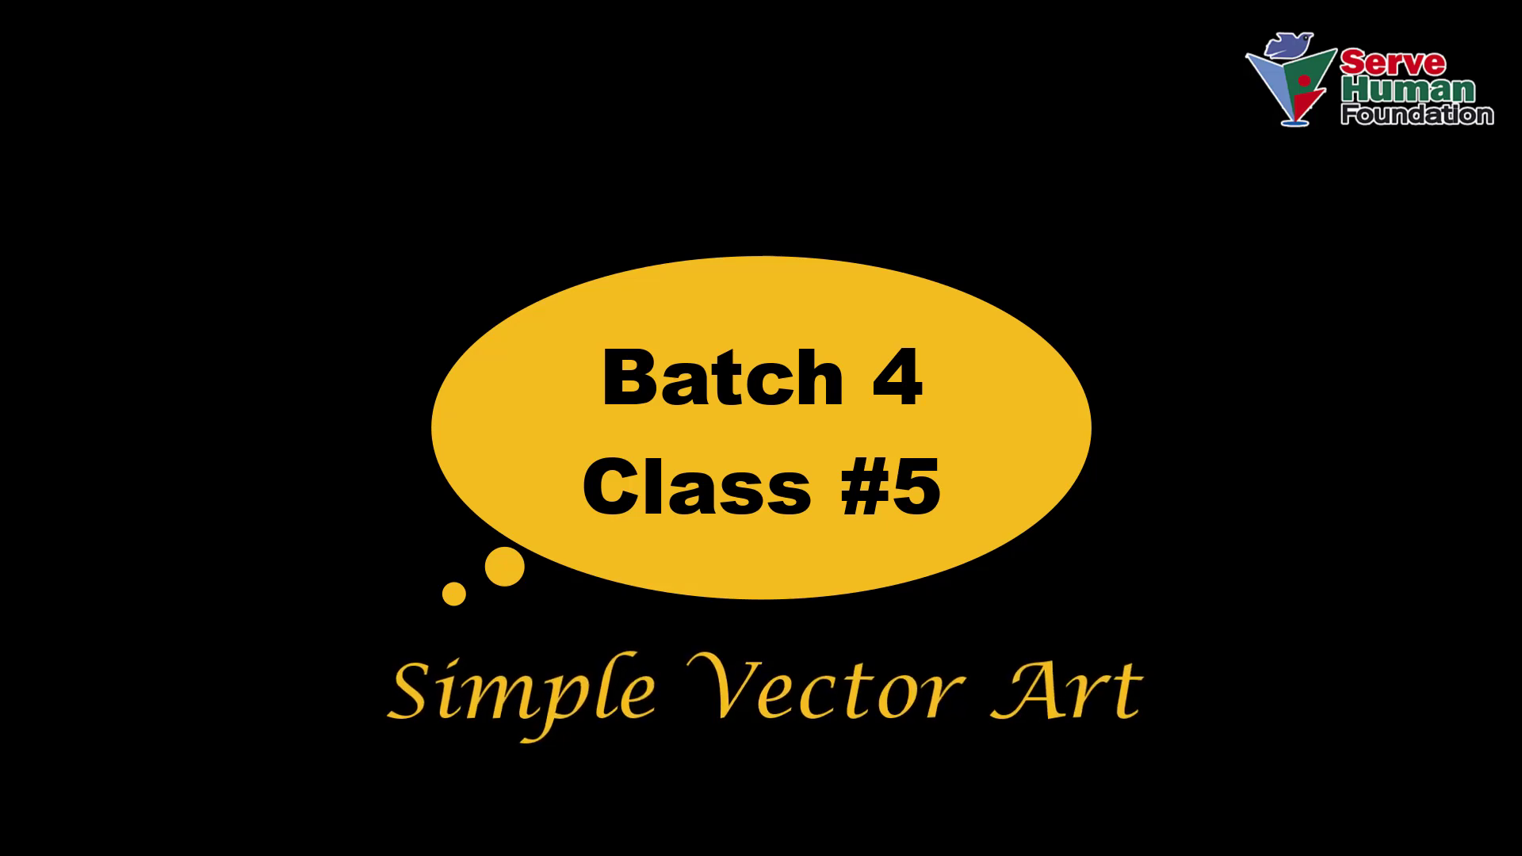
- Create a new 1080 × 1080 px RGB document, Untitled-1, with the default settings
{"action": "key", "text": "alt+f"}
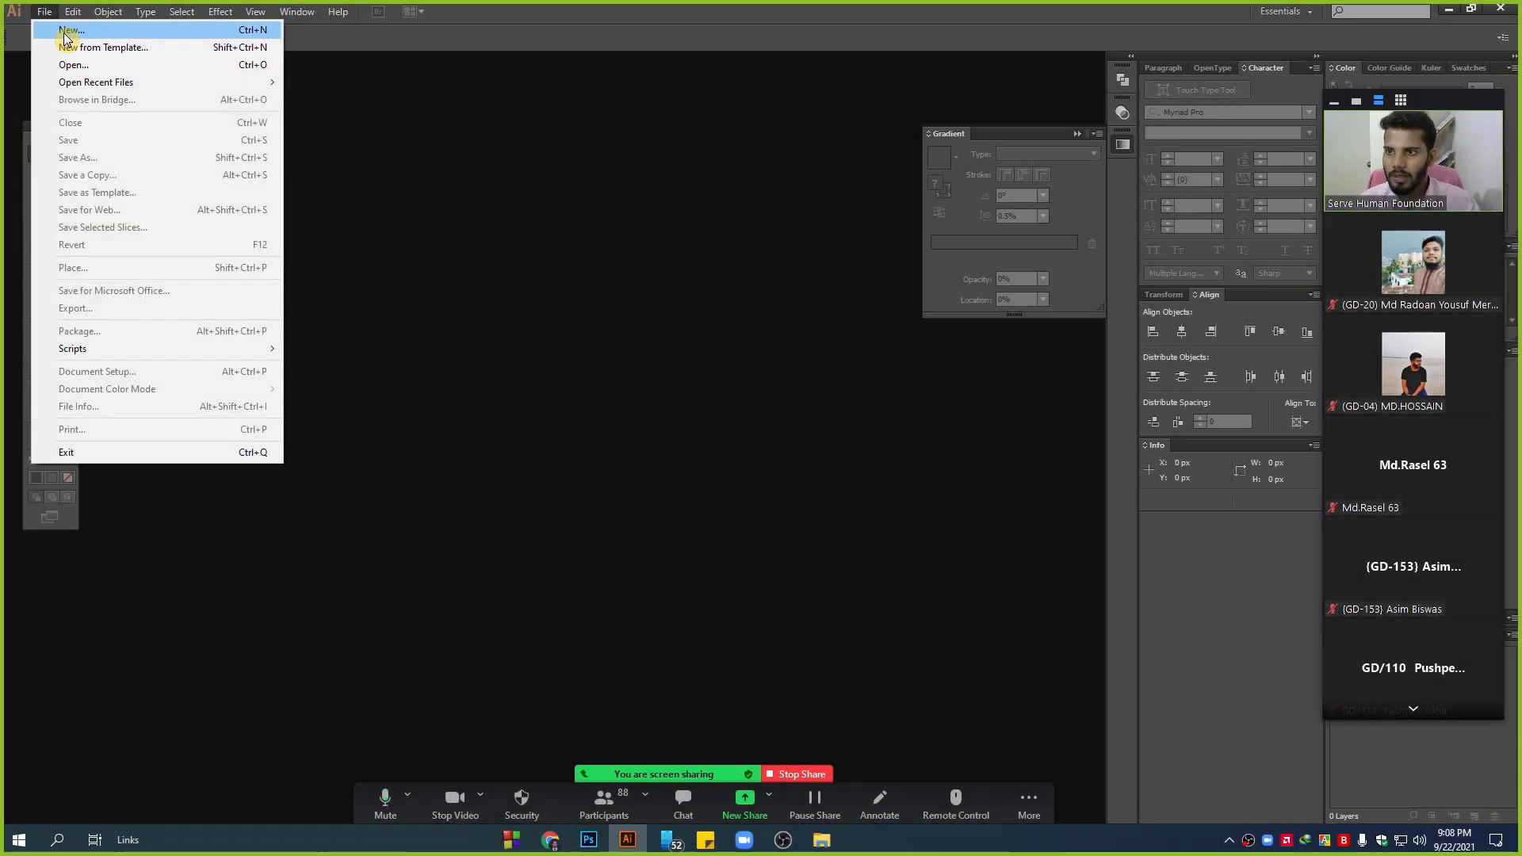
{"action": "key", "text": "Escape"}
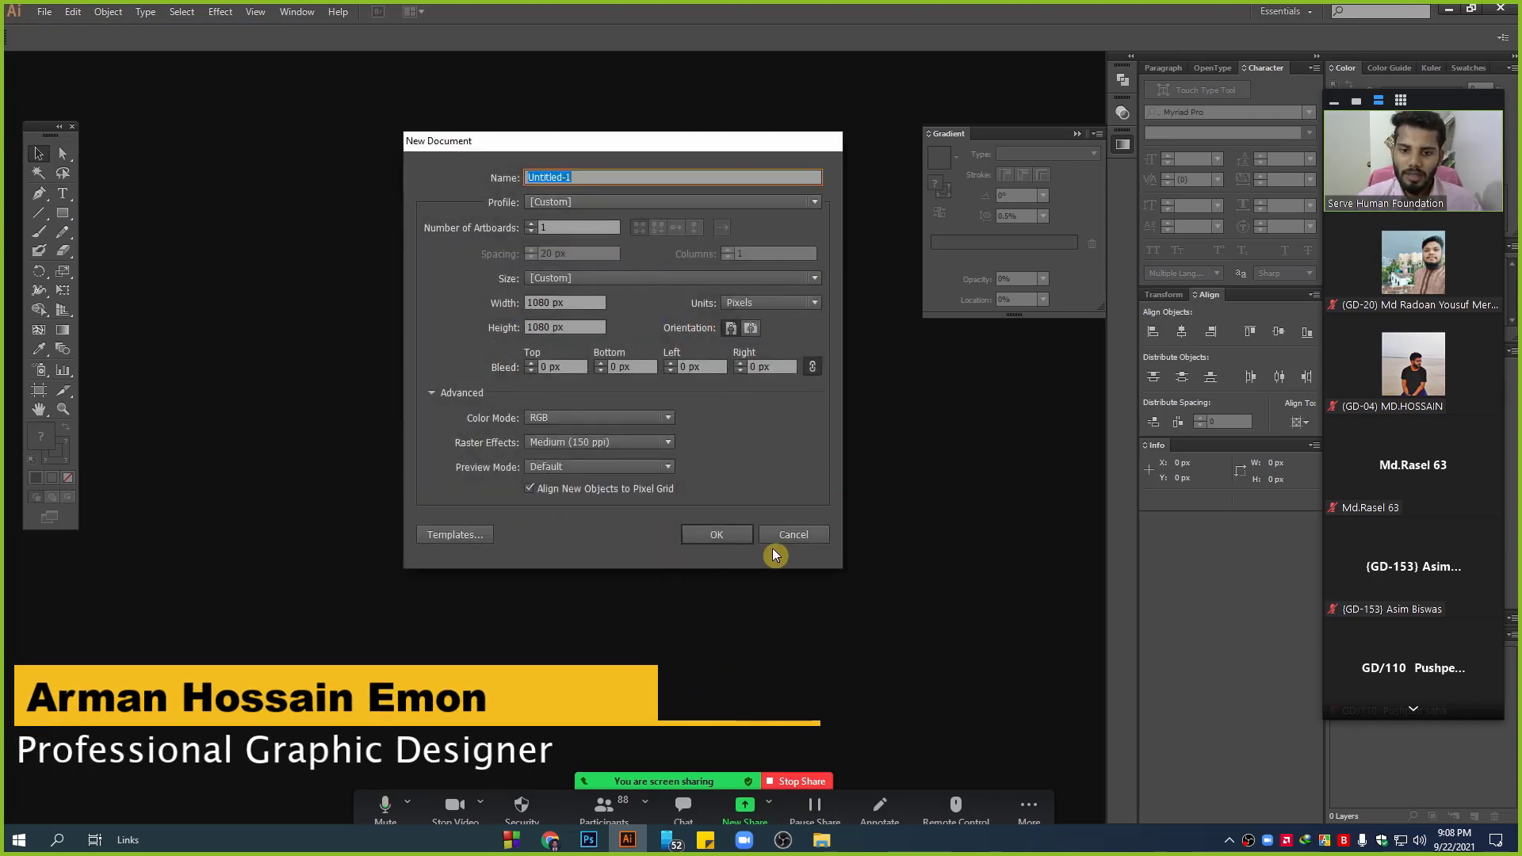
{"action": "left_click", "coordinate": [718, 535]}
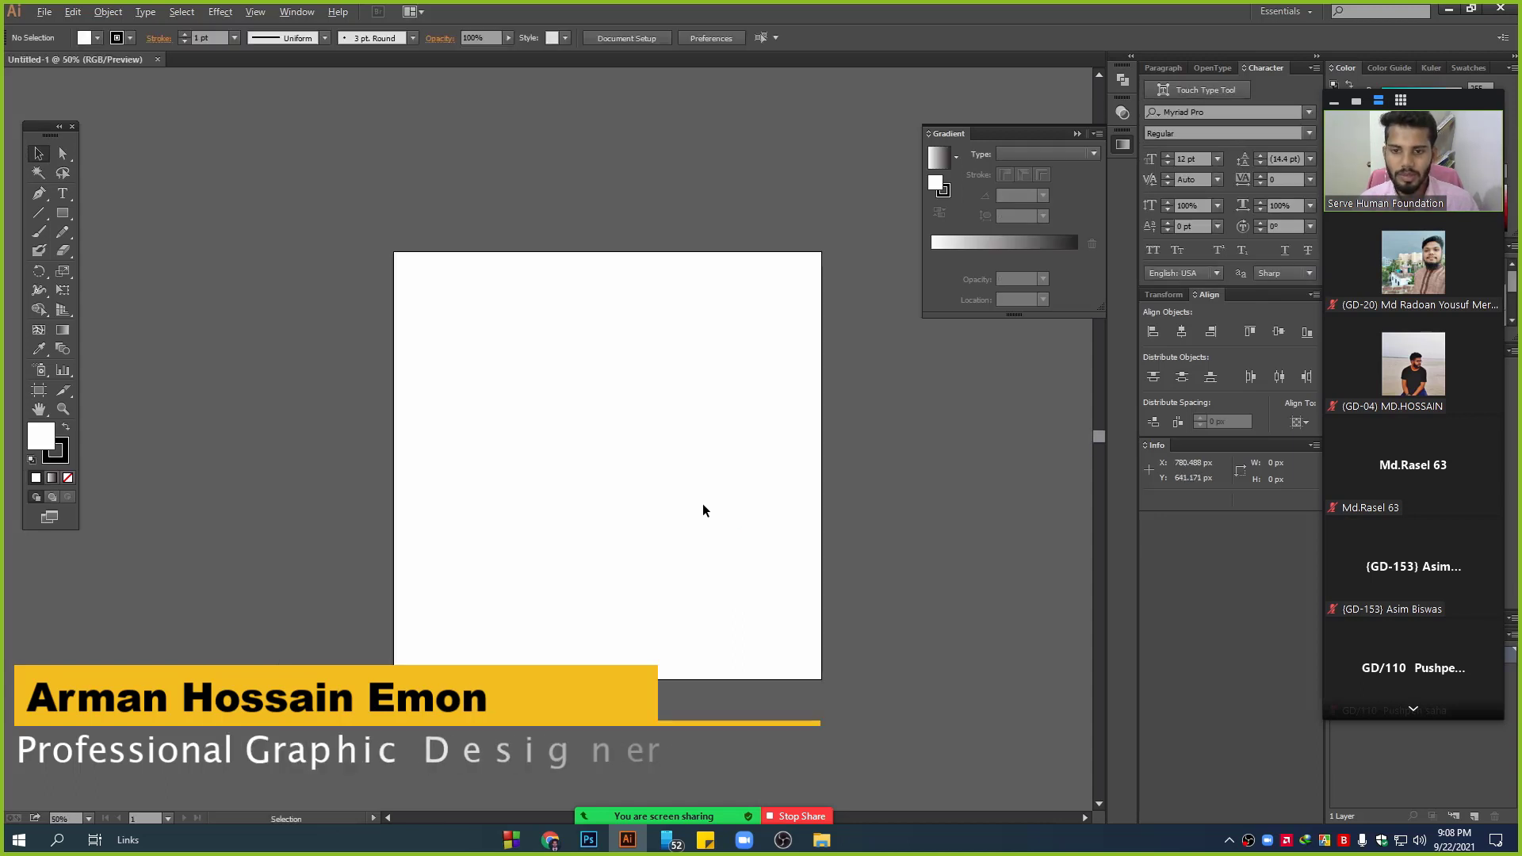
{"action": "mouse_move", "coordinate": [653, 508]}
{"action": "left_mouse_down"}
{"action": "mouse_move", "coordinate": [672, 493]}
{"action": "mouse_move", "coordinate": [588, 523]}
{"action": "left_mouse_up"}
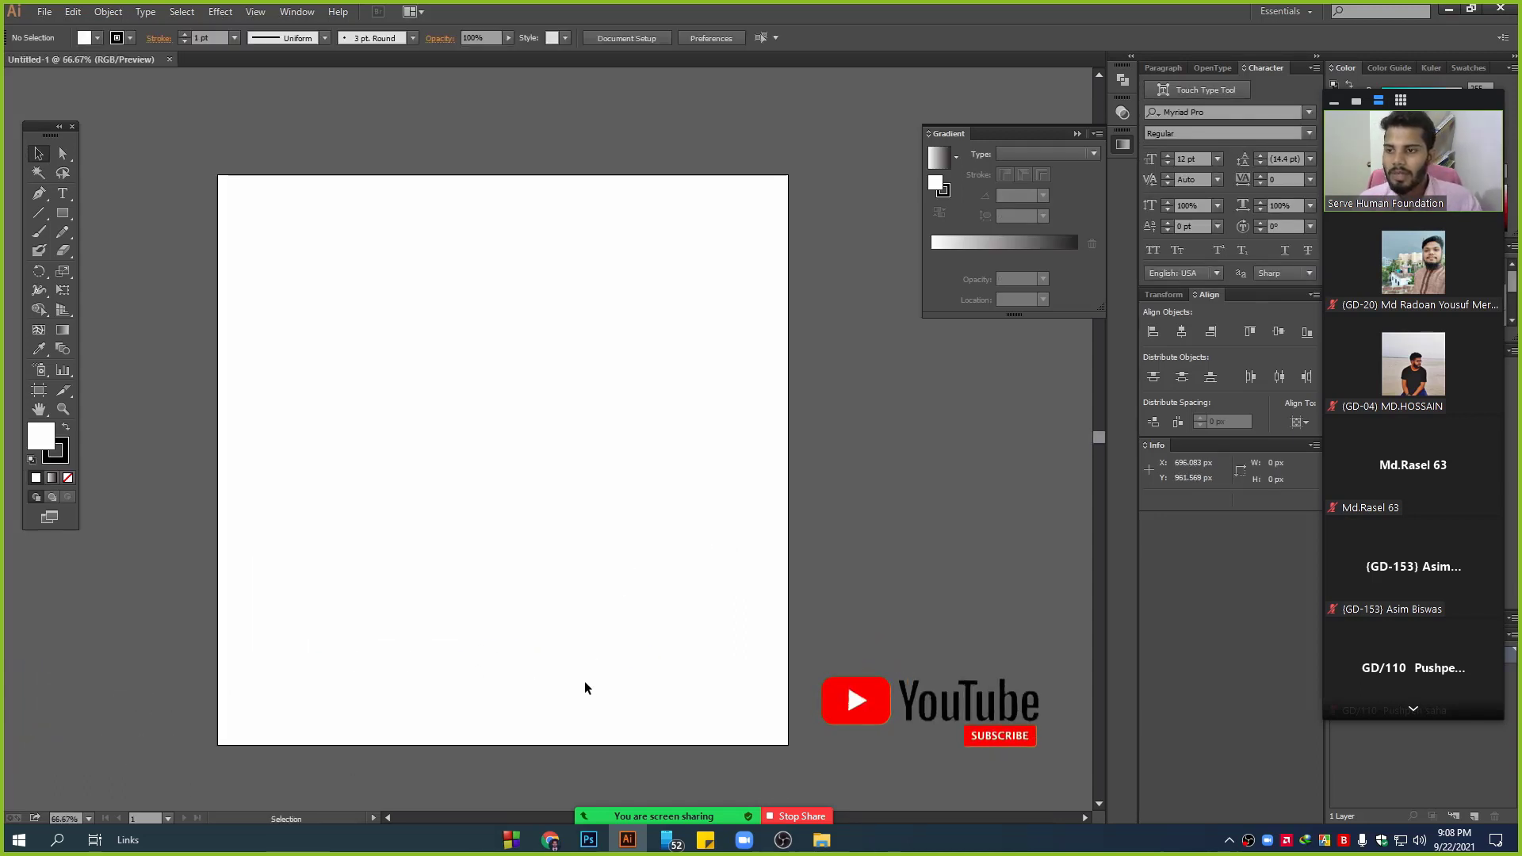
{"action": "left_click", "coordinate": [40, 198]}
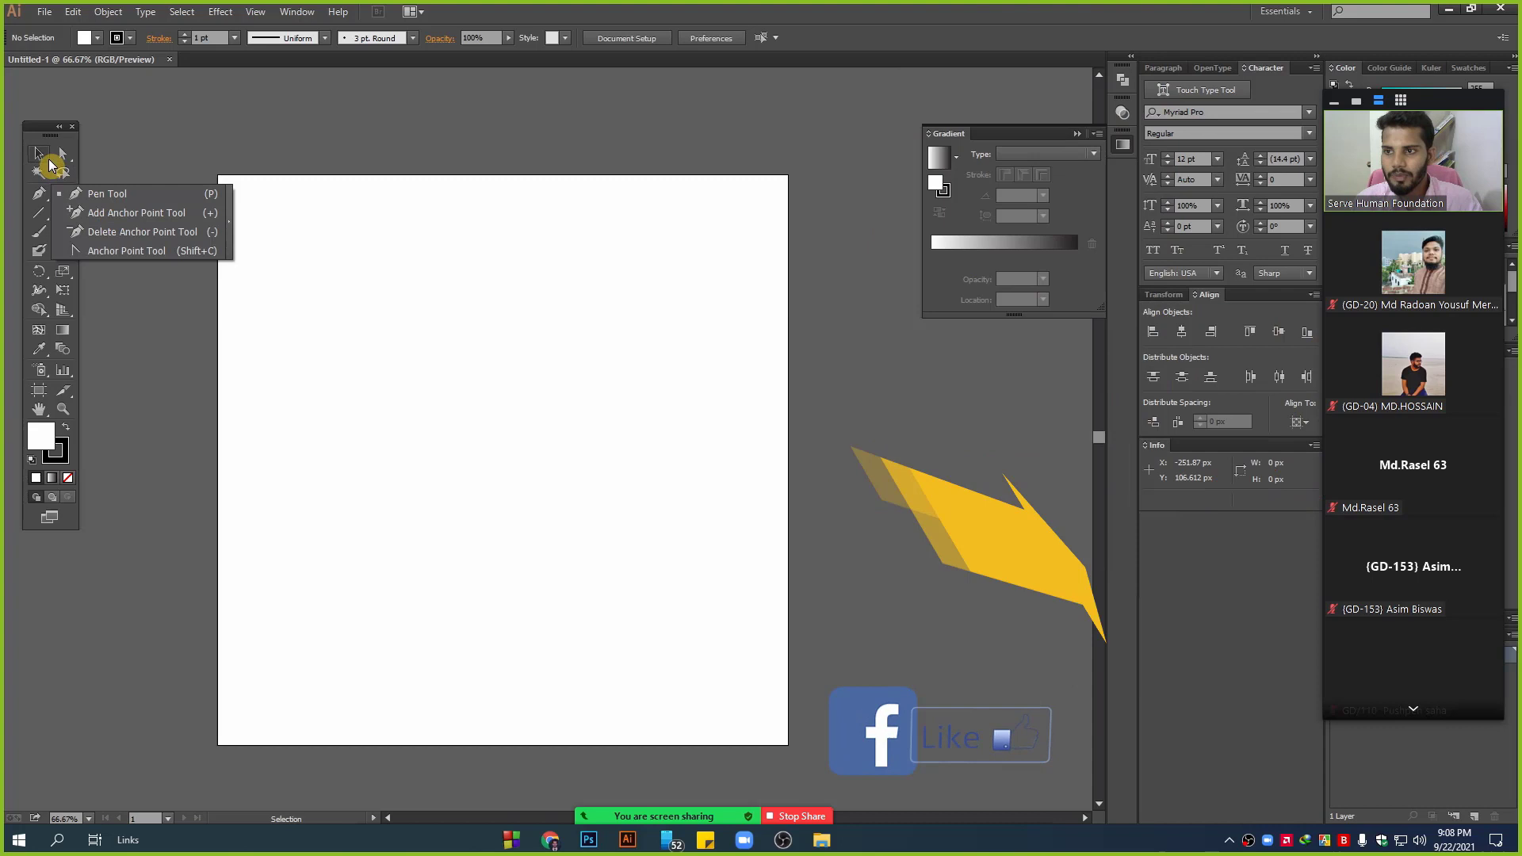
{"action": "left_click", "coordinate": [50, 165]}
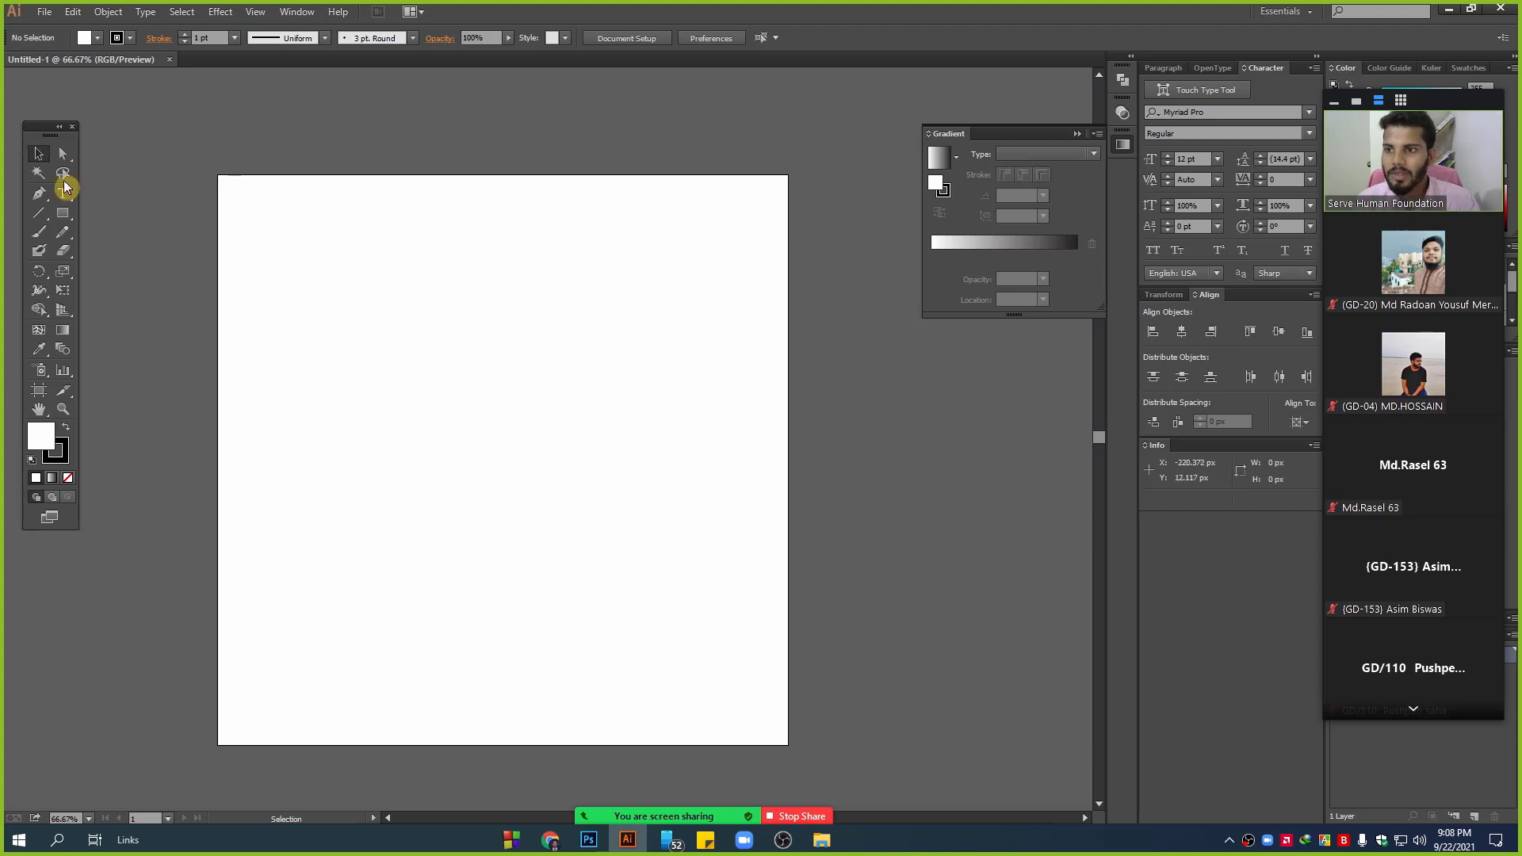
- Draw a 362 × 424 px rectangle filled solid black with no outline
{"action": "left_click", "coordinate": [63, 214]}
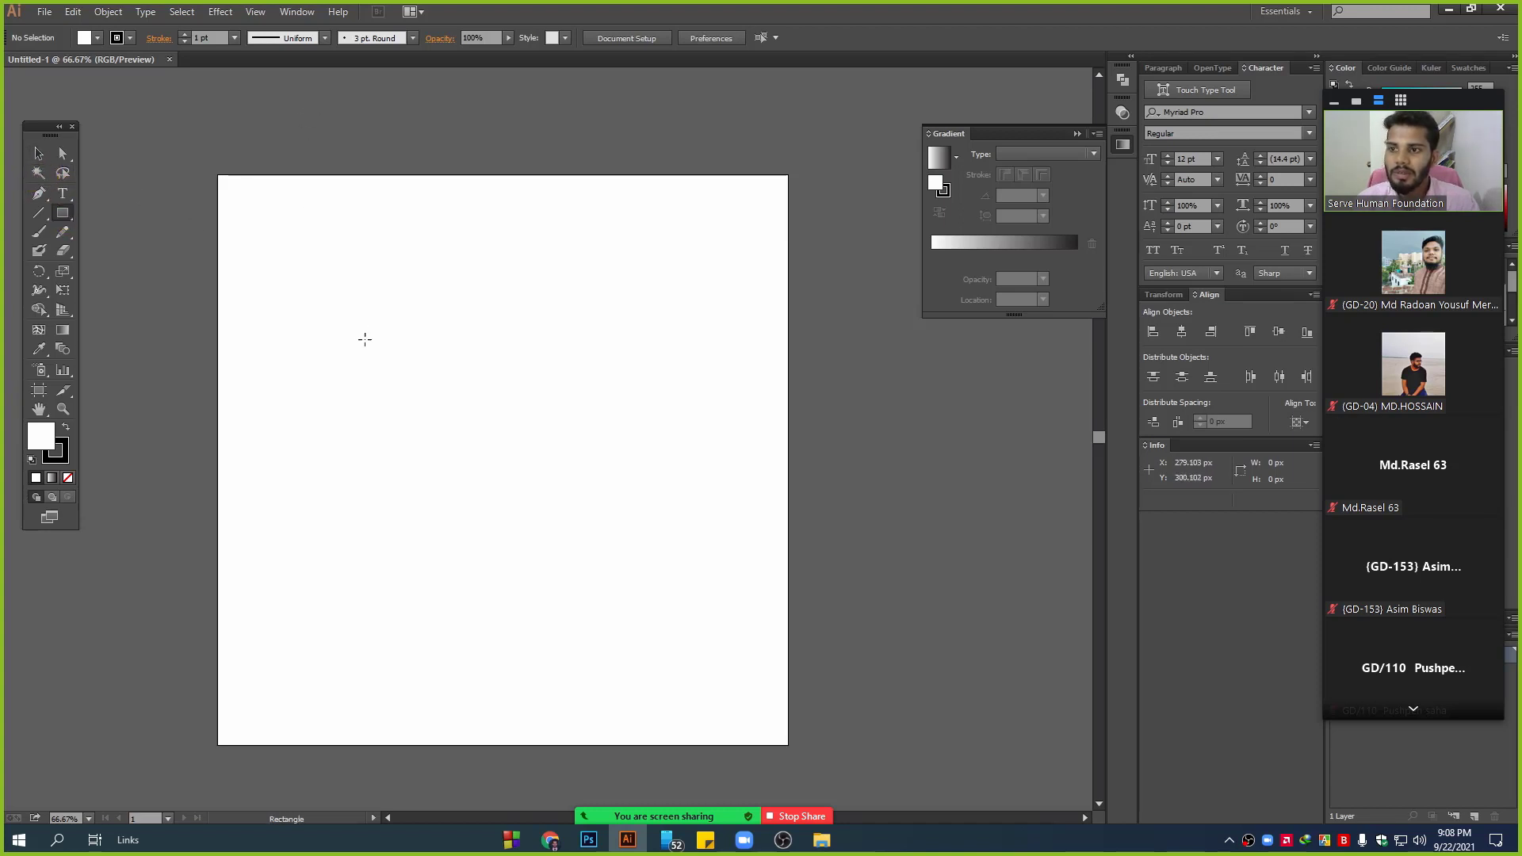
{"action": "left_click_drag", "start_coordinate": [246, 239], "coordinate": [438, 463]}
{"action": "left_click", "coordinate": [38, 154]}
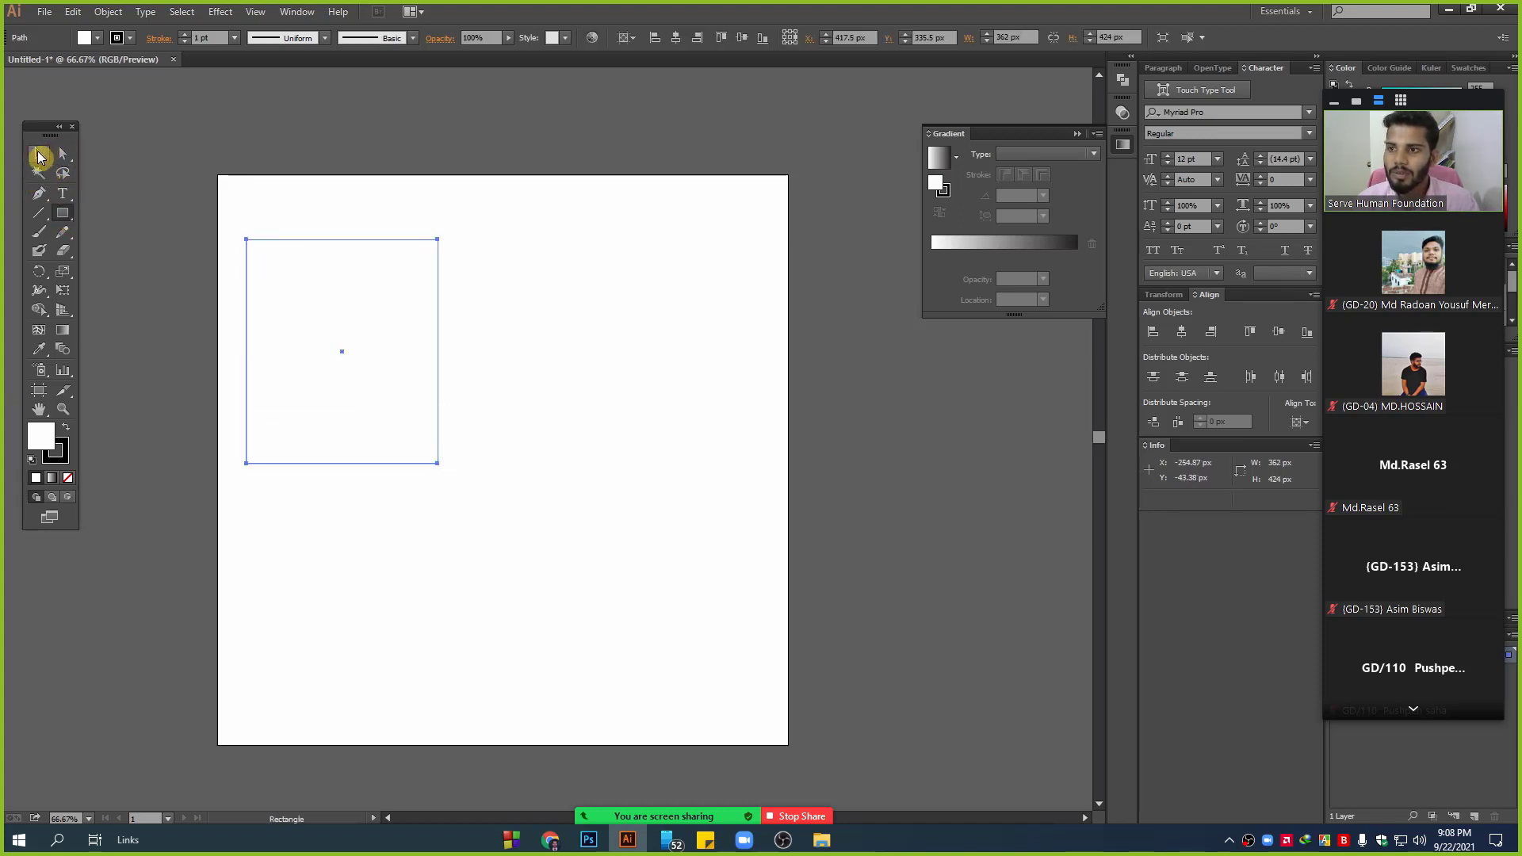
{"action": "left_click", "coordinate": [67, 427]}
{"action": "left_click", "coordinate": [69, 479]}
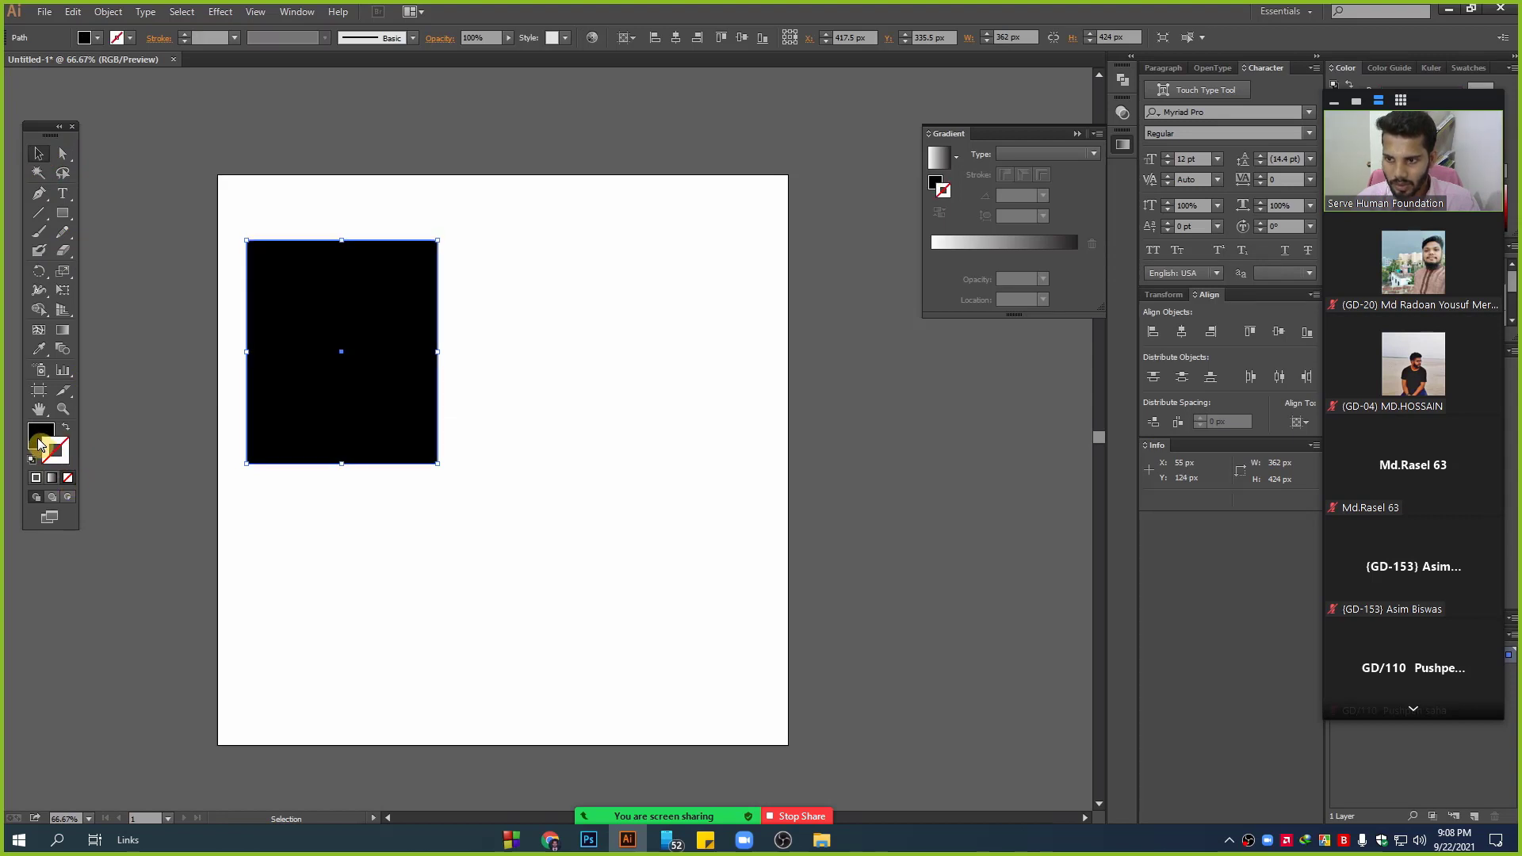
{"action": "left_click", "coordinate": [289, 530]}
- Close the floating Gradient panel and move the speaker video out of the way
{"action": "left_click_drag", "start_coordinate": [446, 449], "coordinate": [493, 451]}
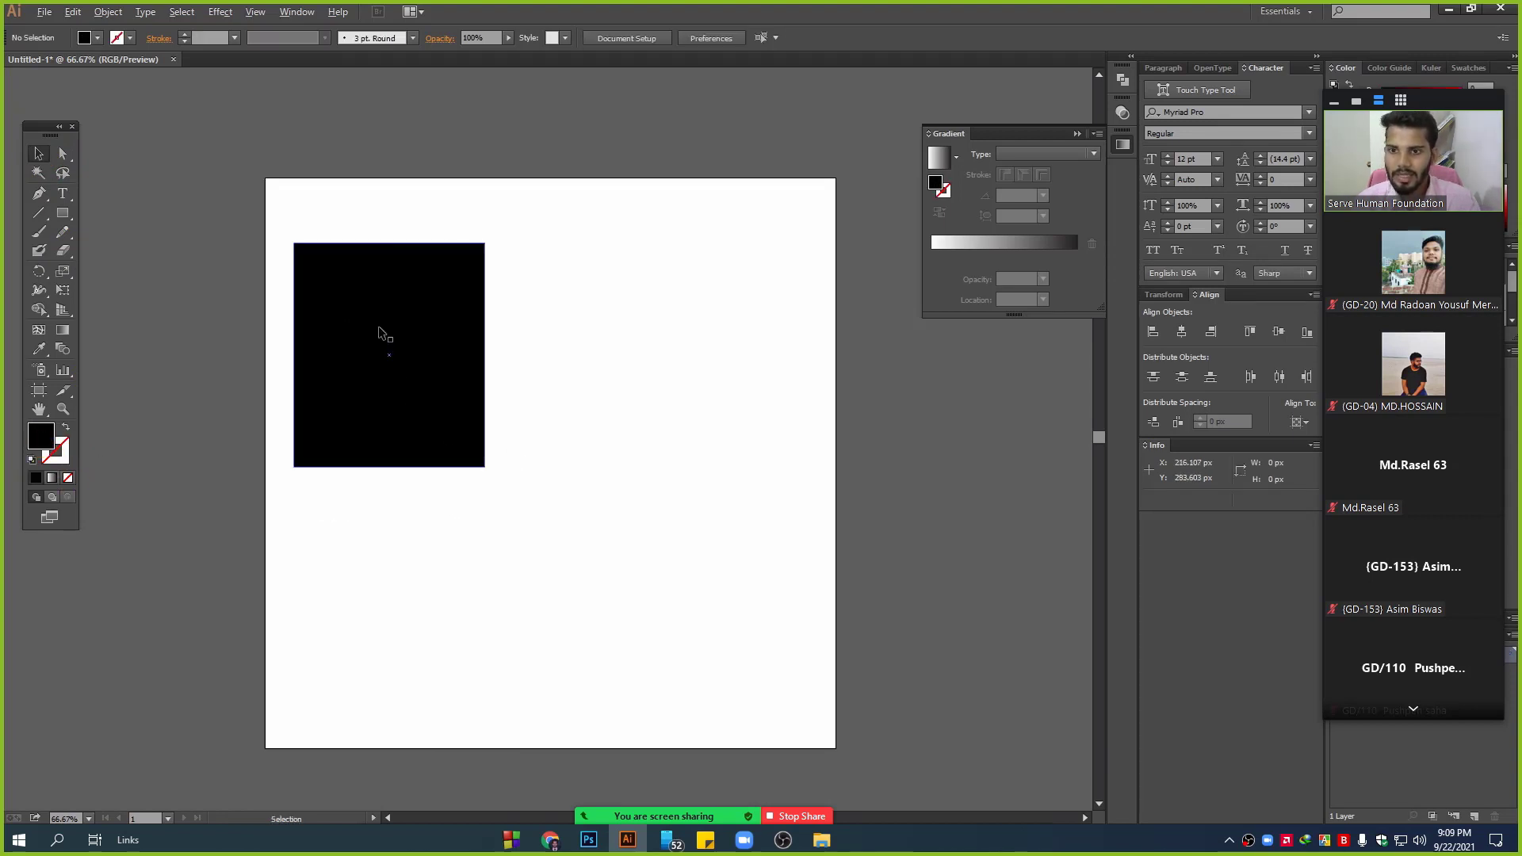
{"action": "key", "text": "alt"}
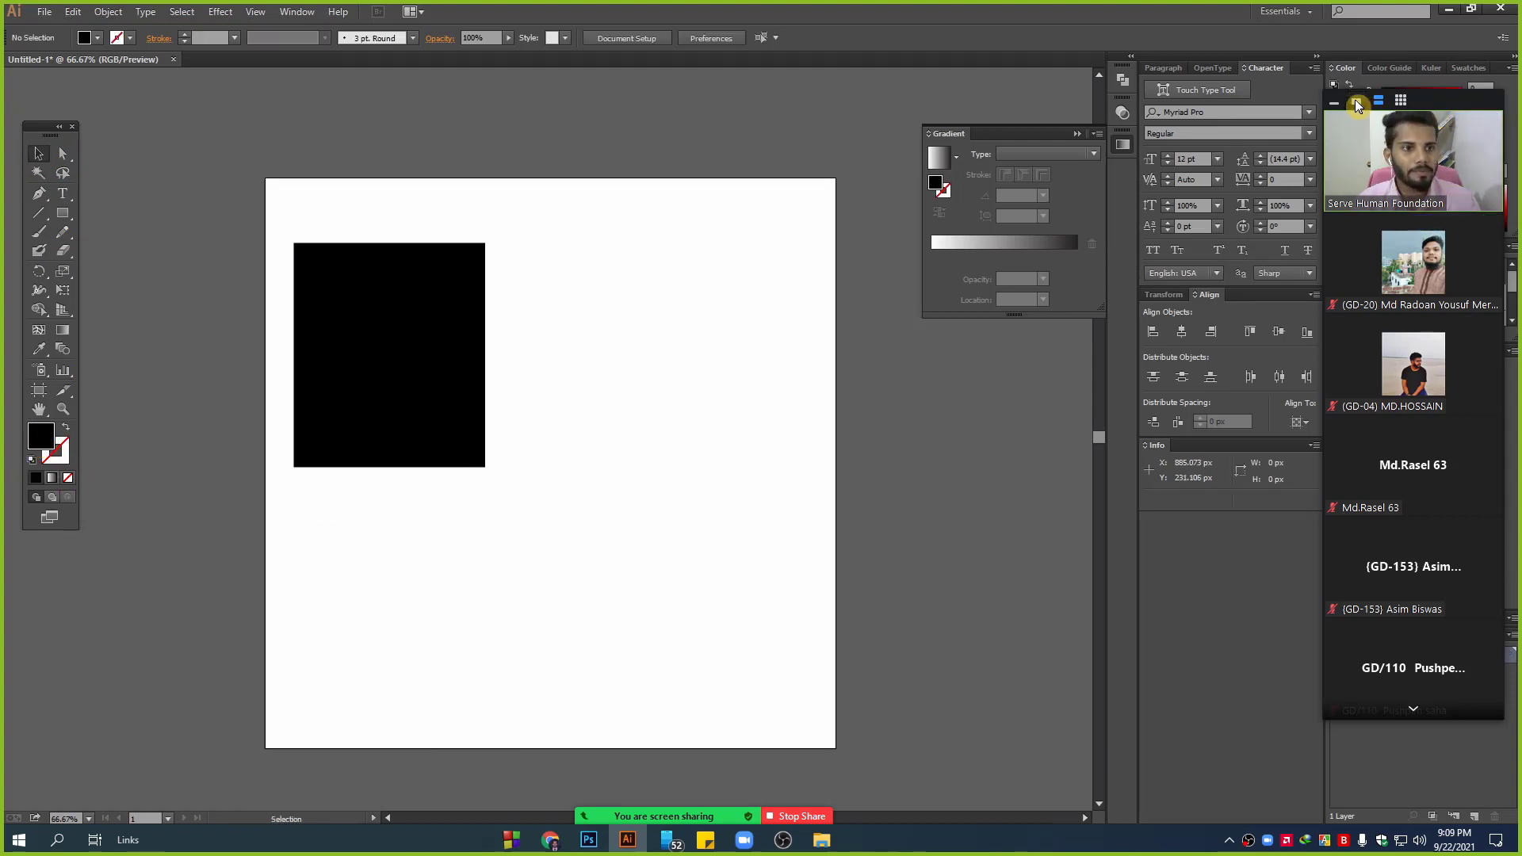
{"action": "left_click", "coordinate": [1358, 104]}
{"action": "left_click_drag", "start_coordinate": [1440, 101], "coordinate": [816, 141]}
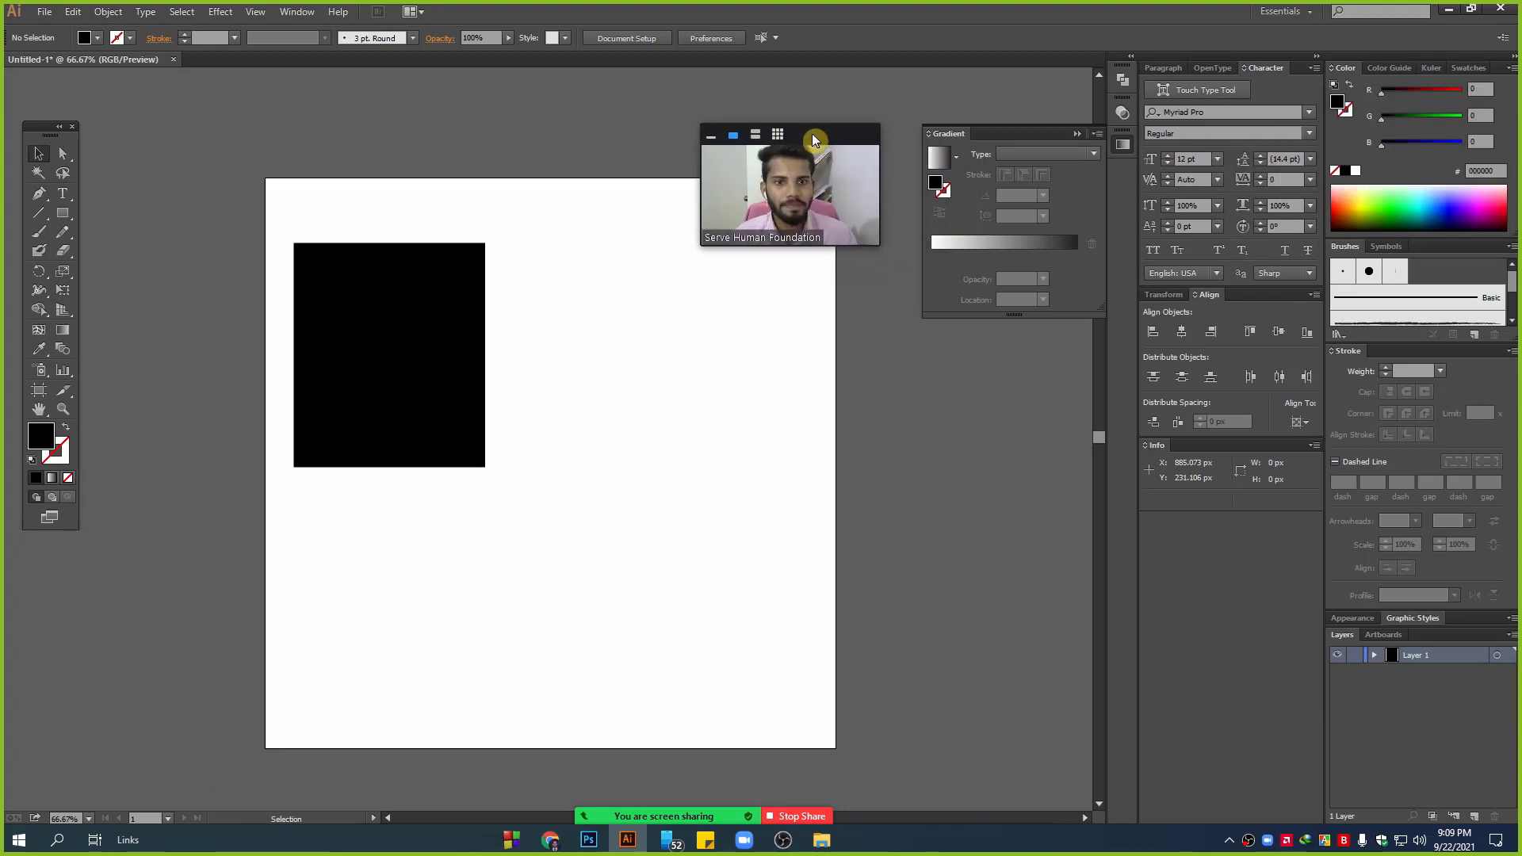
{"action": "left_click", "coordinate": [1077, 136]}
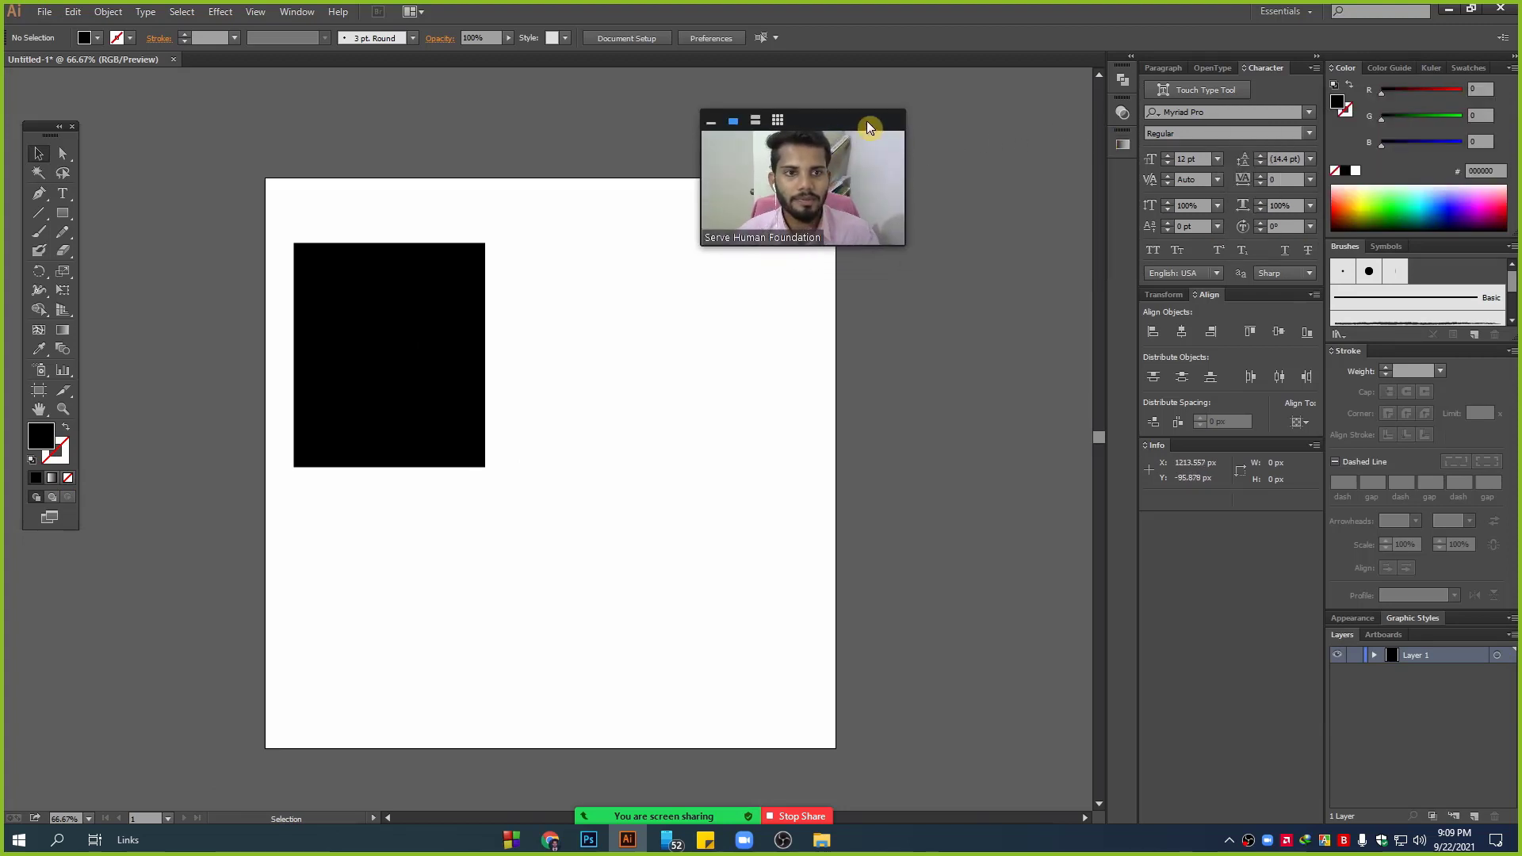
{"action": "left_click_drag", "start_coordinate": [867, 127], "coordinate": [1043, 117]}
- Reposition the black rectangle near the artboard's top-left
{"action": "left_click", "coordinate": [434, 350]}
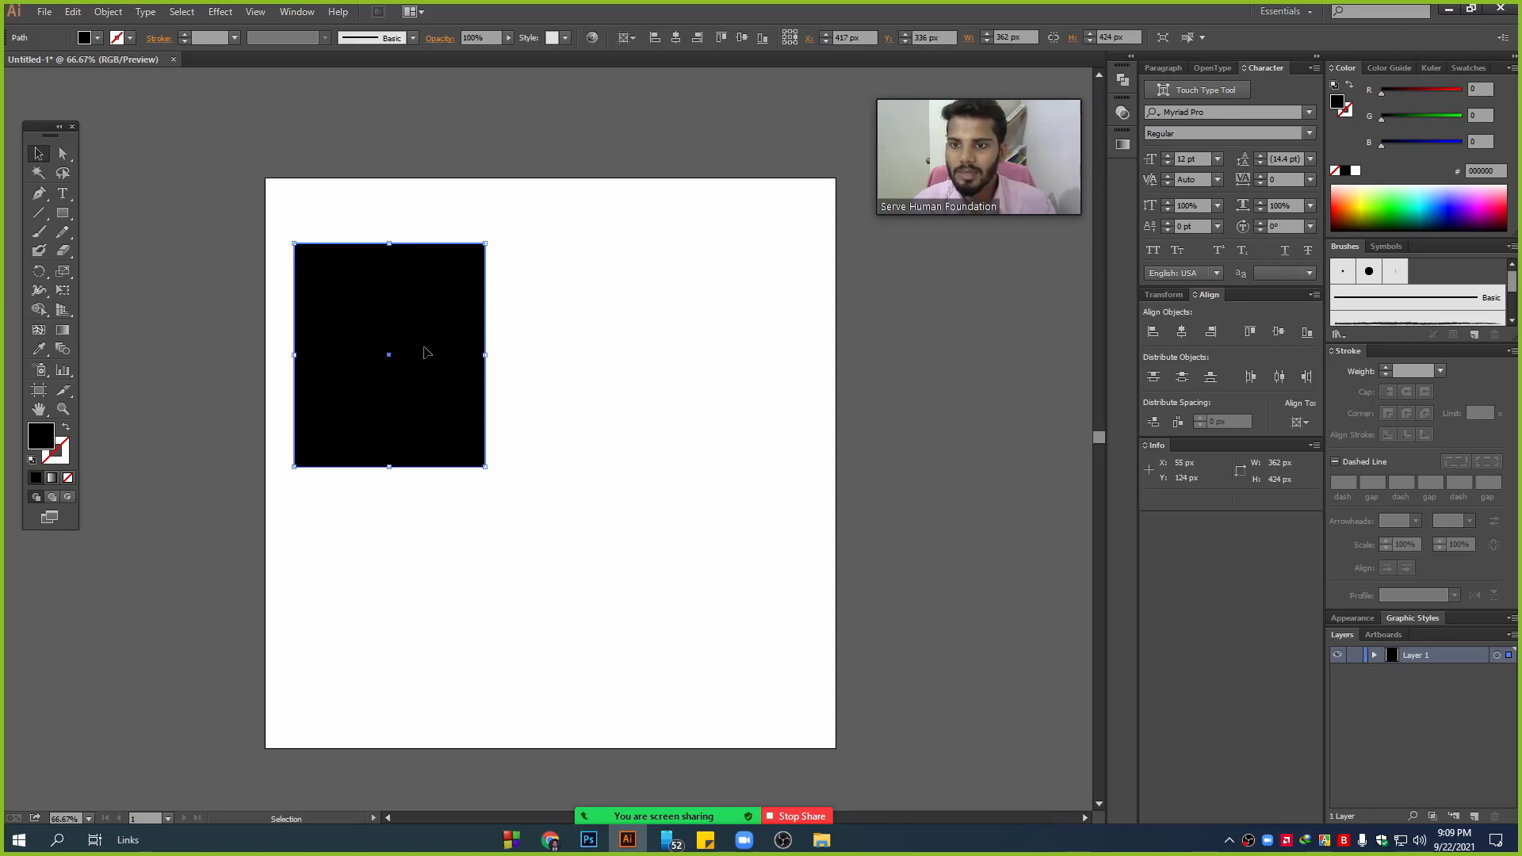
{"action": "left_click_drag", "start_coordinate": [375, 271], "coordinate": [446, 297]}
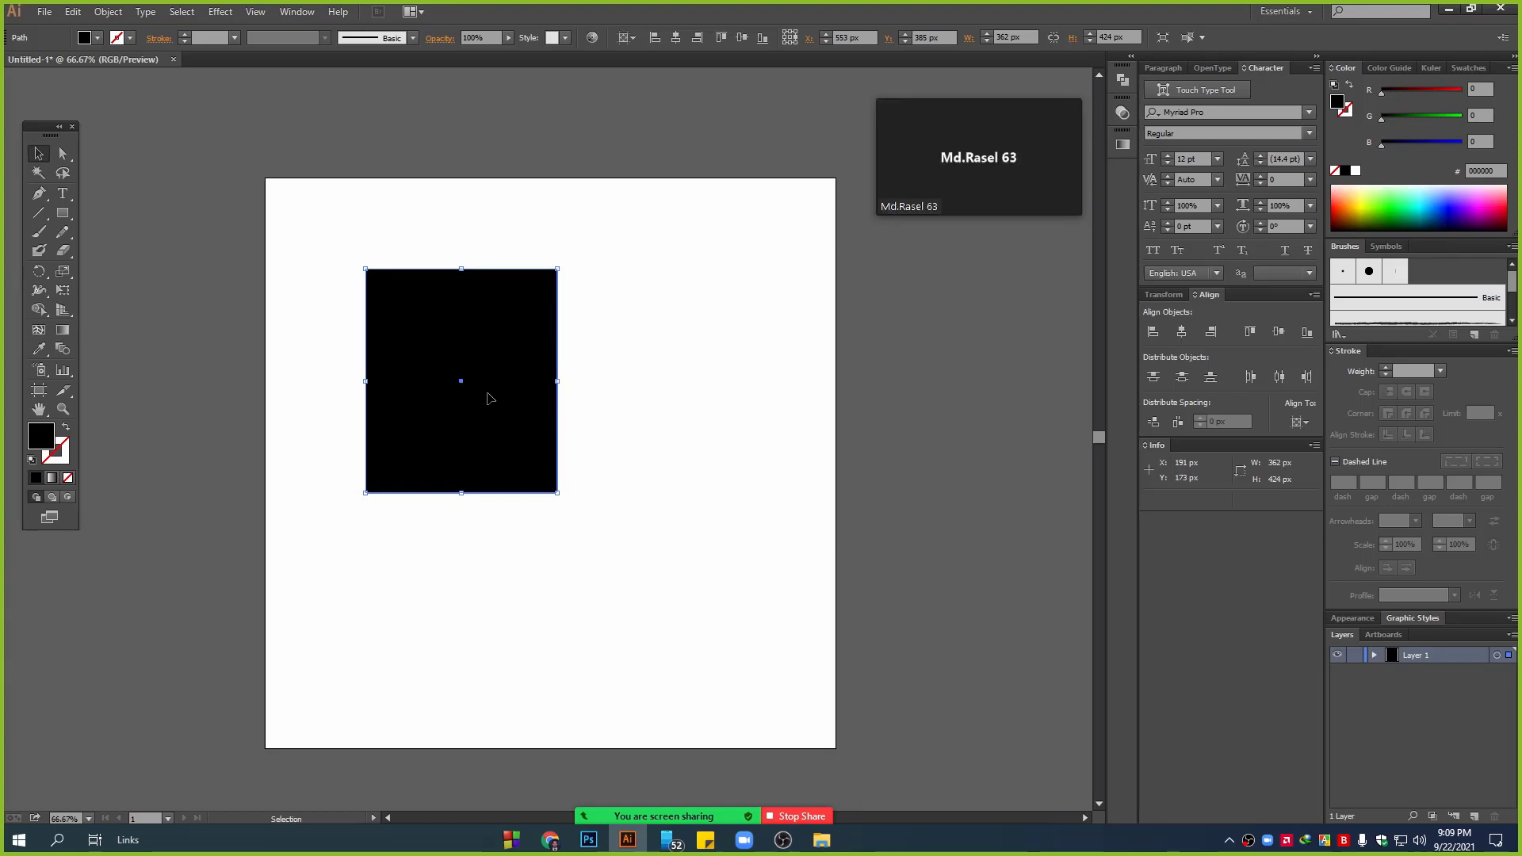
{"action": "mouse_move", "coordinate": [467, 391]}
{"action": "left_mouse_down"}
{"action": "mouse_move", "coordinate": [405, 369]}
{"action": "mouse_move", "coordinate": [476, 322]}
{"action": "left_mouse_up"}
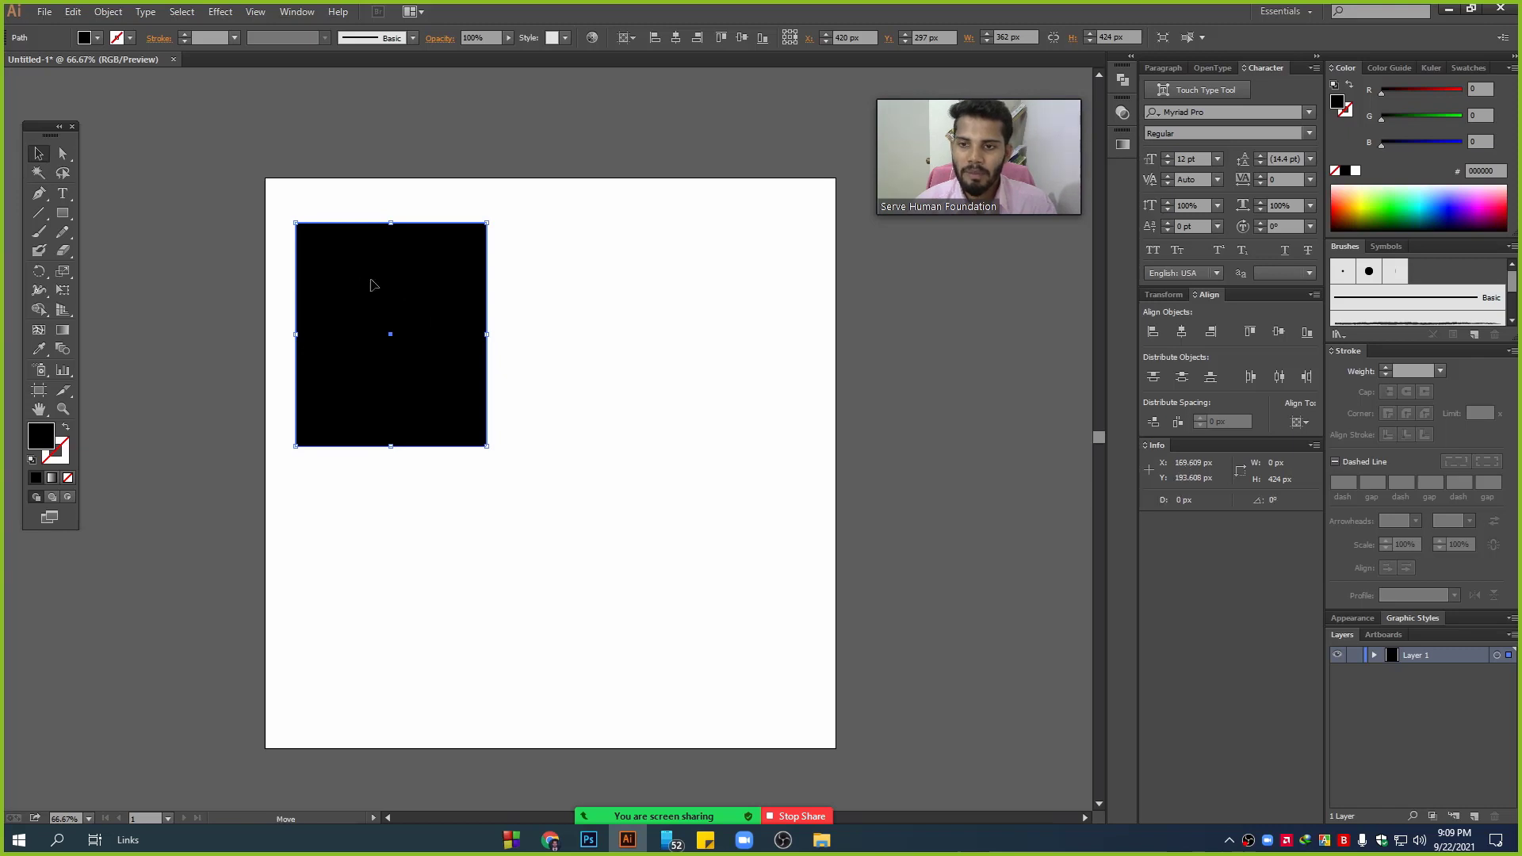
- Alt-drag two copies of the black rectangle, filling one teal and one bright green
{"action": "left_click_drag", "start_coordinate": [374, 285], "coordinate": [598, 284]}
{"action": "left_click", "coordinate": [1417, 202]}
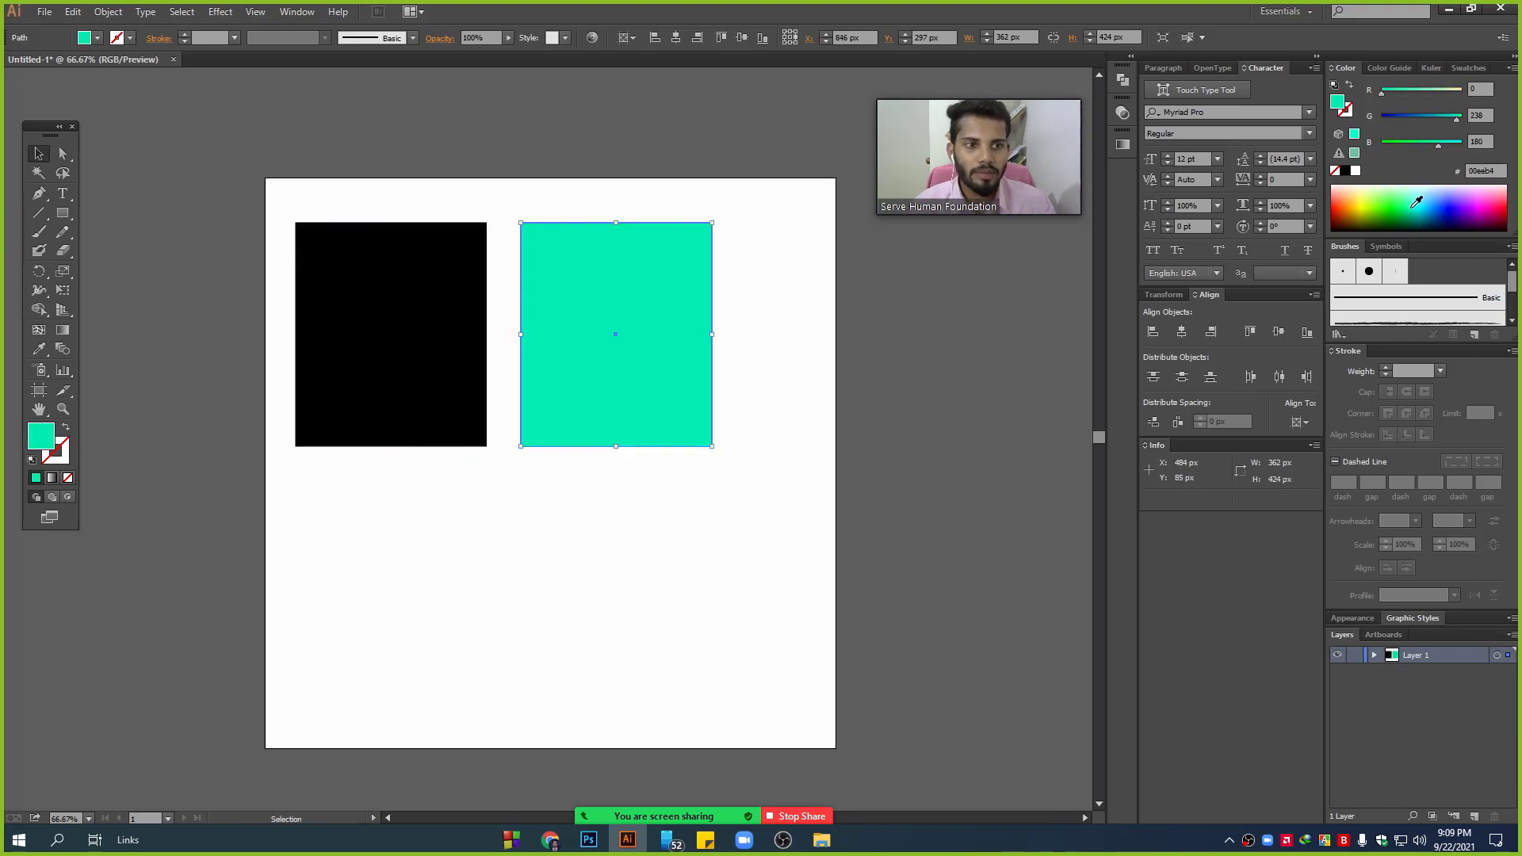
{"action": "left_click", "coordinate": [374, 306]}
{"action": "left_click_drag", "start_coordinate": [429, 267], "coordinate": [841, 540]}
{"action": "left_click", "coordinate": [1389, 203]}
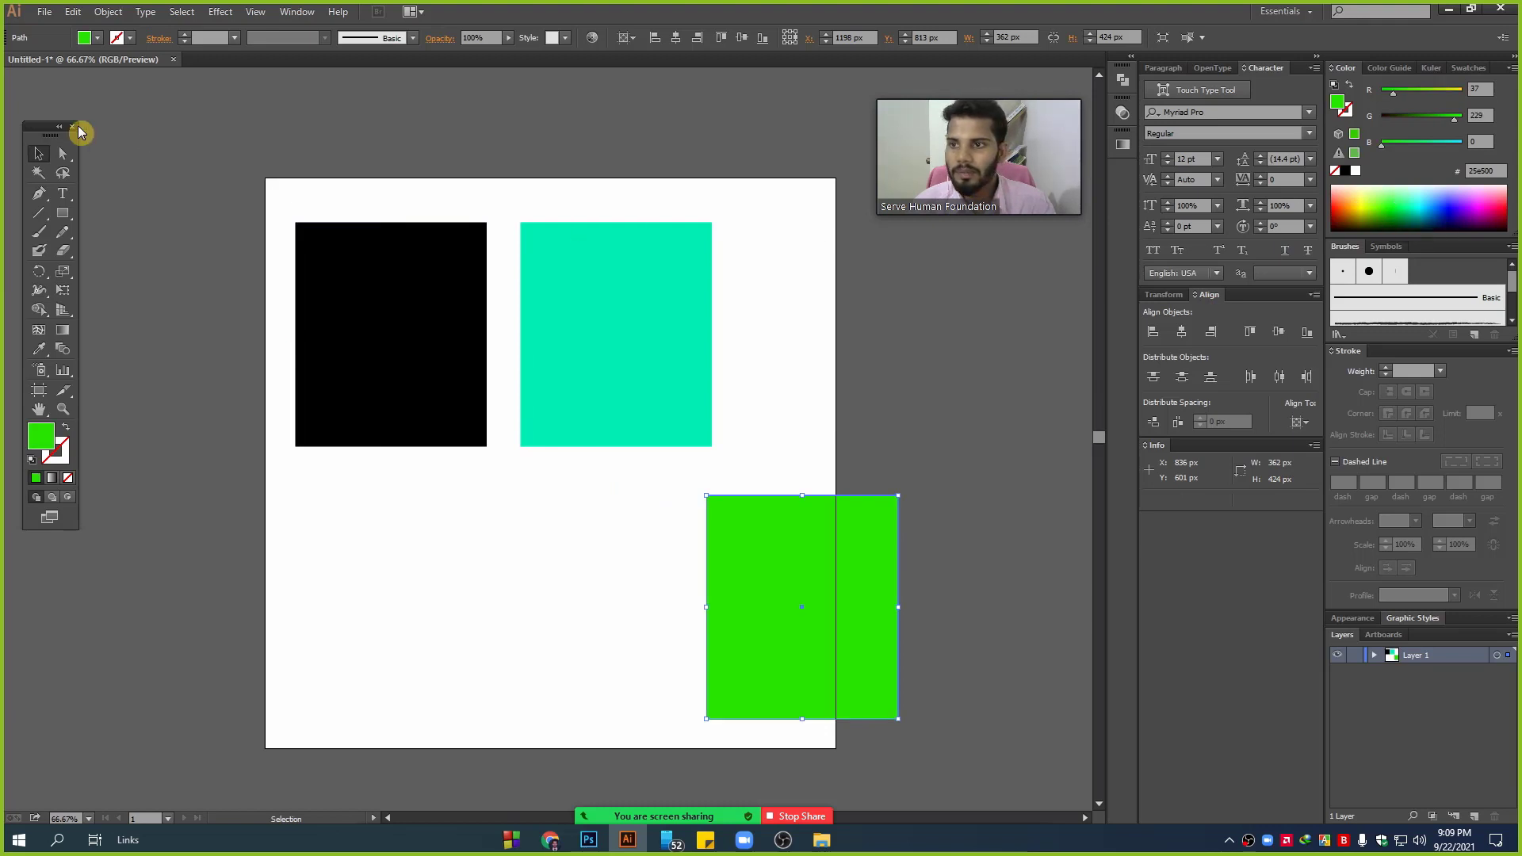
- Copy the black rectangle past the artboard's right edge, then deselect and adjust the view
{"action": "left_click", "coordinate": [442, 350]}
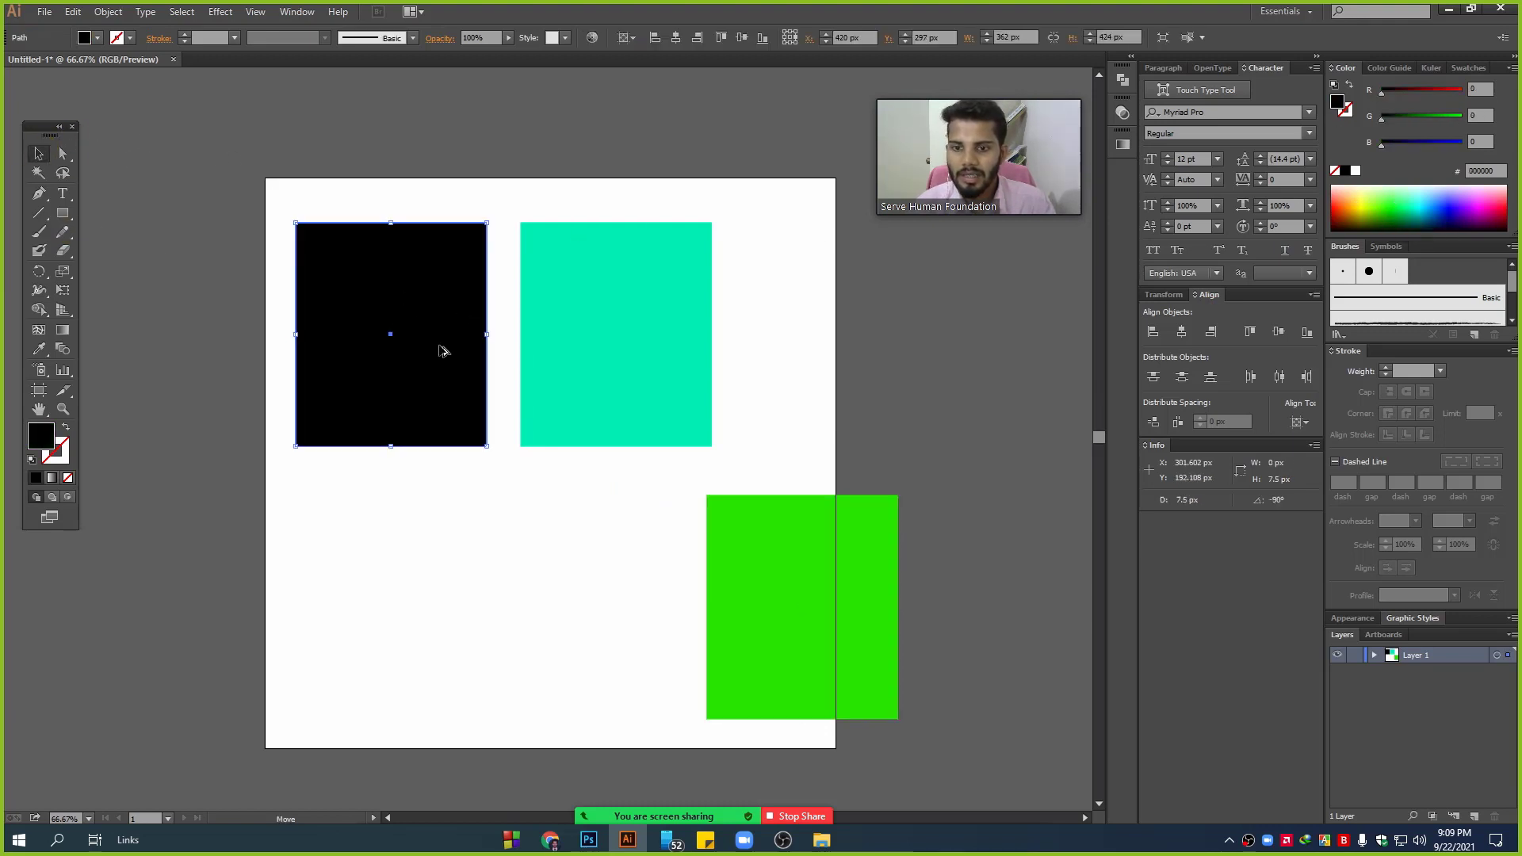
{"action": "mouse_move", "coordinate": [442, 350]}
{"action": "left_mouse_down"}
{"action": "mouse_move", "coordinate": [983, 333]}
{"action": "mouse_move", "coordinate": [879, 360]}
{"action": "left_mouse_up"}
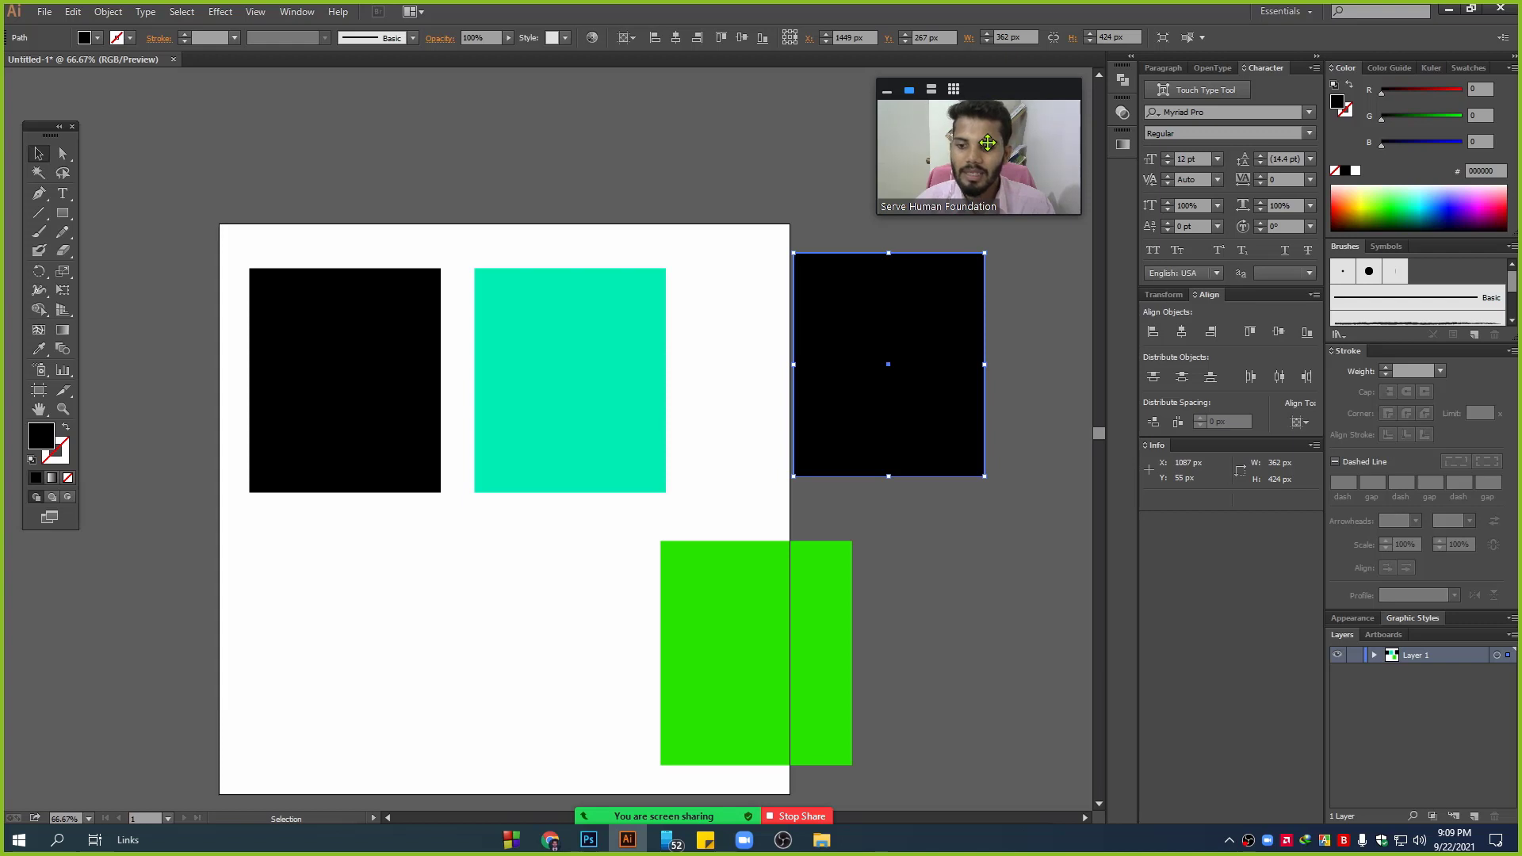
{"action": "scroll", "coordinate": [973, 491], "scroll_direction": "down", "scroll_amount": 1}
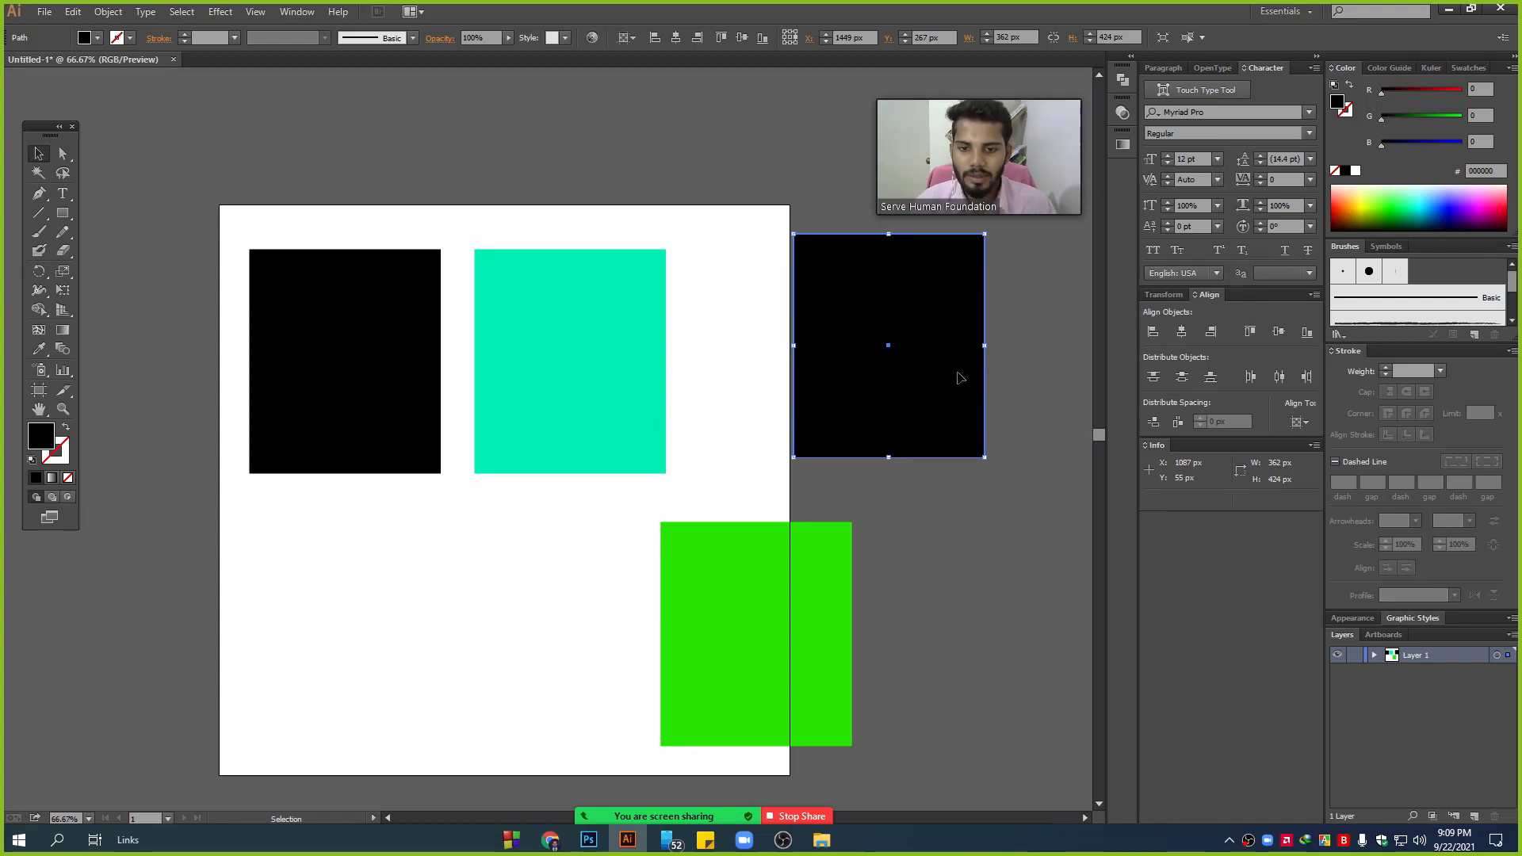
{"action": "left_click_drag", "start_coordinate": [978, 165], "coordinate": [1230, 610]}
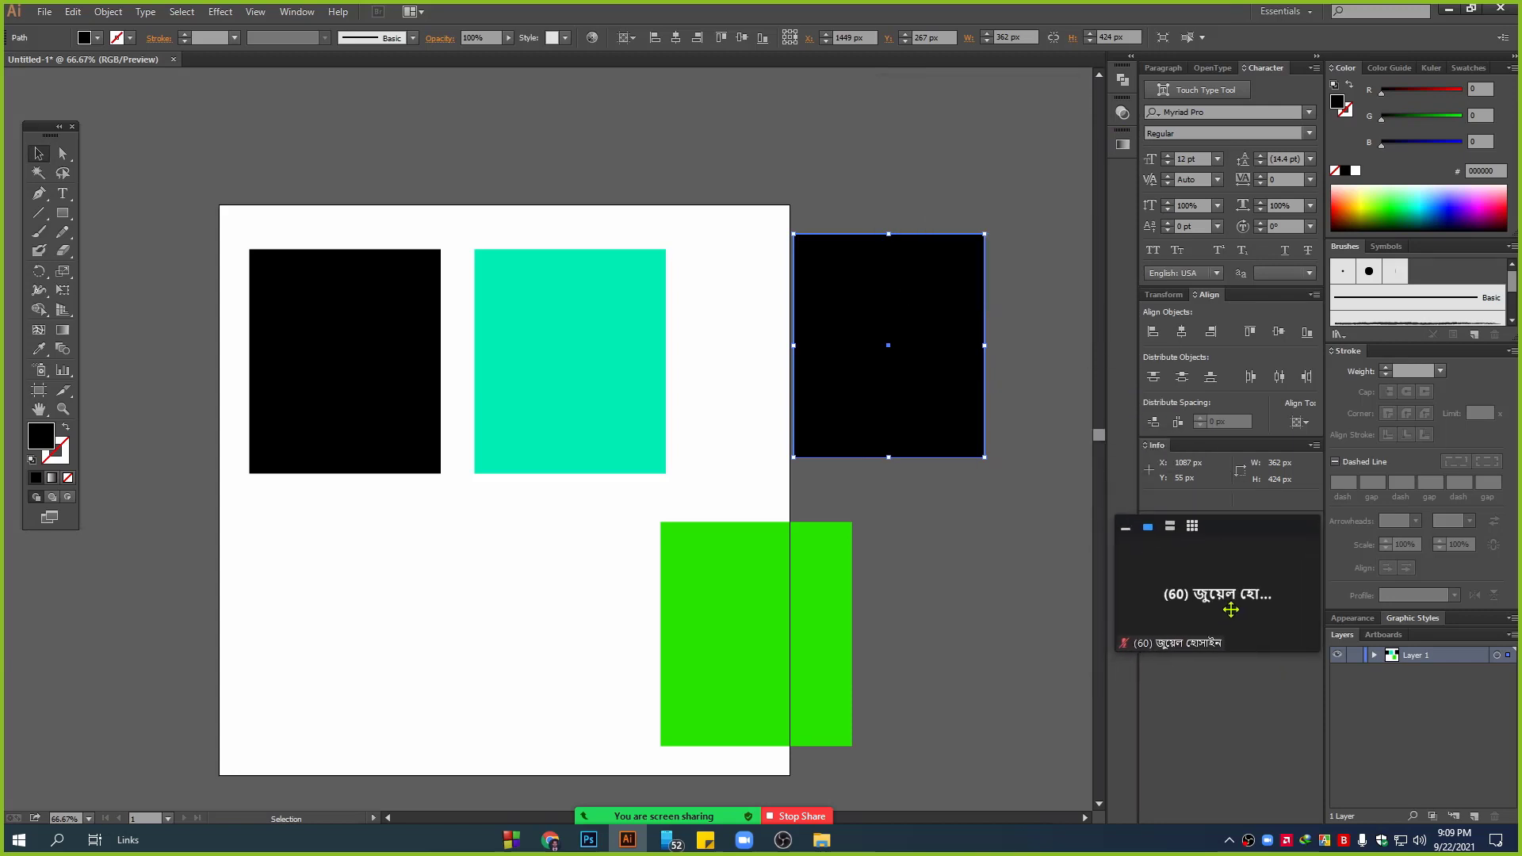
{"action": "left_click", "coordinate": [425, 544]}
{"action": "left_click_drag", "start_coordinate": [492, 611], "coordinate": [463, 567]}
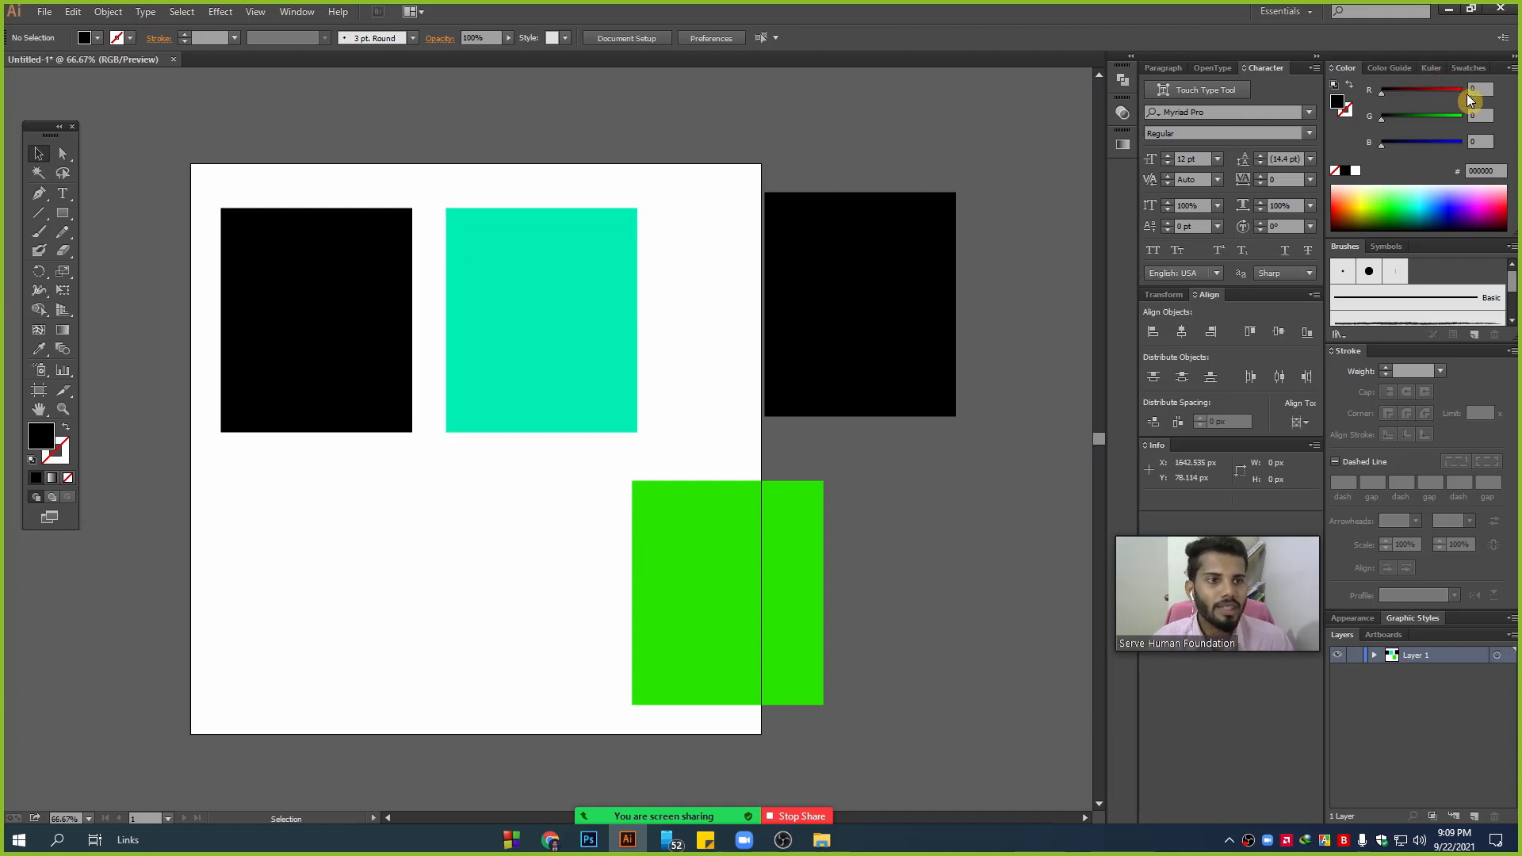
{"action": "left_click_drag", "start_coordinate": [298, 163], "coordinate": [931, 661]}
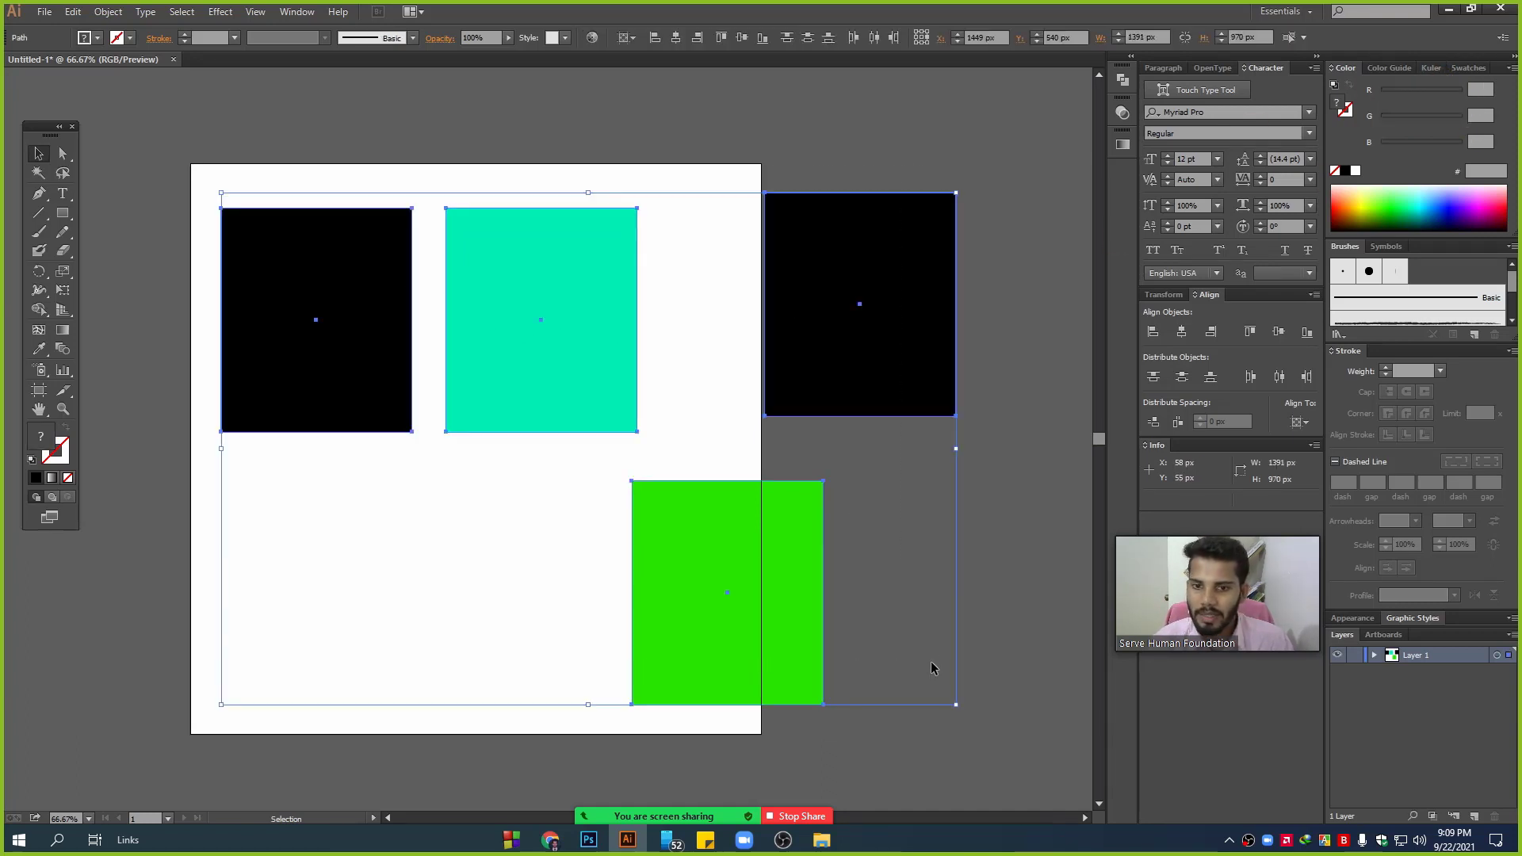
{"action": "left_click", "coordinate": [330, 436]}
{"action": "left_click", "coordinate": [314, 383]}
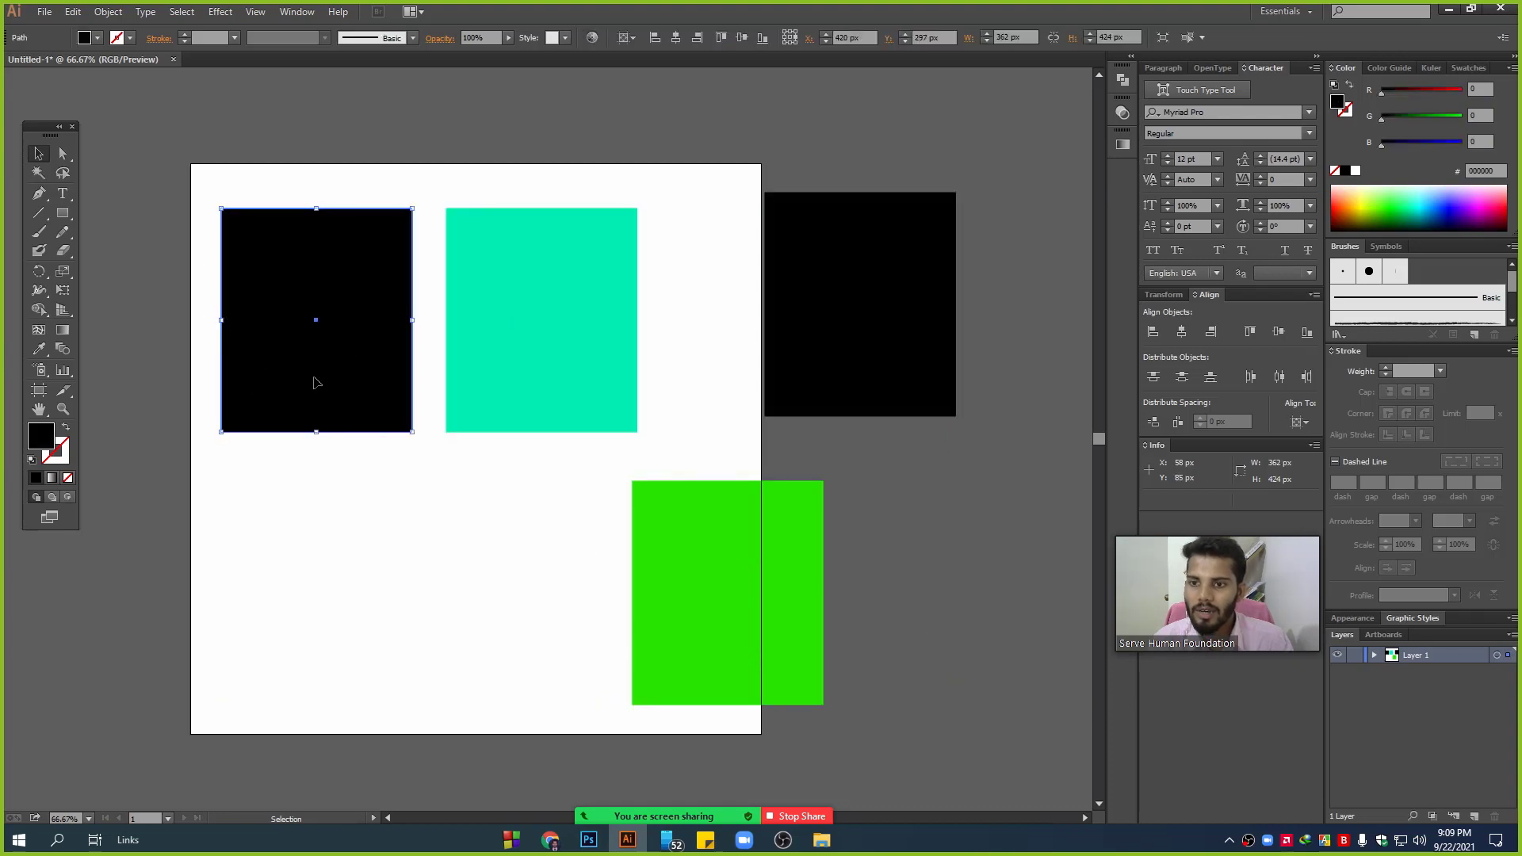
{"action": "left_click", "coordinate": [889, 275]}
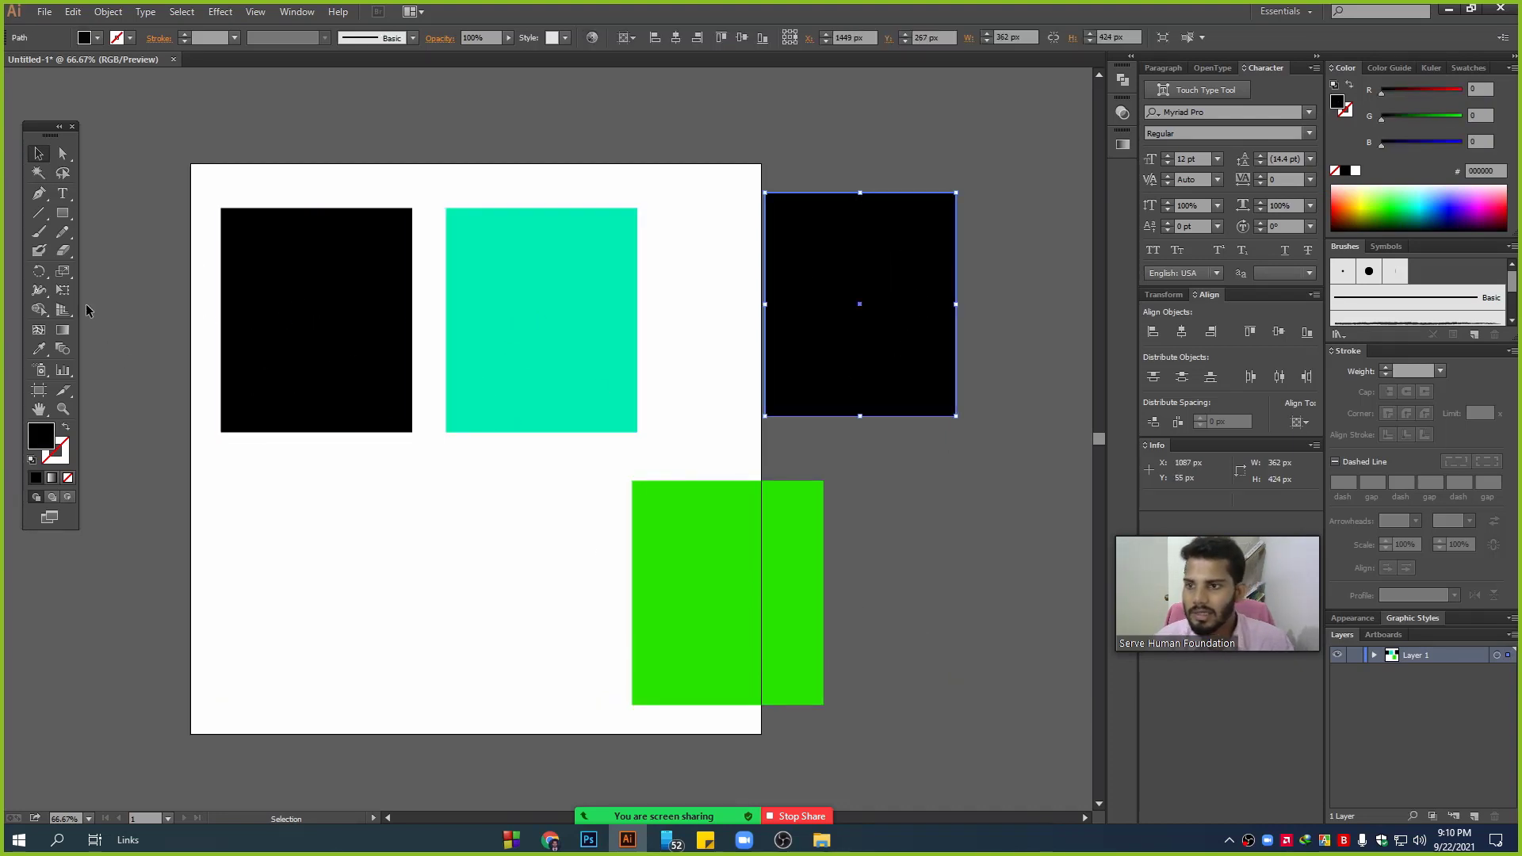
{"action": "left_click", "coordinate": [42, 178]}
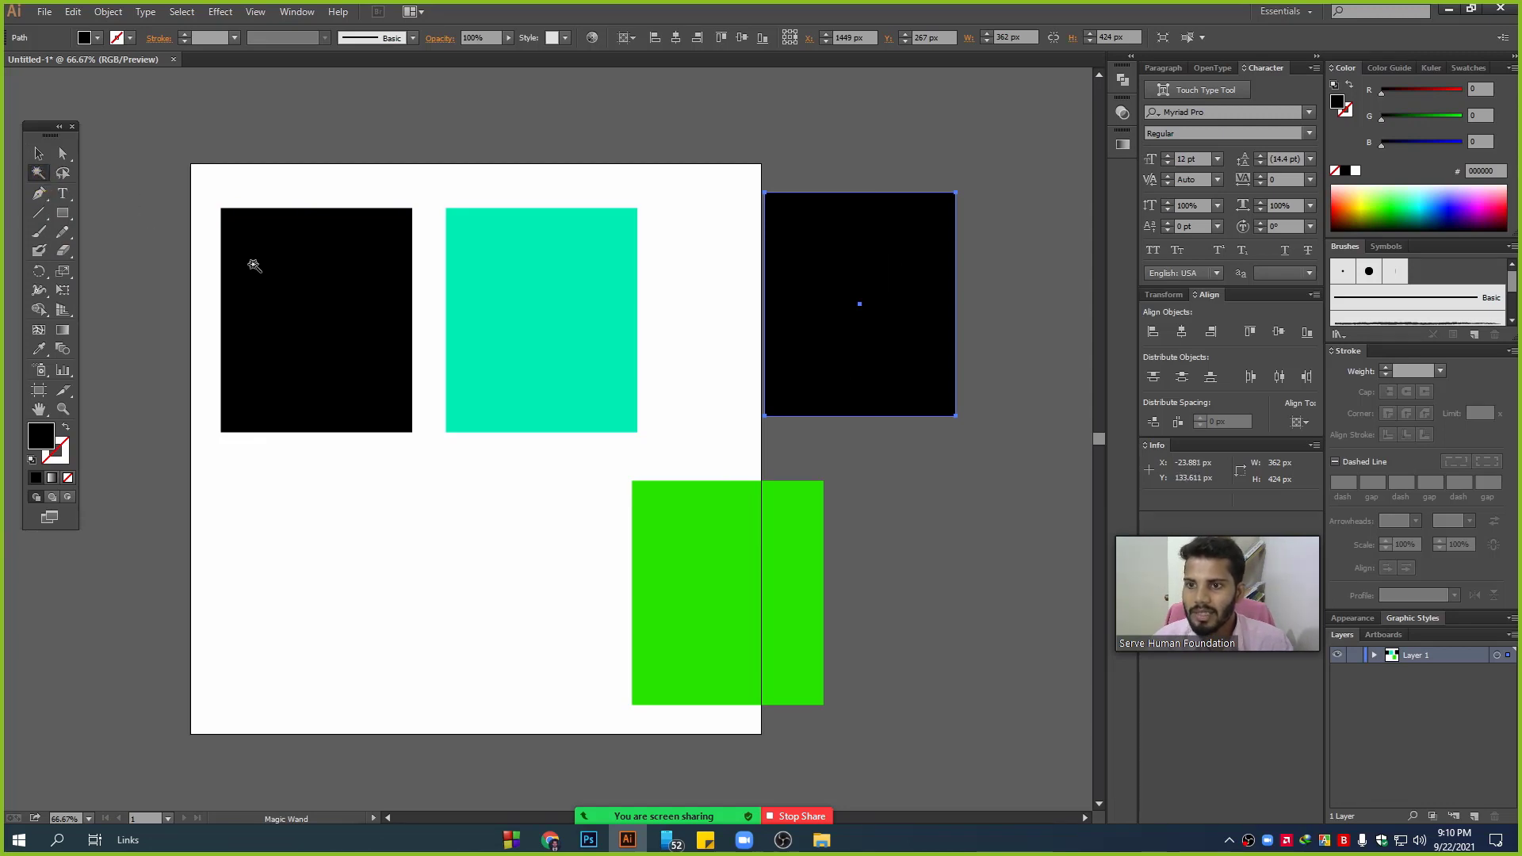
{"action": "left_click", "coordinate": [318, 290]}
{"action": "left_click", "coordinate": [385, 589]}
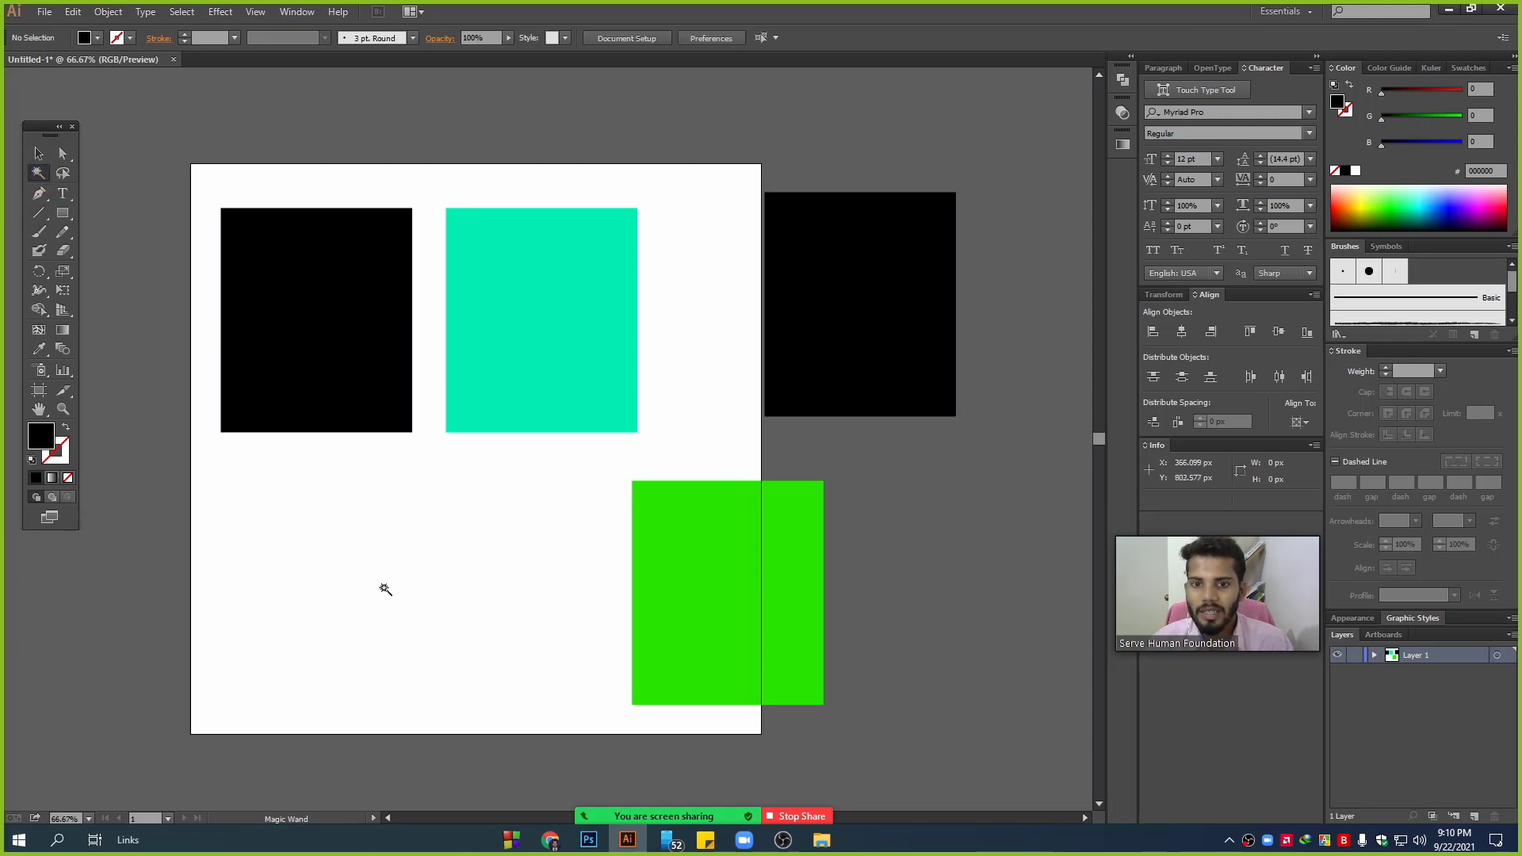
{"action": "left_click", "coordinate": [320, 306]}
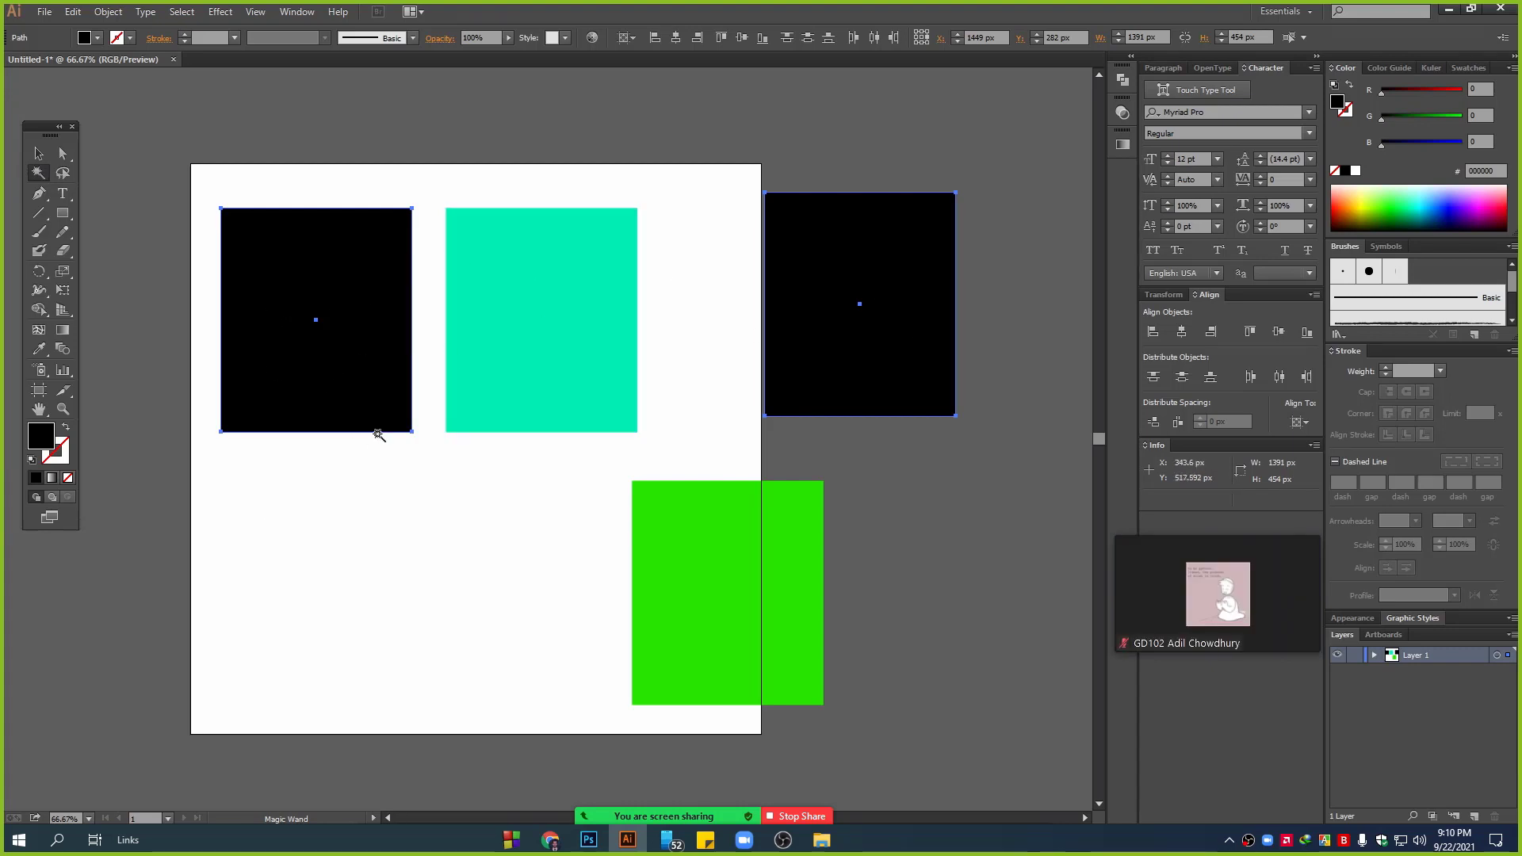
{"action": "left_click", "coordinate": [557, 241]}
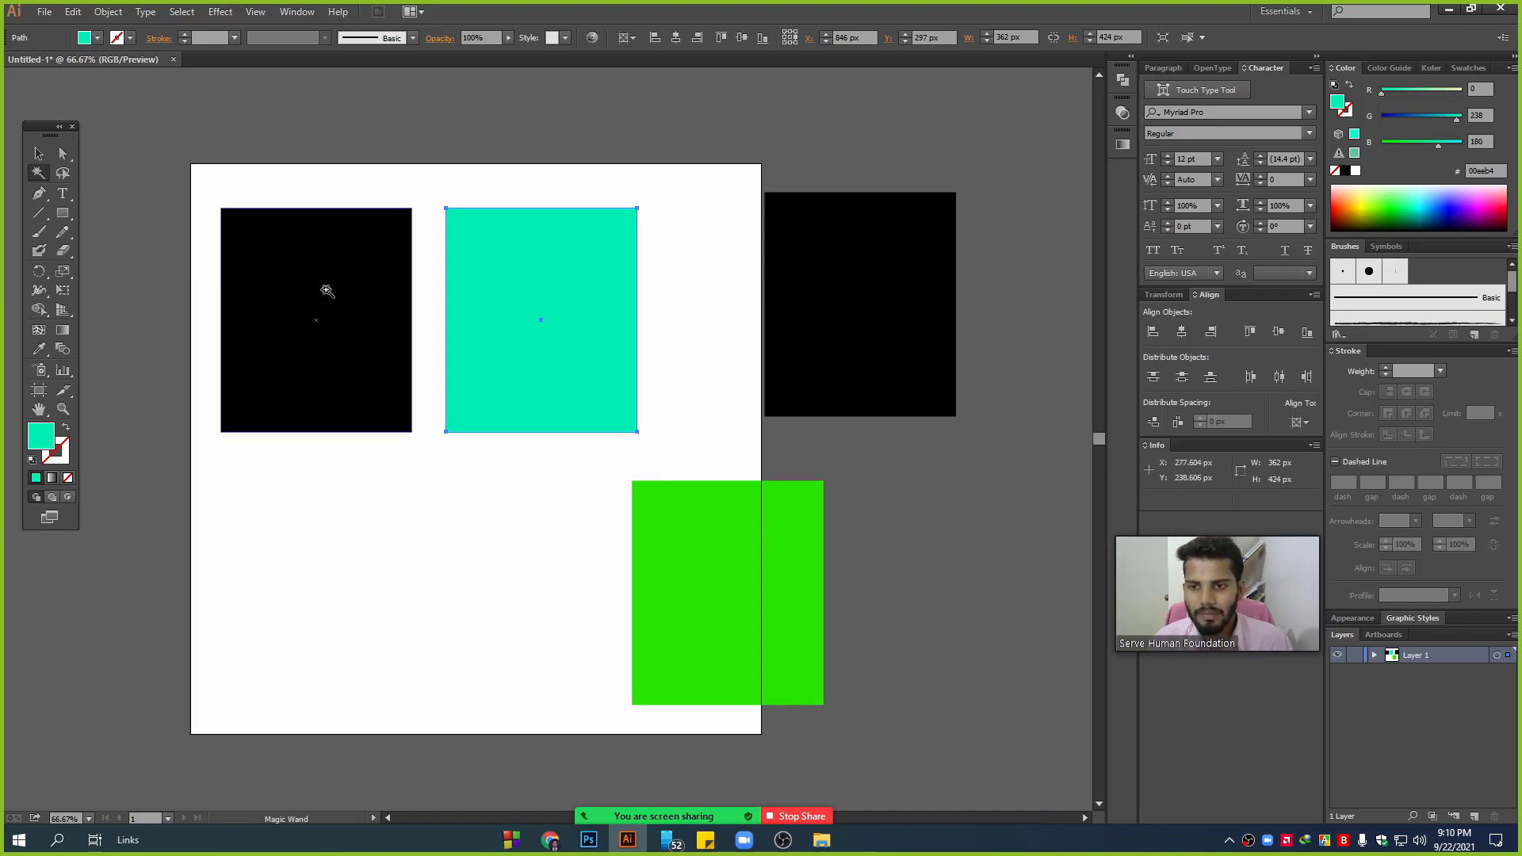
{"action": "left_click", "coordinate": [331, 258]}
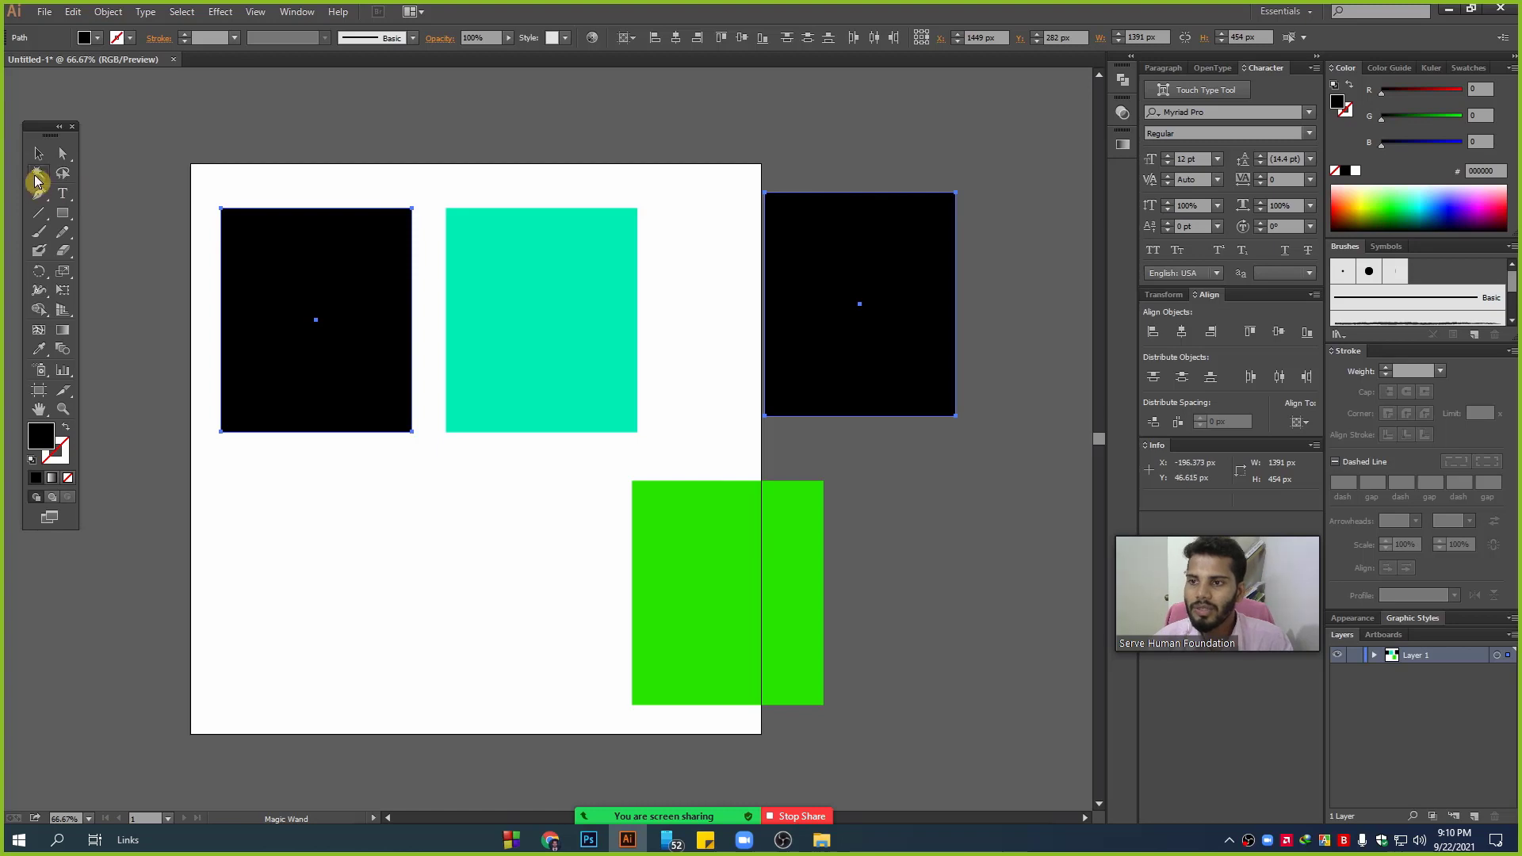
{"action": "left_click", "coordinate": [38, 174]}
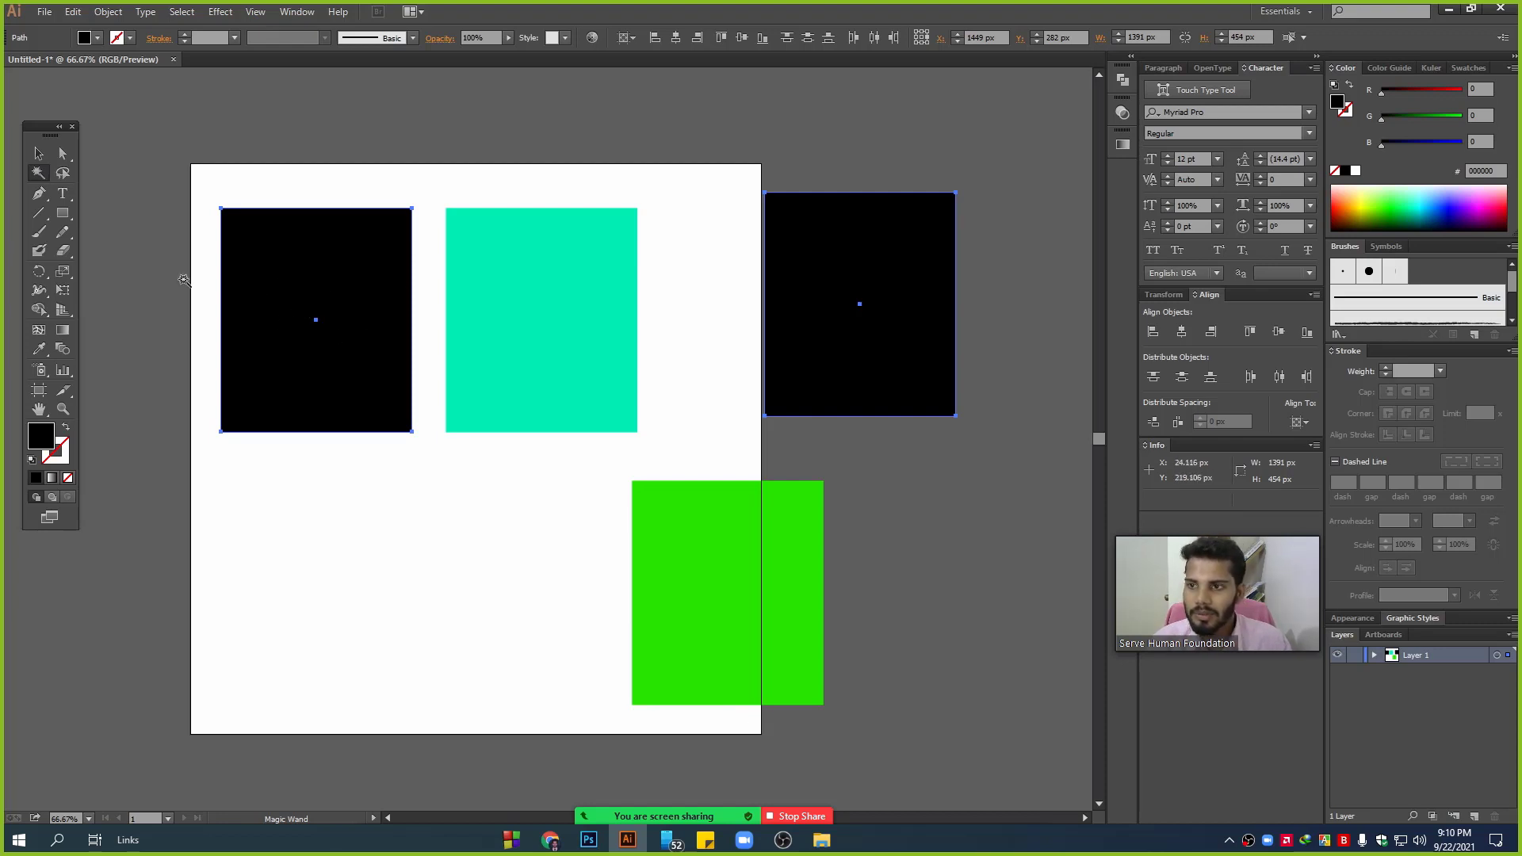
{"action": "left_click", "coordinate": [38, 153]}
{"action": "left_click", "coordinate": [312, 159]}
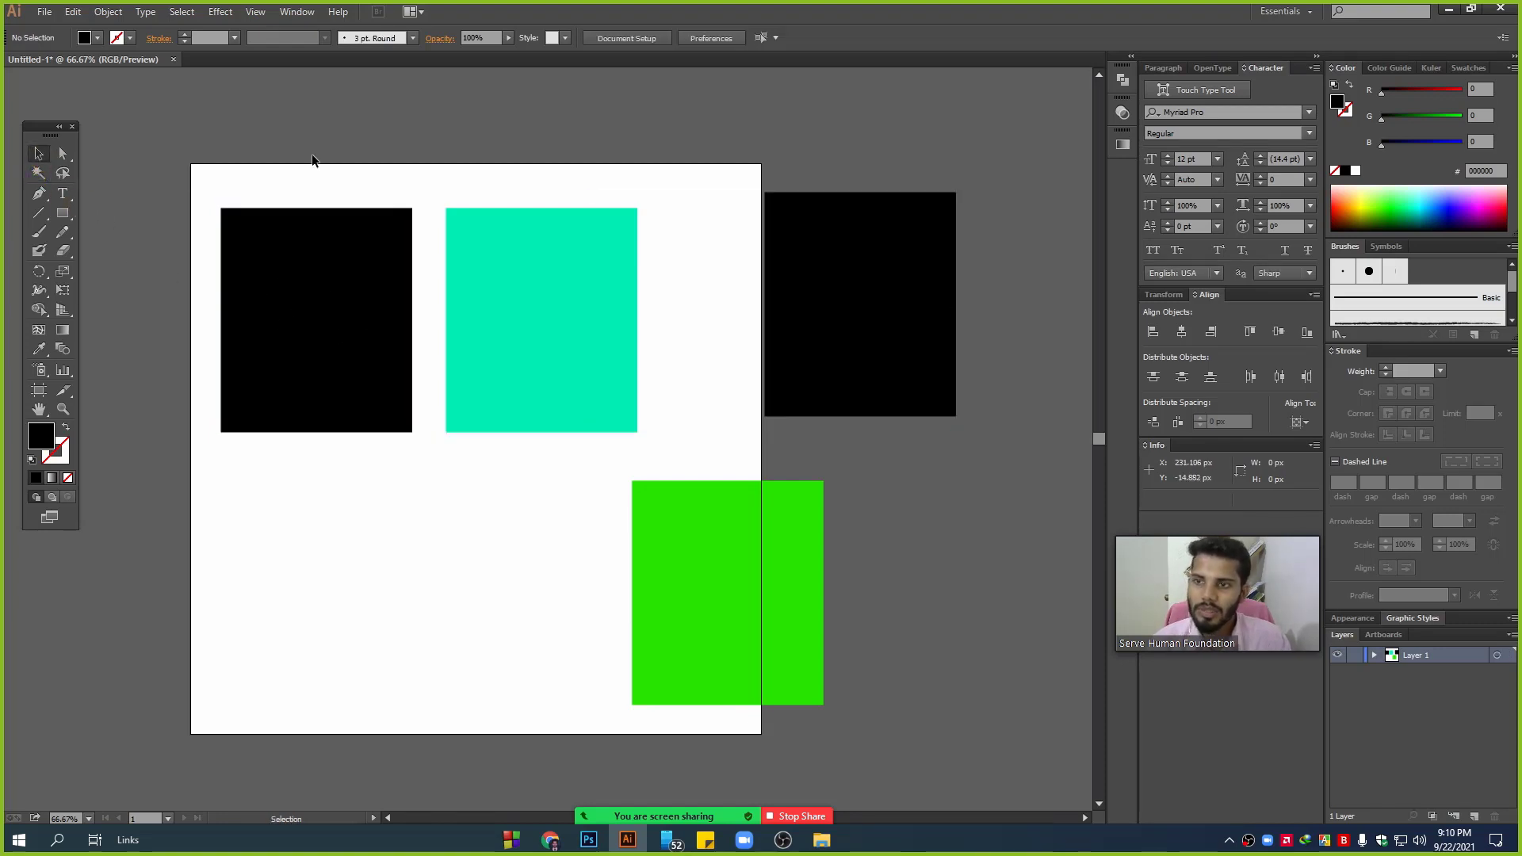
{"action": "left_click_drag", "start_coordinate": [214, 192], "coordinate": [276, 211]}
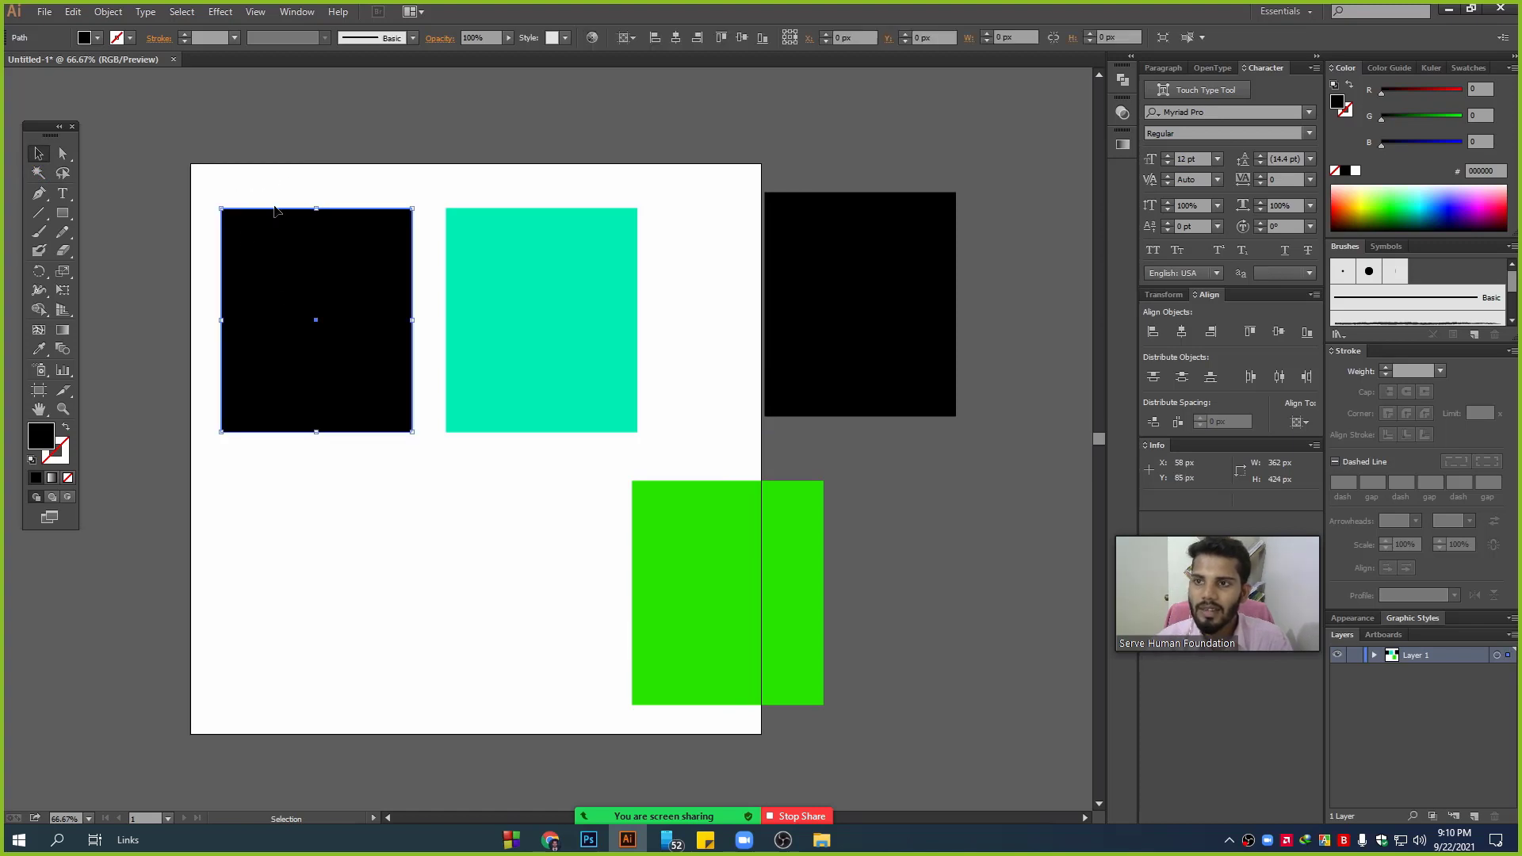
{"action": "left_click", "coordinate": [186, 12]}
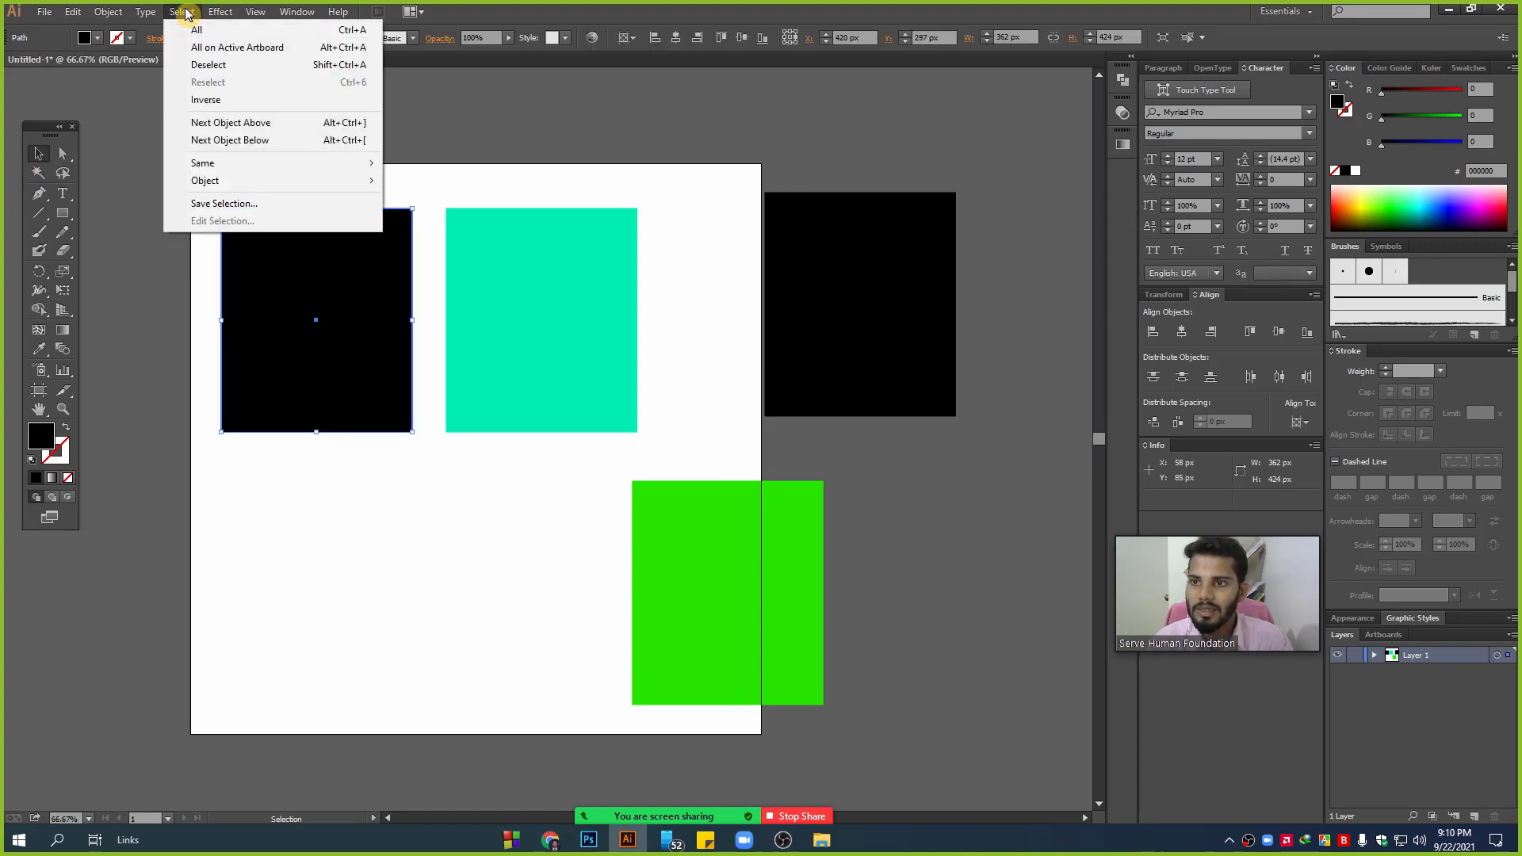
{"action": "mouse_move", "coordinate": [271, 164]}
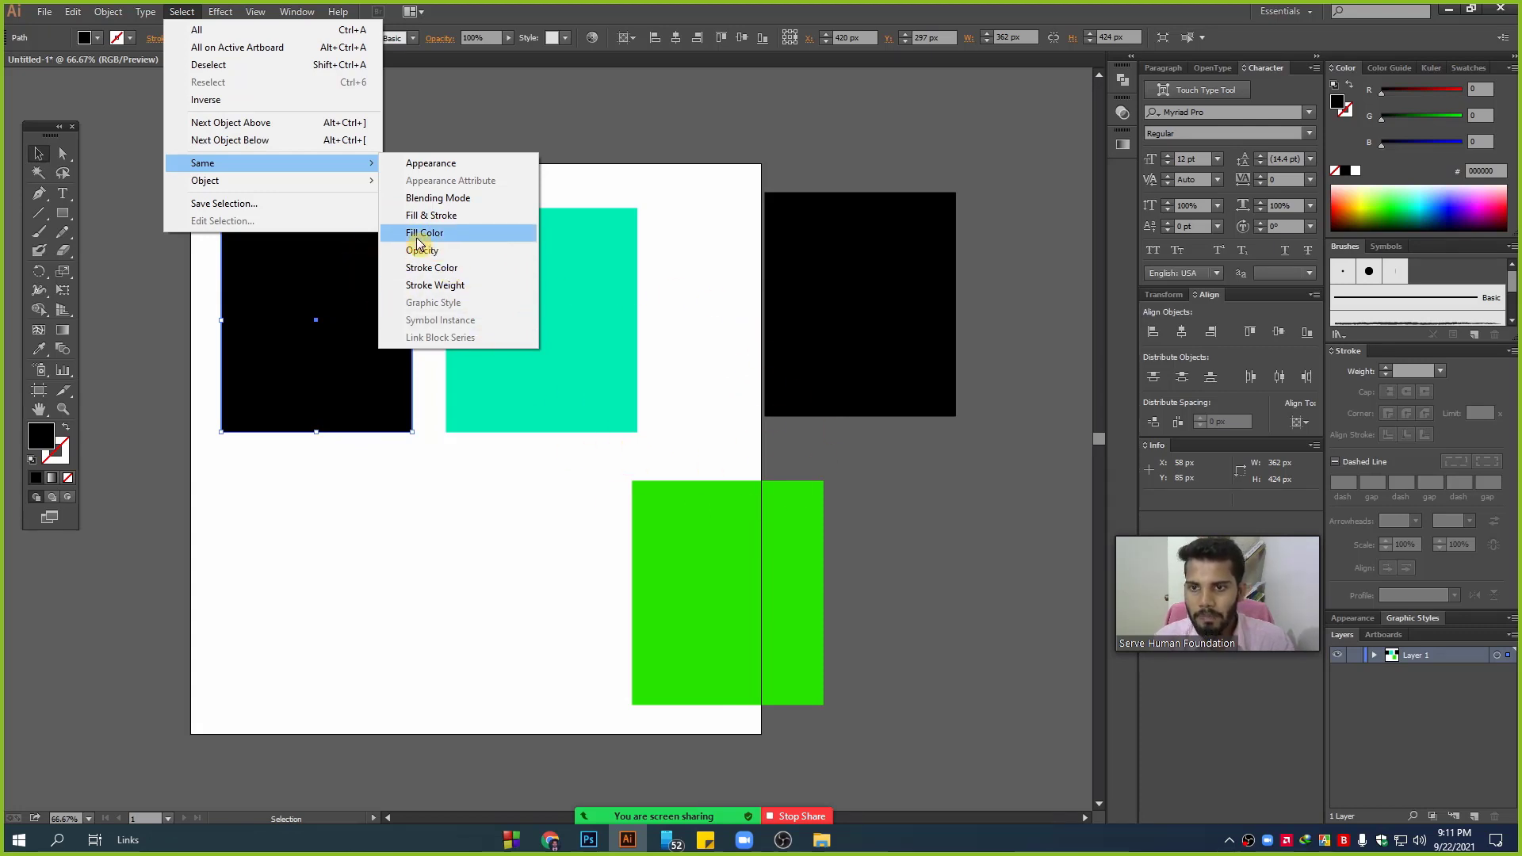
{"action": "left_click", "coordinate": [456, 241]}
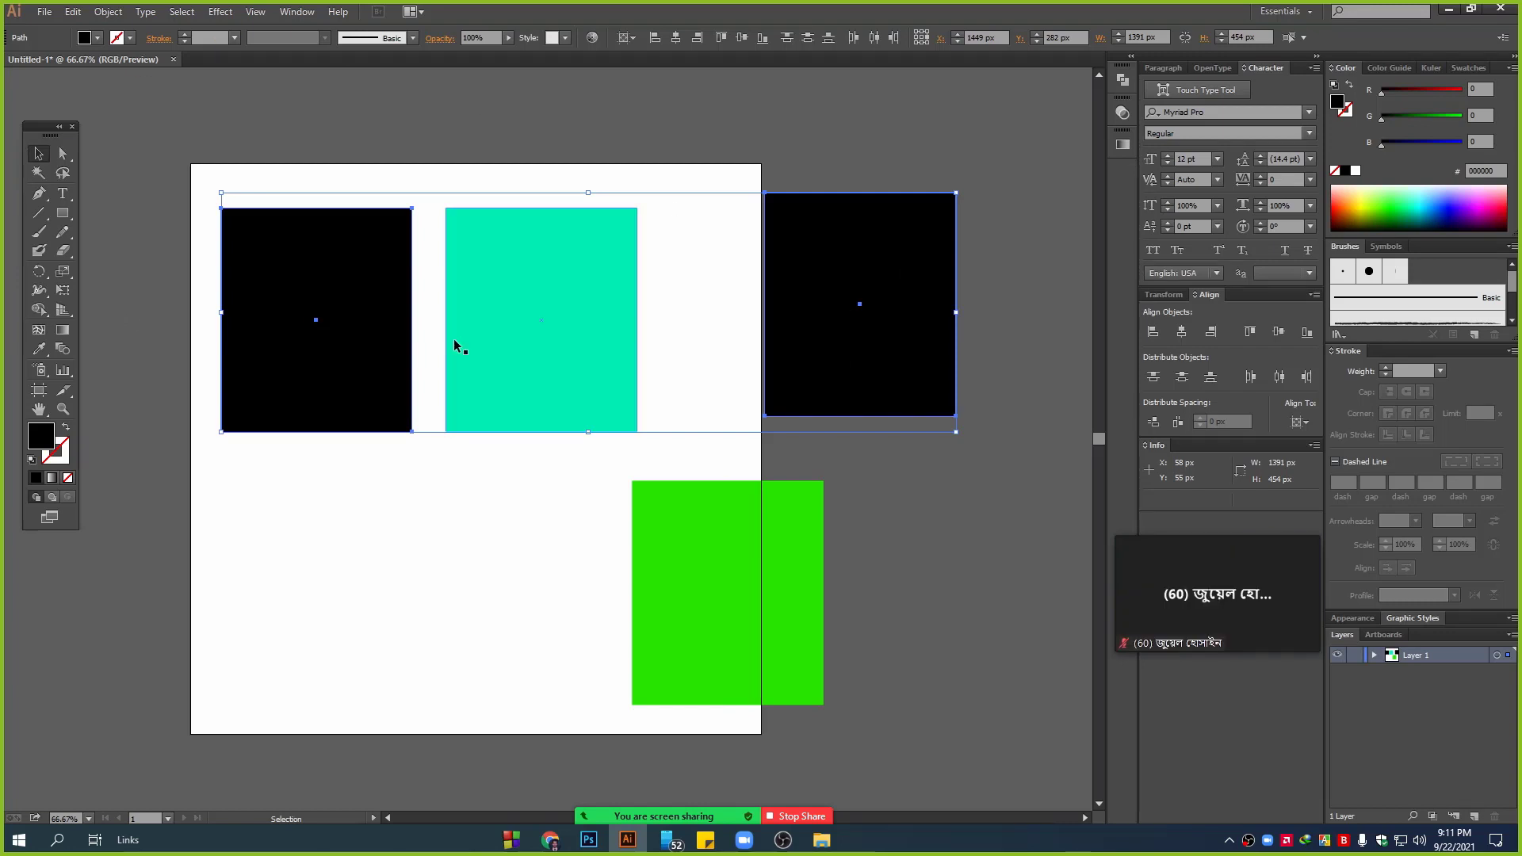
{"action": "left_click", "coordinate": [162, 155]}
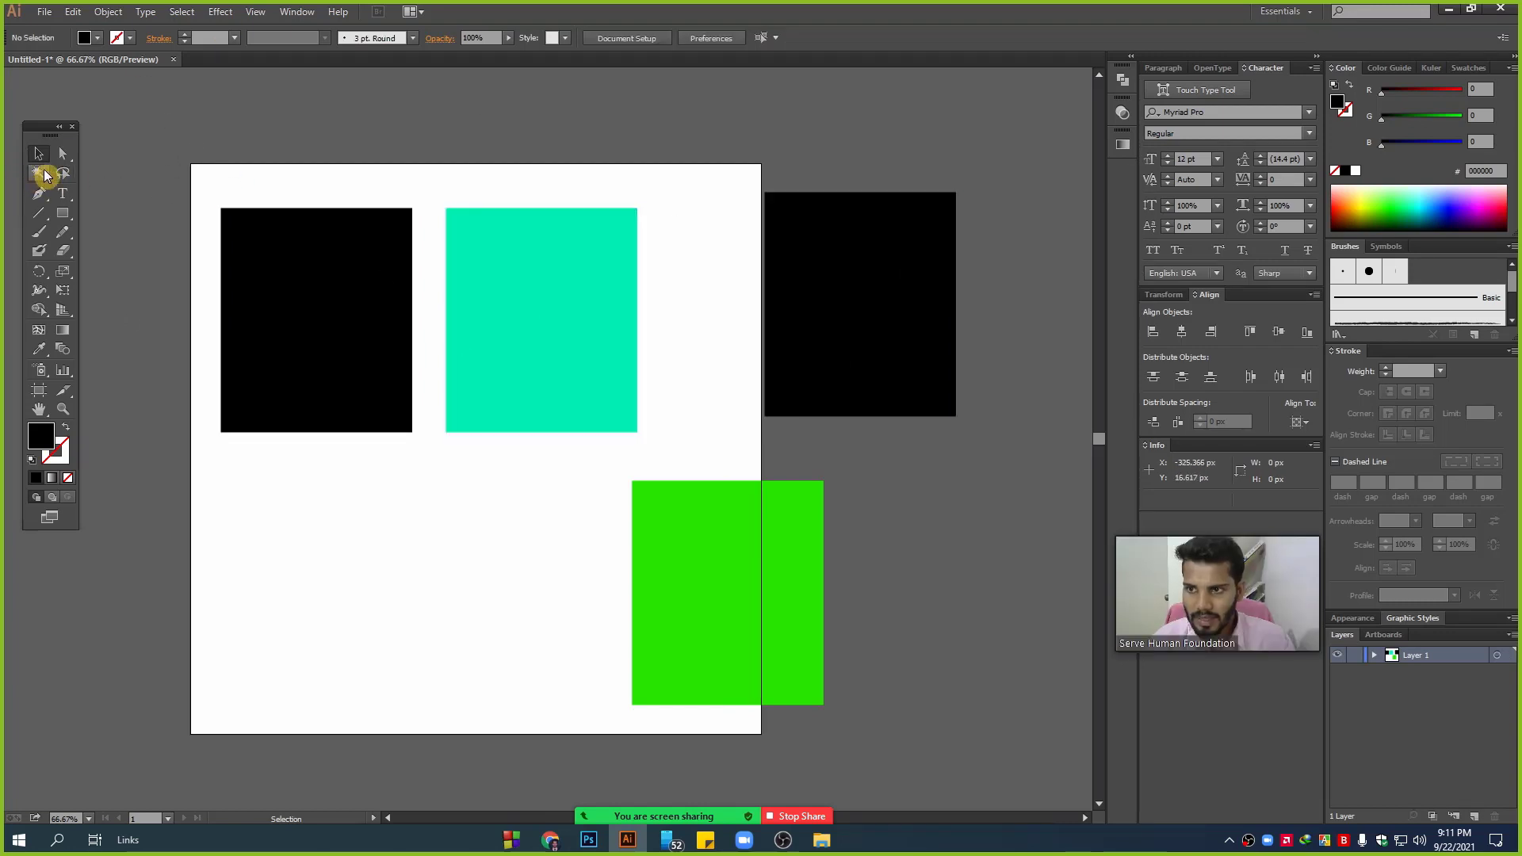
{"action": "left_click", "coordinate": [62, 175]}
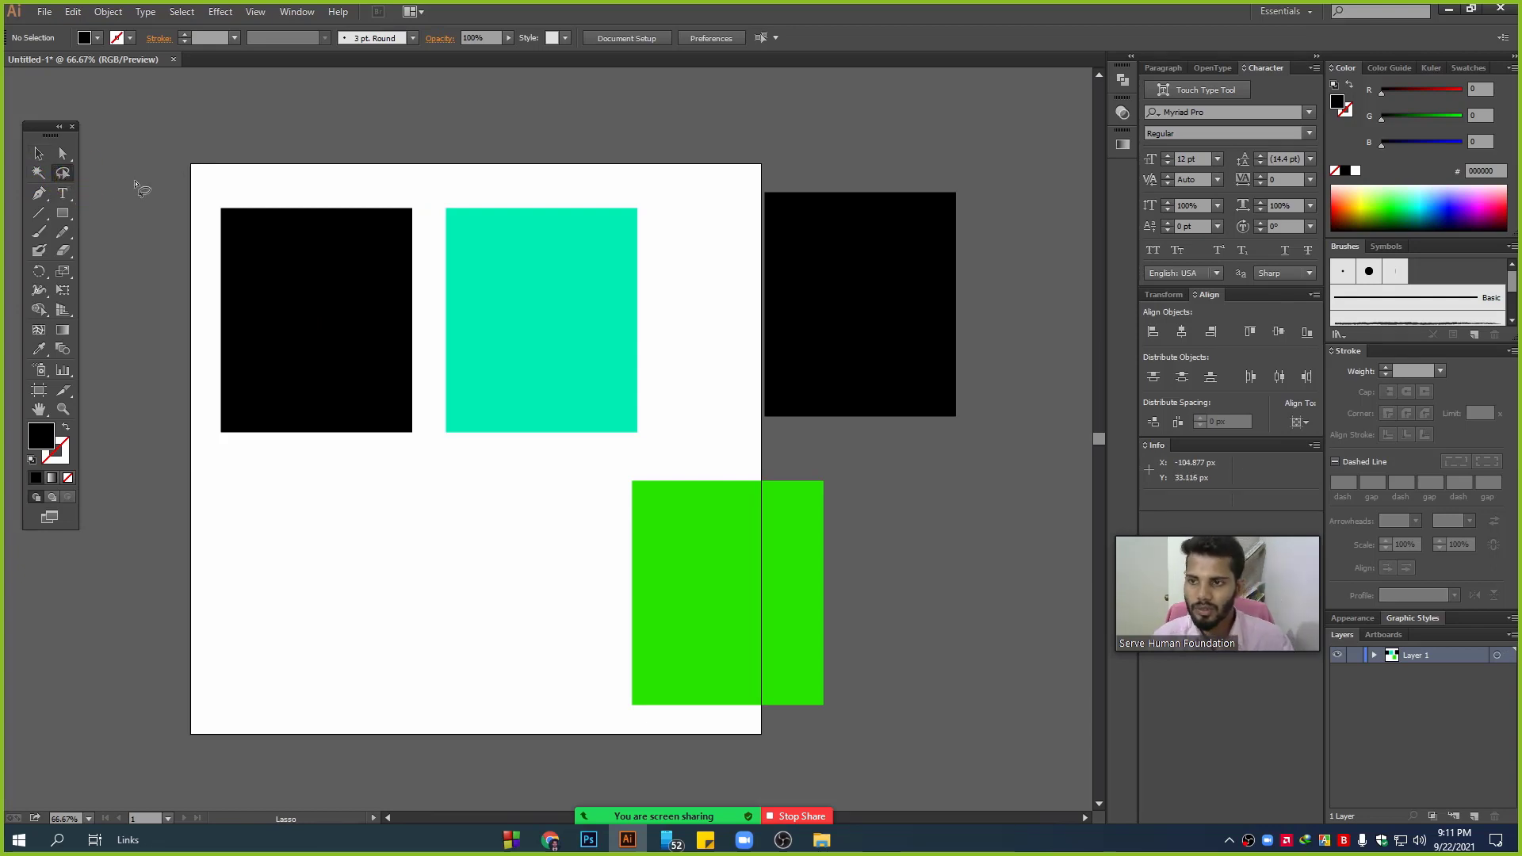
{"action": "left_click", "coordinate": [63, 175]}
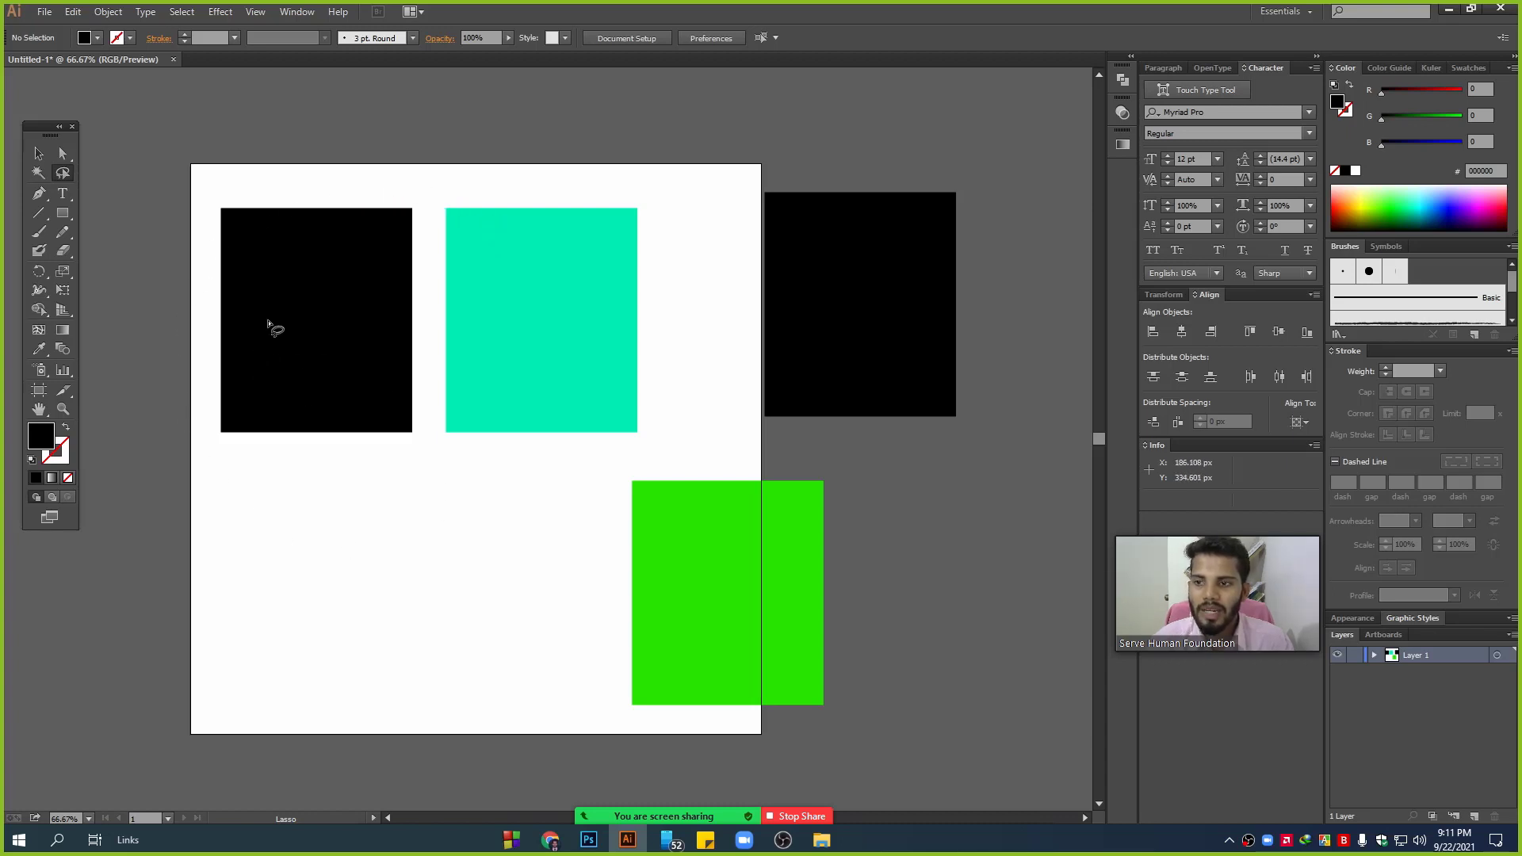
{"action": "left_click", "coordinate": [39, 153]}
{"action": "left_click", "coordinate": [497, 297]}
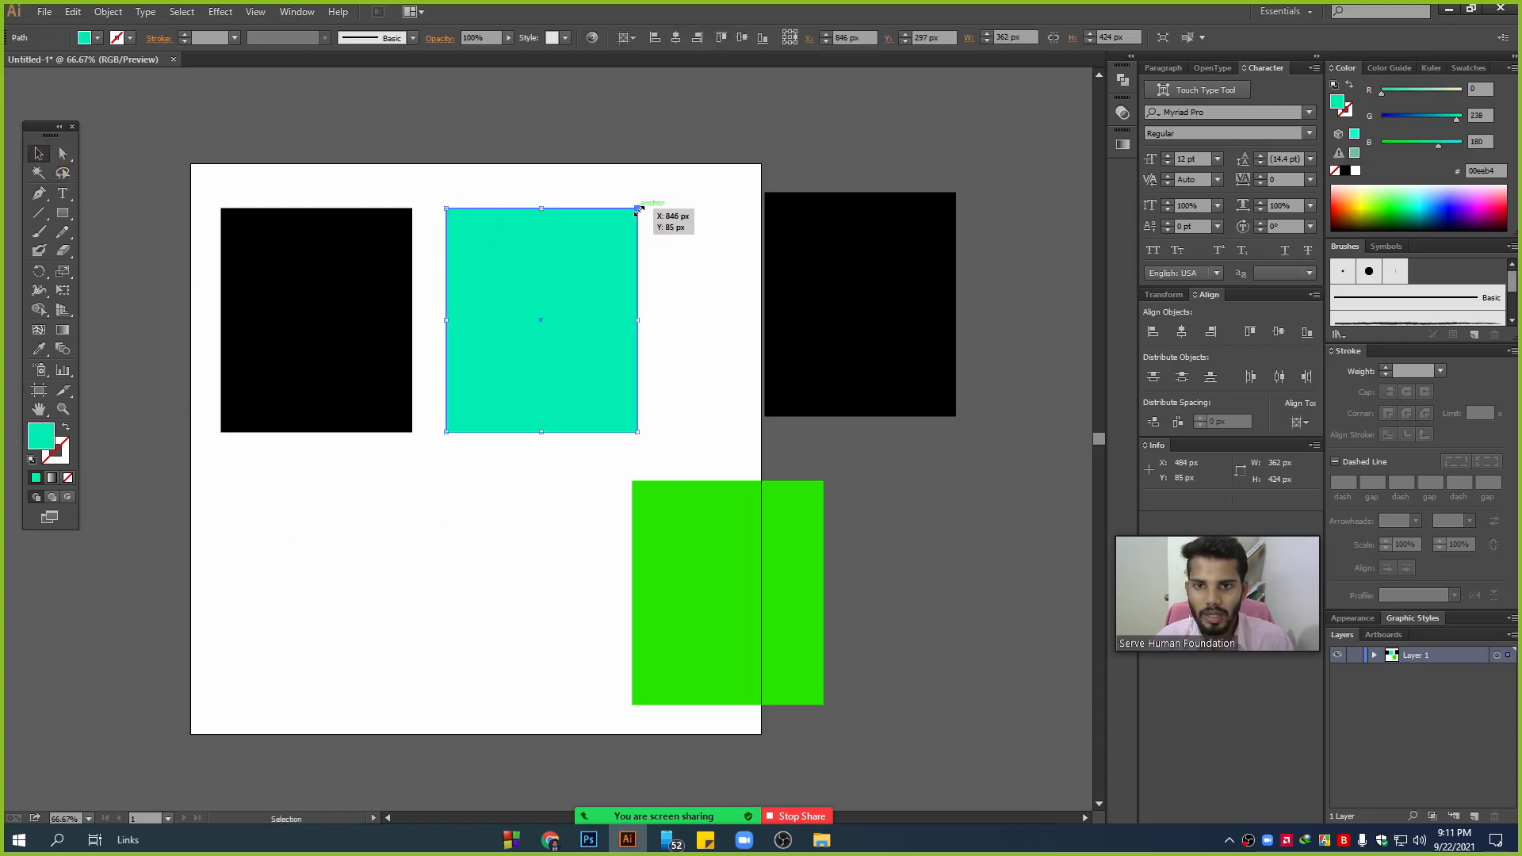
- Shrink the teal and left black squares, and place small teal copies around the black one
{"action": "mouse_move", "coordinate": [638, 210]}
{"action": "left_mouse_down"}
{"action": "mouse_move", "coordinate": [437, 432]}
{"action": "mouse_move", "coordinate": [476, 304]}
{"action": "mouse_move", "coordinate": [355, 173]}
{"action": "mouse_move", "coordinate": [190, 344]}
{"action": "mouse_move", "coordinate": [181, 331]}
{"action": "left_mouse_up"}
{"action": "left_click", "coordinate": [298, 321]}
{"action": "left_click_drag", "start_coordinate": [412, 432], "coordinate": [309, 315]}
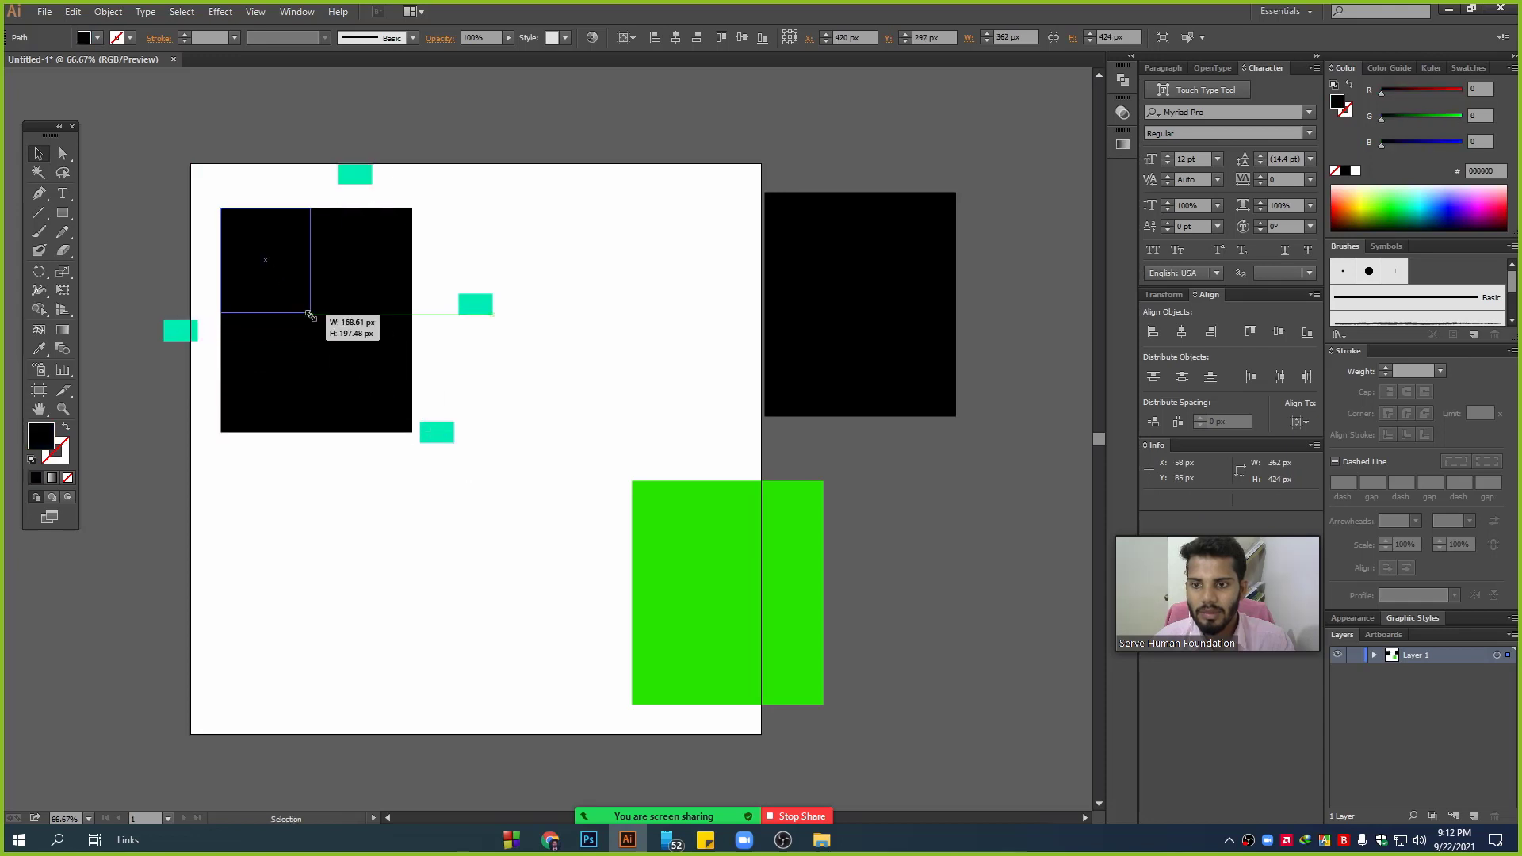
{"action": "left_click_drag", "start_coordinate": [189, 341], "coordinate": [333, 263]}
{"action": "mouse_move", "coordinate": [476, 305]}
{"action": "left_mouse_down"}
{"action": "mouse_move", "coordinate": [285, 355]}
{"action": "mouse_move", "coordinate": [230, 351]}
{"action": "mouse_move", "coordinate": [199, 247]}
{"action": "left_mouse_up"}
- Select the black square together with five teal rectangles around it
{"action": "left_click", "coordinate": [391, 407]}
{"action": "left_click_drag", "start_coordinate": [356, 335], "coordinate": [533, 442]}
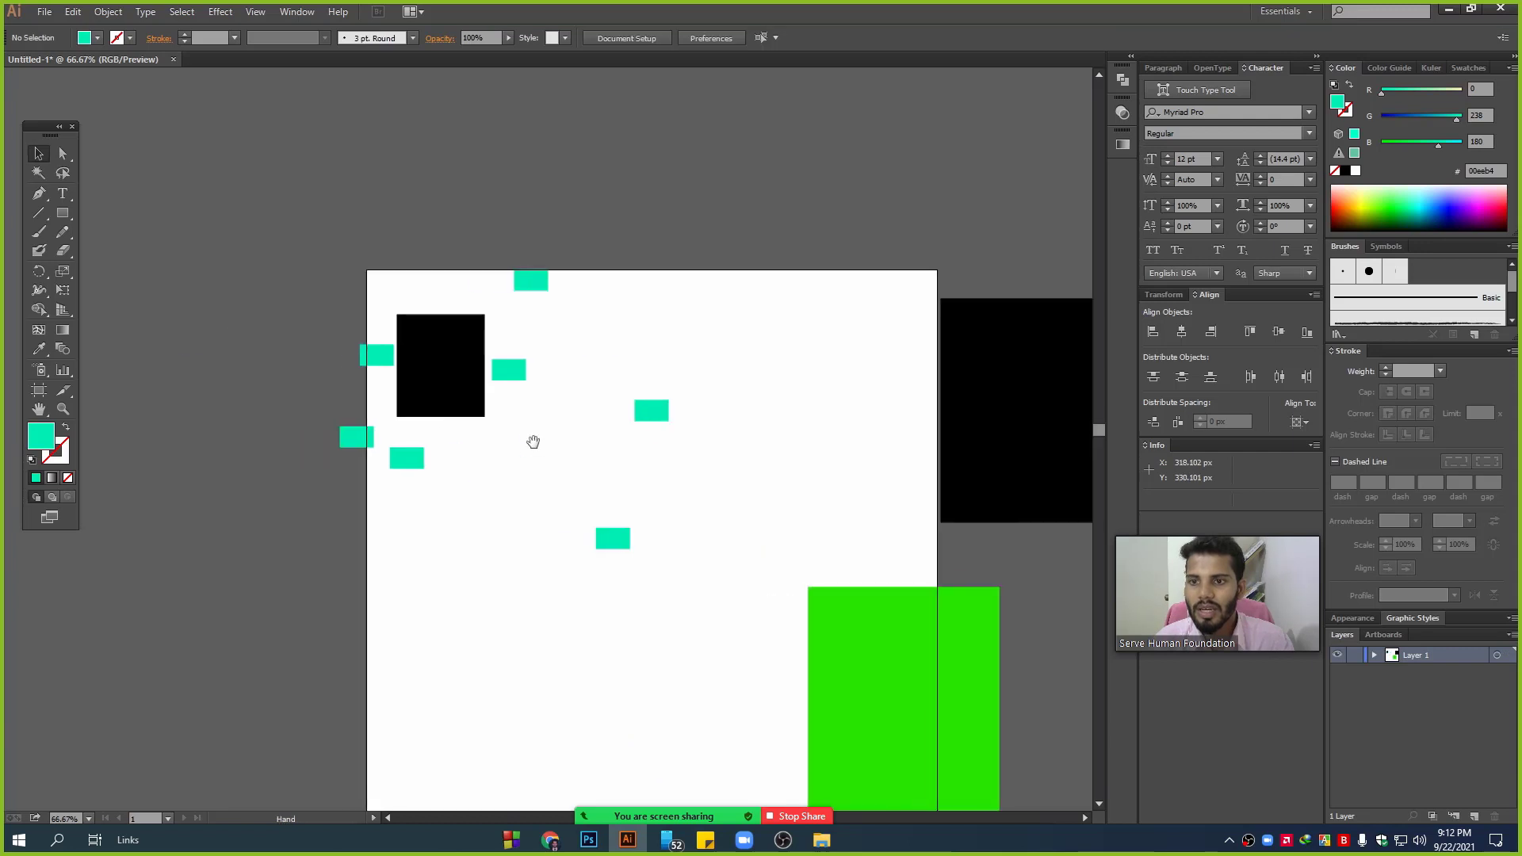
{"action": "scroll", "coordinate": [497, 414], "scroll_direction": "up", "scroll_amount": 1}
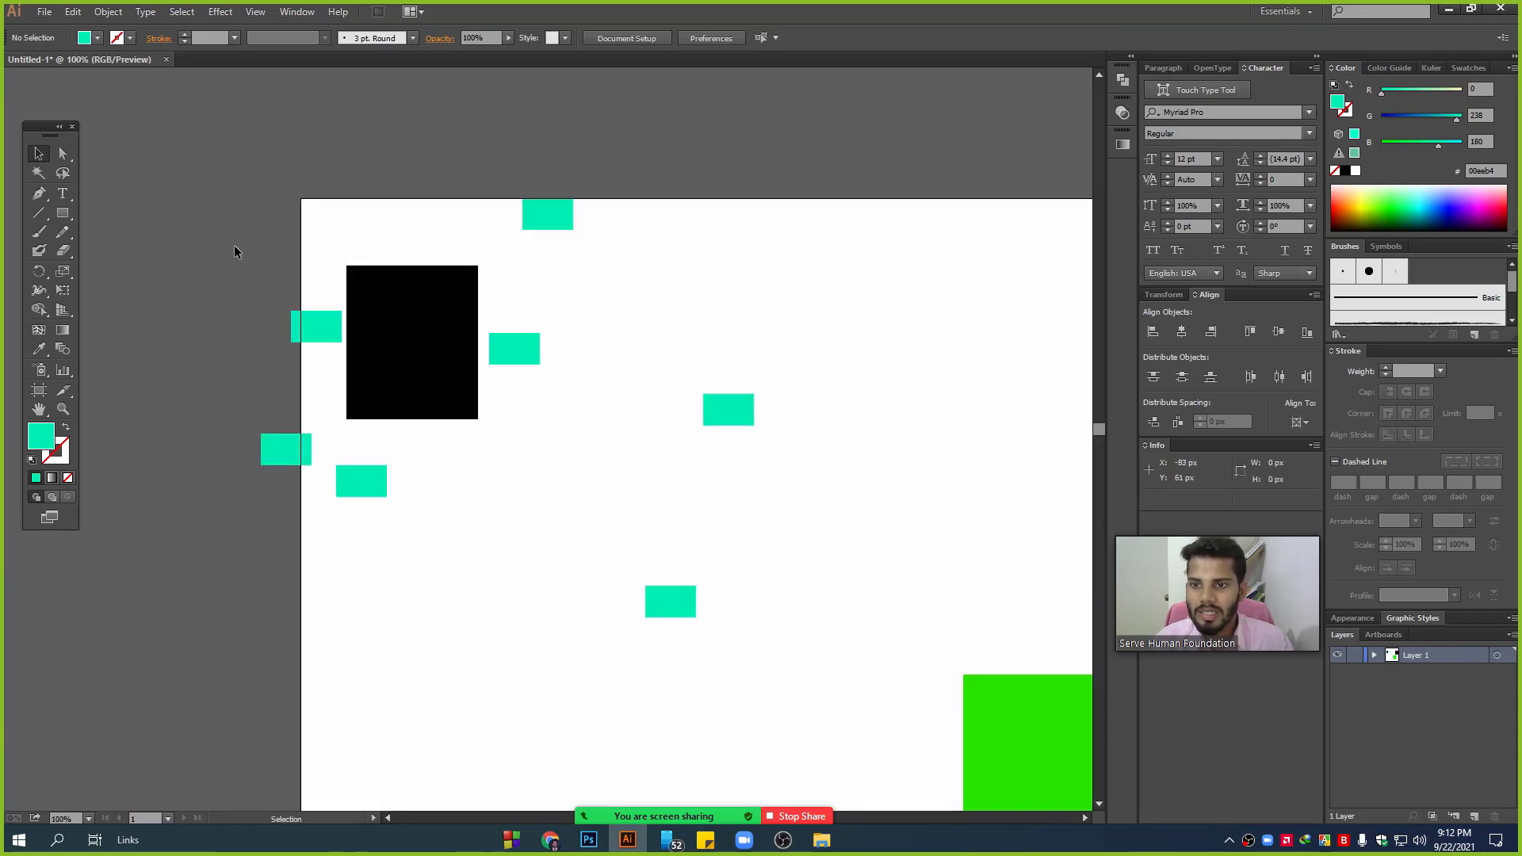
{"action": "left_click_drag", "start_coordinate": [235, 245], "coordinate": [807, 492]}
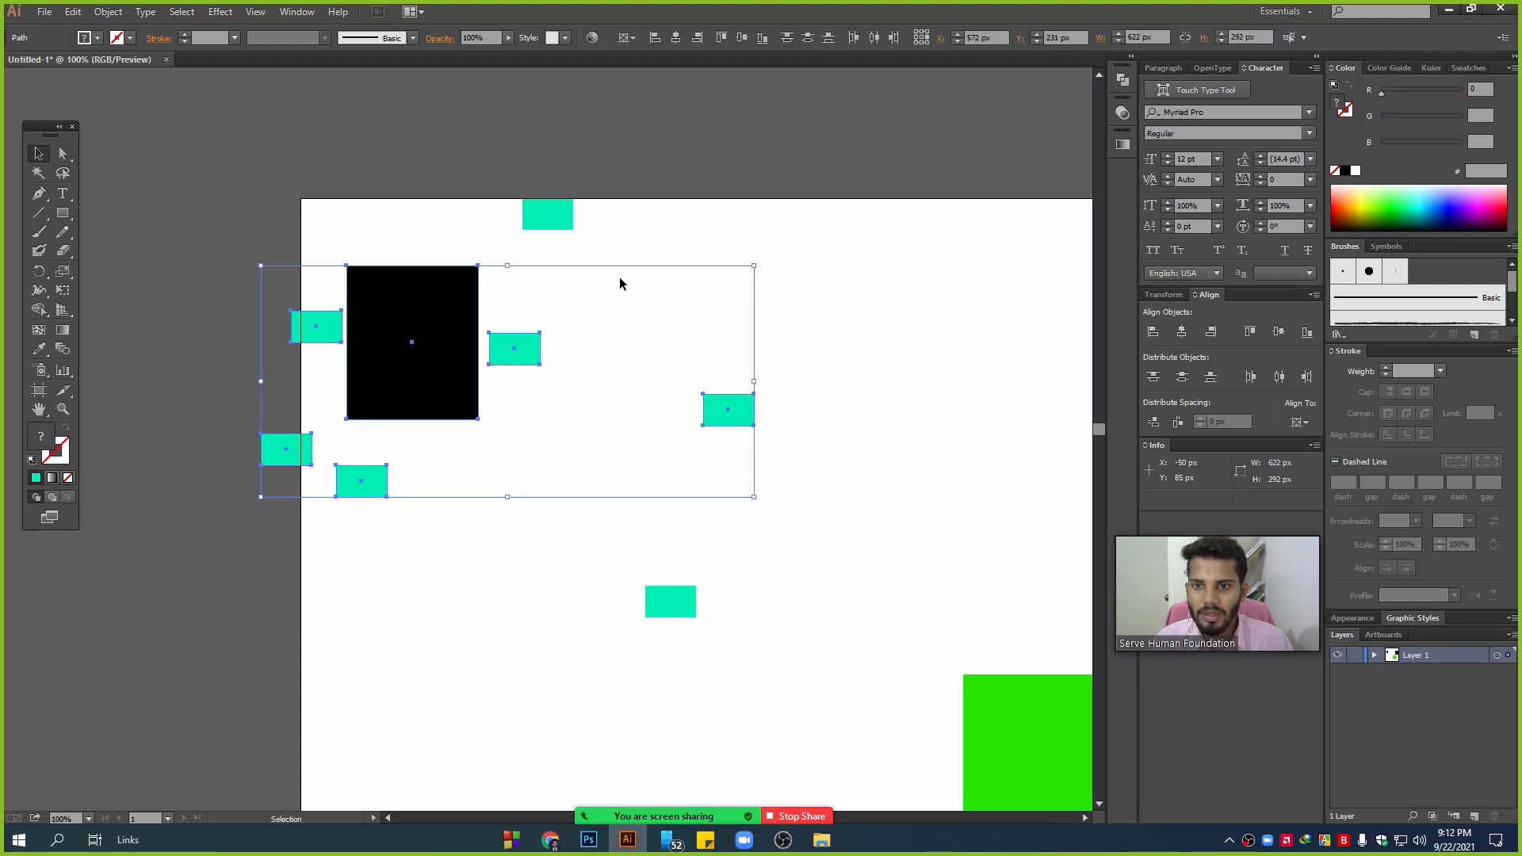
- Move the top teal rectangle down to just below-right of the black square, then deselect
{"action": "left_click_drag", "start_coordinate": [542, 220], "coordinate": [524, 440]}
{"action": "left_click_drag", "start_coordinate": [253, 198], "coordinate": [832, 502]}
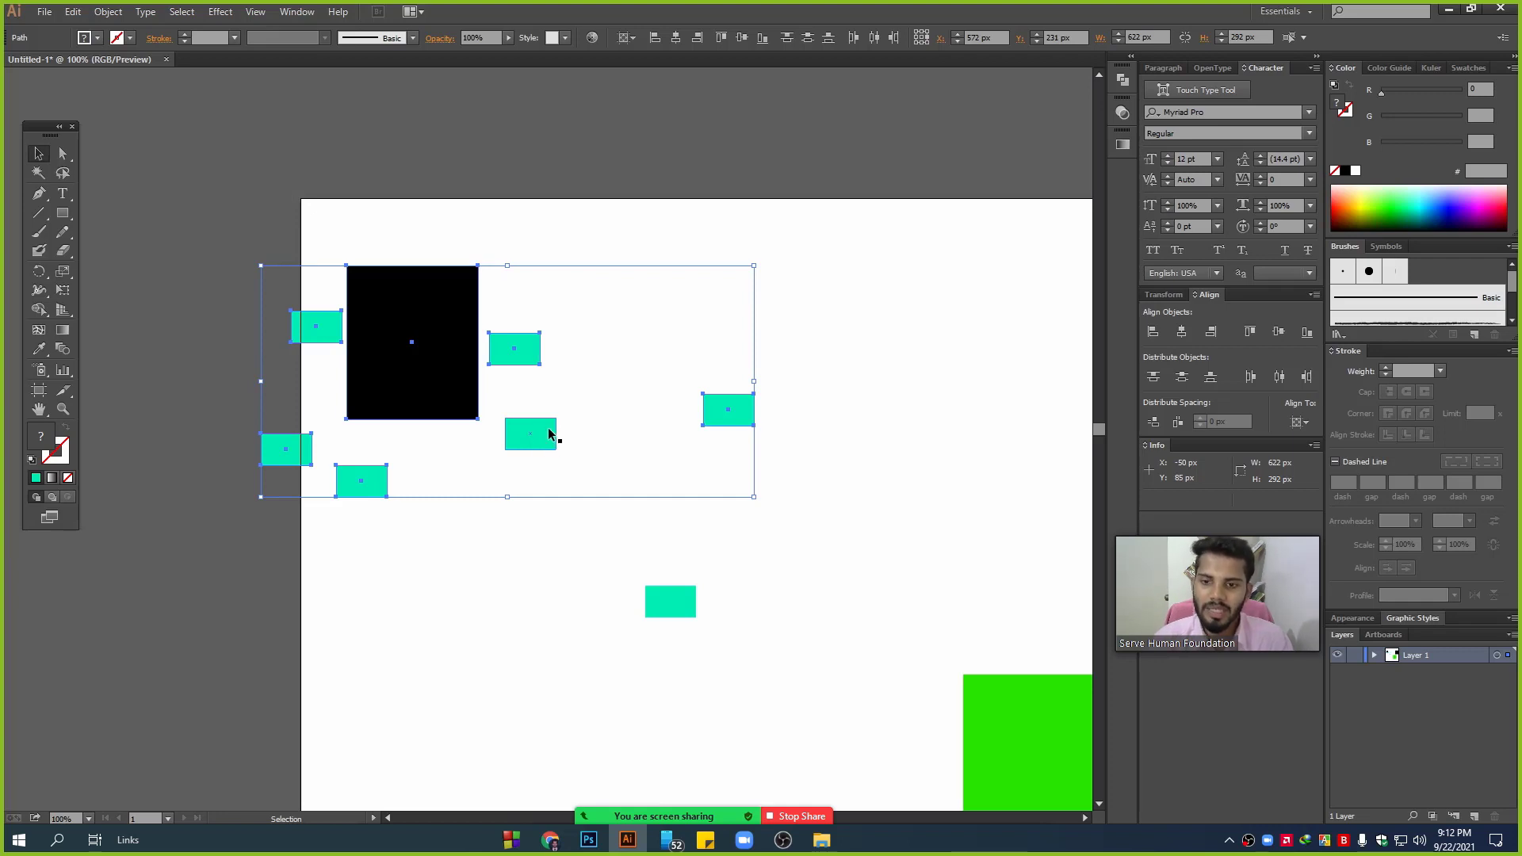
{"action": "left_click", "coordinate": [531, 539]}
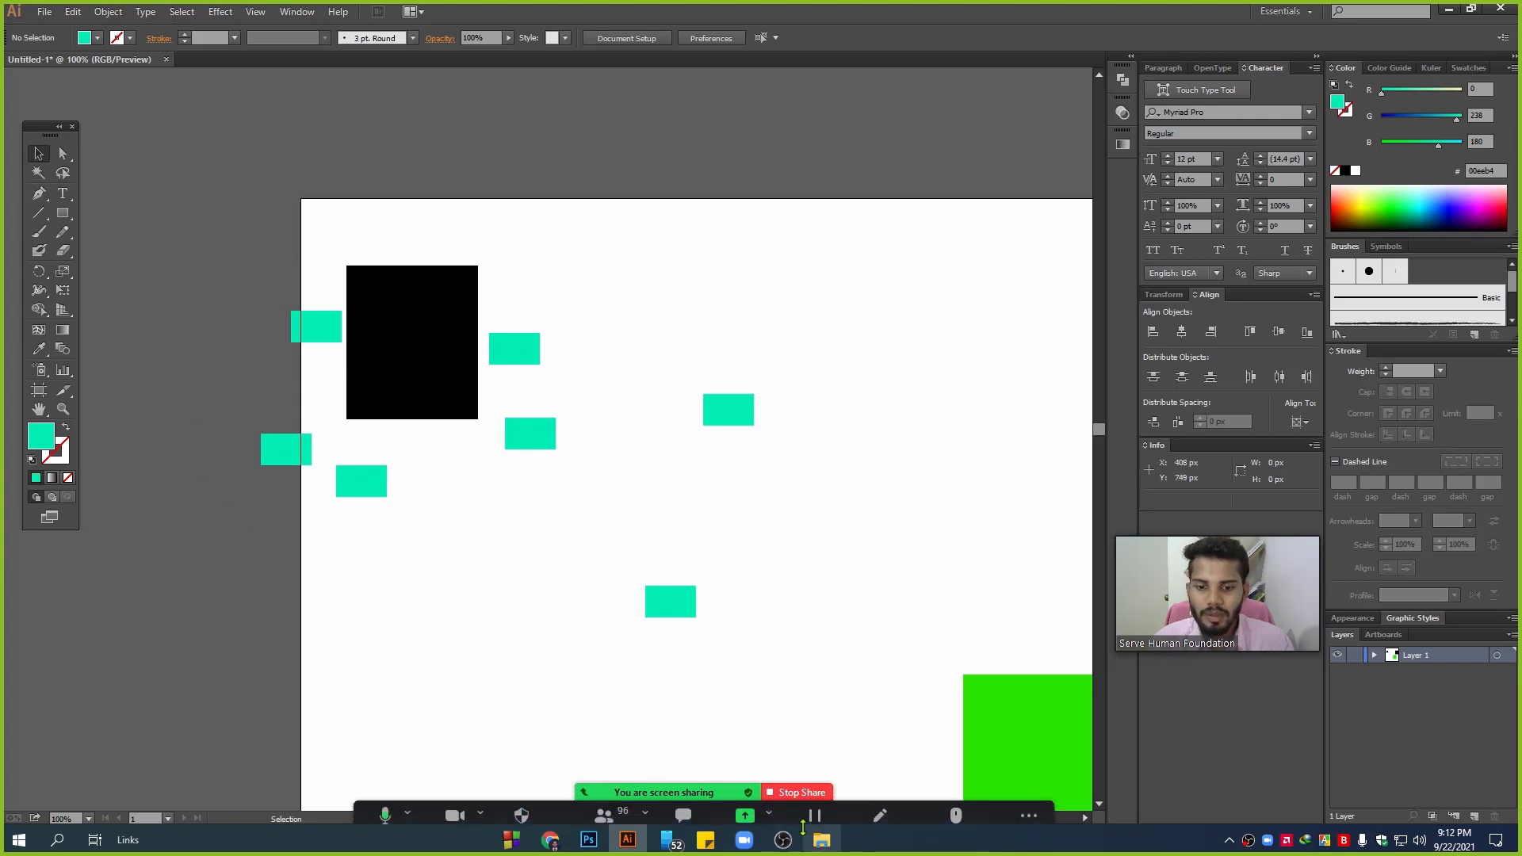
- Sketch a loop with the screen annotation tools, then erase it and close them
{"action": "left_click", "coordinate": [880, 808]}
{"action": "mouse_move", "coordinate": [276, 215]}
{"action": "left_mouse_down"}
{"action": "mouse_move", "coordinate": [189, 339]}
{"action": "mouse_move", "coordinate": [408, 523]}
{"action": "mouse_move", "coordinate": [500, 422]}
{"action": "mouse_move", "coordinate": [611, 209]}
{"action": "mouse_move", "coordinate": [303, 205]}
{"action": "left_mouse_up"}
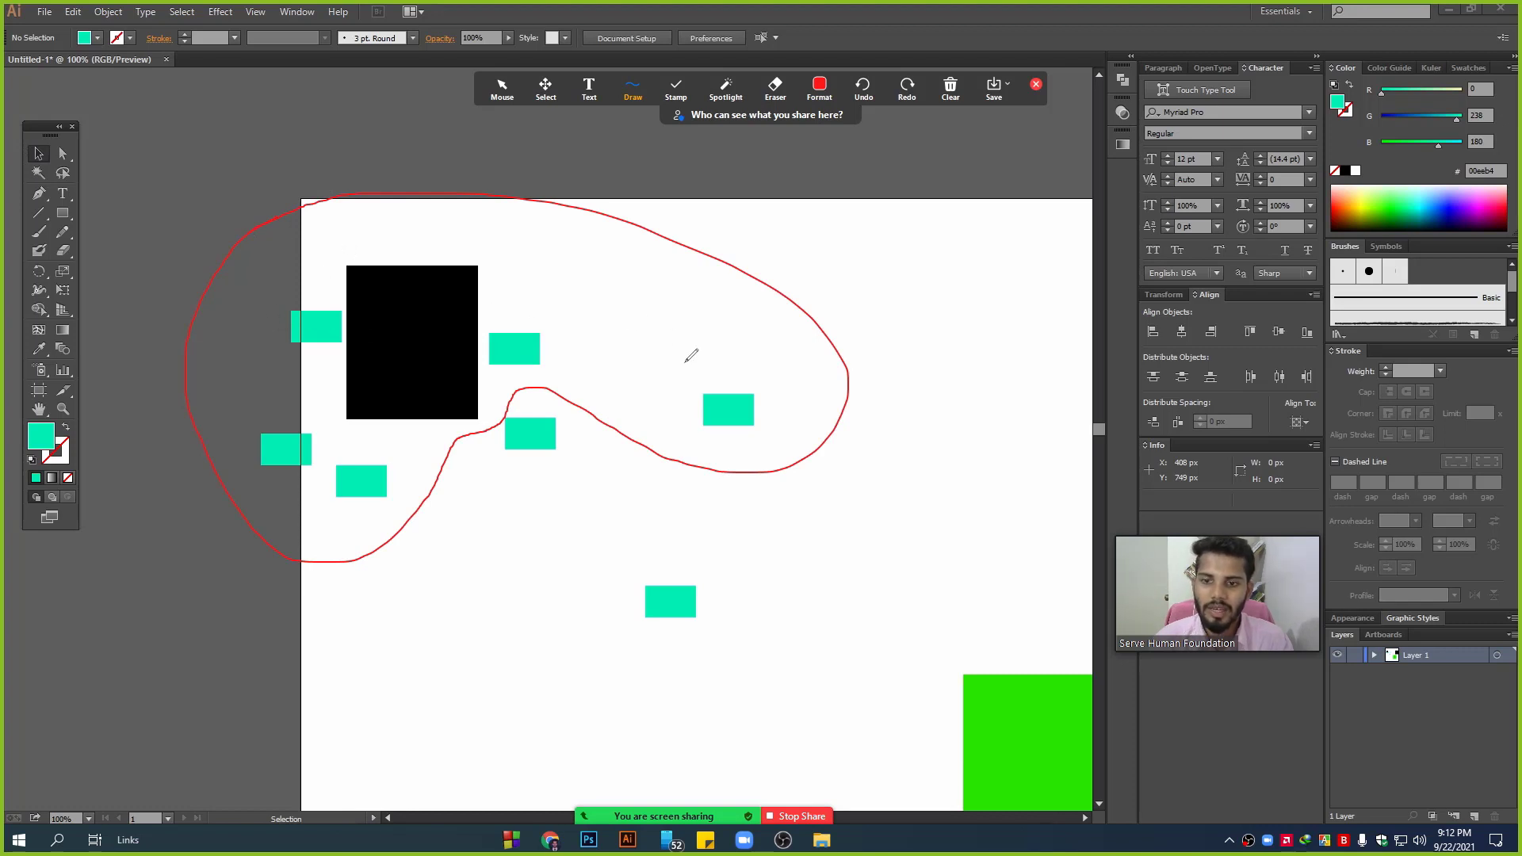
{"action": "left_click", "coordinate": [950, 87]}
{"action": "left_click", "coordinate": [963, 119]}
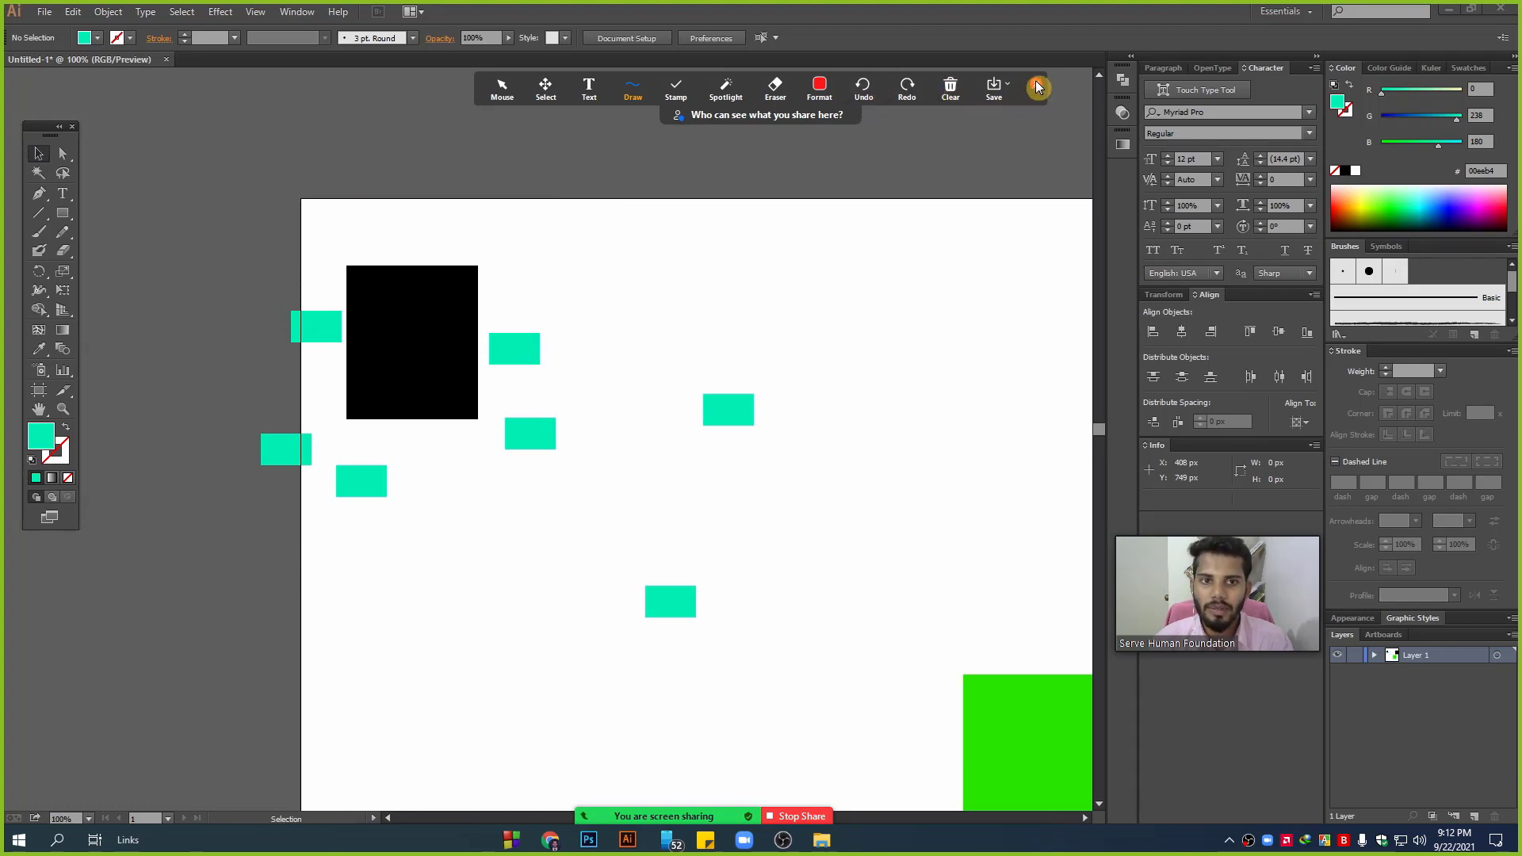
{"action": "left_click", "coordinate": [1038, 88]}
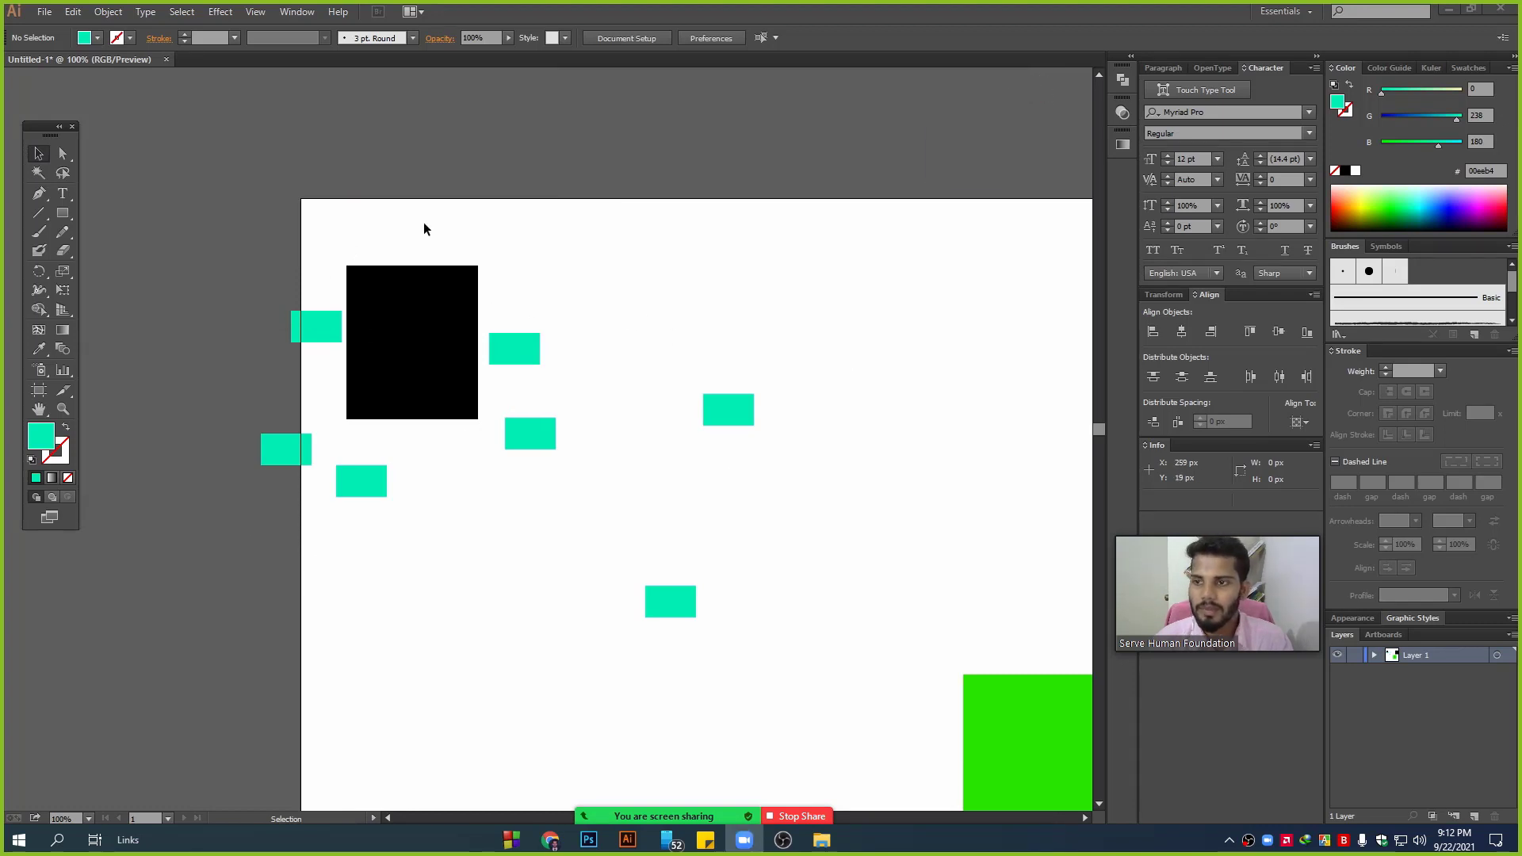
- Lasso-select the black square and the five teal rectangles surrounding it
{"action": "left_click", "coordinate": [63, 173]}
{"action": "left_click_drag", "start_coordinate": [299, 209], "coordinate": [458, 452]}
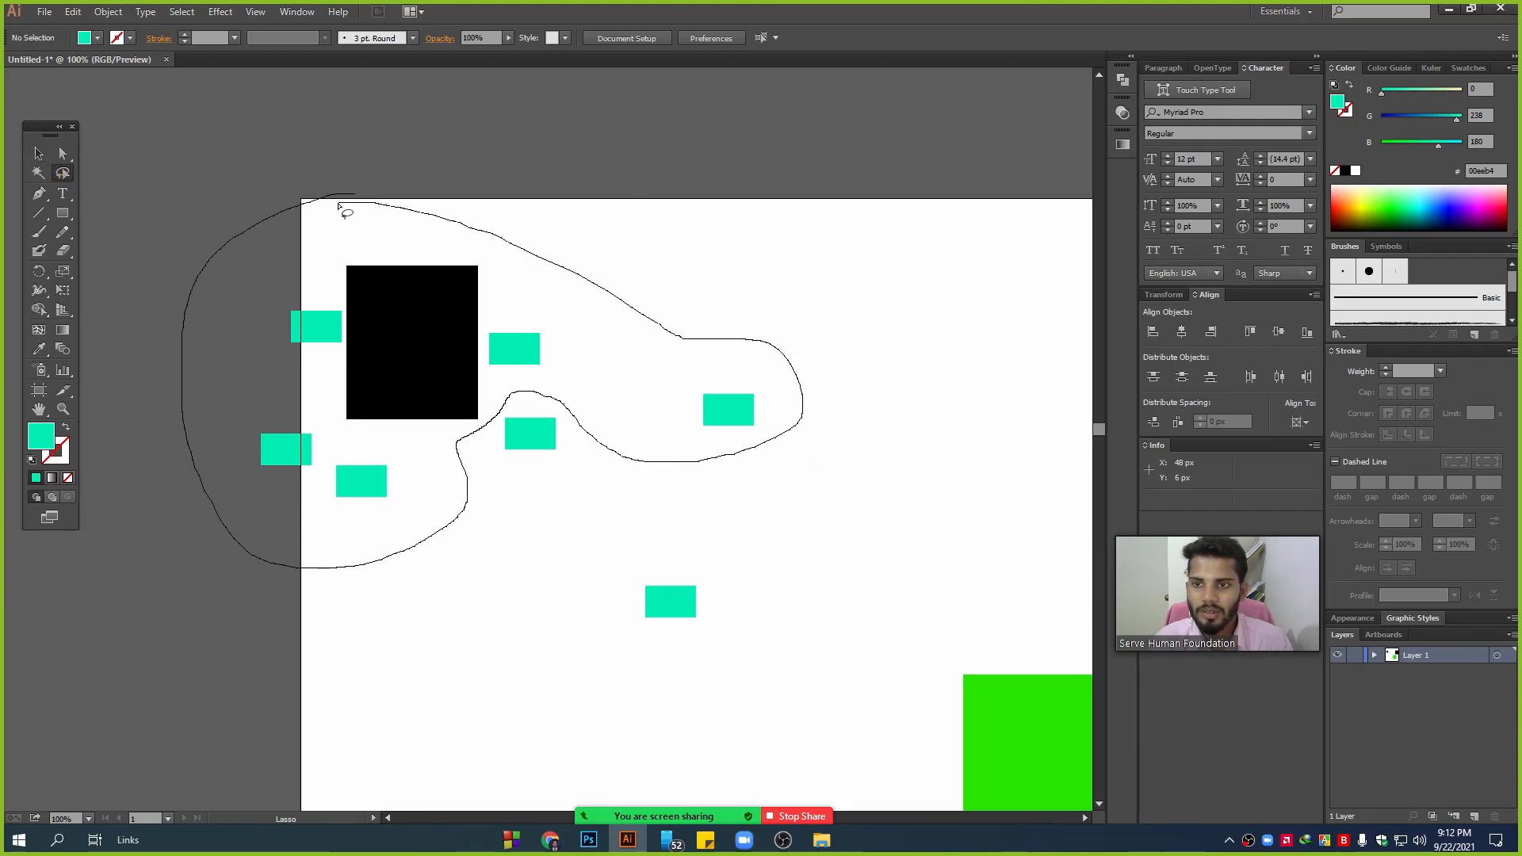
{"action": "left_click_drag", "start_coordinate": [501, 413], "coordinate": [246, 262]}
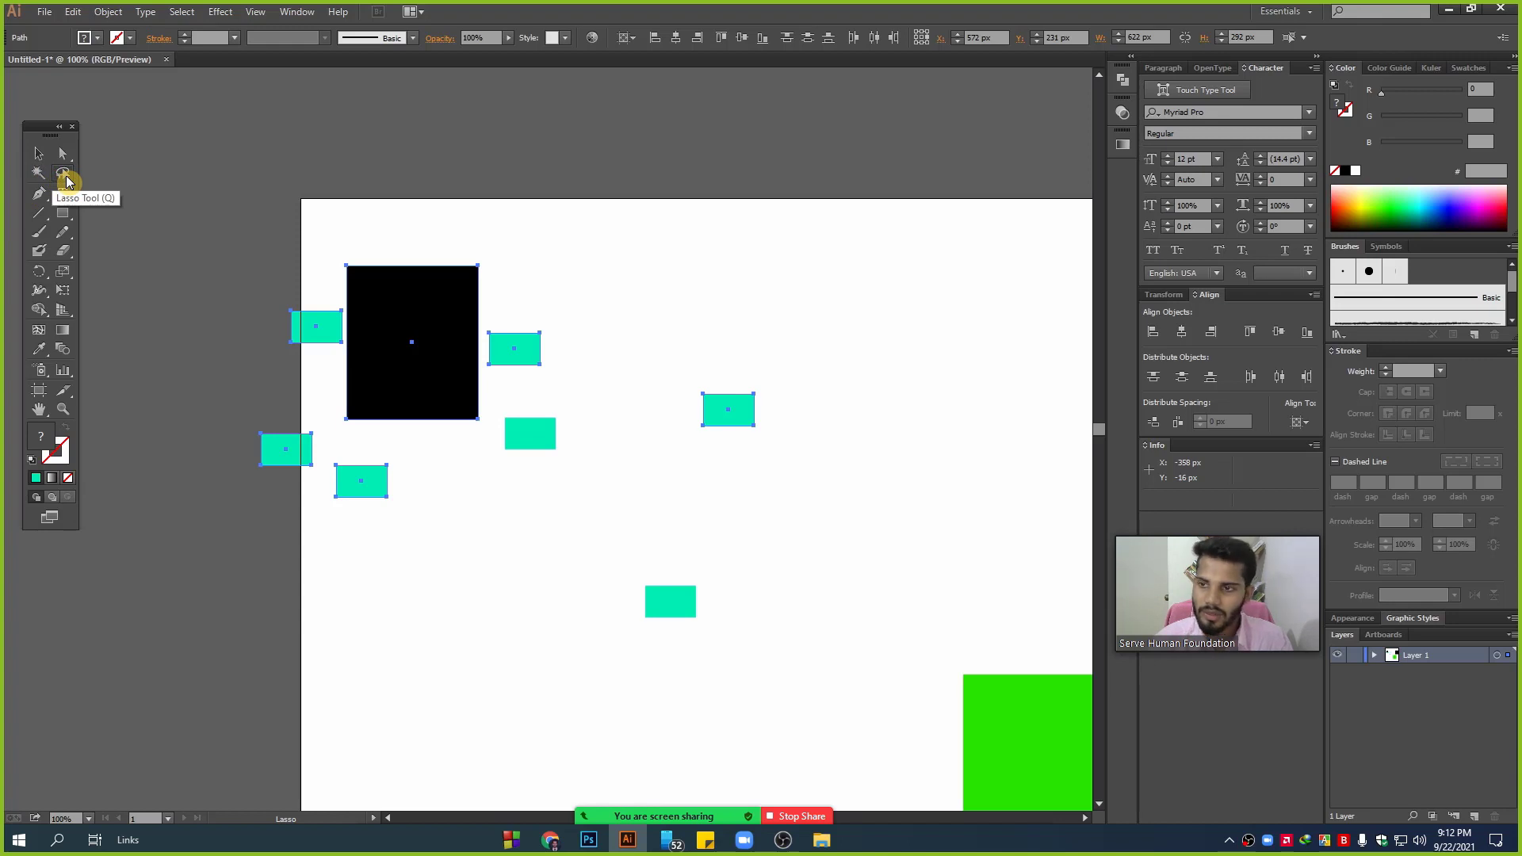
- Move the black square and teal rectangles, minus the middle one, up and right
{"action": "left_click", "coordinate": [38, 153]}
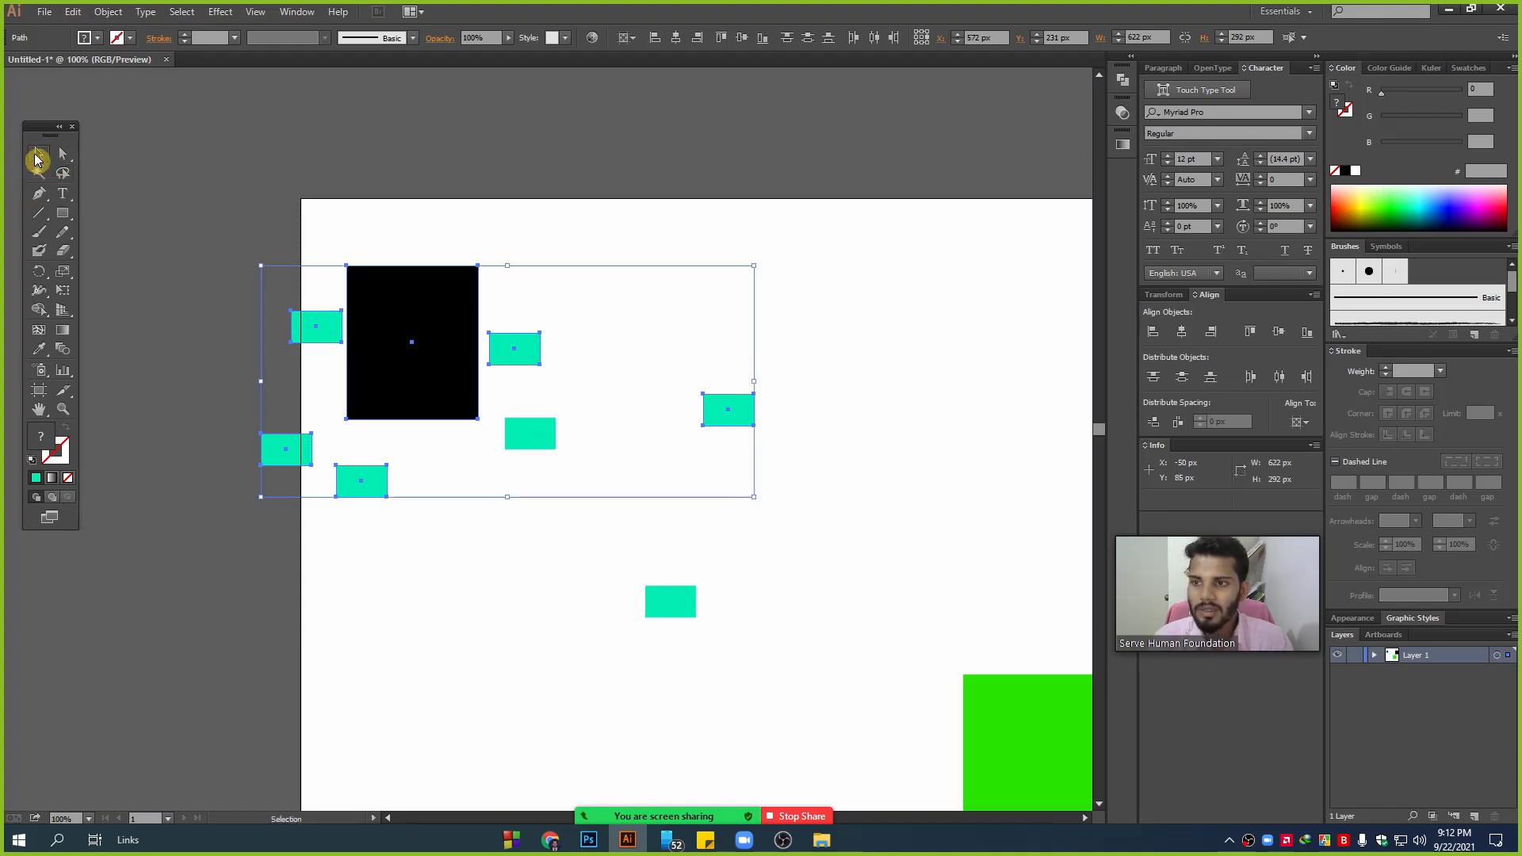
{"action": "left_click", "coordinate": [297, 211]}
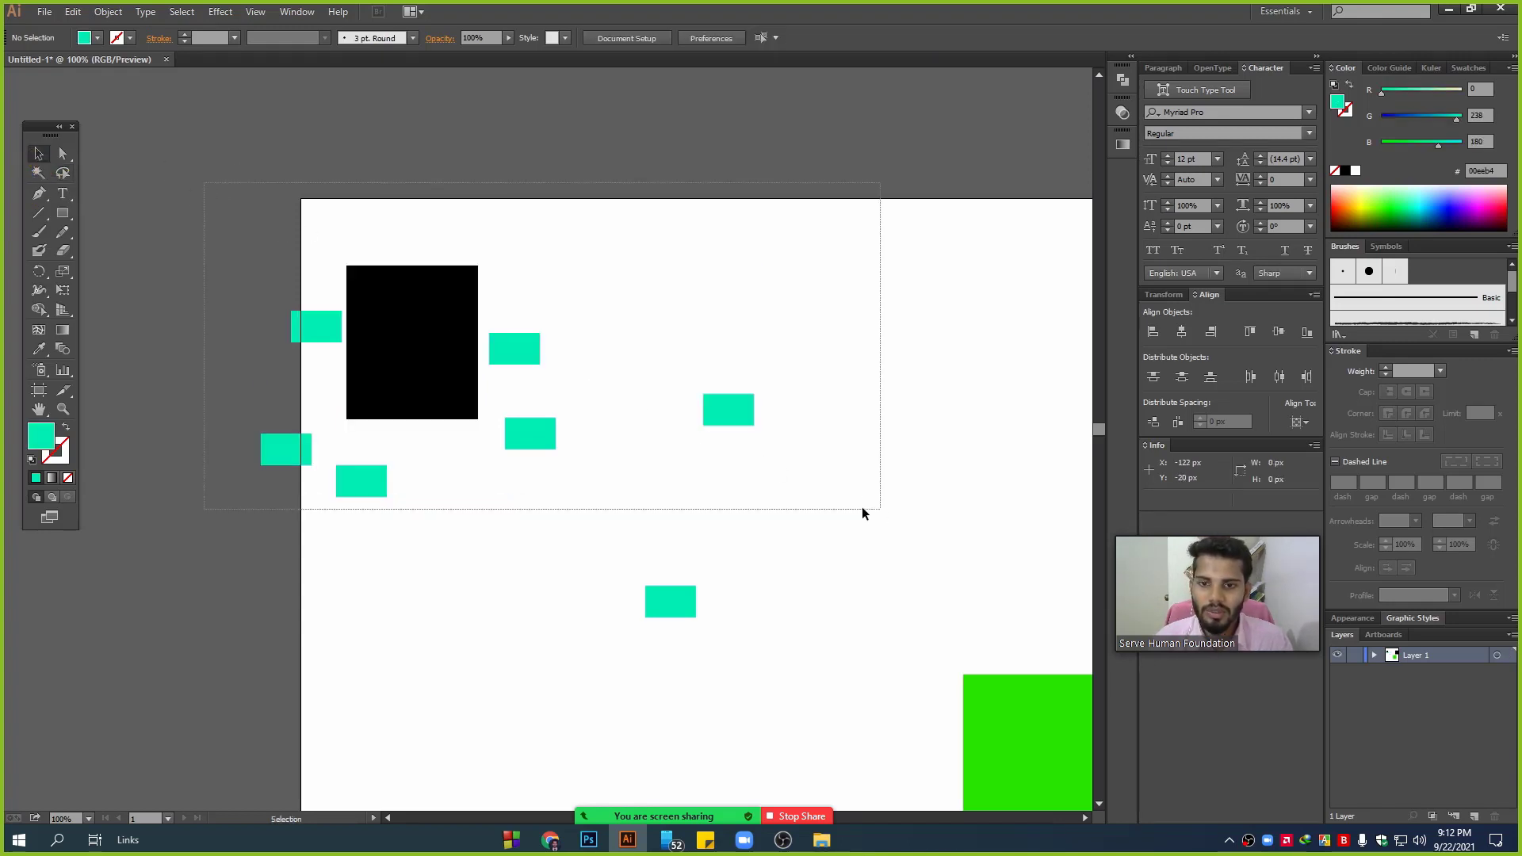
{"action": "left_click_drag", "start_coordinate": [519, 351], "coordinate": [861, 508]}
{"action": "left_click", "coordinate": [509, 435], "text": "shift"}
{"action": "left_click_drag", "start_coordinate": [343, 346], "coordinate": [489, 262]}
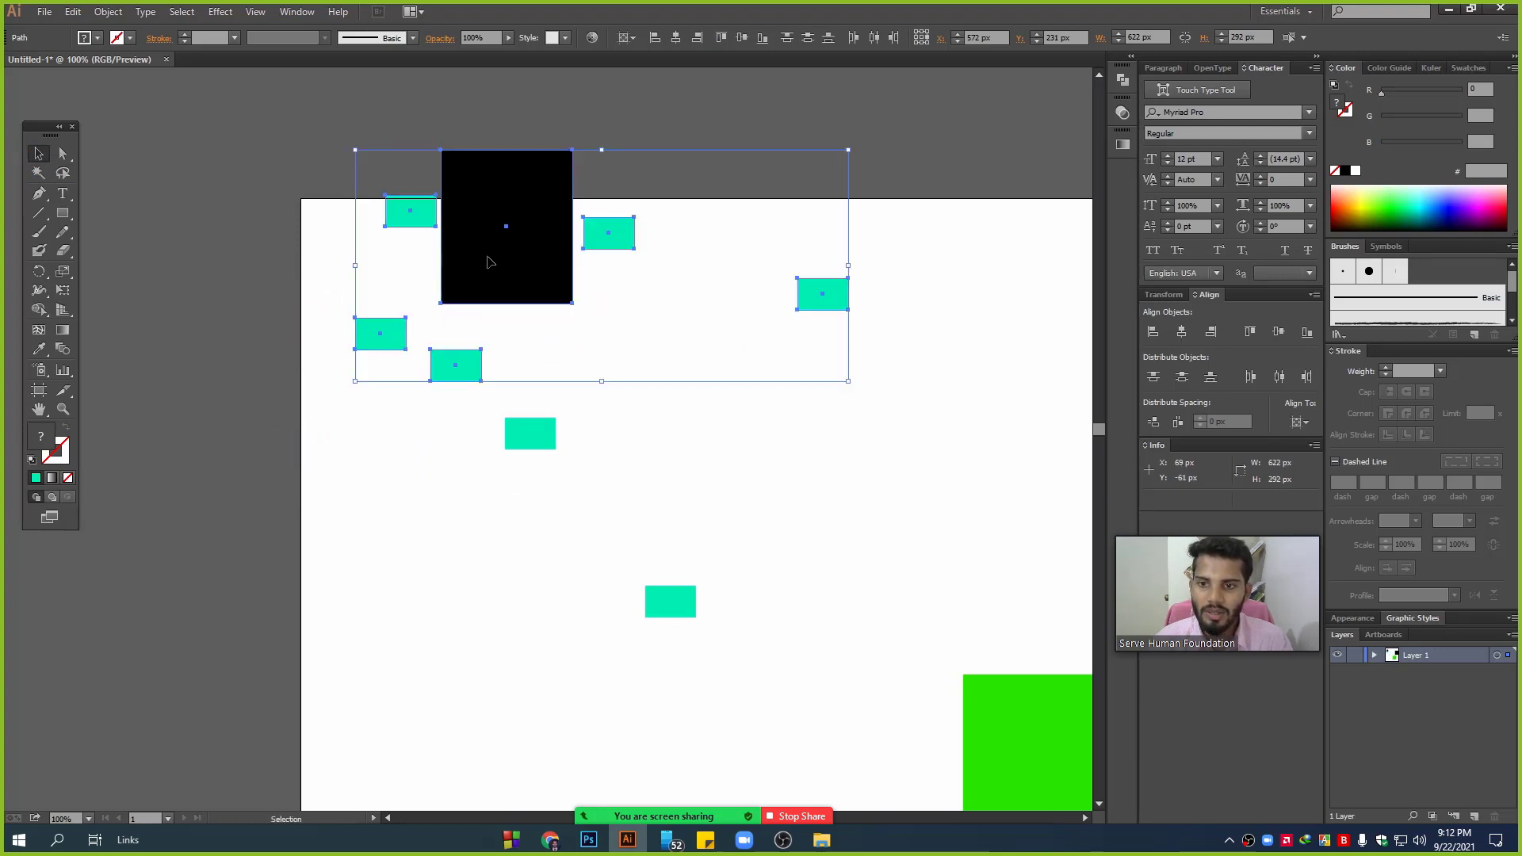
{"action": "left_click", "coordinate": [728, 484]}
- Delete the teal rectangles and both black squares, leaving only the green one
{"action": "scroll", "coordinate": [503, 510], "scroll_direction": "down", "scroll_amount": 1}
{"action": "scroll", "coordinate": [701, 486], "scroll_direction": "right", "scroll_amount": 4}
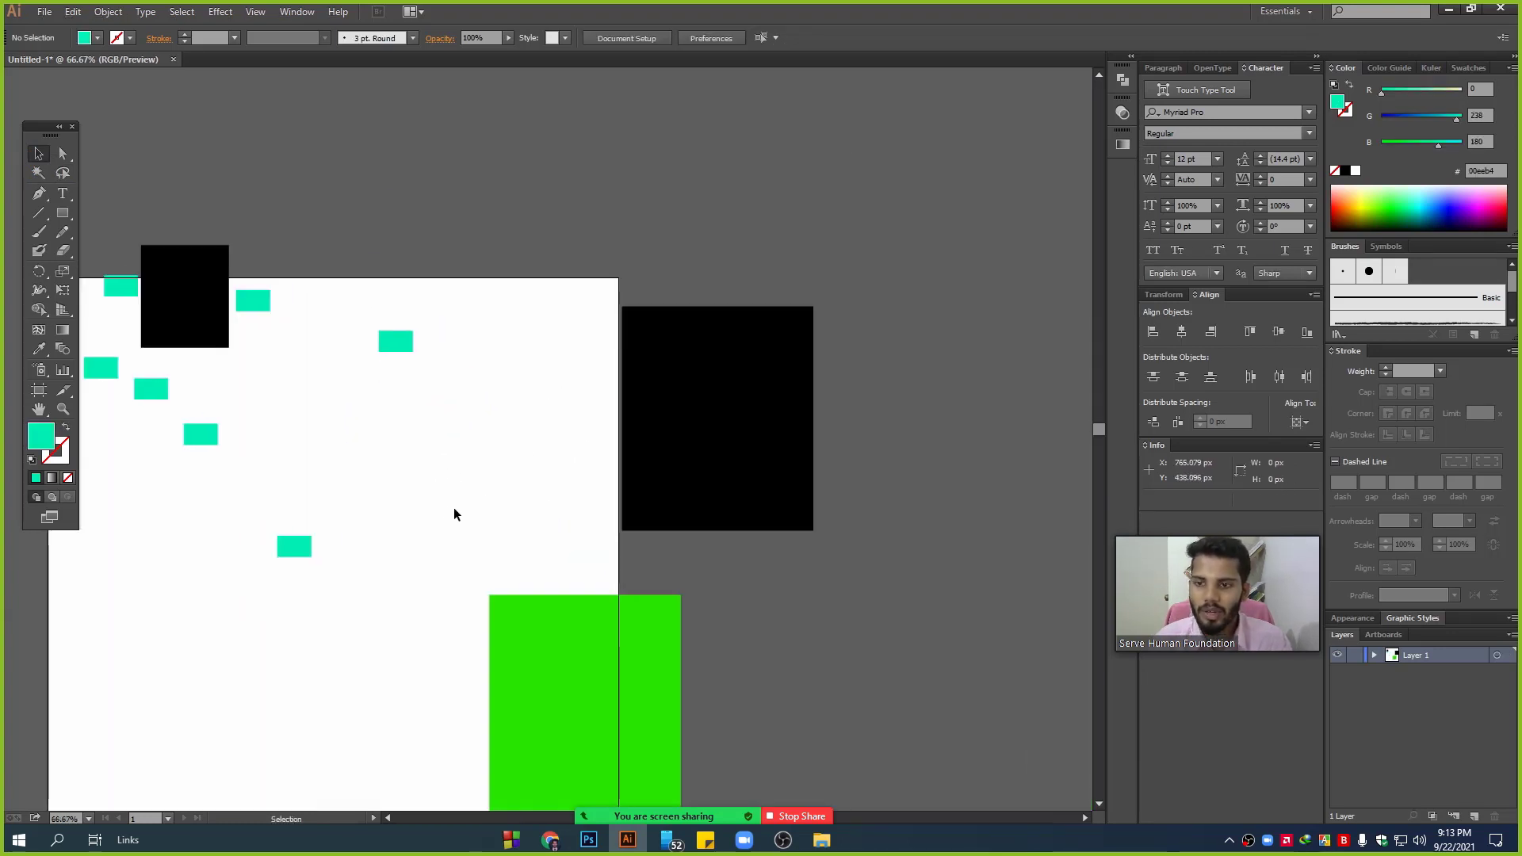
{"action": "scroll", "coordinate": [456, 514], "scroll_direction": "down", "scroll_amount": 1}
{"action": "left_click_drag", "start_coordinate": [434, 524], "coordinate": [525, 431]}
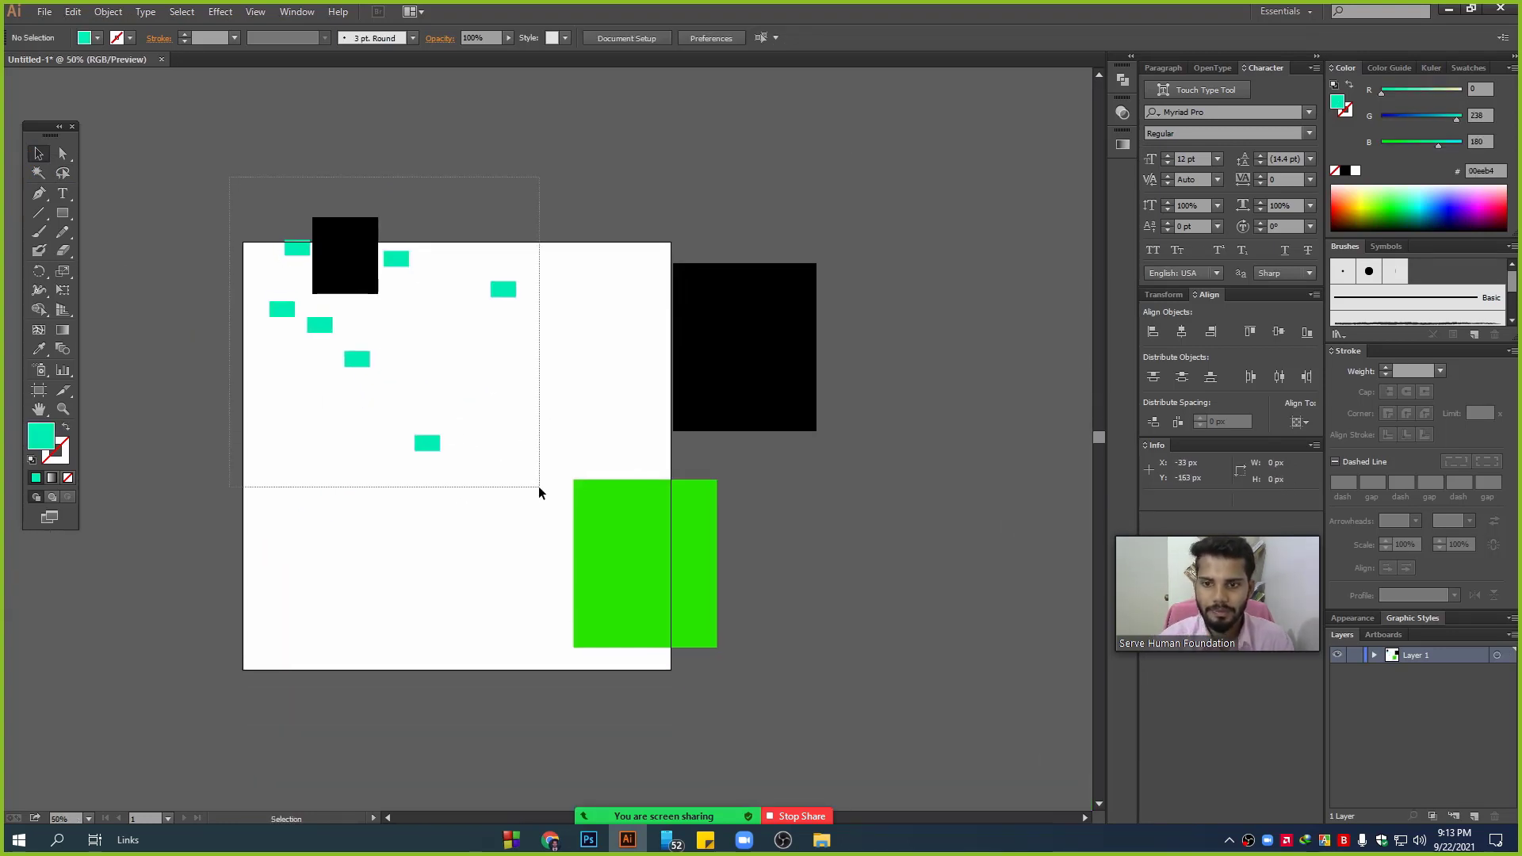
{"action": "left_click_drag", "start_coordinate": [238, 226], "coordinate": [540, 487]}
{"action": "key", "text": "Delete"}
{"action": "left_click_drag", "start_coordinate": [482, 238], "coordinate": [821, 358]}
{"action": "key", "text": "Delete"}
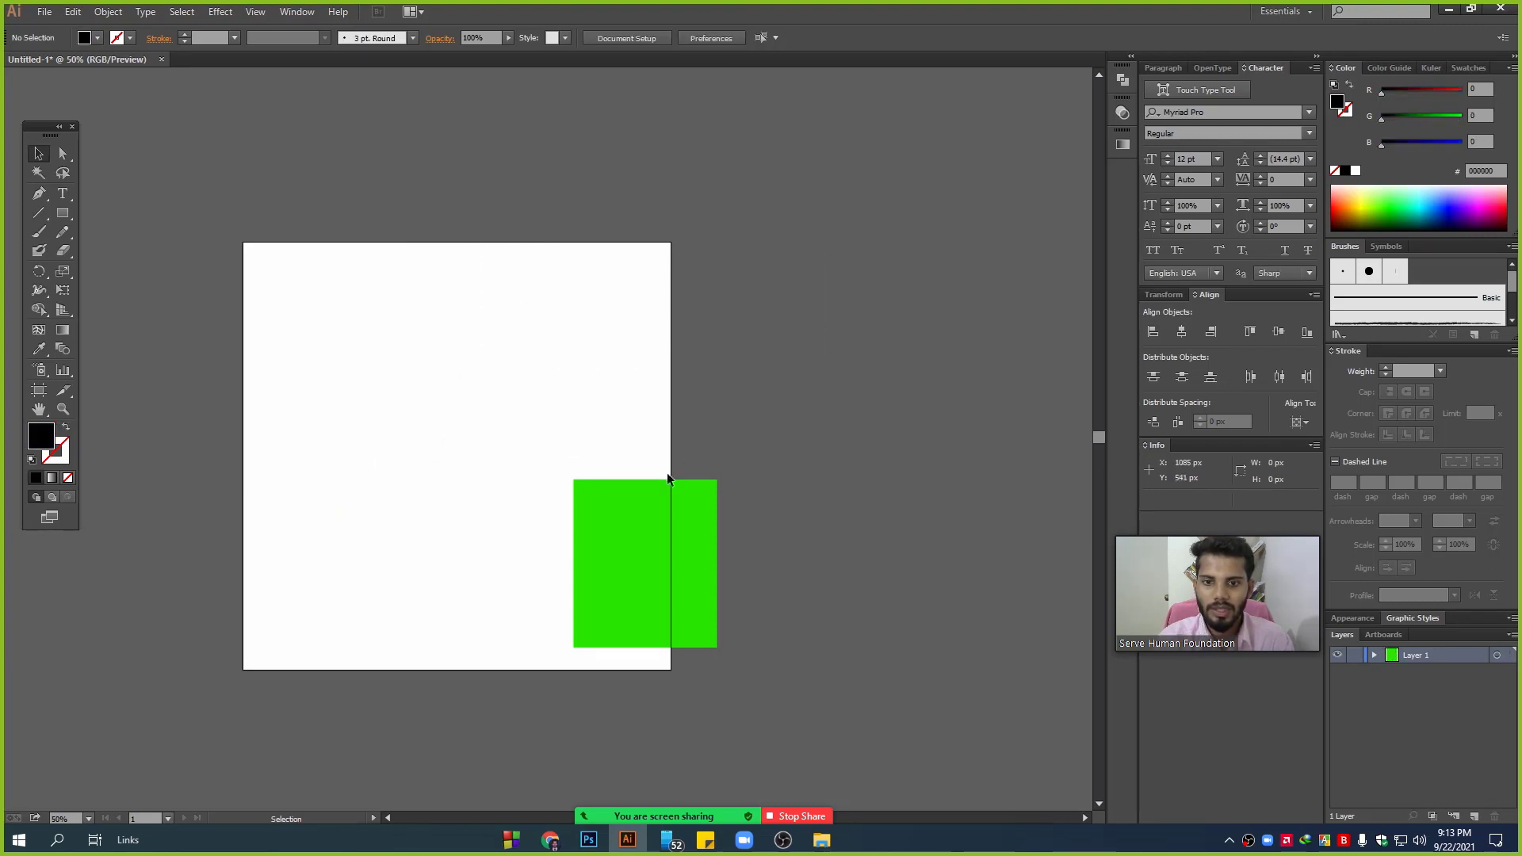
- Resize the green rectangle to 584 × 338 px and set its R value to 0 (00e500)
{"action": "left_click_drag", "start_coordinate": [633, 531], "coordinate": [471, 432]}
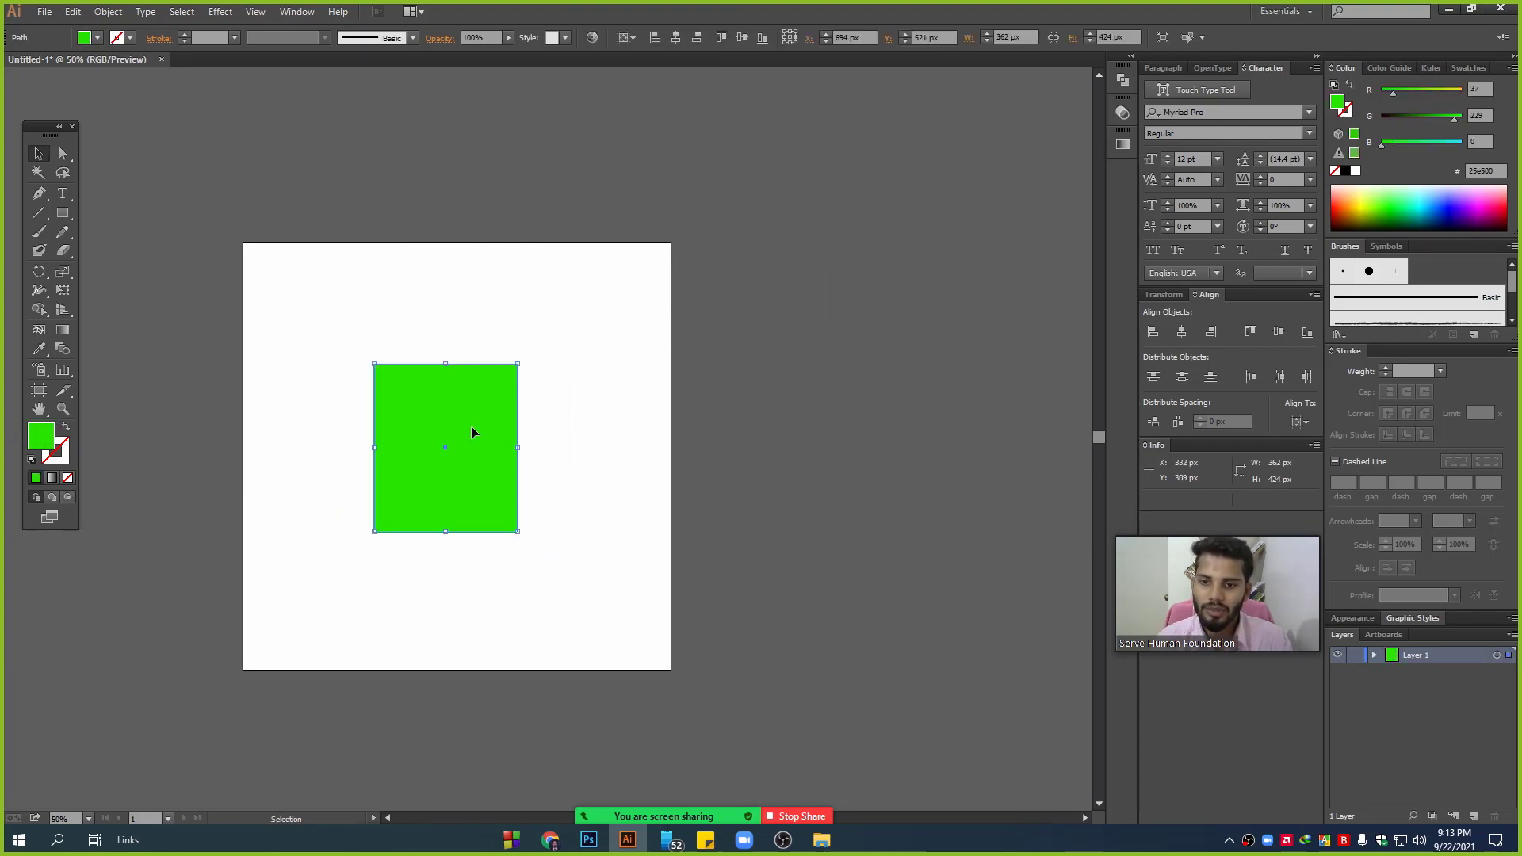
{"action": "left_click_drag", "start_coordinate": [446, 532], "coordinate": [445, 498]}
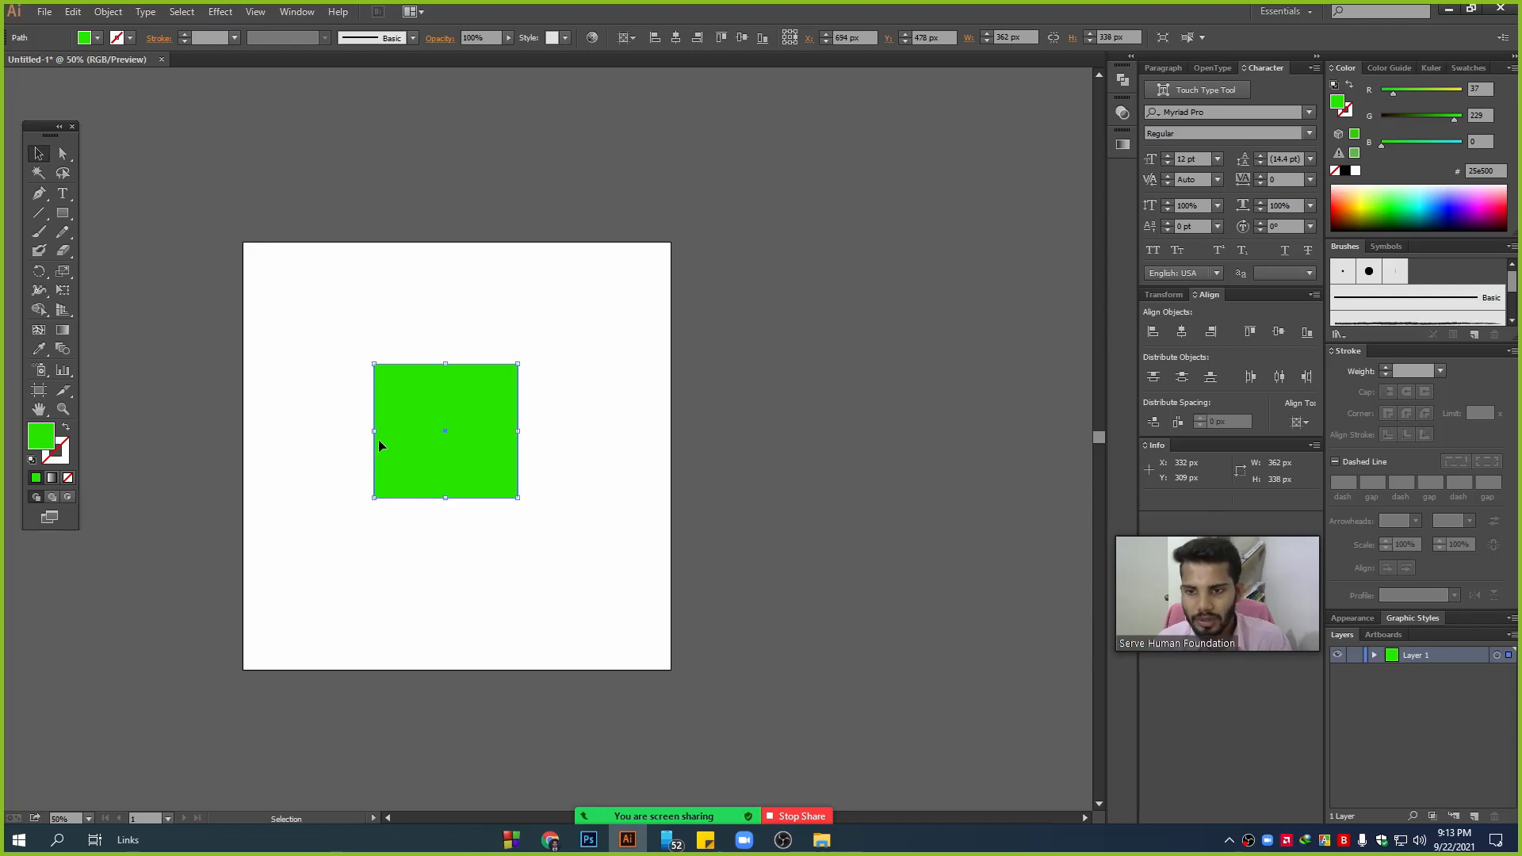
{"action": "left_click_drag", "start_coordinate": [377, 431], "coordinate": [330, 431]}
{"action": "key", "text": "ctrl+plus"}
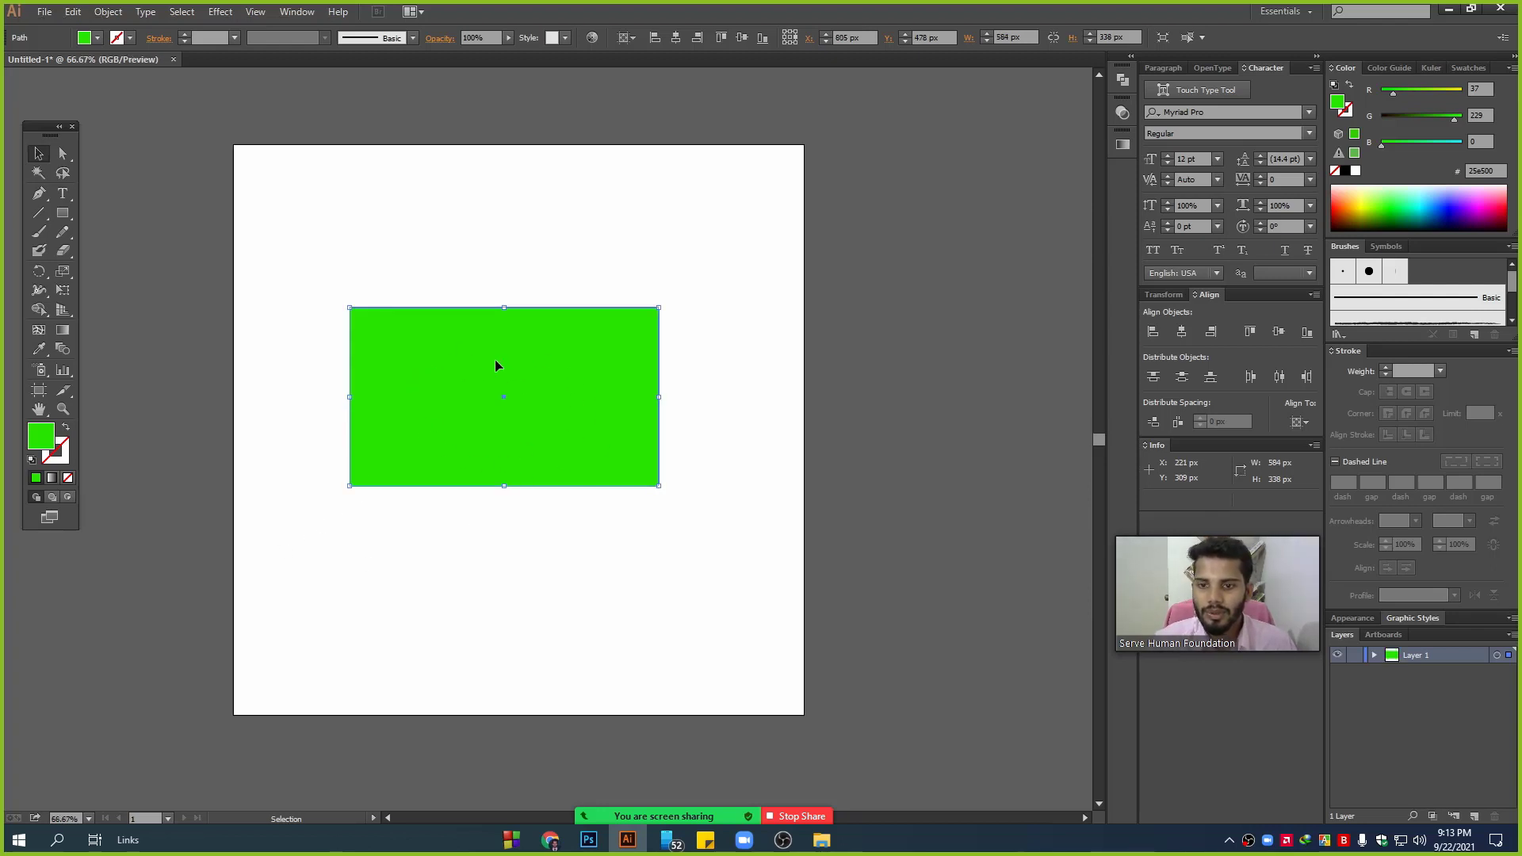
{"action": "left_click_drag", "start_coordinate": [562, 402], "coordinate": [572, 400]}
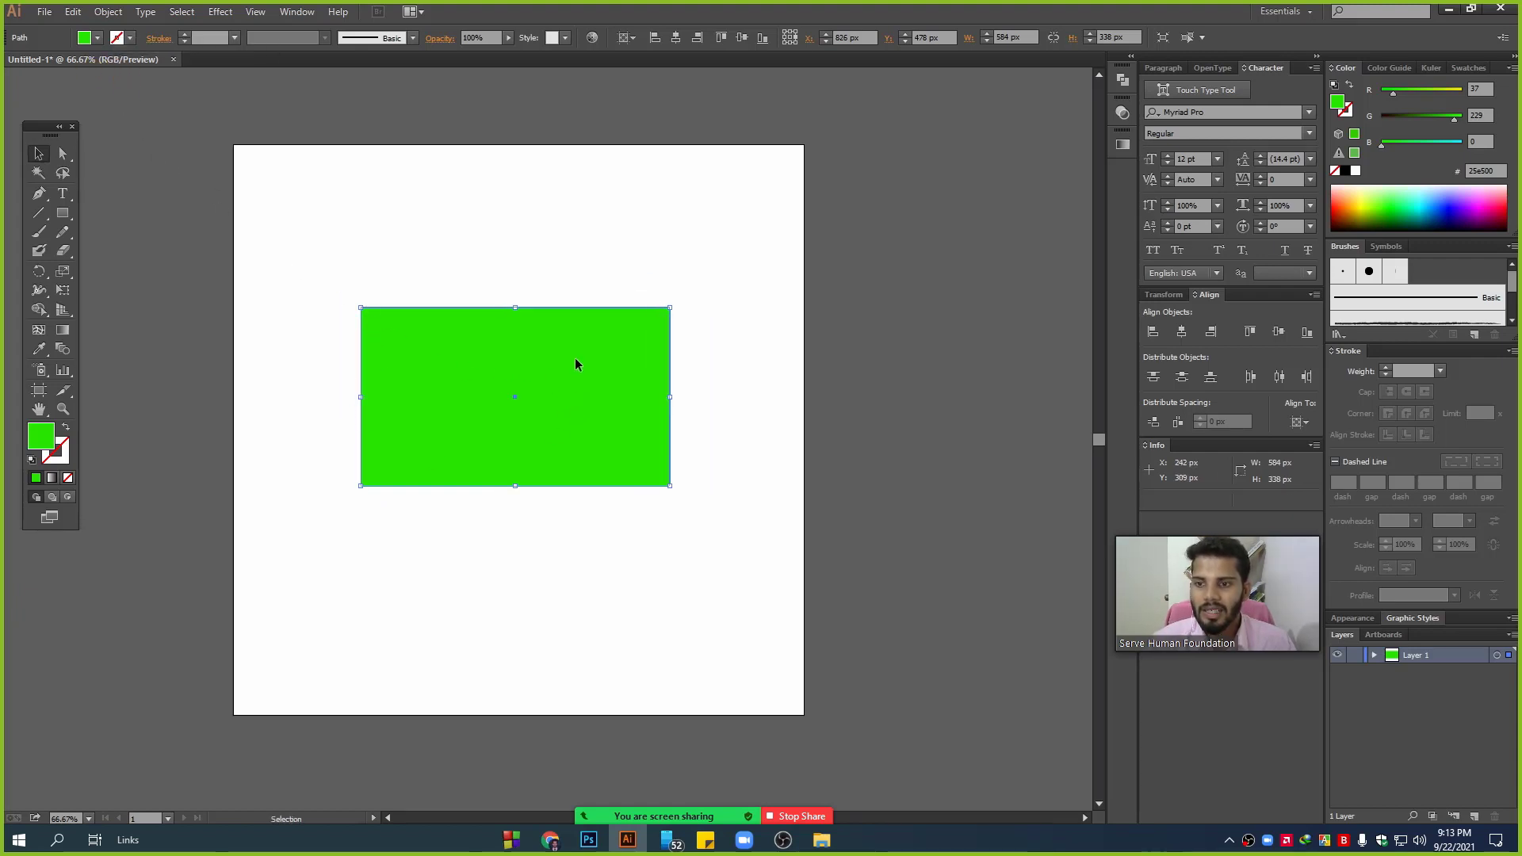
{"action": "left_click_drag", "start_coordinate": [576, 364], "coordinate": [554, 382]}
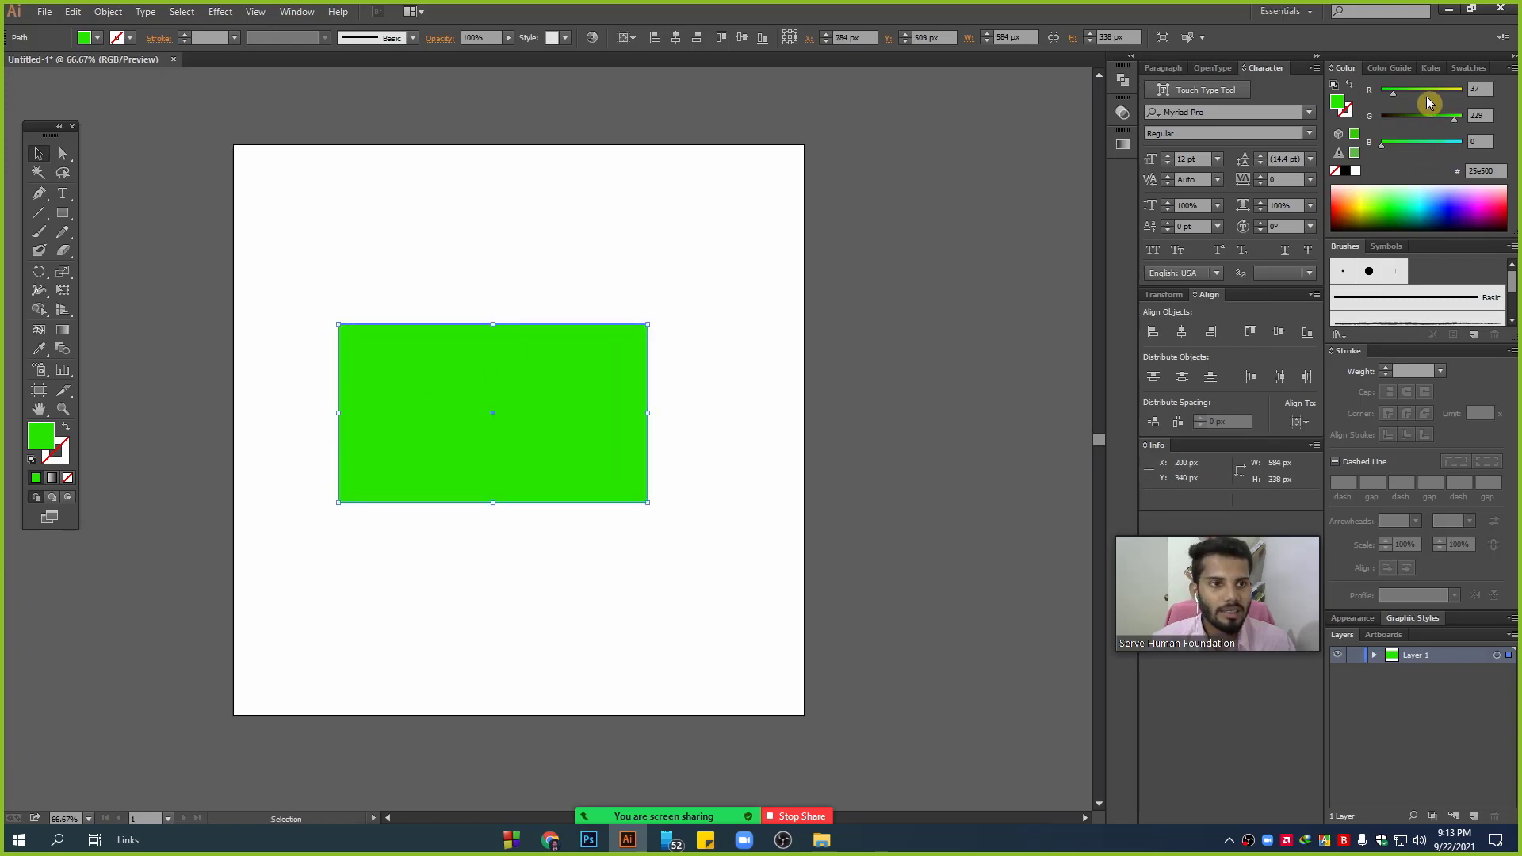
{"action": "left_click_drag", "start_coordinate": [1393, 92], "coordinate": [1302, 103]}
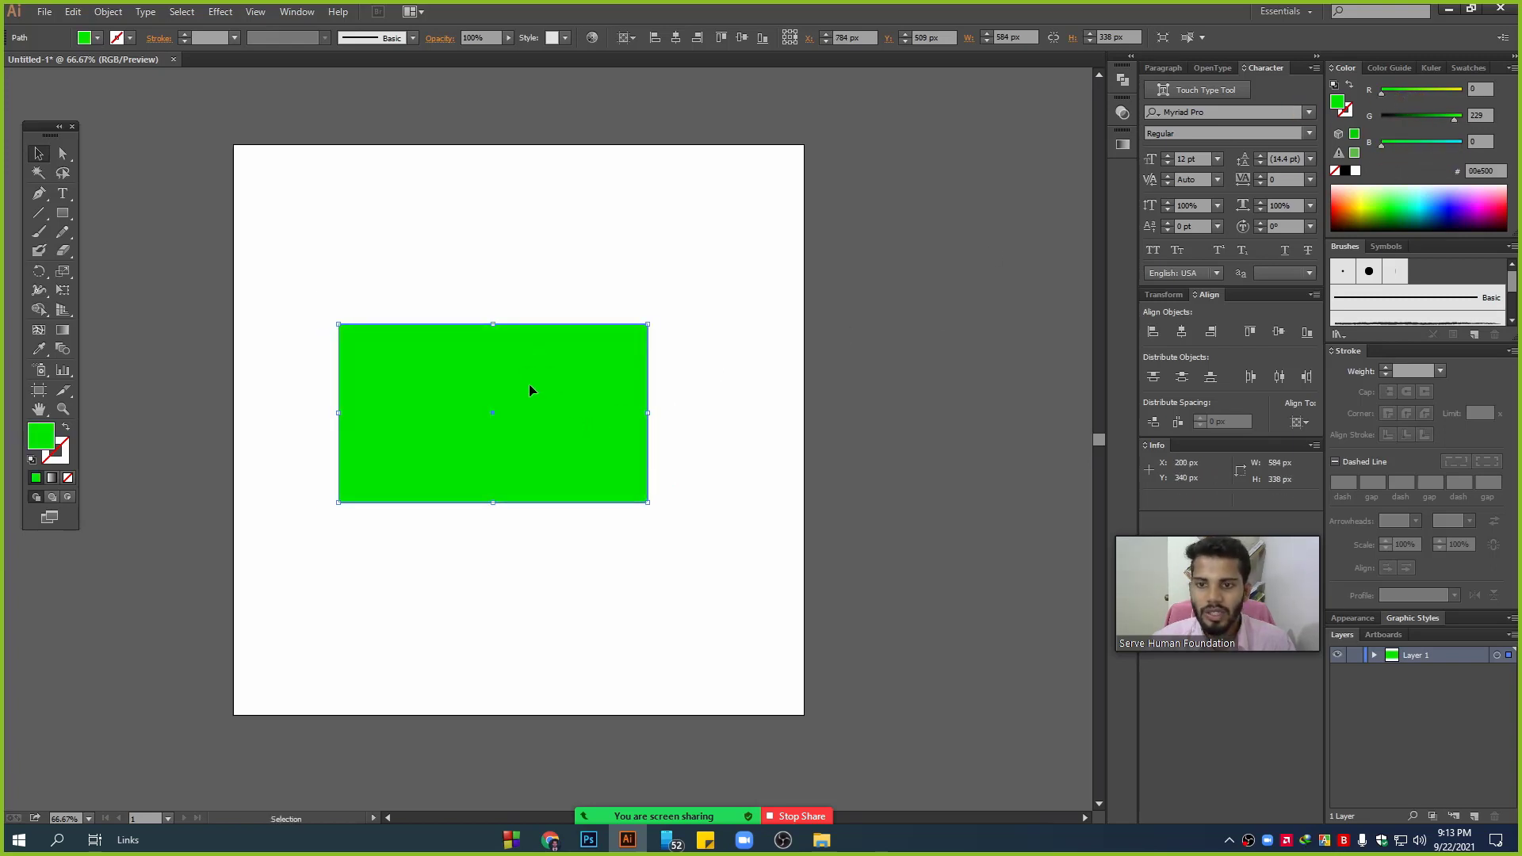
{"action": "left_click_drag", "start_coordinate": [529, 390], "coordinate": [577, 375]}
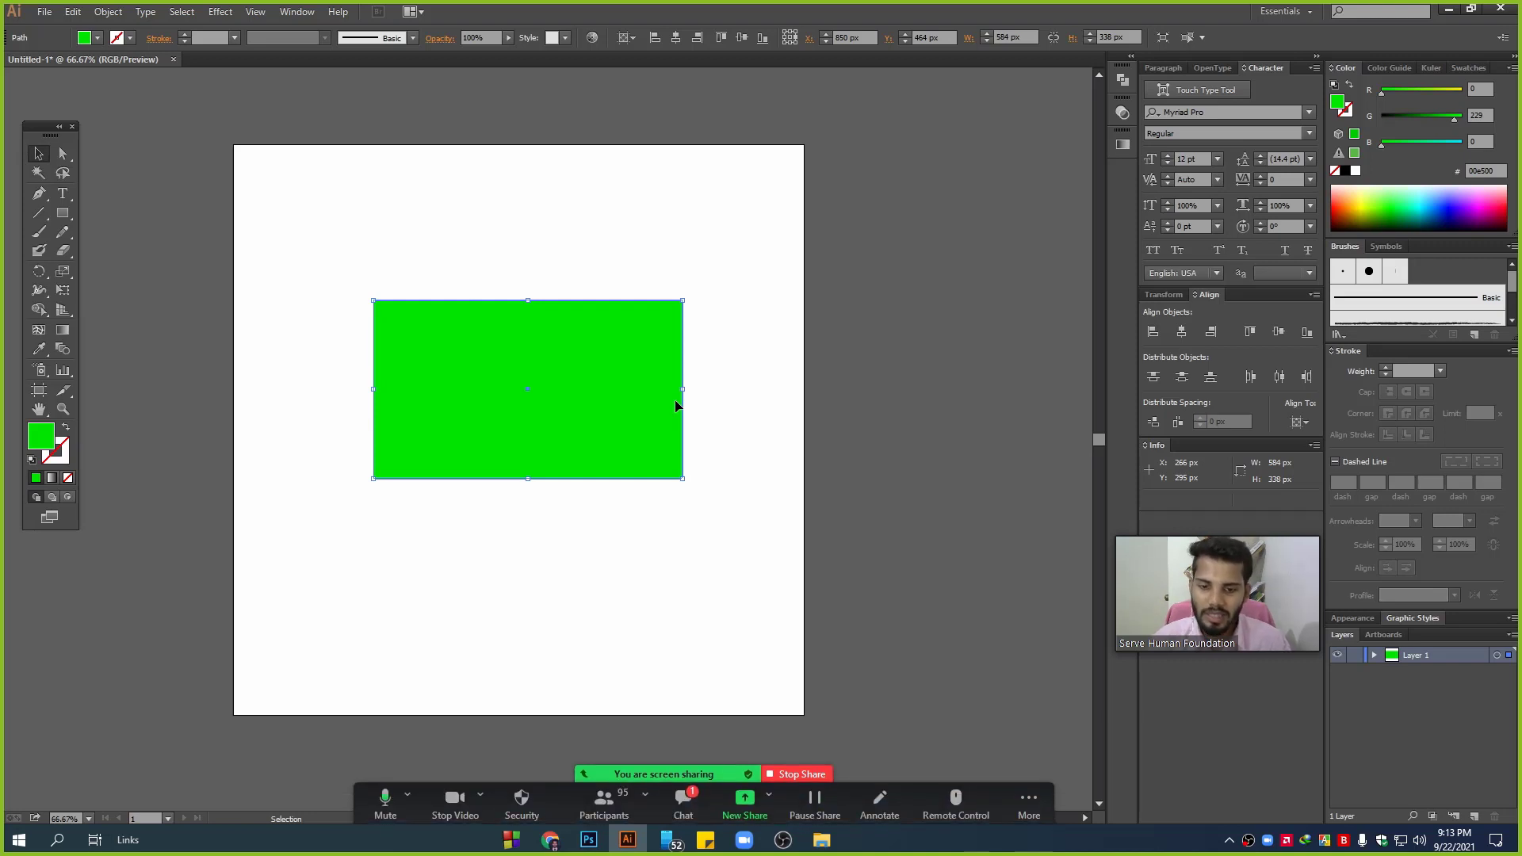
{"action": "left_click", "coordinate": [684, 799]}
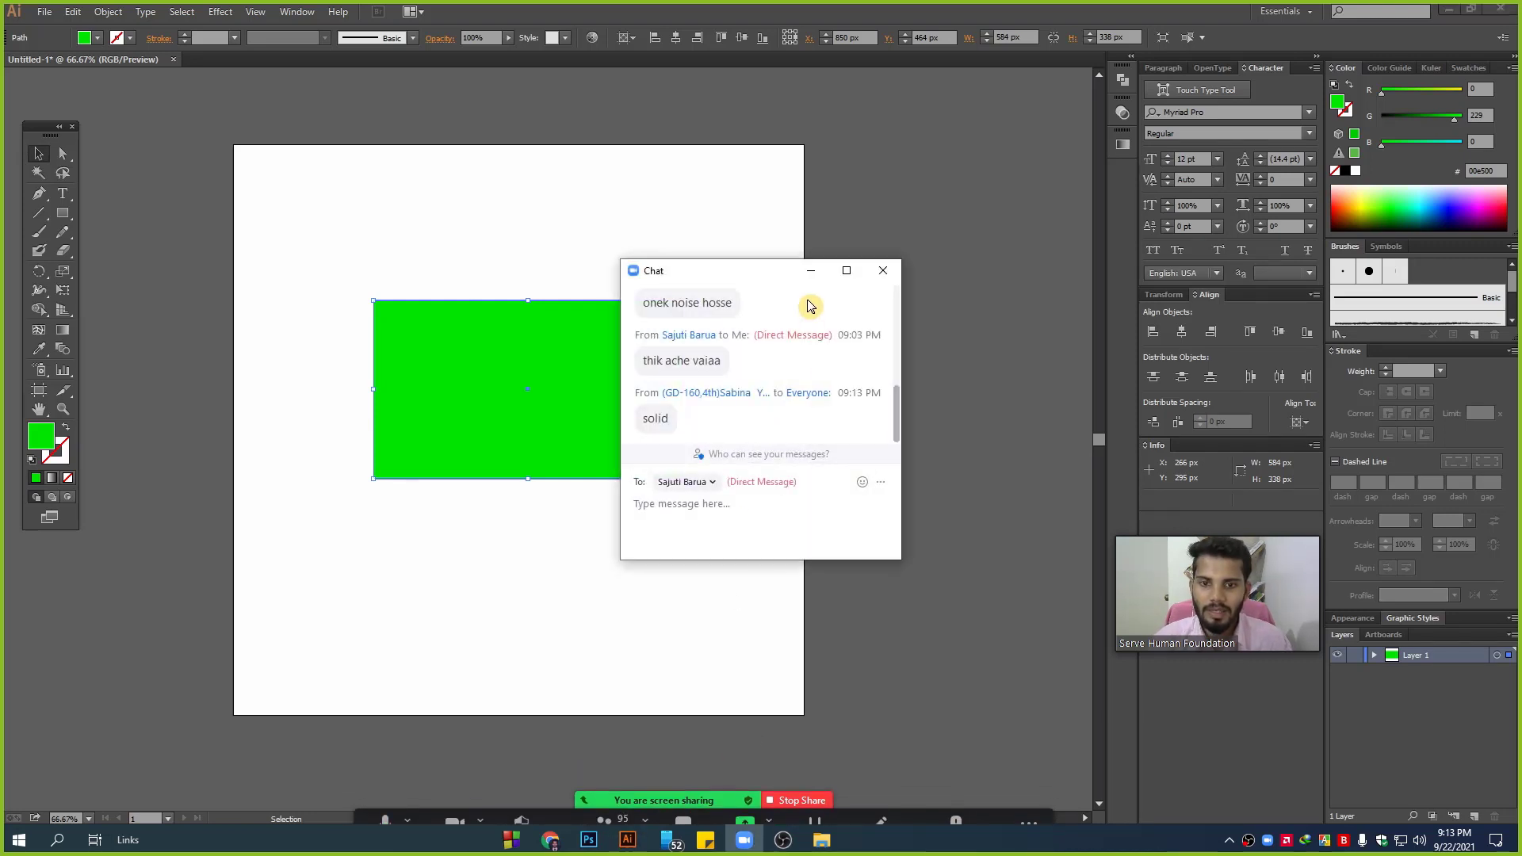
{"action": "left_click", "coordinate": [811, 271]}
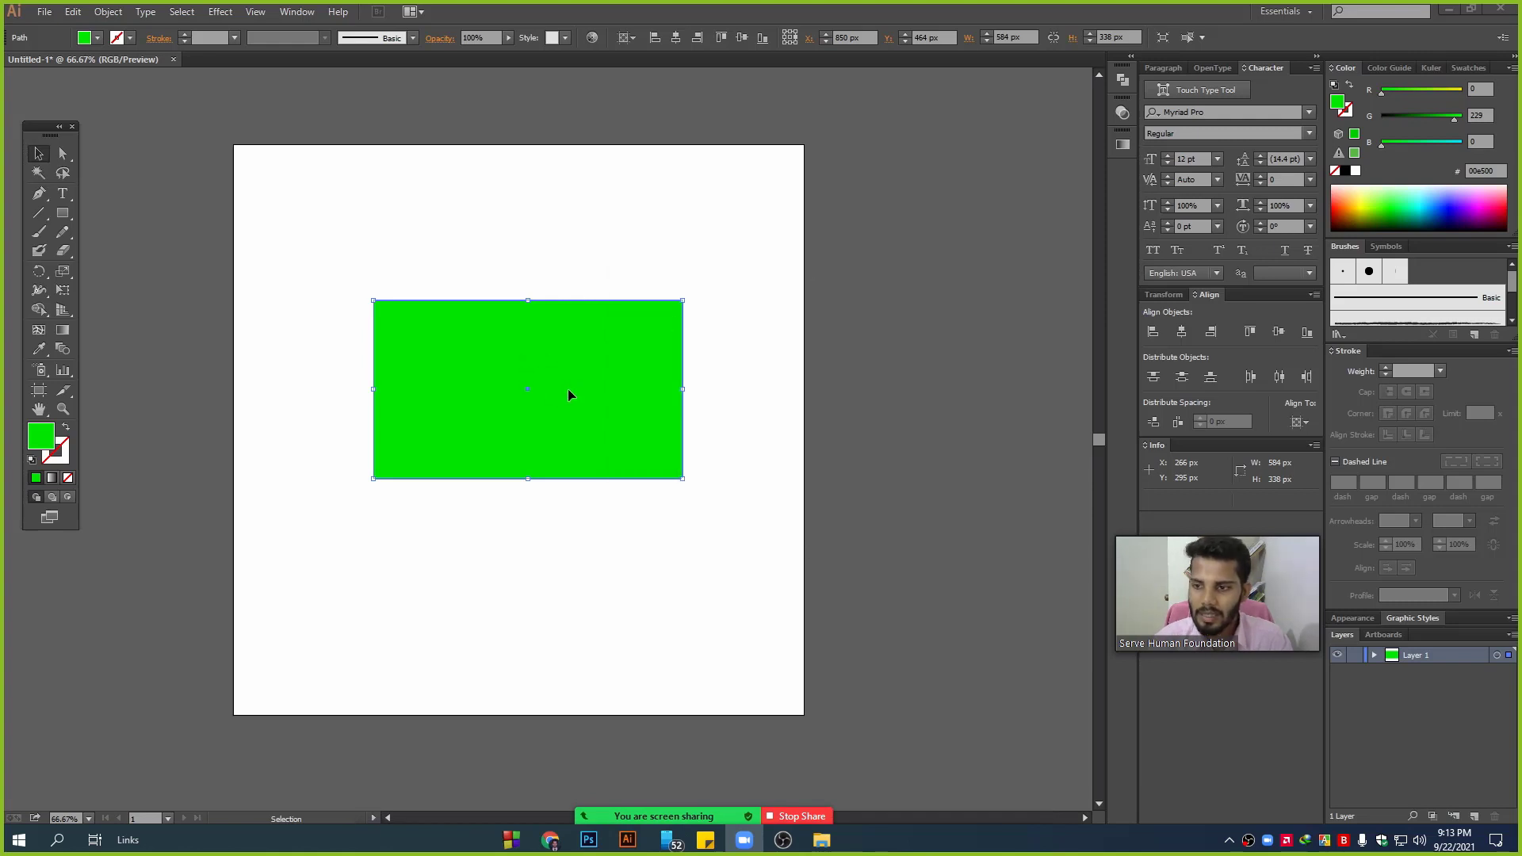
{"action": "left_click", "coordinate": [600, 410]}
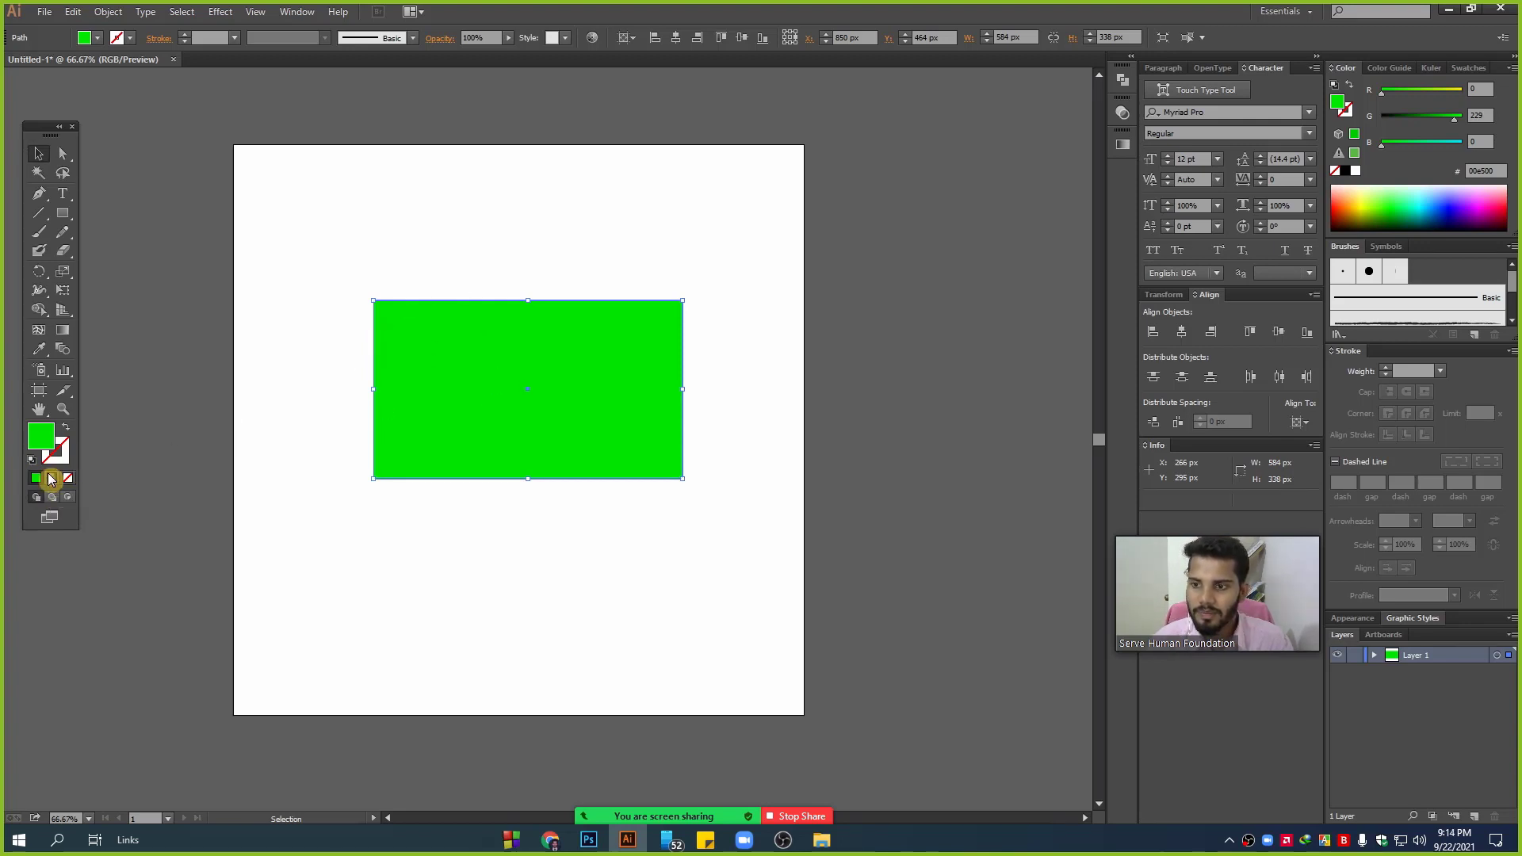
- Give the rectangle a white-to-black linear gradient fill and move it above the artboard
{"action": "left_click", "coordinate": [52, 477]}
{"action": "left_click", "coordinate": [764, 521]}
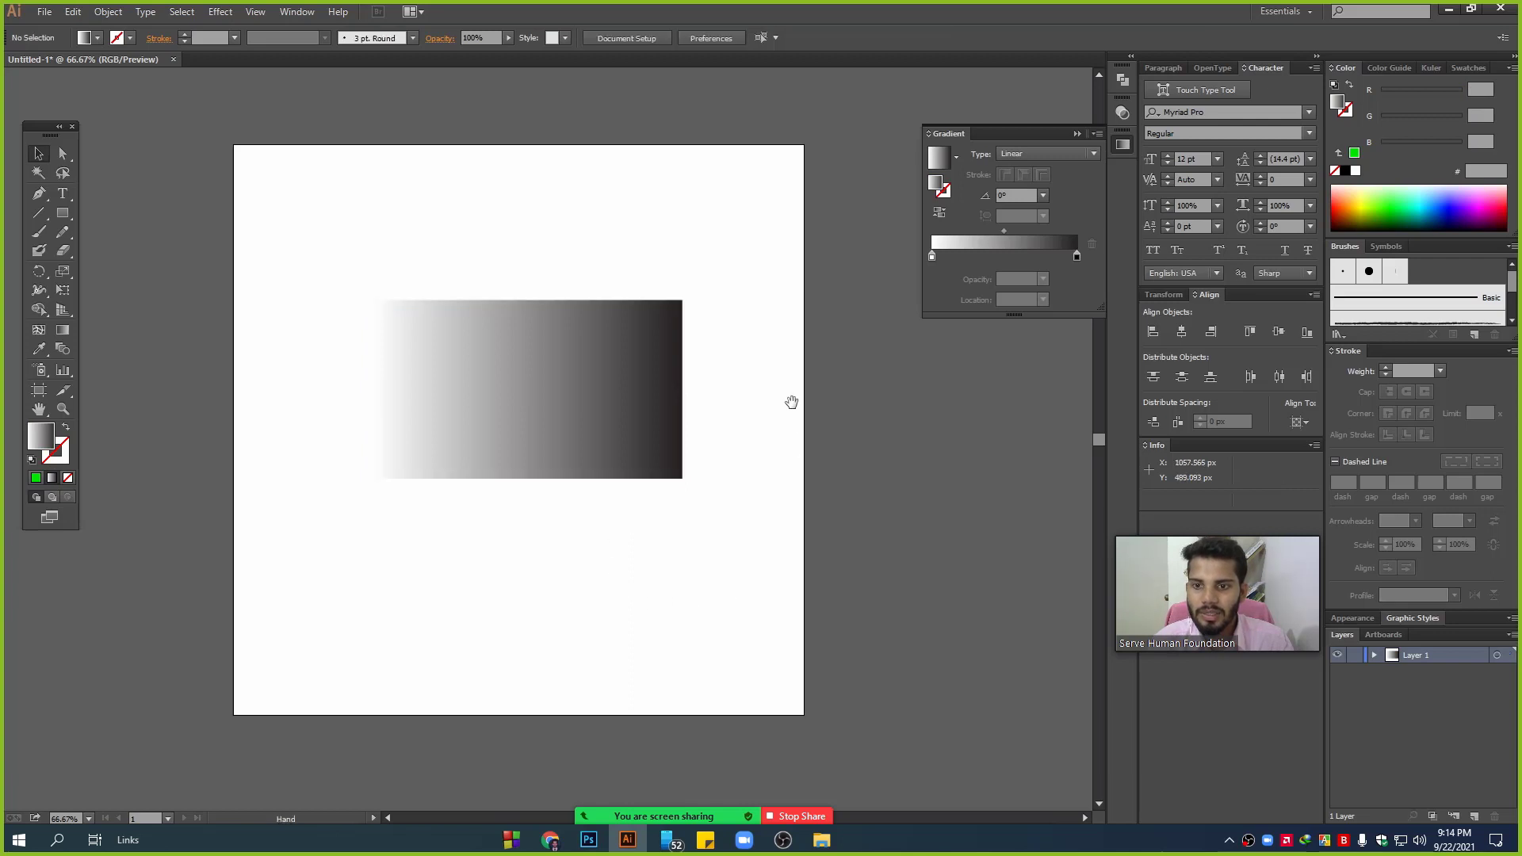
{"action": "left_click_drag", "start_coordinate": [789, 401], "coordinate": [806, 554]}
{"action": "left_click_drag", "start_coordinate": [621, 538], "coordinate": [621, 198]}
{"action": "scroll", "coordinate": [621, 198], "scroll_direction": "up", "scroll_amount": 3}
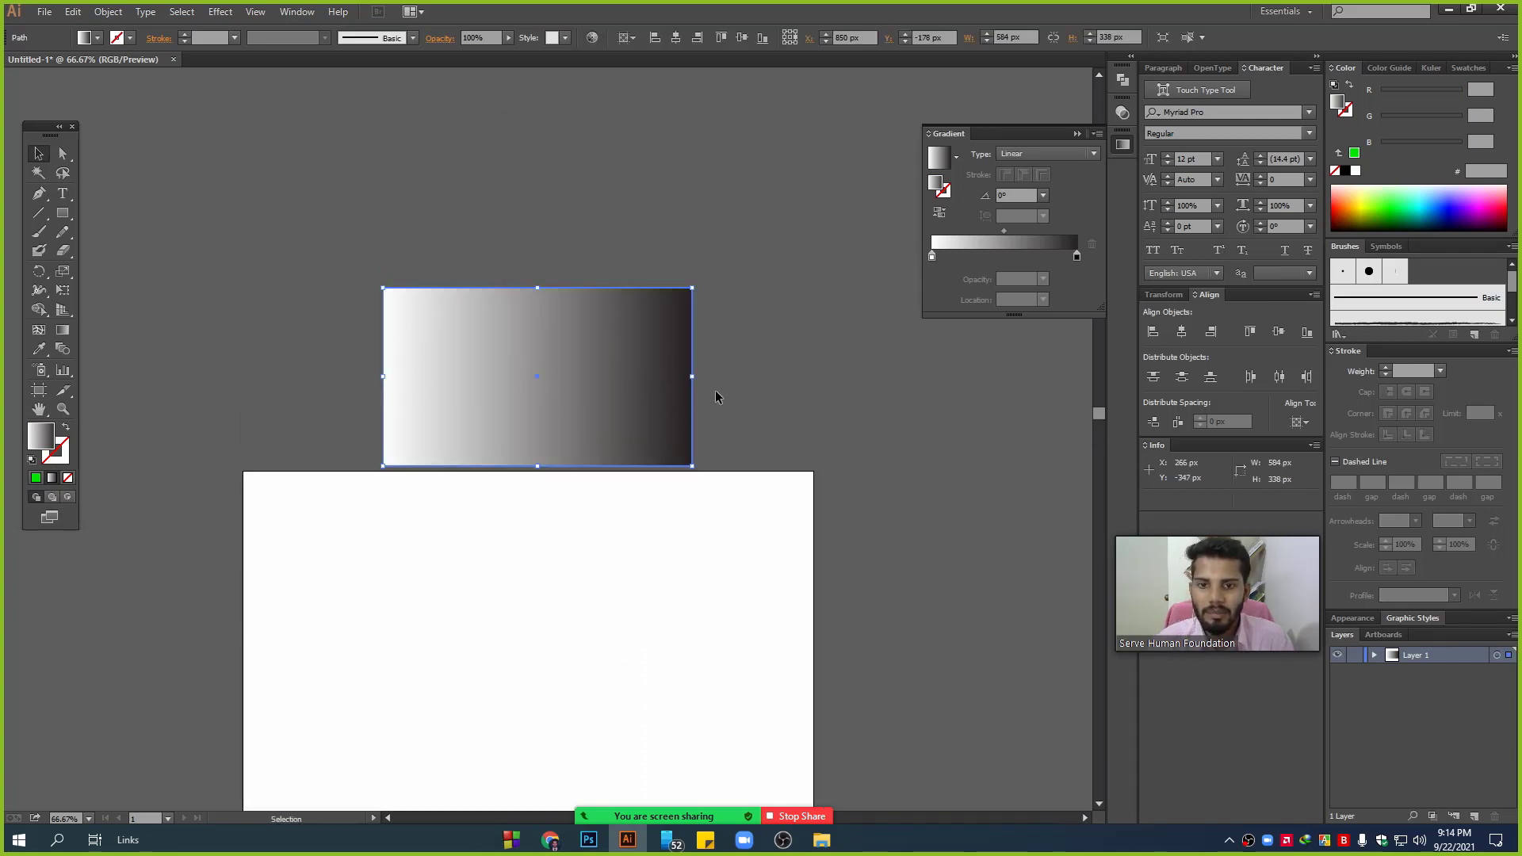
{"action": "left_click_drag", "start_coordinate": [605, 401], "coordinate": [605, 366]}
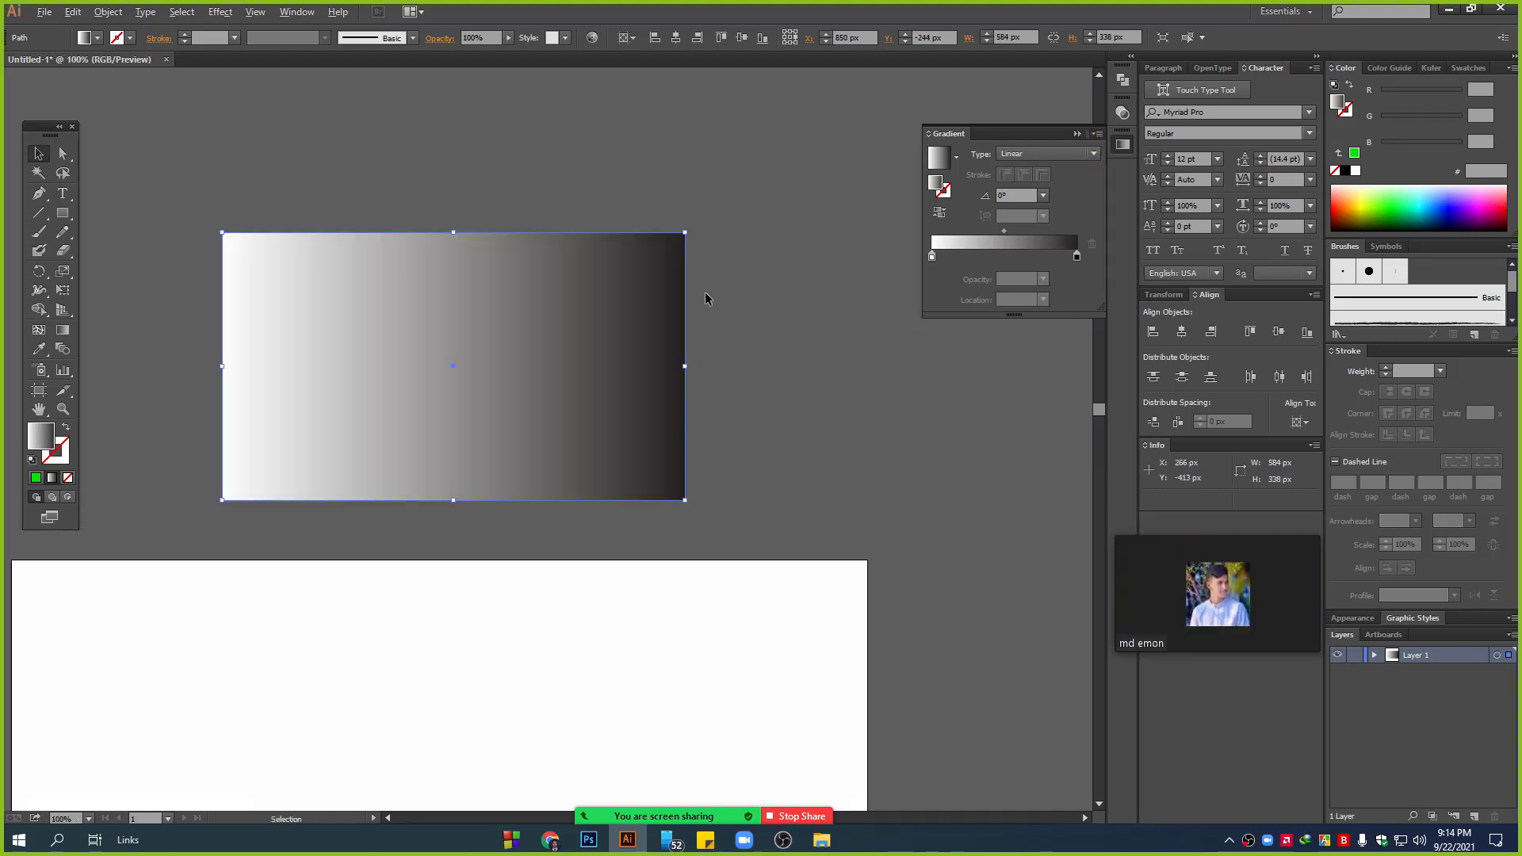
- Zoom to 100%, centre the rectangle, and show its gradient settings
{"action": "left_click", "coordinate": [706, 292], "text": "ctrl"}
{"action": "left_click_drag", "start_coordinate": [746, 345], "coordinate": [823, 372]}
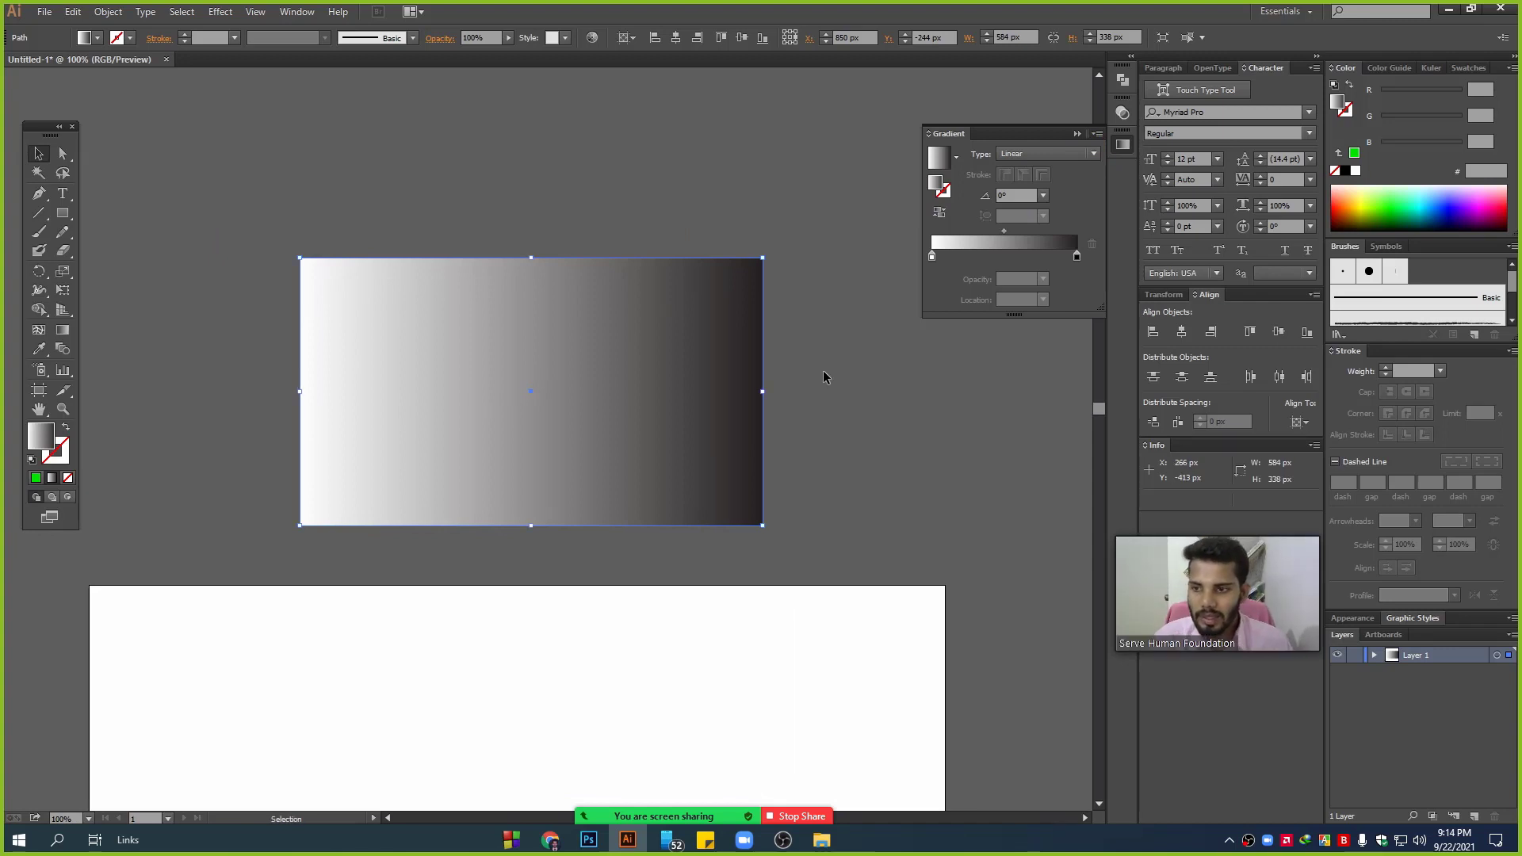
{"action": "left_click_drag", "start_coordinate": [49, 131], "coordinate": [115, 132]}
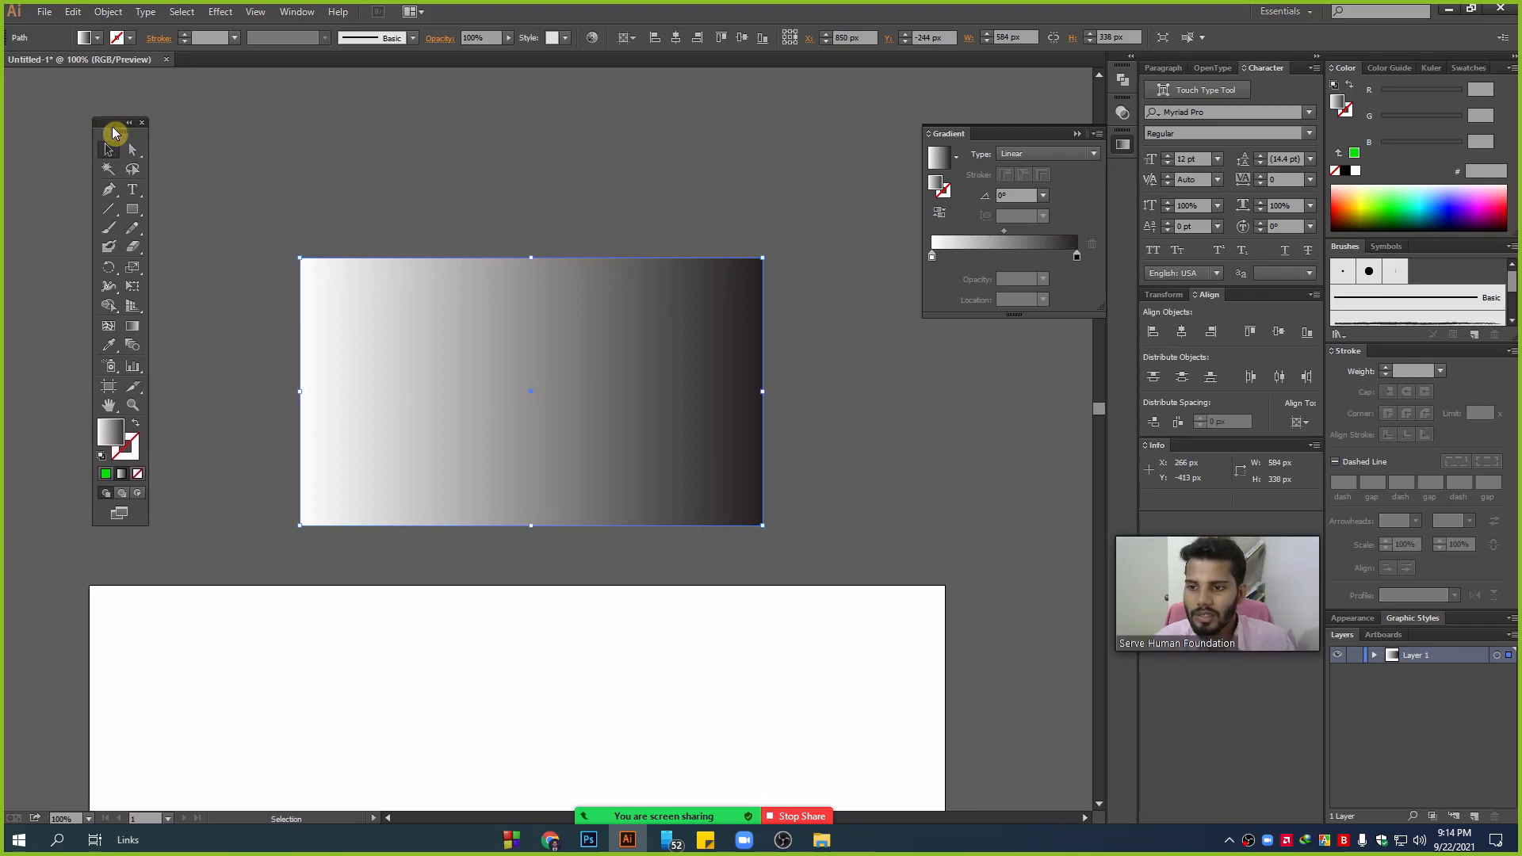
{"action": "left_click", "coordinate": [939, 157]}
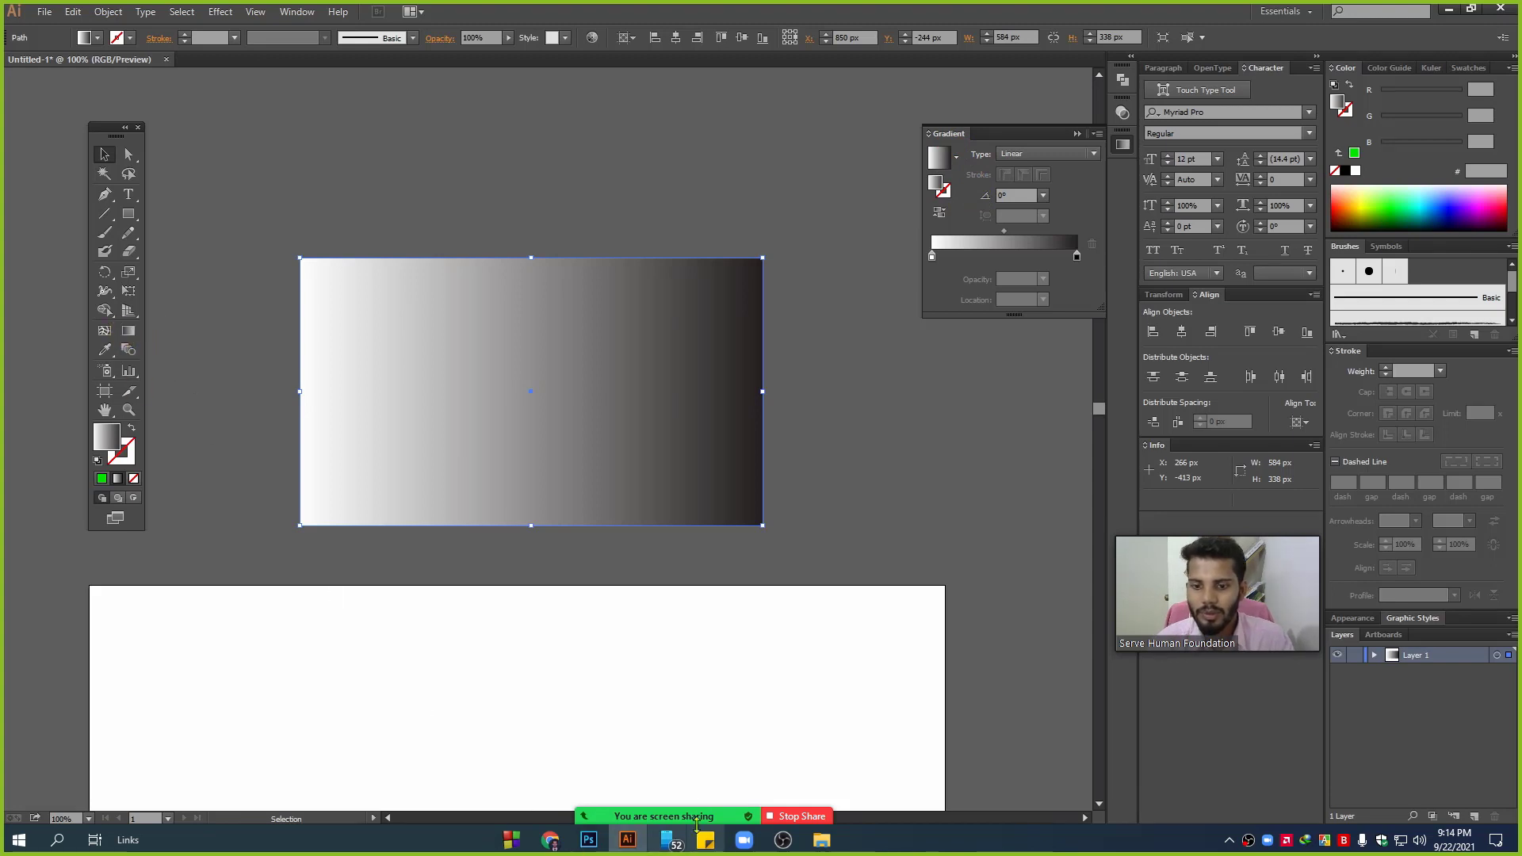
- Nudge the gradient rectangle slightly and open the Window menu's panel list
{"action": "left_click", "coordinate": [120, 351]}
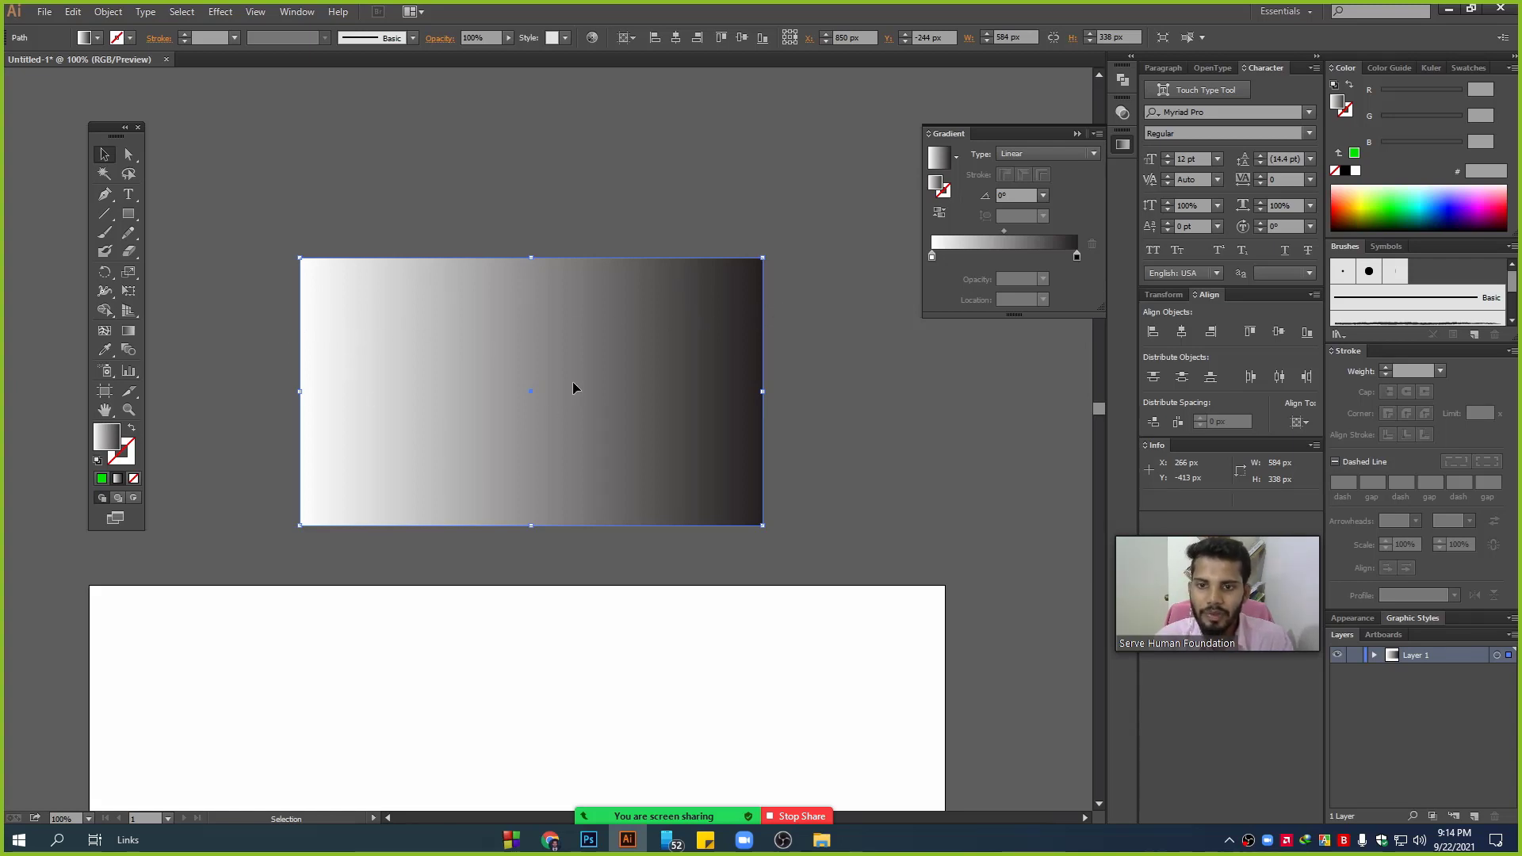
{"action": "left_click_drag", "start_coordinate": [577, 389], "coordinate": [585, 383]}
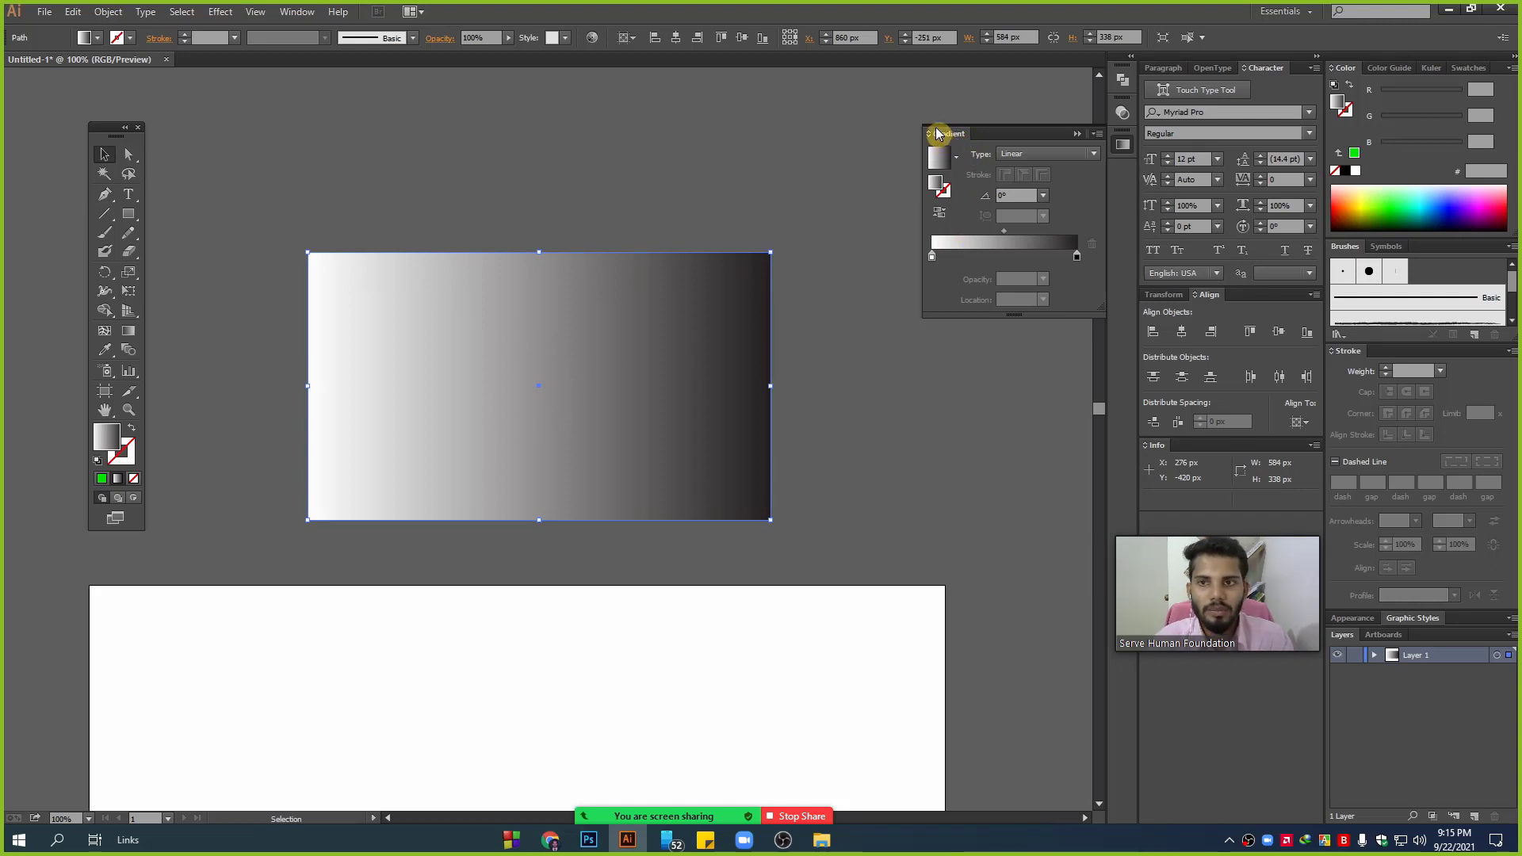
{"action": "left_click", "coordinate": [300, 13]}
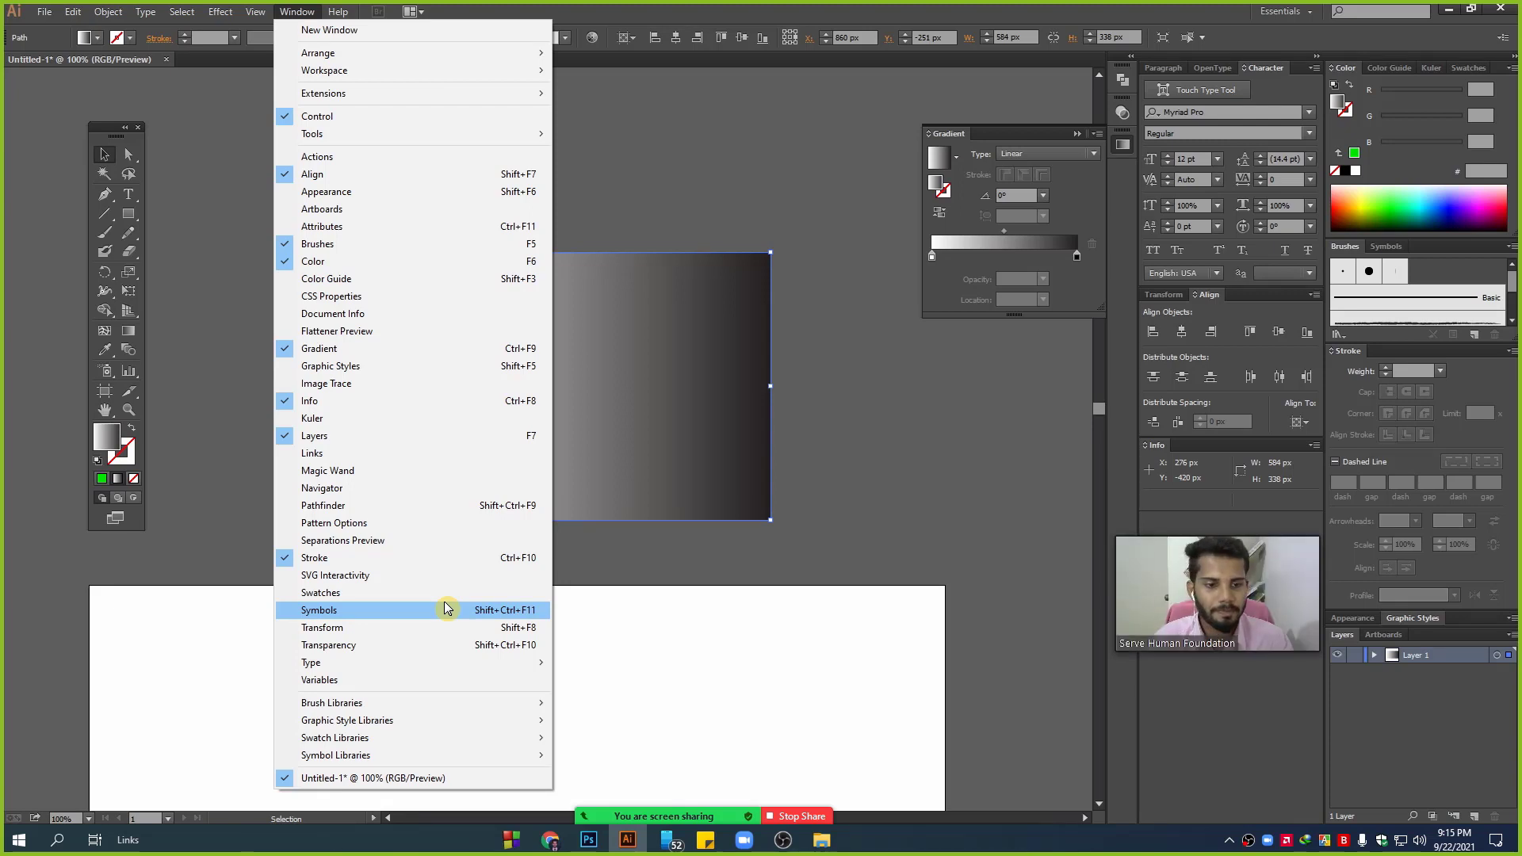
- Close the Window menu, move the gradient rectangle left and down, and collapse the Gradient panel
{"action": "left_click", "coordinate": [724, 496]}
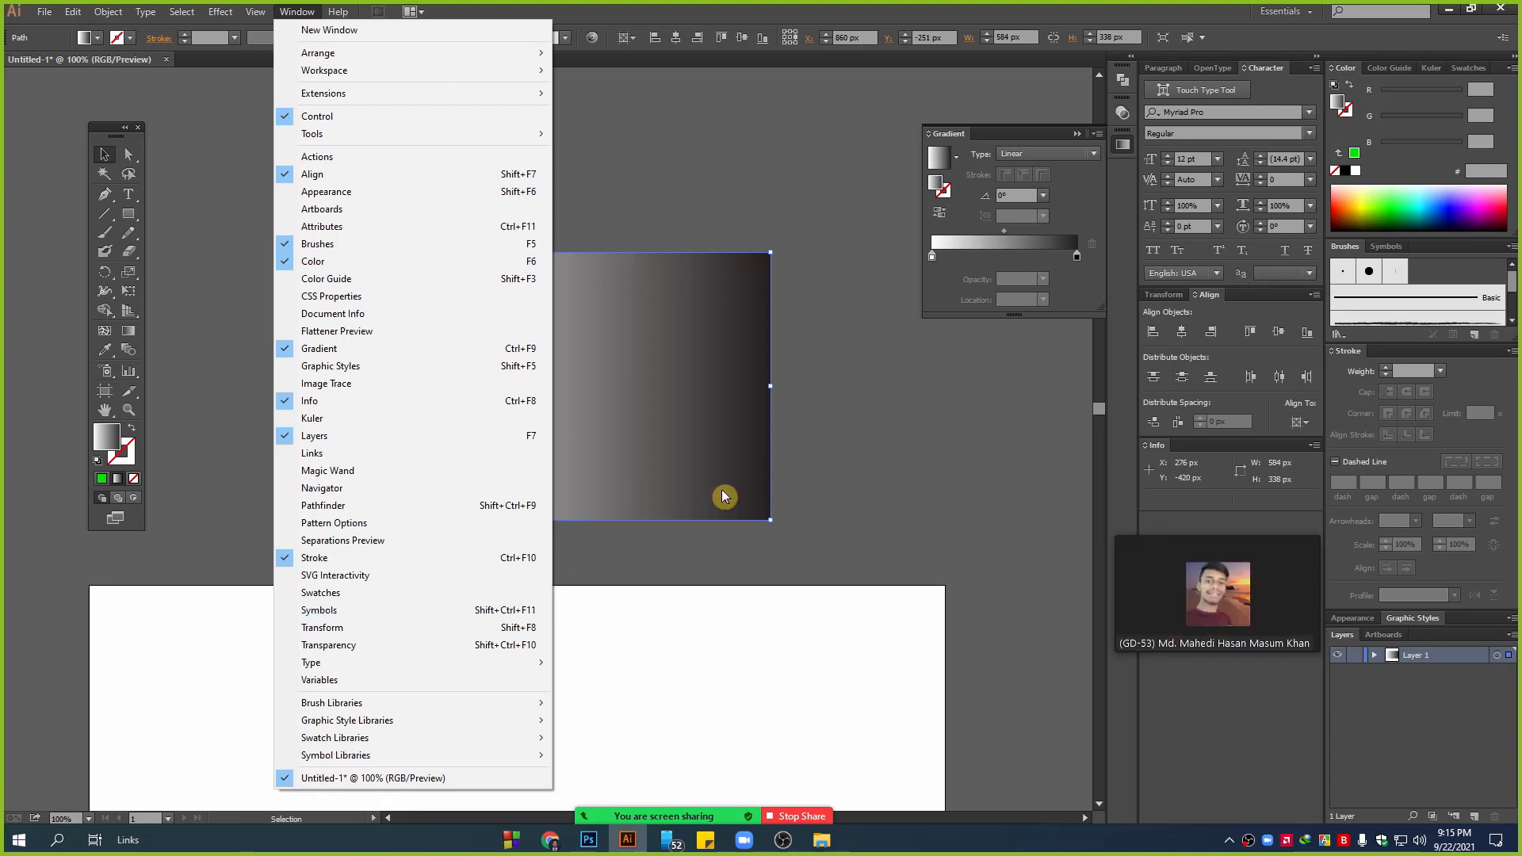
{"action": "mouse_move", "coordinate": [727, 419]}
{"action": "left_mouse_down"}
{"action": "mouse_move", "coordinate": [759, 428]}
{"action": "mouse_move", "coordinate": [823, 405]}
{"action": "left_mouse_up"}
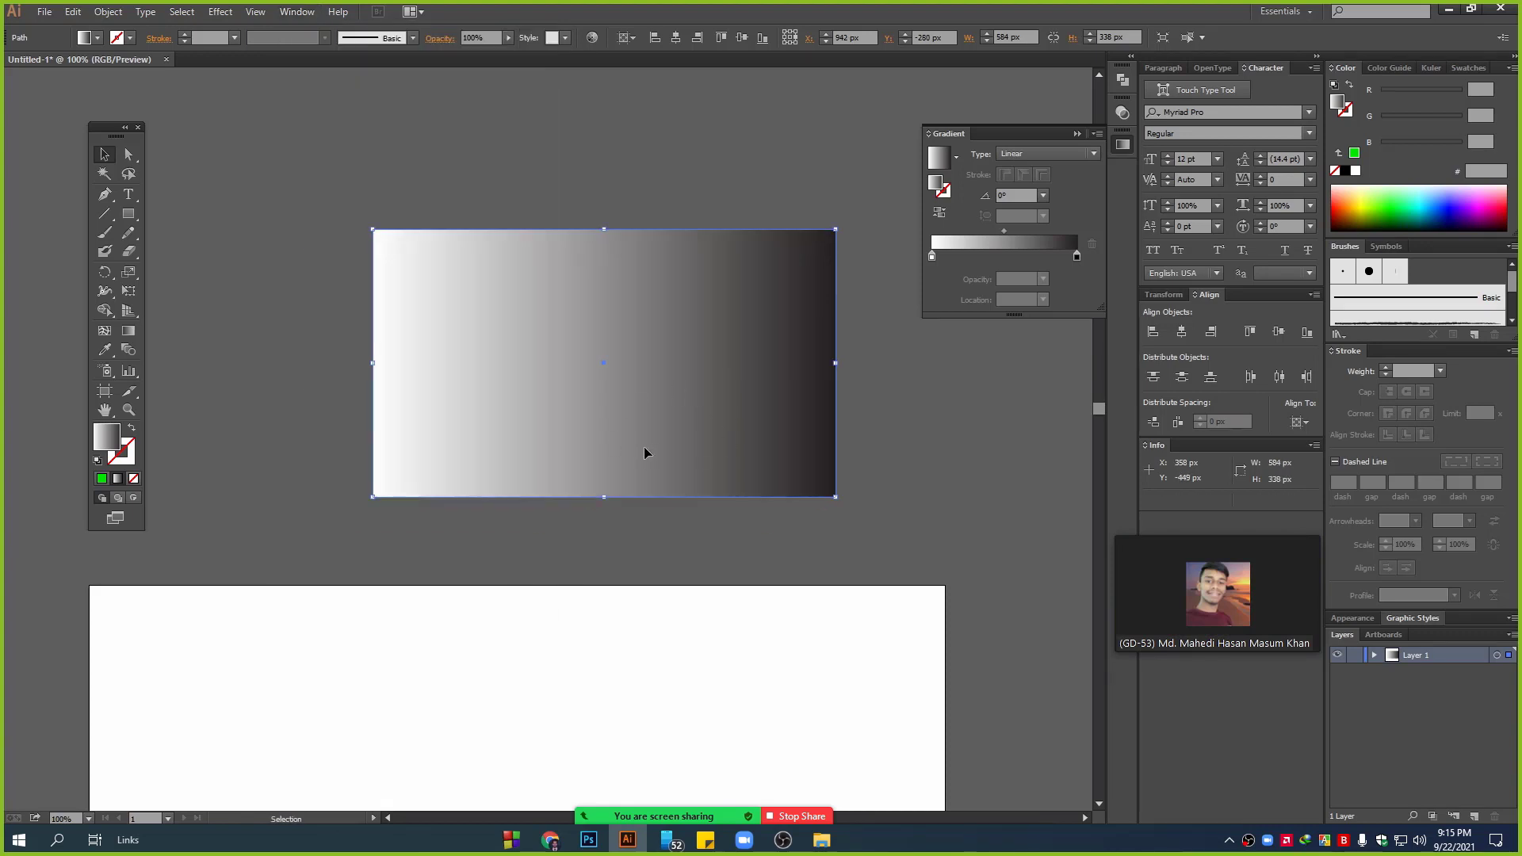
{"action": "left_click_drag", "start_coordinate": [645, 453], "coordinate": [546, 484]}
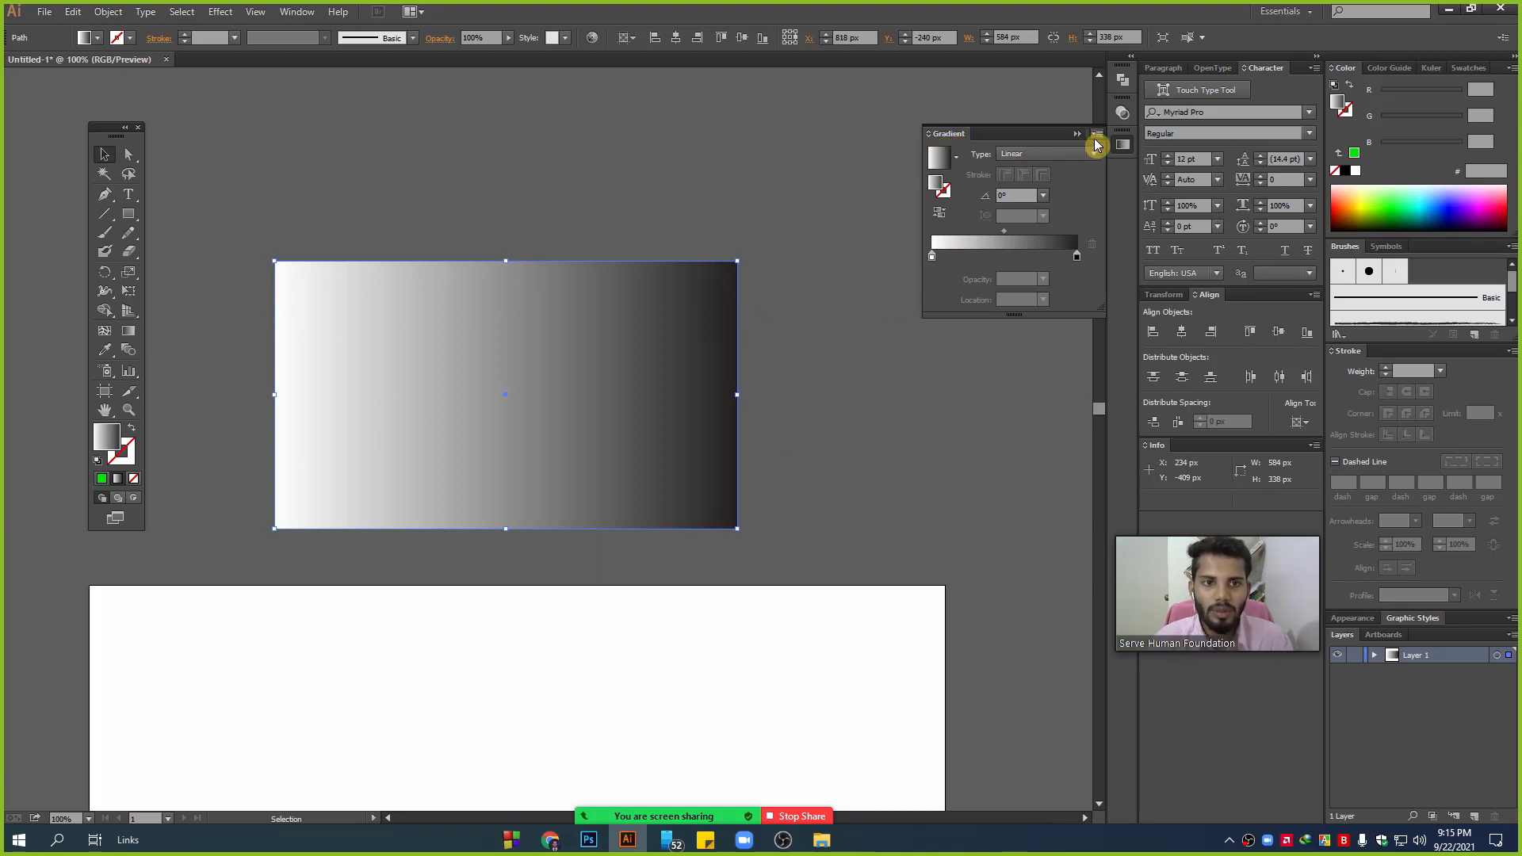
{"action": "left_click", "coordinate": [950, 135]}
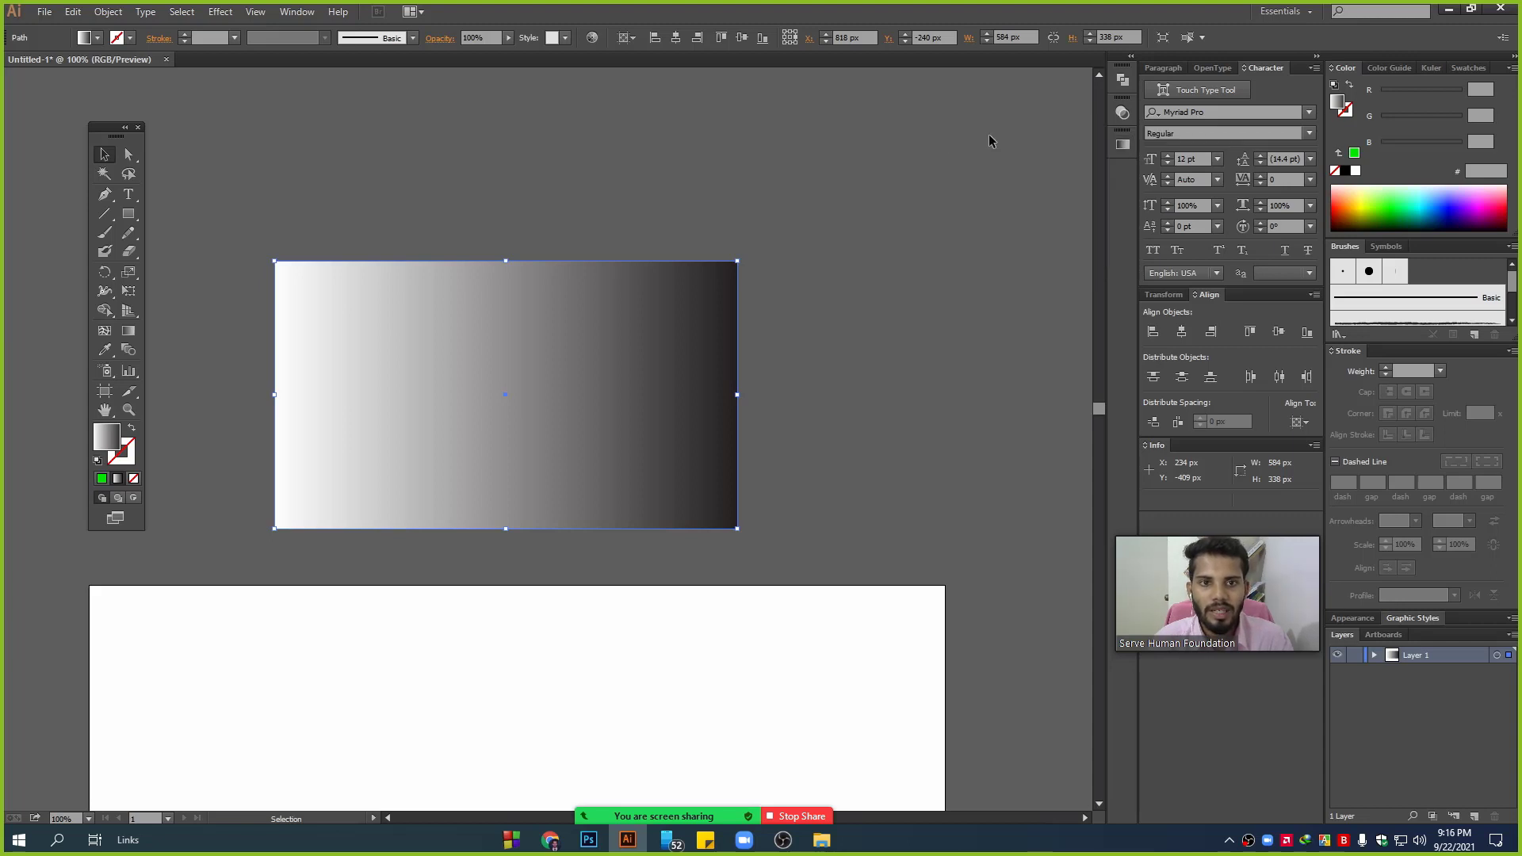
{"action": "left_click", "coordinate": [1122, 144]}
{"action": "left_click", "coordinate": [933, 260]}
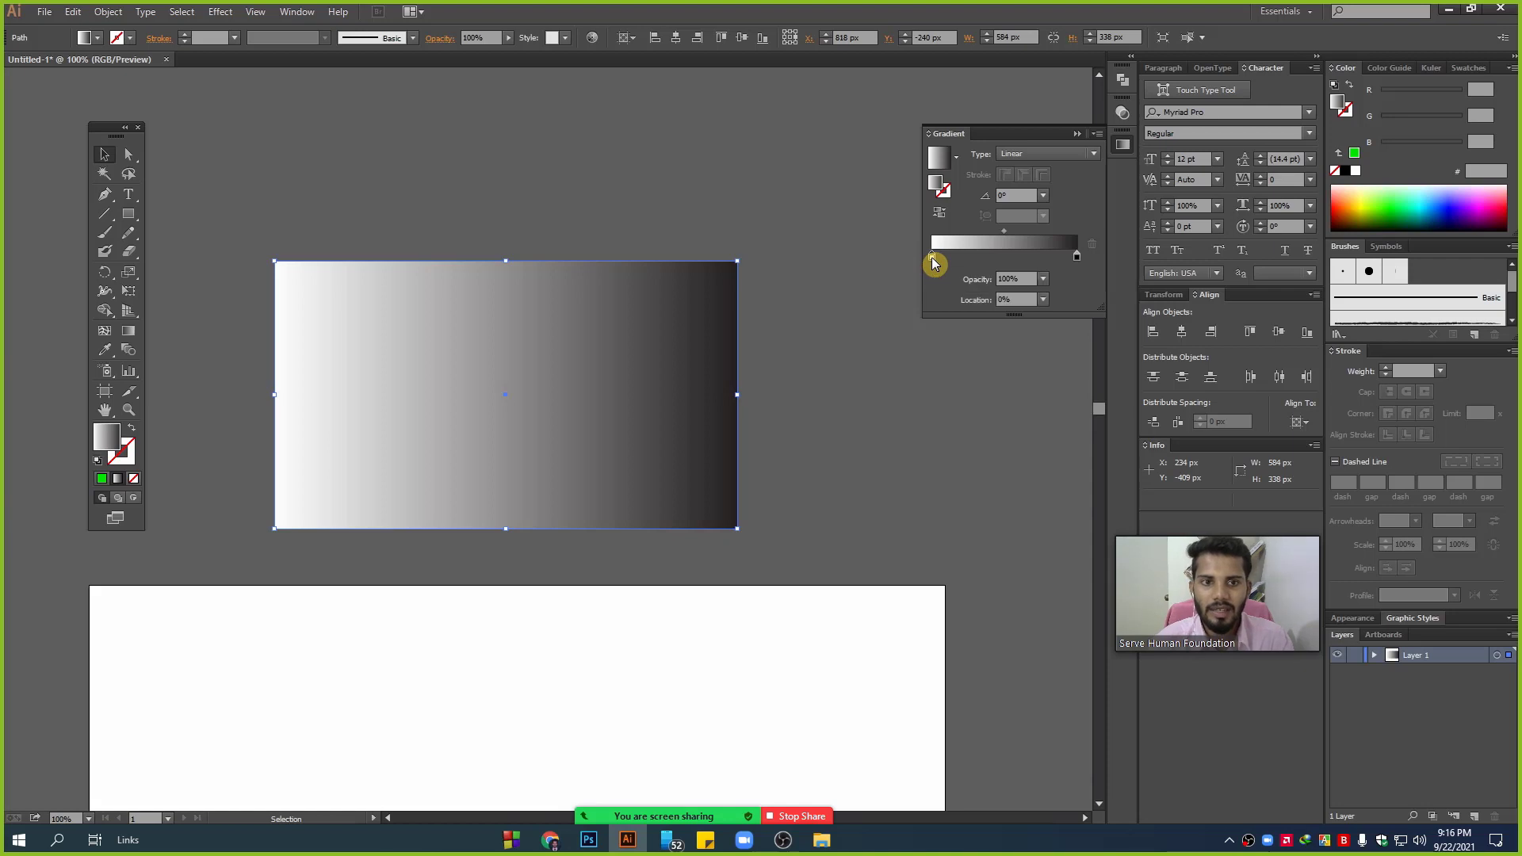
{"action": "left_click", "coordinate": [1077, 258]}
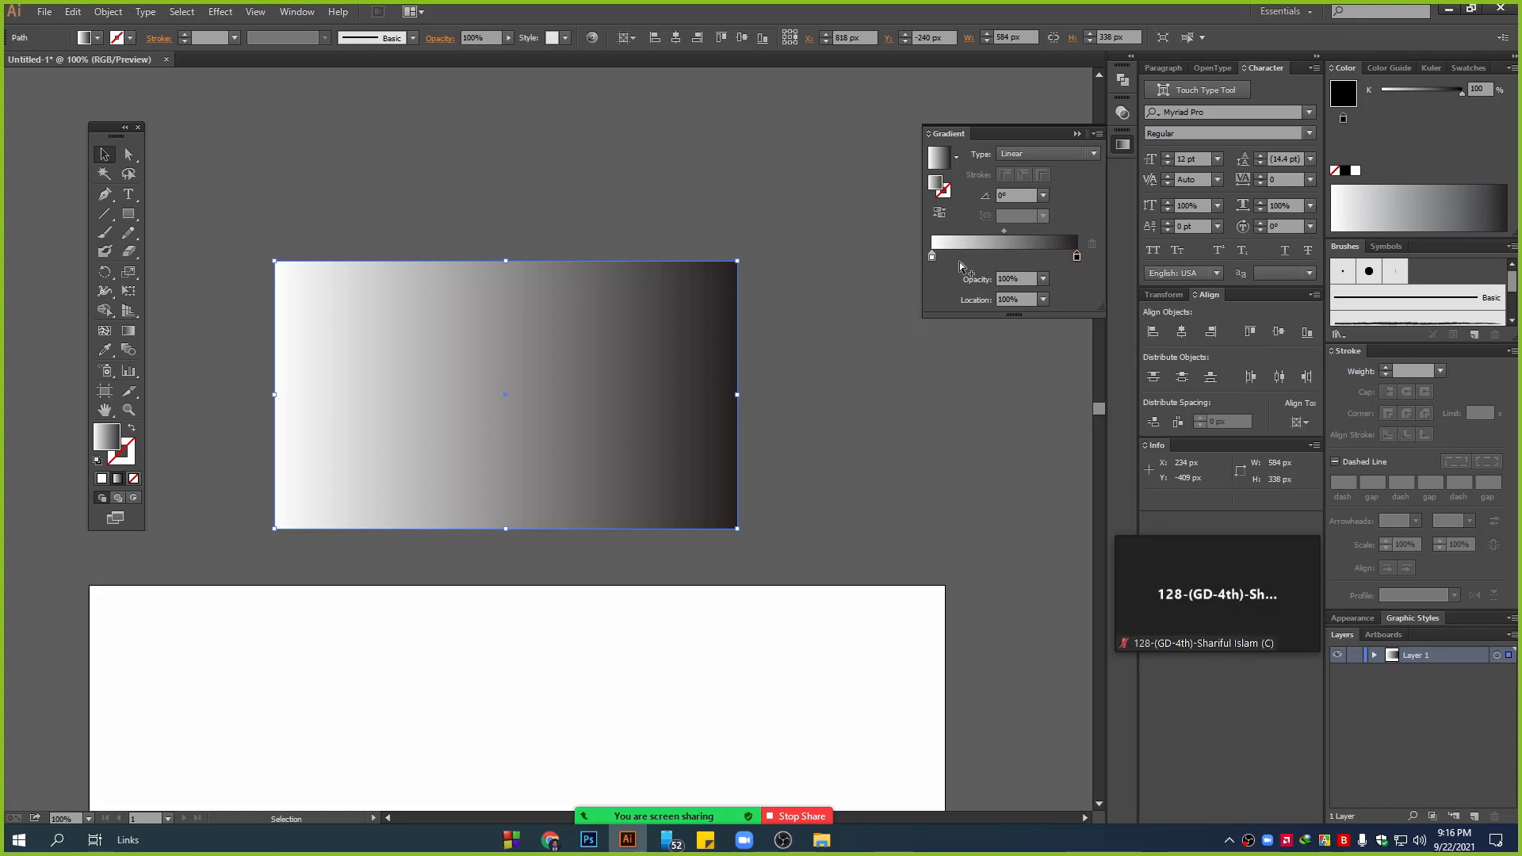
{"action": "left_click", "coordinate": [933, 257]}
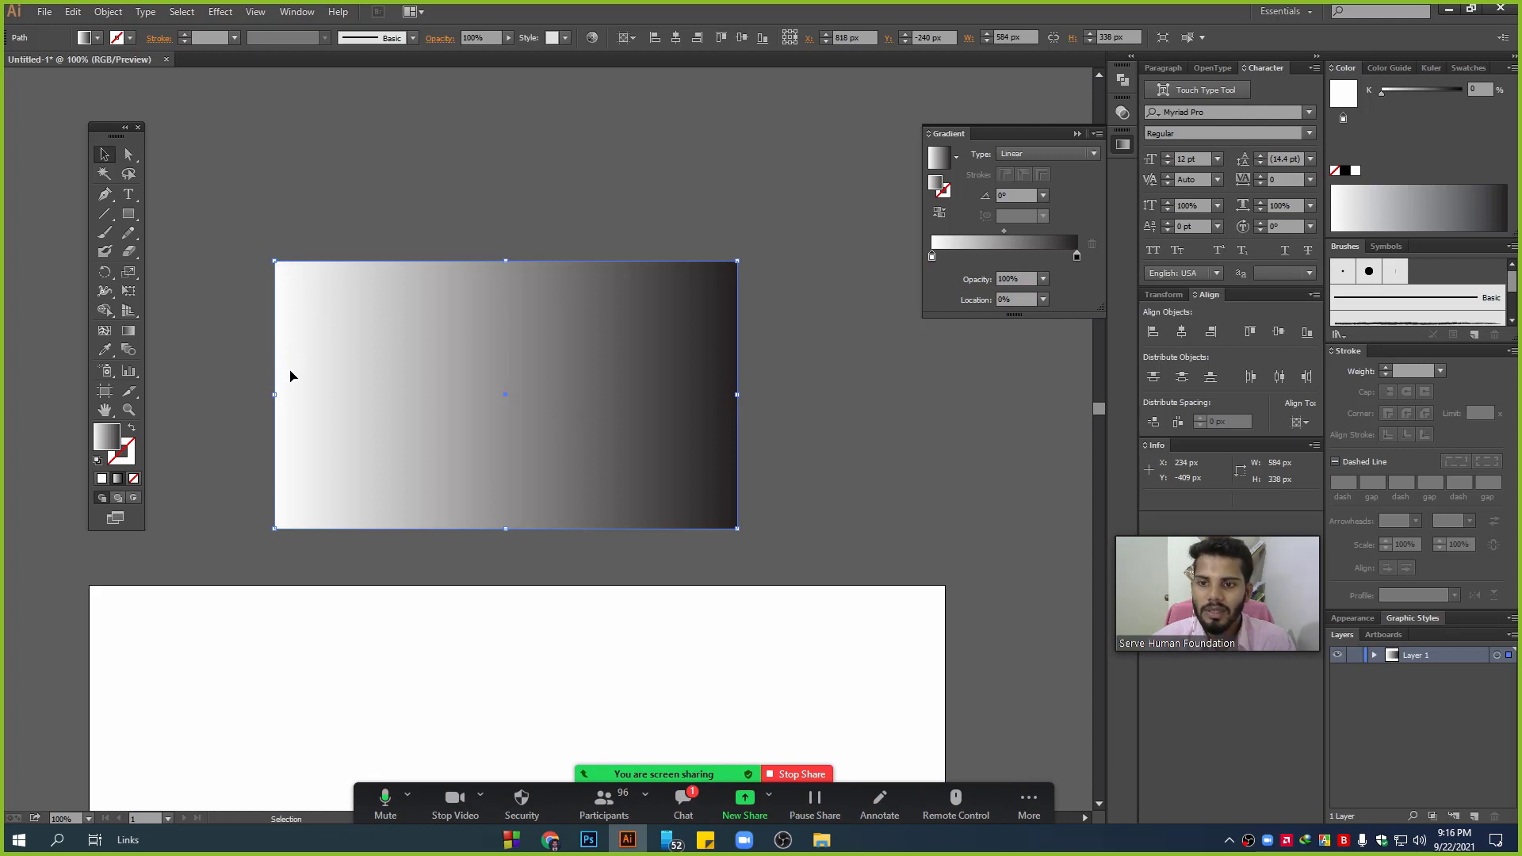
{"action": "left_click", "coordinate": [934, 260]}
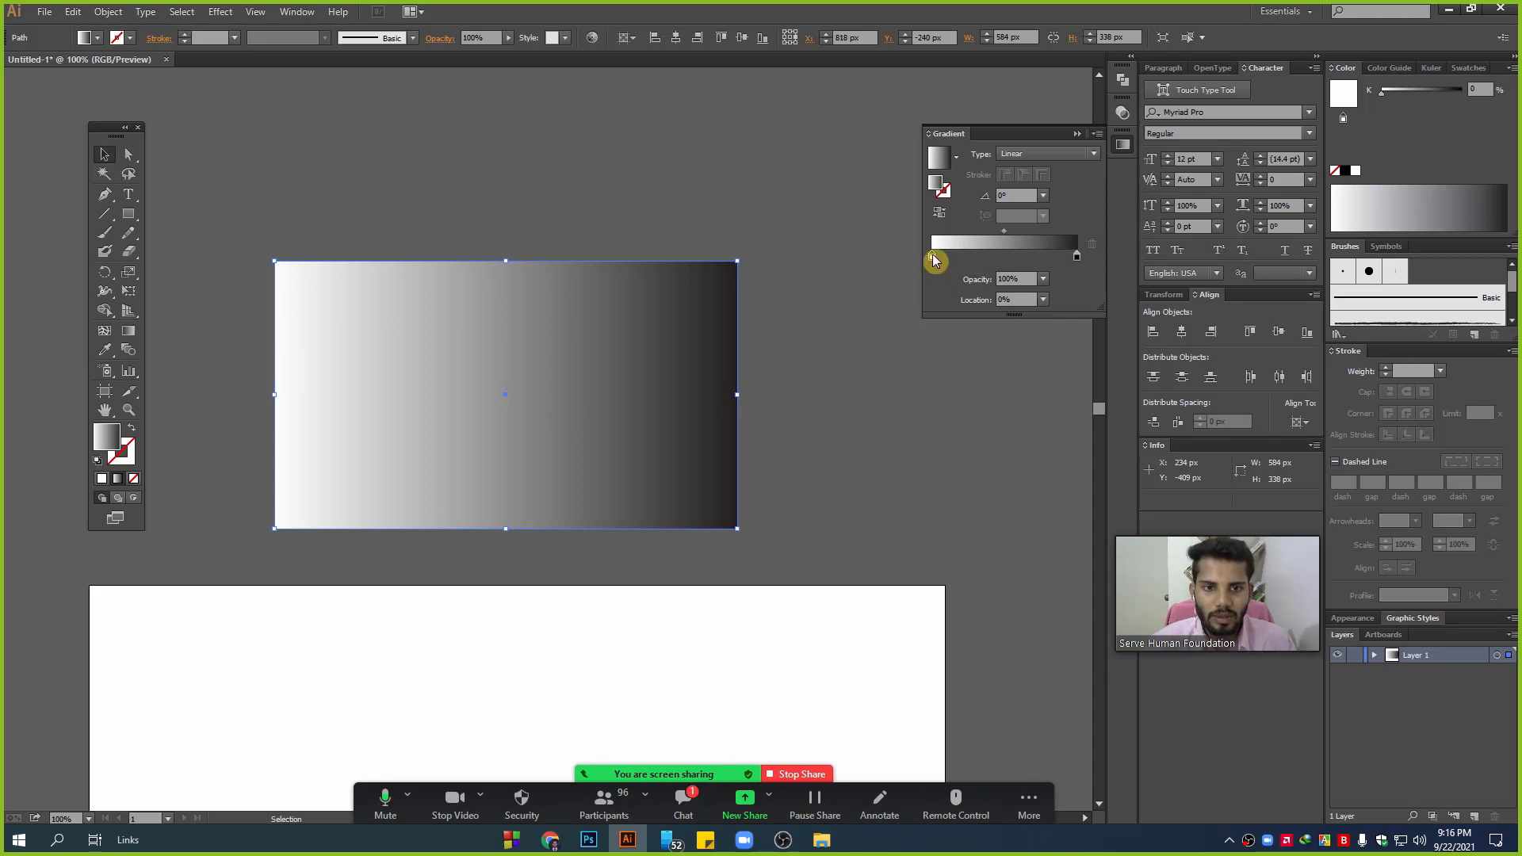
{"action": "double_click", "coordinate": [932, 259]}
{"action": "key", "text": "Escape"}
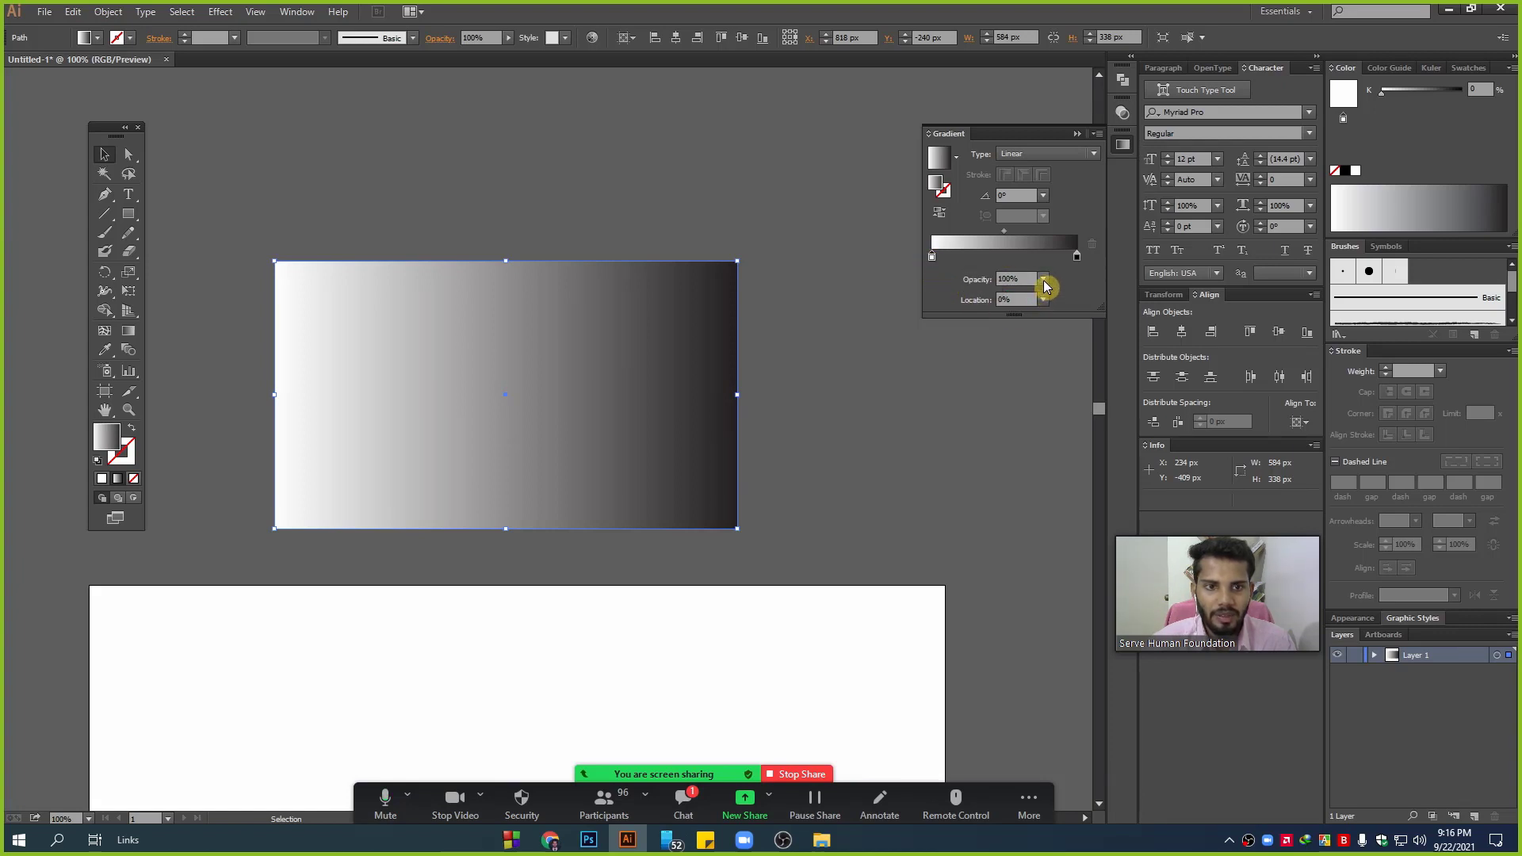
{"action": "left_click", "coordinate": [1044, 287]}
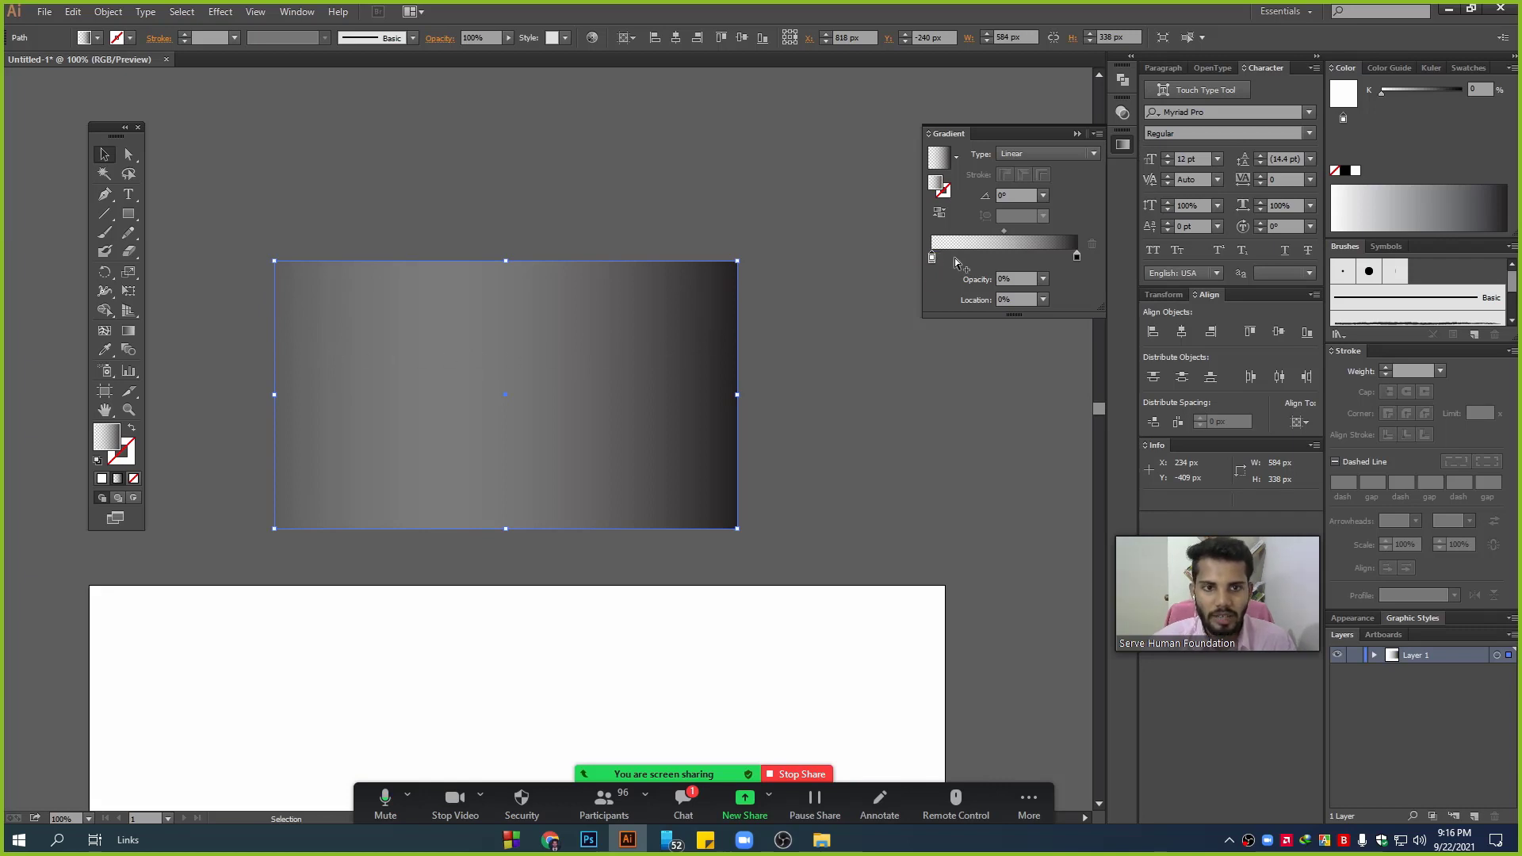
{"action": "left_click", "coordinate": [1043, 279]}
{"action": "left_click", "coordinate": [1063, 469]}
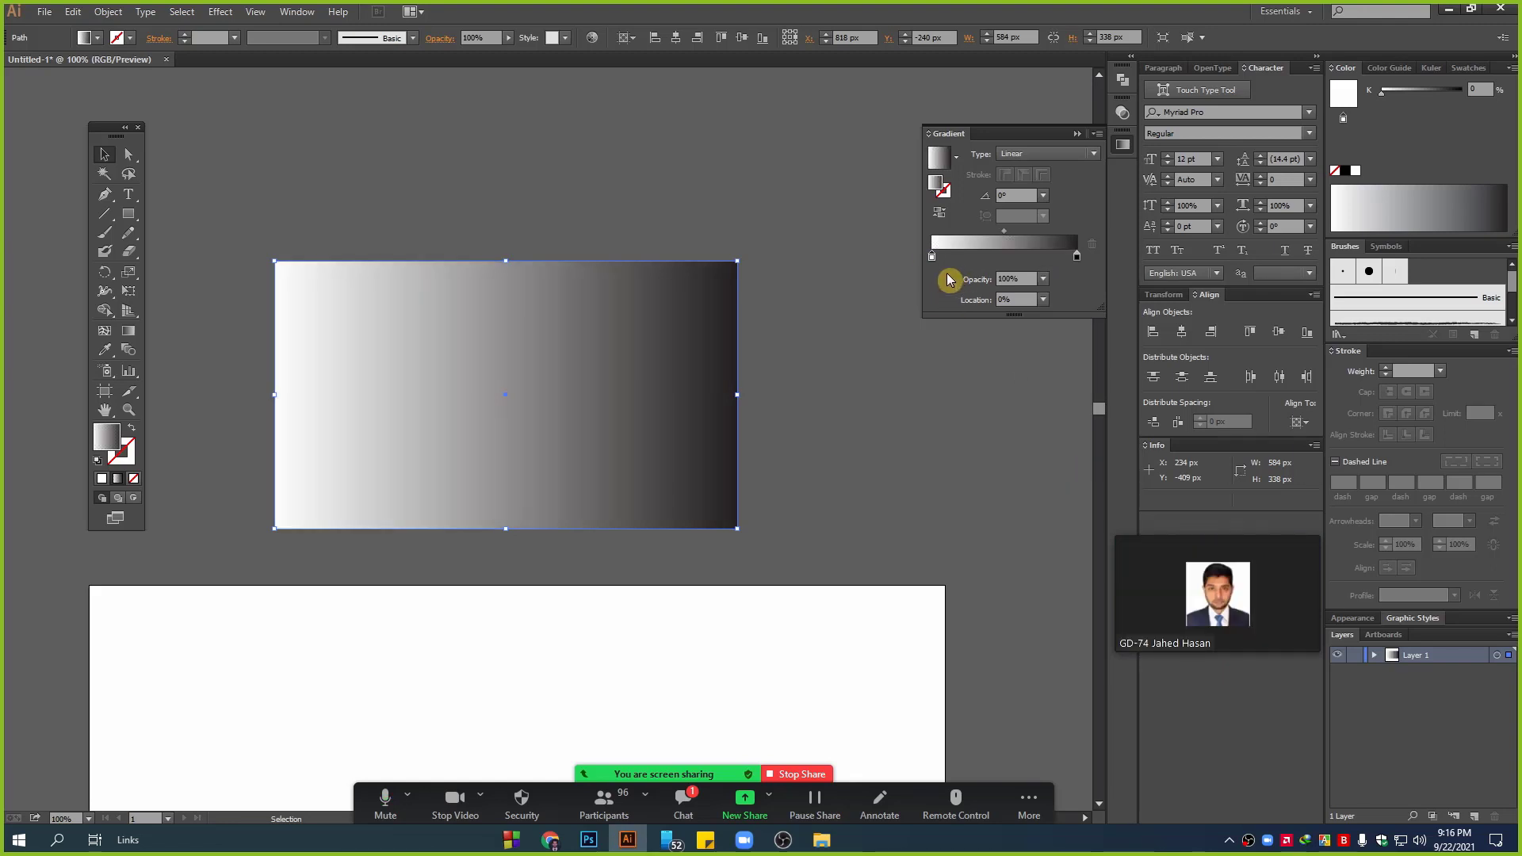
{"action": "left_click", "coordinate": [600, 805]}
{"action": "left_click", "coordinate": [768, 528]}
{"action": "left_click", "coordinate": [849, 460]}
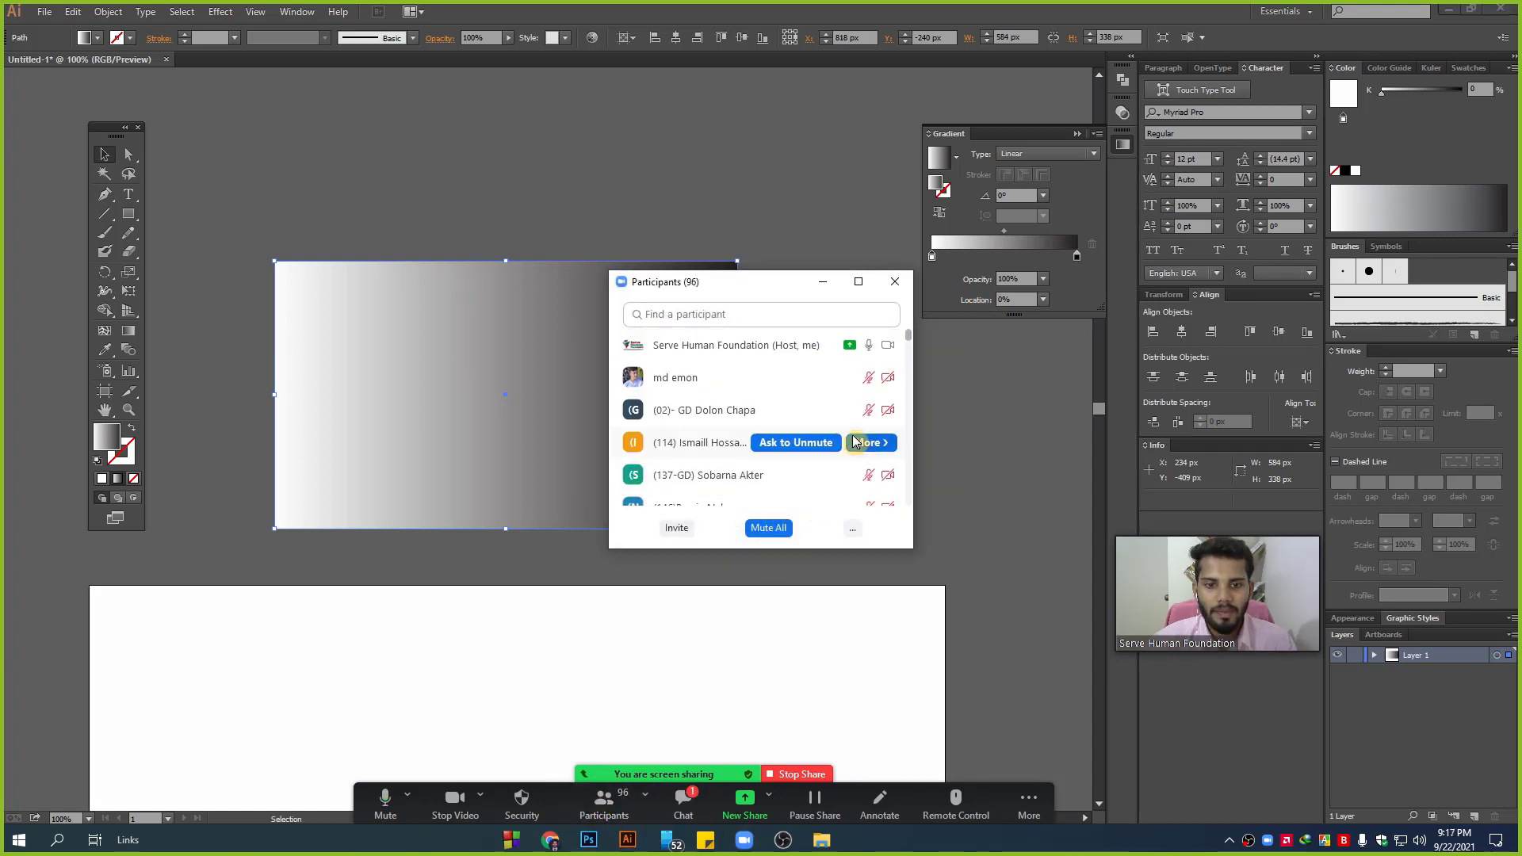
{"action": "left_click", "coordinate": [823, 282]}
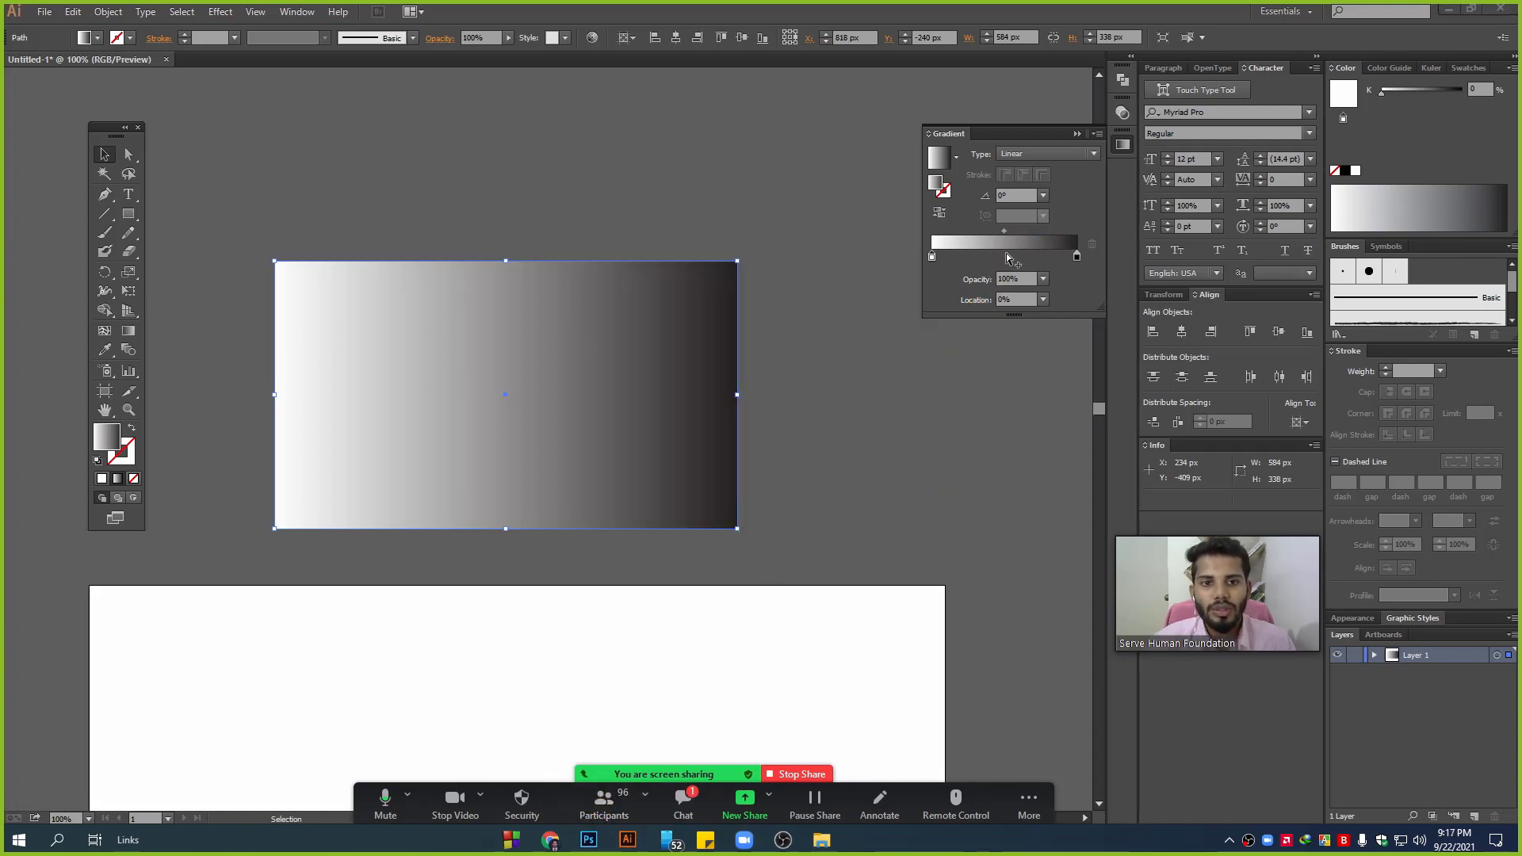
{"action": "left_click", "coordinate": [933, 262]}
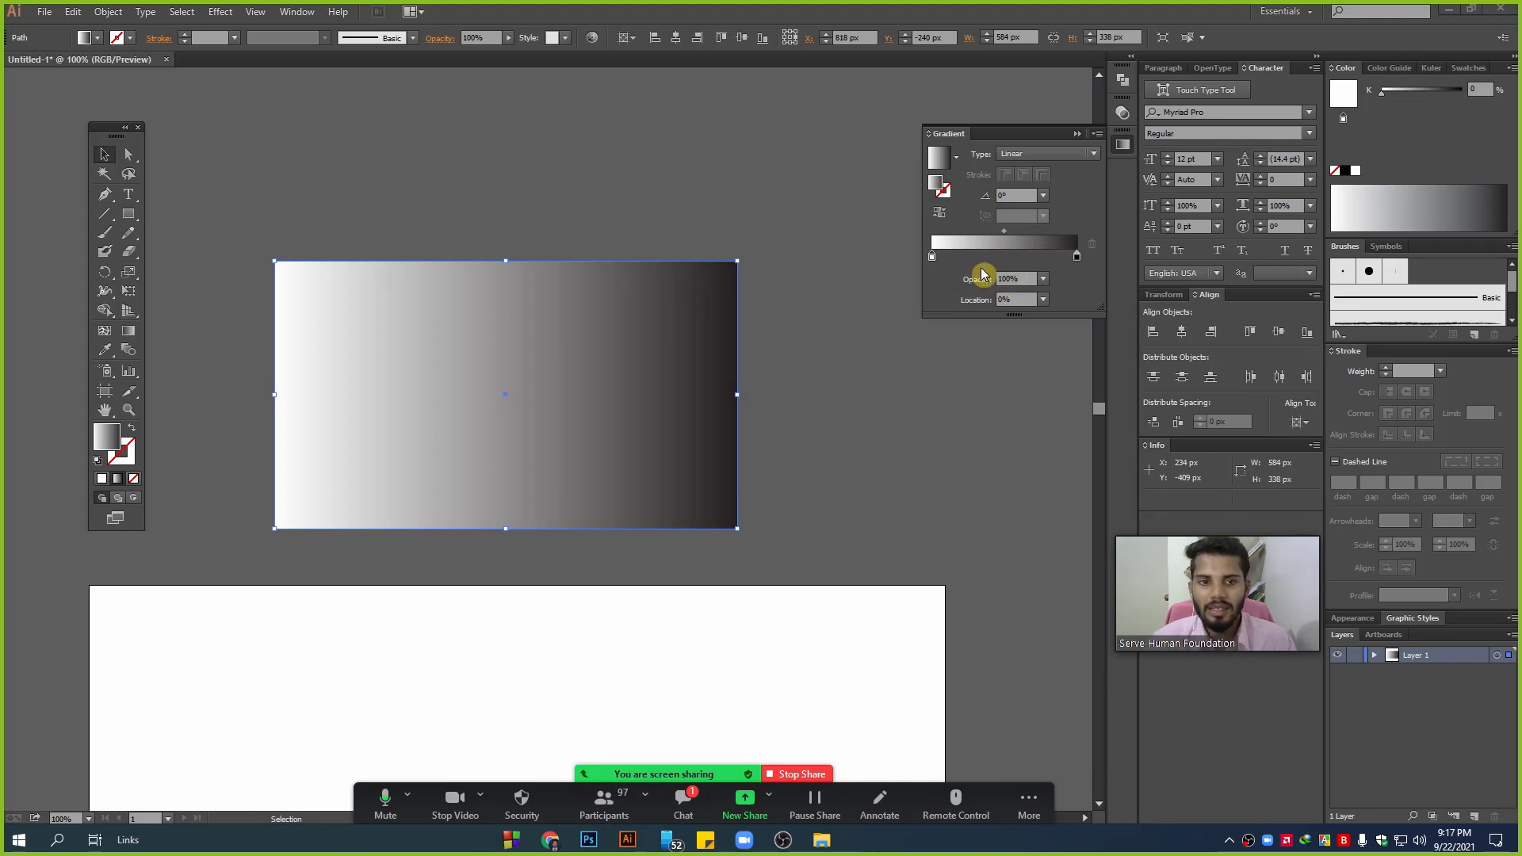
{"action": "left_click", "coordinate": [1028, 281]}
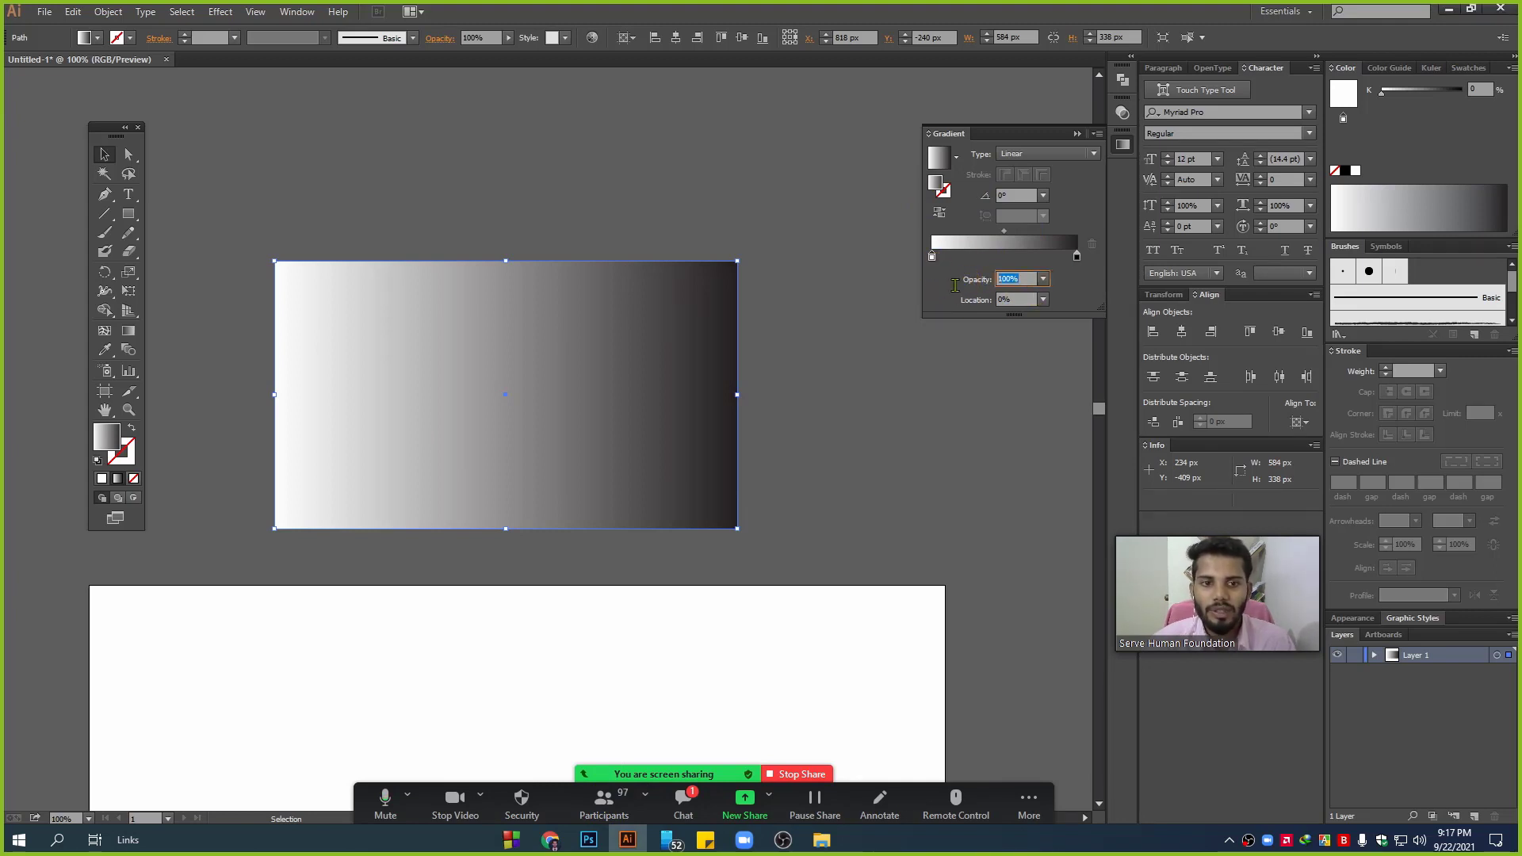
{"action": "left_click", "coordinate": [1076, 294]}
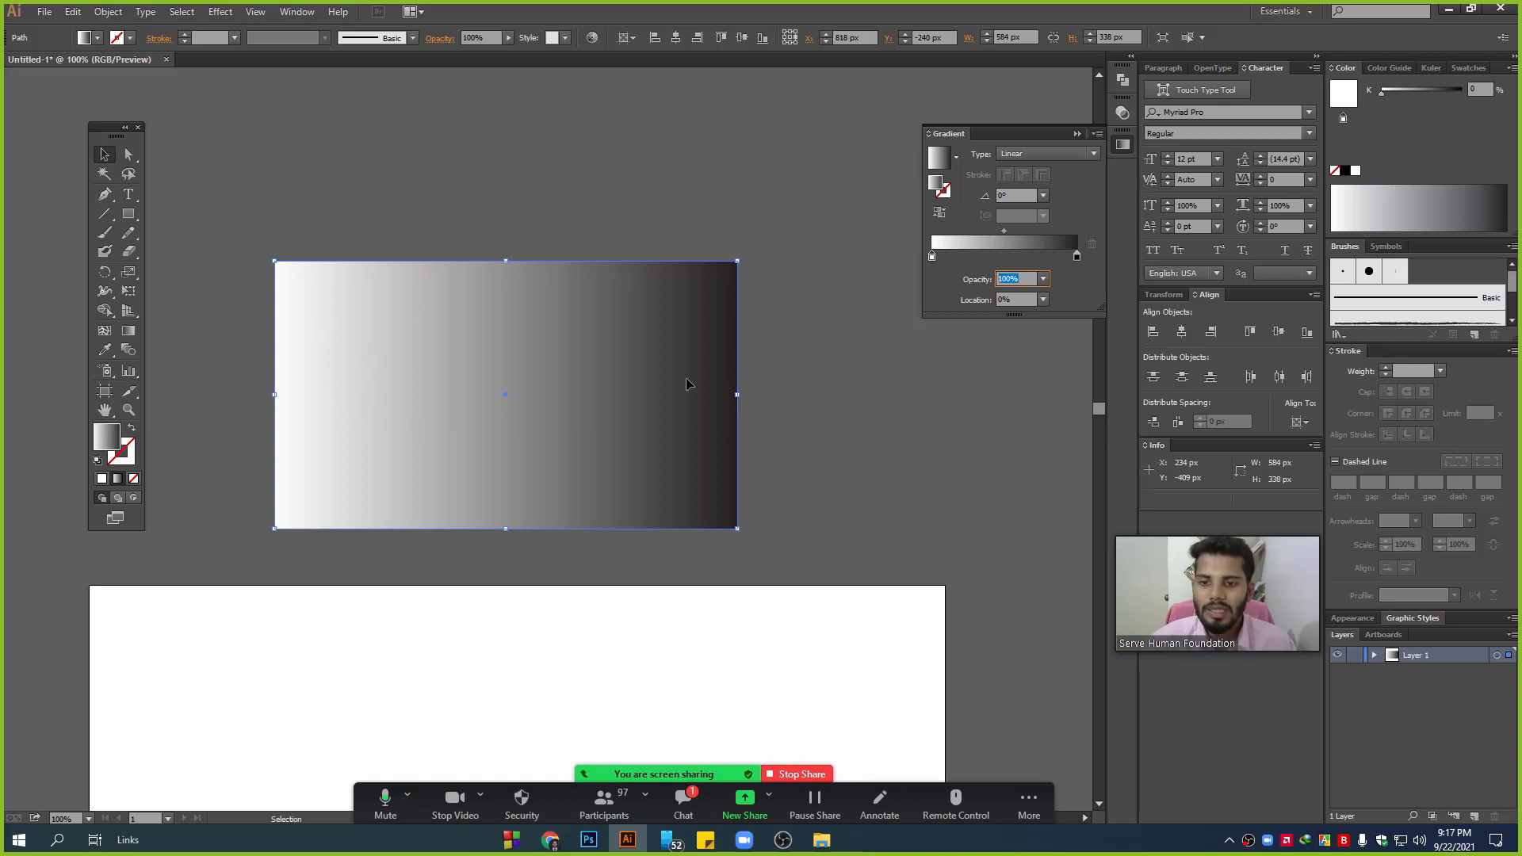
{"action": "left_click", "coordinate": [991, 270]}
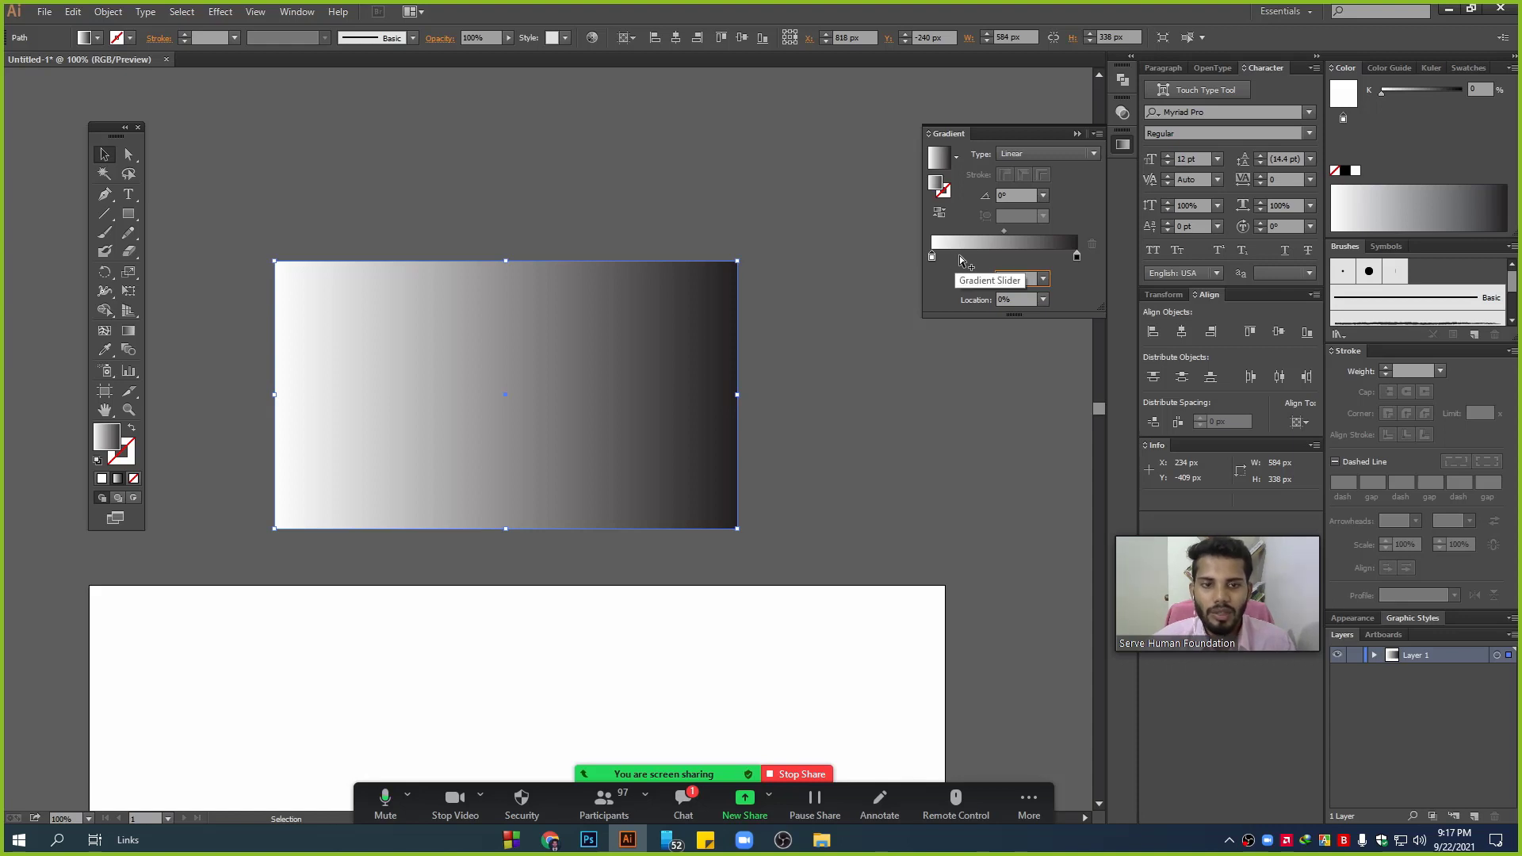
- Add a cyan colour stop to the gradient and position it in the middle
{"action": "left_click", "coordinate": [959, 259]}
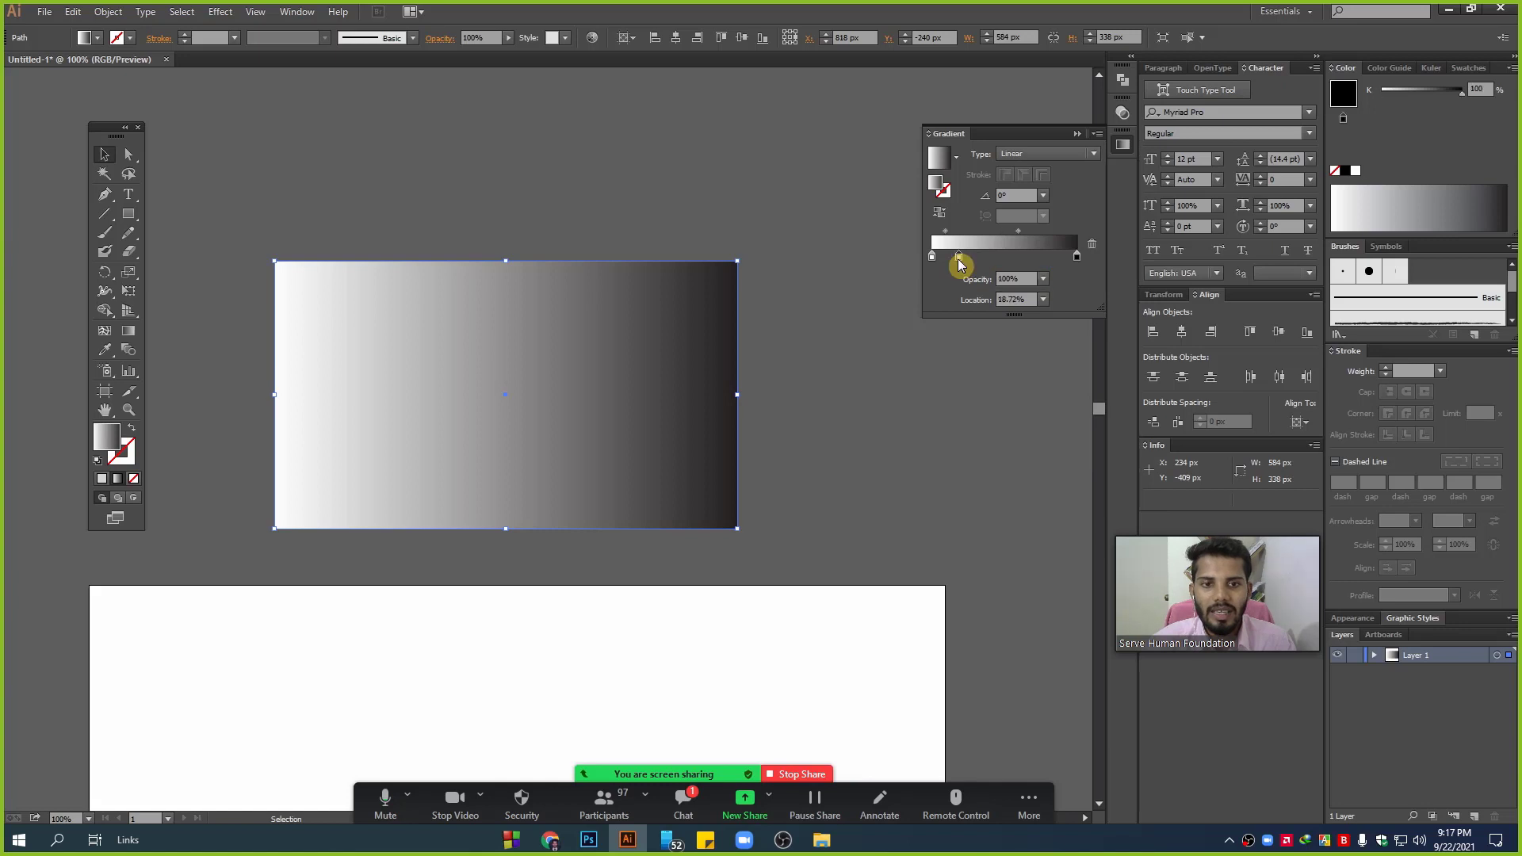
{"action": "left_click_drag", "start_coordinate": [960, 259], "coordinate": [980, 258]}
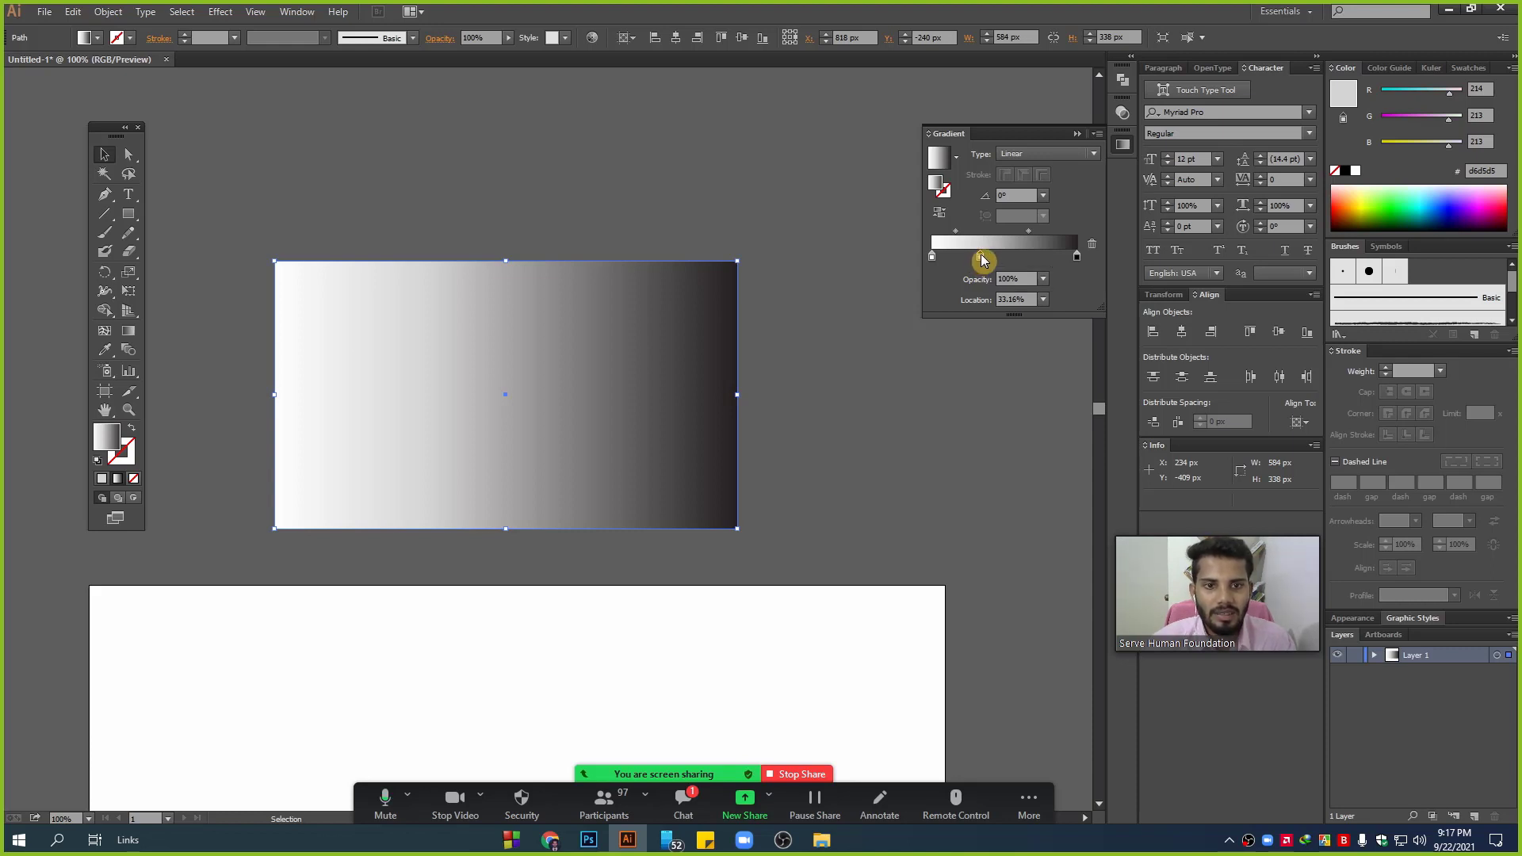
{"action": "left_click_drag", "start_coordinate": [1449, 93], "coordinate": [1360, 97]}
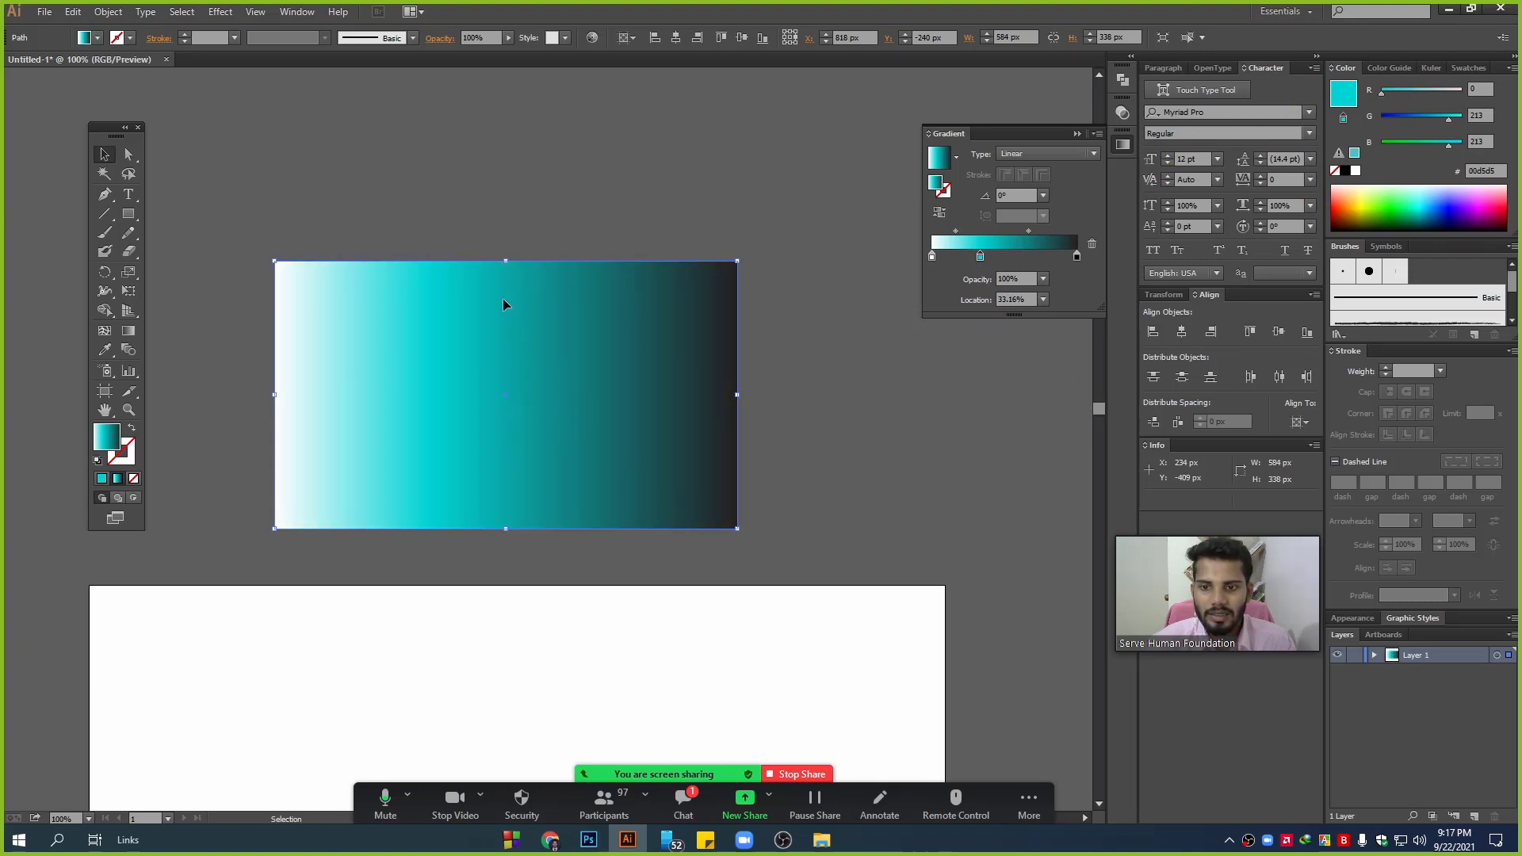
{"action": "left_click", "coordinate": [931, 257]}
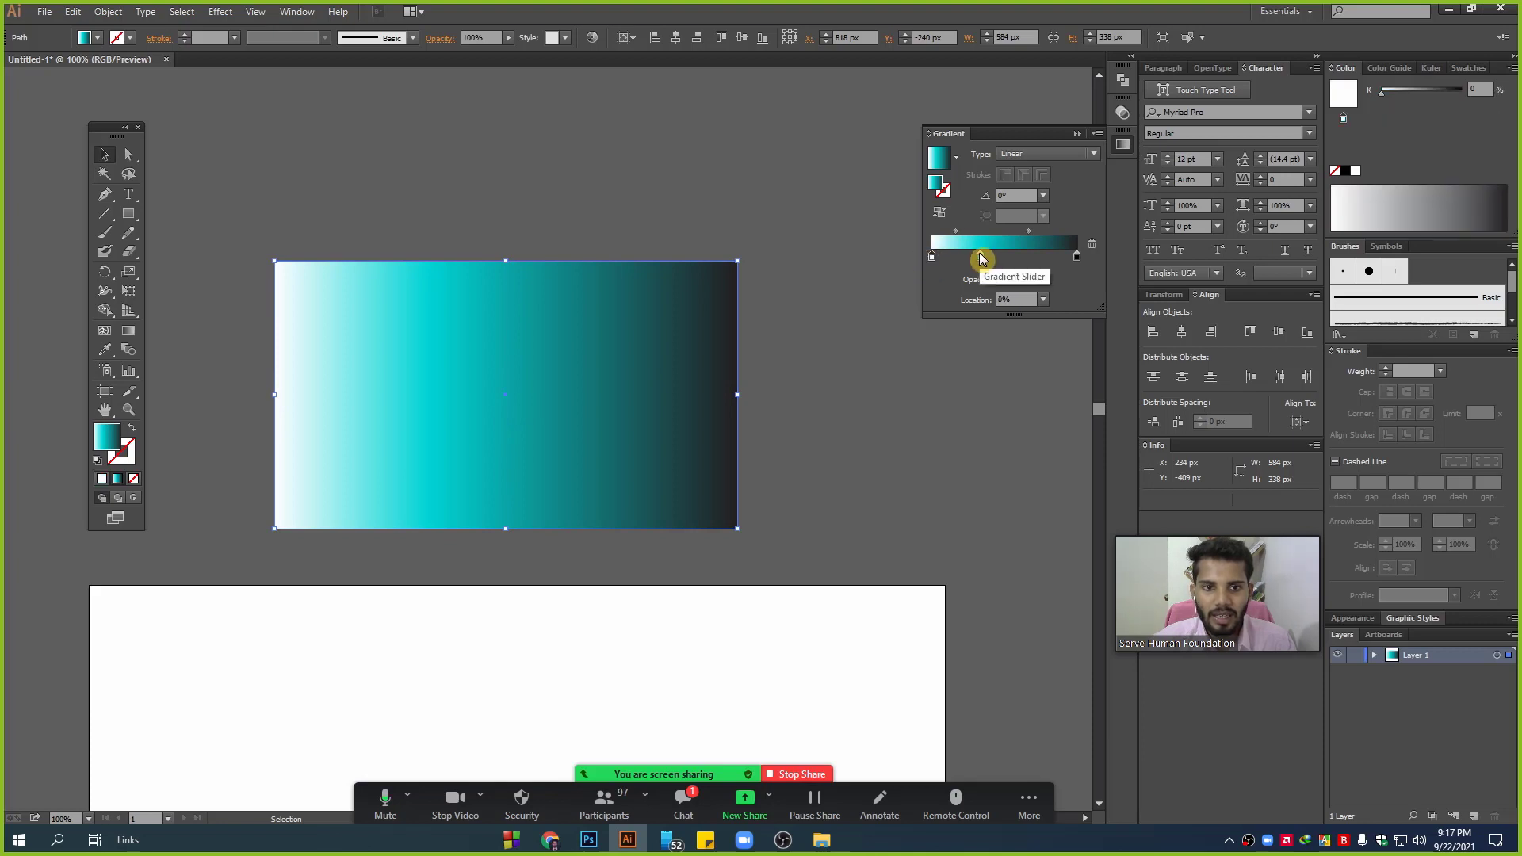
{"action": "left_click_drag", "start_coordinate": [980, 255], "coordinate": [1004, 255]}
- Make the gradient's right end stop magenta using CMYK values
{"action": "left_click", "coordinate": [1075, 256]}
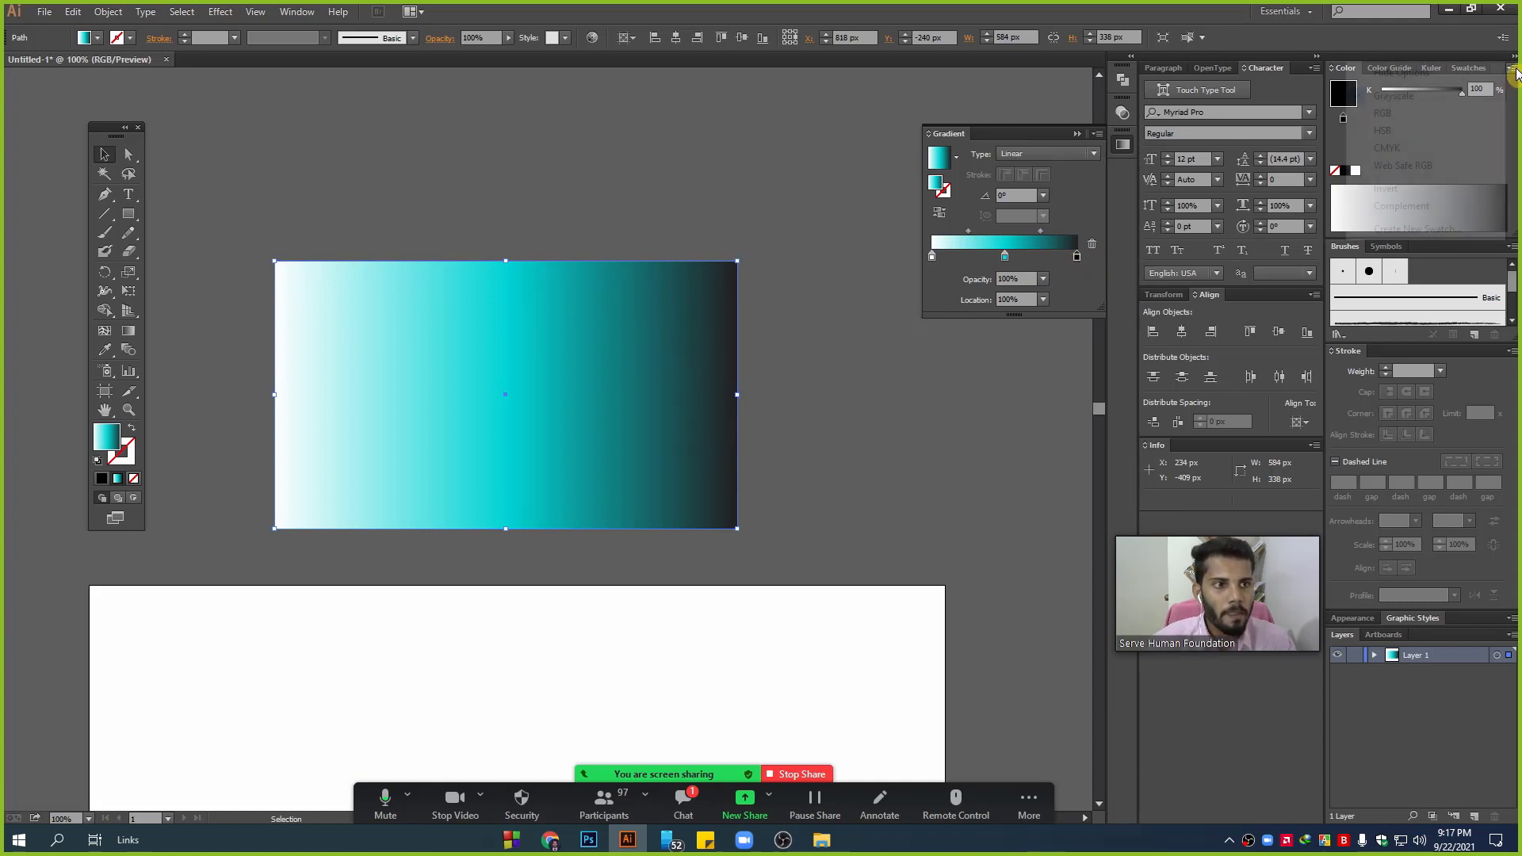
{"action": "left_click", "coordinate": [1510, 67]}
{"action": "left_click", "coordinate": [1371, 145]}
{"action": "left_click_drag", "start_coordinate": [1461, 149], "coordinate": [1319, 147]}
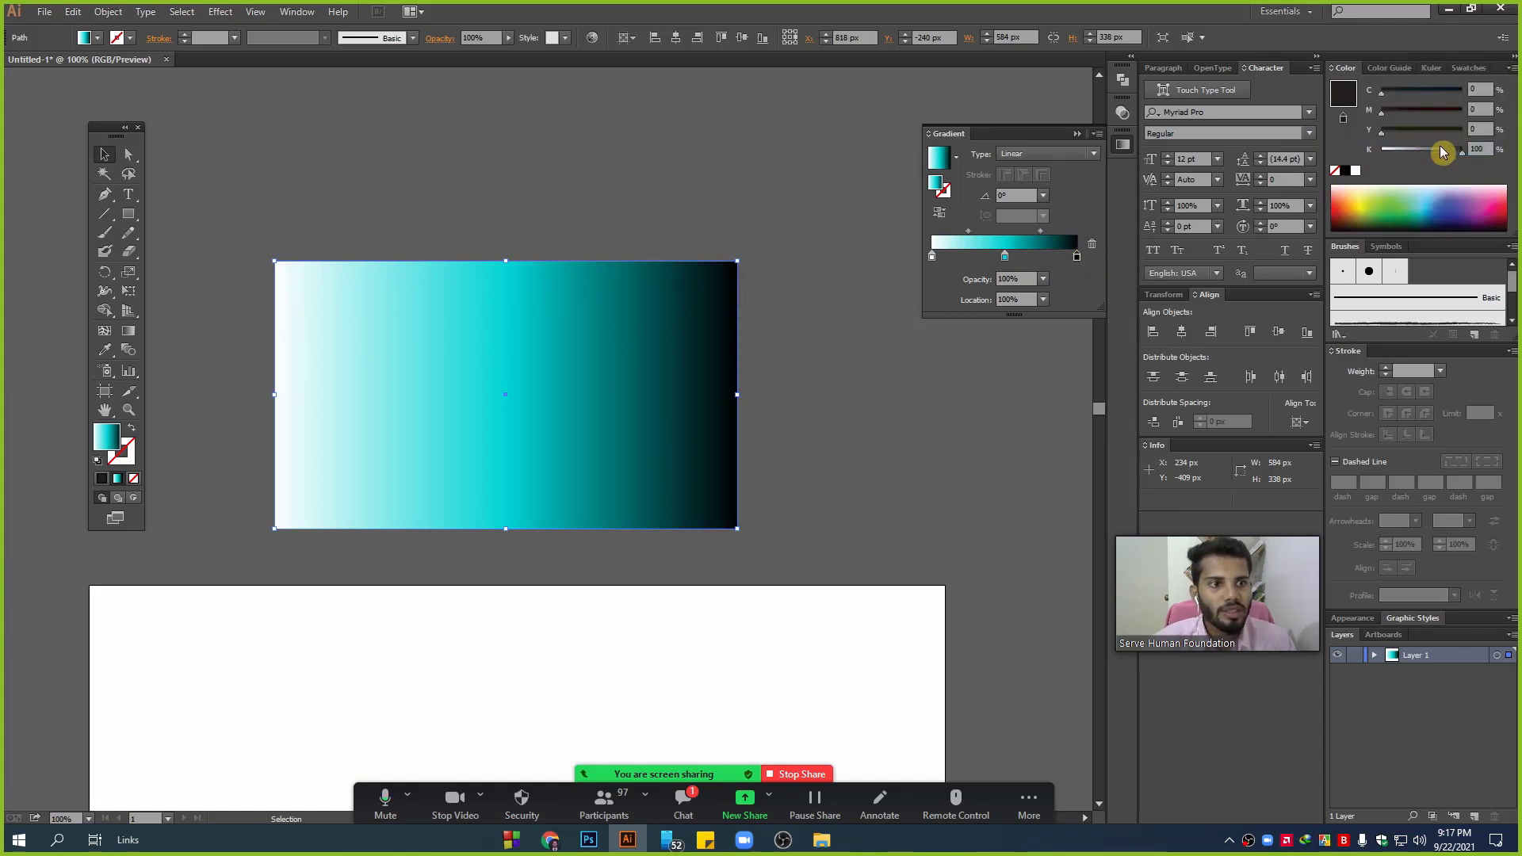
{"action": "left_click_drag", "start_coordinate": [1415, 110], "coordinate": [1465, 116]}
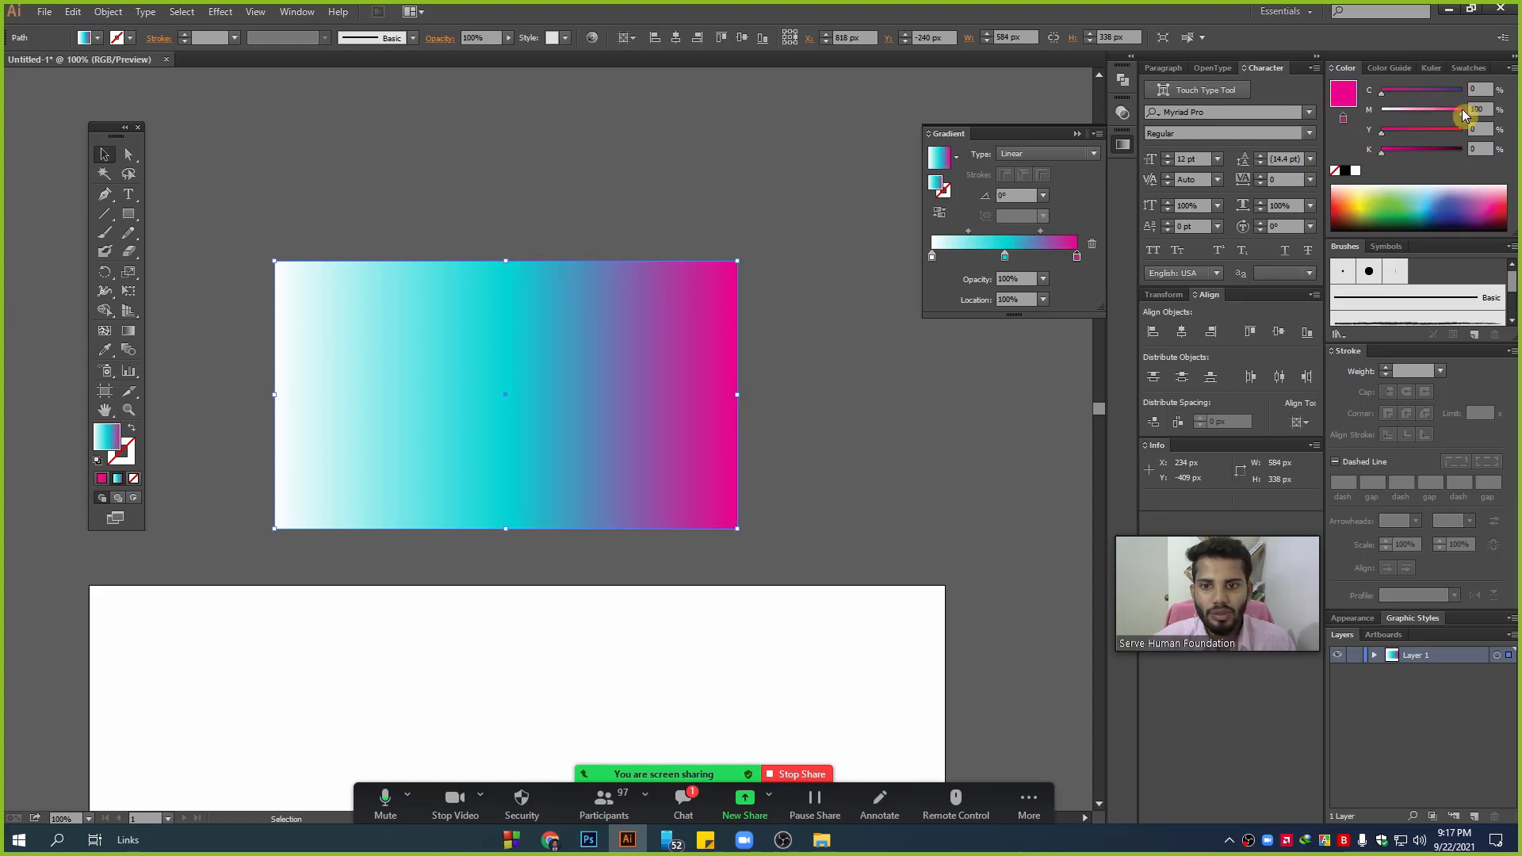
- Switch the Color panel to CMYK and recolour the left gradient stop deep blue
{"action": "left_click", "coordinate": [933, 256]}
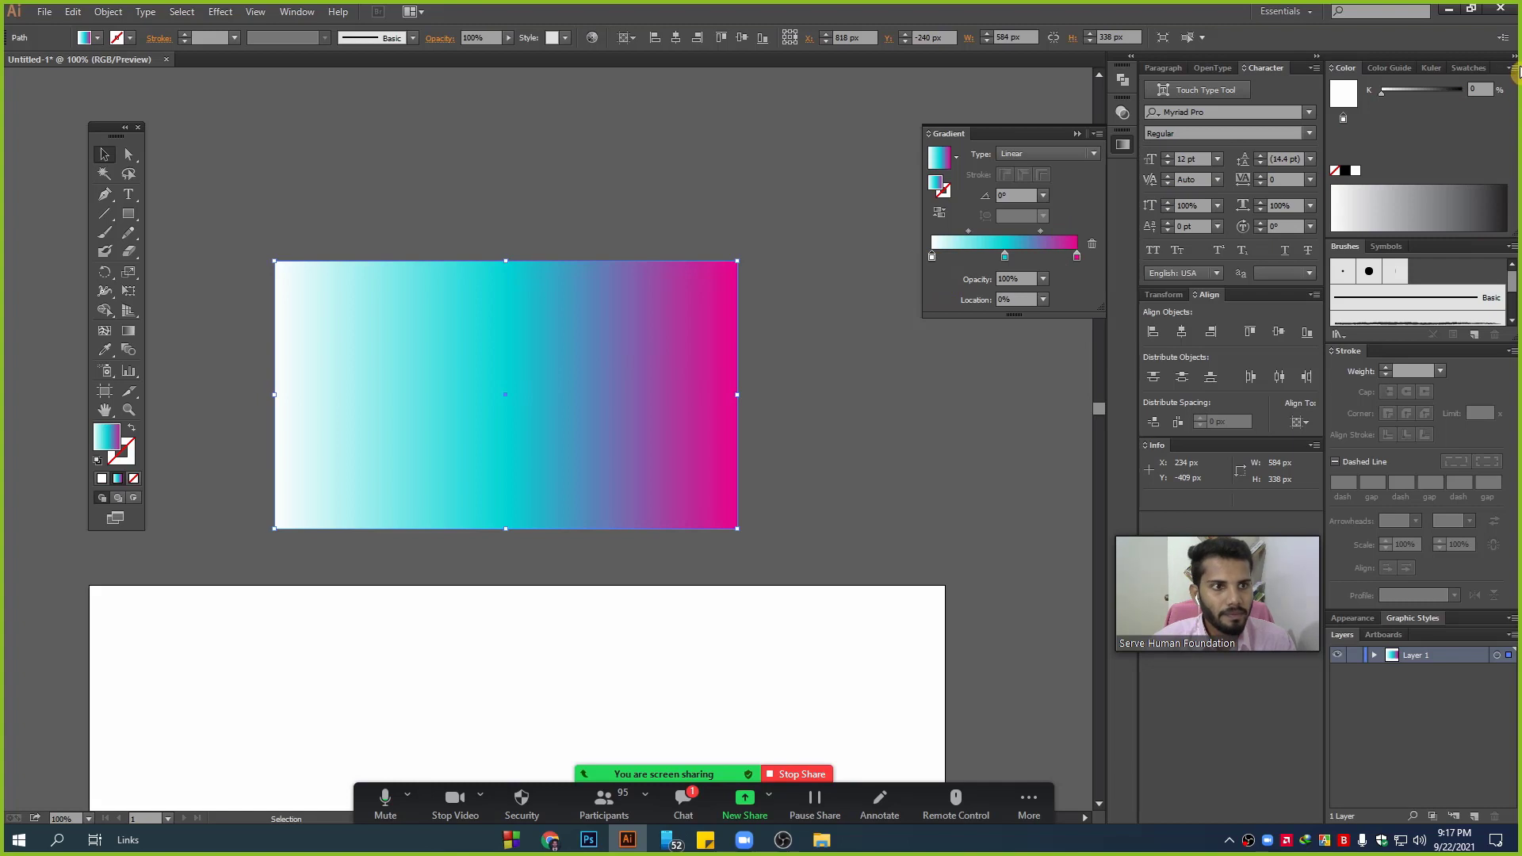
{"action": "left_click", "coordinate": [1511, 68]}
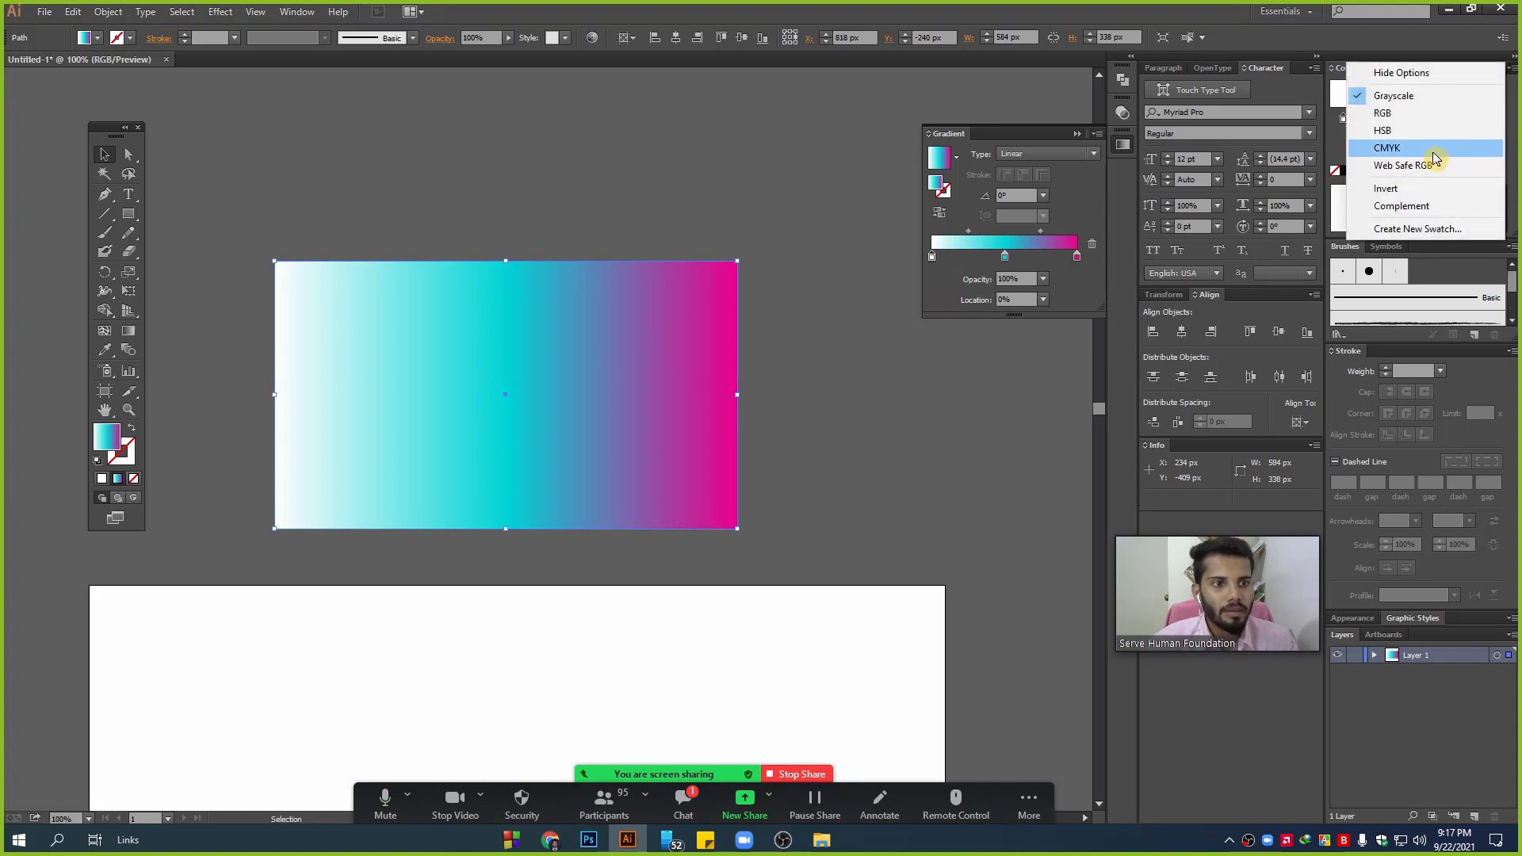
{"action": "left_click", "coordinate": [1387, 148]}
{"action": "mouse_move", "coordinate": [1427, 111]}
{"action": "left_mouse_down"}
{"action": "mouse_move", "coordinate": [1455, 114]}
{"action": "mouse_move", "coordinate": [1433, 96]}
{"action": "mouse_move", "coordinate": [1463, 95]}
{"action": "mouse_move", "coordinate": [1514, 118]}
{"action": "left_mouse_up"}
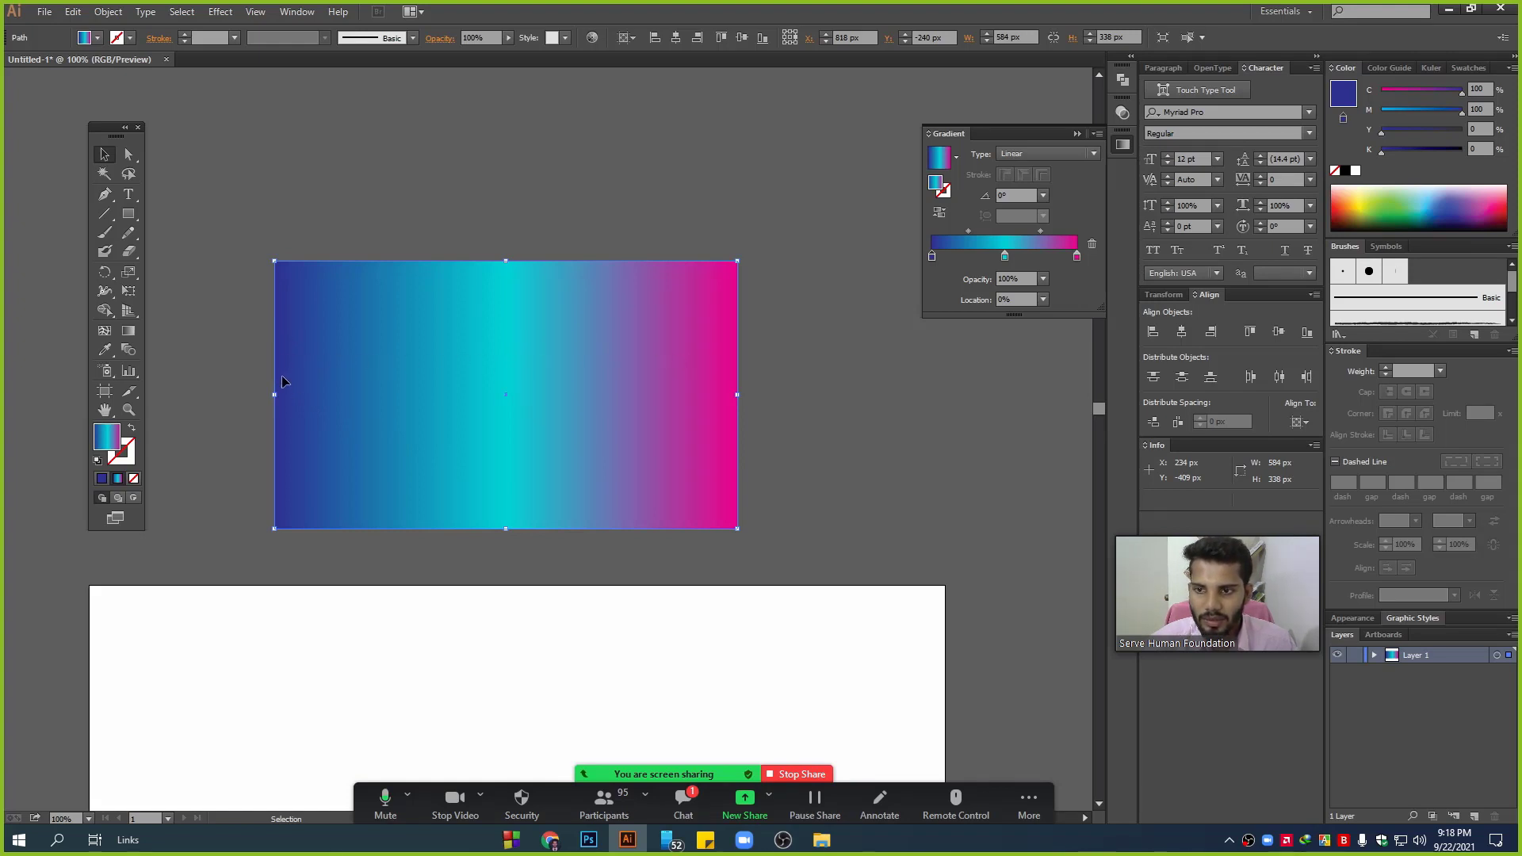
{"action": "left_click", "coordinate": [933, 255]}
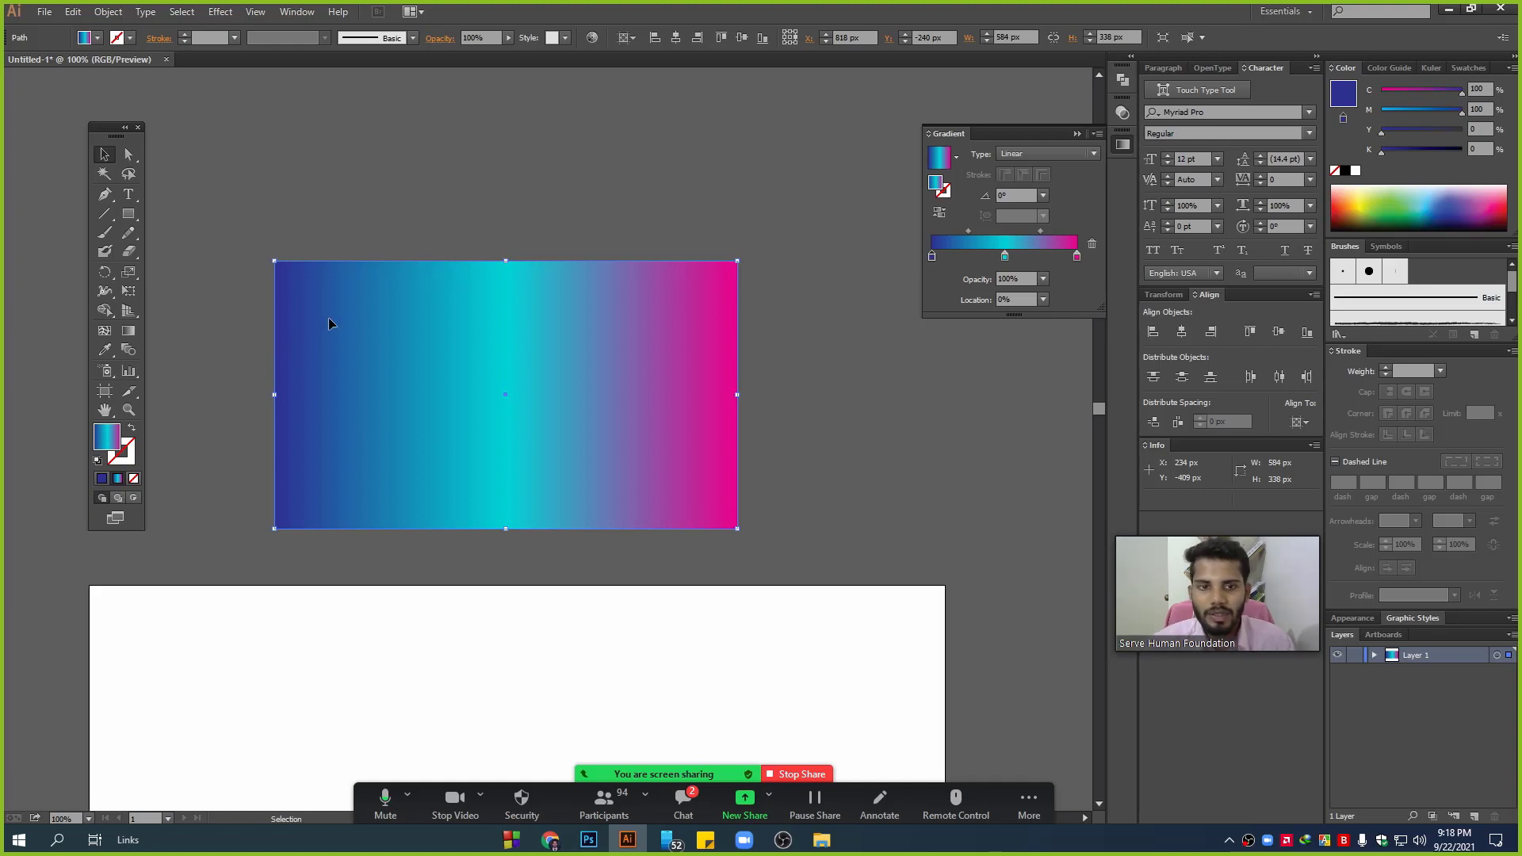
- Reverse the gradient so it runs magenta, cyan, then blue, and view the Type options
{"action": "left_click", "coordinate": [940, 219]}
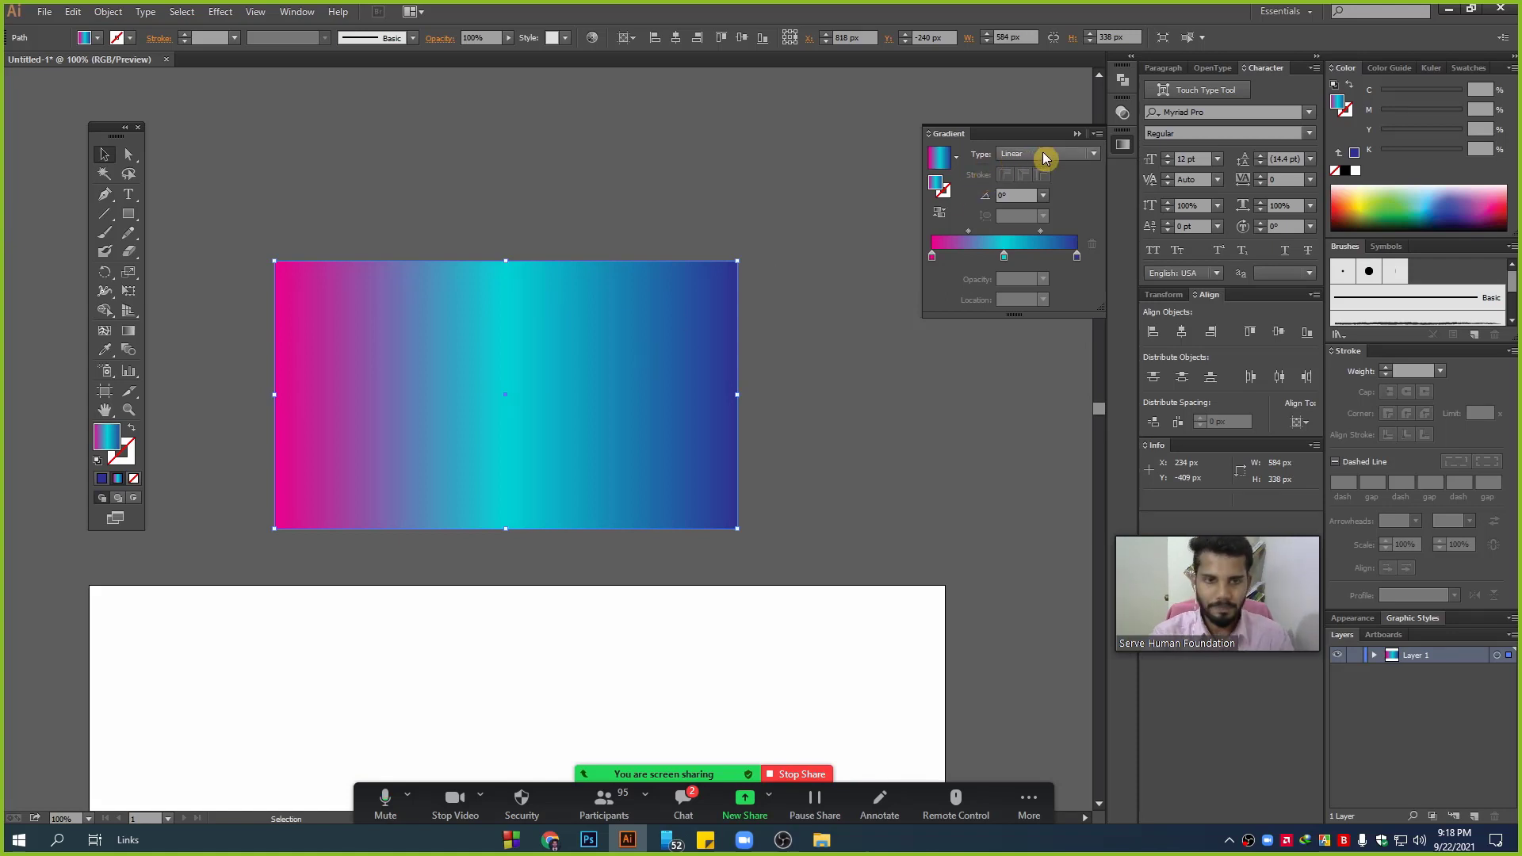
{"action": "left_click", "coordinate": [1044, 154]}
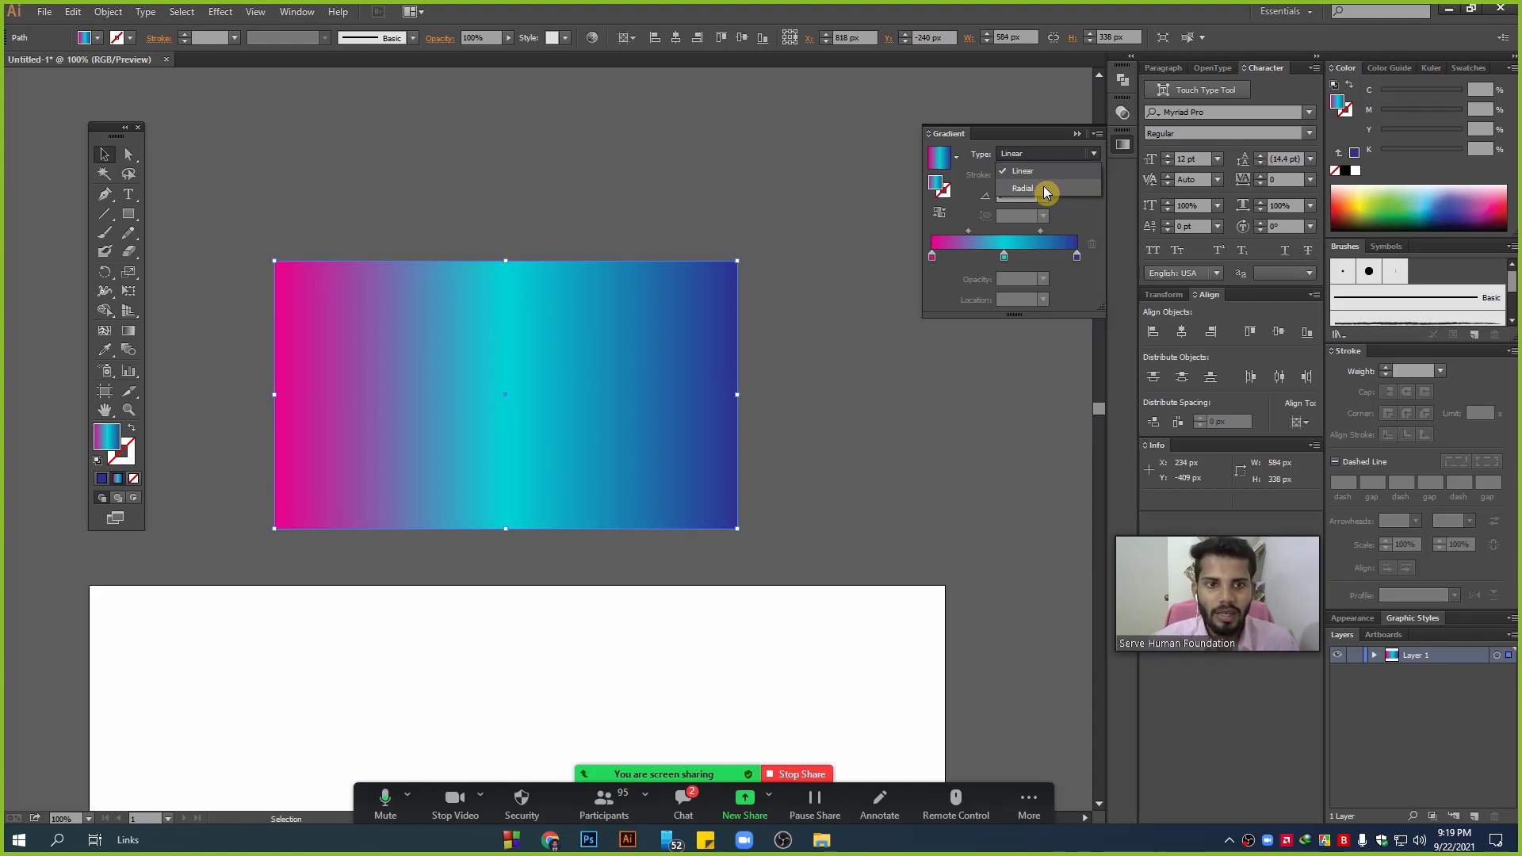
- Set the gradient Type to Radial and inspect its cyan and blue stops
{"action": "left_click", "coordinate": [1048, 189]}
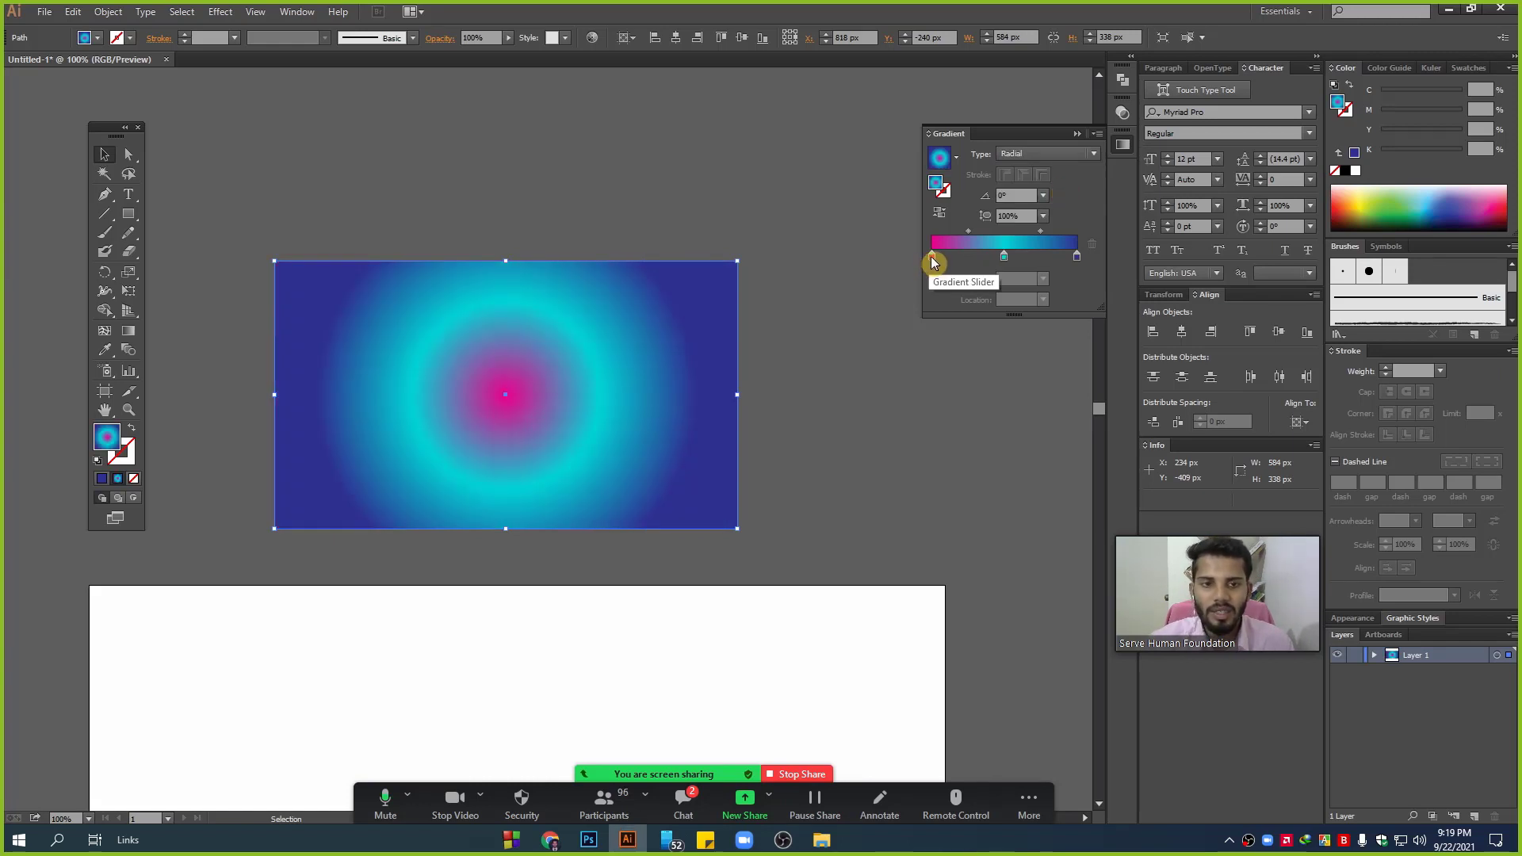
{"action": "left_click", "coordinate": [1004, 256]}
{"action": "left_click", "coordinate": [1079, 257]}
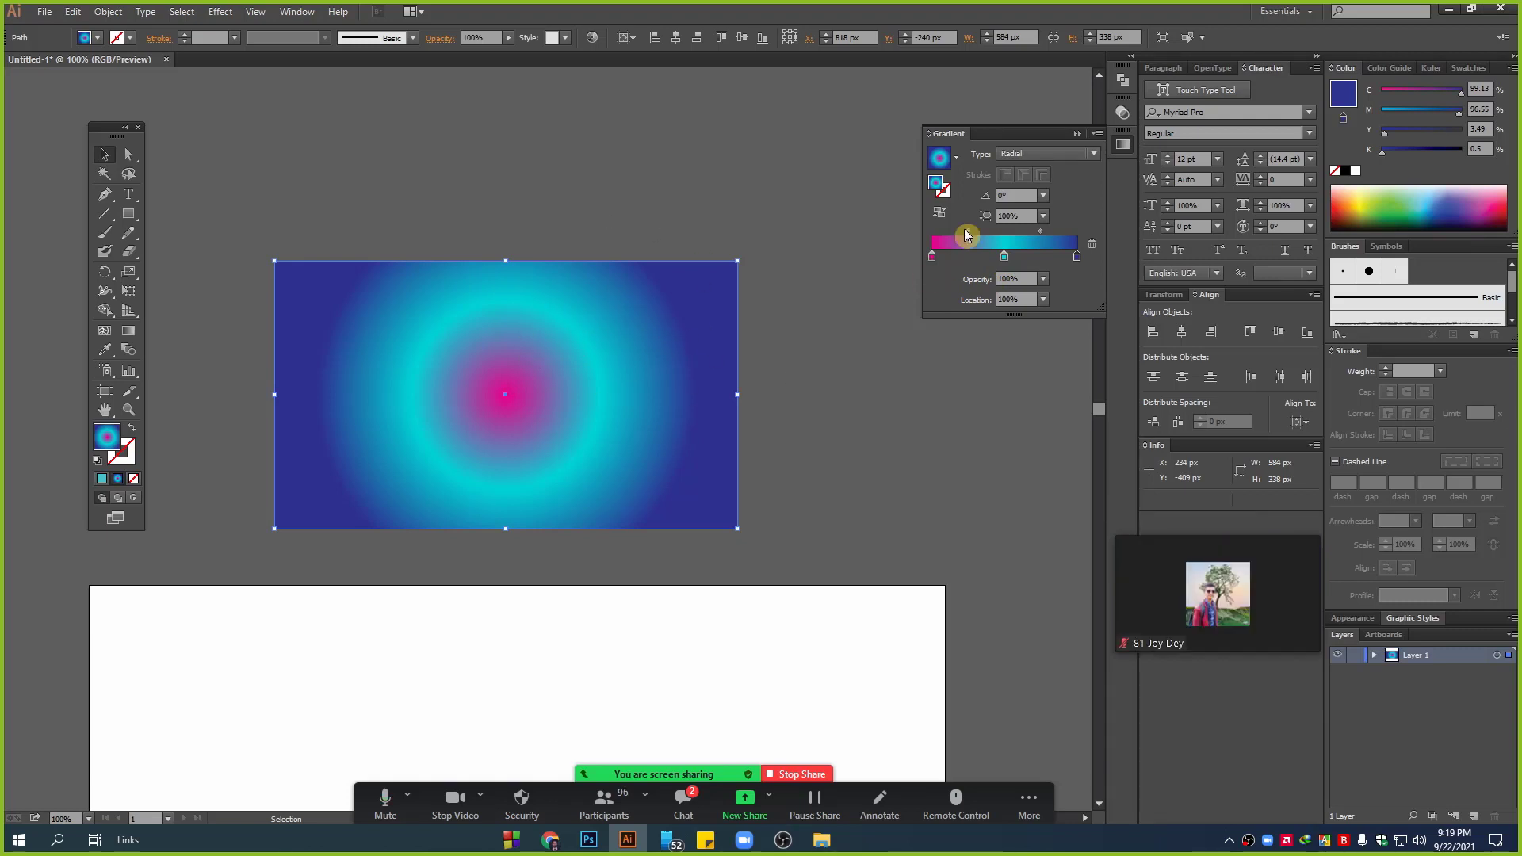
{"action": "left_click", "coordinate": [1043, 163]}
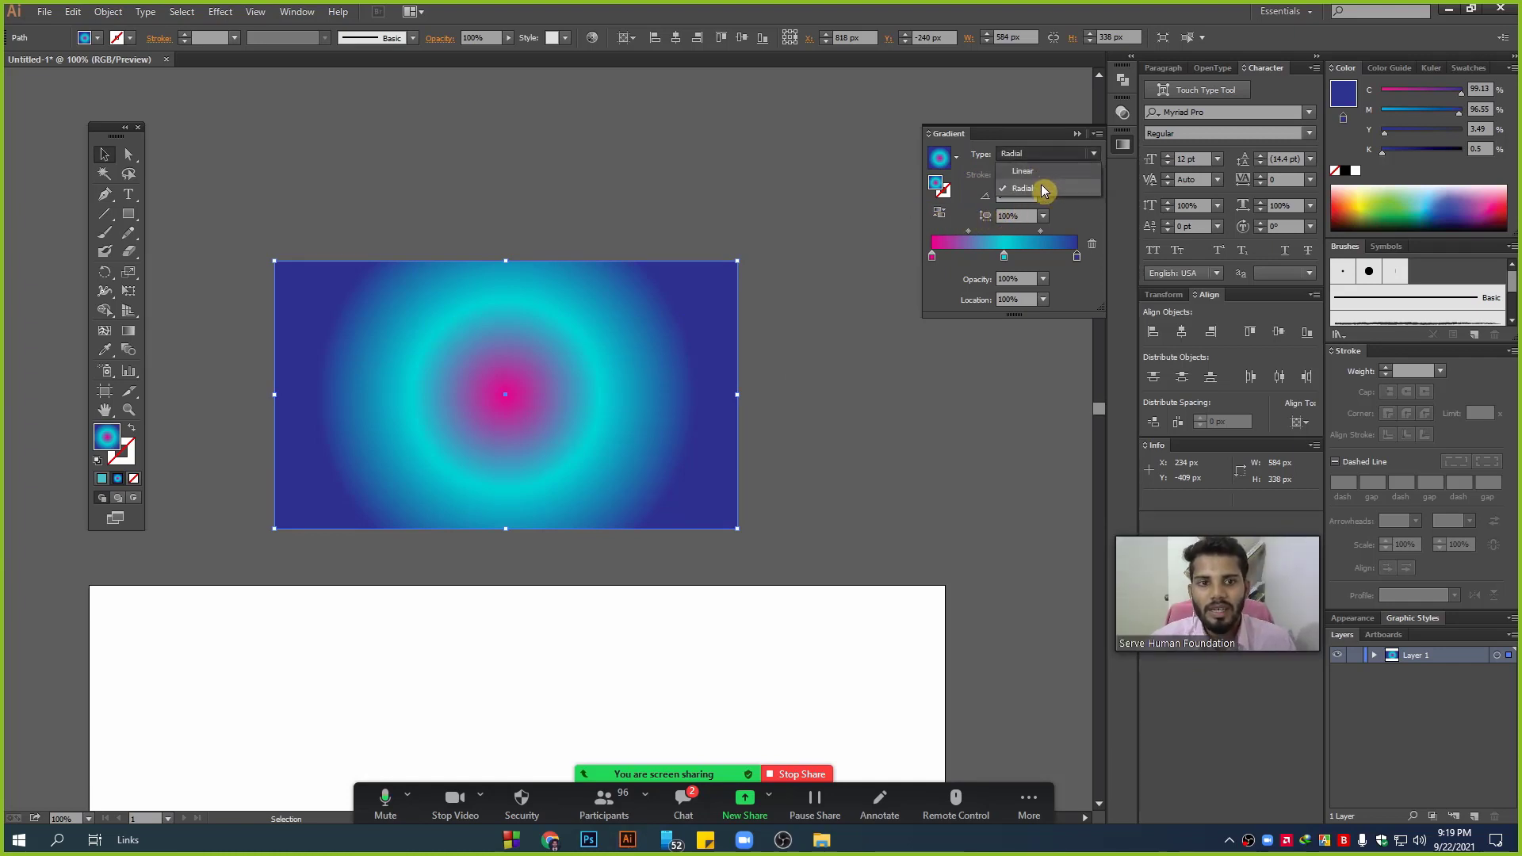
{"action": "left_click", "coordinate": [1033, 155]}
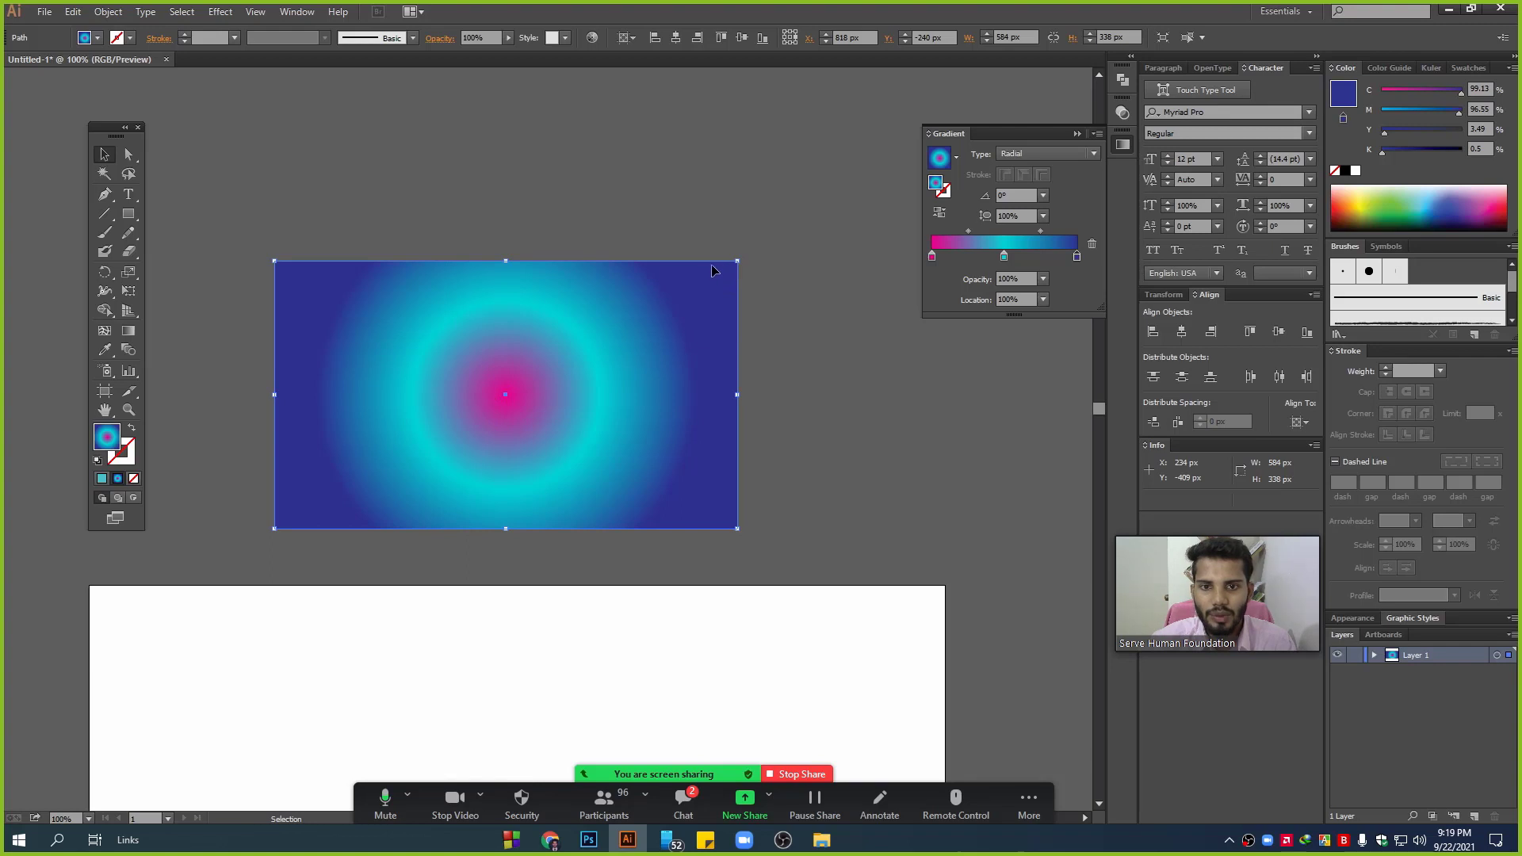
{"action": "left_click", "coordinate": [128, 332]}
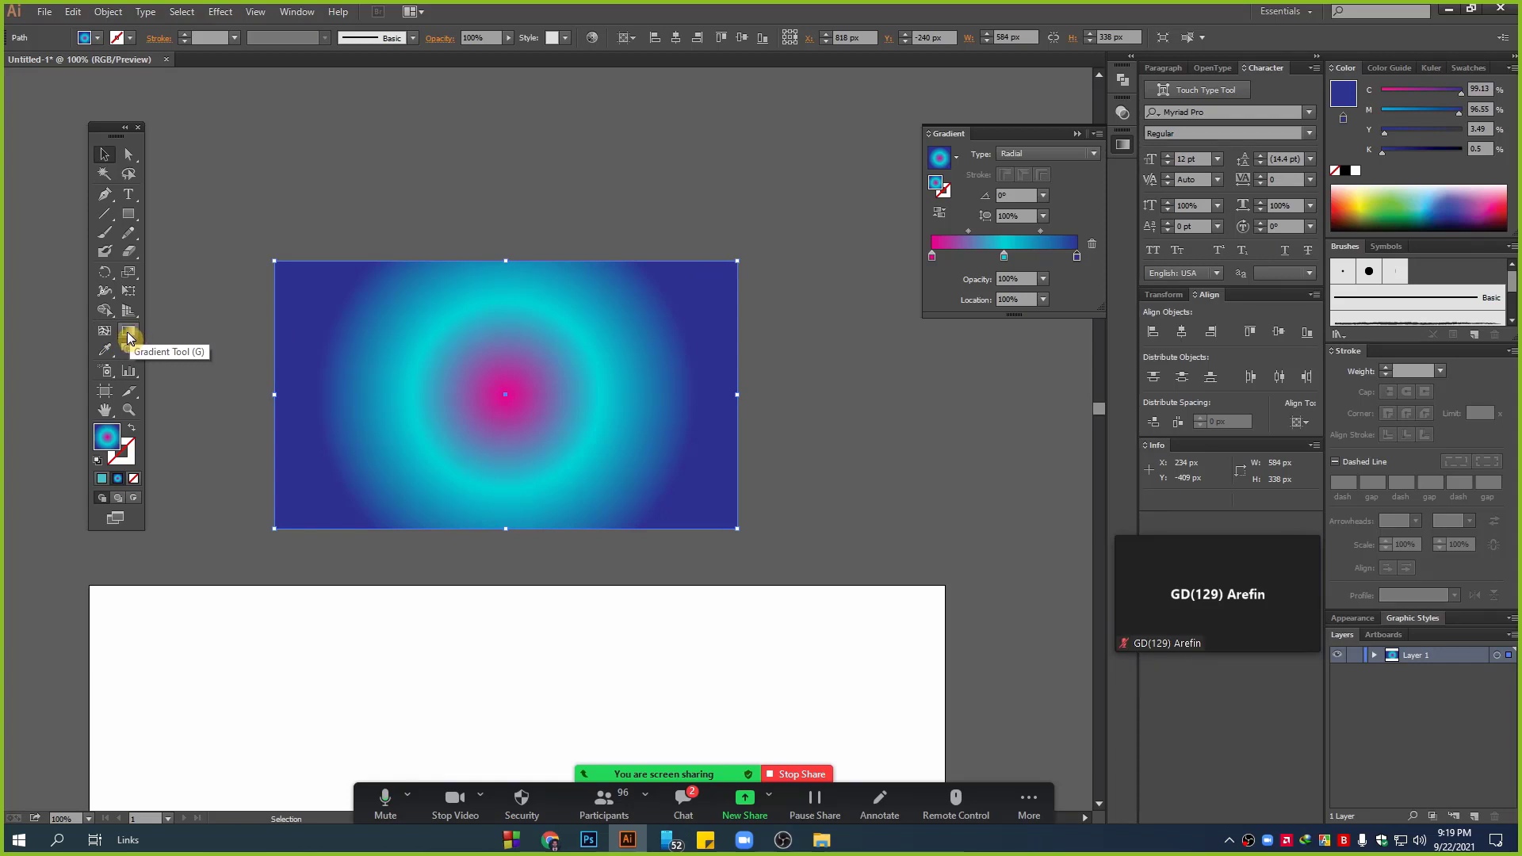
- Redraw the radial gradient outward from the rectangle's top-right corner, then return to the Selection tool
{"action": "left_click", "coordinate": [128, 334]}
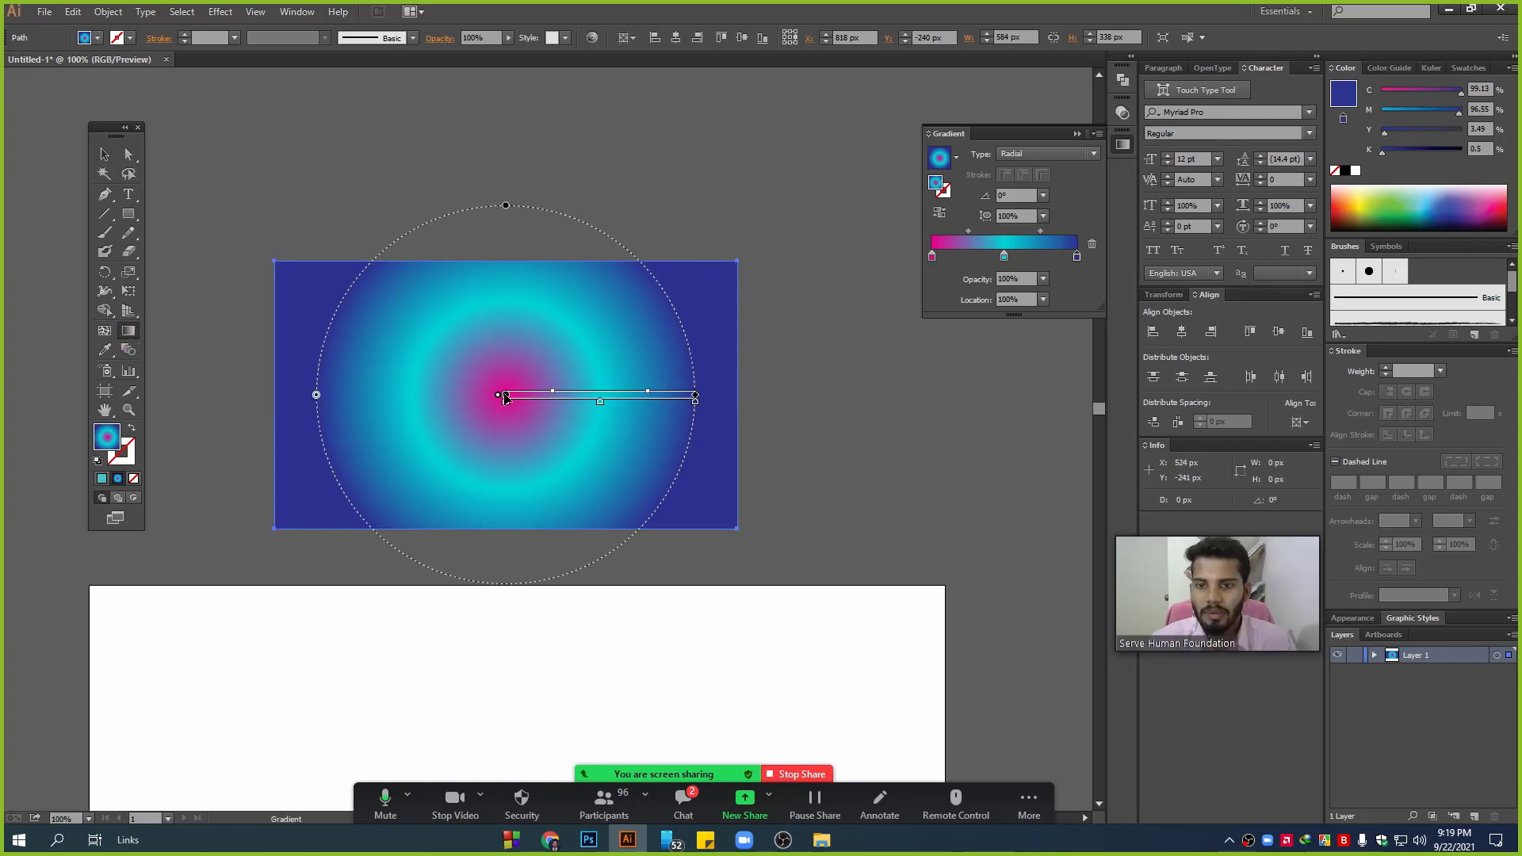
{"action": "mouse_move", "coordinate": [598, 393]}
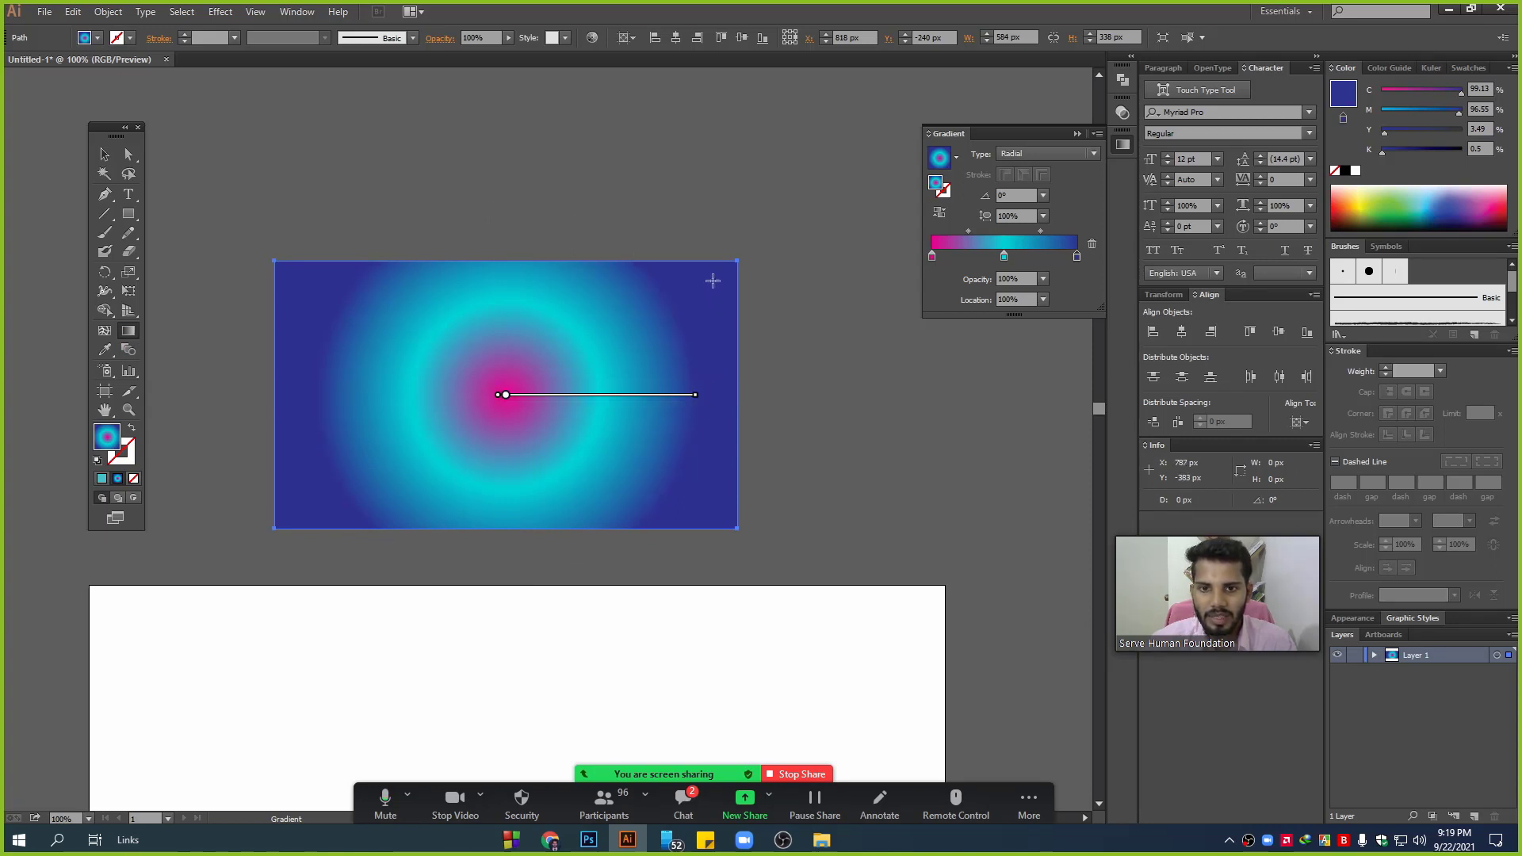
{"action": "left_click_drag", "start_coordinate": [712, 280], "coordinate": [998, 441]}
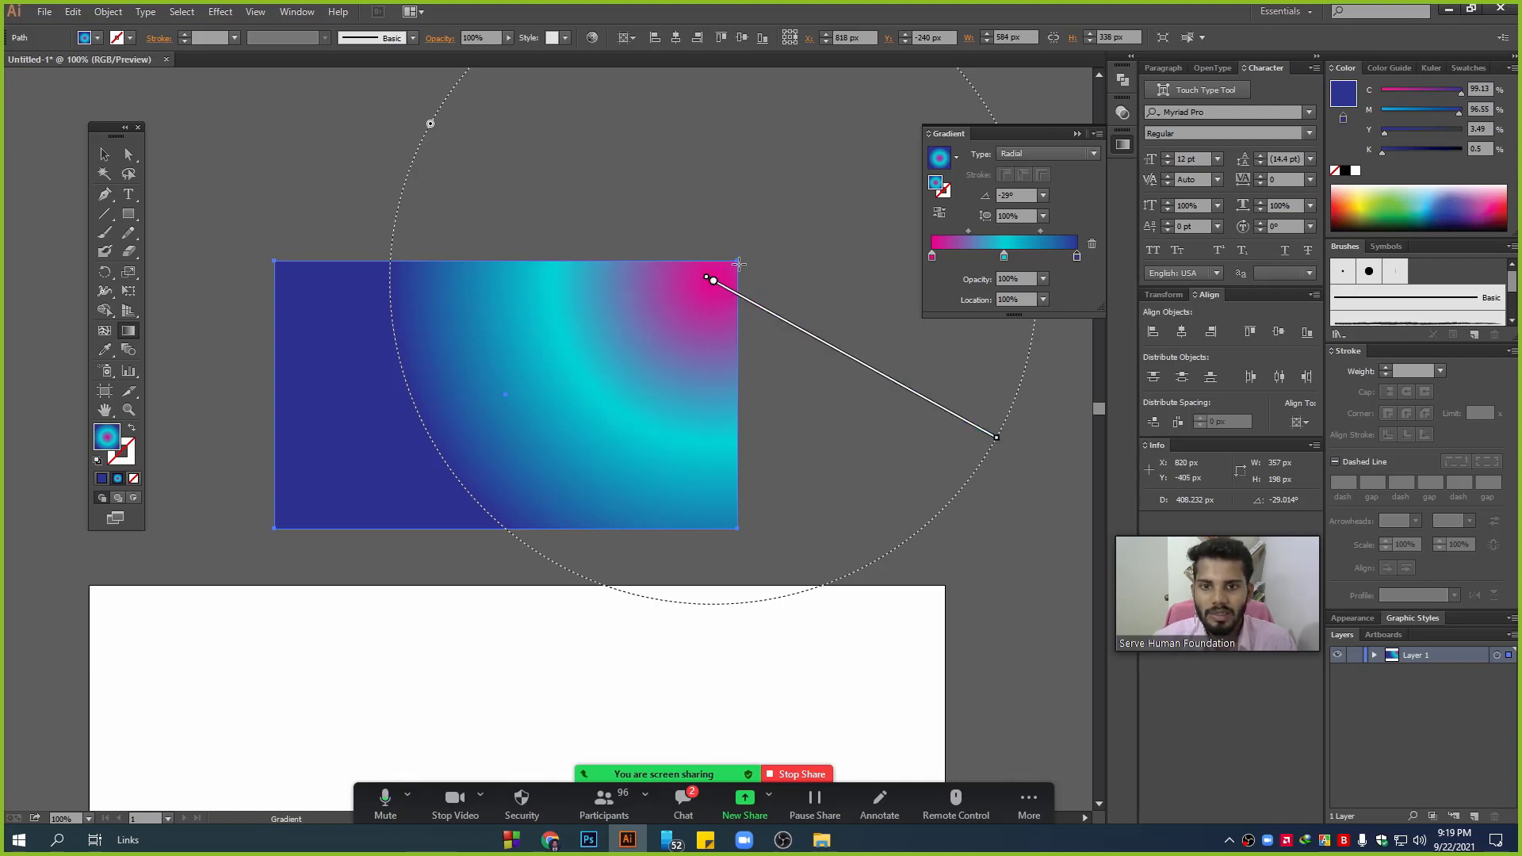
{"action": "left_click_drag", "start_coordinate": [738, 264], "coordinate": [1102, 524]}
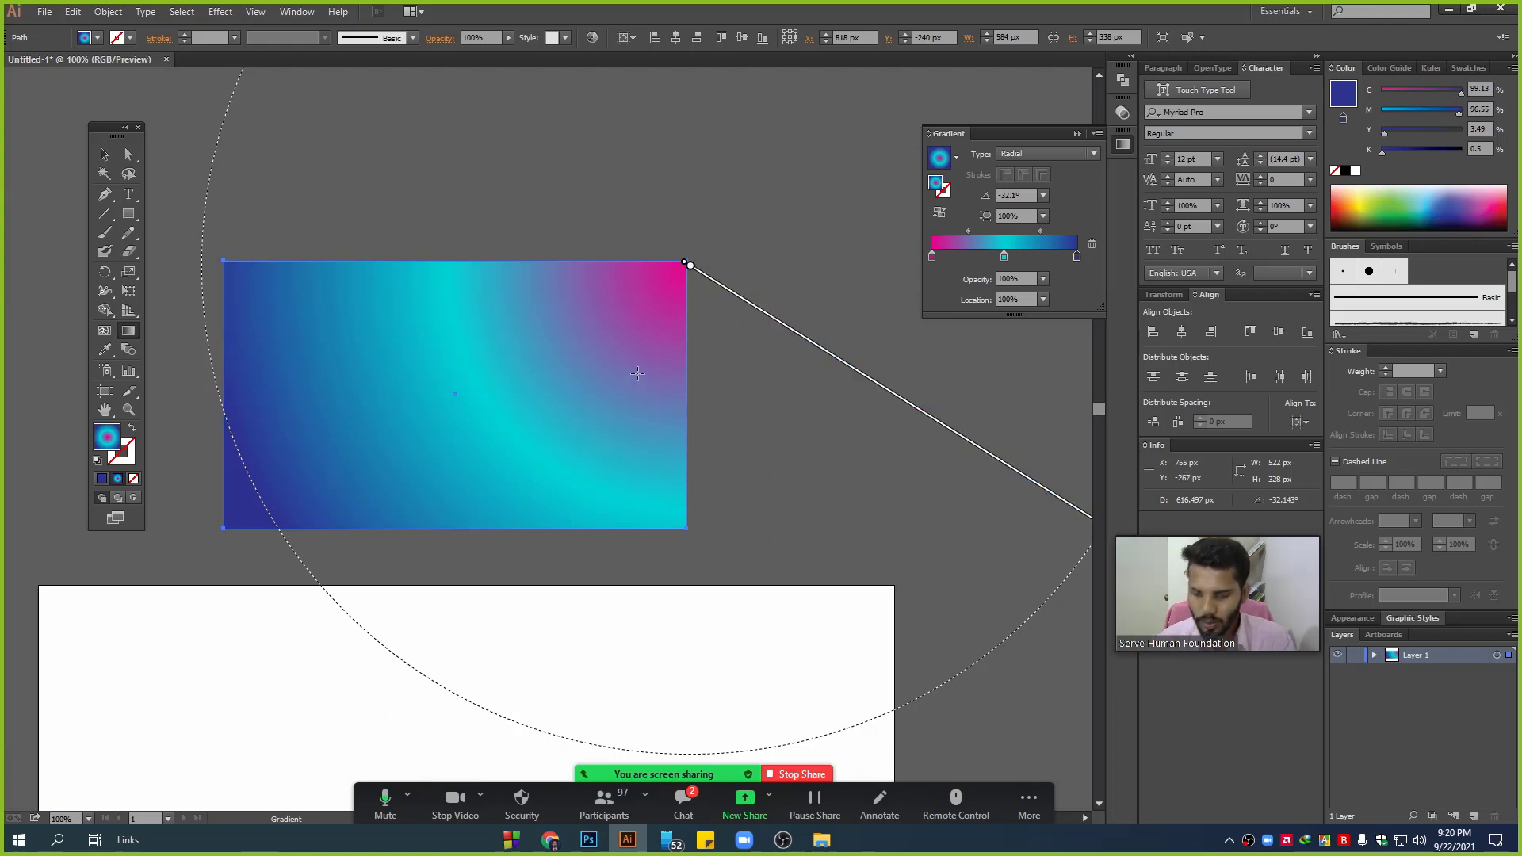
{"action": "scroll", "coordinate": [633, 374], "scroll_direction": "down", "scroll_amount": 2}
{"action": "left_click_drag", "start_coordinate": [641, 339], "coordinate": [1012, 569]}
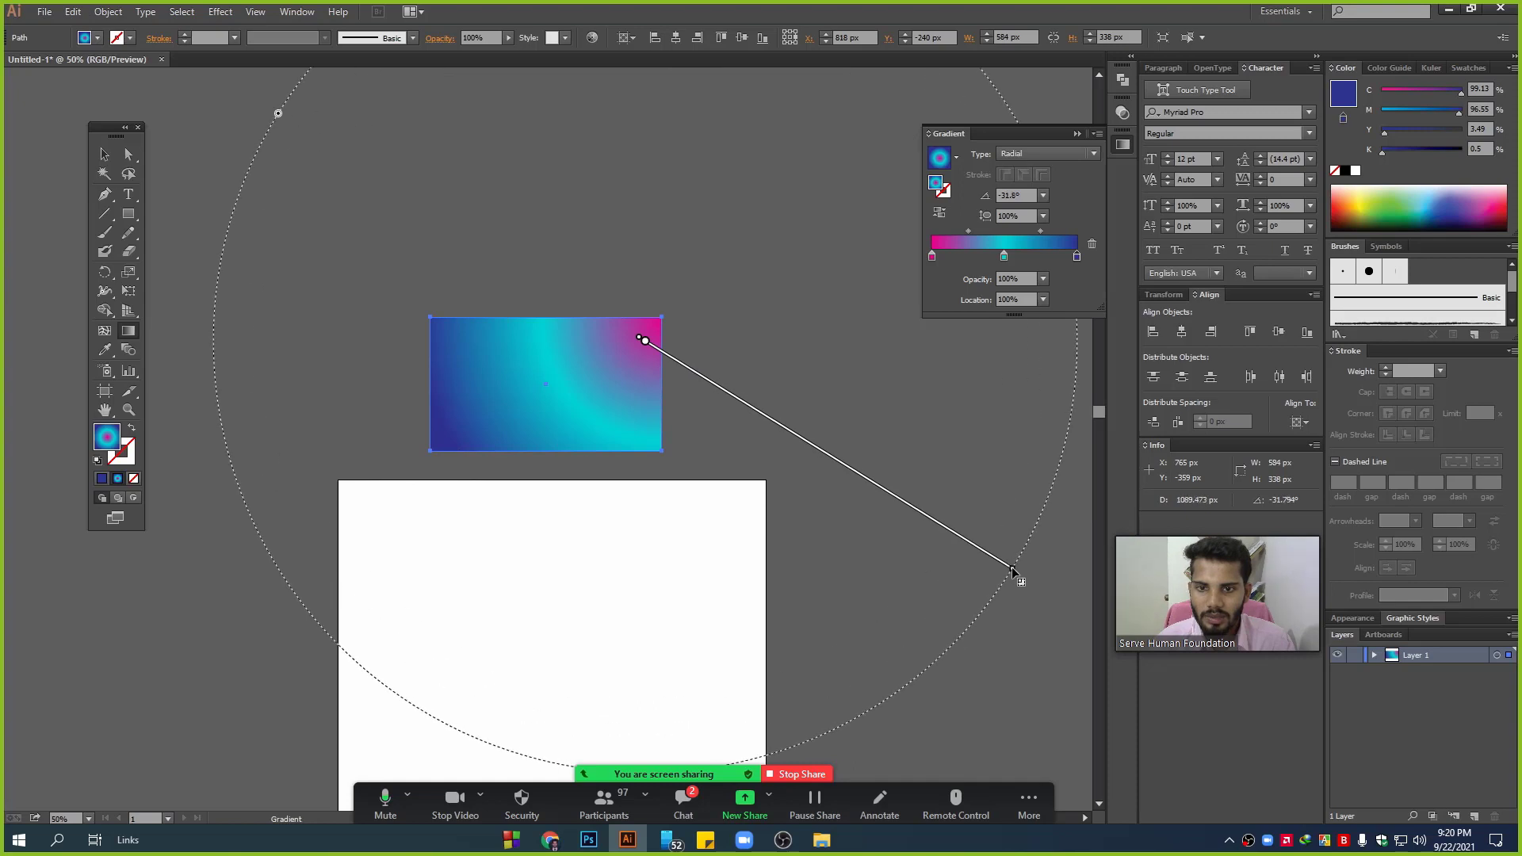
{"action": "scroll", "coordinate": [662, 382], "scroll_direction": "up", "scroll_amount": 1}
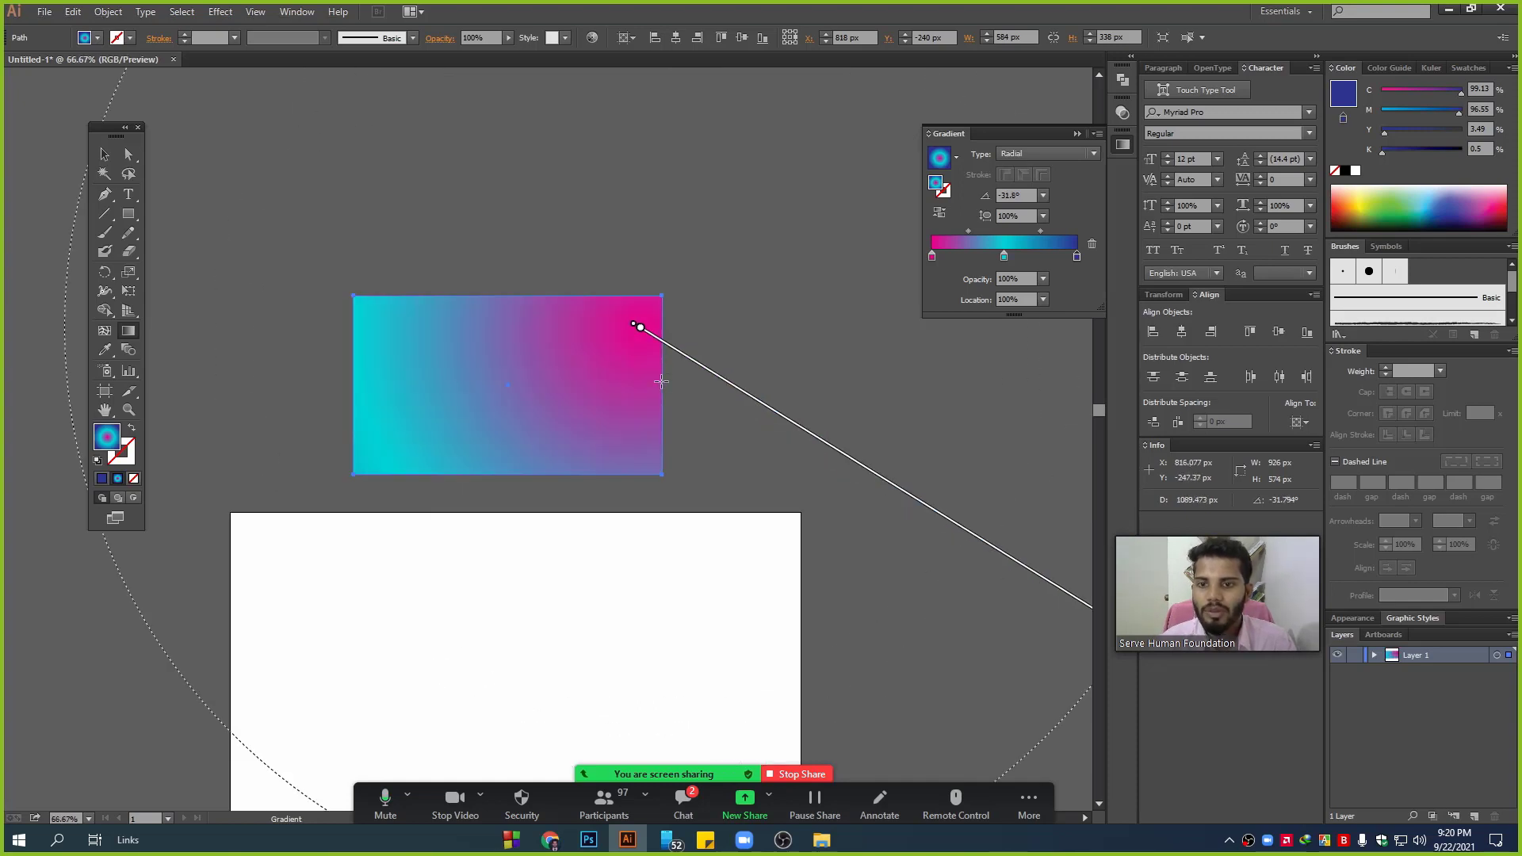
{"action": "scroll", "coordinate": [538, 396], "scroll_direction": "up", "scroll_amount": 1}
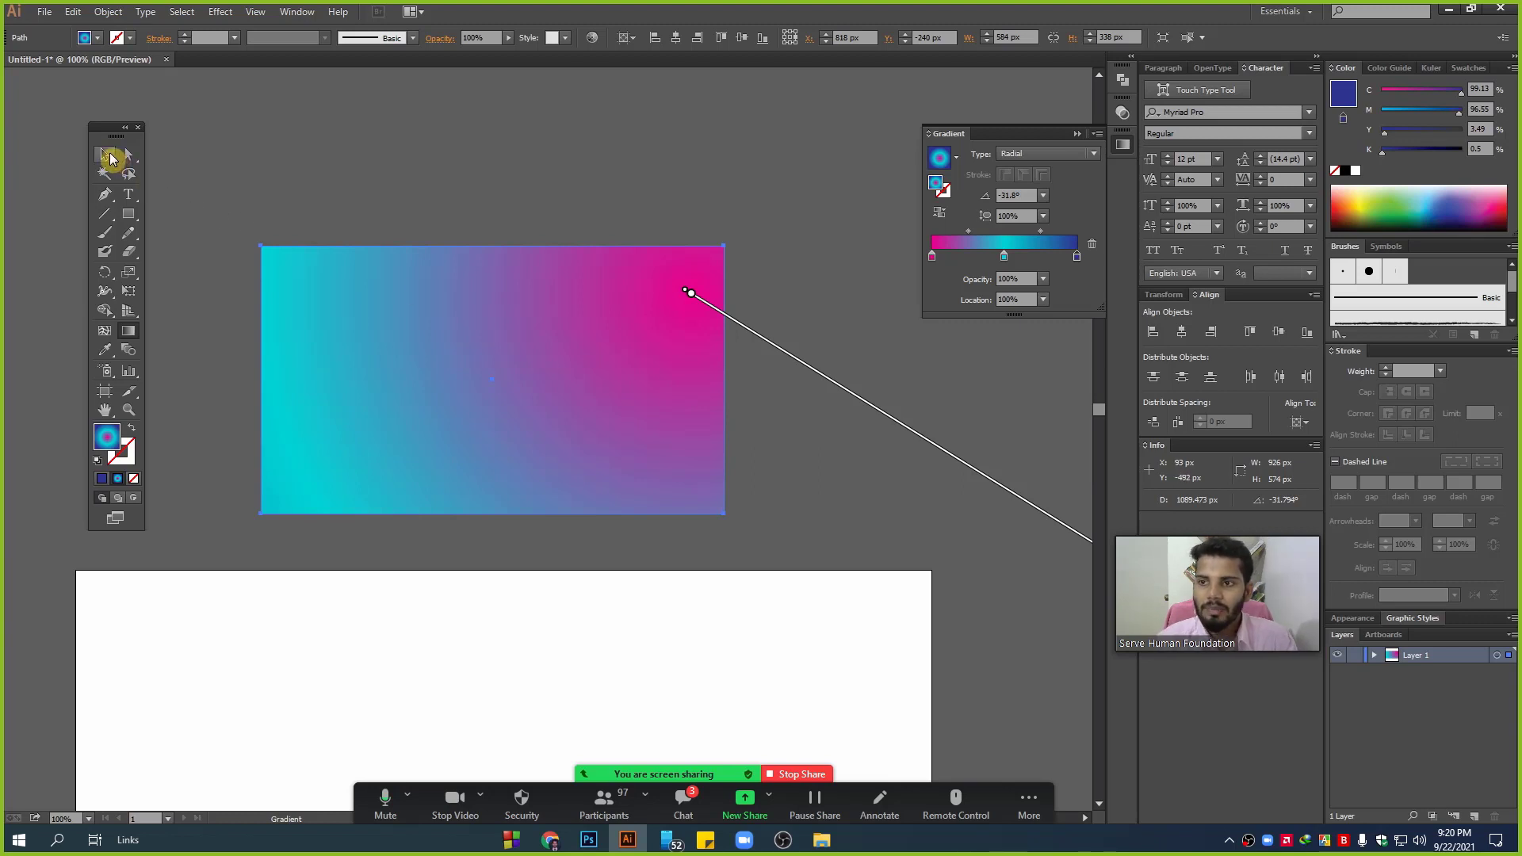
{"action": "left_click", "coordinate": [104, 155]}
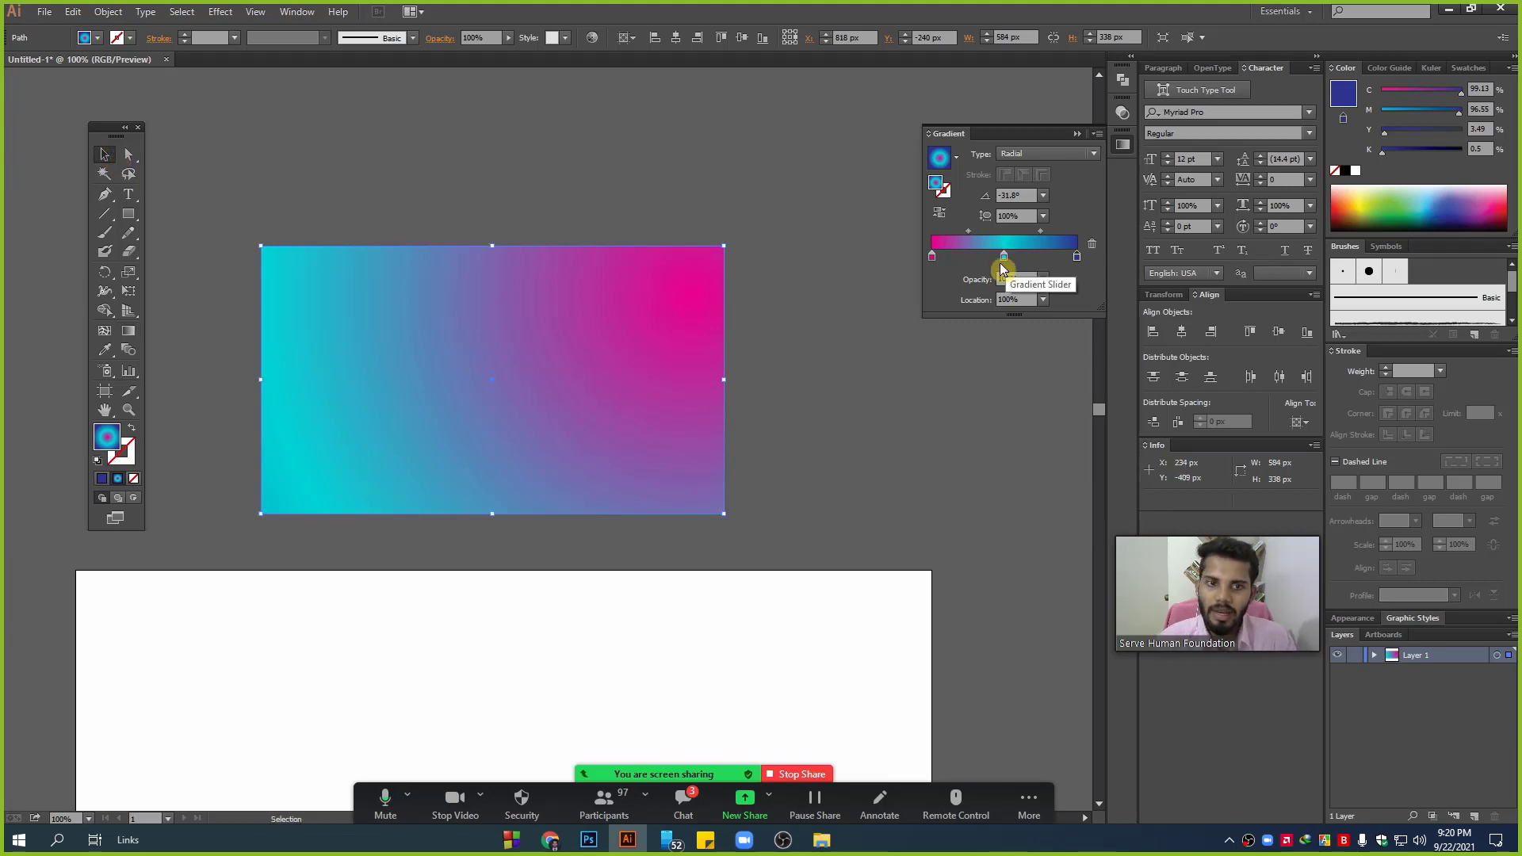
- Remove the cyan stop from the gradient and nudge the rectangle slightly up and right
{"action": "left_click_drag", "start_coordinate": [1004, 257], "coordinate": [1007, 298]}
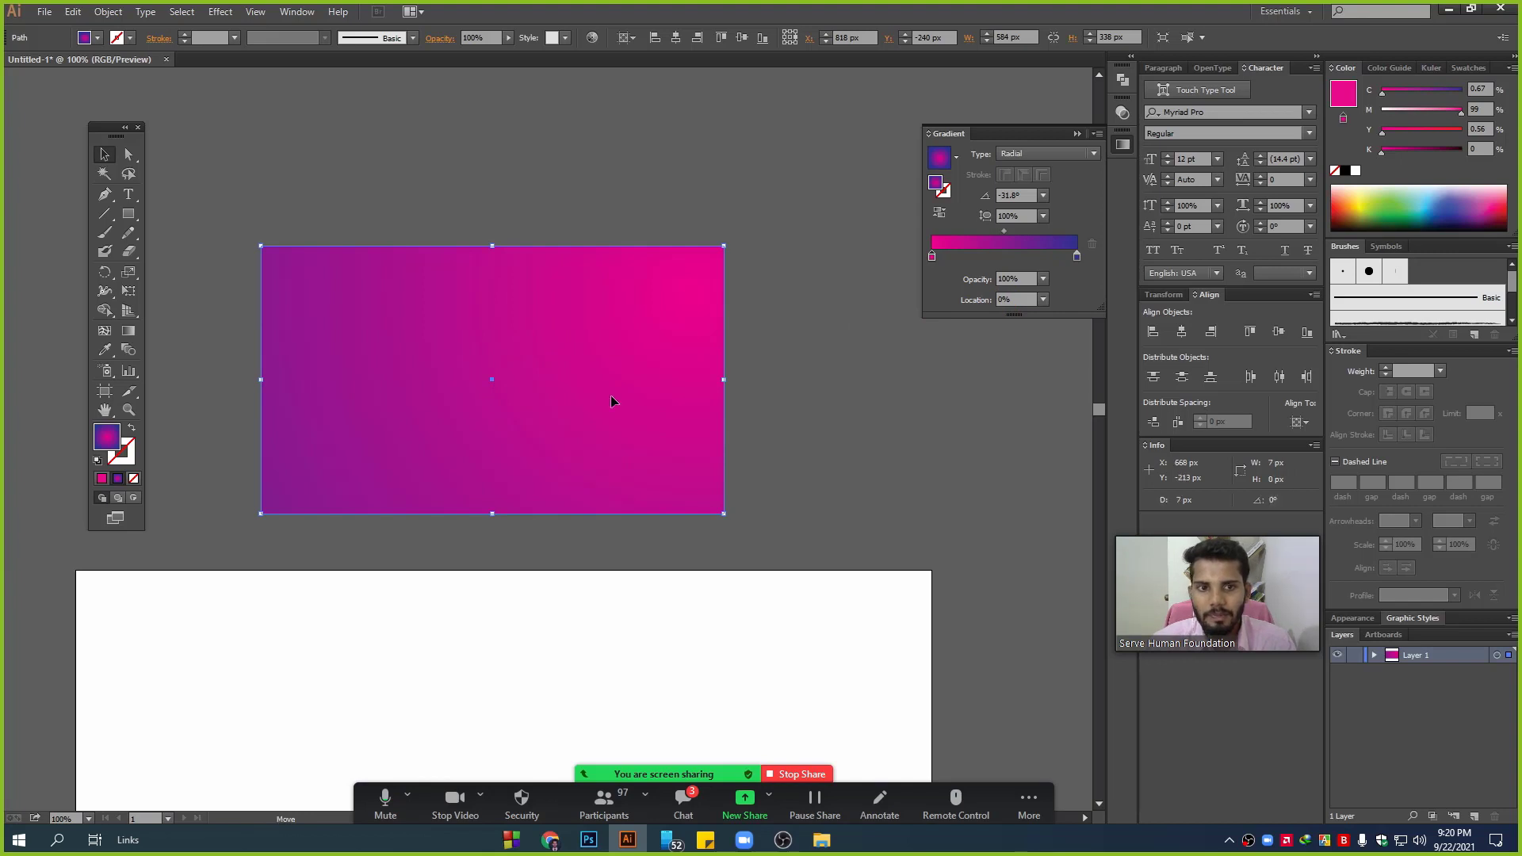
{"action": "left_click_drag", "start_coordinate": [584, 400], "coordinate": [616, 394]}
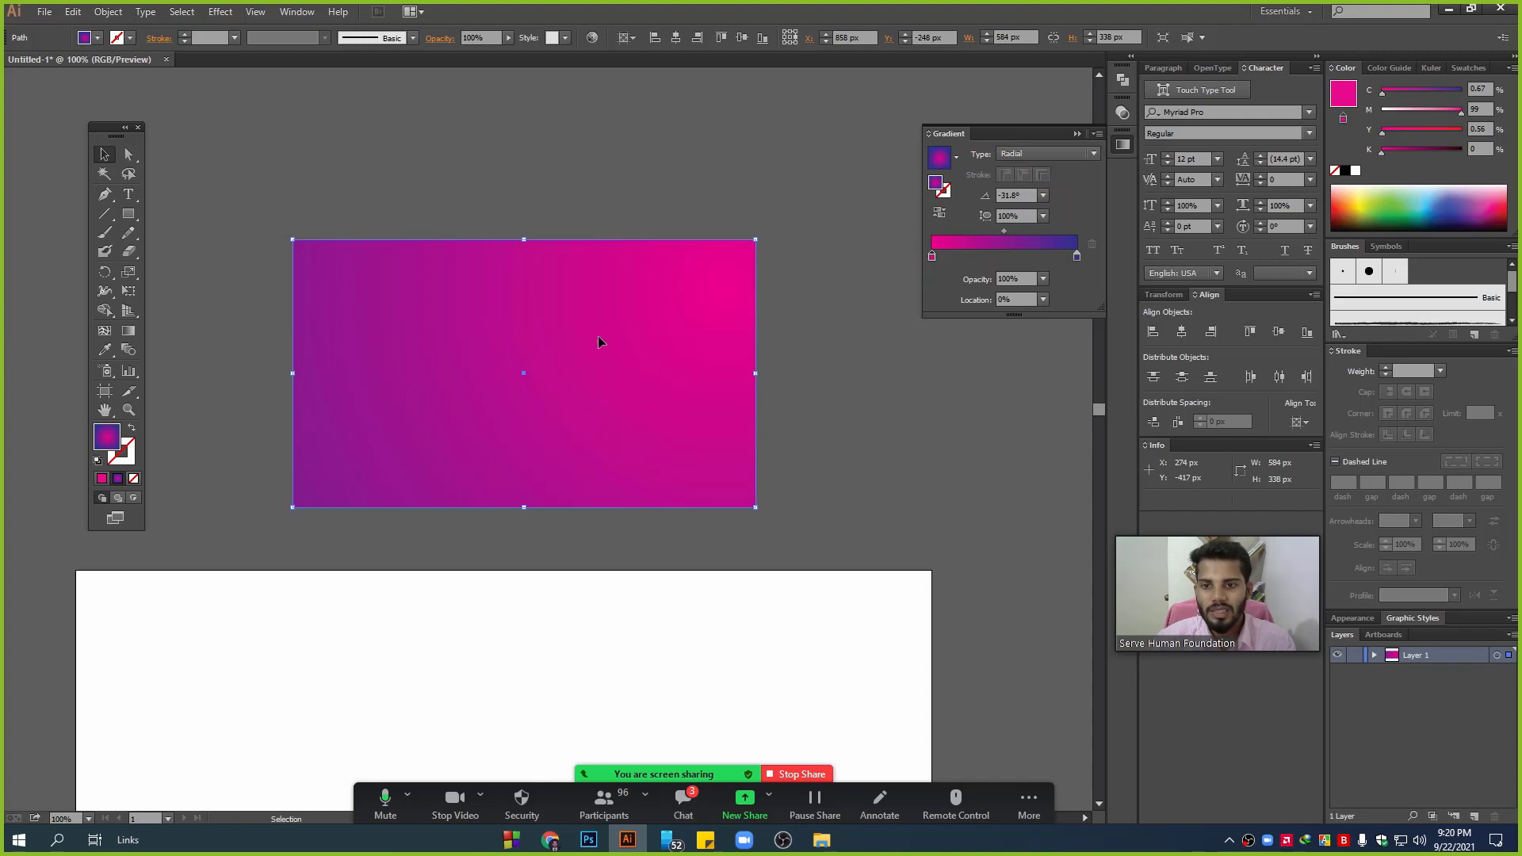
{"action": "left_click_drag", "start_coordinate": [598, 342], "coordinate": [607, 327]}
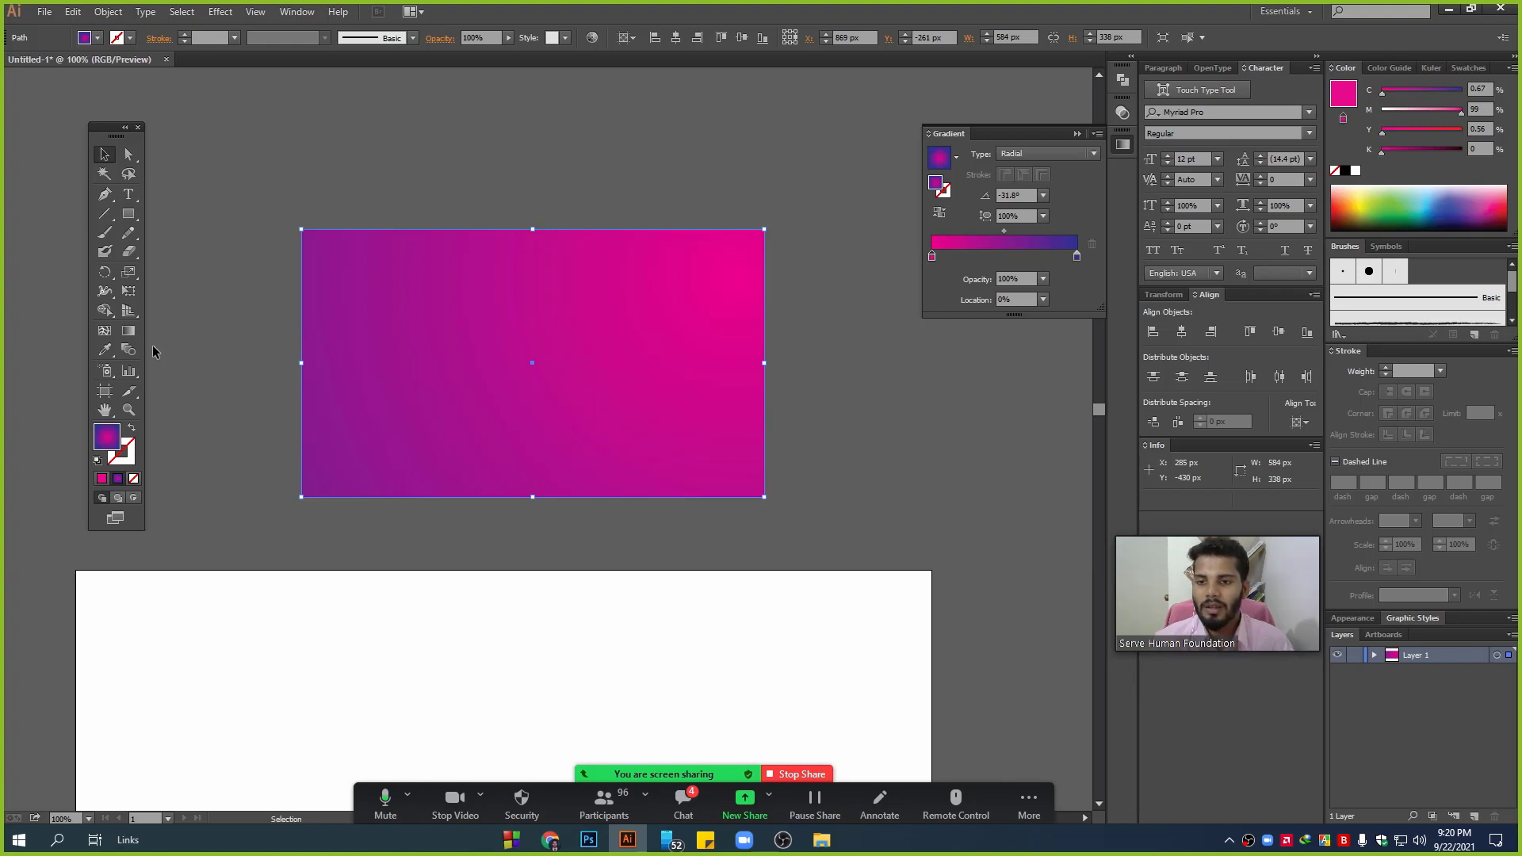
{"action": "scroll", "coordinate": [153, 345], "scroll_direction": "up", "scroll_amount": 3}
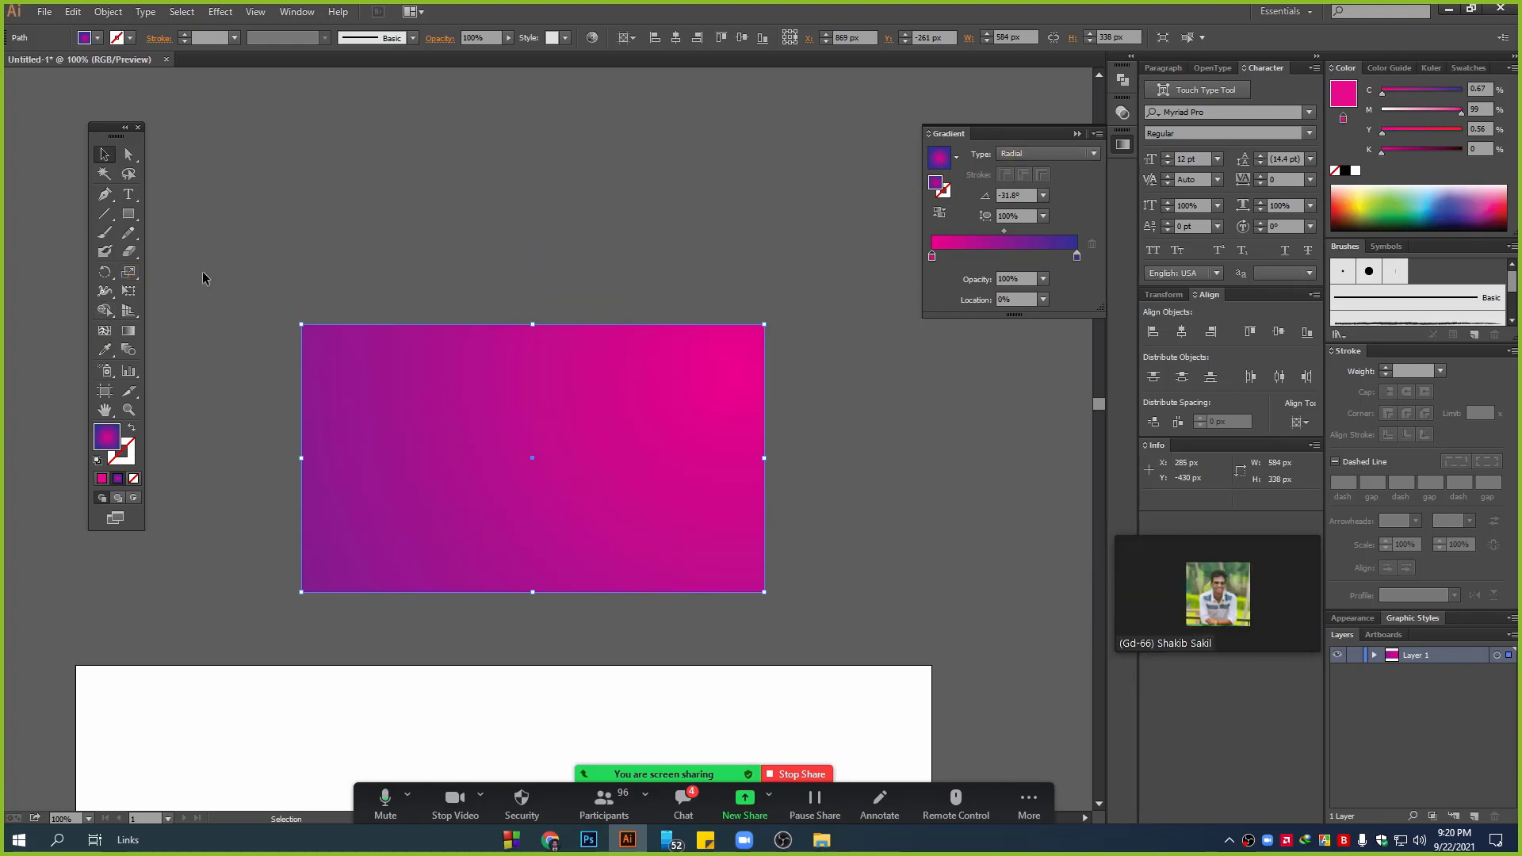
- Recentre the radial gradient, shift the rectangle up-left, and select the magenta stop for switching to Linear
{"action": "left_click", "coordinate": [128, 331]}
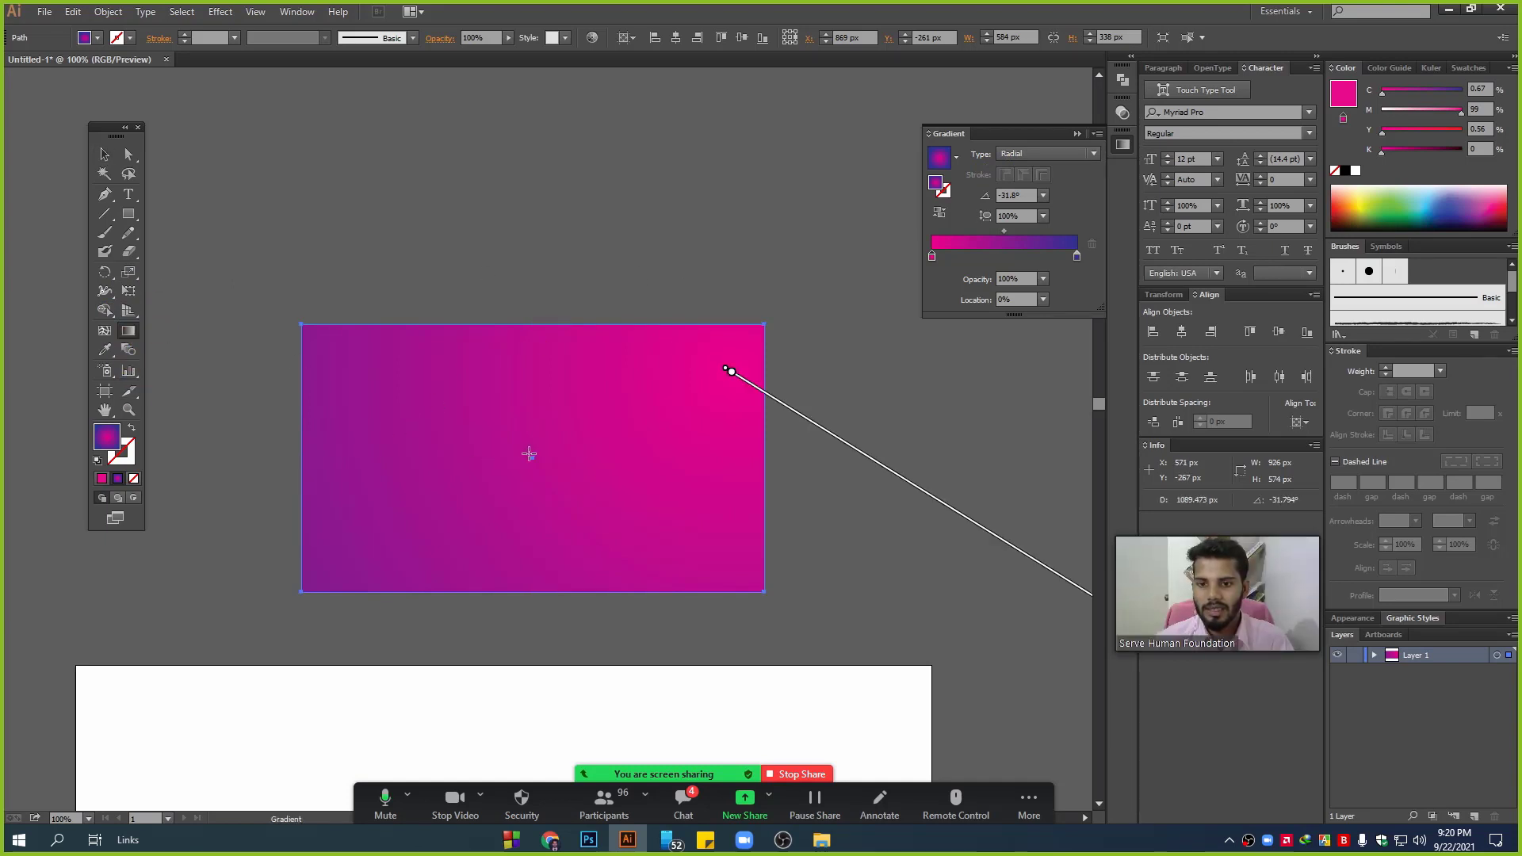
{"action": "left_click_drag", "start_coordinate": [529, 454], "coordinate": [692, 529]}
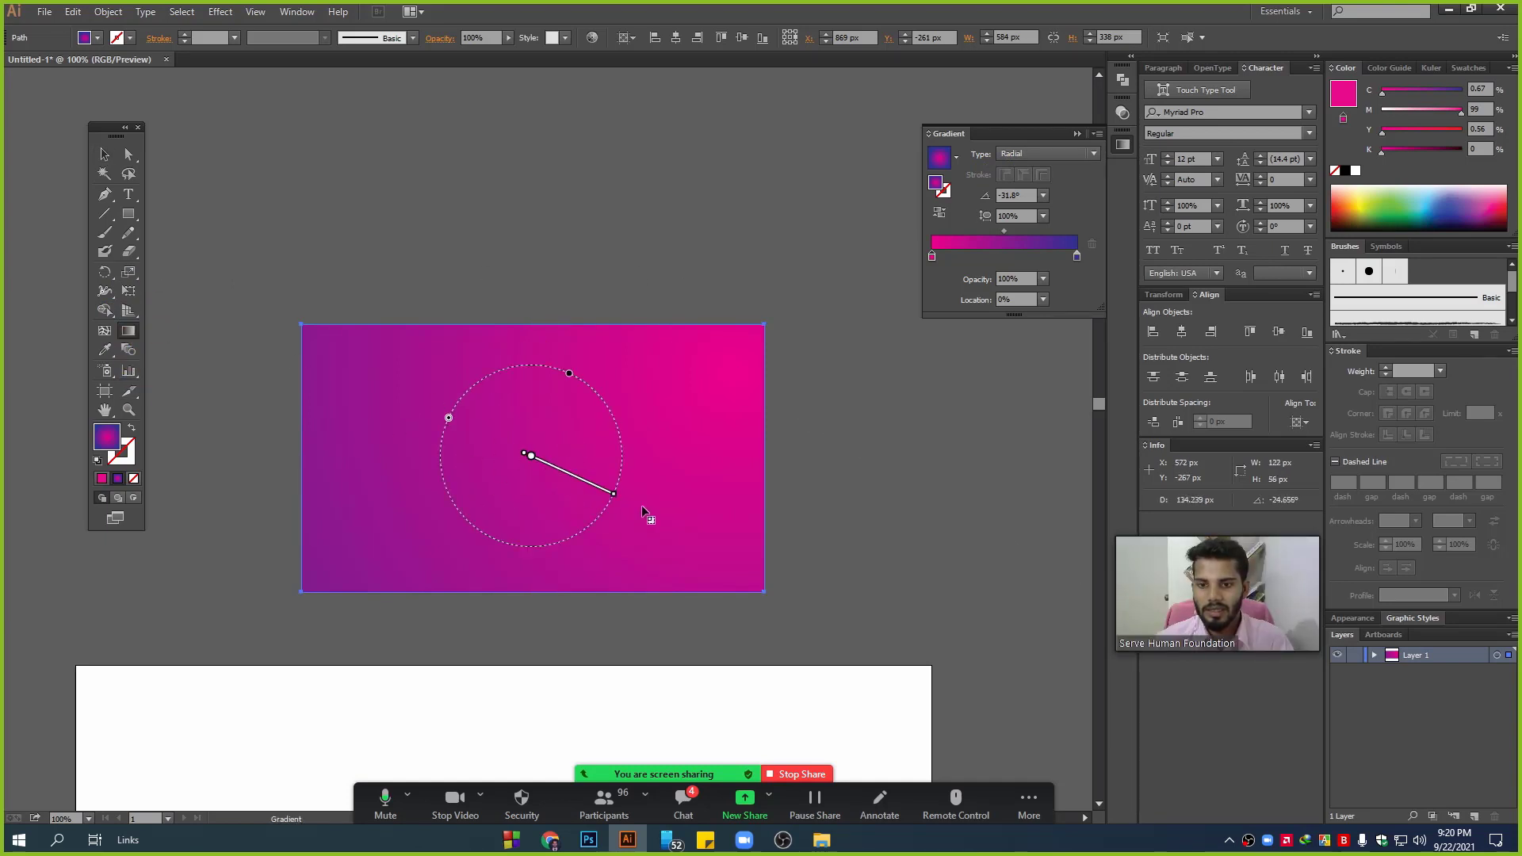
{"action": "left_click", "coordinate": [106, 159]}
{"action": "left_click_drag", "start_coordinate": [688, 434], "coordinate": [658, 394]}
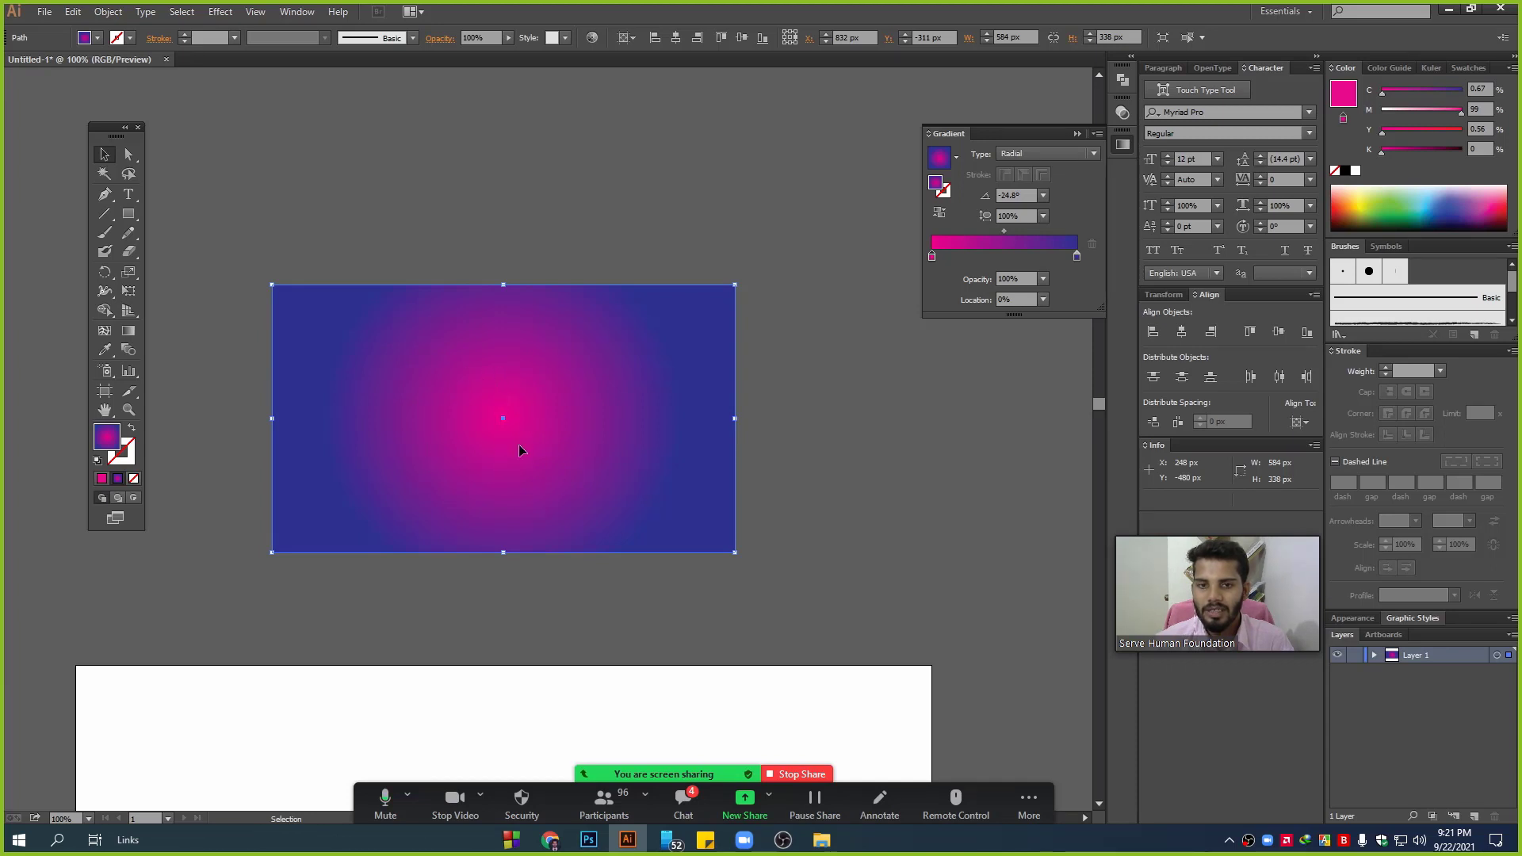
{"action": "left_click", "coordinate": [932, 257]}
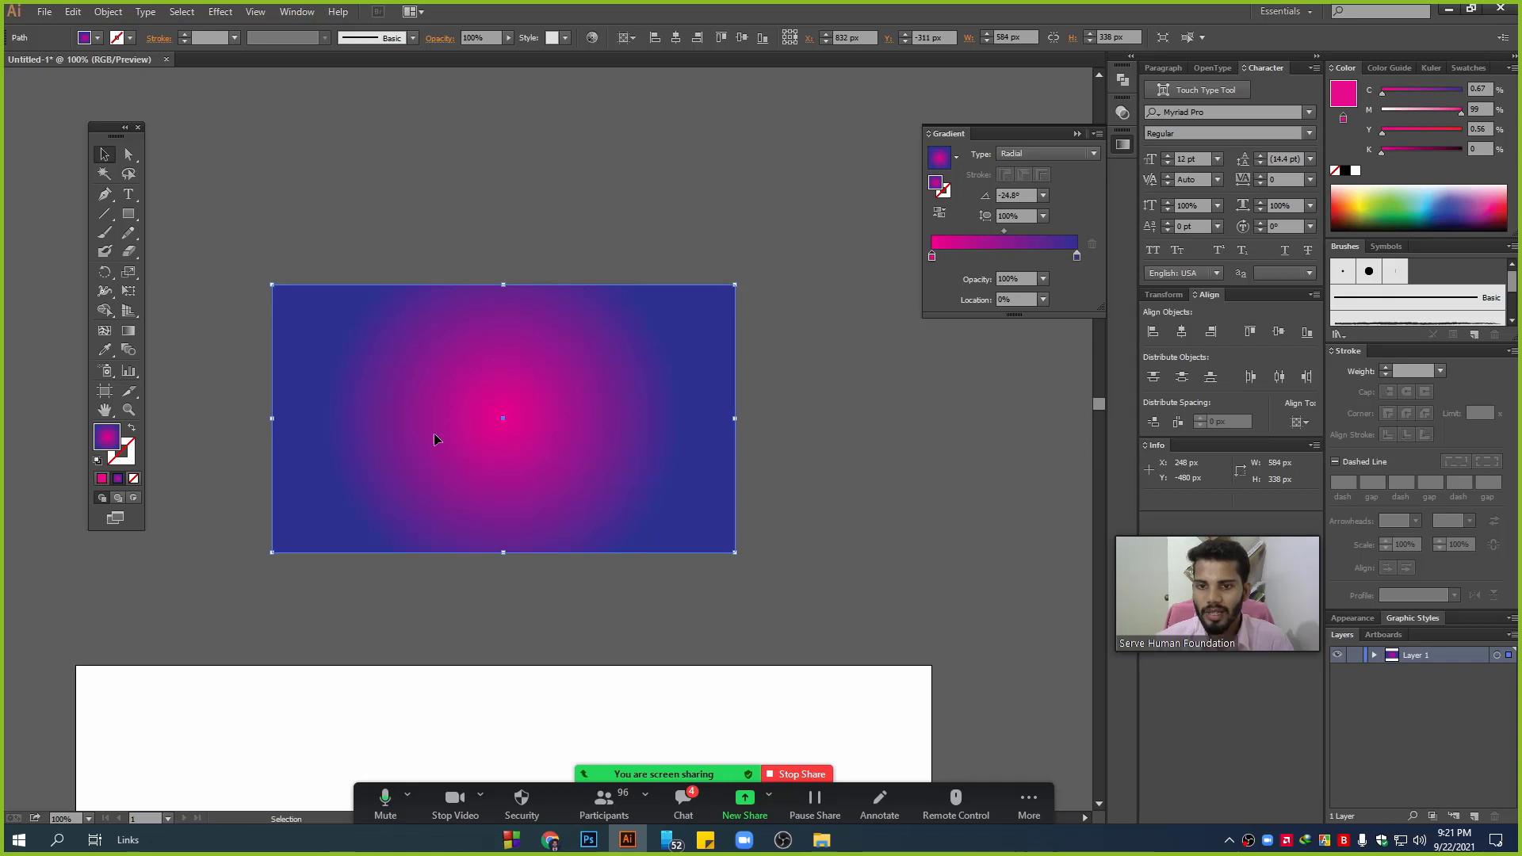
{"action": "left_click", "coordinate": [1019, 154]}
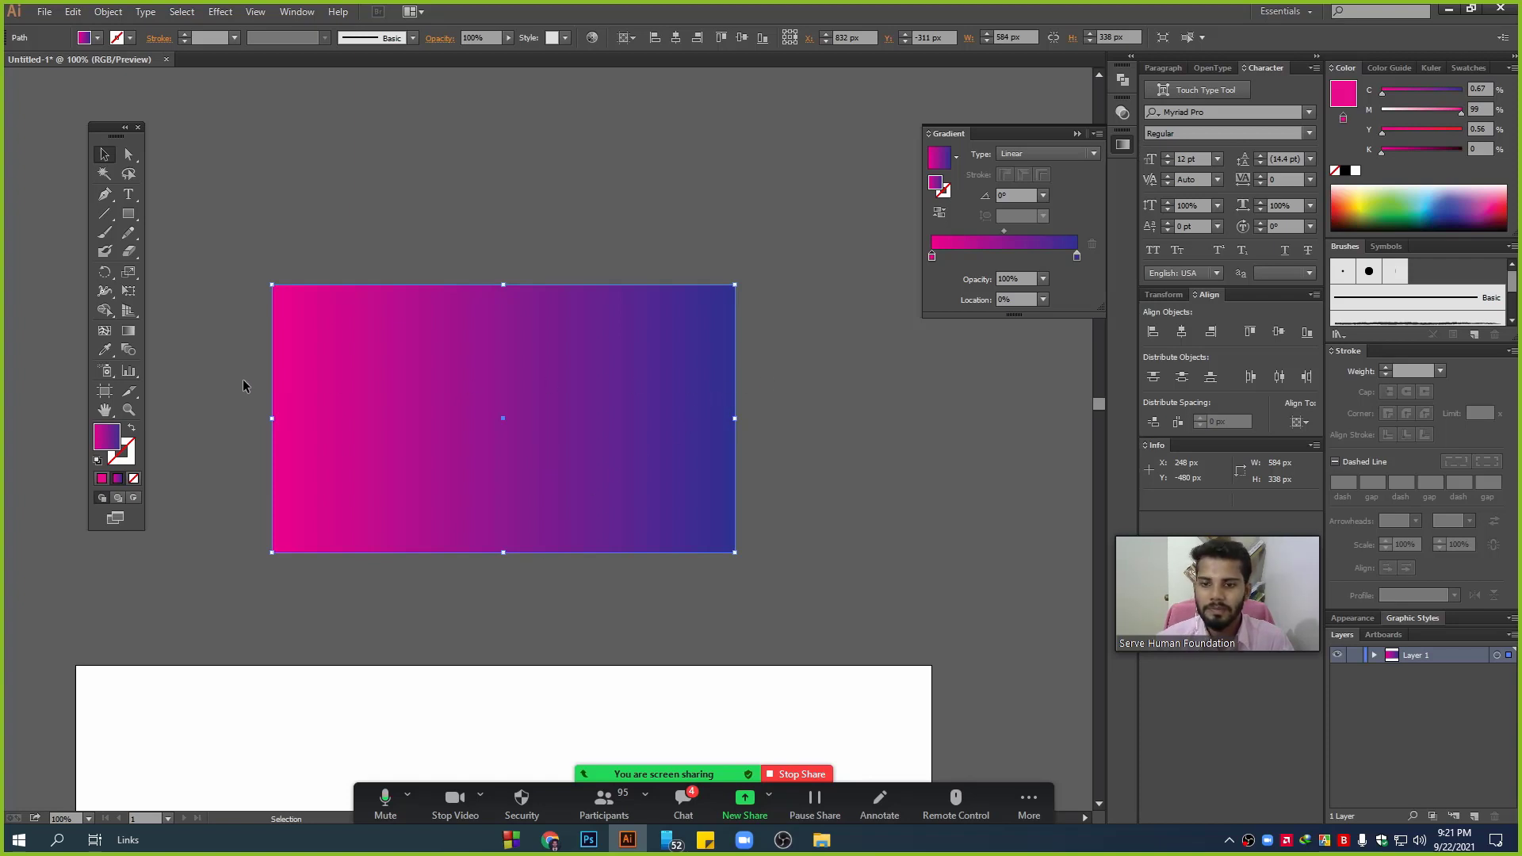
{"action": "left_click", "coordinate": [1034, 157]}
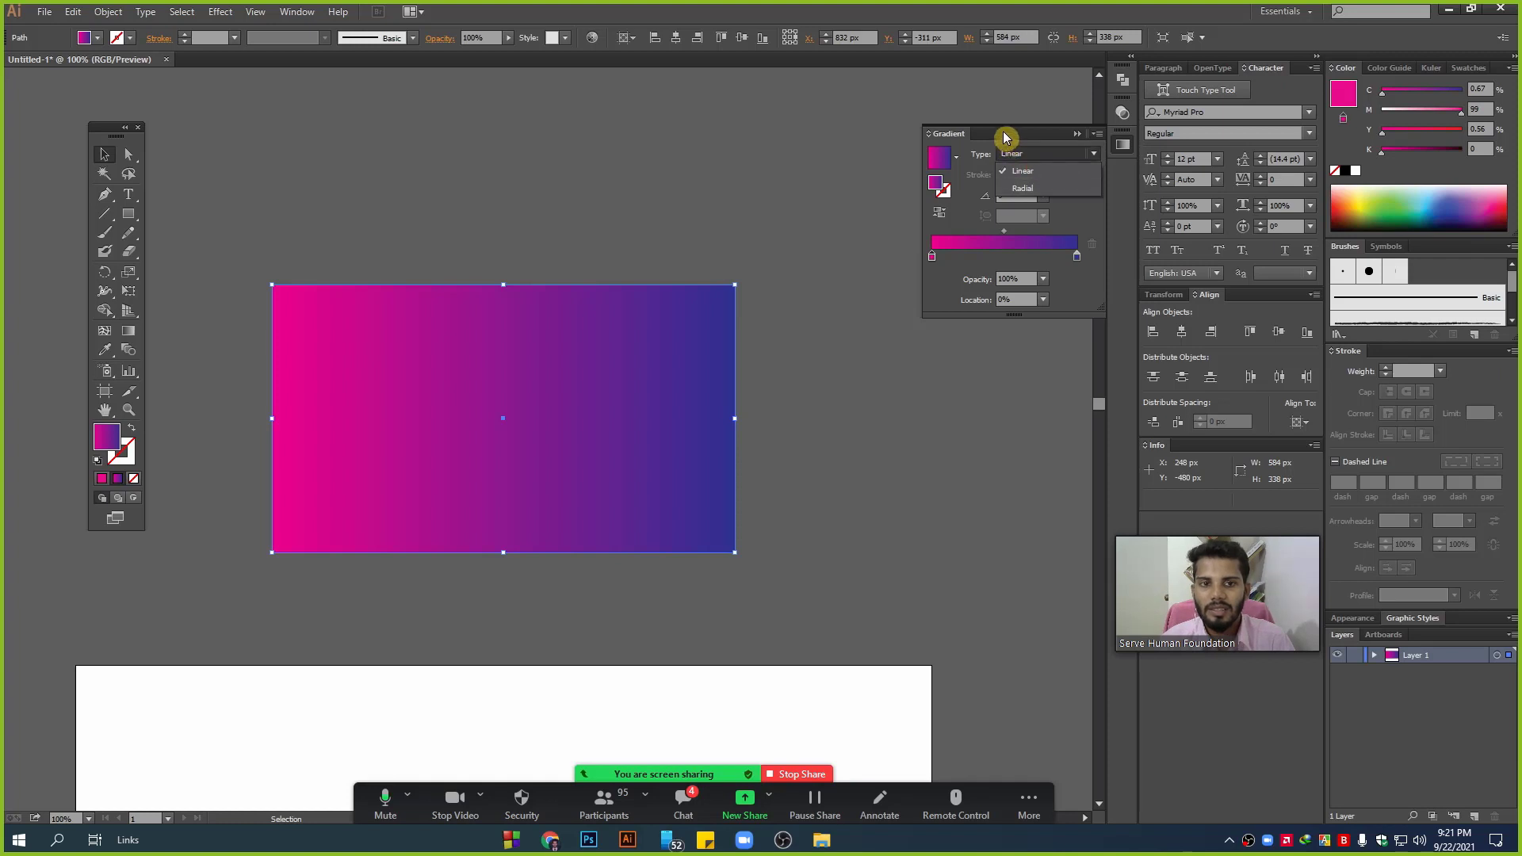
{"action": "left_click", "coordinate": [1005, 138]}
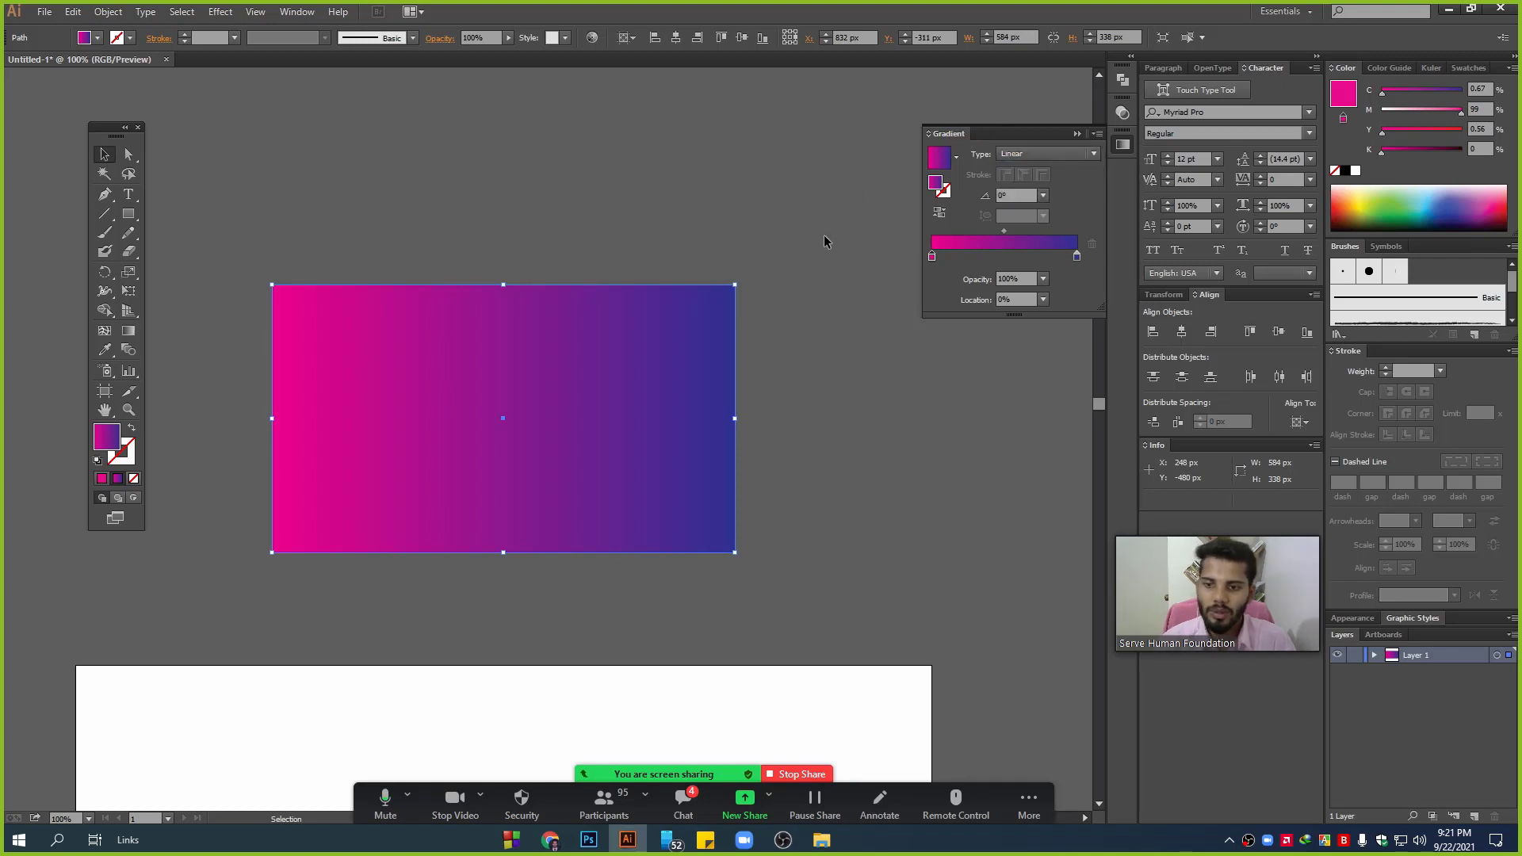
- Open the Zoom meeting chat, move it off the artwork, and scroll through recent messages
{"action": "left_click", "coordinate": [683, 801]}
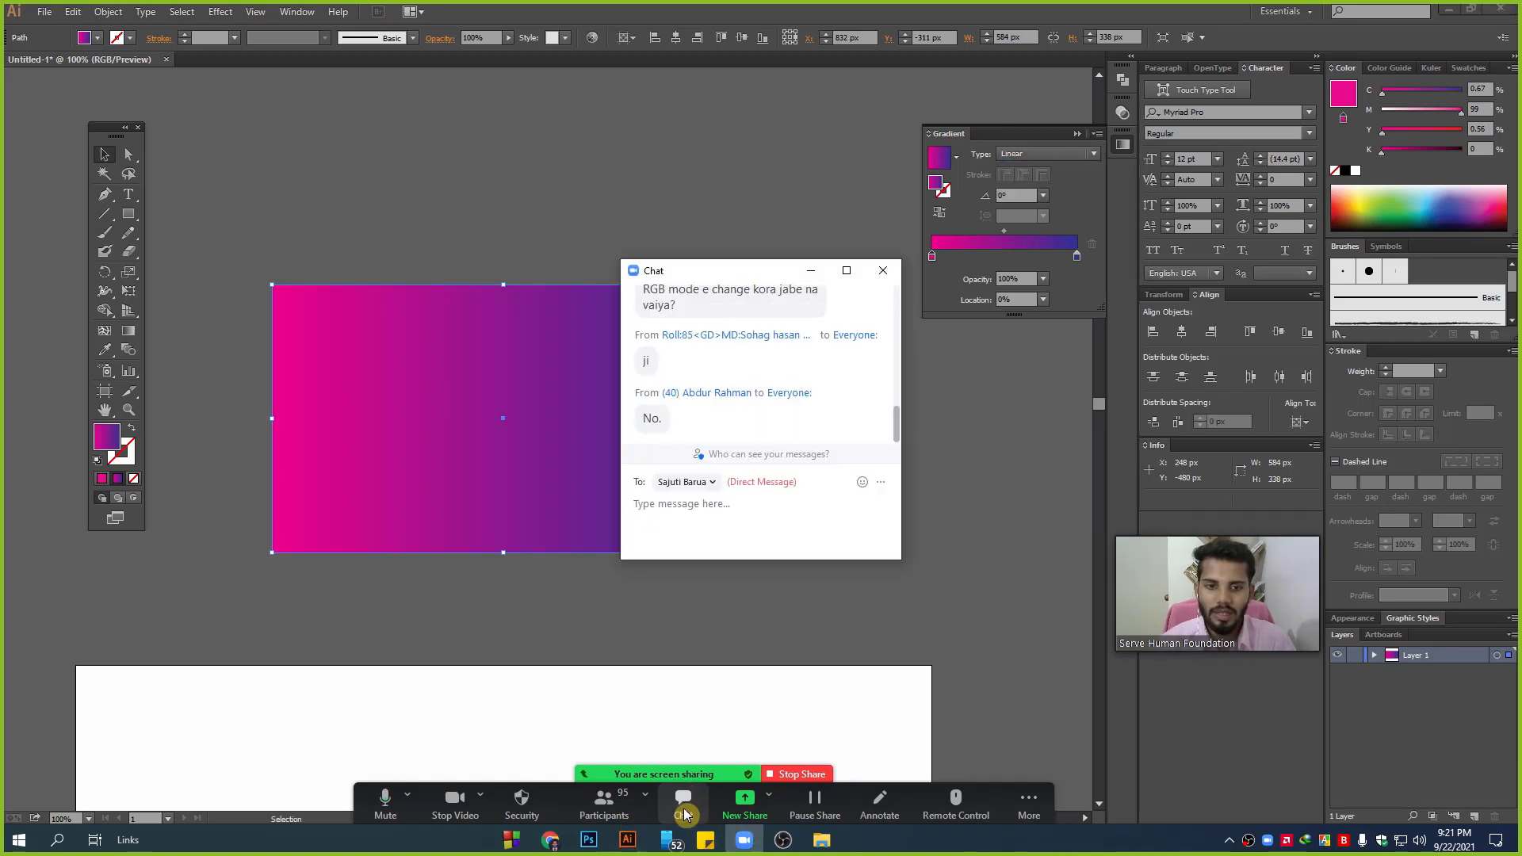
{"action": "scroll", "coordinate": [799, 442], "scroll_direction": "up", "scroll_amount": 1}
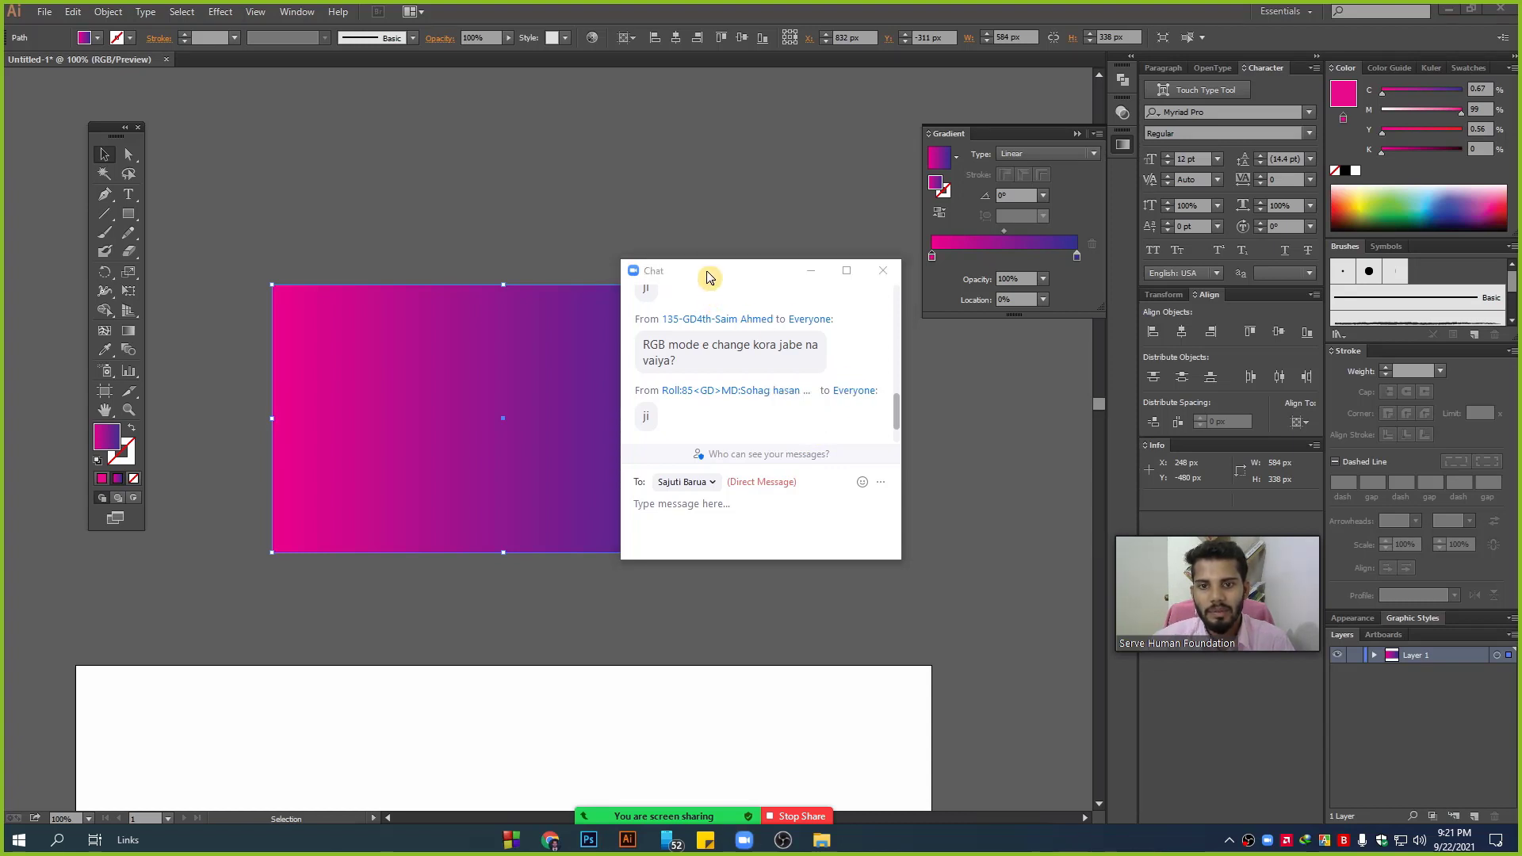
{"action": "left_click_drag", "start_coordinate": [710, 277], "coordinate": [919, 370]}
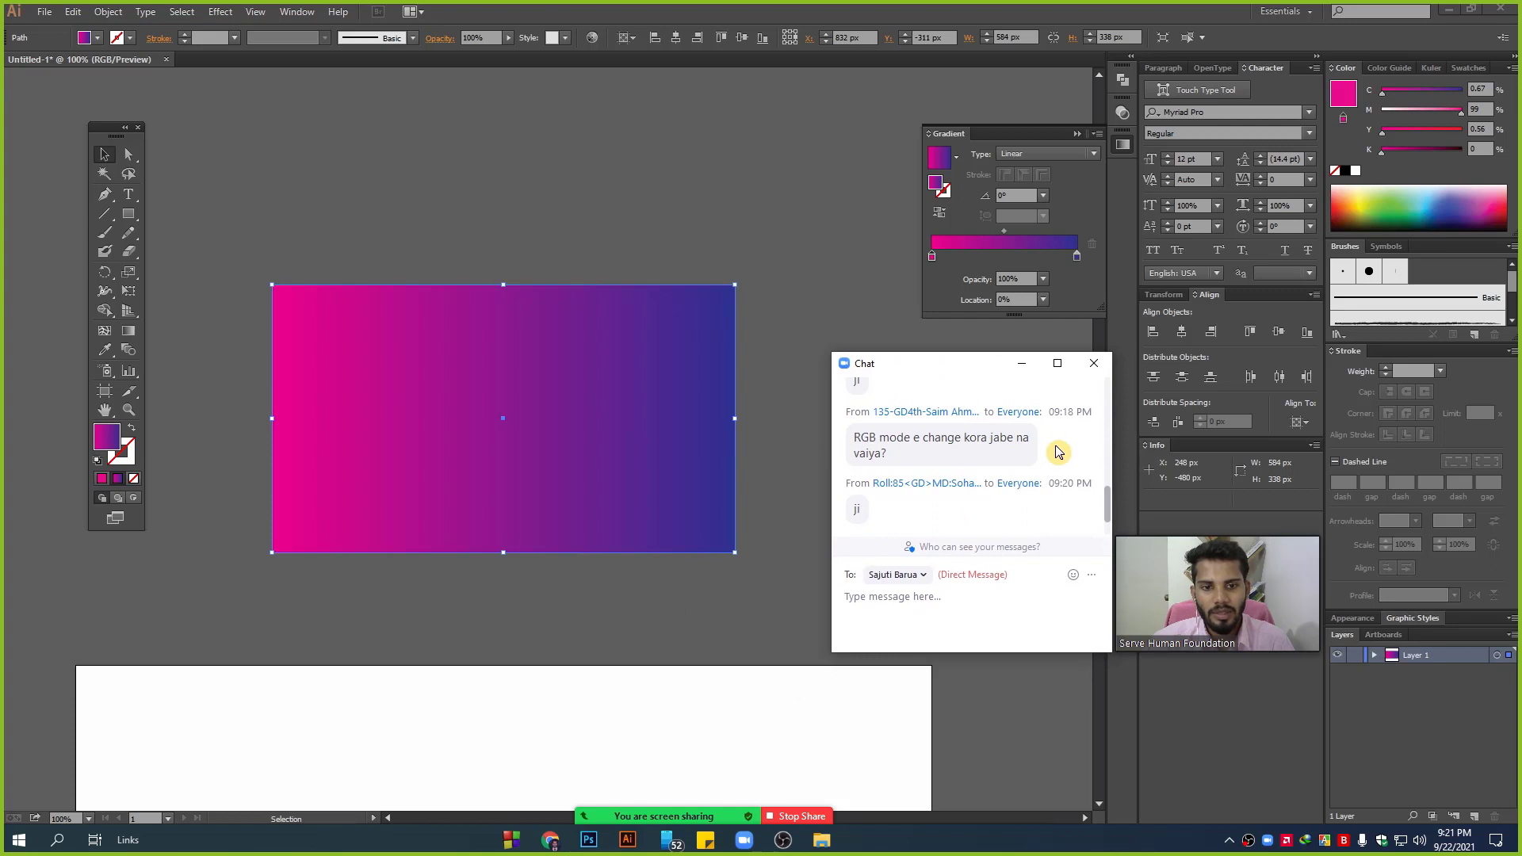
{"action": "mouse_move", "coordinate": [847, 446]}
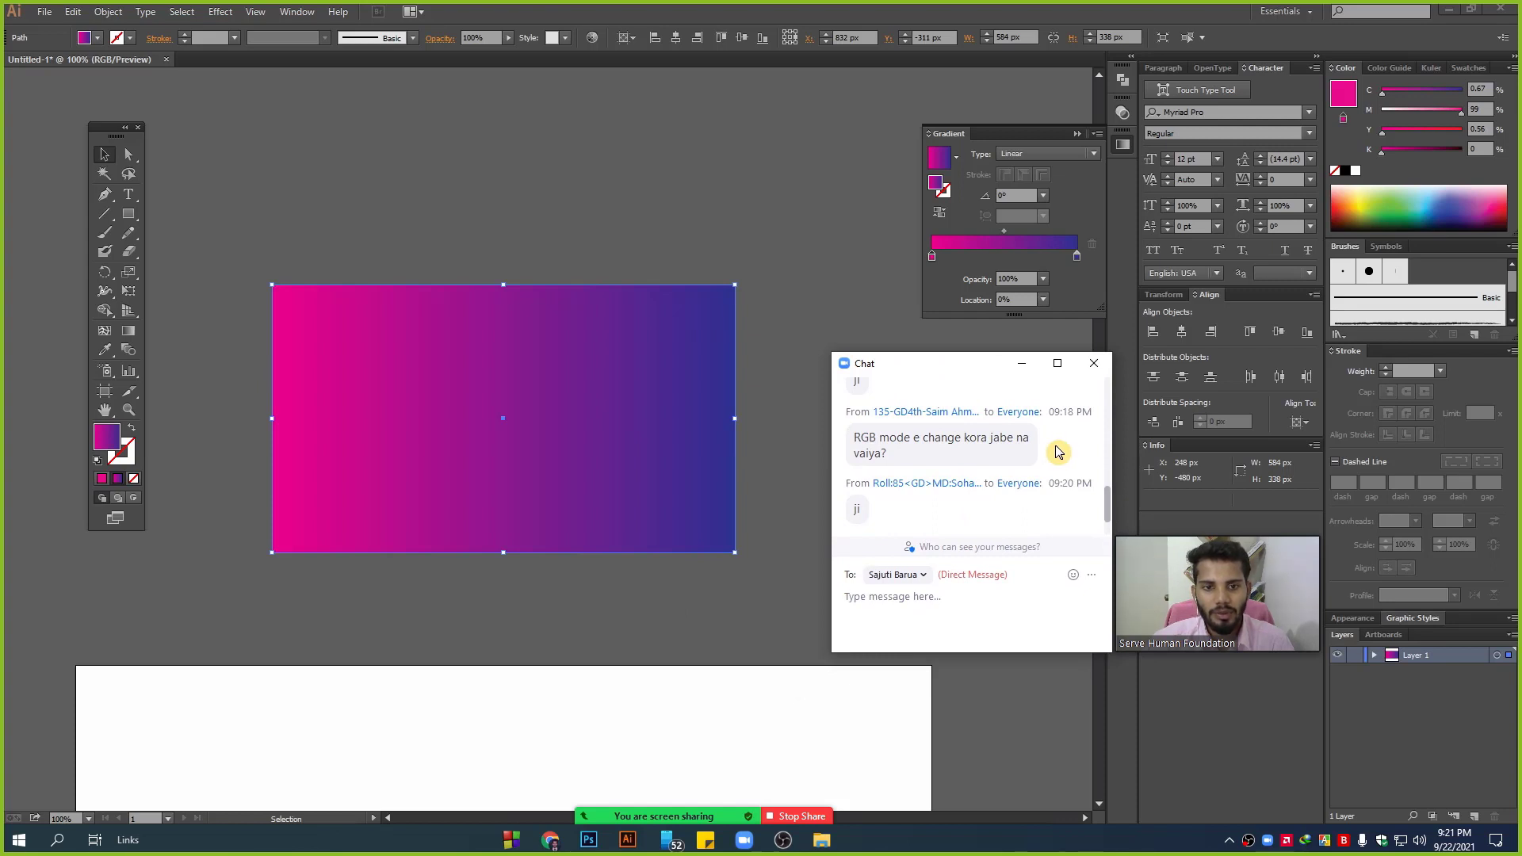
{"action": "scroll", "coordinate": [1057, 452], "scroll_direction": "up", "scroll_amount": 1}
{"action": "scroll", "coordinate": [1056, 452], "scroll_direction": "up", "scroll_amount": 1}
{"action": "scroll", "coordinate": [1057, 452], "scroll_direction": "up", "scroll_amount": 1}
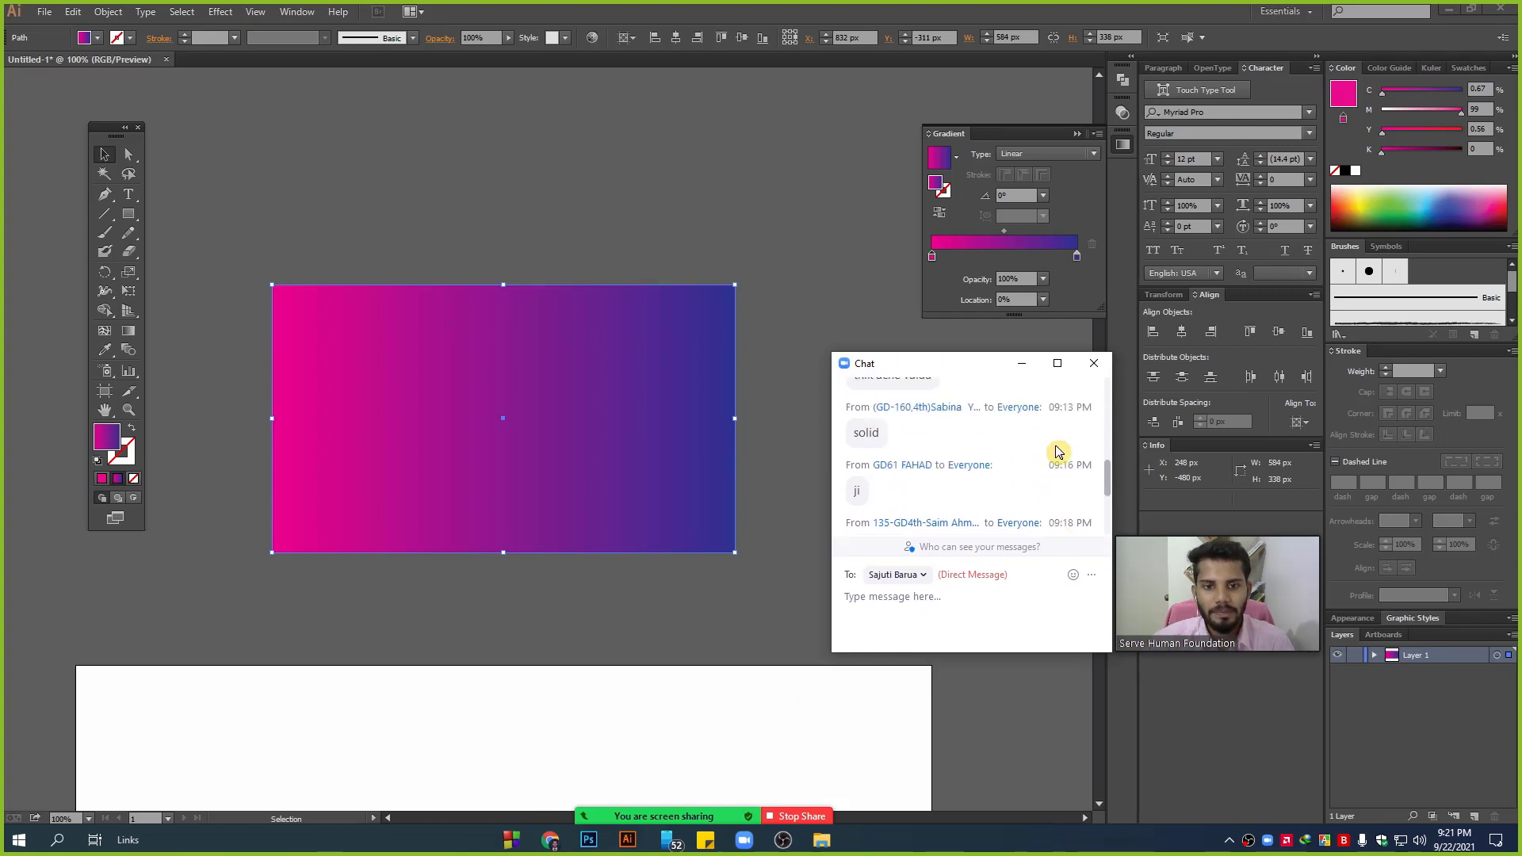
{"action": "scroll", "coordinate": [1057, 452], "scroll_direction": "down", "scroll_amount": 5}
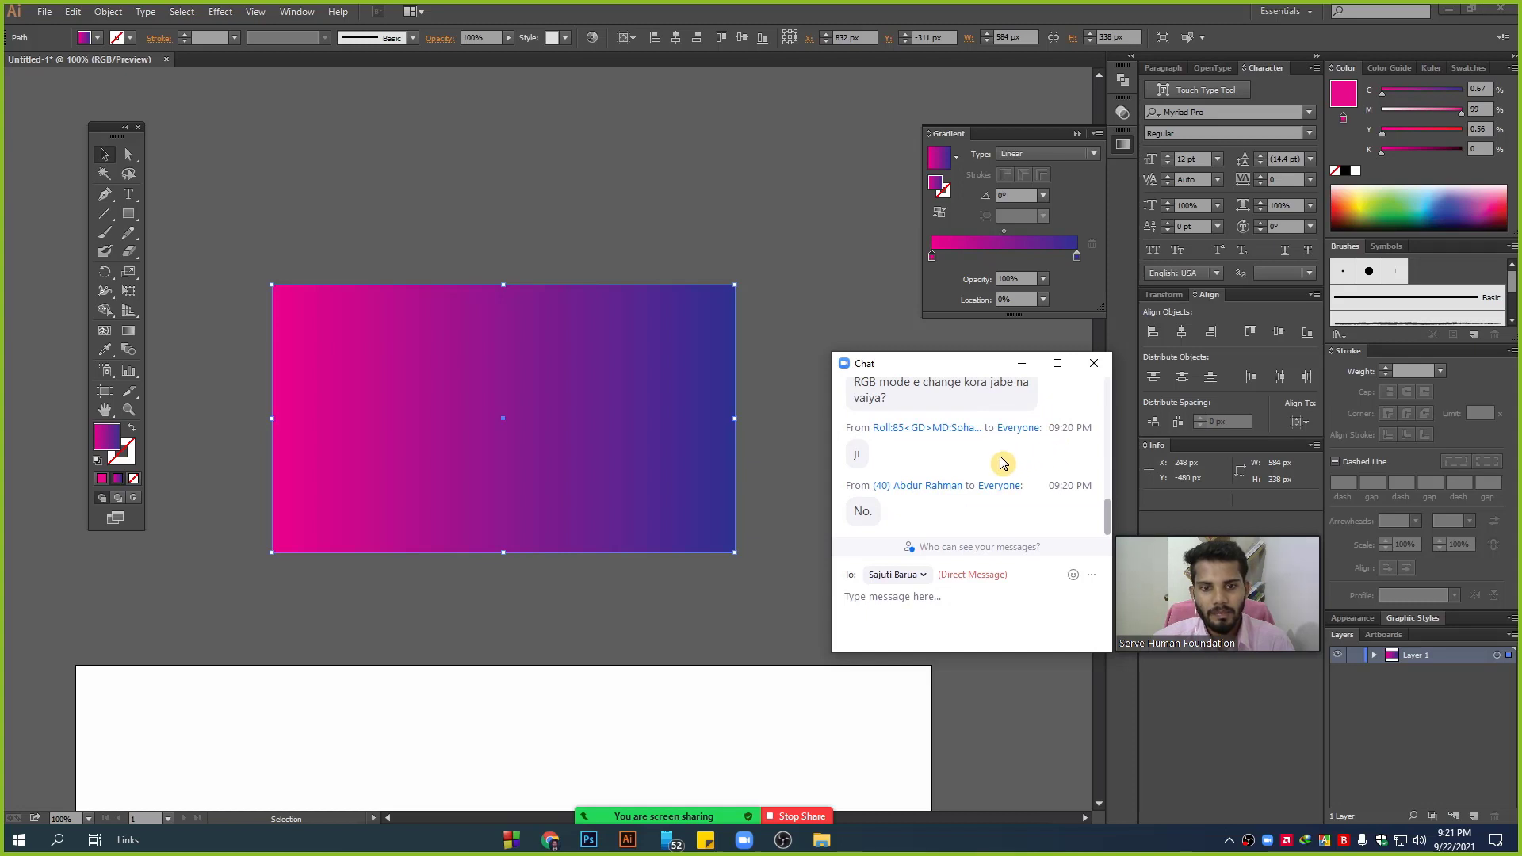
- Hide the Zoom chat and nudge the gradient rectangle up-left, then back right
{"action": "left_click", "coordinate": [1022, 363]}
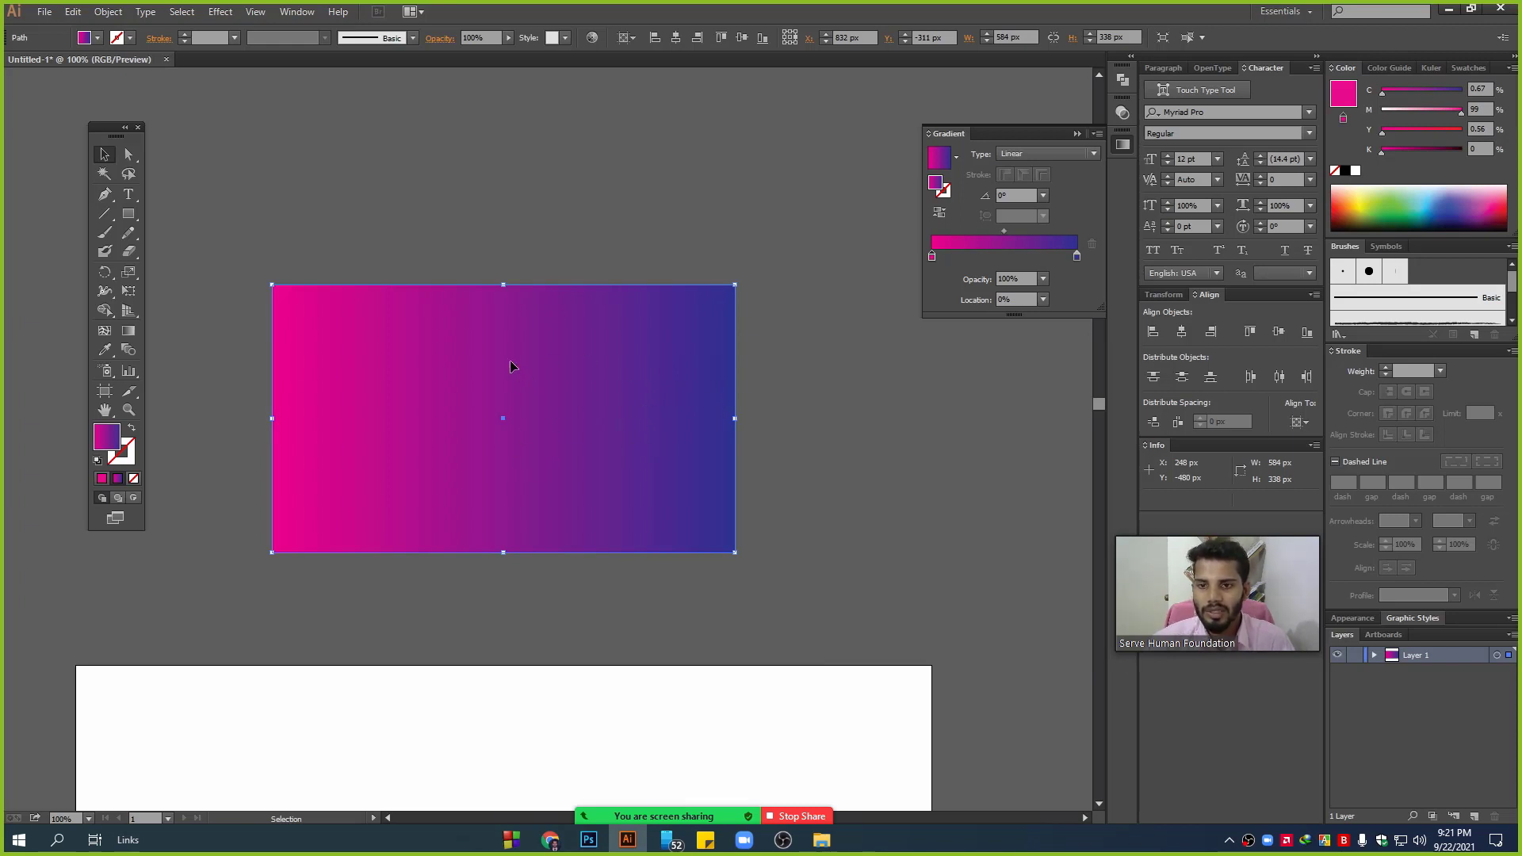
{"action": "left_click_drag", "start_coordinate": [510, 366], "coordinate": [472, 331]}
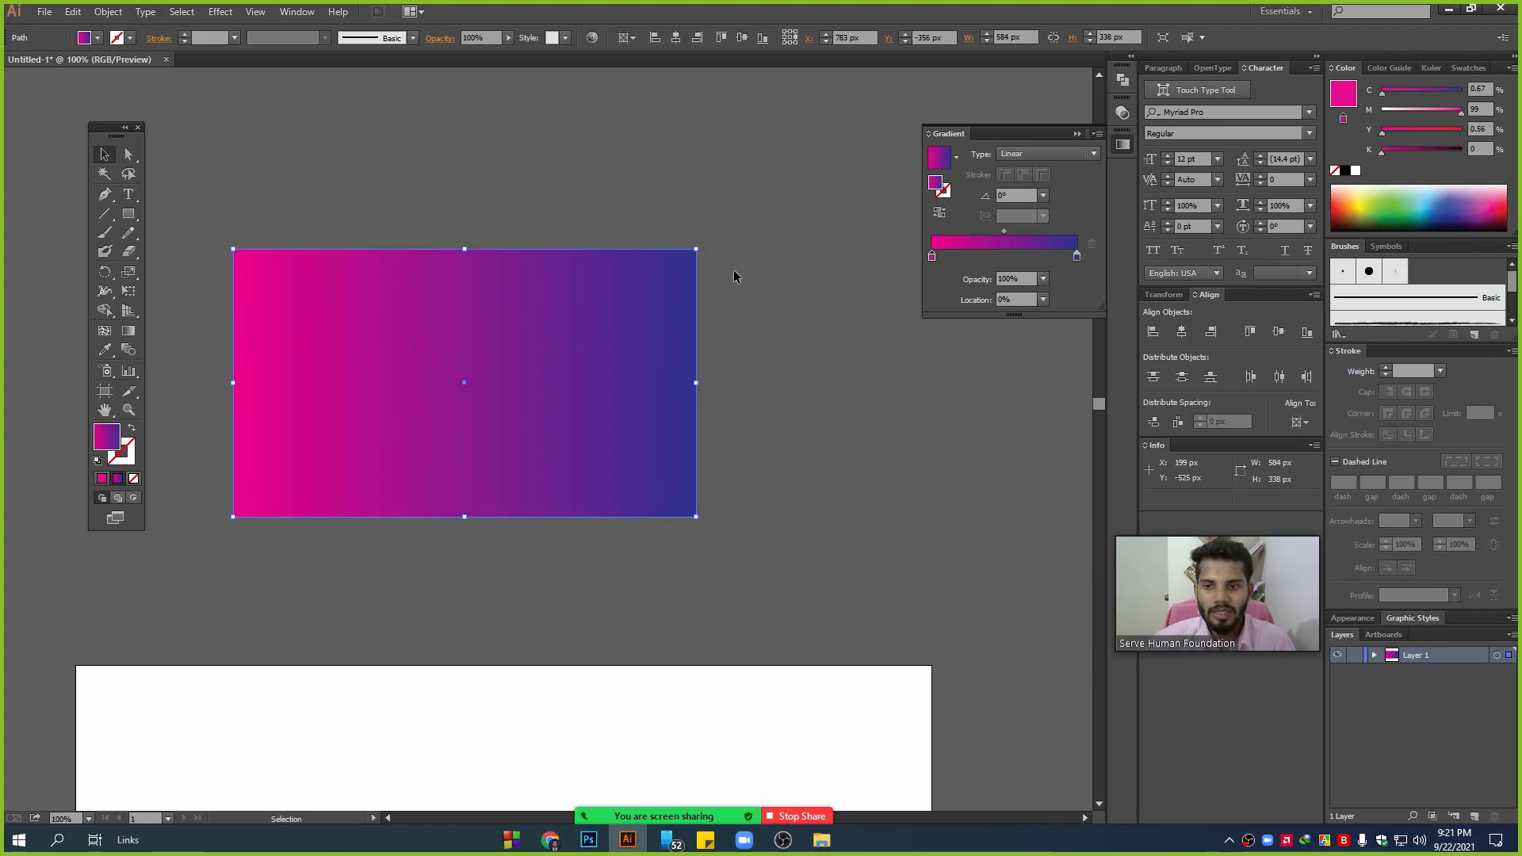
{"action": "left_click_drag", "start_coordinate": [577, 340], "coordinate": [611, 330]}
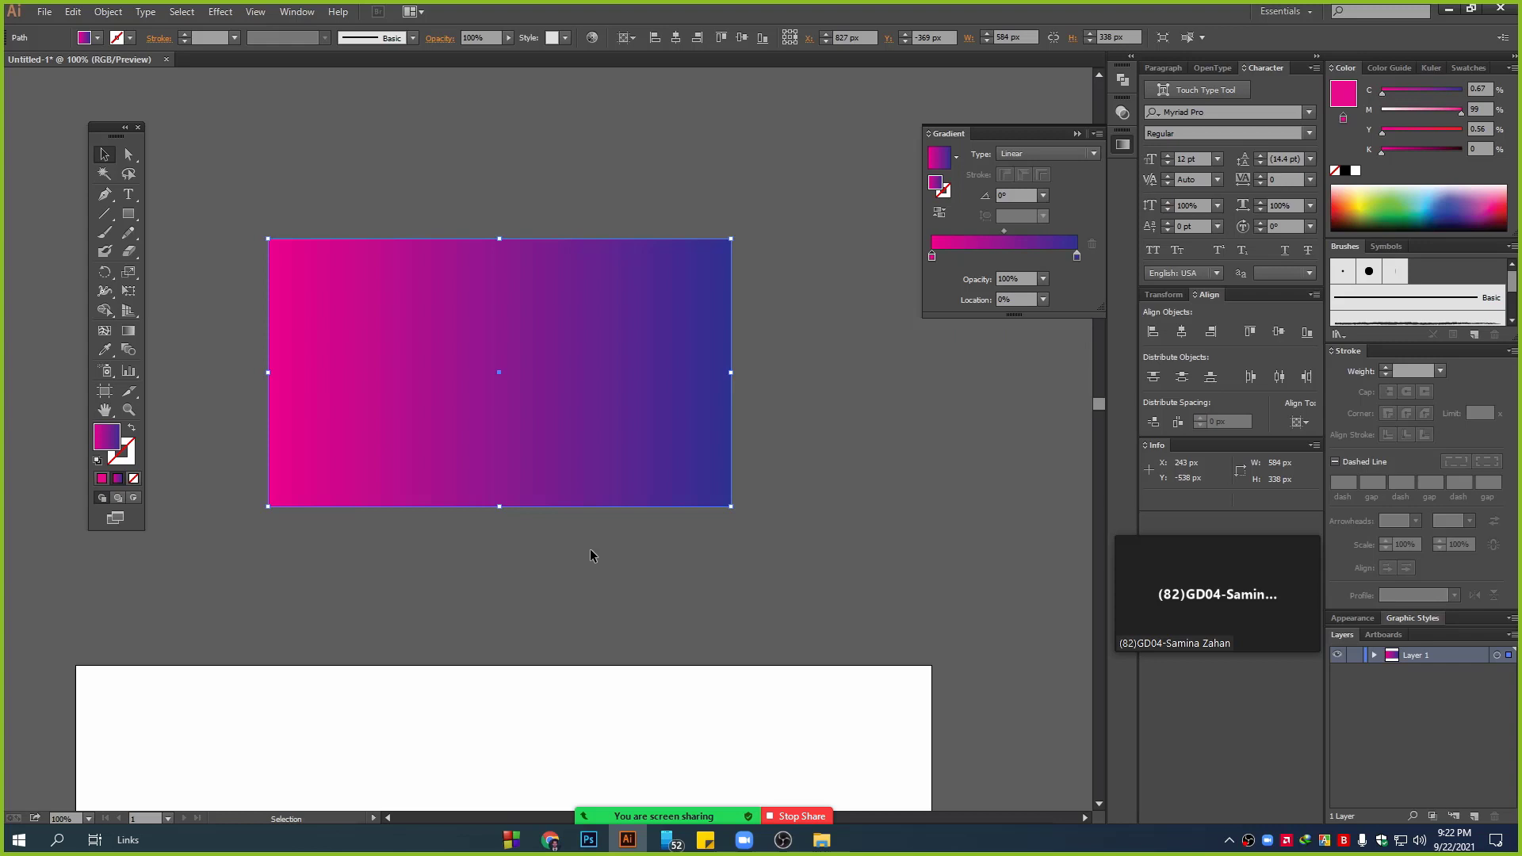
{"action": "scroll", "coordinate": [590, 549], "scroll_direction": "down", "scroll_amount": 1}
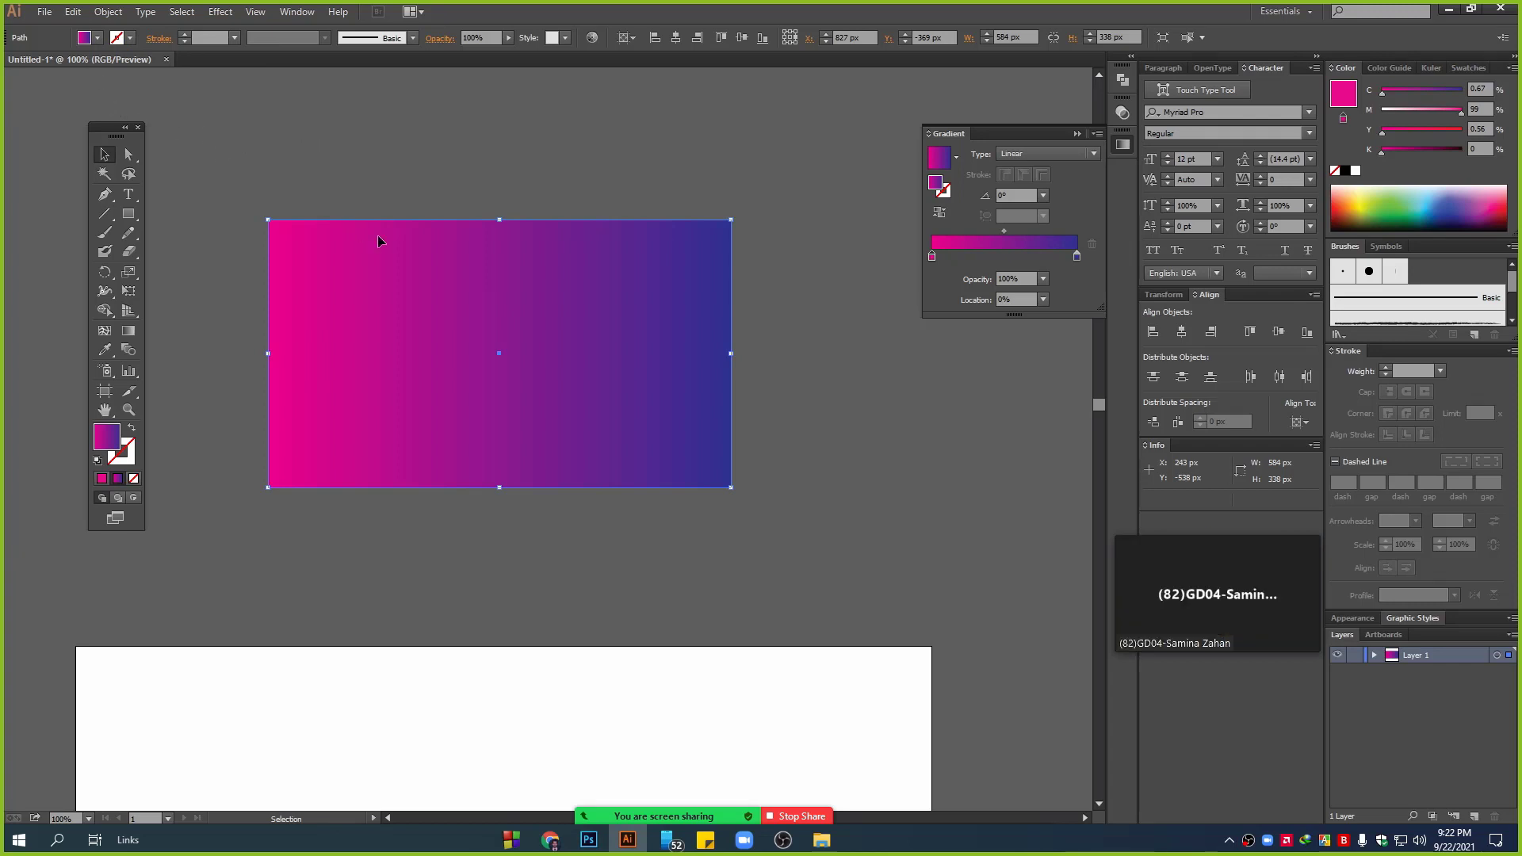
- Create a new CMYK document with the Print profile
{"action": "key", "text": "ctrl+n"}
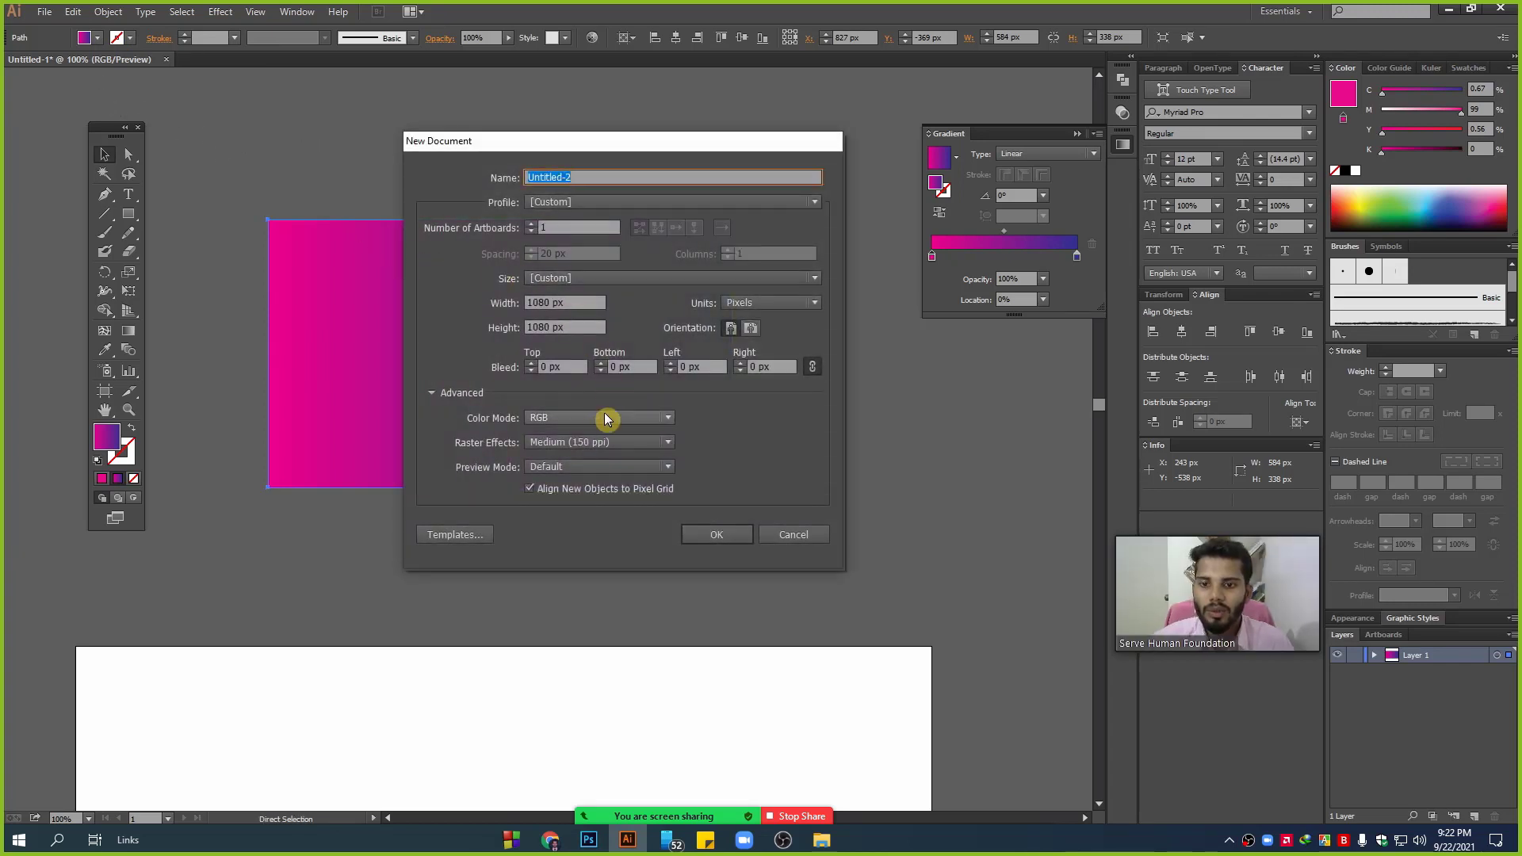
{"action": "left_click", "coordinate": [587, 421]}
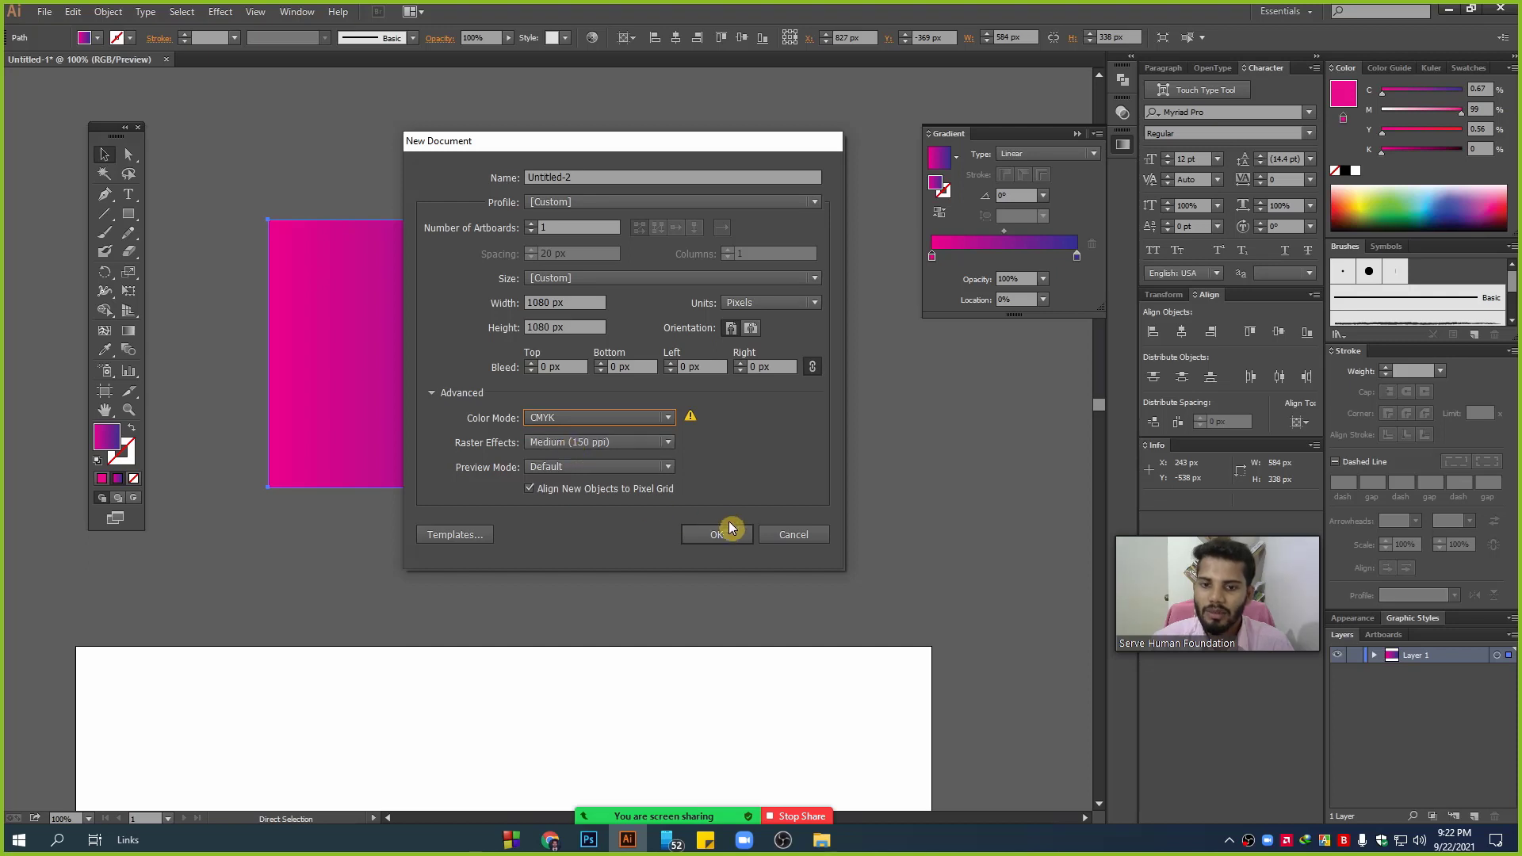
{"action": "left_click", "coordinate": [564, 204]}
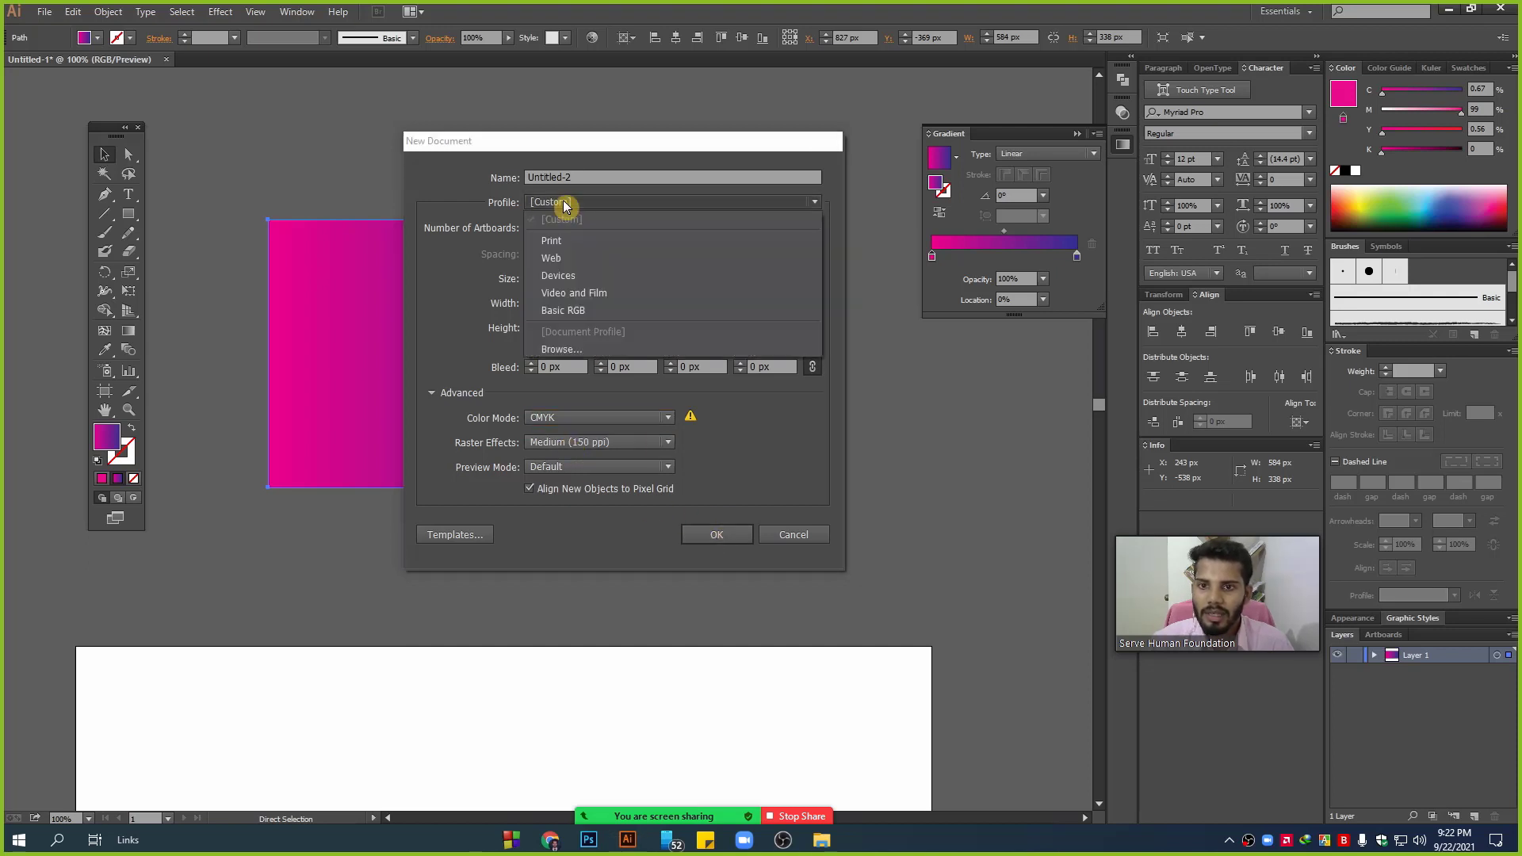
{"action": "left_click", "coordinate": [560, 240]}
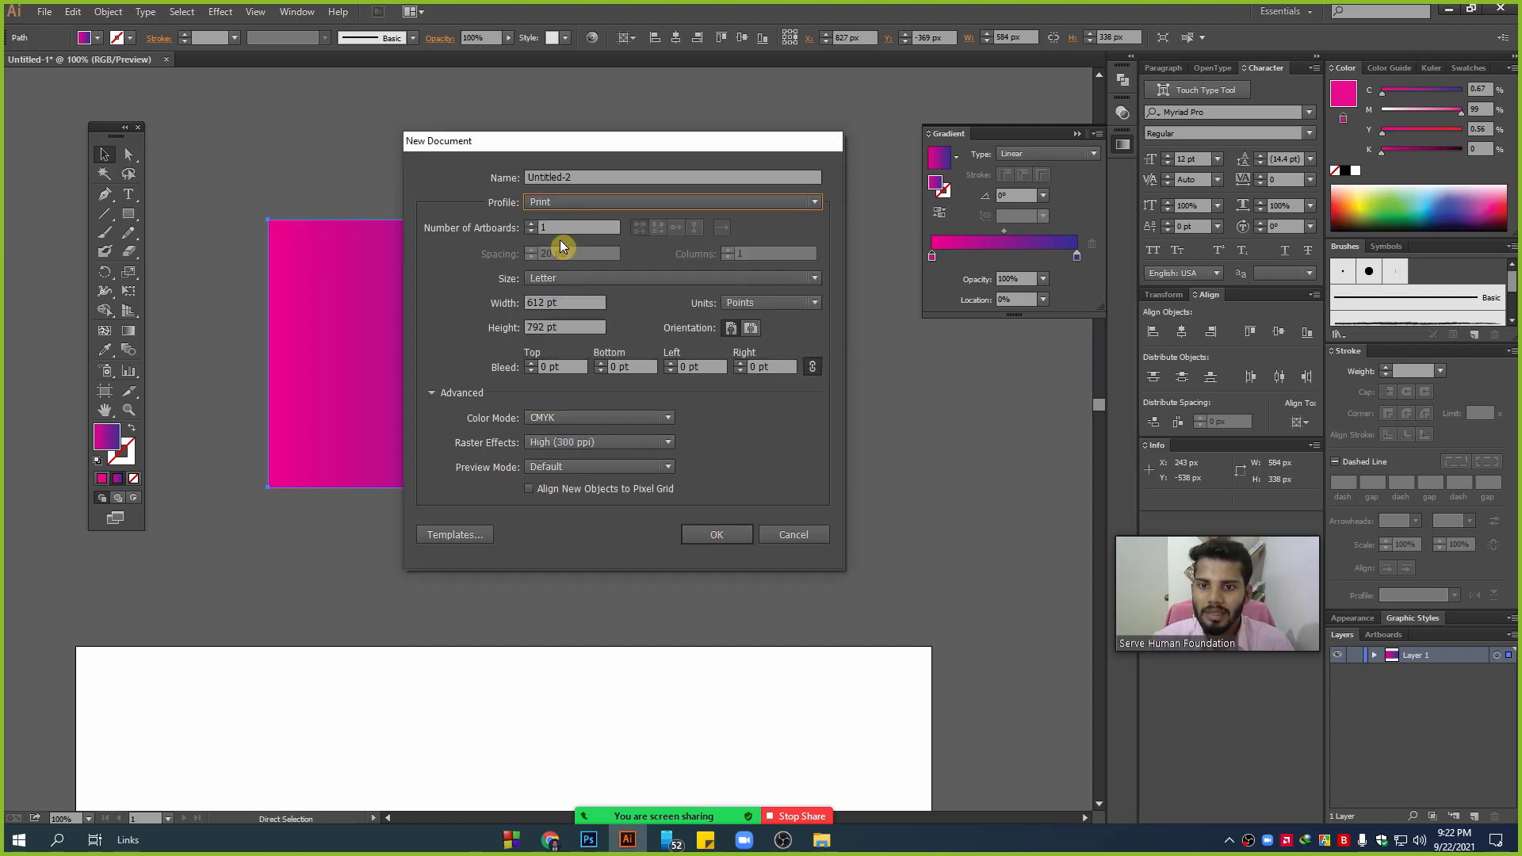
{"action": "left_click", "coordinate": [716, 534]}
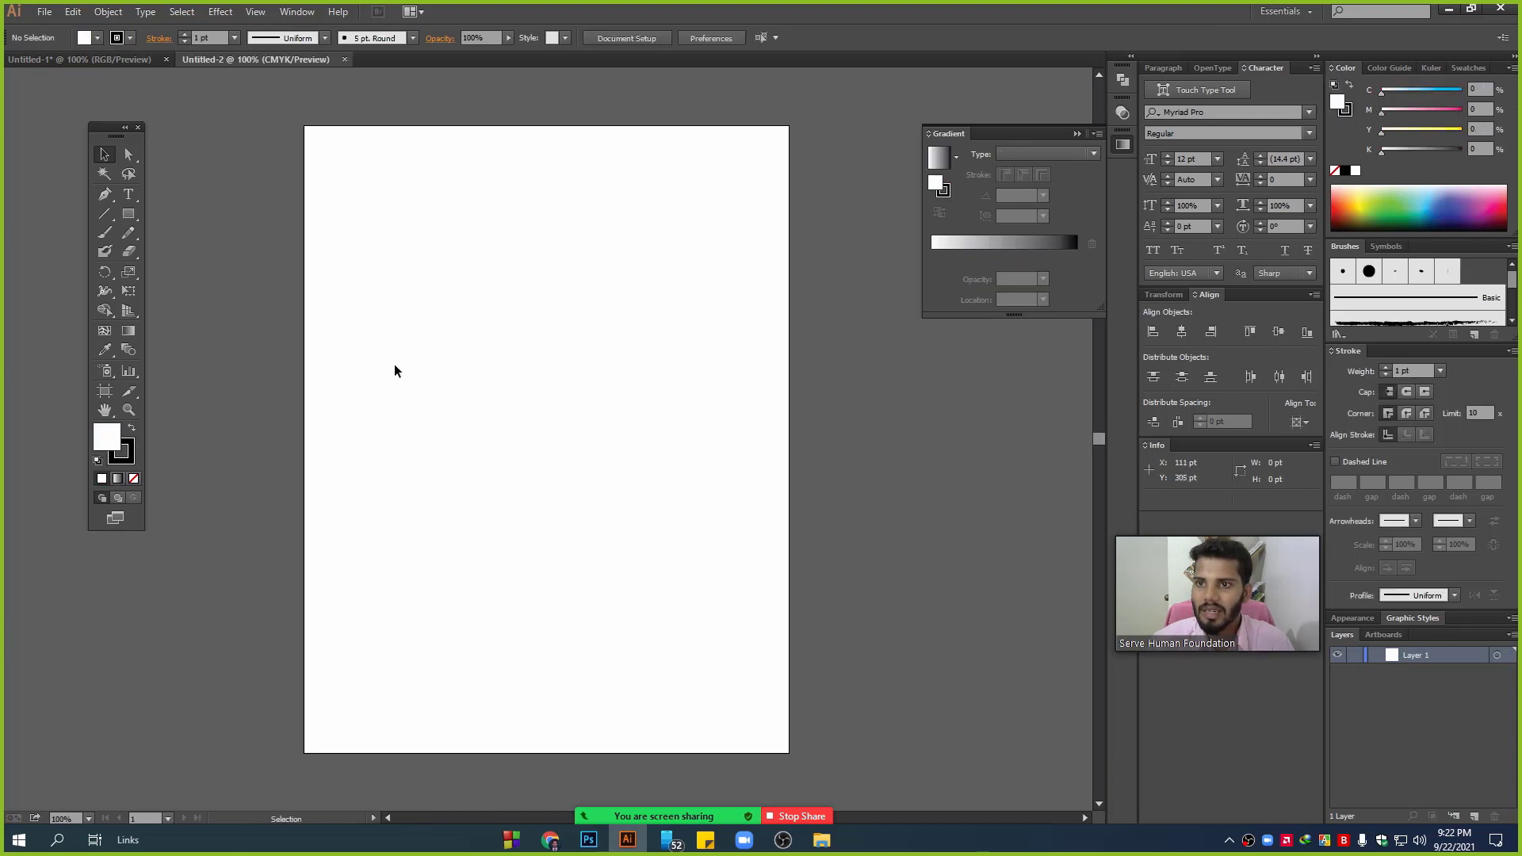
- Close Untitled-1 without saving it
{"action": "left_click", "coordinate": [135, 59]}
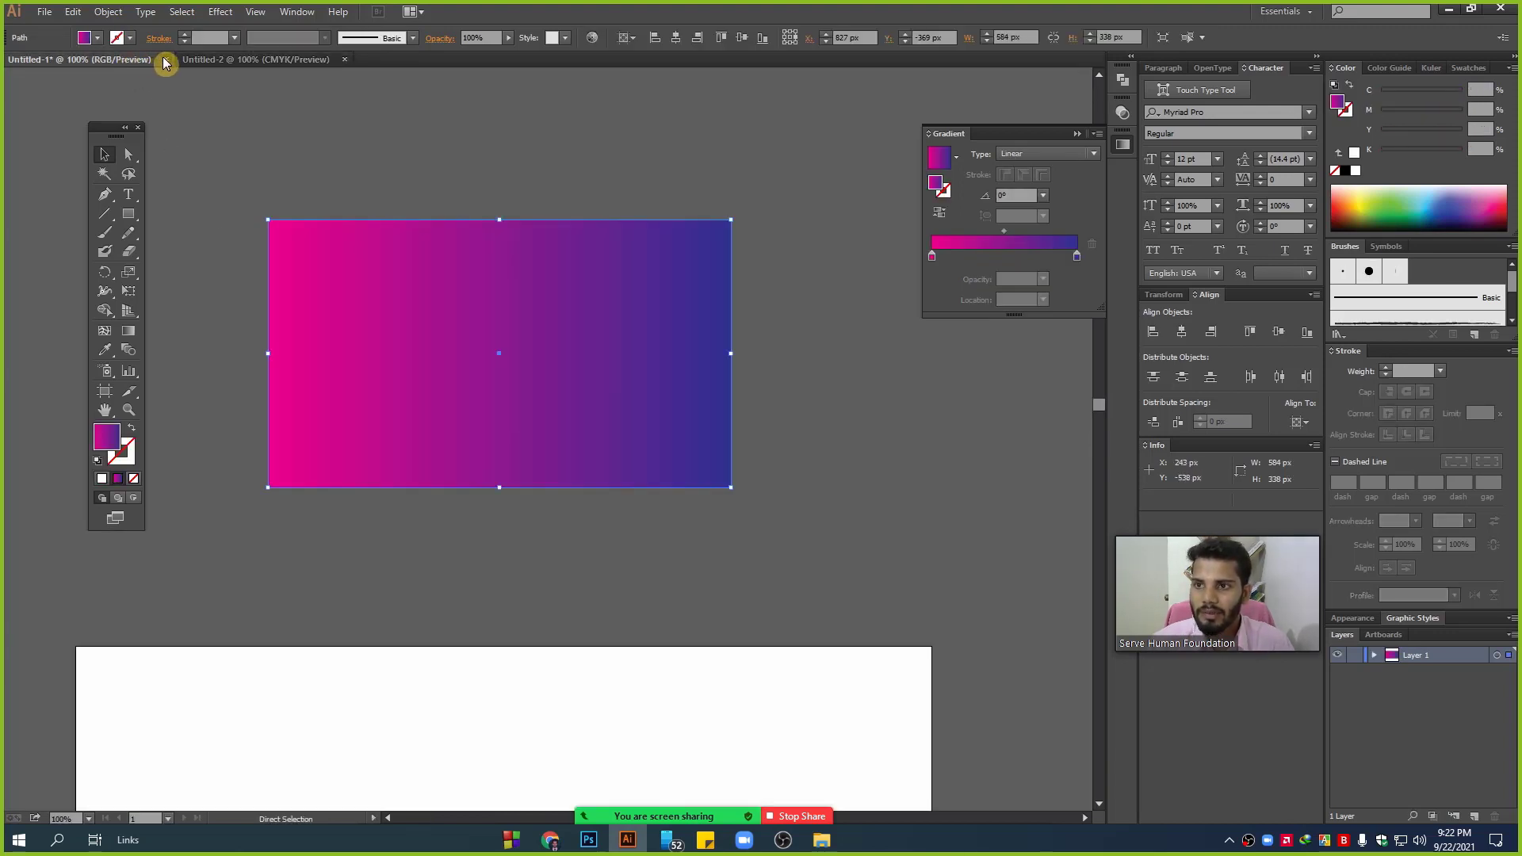
{"action": "left_click", "coordinate": [166, 60]}
{"action": "left_click", "coordinate": [845, 442]}
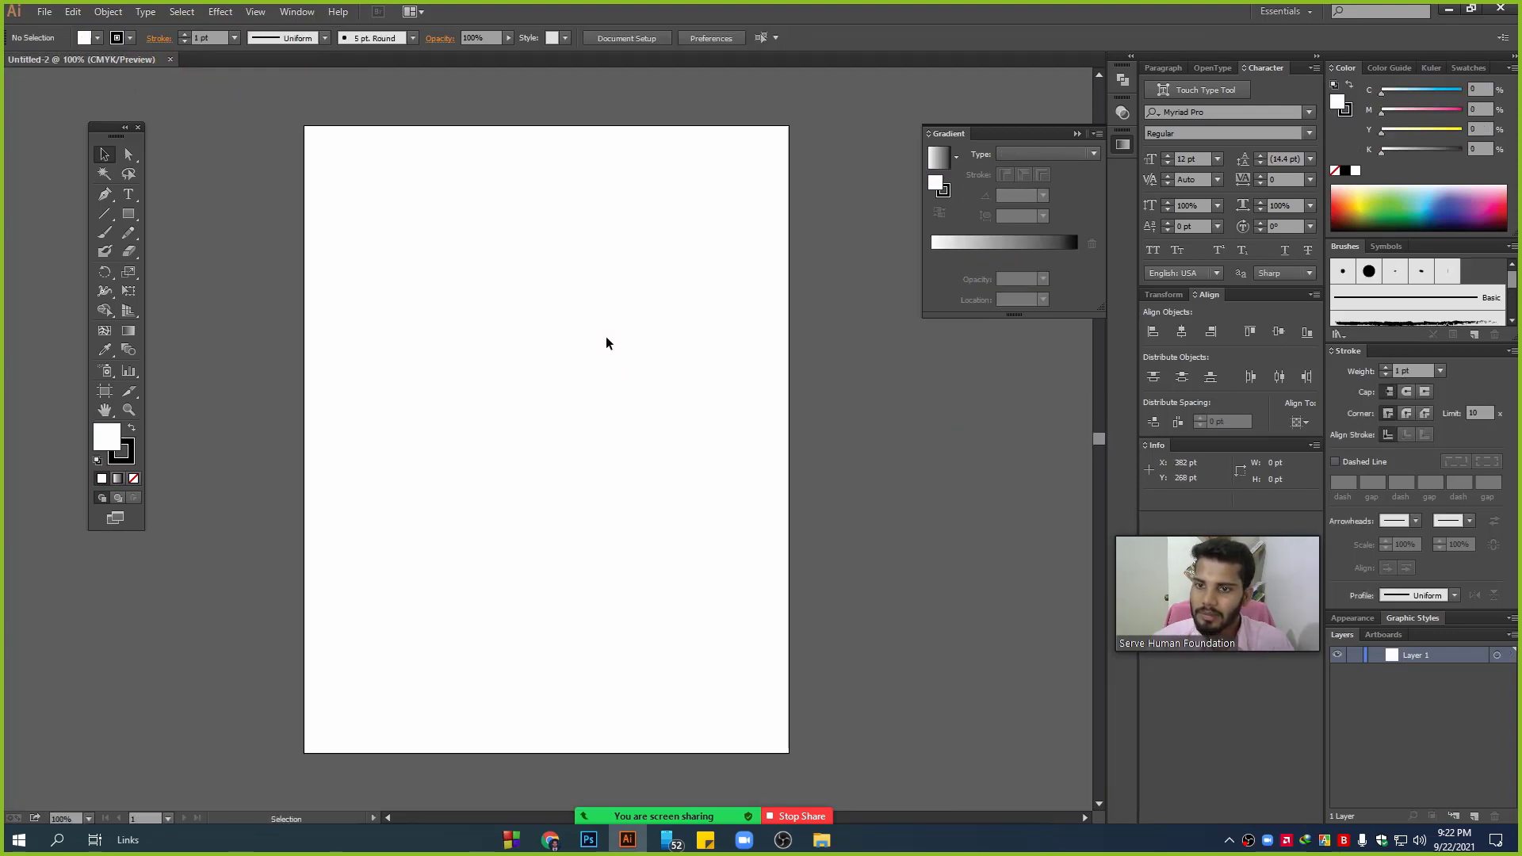
- Move the Tools panel lower and slightly left beside the blank Untitled-2 artboard
{"action": "mouse_move", "coordinate": [395, 183]}
{"action": "left_mouse_down"}
{"action": "mouse_move", "coordinate": [674, 458]}
{"action": "mouse_move", "coordinate": [763, 602]}
{"action": "left_mouse_up"}
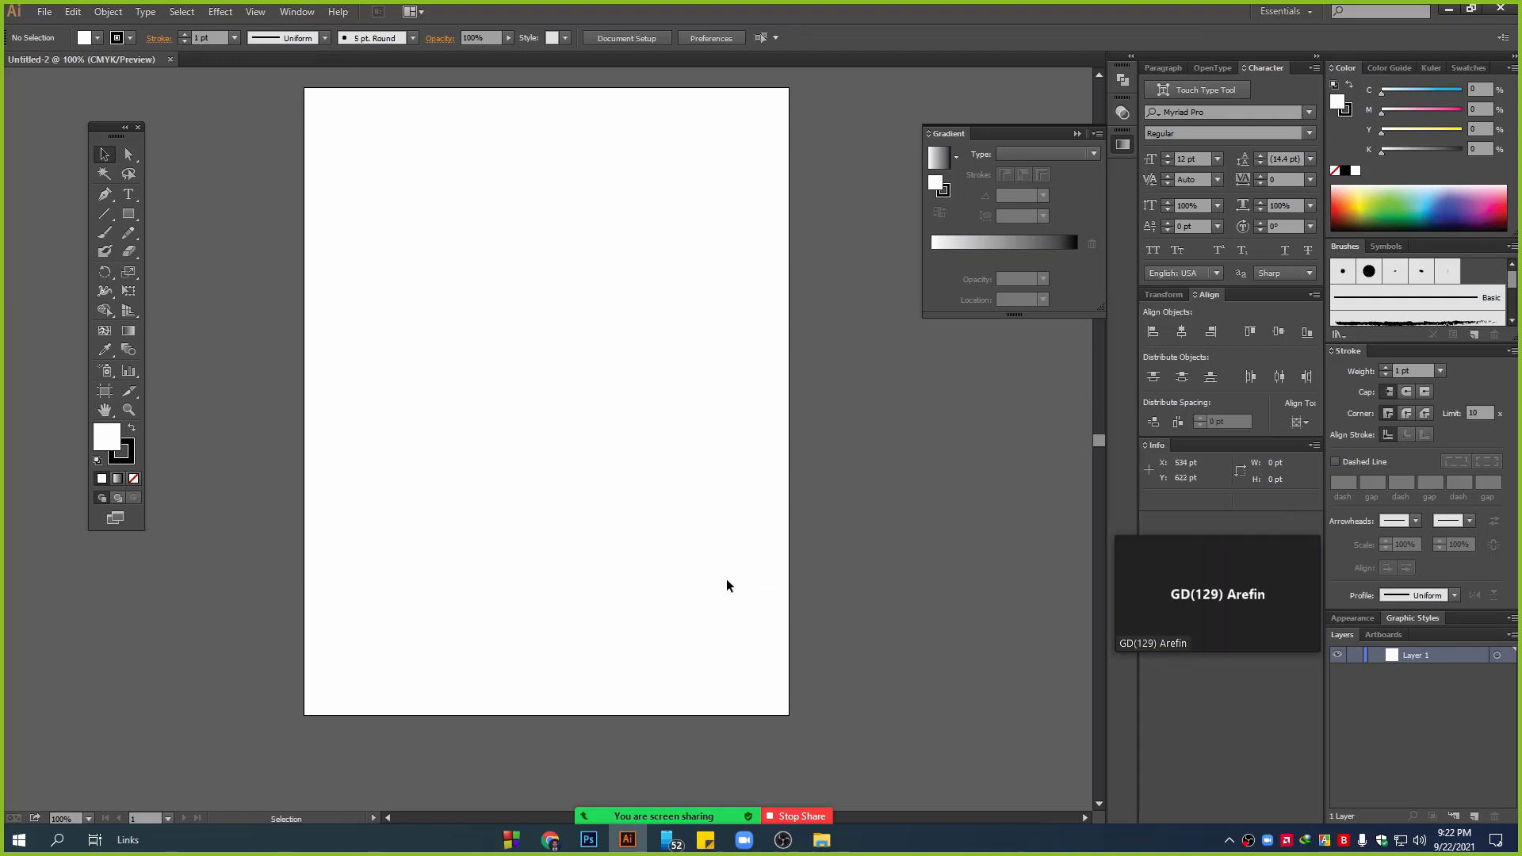
{"action": "scroll", "coordinate": [727, 586], "scroll_direction": "up", "scroll_amount": 1}
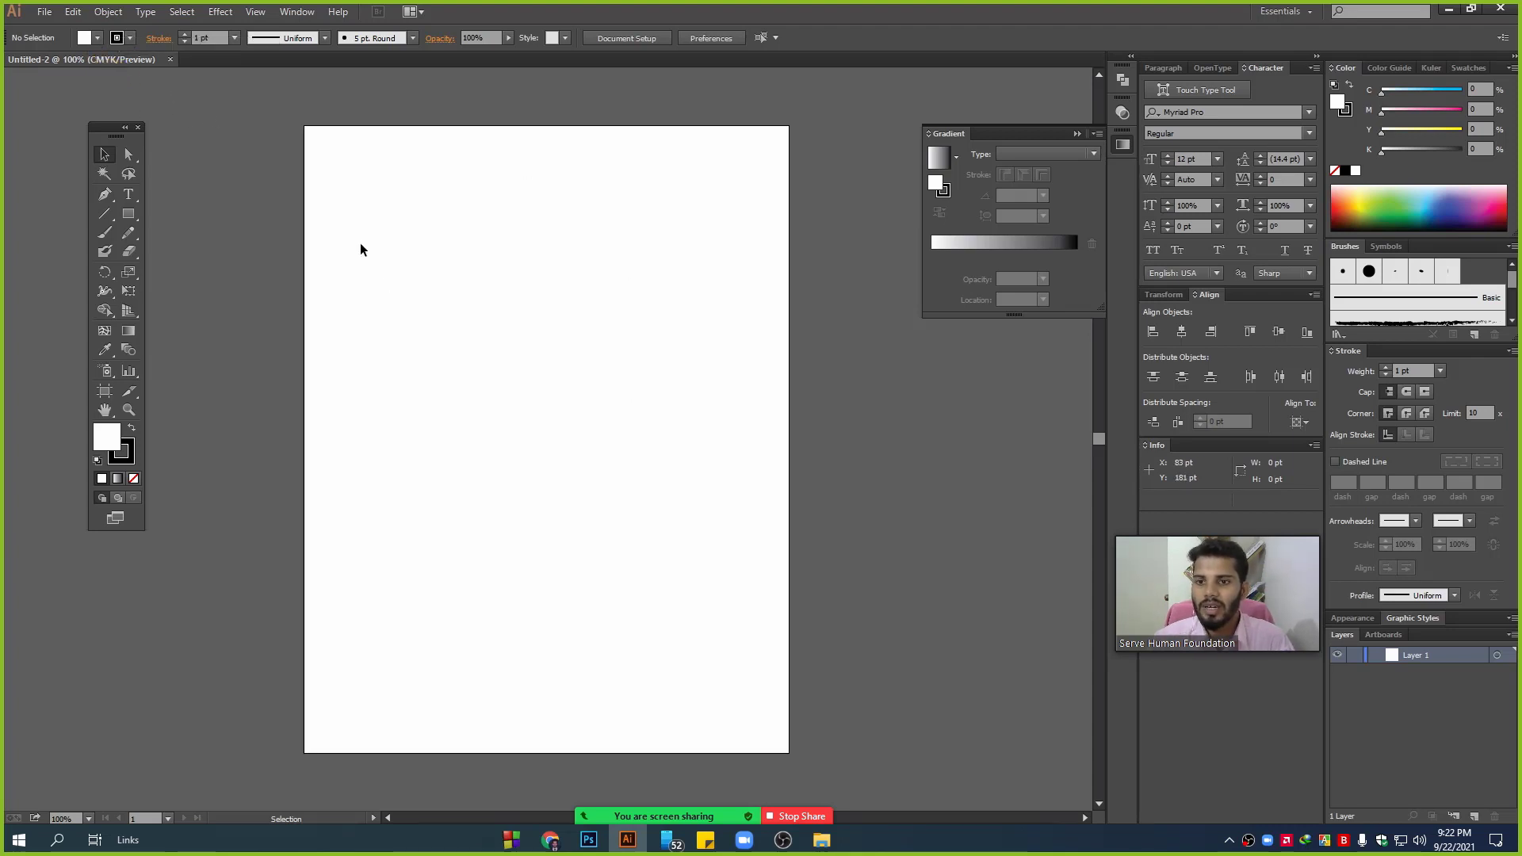
{"action": "left_click_drag", "start_coordinate": [346, 175], "coordinate": [632, 533]}
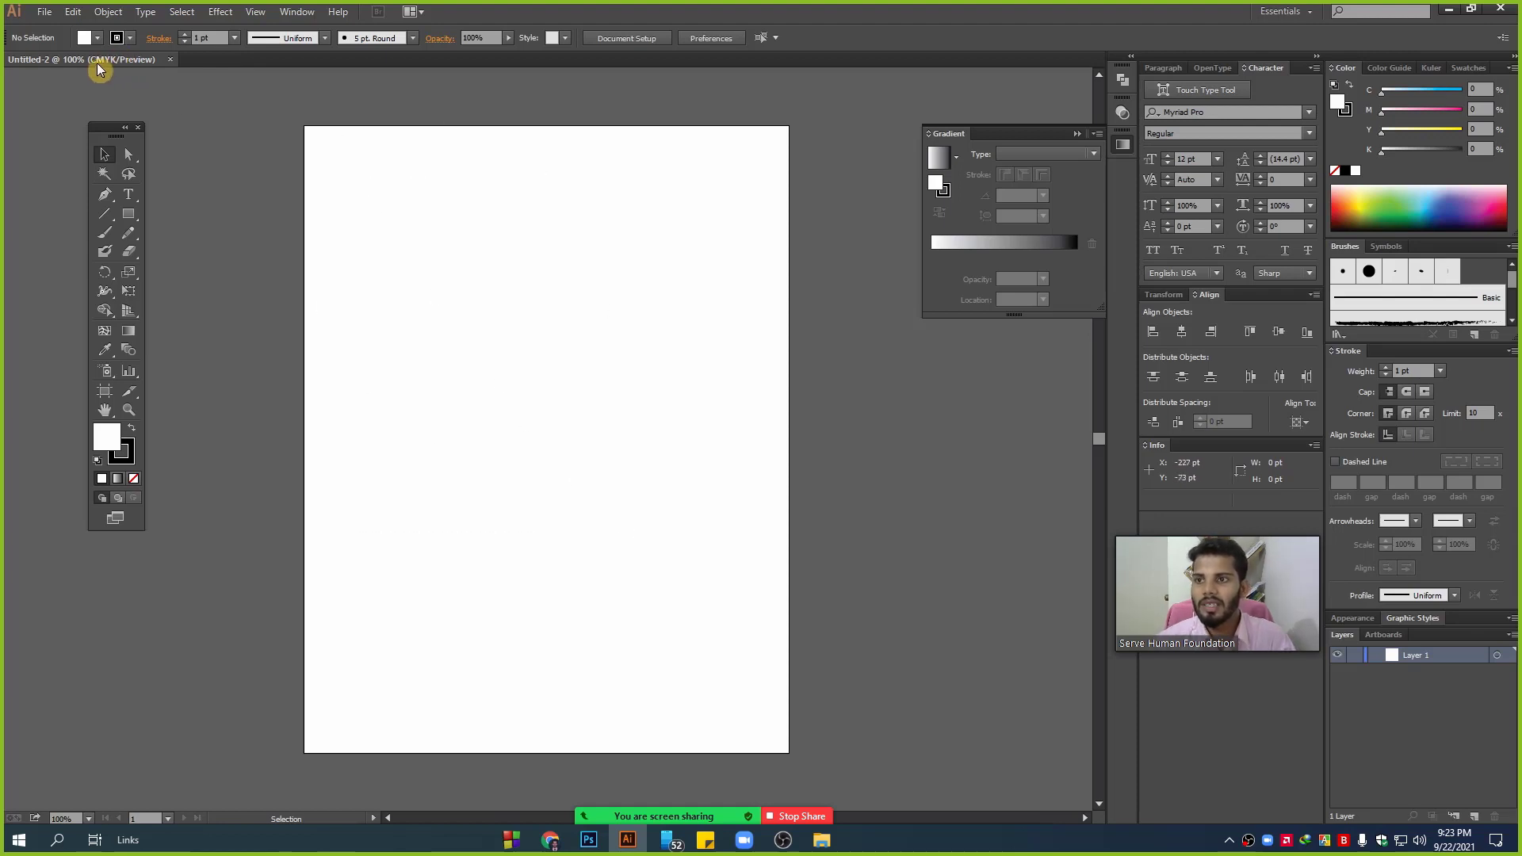
{"action": "left_click_drag", "start_coordinate": [388, 209], "coordinate": [620, 503]}
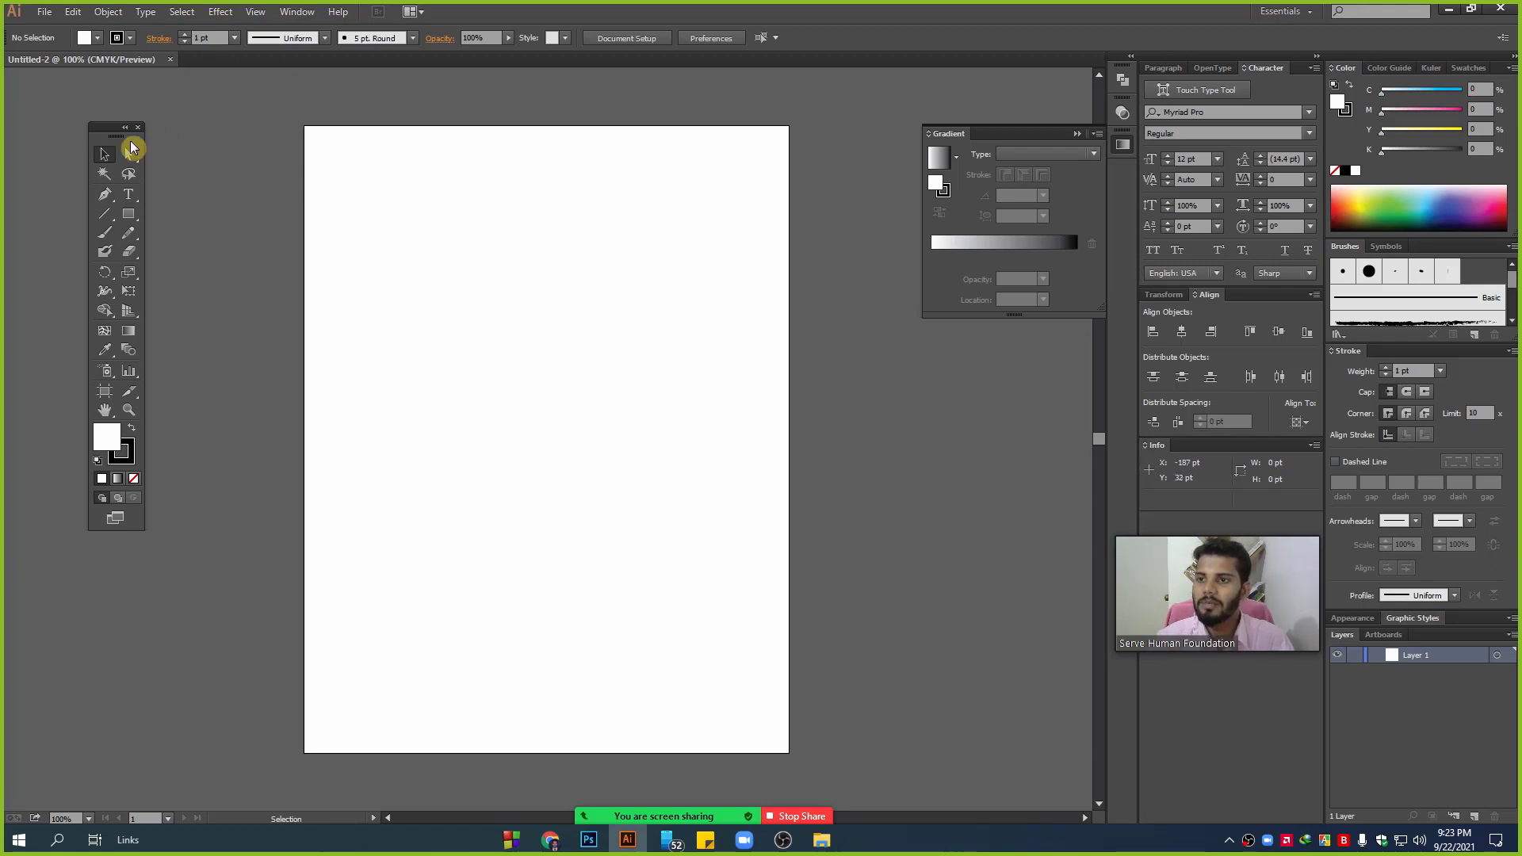
{"action": "left_click_drag", "start_coordinate": [109, 135], "coordinate": [97, 209]}
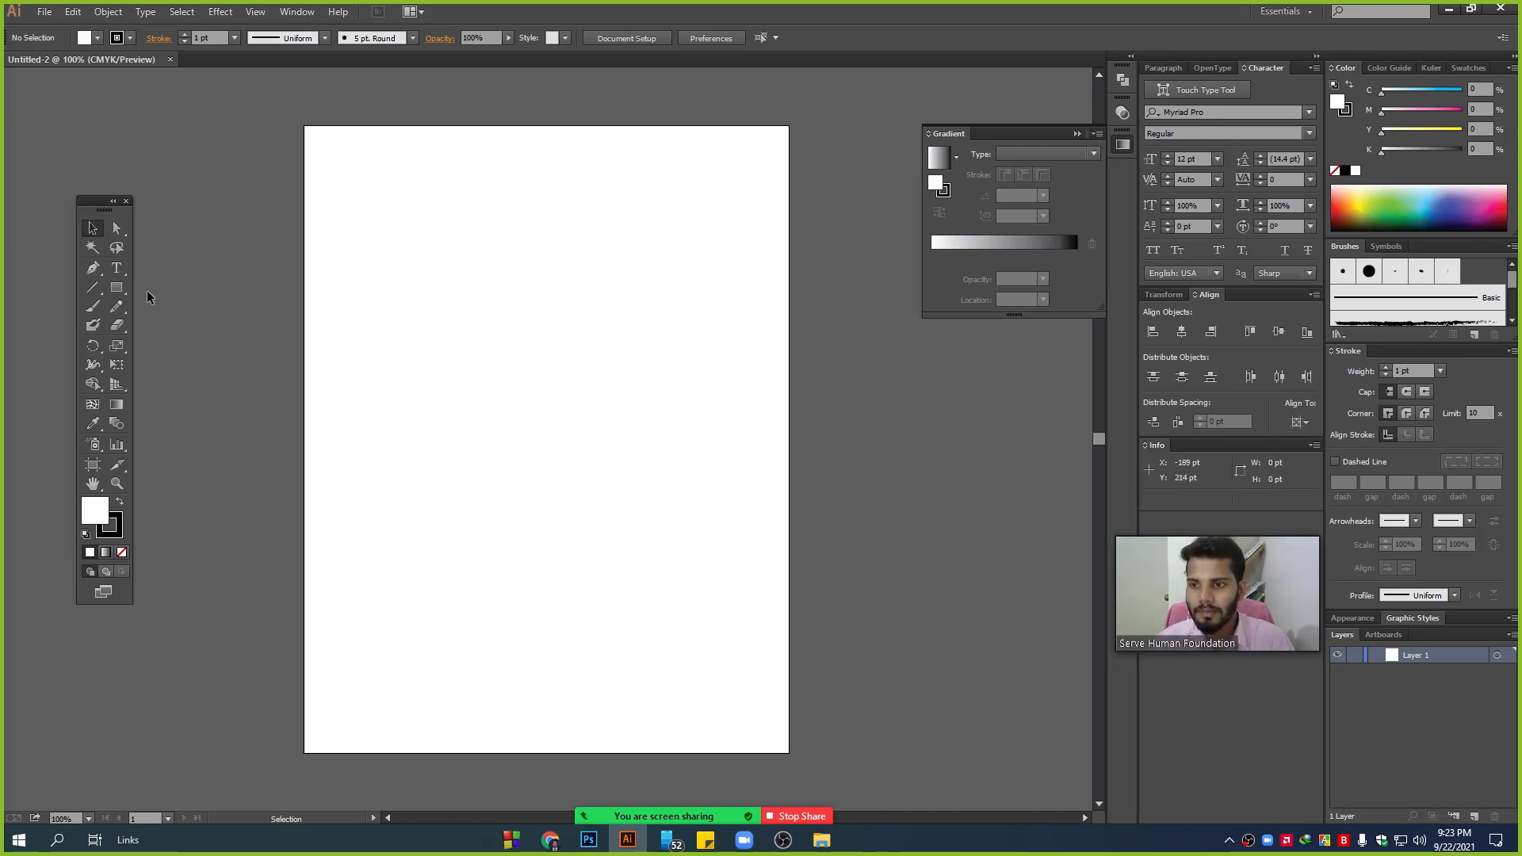
- Draw a 326 × 344 pt rectangle with a gradient fill and no stroke, shifted lower-left
{"action": "left_click", "coordinate": [117, 287]}
{"action": "left_click_drag", "start_coordinate": [463, 200], "coordinate": [721, 472]}
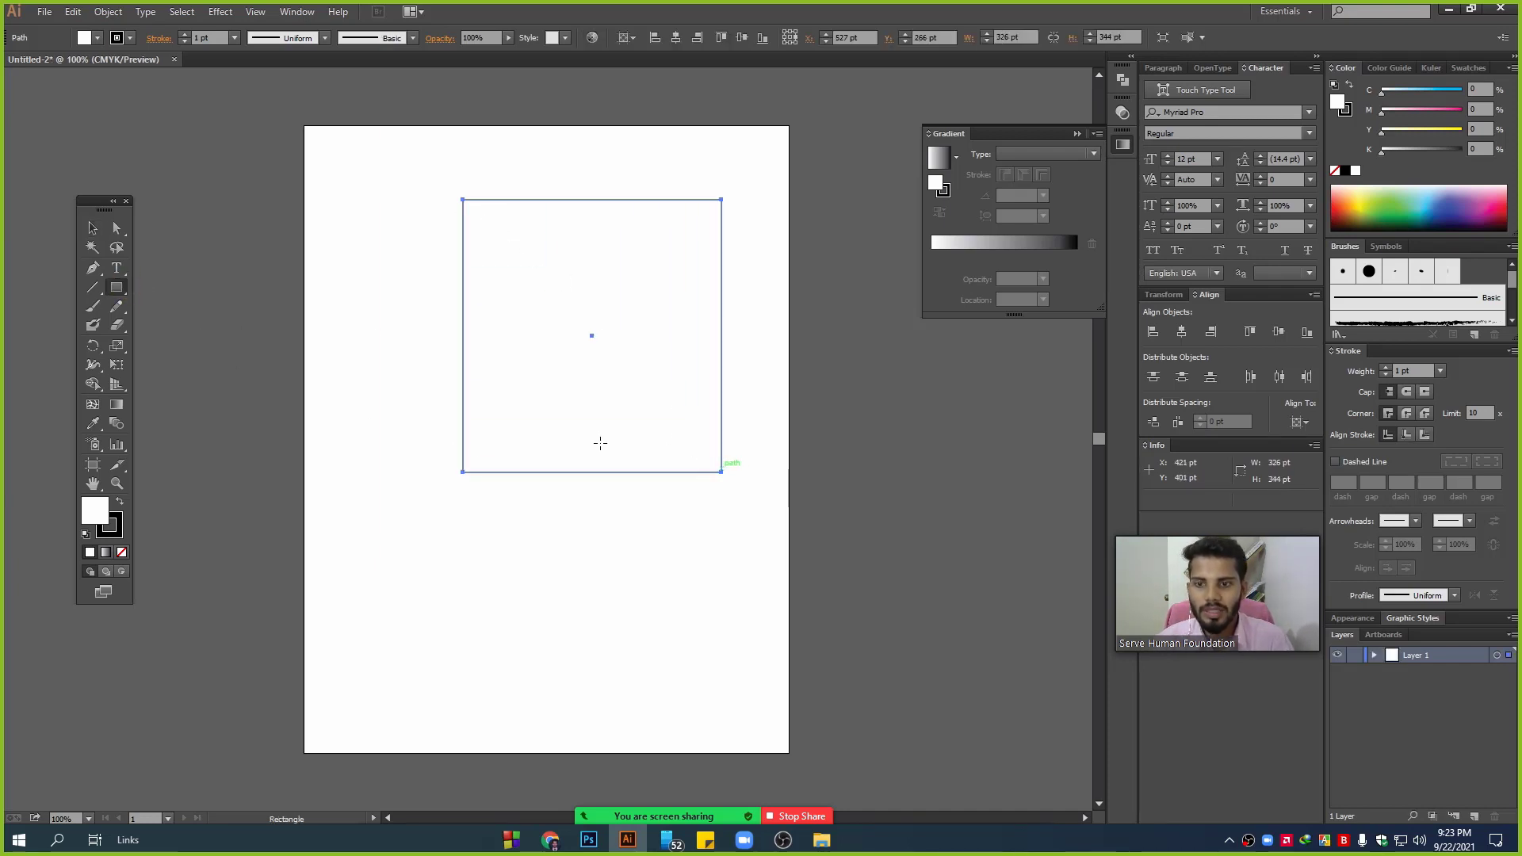
{"action": "left_click", "coordinate": [105, 552]}
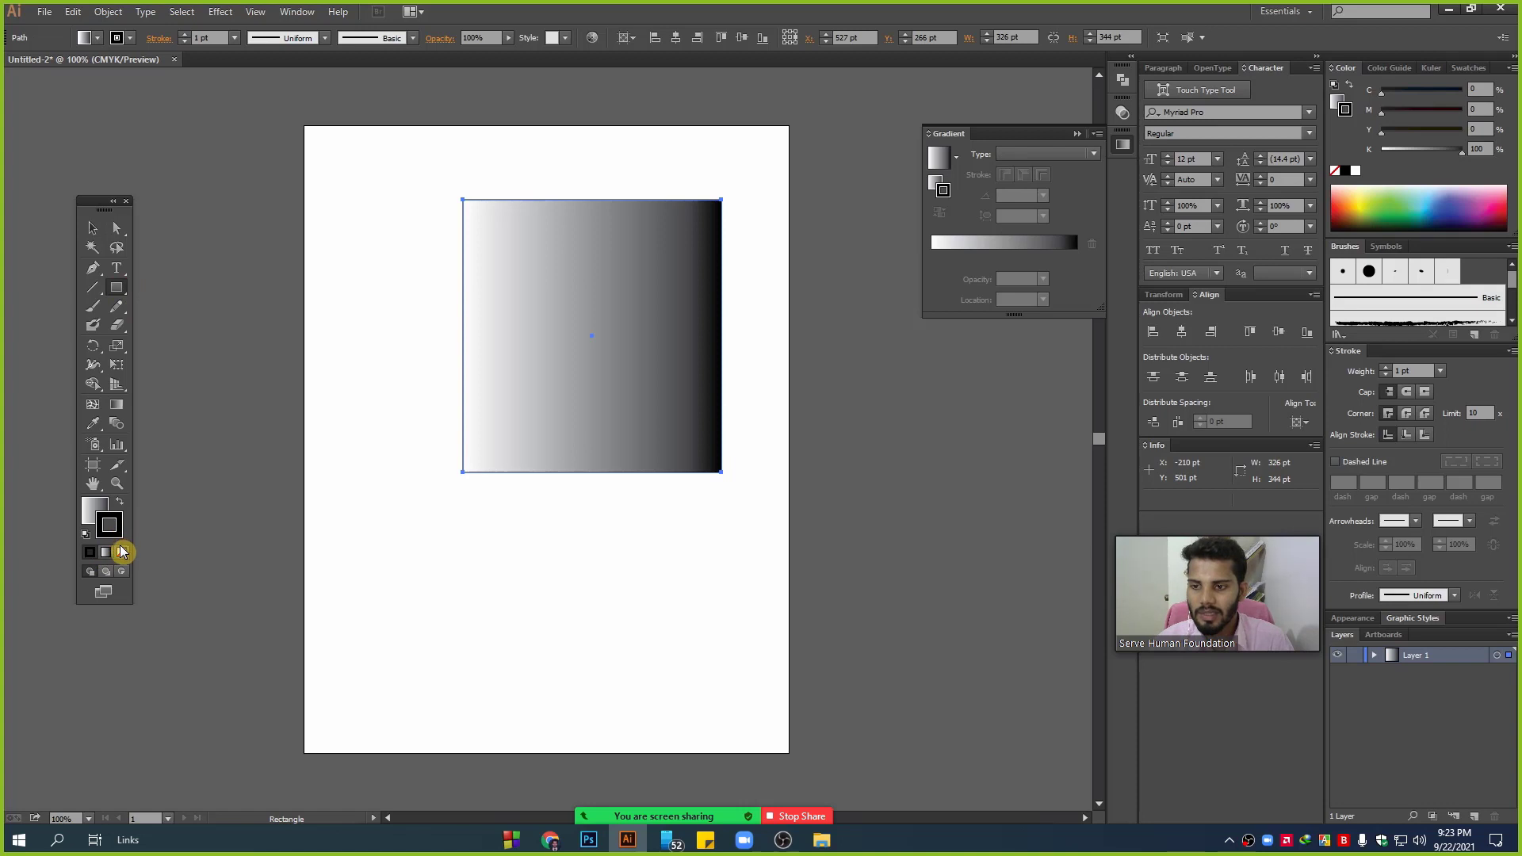
{"action": "left_click", "coordinate": [121, 553]}
{"action": "left_click", "coordinate": [90, 230]}
{"action": "scroll", "coordinate": [561, 188], "scroll_direction": "up", "scroll_amount": 5}
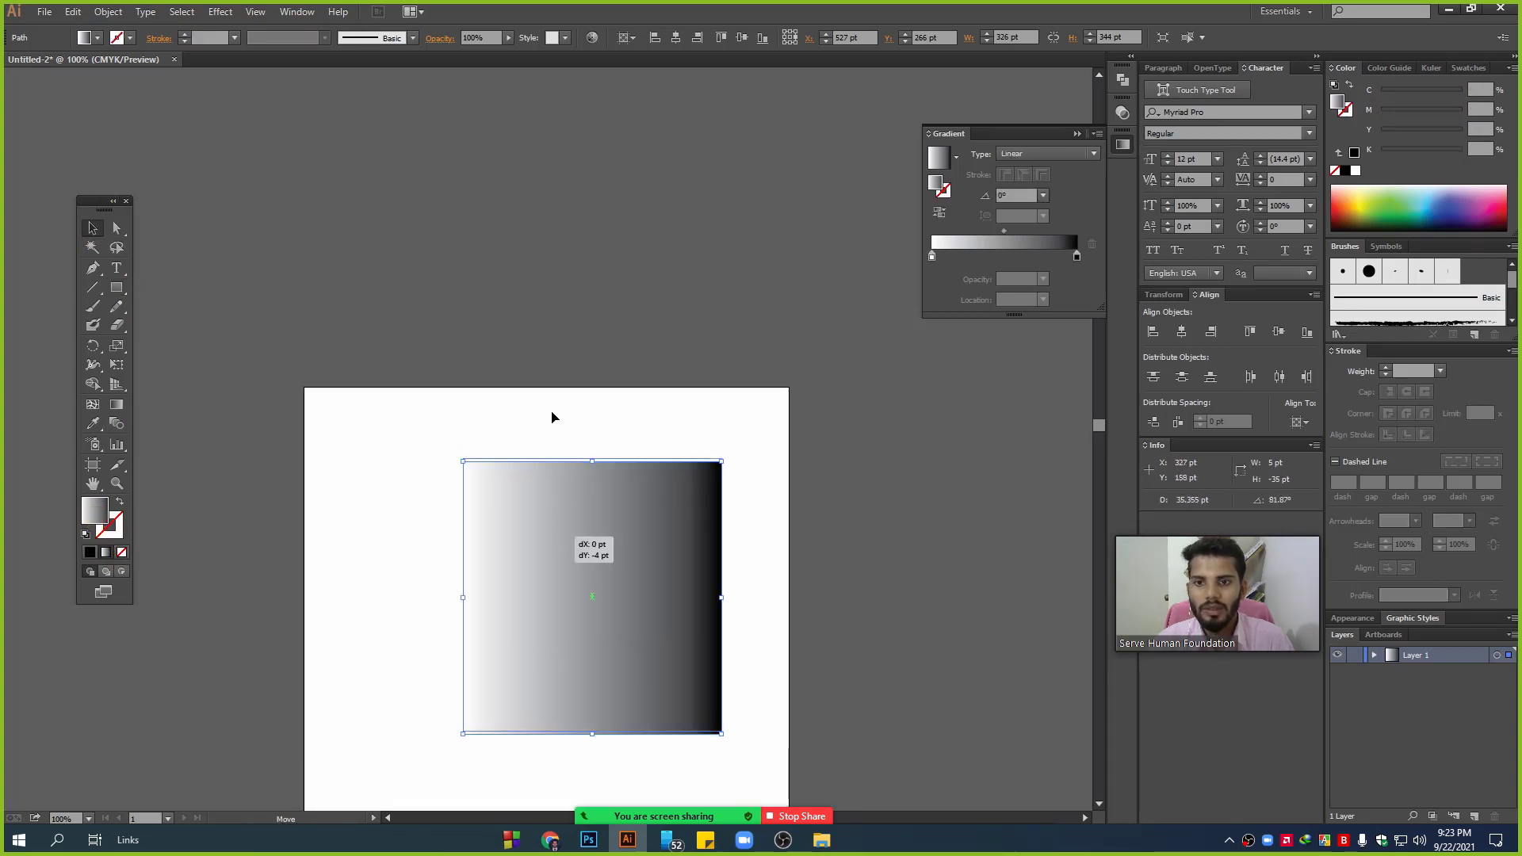
{"action": "left_click_drag", "start_coordinate": [563, 544], "coordinate": [504, 597]}
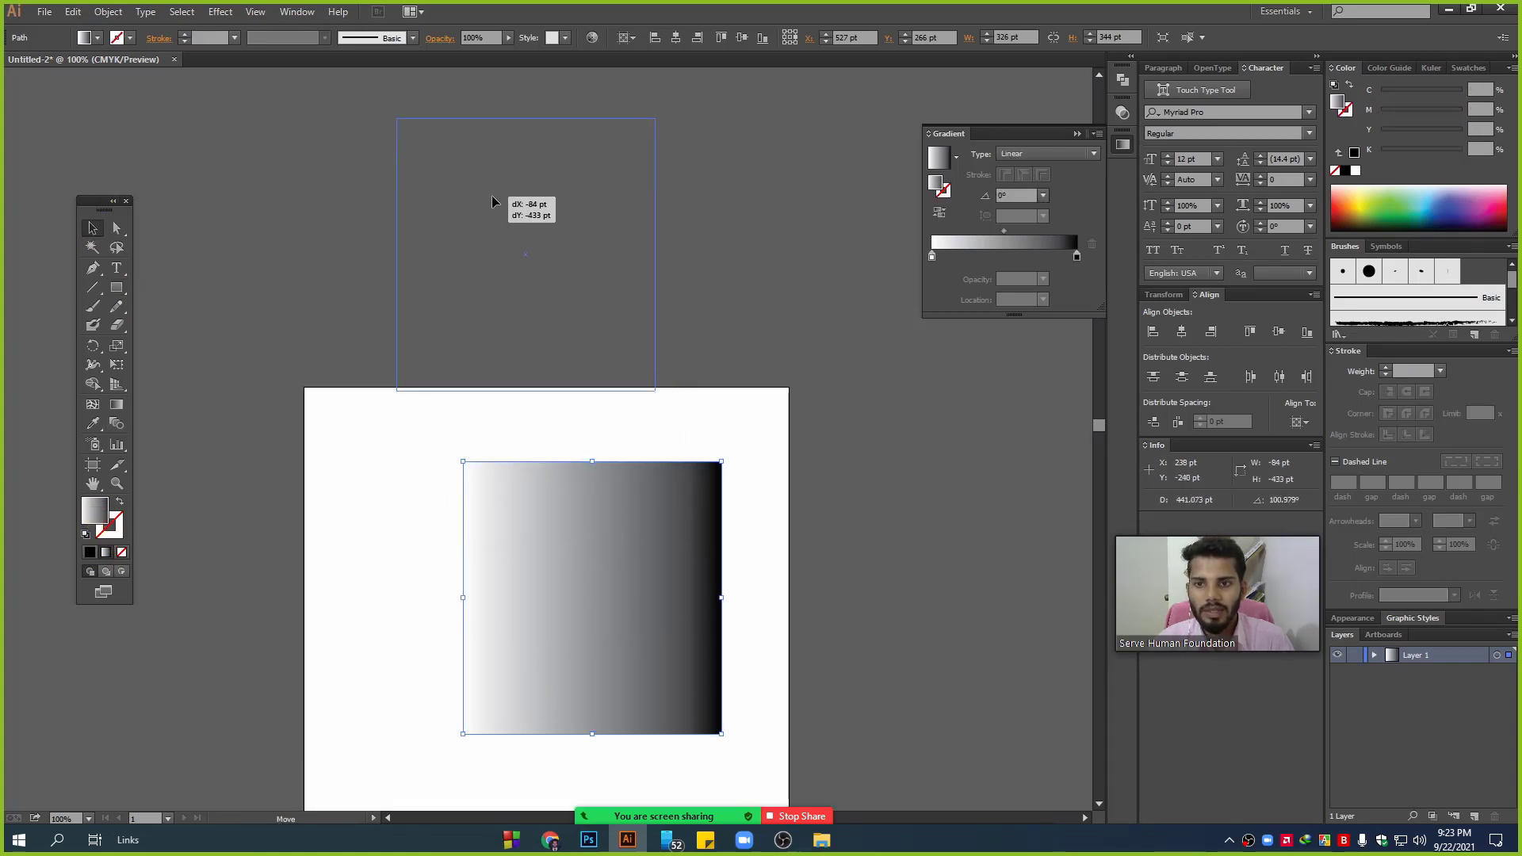
- Set the gradient stops to cyan and magenta using CMYK in the Color panel
{"action": "left_click", "coordinate": [932, 256]}
{"action": "left_click", "coordinate": [1512, 76]}
{"action": "left_click", "coordinate": [1380, 146]}
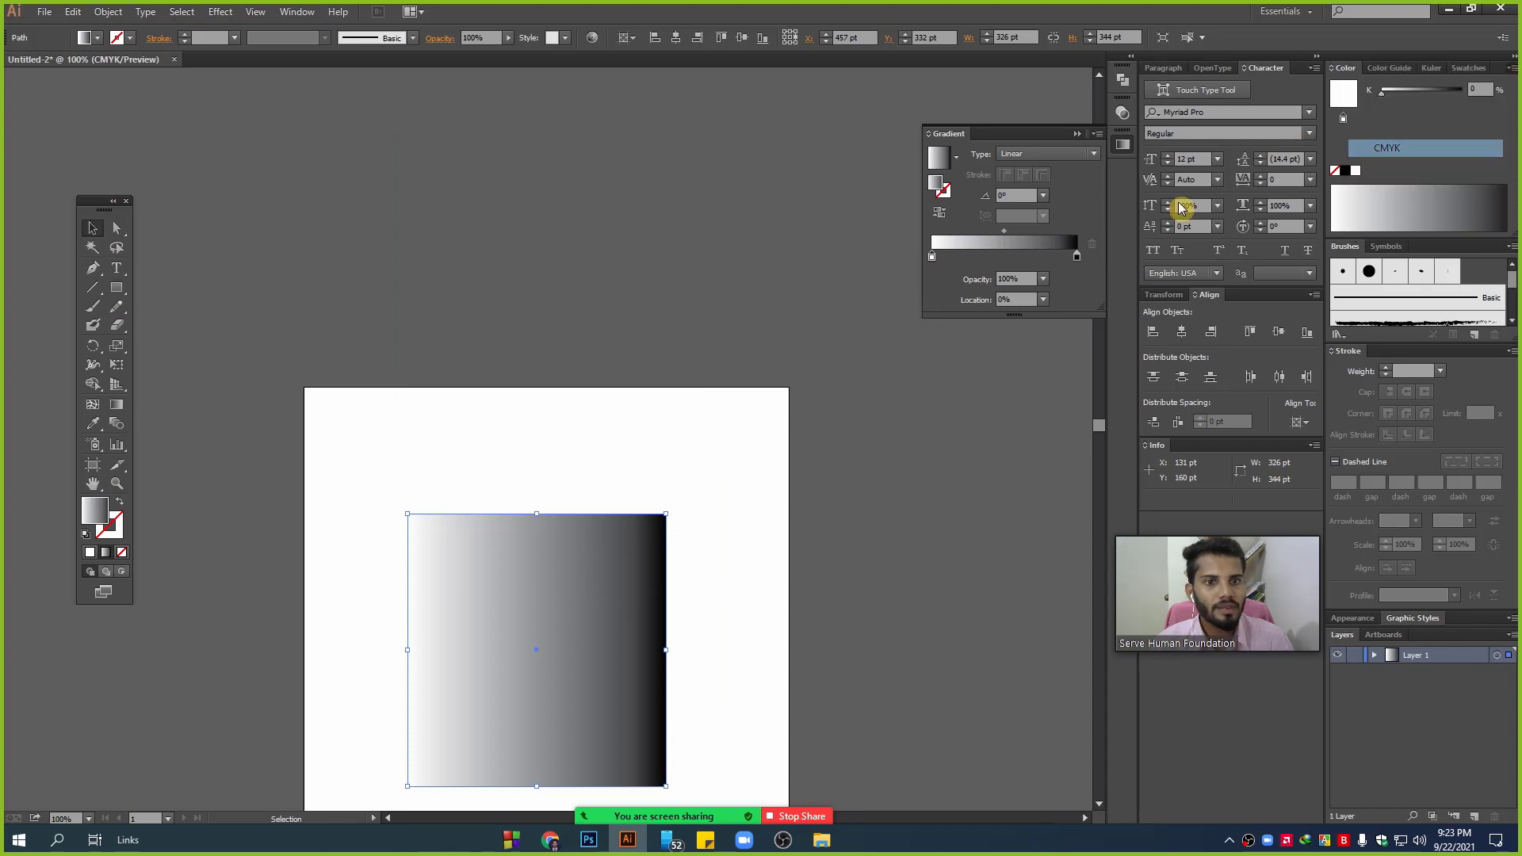
{"action": "left_click_drag", "start_coordinate": [1430, 99], "coordinate": [1463, 89]}
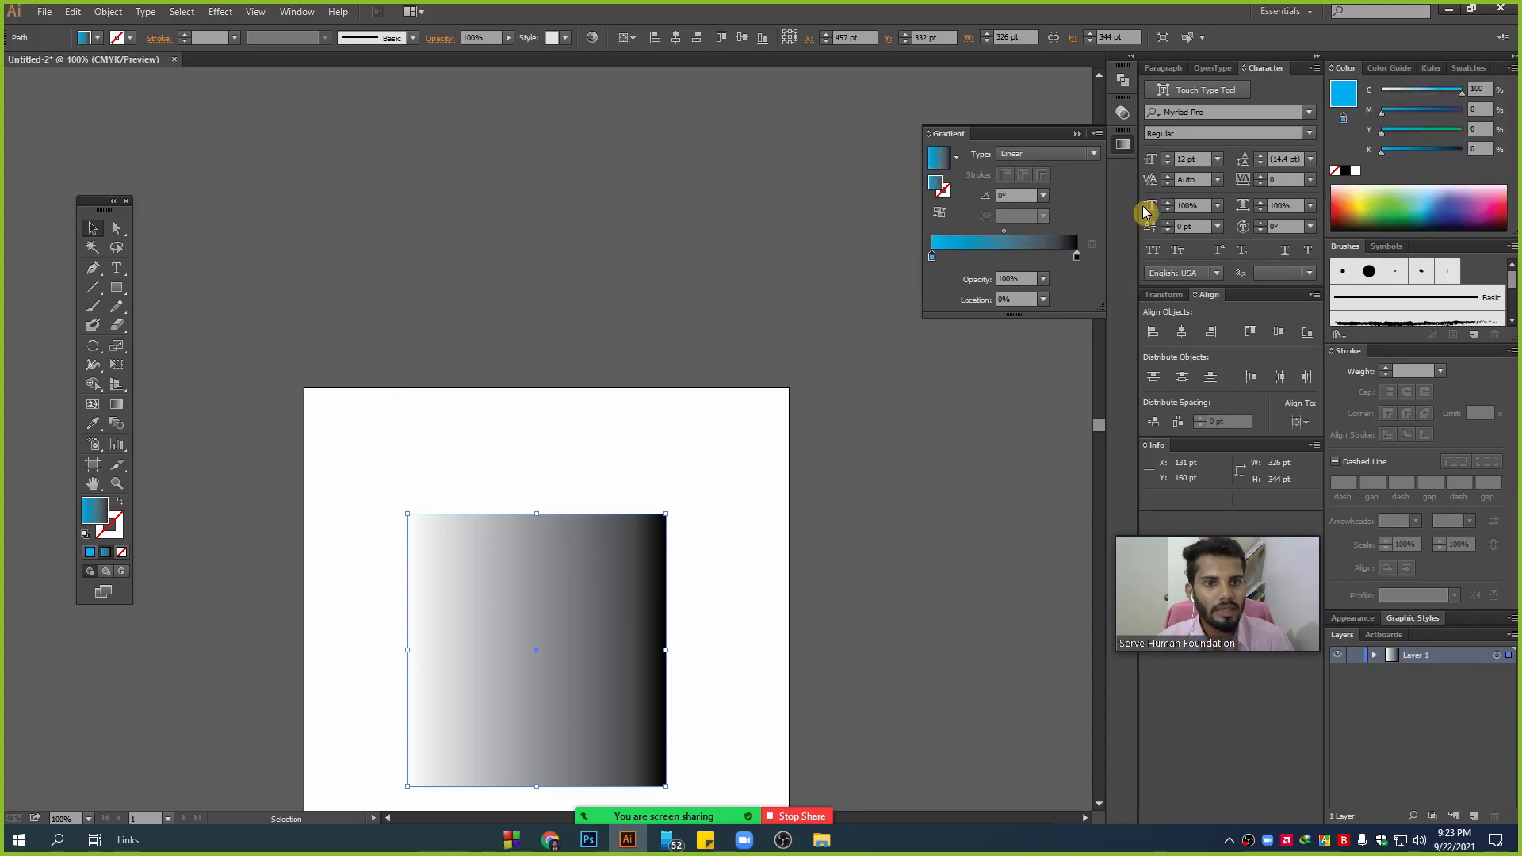
{"action": "left_click", "coordinate": [1076, 257]}
{"action": "left_click", "coordinate": [1514, 76]}
{"action": "left_click", "coordinate": [1379, 146]}
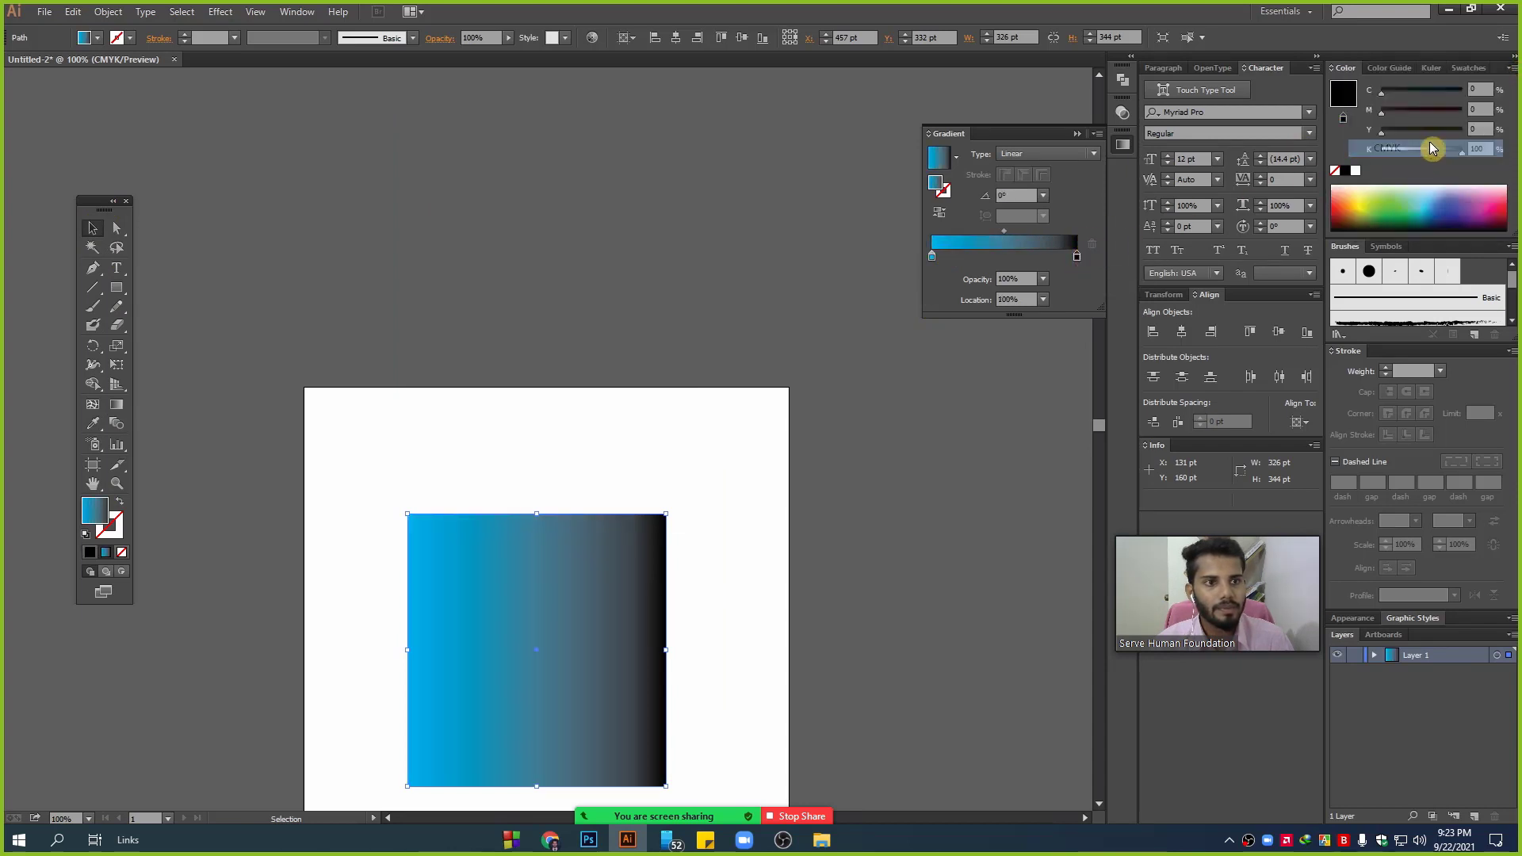
{"action": "mouse_move", "coordinate": [1463, 149]}
{"action": "left_mouse_down"}
{"action": "mouse_move", "coordinate": [1338, 153]}
{"action": "mouse_move", "coordinate": [1462, 110]}
{"action": "left_mouse_up"}
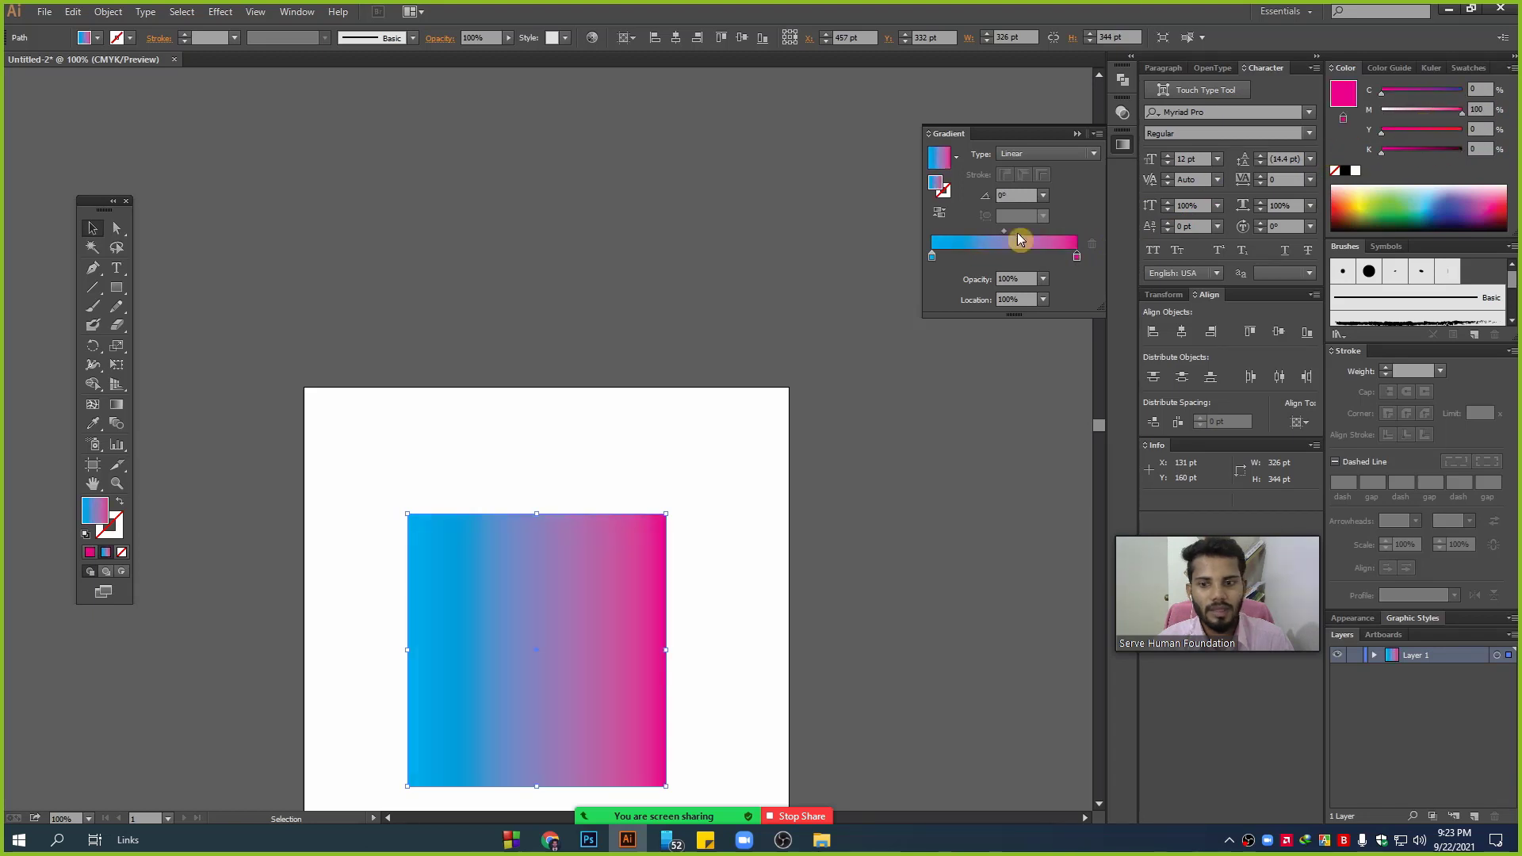
{"action": "scroll", "coordinate": [846, 272], "scroll_direction": "down", "scroll_amount": 3}
{"action": "scroll", "coordinate": [840, 274], "scroll_direction": "down", "scroll_amount": 2}
{"action": "scroll", "coordinate": [642, 430], "scroll_direction": "up", "scroll_amount": 1, "text": "alt"}
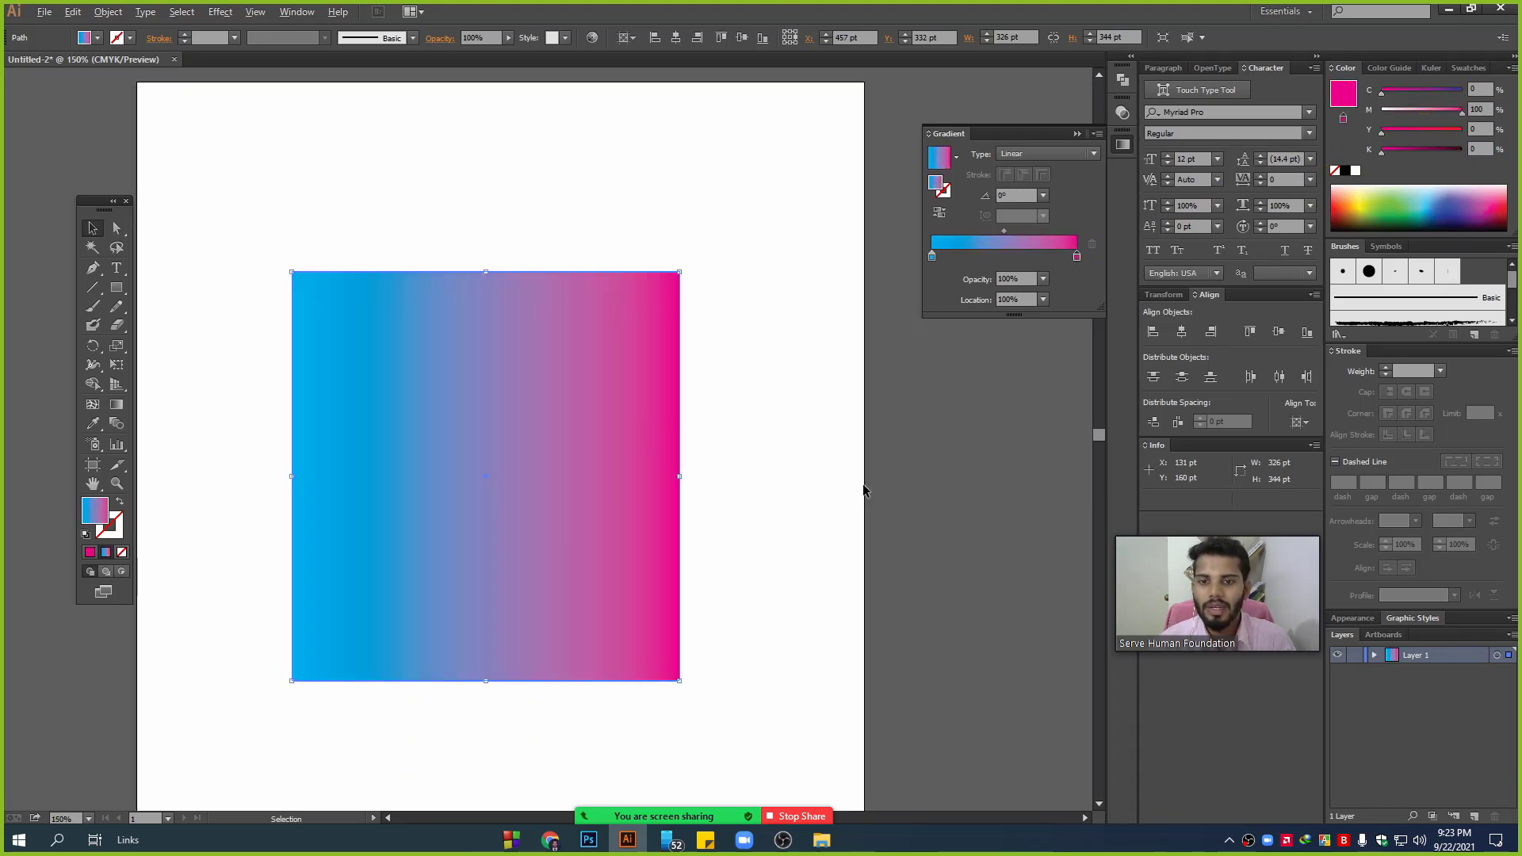
{"action": "scroll", "coordinate": [830, 505], "scroll_direction": "left", "scroll_amount": 2}
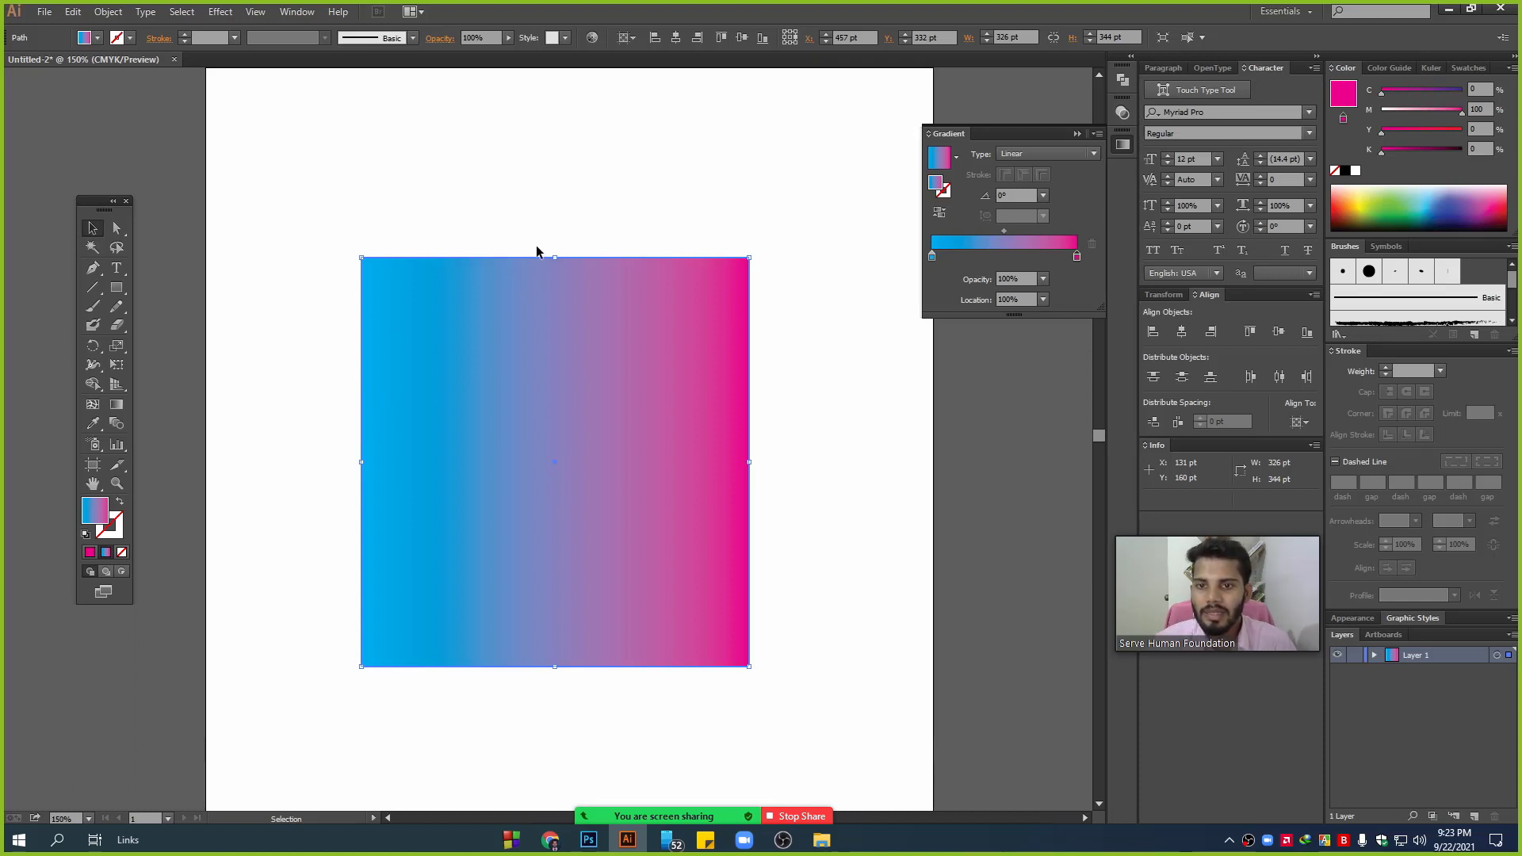
- Angle the square's gradient to -45.1°, cyan at top-left to magenta at bottom-right
{"action": "left_click", "coordinate": [119, 405]}
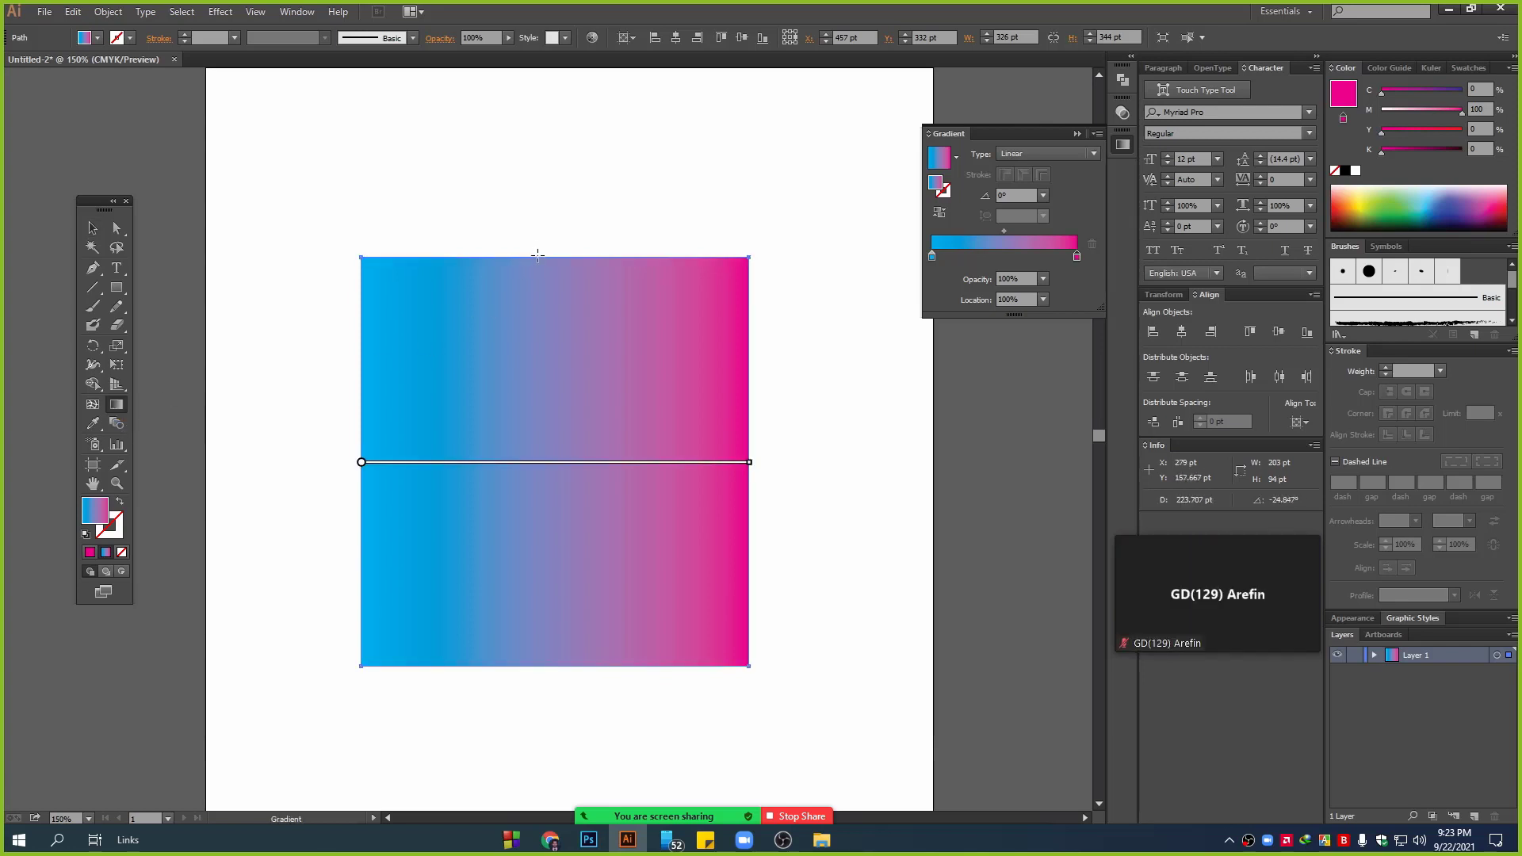
{"action": "left_click_drag", "start_coordinate": [536, 258], "coordinate": [538, 664]}
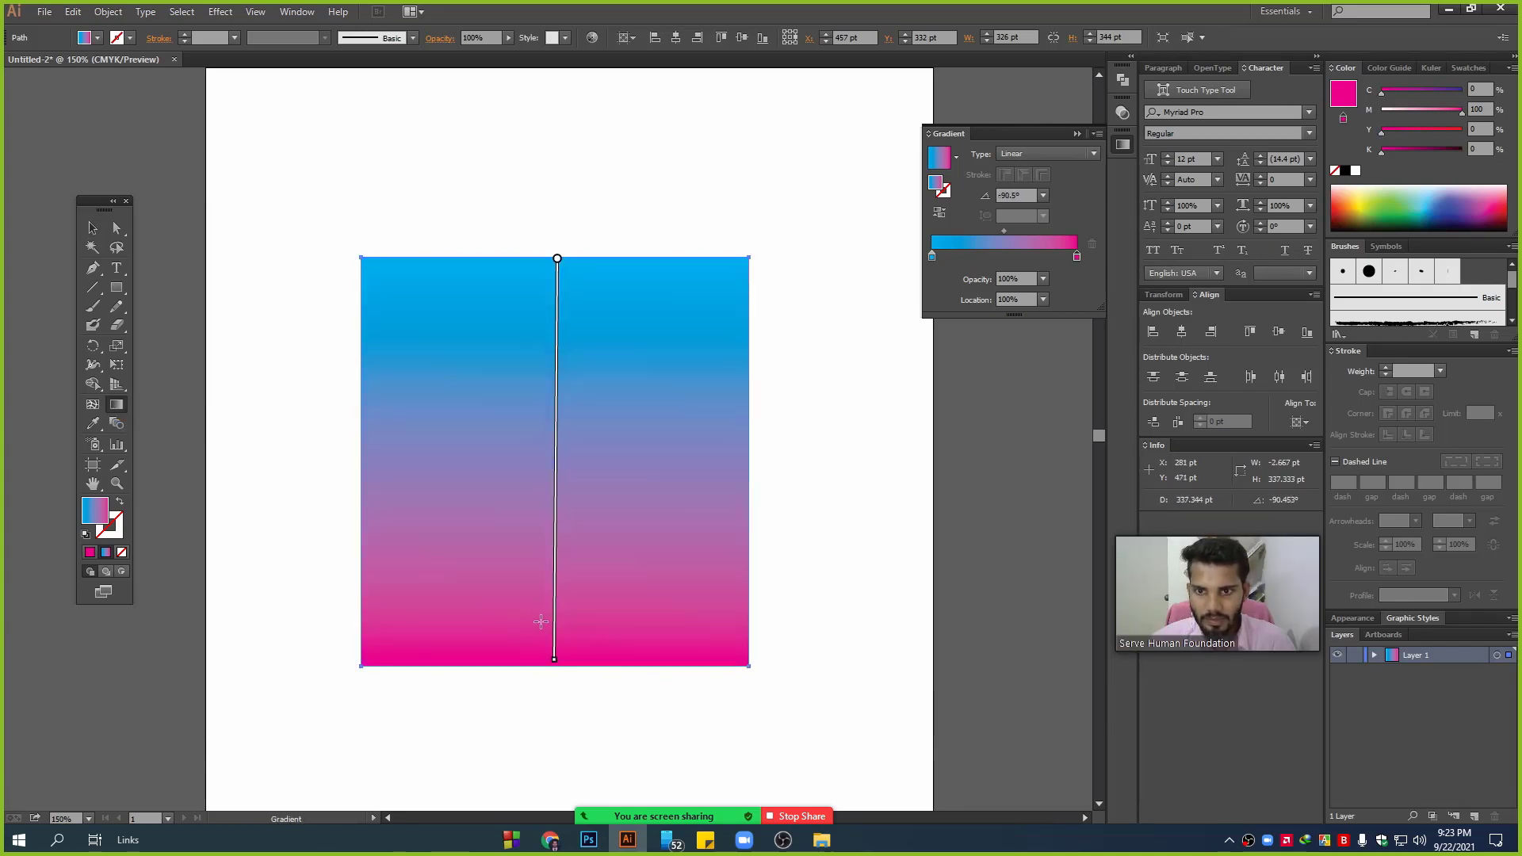
{"action": "mouse_move", "coordinate": [532, 612]}
{"action": "left_mouse_down"}
{"action": "mouse_move", "coordinate": [528, 636]}
{"action": "mouse_move", "coordinate": [573, 189]}
{"action": "left_mouse_up"}
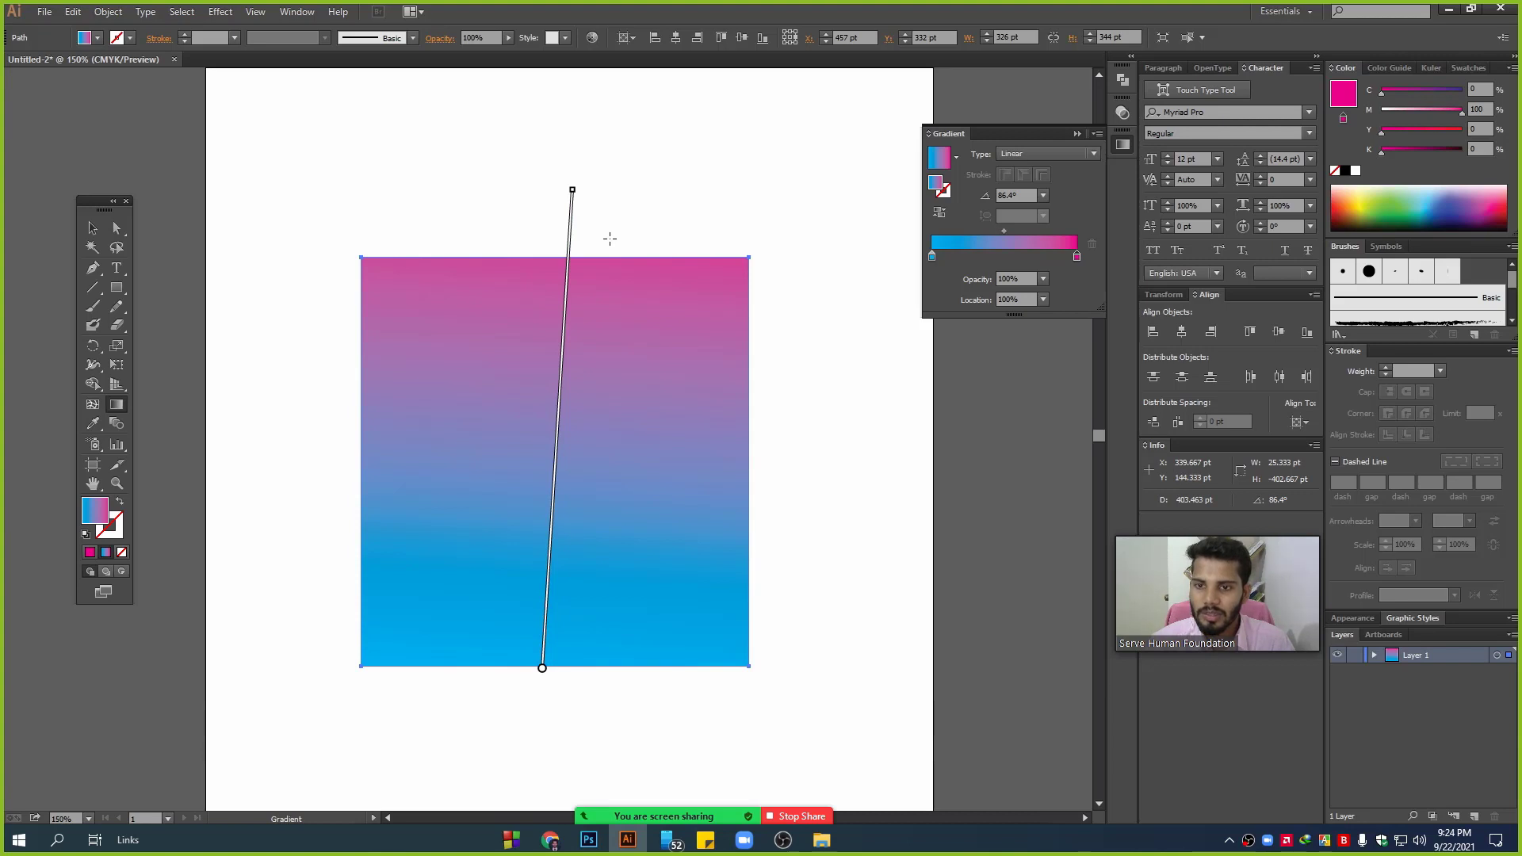
{"action": "left_click_drag", "start_coordinate": [468, 380], "coordinate": [666, 567]}
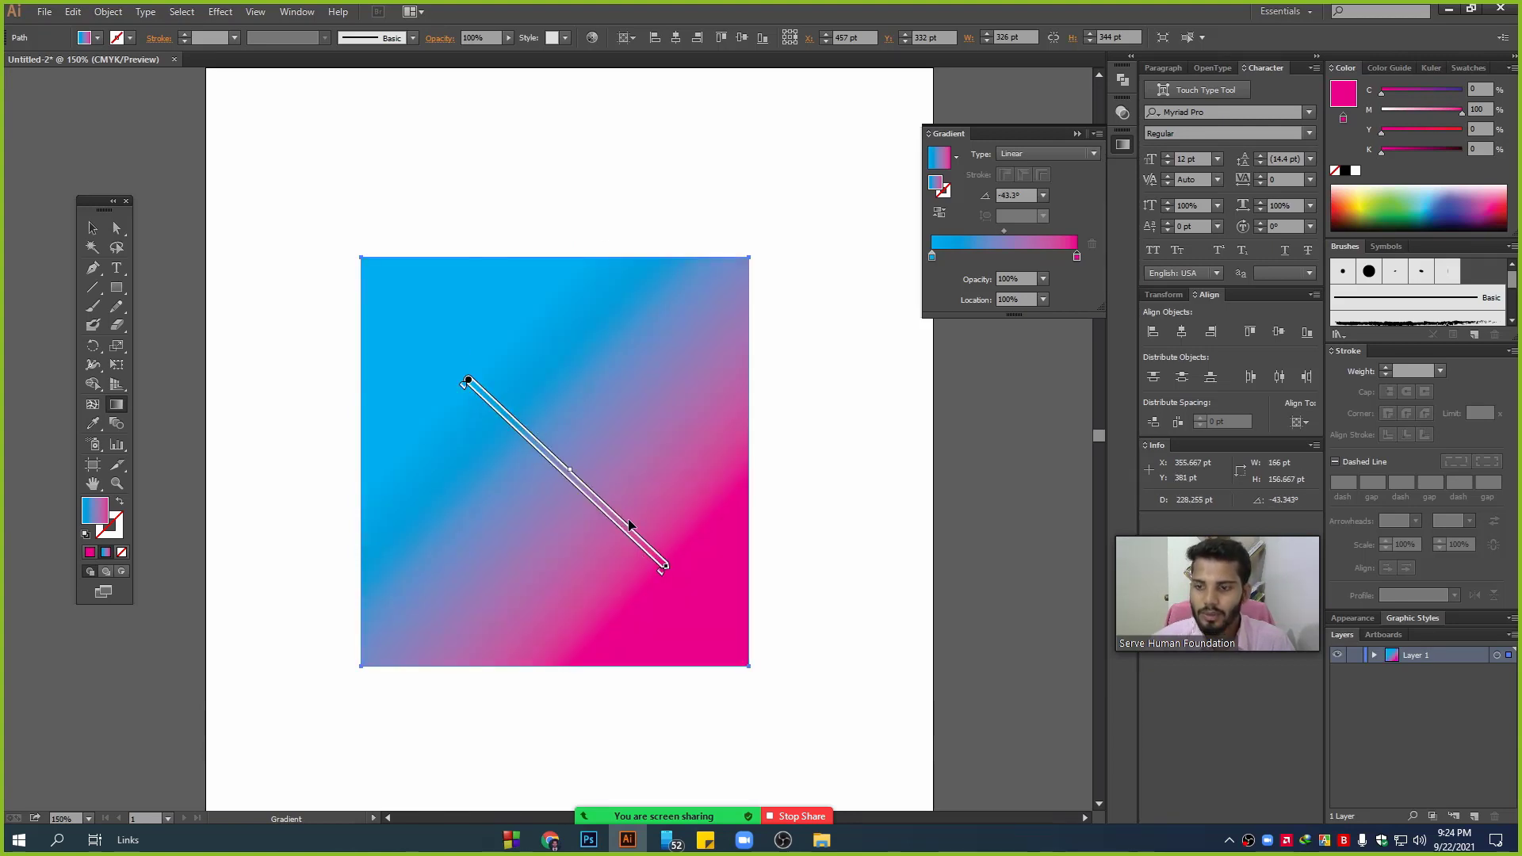
{"action": "left_click_drag", "start_coordinate": [484, 317], "coordinate": [672, 469]}
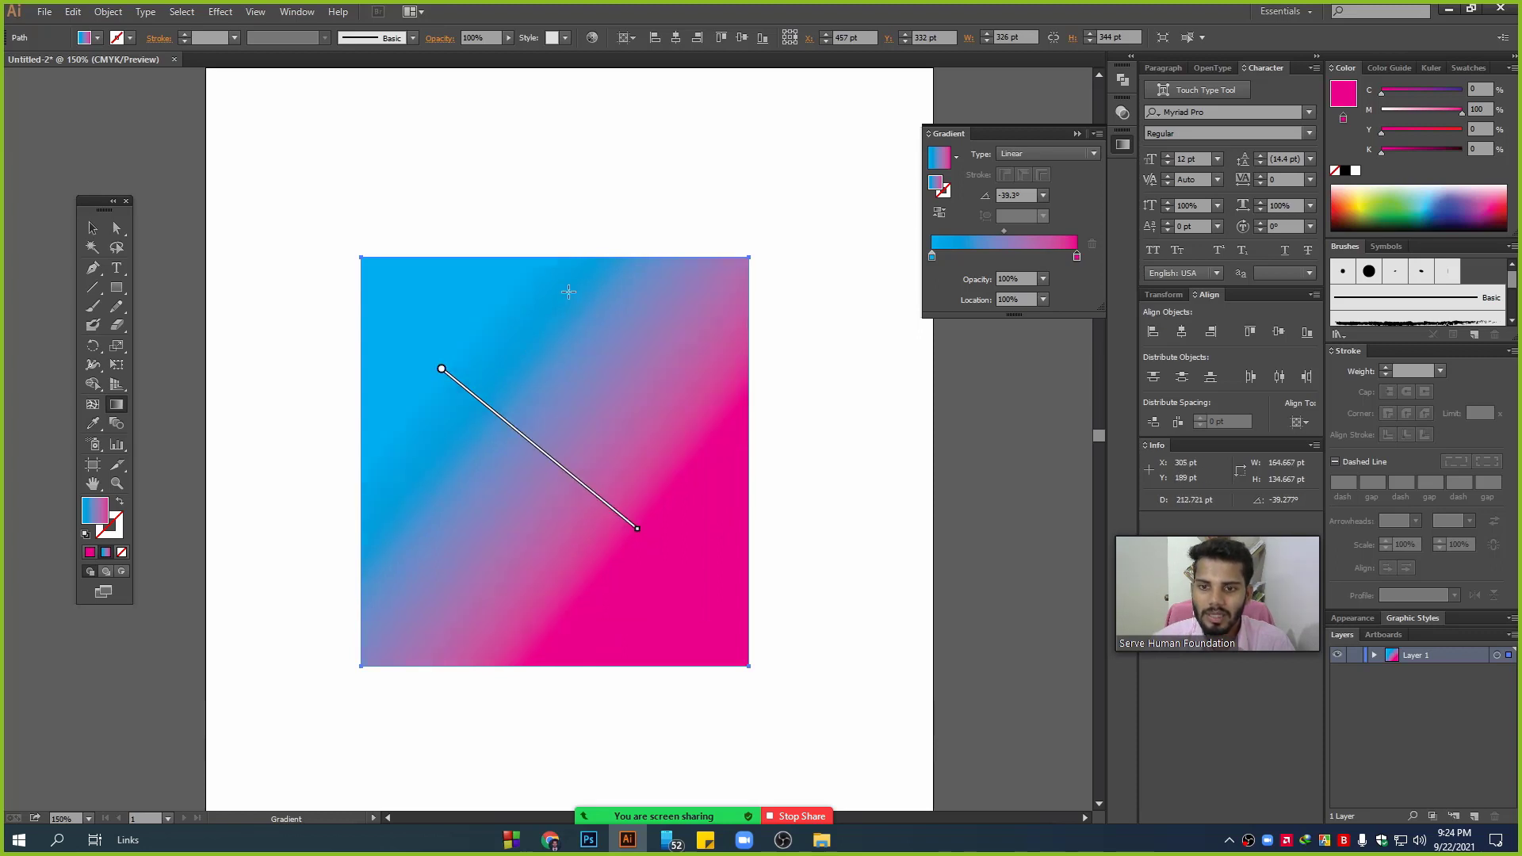
{"action": "left_click_drag", "start_coordinate": [568, 292], "coordinate": [754, 510]}
{"action": "left_click_drag", "start_coordinate": [478, 370], "coordinate": [662, 588]}
{"action": "left_click_drag", "start_coordinate": [393, 302], "coordinate": [763, 673]}
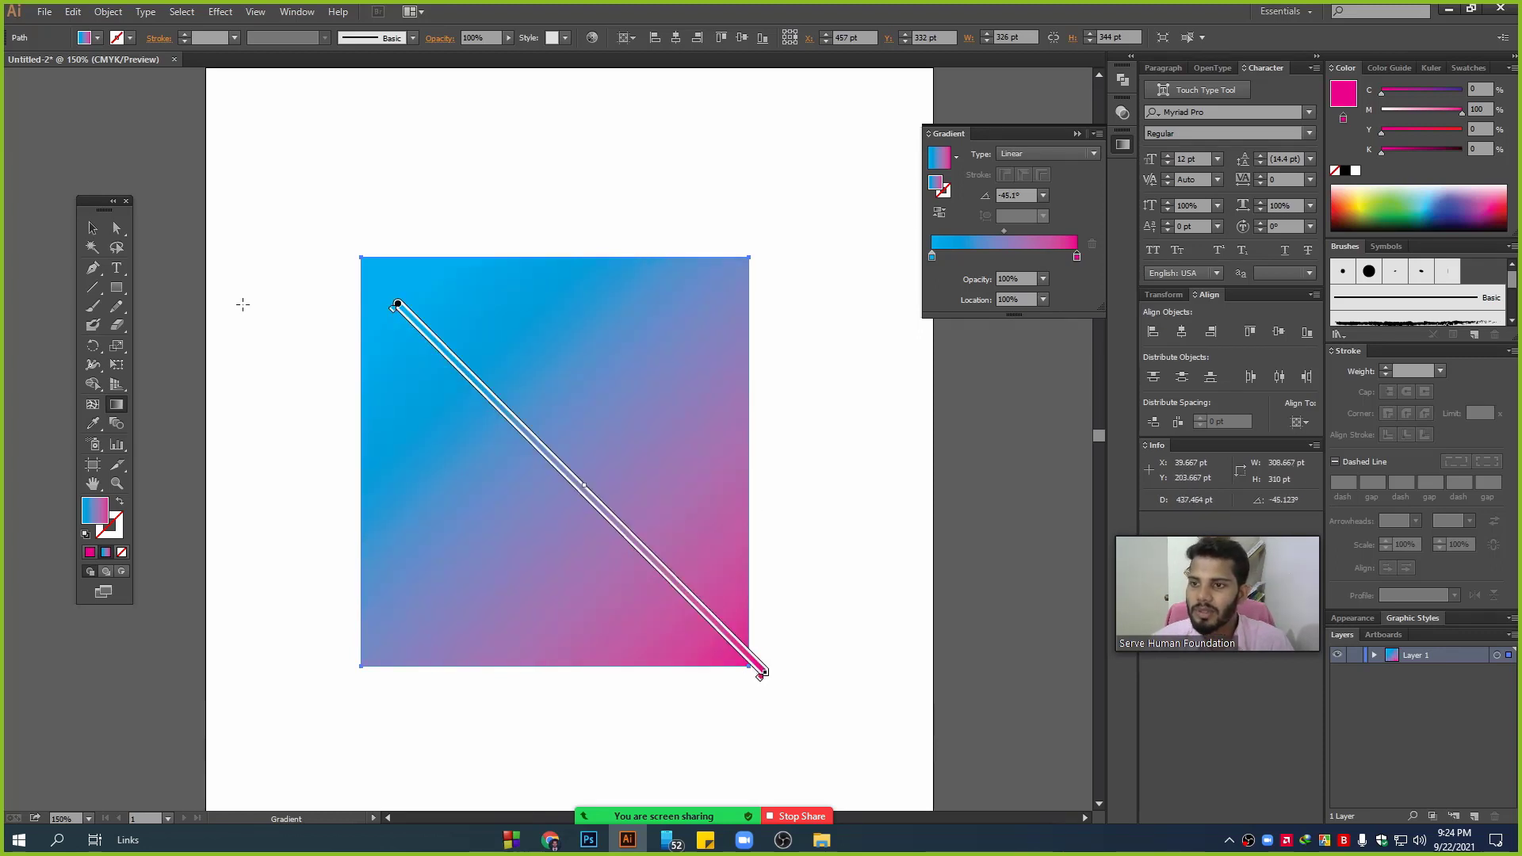
{"action": "left_click", "coordinate": [92, 227]}
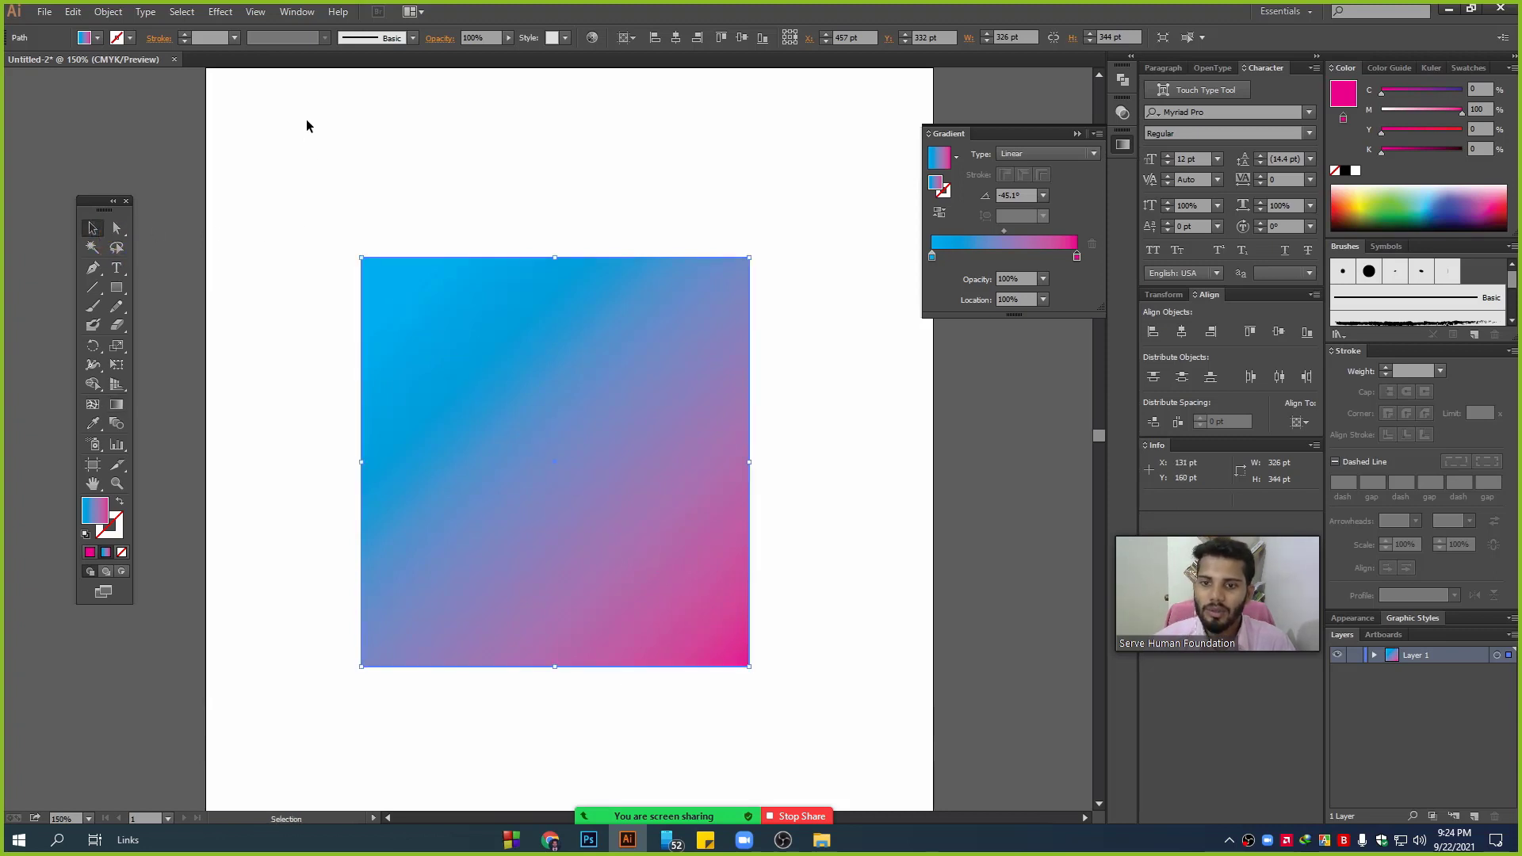
- Replace the gradient square with a 239.333 pt circle drawn with the Ellipse tool
{"action": "left_click_drag", "start_coordinate": [307, 119], "coordinate": [818, 694]}
{"action": "key", "text": "Delete"}
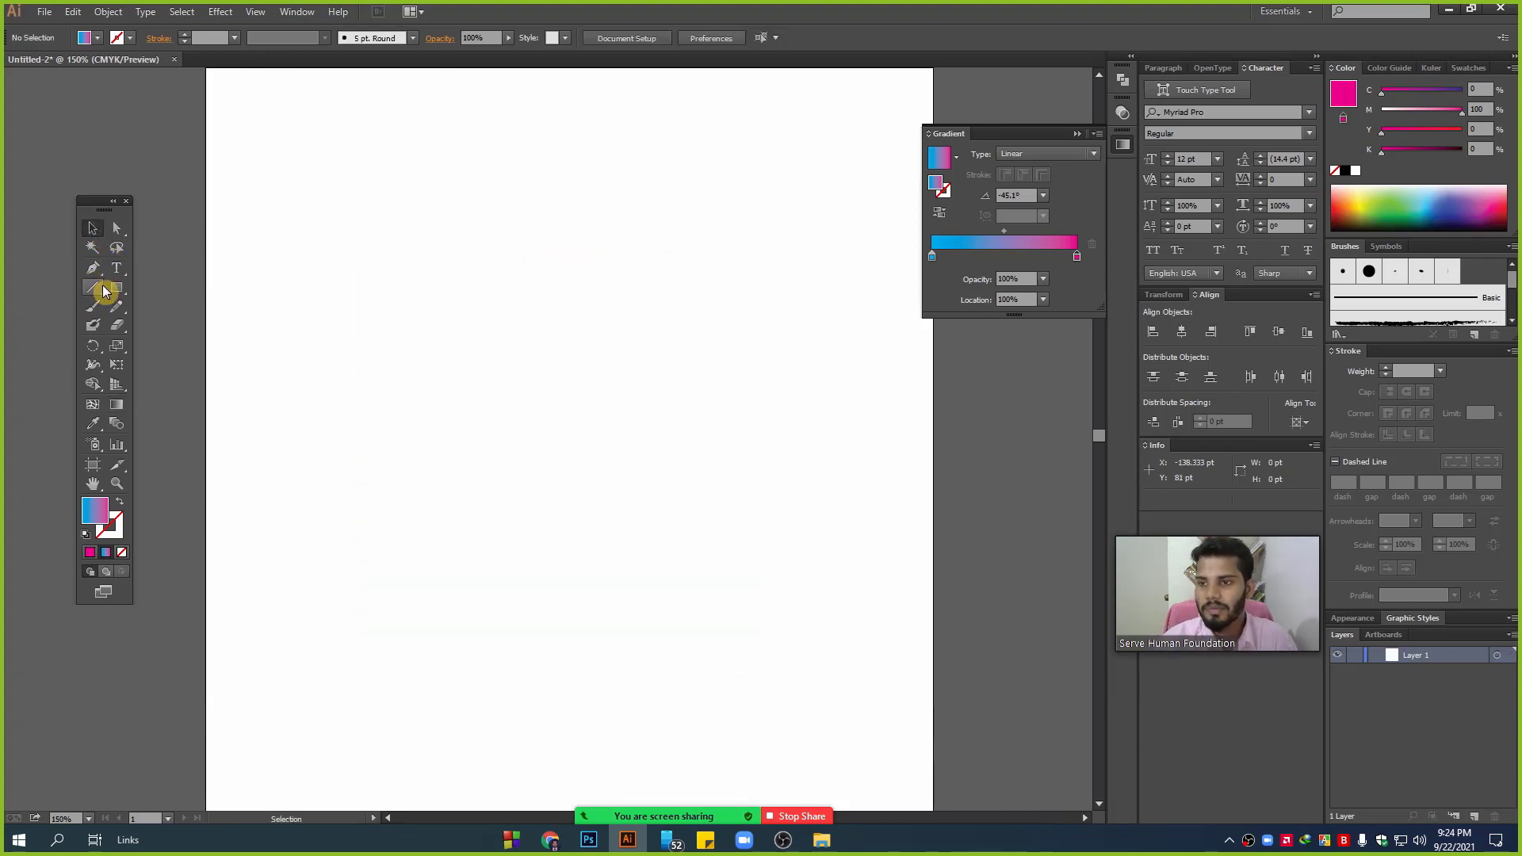
{"action": "mouse_move", "coordinate": [117, 288]}
{"action": "left_mouse_down"}
{"action": "mouse_move", "coordinate": [191, 345]}
{"action": "mouse_move", "coordinate": [191, 325]}
{"action": "left_mouse_up"}
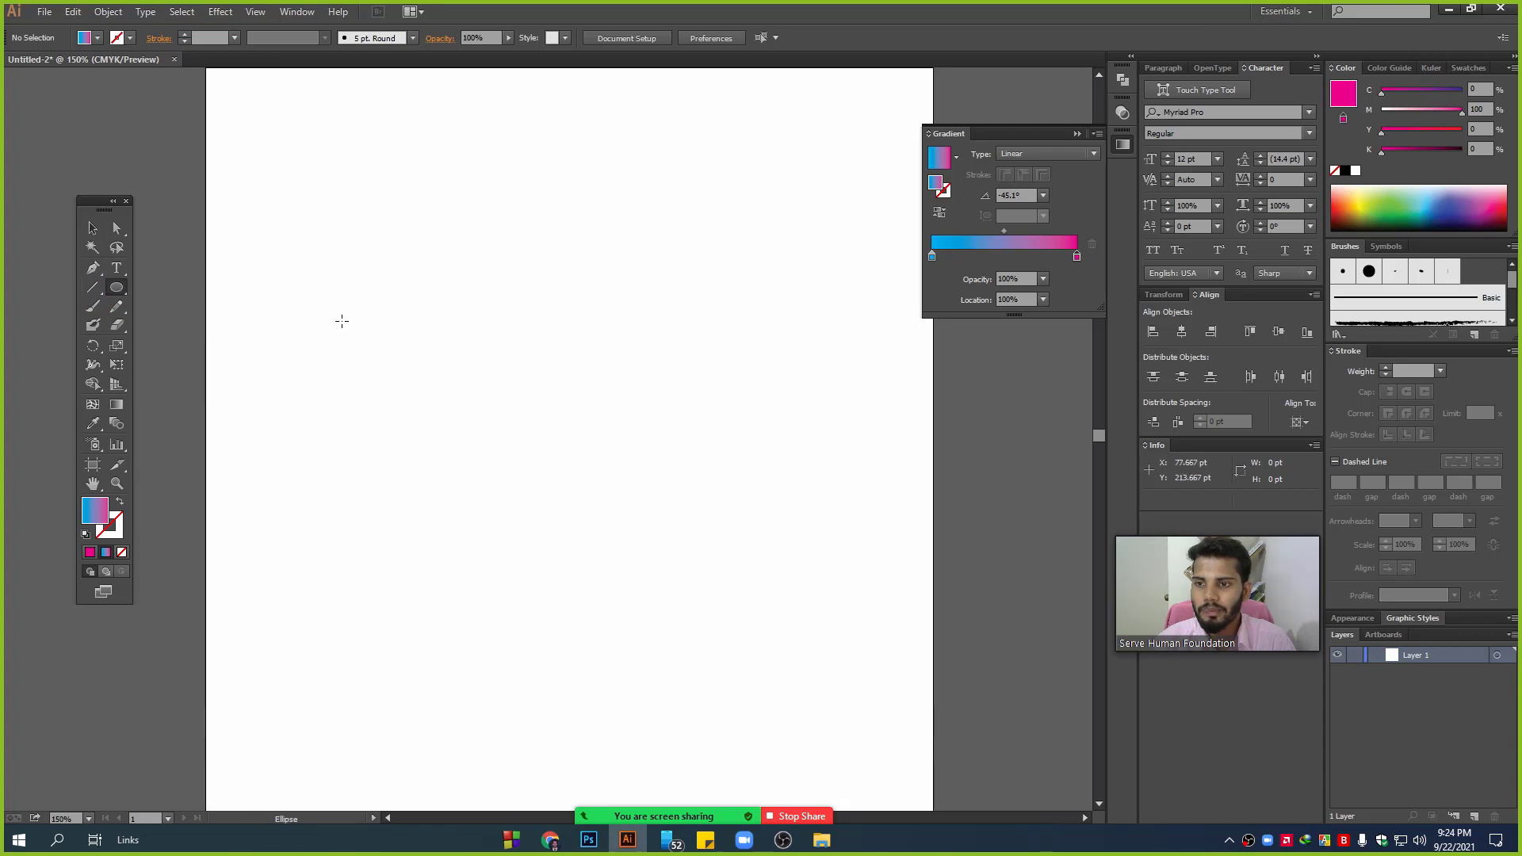
{"action": "left_click_drag", "start_coordinate": [463, 199], "coordinate": [748, 480]}
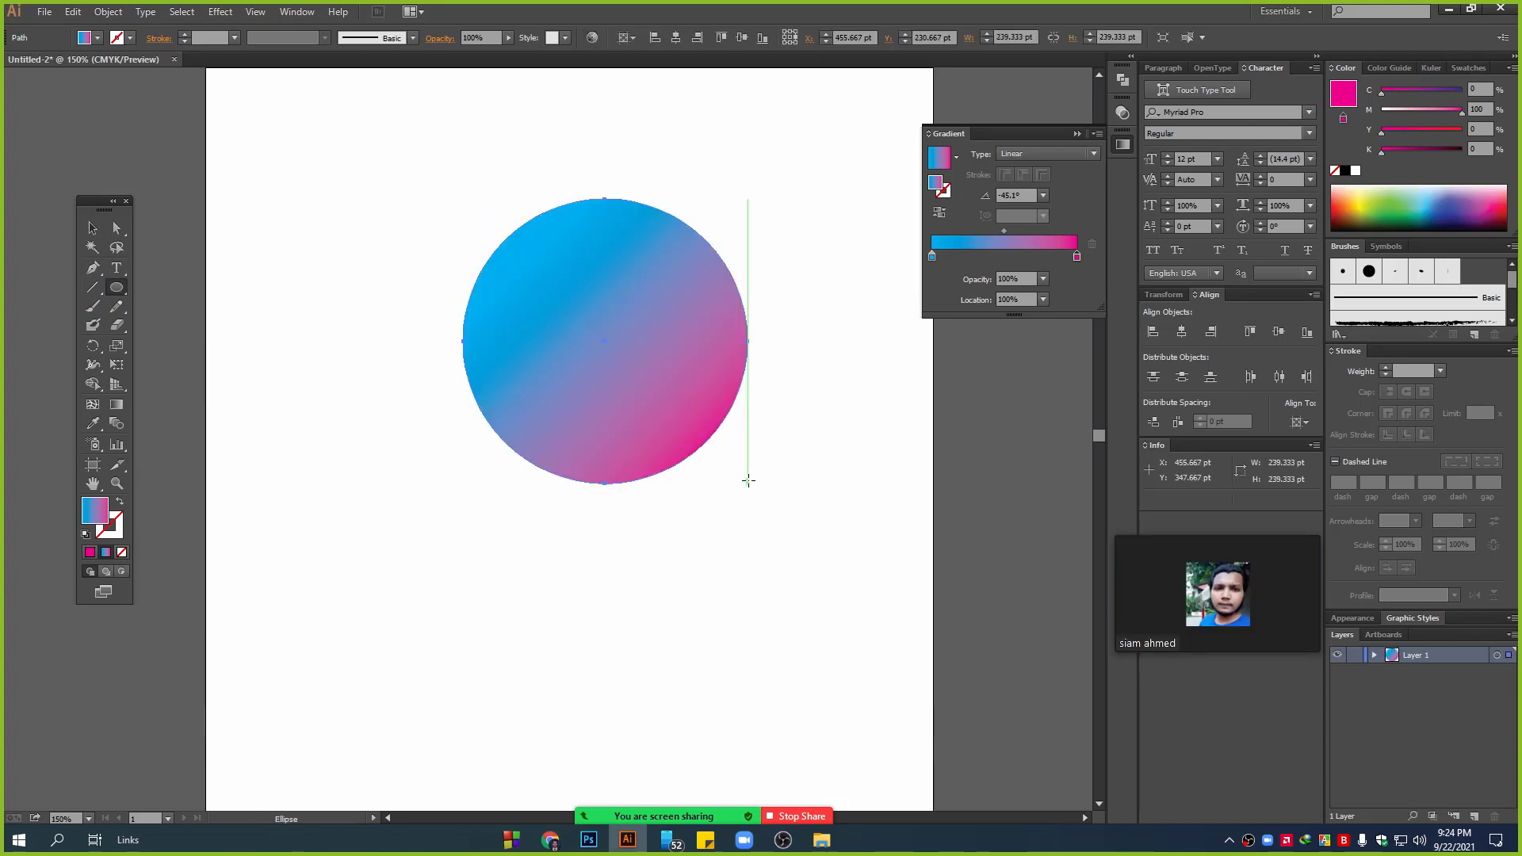
{"action": "left_click", "coordinate": [92, 228]}
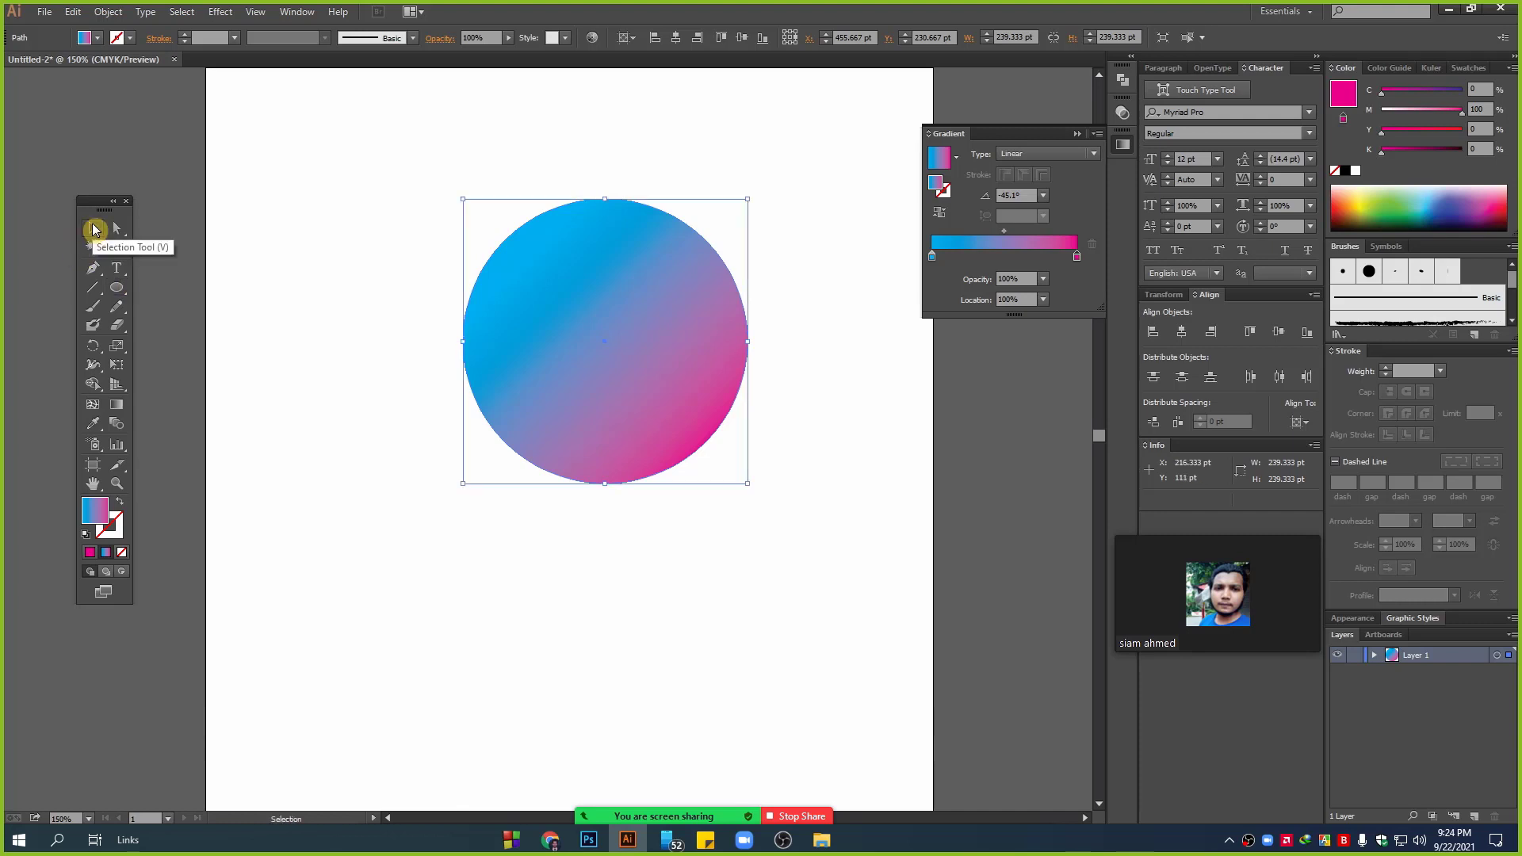
- Nudge the gradient circle slightly down-left and show the Linear/Radial gradient type choices
{"action": "left_click", "coordinate": [115, 410]}
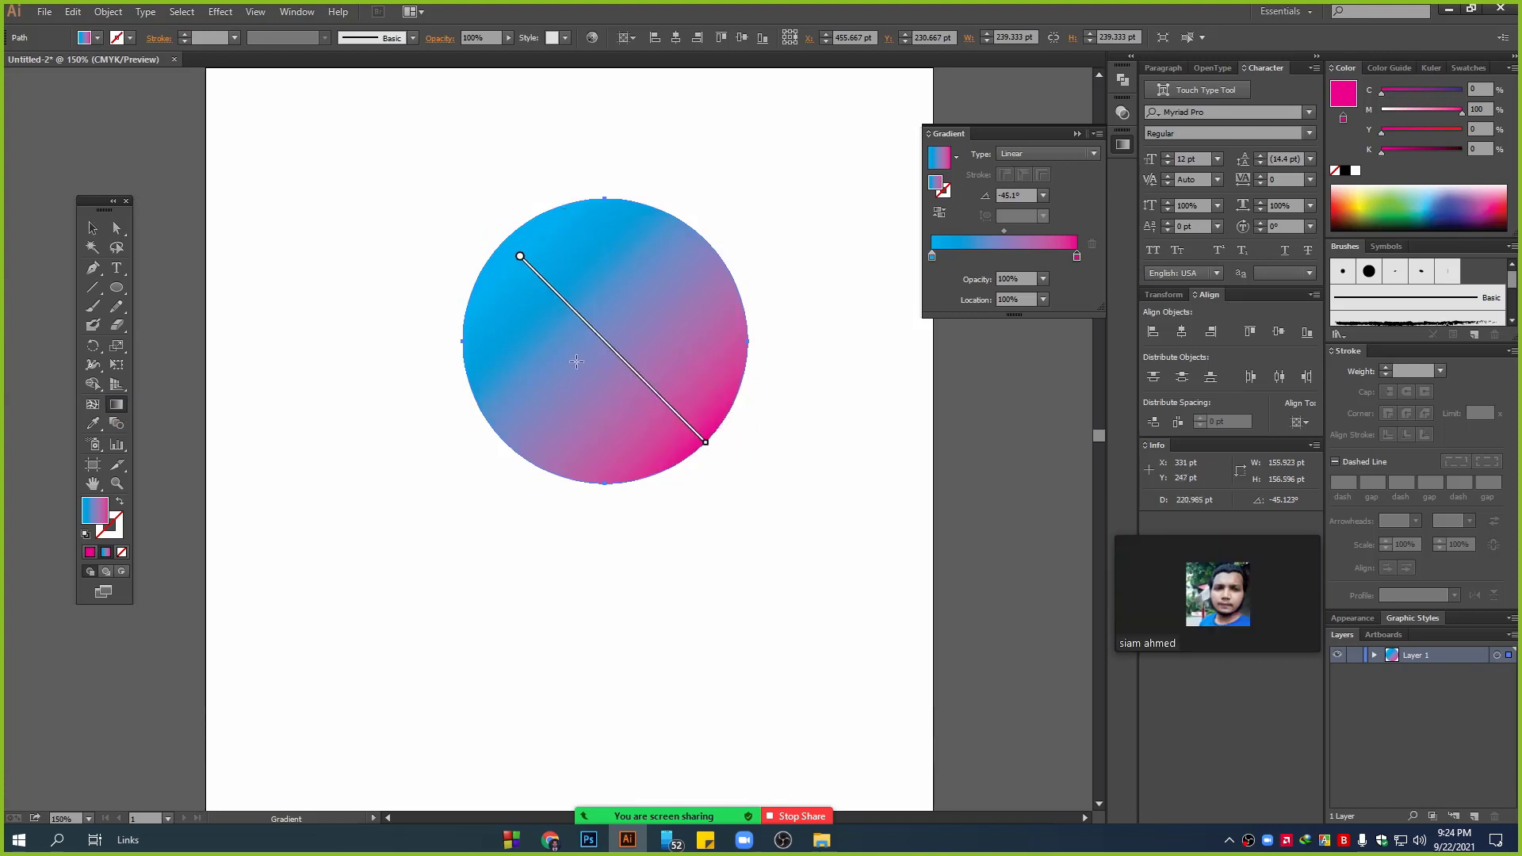
{"action": "left_click", "coordinate": [117, 418]}
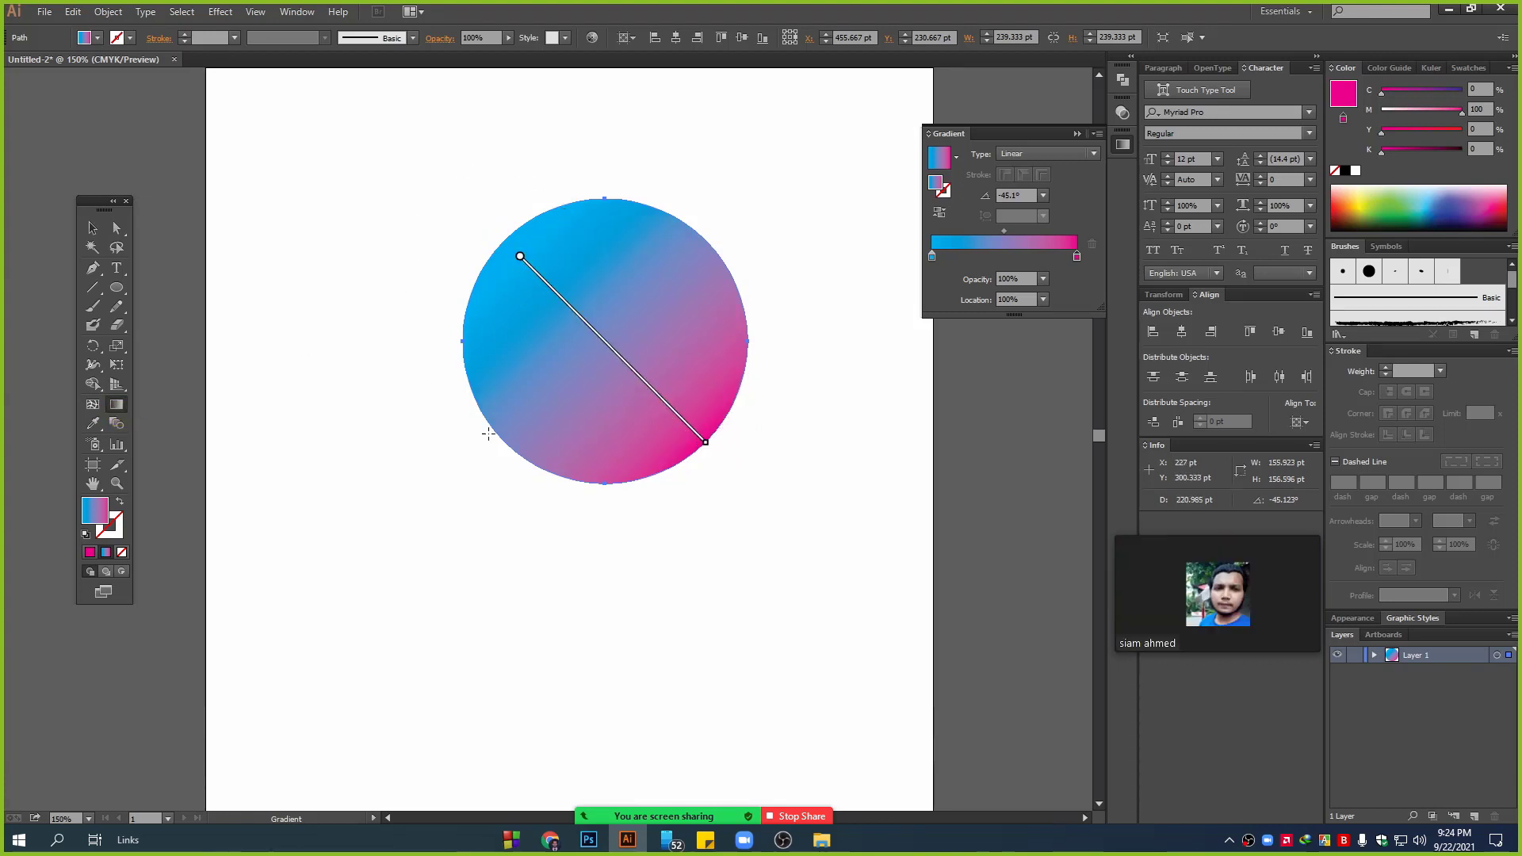
{"action": "left_click", "coordinate": [107, 553]}
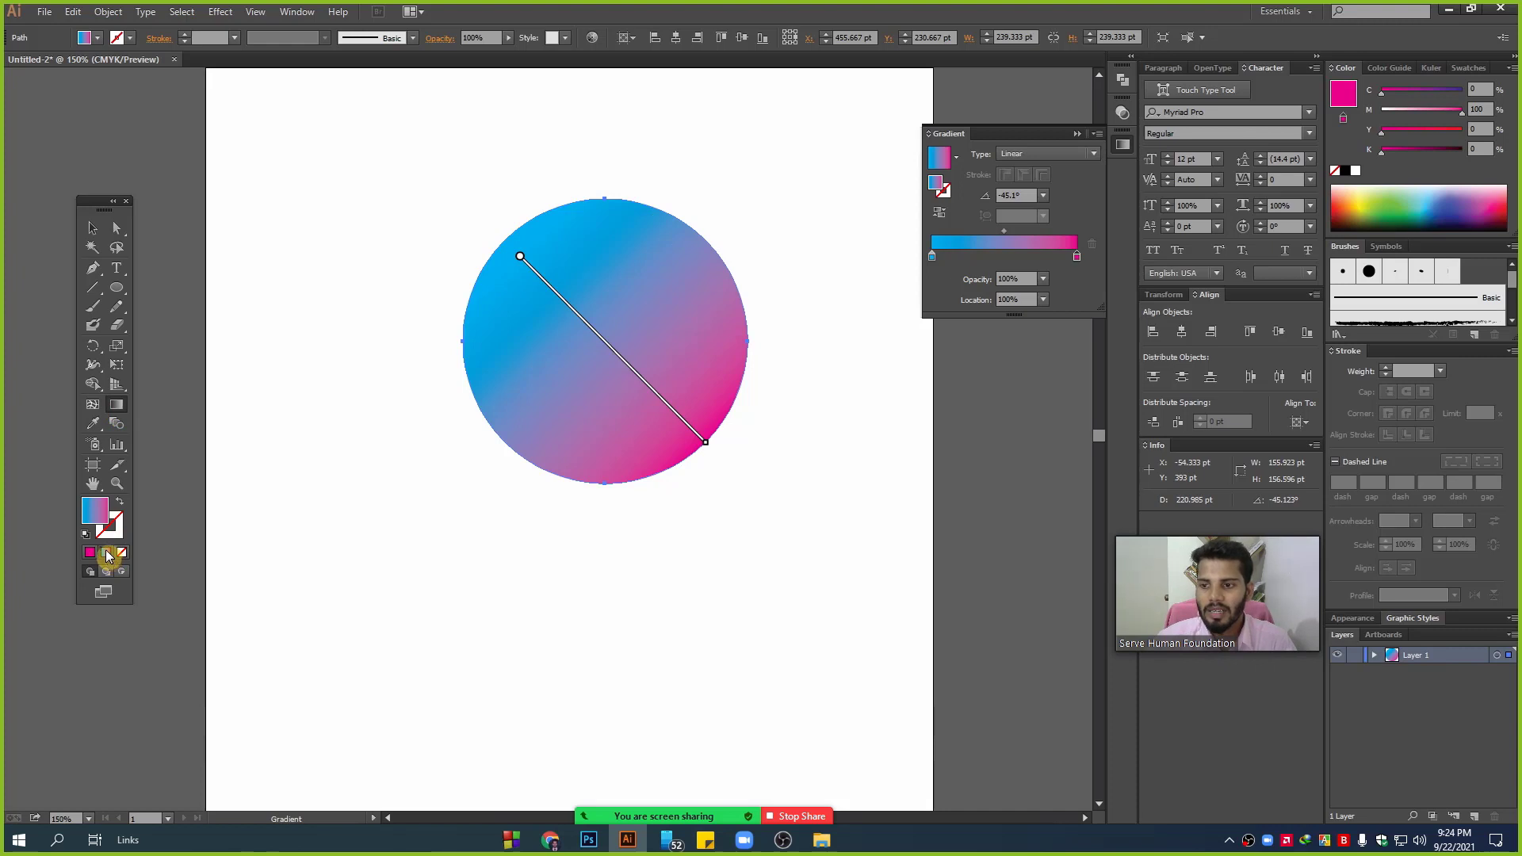
{"action": "left_click", "coordinate": [116, 404]}
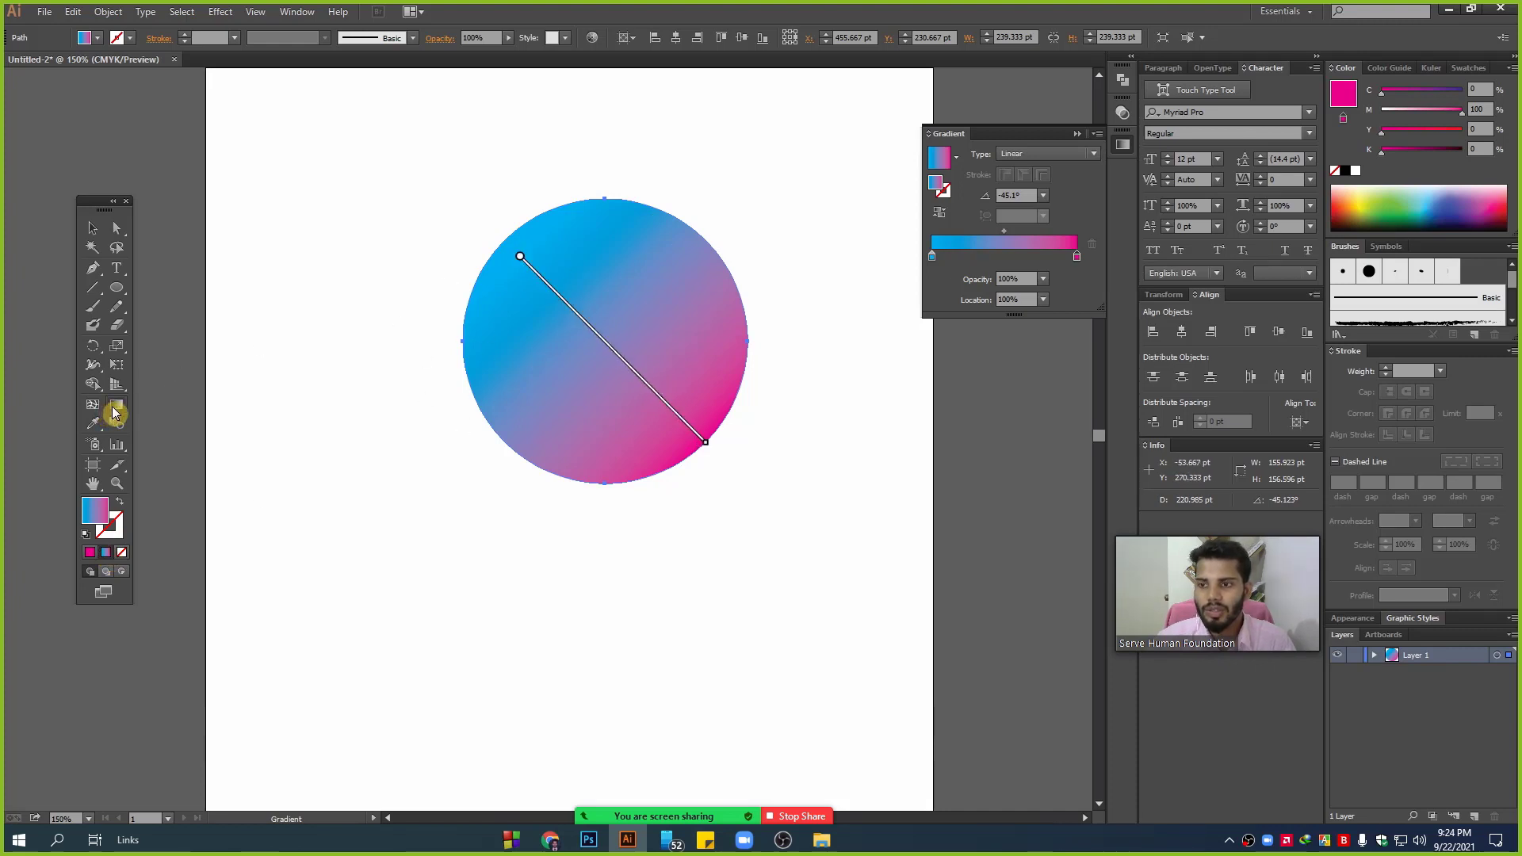
{"action": "left_click", "coordinate": [119, 409]}
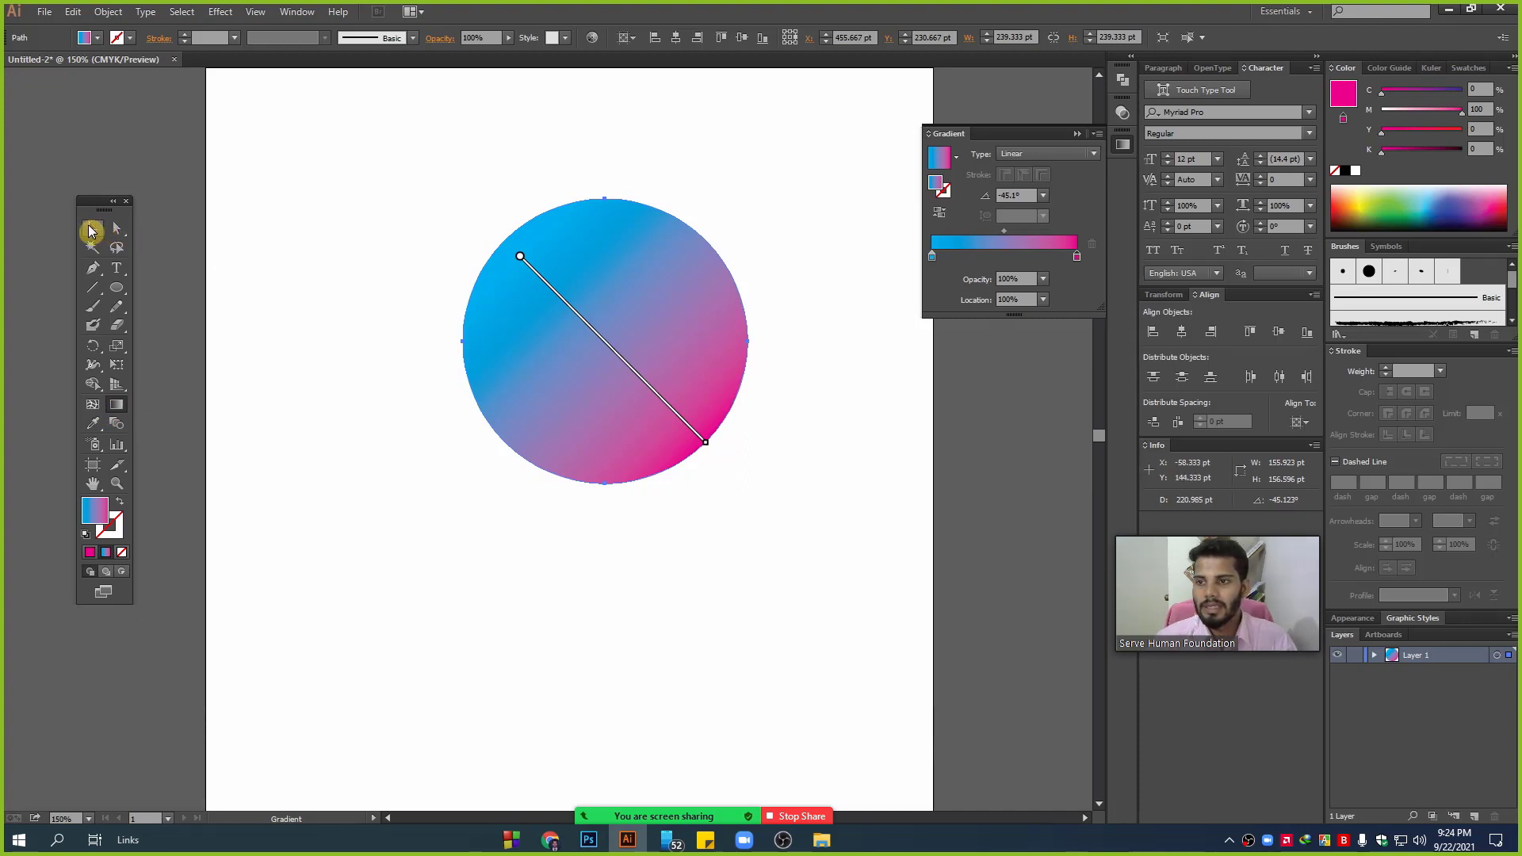
{"action": "left_click", "coordinate": [92, 229]}
{"action": "left_click_drag", "start_coordinate": [634, 303], "coordinate": [623, 319]}
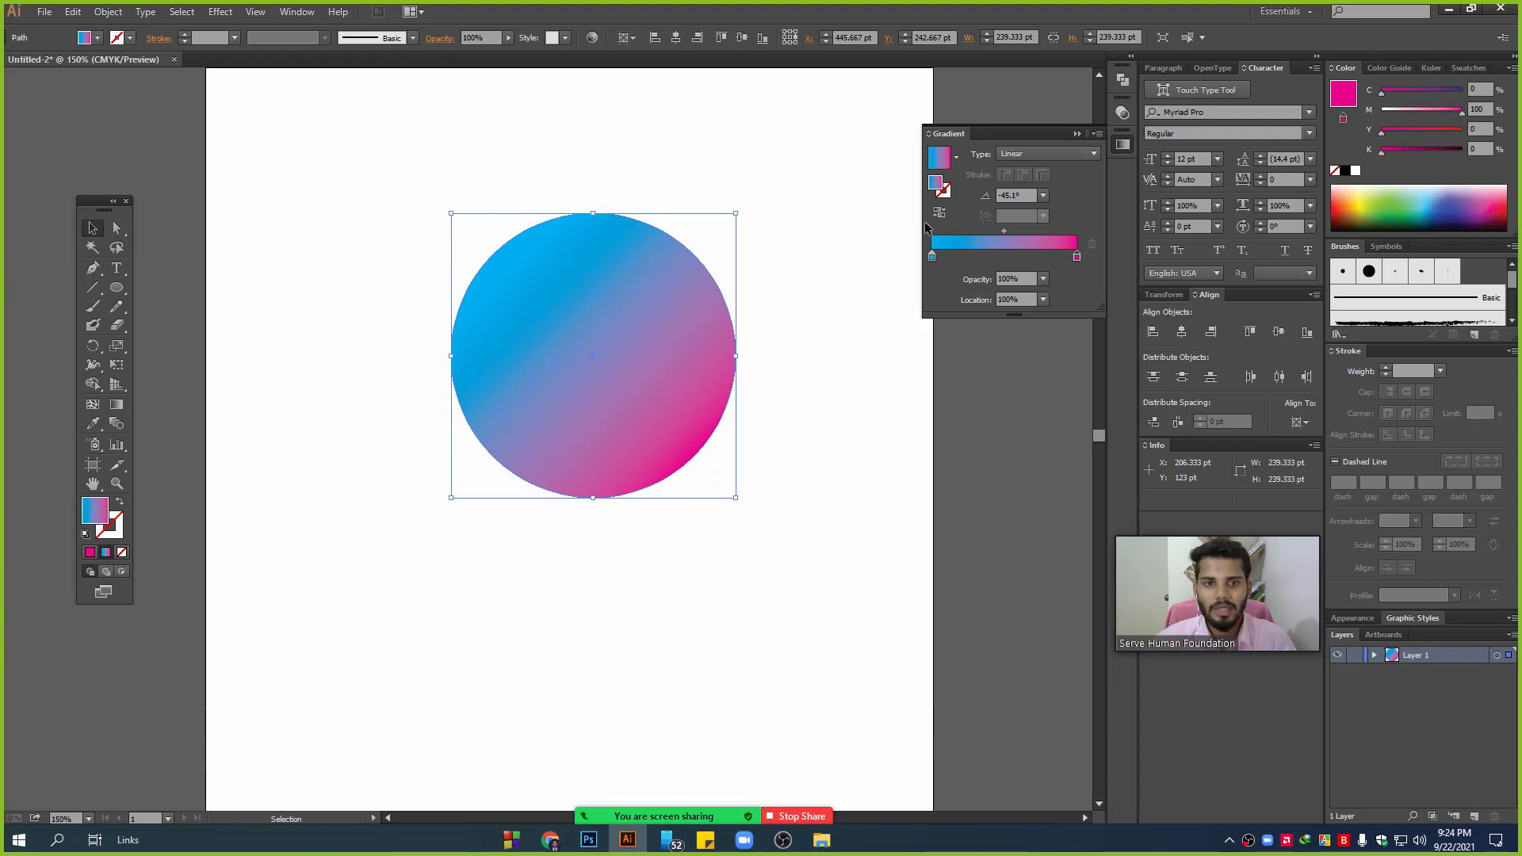
{"action": "left_click", "coordinate": [1023, 154]}
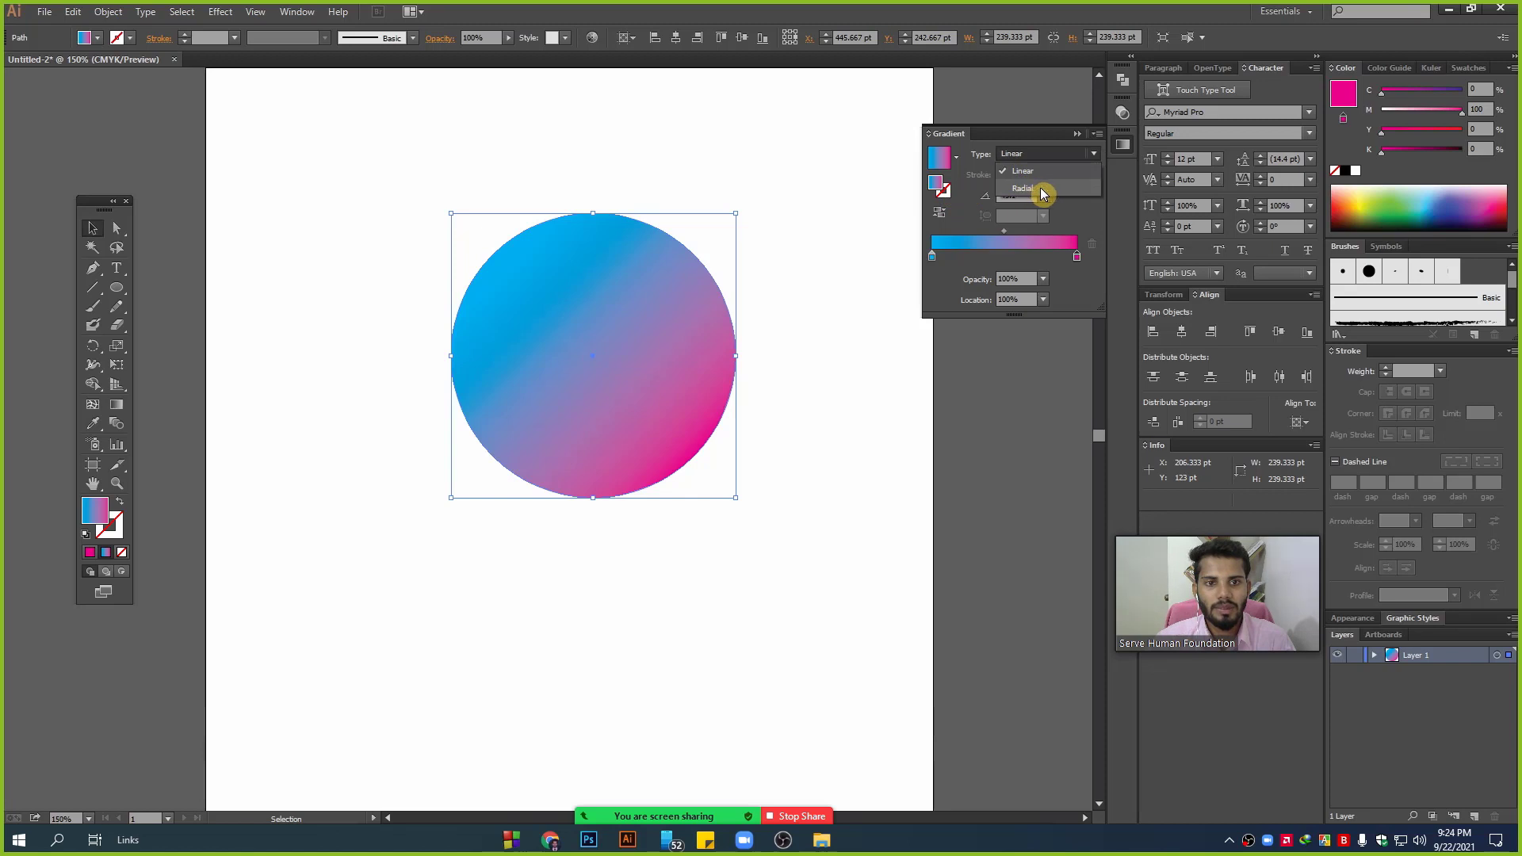
- Make the circle's gradient Radial and recolour both stops red, with the centre's yellow at 100
{"action": "left_click", "coordinate": [1023, 188]}
{"action": "left_click_drag", "start_coordinate": [650, 325], "coordinate": [614, 334]}
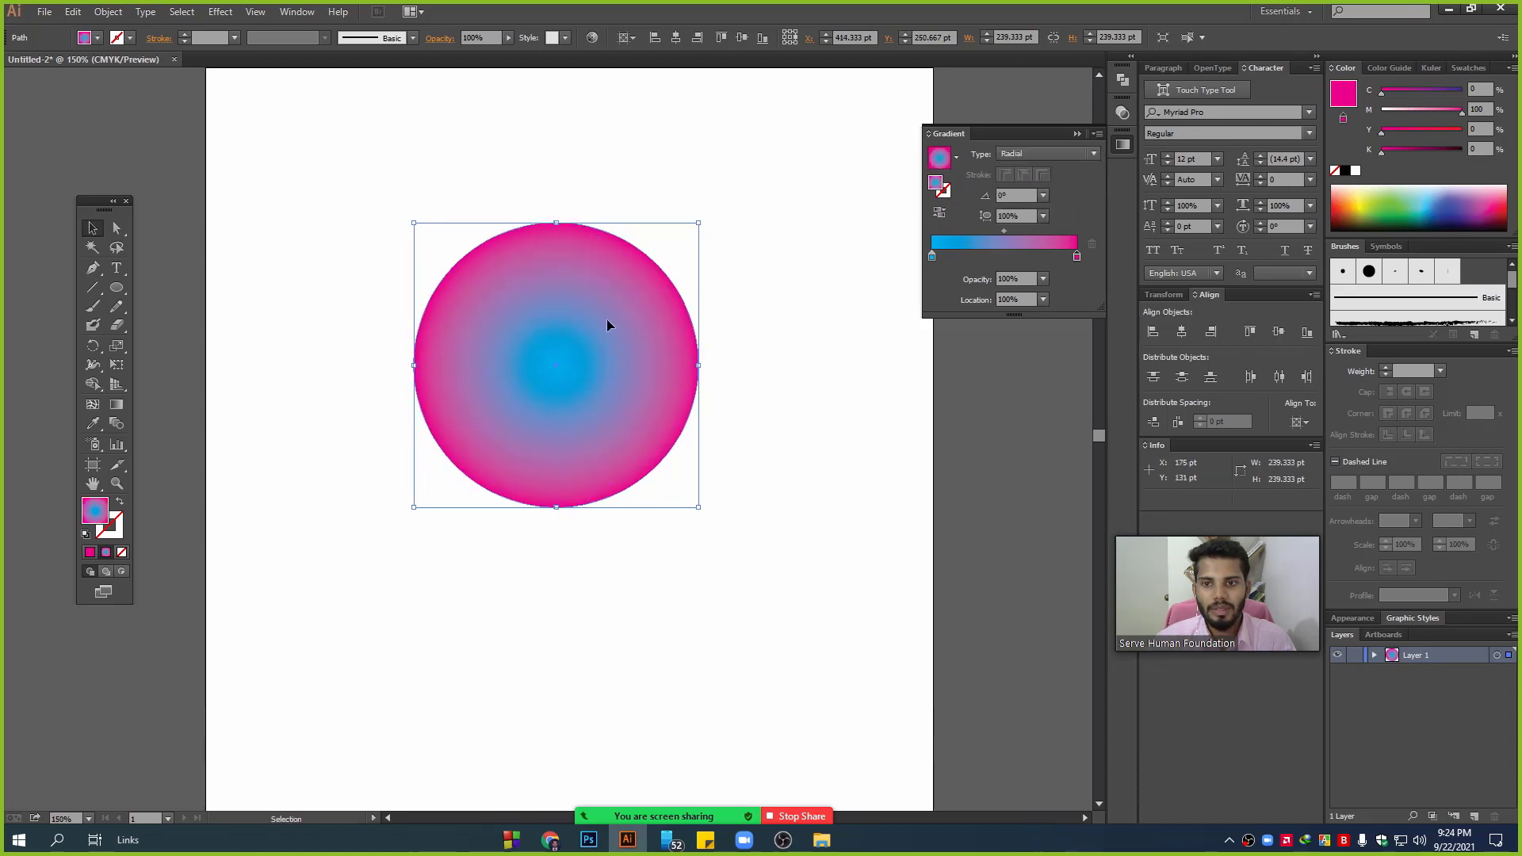
{"action": "left_click", "coordinate": [933, 256]}
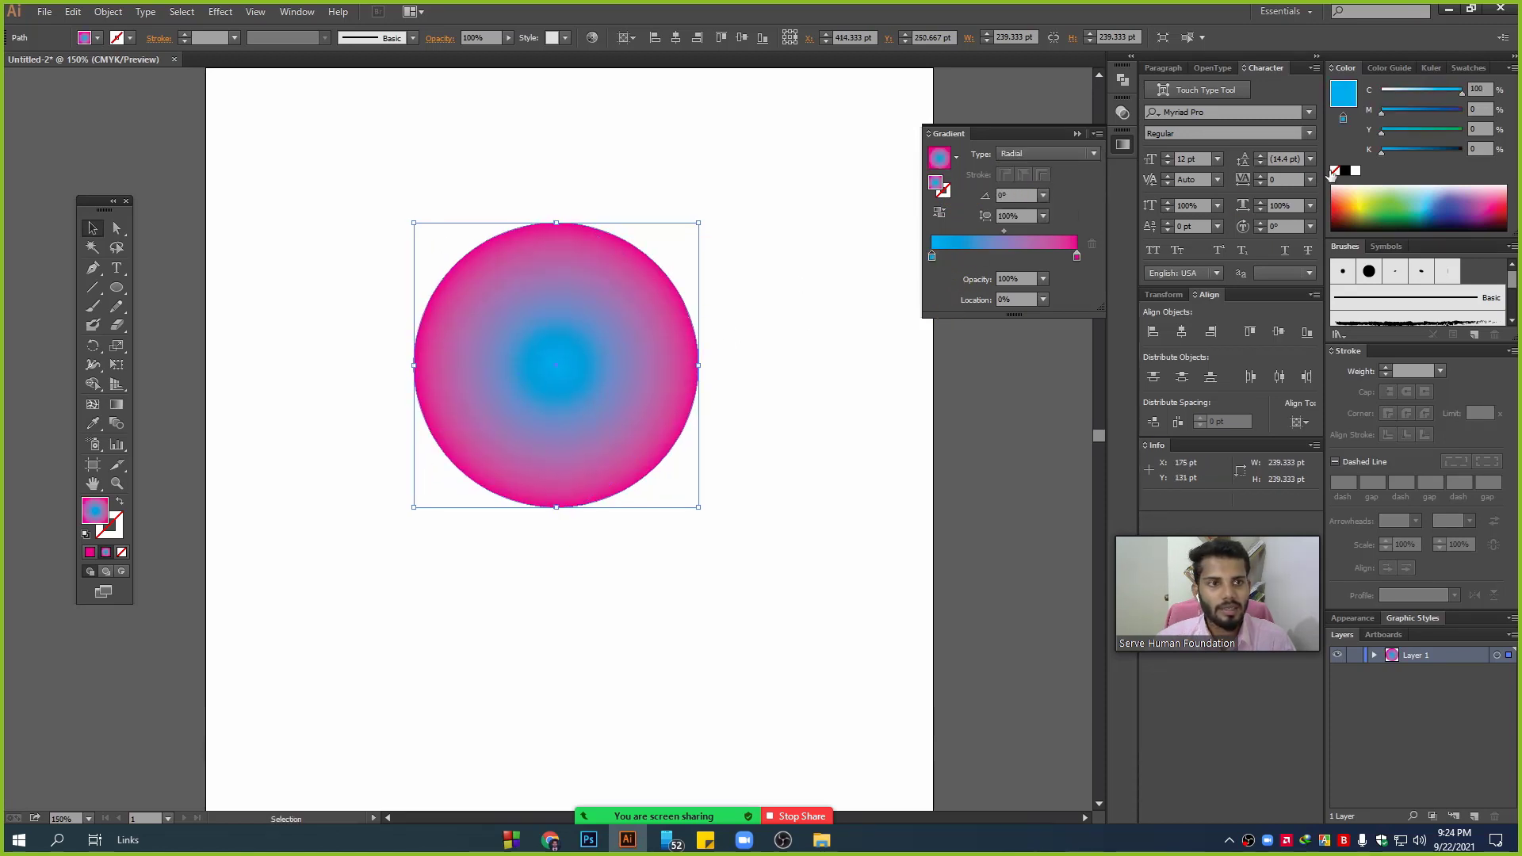
{"action": "mouse_move", "coordinate": [1454, 94]}
{"action": "left_mouse_down"}
{"action": "mouse_move", "coordinate": [1382, 93]}
{"action": "mouse_move", "coordinate": [1463, 109]}
{"action": "left_mouse_up"}
{"action": "double_click", "coordinate": [1480, 130]}
{"action": "type", "text": "100"}
{"action": "key", "text": "Return"}
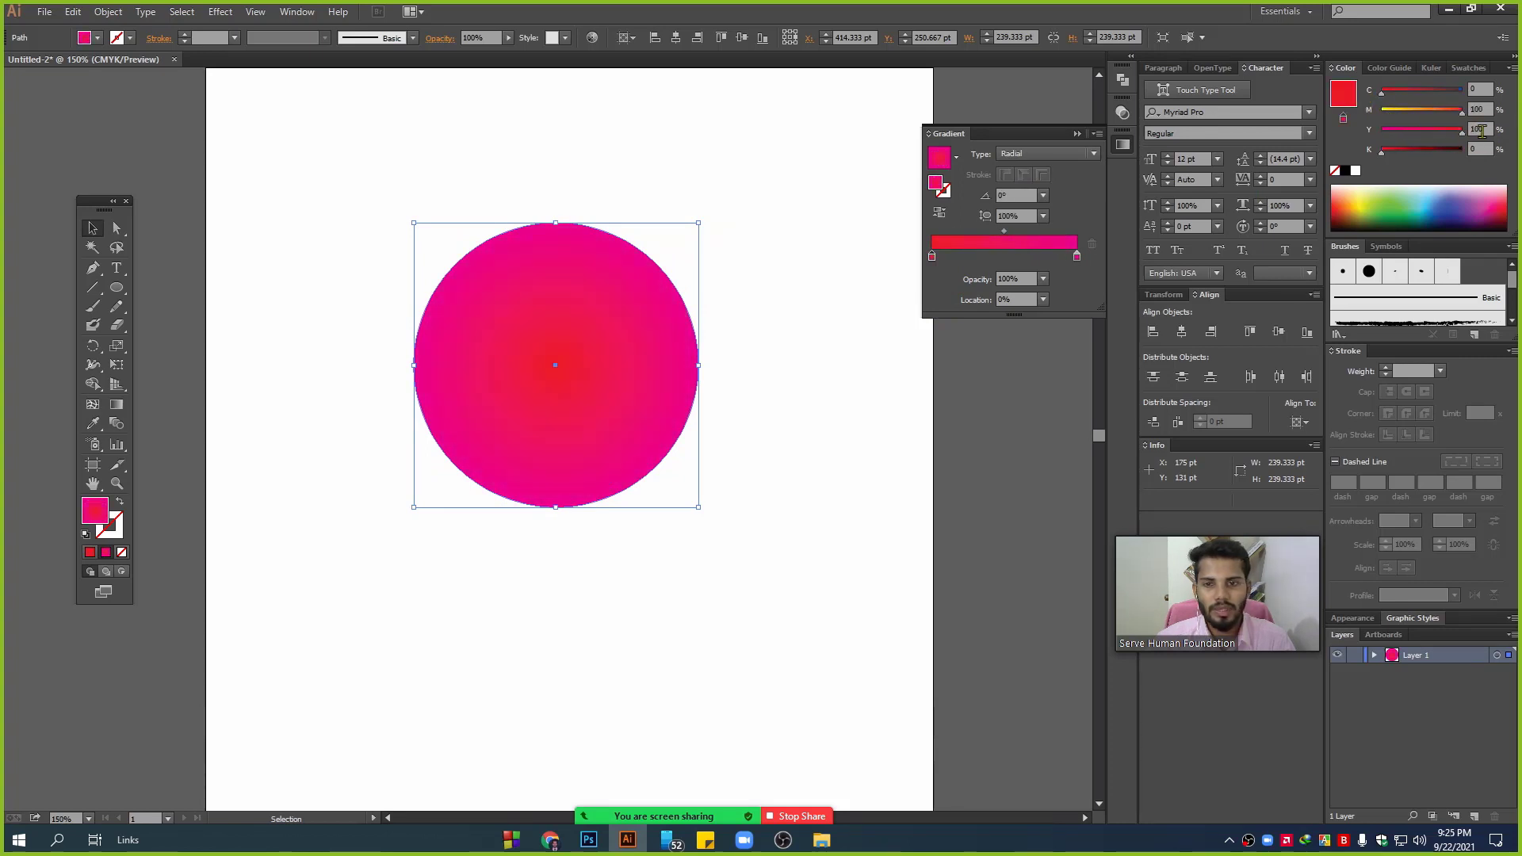
{"action": "left_click", "coordinate": [1077, 256]}
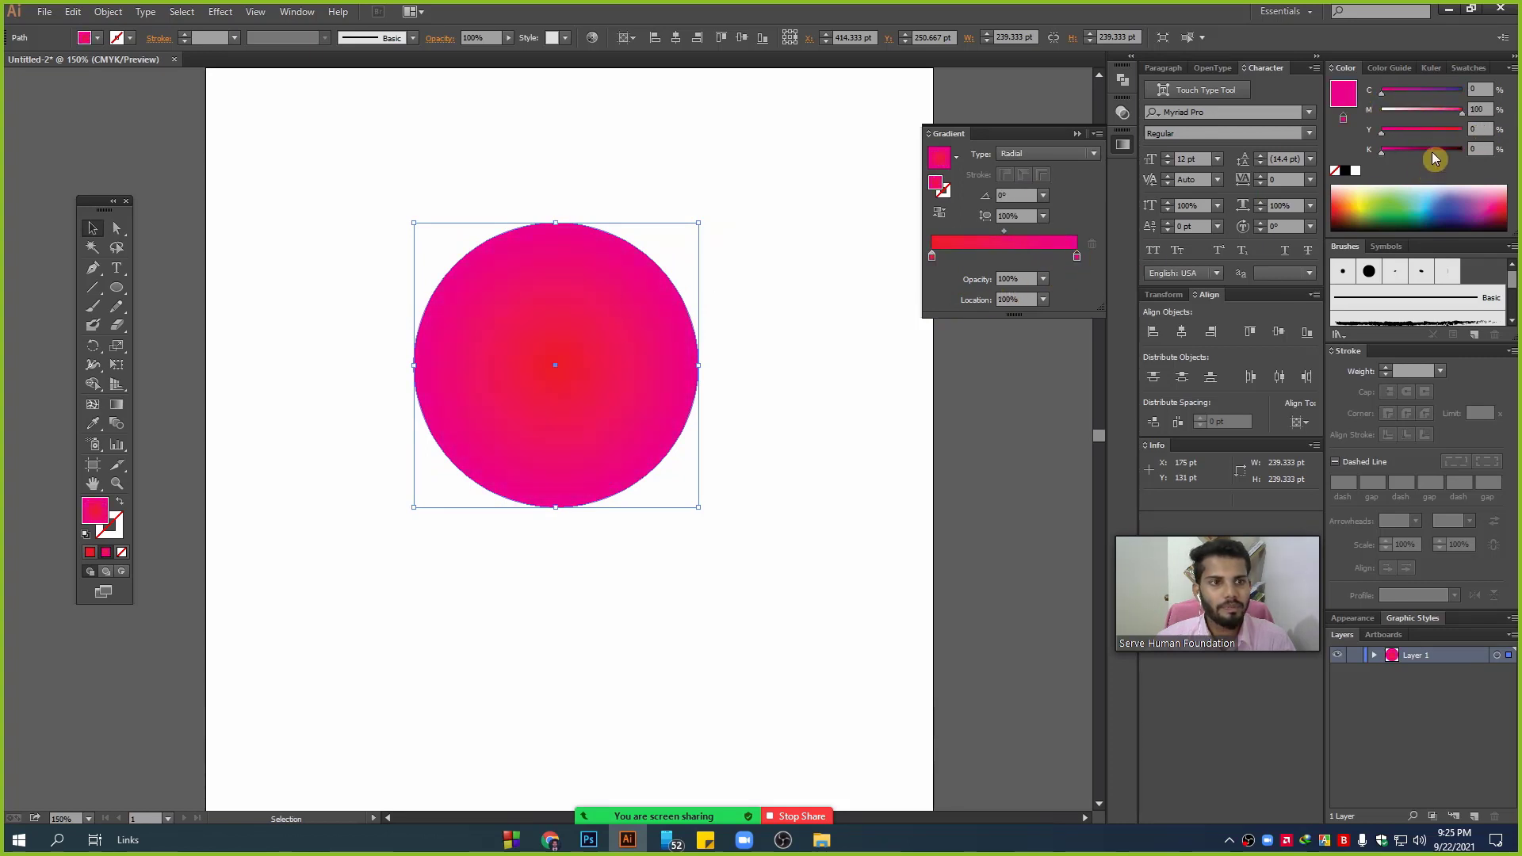
{"action": "mouse_move", "coordinate": [1423, 131]}
{"action": "left_mouse_down"}
{"action": "mouse_move", "coordinate": [1482, 130]}
{"action": "mouse_move", "coordinate": [1408, 161]}
{"action": "left_mouse_up"}
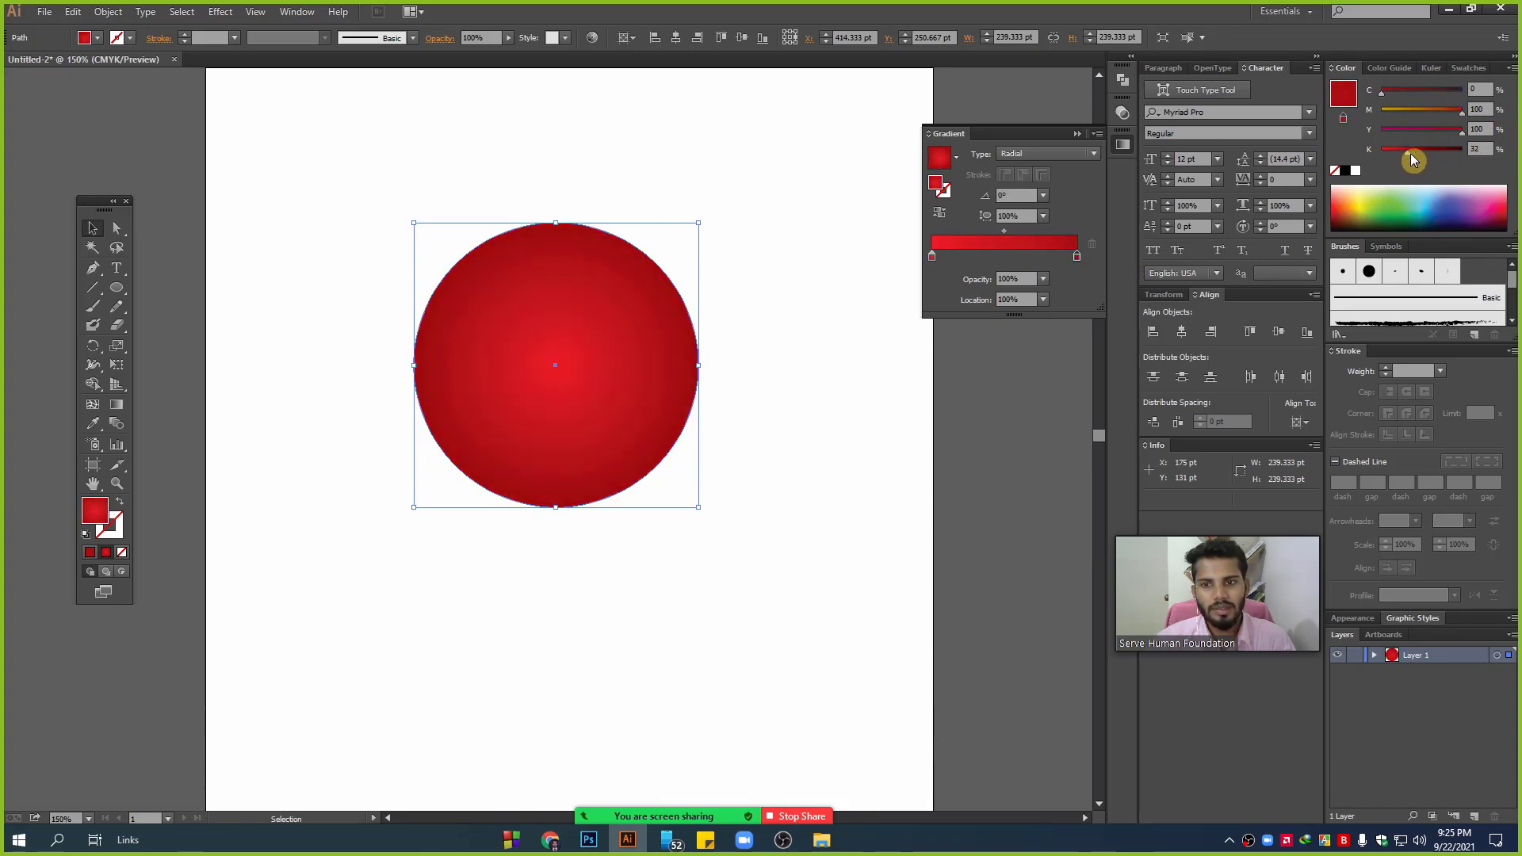
- Shift the radial highlight toward the upper right and add black to the outer red stop
{"action": "left_click", "coordinate": [116, 404]}
{"action": "left_click_drag", "start_coordinate": [631, 306], "coordinate": [758, 375]}
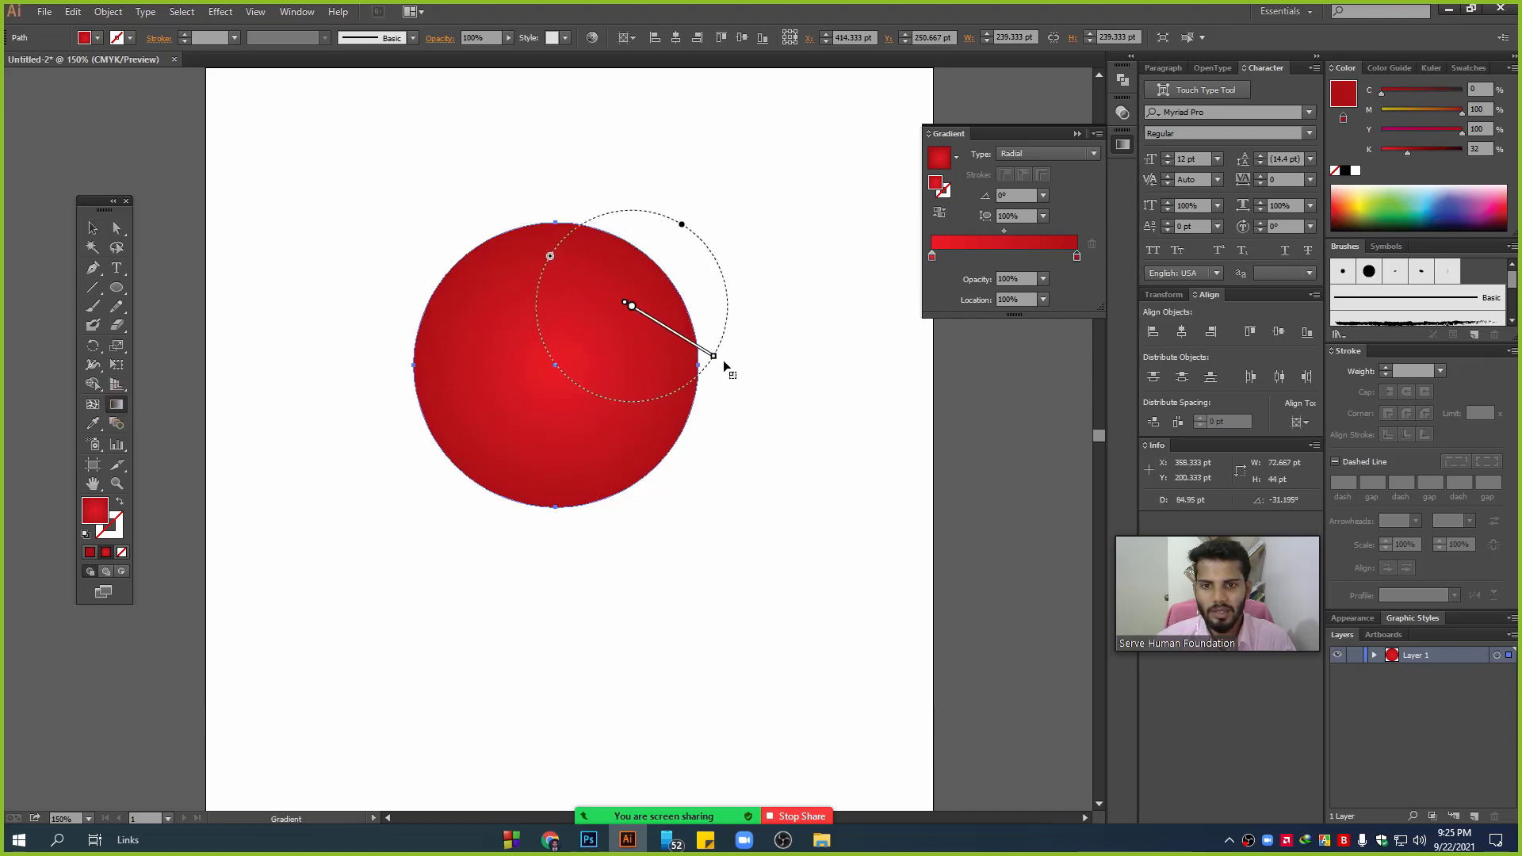
{"action": "left_click_drag", "start_coordinate": [601, 327], "coordinate": [668, 365]}
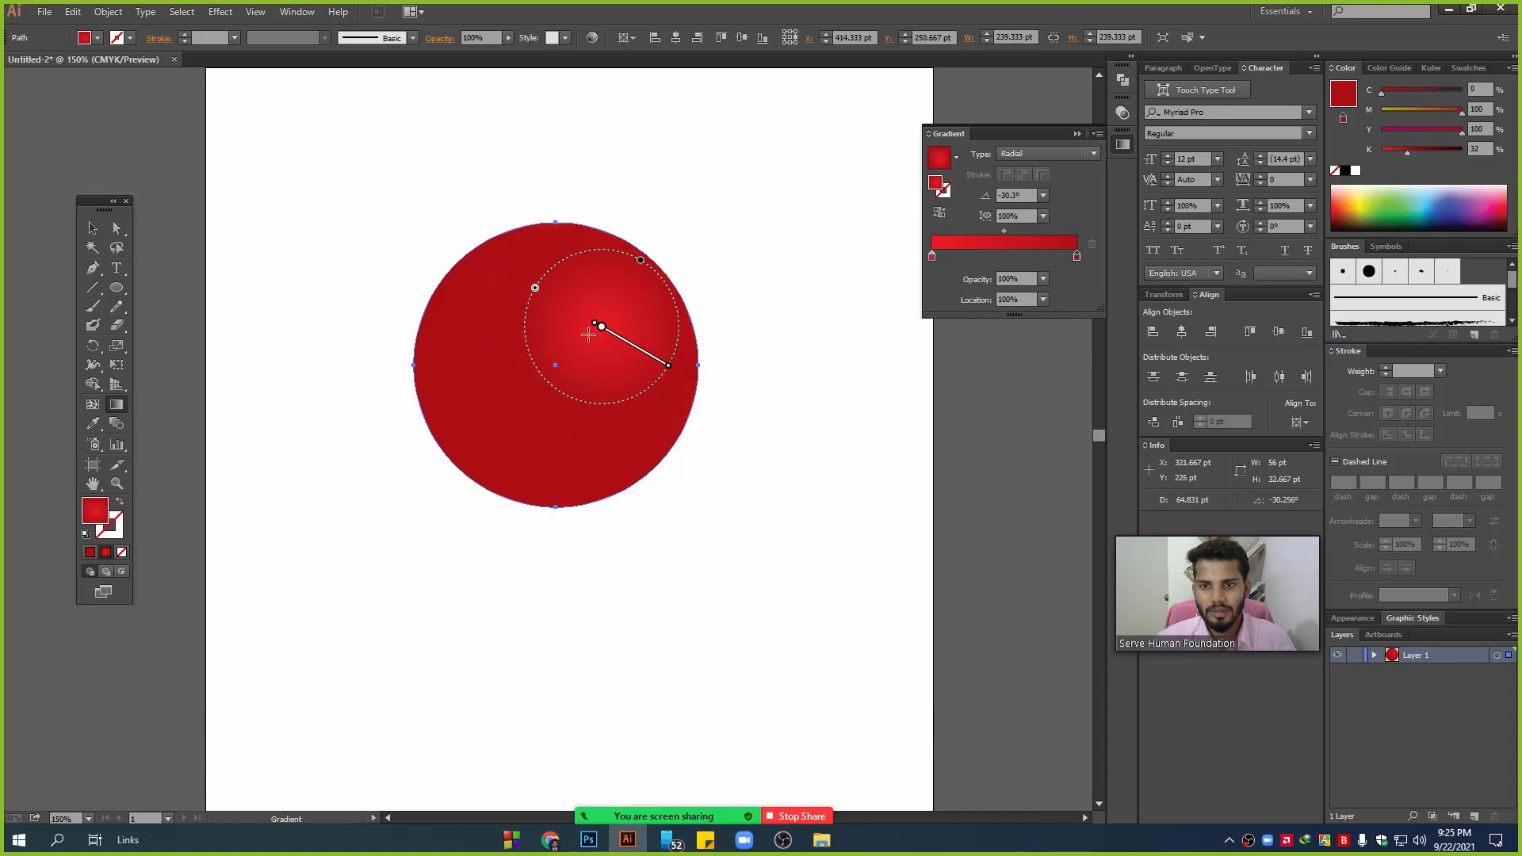
{"action": "left_click_drag", "start_coordinate": [587, 334], "coordinate": [673, 400]}
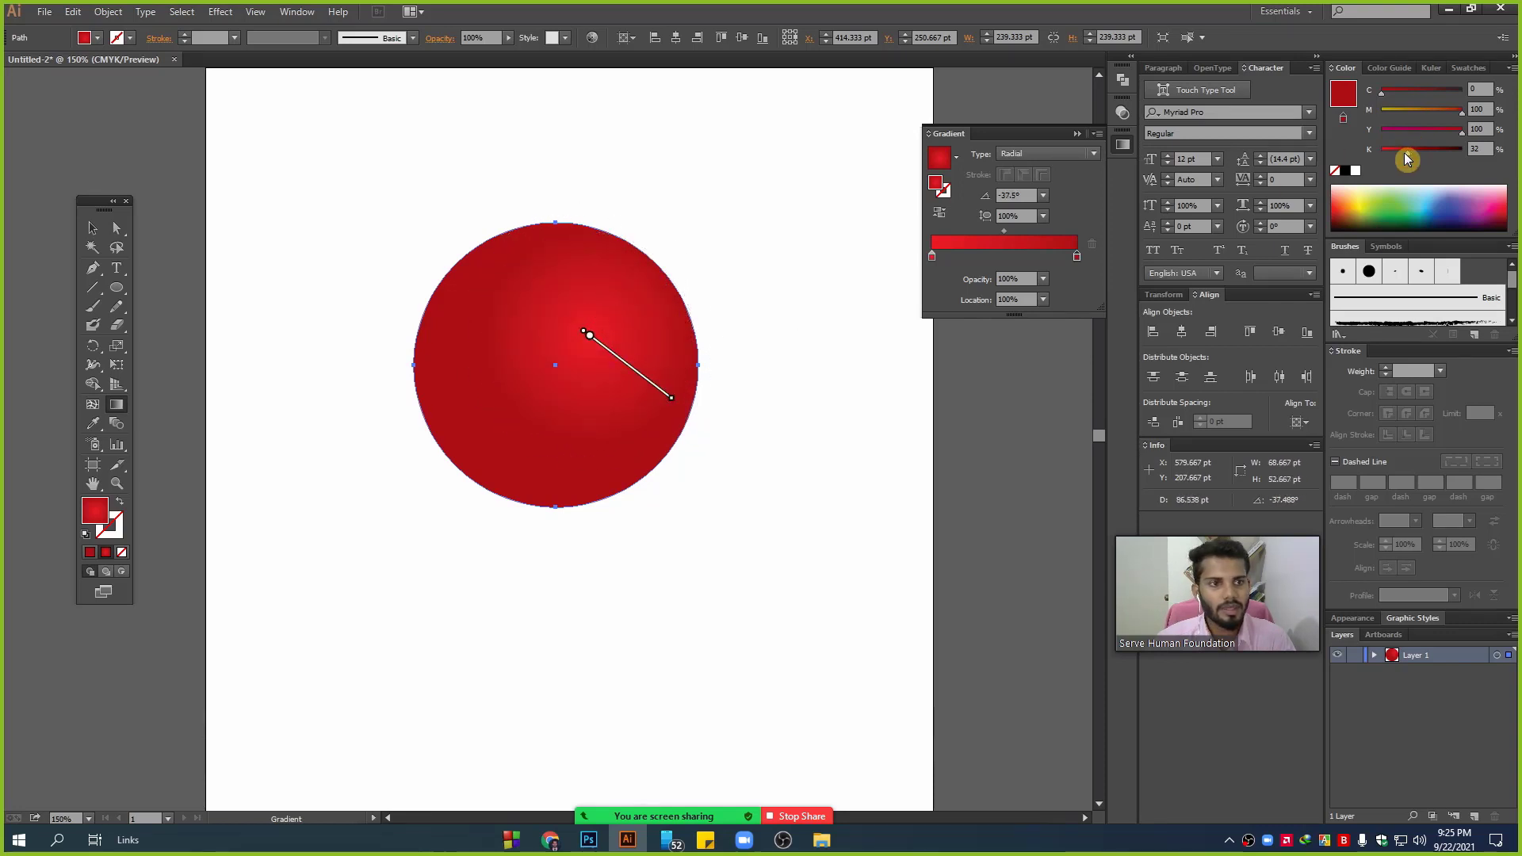
{"action": "left_click_drag", "start_coordinate": [1401, 158], "coordinate": [1418, 158]}
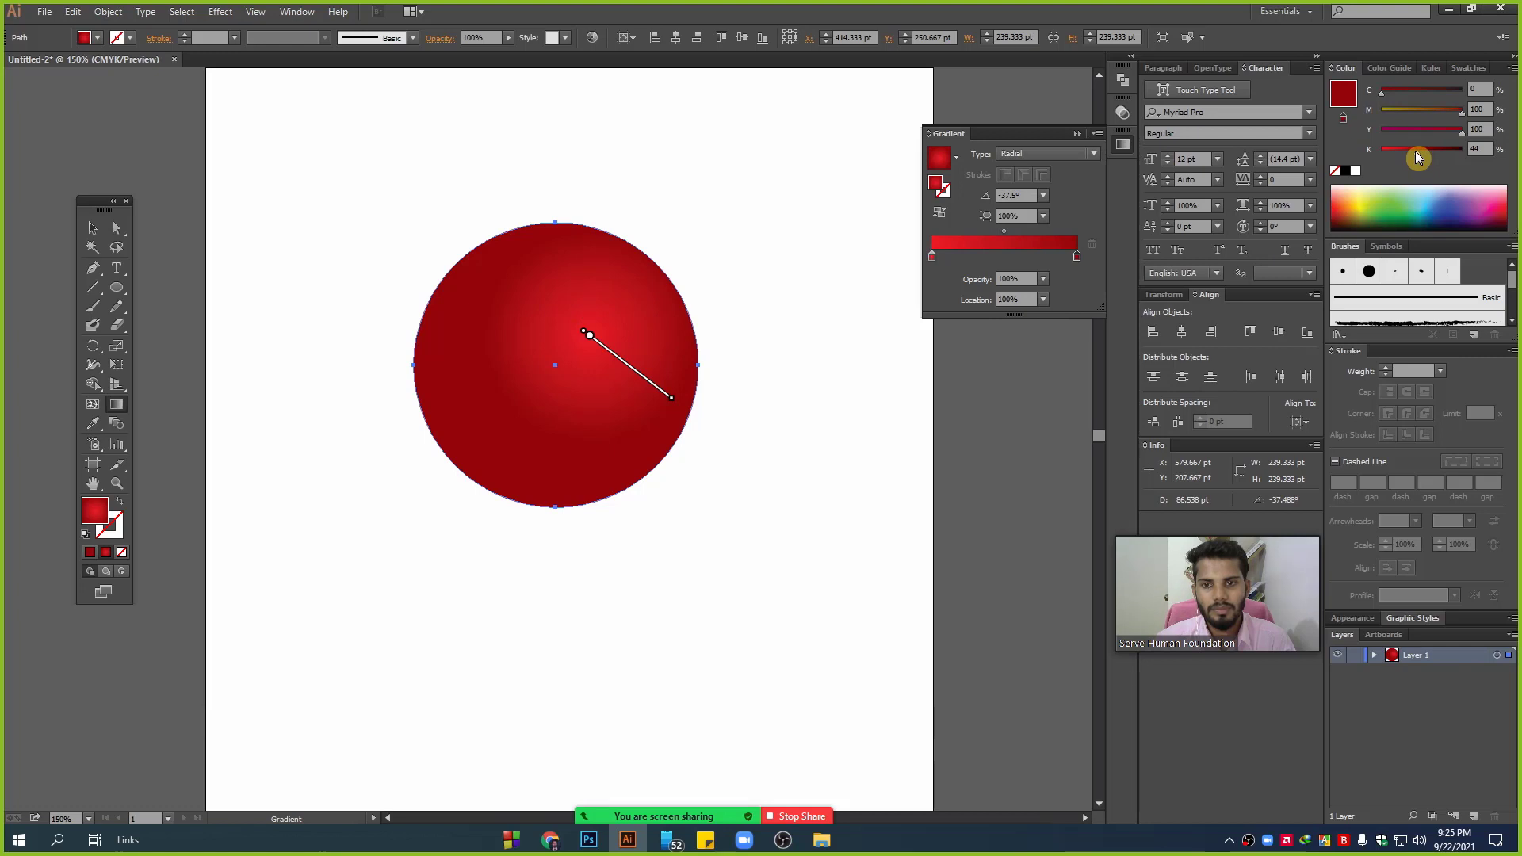
{"action": "left_click", "coordinate": [92, 228]}
- Scale the red sphere down and move it up and to the left
{"action": "left_click", "coordinate": [444, 170]}
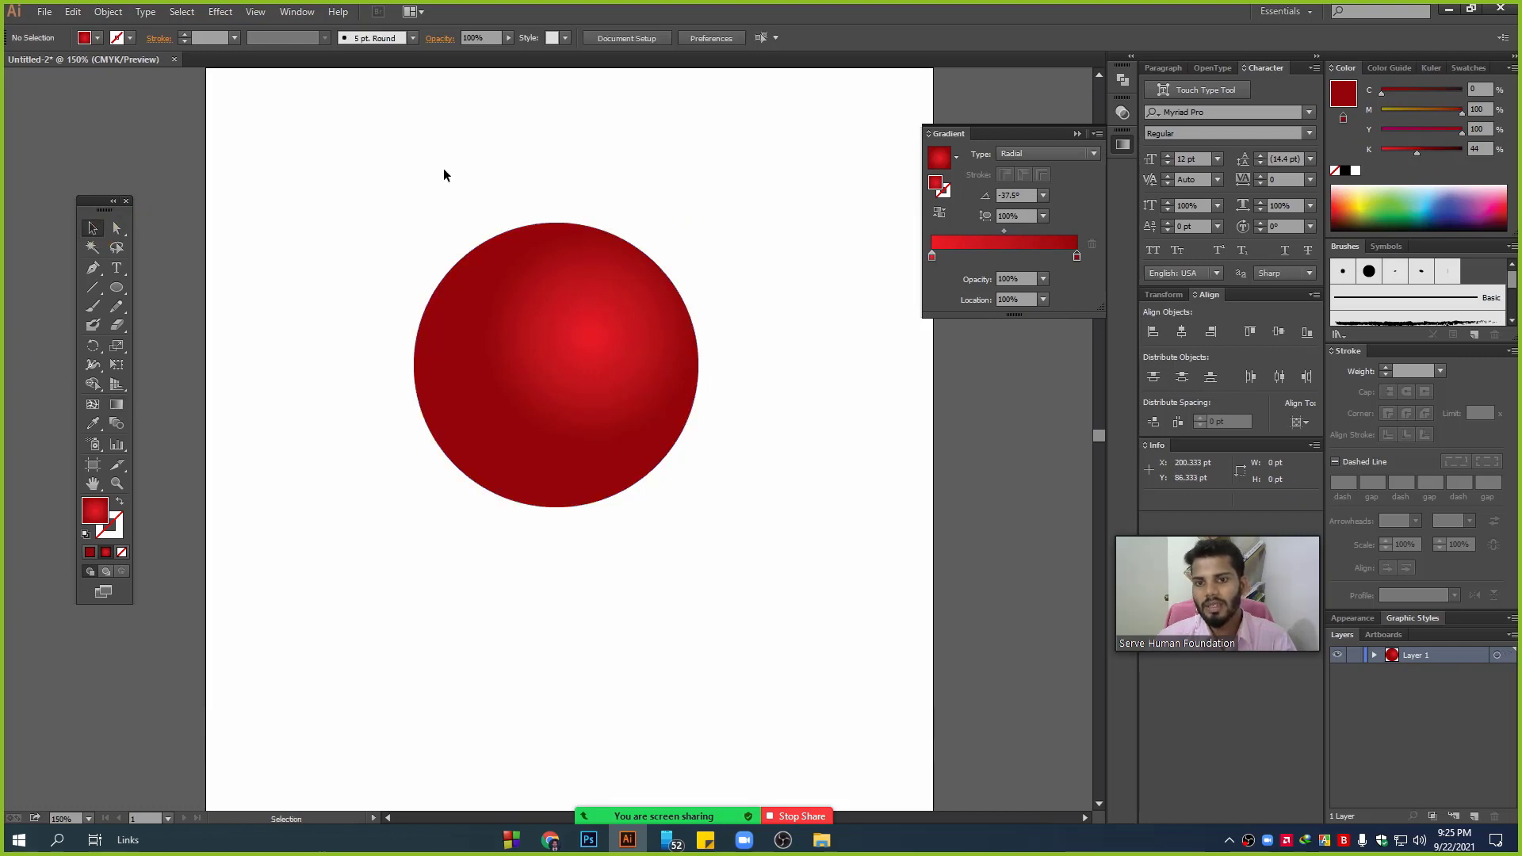
{"action": "scroll", "coordinate": [473, 254], "scroll_direction": "down", "scroll_amount": 1}
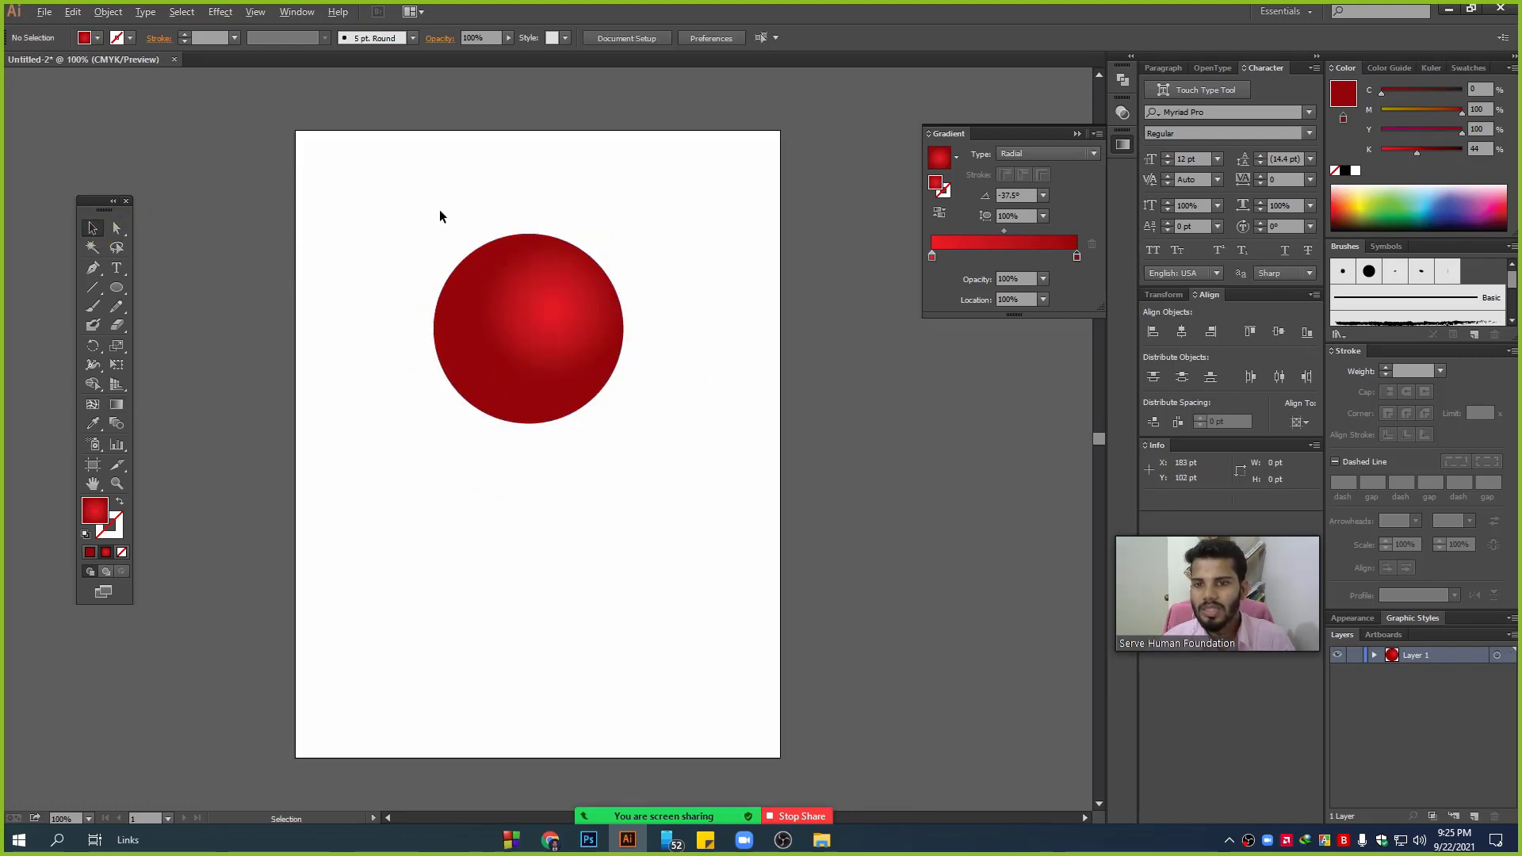
{"action": "scroll", "coordinate": [439, 209], "scroll_direction": "up", "scroll_amount": 1}
{"action": "left_click_drag", "start_coordinate": [402, 177], "coordinate": [718, 513]}
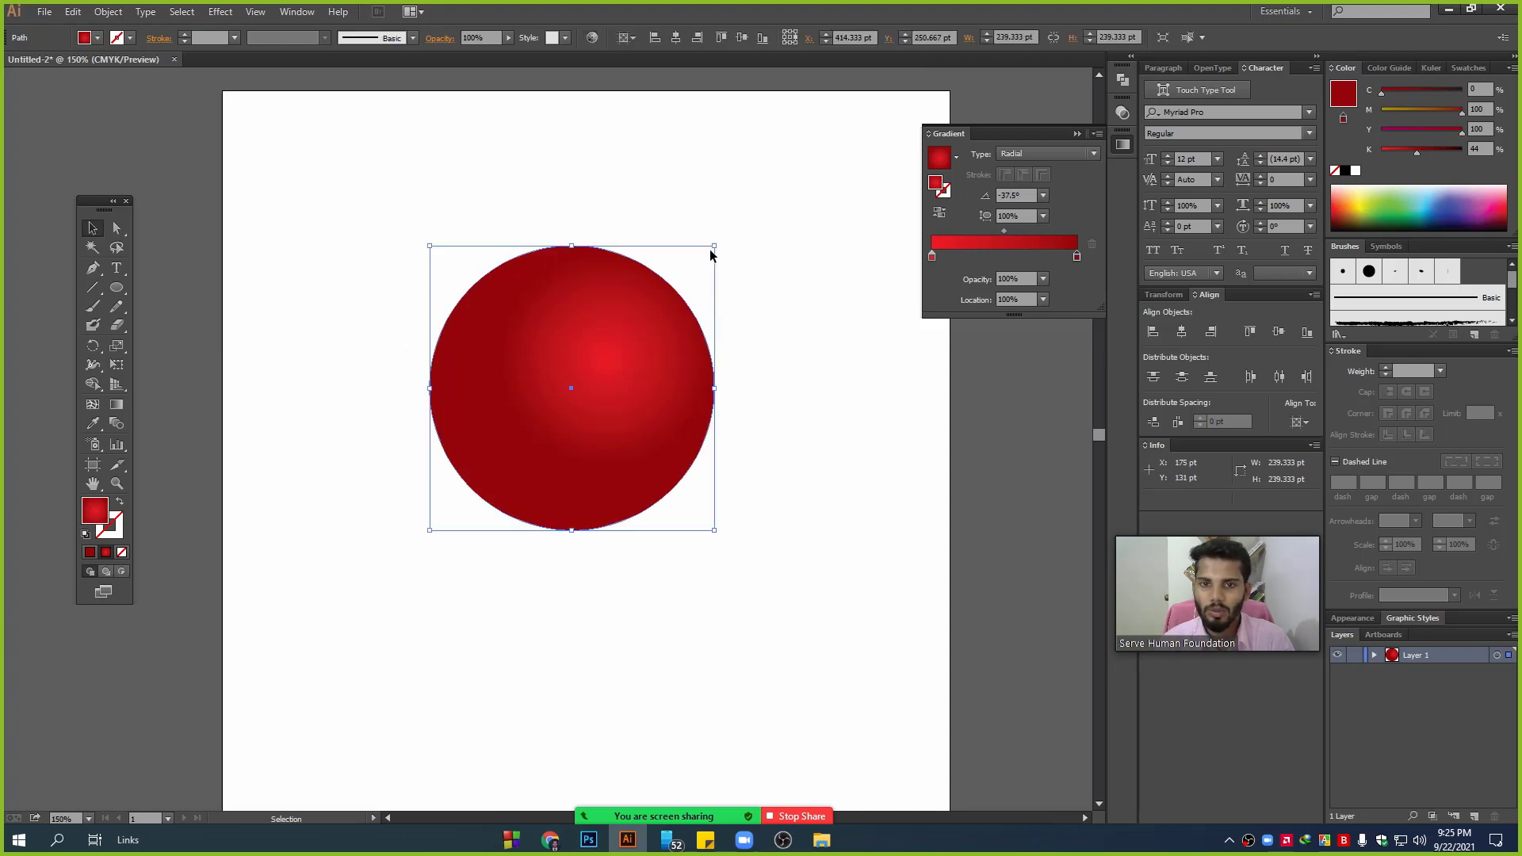
{"action": "left_click_drag", "start_coordinate": [717, 246], "coordinate": [529, 428]}
{"action": "left_click_drag", "start_coordinate": [484, 476], "coordinate": [452, 360]}
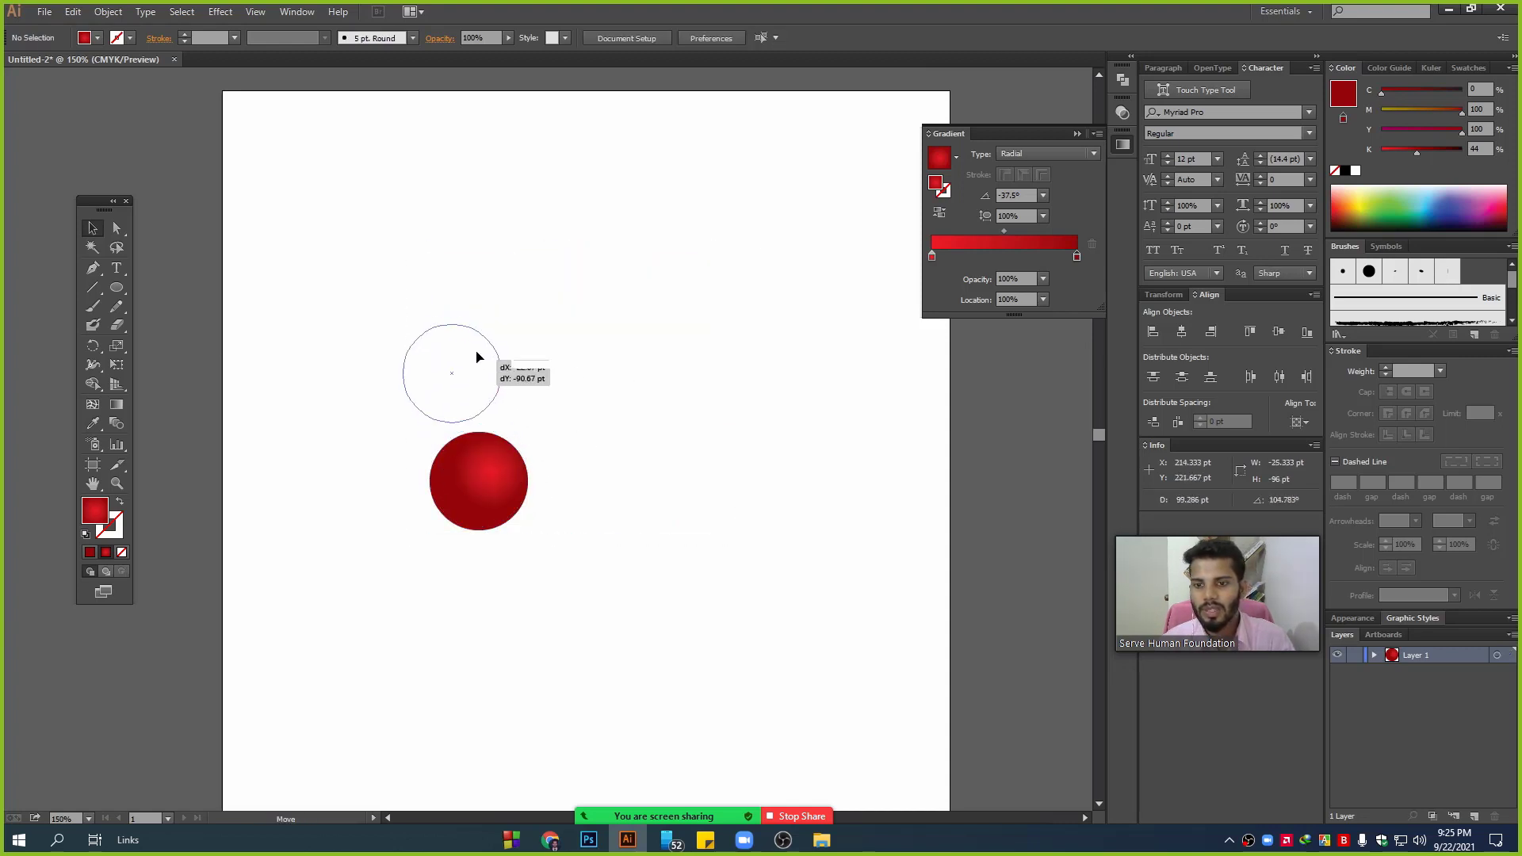
{"action": "left_click", "coordinate": [610, 434]}
{"action": "scroll", "coordinate": [505, 455], "scroll_direction": "up", "scroll_amount": 1}
{"action": "scroll", "coordinate": [506, 454], "scroll_direction": "up", "scroll_amount": 1}
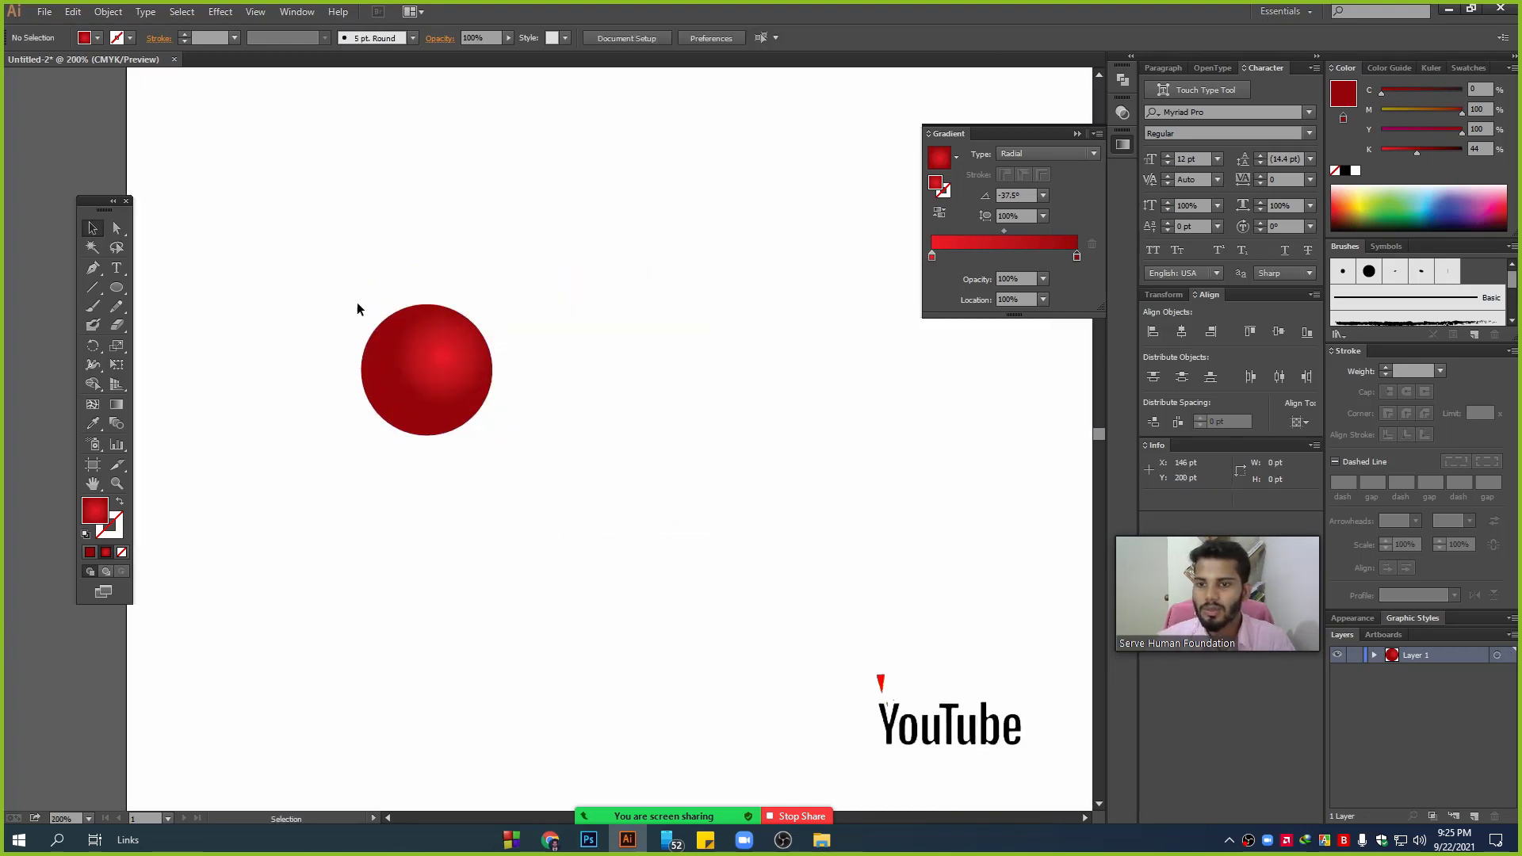
- Add a 40% opacity drop shadow (7 pt offsets, 5 pt blur) and move the sphere up-right
{"action": "left_click", "coordinate": [464, 409]}
{"action": "left_click", "coordinate": [220, 11]}
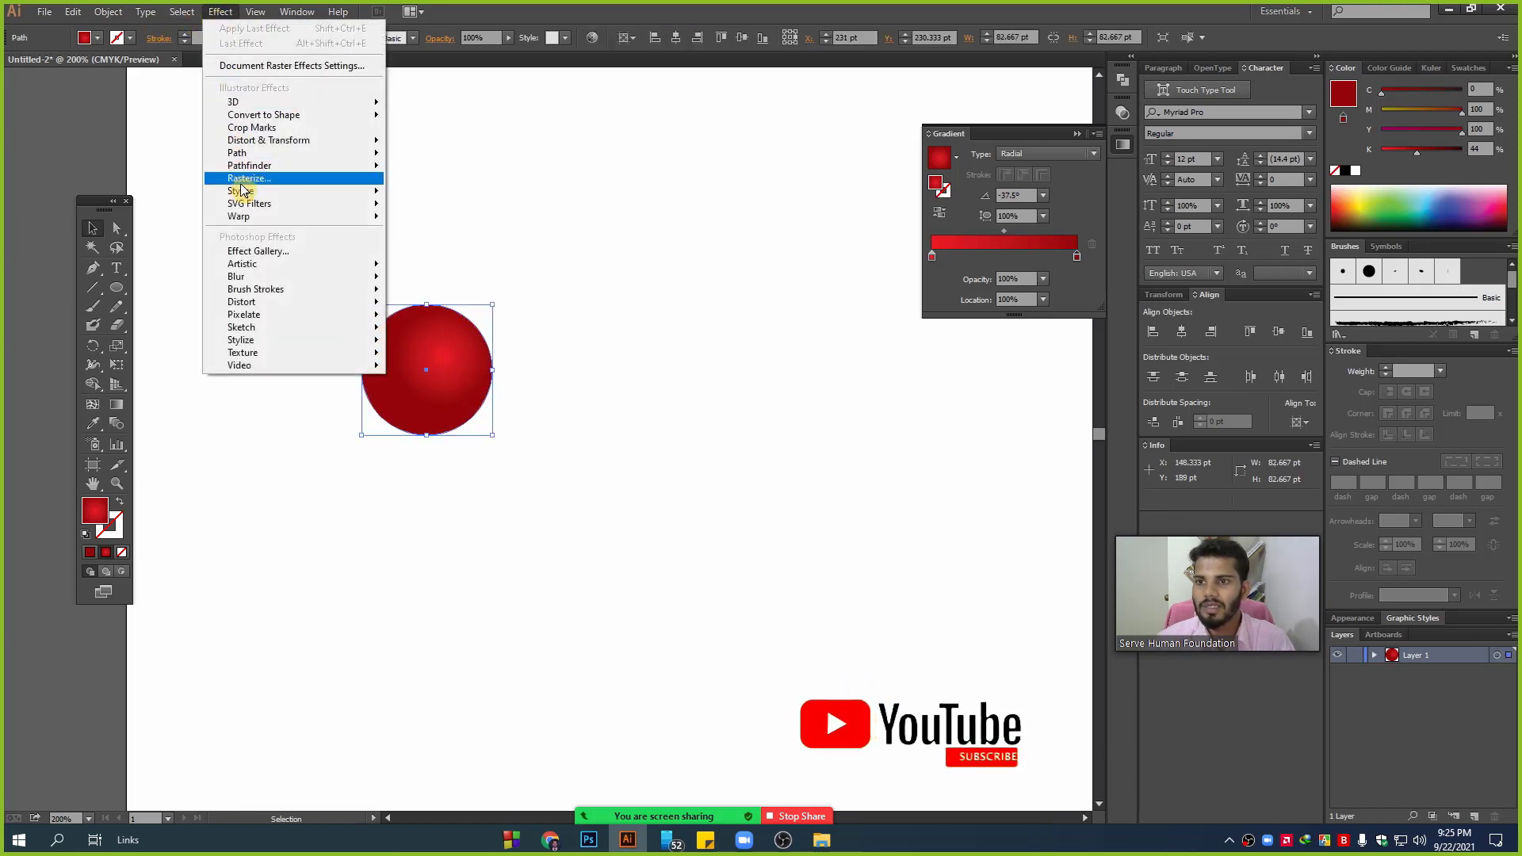
{"action": "left_click", "coordinate": [444, 194]}
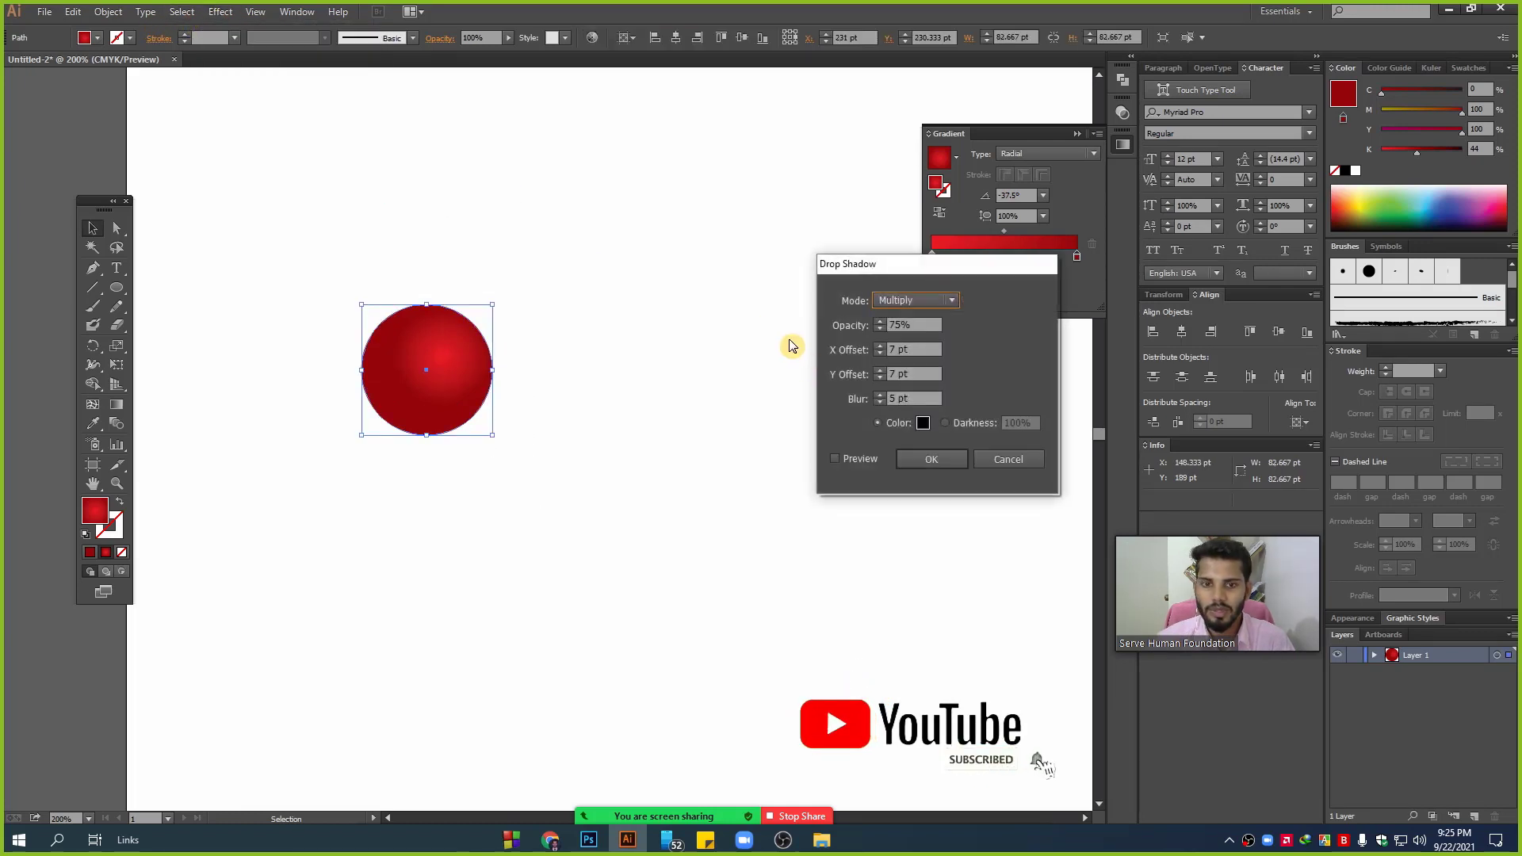
{"action": "left_click", "coordinate": [849, 463]}
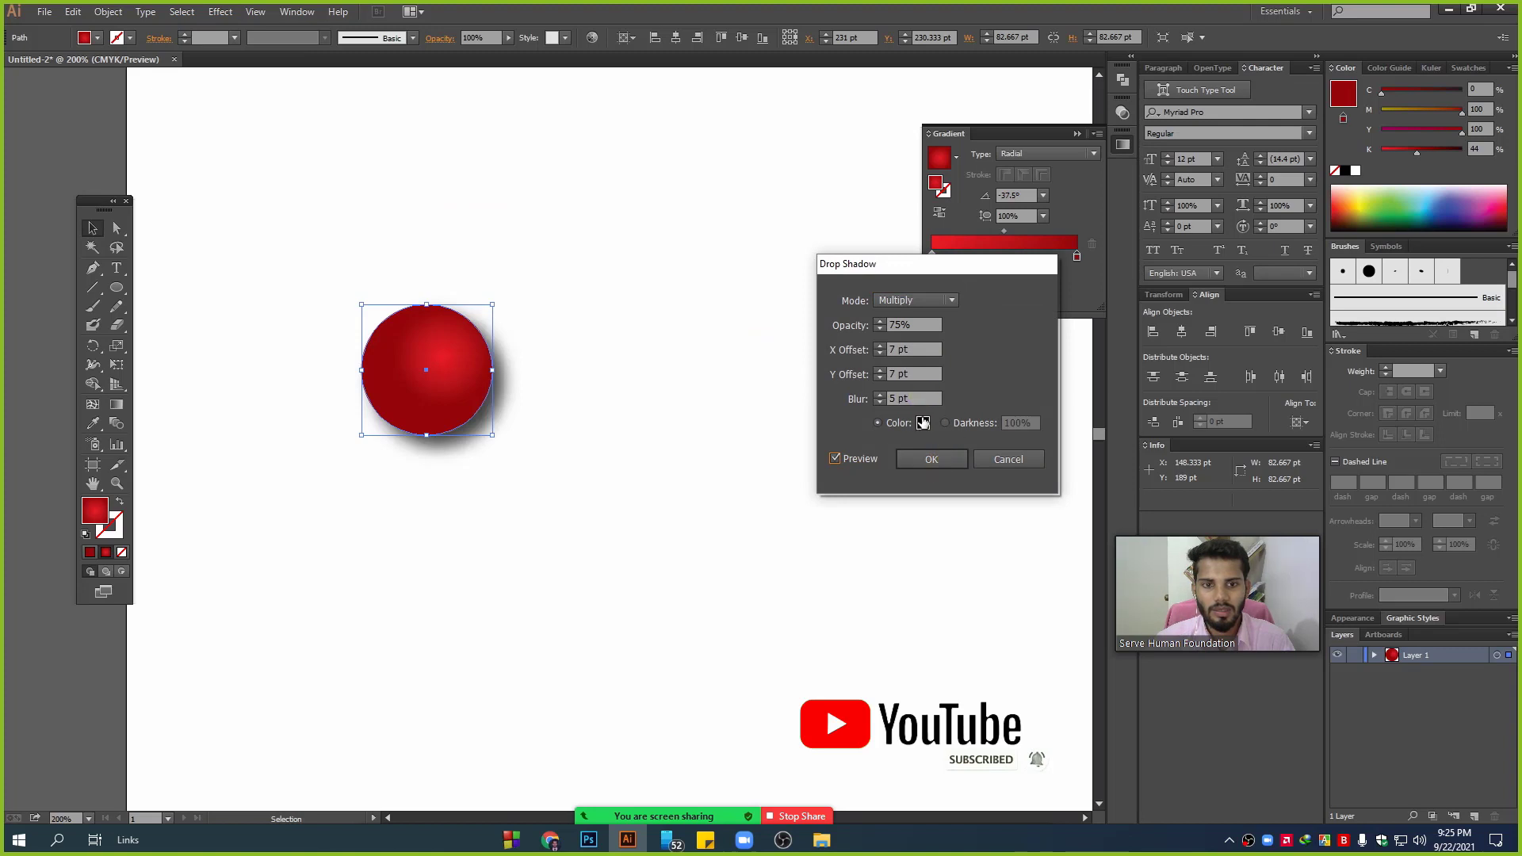
{"action": "left_click", "coordinate": [843, 328]}
{"action": "type", "text": "40"}
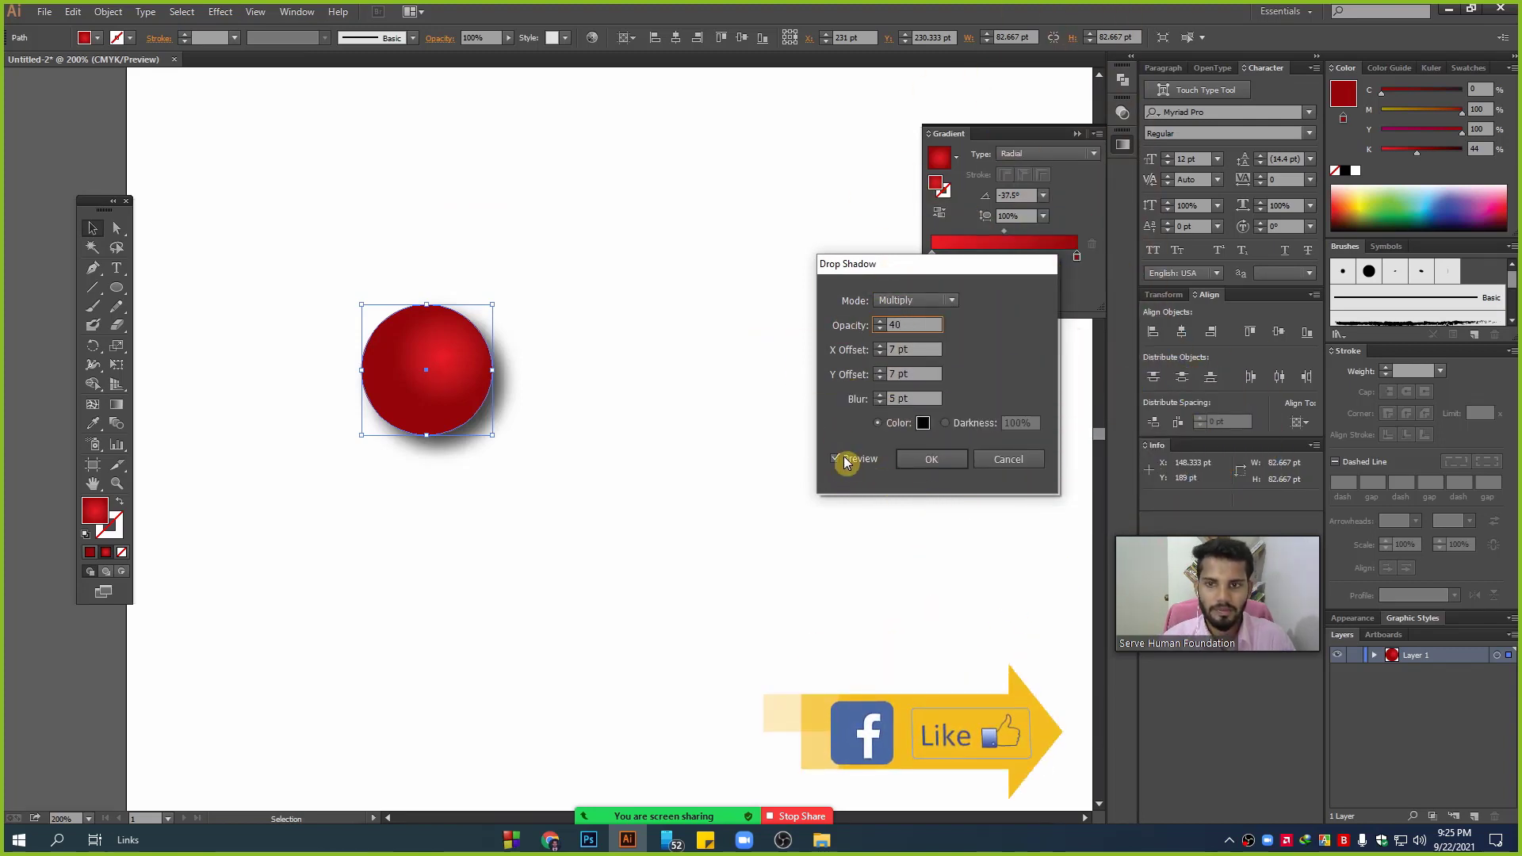
{"action": "left_click", "coordinate": [839, 459]}
{"action": "left_click", "coordinate": [932, 459]}
{"action": "left_click", "coordinate": [706, 429]}
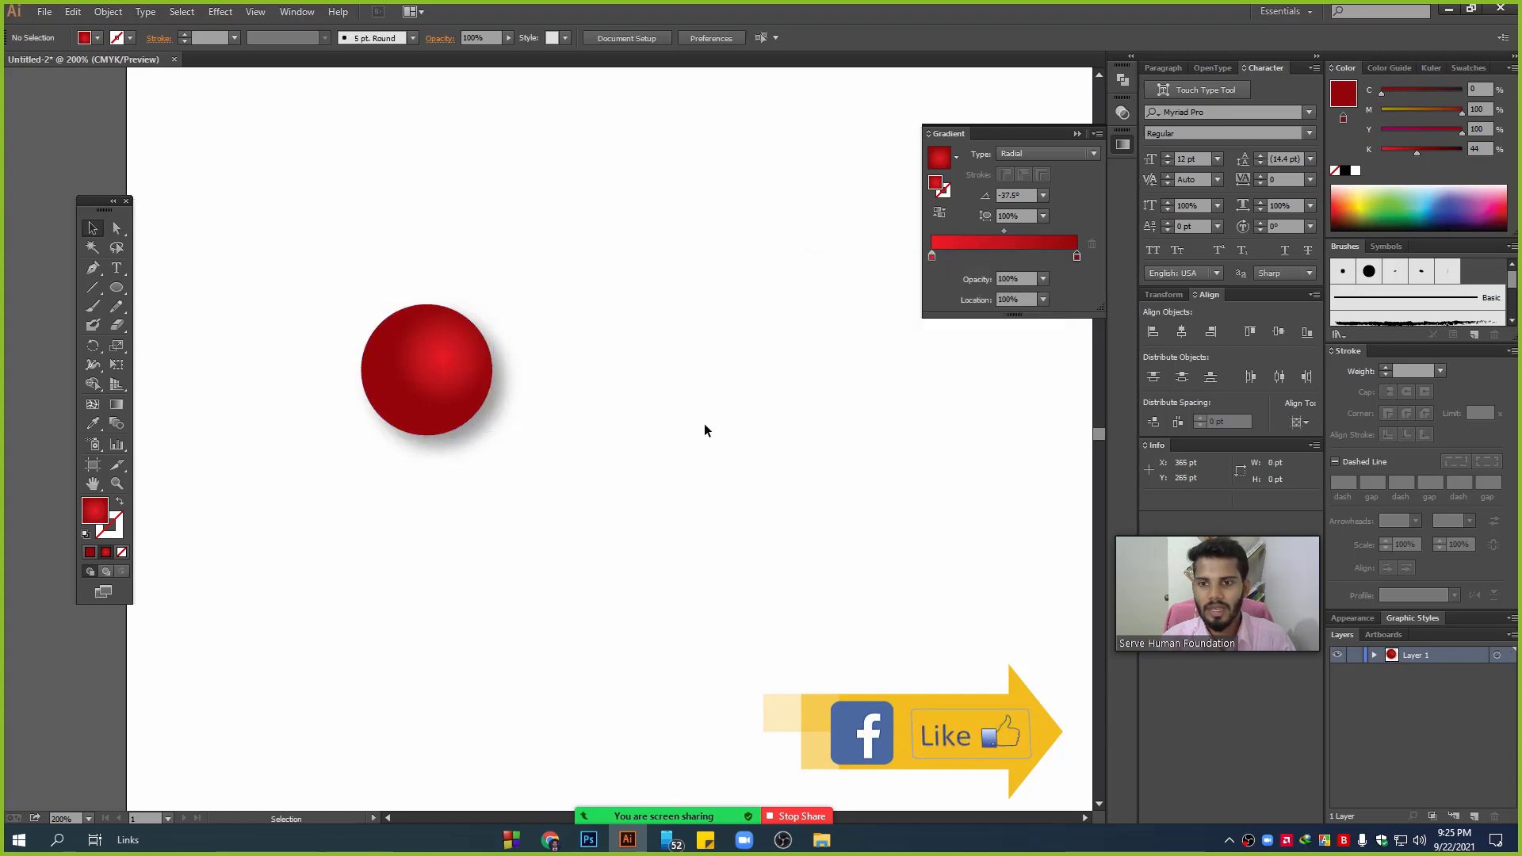
{"action": "left_click_drag", "start_coordinate": [488, 369], "coordinate": [646, 329]}
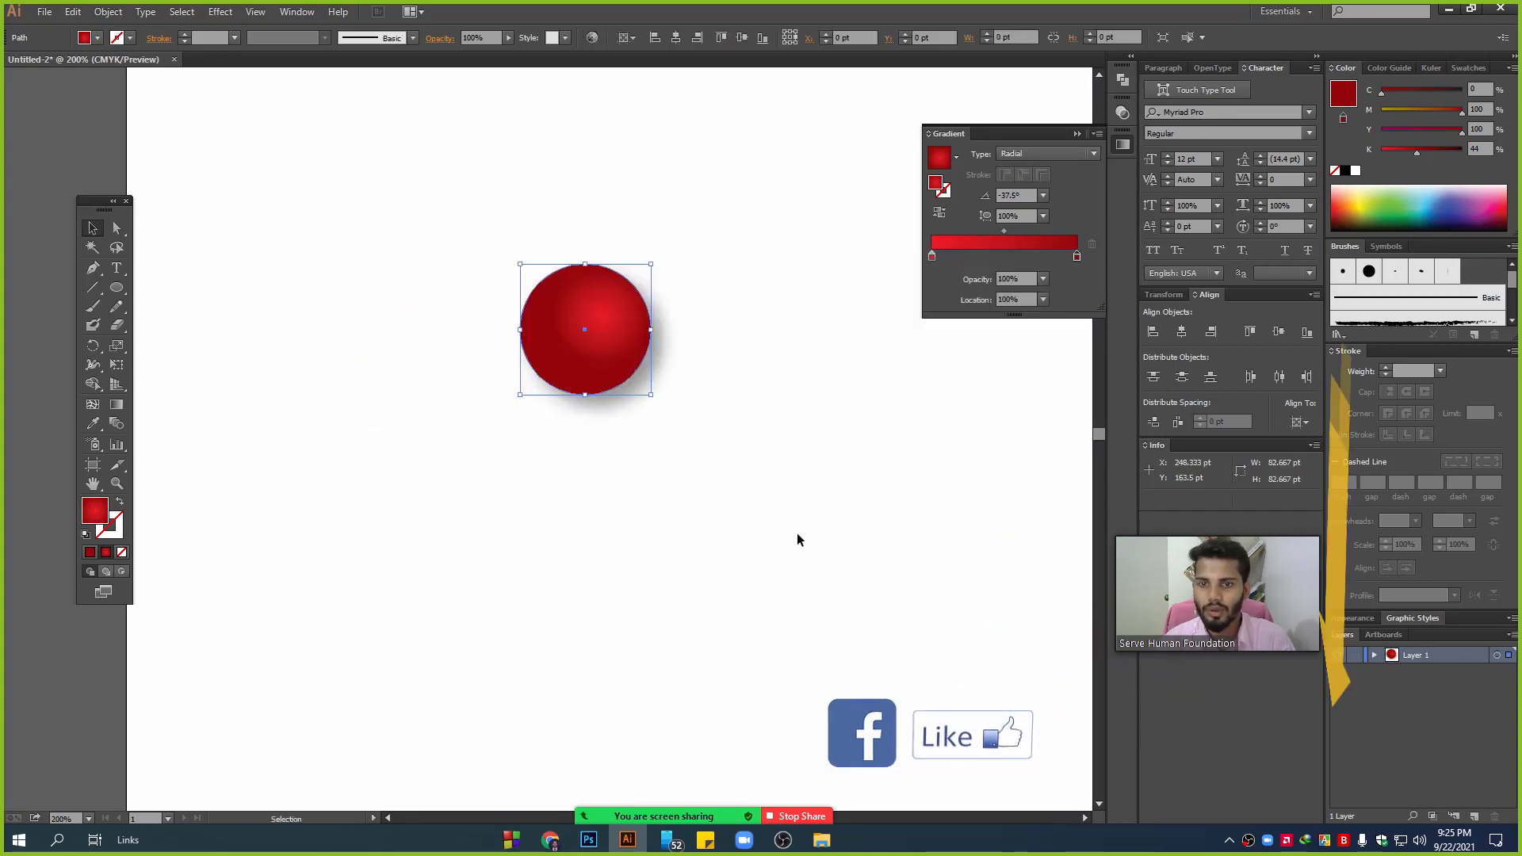
{"action": "left_click", "coordinate": [783, 487]}
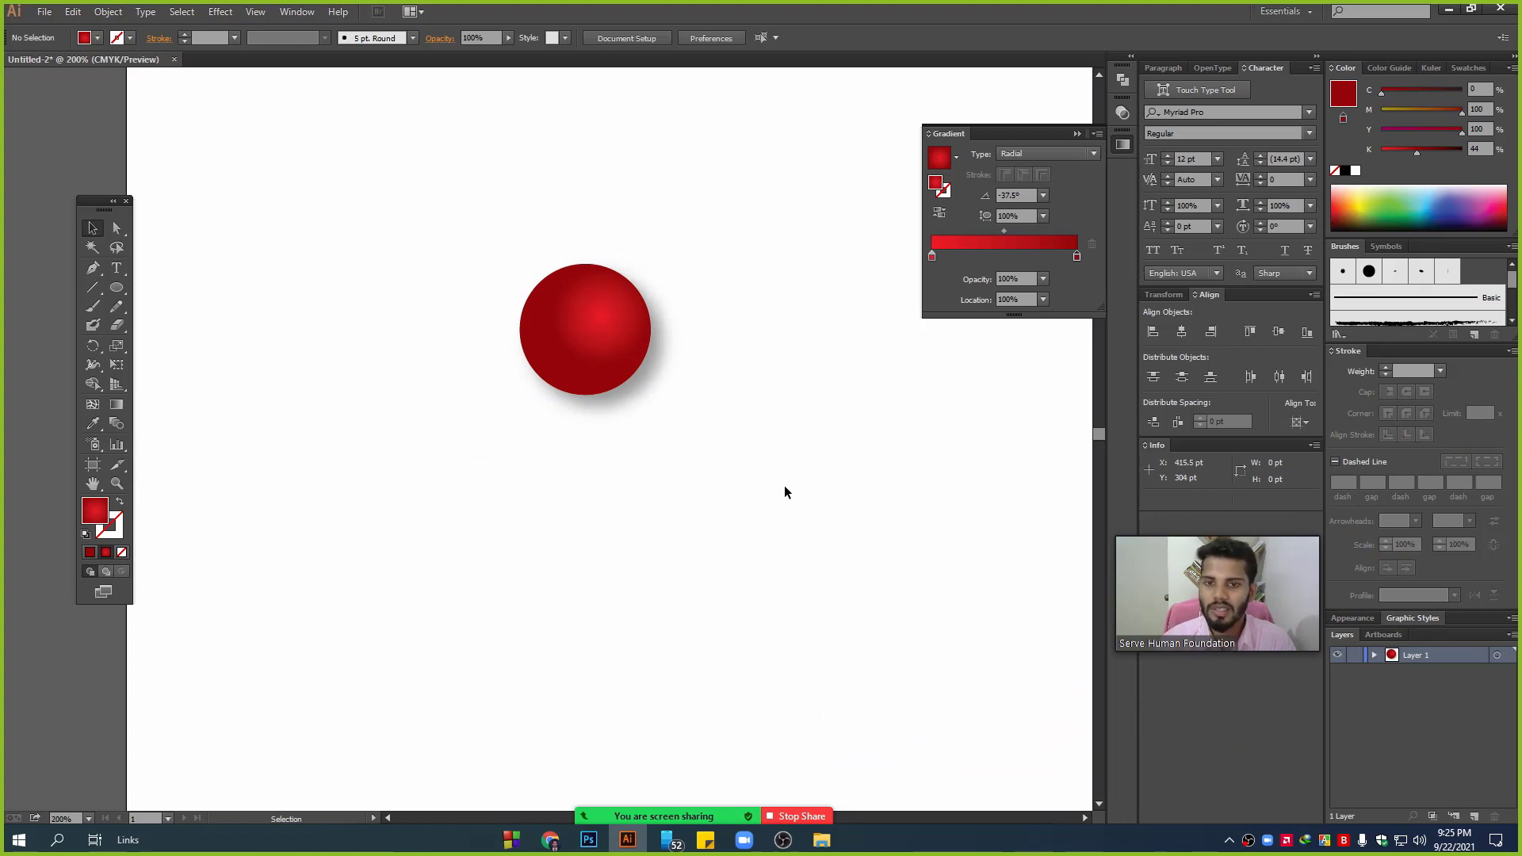
{"action": "left_click_drag", "start_coordinate": [789, 501], "coordinate": [444, 255]}
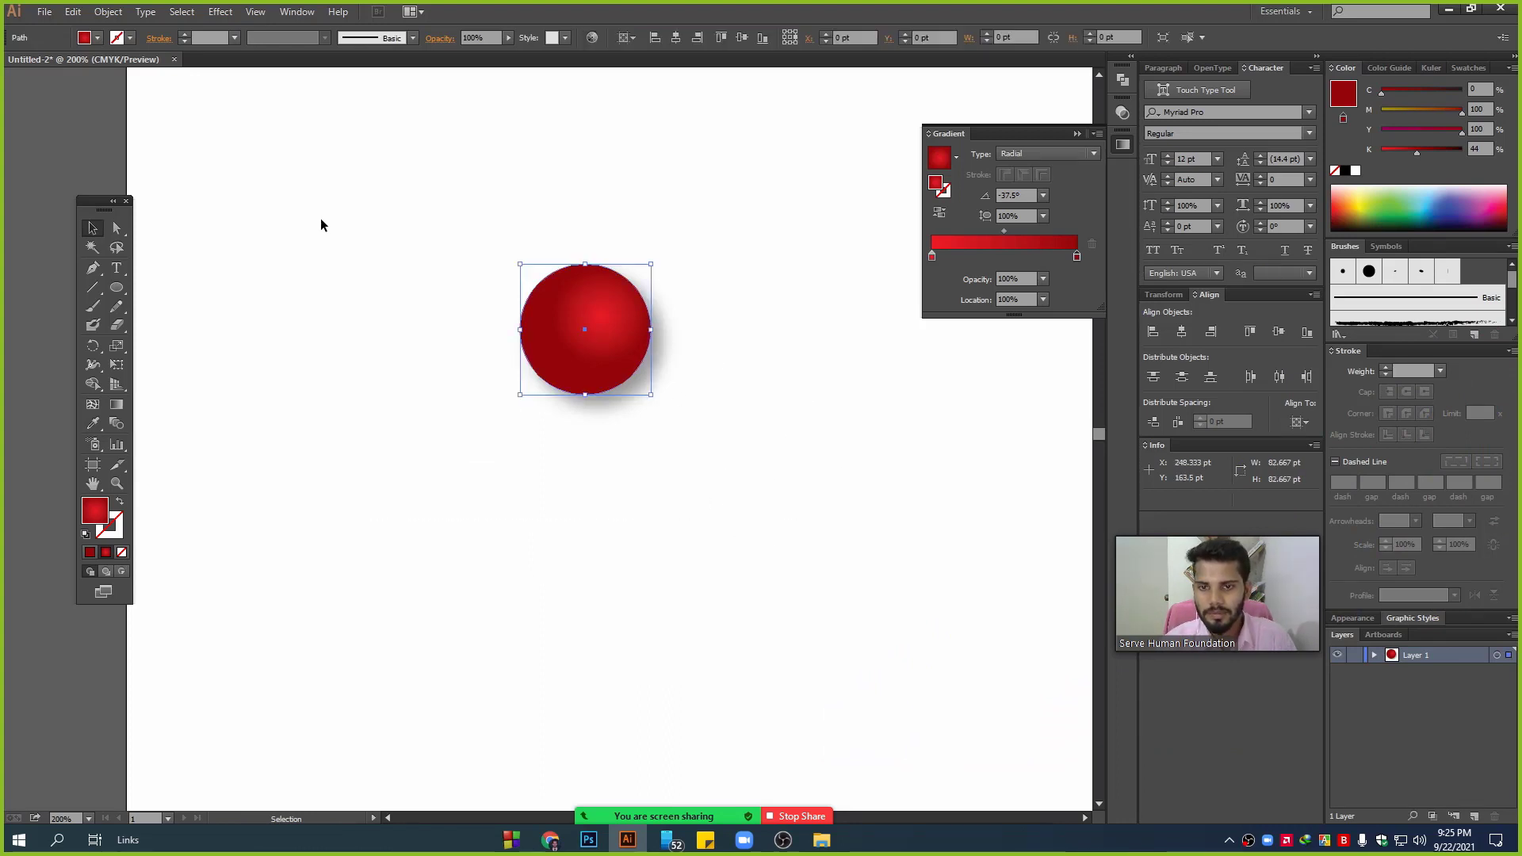
{"action": "key", "text": "Delete"}
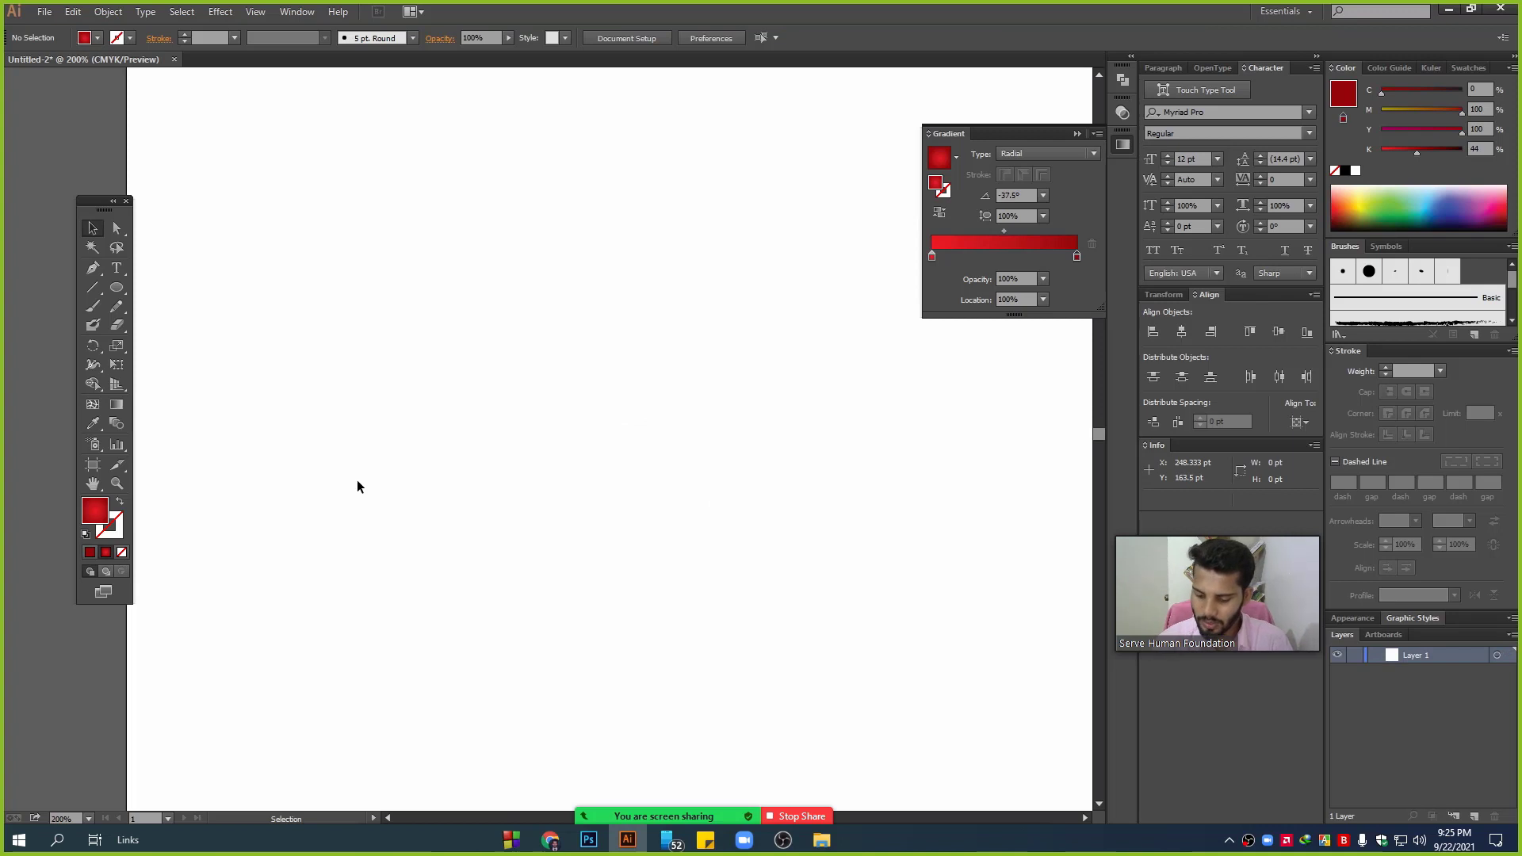
{"action": "left_click", "coordinate": [220, 11]}
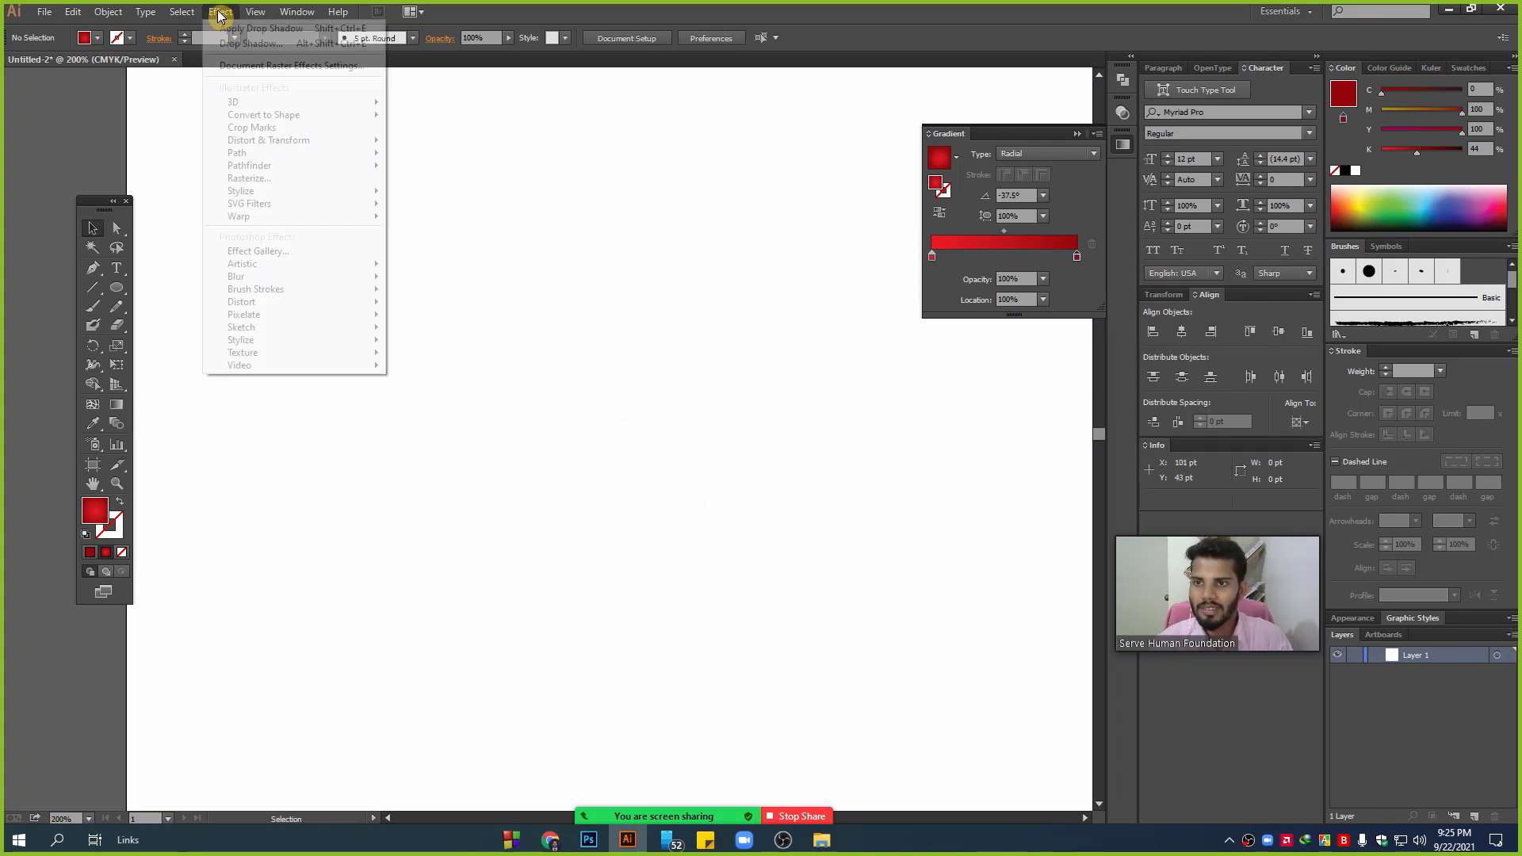
{"action": "mouse_move", "coordinate": [240, 190]}
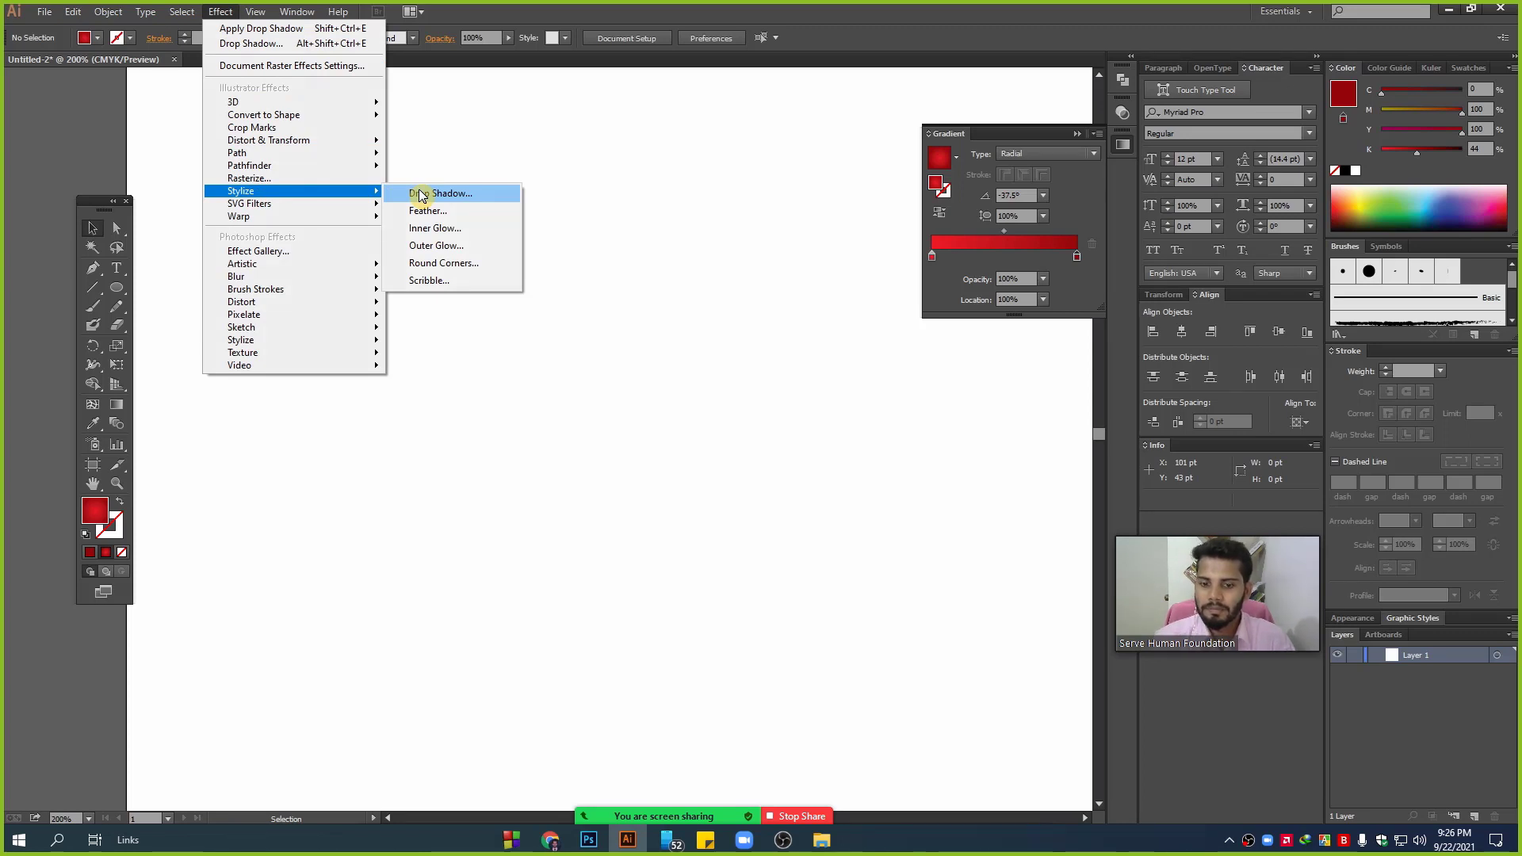
{"action": "left_click", "coordinate": [613, 526]}
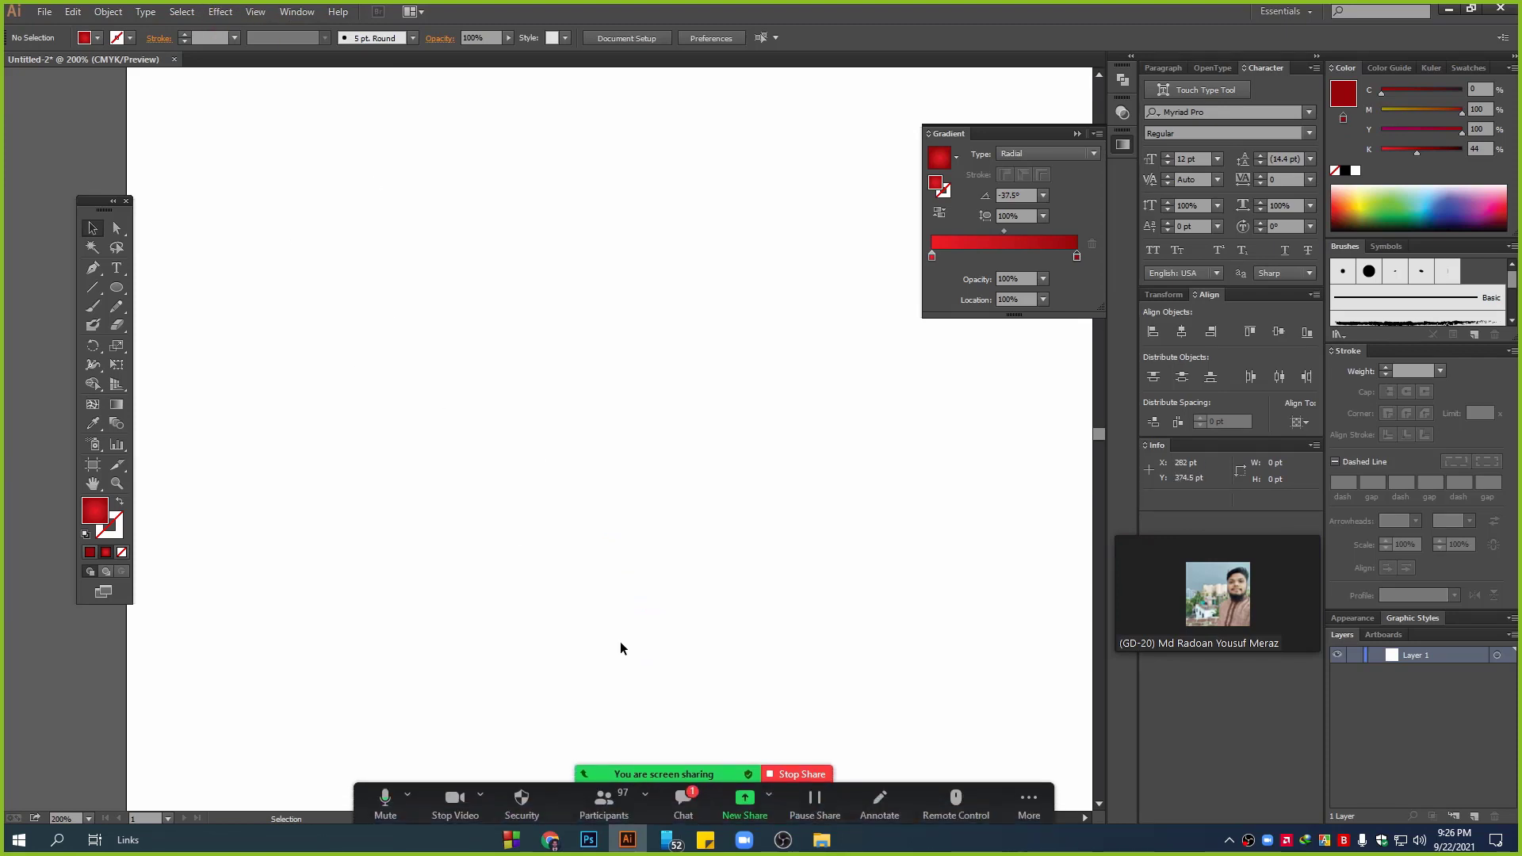
{"action": "left_click", "coordinate": [684, 799]}
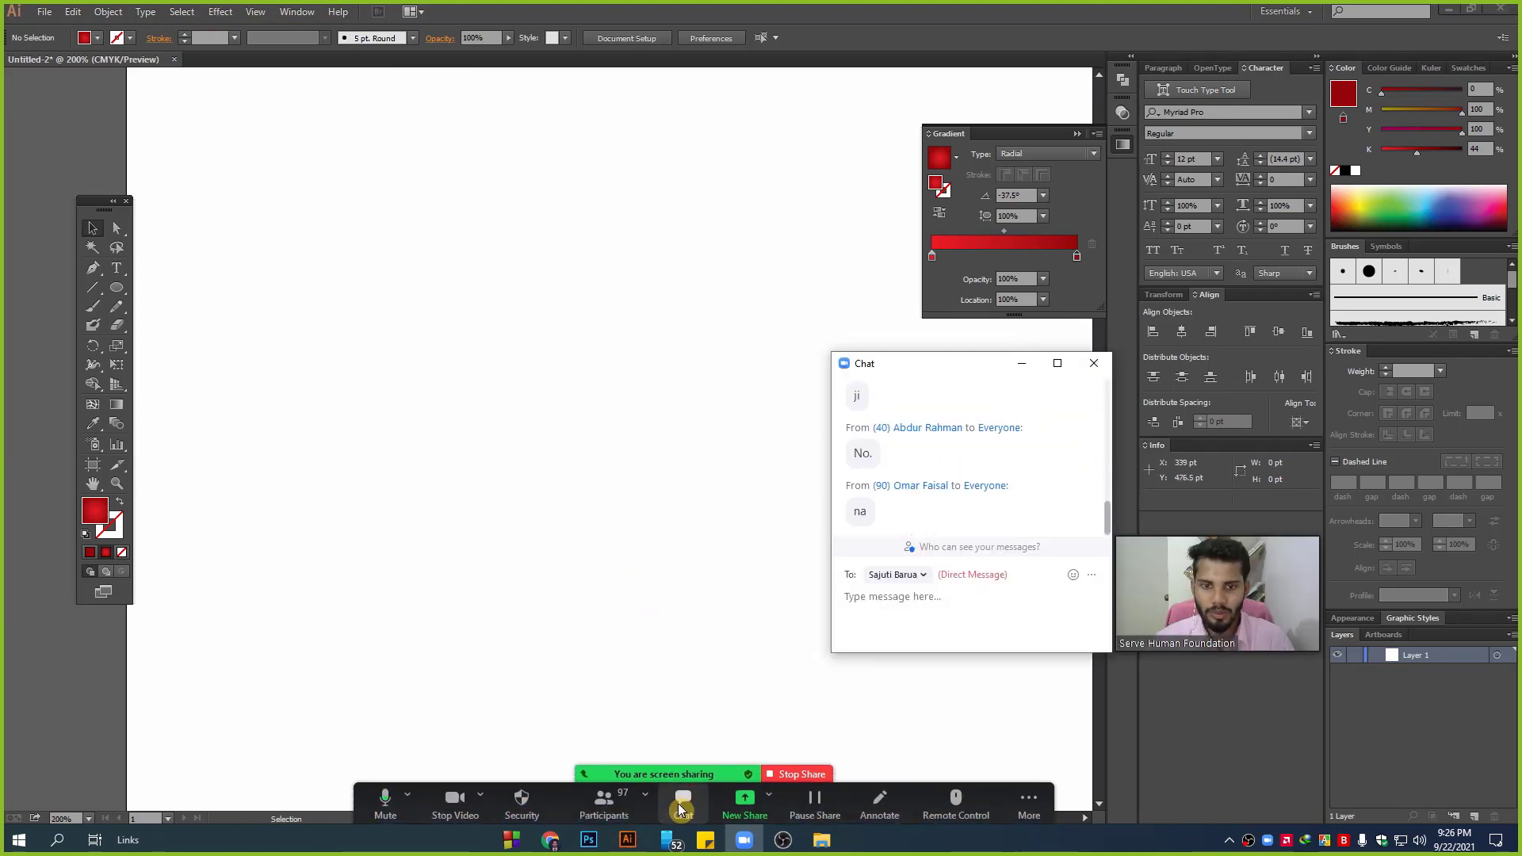
{"action": "left_click", "coordinate": [1023, 367]}
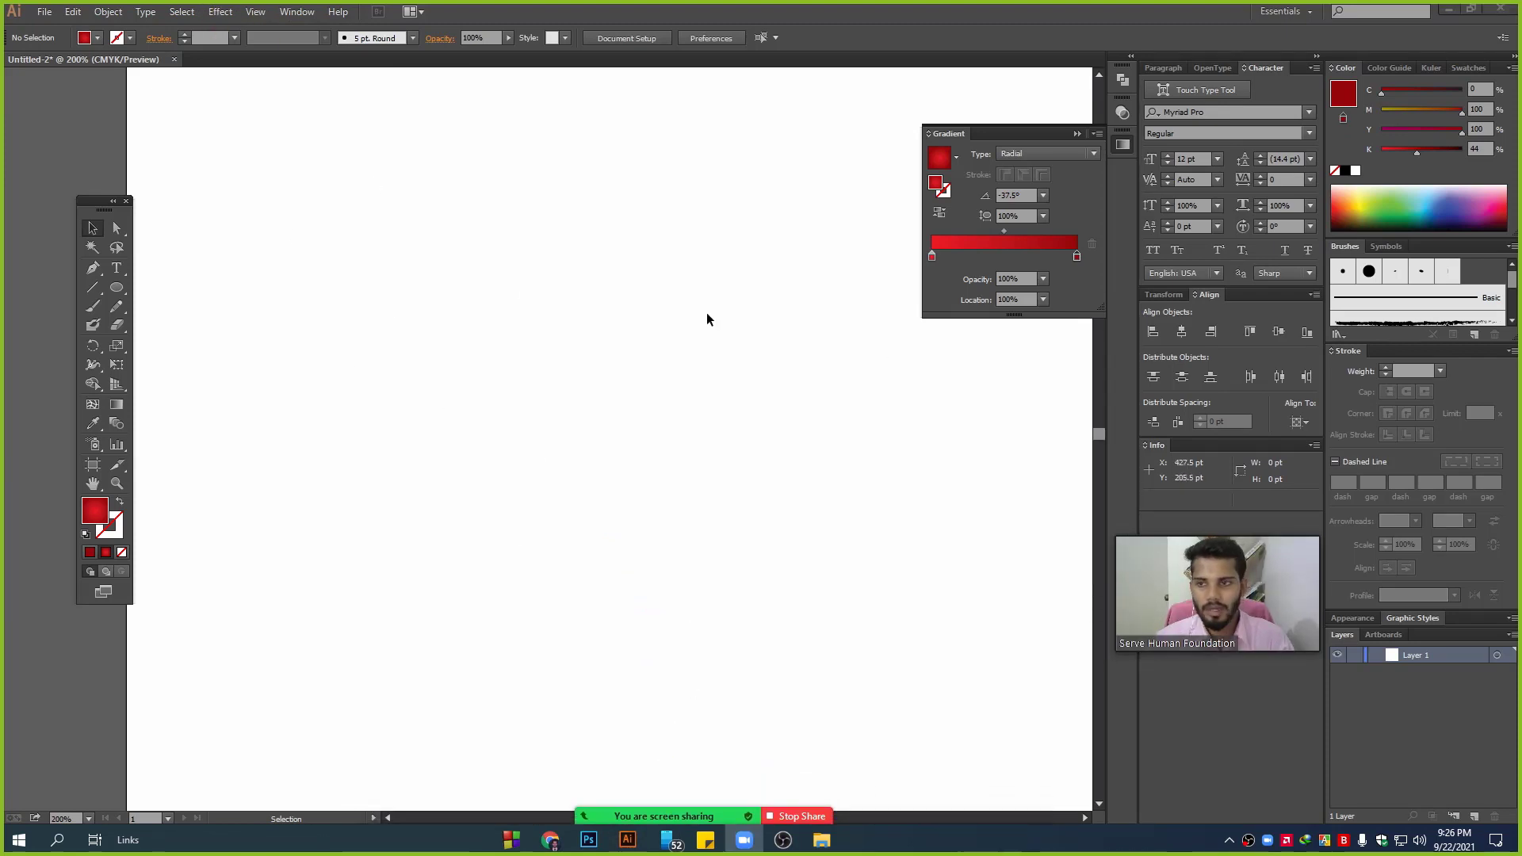
{"action": "left_click", "coordinate": [550, 840]}
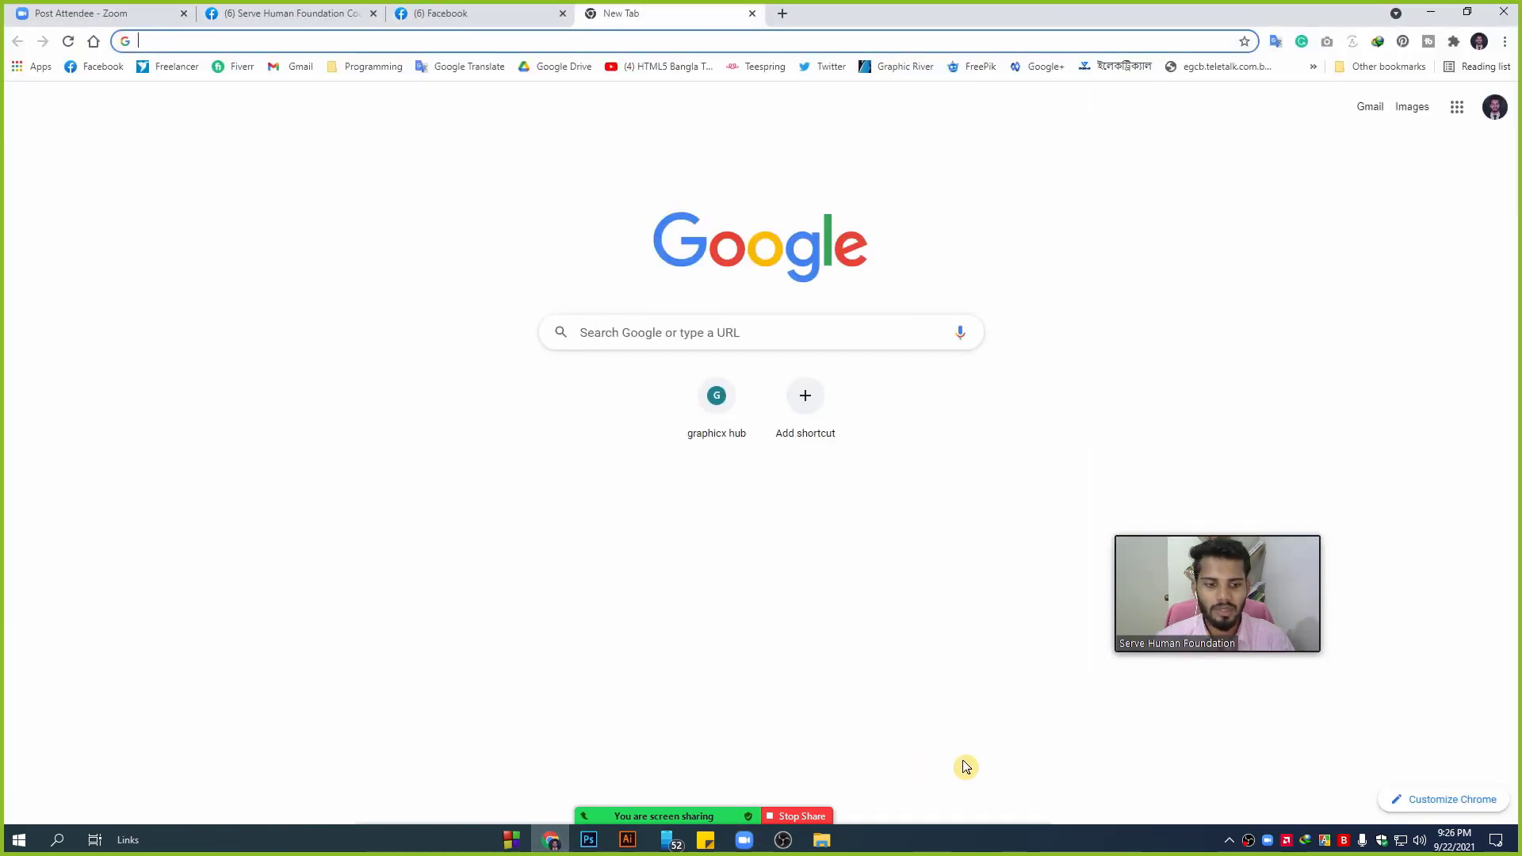
{"action": "key", "text": "super+d"}
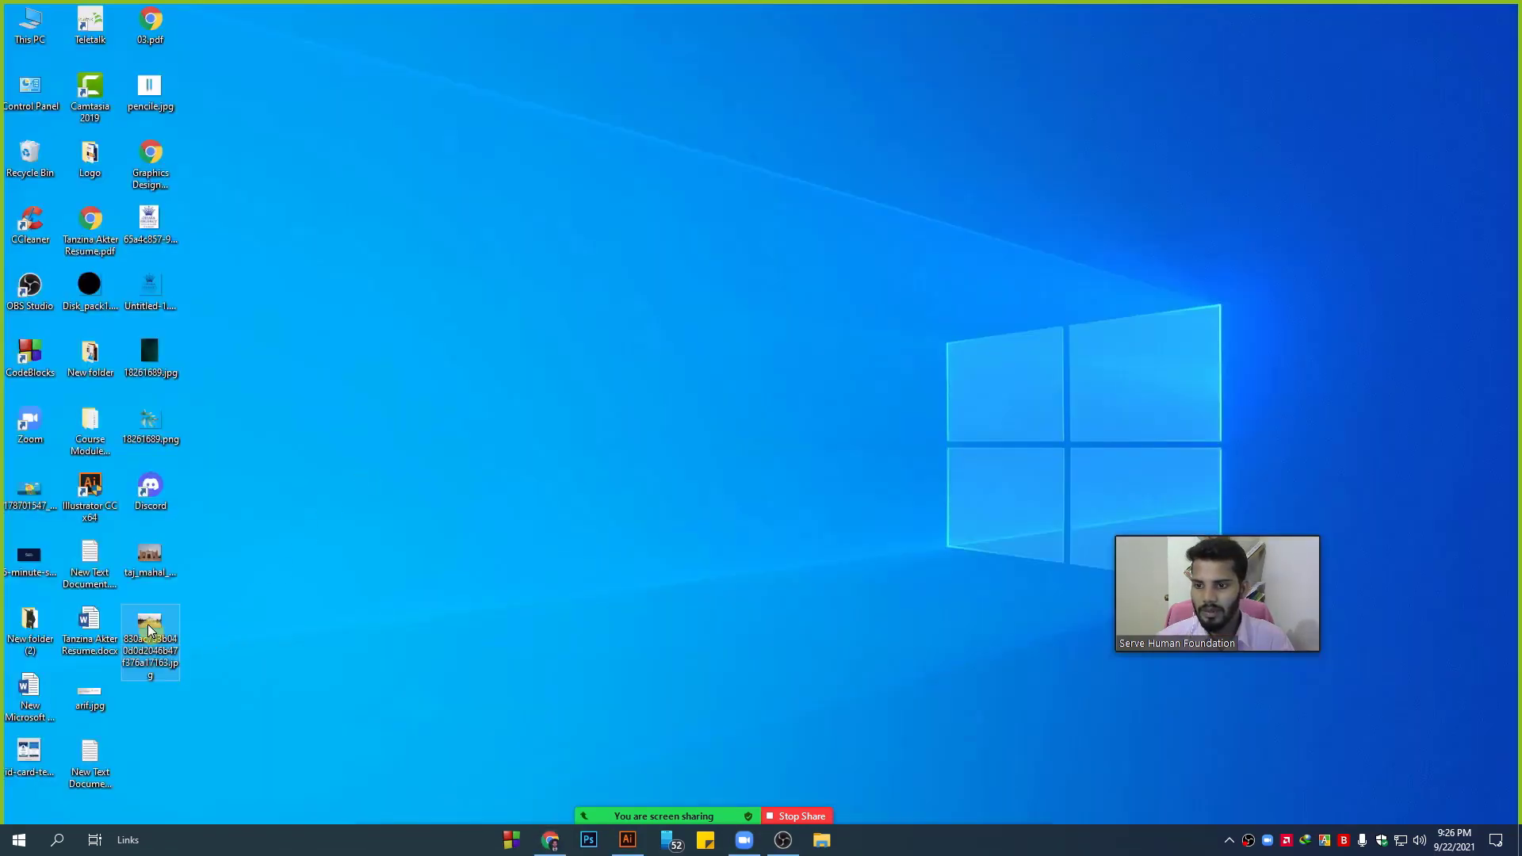
{"action": "right_click", "coordinate": [149, 630]}
{"action": "left_click", "coordinate": [203, 534]}
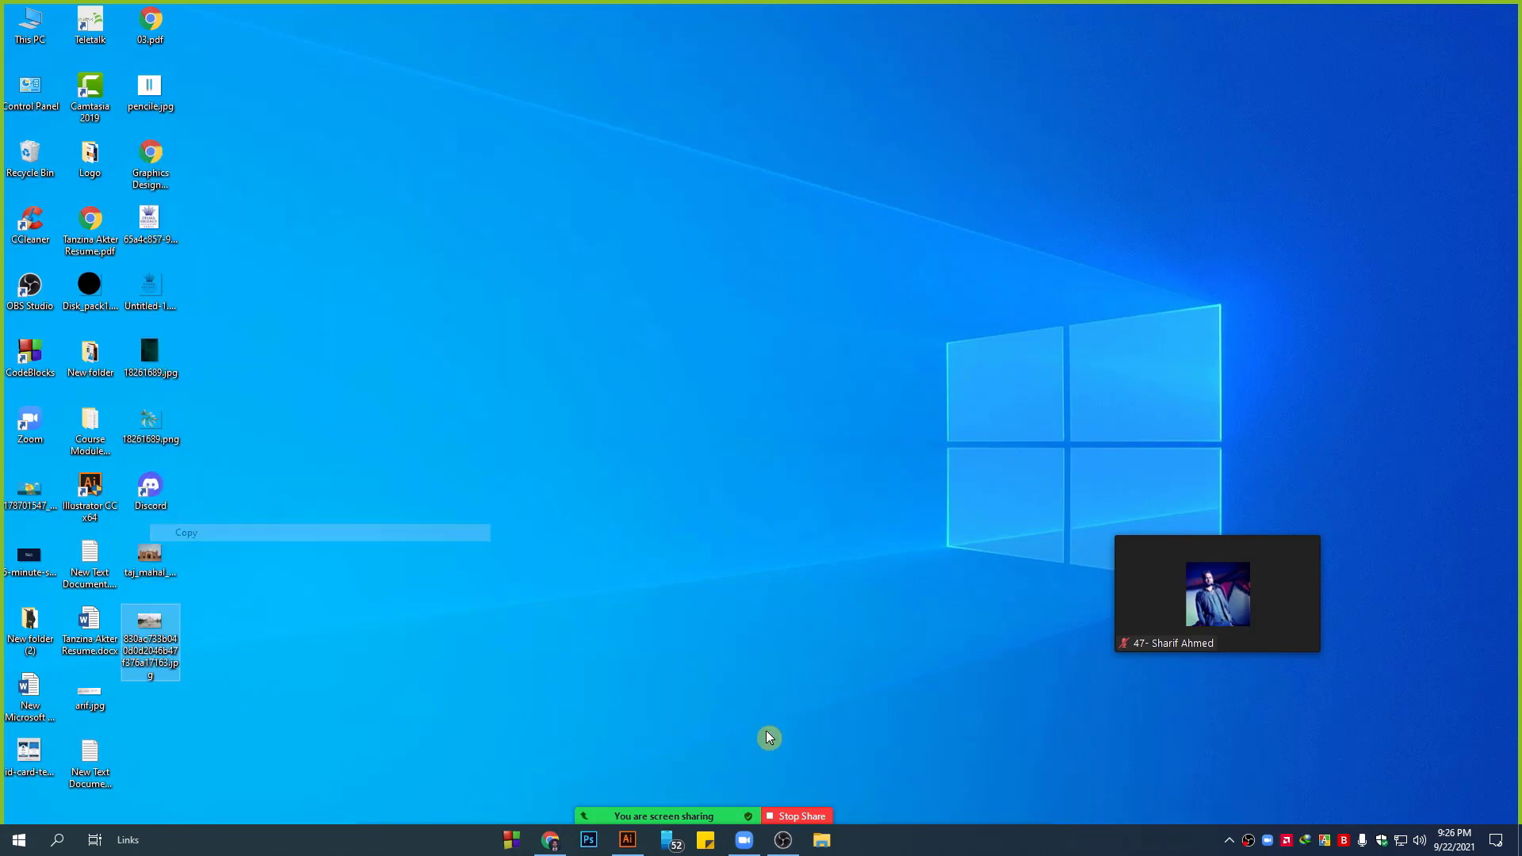
{"action": "left_click", "coordinate": [626, 848]}
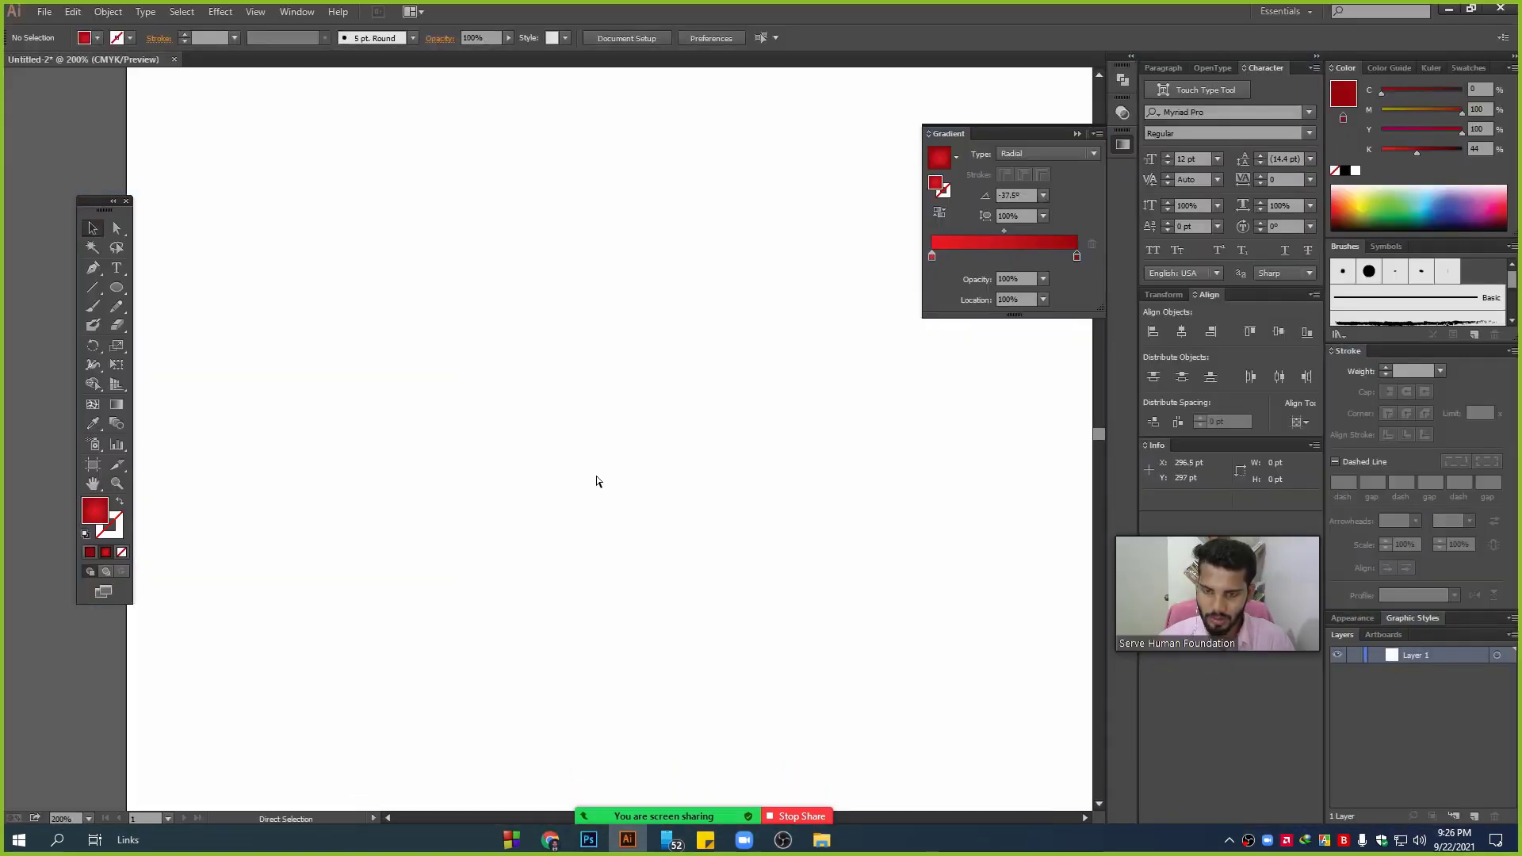
- Paste the mosque photo and enlarge it to 832.135 × 531.642 pt, spanning past the artboard
{"action": "key", "text": "ctrl+v"}
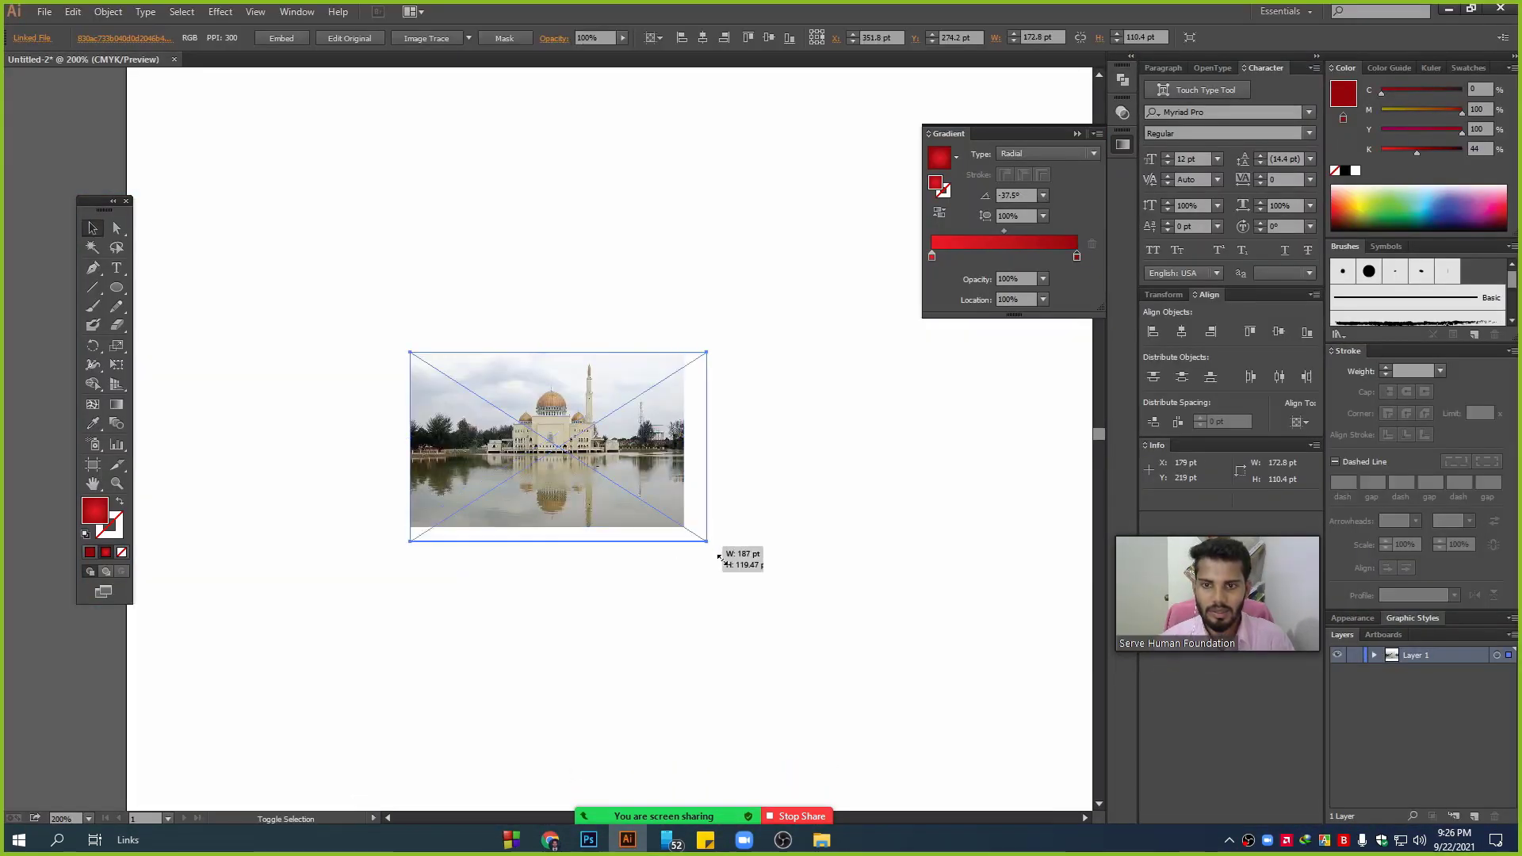
{"action": "left_click_drag", "start_coordinate": [685, 526], "coordinate": [958, 704]}
{"action": "key", "text": "ctrl+minus"}
{"action": "key", "text": "ctrl+minus"}
{"action": "key", "text": "ctrl+minus"}
{"action": "key", "text": "ctrl+minus"}
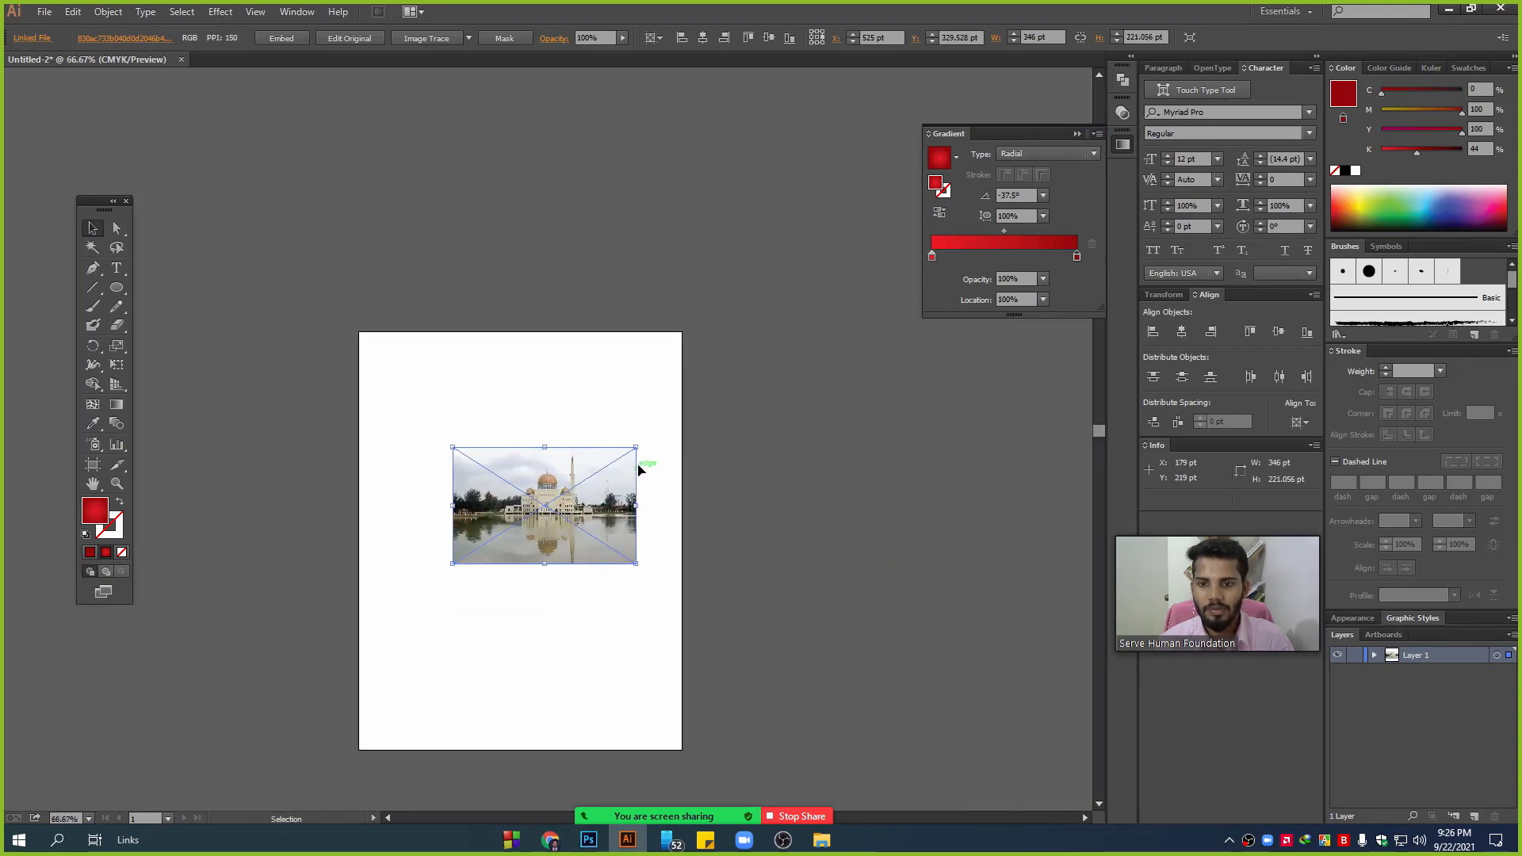
{"action": "left_click_drag", "start_coordinate": [635, 446], "coordinate": [765, 351]}
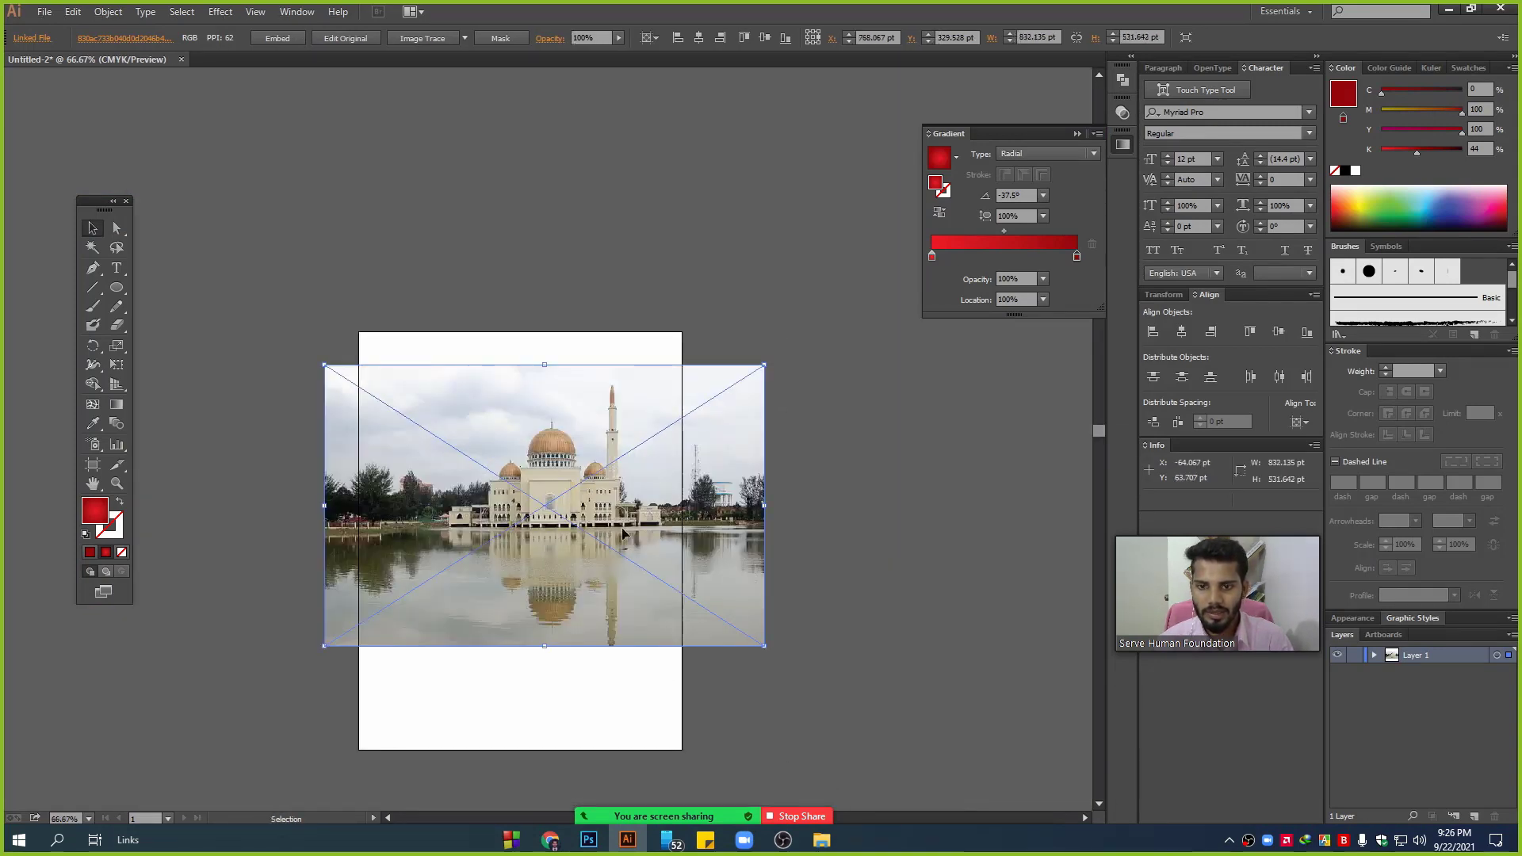
{"action": "key", "text": "ctrl+plus"}
{"action": "left_click_drag", "start_coordinate": [639, 560], "coordinate": [598, 559]}
{"action": "scroll", "coordinate": [595, 539], "scroll_direction": "down", "scroll_amount": 2}
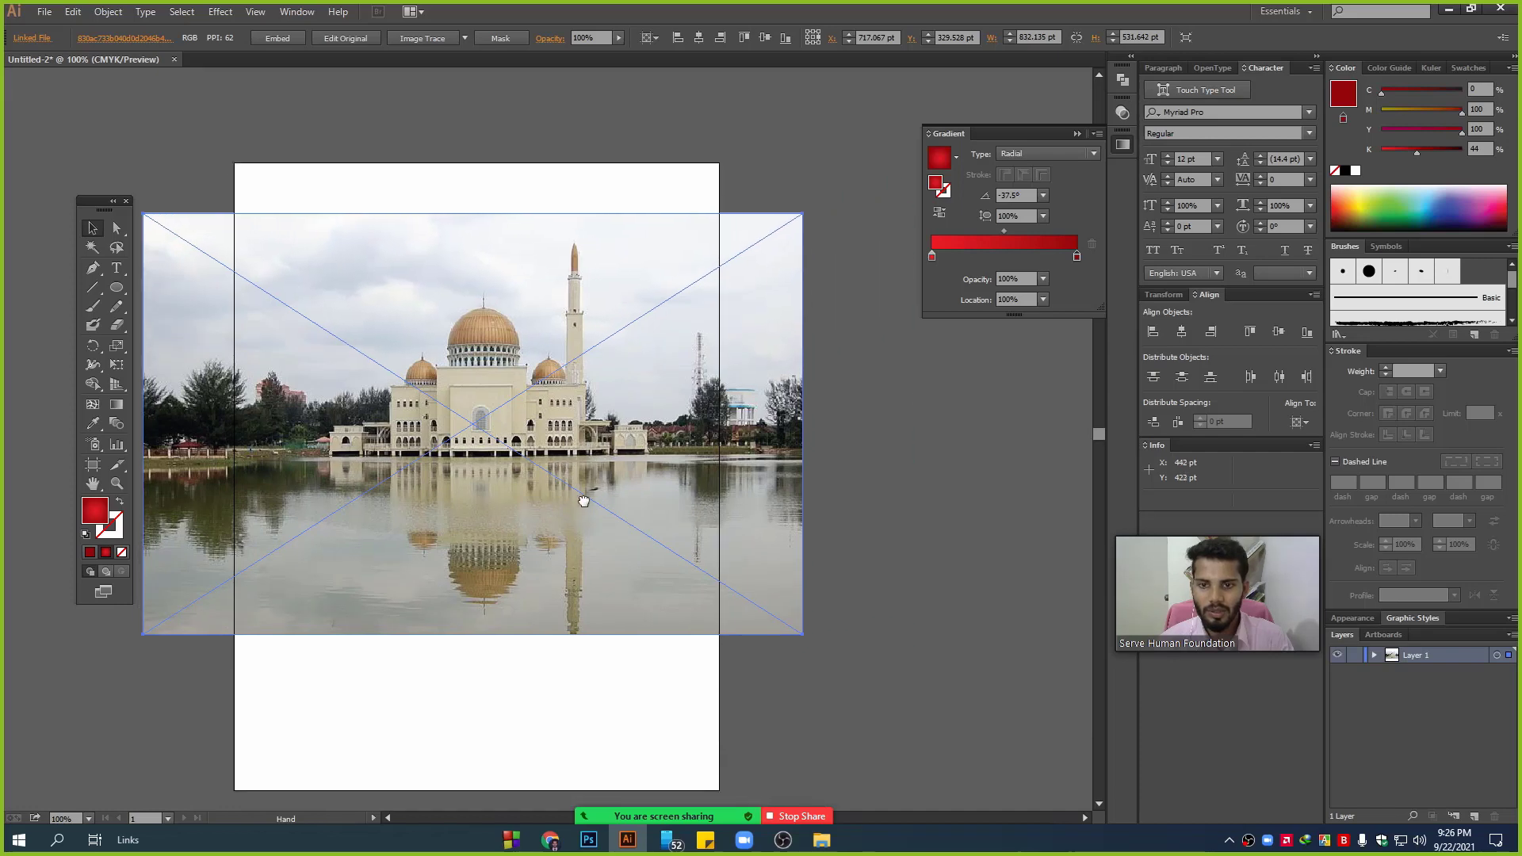
{"action": "left_click_drag", "start_coordinate": [1221, 600], "coordinate": [1020, 516]}
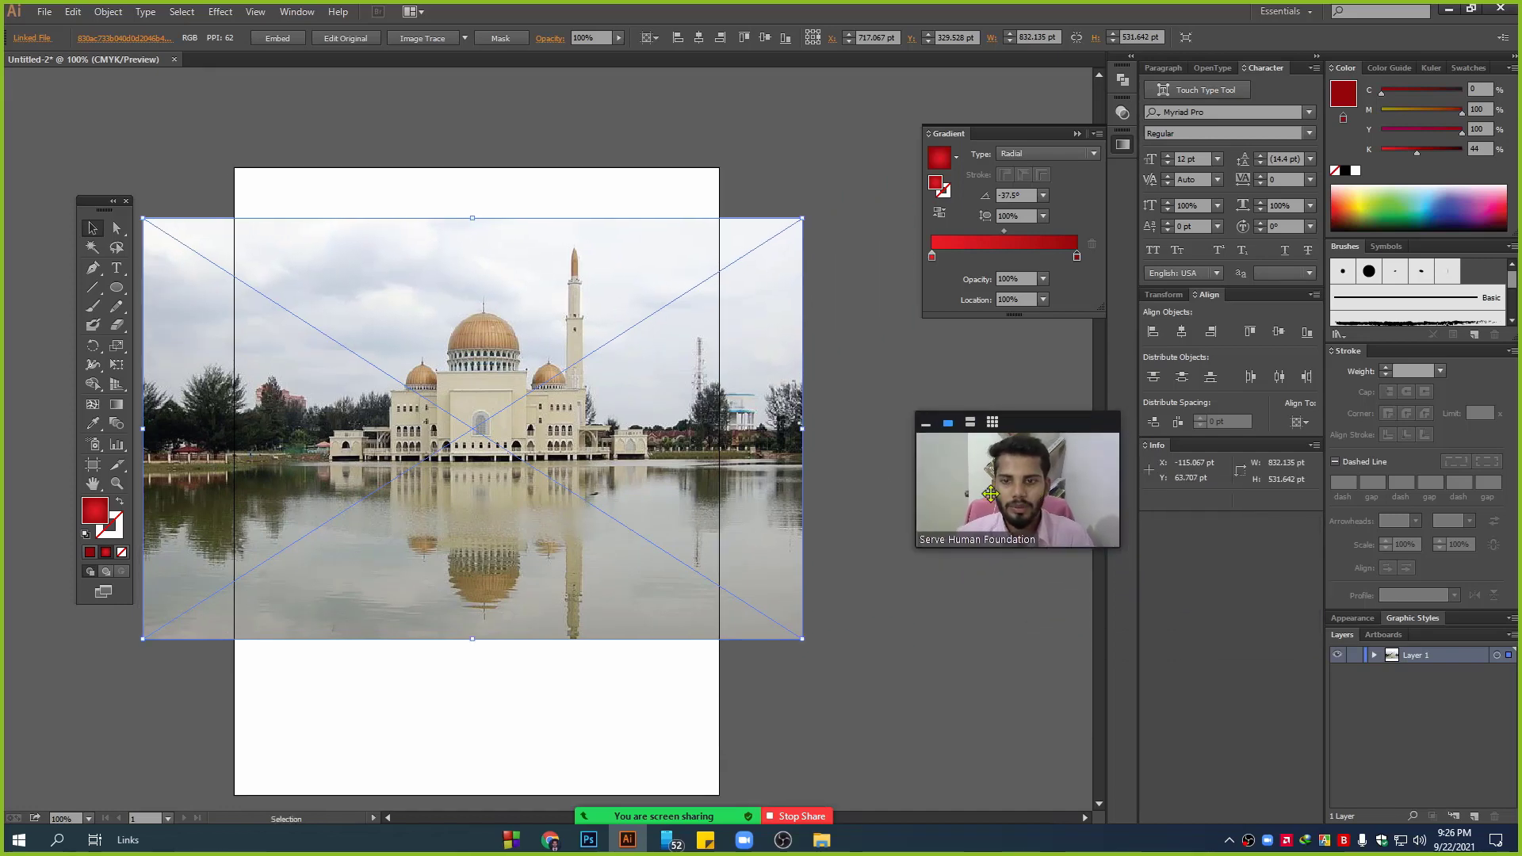
{"action": "left_click_drag", "start_coordinate": [500, 352], "coordinate": [512, 356]}
{"action": "scroll", "coordinate": [637, 519], "scroll_direction": "down", "scroll_amount": 3}
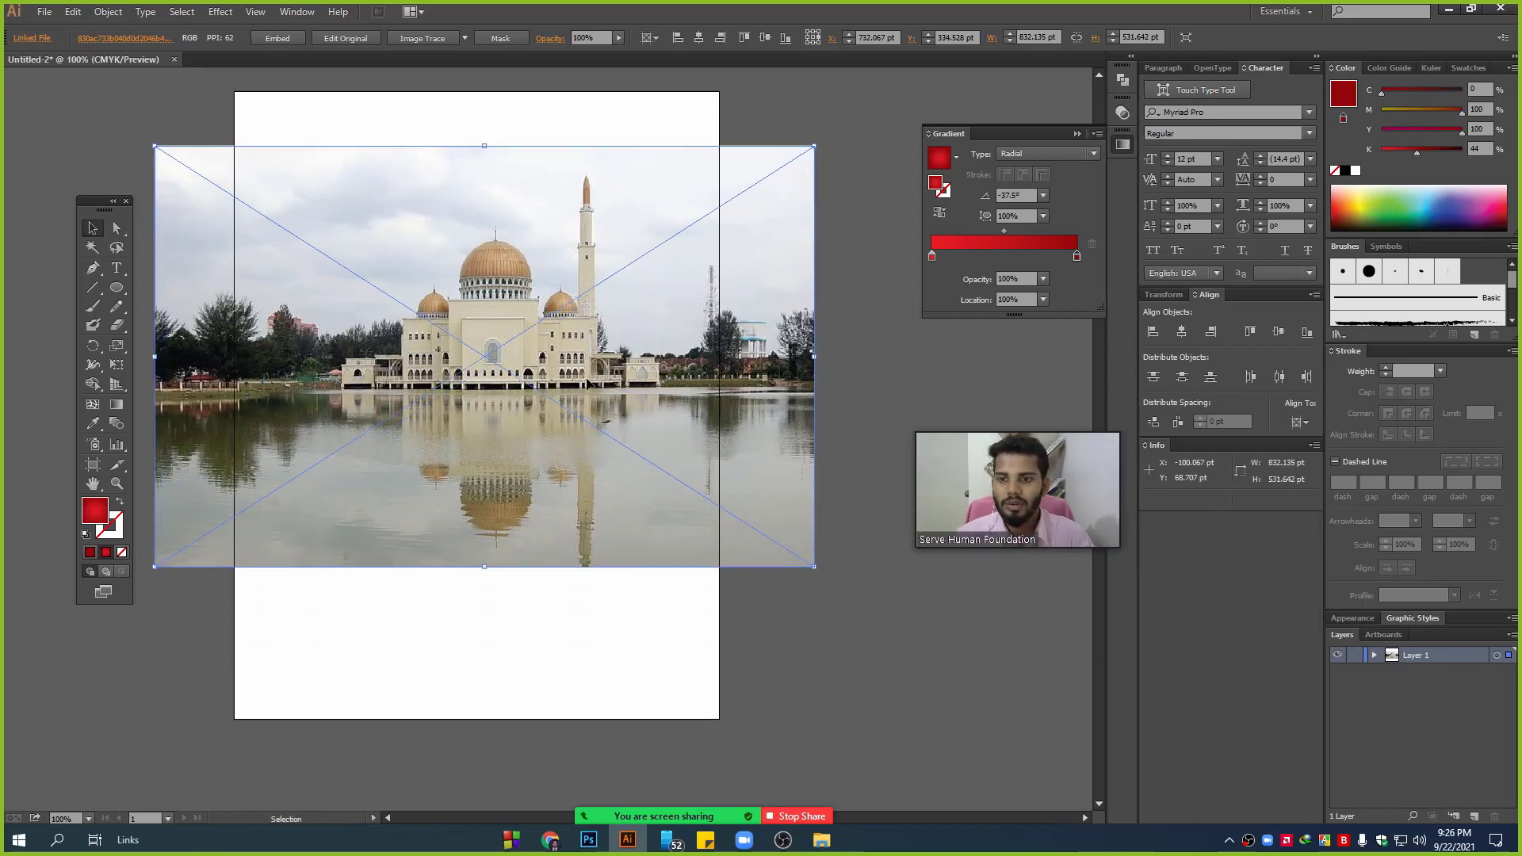
{"action": "left_click", "coordinate": [92, 268]}
- Draw a closed rounded blob with the Pen over the mosque dome, keeping the photo behind it
{"action": "left_click", "coordinate": [357, 326]}
{"action": "left_click_drag", "start_coordinate": [618, 303], "coordinate": [630, 344]}
{"action": "left_click_drag", "start_coordinate": [469, 460], "coordinate": [435, 458]}
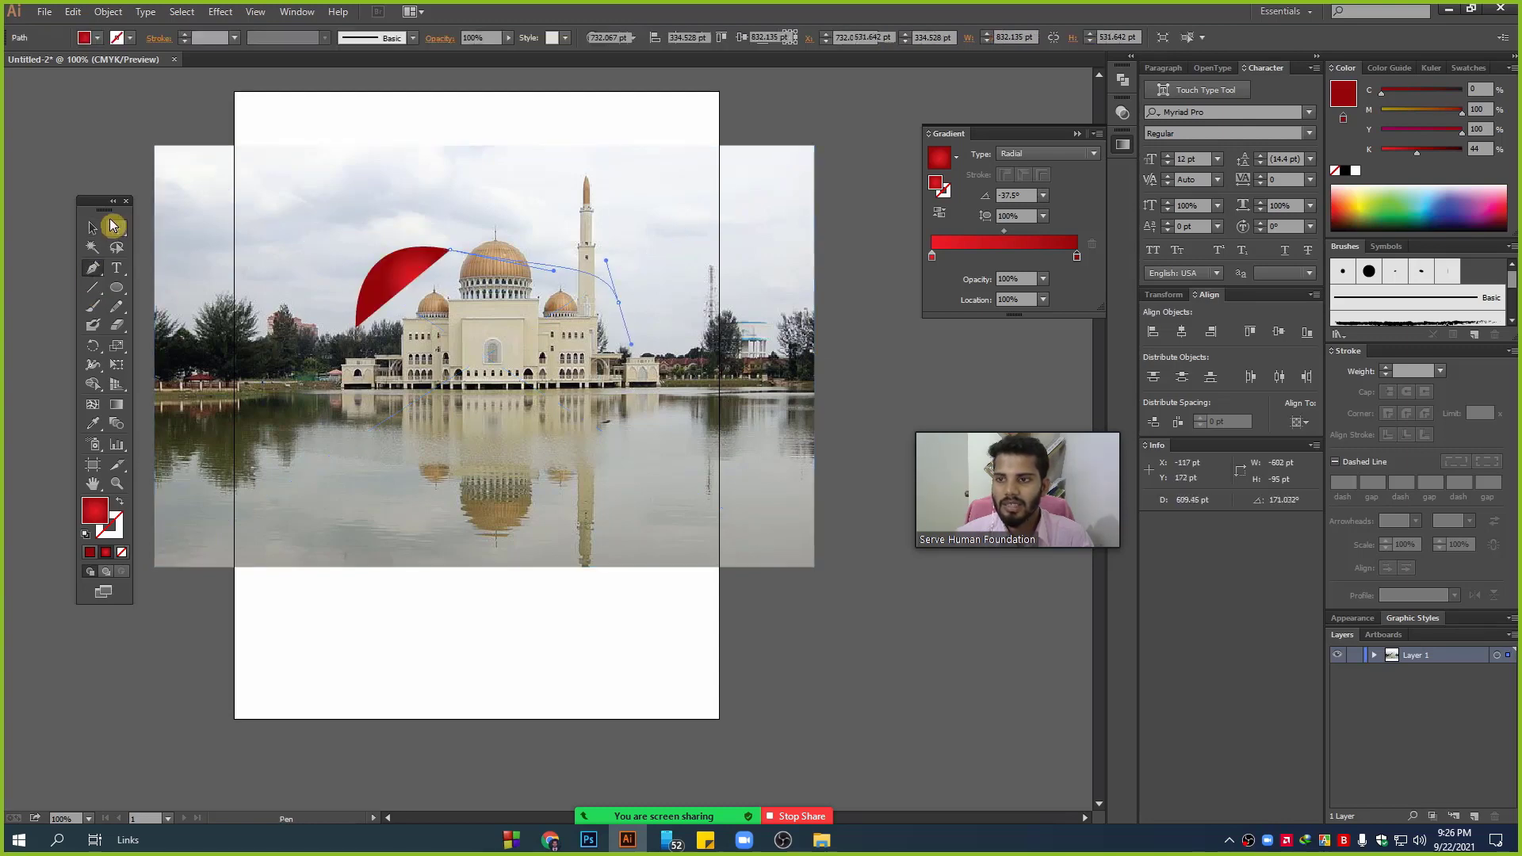
{"action": "mouse_move", "coordinate": [356, 326]}
{"action": "left_mouse_down"}
{"action": "mouse_move", "coordinate": [347, 228]}
{"action": "mouse_move", "coordinate": [439, 118]}
{"action": "left_mouse_up"}
{"action": "left_click", "coordinate": [93, 230]}
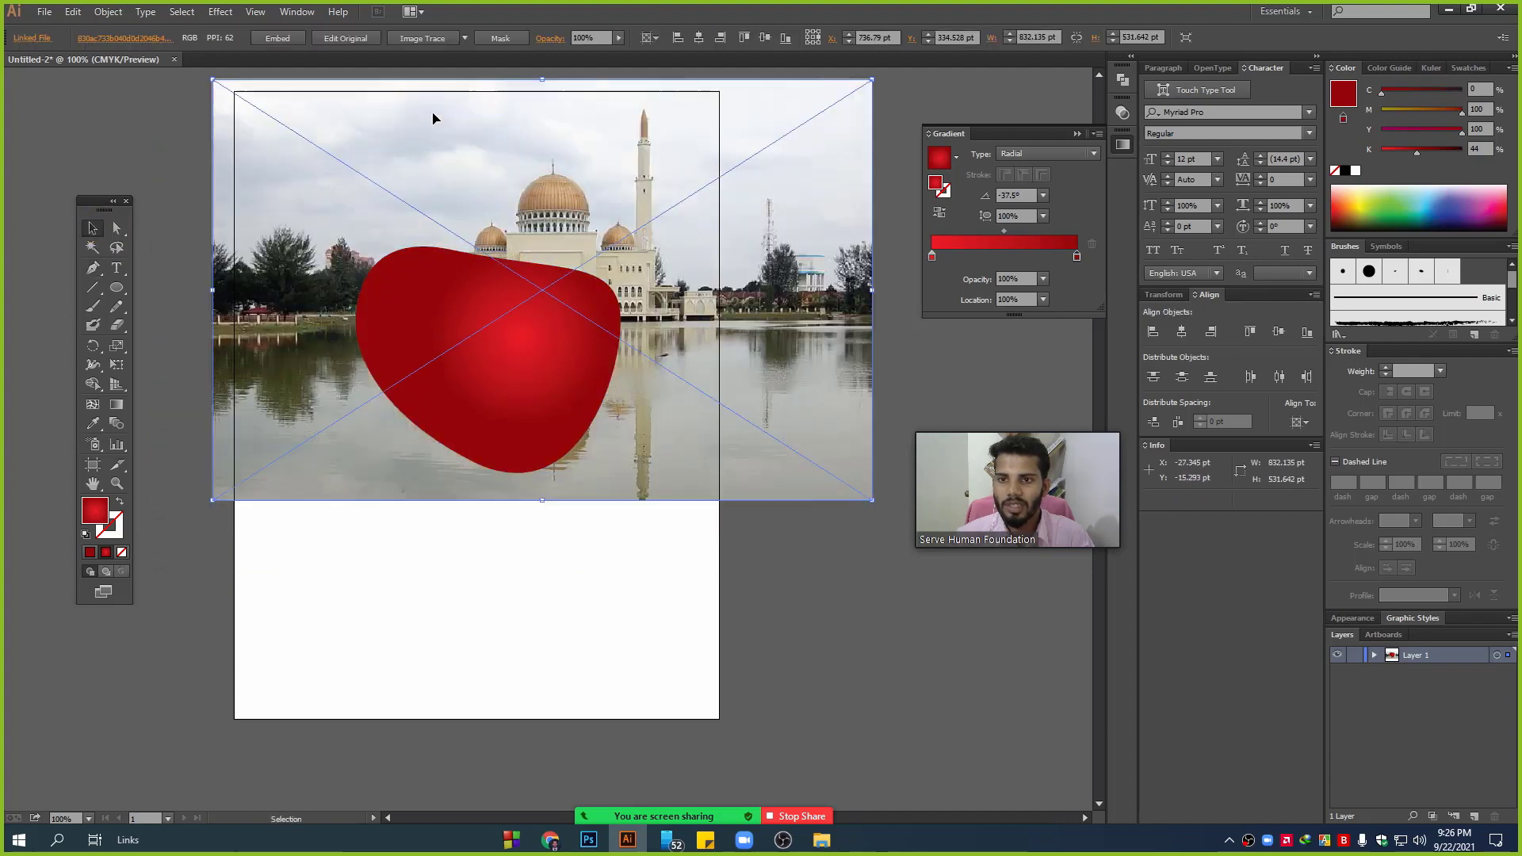
{"action": "left_click_drag", "start_coordinate": [755, 206], "coordinate": [694, 283]}
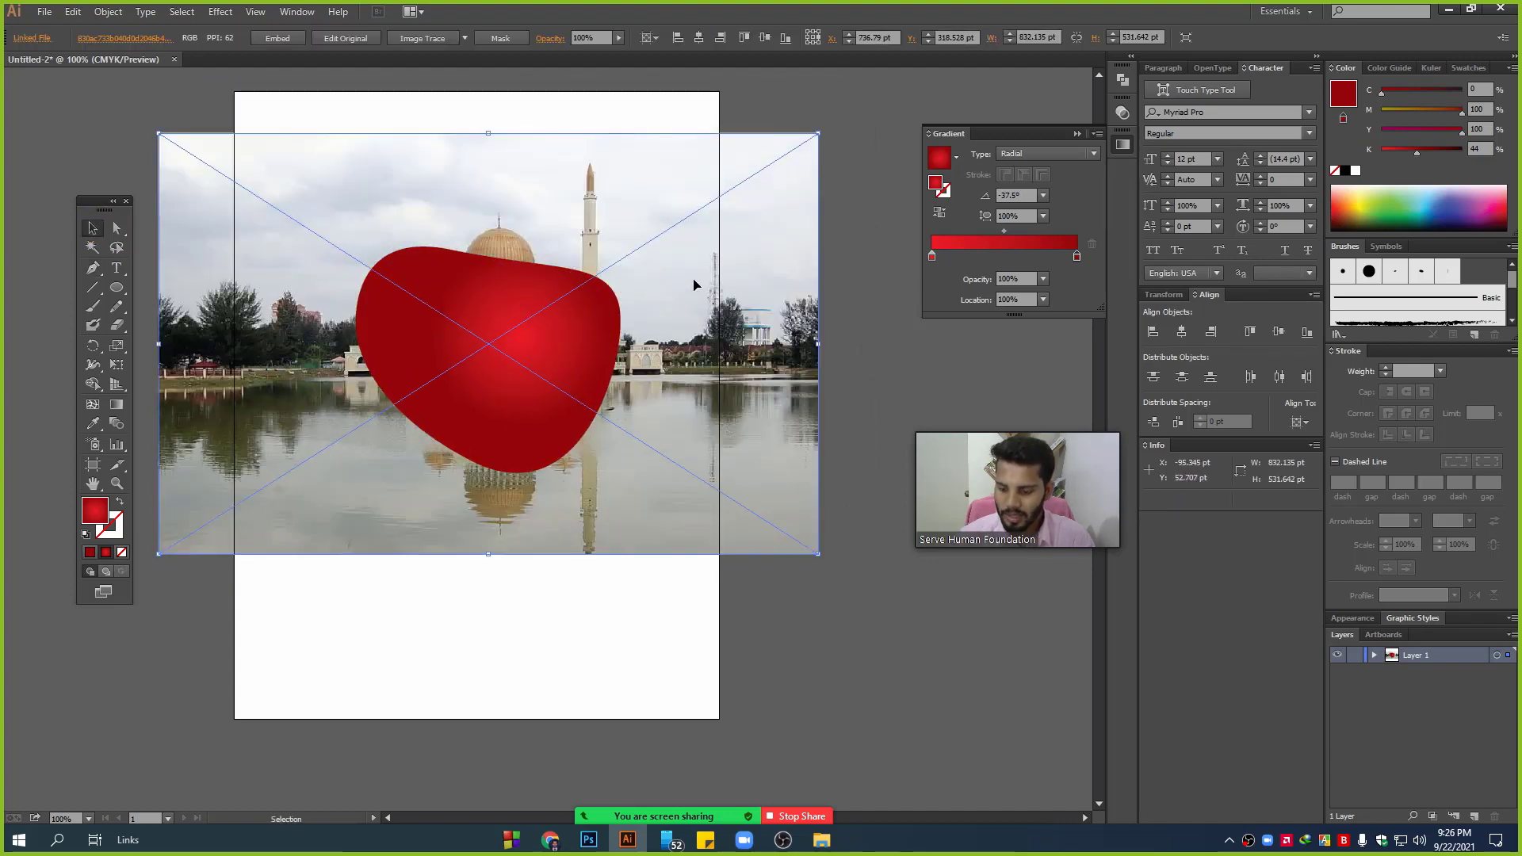
{"action": "scroll", "coordinate": [464, 304], "scroll_direction": "up", "scroll_amount": 2}
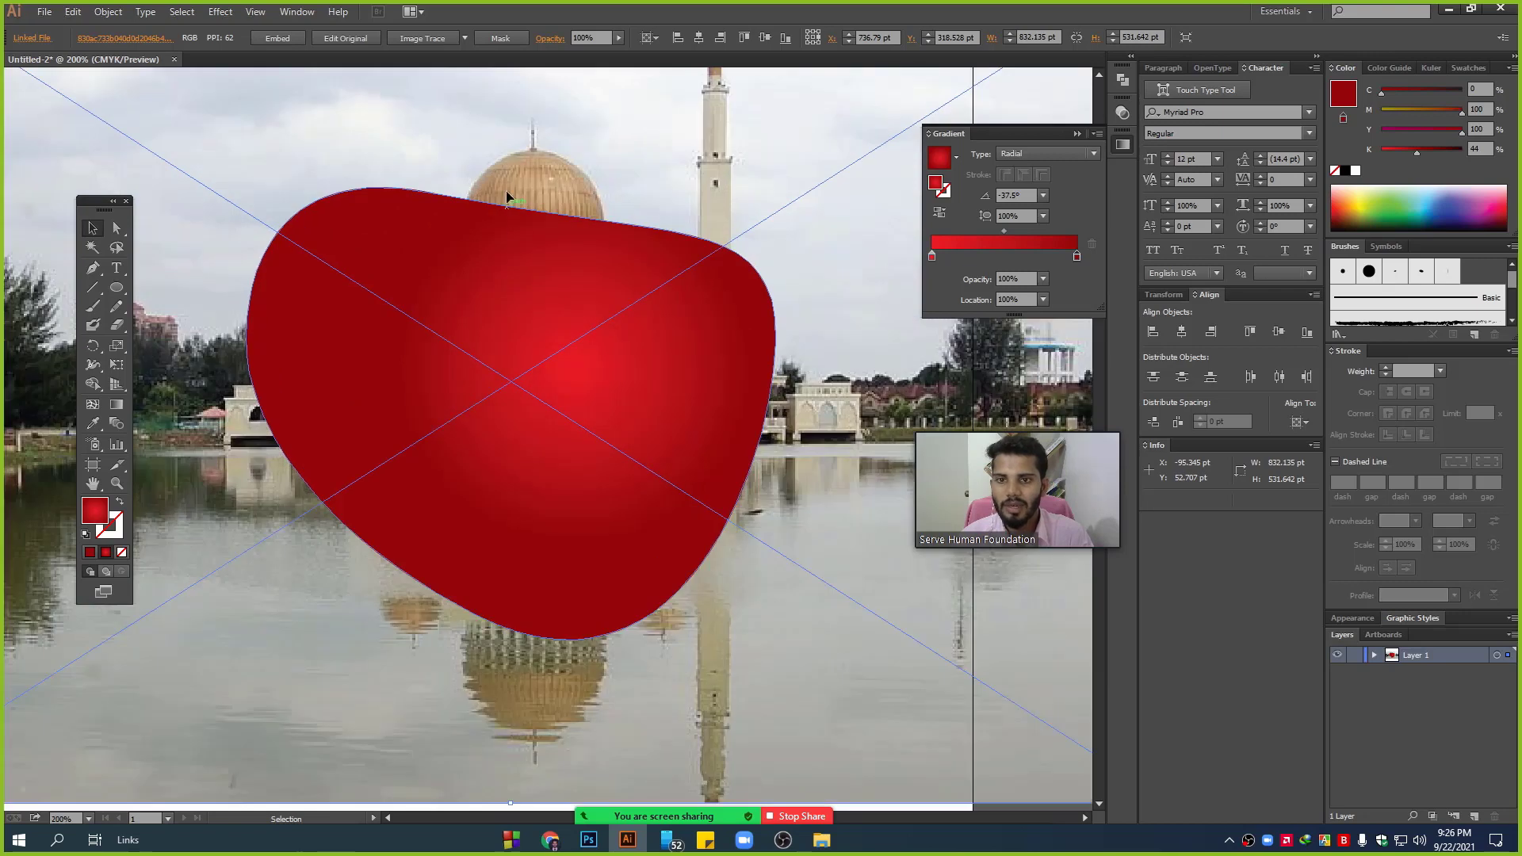
{"action": "left_click", "coordinate": [535, 268]}
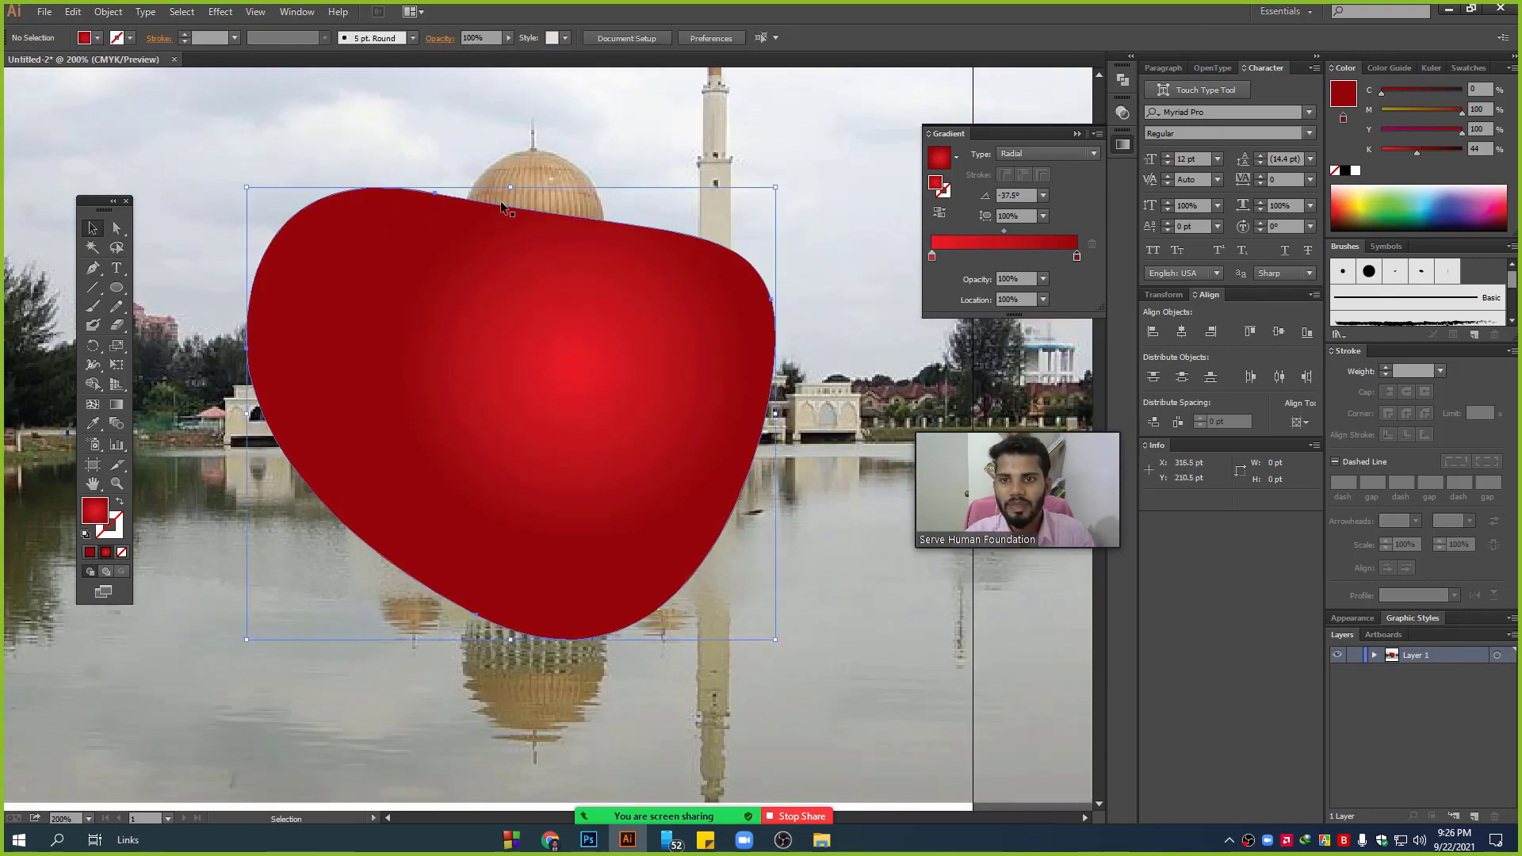
- Undo the red blob, reposition the photo, and lock its Linked File row in Layer 1
{"action": "key", "text": "ctrl+z"}
{"action": "key", "text": "ctrl+z"}
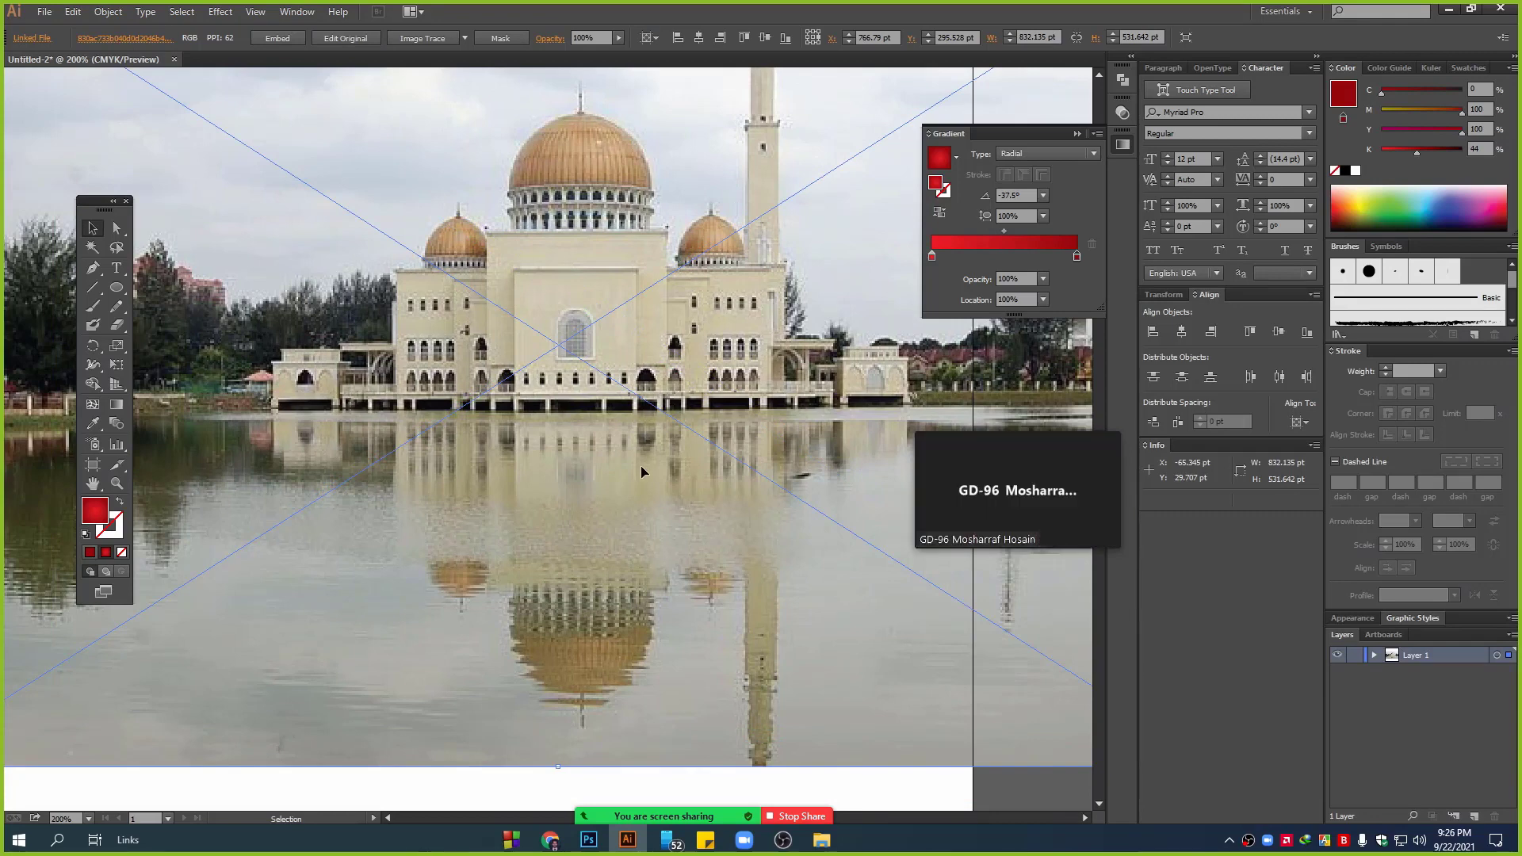
{"action": "scroll", "coordinate": [645, 469], "scroll_direction": "down", "scroll_amount": 2}
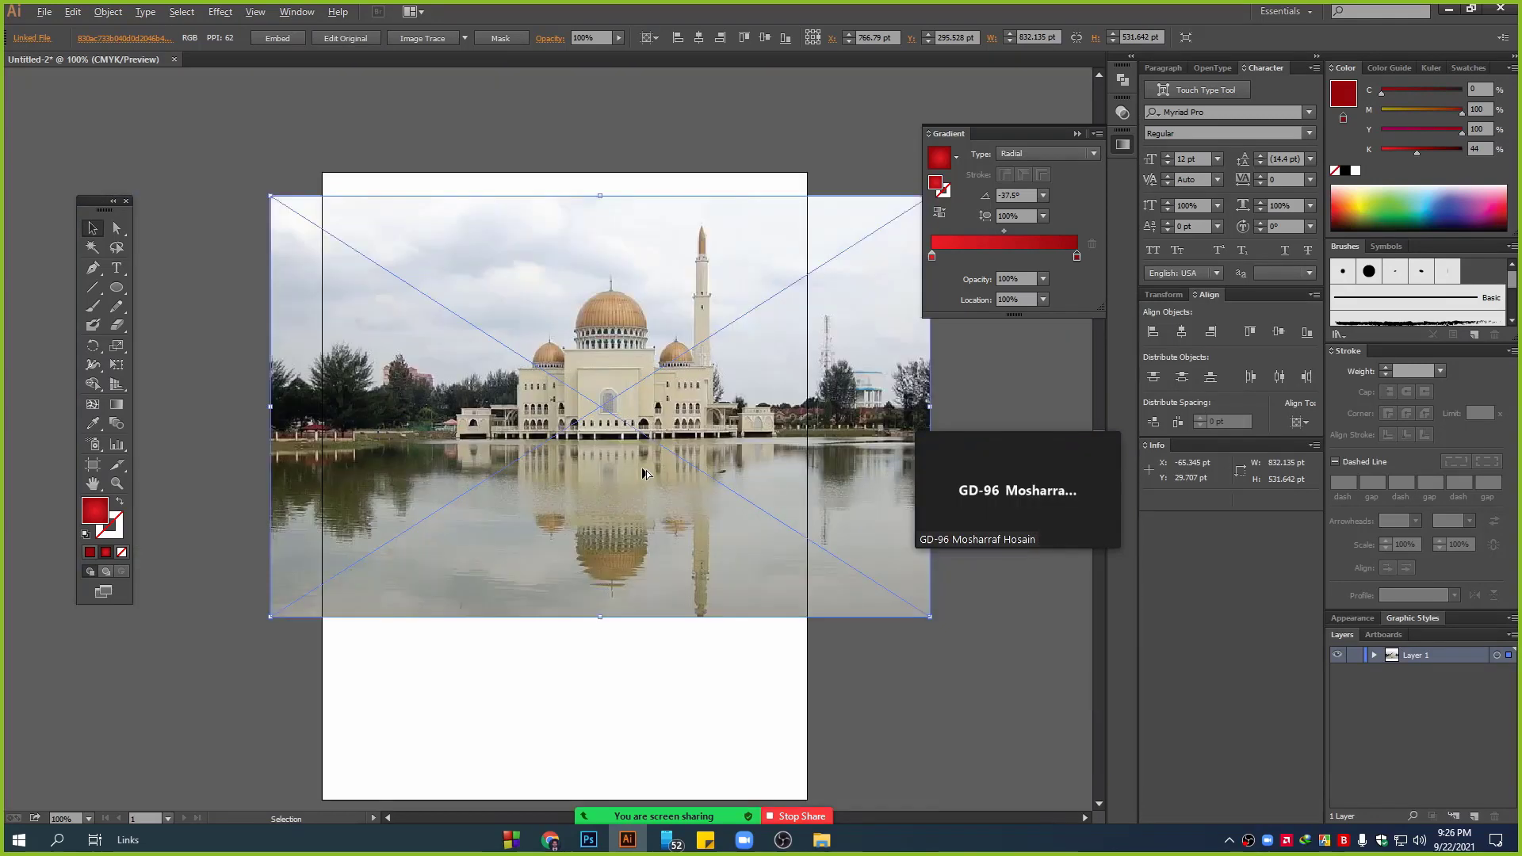
{"action": "left_click_drag", "start_coordinate": [625, 421], "coordinate": [582, 474]}
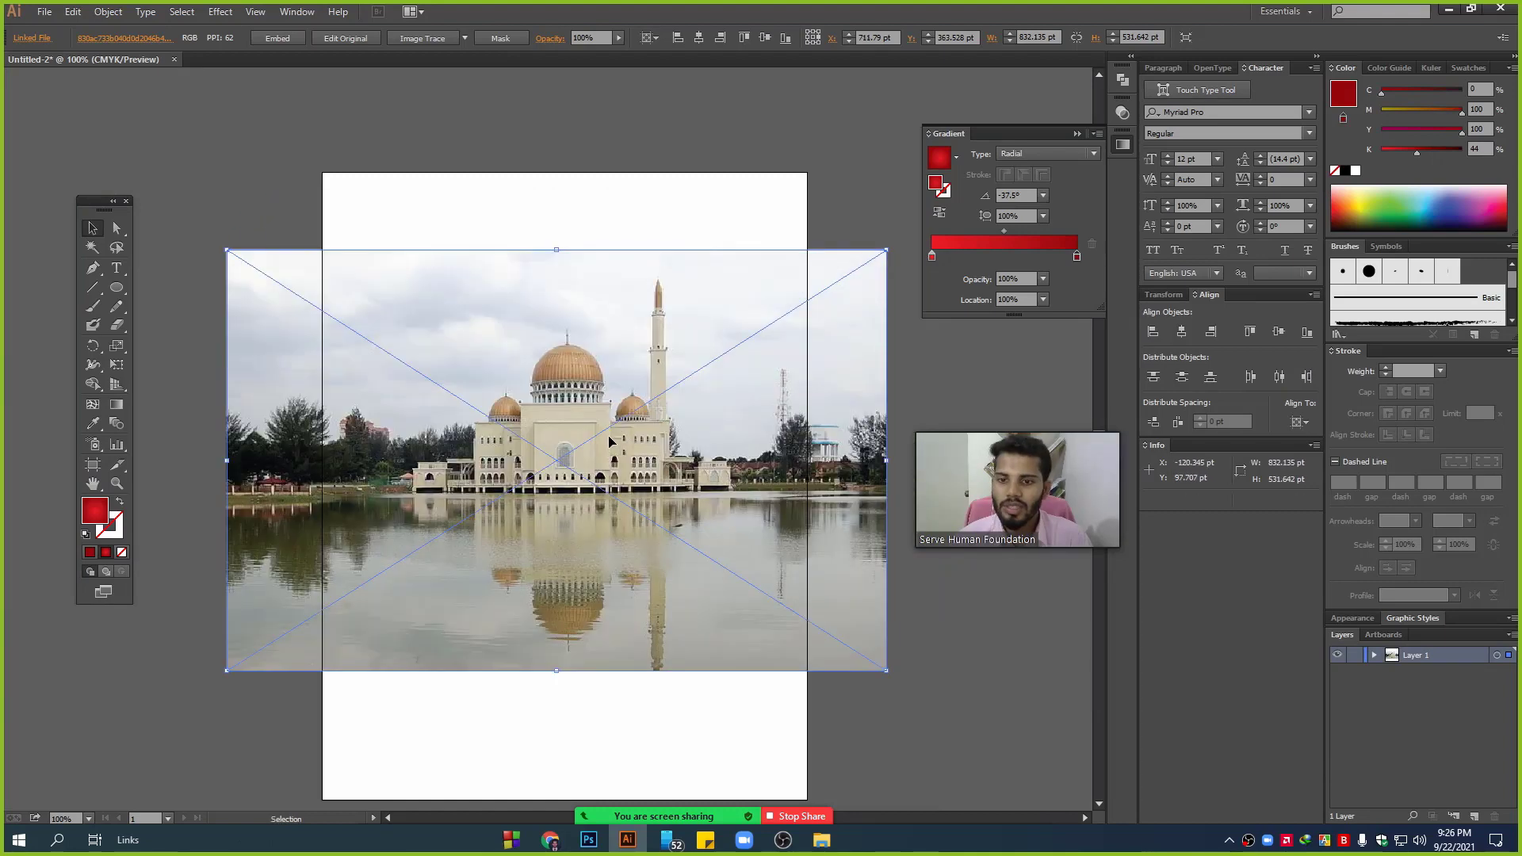
{"action": "left_click", "coordinate": [1374, 655]}
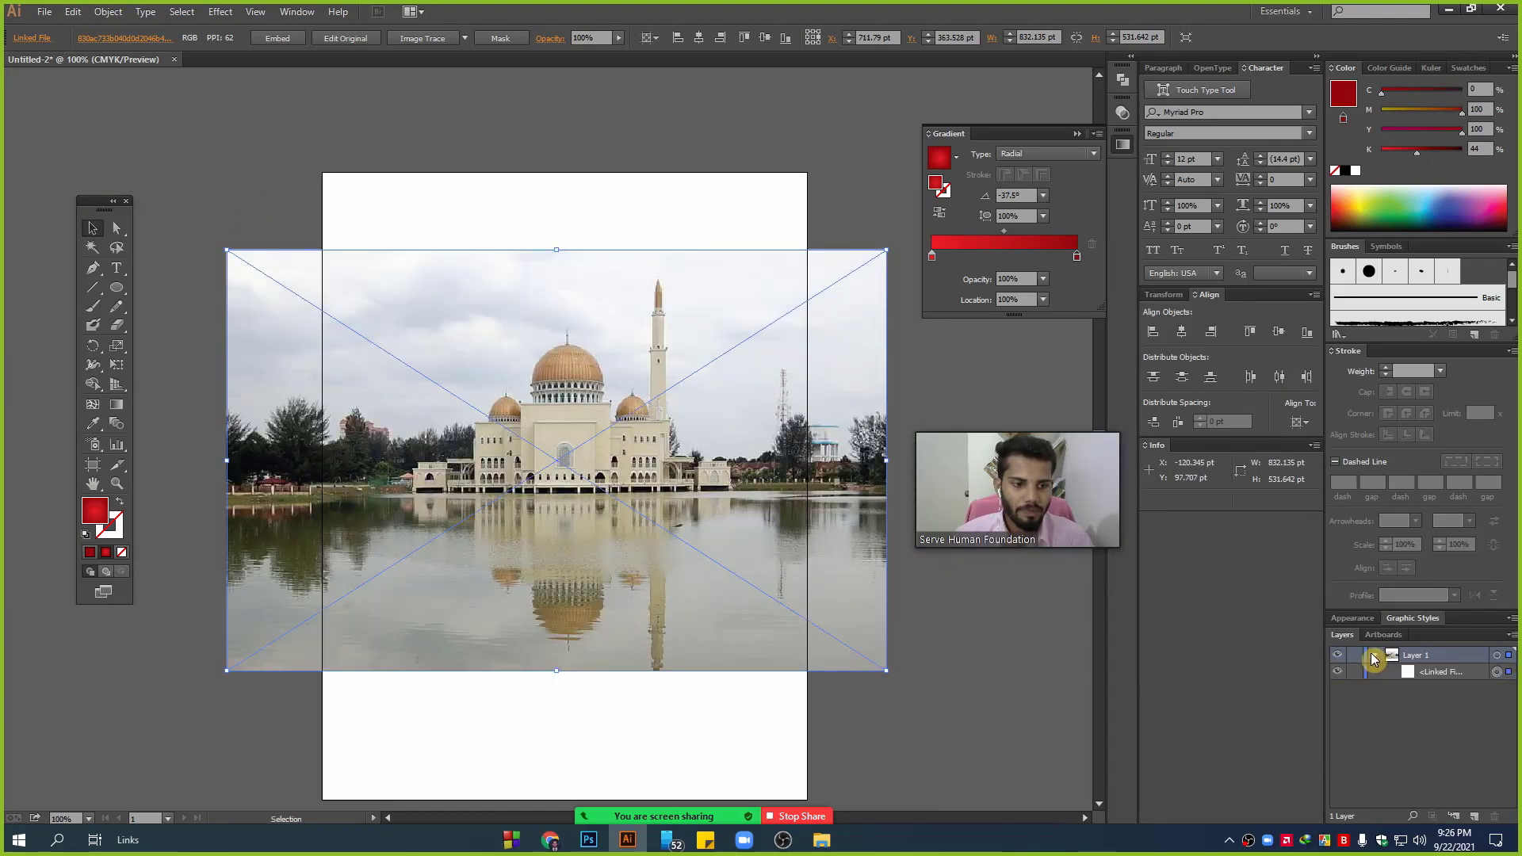
{"action": "left_click", "coordinate": [1338, 673]}
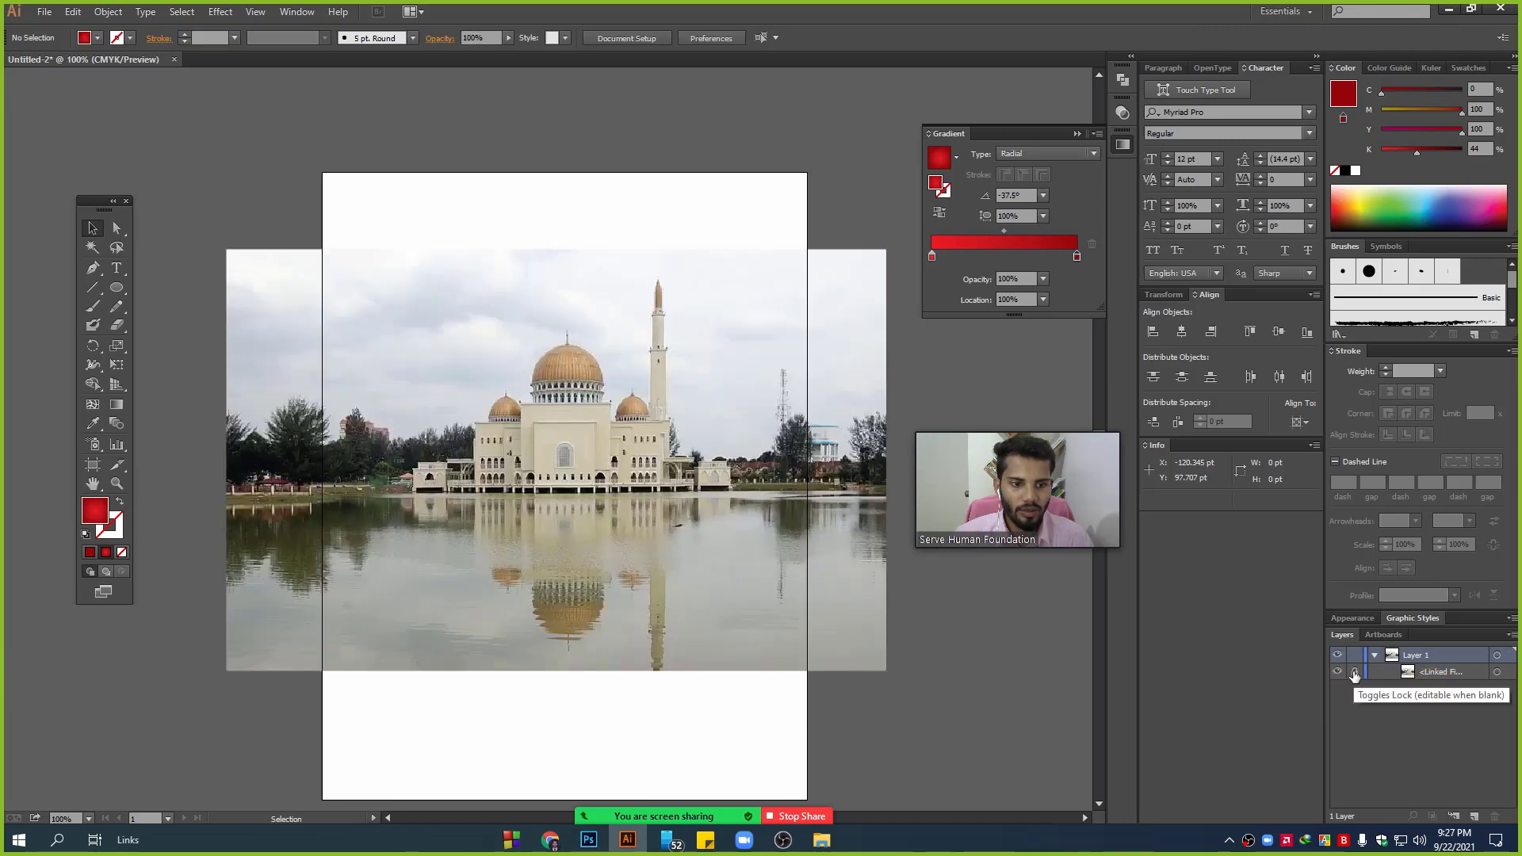
{"action": "left_click", "coordinate": [1354, 672]}
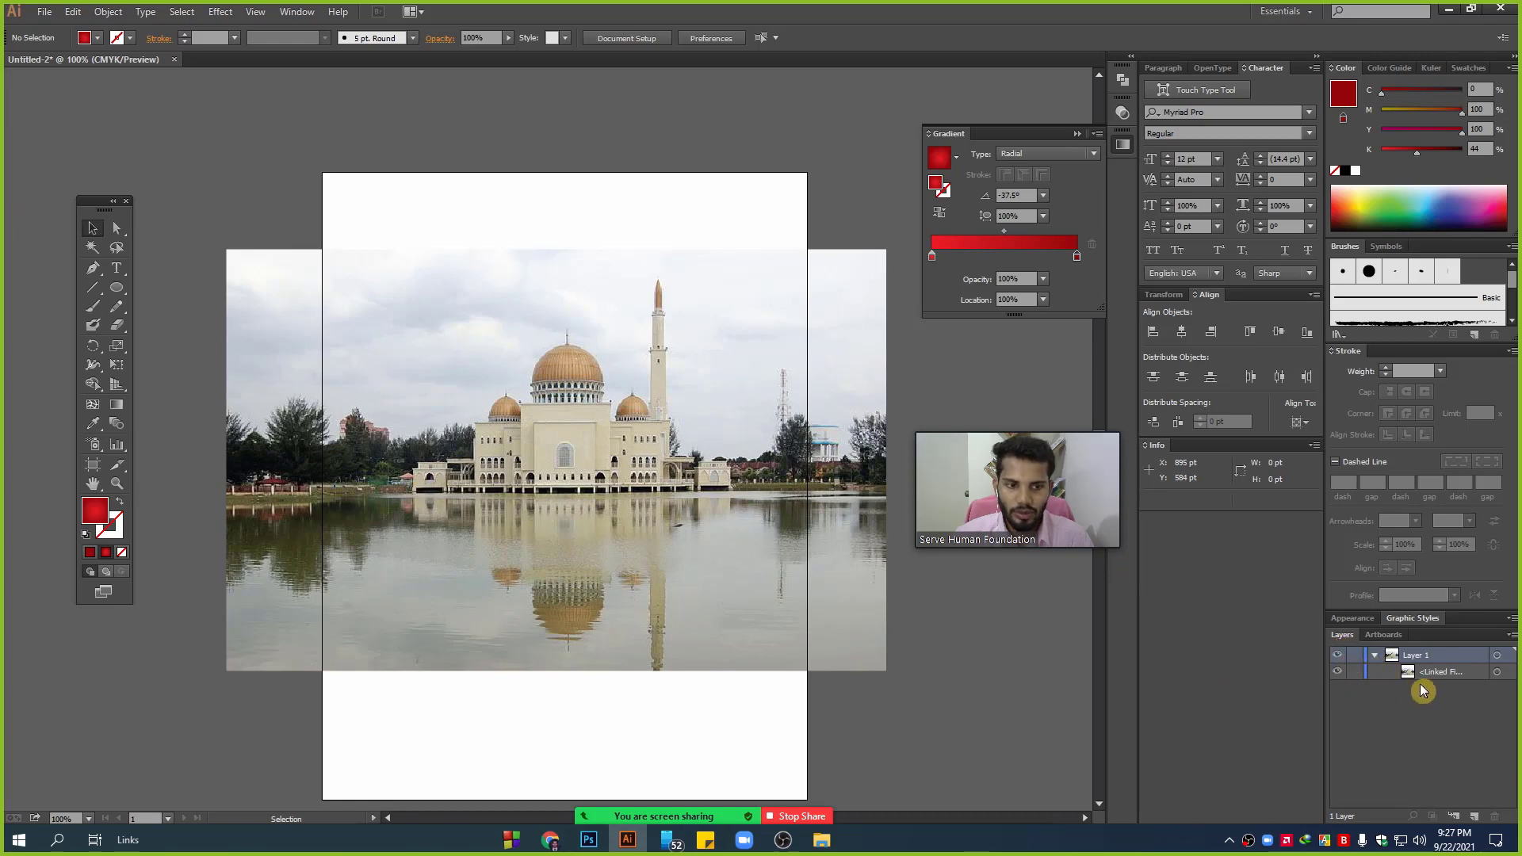
- Lock the mosque photo with Ctrl+2, test it's unselectable, unlock all, and relock it
{"action": "left_click", "coordinate": [659, 508]}
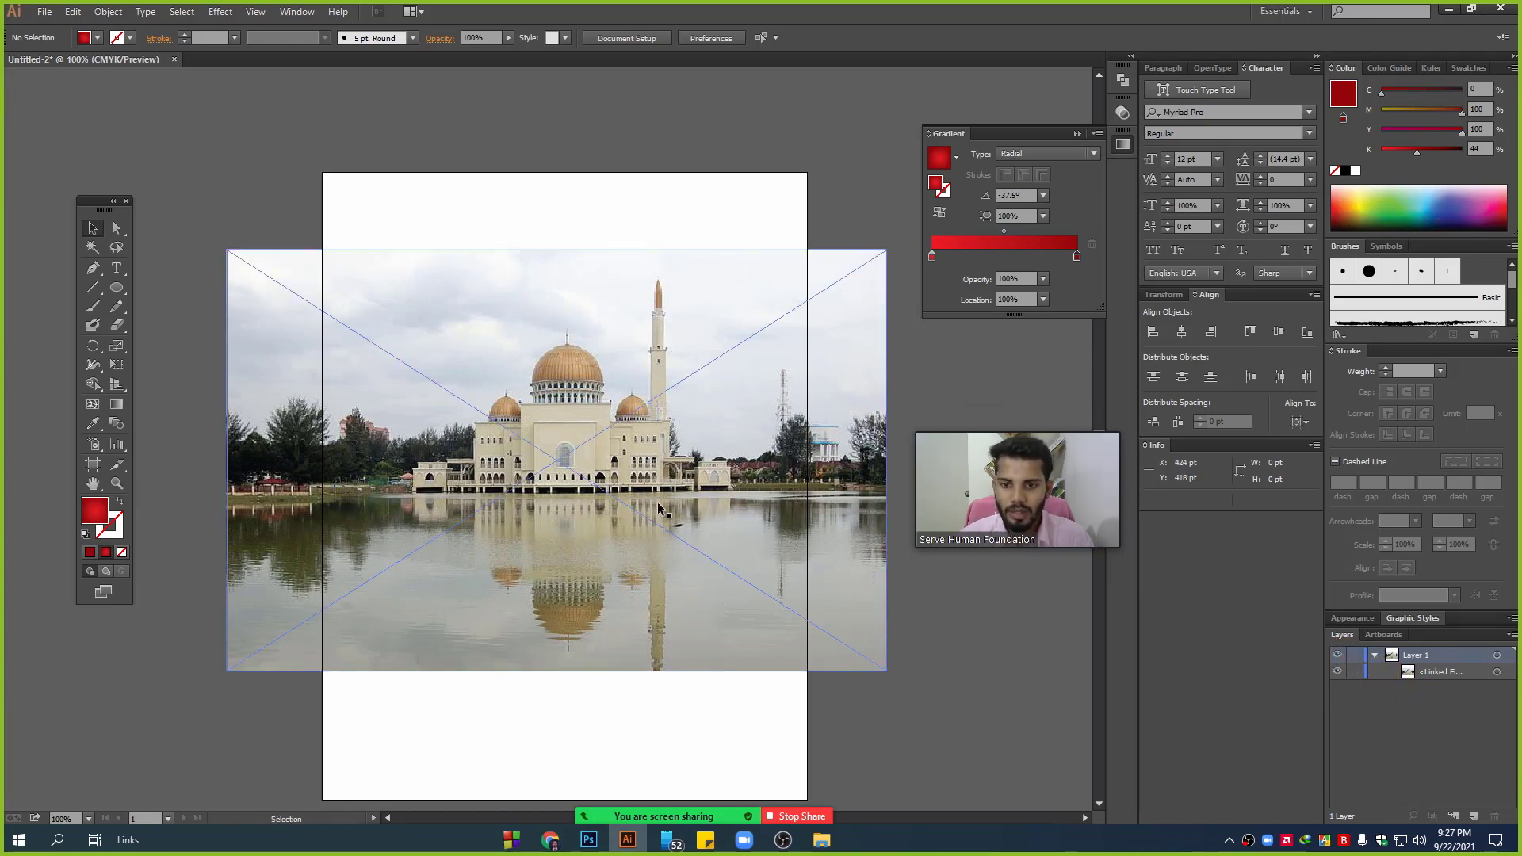
{"action": "left_click", "coordinate": [658, 507]}
{"action": "key", "text": "ctrl+2"}
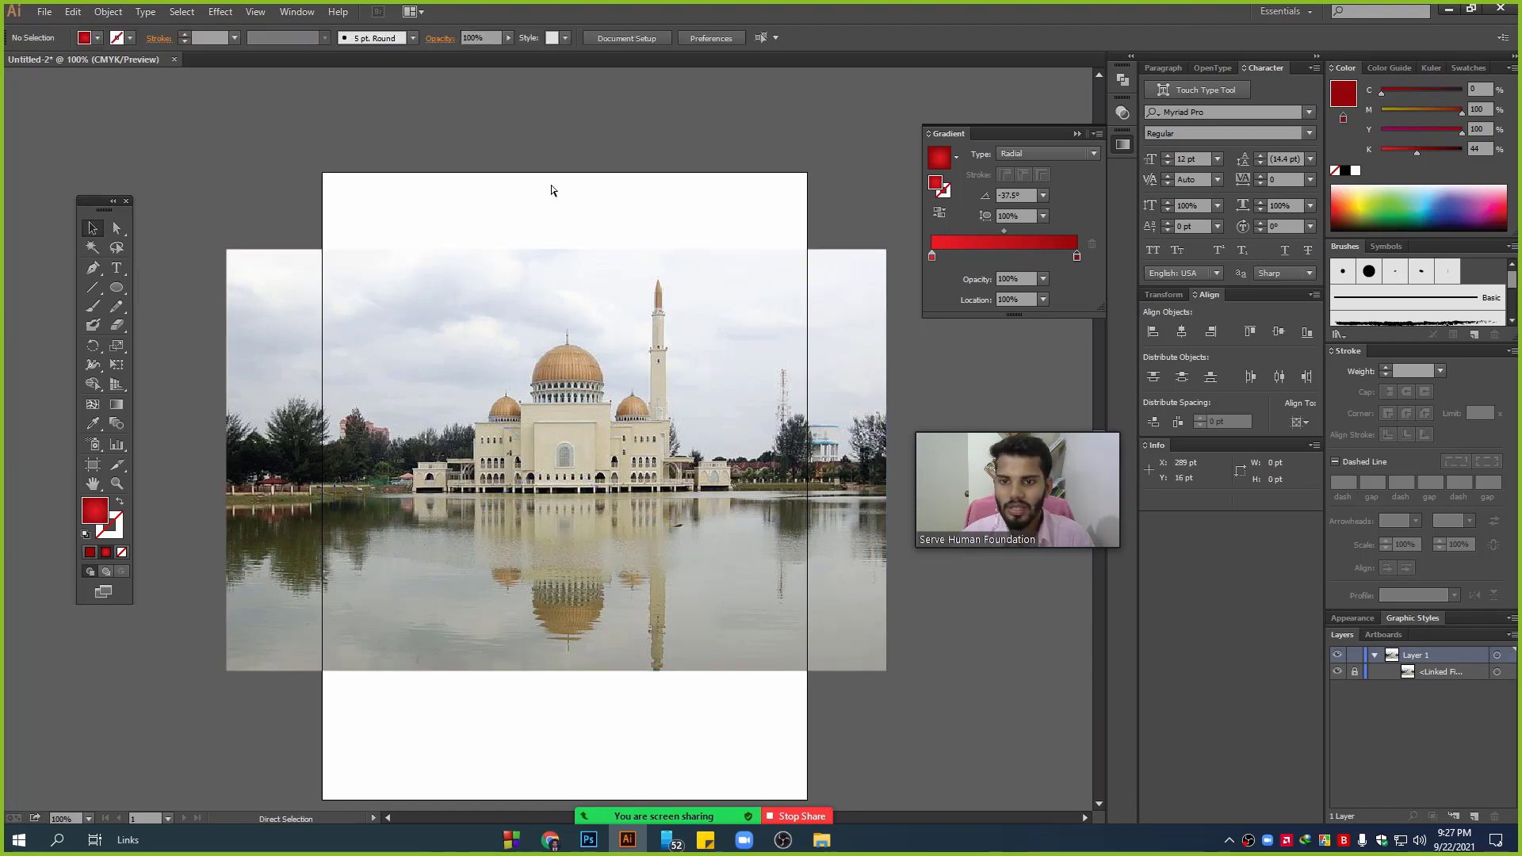
{"action": "left_click_drag", "start_coordinate": [421, 230], "coordinate": [748, 658]}
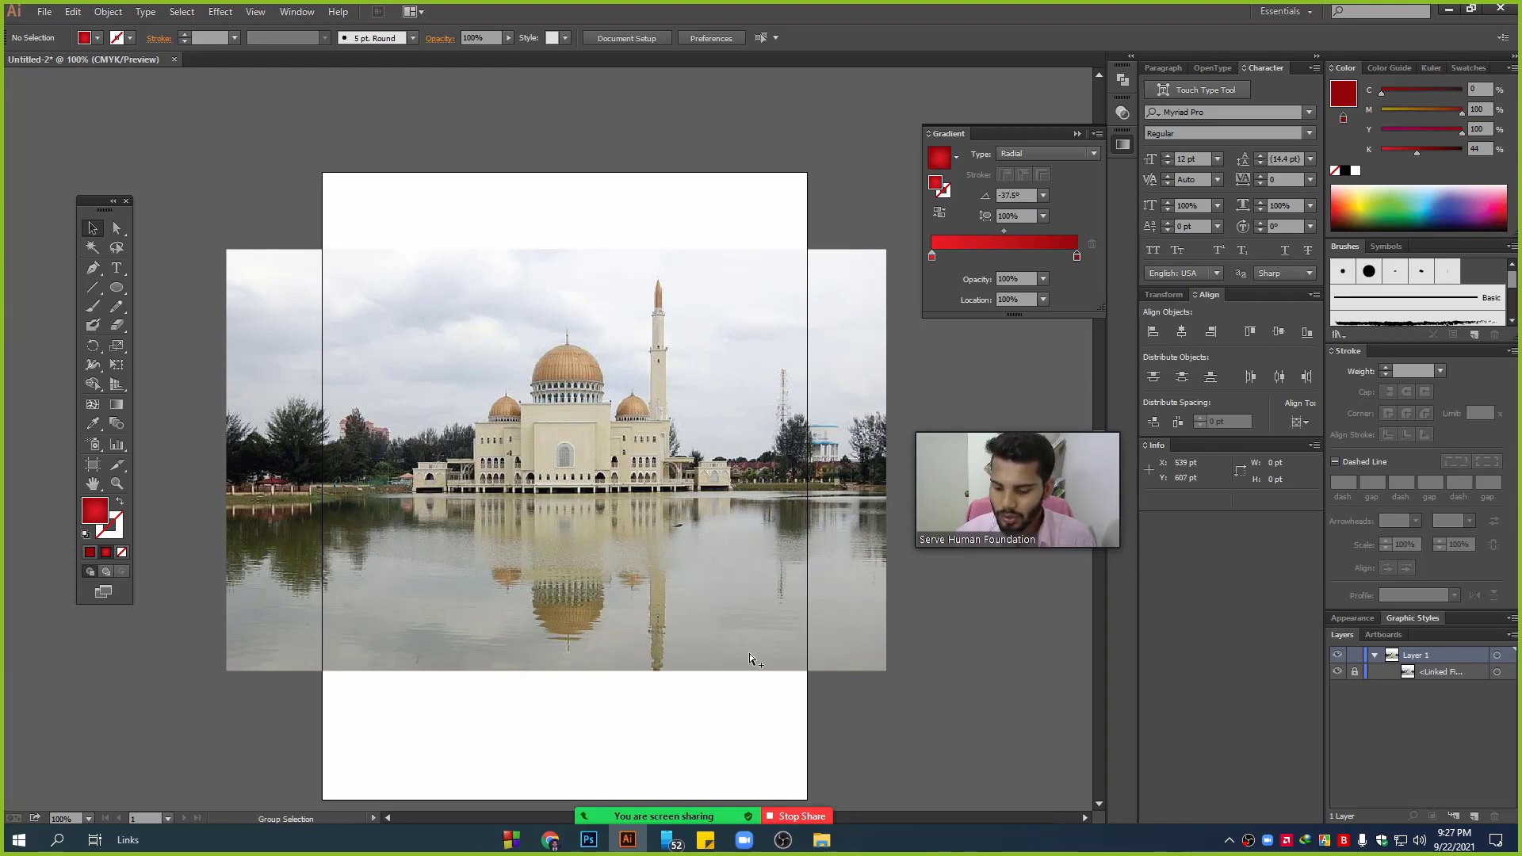
{"action": "key", "text": "ctrl+alt+2"}
{"action": "key", "text": "ctrl+2"}
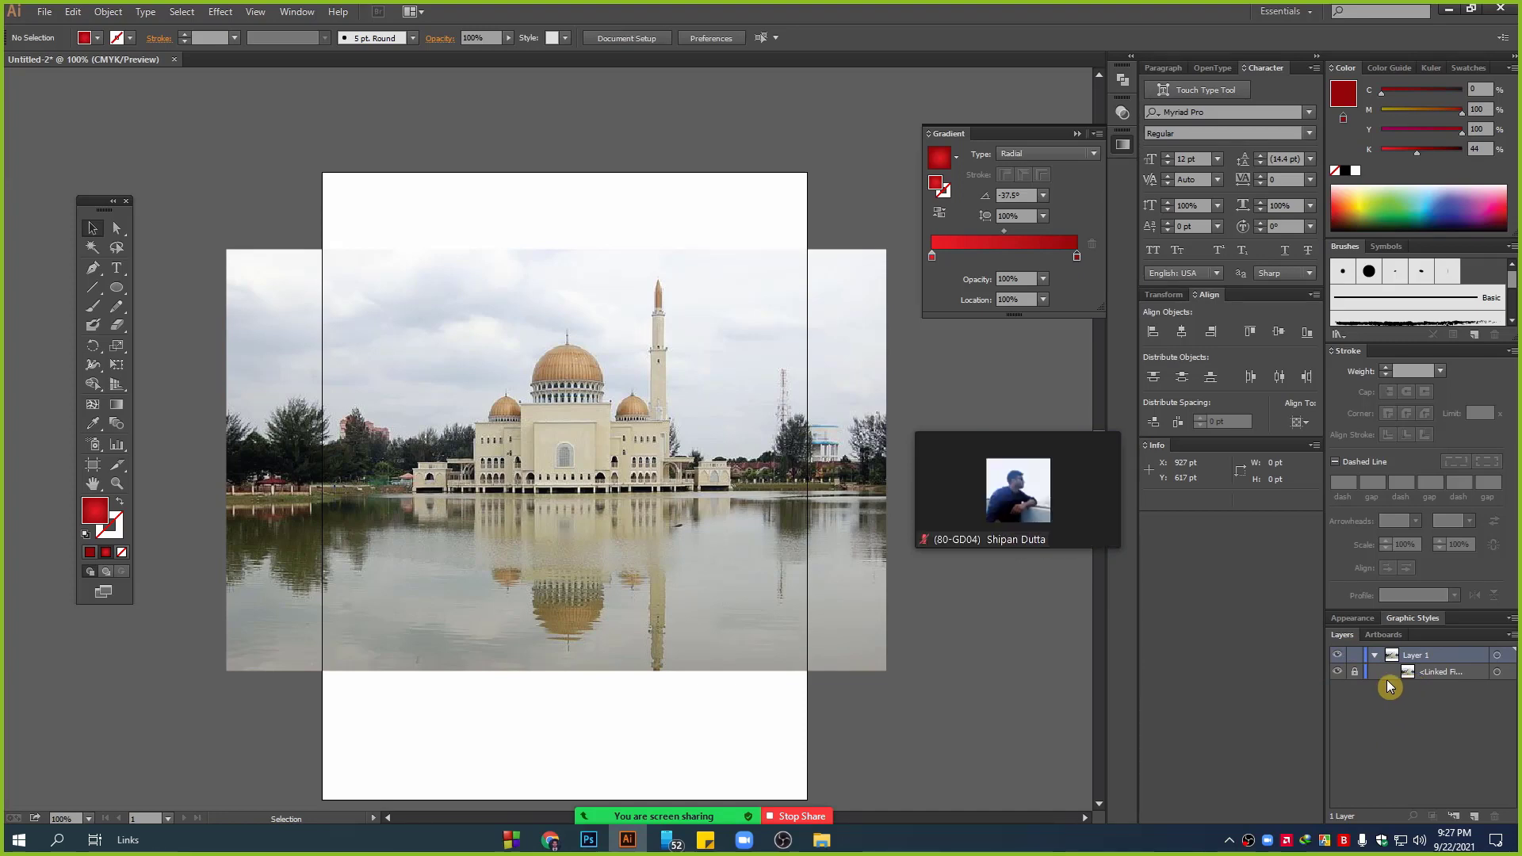
{"action": "key", "text": "ctrl+plus"}
- Frame the mosque at 300% zoom with the Rectangle Tool chosen from the Ellipse flyout
{"action": "left_click_drag", "start_coordinate": [550, 454], "coordinate": [487, 494]}
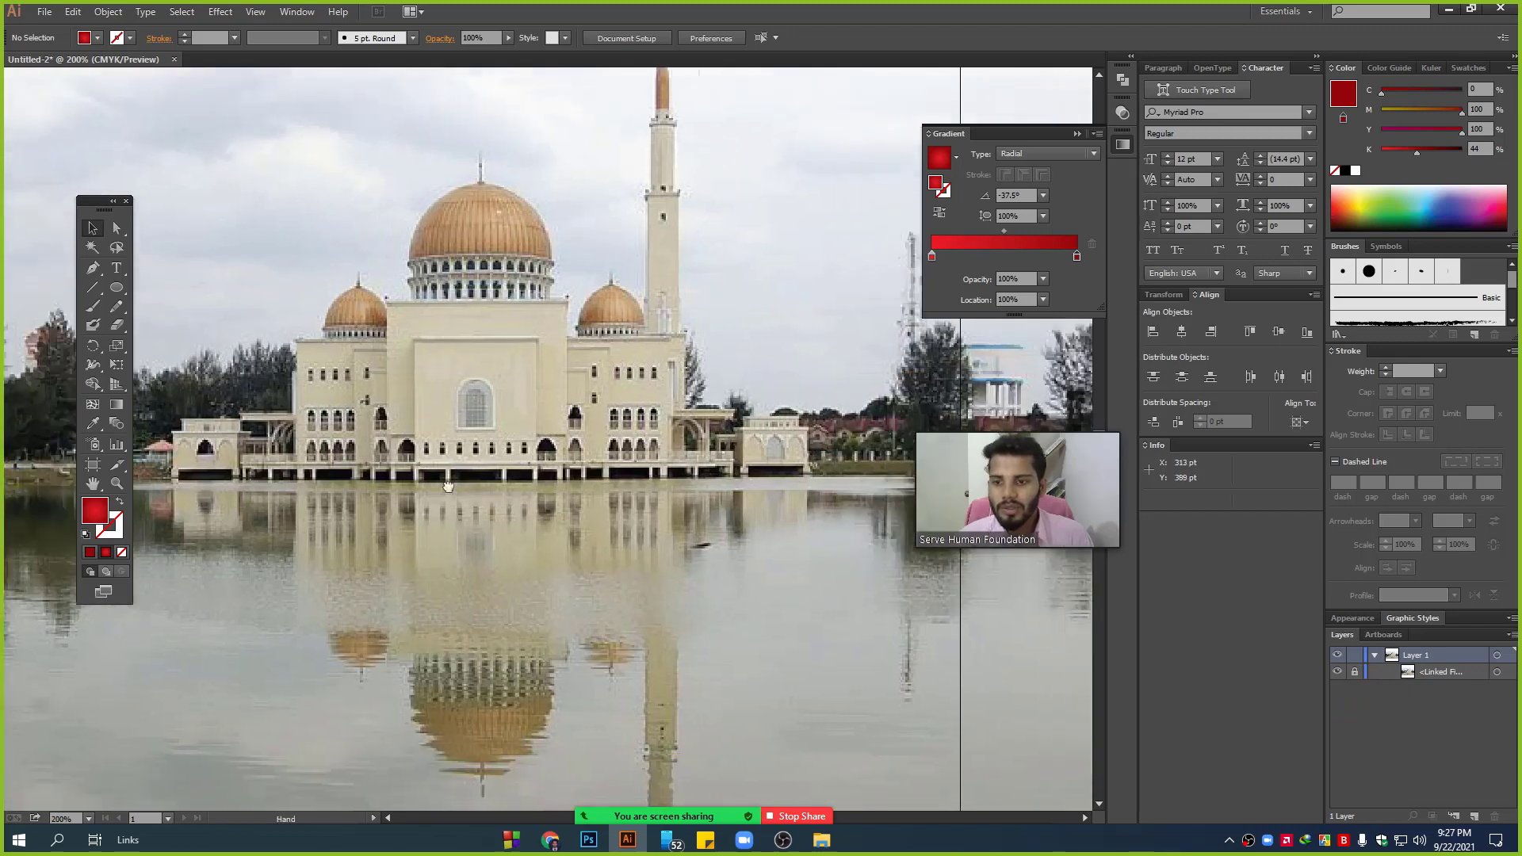
{"action": "key", "text": "ctrl+plus"}
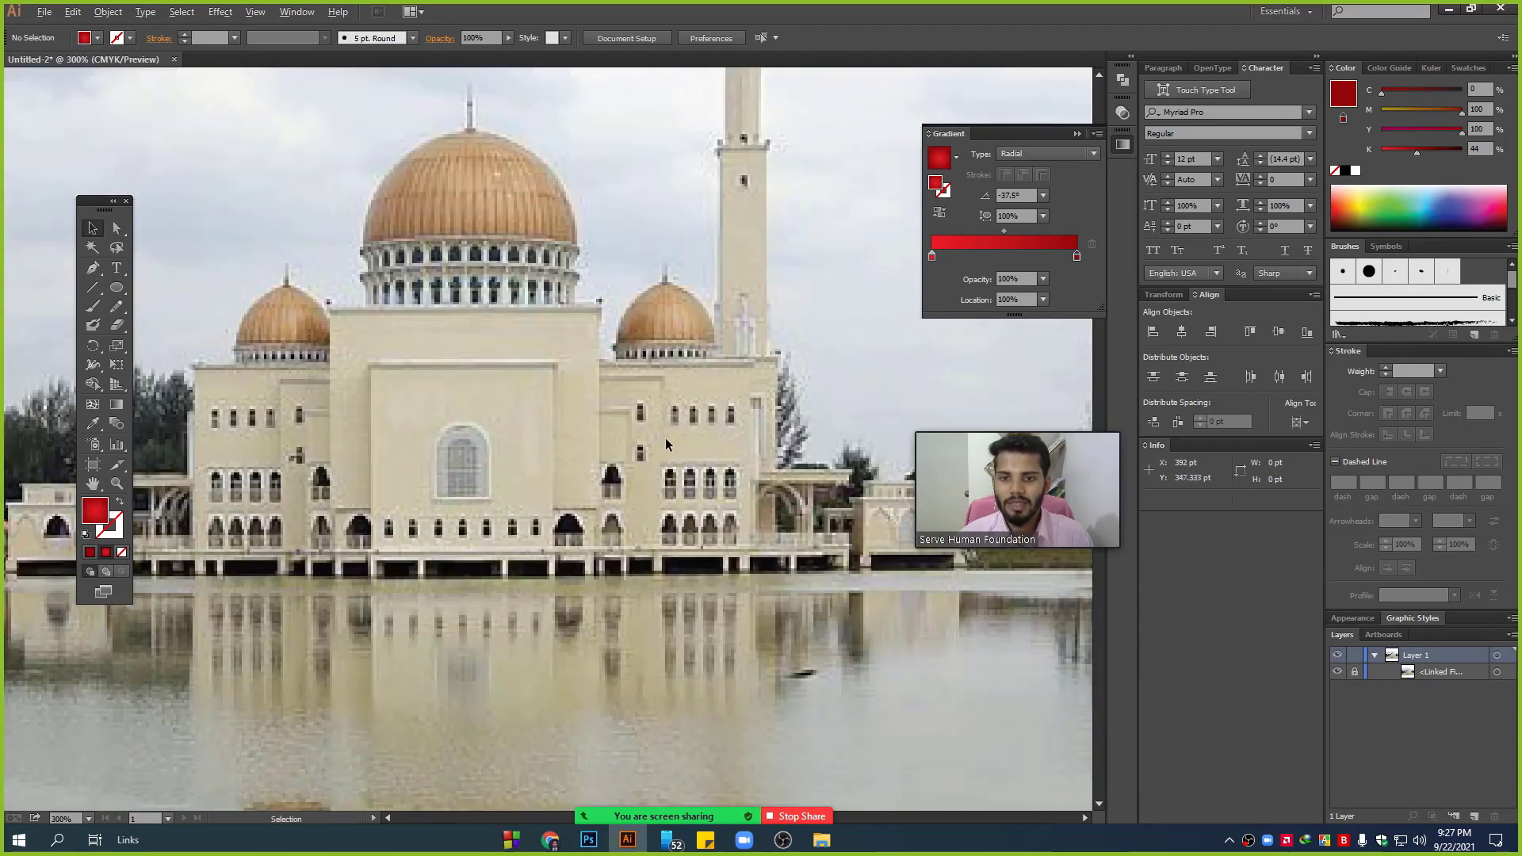
{"action": "key", "text": "ctrl+minus"}
{"action": "key", "text": "ctrl+minus"}
{"action": "scroll", "coordinate": [640, 487], "scroll_direction": "up", "scroll_amount": 1}
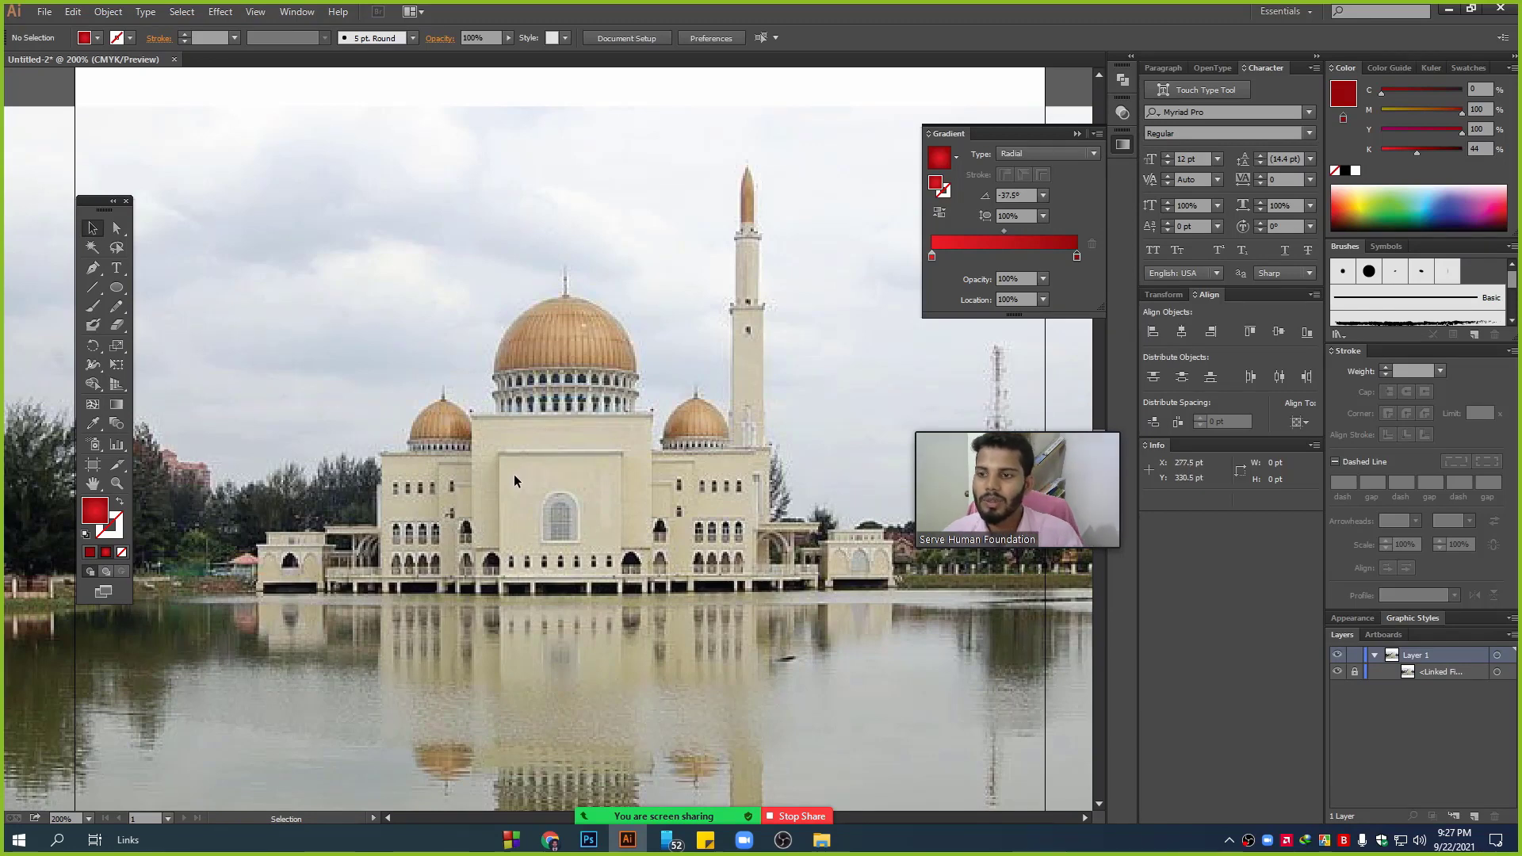
{"action": "left_click_drag", "start_coordinate": [121, 287], "coordinate": [198, 283]}
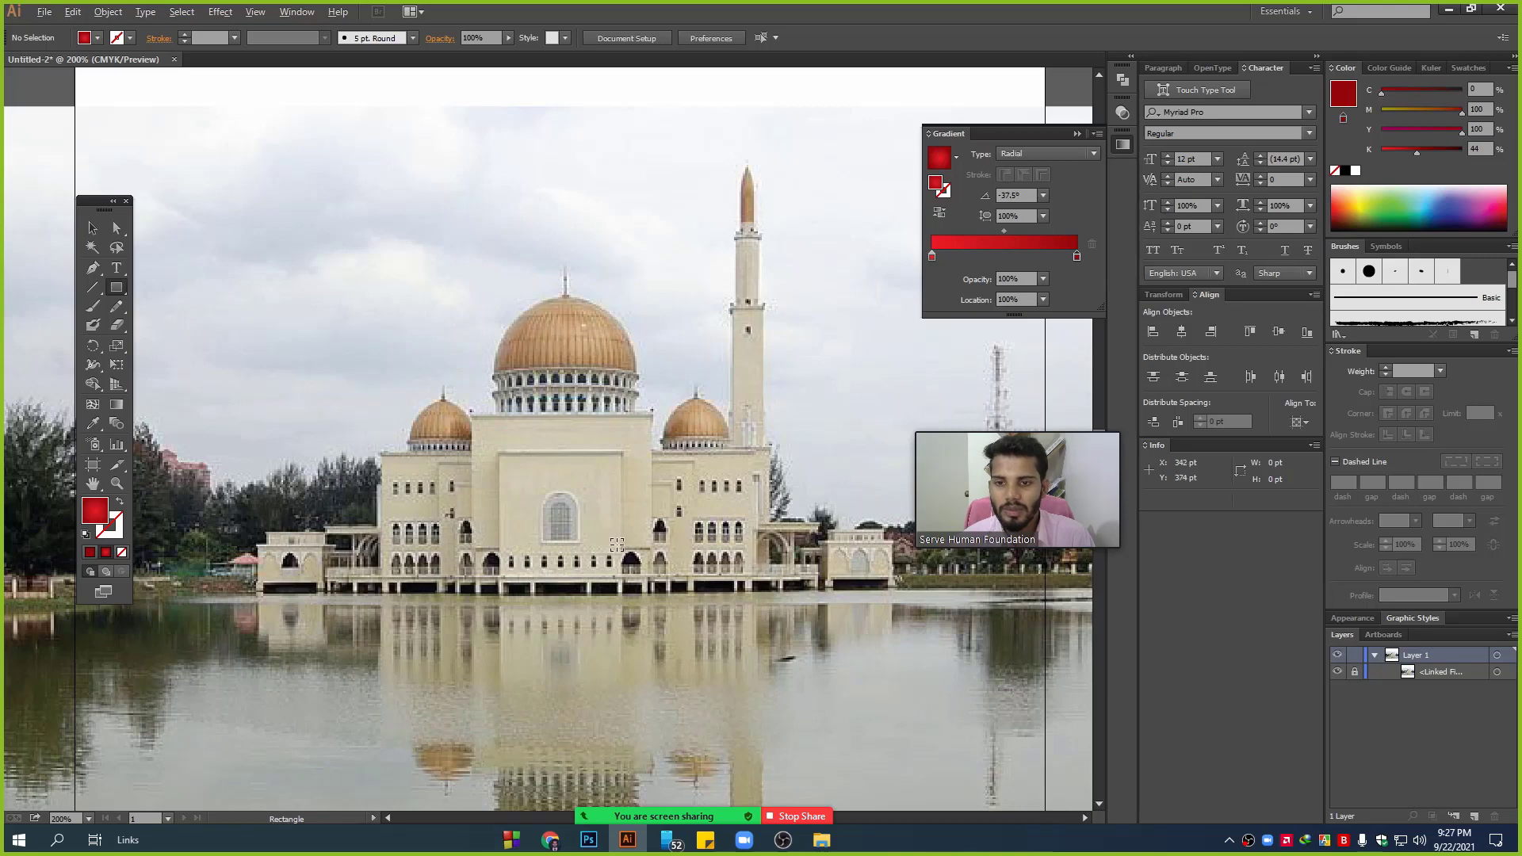
{"action": "scroll", "coordinate": [616, 544], "scroll_direction": "up", "scroll_amount": 1}
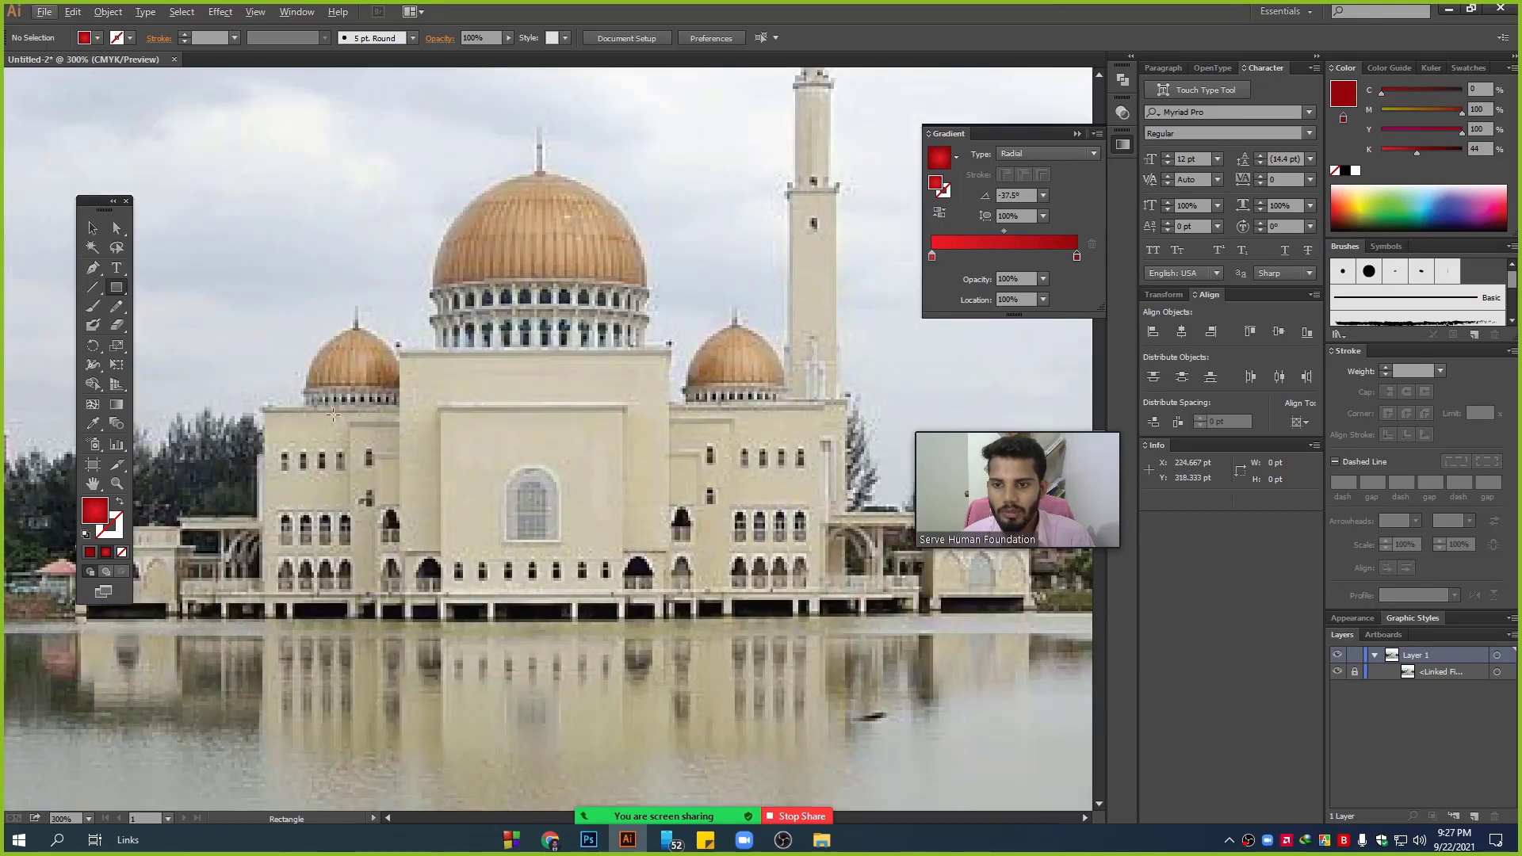
- Draw a black-filled rectangle over the mosque's wide main building
{"action": "left_click_drag", "start_coordinate": [264, 408], "coordinate": [846, 616]}
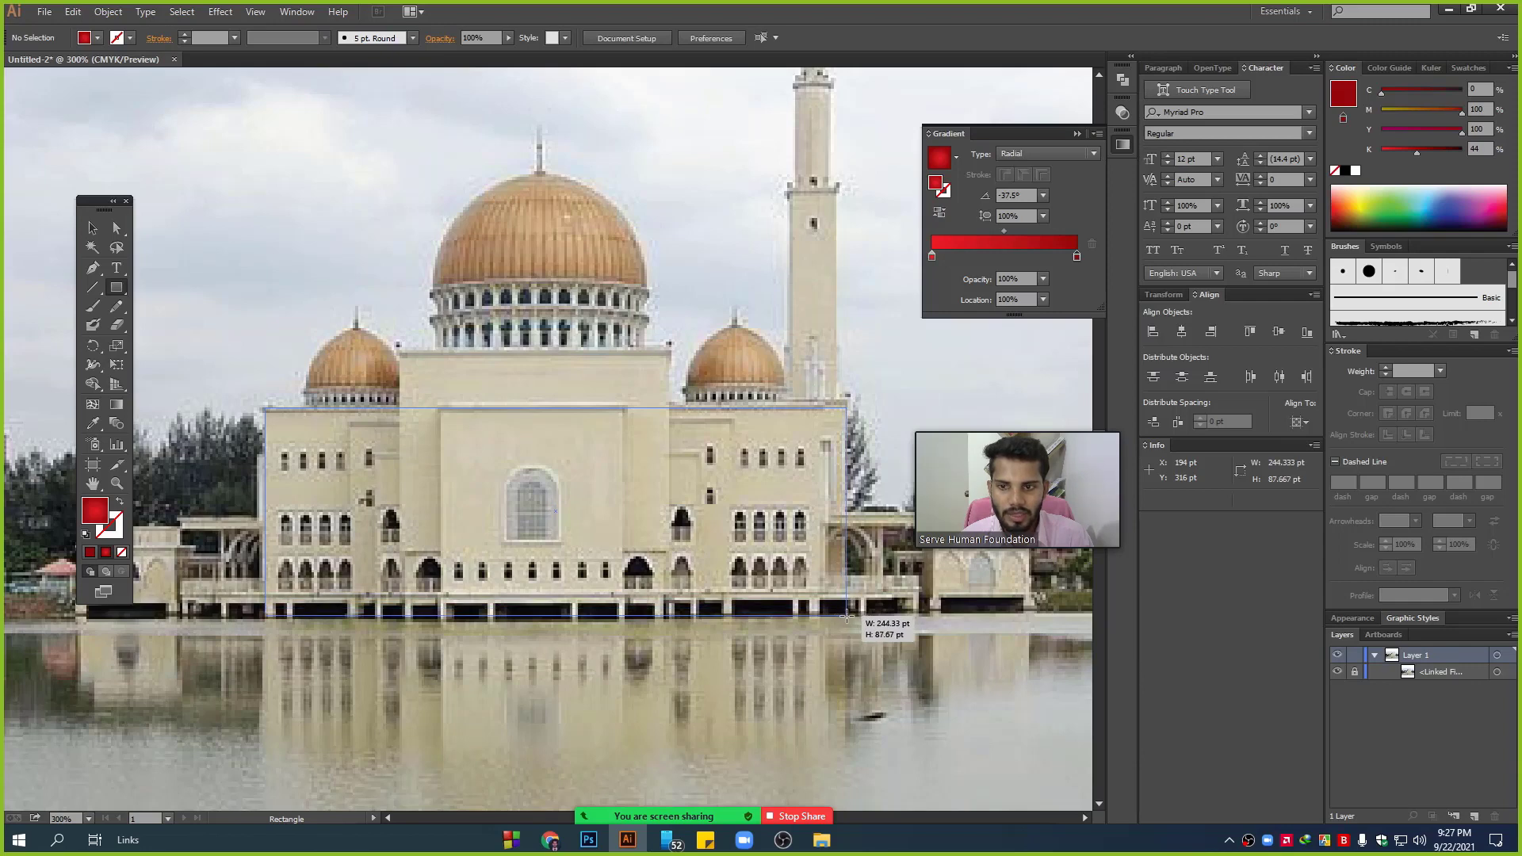
{"action": "left_click", "coordinate": [92, 228]}
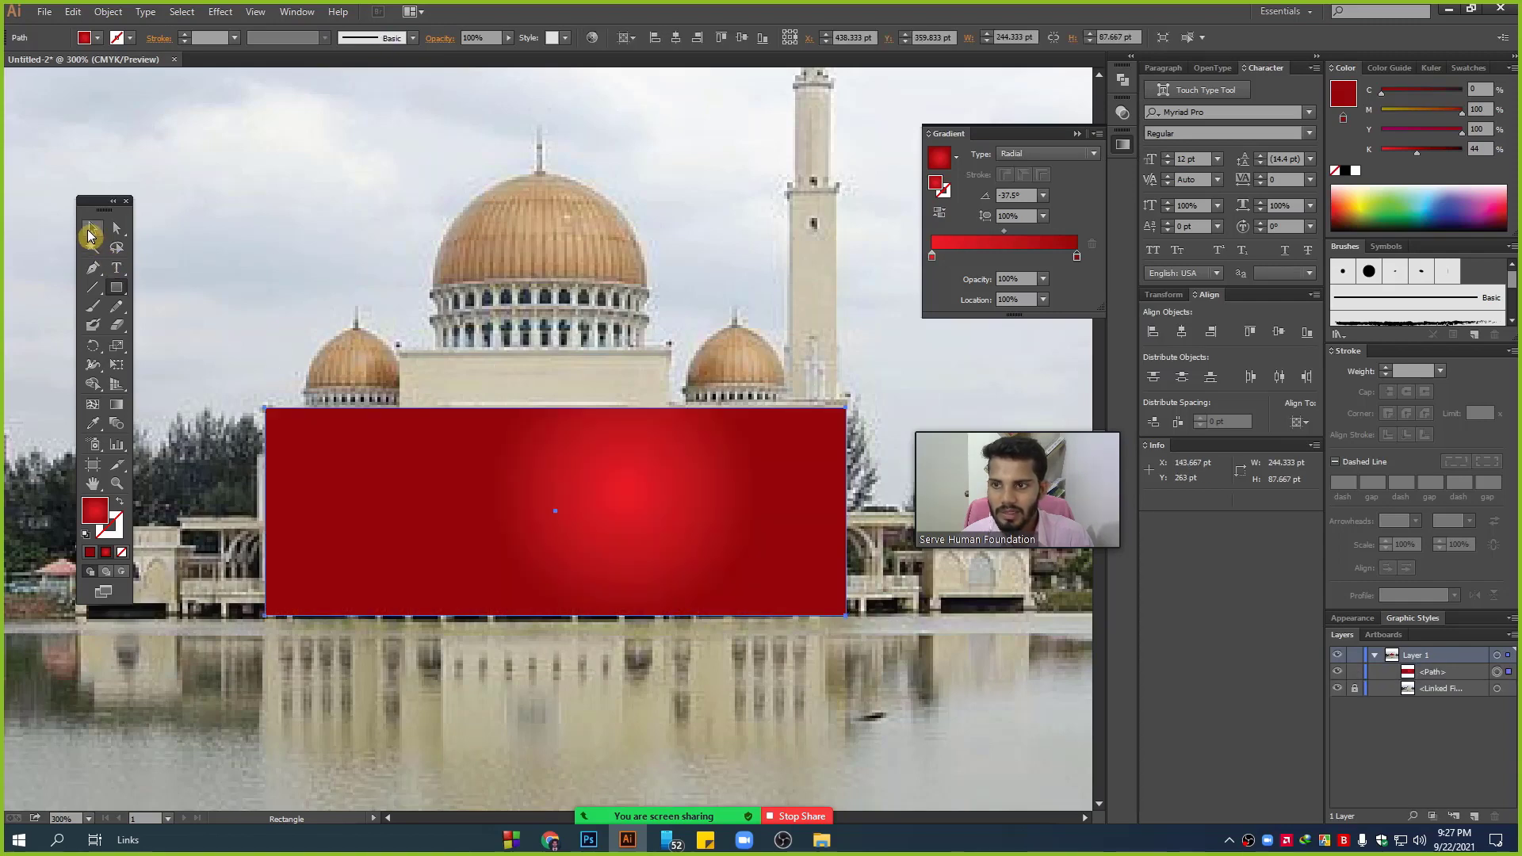
{"action": "left_click", "coordinate": [90, 572]}
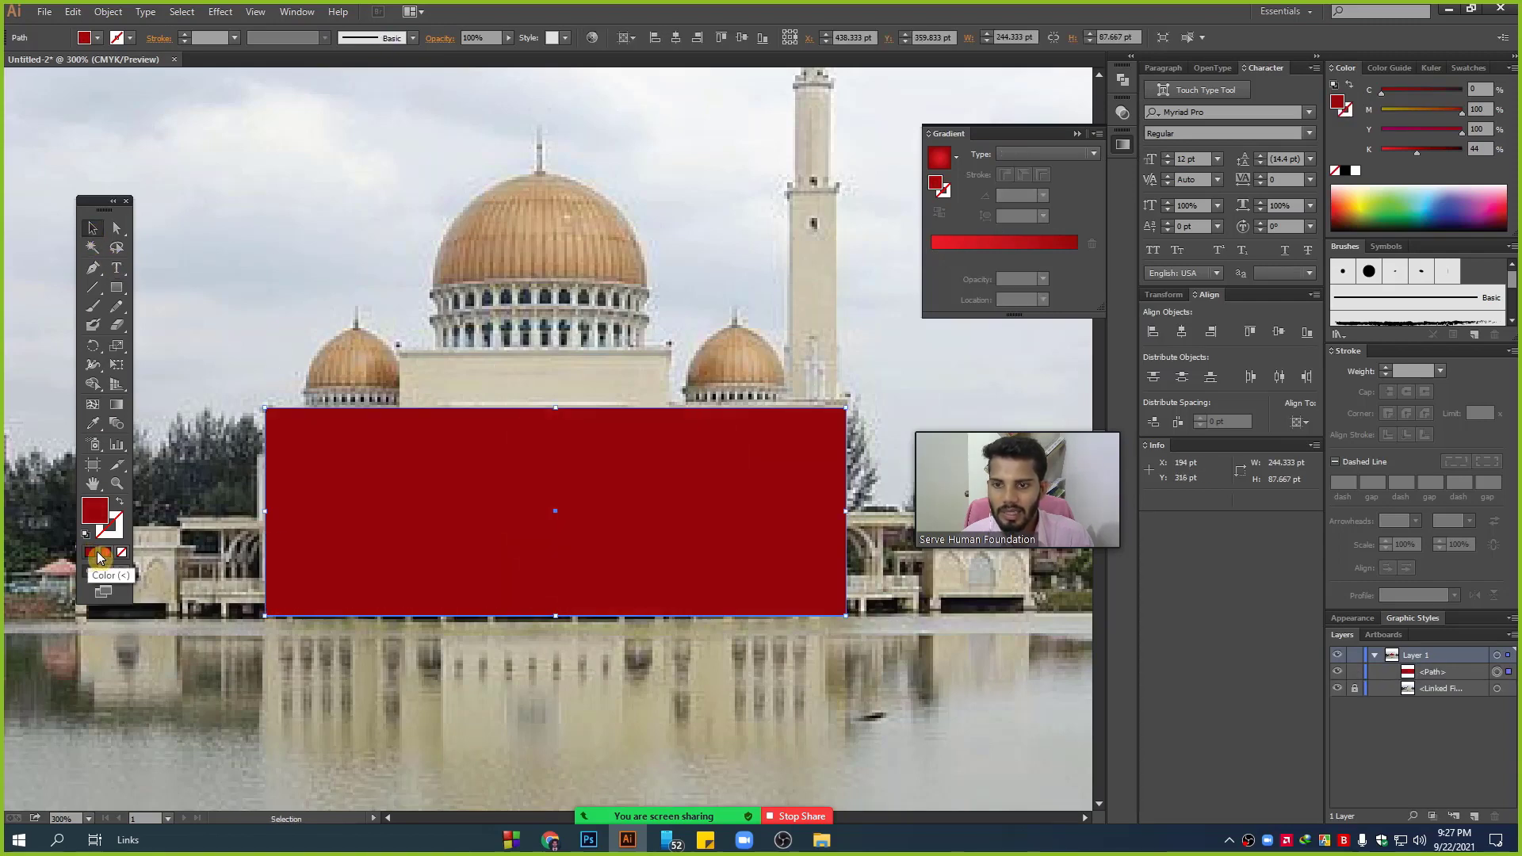
{"action": "left_click", "coordinate": [1345, 172]}
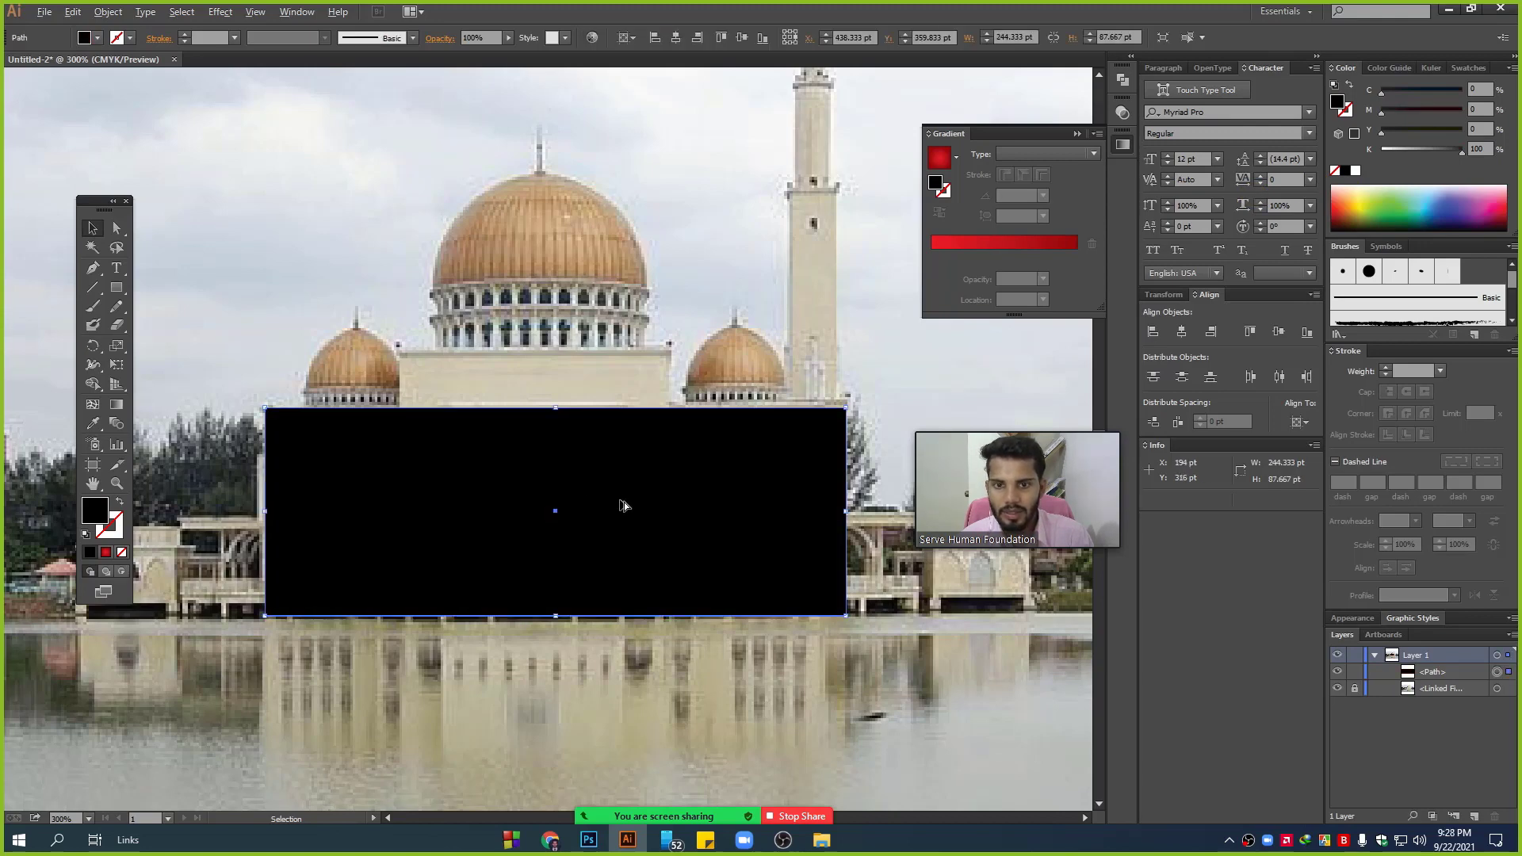
- Alt-drag a copy over the central block, resize it, and make both rectangles black outlines
{"action": "left_click_drag", "start_coordinate": [618, 513], "coordinate": [602, 485]}
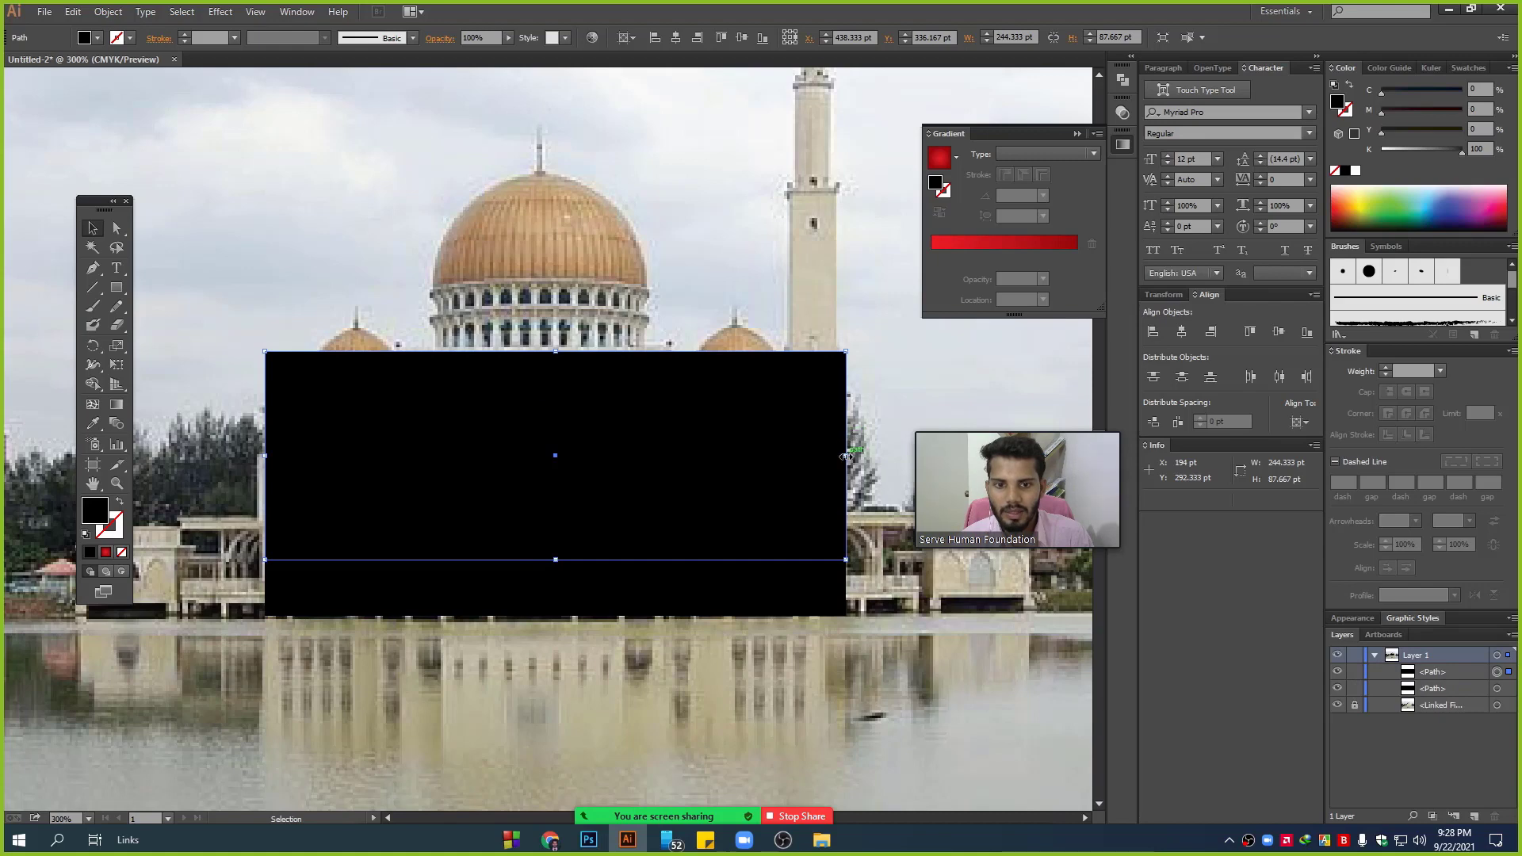
{"action": "mouse_move", "coordinate": [847, 456]}
{"action": "left_mouse_down"}
{"action": "mouse_move", "coordinate": [652, 458]}
{"action": "mouse_move", "coordinate": [669, 456]}
{"action": "left_mouse_up"}
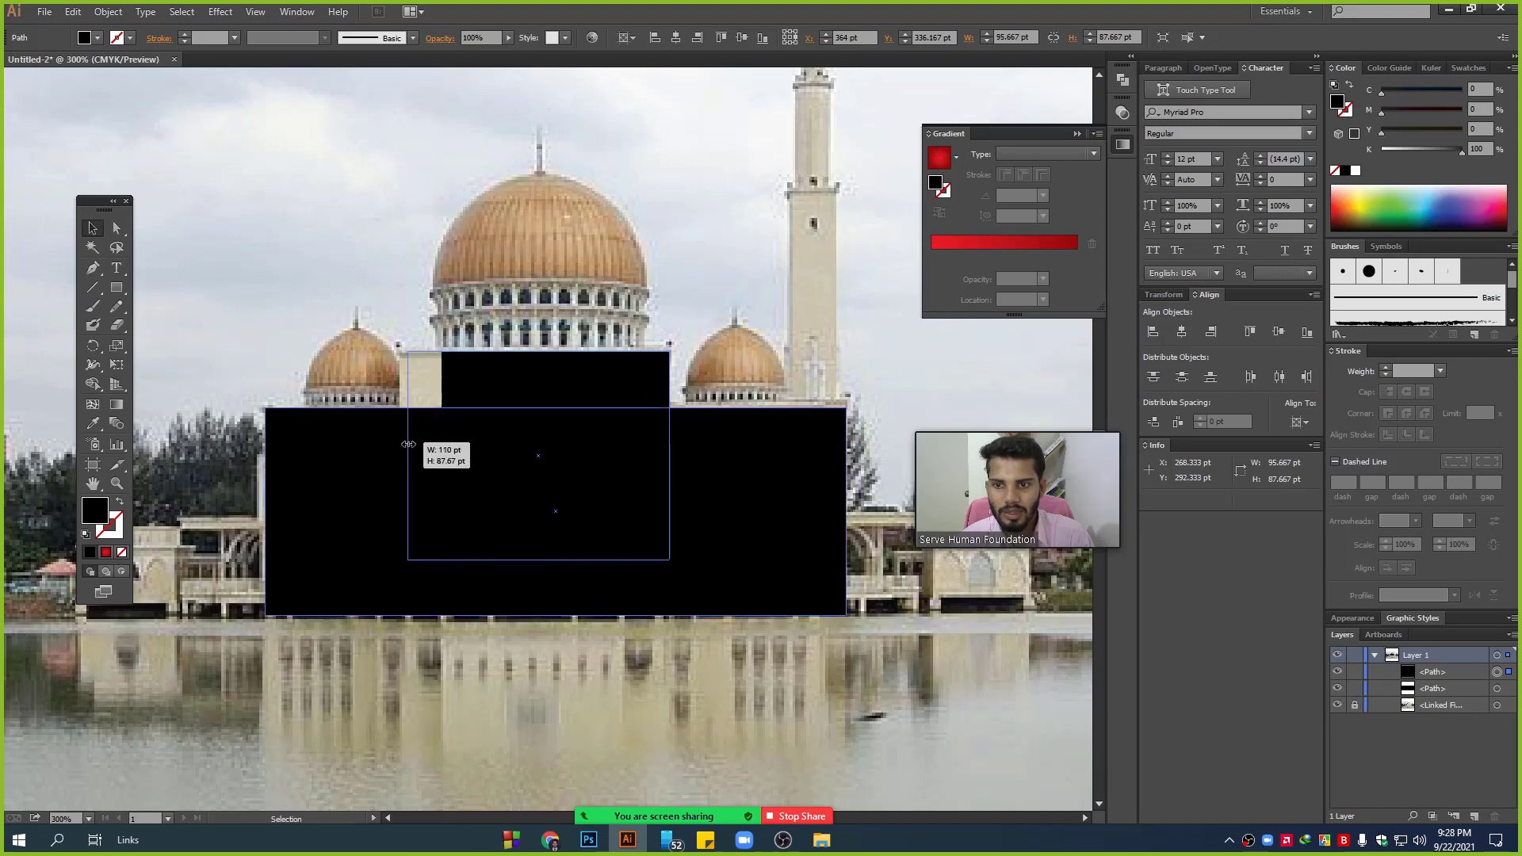
{"action": "left_click_drag", "start_coordinate": [444, 455], "coordinate": [399, 455]}
{"action": "key", "text": "ctrl+shift+a"}
{"action": "key", "text": "ctrl+a"}
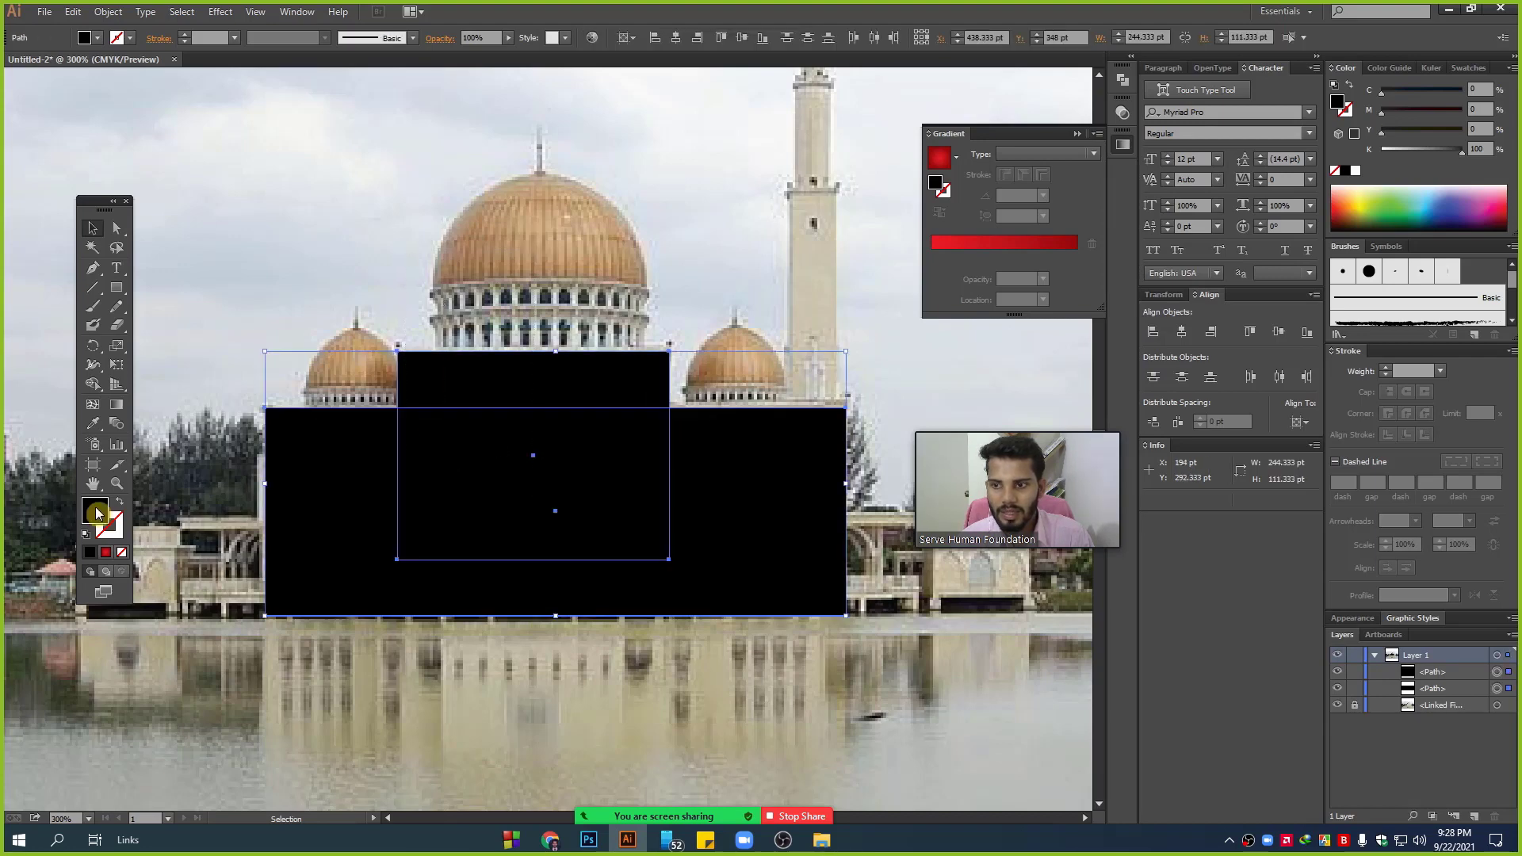
{"action": "left_click", "coordinate": [120, 501]}
- Draw a small rectangle over the central arched window
{"action": "left_click", "coordinate": [427, 671]}
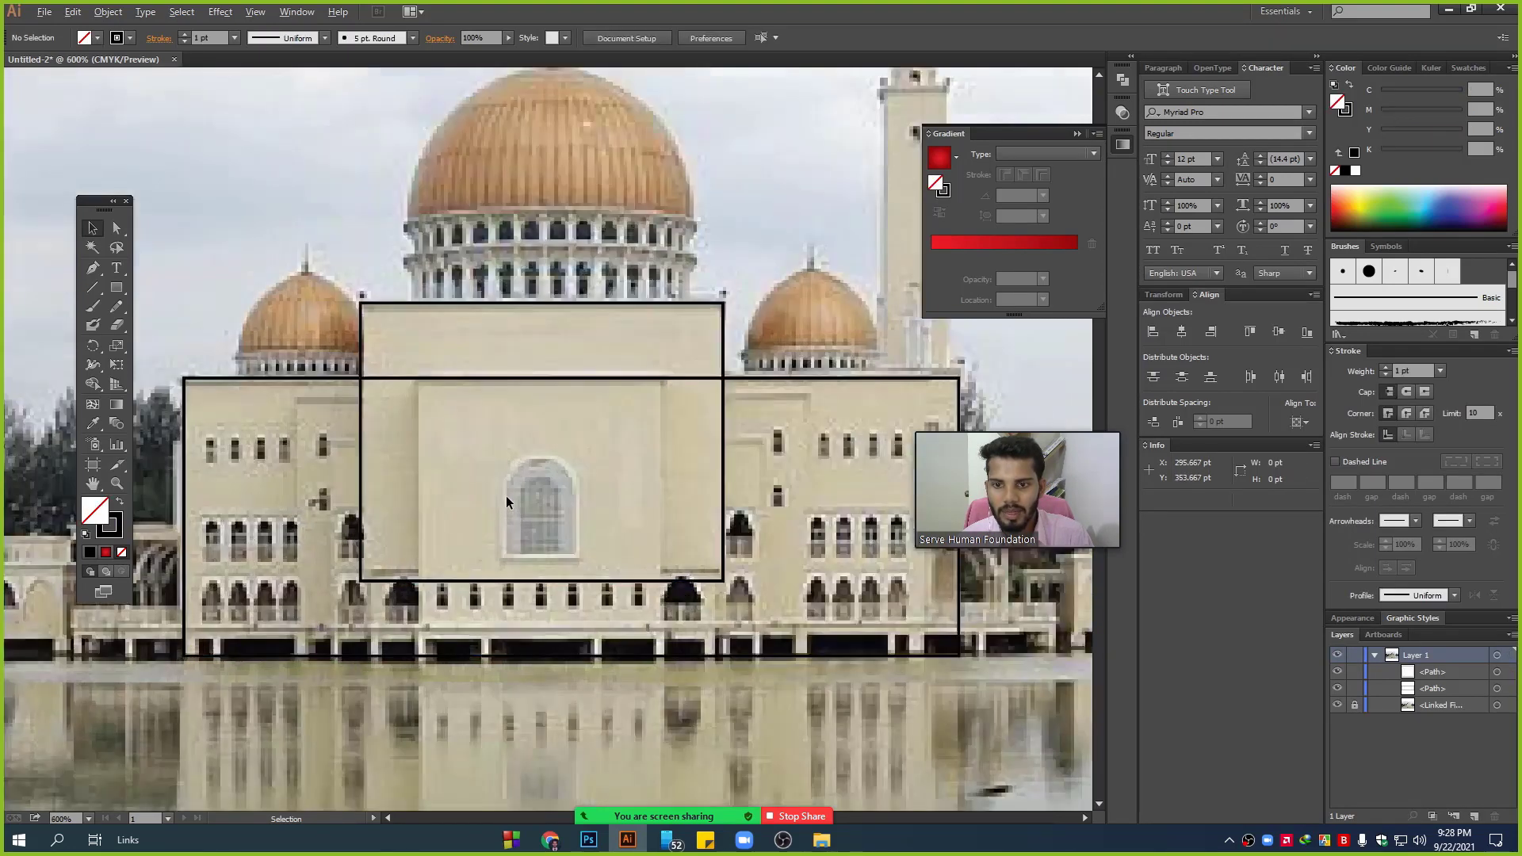
{"action": "scroll", "coordinate": [506, 496], "scroll_direction": "up", "scroll_amount": 3}
{"action": "left_click", "coordinate": [103, 297]}
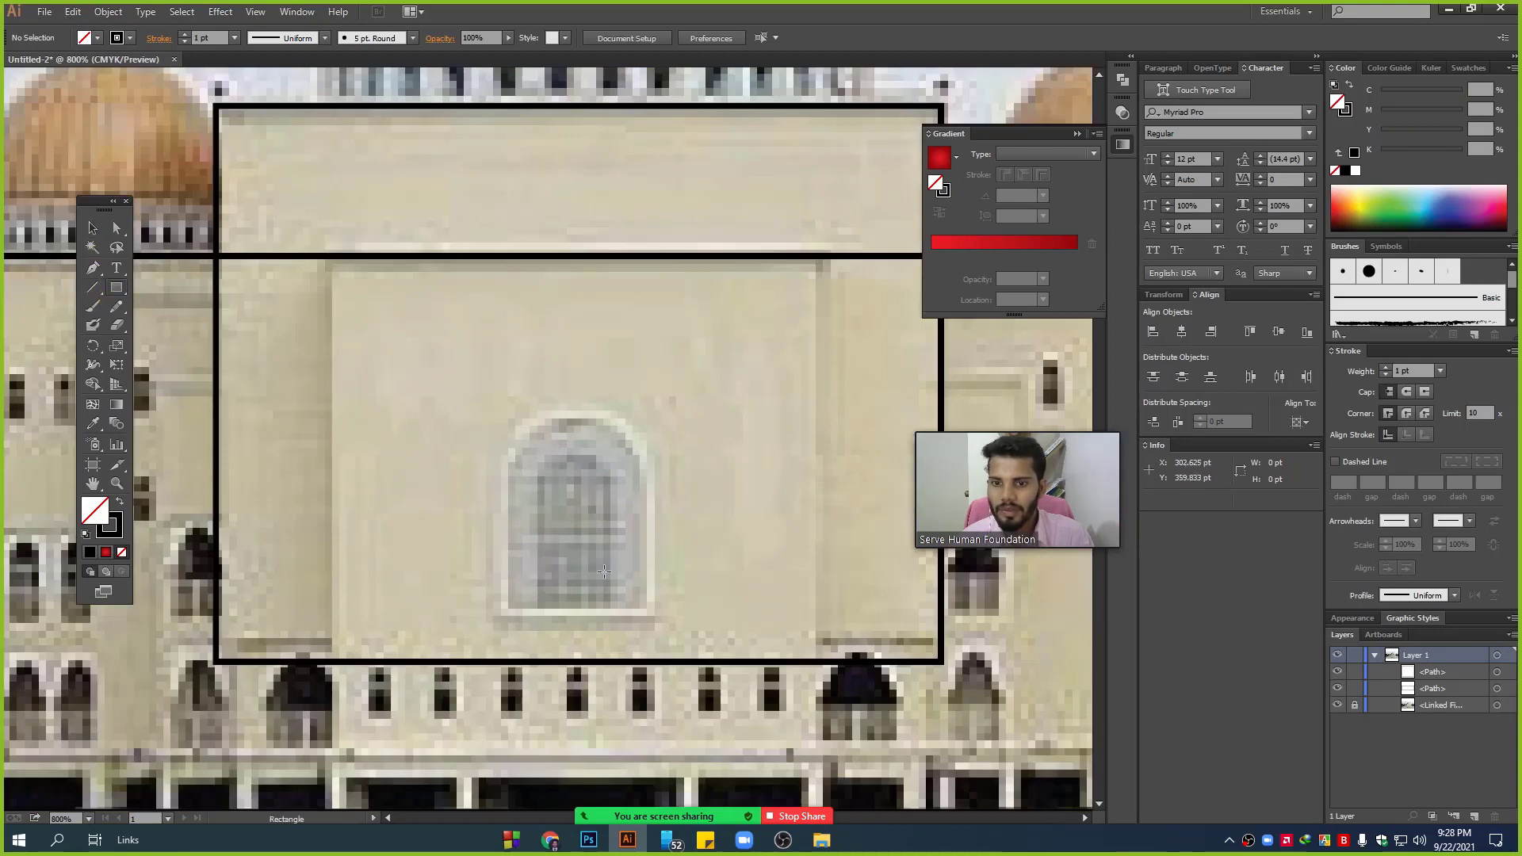
{"action": "left_click_drag", "start_coordinate": [649, 612], "coordinate": [502, 393]}
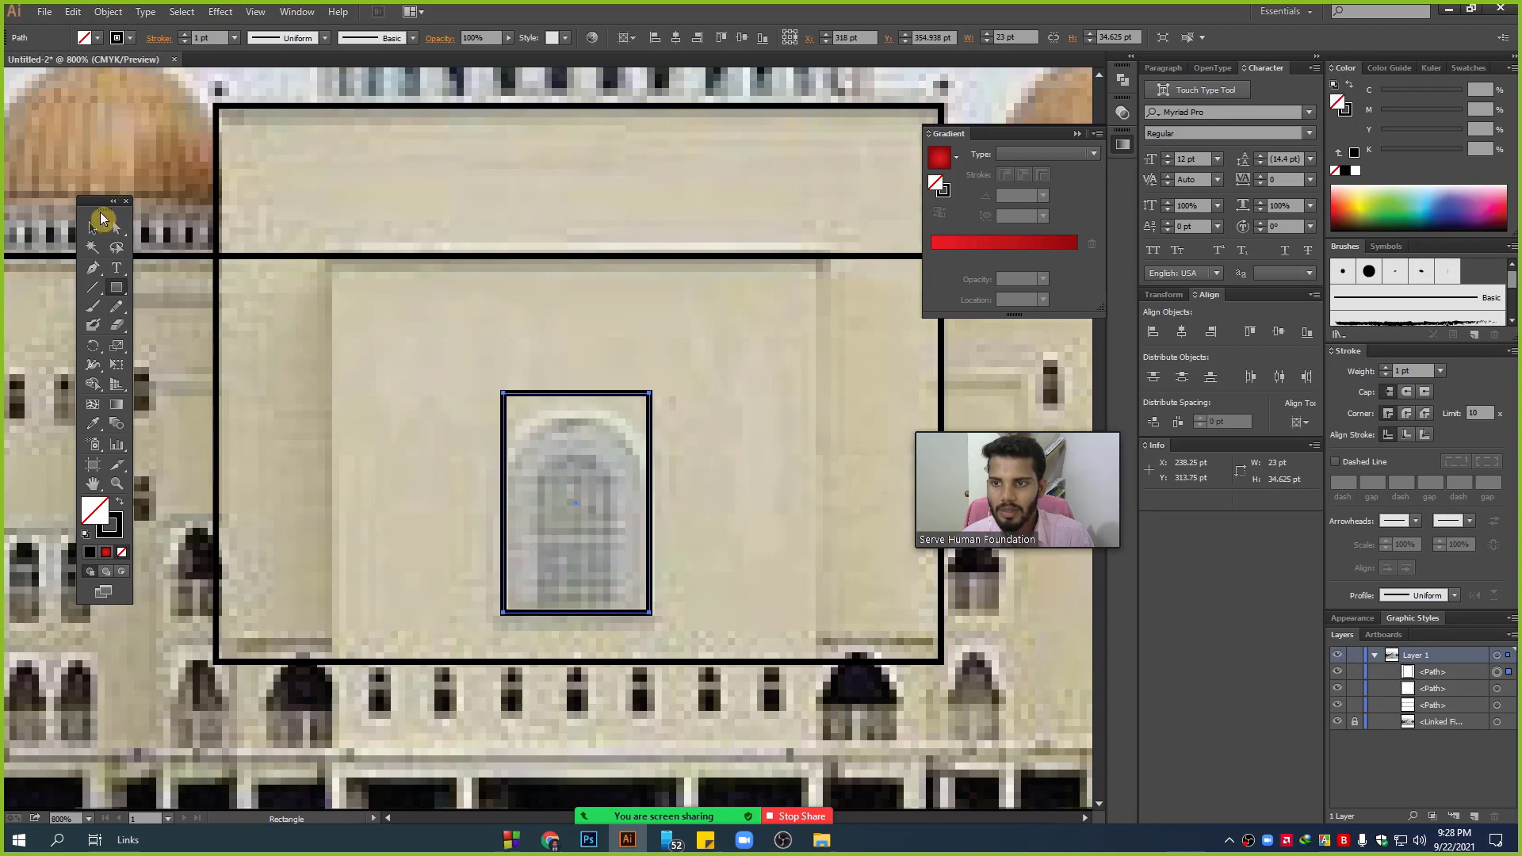
- Round the window rectangle's two top corners into an arch with the live corner widget
{"action": "left_click", "coordinate": [116, 228]}
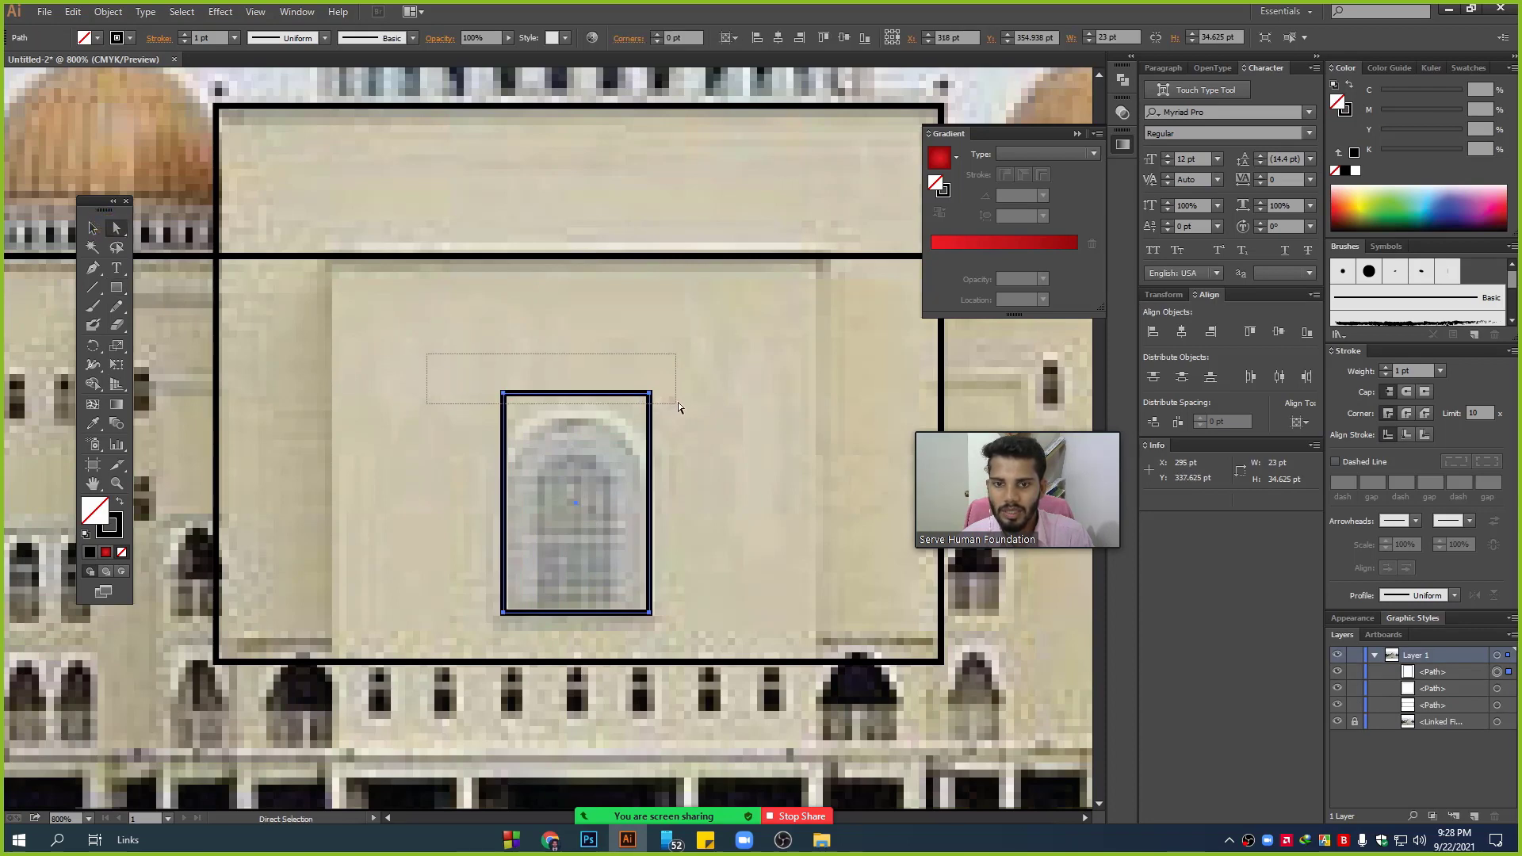
{"action": "mouse_move", "coordinate": [606, 392]}
{"action": "left_mouse_down"}
{"action": "mouse_move", "coordinate": [677, 402]}
{"action": "mouse_move", "coordinate": [502, 498]}
{"action": "left_mouse_up"}
{"action": "key", "text": "ctrl+z"}
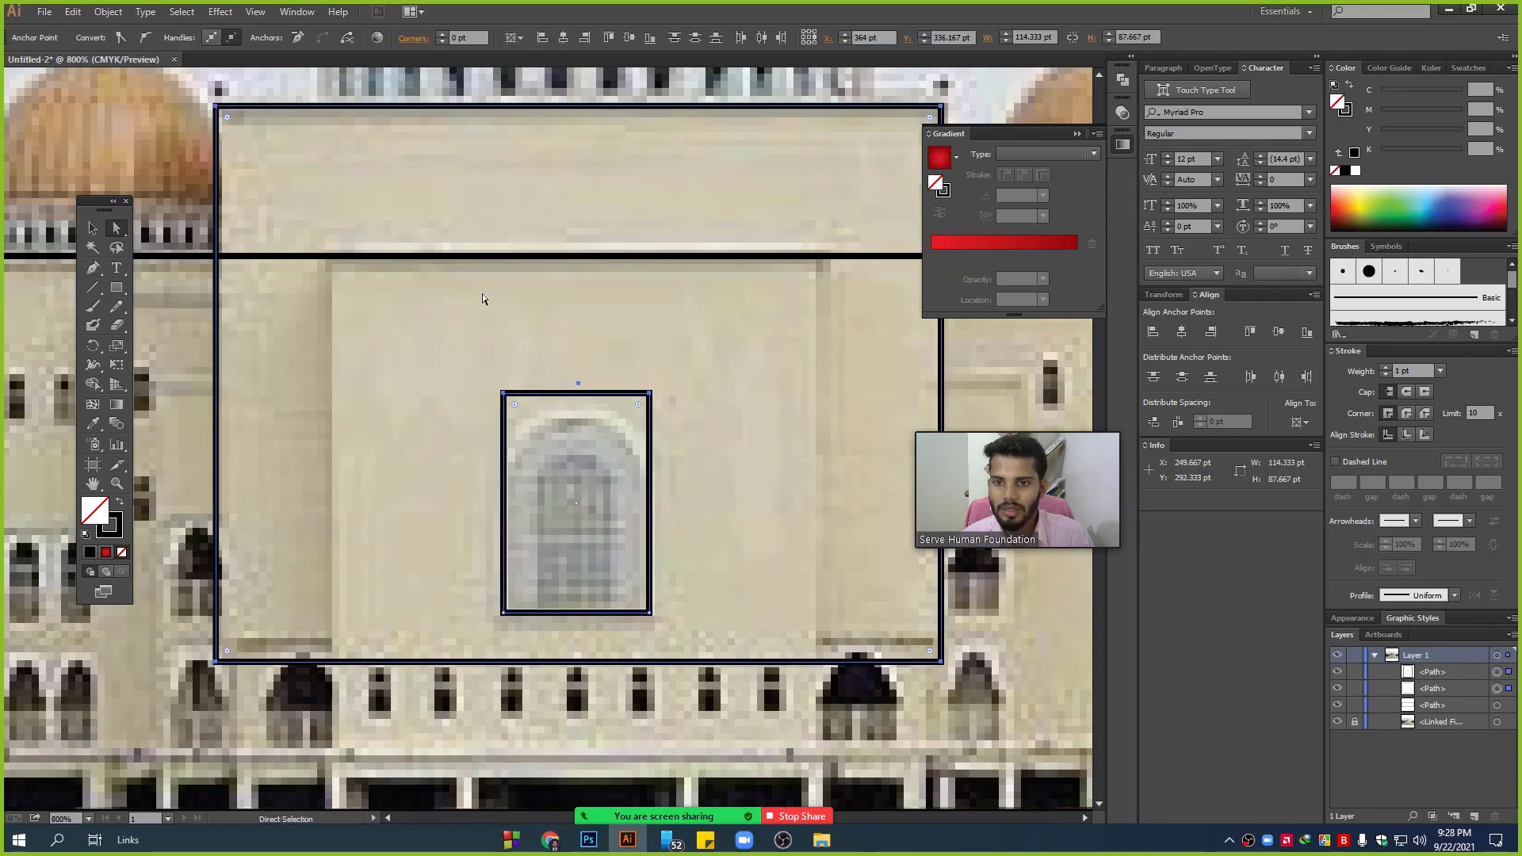
{"action": "left_click", "coordinate": [650, 393]}
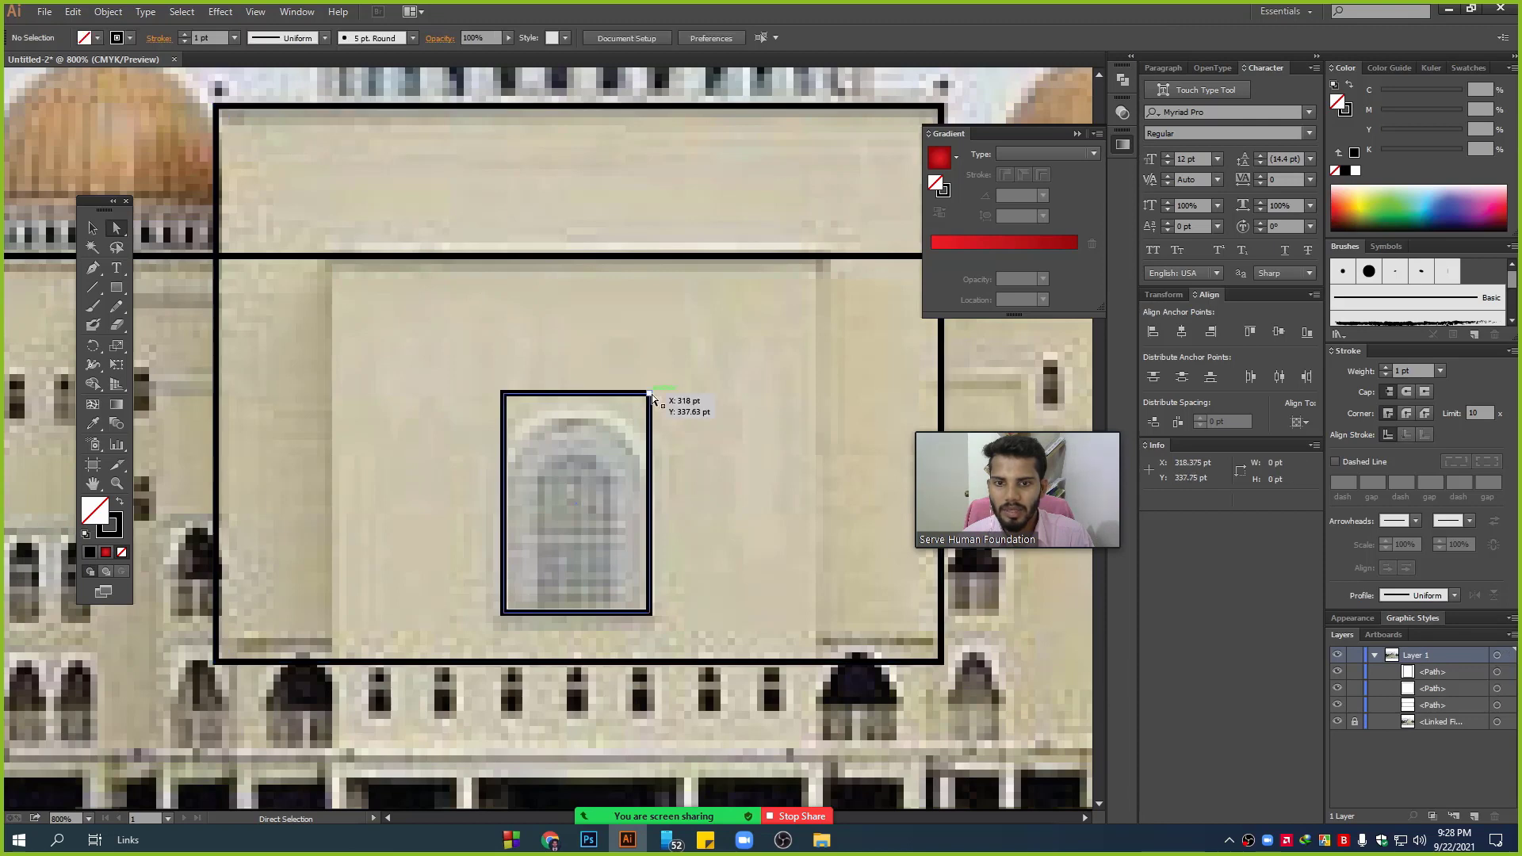
{"action": "left_click", "coordinate": [502, 395]}
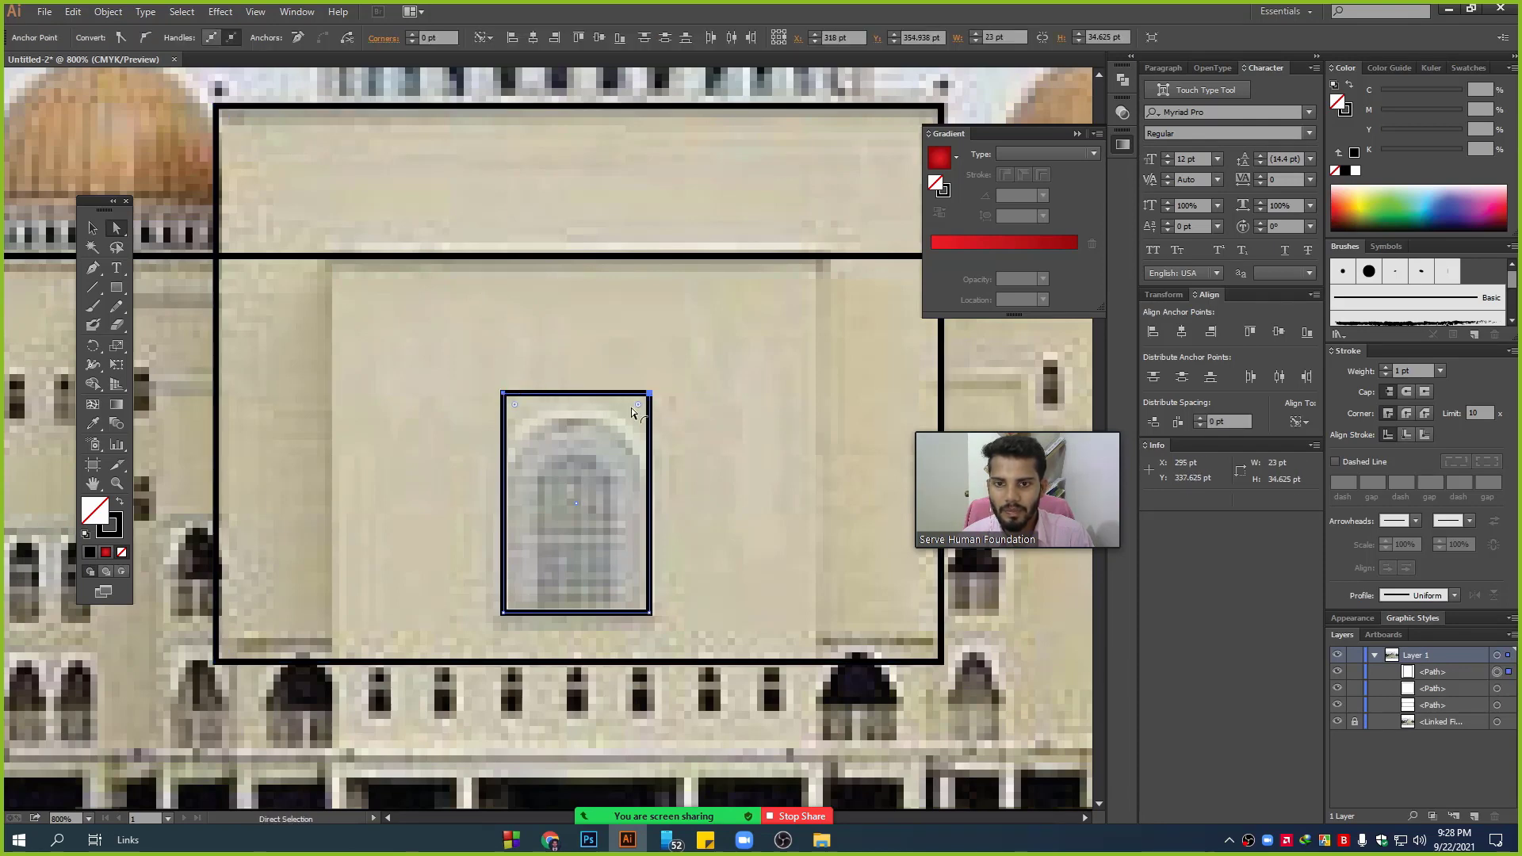
{"action": "left_click_drag", "start_coordinate": [631, 406], "coordinate": [445, 503]}
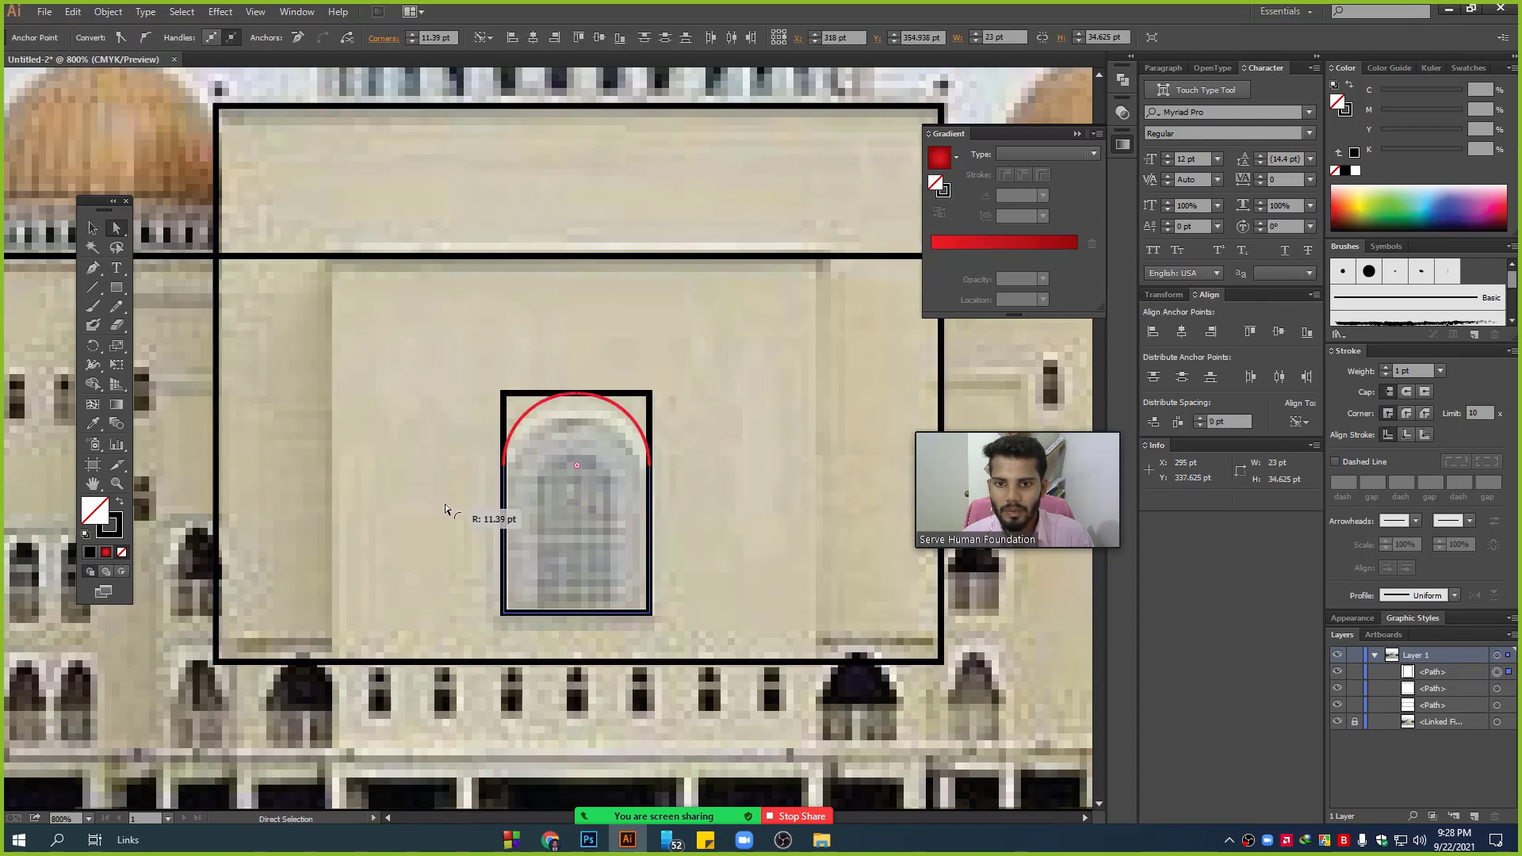
{"action": "left_click", "coordinate": [85, 231]}
{"action": "key", "text": "ctrl+minus"}
{"action": "key", "text": "ctrl+minus"}
{"action": "key", "text": "ctrl+minus"}
- Select both large rectangles and drag across them with the Shape Builder Tool to merge
{"action": "left_click_drag", "start_coordinate": [521, 544], "coordinate": [538, 599]}
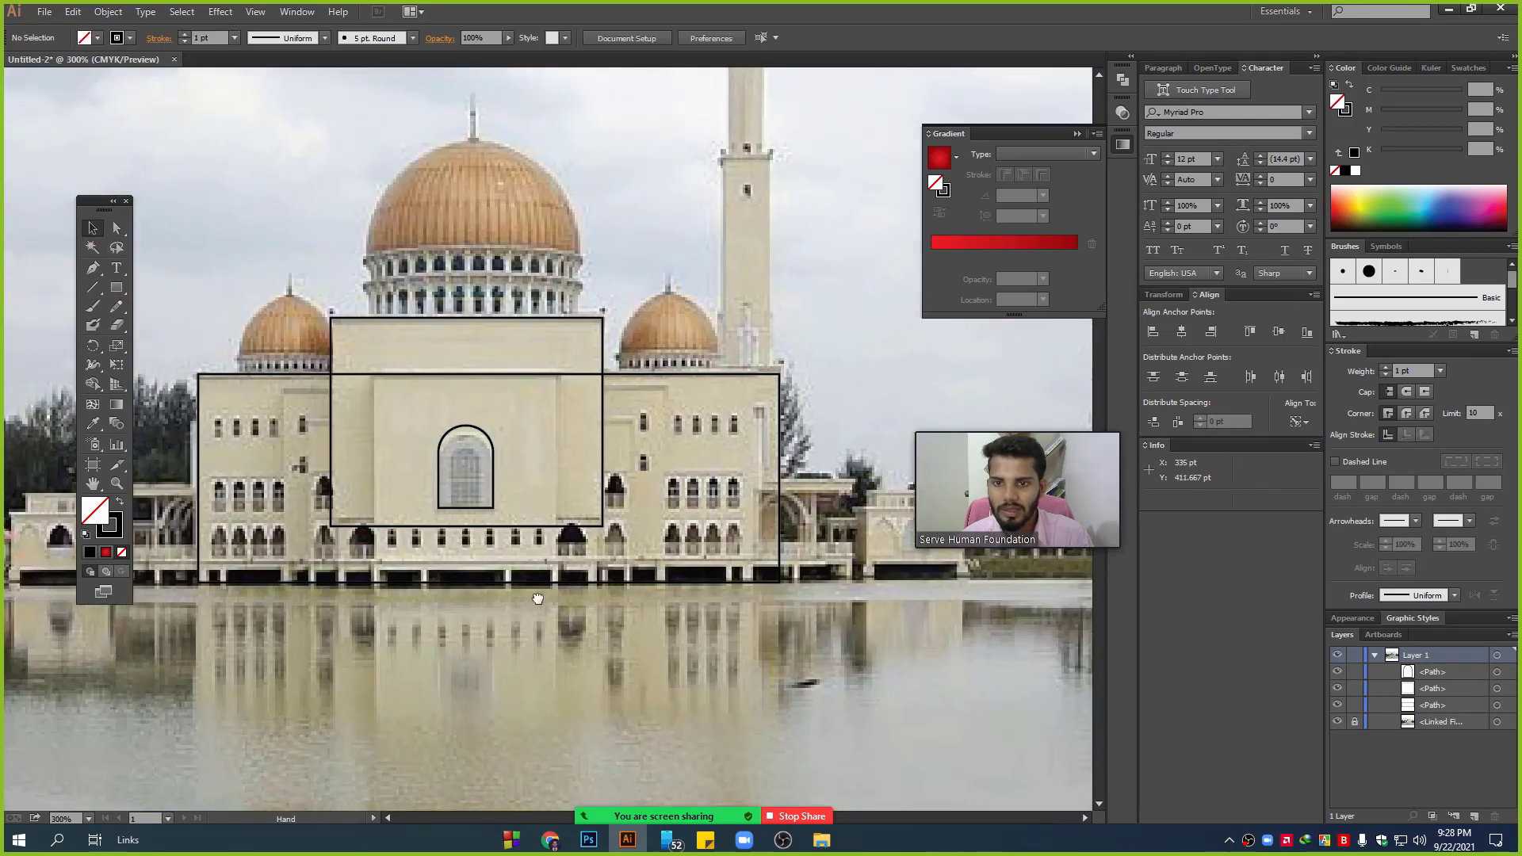
{"action": "scroll", "coordinate": [611, 416], "scroll_direction": "up", "scroll_amount": 2}
{"action": "left_click_drag", "start_coordinate": [612, 333], "coordinate": [158, 357]}
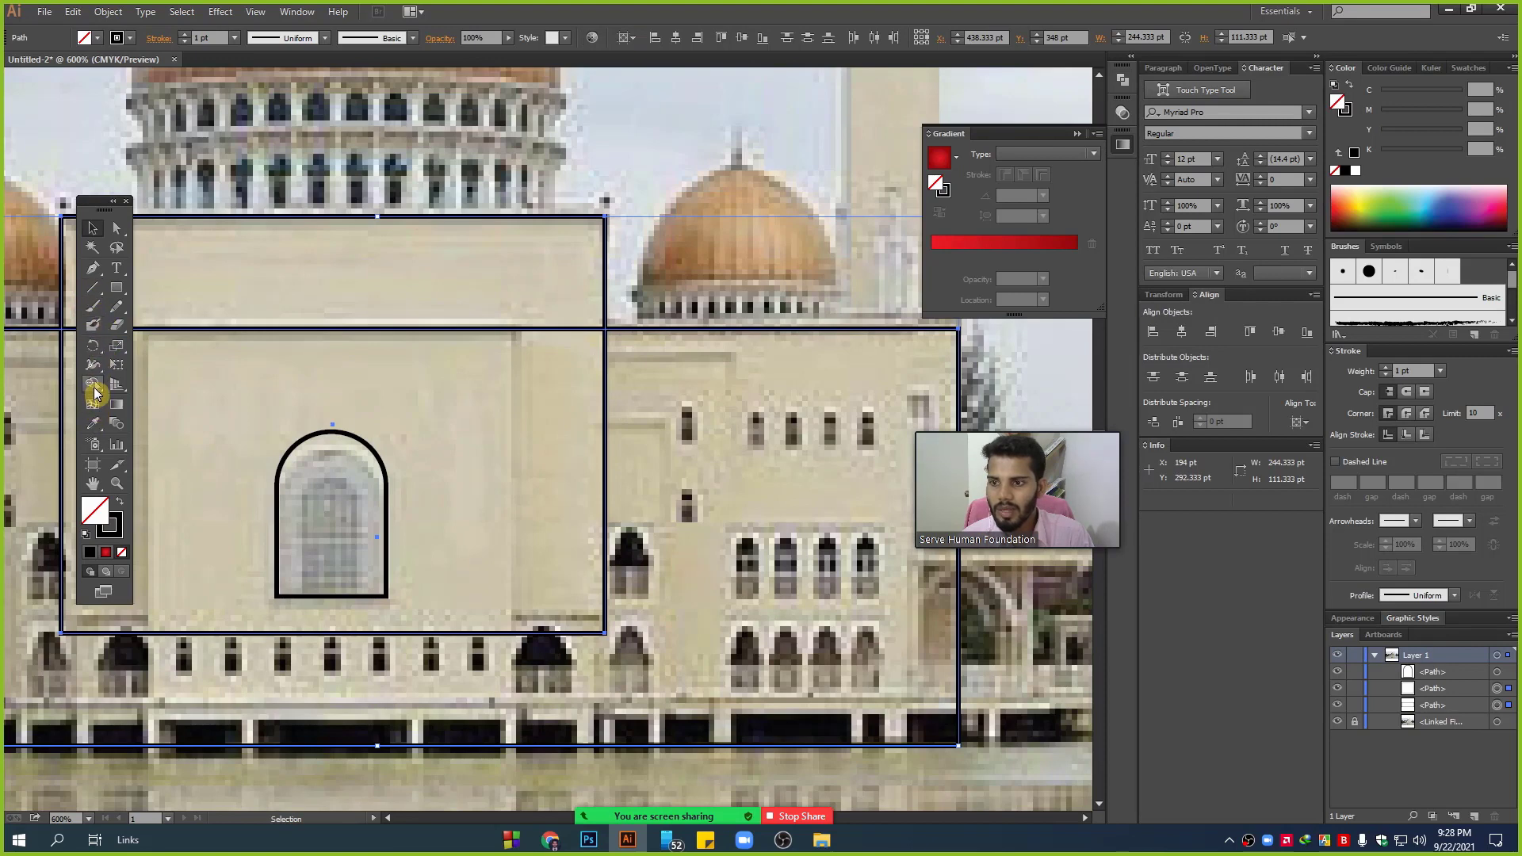
{"action": "left_click_drag", "start_coordinate": [93, 384], "coordinate": [169, 389]}
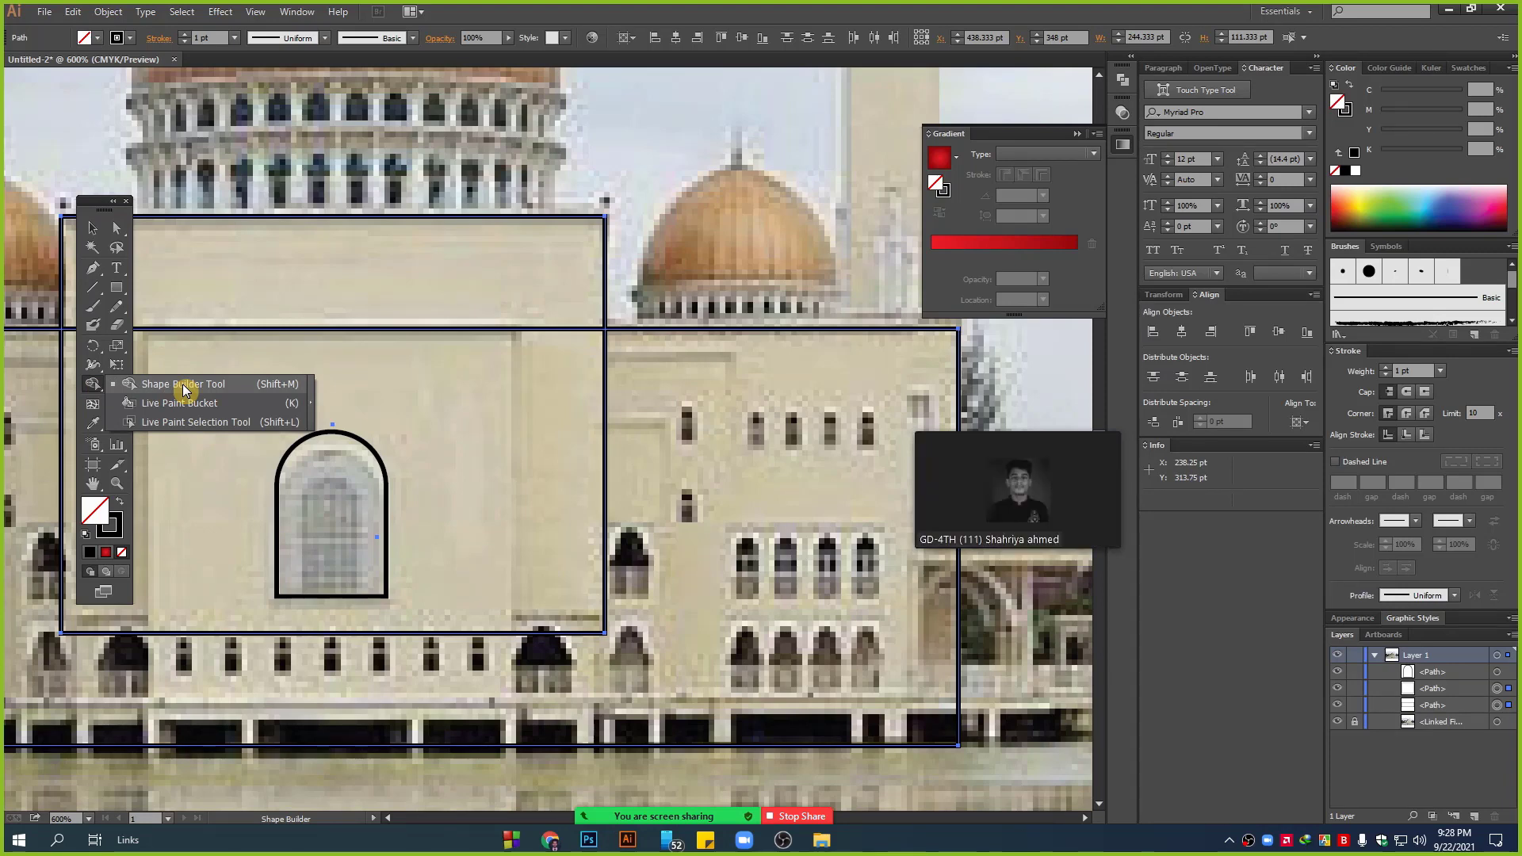
{"action": "left_click", "coordinate": [183, 389]}
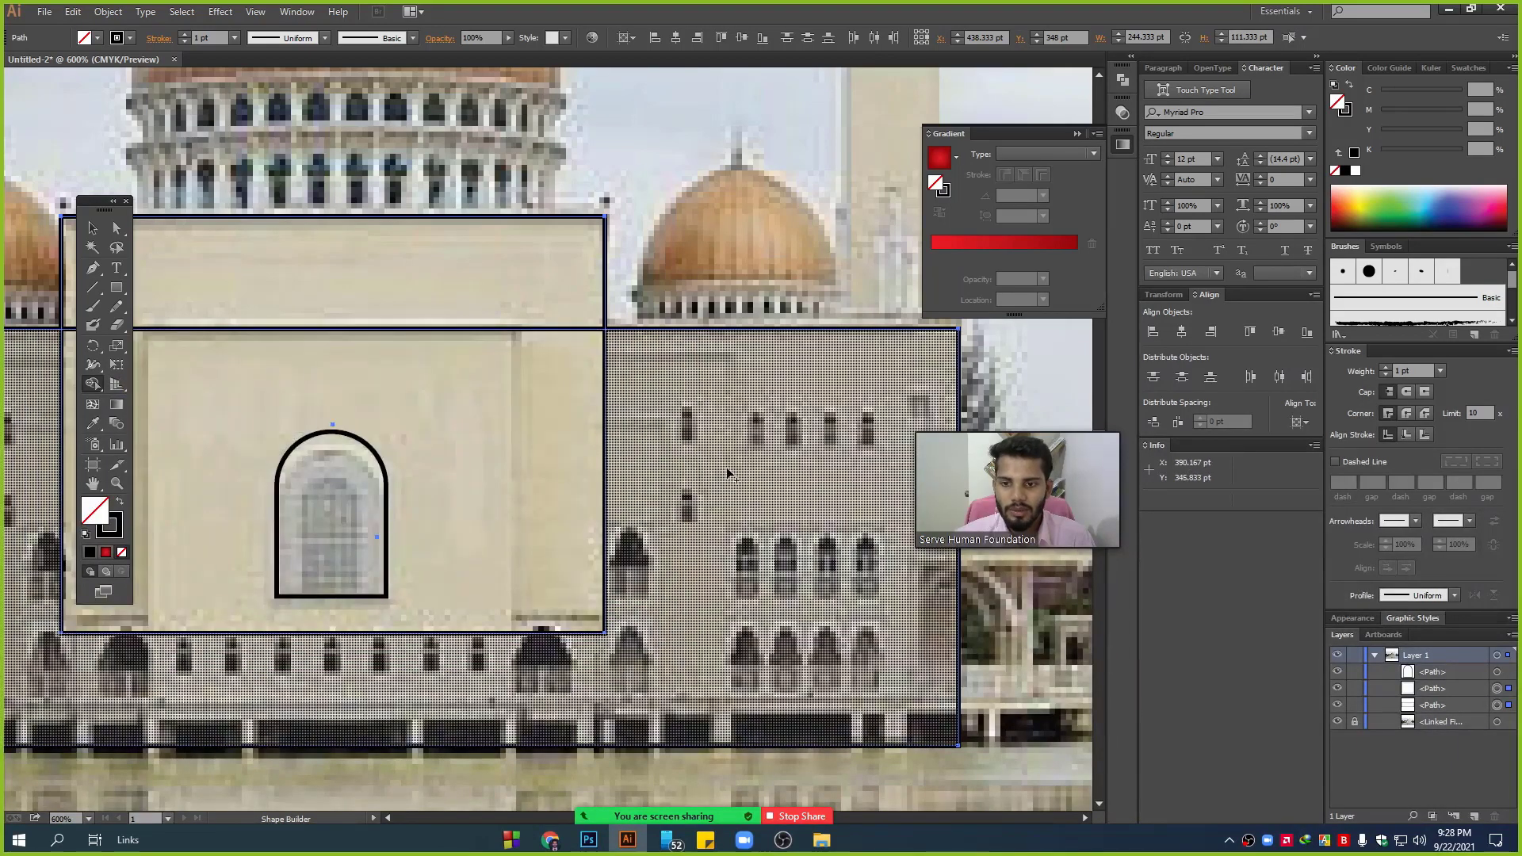
{"action": "left_click_drag", "start_coordinate": [731, 473], "coordinate": [517, 394]}
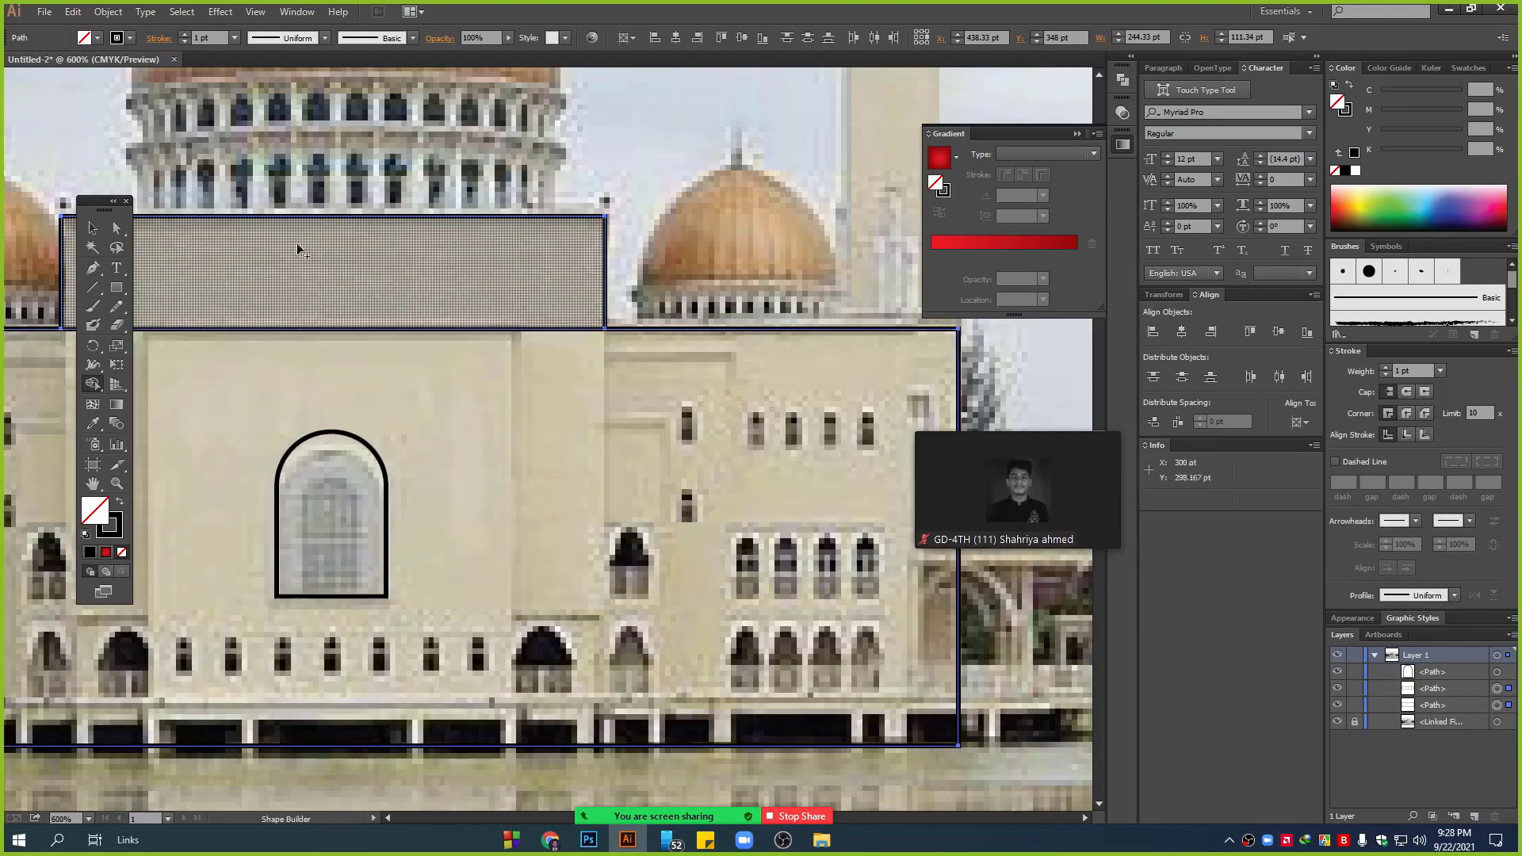
- Deselect everything and zoom in and out to inspect the traced outlines
{"action": "left_click", "coordinate": [93, 227]}
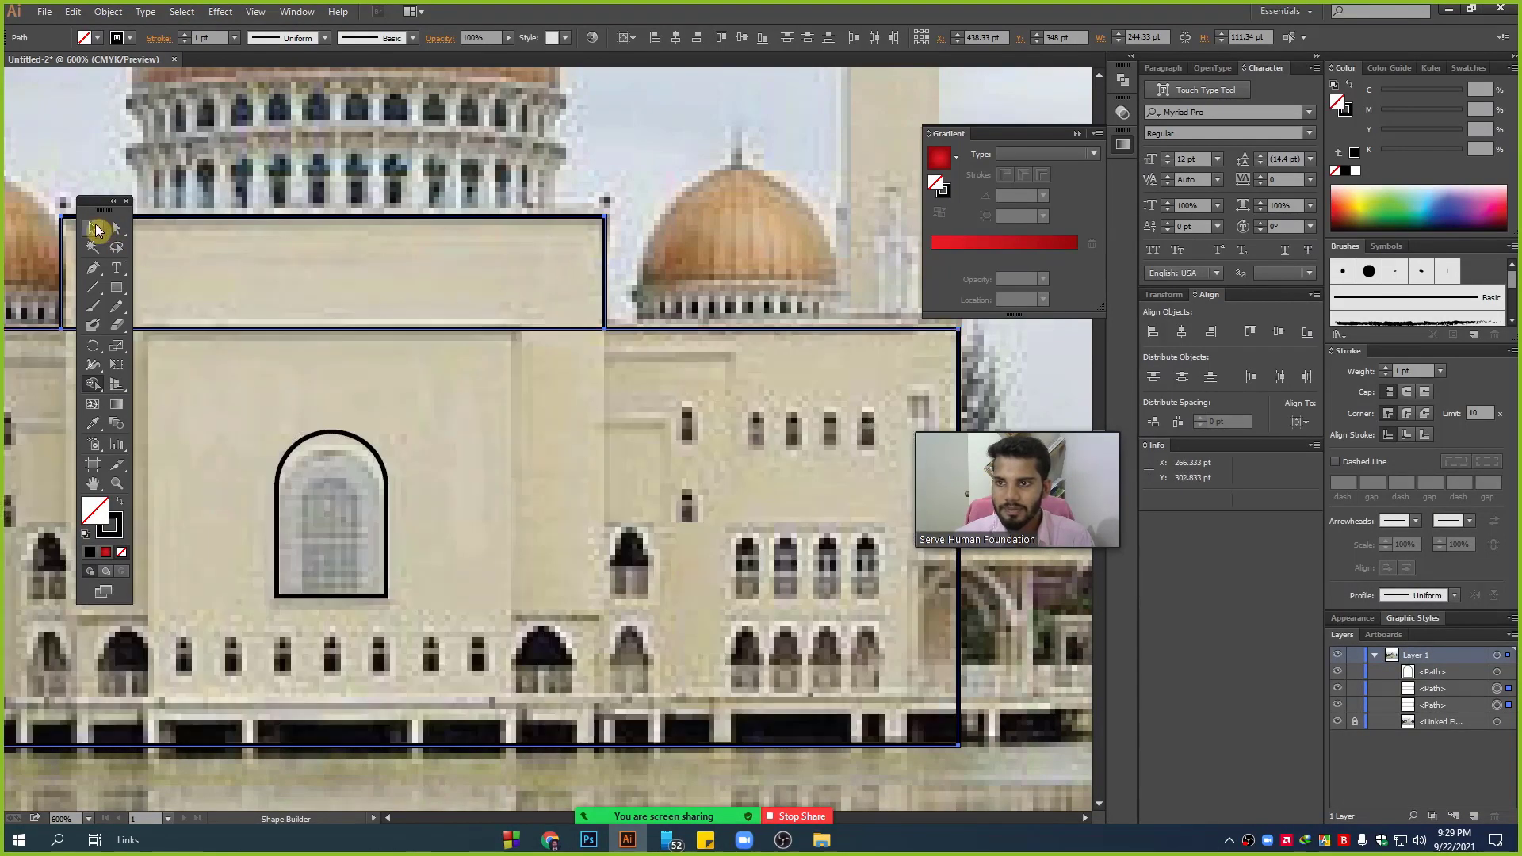
{"action": "left_click", "coordinate": [668, 218]}
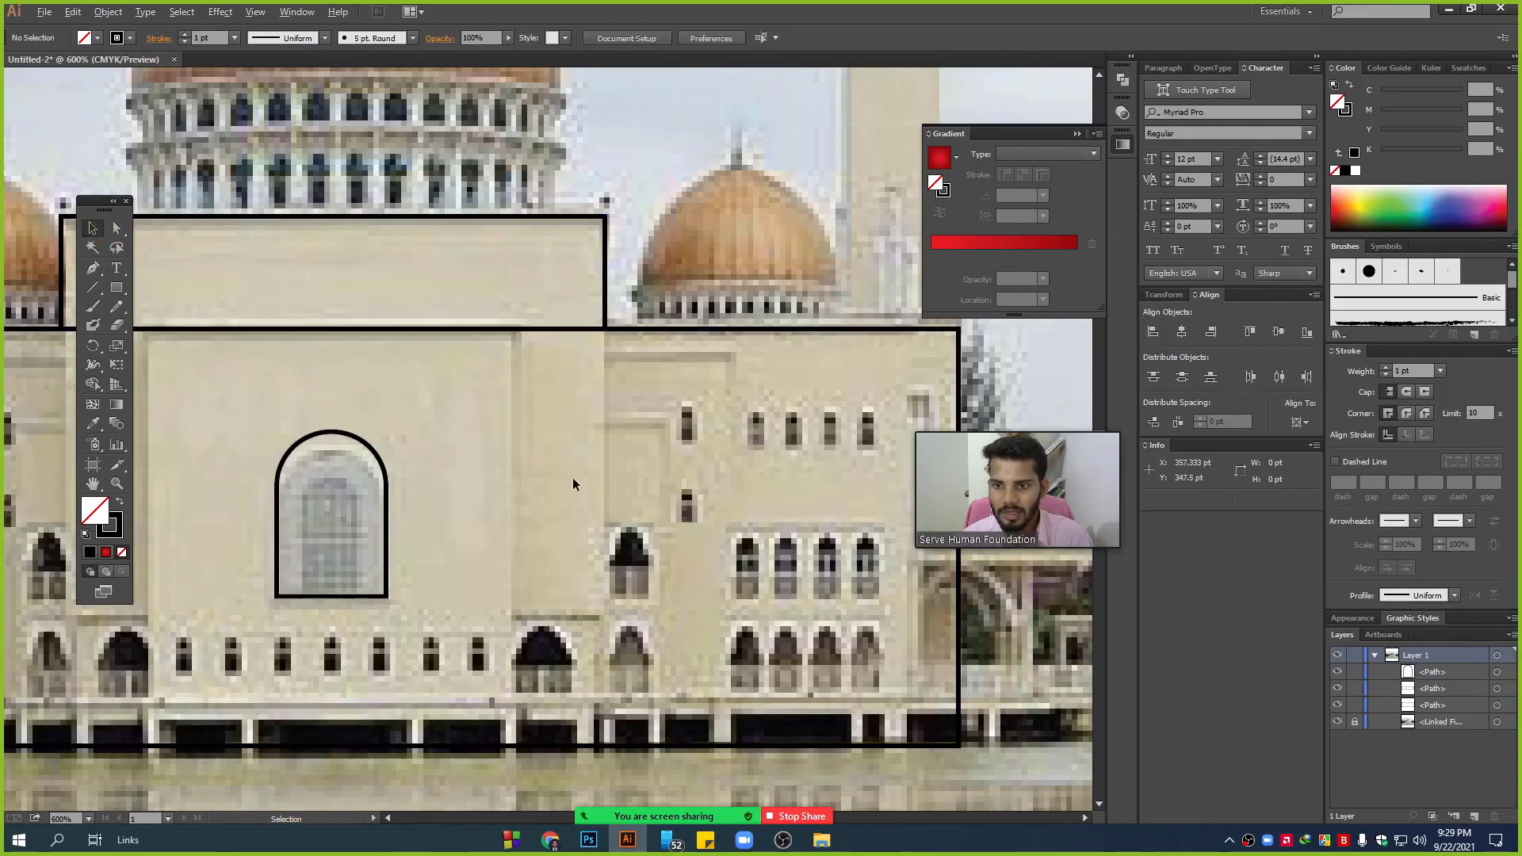
{"action": "scroll", "coordinate": [572, 477], "scroll_direction": "down", "scroll_amount": 2}
{"action": "scroll", "coordinate": [687, 367], "scroll_direction": "up", "scroll_amount": 3}
{"action": "scroll", "coordinate": [577, 382], "scroll_direction": "down", "scroll_amount": 1}
{"action": "scroll", "coordinate": [577, 382], "scroll_direction": "up", "scroll_amount": 1}
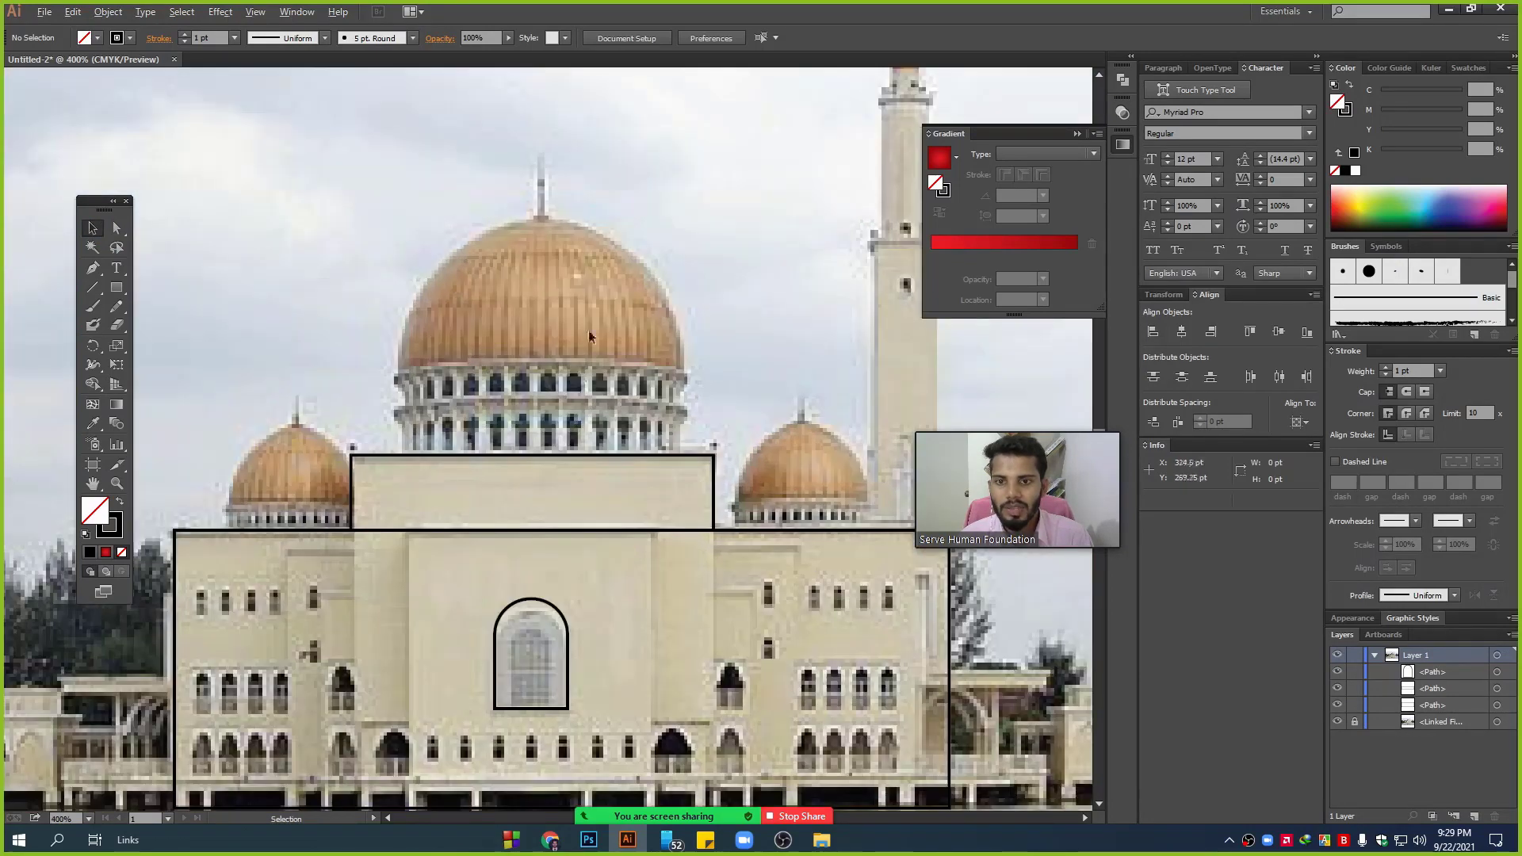
{"action": "scroll", "coordinate": [579, 387], "scroll_direction": "up", "scroll_amount": 1}
{"action": "scroll", "coordinate": [587, 365], "scroll_direction": "up", "scroll_amount": 1}
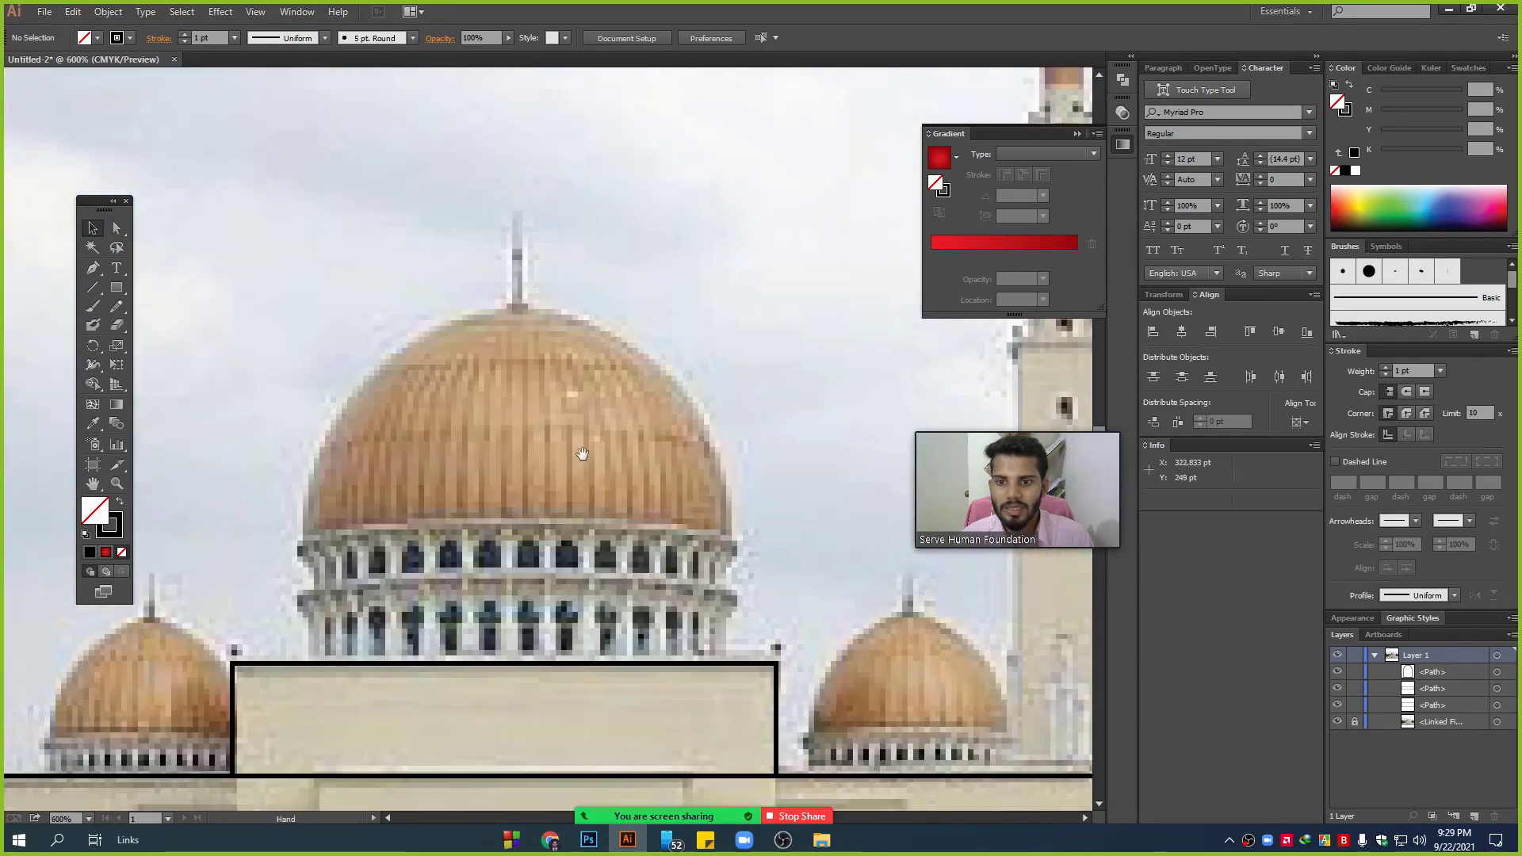
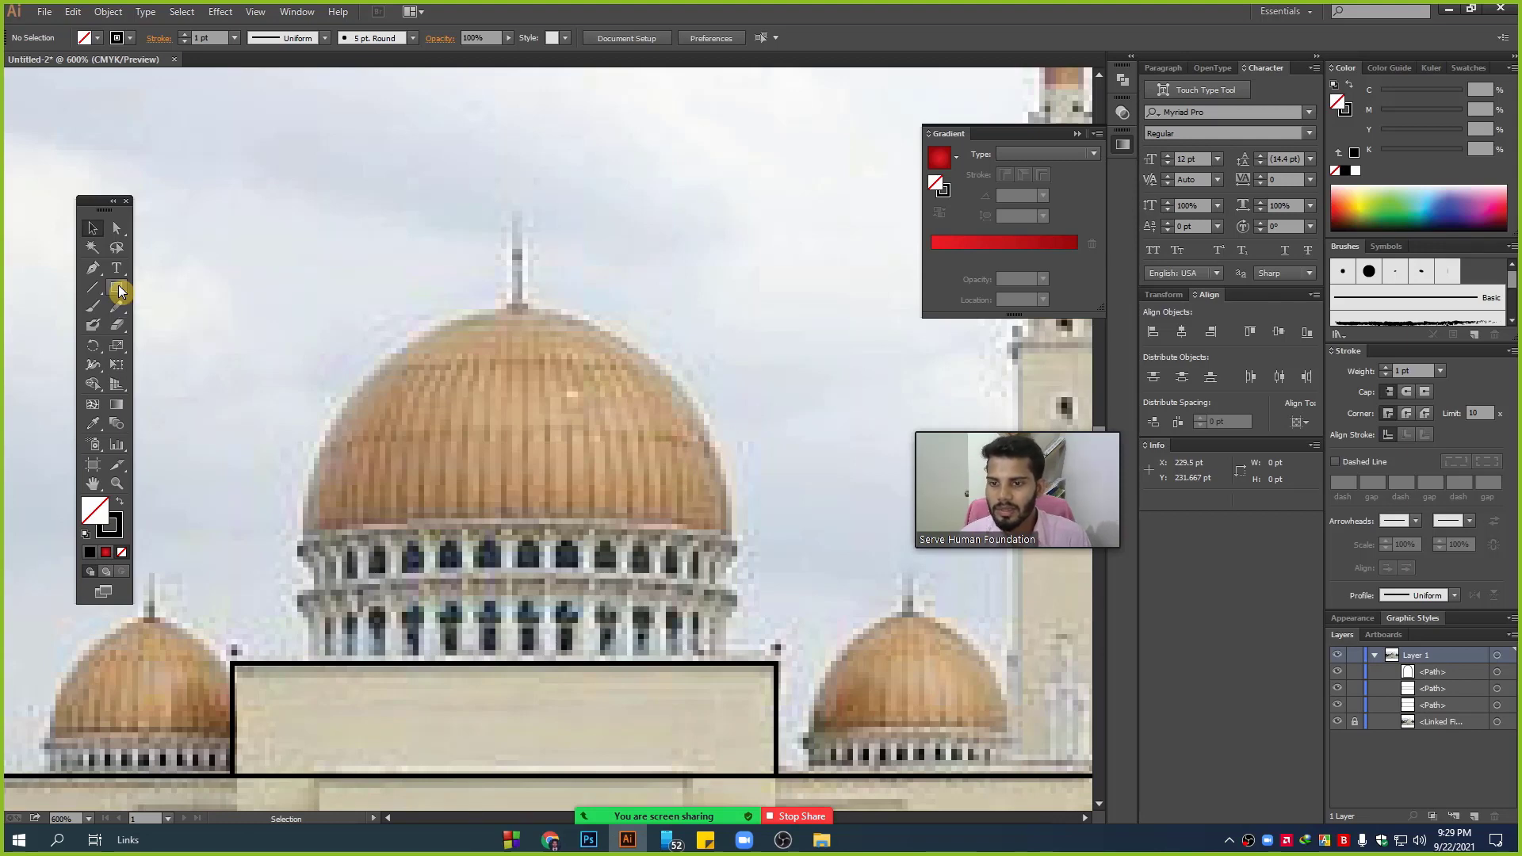
- Draw an ellipse around the main dome and move it into place over the dome
{"action": "left_click_drag", "start_coordinate": [119, 291], "coordinate": [163, 328]}
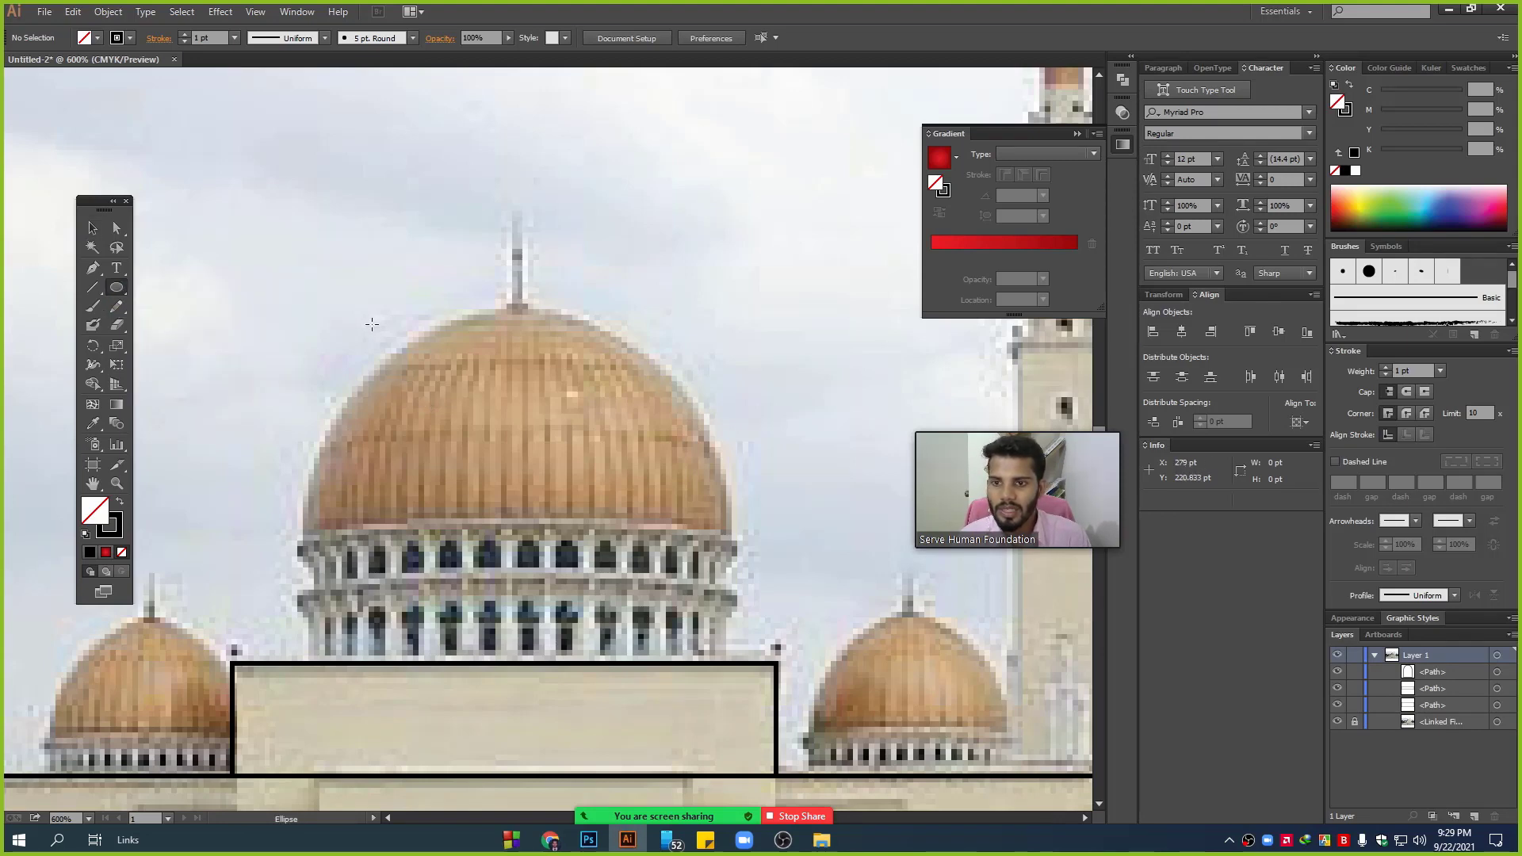
{"action": "left_click_drag", "start_coordinate": [372, 324], "coordinate": [727, 646]}
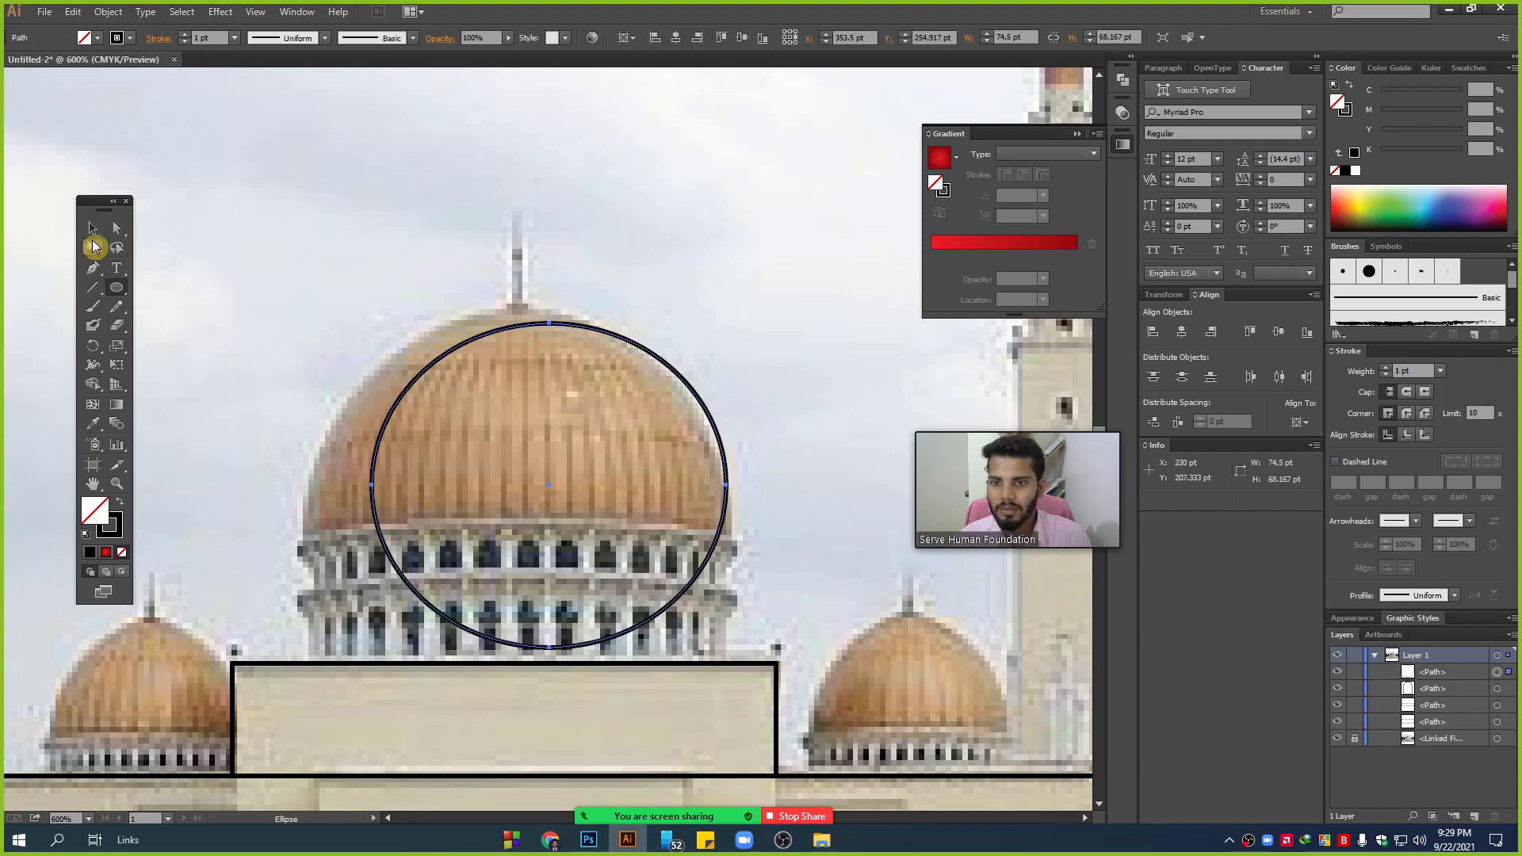
{"action": "left_click", "coordinate": [92, 228]}
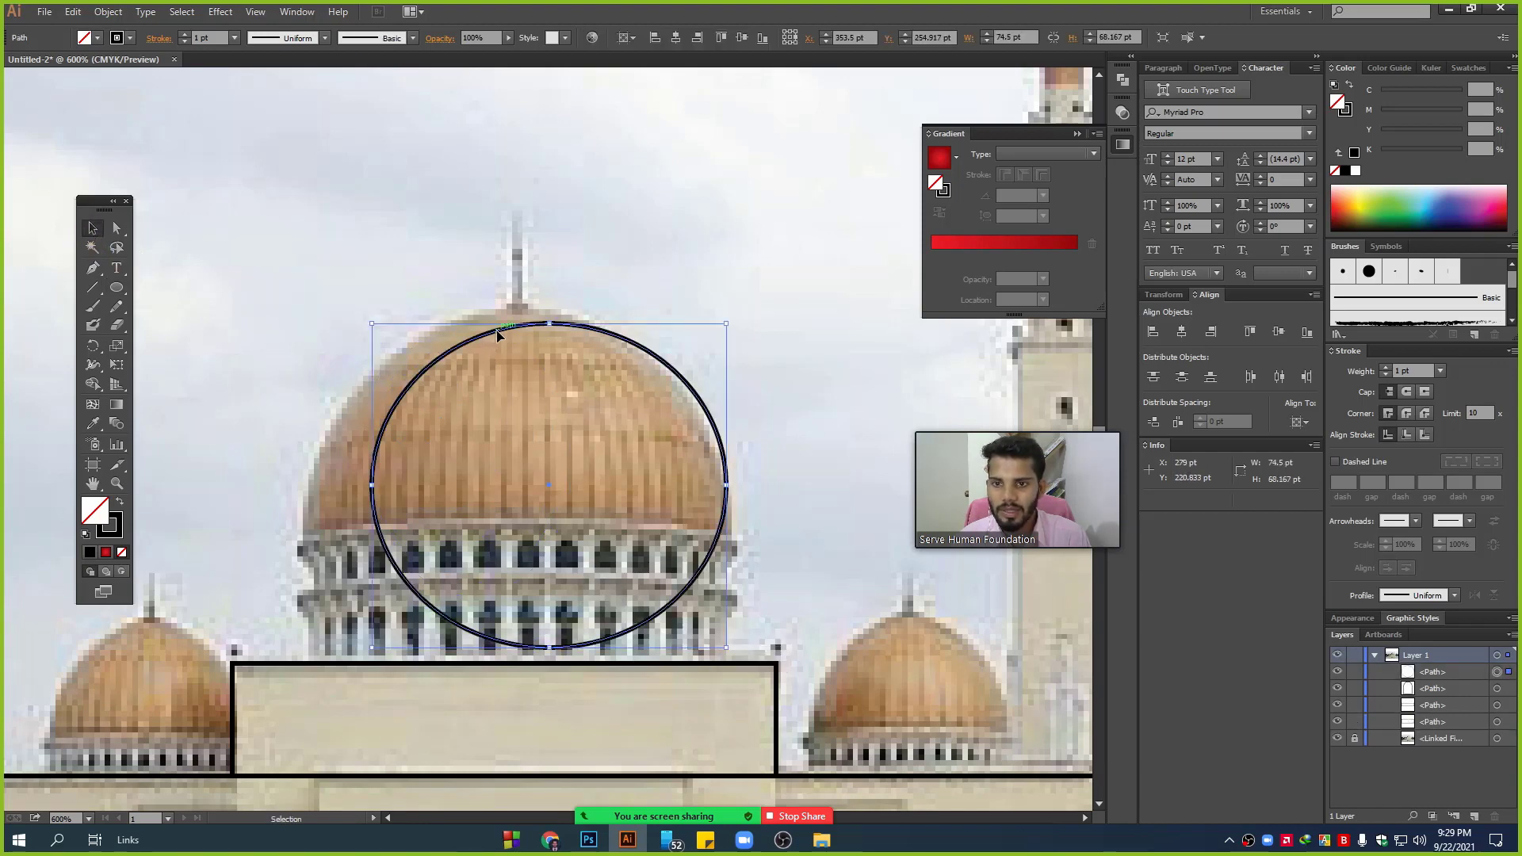
{"action": "left_click_drag", "start_coordinate": [498, 334], "coordinate": [447, 320]}
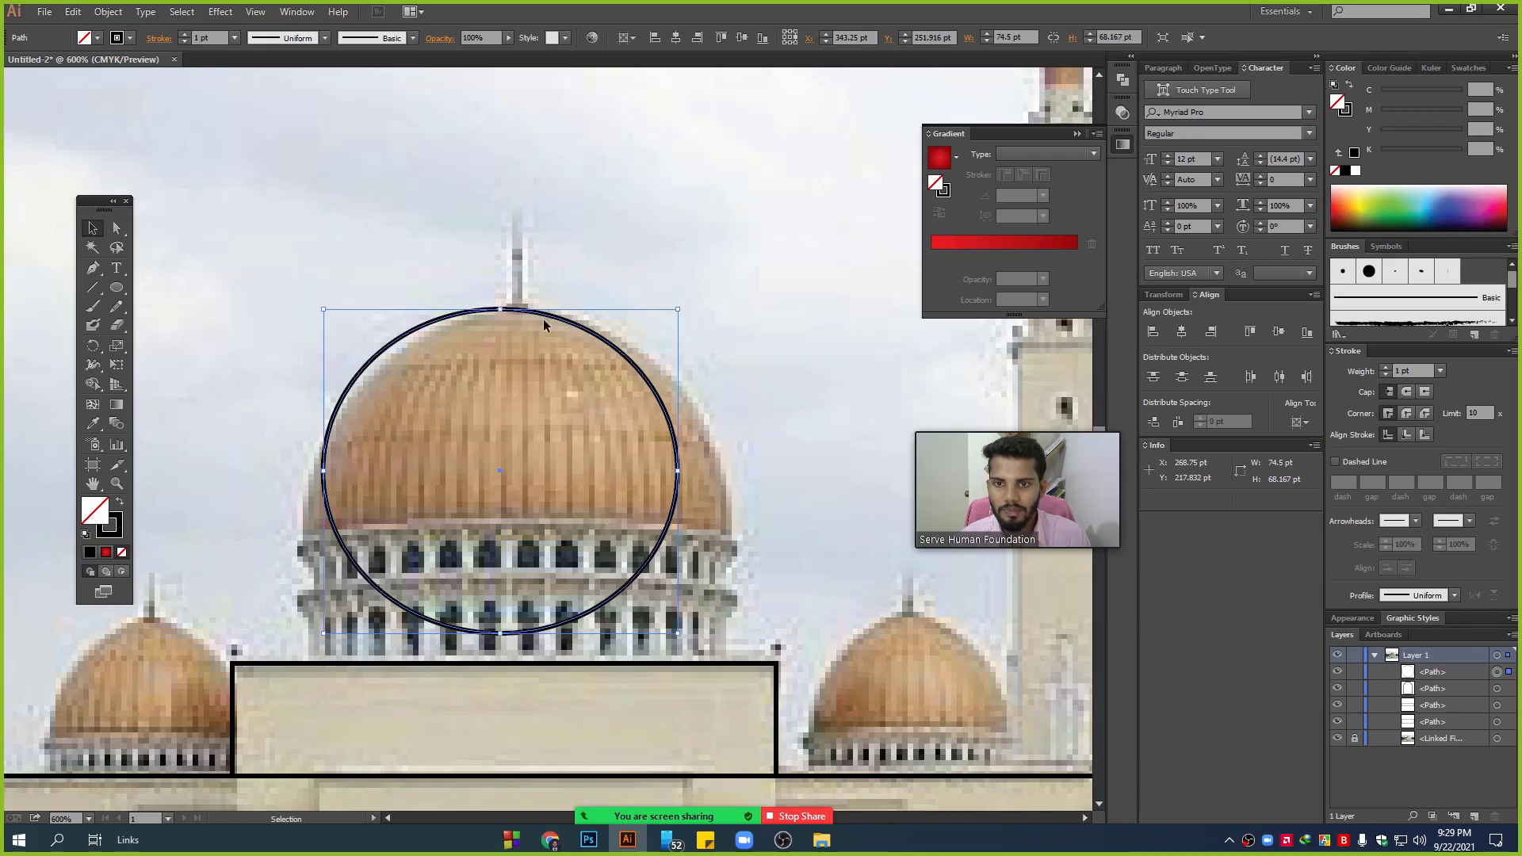
{"action": "scroll", "coordinate": [544, 324], "scroll_direction": "up", "scroll_amount": 2}
{"action": "left_click_drag", "start_coordinate": [514, 314], "coordinate": [541, 328]}
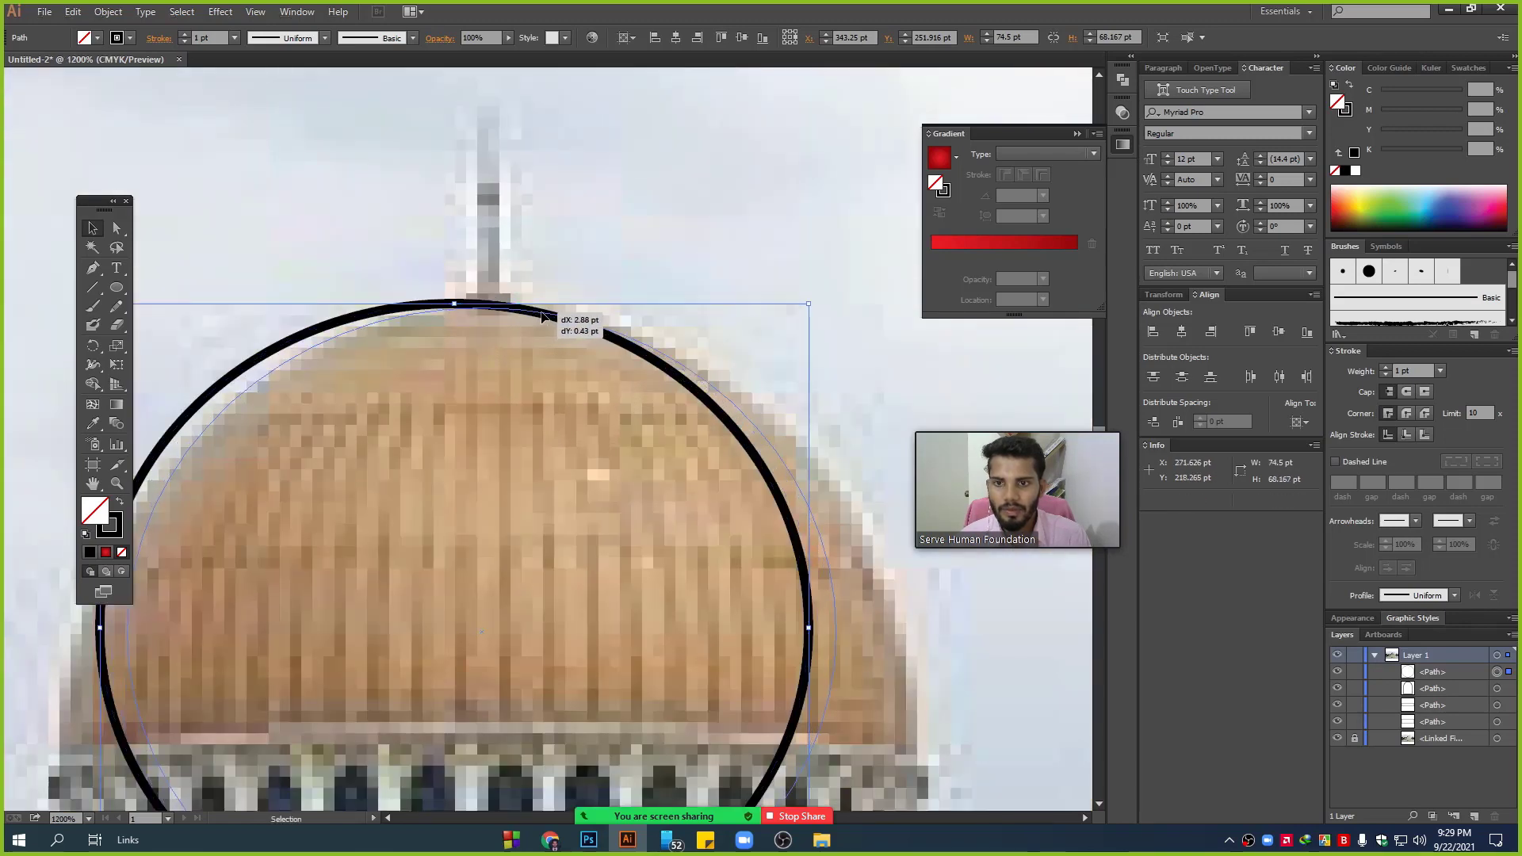
{"action": "scroll", "coordinate": [542, 330], "scroll_direction": "down", "scroll_amount": 2}
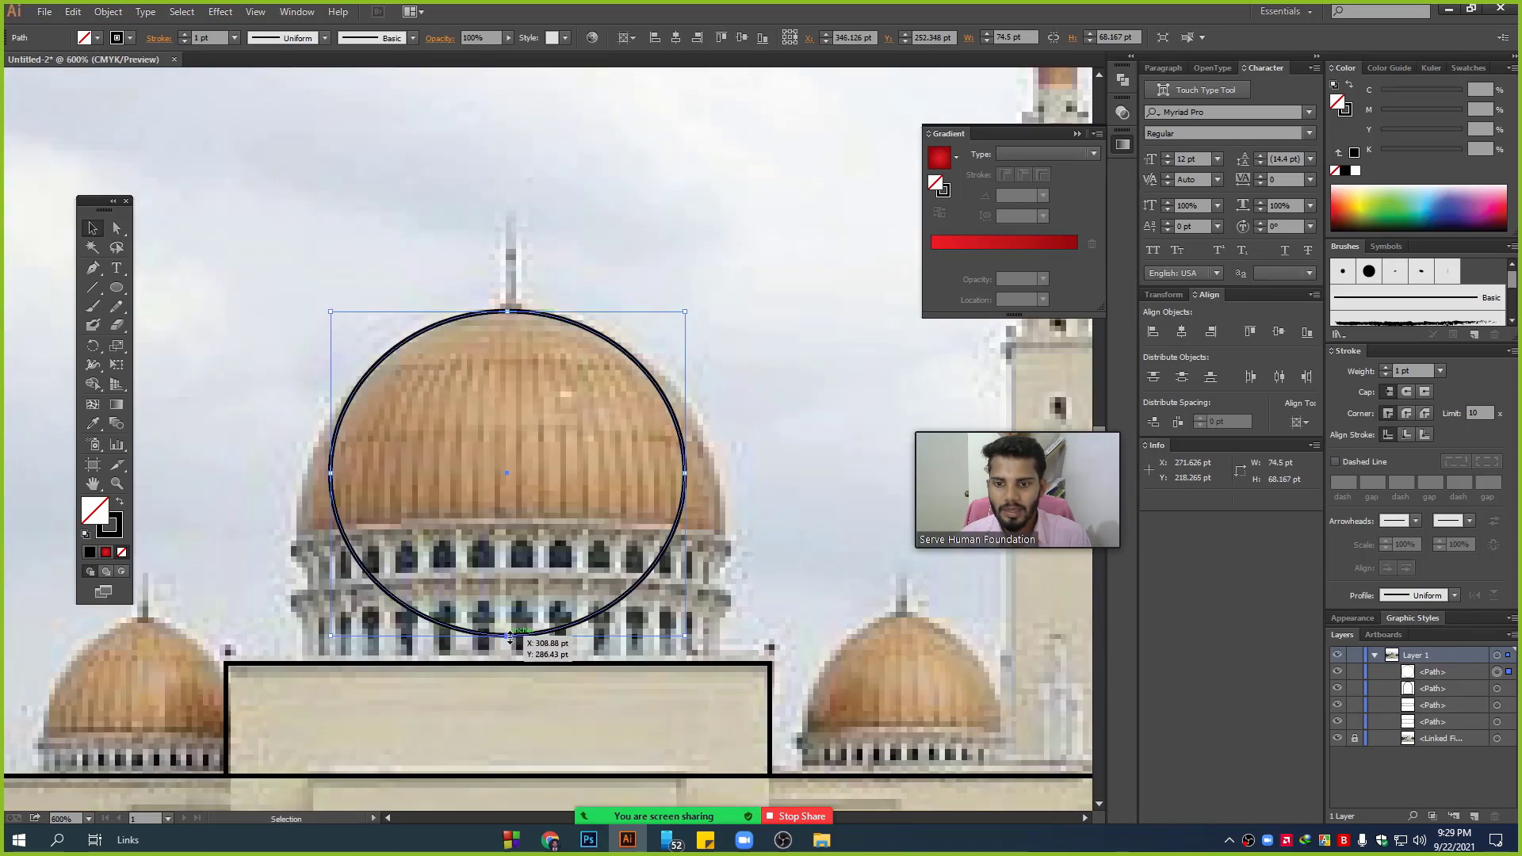
{"action": "left_click_drag", "start_coordinate": [507, 637], "coordinate": [508, 725]}
{"action": "scroll", "coordinate": [502, 559], "scroll_direction": "down", "scroll_amount": 2}
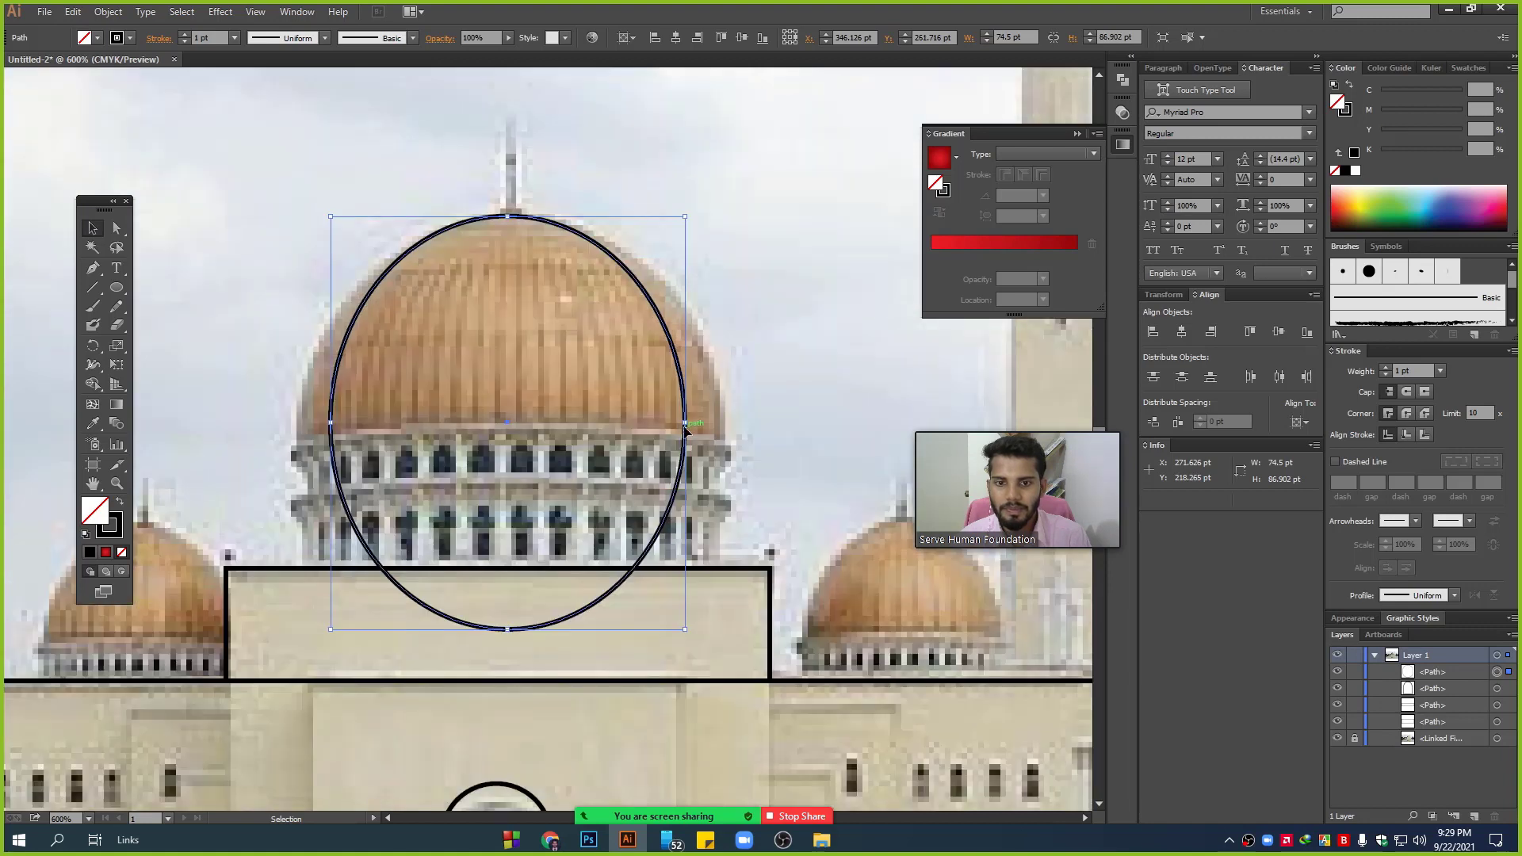
- Widen and stretch the ellipse downward over the dome, then delete it
{"action": "mouse_move", "coordinate": [687, 428]}
{"action": "left_mouse_down"}
{"action": "mouse_move", "coordinate": [738, 428]}
{"action": "mouse_move", "coordinate": [724, 428]}
{"action": "left_mouse_up"}
{"action": "scroll", "coordinate": [532, 559], "scroll_direction": "down", "scroll_amount": 2}
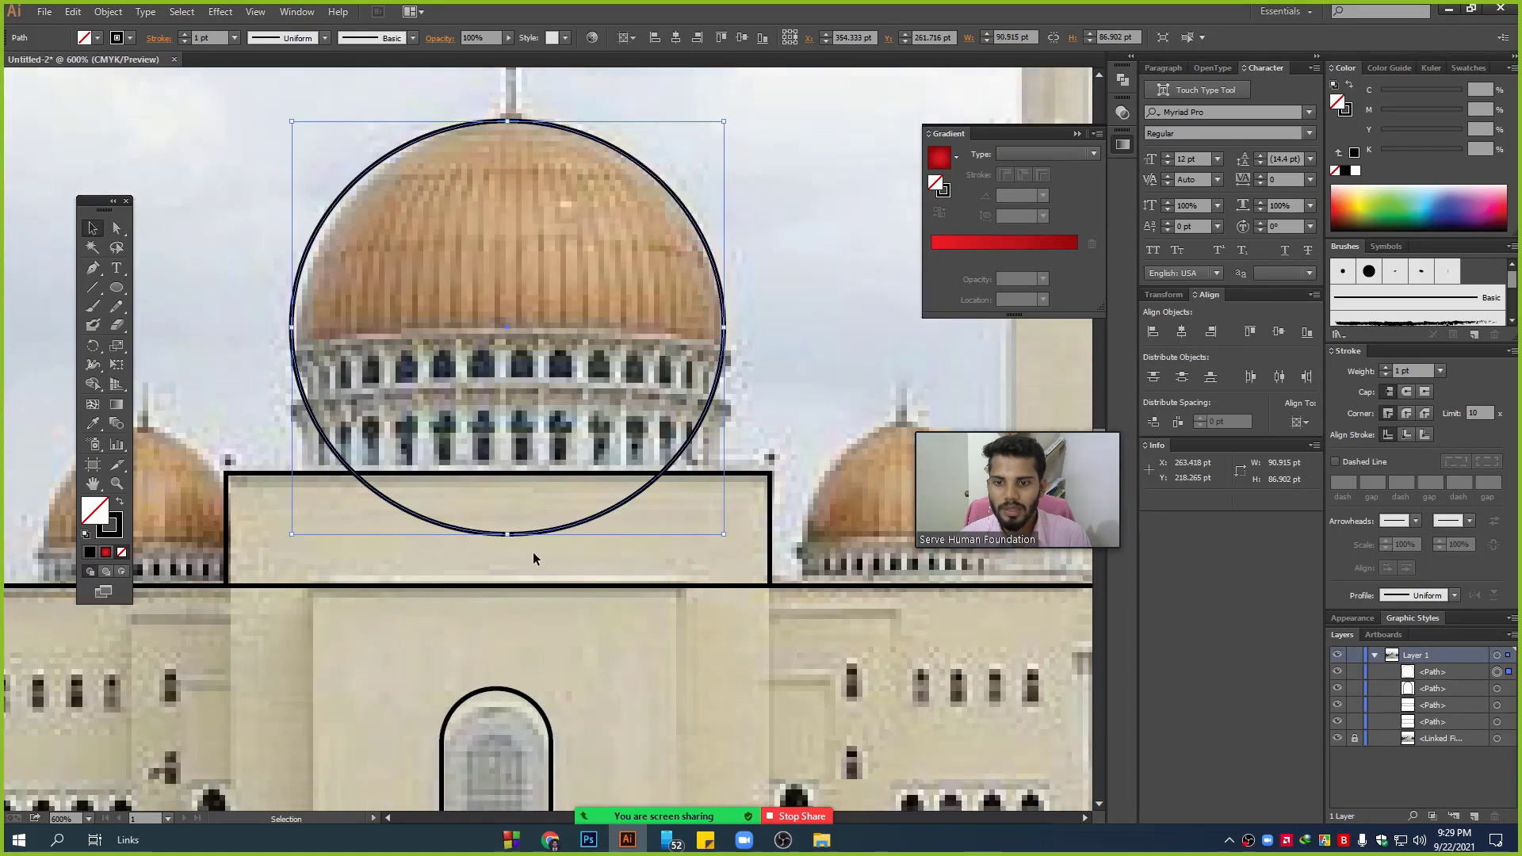
{"action": "left_click_drag", "start_coordinate": [509, 535], "coordinate": [507, 586]}
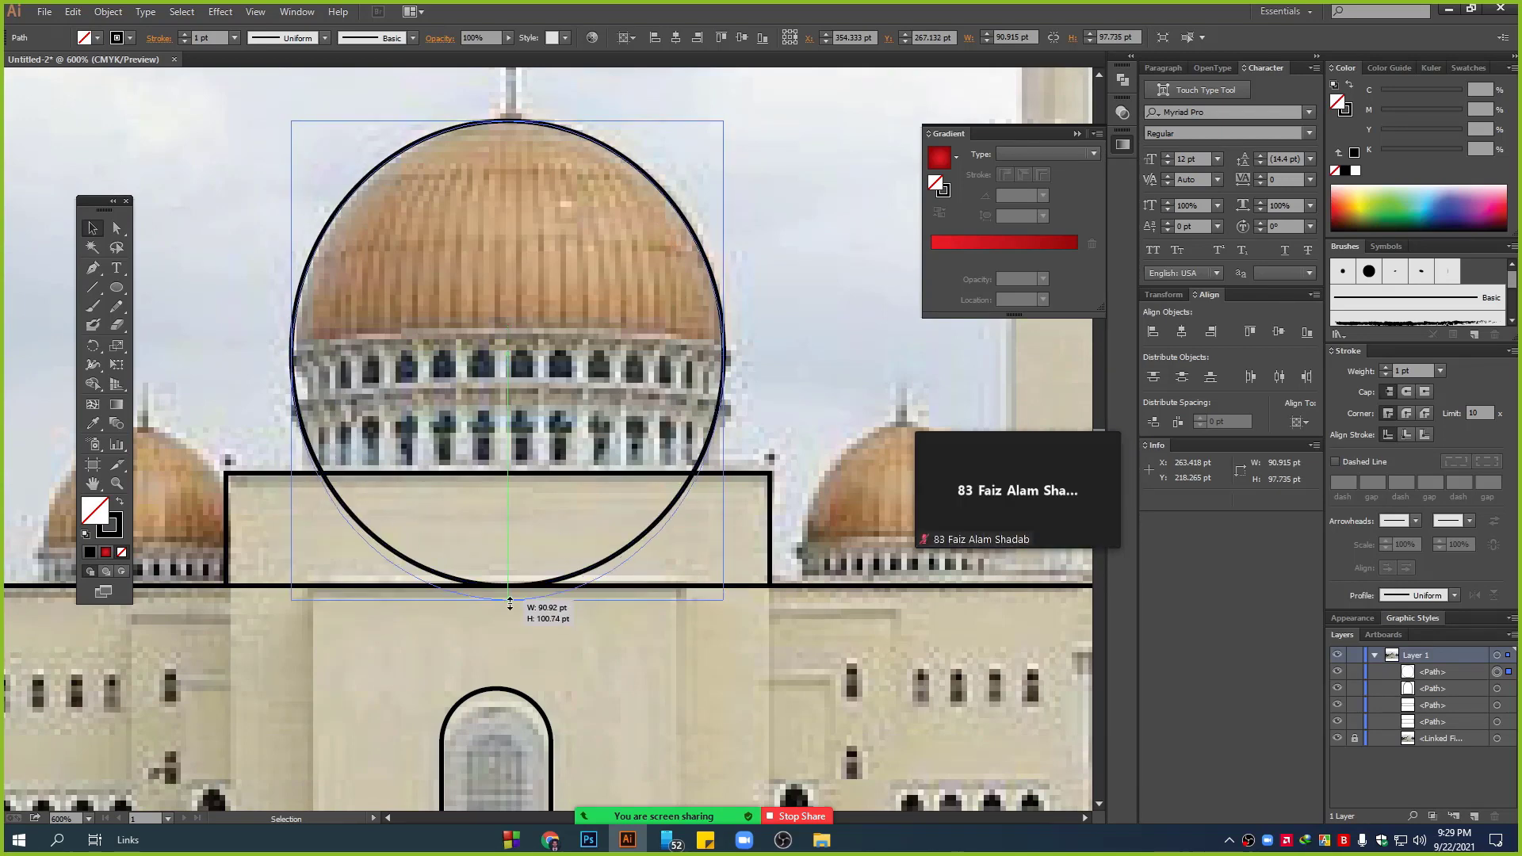
{"action": "left_click_drag", "start_coordinate": [508, 587], "coordinate": [508, 609]}
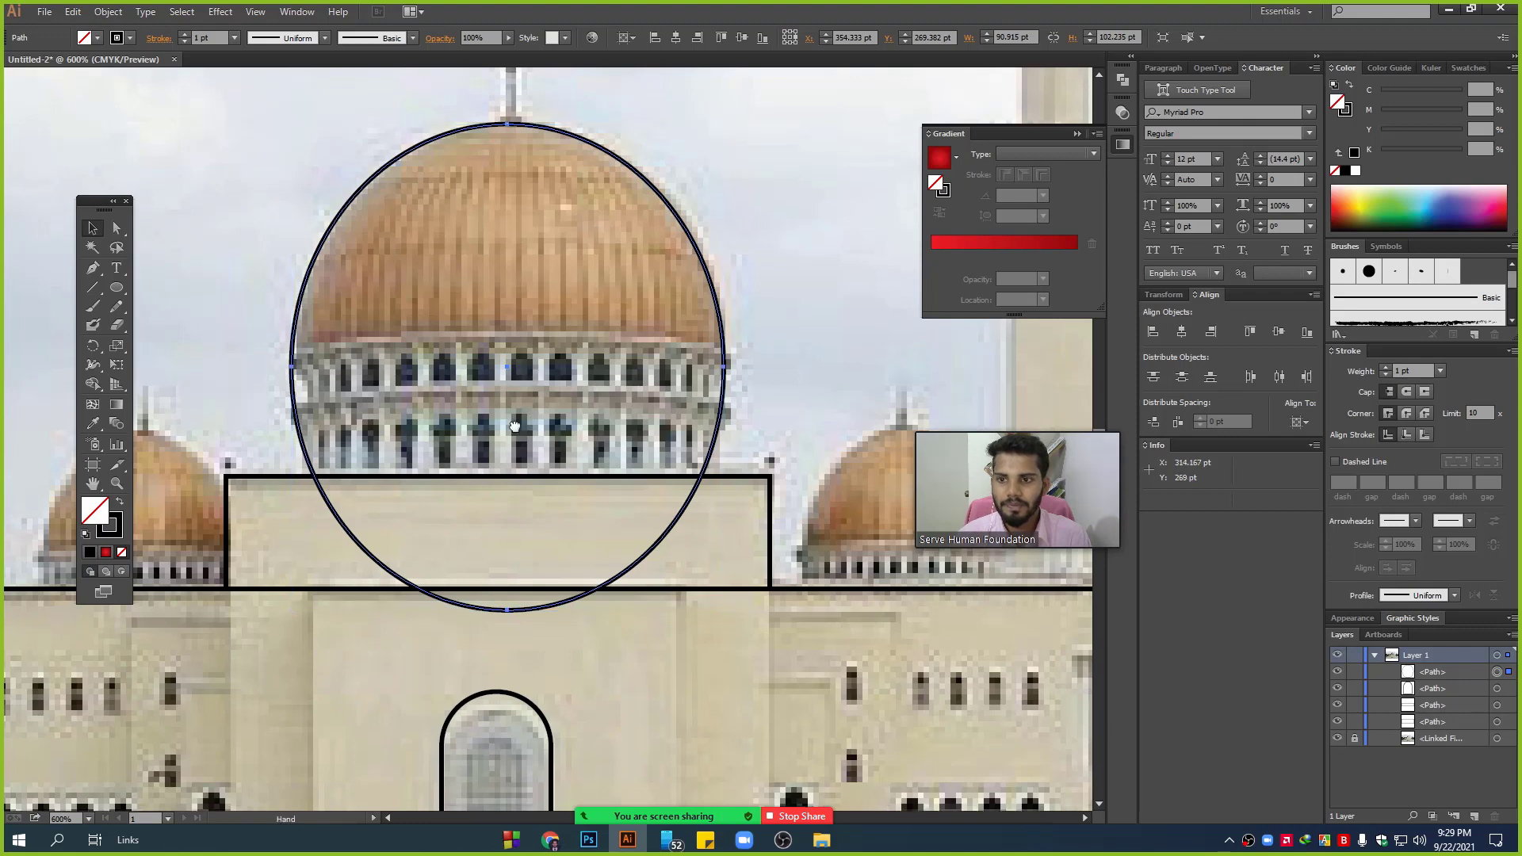
{"action": "scroll", "coordinate": [515, 444], "scroll_direction": "up", "scroll_amount": 2}
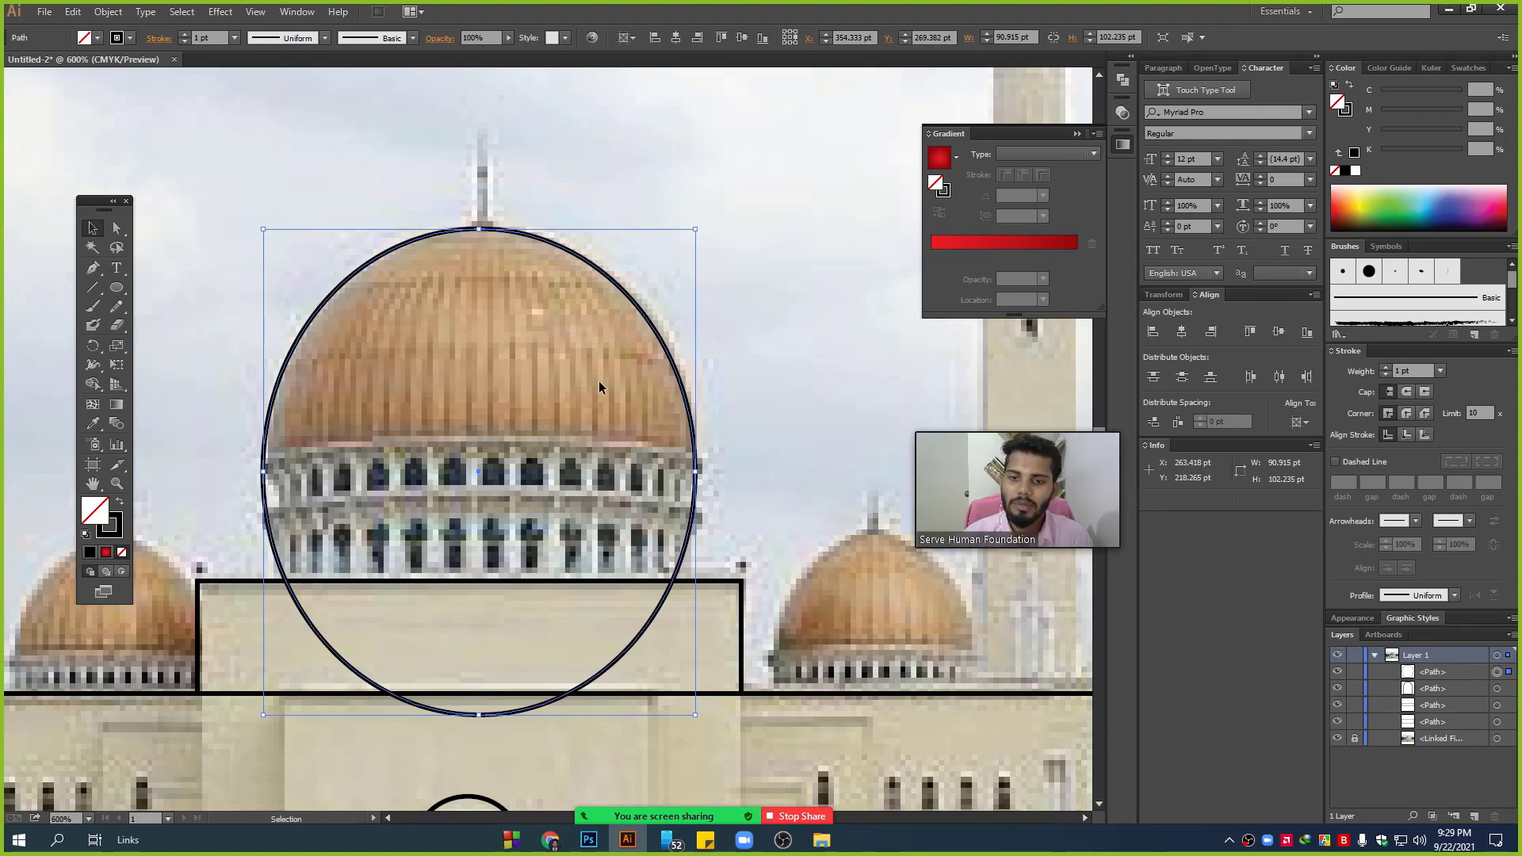
{"action": "key", "text": "Delete"}
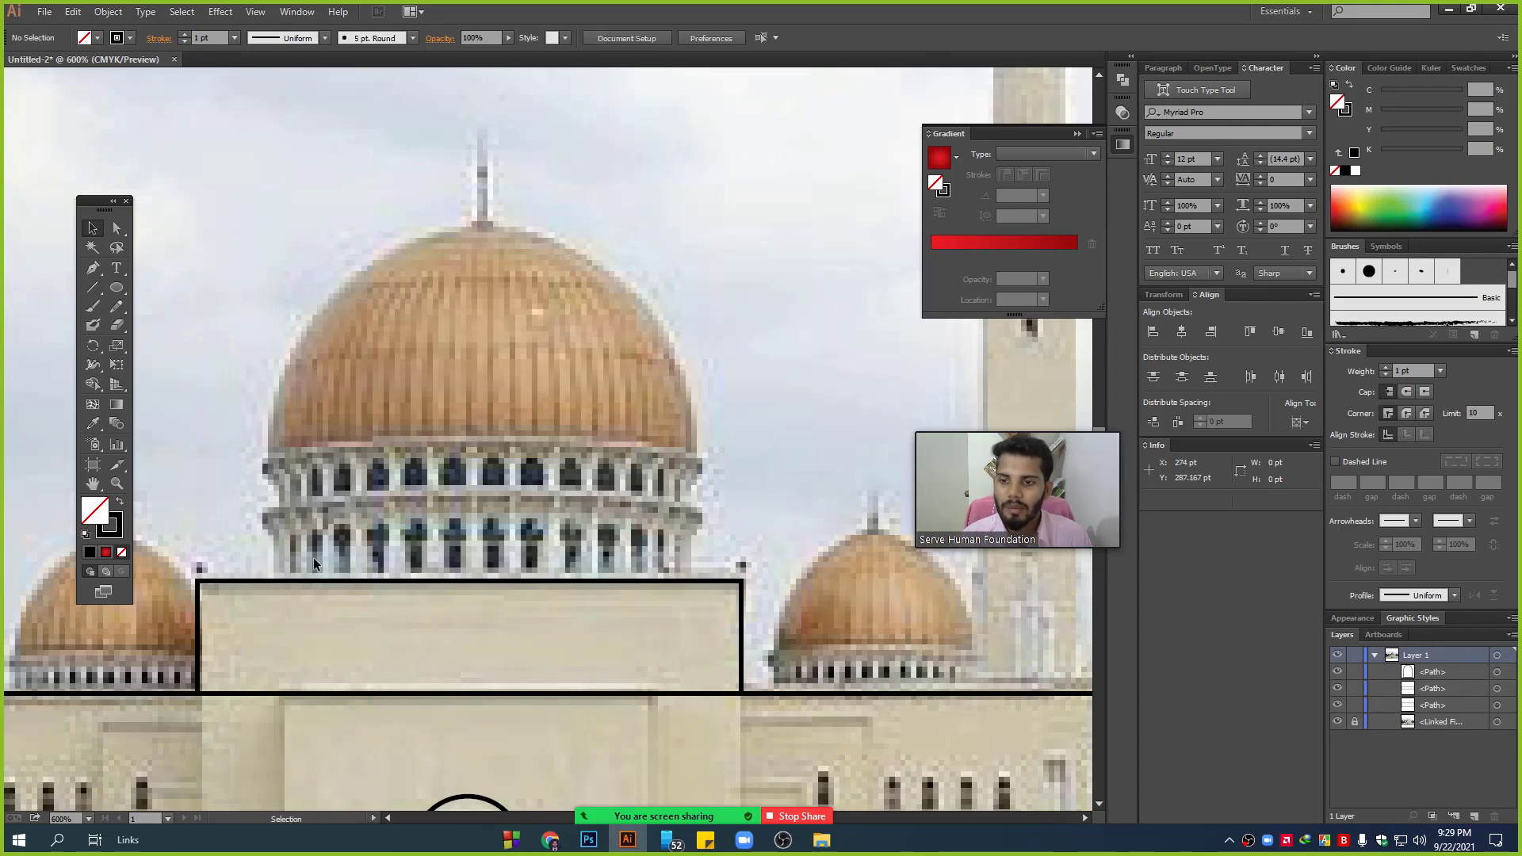
- Start a pen path with its first anchor at the dome's left base
{"action": "key", "text": "backslash"}
{"action": "scroll", "coordinate": [423, 455], "scroll_direction": "up", "scroll_amount": 1}
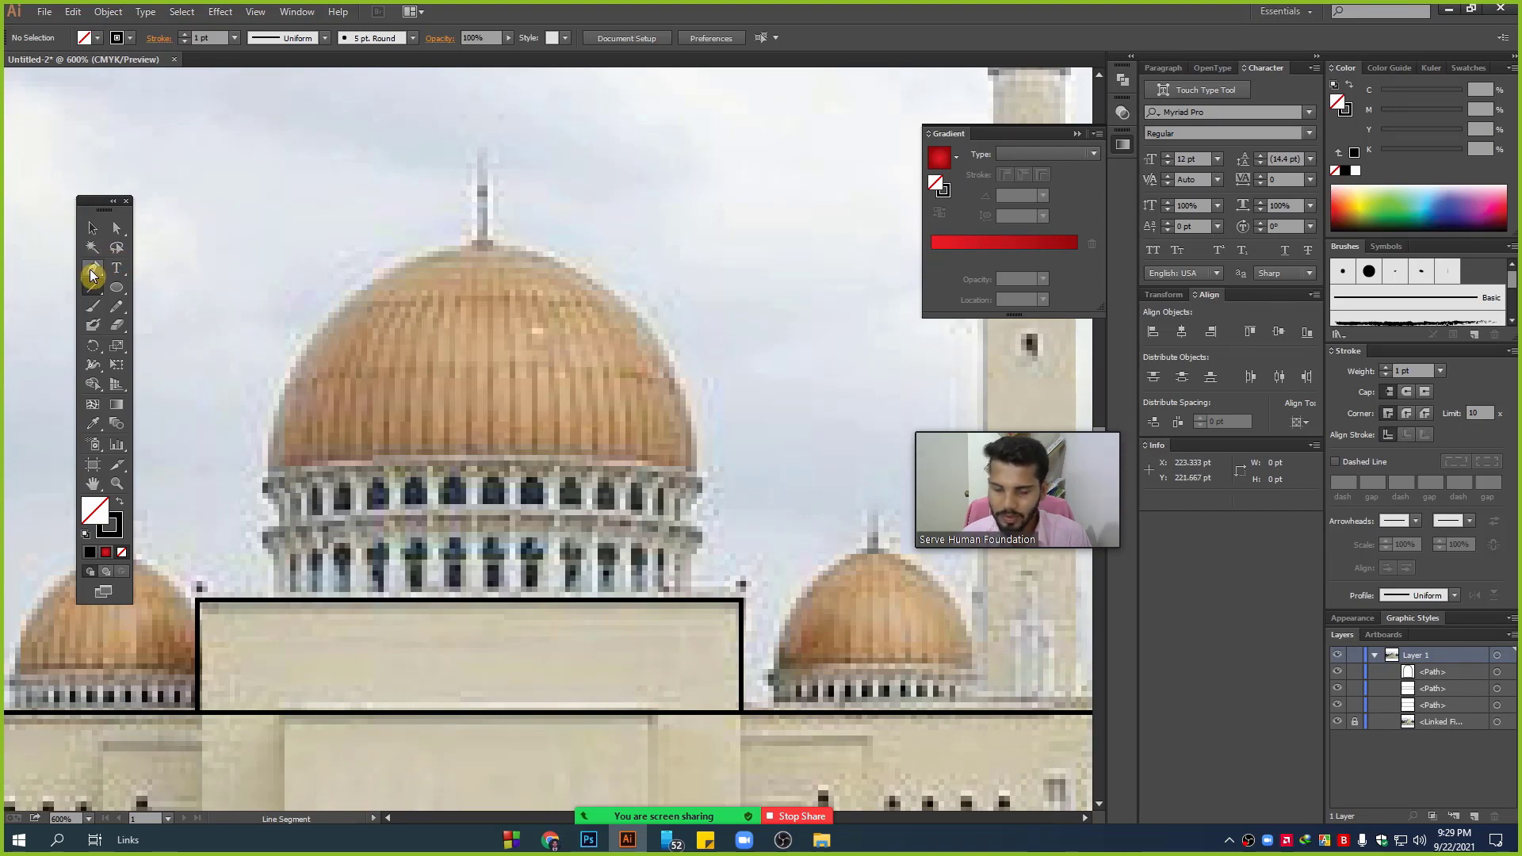
{"action": "left_click", "coordinate": [93, 275]}
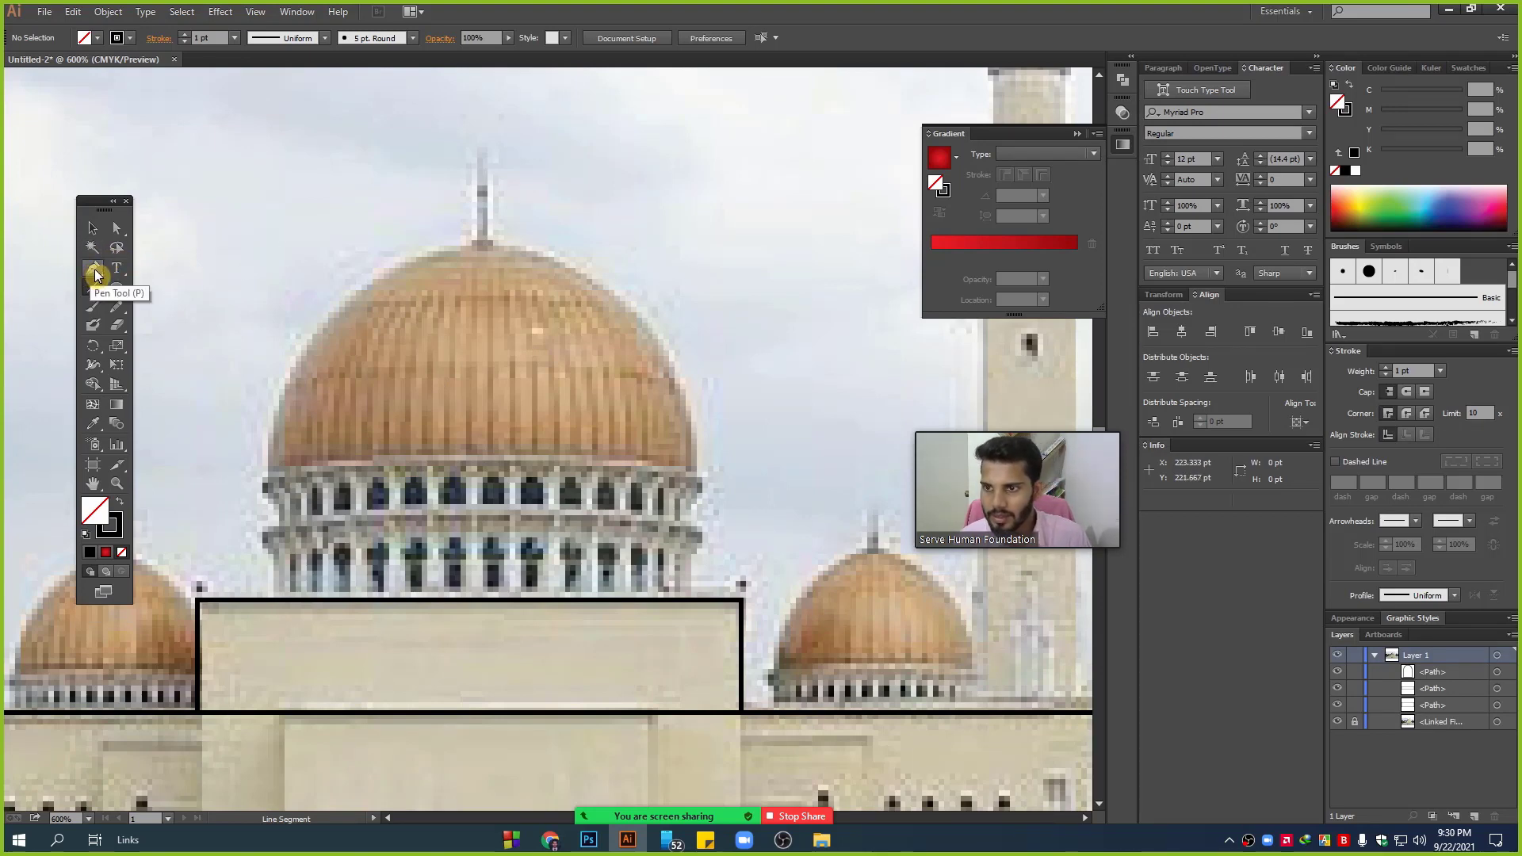
{"action": "scroll", "coordinate": [316, 456], "scroll_direction": "up", "scroll_amount": 1}
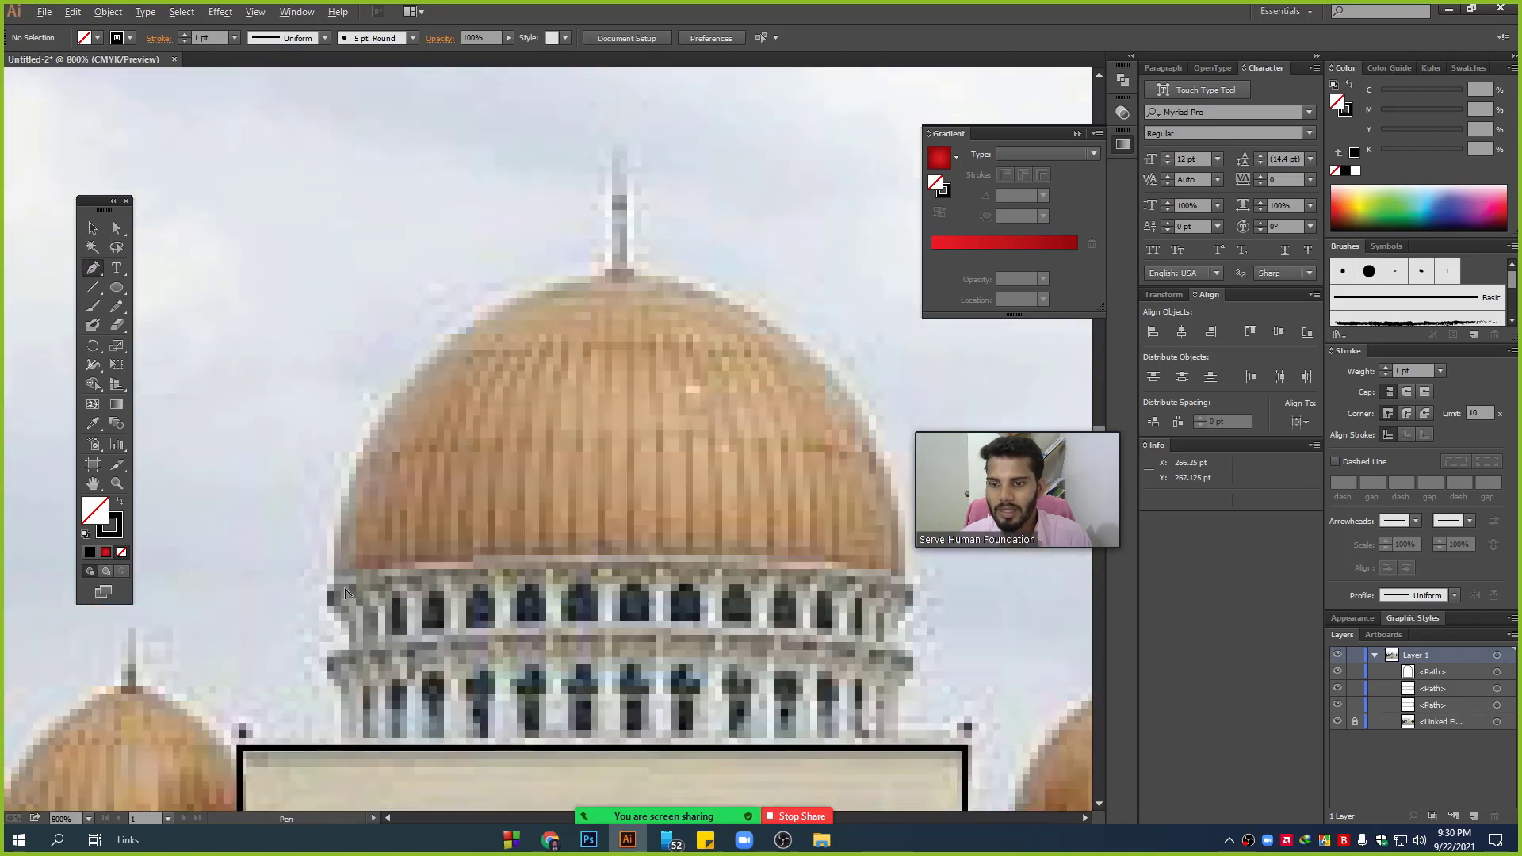
{"action": "scroll", "coordinate": [321, 555], "scroll_direction": "up", "scroll_amount": 1}
{"action": "left_click", "coordinate": [325, 607]}
{"action": "scroll", "coordinate": [325, 606], "scroll_direction": "down", "scroll_amount": 1}
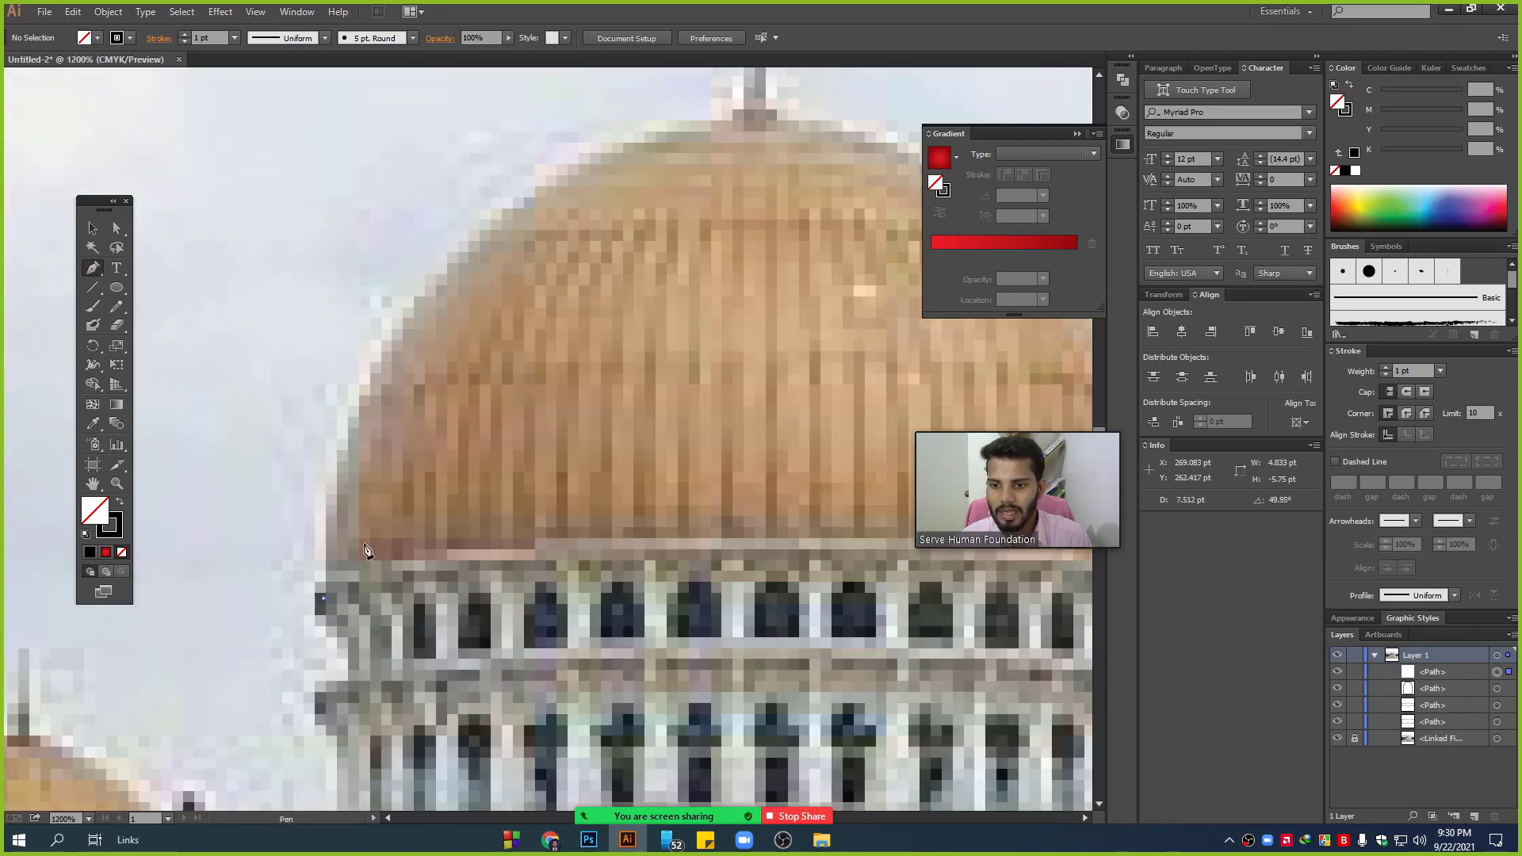
{"action": "scroll", "coordinate": [325, 606], "scroll_direction": "down", "scroll_amount": 1}
{"action": "scroll", "coordinate": [491, 410], "scroll_direction": "up", "scroll_amount": 1}
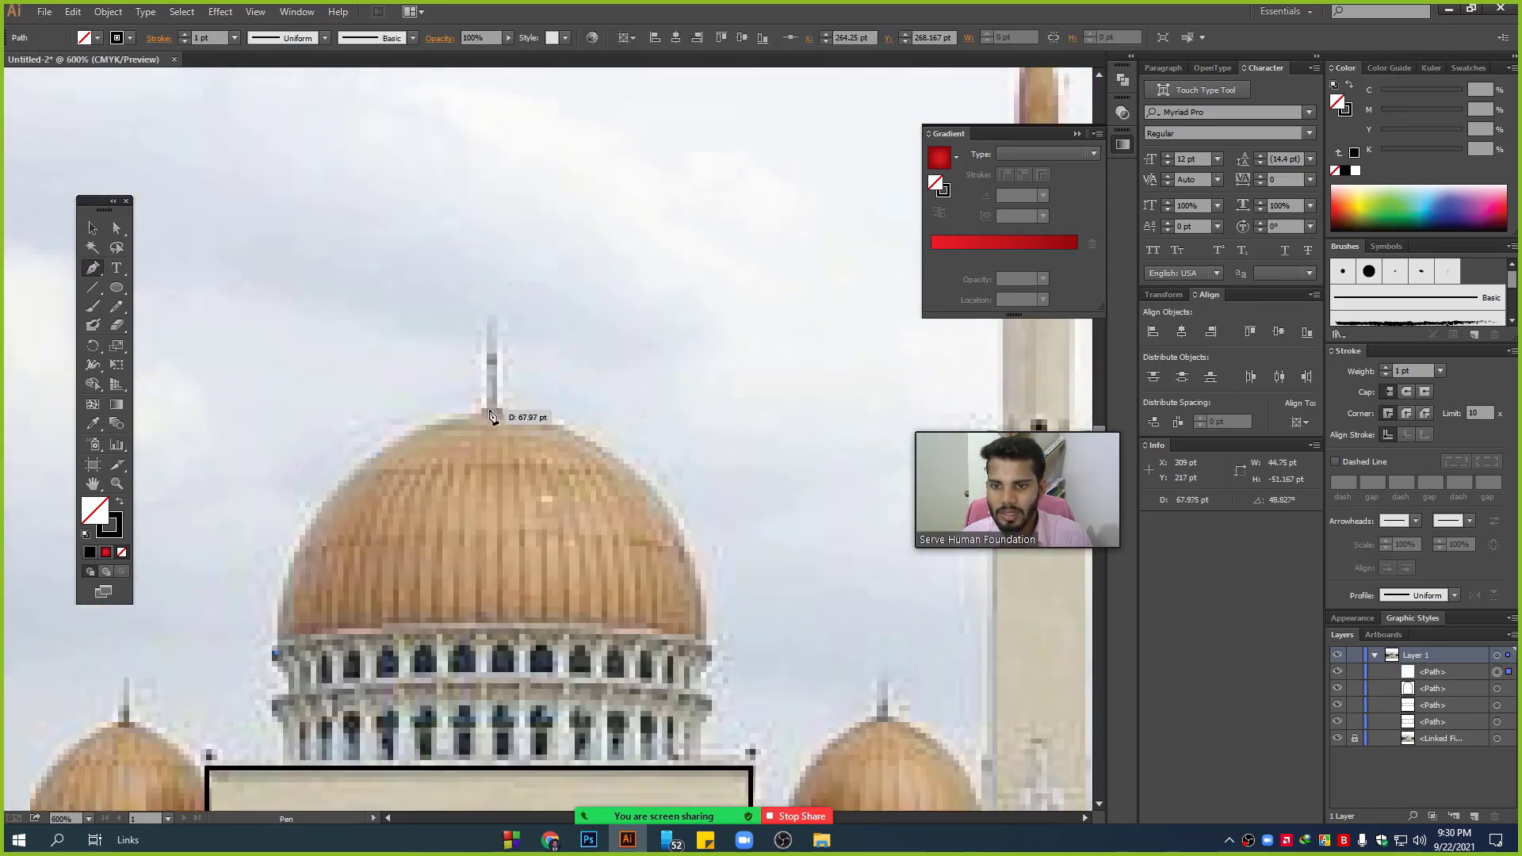
- Curve the path over the dome's top and down to its lower right, redoing the right half
{"action": "mouse_move", "coordinate": [491, 411]}
{"action": "left_mouse_down"}
{"action": "mouse_move", "coordinate": [732, 394]}
{"action": "mouse_move", "coordinate": [696, 421]}
{"action": "mouse_move", "coordinate": [669, 417]}
{"action": "mouse_move", "coordinate": [691, 413]}
{"action": "mouse_move", "coordinate": [680, 409]}
{"action": "left_mouse_up"}
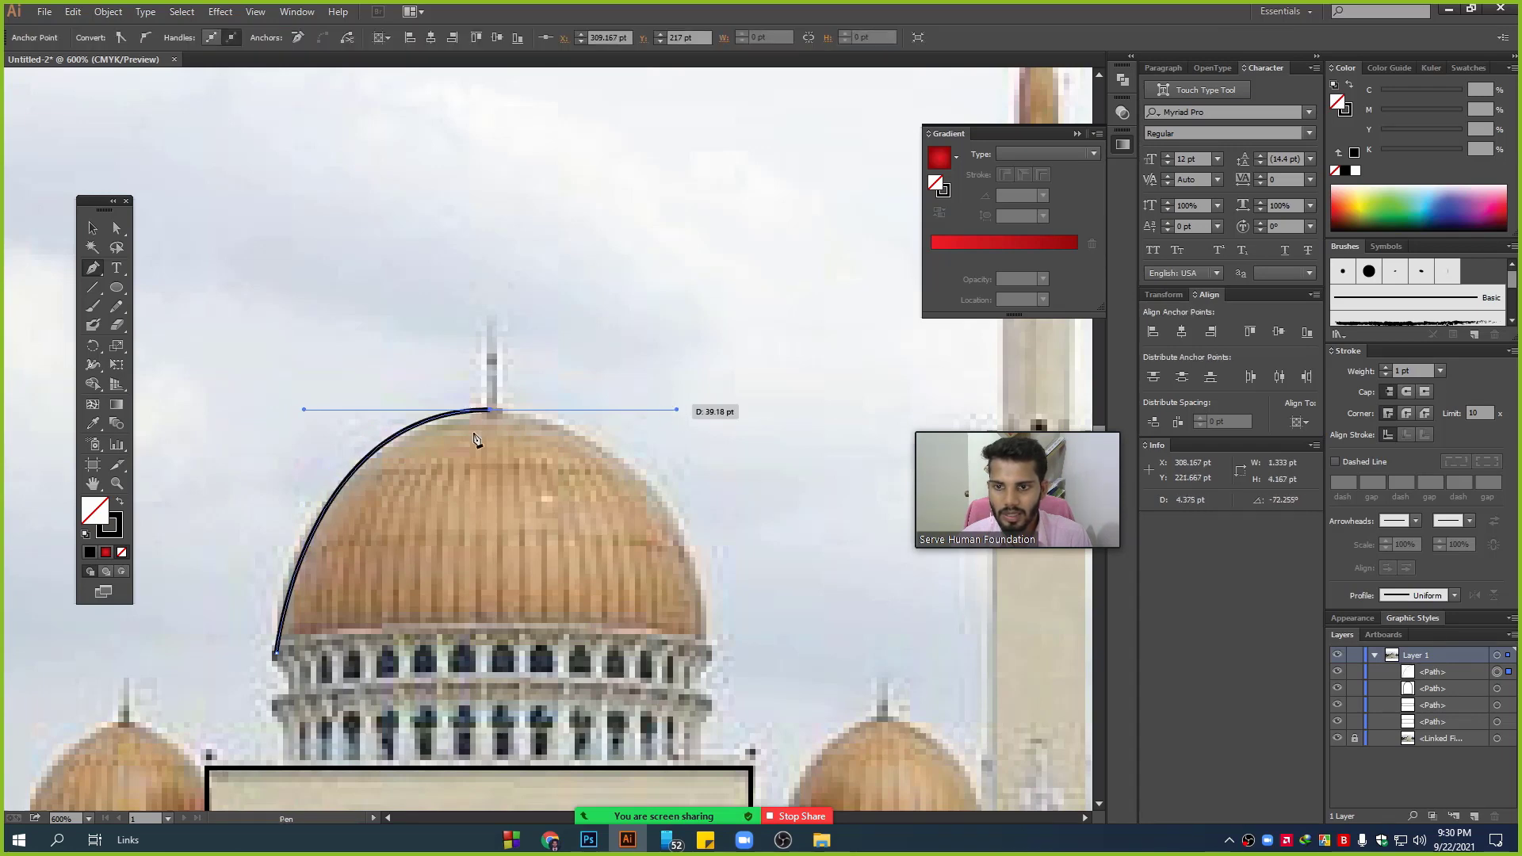
{"action": "left_click_drag", "start_coordinate": [492, 410], "coordinate": [493, 410]}
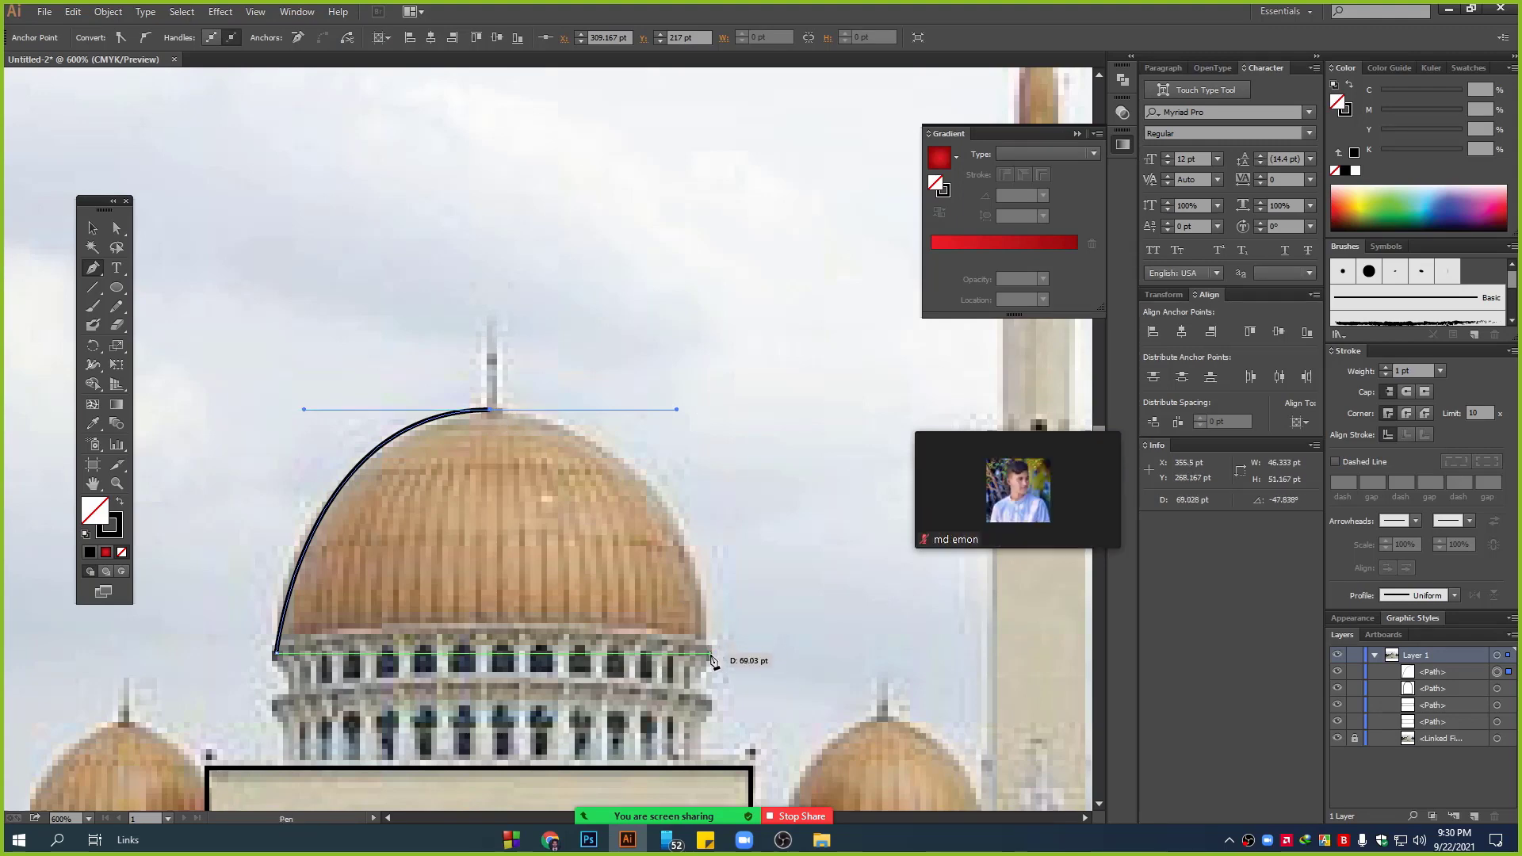
{"action": "left_click_drag", "start_coordinate": [720, 648], "coordinate": [703, 636]}
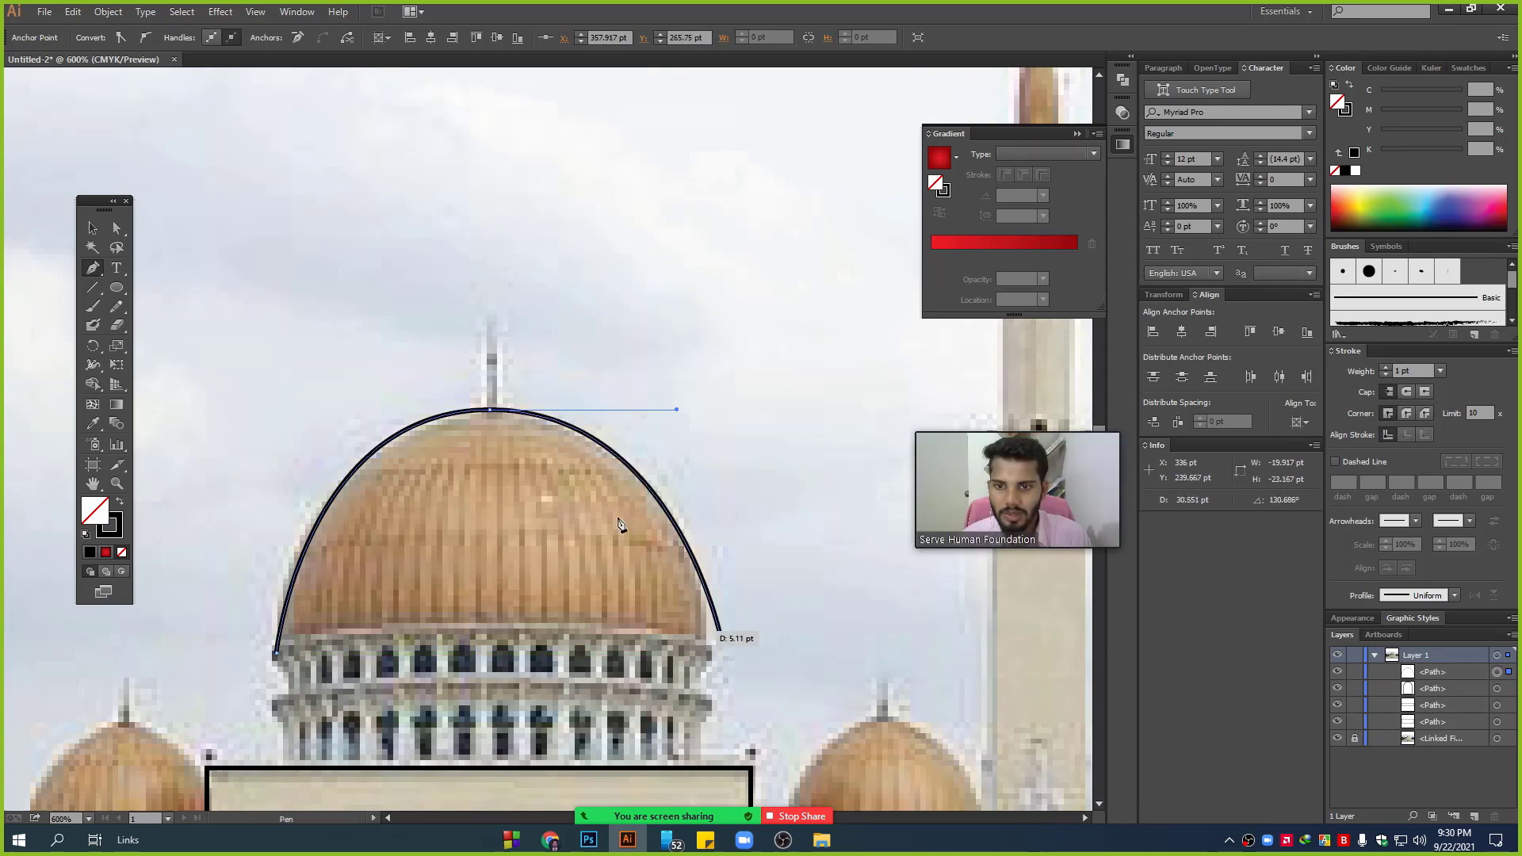
{"action": "key", "text": "ctrl+z"}
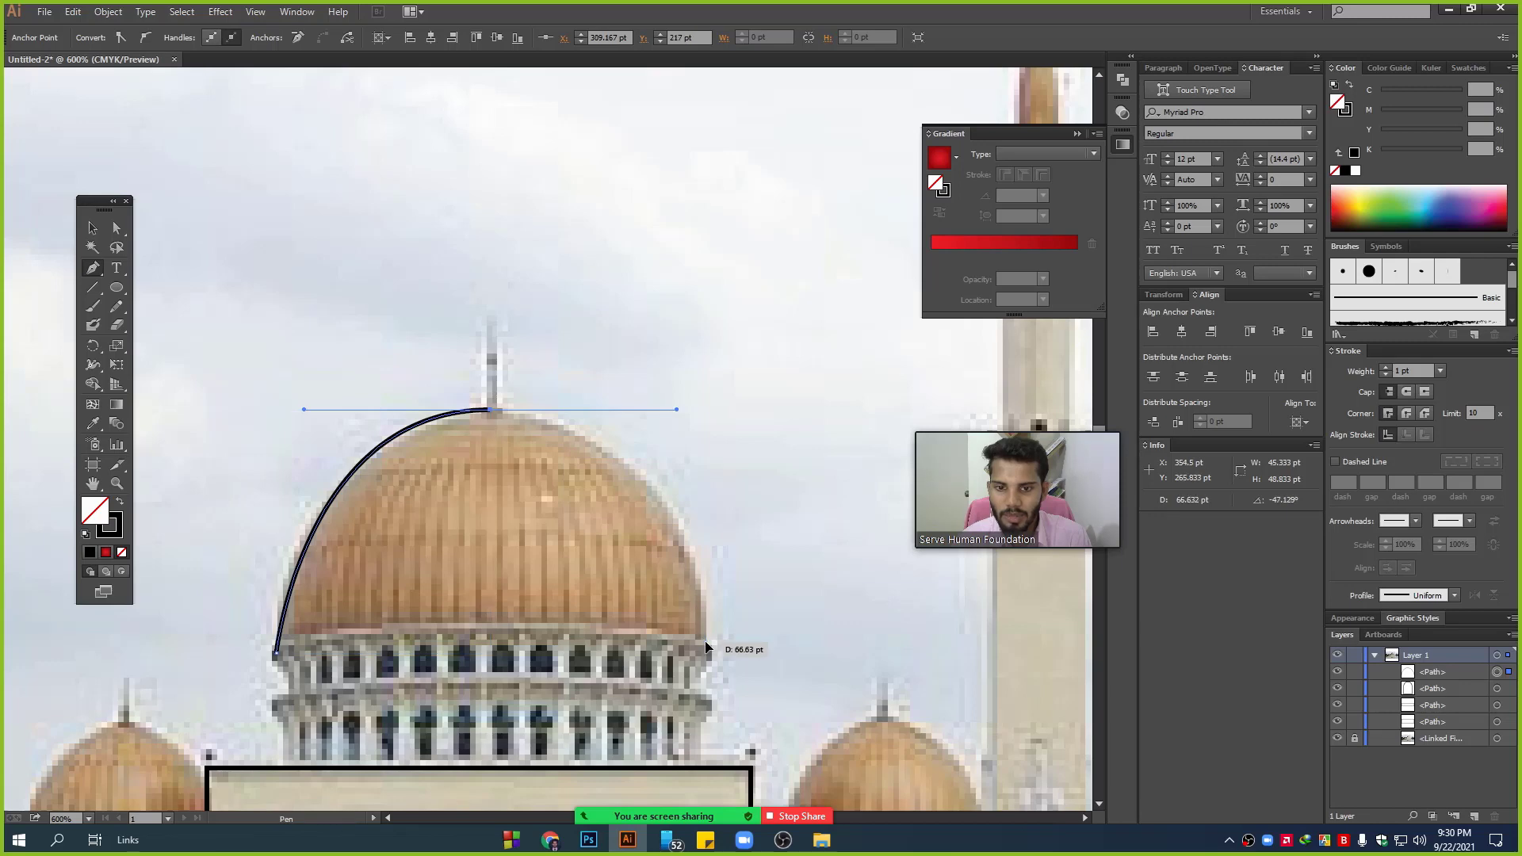
{"action": "mouse_move", "coordinate": [705, 641]}
{"action": "left_mouse_down"}
{"action": "mouse_move", "coordinate": [693, 696]}
{"action": "mouse_move", "coordinate": [708, 711]}
{"action": "left_mouse_up"}
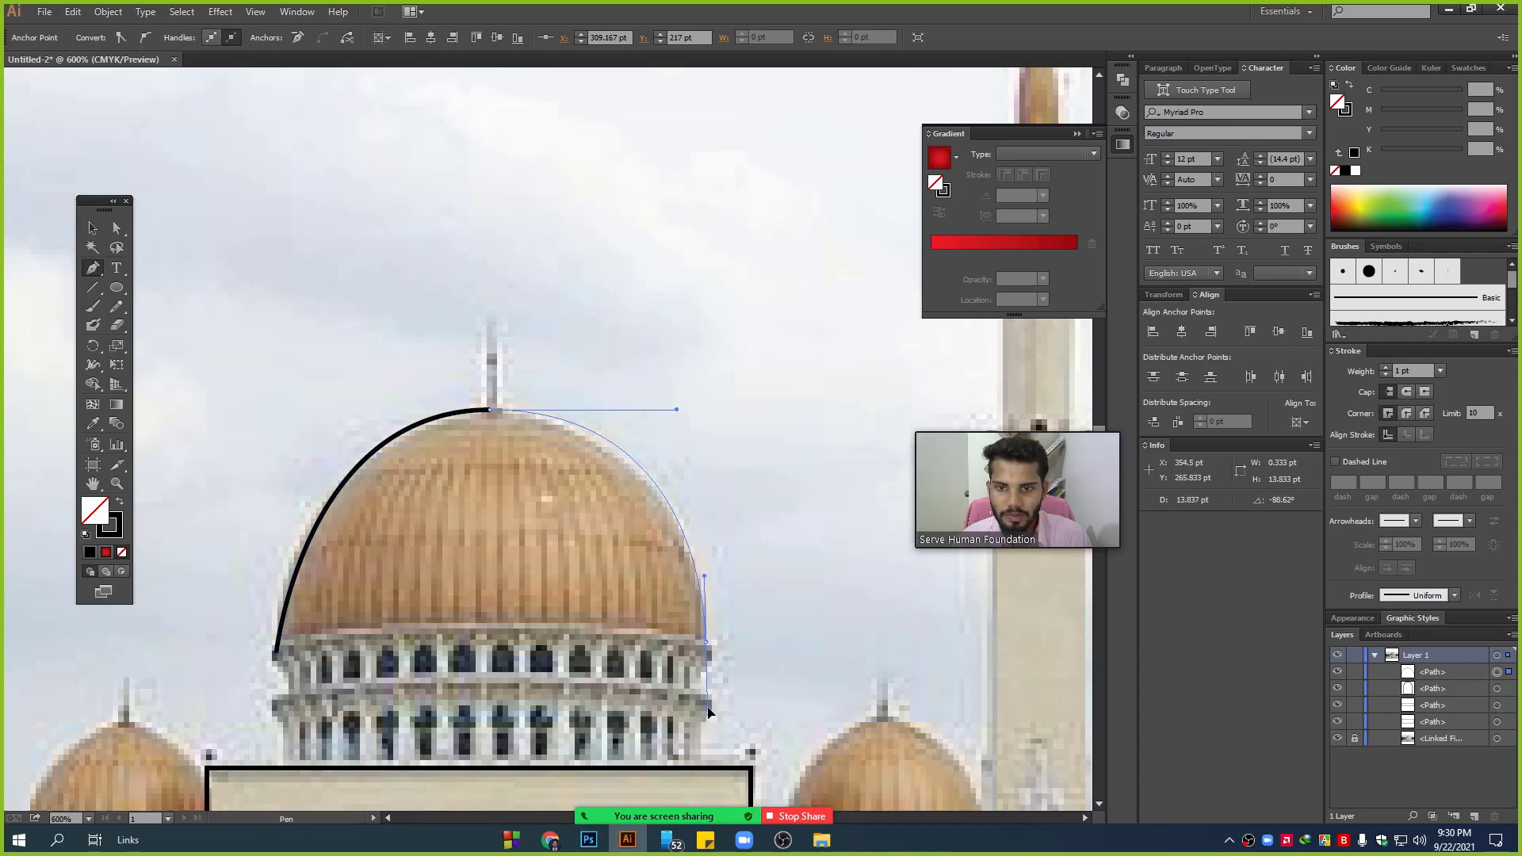
- Shorten the top anchor's right handle so the arc follows the dome's edge
{"action": "scroll", "coordinate": [634, 438], "scroll_direction": "up", "scroll_amount": 2}
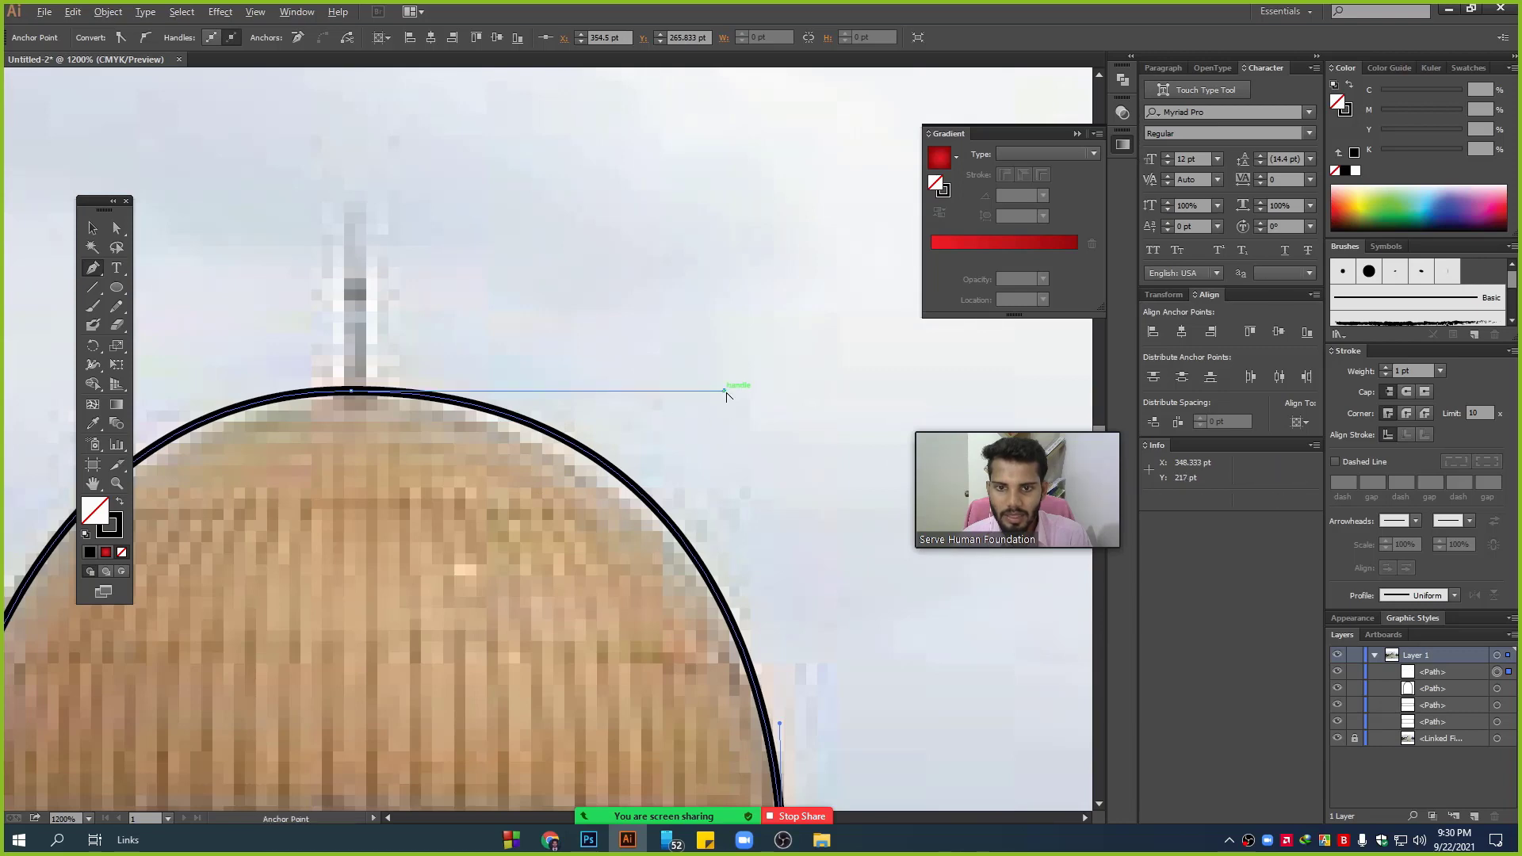
{"action": "left_click_drag", "start_coordinate": [727, 390], "coordinate": [694, 392]}
{"action": "scroll", "coordinate": [702, 470], "scroll_direction": "down", "scroll_amount": 2}
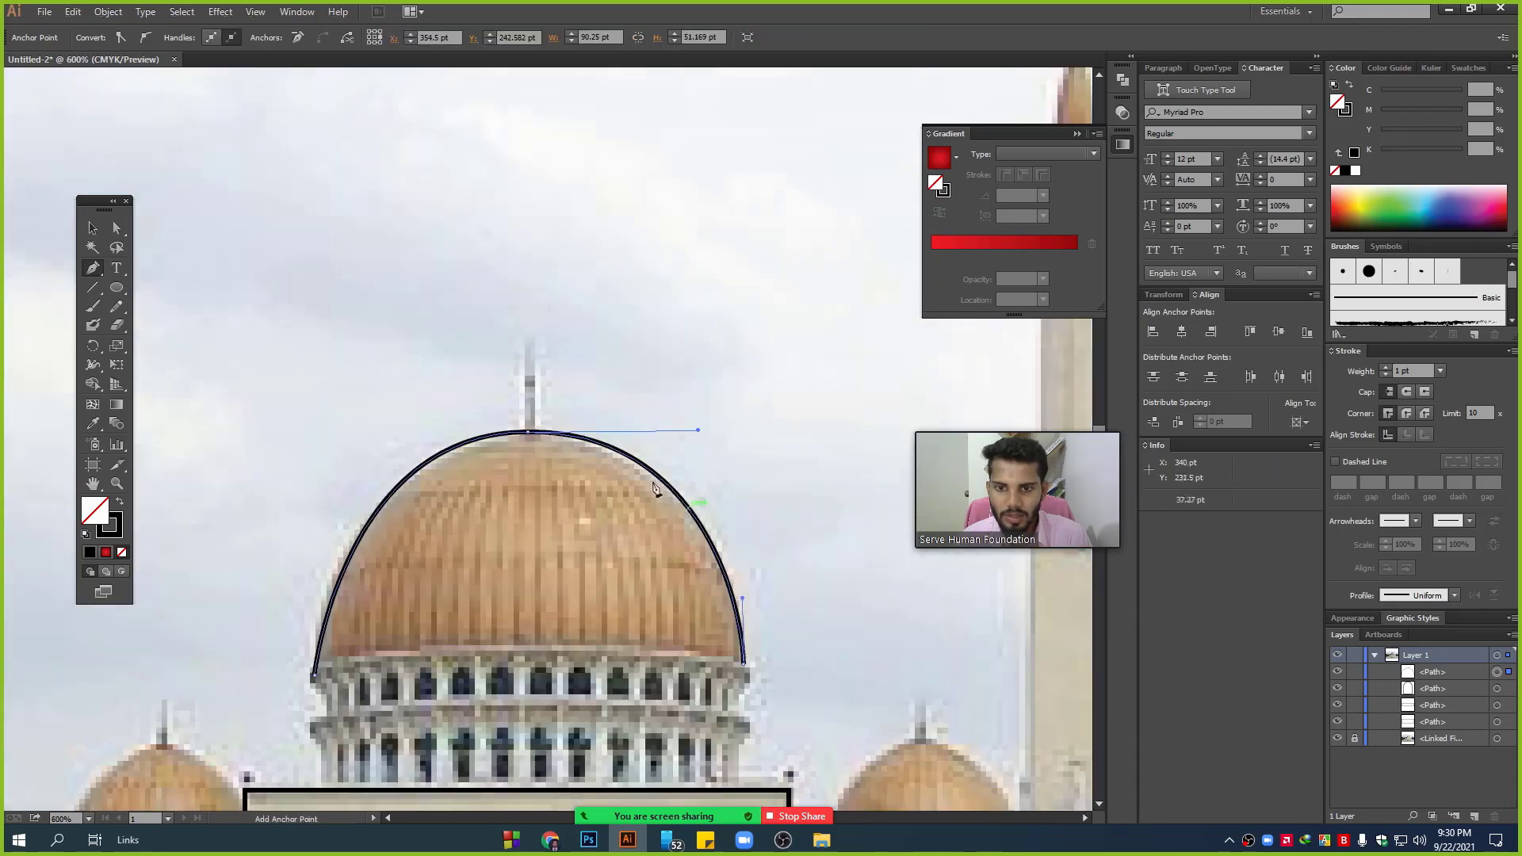
{"action": "scroll", "coordinate": [663, 561], "scroll_direction": "down", "scroll_amount": 1}
{"action": "scroll", "coordinate": [712, 501], "scroll_direction": "up", "scroll_amount": 3}
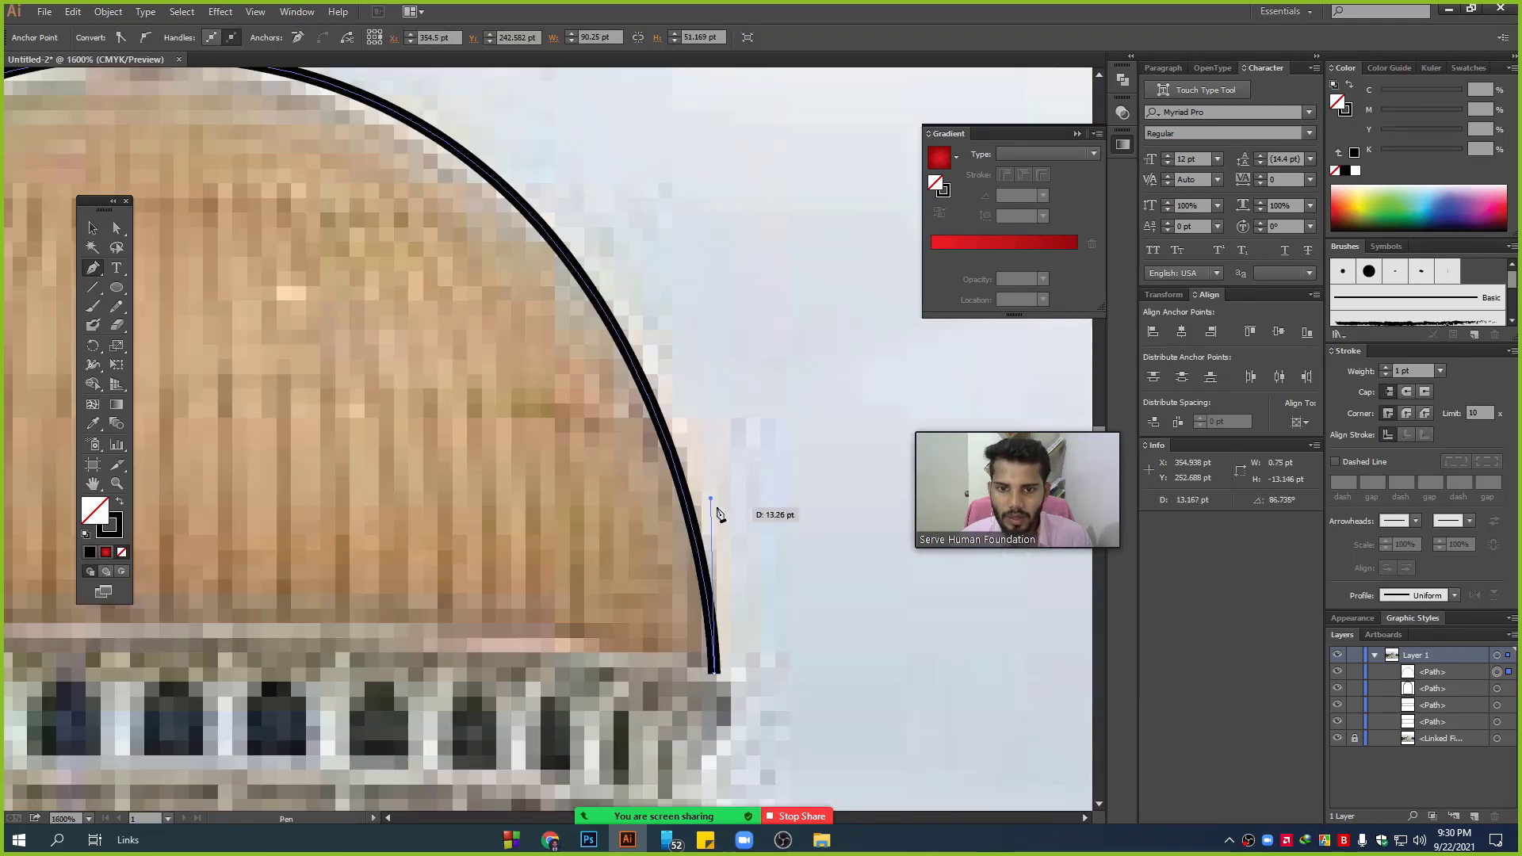
{"action": "scroll", "coordinate": [716, 502], "scroll_direction": "down", "scroll_amount": 1}
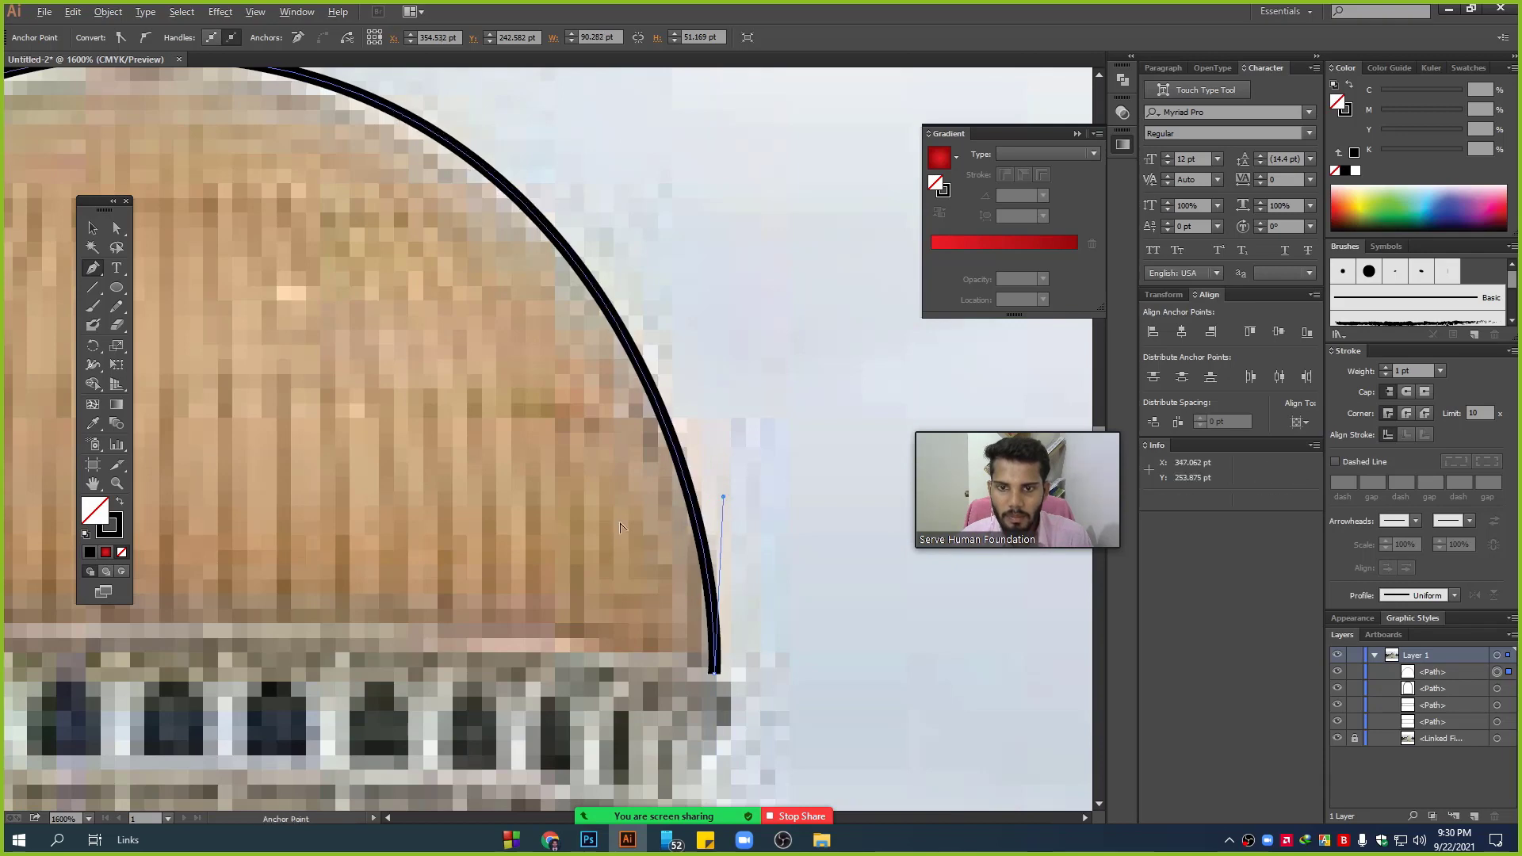
{"action": "scroll", "coordinate": [600, 511], "scroll_direction": "down", "scroll_amount": 1}
{"action": "scroll", "coordinate": [612, 445], "scroll_direction": "down", "scroll_amount": 2}
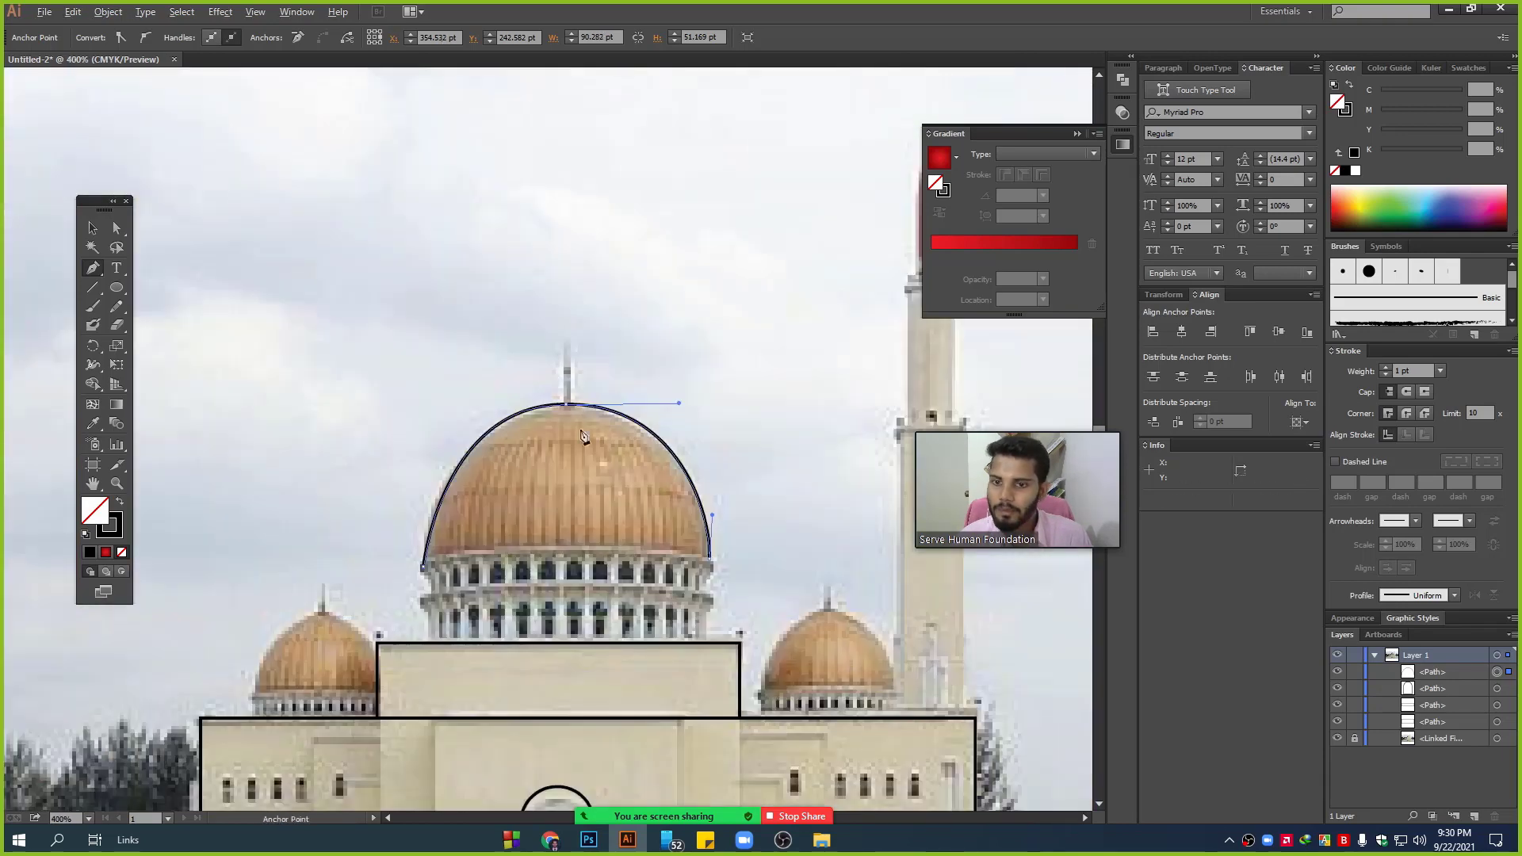
{"action": "scroll", "coordinate": [574, 579], "scroll_direction": "up", "scroll_amount": 1}
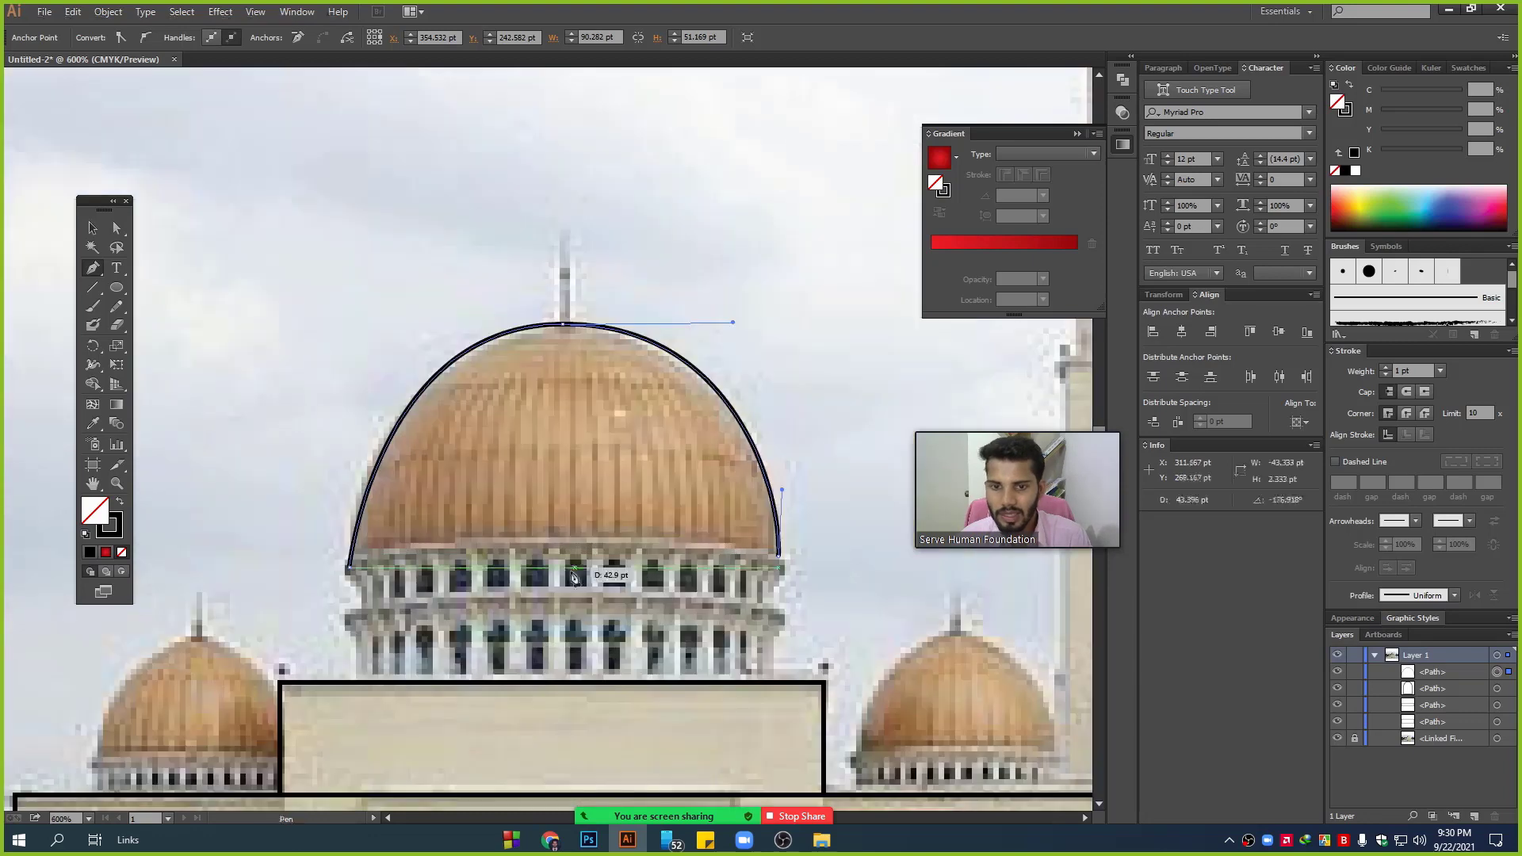
{"action": "scroll", "coordinate": [581, 570], "scroll_direction": "up", "scroll_amount": 1}
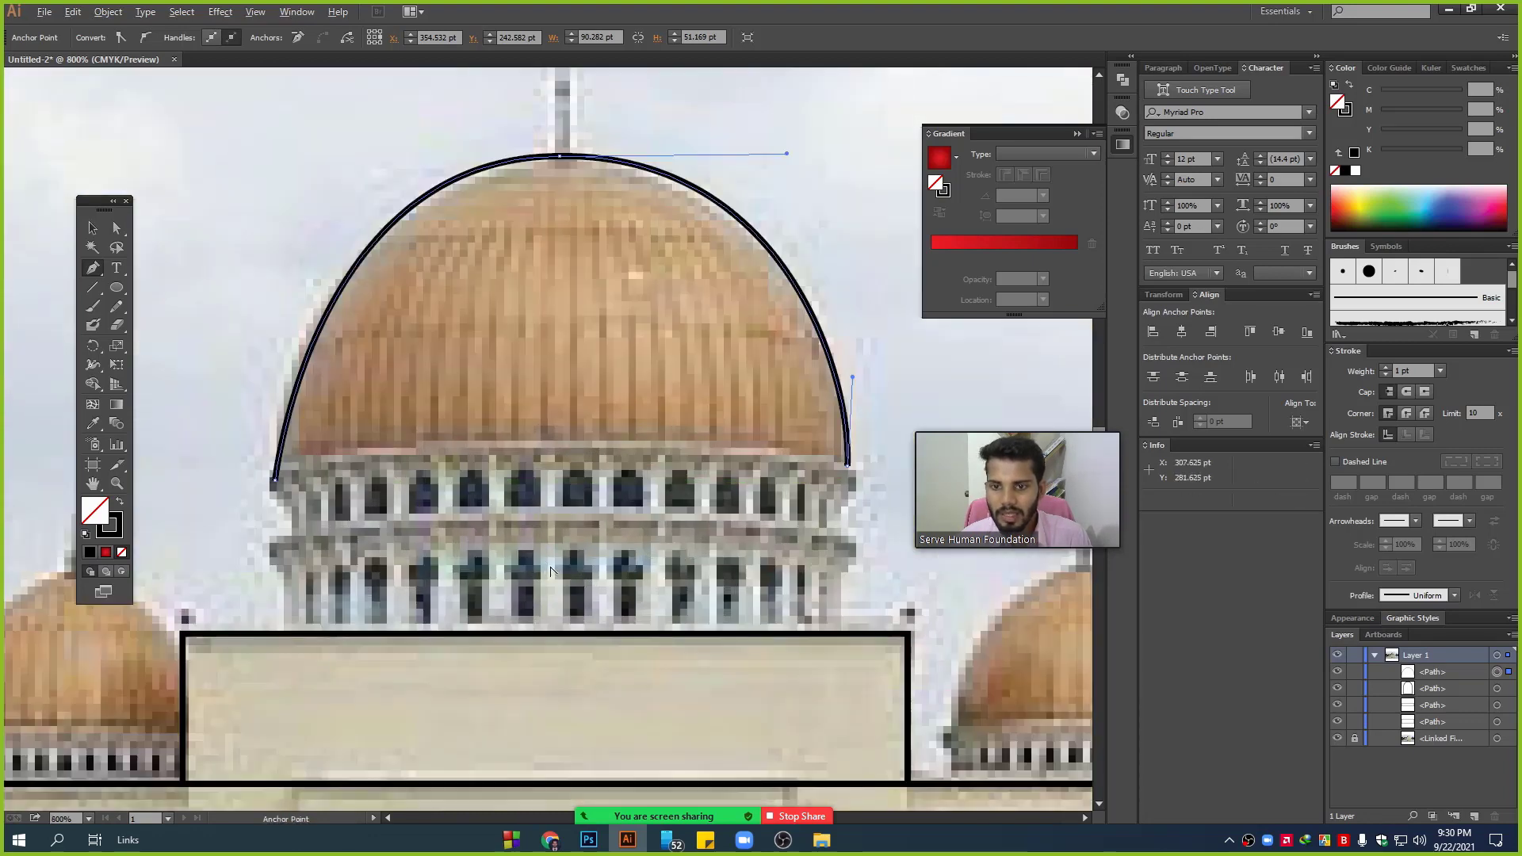
- Undo a straight closing segment and resume the dome path from its right-end anchor
{"action": "left_click", "coordinate": [275, 481]}
{"action": "key", "text": "ctrl+z"}
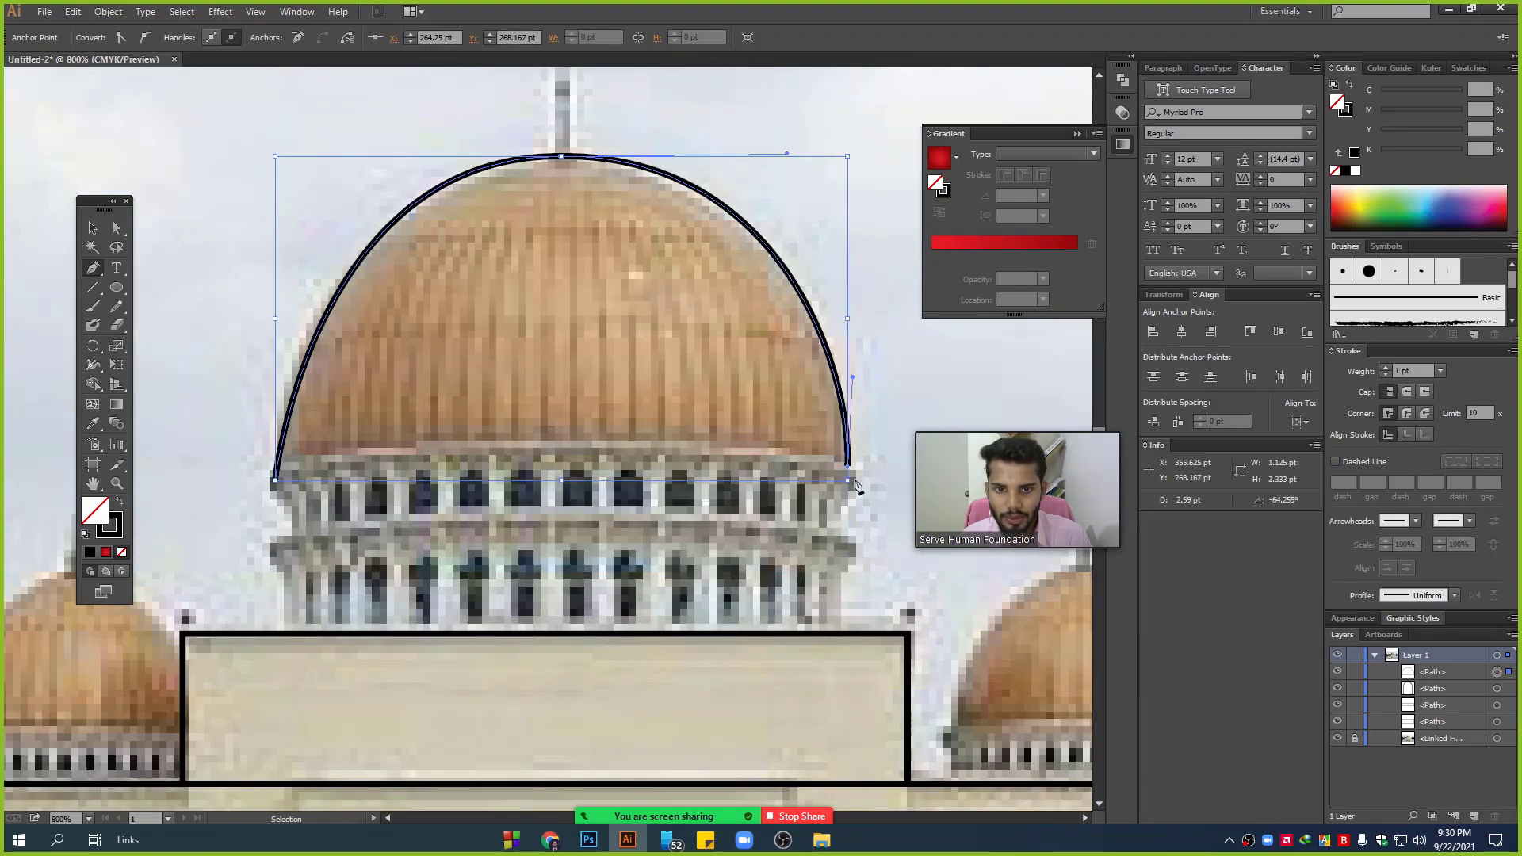
{"action": "scroll", "coordinate": [854, 484], "scroll_direction": "up", "scroll_amount": 2}
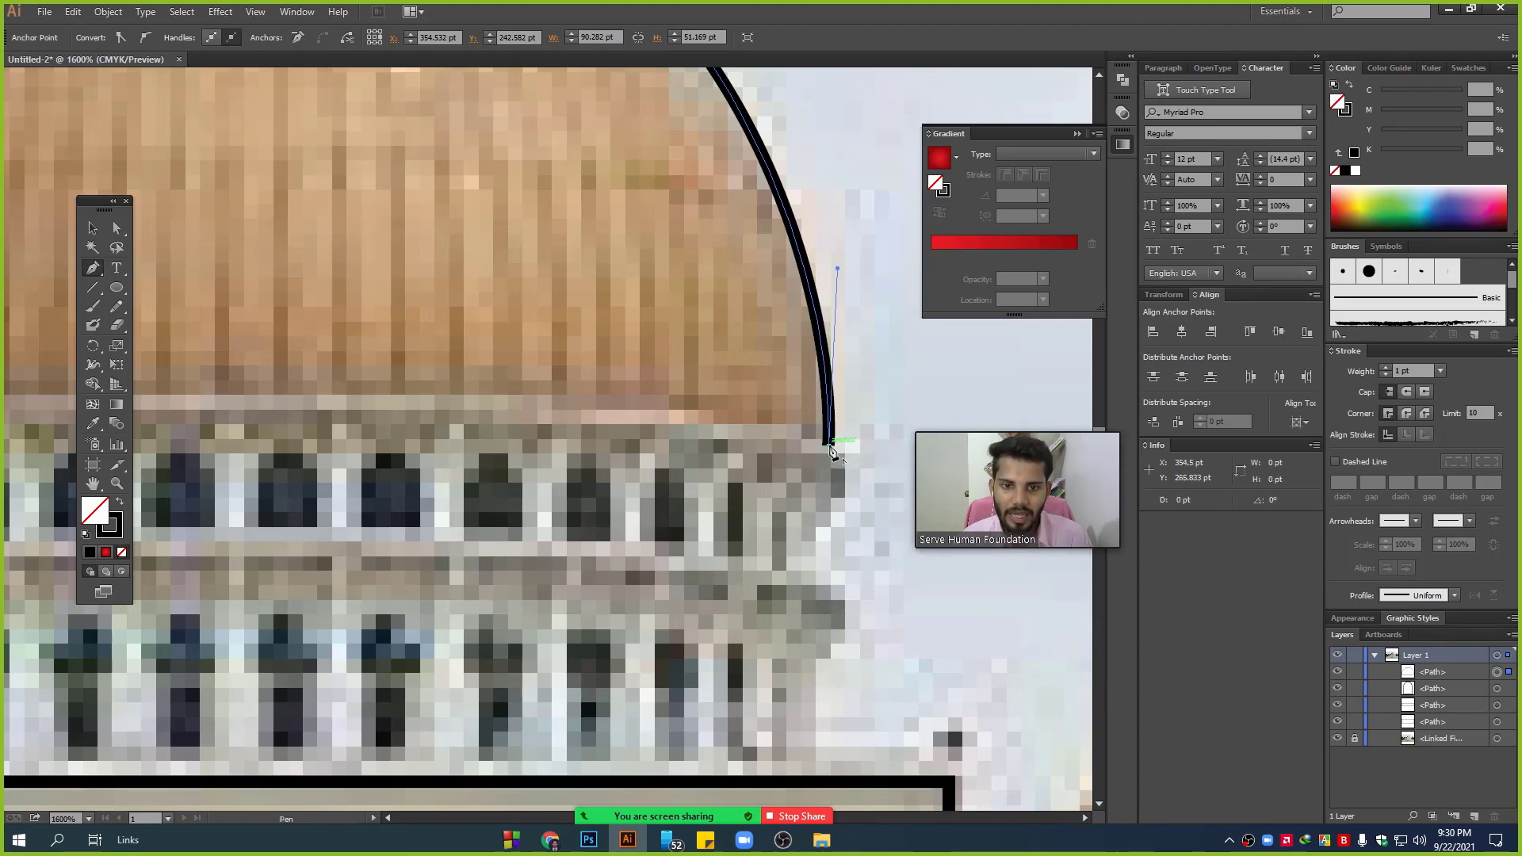
{"action": "left_click", "coordinate": [831, 447]}
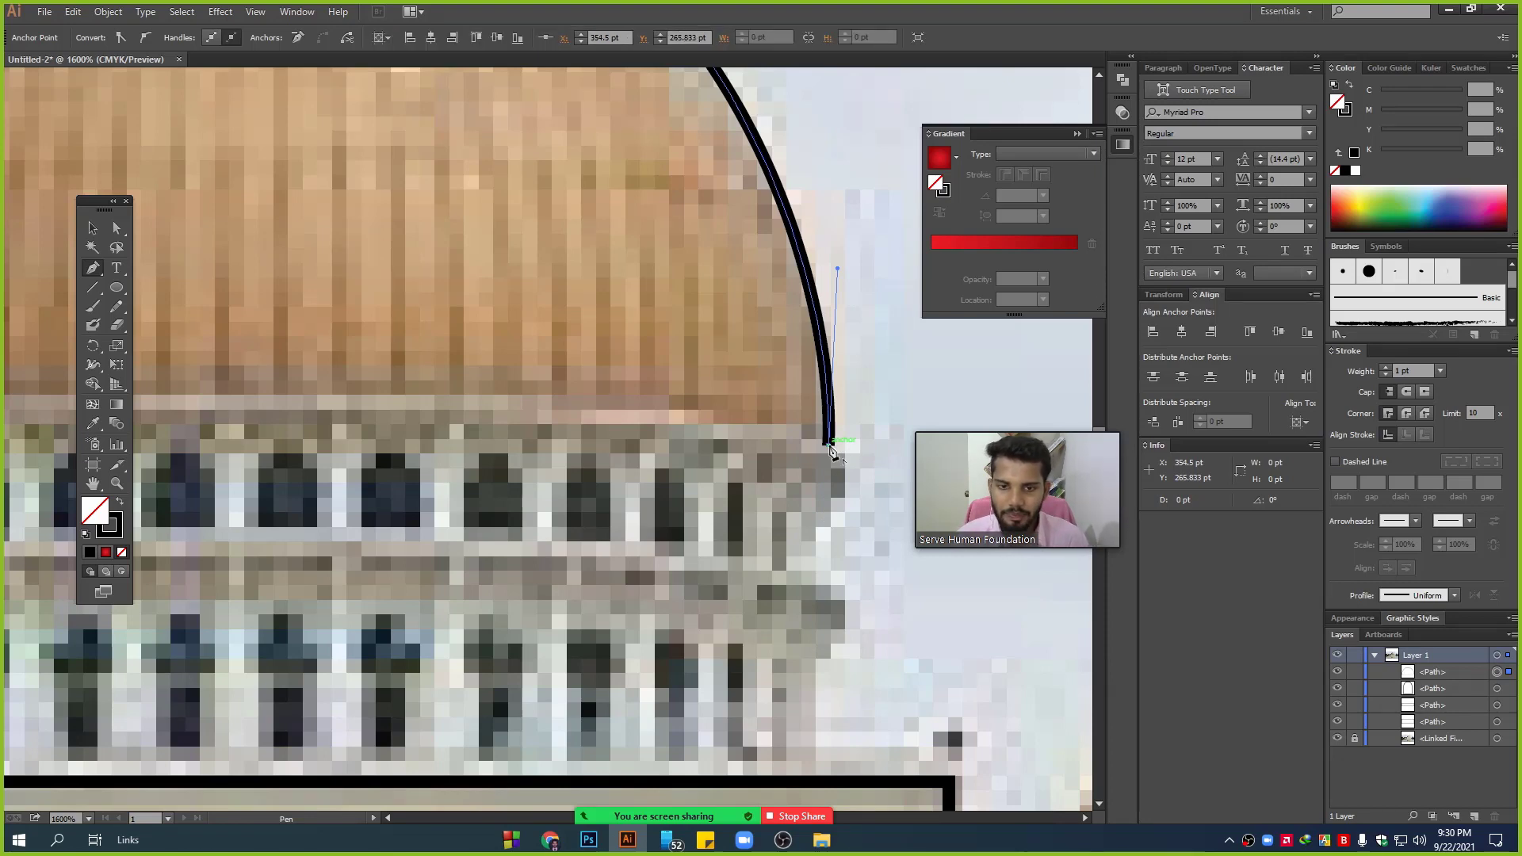
{"action": "scroll", "coordinate": [831, 448], "scroll_direction": "down", "scroll_amount": 1}
{"action": "scroll", "coordinate": [831, 447], "scroll_direction": "down", "scroll_amount": 2}
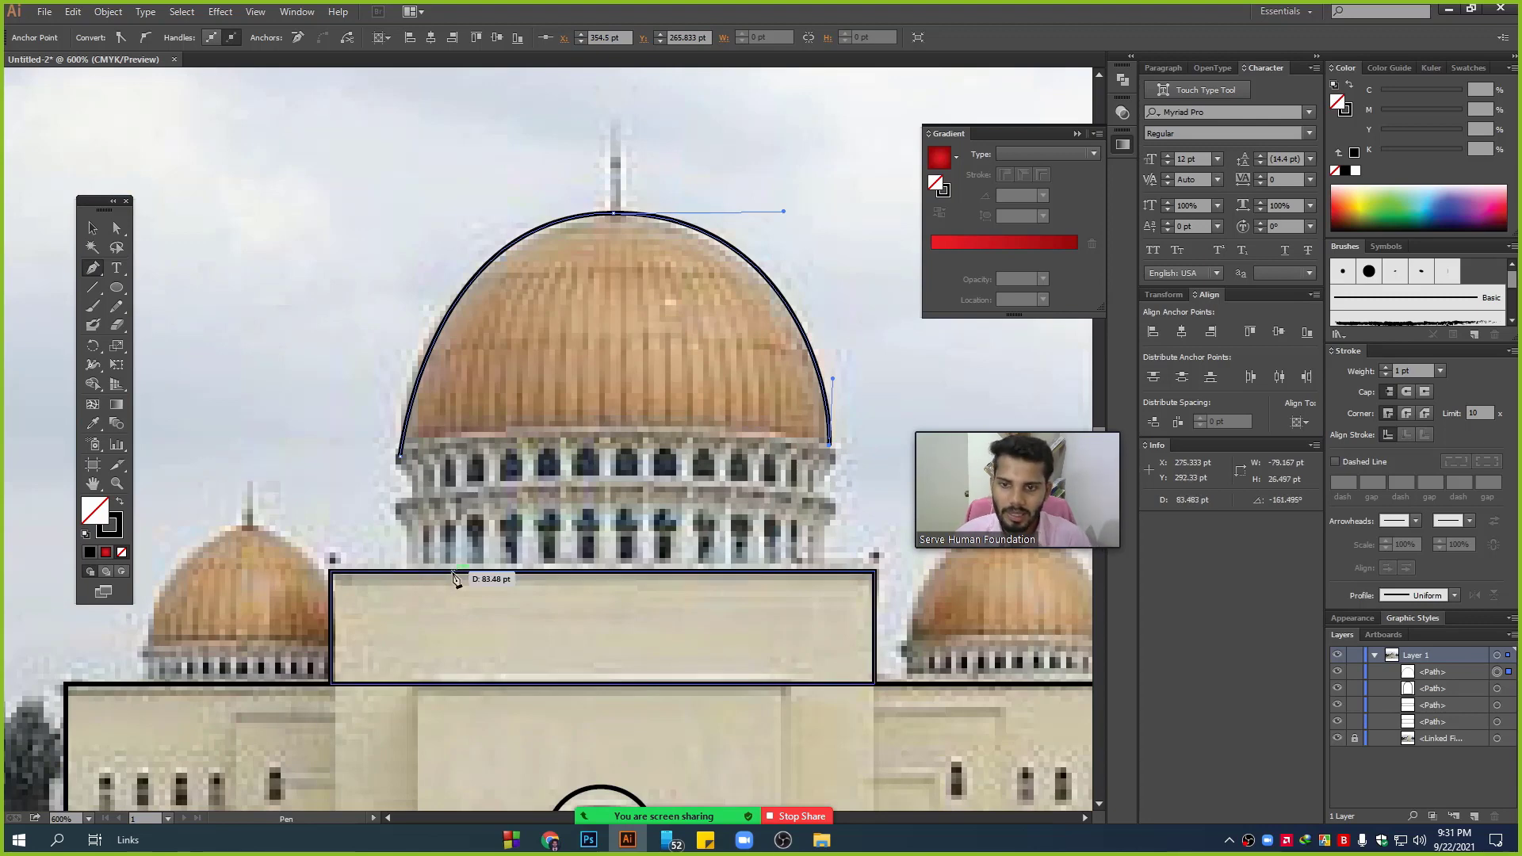
{"action": "scroll", "coordinate": [587, 563], "scroll_direction": "up", "scroll_amount": 1}
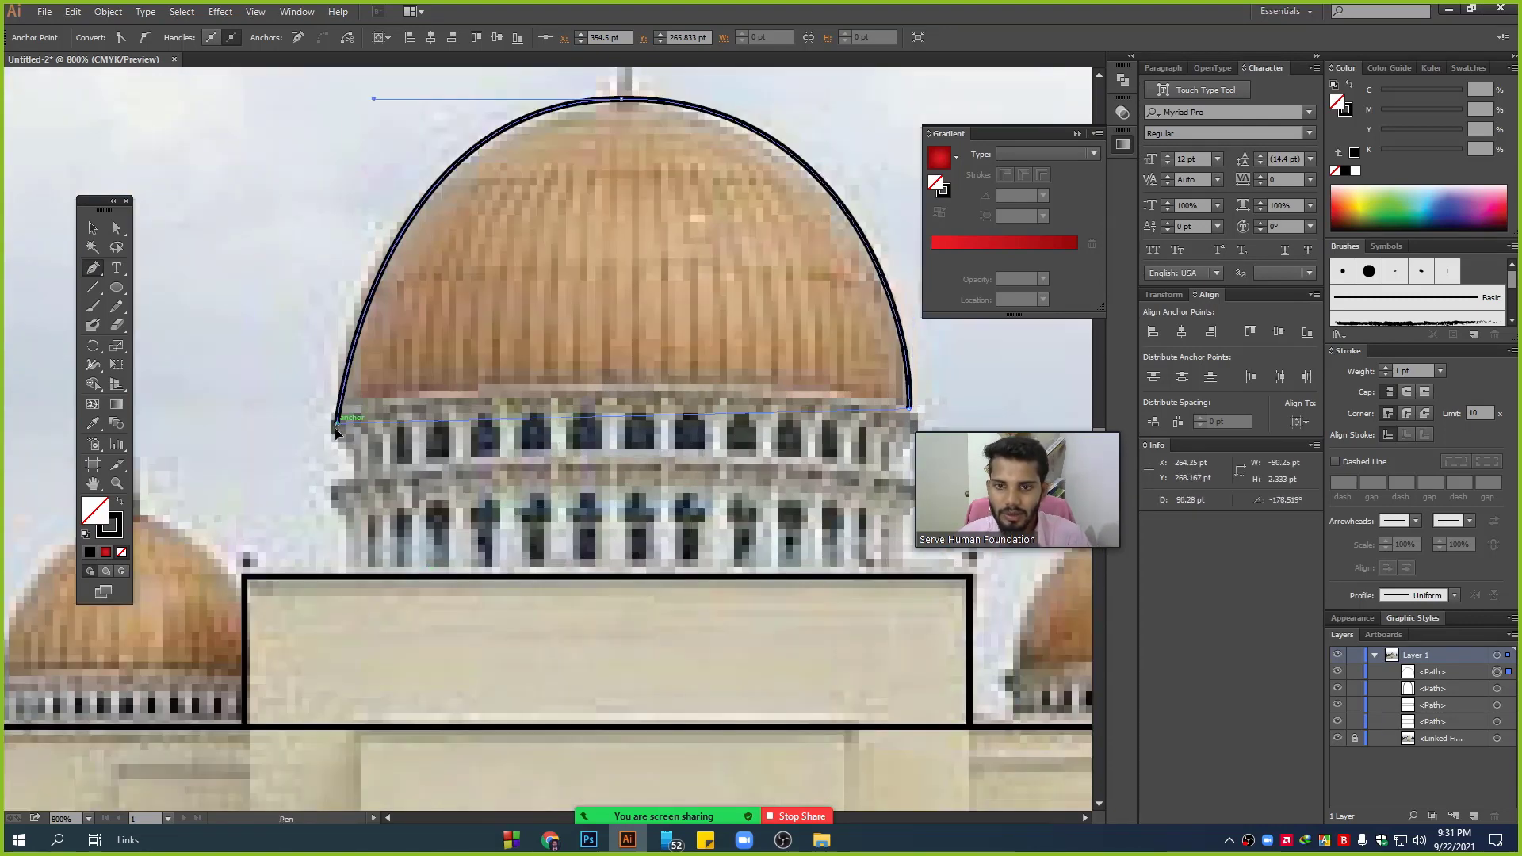
- Close the path with a curved base fitted to the dome's bottom, then select the outline
{"action": "left_click_drag", "start_coordinate": [336, 424], "coordinate": [178, 518]}
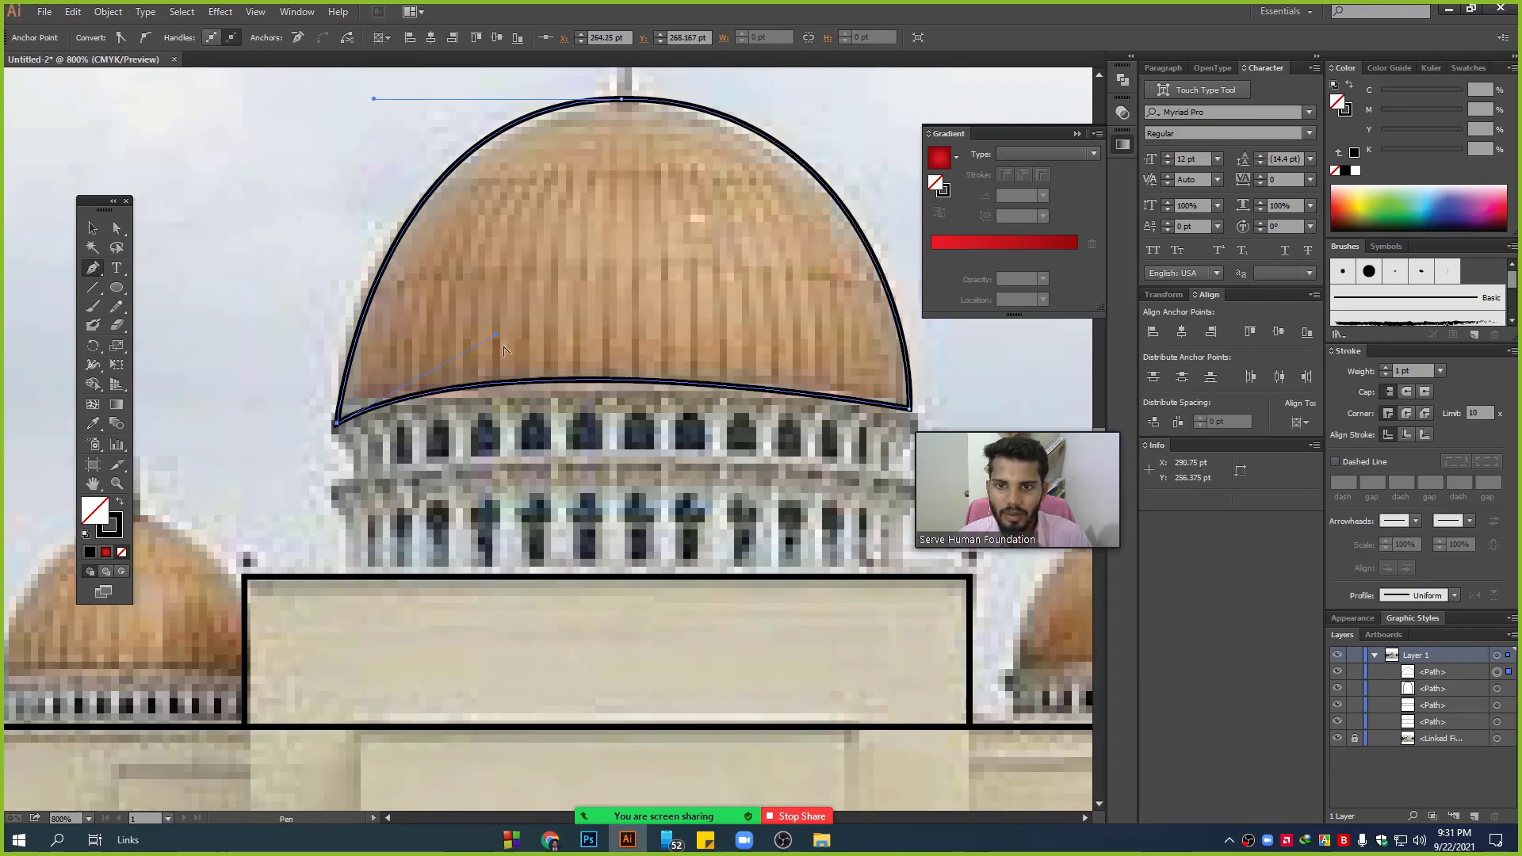
{"action": "mouse_move", "coordinate": [497, 336]}
{"action": "left_mouse_down"}
{"action": "mouse_move", "coordinate": [550, 333]}
{"action": "mouse_move", "coordinate": [524, 339]}
{"action": "left_mouse_up"}
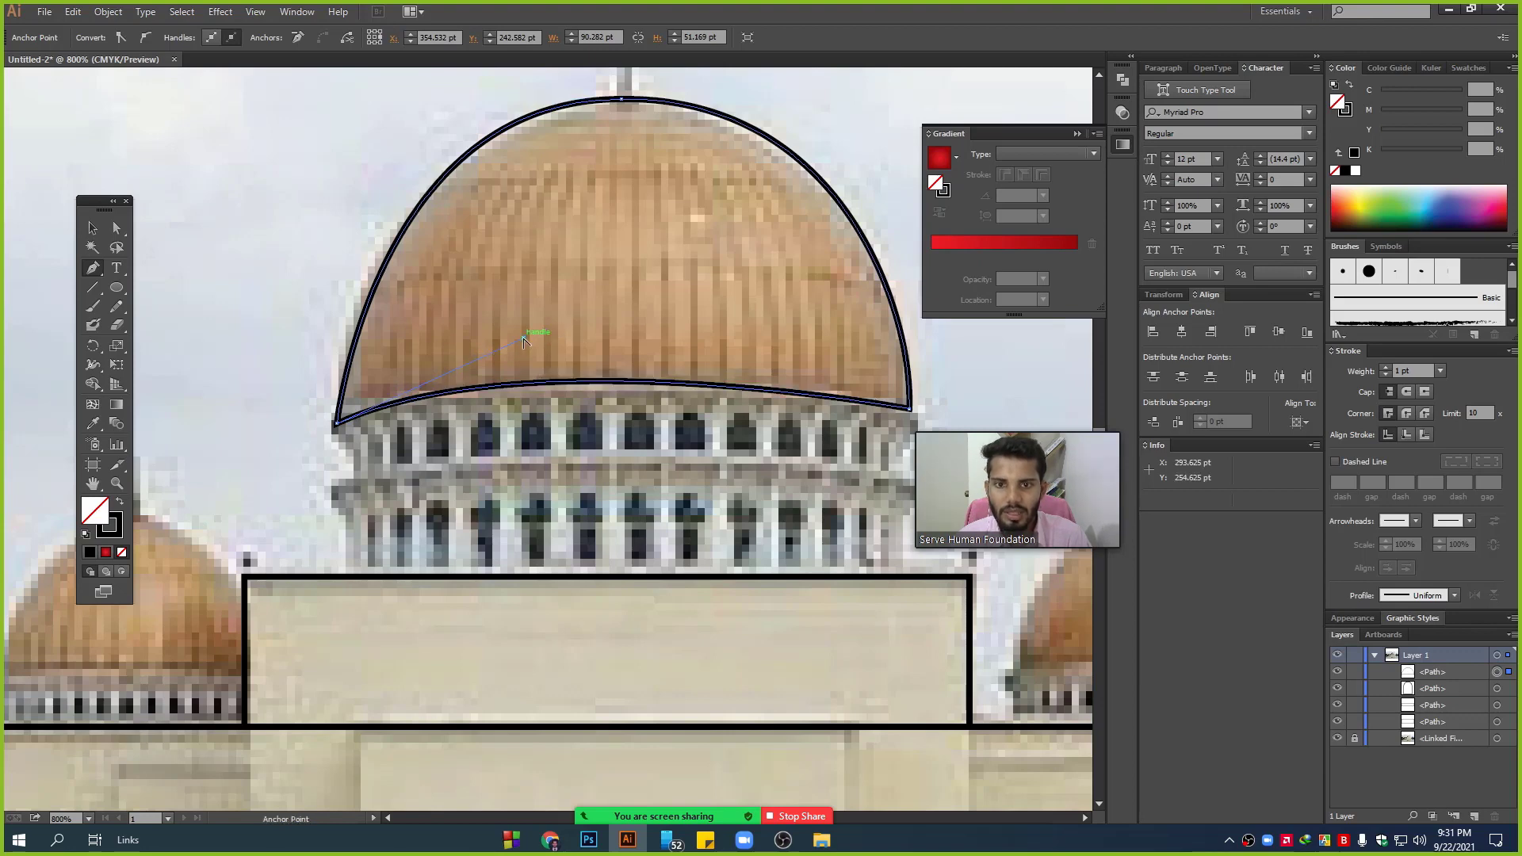
{"action": "scroll", "coordinate": [694, 488], "scroll_direction": "down", "scroll_amount": 1}
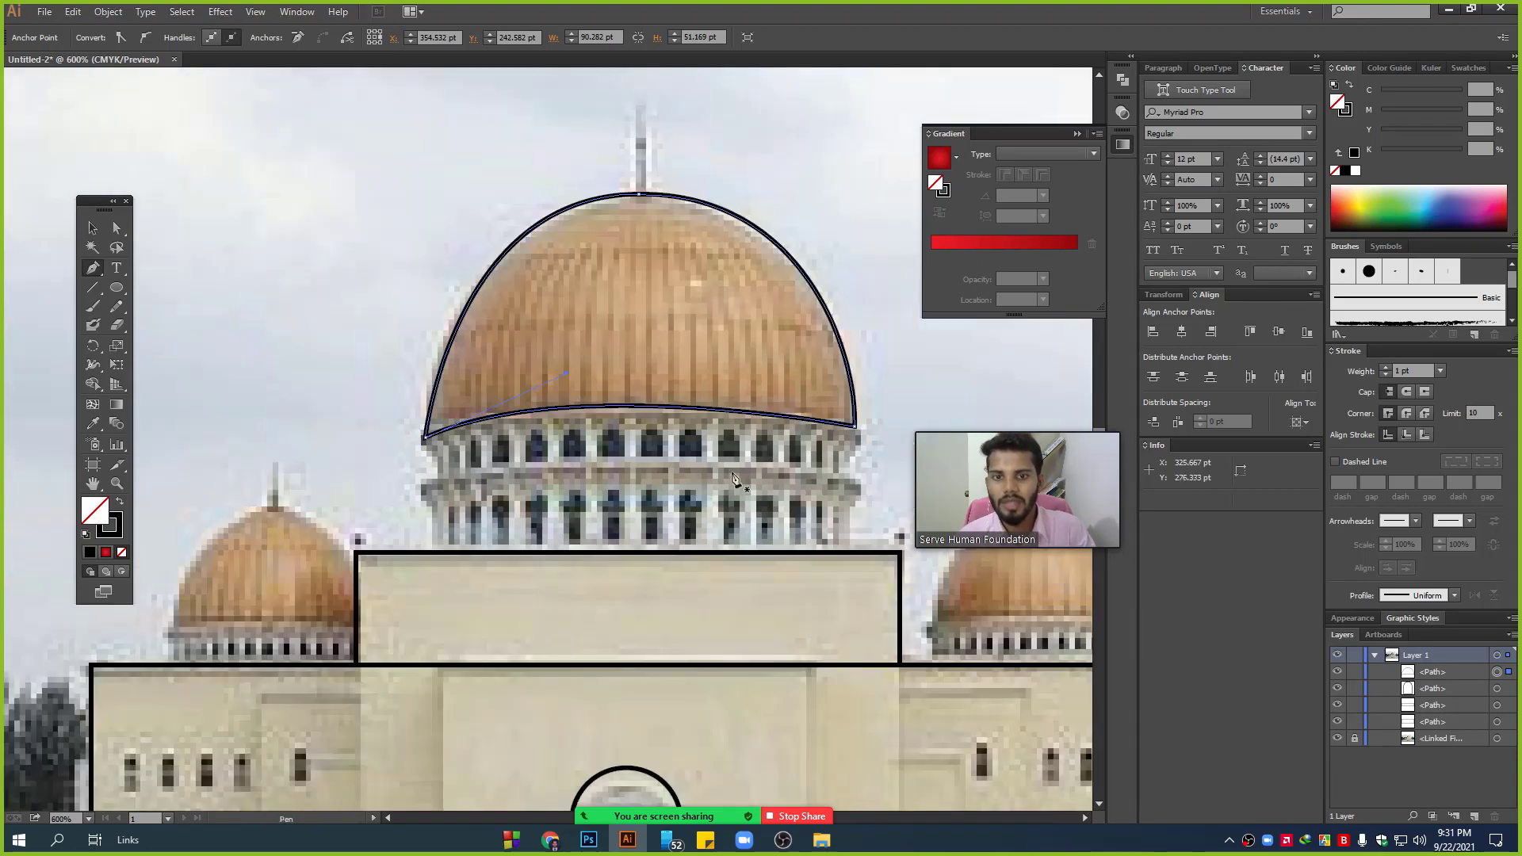
{"action": "scroll", "coordinate": [476, 444], "scroll_direction": "up", "scroll_amount": 1}
{"action": "scroll", "coordinate": [353, 412], "scroll_direction": "up", "scroll_amount": 3}
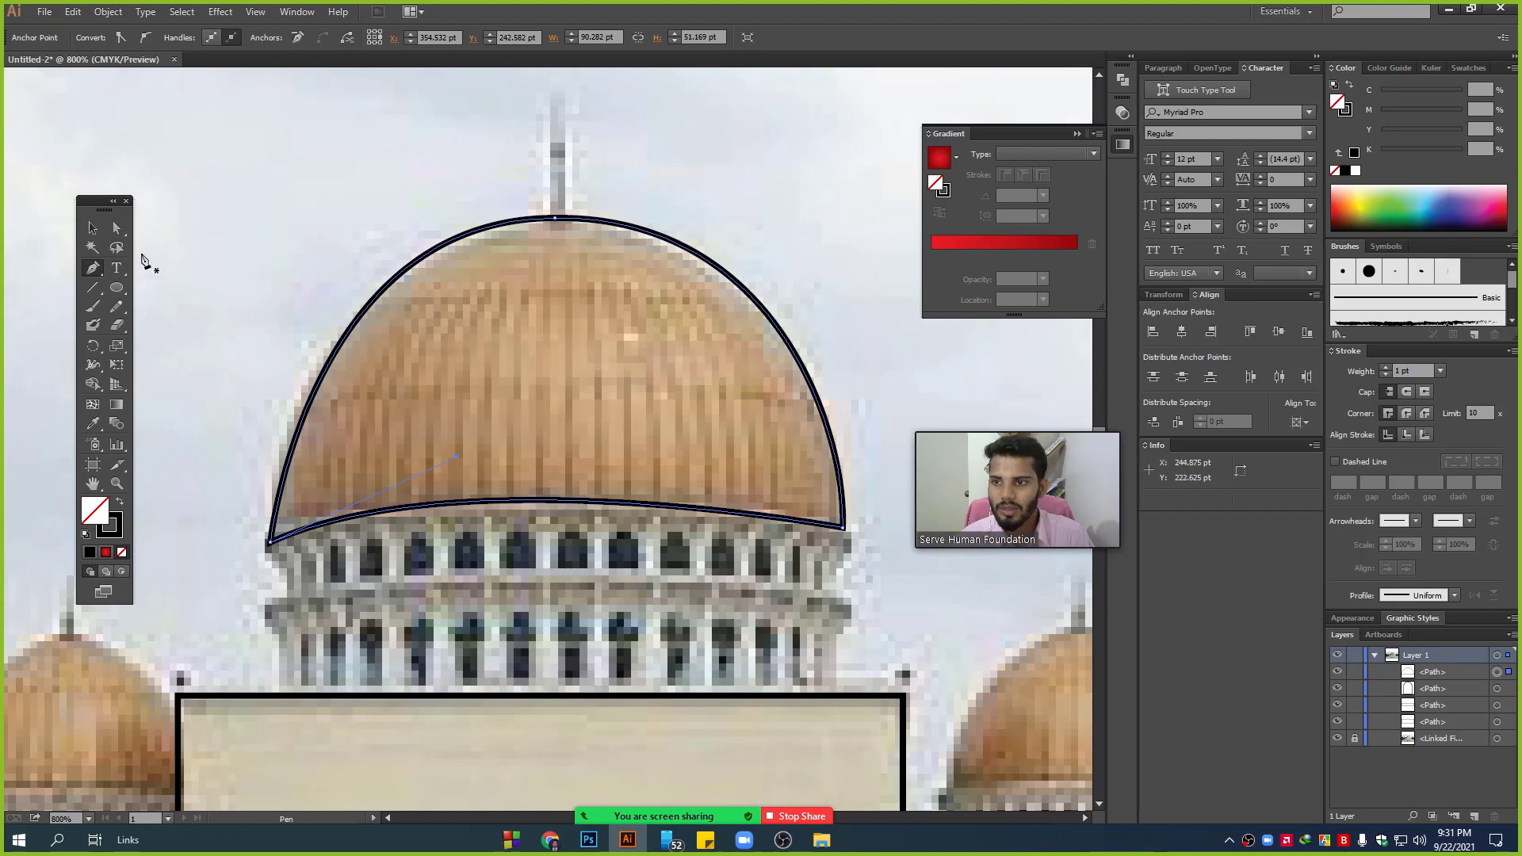
{"action": "left_click", "coordinate": [93, 227]}
{"action": "scroll", "coordinate": [136, 297], "scroll_direction": "down", "scroll_amount": 3}
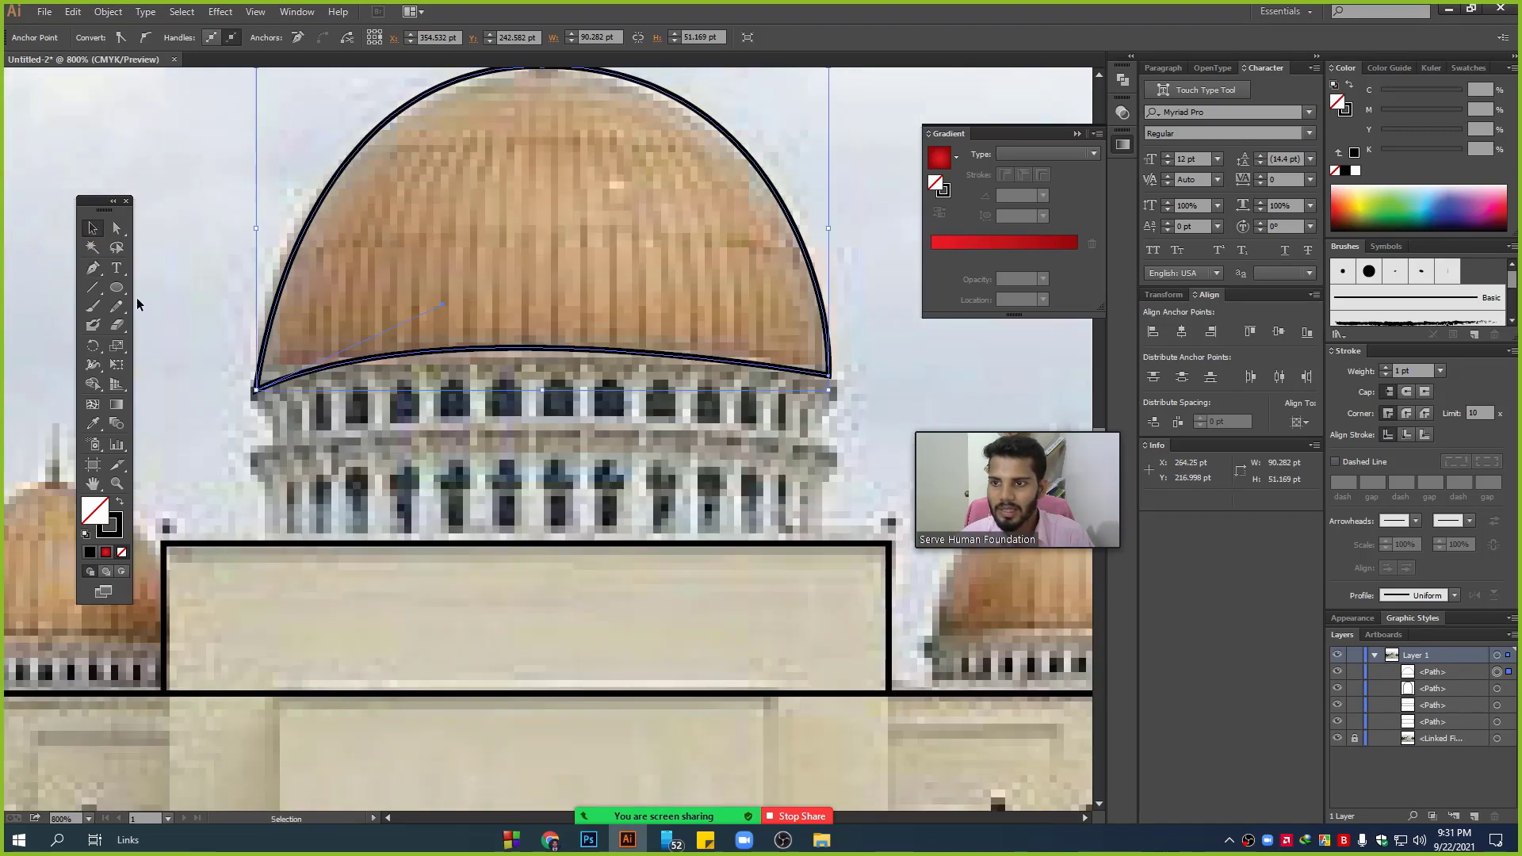
- Draw a rectangle over the columned drum and raise its top edge to the dome's base
{"action": "left_click", "coordinate": [115, 291]}
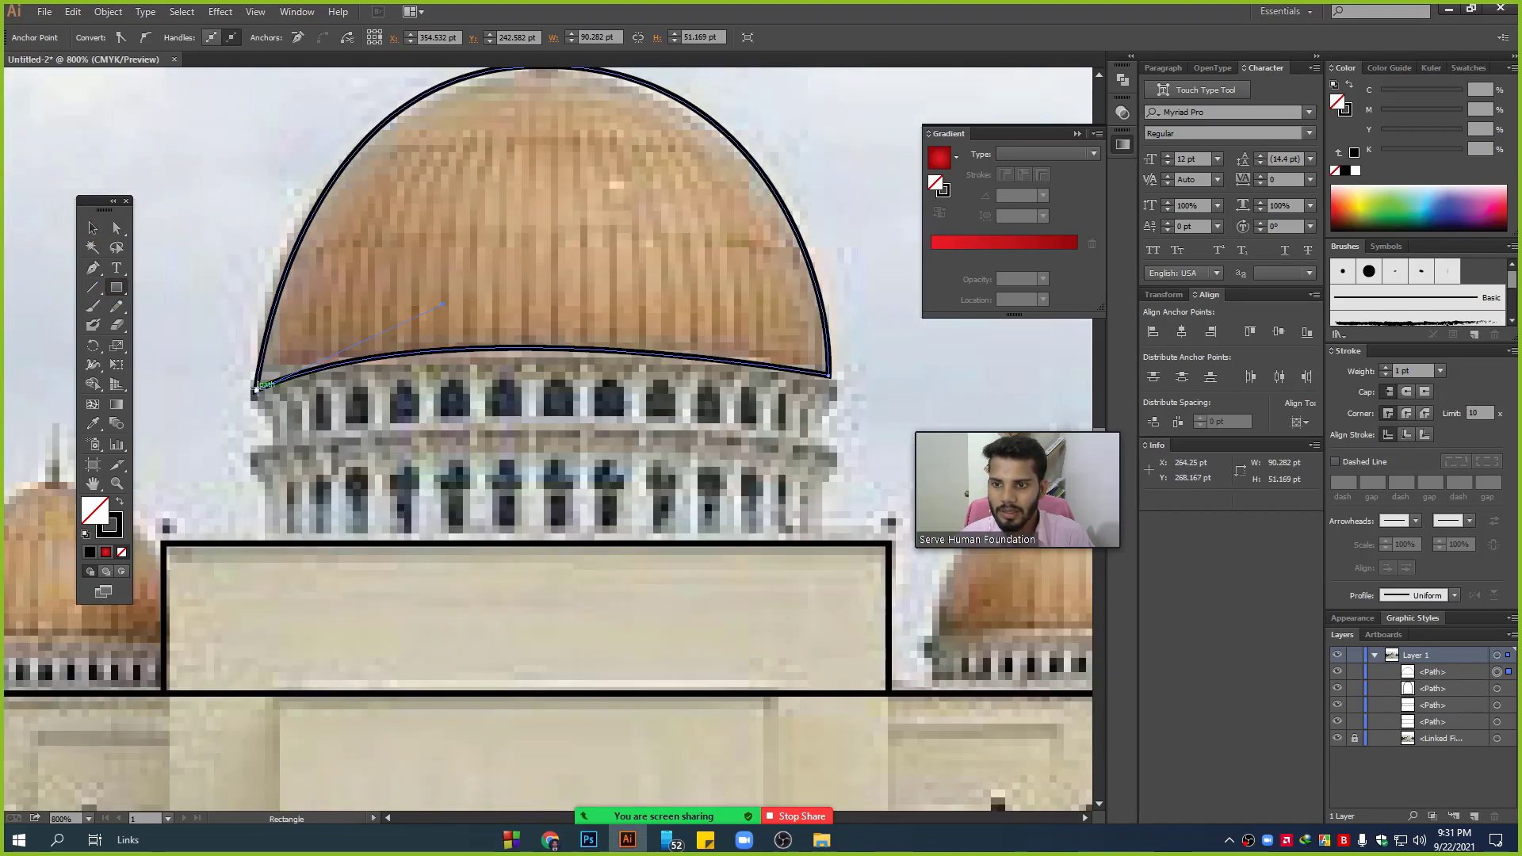
{"action": "left_click_drag", "start_coordinate": [256, 388], "coordinate": [828, 624]}
{"action": "left_click", "coordinate": [93, 230]}
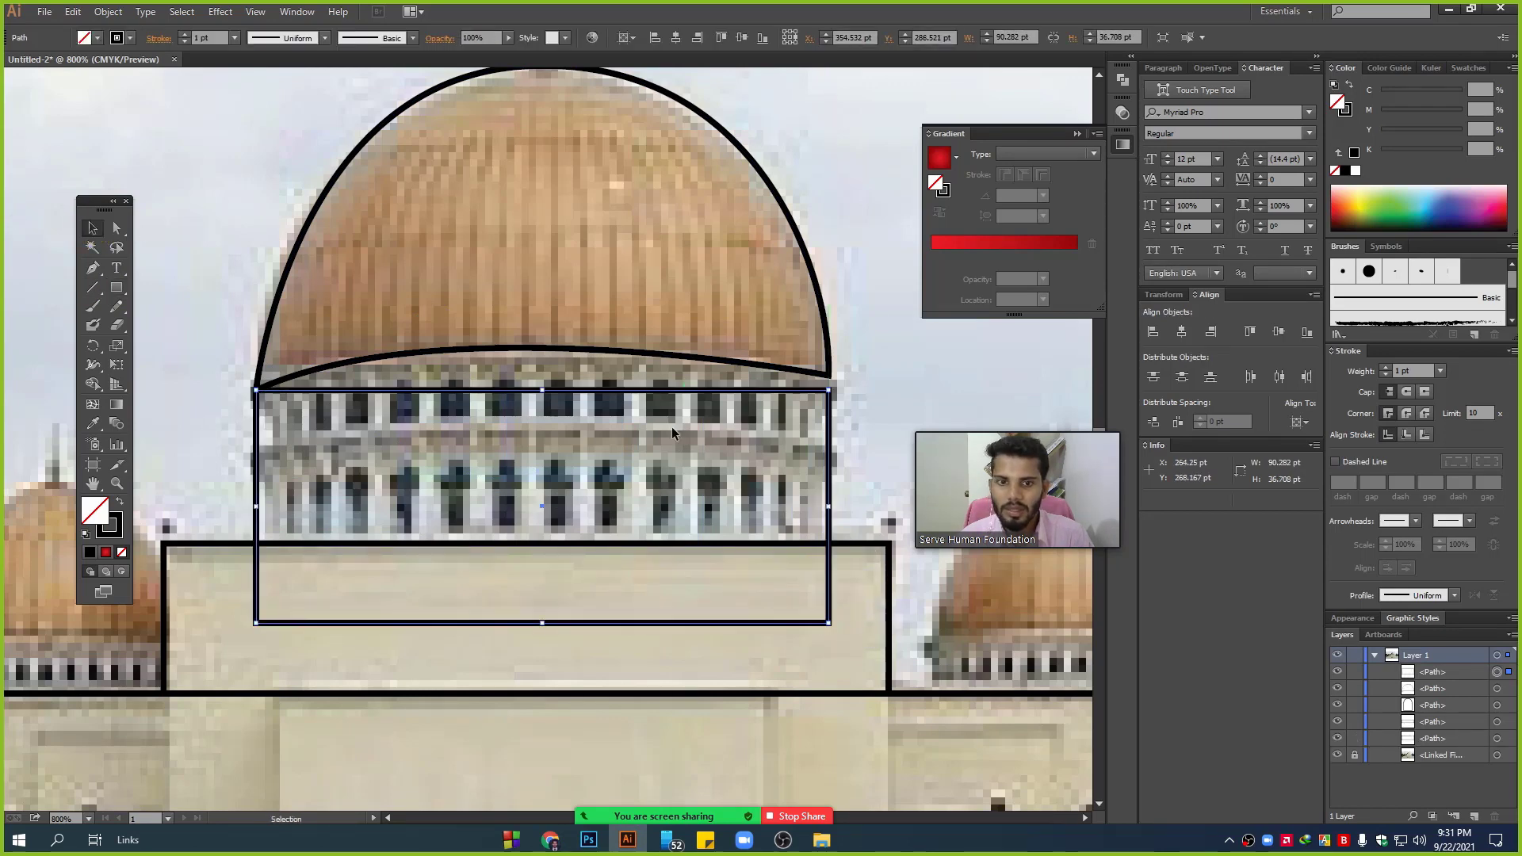
{"action": "left_click_drag", "start_coordinate": [543, 390], "coordinate": [543, 351]}
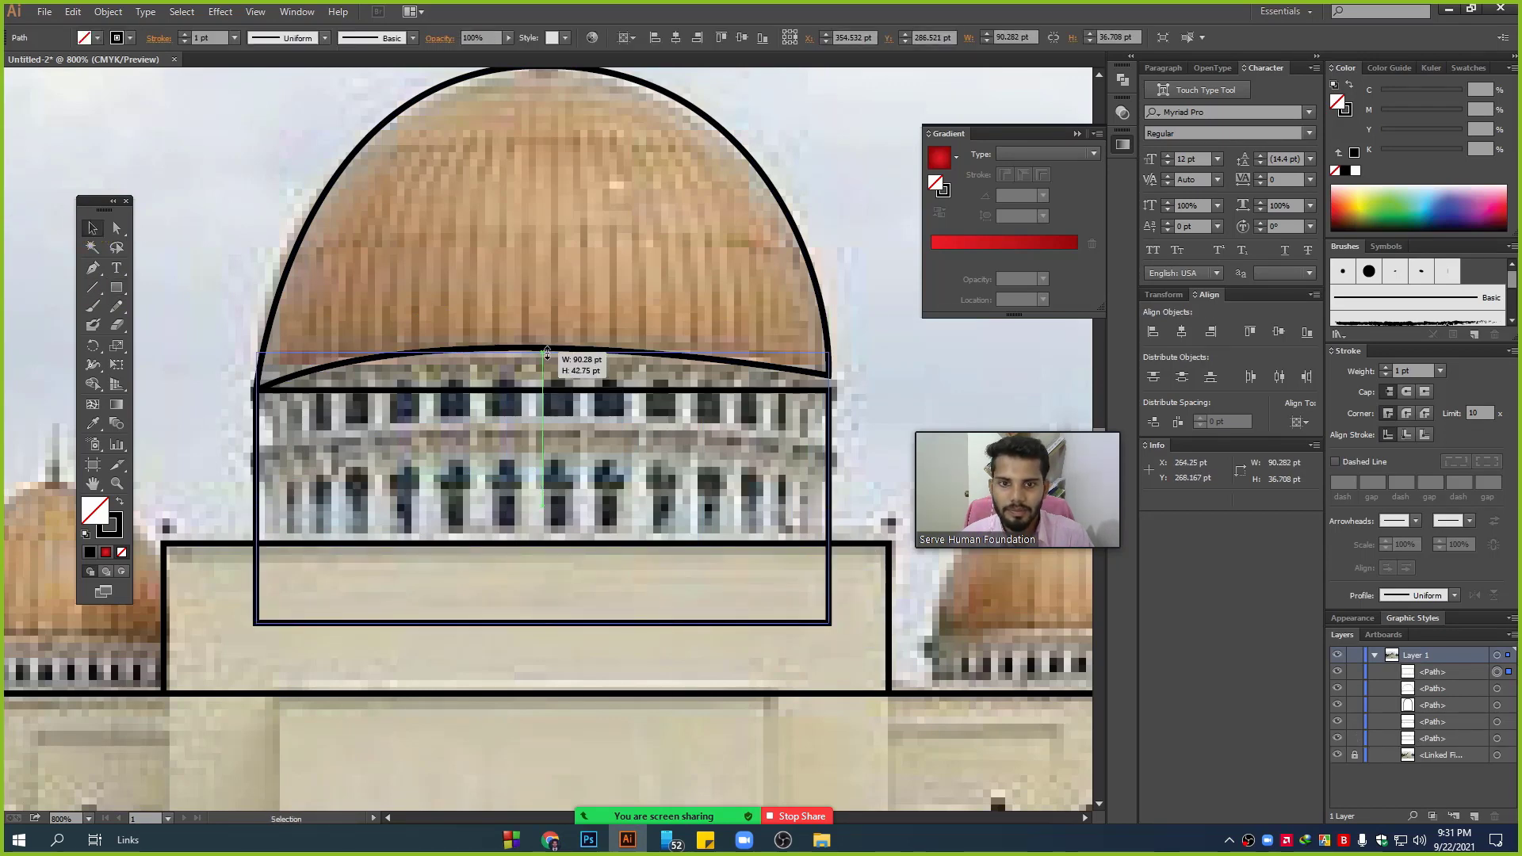
{"action": "left_click", "coordinate": [863, 349]}
{"action": "scroll", "coordinate": [872, 355], "scroll_direction": "down", "scroll_amount": 1}
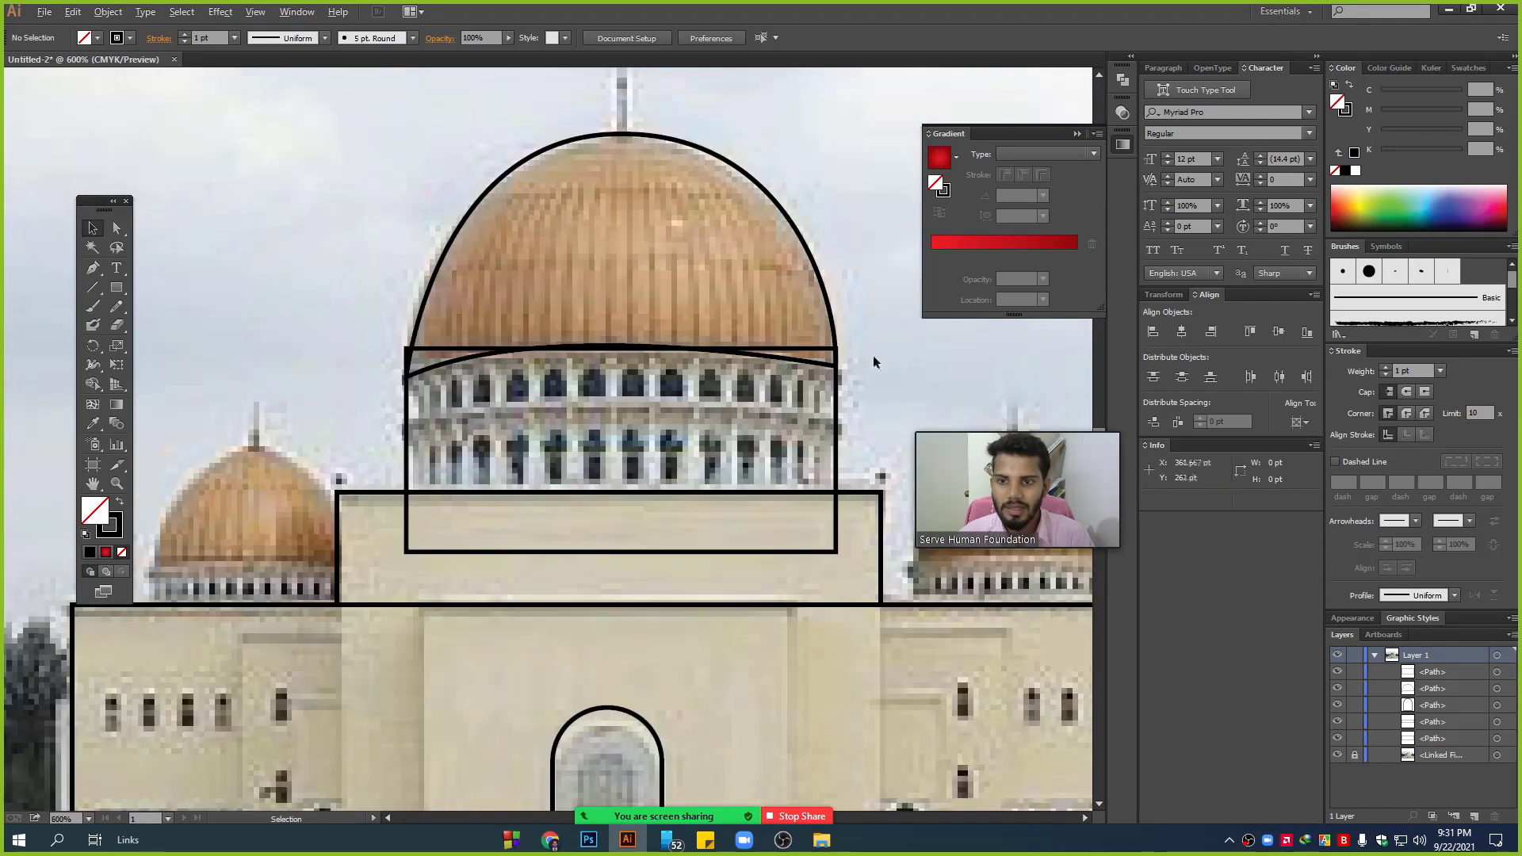
{"action": "mouse_move", "coordinate": [873, 355]}
{"action": "left_mouse_down"}
{"action": "mouse_move", "coordinate": [765, 397]}
{"action": "mouse_move", "coordinate": [524, 272]}
{"action": "left_mouse_up"}
{"action": "scroll", "coordinate": [808, 423], "scroll_direction": "up", "scroll_amount": 1}
{"action": "scroll", "coordinate": [412, 317], "scroll_direction": "left", "scroll_amount": 2}
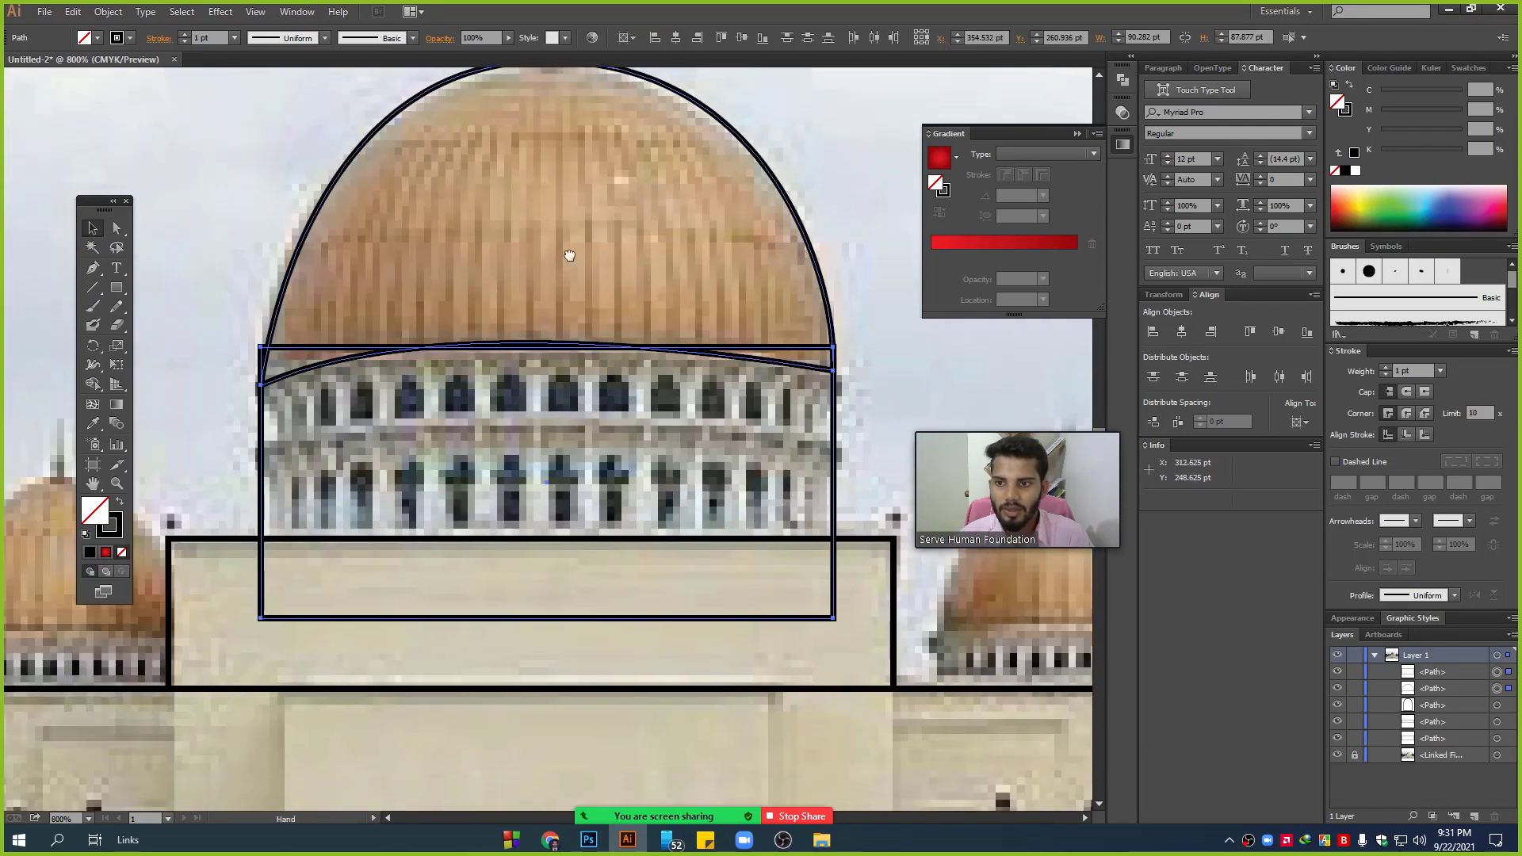
{"action": "left_click", "coordinate": [102, 389]}
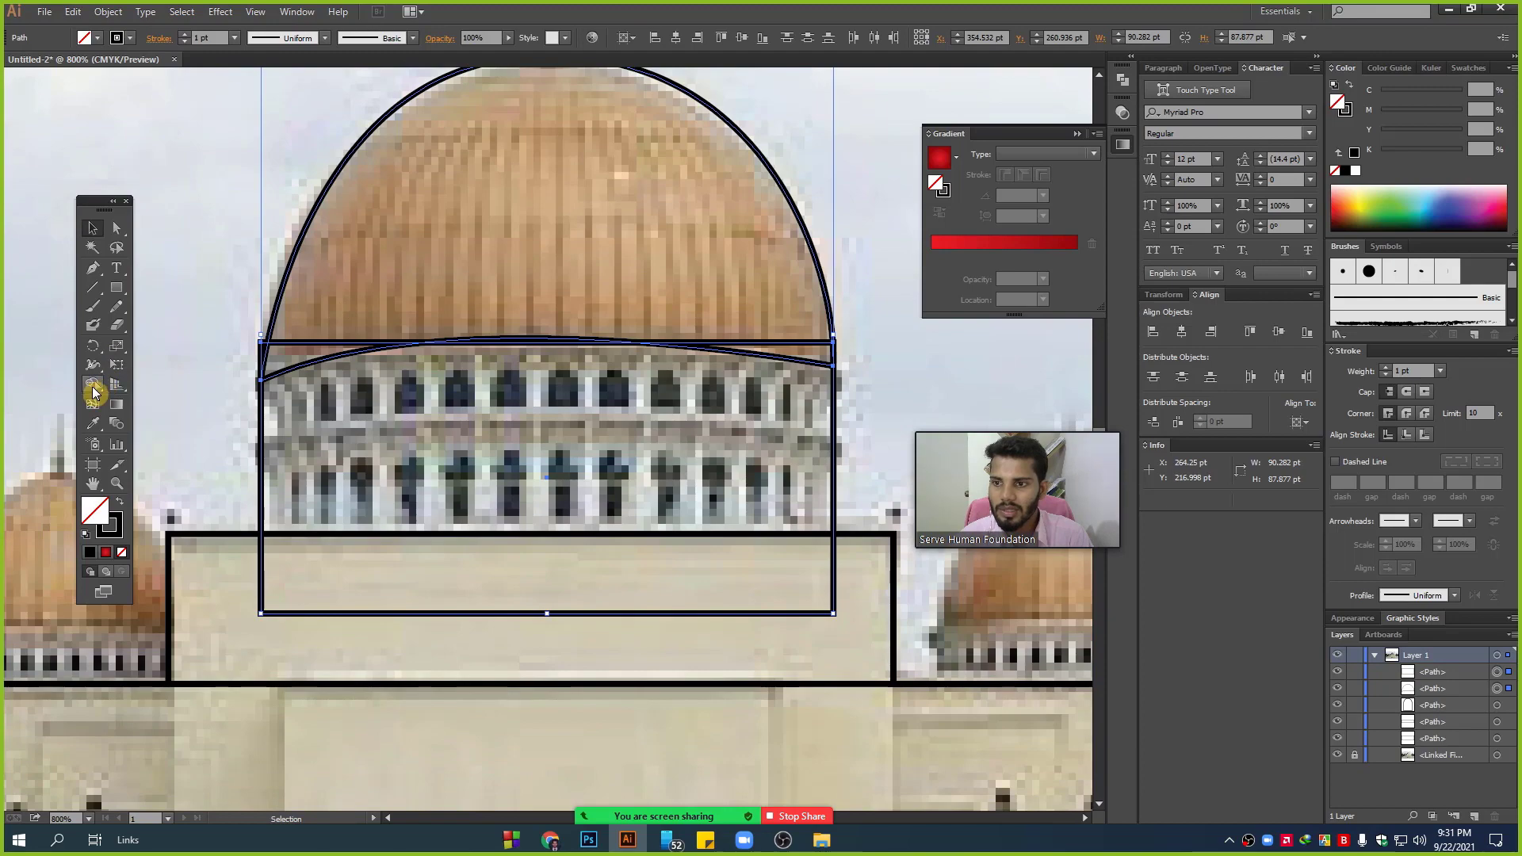
- Merge the thin sliver under the dome into the dome and remove the left-corner sliver
{"action": "left_click", "coordinate": [534, 264]}
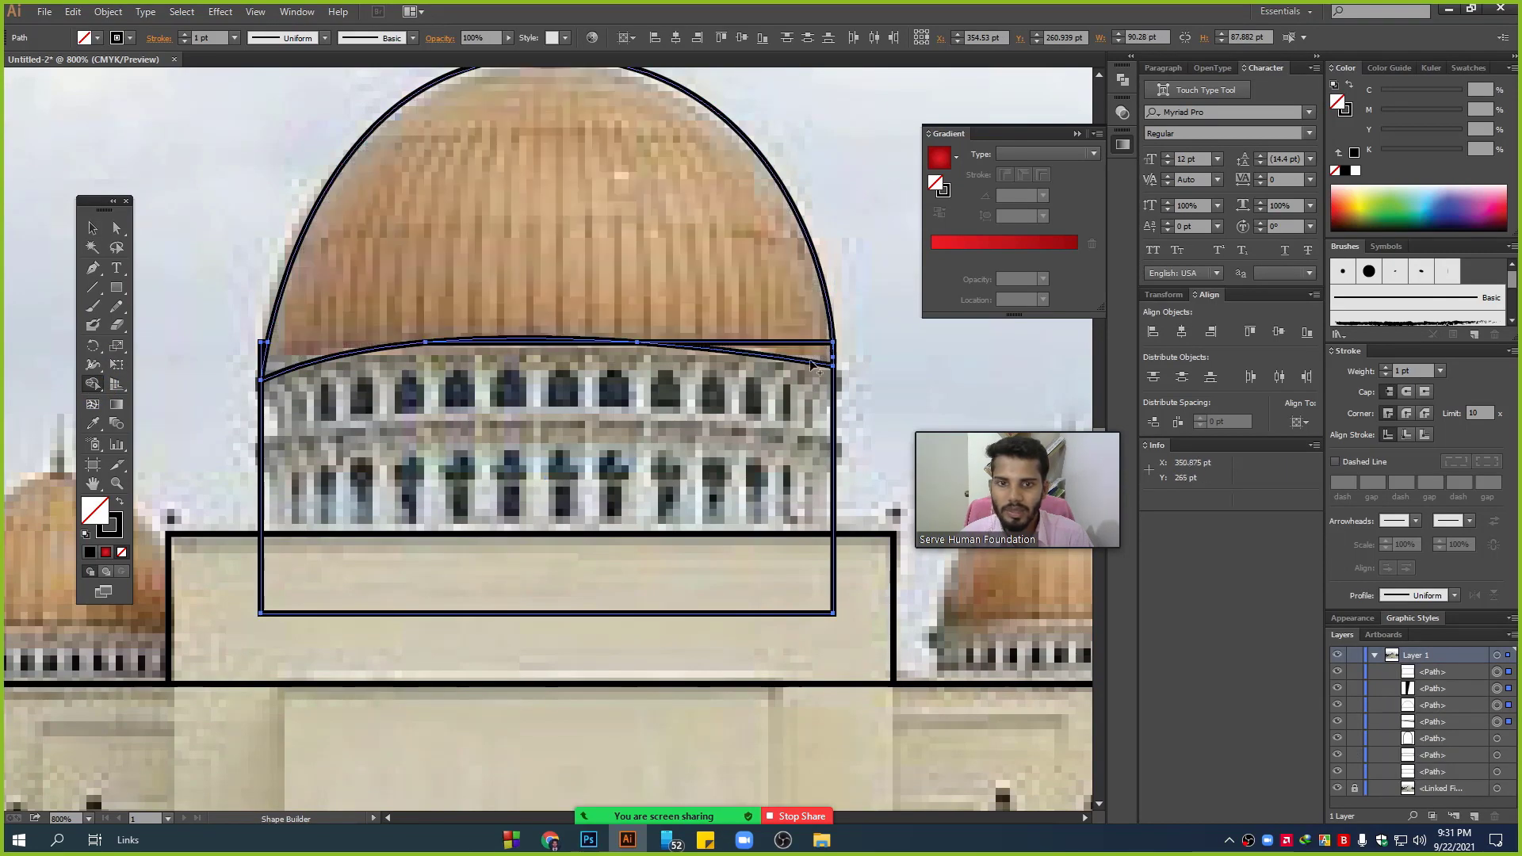
{"action": "left_click_drag", "start_coordinate": [814, 366], "coordinate": [697, 254]}
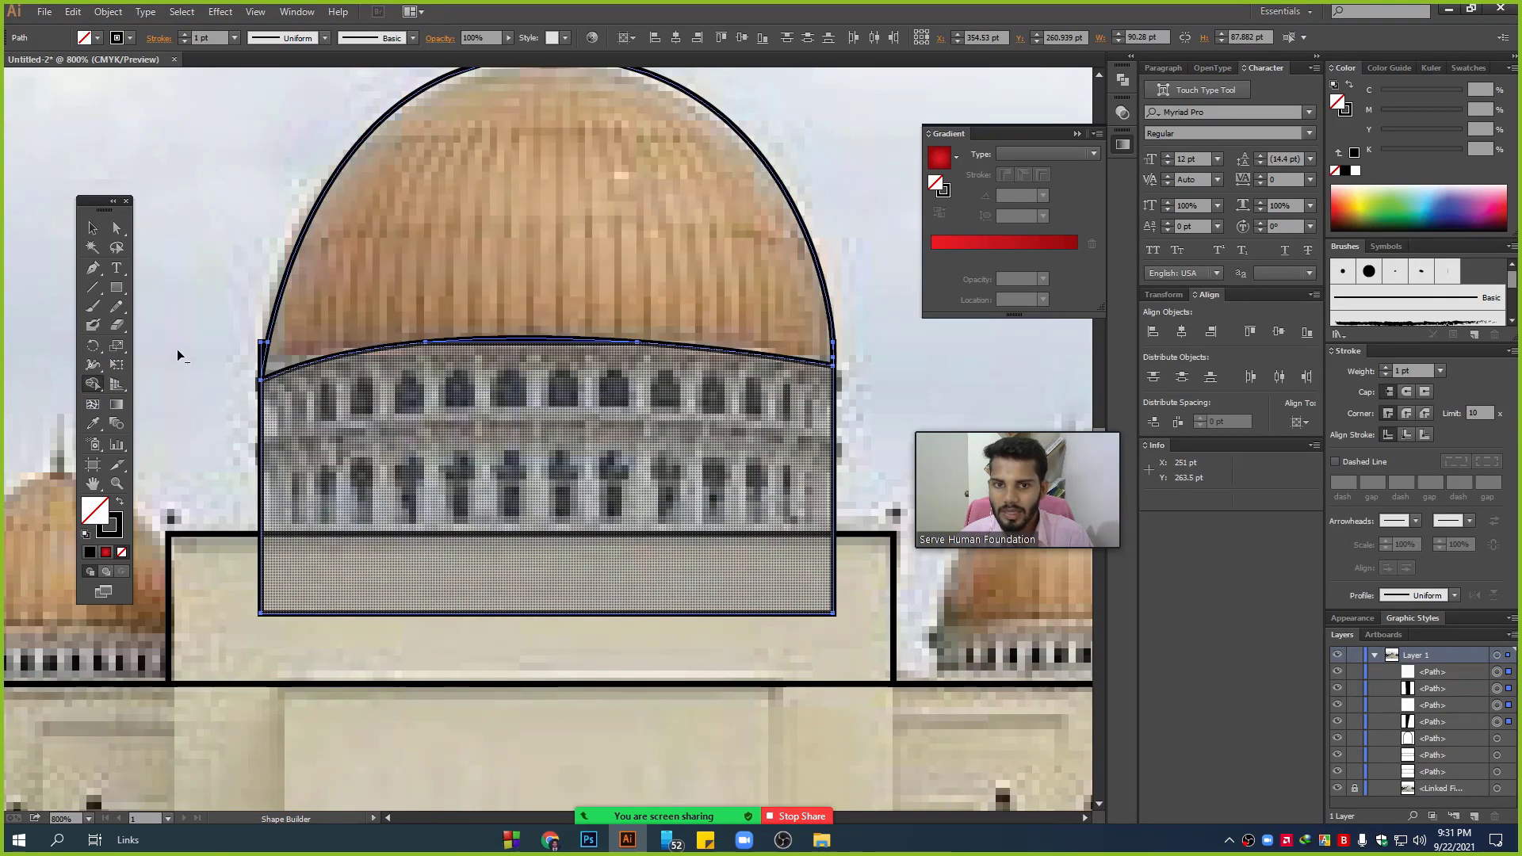
{"action": "scroll", "coordinate": [179, 355], "scroll_direction": "up", "scroll_amount": 2, "text": "alt"}
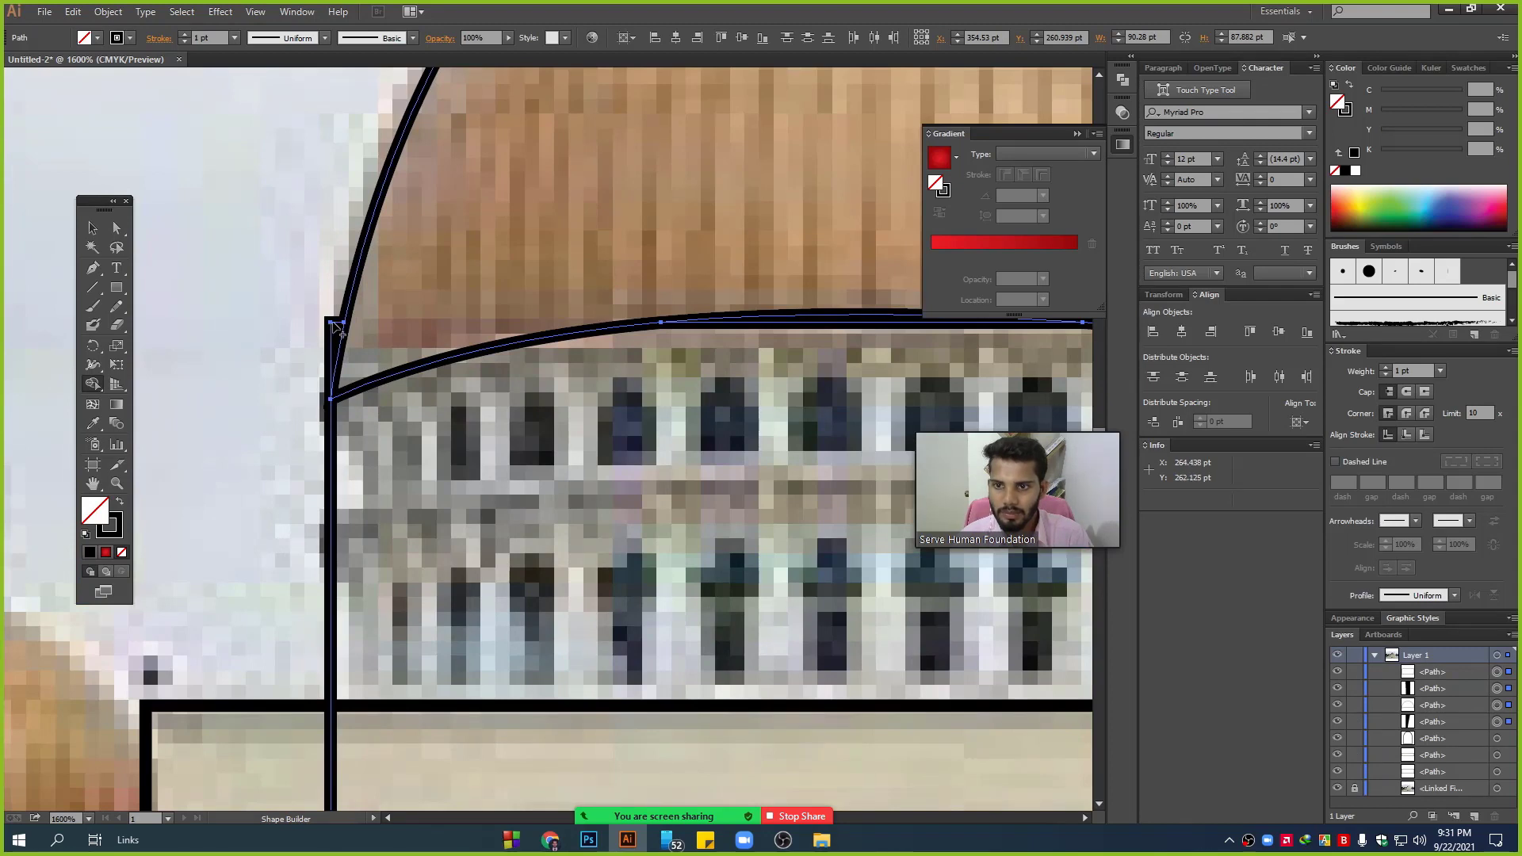
{"action": "scroll", "coordinate": [335, 327], "scroll_direction": "down", "scroll_amount": 1, "text": "alt"}
{"action": "left_click", "coordinate": [347, 353]}
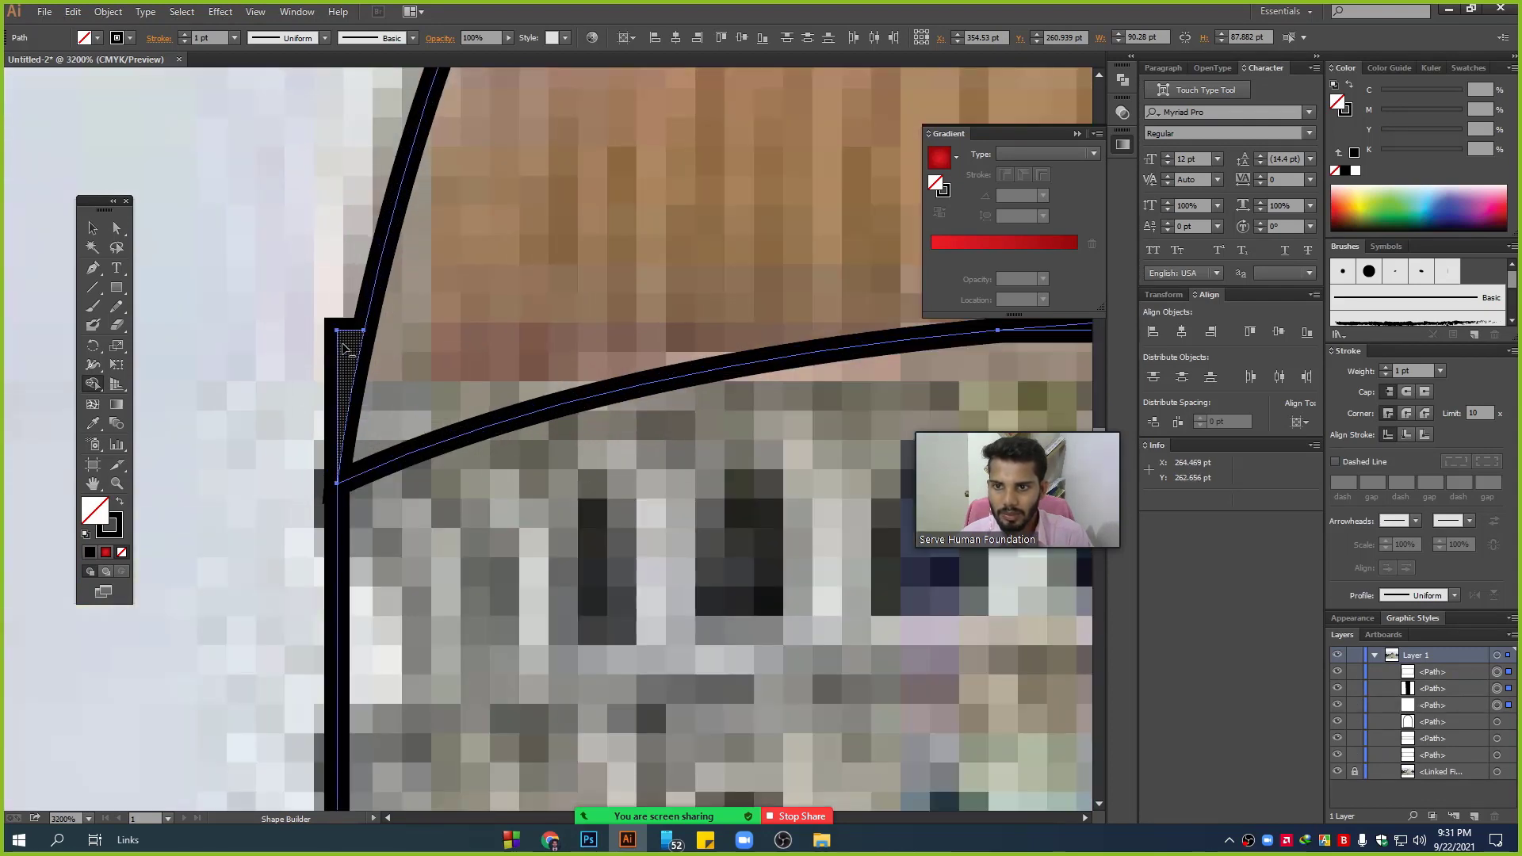
{"action": "scroll", "coordinate": [281, 378], "scroll_direction": "down", "scroll_amount": 2, "text": "alt"}
{"action": "scroll", "coordinate": [281, 378], "scroll_direction": "down", "scroll_amount": 5, "text": "alt"}
{"action": "scroll", "coordinate": [499, 412], "scroll_direction": "right", "scroll_amount": 2}
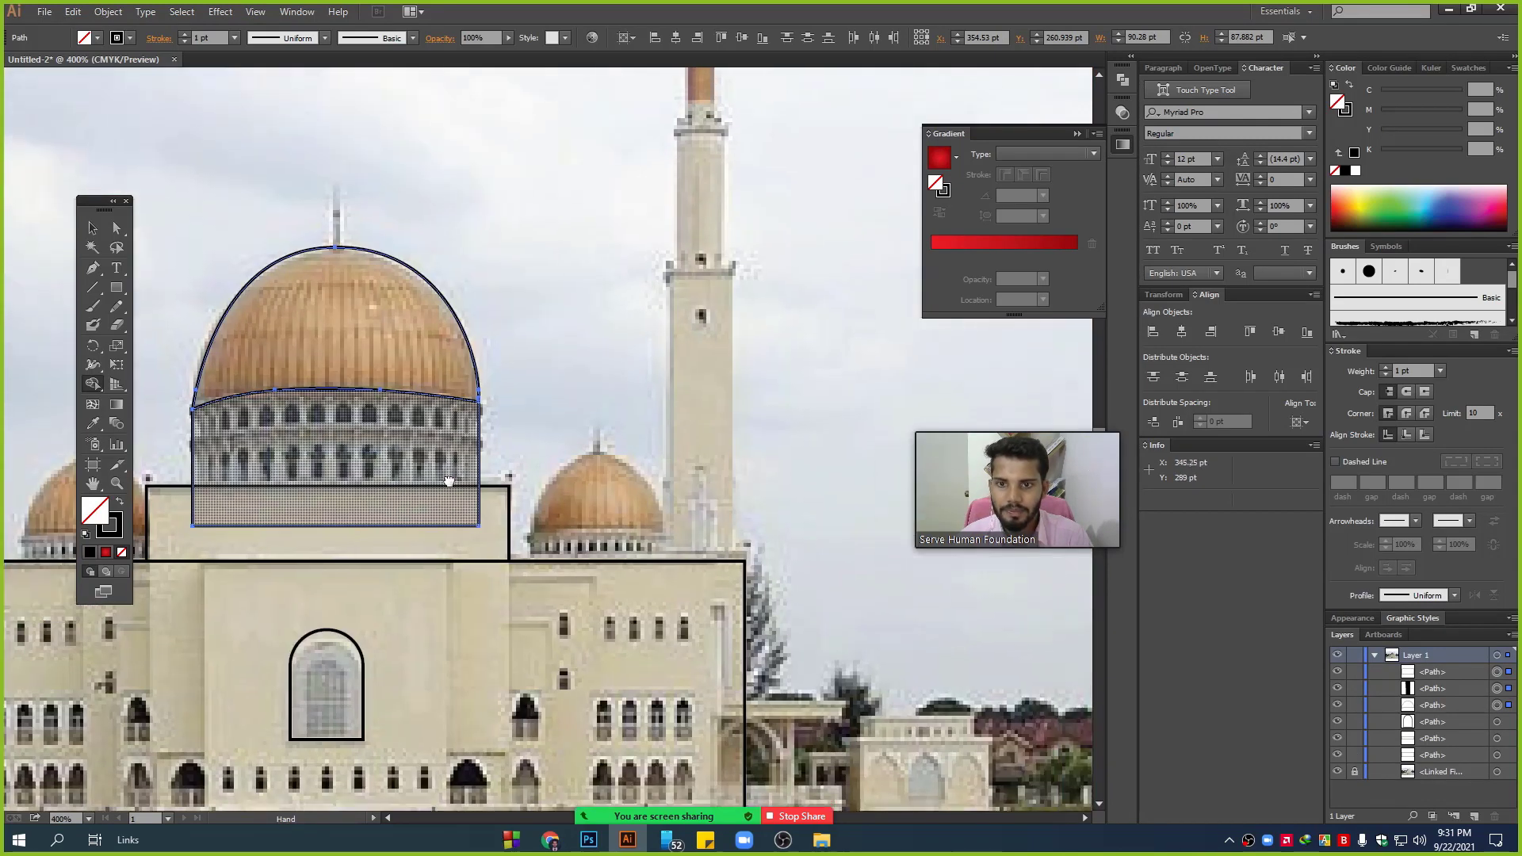
{"action": "scroll", "coordinate": [499, 413], "scroll_direction": "up", "scroll_amount": 6, "text": "alt"}
{"action": "scroll", "coordinate": [499, 413], "scroll_direction": "down", "scroll_amount": 1, "text": "alt"}
{"action": "scroll", "coordinate": [543, 277], "scroll_direction": "down", "scroll_amount": 2, "text": "alt"}
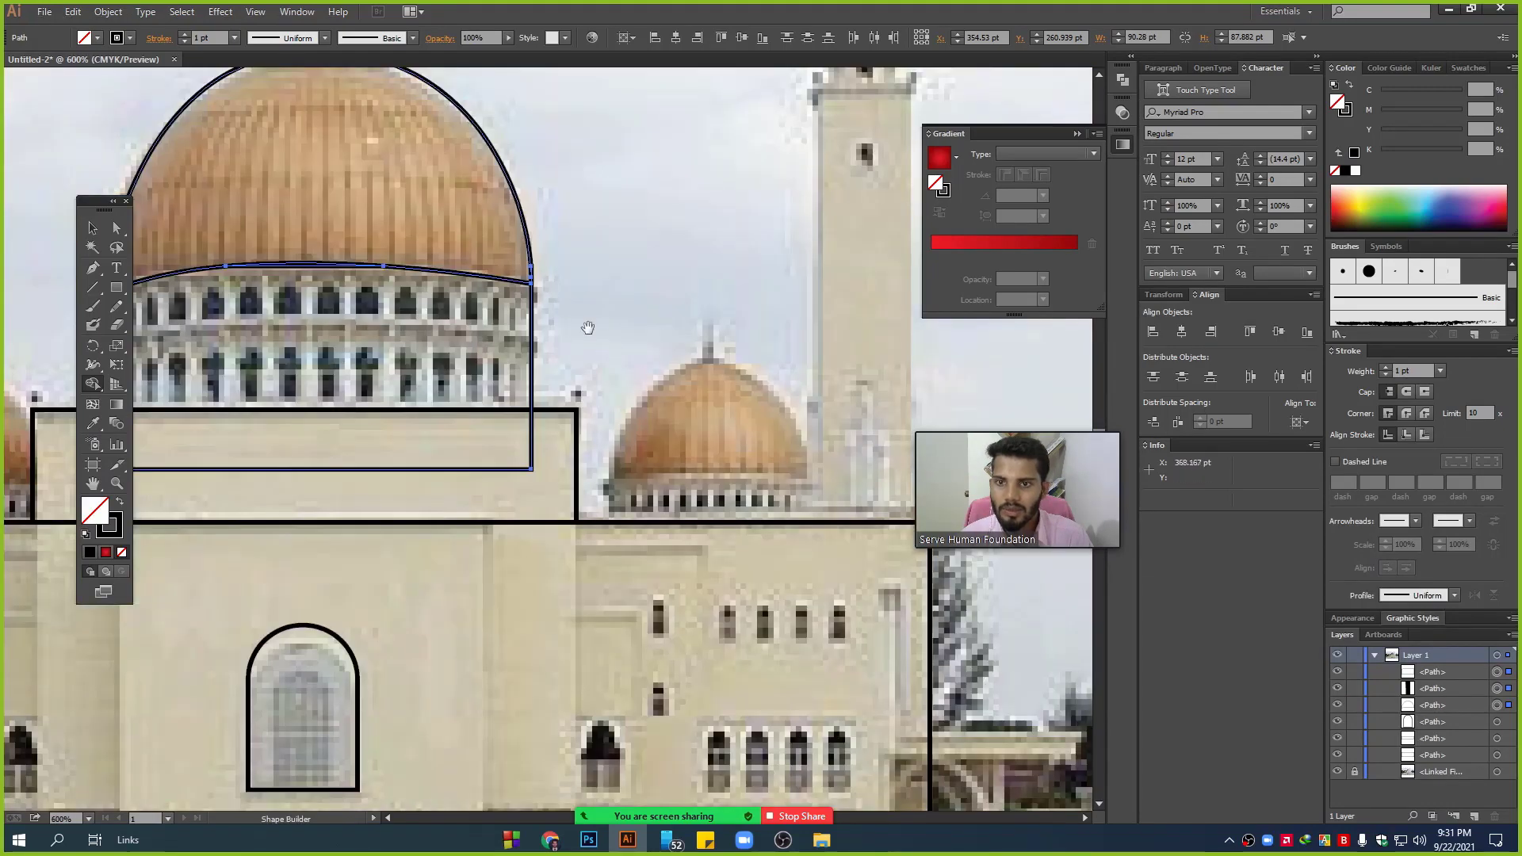
{"action": "left_click_drag", "start_coordinate": [584, 330], "coordinate": [770, 421]}
- Select the drum rectangle together with the building block below it
{"action": "left_click", "coordinate": [87, 229]}
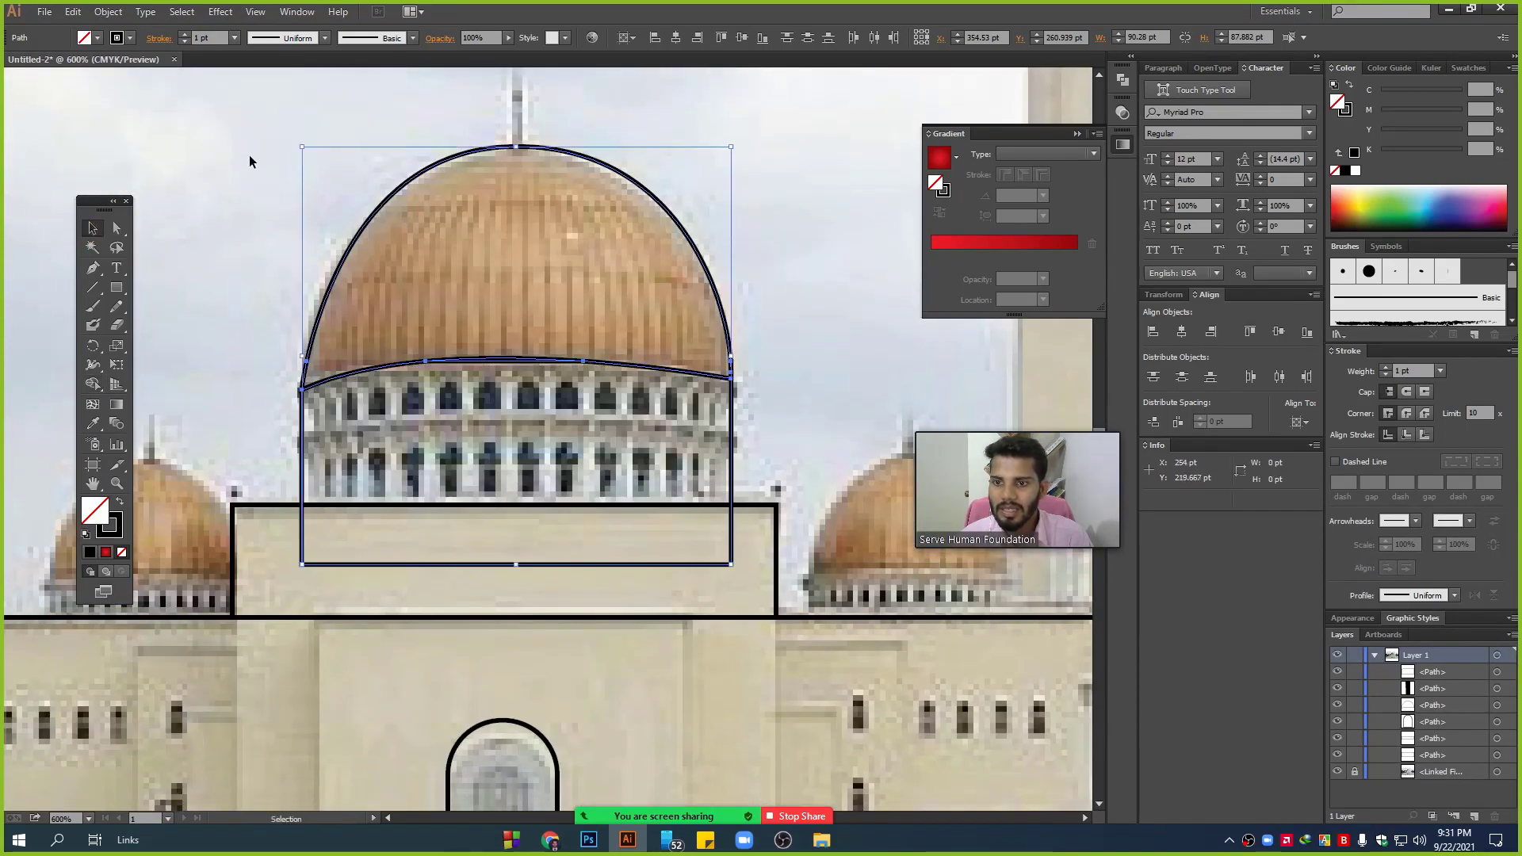
{"action": "left_click_drag", "start_coordinate": [249, 154], "coordinate": [516, 287]}
{"action": "left_click", "coordinate": [468, 508]}
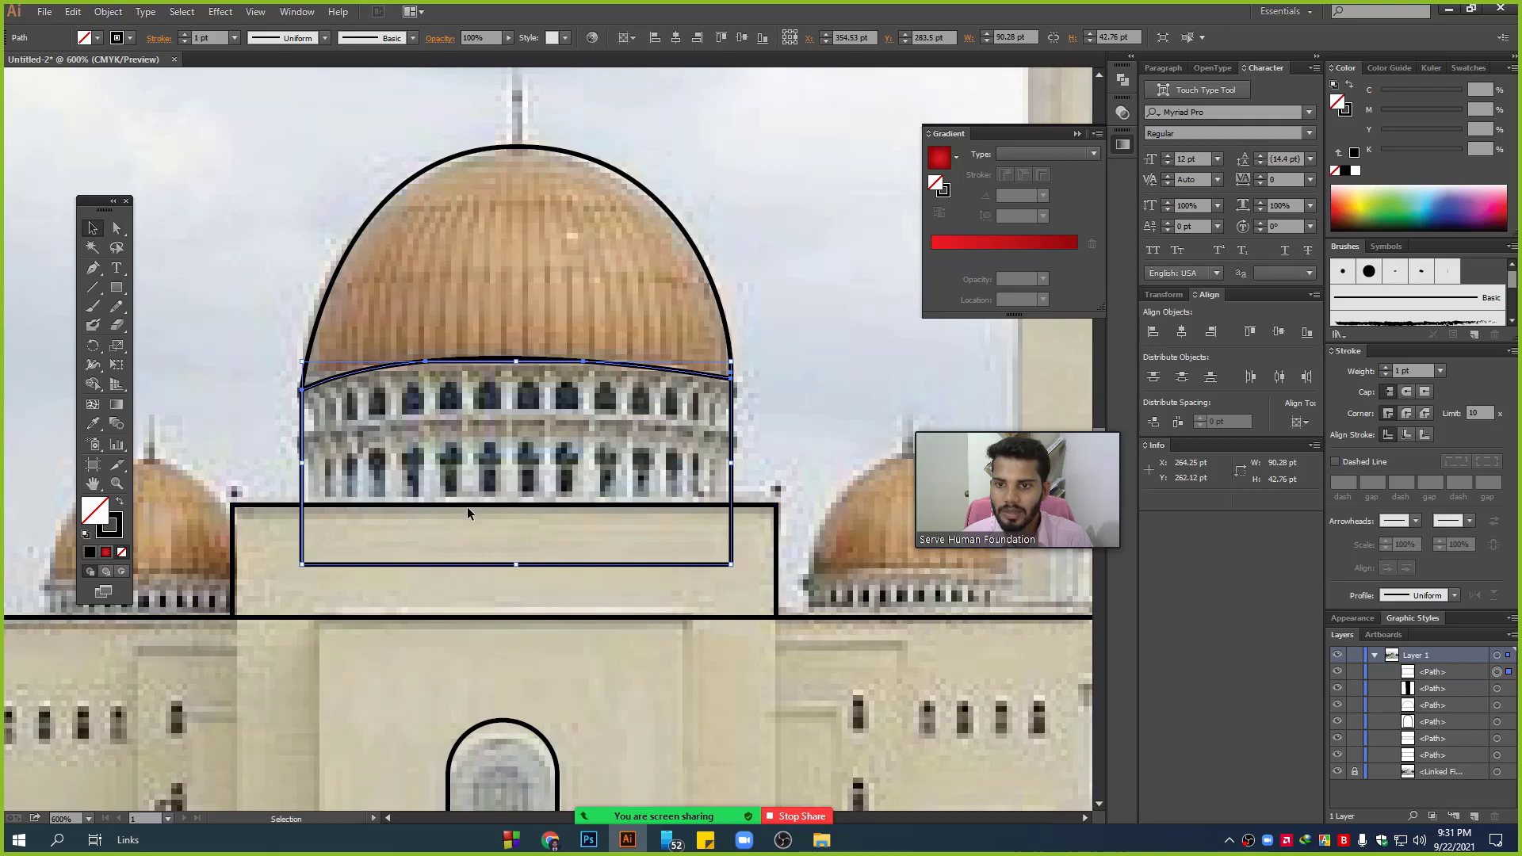
{"action": "scroll", "coordinate": [468, 484], "scroll_direction": "down", "scroll_amount": 5, "text": "alt"}
{"action": "scroll", "coordinate": [536, 560], "scroll_direction": "up", "scroll_amount": 3, "text": "alt"}
{"action": "scroll", "coordinate": [536, 560], "scroll_direction": "up", "scroll_amount": 2, "text": "alt"}
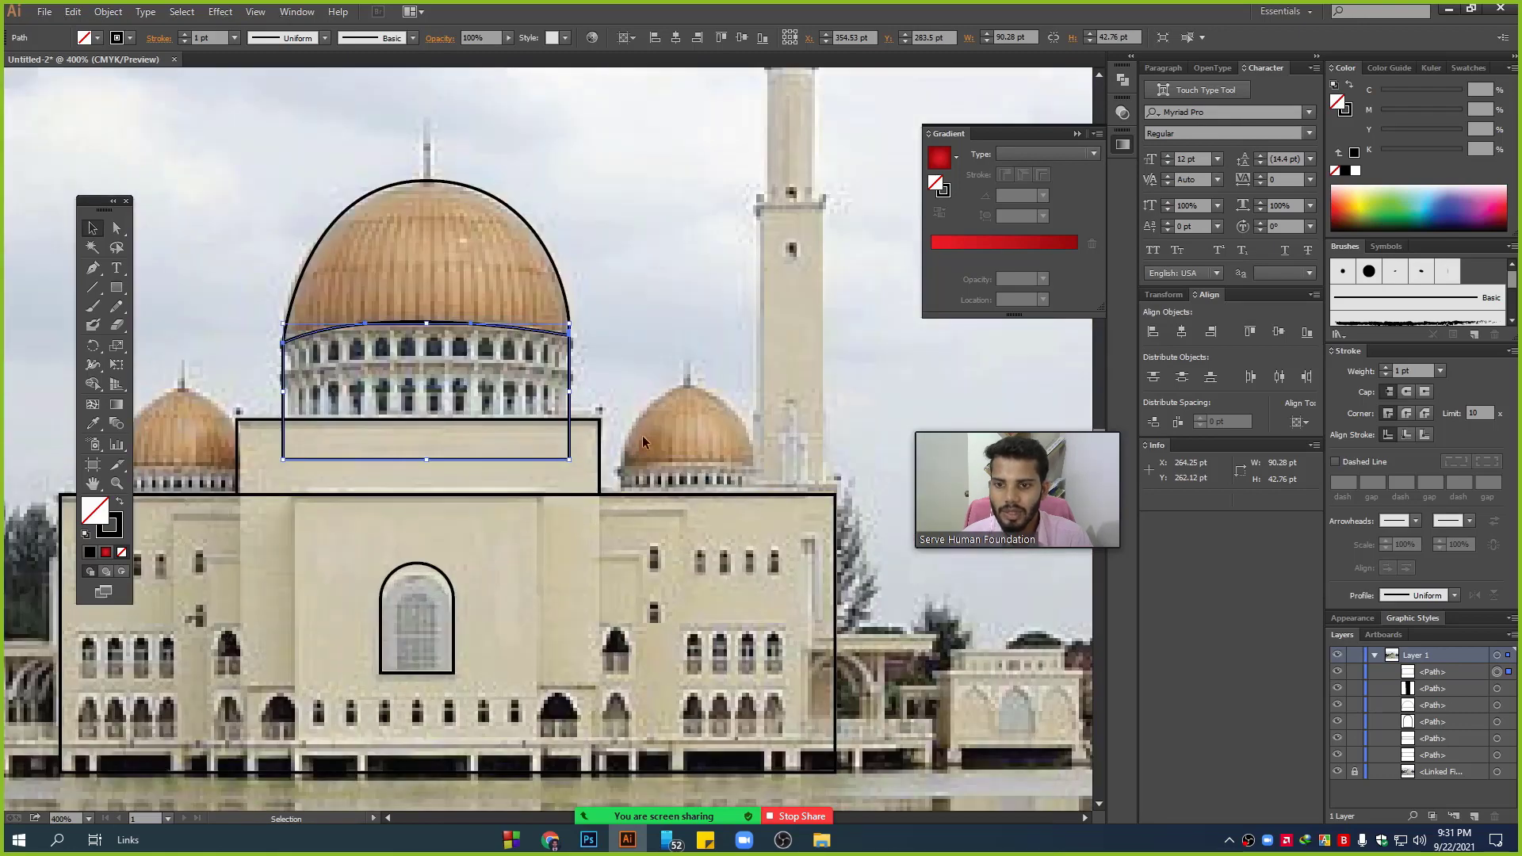
{"action": "scroll", "coordinate": [567, 434], "scroll_direction": "up", "scroll_amount": 2, "text": "alt"}
{"action": "scroll", "coordinate": [567, 435], "scroll_direction": "up", "scroll_amount": 1, "text": "alt"}
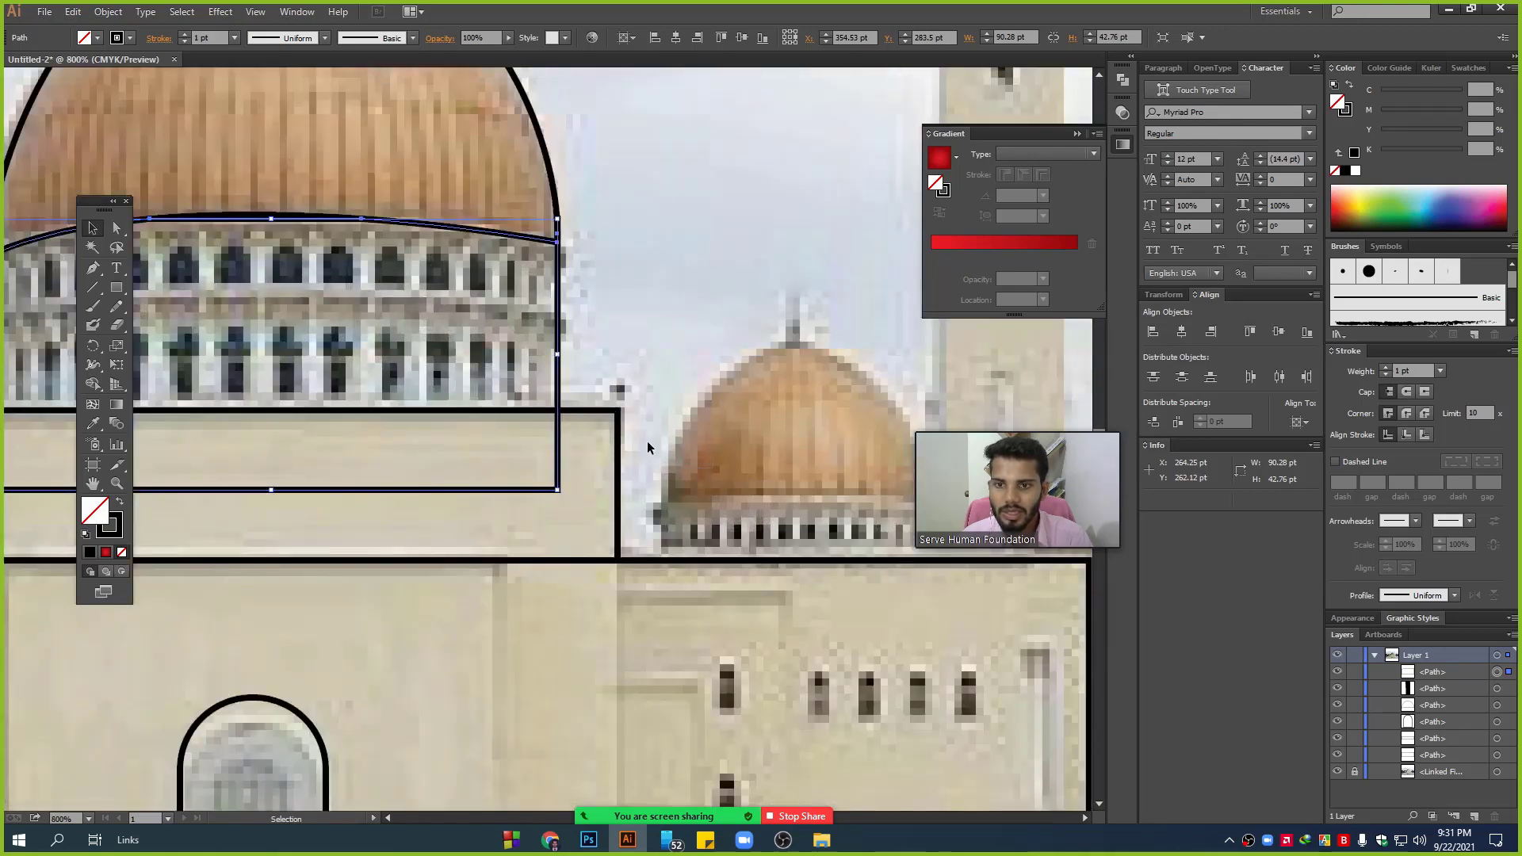
{"action": "left_click_drag", "start_coordinate": [458, 364], "coordinate": [632, 354]}
{"action": "left_click", "coordinate": [555, 402], "text": "shift"}
- Unite the drum rectangle with the lower block using Shape Builder, then deselect
{"action": "left_click", "coordinate": [93, 384]}
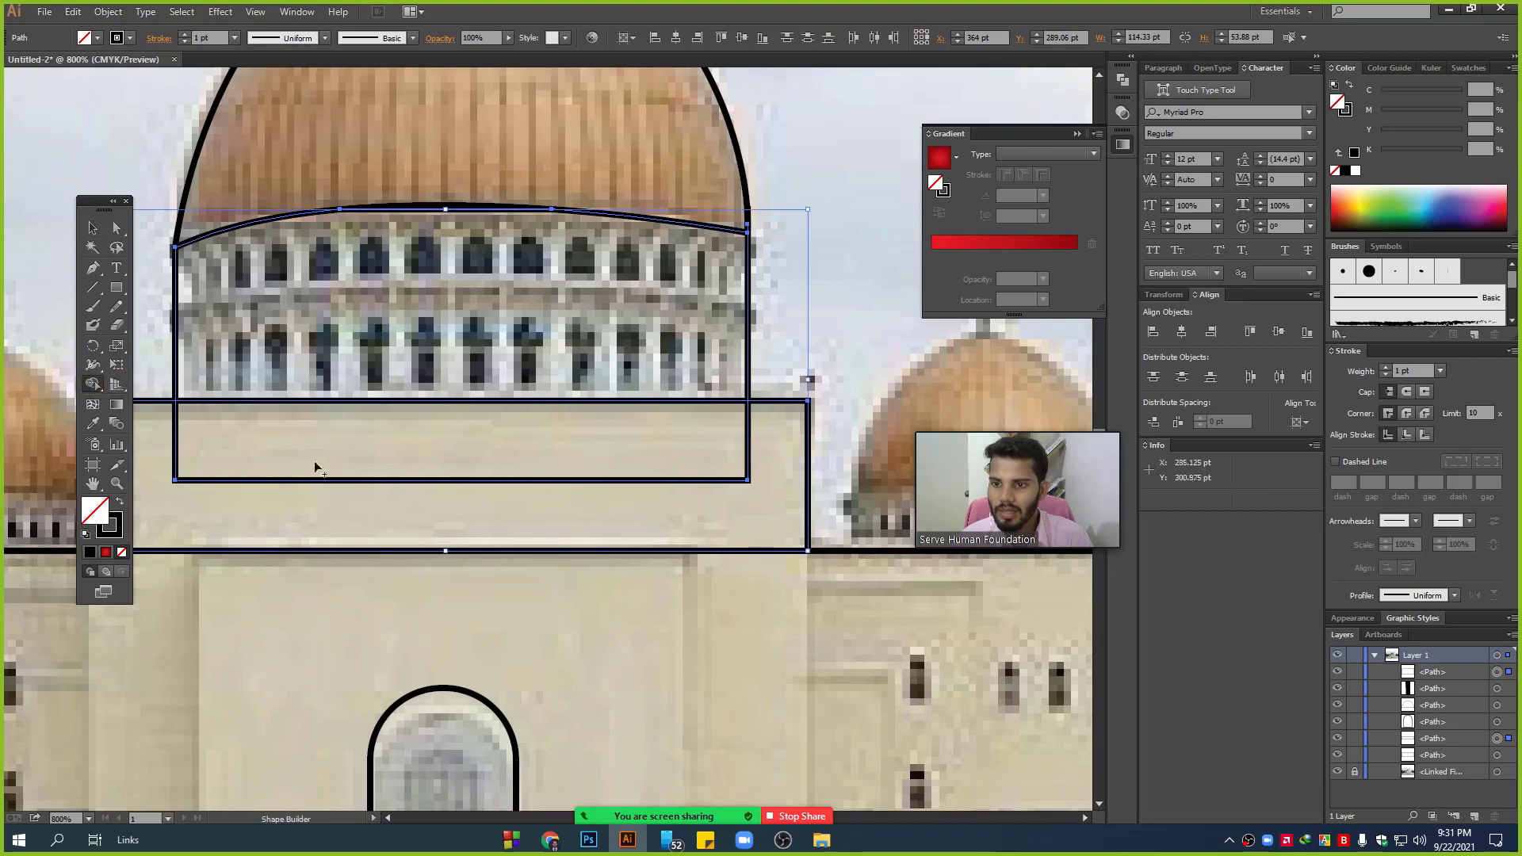
{"action": "left_click_drag", "start_coordinate": [314, 468], "coordinate": [293, 525]}
{"action": "left_click", "coordinate": [93, 228]}
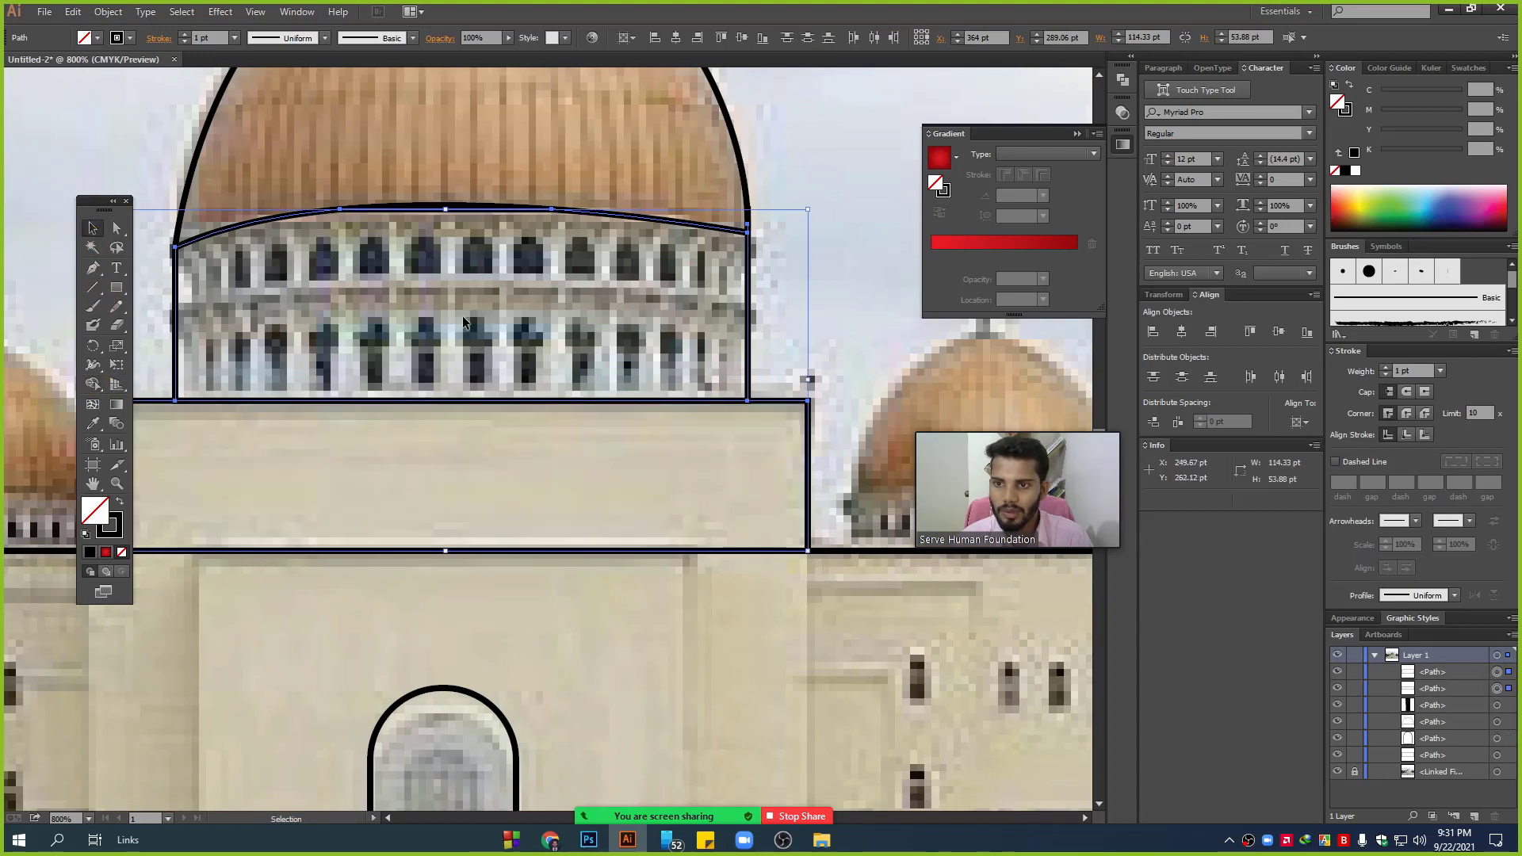
{"action": "left_click", "coordinate": [507, 355]}
{"action": "scroll", "coordinate": [508, 356], "scroll_direction": "down", "scroll_amount": 1, "text": "alt"}
{"action": "scroll", "coordinate": [539, 230], "scroll_direction": "up", "scroll_amount": 3}
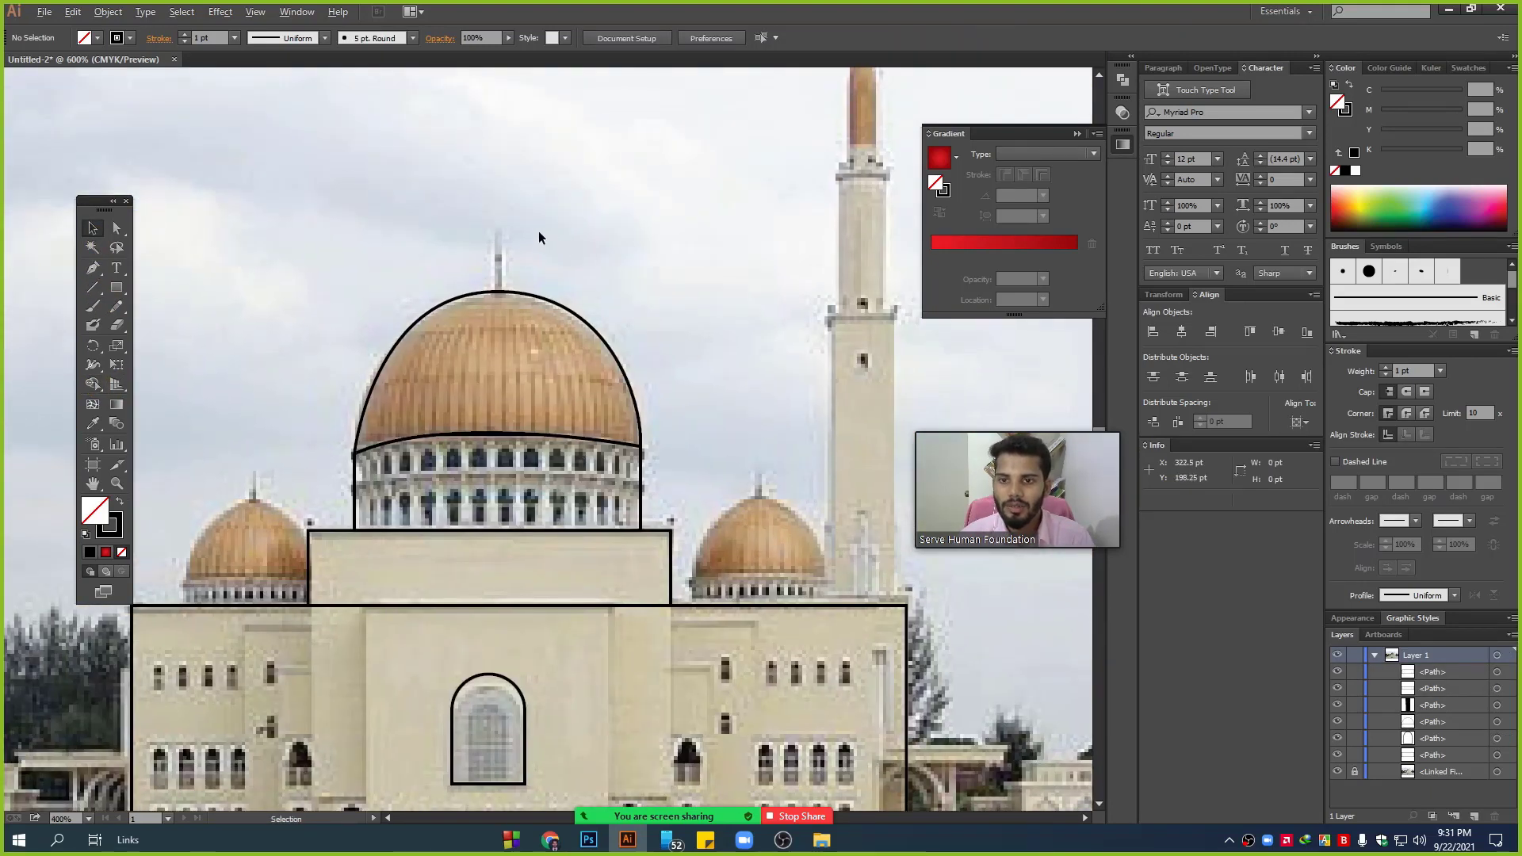
- Draw a thin rectangle above the main dome for the spire
{"action": "scroll", "coordinate": [539, 231], "scroll_direction": "up", "scroll_amount": 2, "text": "alt"}
{"action": "left_click_drag", "start_coordinate": [579, 254], "coordinate": [671, 341]}
{"action": "left_click", "coordinate": [116, 287]}
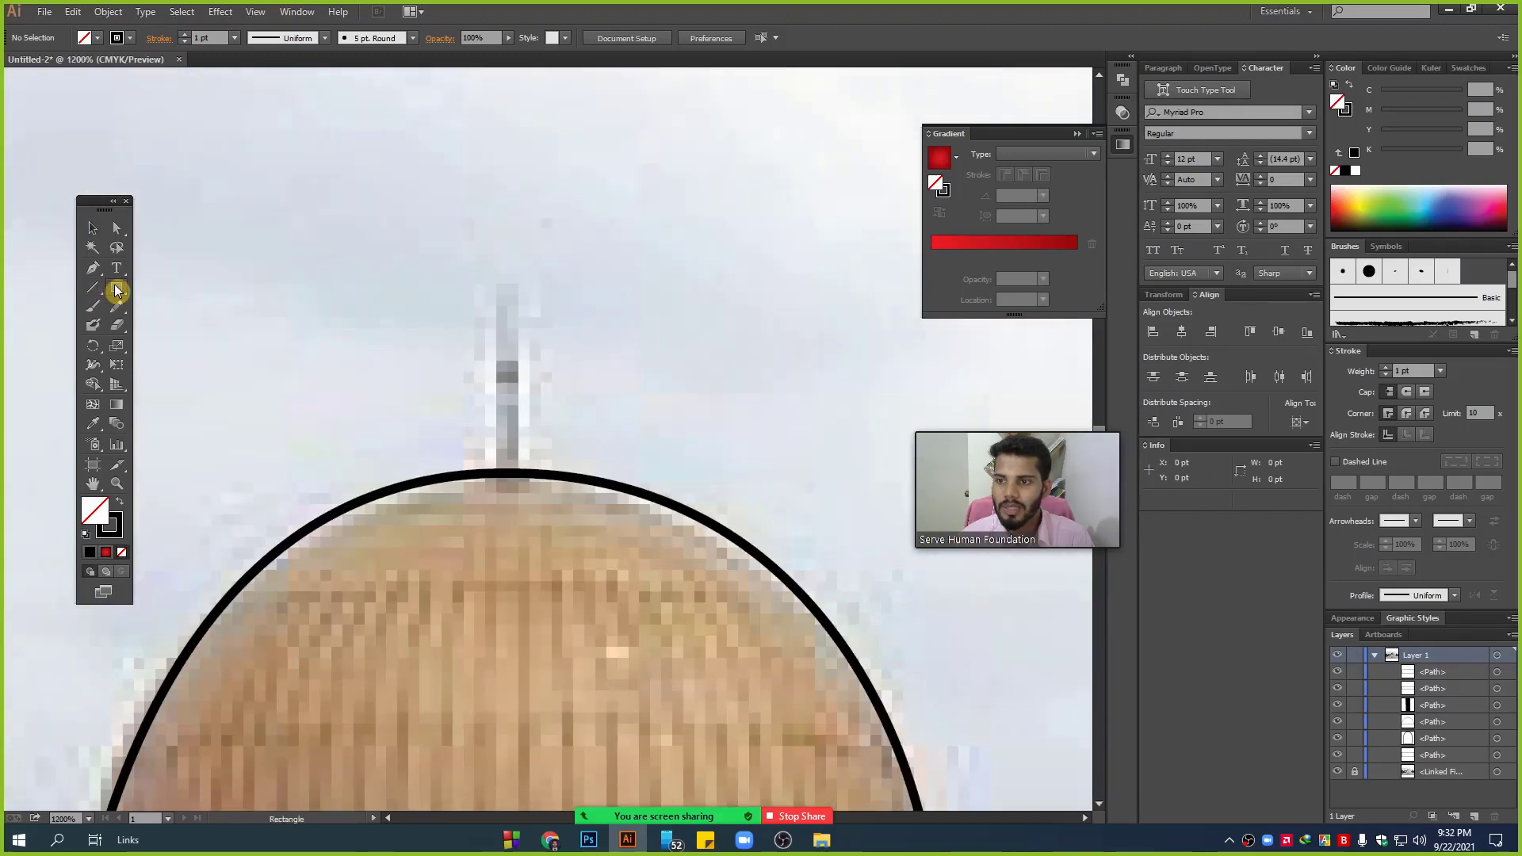
{"action": "left_click_drag", "start_coordinate": [491, 276], "coordinate": [520, 486]}
{"action": "scroll", "coordinate": [508, 373], "scroll_direction": "up", "scroll_amount": 2, "text": "alt"}
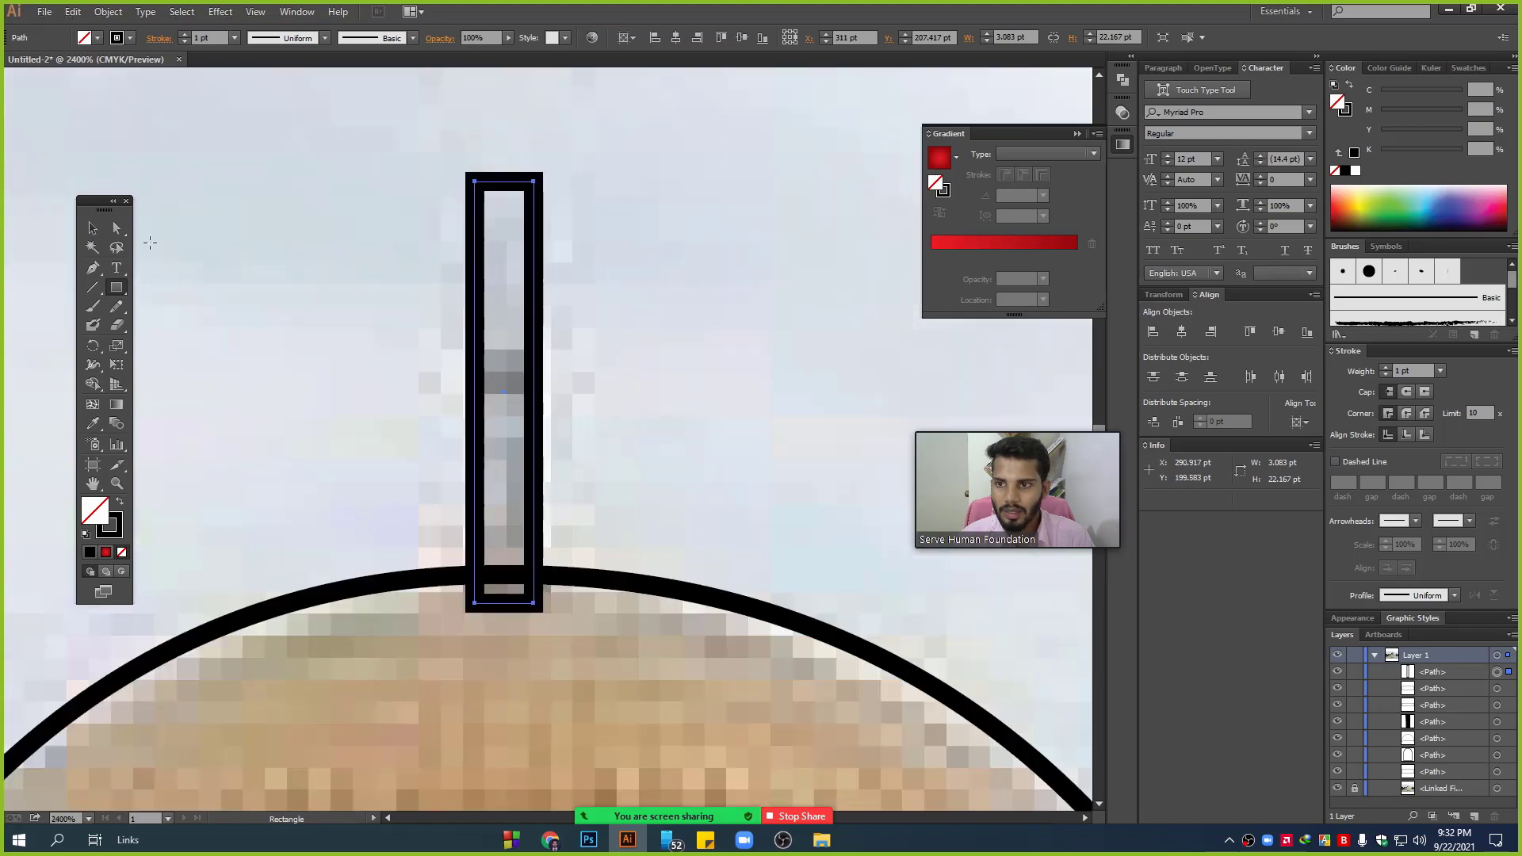
- Drag the rectangle's two top anchors together into a sharp point, then deselect
{"action": "left_click", "coordinate": [116, 232]}
{"action": "scroll", "coordinate": [506, 177], "scroll_direction": "up", "scroll_amount": 2, "text": "alt"}
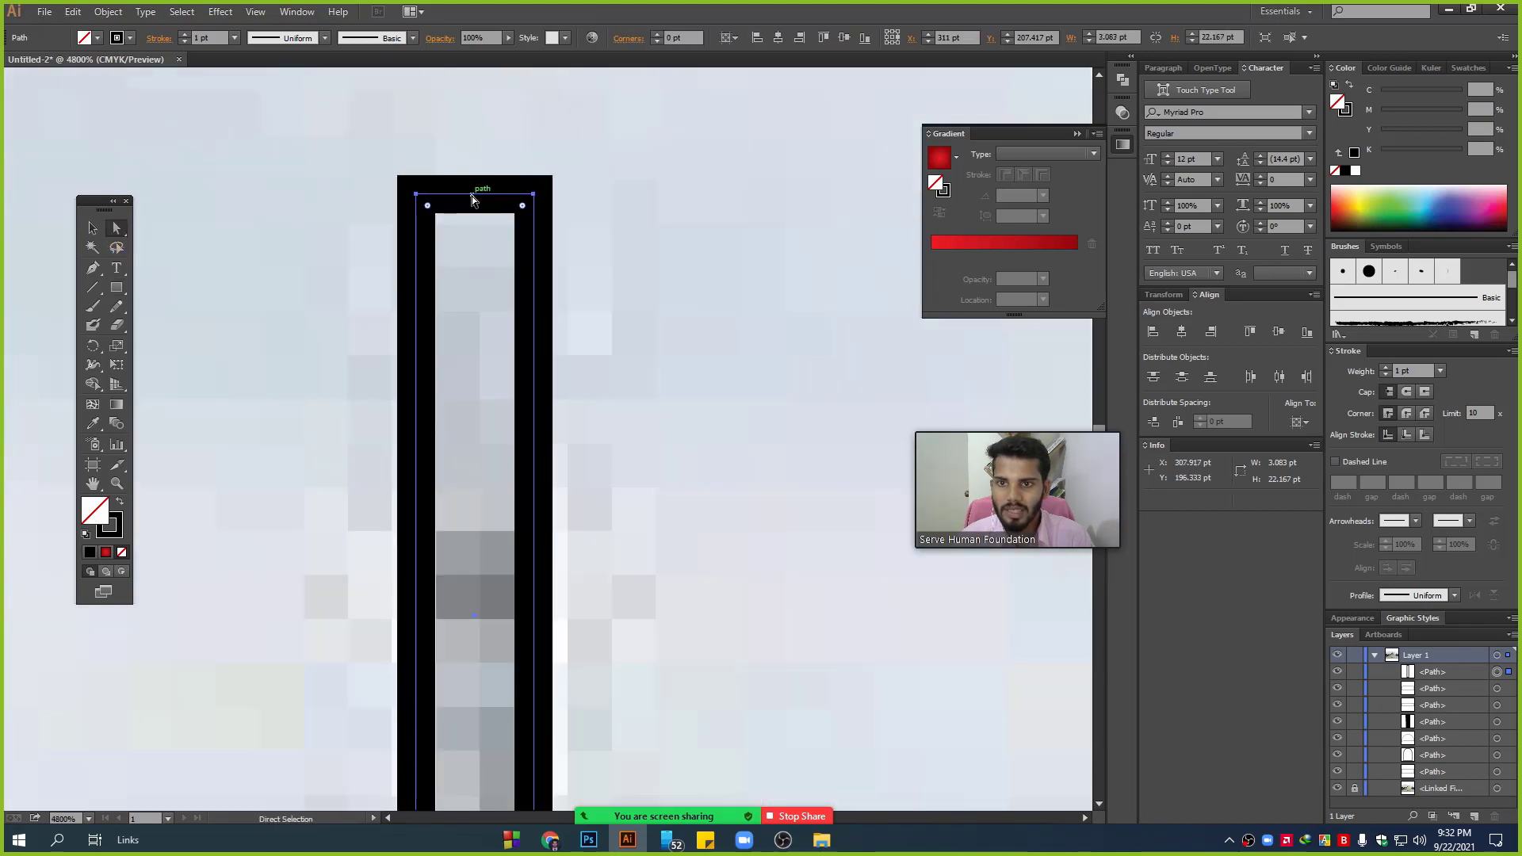
{"action": "left_click_drag", "start_coordinate": [532, 195], "coordinate": [481, 198]}
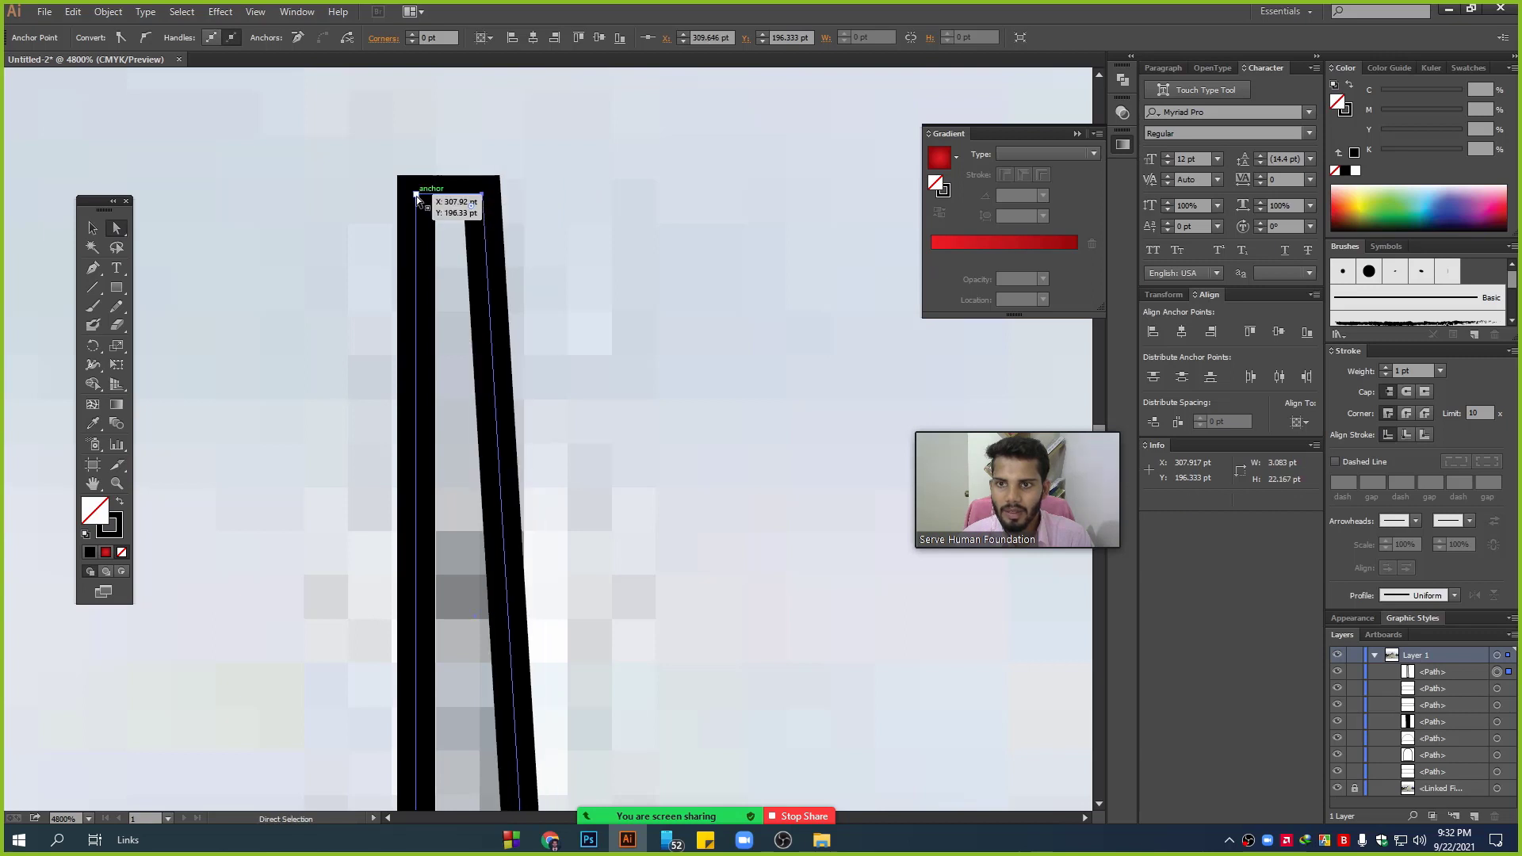
{"action": "key", "text": "ctrl+z"}
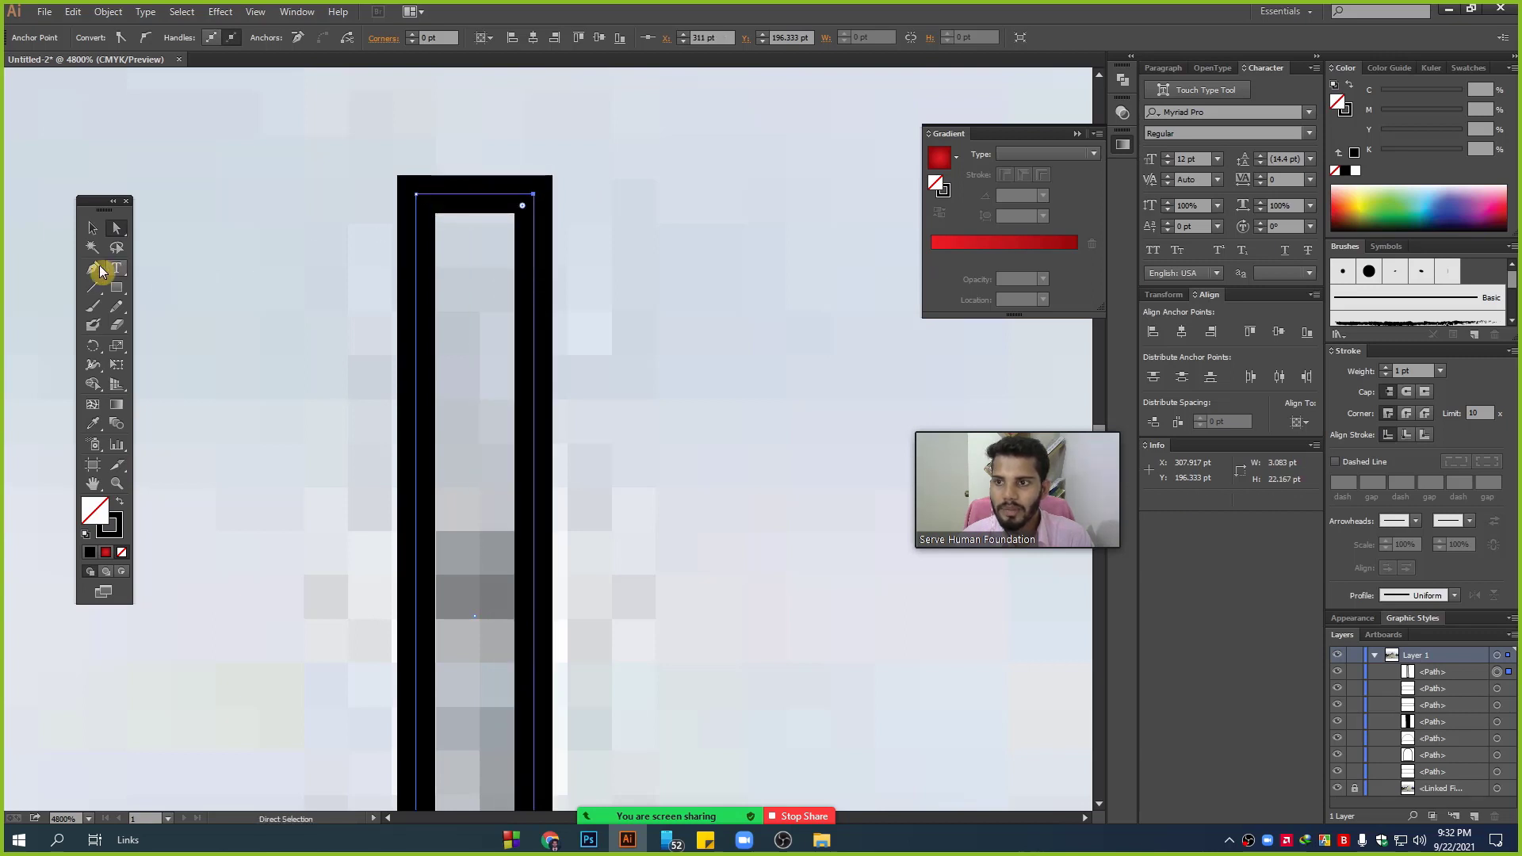
{"action": "left_click", "coordinate": [89, 271]}
{"action": "left_click", "coordinate": [153, 290]}
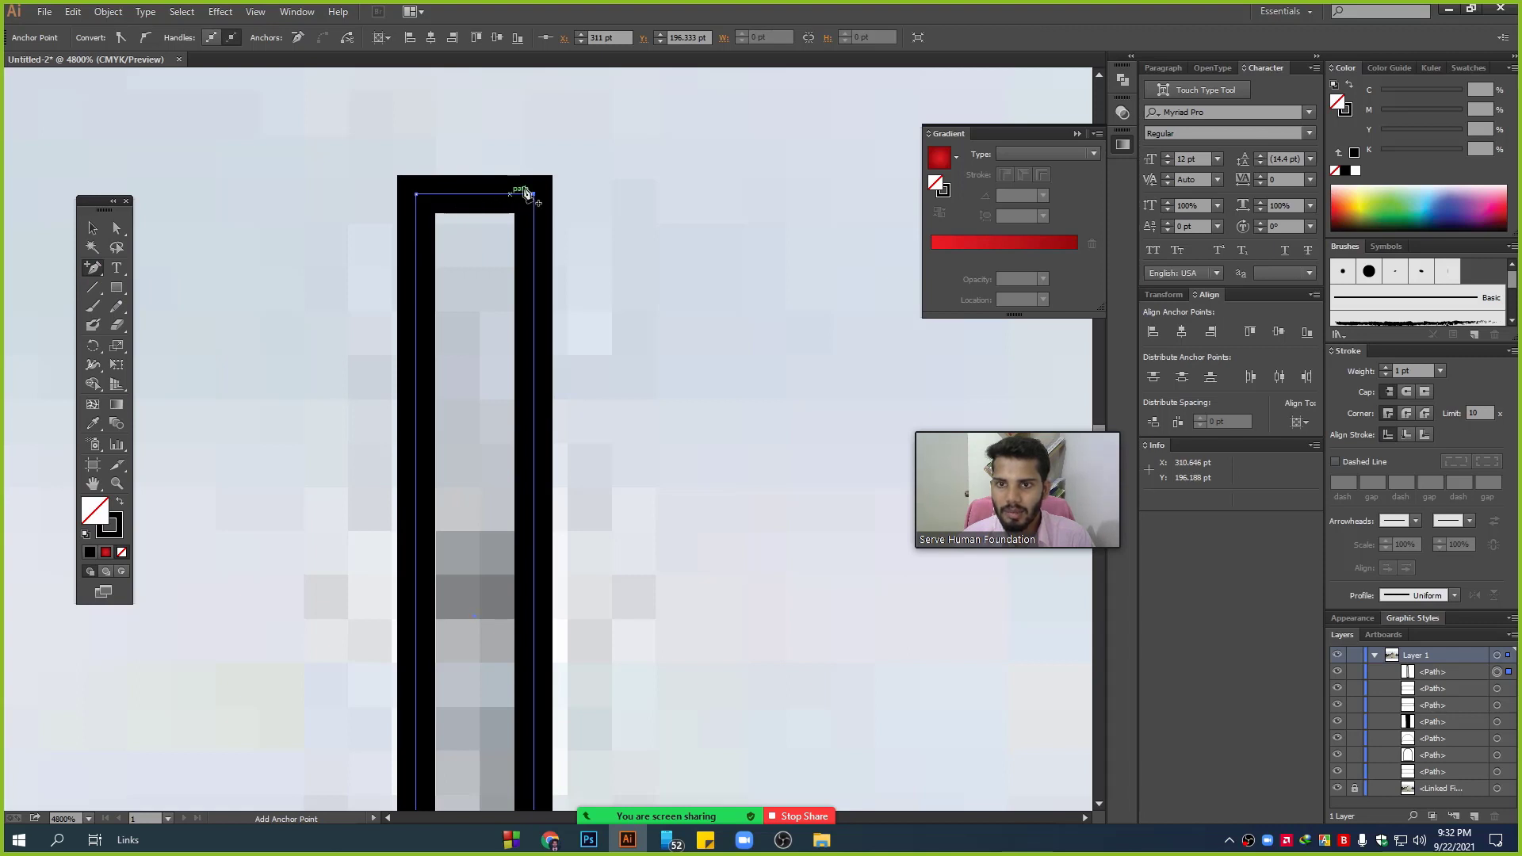
{"action": "left_click", "coordinate": [115, 231]}
{"action": "mouse_move", "coordinate": [534, 195]}
{"action": "left_mouse_down"}
{"action": "mouse_move", "coordinate": [420, 199]}
{"action": "mouse_move", "coordinate": [478, 196]}
{"action": "left_mouse_up"}
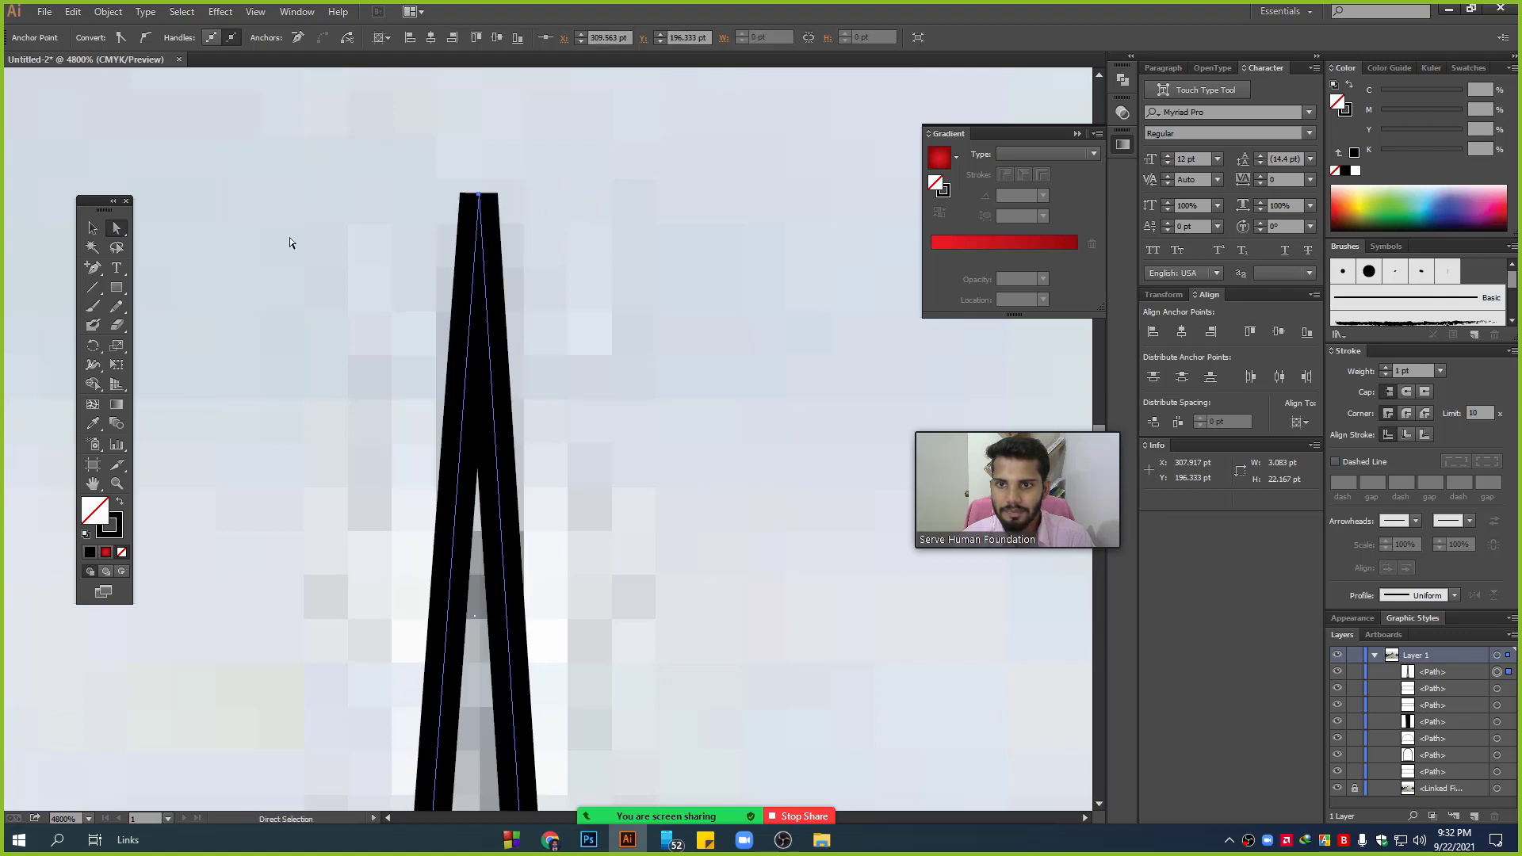
{"action": "left_click", "coordinate": [92, 229]}
{"action": "scroll", "coordinate": [562, 382], "scroll_direction": "down", "scroll_amount": 5}
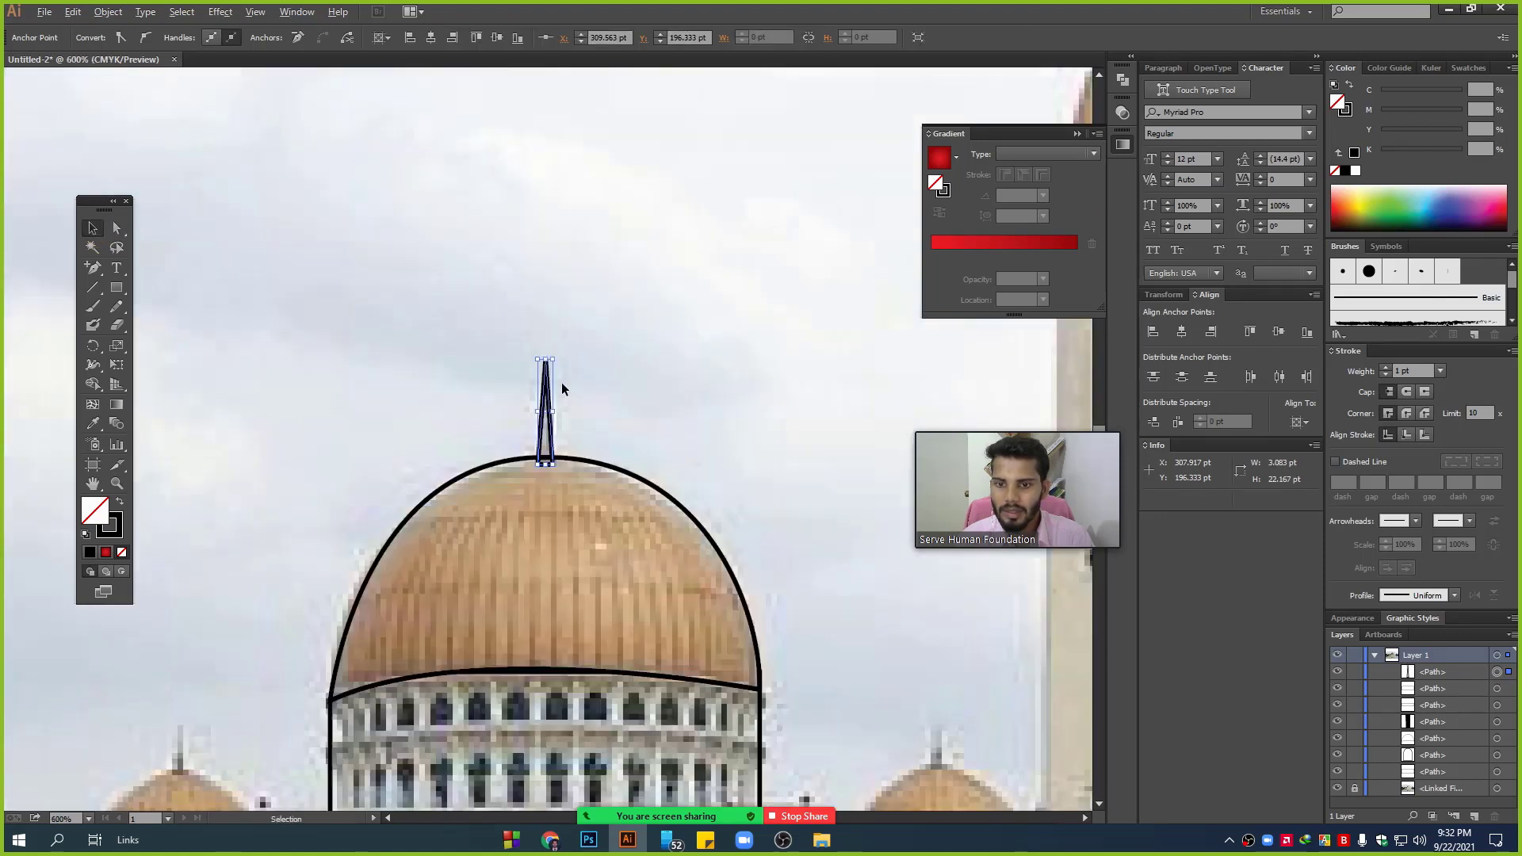
{"action": "left_click", "coordinate": [607, 412]}
{"action": "scroll", "coordinate": [606, 414], "scroll_direction": "down", "scroll_amount": 3}
{"action": "scroll", "coordinate": [675, 427], "scroll_direction": "up", "scroll_amount": 3}
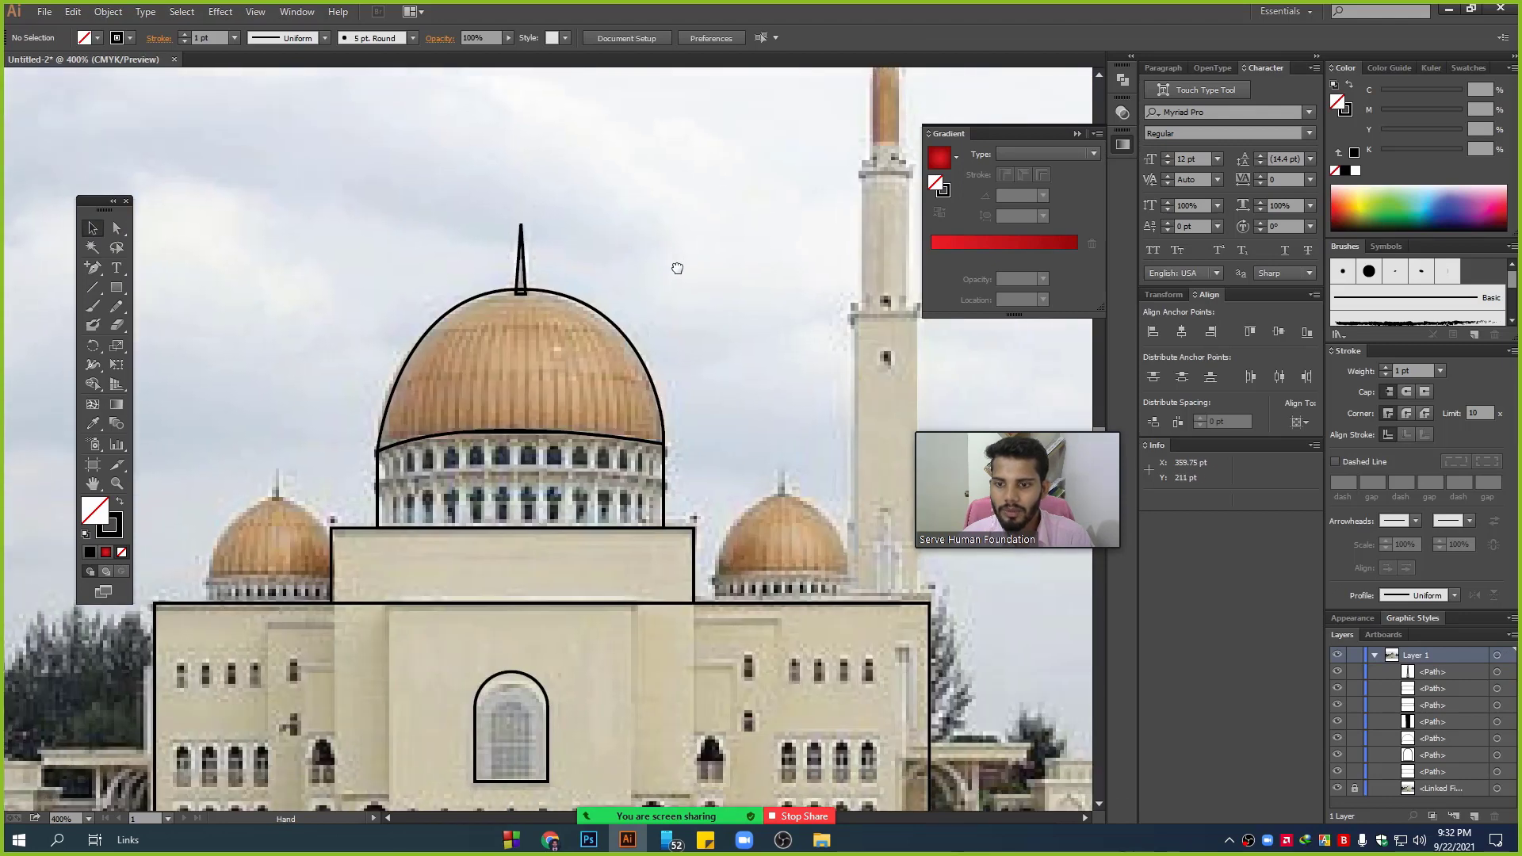
{"action": "scroll", "coordinate": [639, 429], "scroll_direction": "up", "scroll_amount": 1}
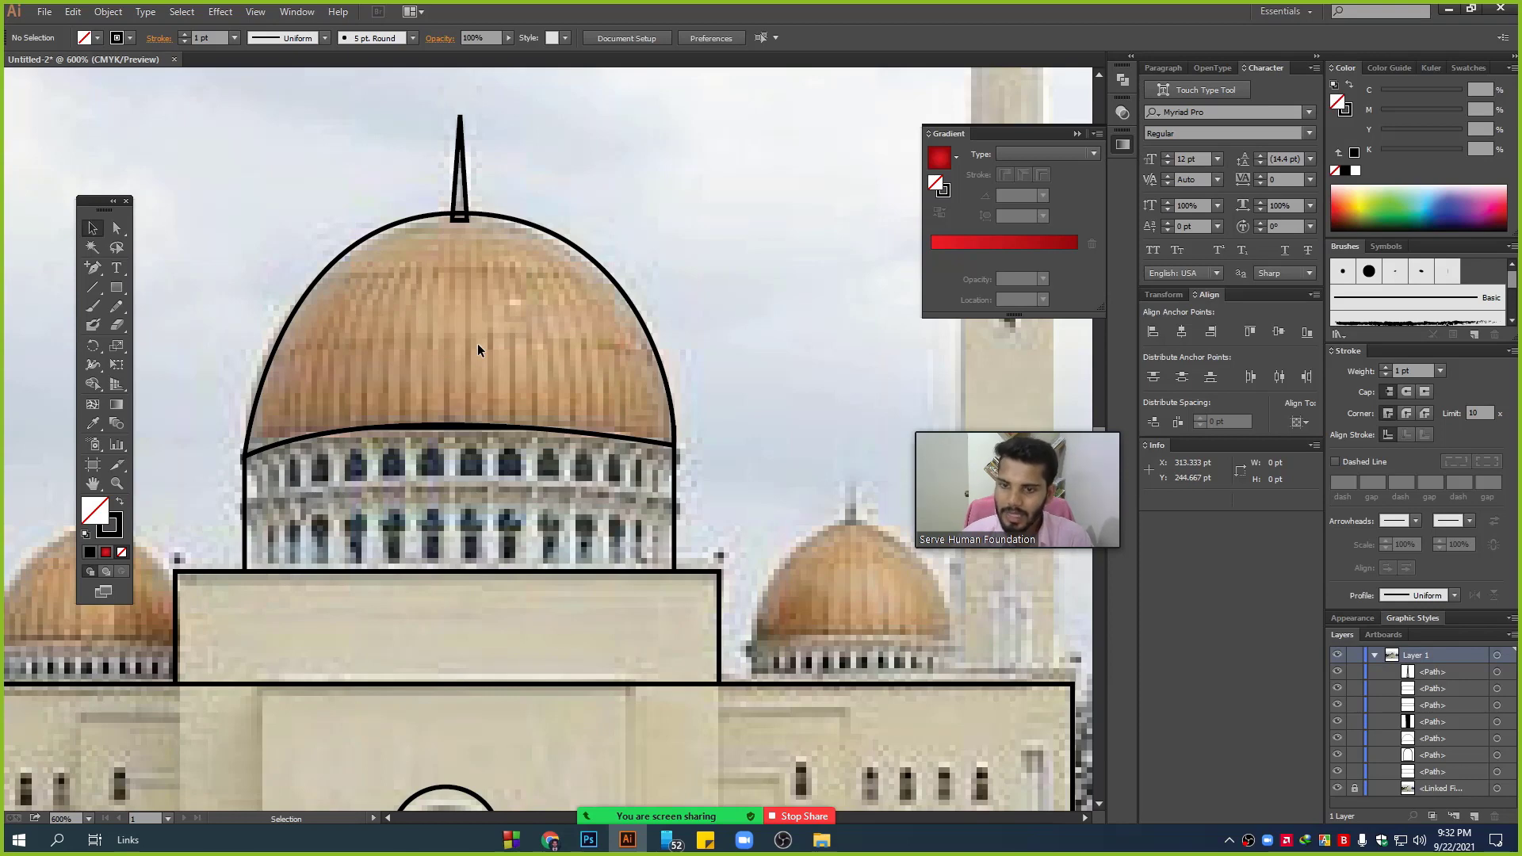
{"action": "scroll", "coordinate": [721, 412], "scroll_direction": "down", "scroll_amount": 1}
{"action": "scroll", "coordinate": [683, 345], "scroll_direction": "down", "scroll_amount": 1}
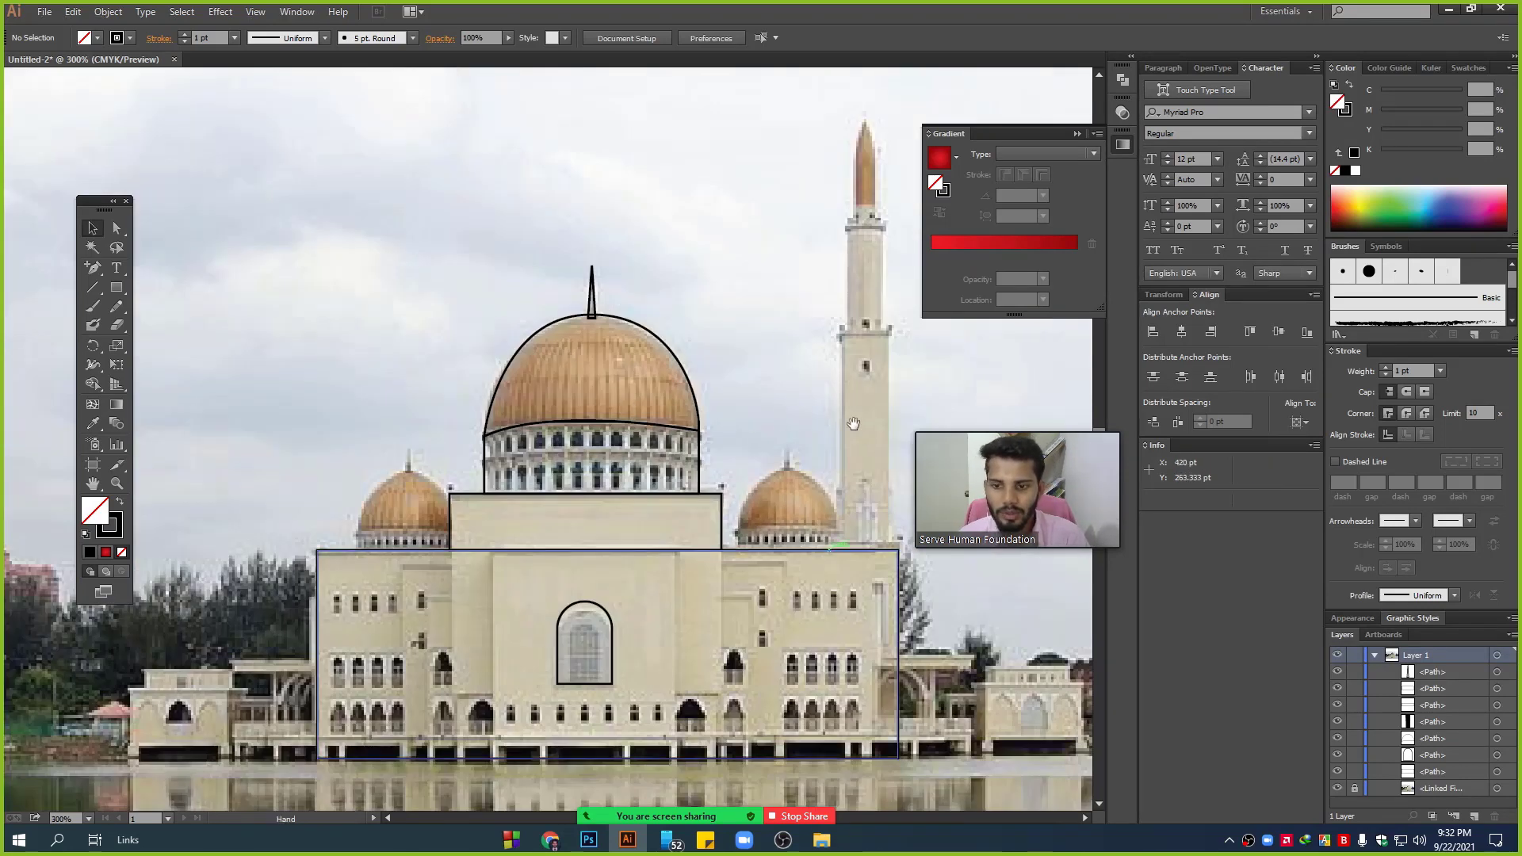
{"action": "mouse_move", "coordinate": [853, 423]}
{"action": "left_mouse_down"}
{"action": "mouse_move", "coordinate": [637, 464]}
{"action": "mouse_move", "coordinate": [673, 454]}
{"action": "left_mouse_up"}
{"action": "scroll", "coordinate": [578, 491], "scroll_direction": "up", "scroll_amount": 1}
{"action": "left_click_drag", "start_coordinate": [302, 196], "coordinate": [593, 460]}
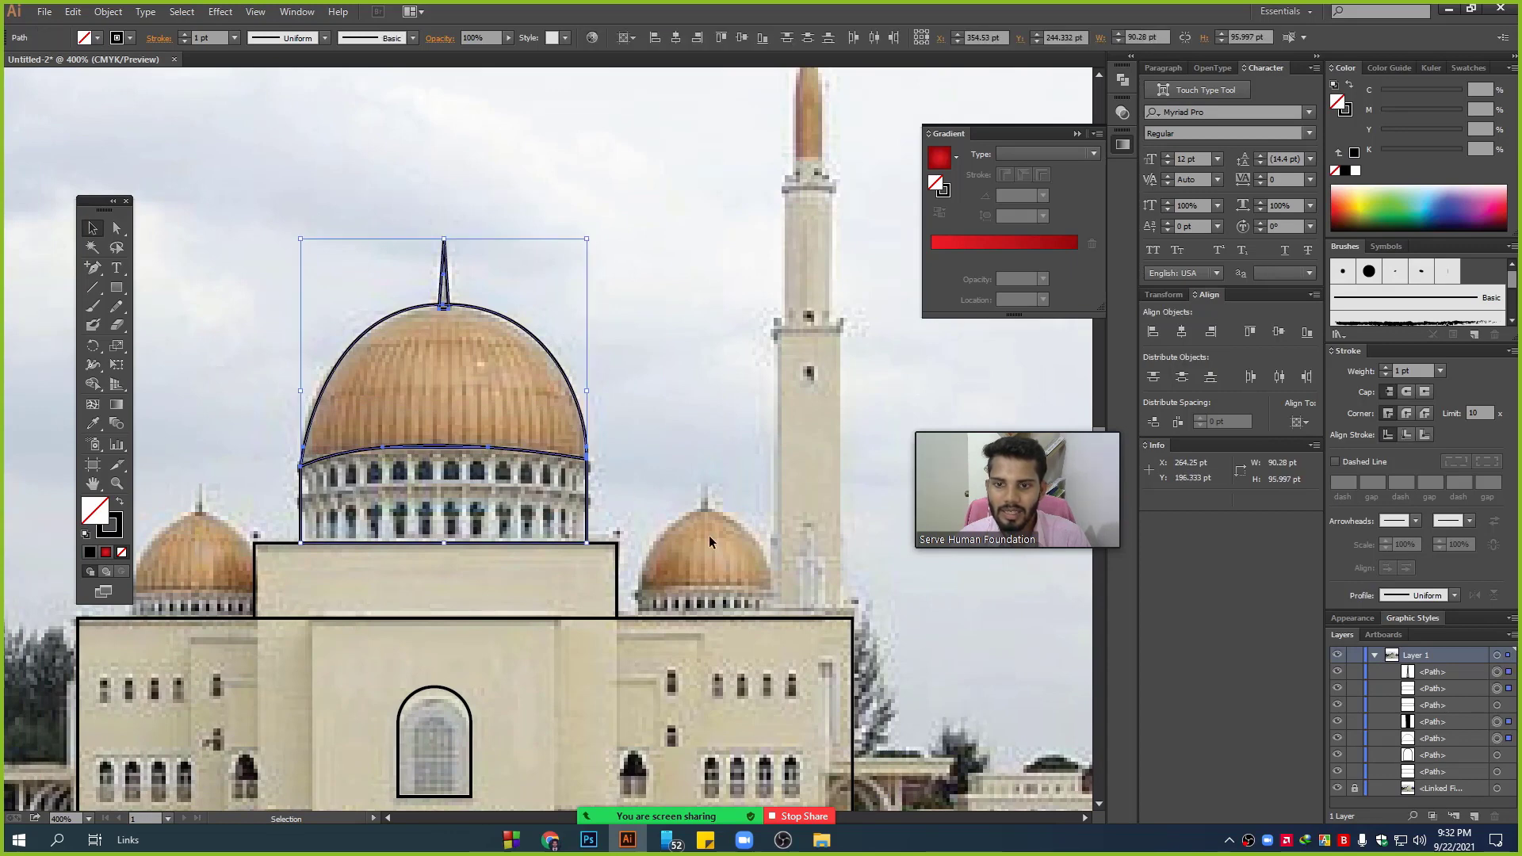
{"action": "left_click", "coordinate": [732, 553]}
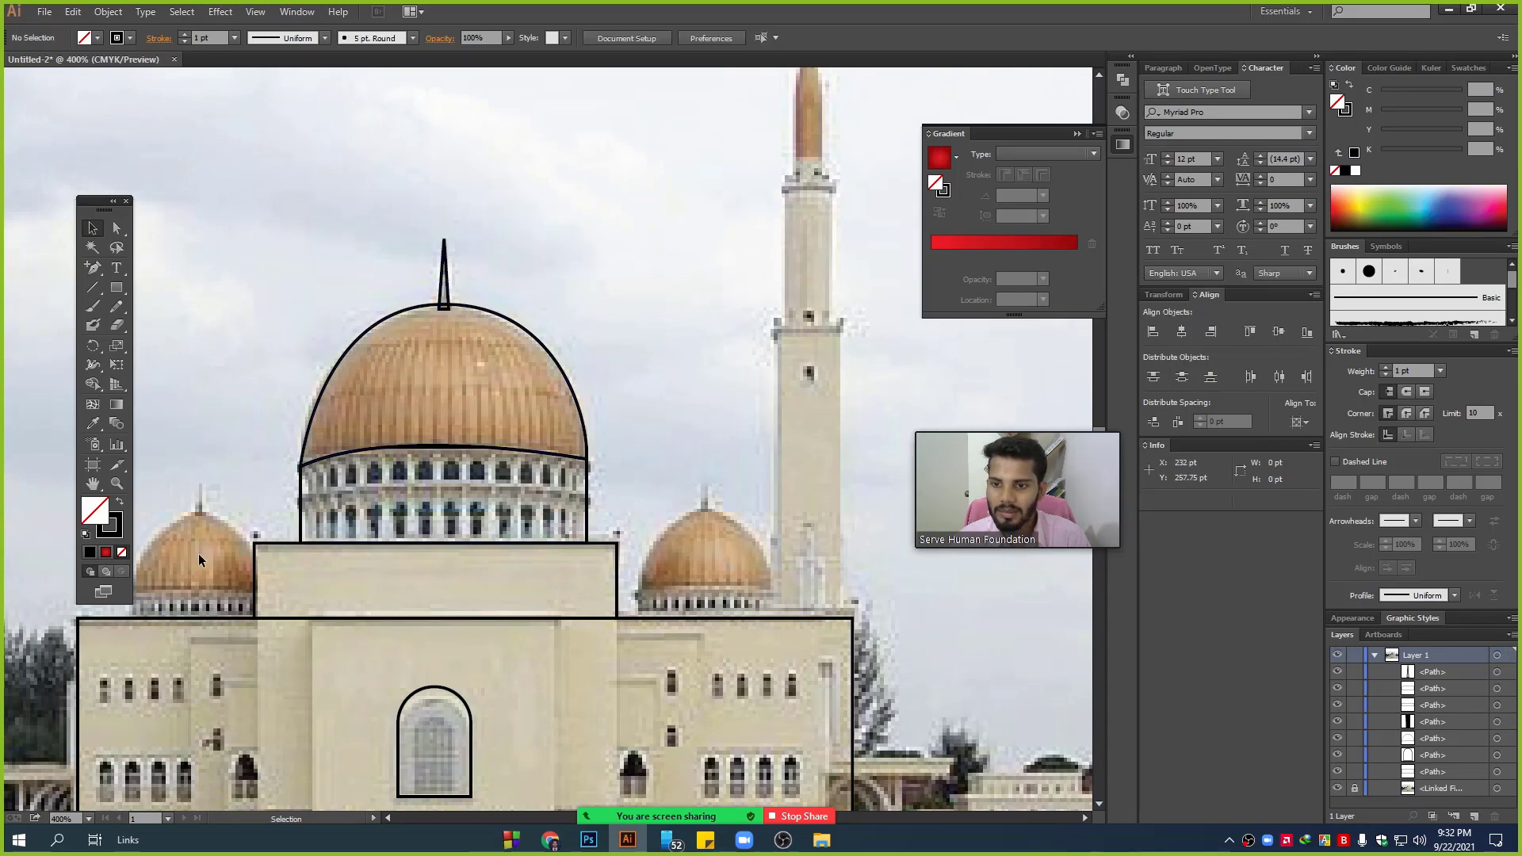
{"action": "left_click_drag", "start_coordinate": [786, 359], "coordinate": [473, 466]}
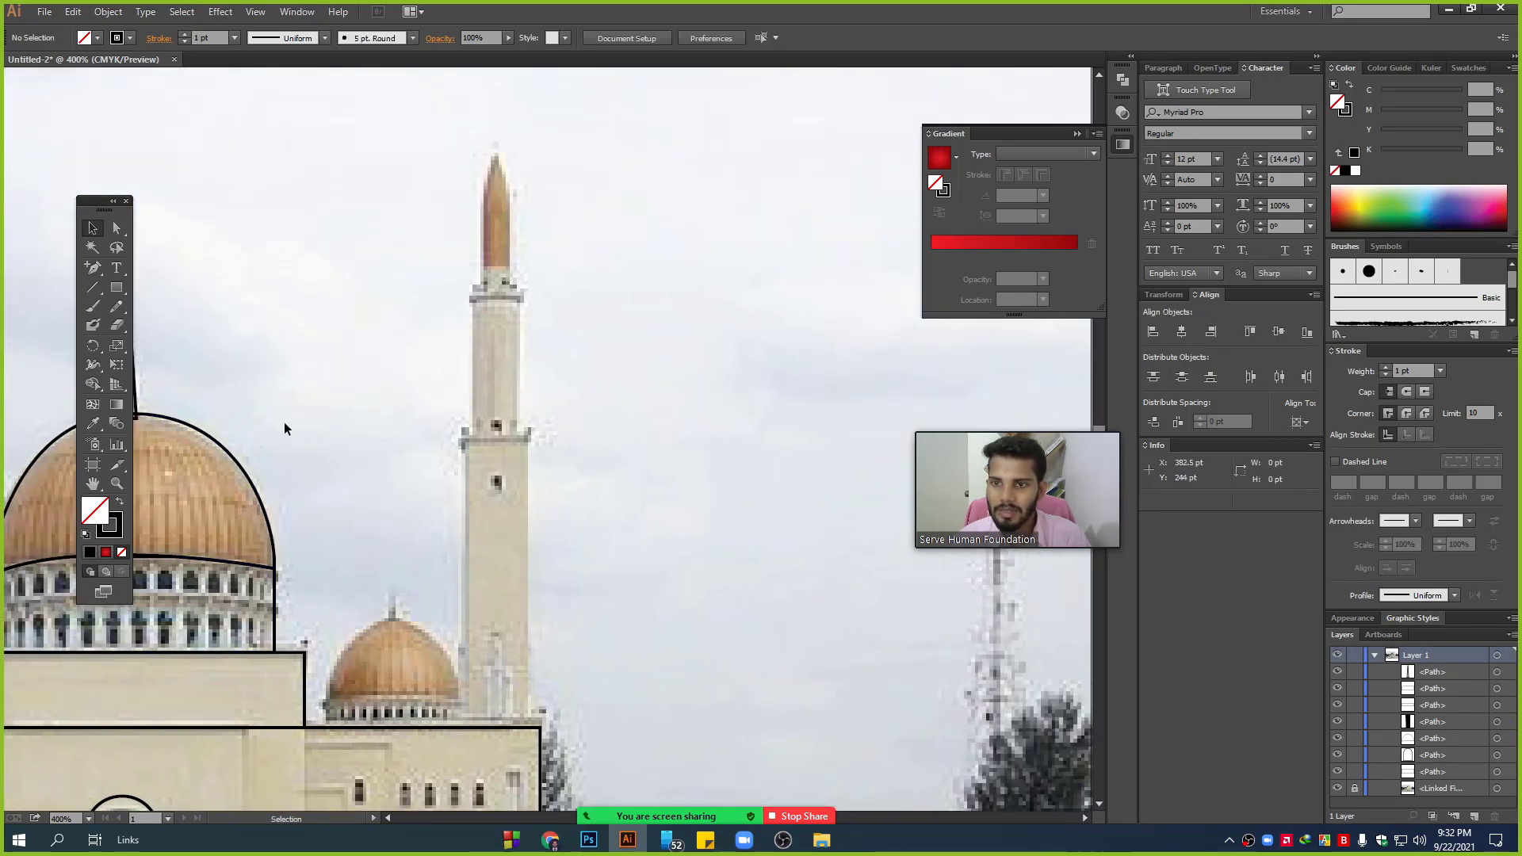
{"action": "key", "text": "m"}
{"action": "scroll", "coordinate": [507, 614], "scroll_direction": "down", "scroll_amount": 2}
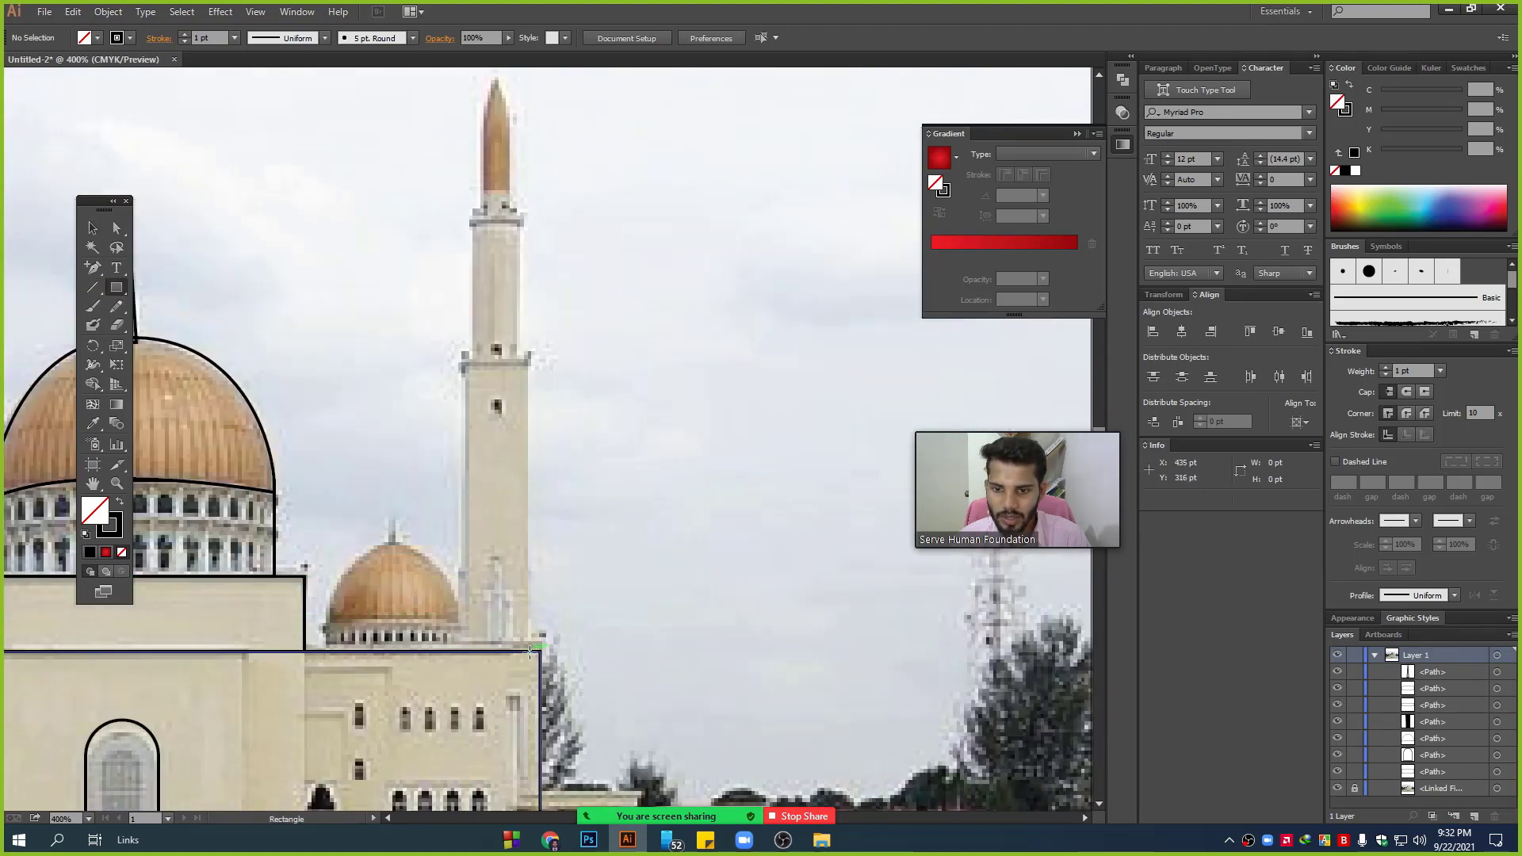
- Draw a rectangle over the minaret's lower shaft and narrow it to the shaft's width
{"action": "left_click_drag", "start_coordinate": [535, 652], "coordinate": [463, 356]}
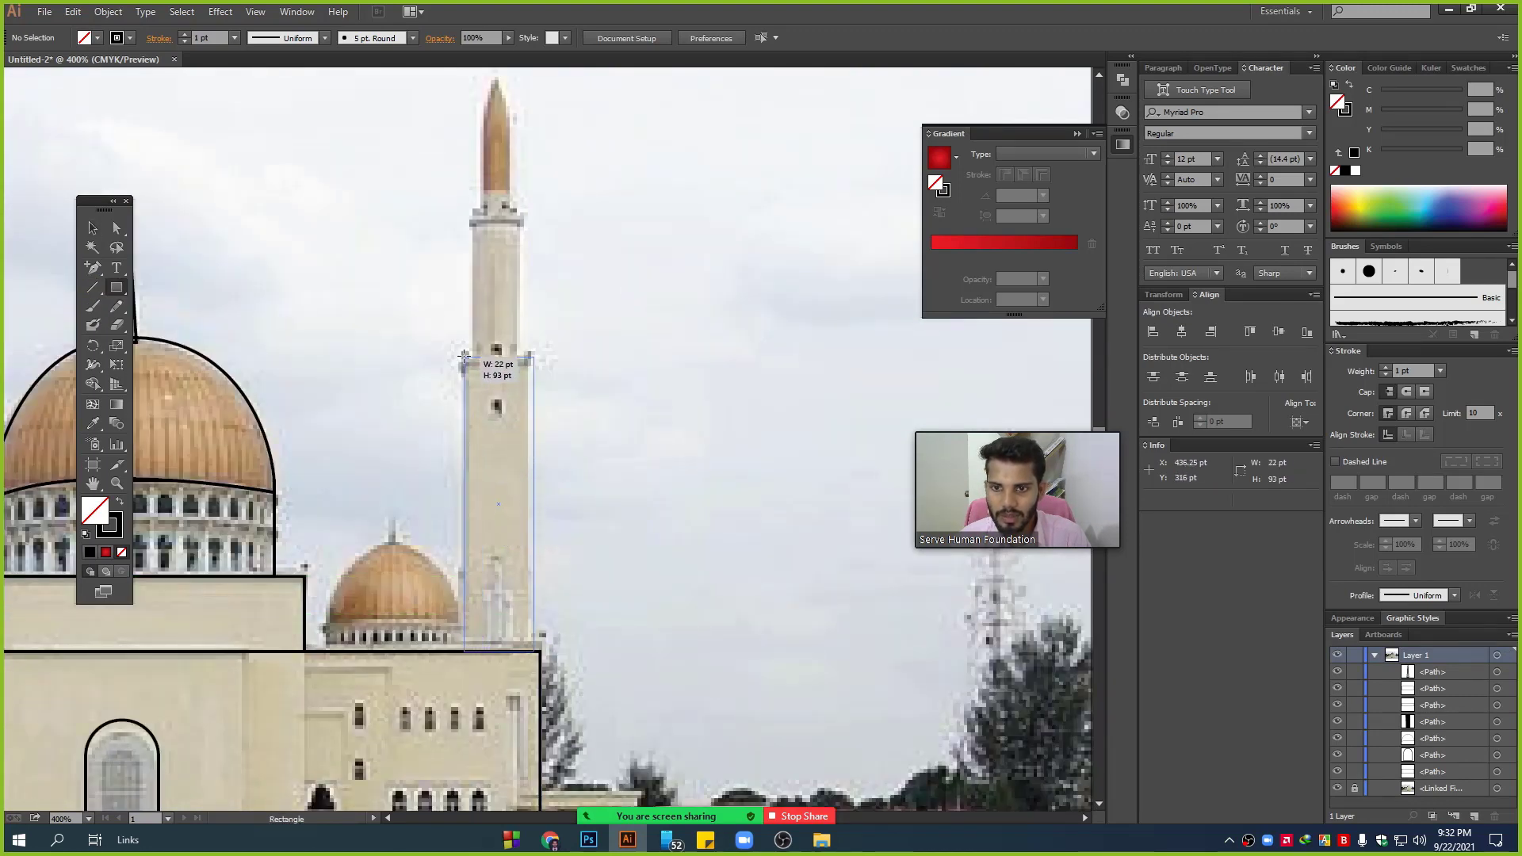
{"action": "key", "text": "v"}
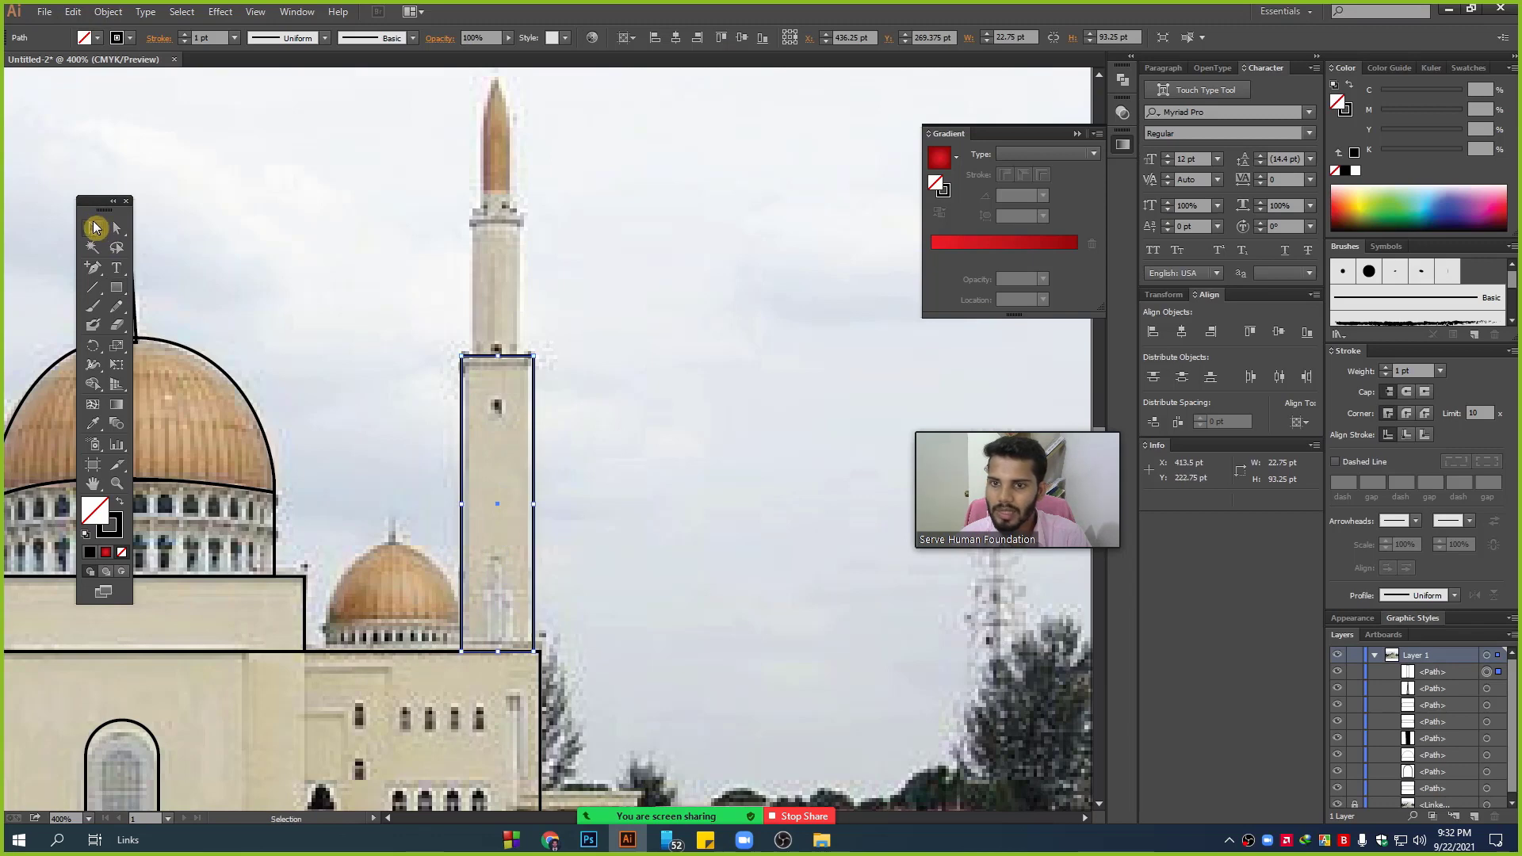
{"action": "scroll", "coordinate": [616, 431], "scroll_direction": "up", "scroll_amount": 2}
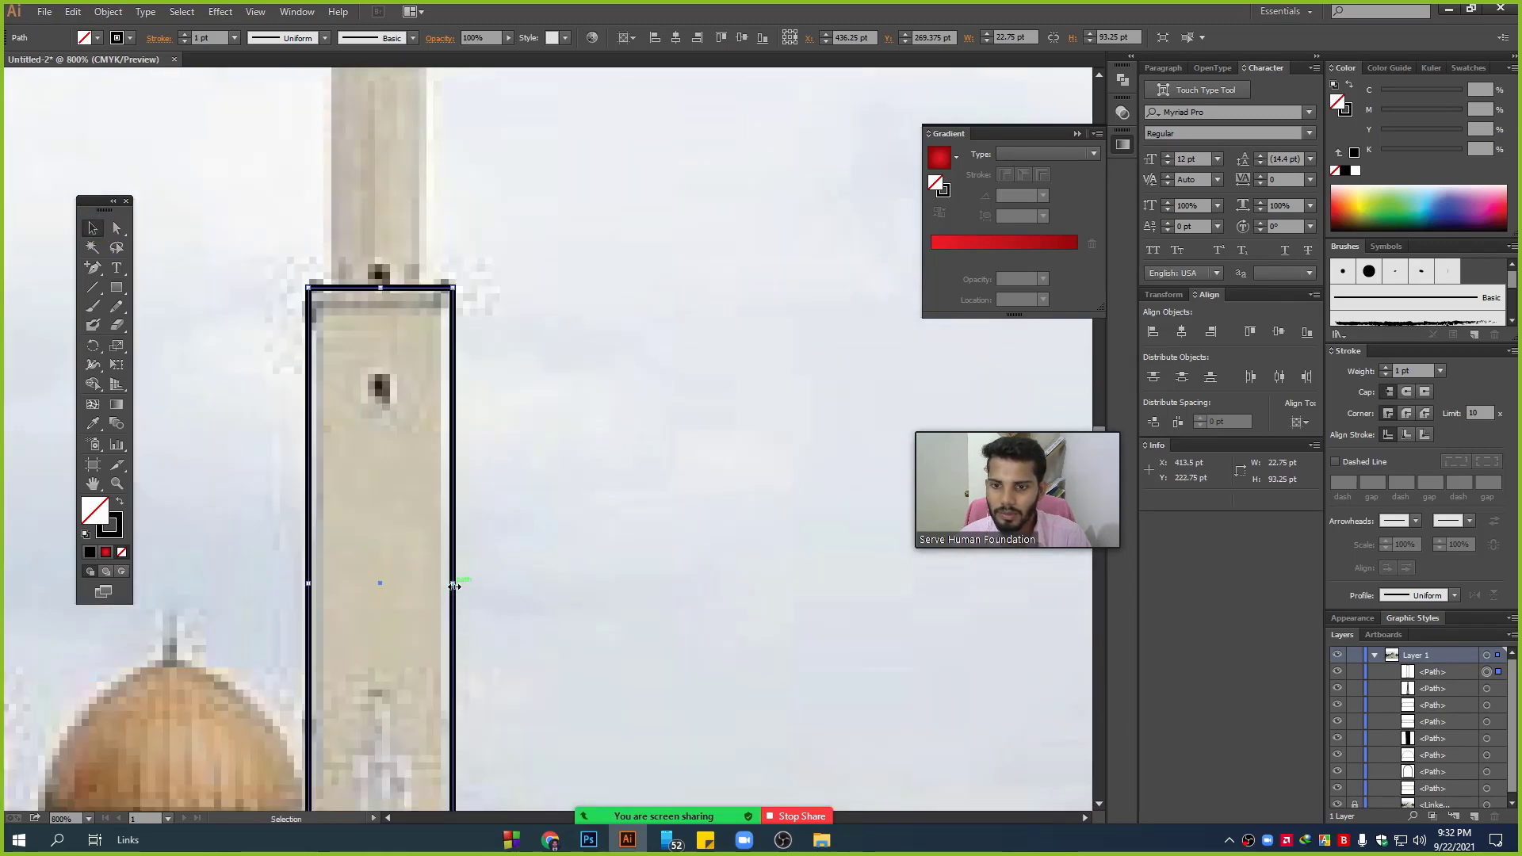
{"action": "left_click_drag", "start_coordinate": [452, 583], "coordinate": [441, 583]}
- Stack a narrower, shorter copy over the upper shaft and another copy above for the tip
{"action": "scroll", "coordinate": [538, 579], "scroll_direction": "down", "scroll_amount": 2}
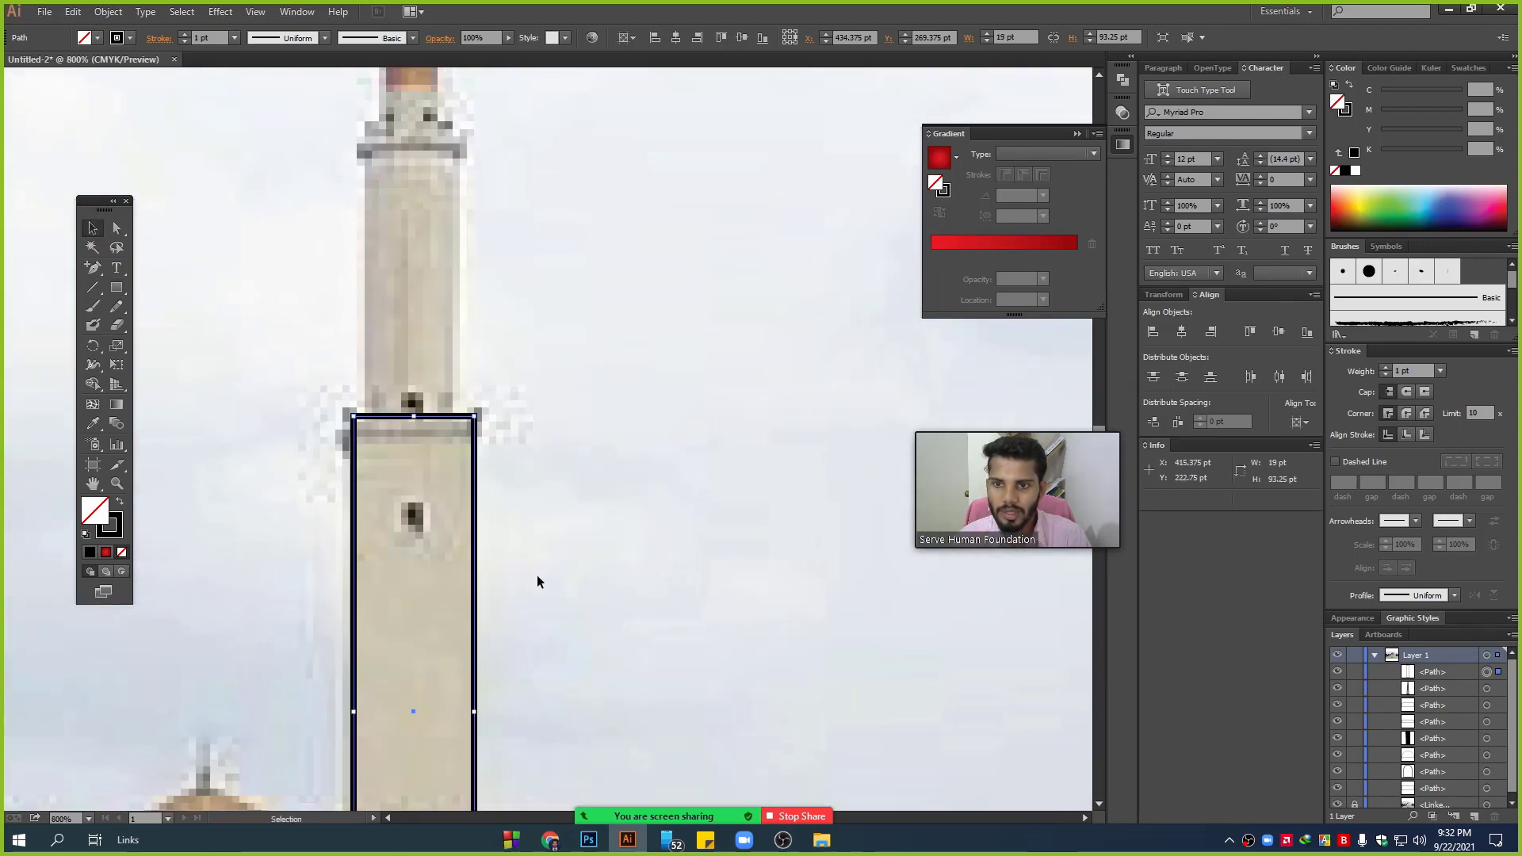
{"action": "left_click_drag", "start_coordinate": [498, 590], "coordinate": [498, 297]}
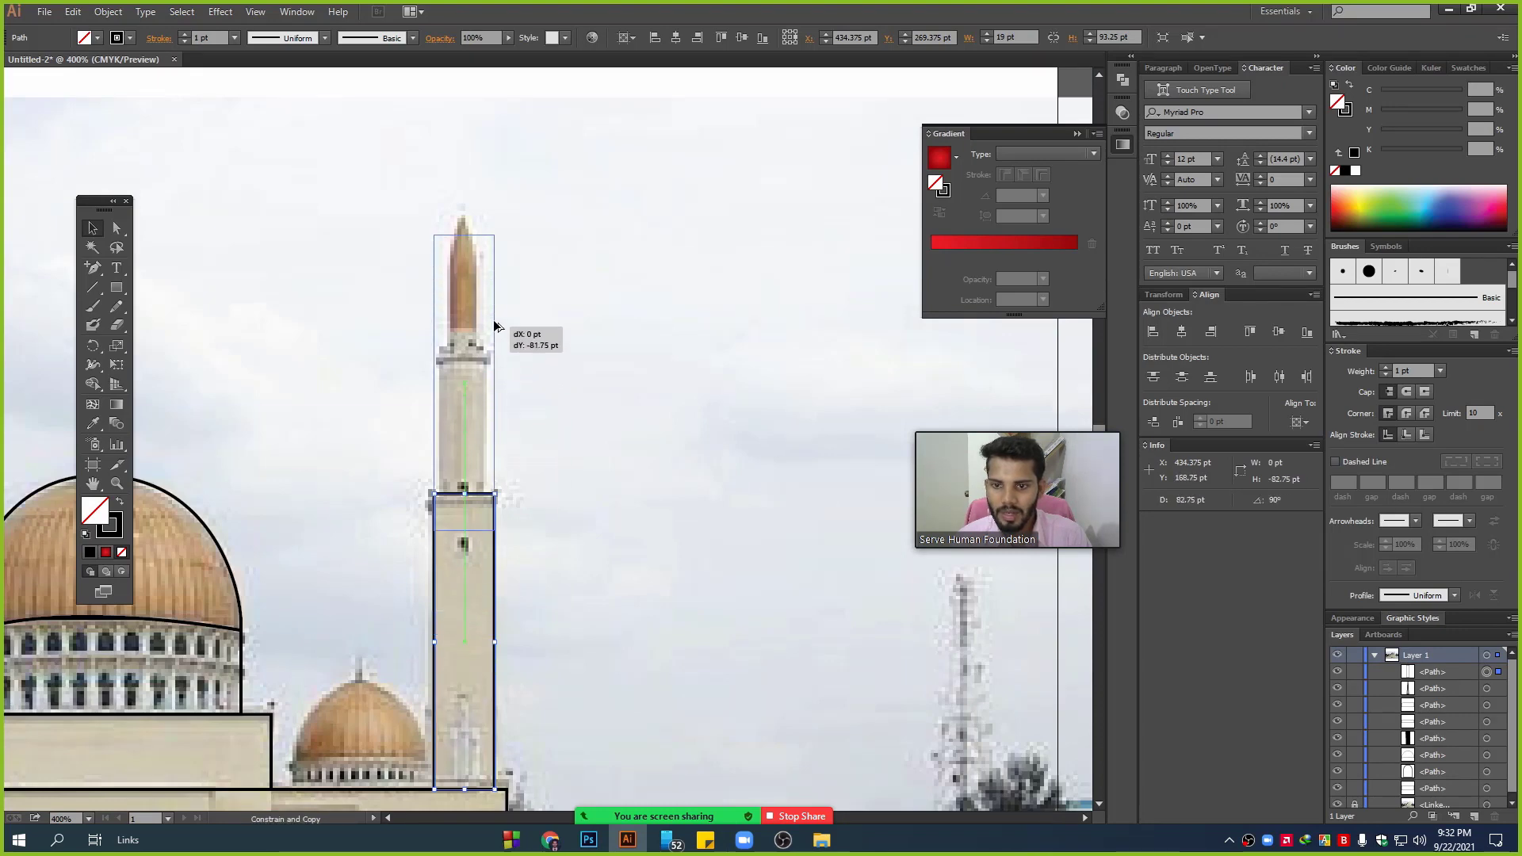
{"action": "scroll", "coordinate": [490, 337], "scroll_direction": "up", "scroll_amount": 1}
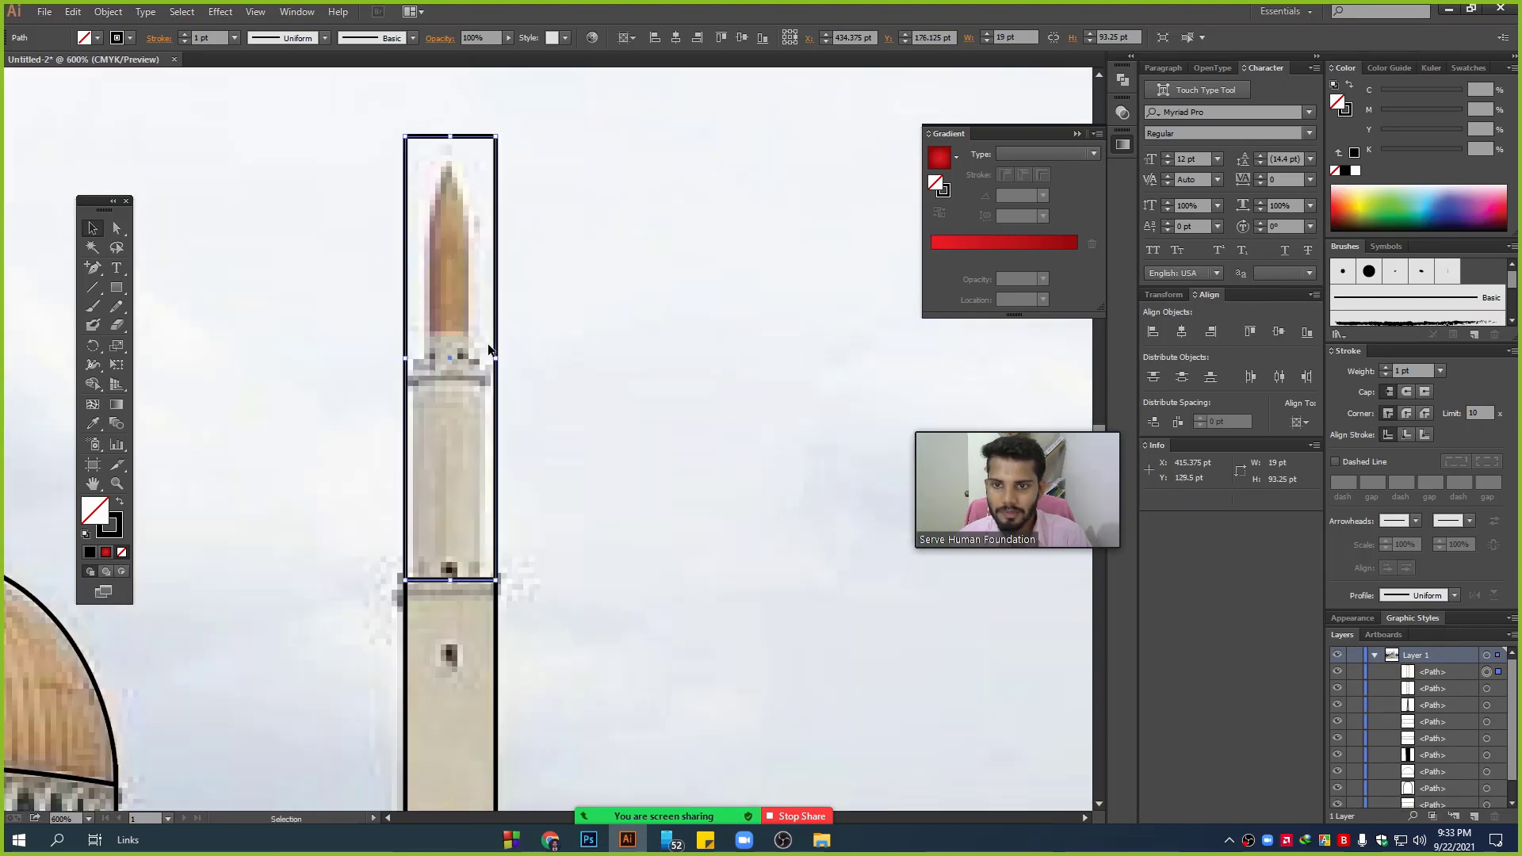
{"action": "left_click_drag", "start_coordinate": [500, 358], "coordinate": [486, 358]}
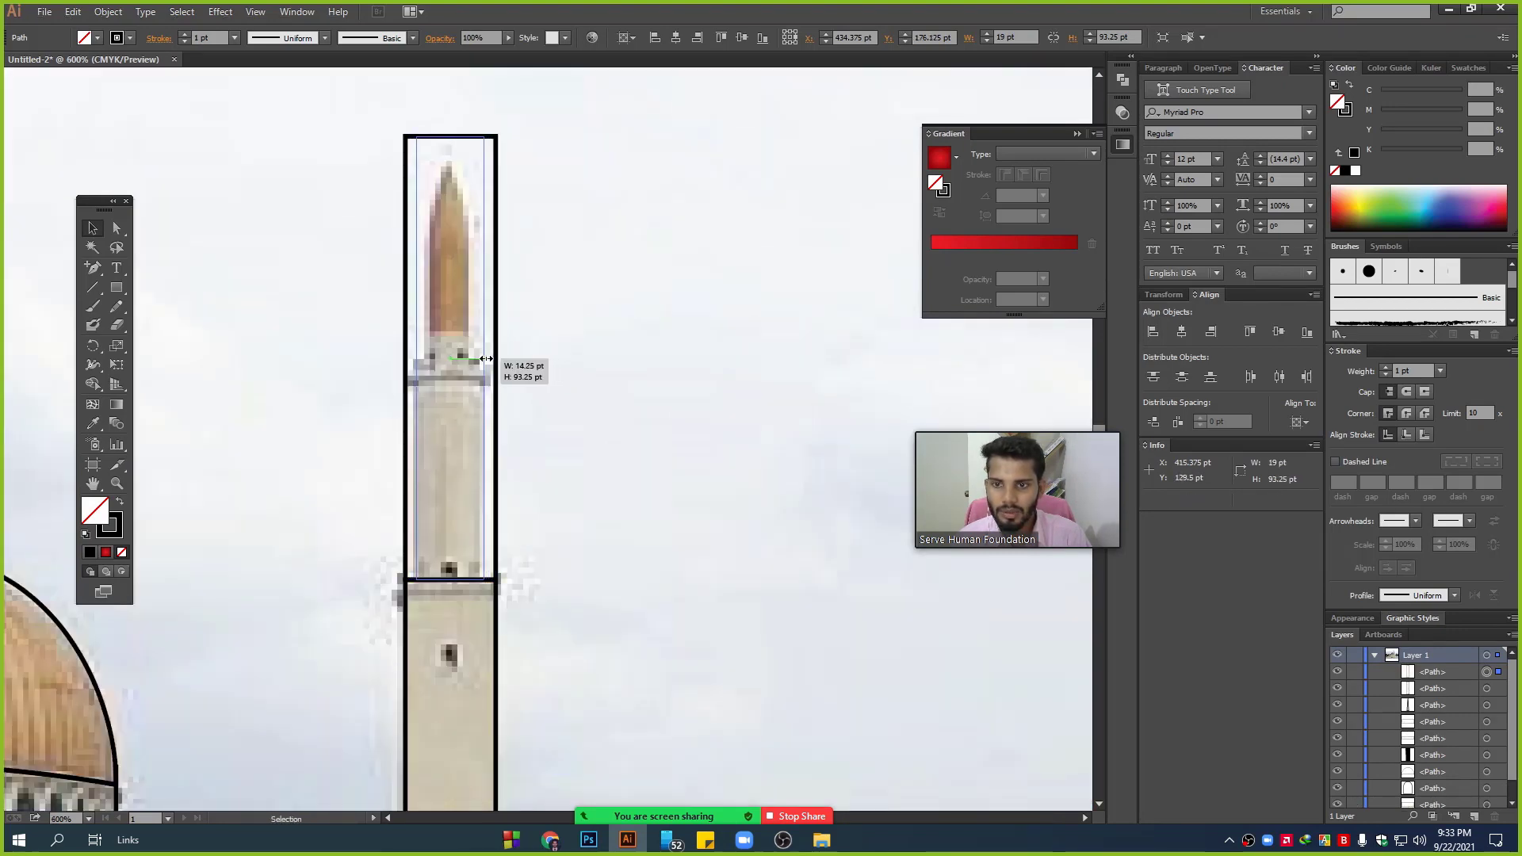
{"action": "left_click_drag", "start_coordinate": [450, 136], "coordinate": [442, 373]}
{"action": "scroll", "coordinate": [555, 408], "scroll_direction": "up", "scroll_amount": 3}
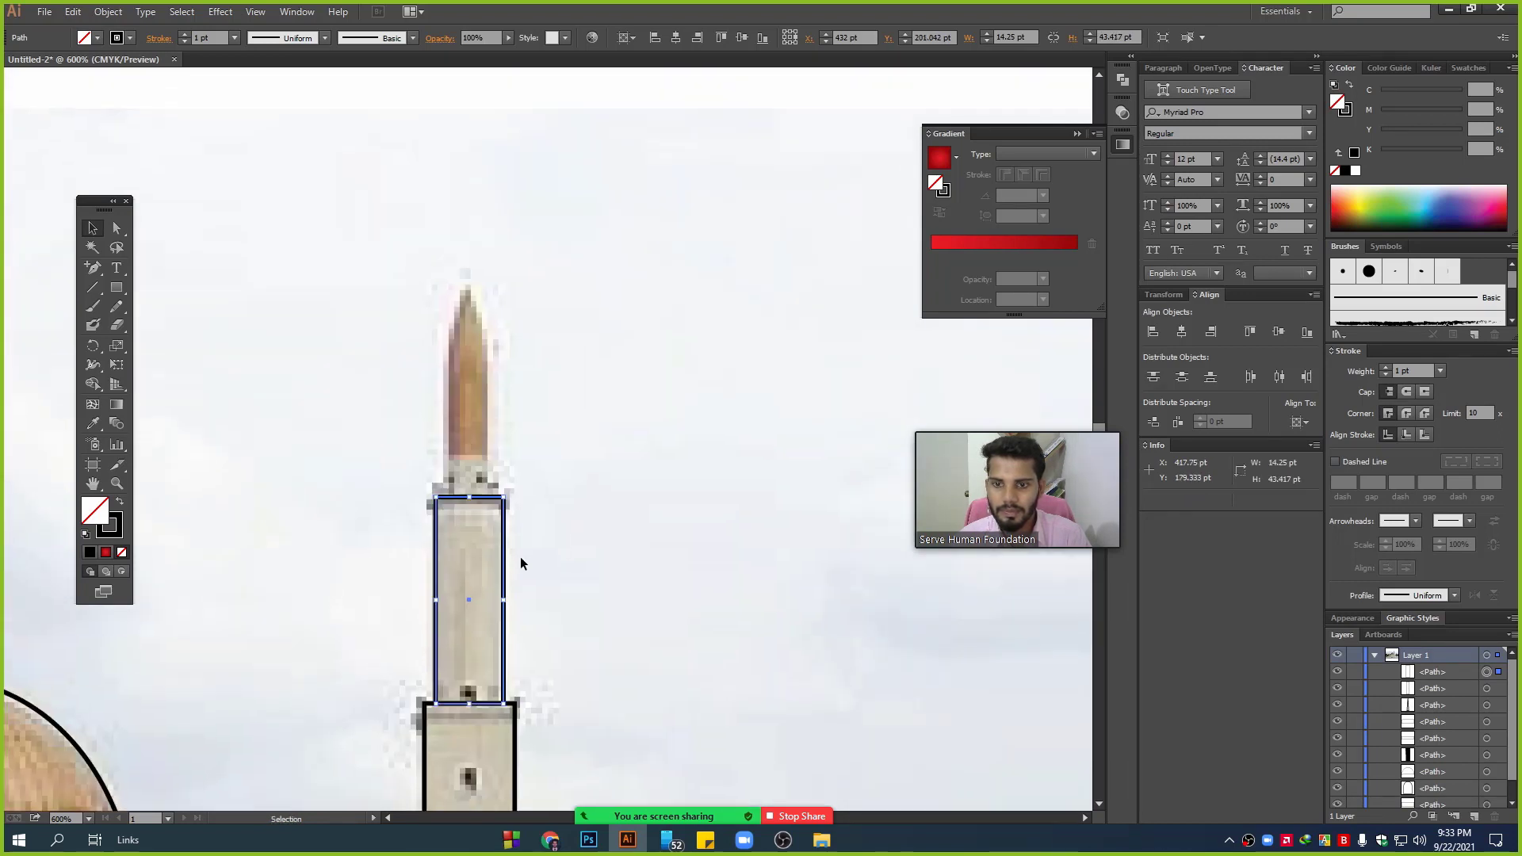
{"action": "left_click_drag", "start_coordinate": [504, 545], "coordinate": [504, 340]}
- Try rounding the minaret tip rectangle's top corners, then undo it
{"action": "scroll", "coordinate": [504, 339], "scroll_direction": "up", "scroll_amount": 2}
{"action": "left_click", "coordinate": [117, 228]}
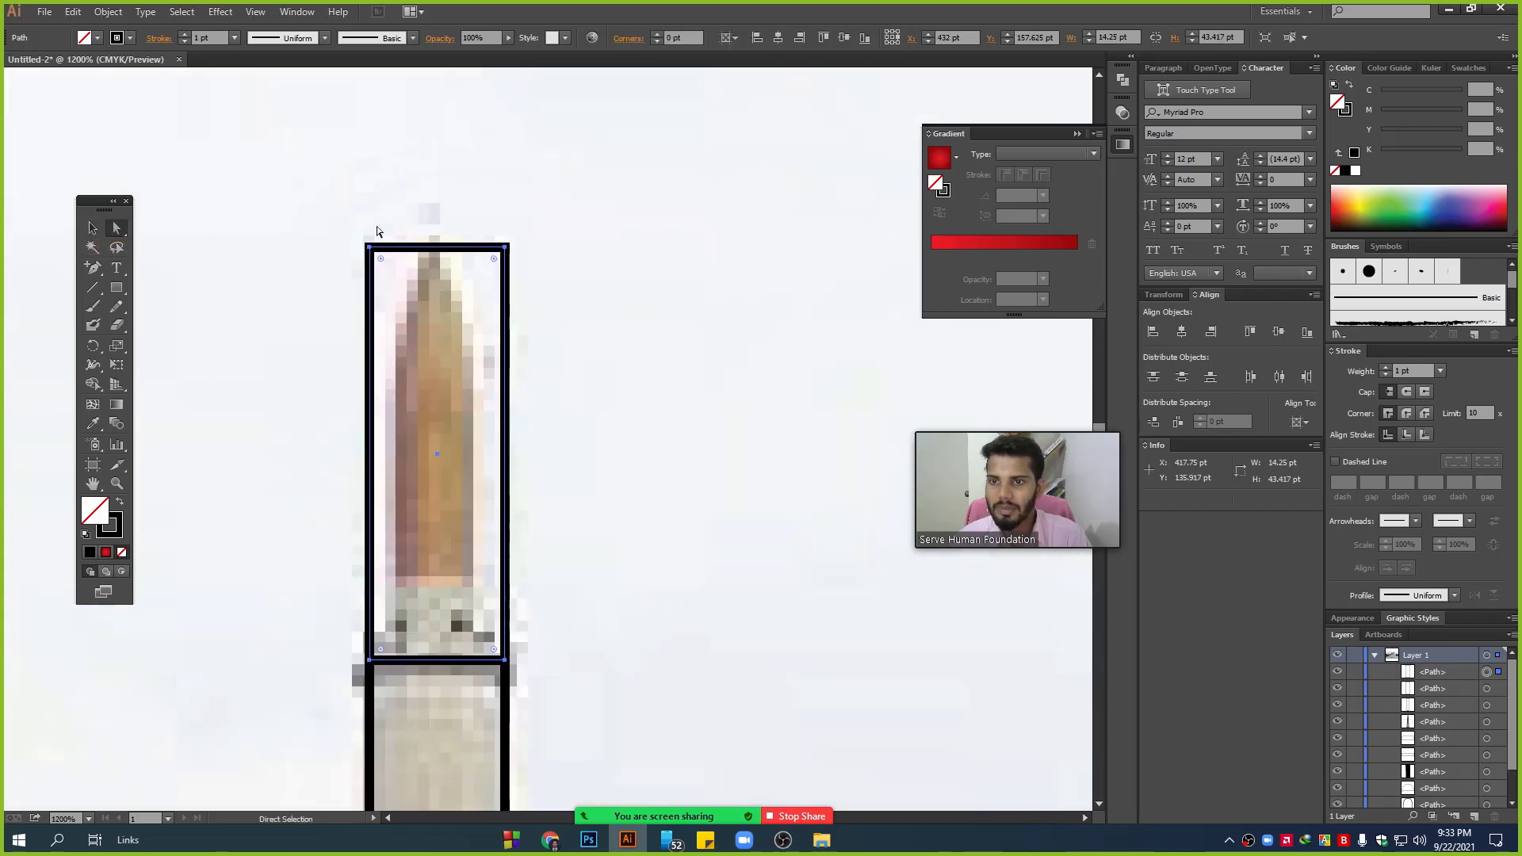
{"action": "mouse_move", "coordinate": [309, 200]}
{"action": "left_mouse_down"}
{"action": "mouse_move", "coordinate": [521, 275]}
{"action": "mouse_move", "coordinate": [306, 503]}
{"action": "left_mouse_up"}
{"action": "scroll", "coordinate": [330, 402], "scroll_direction": "down", "scroll_amount": 2}
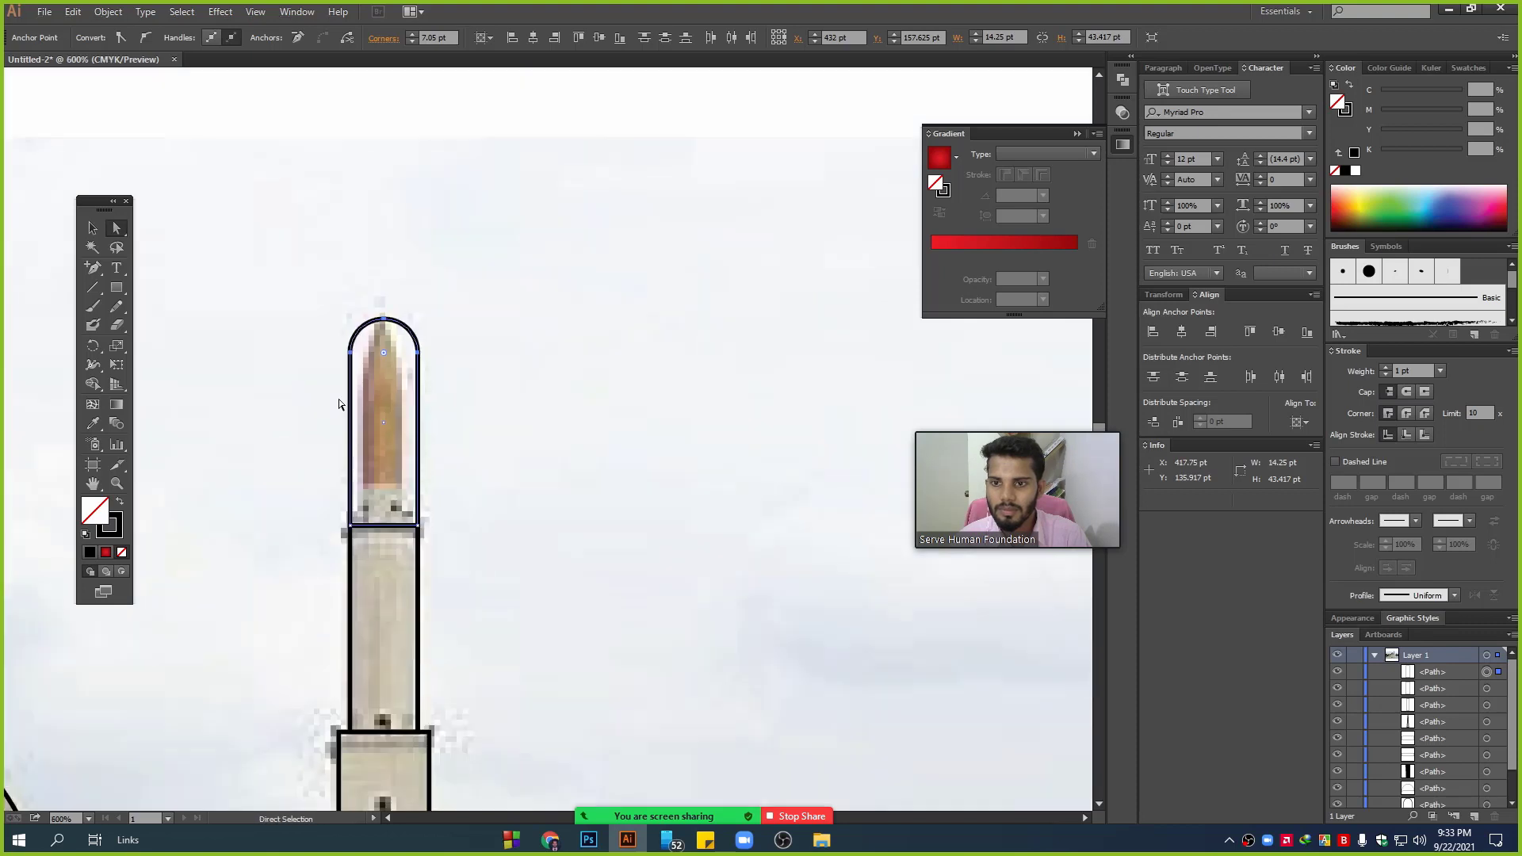
{"action": "scroll", "coordinate": [339, 403], "scroll_direction": "up", "scroll_amount": 2}
{"action": "scroll", "coordinate": [339, 403], "scroll_direction": "up", "scroll_amount": 1}
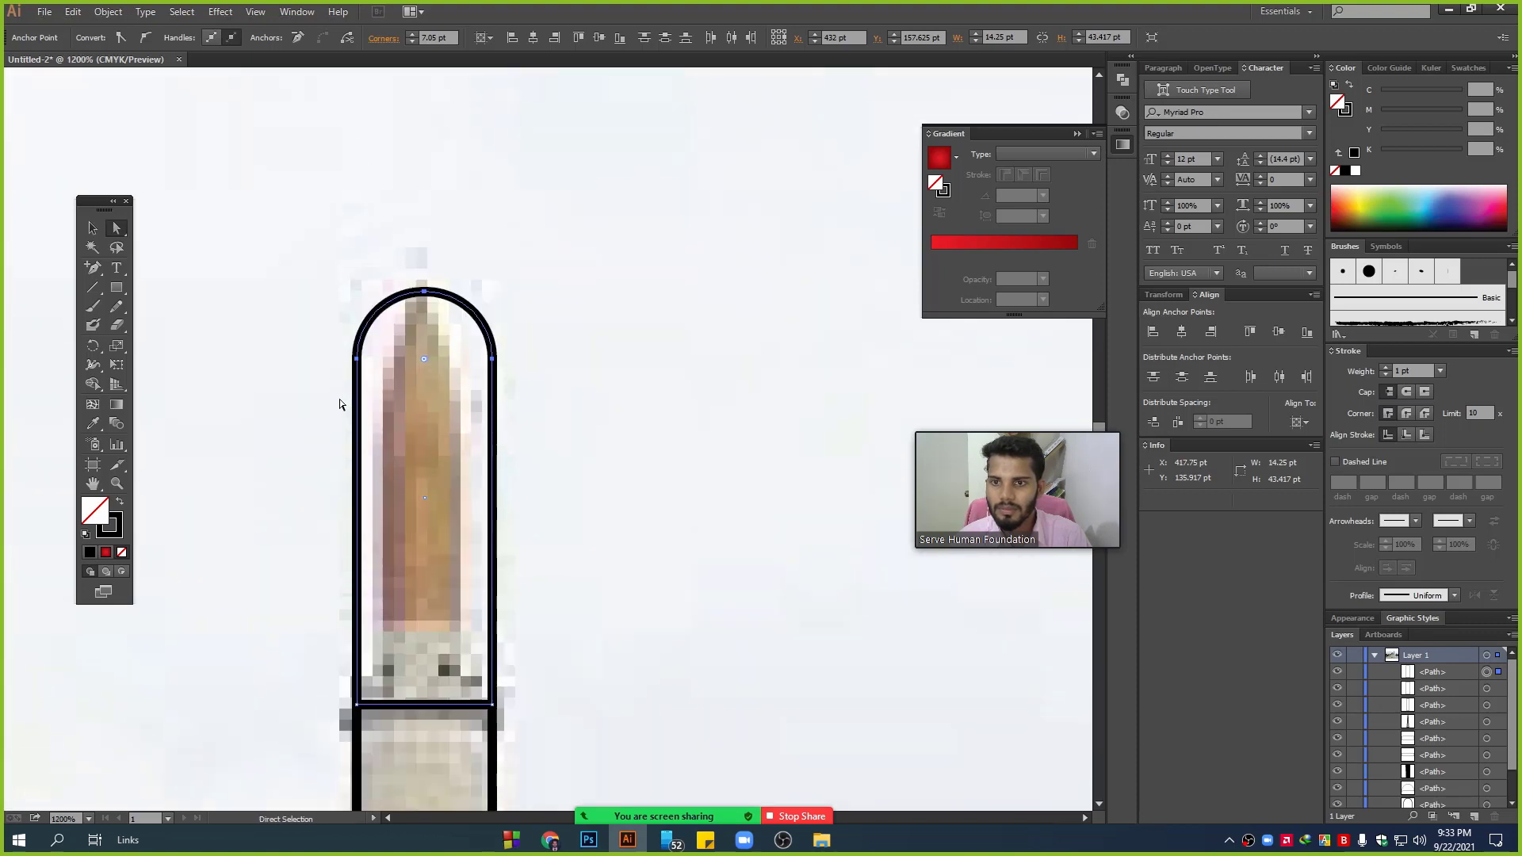
{"action": "left_click", "coordinate": [95, 229]}
{"action": "left_click", "coordinate": [613, 316]}
{"action": "scroll", "coordinate": [613, 315], "scroll_direction": "down", "scroll_amount": 3}
{"action": "scroll", "coordinate": [602, 337], "scroll_direction": "up", "scroll_amount": 2}
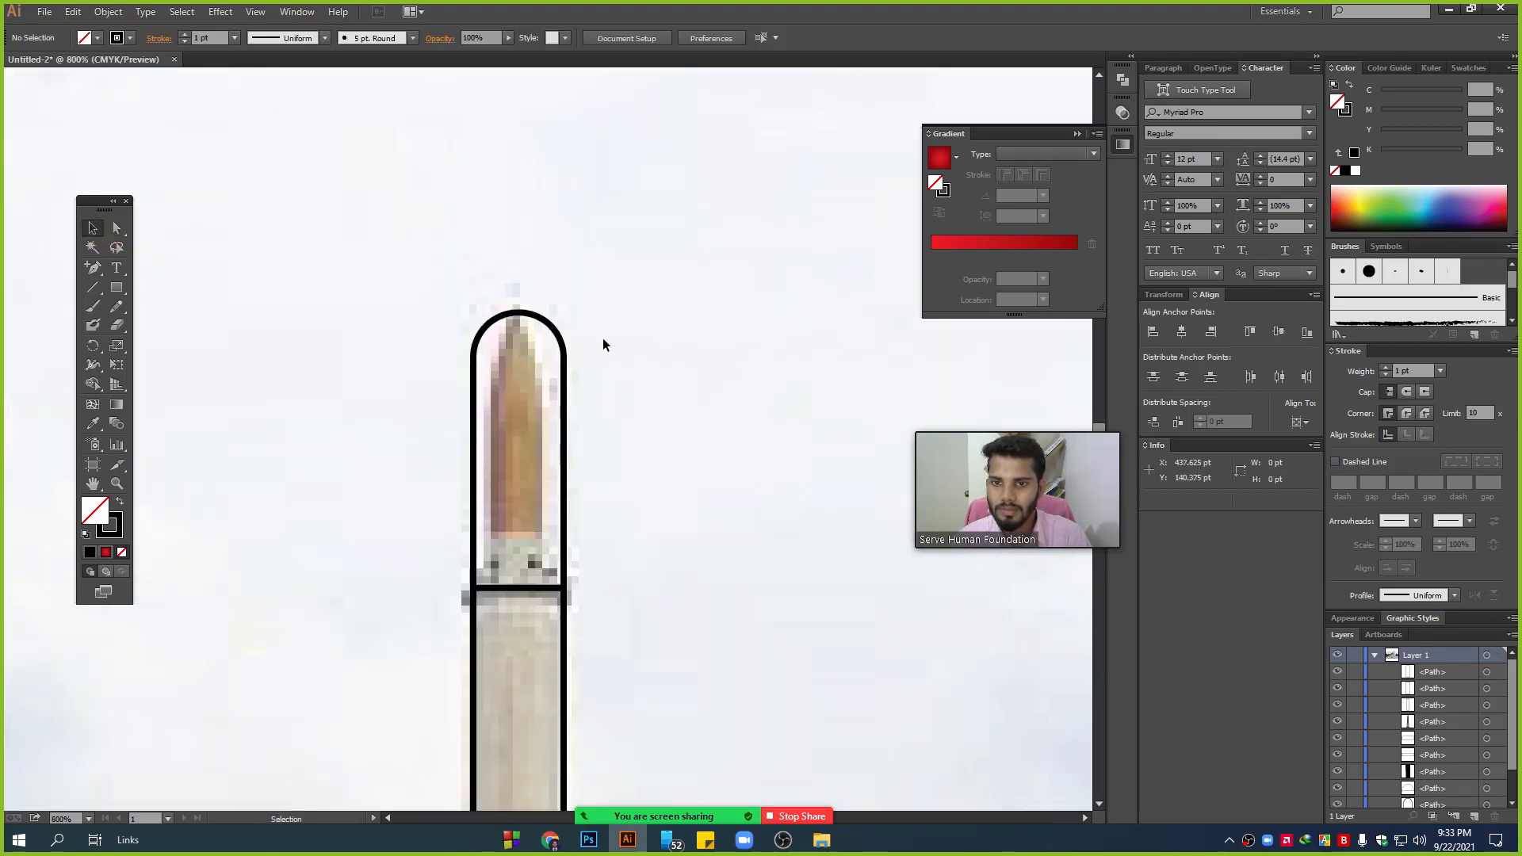
{"action": "scroll", "coordinate": [512, 368], "scroll_direction": "up", "scroll_amount": 3}
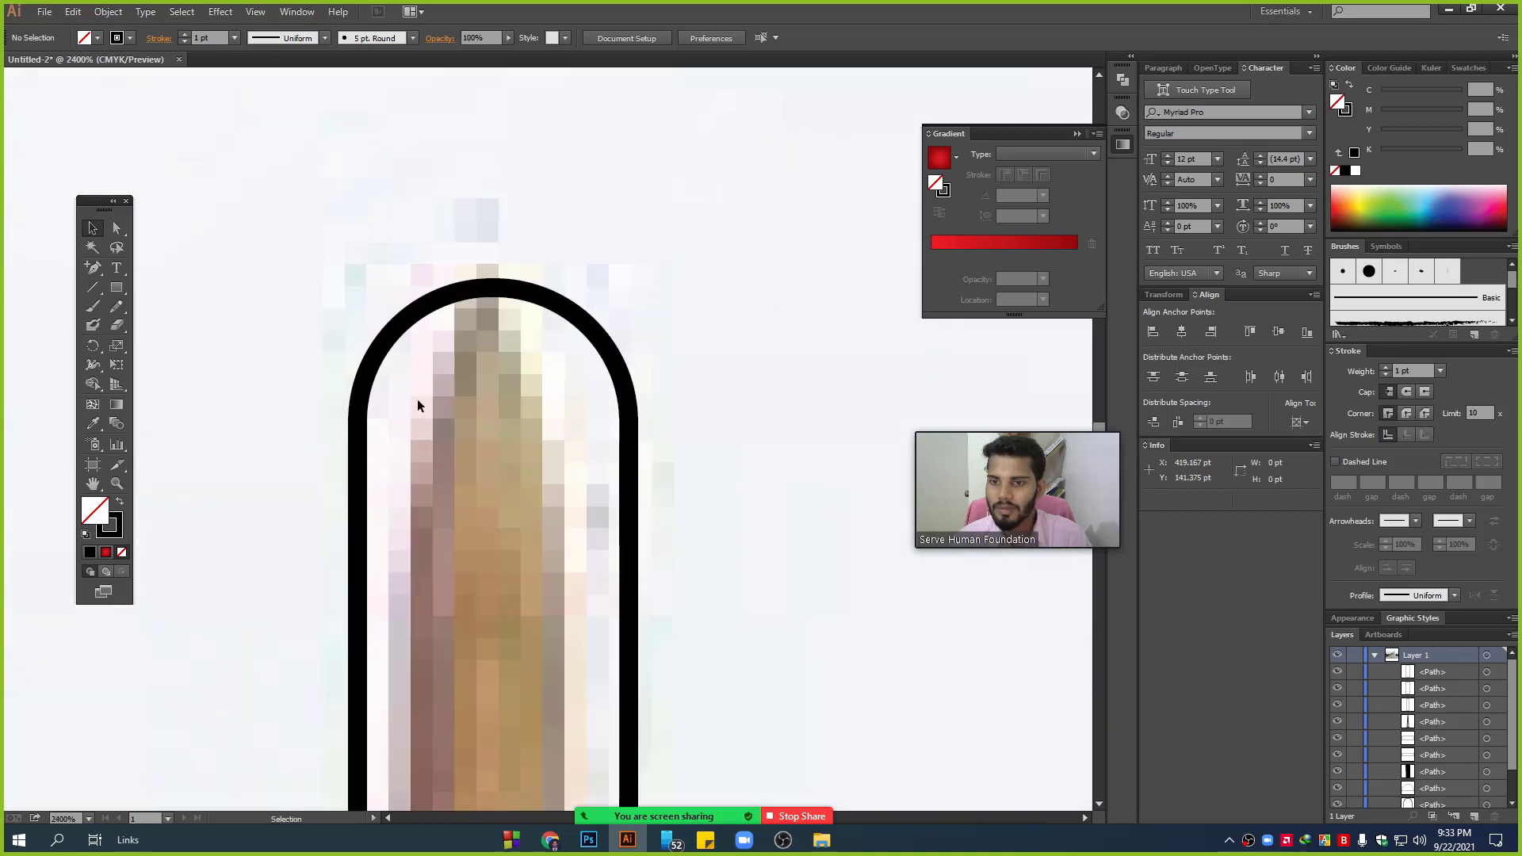
{"action": "key", "text": "ctrl+z"}
- Pull the tip's top corners inward so the minaret top tapers to a sharp point
{"action": "left_click", "coordinate": [116, 228]}
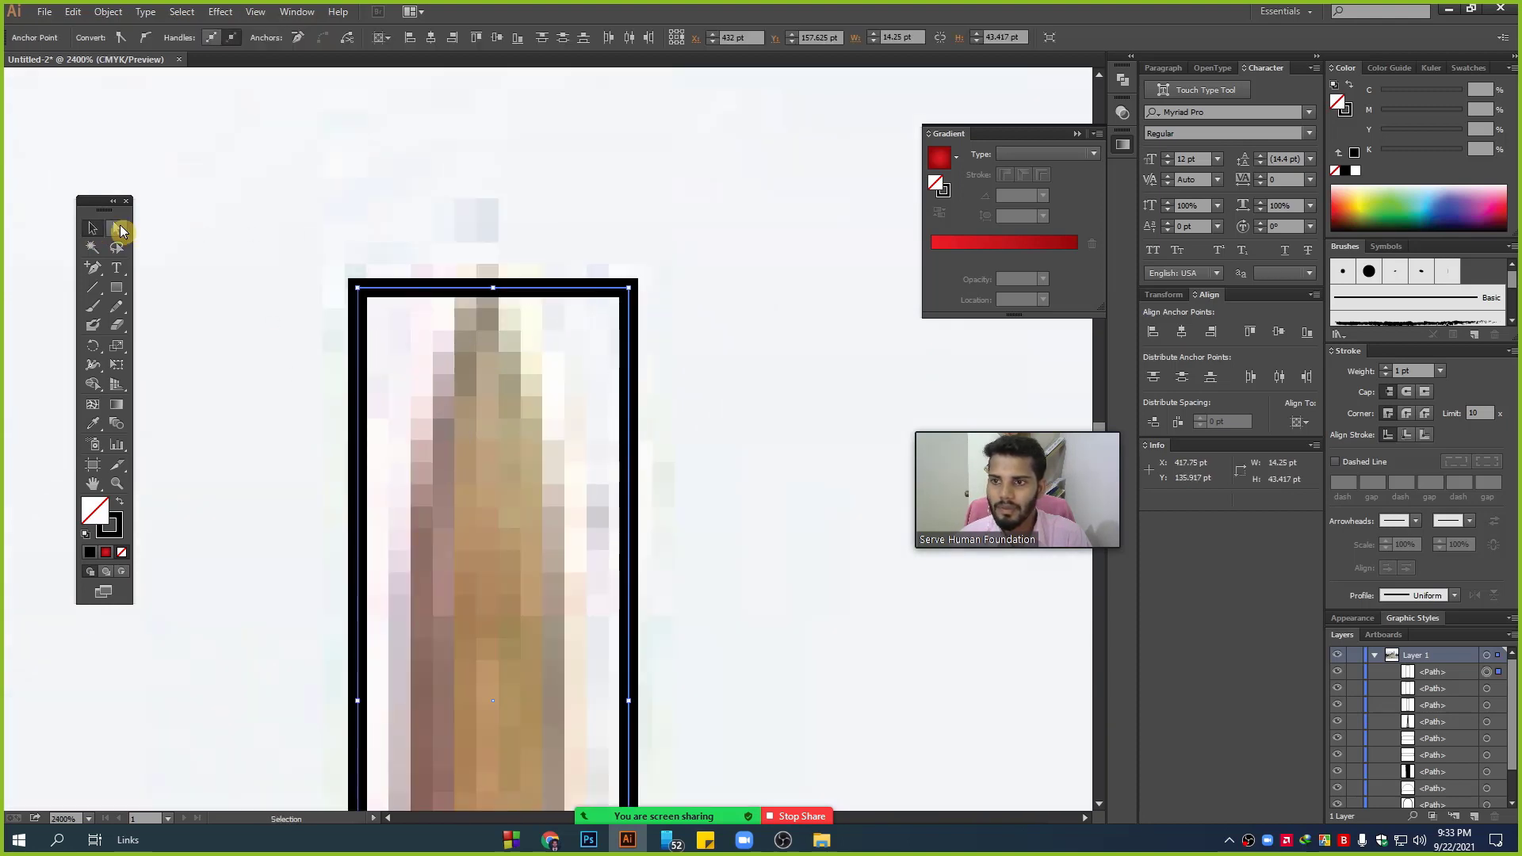
{"action": "left_click_drag", "start_coordinate": [629, 288], "coordinate": [503, 290]}
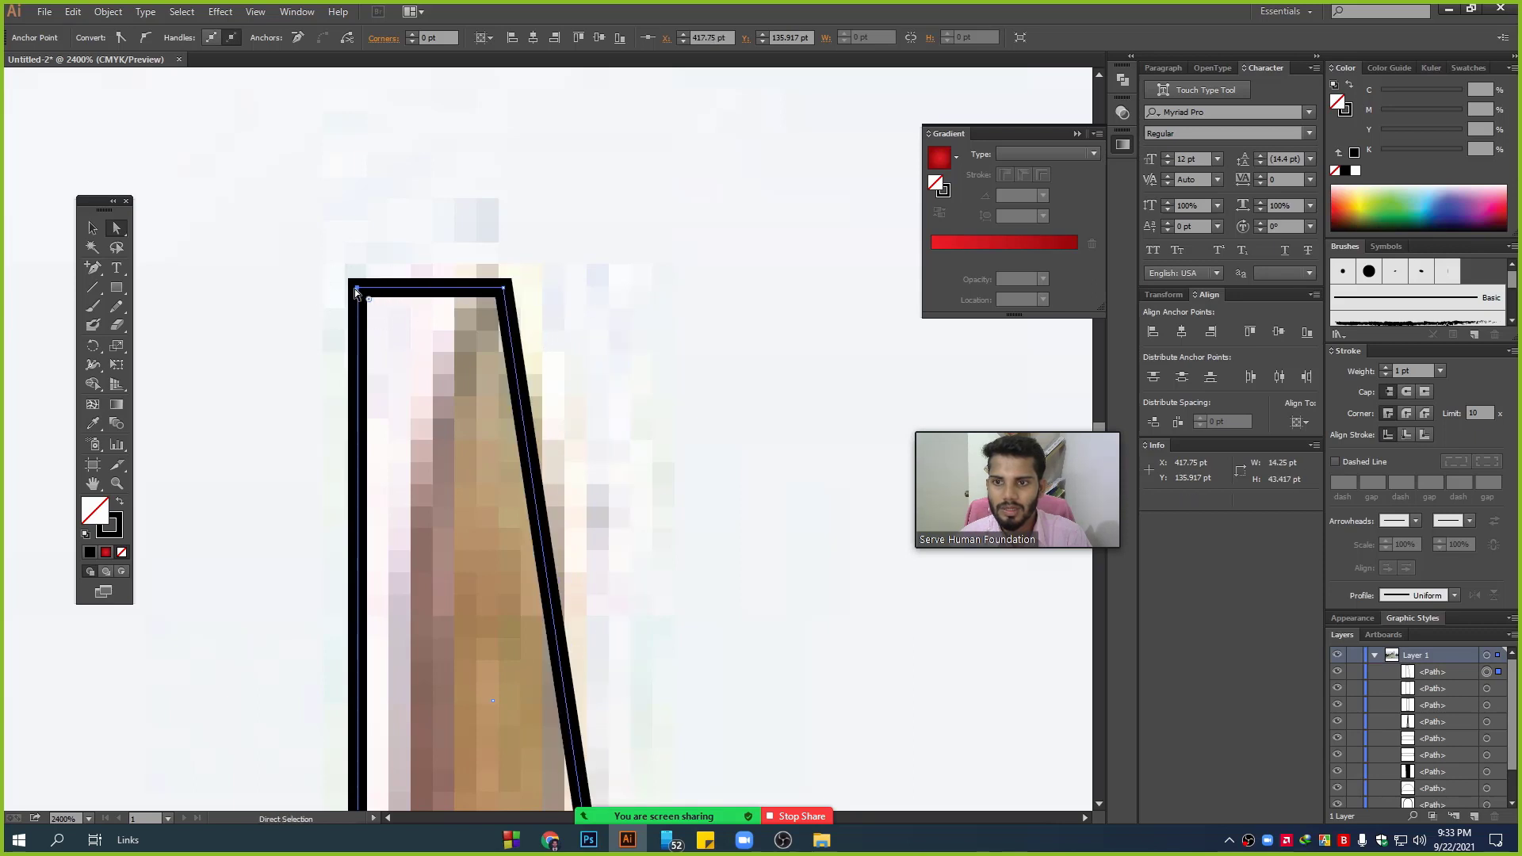
{"action": "left_click", "coordinate": [339, 284]}
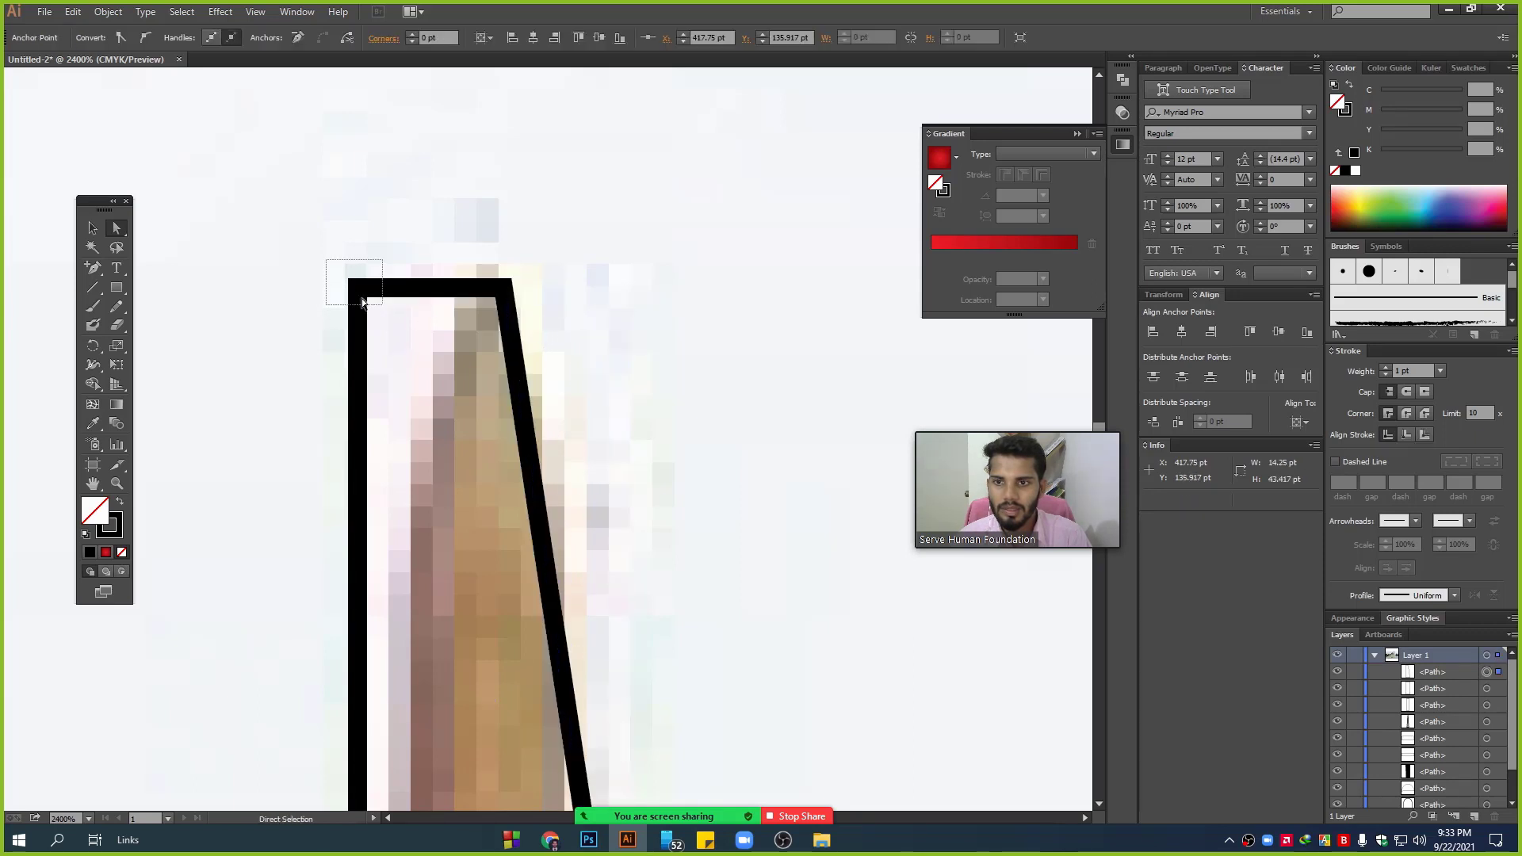
{"action": "left_click_drag", "start_coordinate": [358, 288], "coordinate": [503, 290]}
- Marquee-select all the traced mosque paths with the Selection tool
{"action": "left_click", "coordinate": [93, 229]}
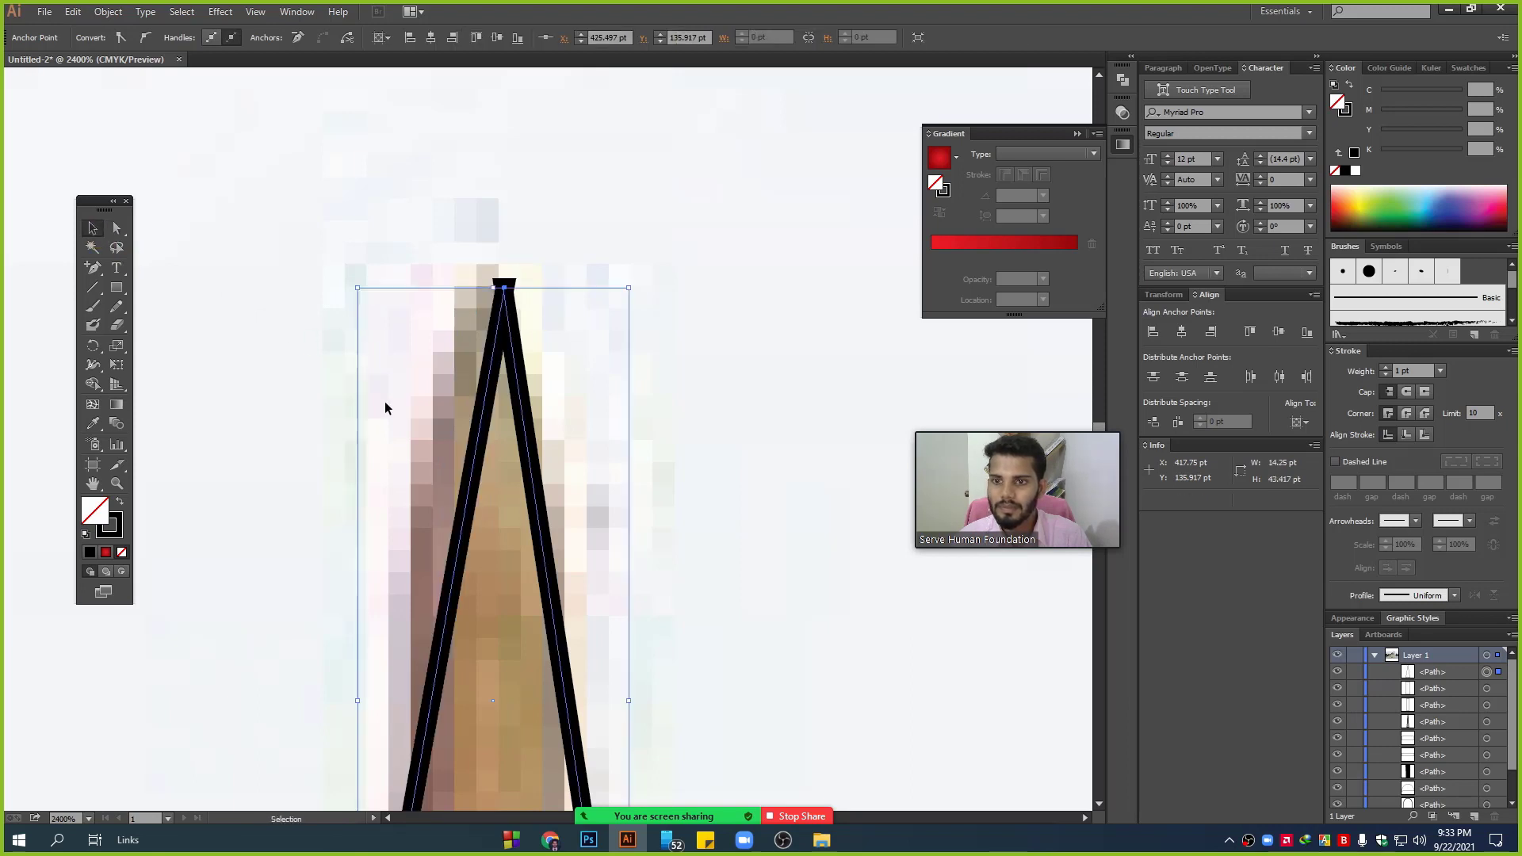
{"action": "scroll", "coordinate": [384, 401], "scroll_direction": "down", "scroll_amount": 8, "text": "alt"}
{"action": "left_click_drag", "start_coordinate": [494, 493], "coordinate": [829, 367]}
{"action": "scroll", "coordinate": [650, 492], "scroll_direction": "up", "scroll_amount": 1, "text": "alt"}
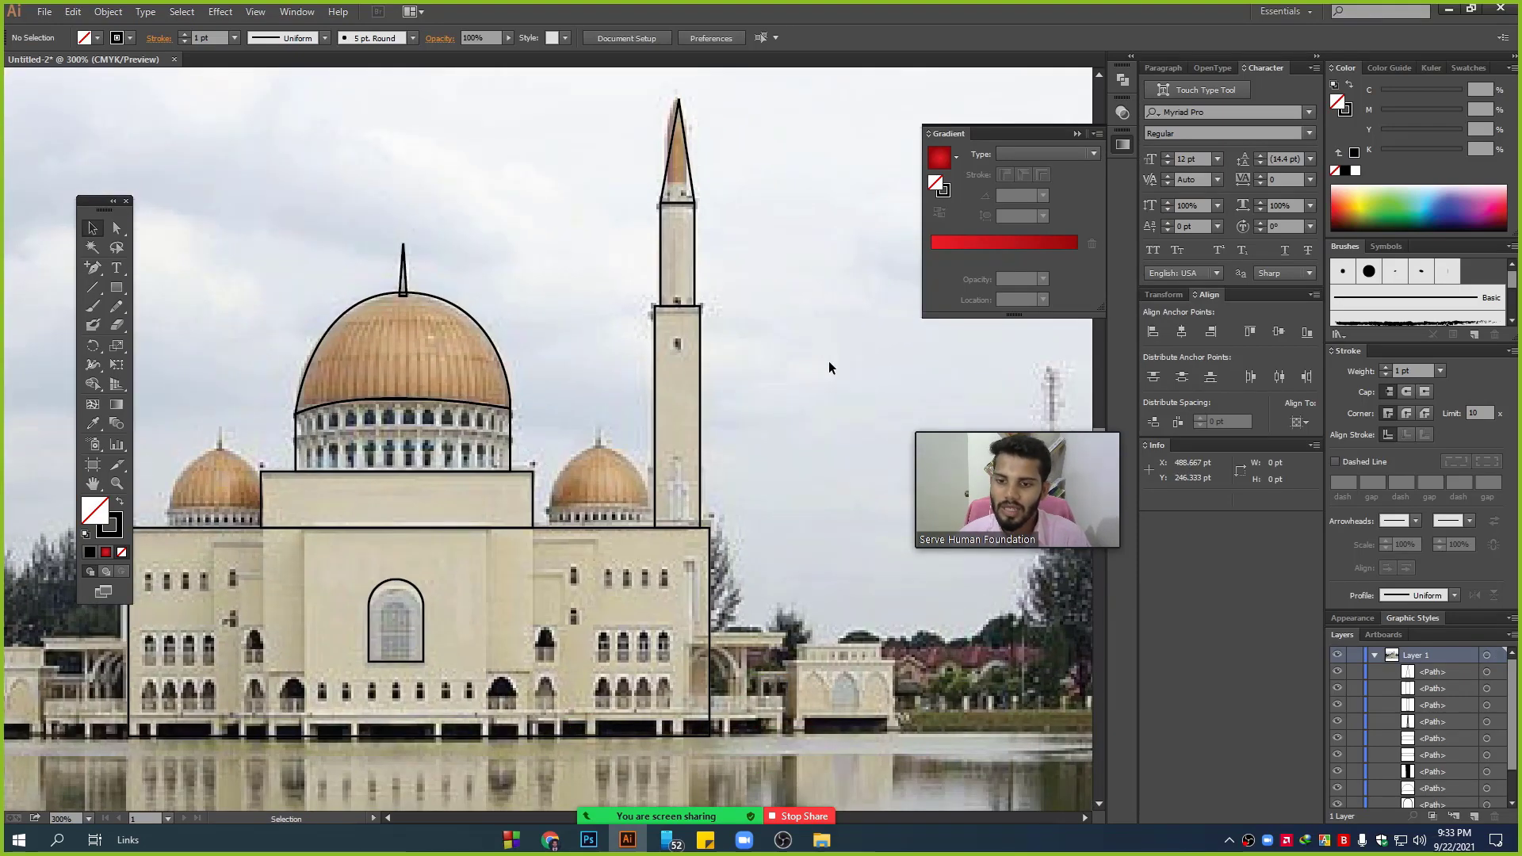
{"action": "scroll", "coordinate": [802, 488], "scroll_direction": "down", "scroll_amount": 2, "text": "alt"}
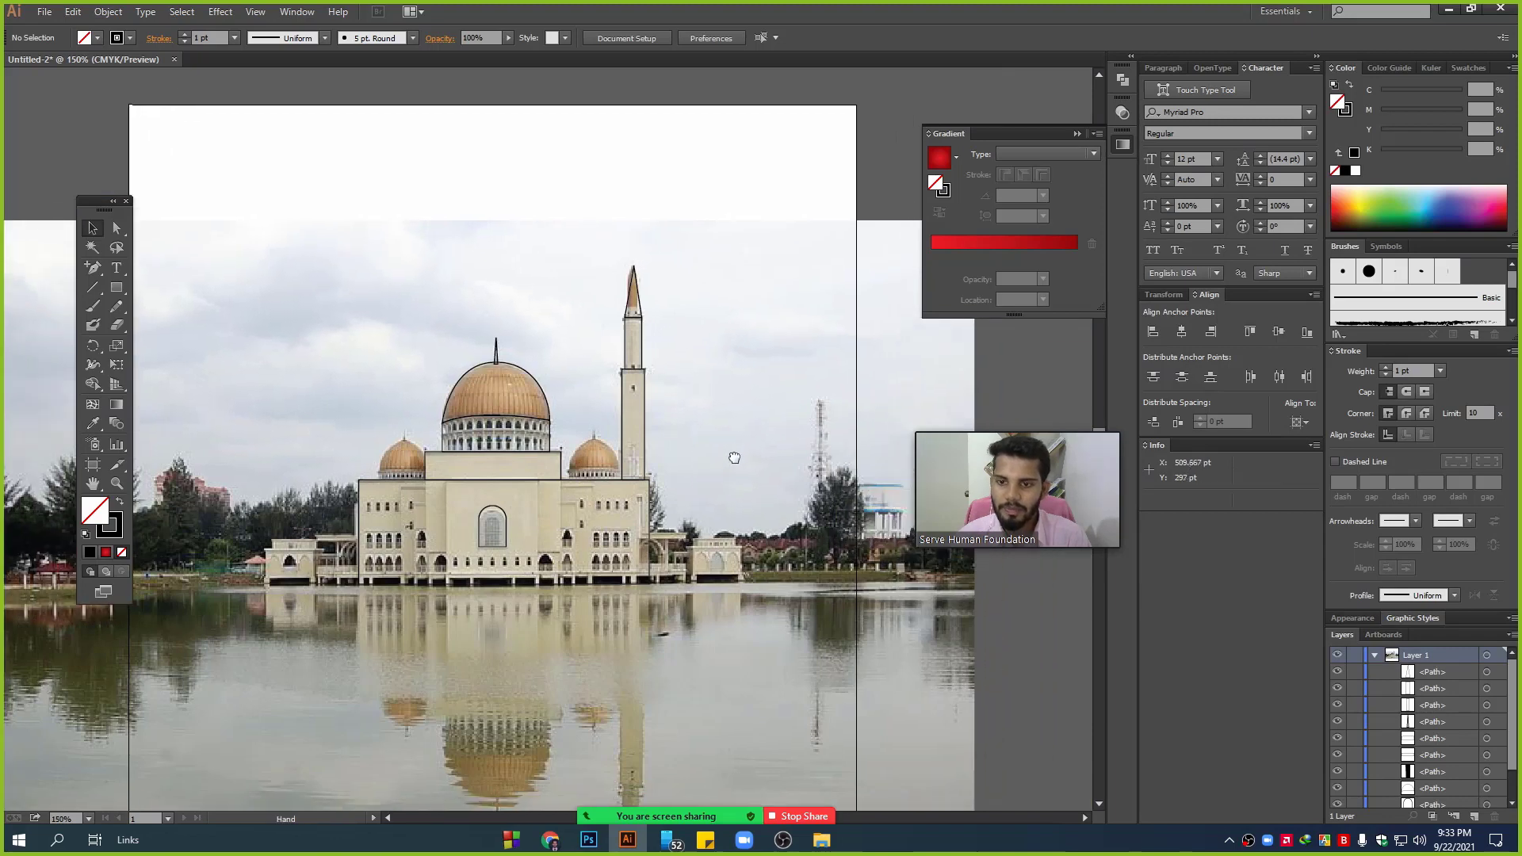
{"action": "scroll", "coordinate": [486, 393], "scroll_direction": "up", "scroll_amount": 2, "text": "alt"}
{"action": "scroll", "coordinate": [612, 380], "scroll_direction": "down", "scroll_amount": 2, "text": "alt"}
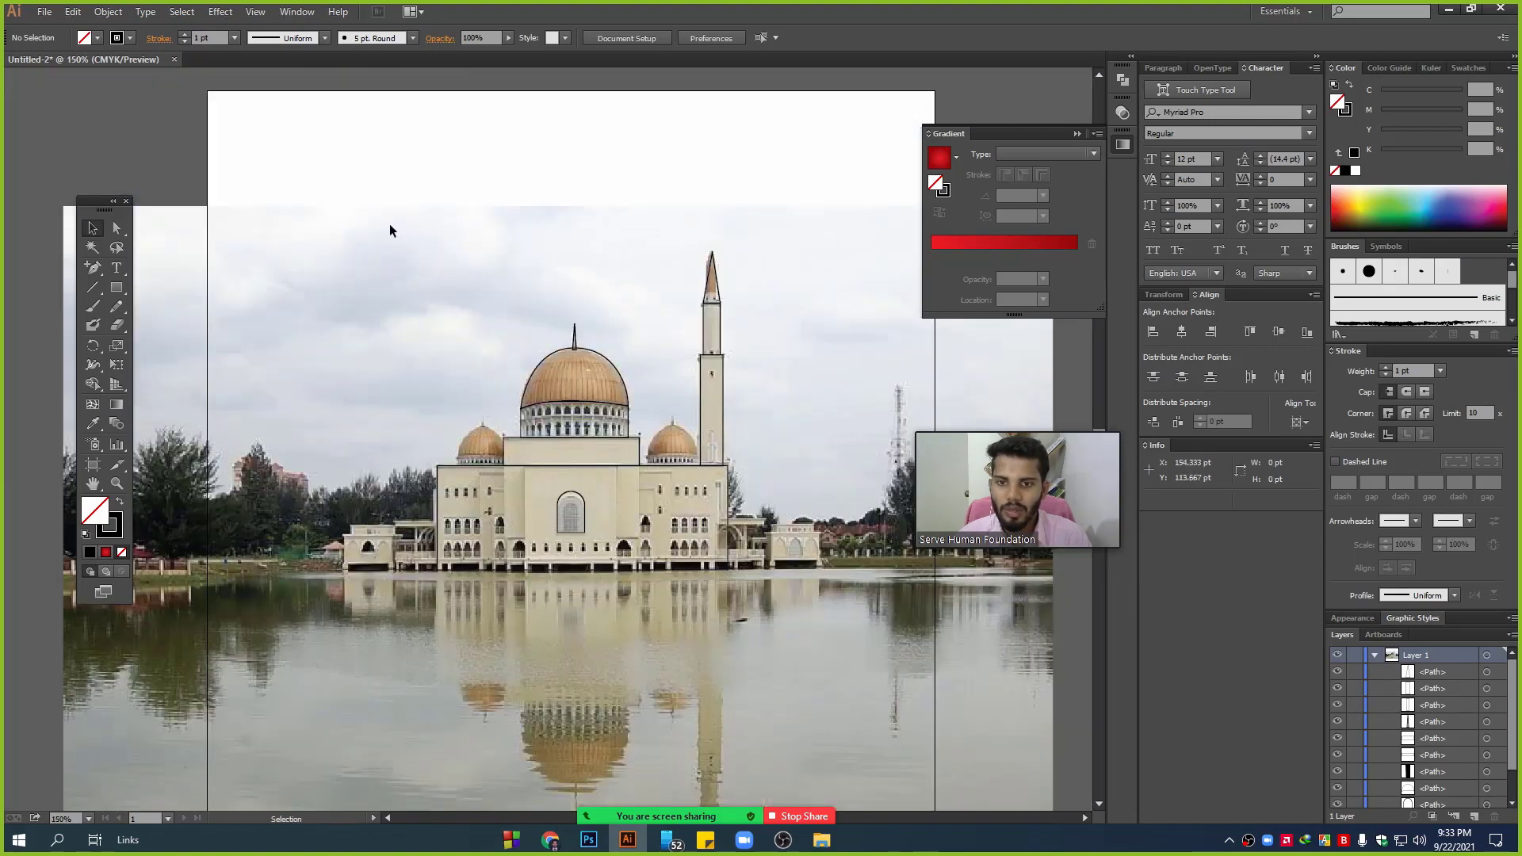
{"action": "left_click_drag", "start_coordinate": [390, 223], "coordinate": [831, 521]}
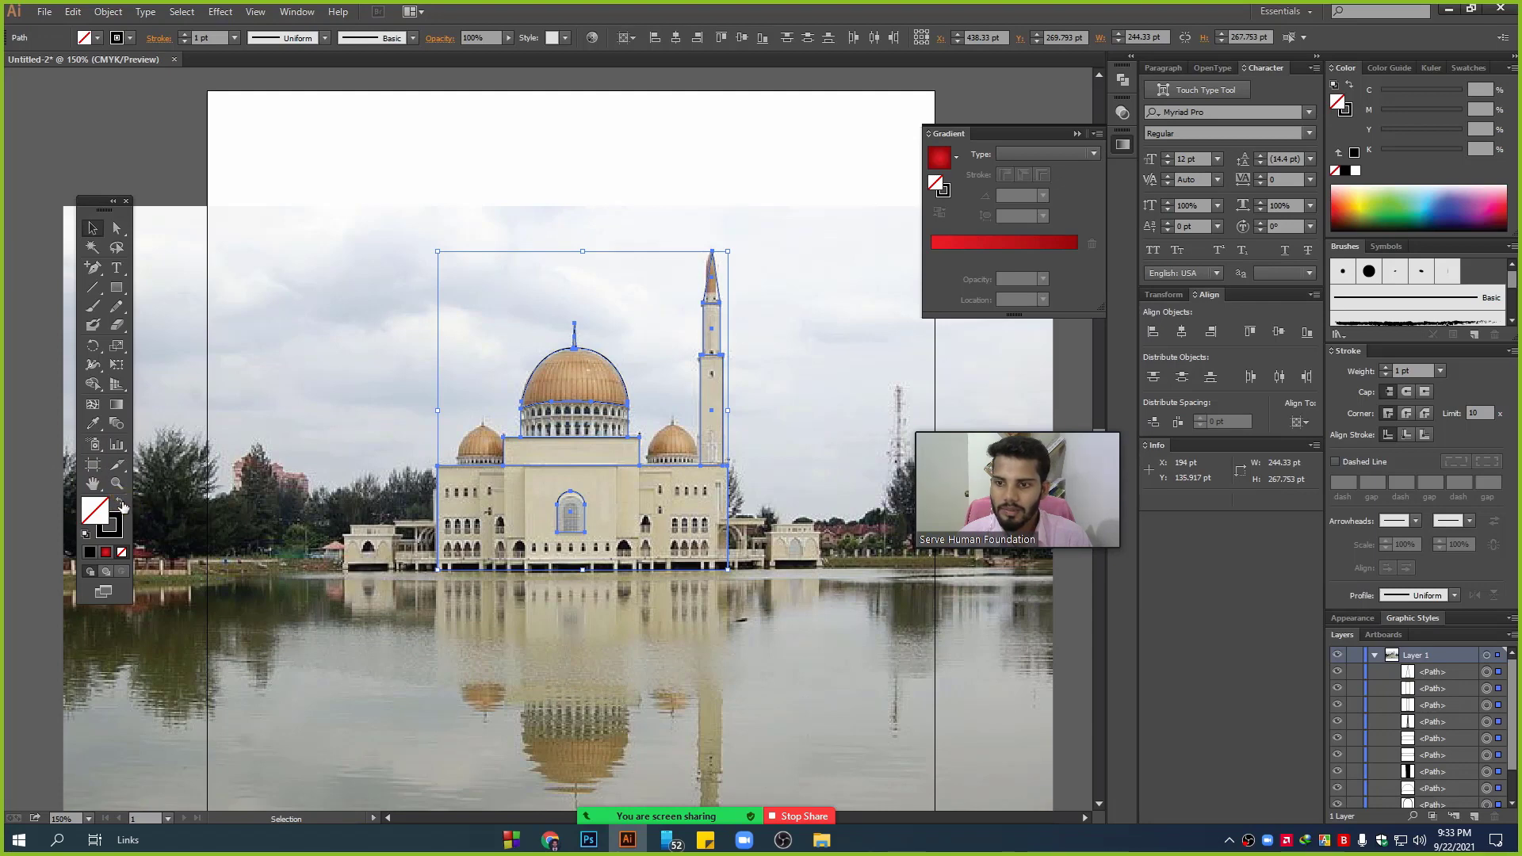
- Swap fill and stroke so the traced mosque shapes become solid black fills
{"action": "left_click", "coordinate": [121, 504]}
{"action": "left_click", "coordinate": [674, 644]}
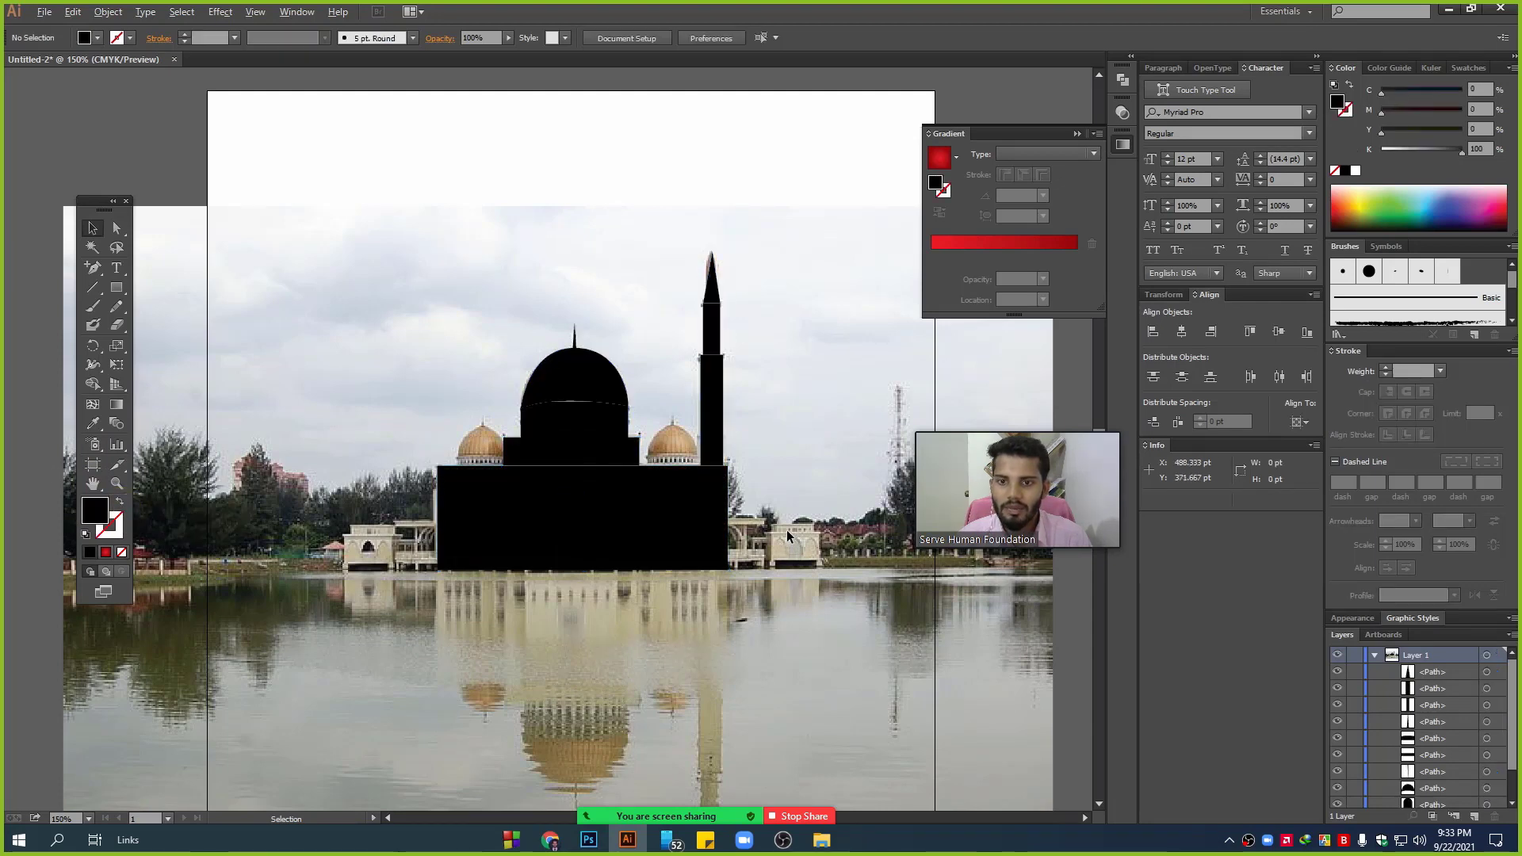
{"action": "scroll", "coordinate": [786, 529], "scroll_direction": "up", "scroll_amount": 2, "text": "alt"}
{"action": "scroll", "coordinate": [786, 530], "scroll_direction": "up", "scroll_amount": 1, "text": "alt"}
{"action": "left_click_drag", "start_coordinate": [766, 345], "coordinate": [867, 546]}
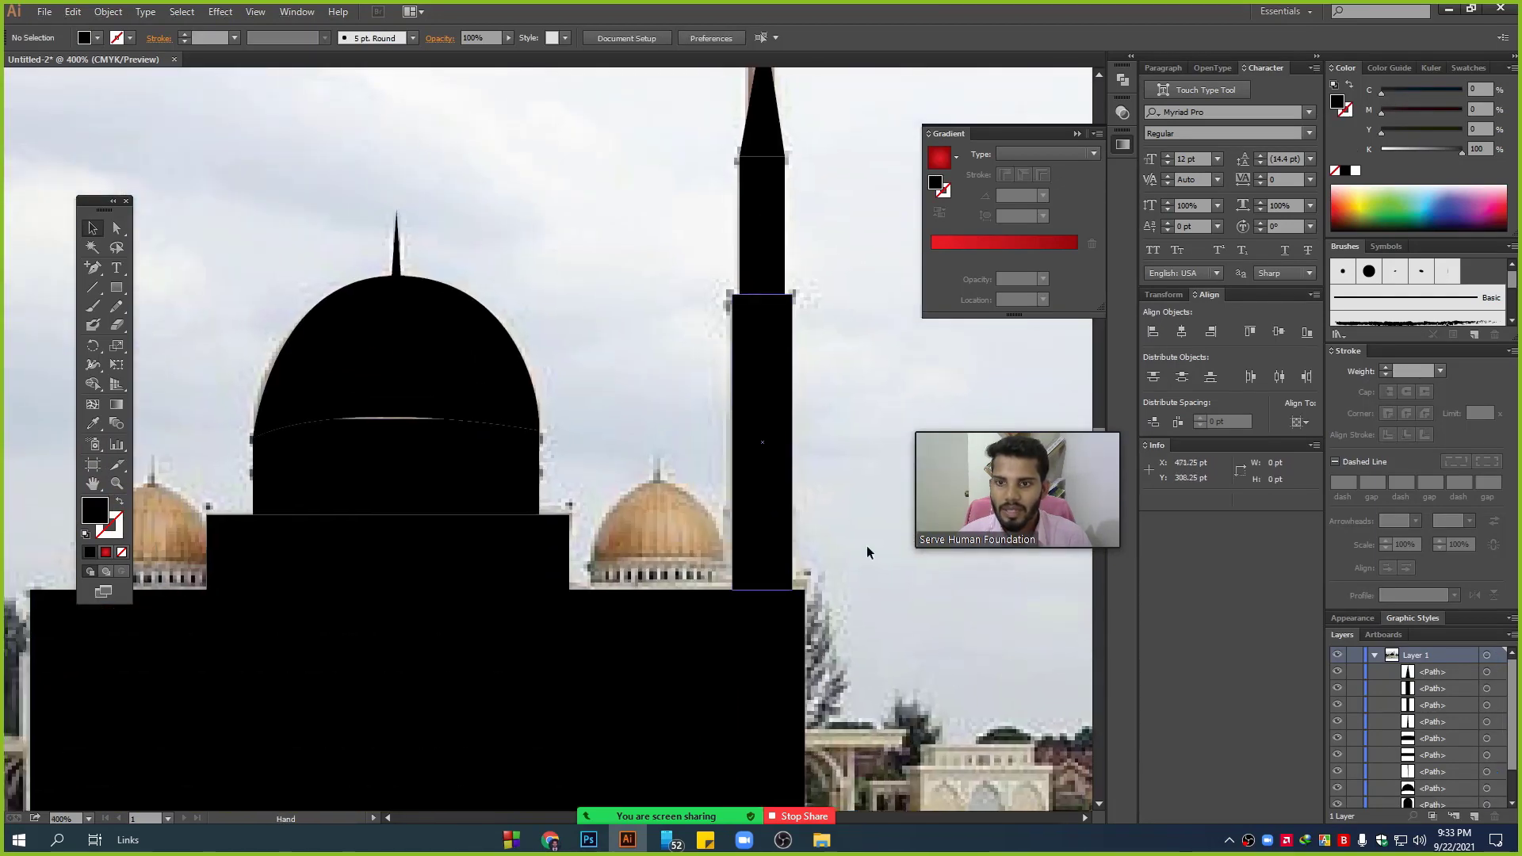
{"action": "scroll", "coordinate": [384, 397], "scroll_direction": "up", "scroll_amount": 1, "text": "alt"}
{"action": "scroll", "coordinate": [421, 534], "scroll_direction": "up", "scroll_amount": 2, "text": "alt"}
- Select the central dome and inspect its paths in Outline mode
{"action": "left_click", "coordinate": [421, 468]}
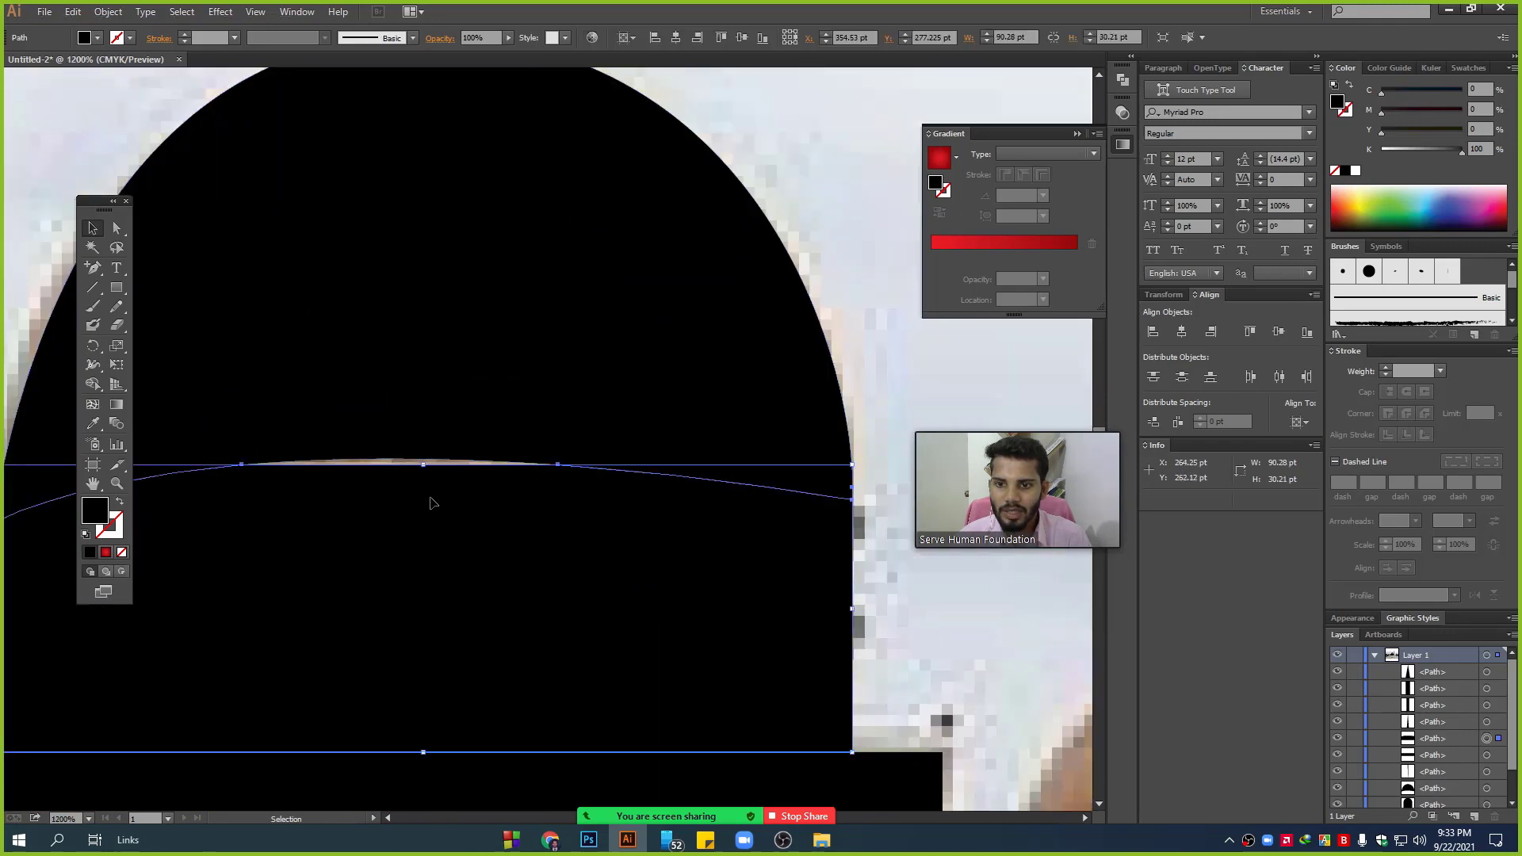
{"action": "scroll", "coordinate": [350, 471], "scroll_direction": "up", "scroll_amount": 1, "text": "alt"}
{"action": "scroll", "coordinate": [423, 487], "scroll_direction": "down", "scroll_amount": 1, "text": "alt"}
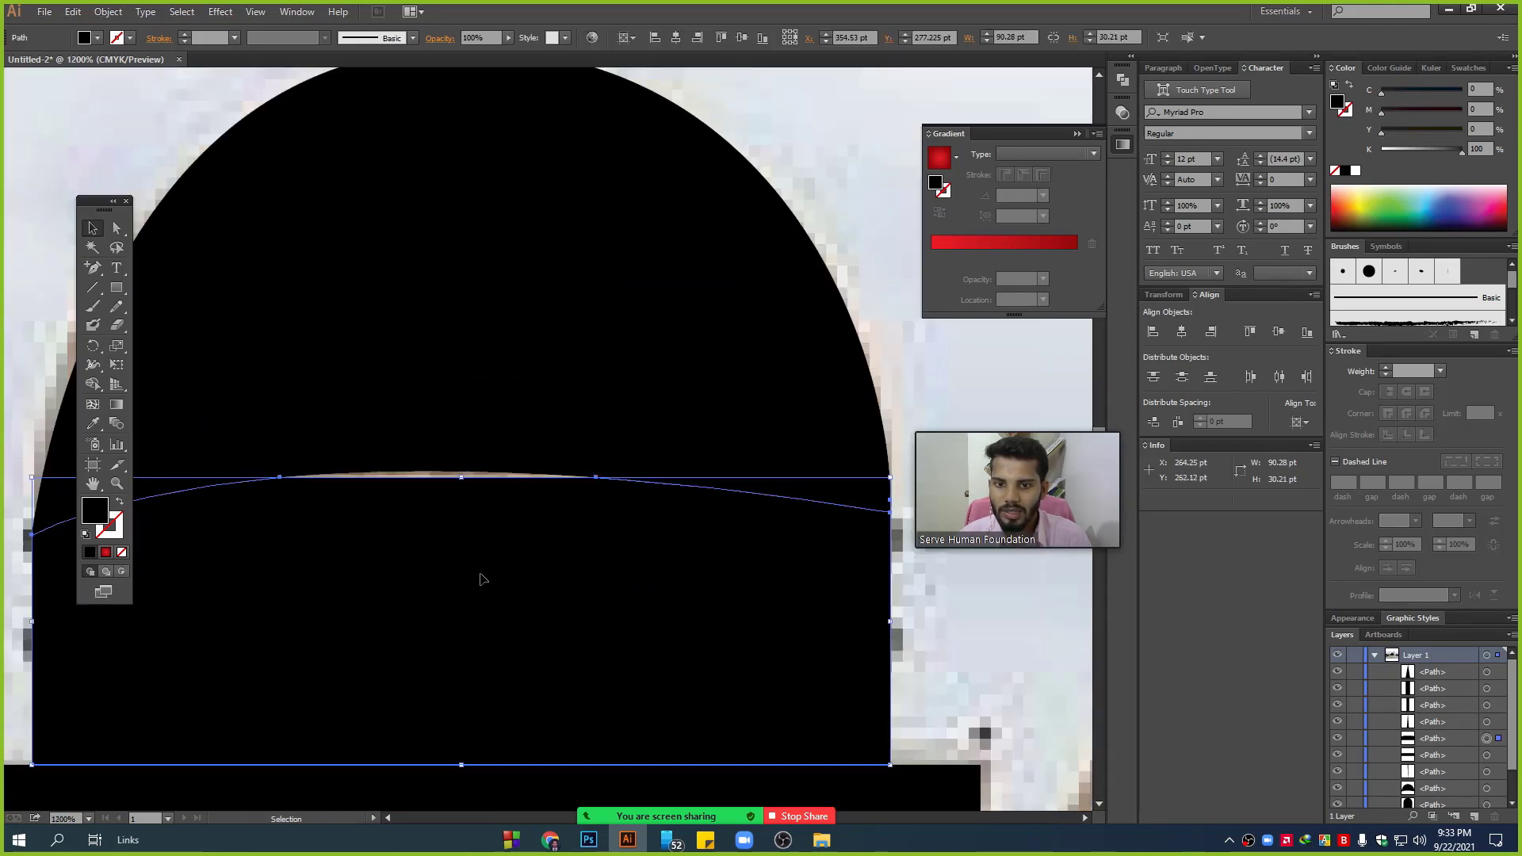
{"action": "scroll", "coordinate": [482, 578], "scroll_direction": "down", "scroll_amount": 2, "text": "alt"}
{"action": "scroll", "coordinate": [475, 571], "scroll_direction": "up", "scroll_amount": 2, "text": "alt"}
{"action": "scroll", "coordinate": [449, 570], "scroll_direction": "down", "scroll_amount": 1, "text": "alt"}
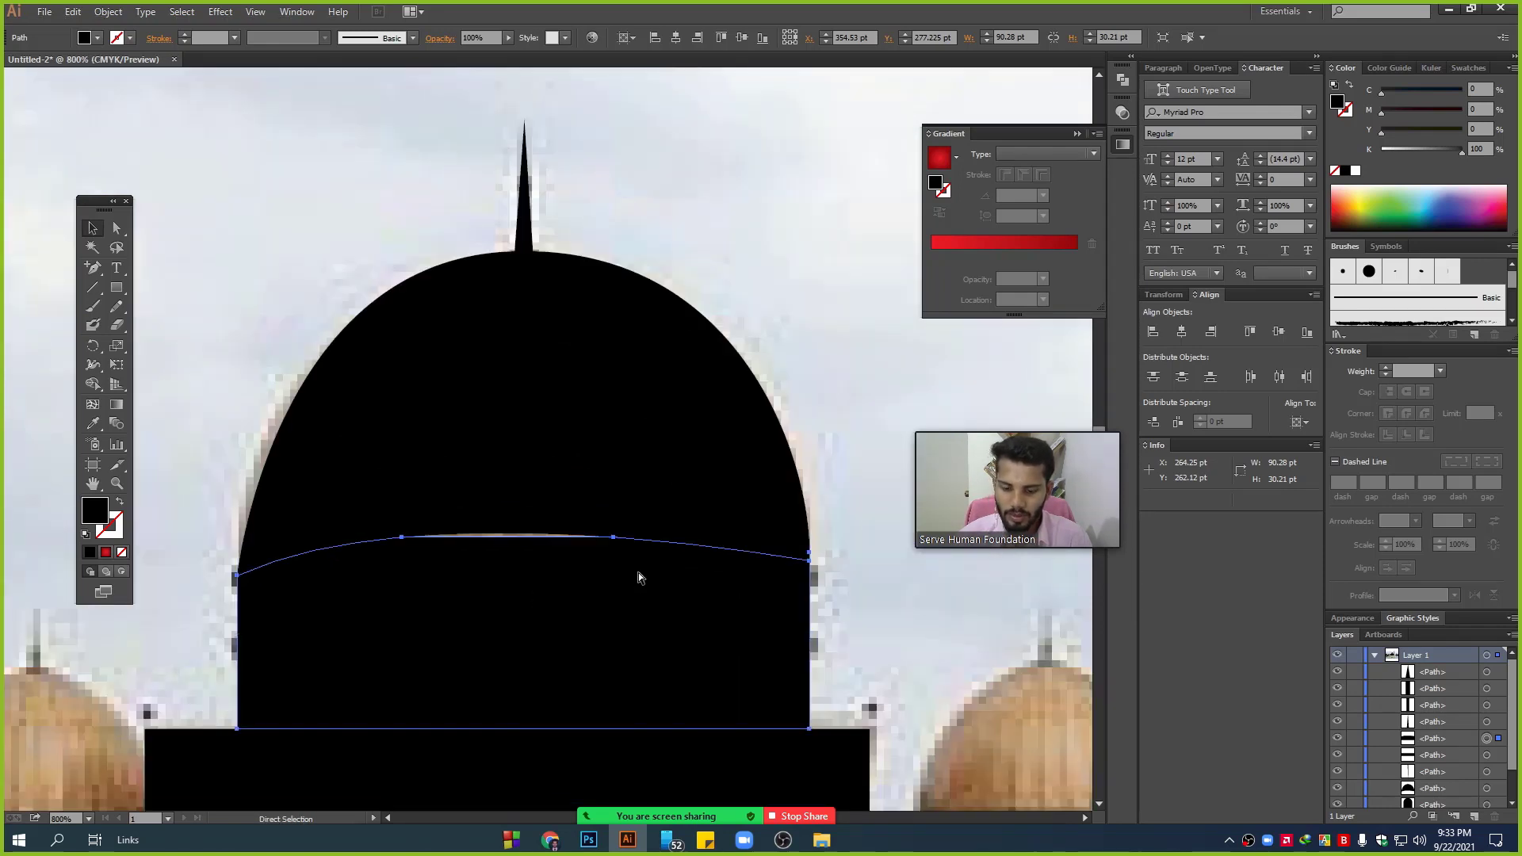
{"action": "key", "text": "ctrl+y"}
{"action": "left_click", "coordinate": [560, 582]}
- Select the dome's lower curve and swap it back to an unfilled 1 pt outline
{"action": "scroll", "coordinate": [501, 577], "scroll_direction": "up", "scroll_amount": 1, "text": "alt"}
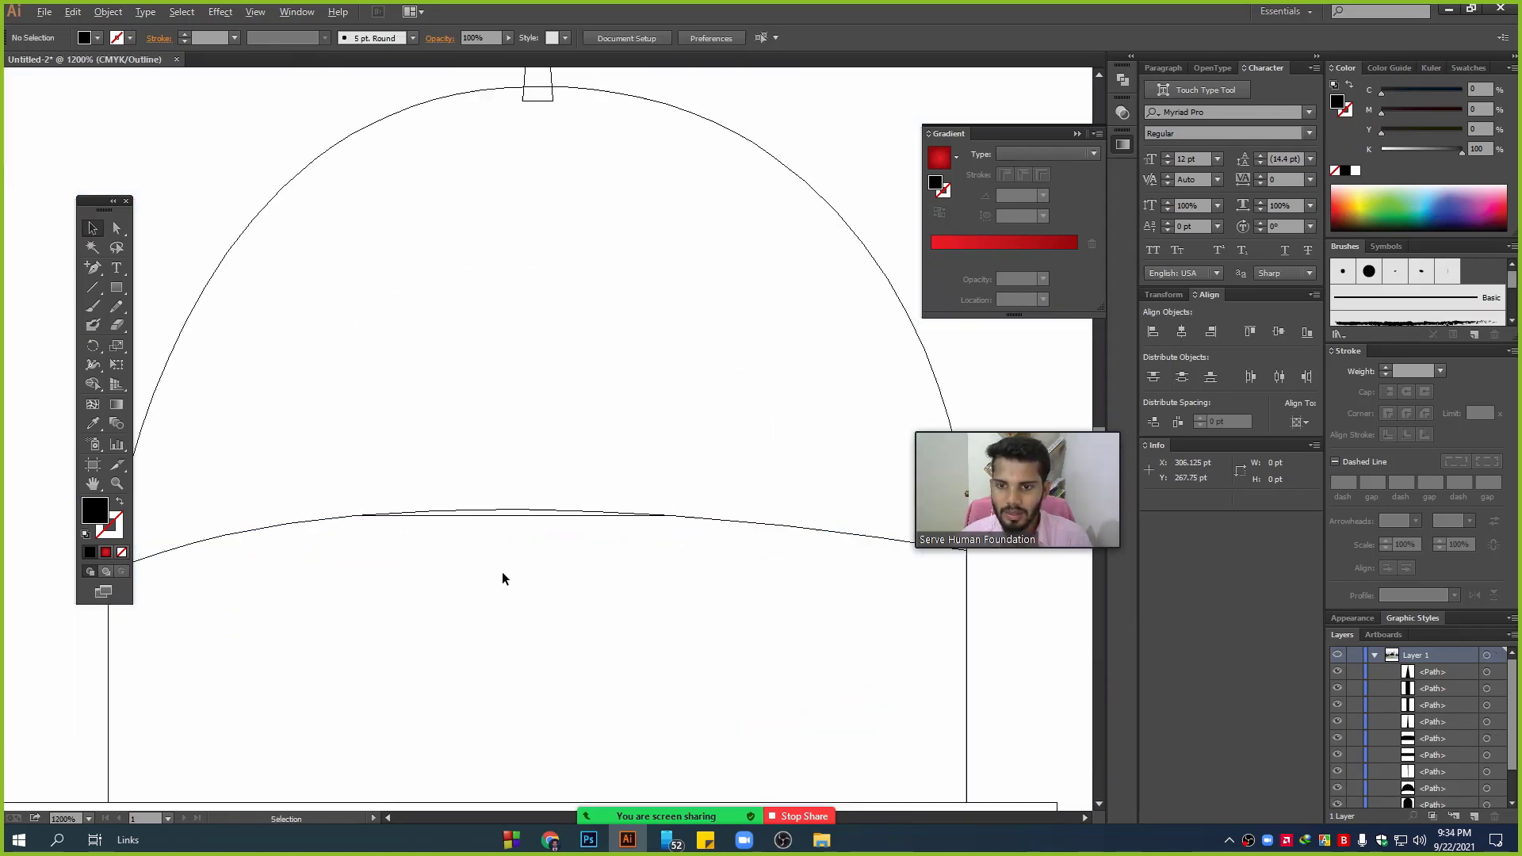
{"action": "scroll", "coordinate": [502, 578], "scroll_direction": "up", "scroll_amount": 1, "text": "alt"}
{"action": "left_click", "coordinate": [476, 499]}
{"action": "left_click_drag", "start_coordinate": [416, 383], "coordinate": [519, 625]}
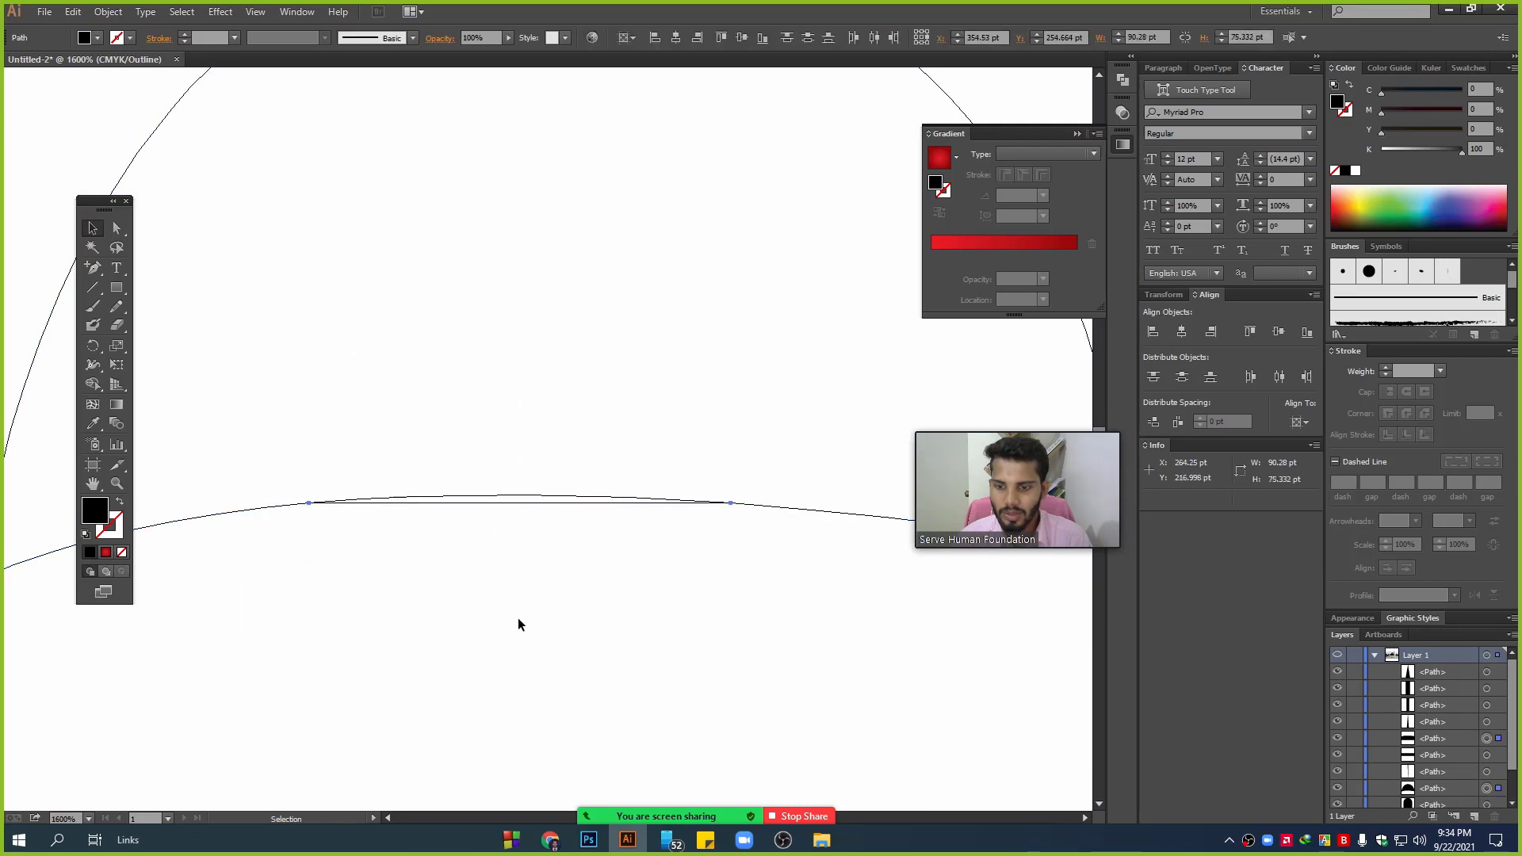
{"action": "key", "text": "ctrl+y"}
{"action": "scroll", "coordinate": [326, 362], "scroll_direction": "down", "scroll_amount": 3, "text": "alt"}
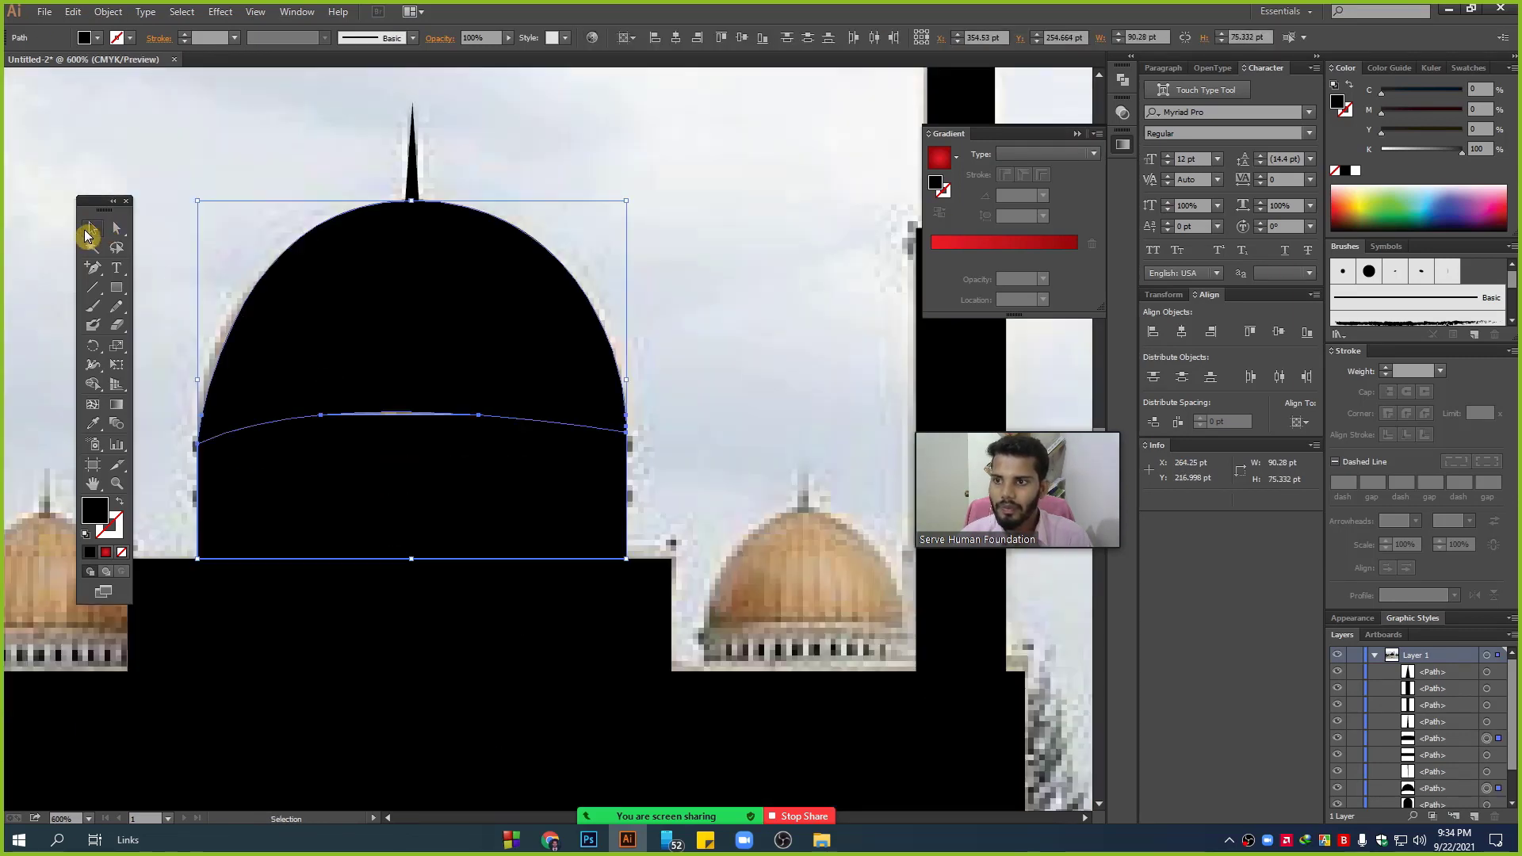
{"action": "left_click", "coordinate": [120, 501]}
- Try merging the region below the dome curve with the Shape Builder tool
{"action": "scroll", "coordinate": [503, 418], "scroll_direction": "up", "scroll_amount": 4, "text": "alt"}
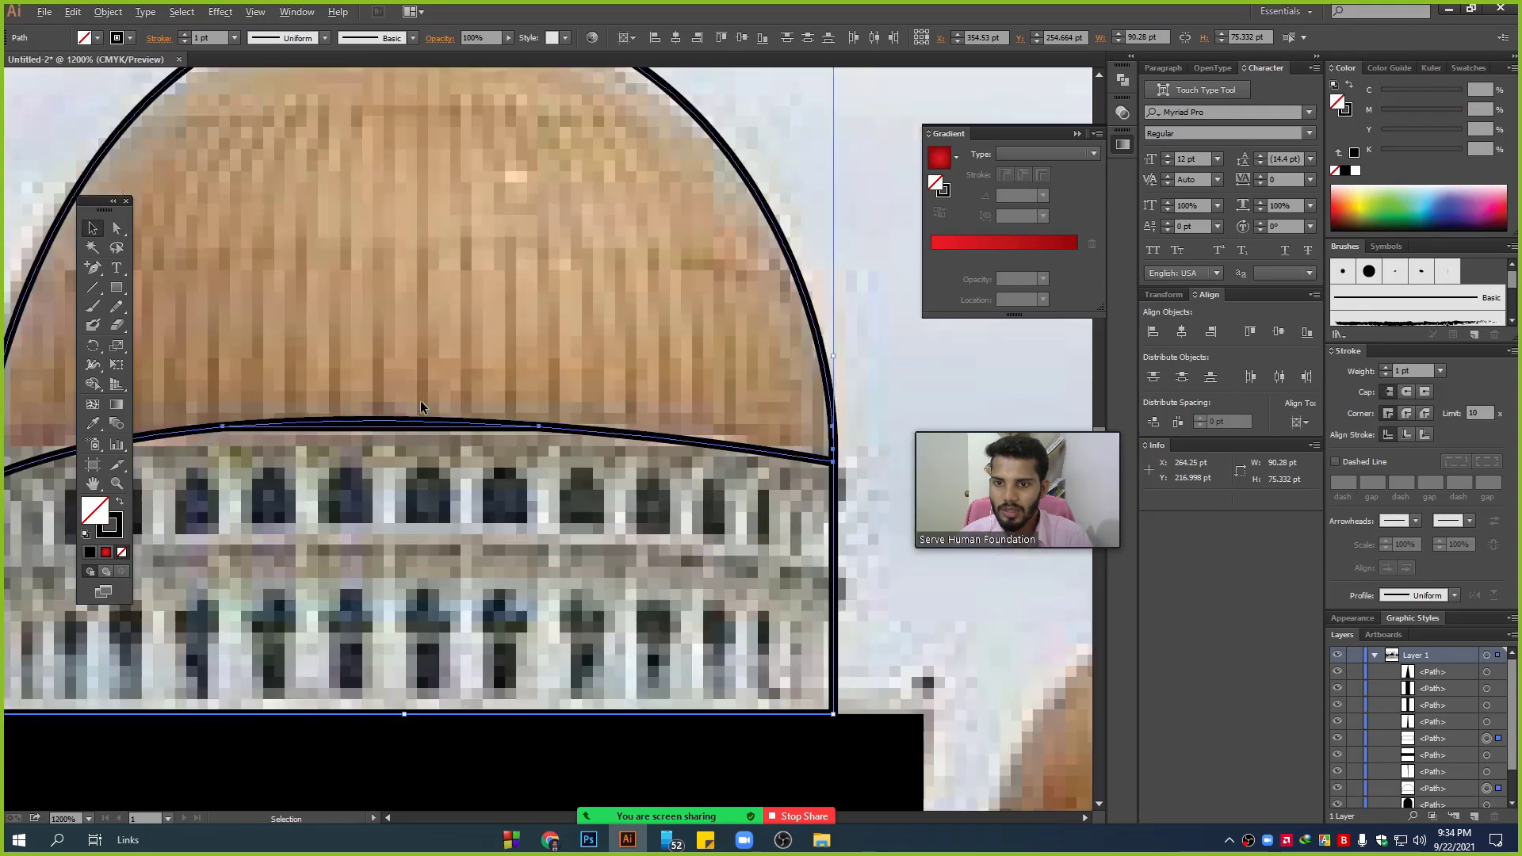
{"action": "left_click", "coordinate": [347, 448]}
{"action": "scroll", "coordinate": [314, 270], "scroll_direction": "up", "scroll_amount": 2, "text": "alt"}
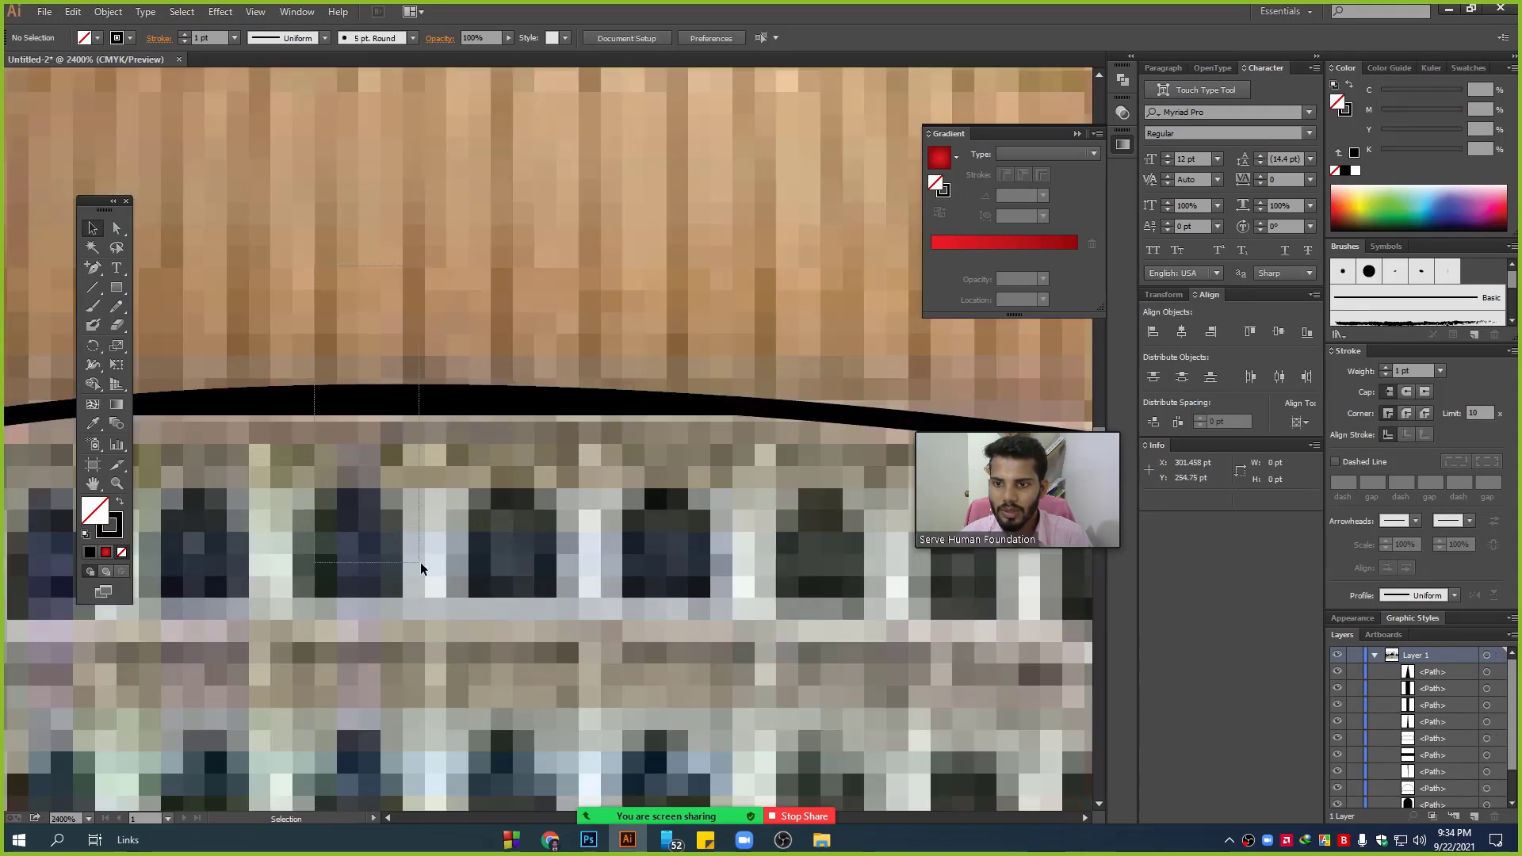
{"action": "left_click_drag", "start_coordinate": [314, 386], "coordinate": [421, 564]}
{"action": "left_click", "coordinate": [92, 384]}
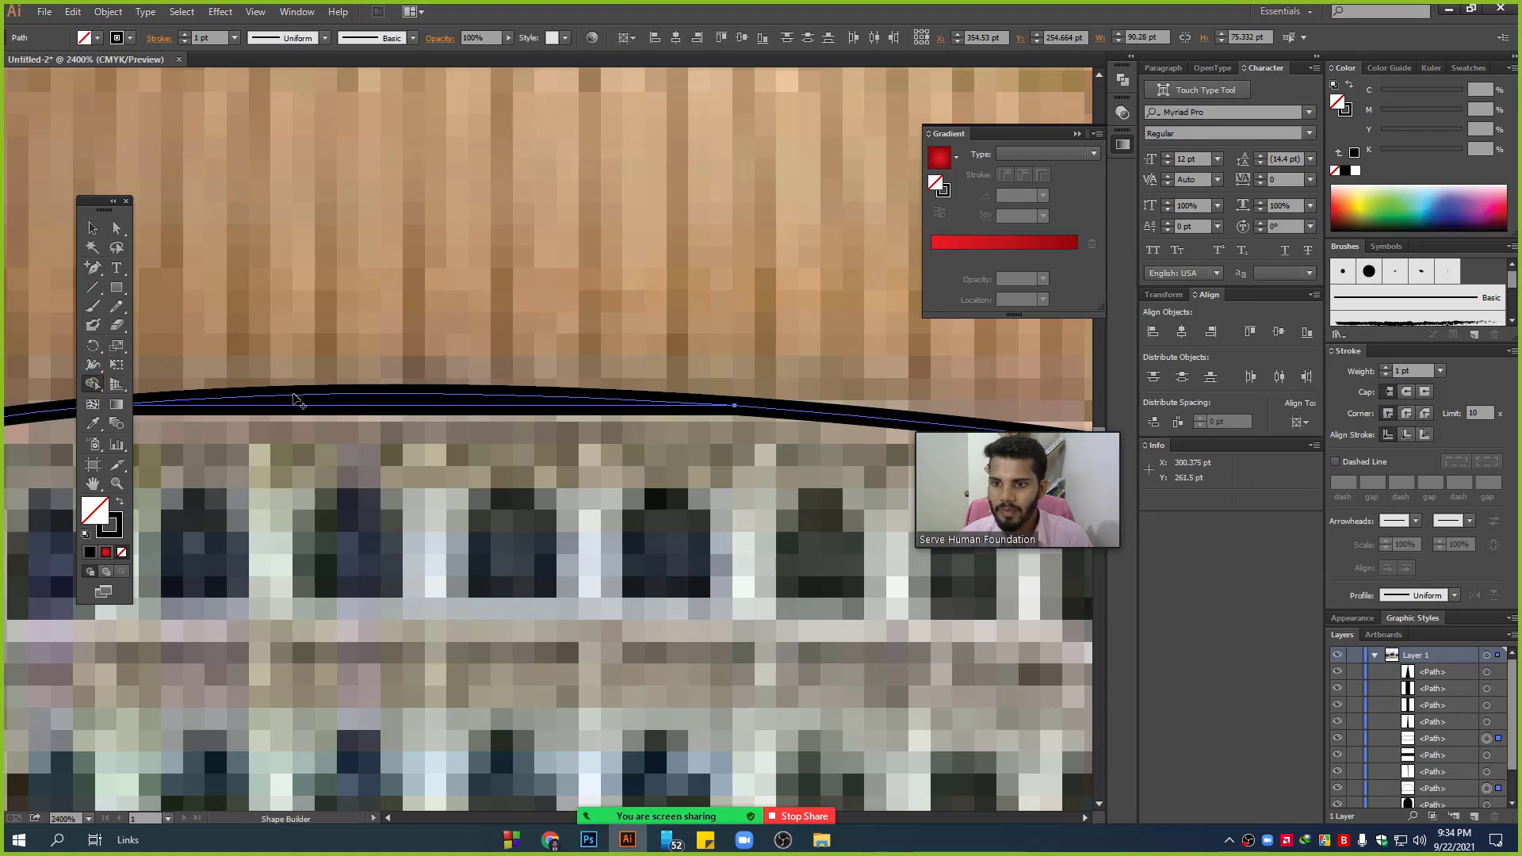
{"action": "left_click", "coordinate": [310, 484]}
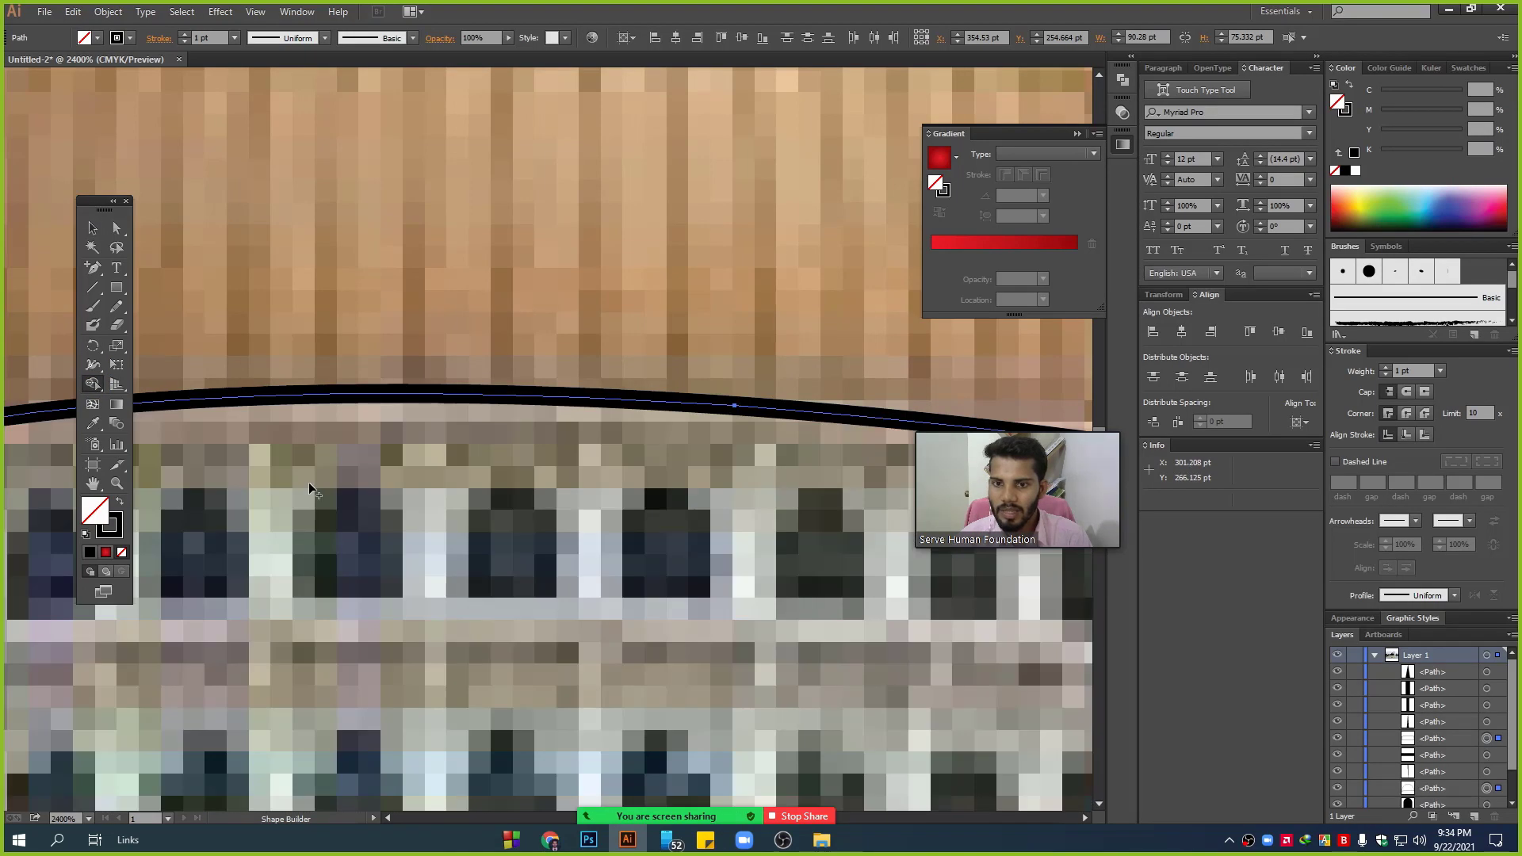
{"action": "left_click", "coordinate": [92, 227]}
- Select the central dome and swap fill and stroke to make it solid black
{"action": "scroll", "coordinate": [517, 360], "scroll_direction": "down", "scroll_amount": 5, "text": "alt"}
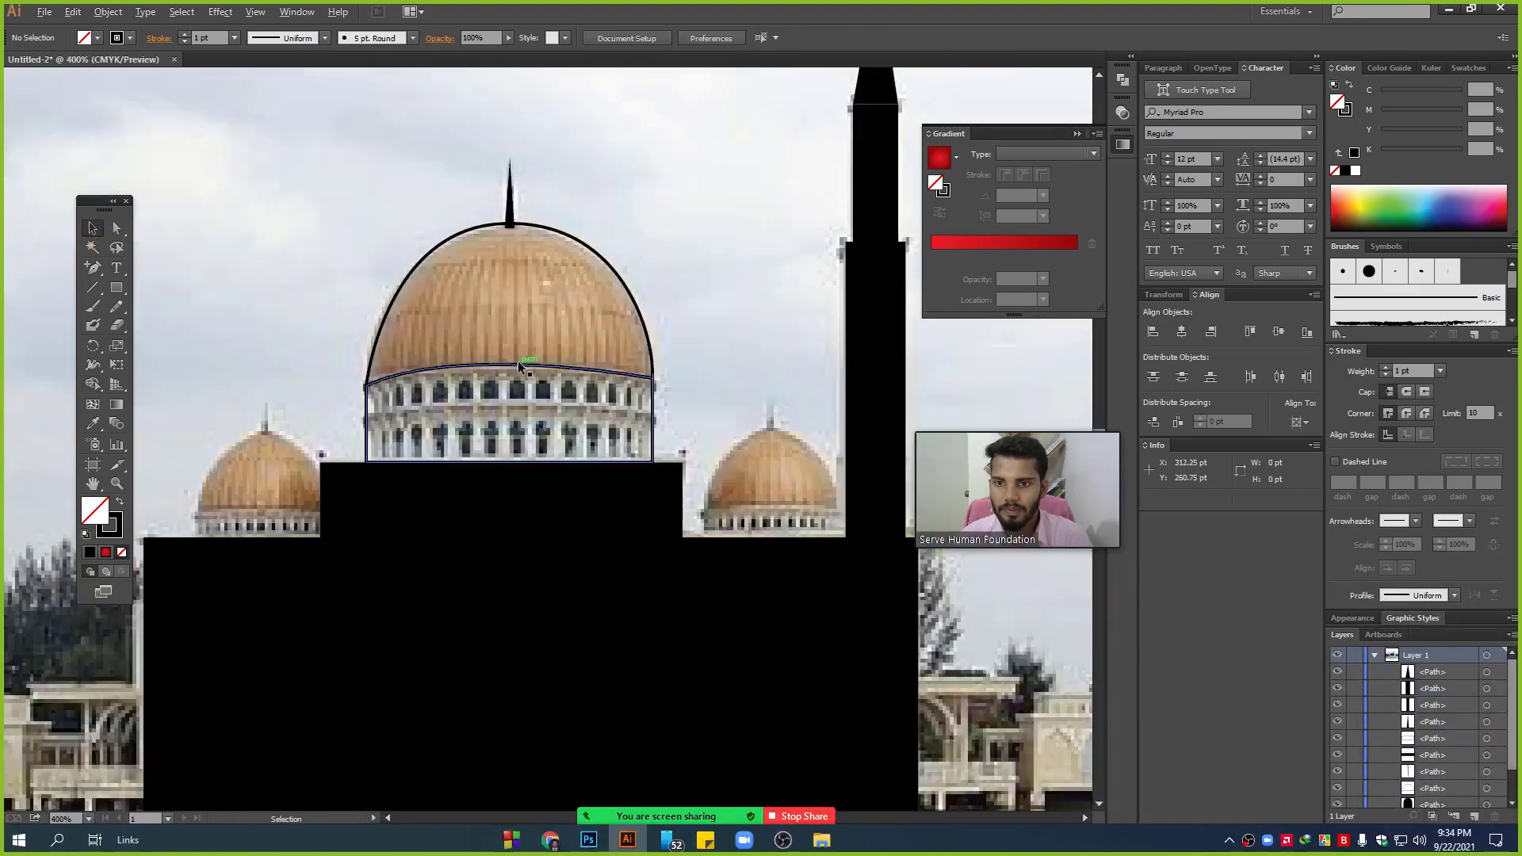
{"action": "left_click", "coordinate": [673, 222]}
{"action": "scroll", "coordinate": [668, 255], "scroll_direction": "down", "scroll_amount": 3, "text": "alt"}
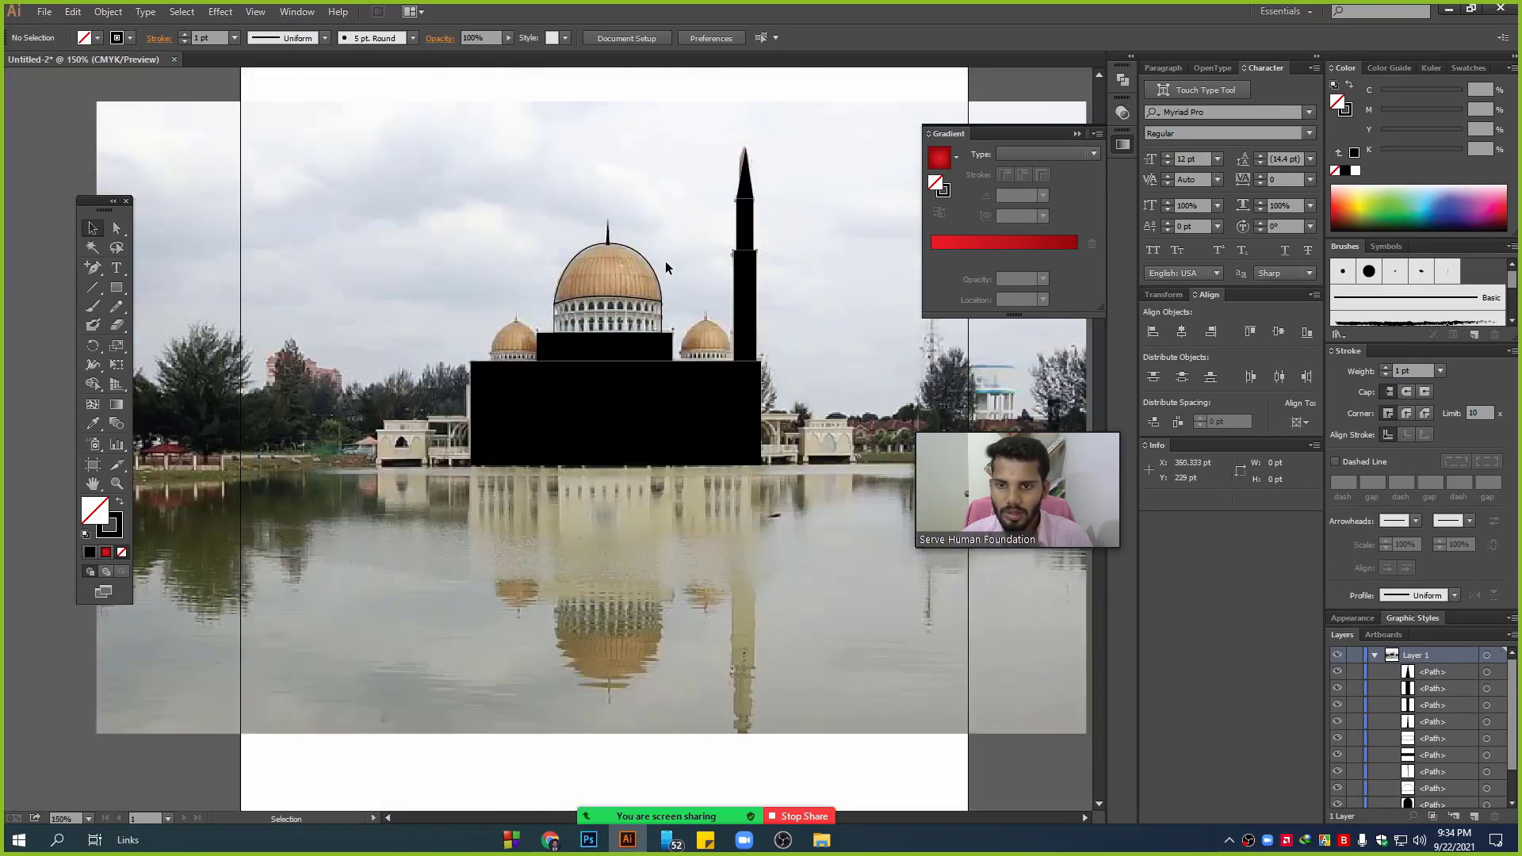
{"action": "left_click_drag", "start_coordinate": [518, 183], "coordinate": [678, 333]}
{"action": "scroll", "coordinate": [679, 333], "scroll_direction": "up", "scroll_amount": 2, "text": "alt"}
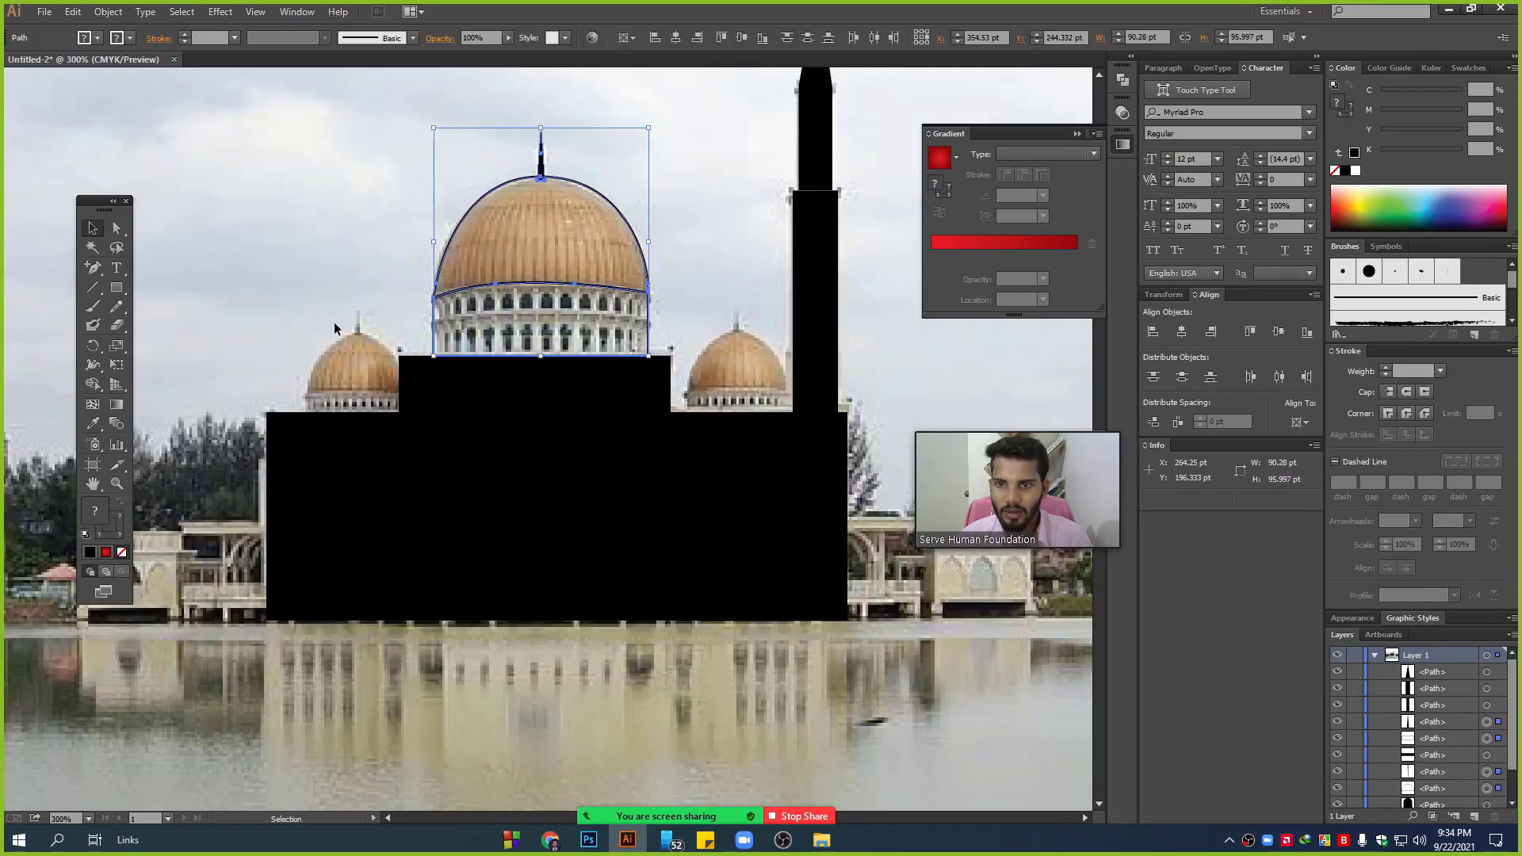
{"action": "left_click", "coordinate": [379, 189]}
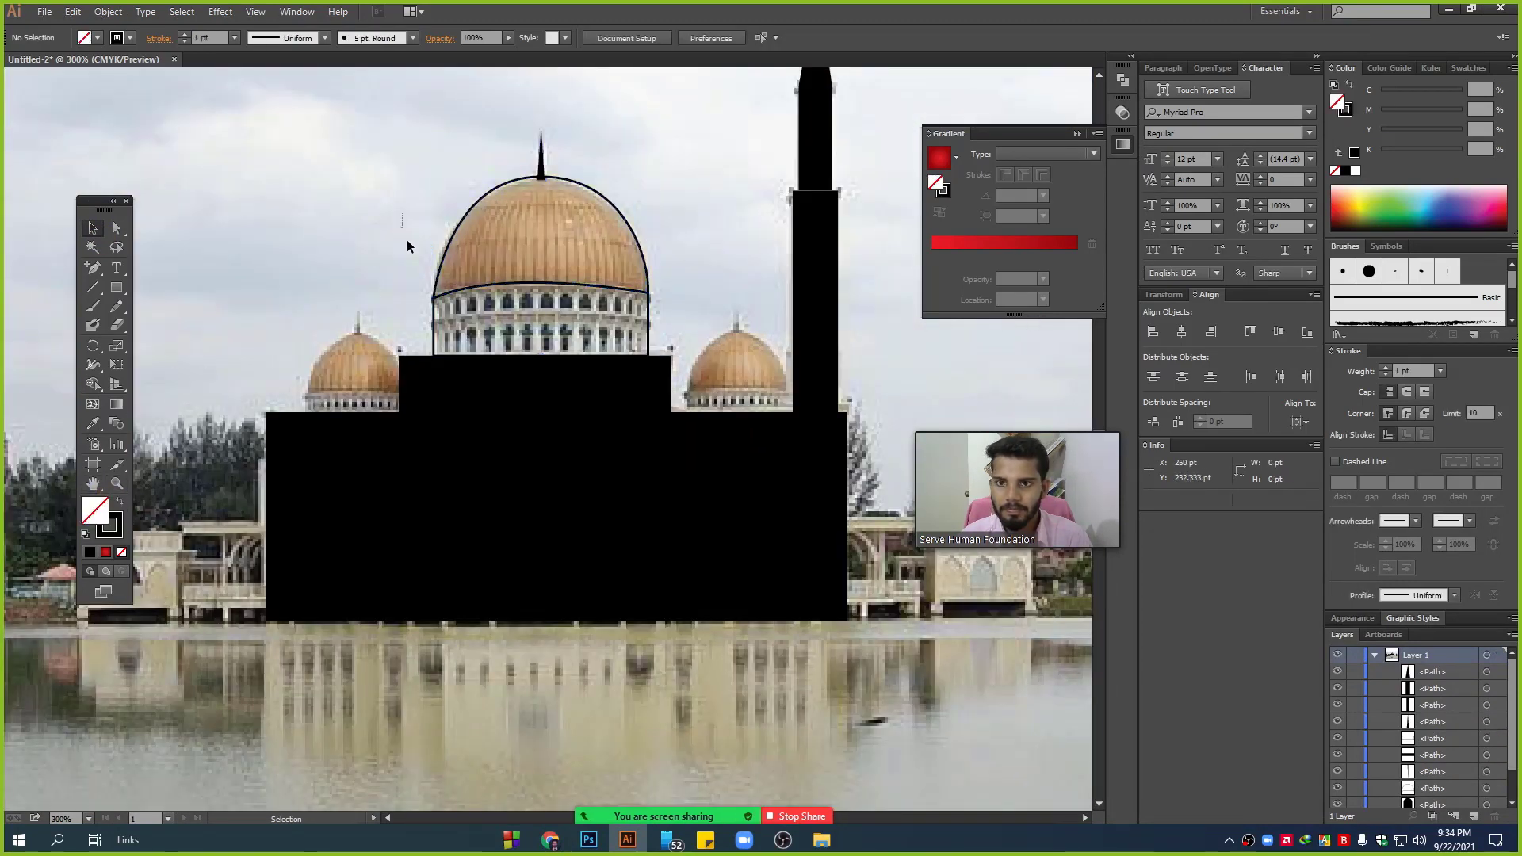
{"action": "left_click", "coordinate": [436, 316]}
{"action": "left_click", "coordinate": [119, 501]}
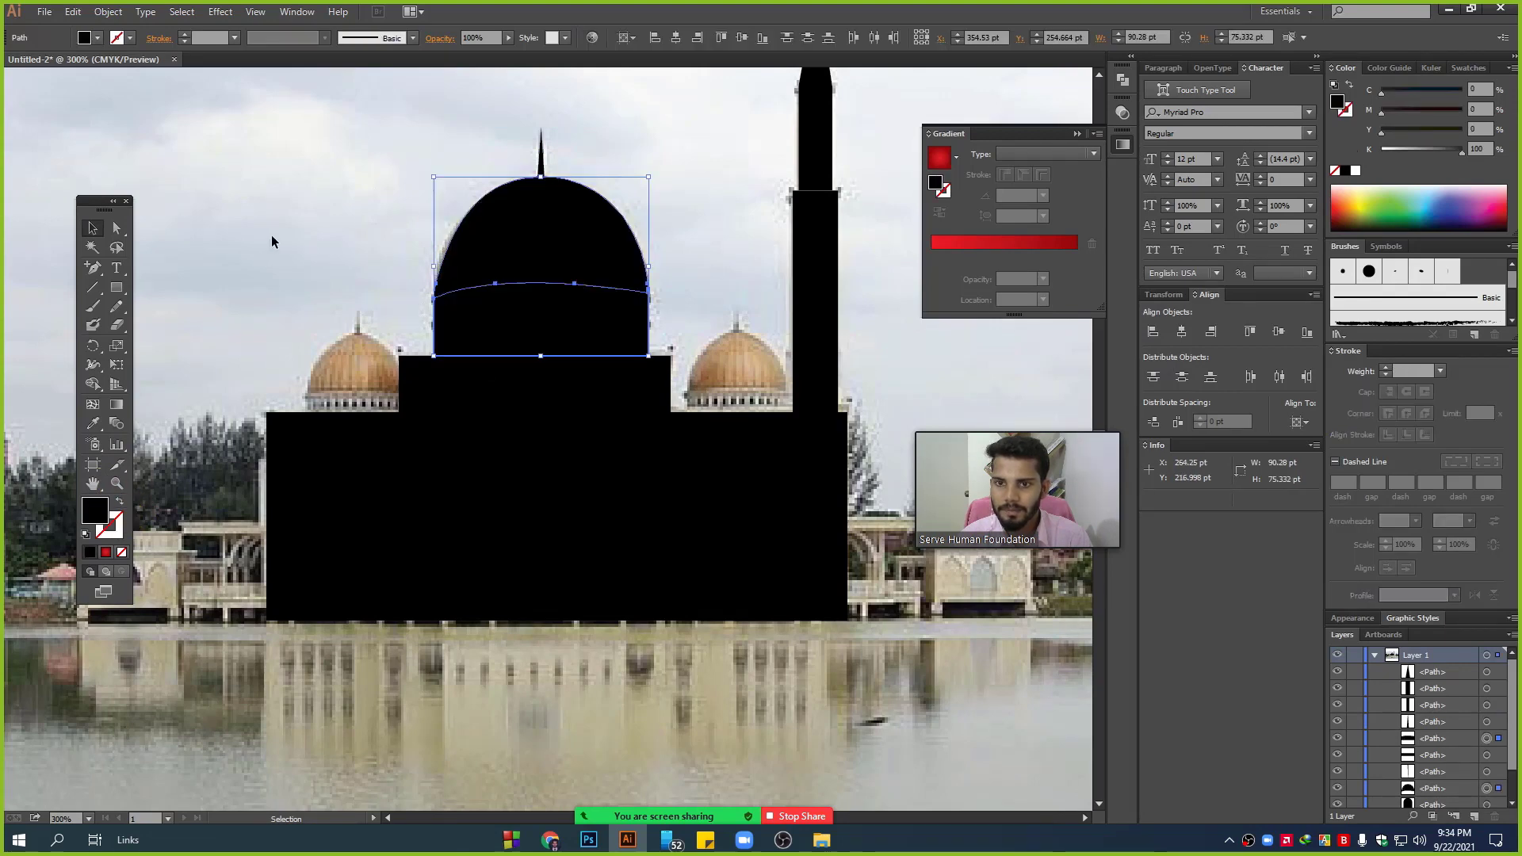
{"action": "left_click", "coordinate": [427, 304]}
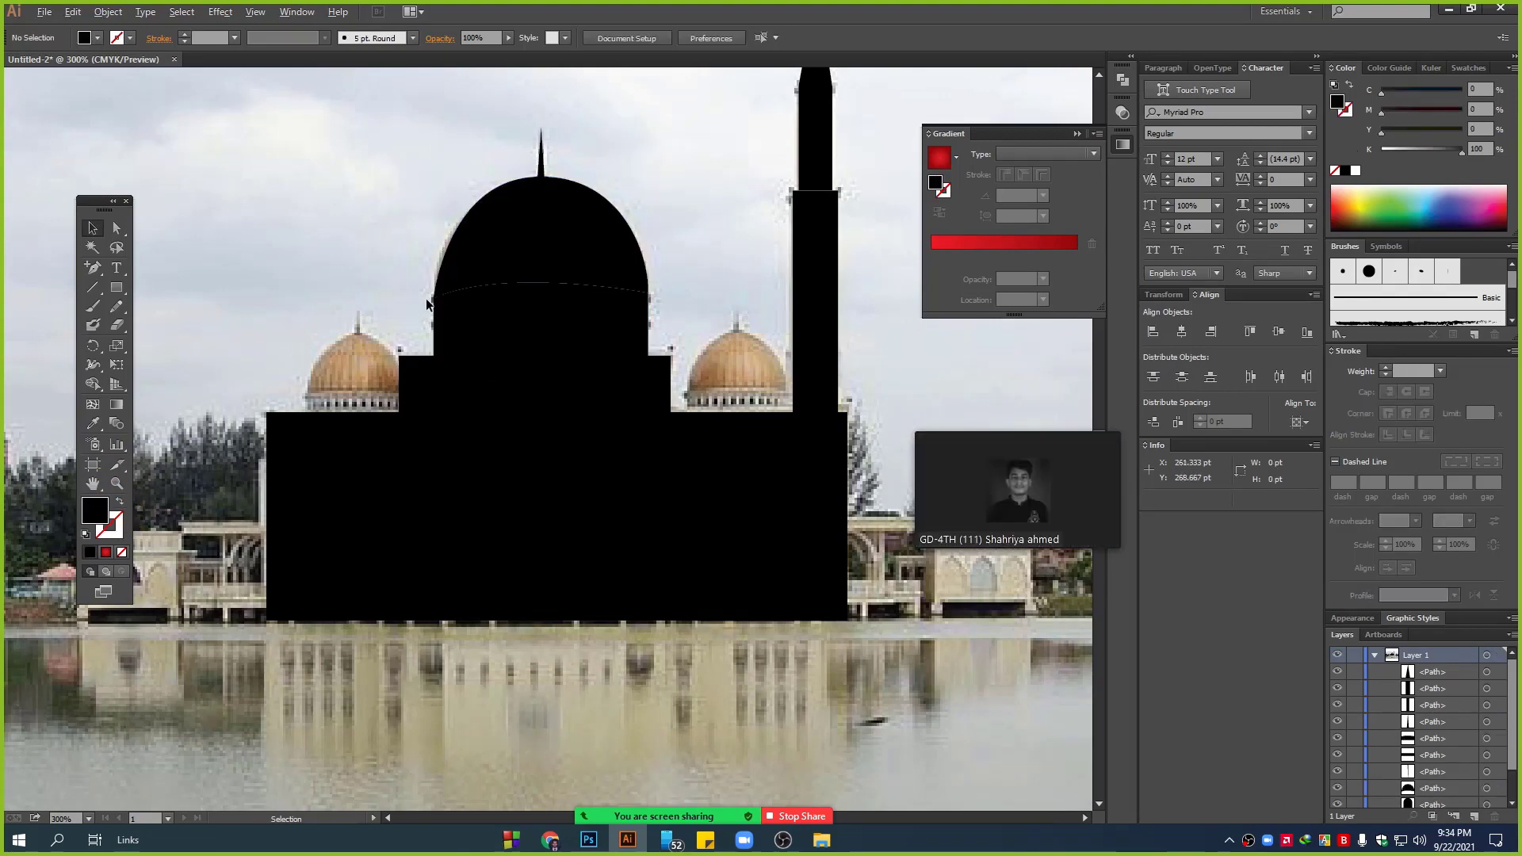
{"action": "key", "text": "alt"}
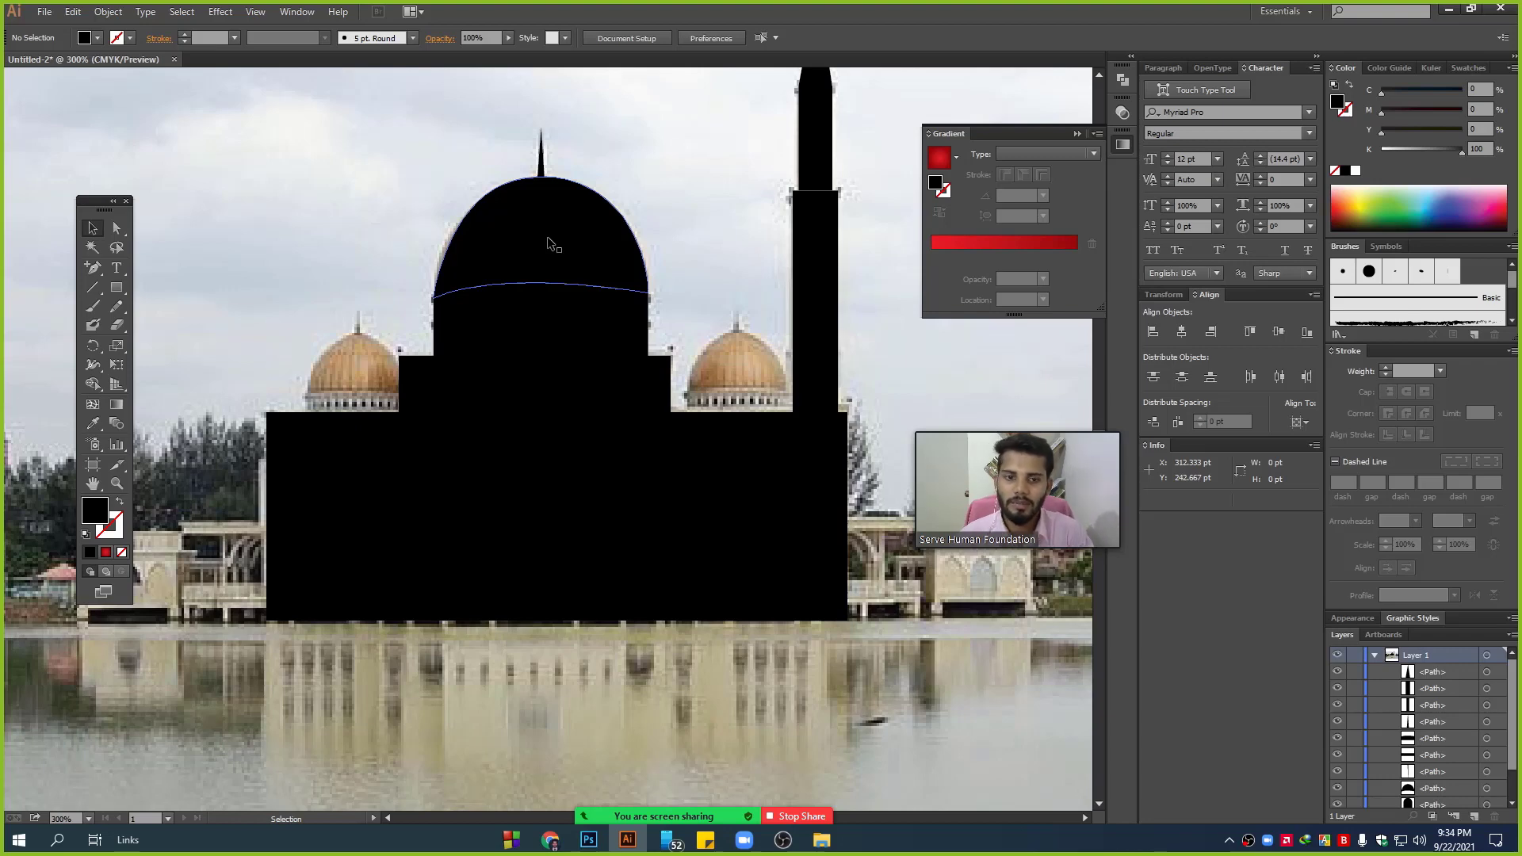
{"action": "scroll", "coordinate": [611, 238], "scroll_direction": "up", "scroll_amount": 3}
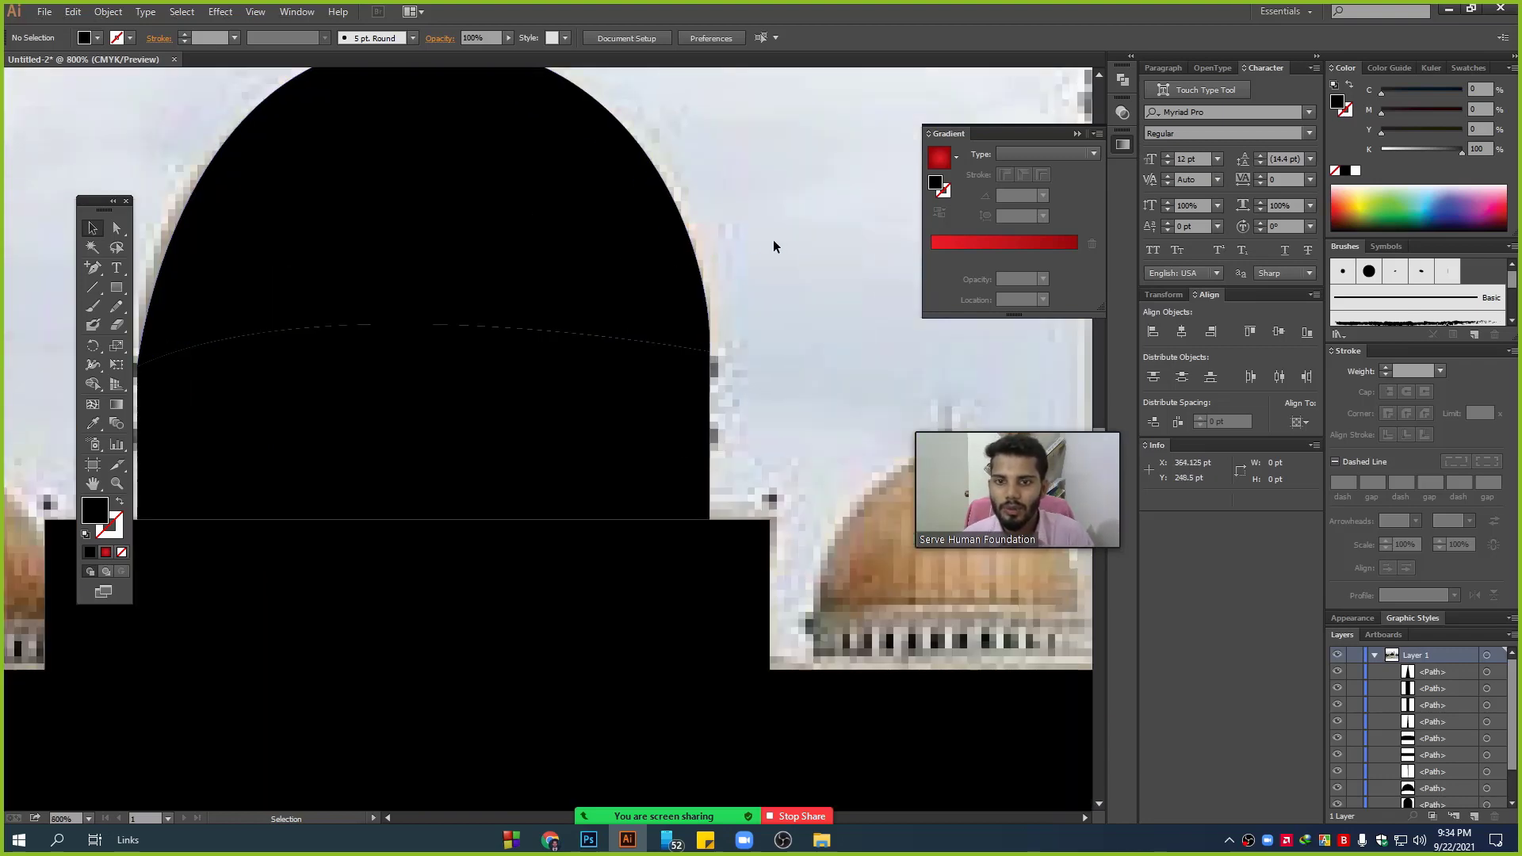
{"action": "scroll", "coordinate": [507, 284], "scroll_direction": "down", "scroll_amount": 2}
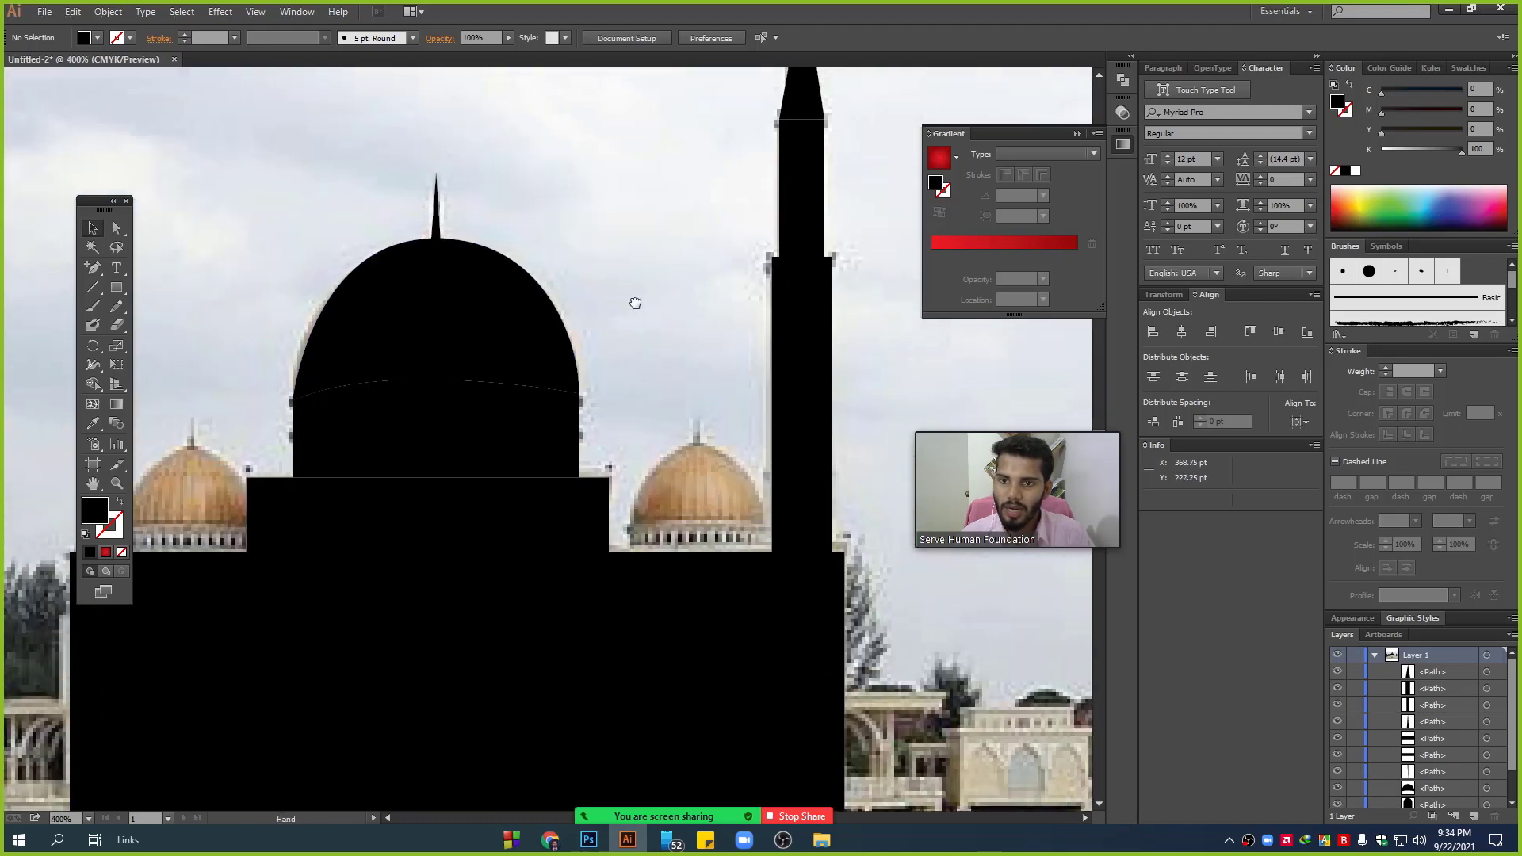
{"action": "scroll", "coordinate": [715, 312], "scroll_direction": "down", "scroll_amount": 1}
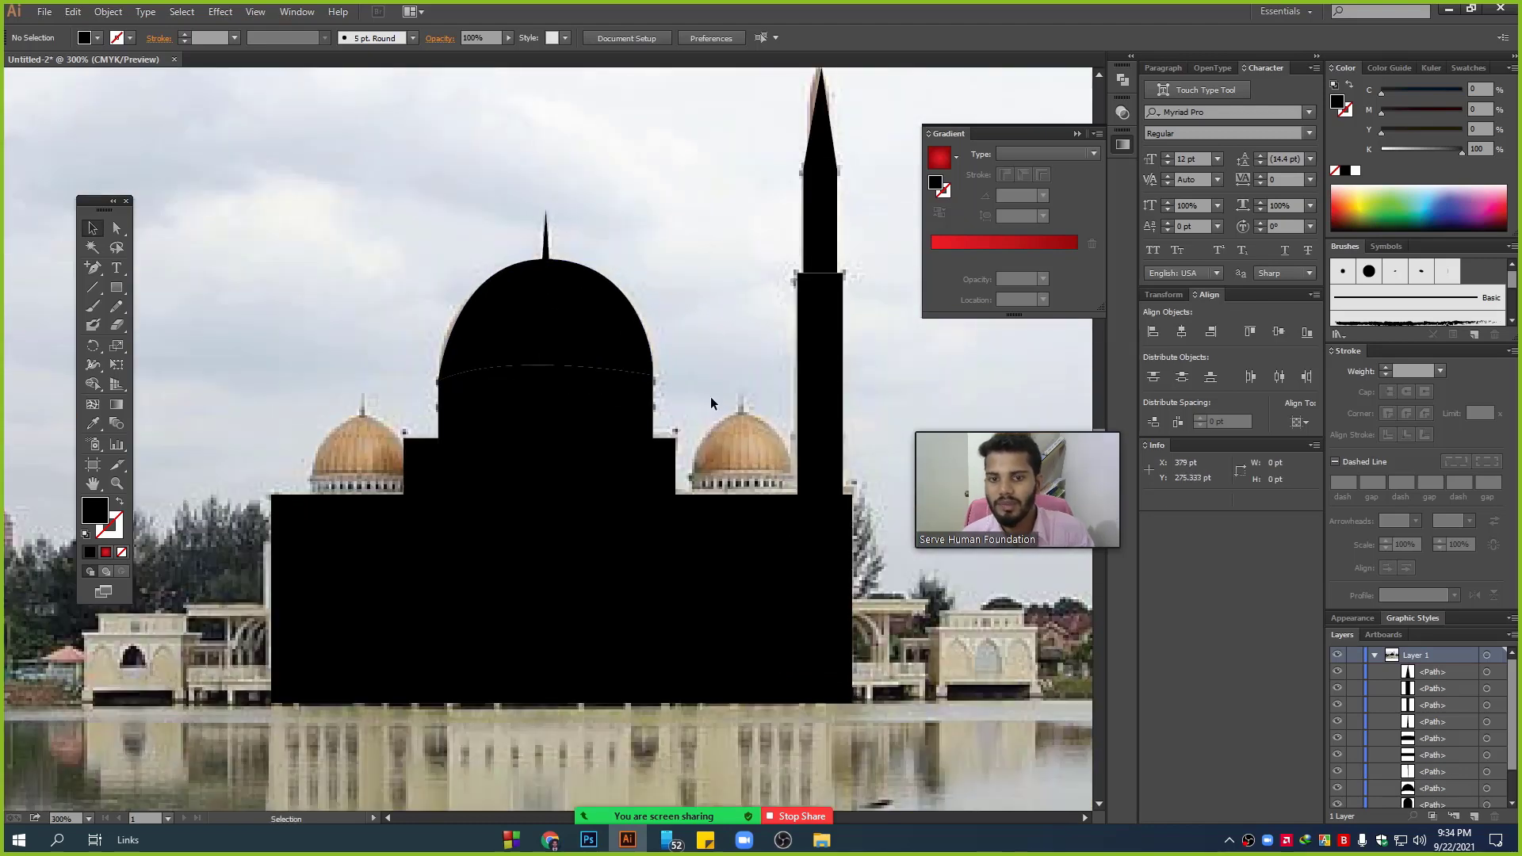
- Tint the arched window on the building light yellow
{"action": "left_click", "coordinate": [546, 605]}
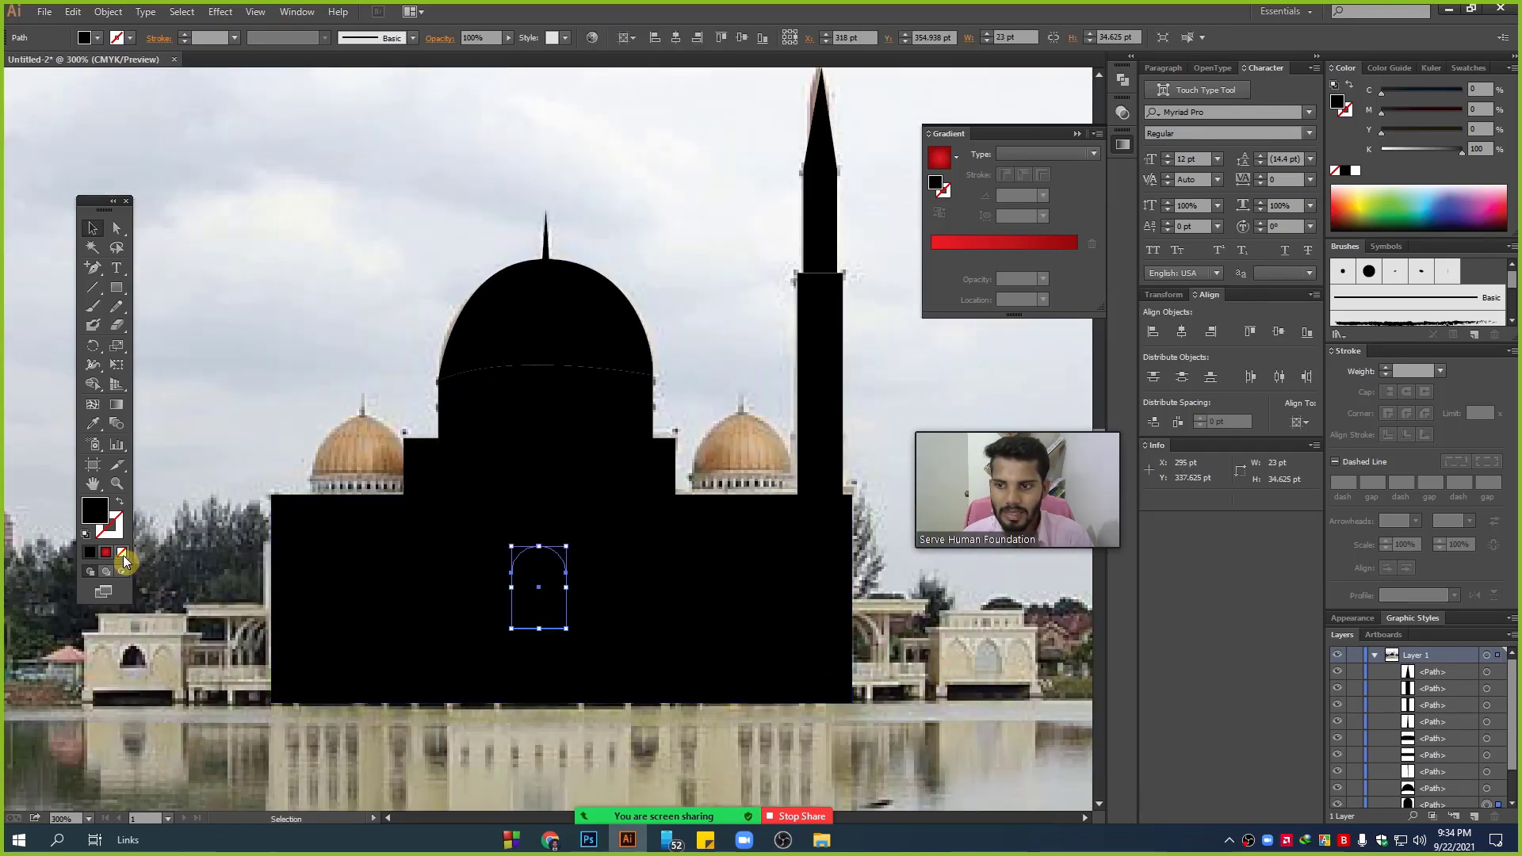
{"action": "left_click_drag", "start_coordinate": [1419, 153], "coordinate": [1381, 153]}
{"action": "left_click", "coordinate": [1415, 131]}
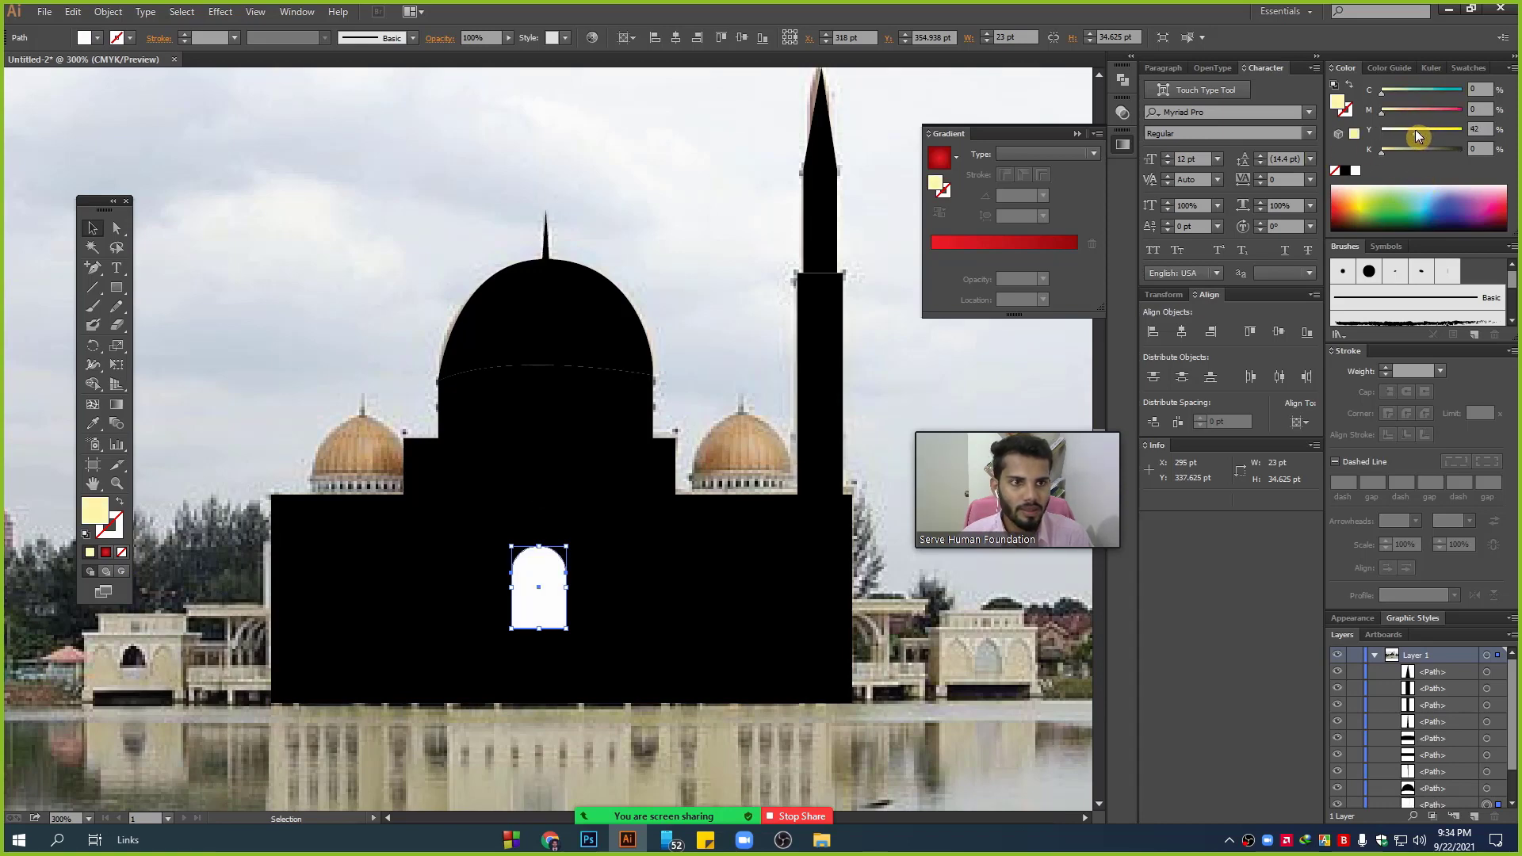
{"action": "left_click", "coordinate": [479, 258]}
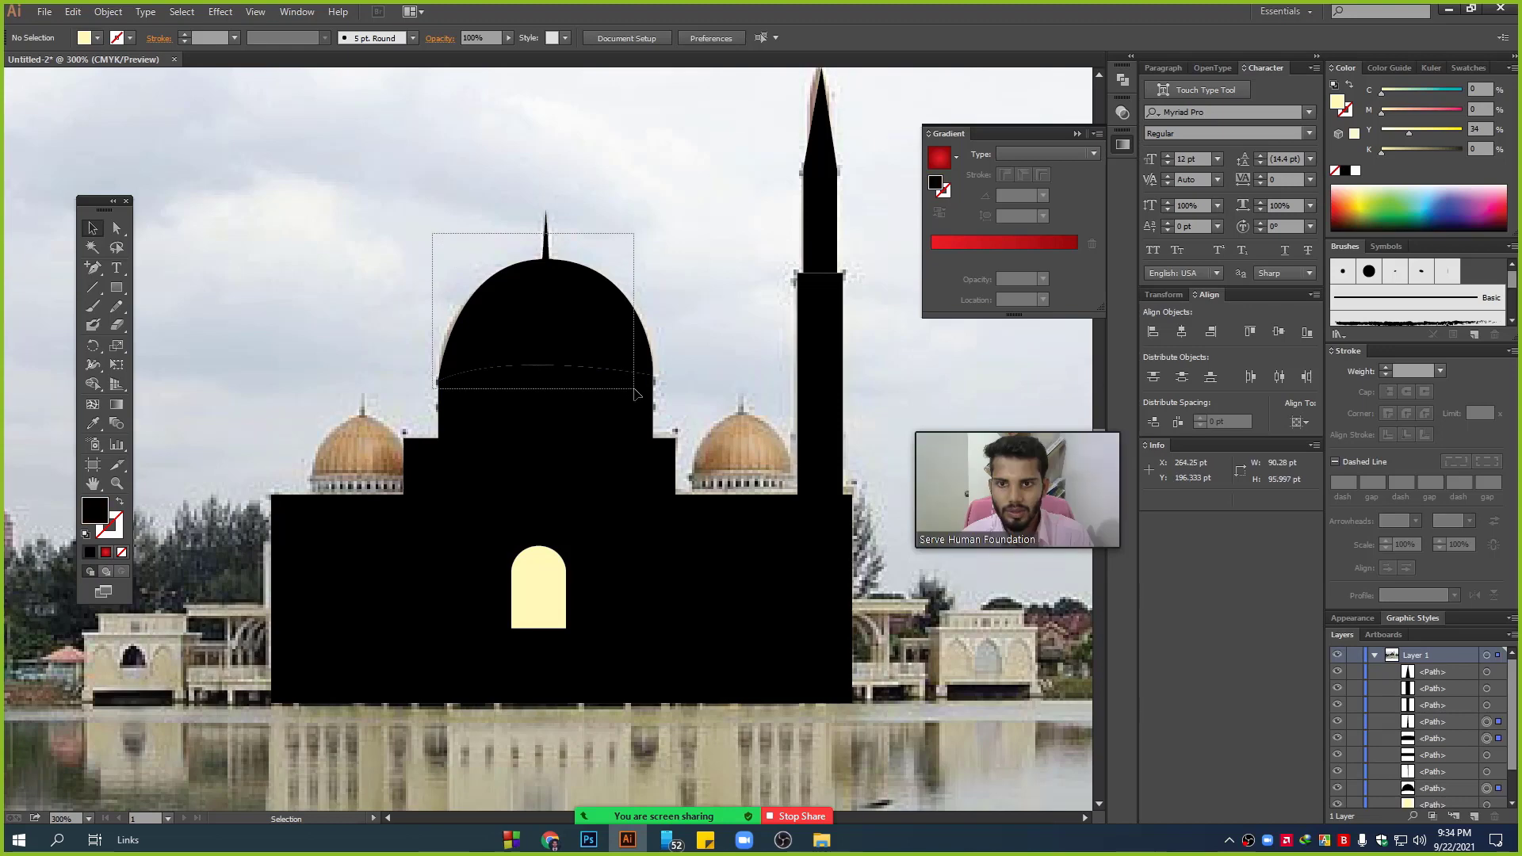
- Group the dome's paths, try a shrunken copy on the left, then undo it
{"action": "left_click_drag", "start_coordinate": [626, 370], "coordinate": [634, 388]}
{"action": "key", "text": "ctrl+g"}
{"action": "left_click_drag", "start_coordinate": [594, 299], "coordinate": [400, 362]}
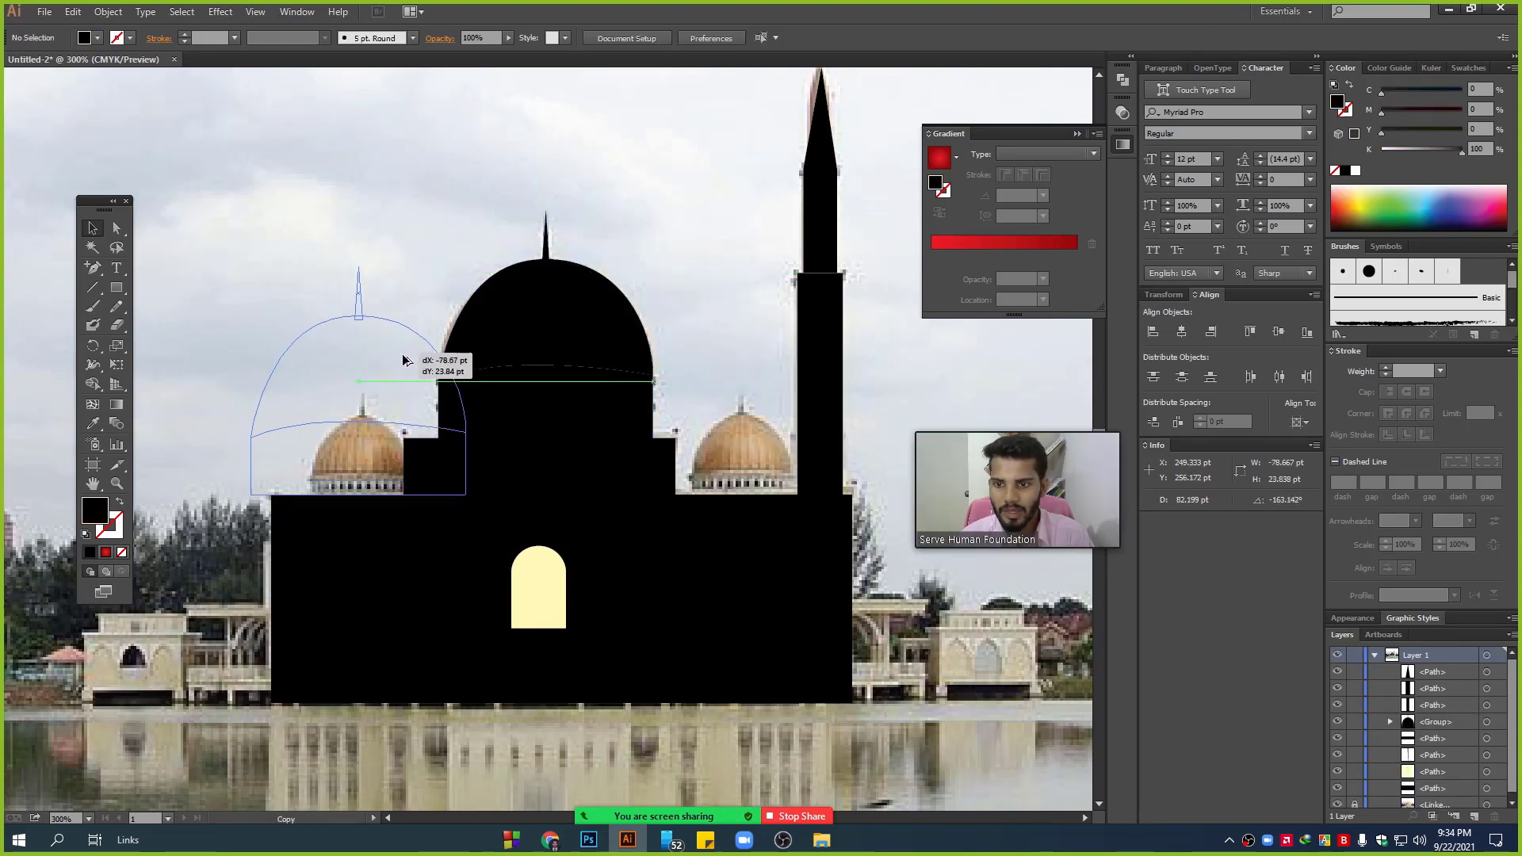
{"action": "left_click_drag", "start_coordinate": [401, 362], "coordinate": [408, 362]}
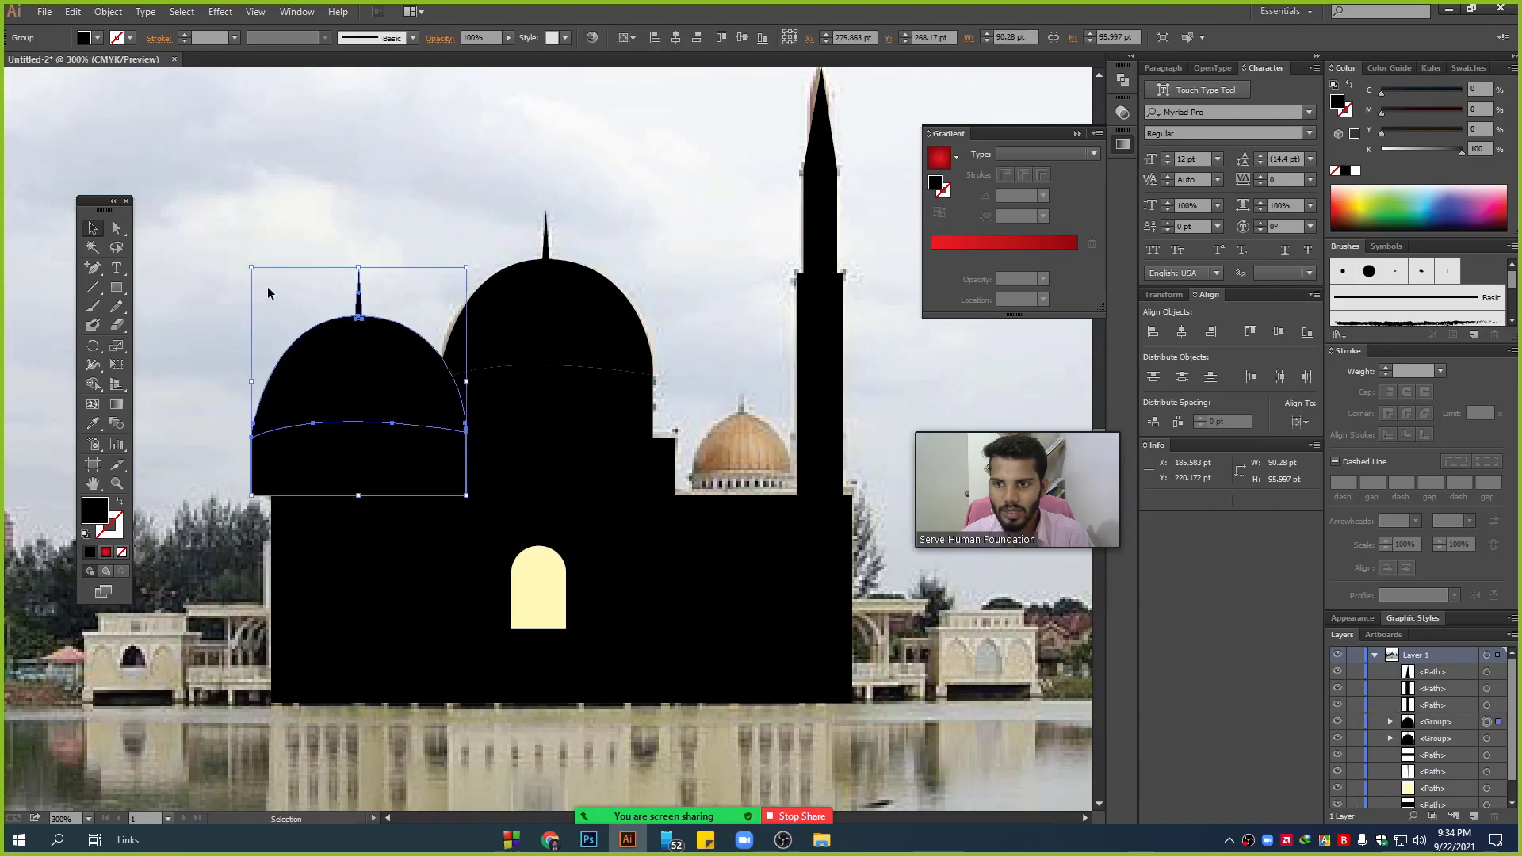
{"action": "mouse_move", "coordinate": [252, 270]}
{"action": "left_mouse_down"}
{"action": "mouse_move", "coordinate": [390, 413]}
{"action": "mouse_move", "coordinate": [365, 455]}
{"action": "left_mouse_up"}
{"action": "key", "text": "ctrl+z"}
{"action": "key", "text": "ctrl+z"}
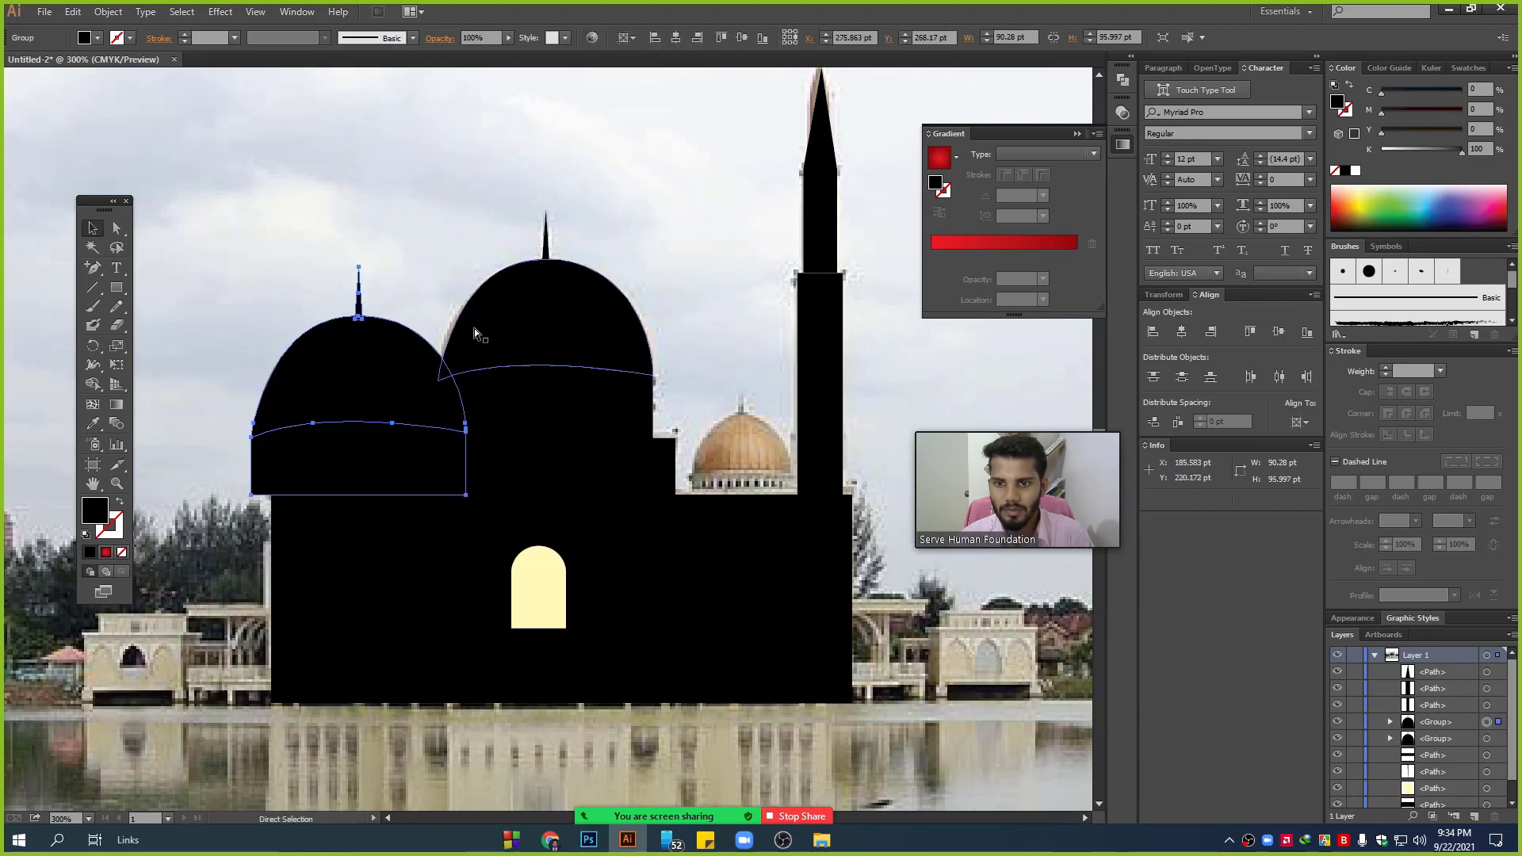
{"action": "key", "text": "ctrl+z"}
- Merge the central dome and its spire into one shape with Shape Builder
{"action": "left_click_drag", "start_coordinate": [745, 381], "coordinate": [482, 203]}
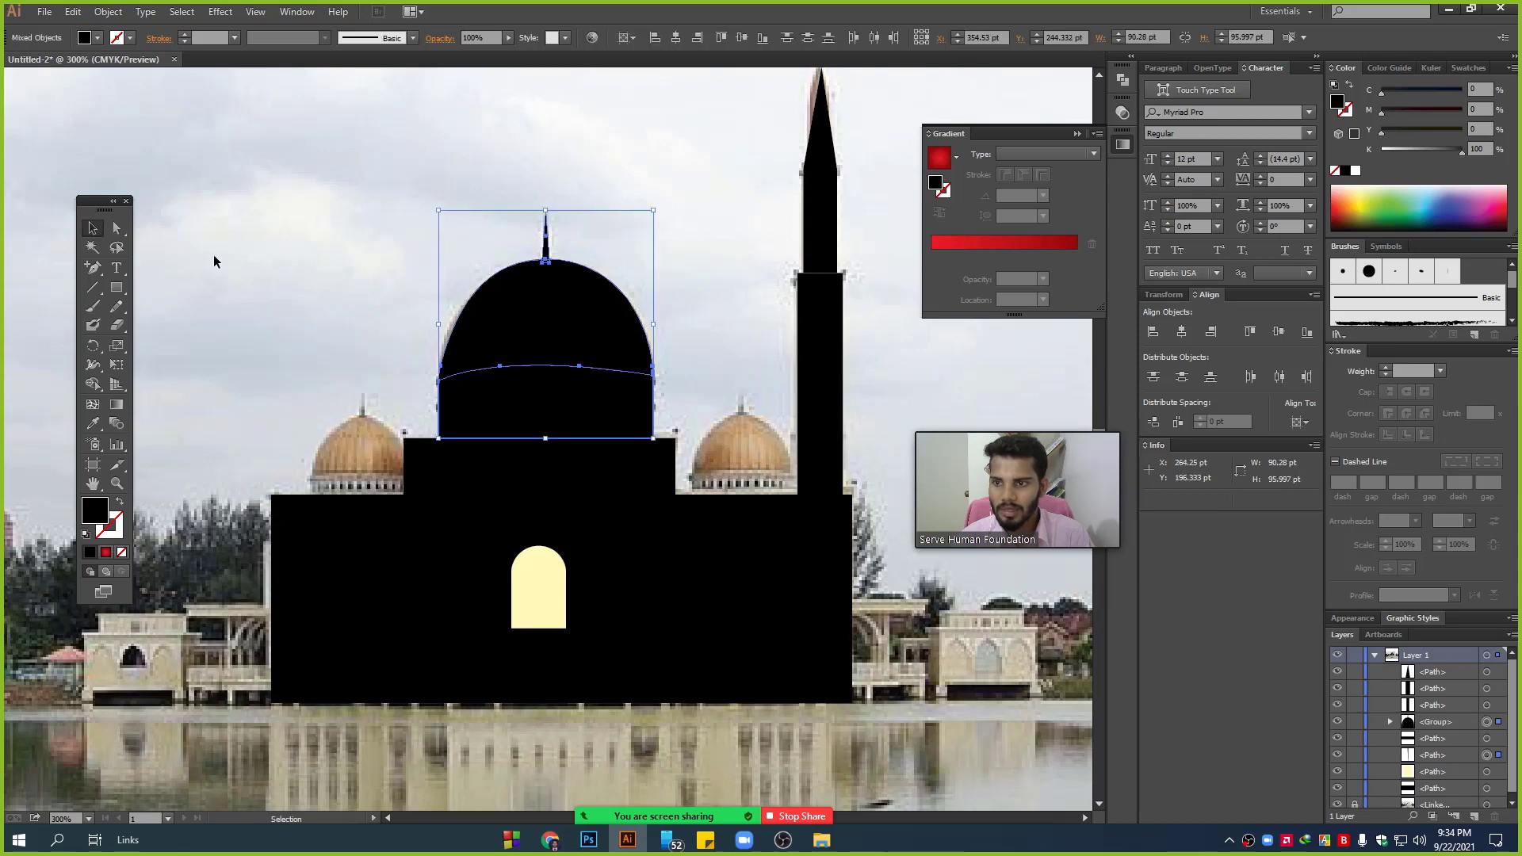
{"action": "left_click", "coordinate": [95, 387]}
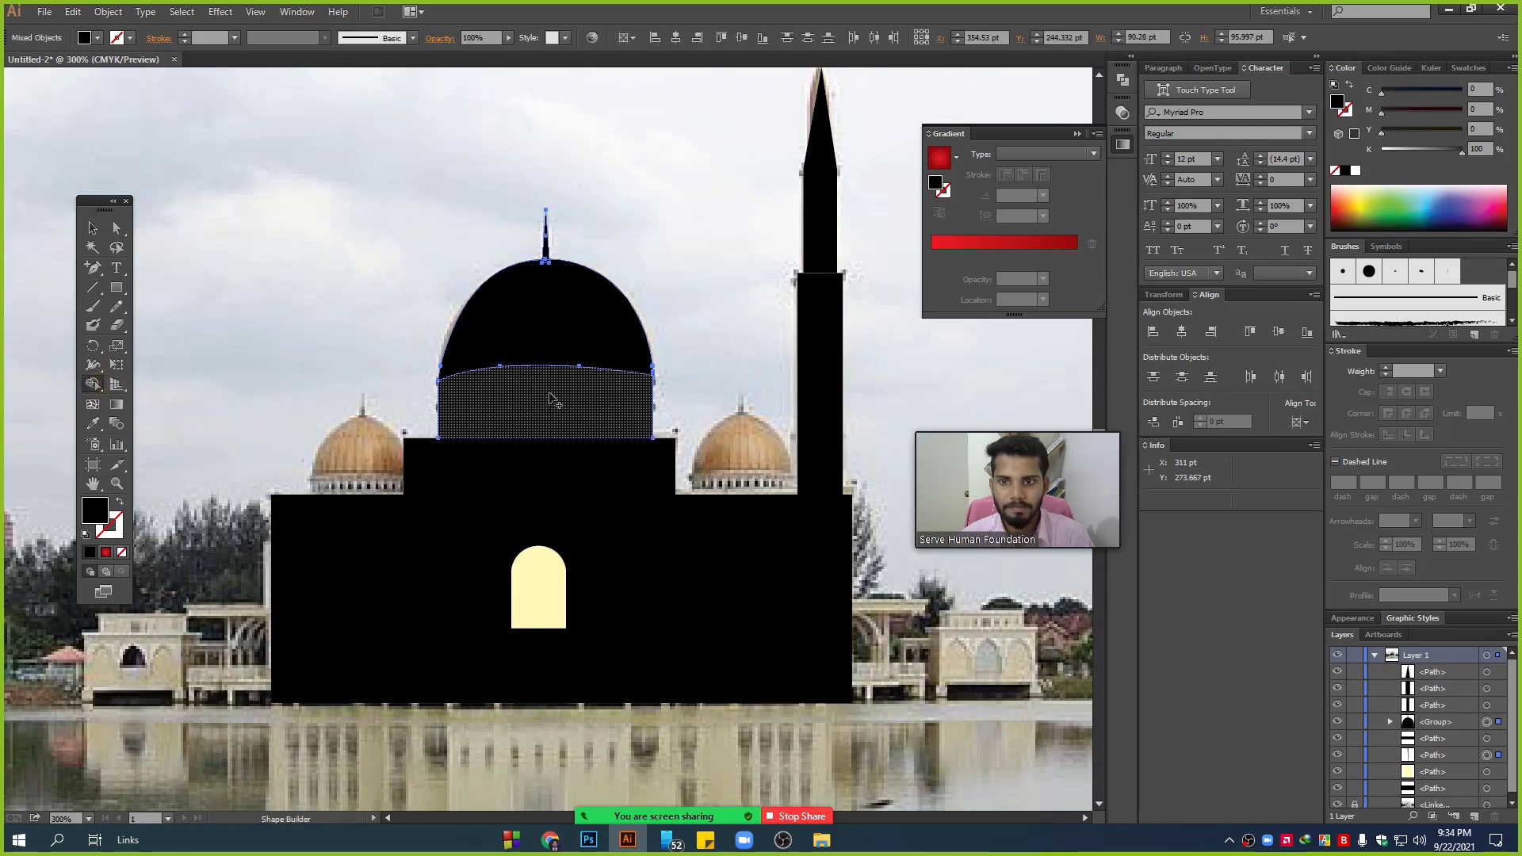
{"action": "left_click_drag", "start_coordinate": [536, 301], "coordinate": [546, 234]}
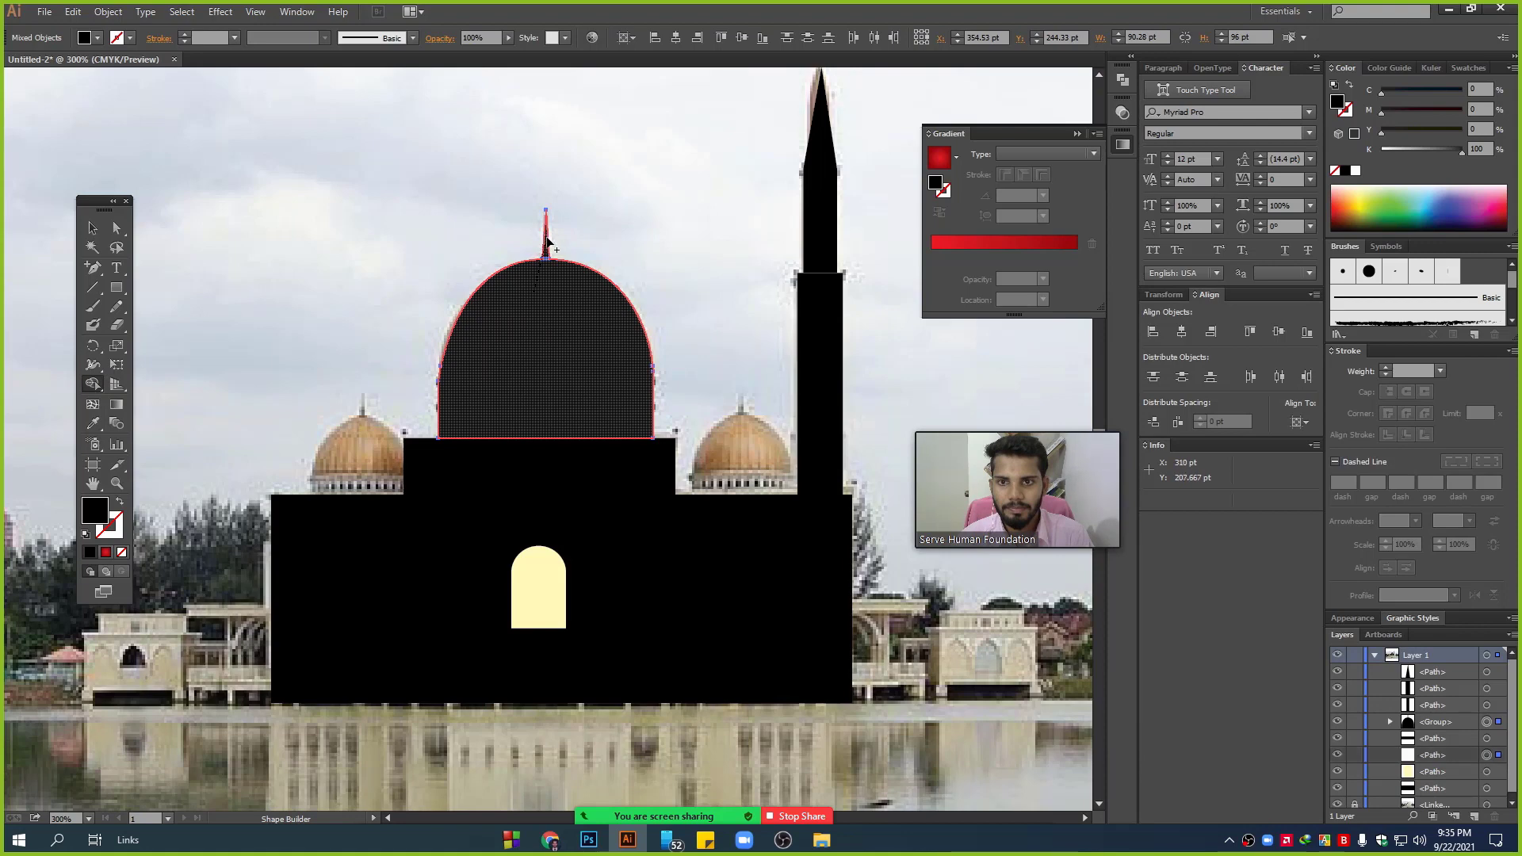
{"action": "left_click", "coordinate": [88, 229]}
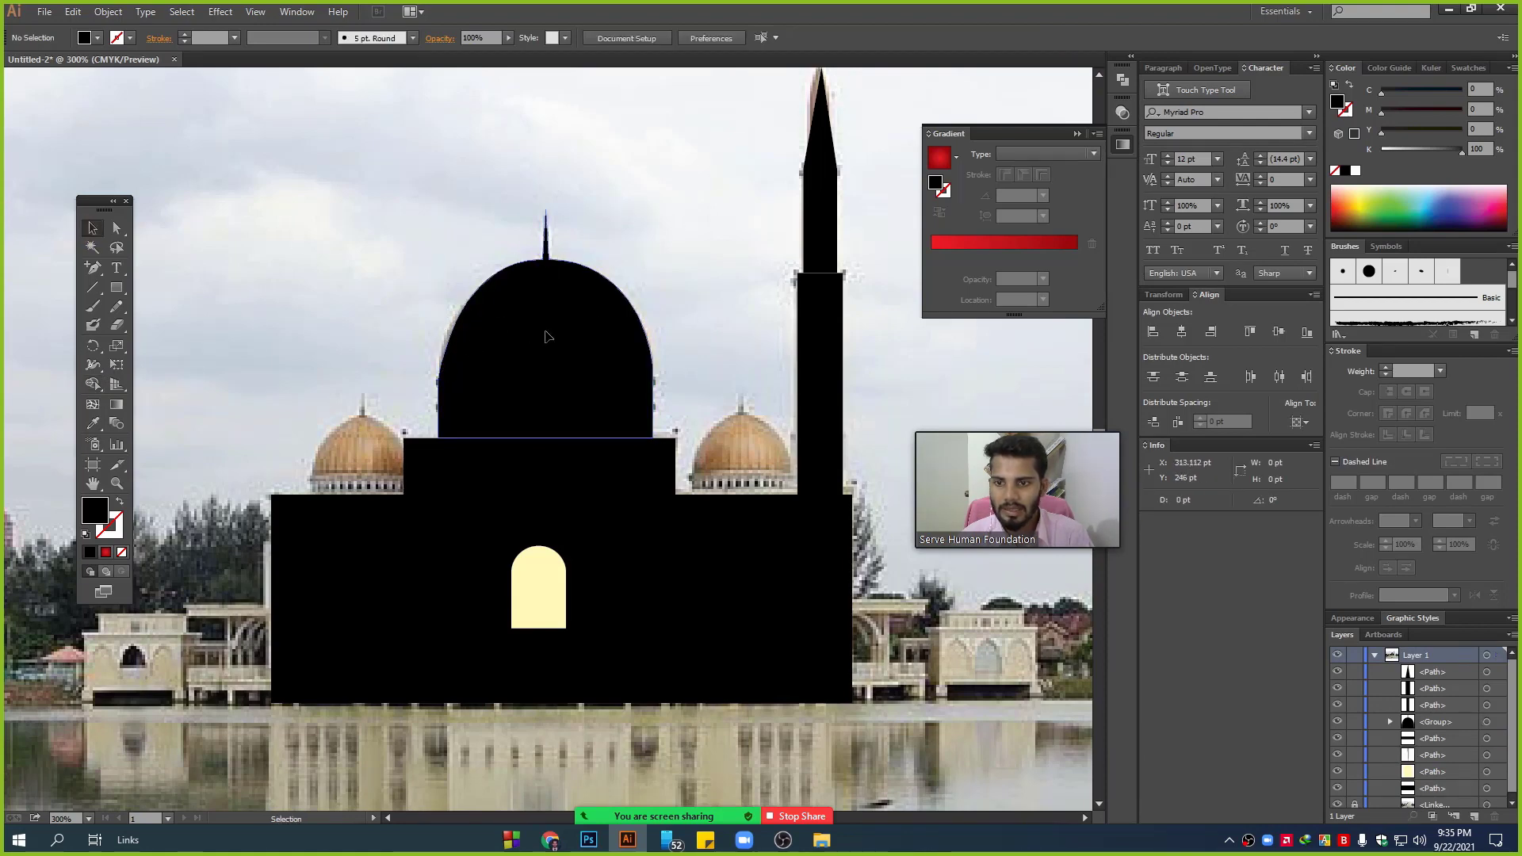
- Place a scaled-down copy of the merged dome over the left golden dome
{"action": "left_click_drag", "start_coordinate": [557, 336], "coordinate": [364, 384]}
{"action": "left_click_drag", "start_coordinate": [246, 268], "coordinate": [365, 403]}
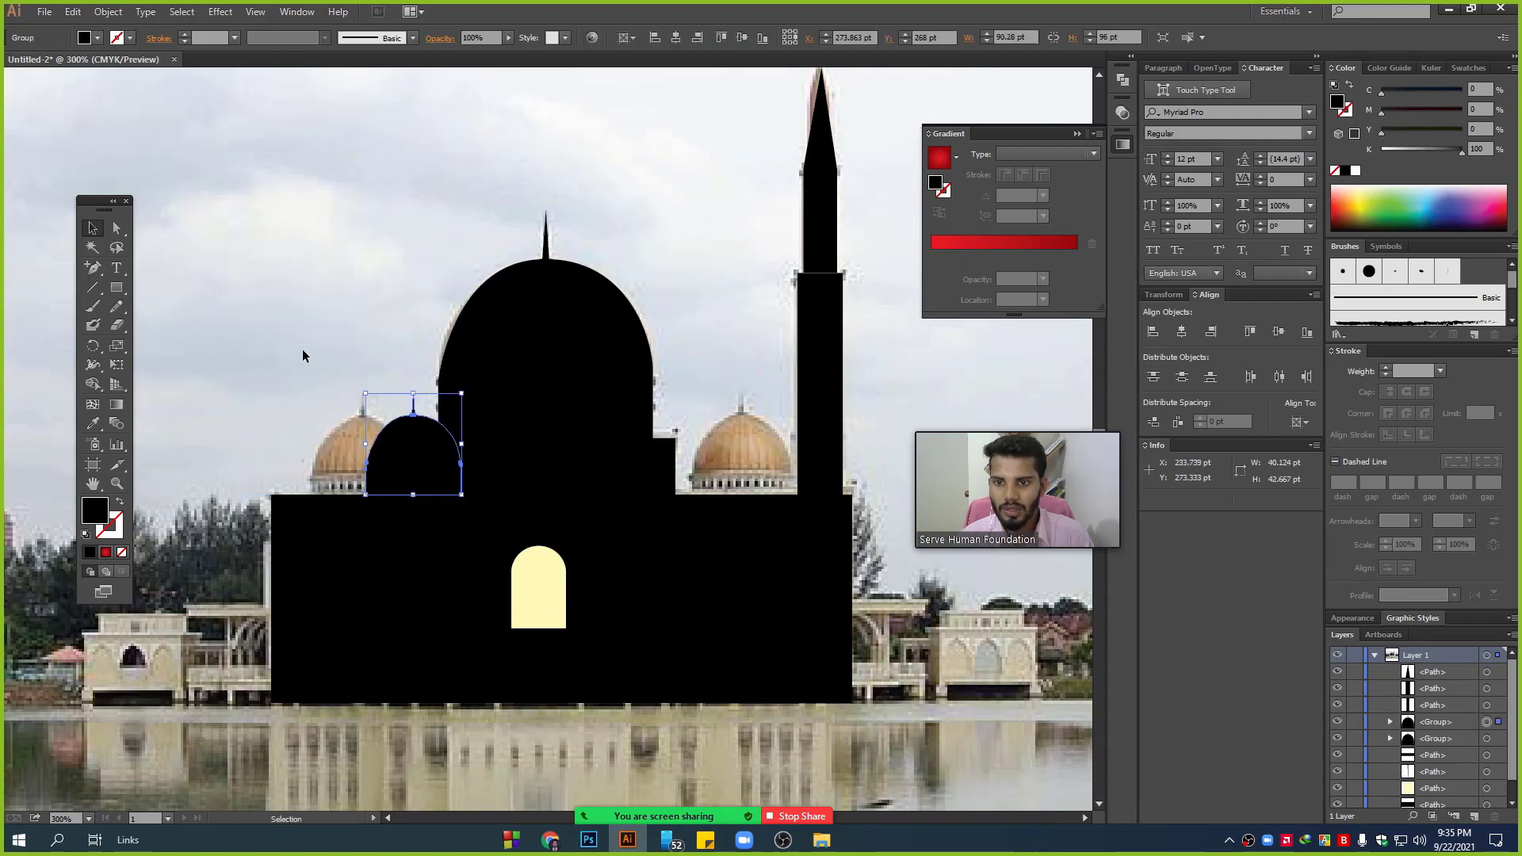
{"action": "left_click", "coordinate": [344, 460]}
{"action": "scroll", "coordinate": [348, 459], "scroll_direction": "up", "scroll_amount": 1}
{"action": "left_click_drag", "start_coordinate": [438, 471], "coordinate": [368, 472]}
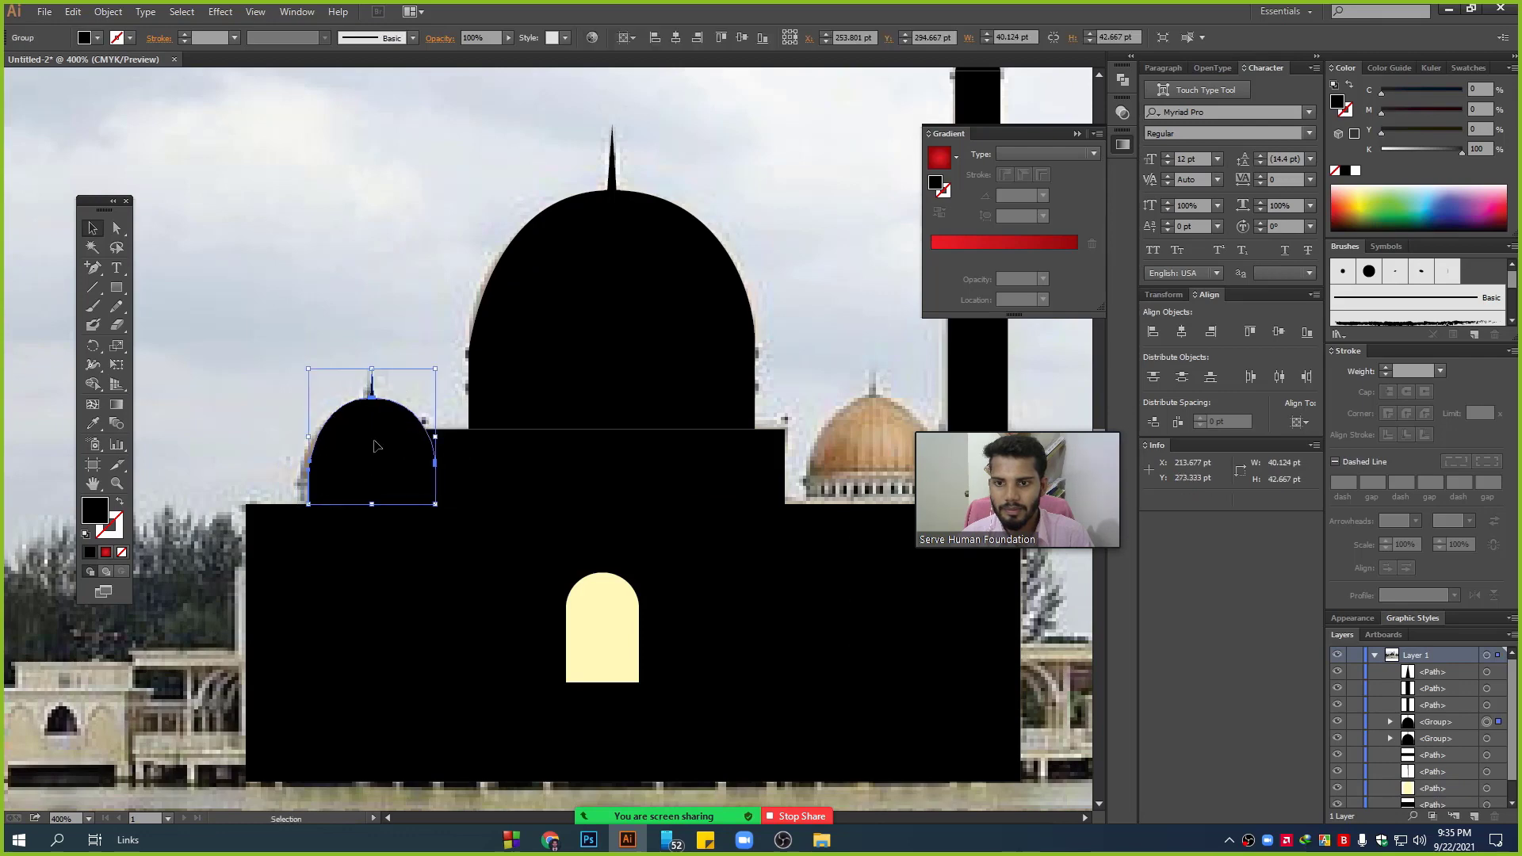
- Copy the small dome onto the right golden dome
{"action": "scroll", "coordinate": [347, 316], "scroll_direction": "right", "scroll_amount": 3}
{"action": "left_click", "coordinate": [334, 284]}
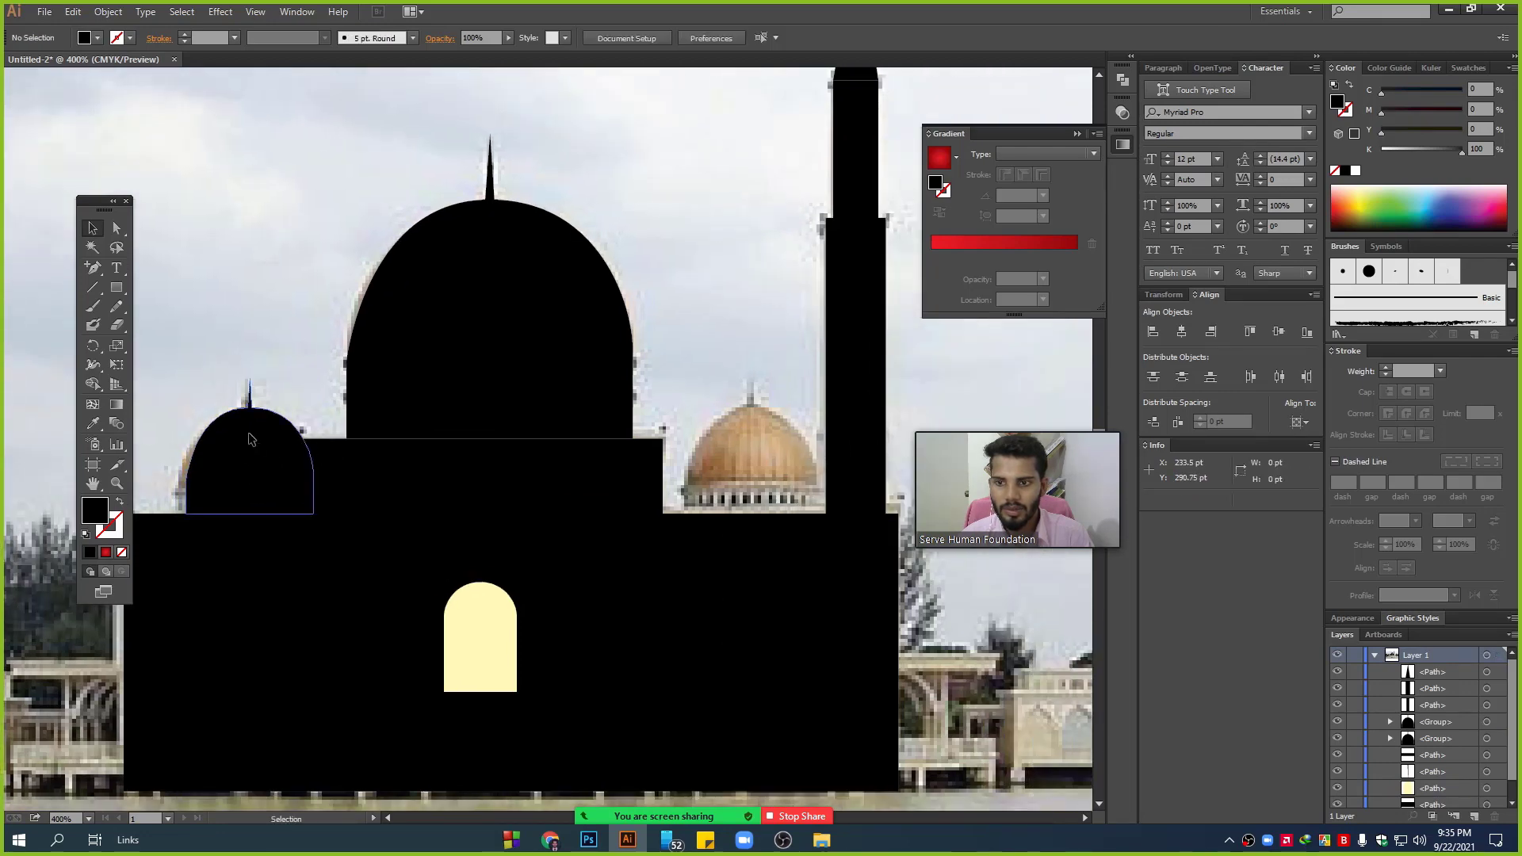
{"action": "left_click_drag", "start_coordinate": [250, 440], "coordinate": [731, 448]}
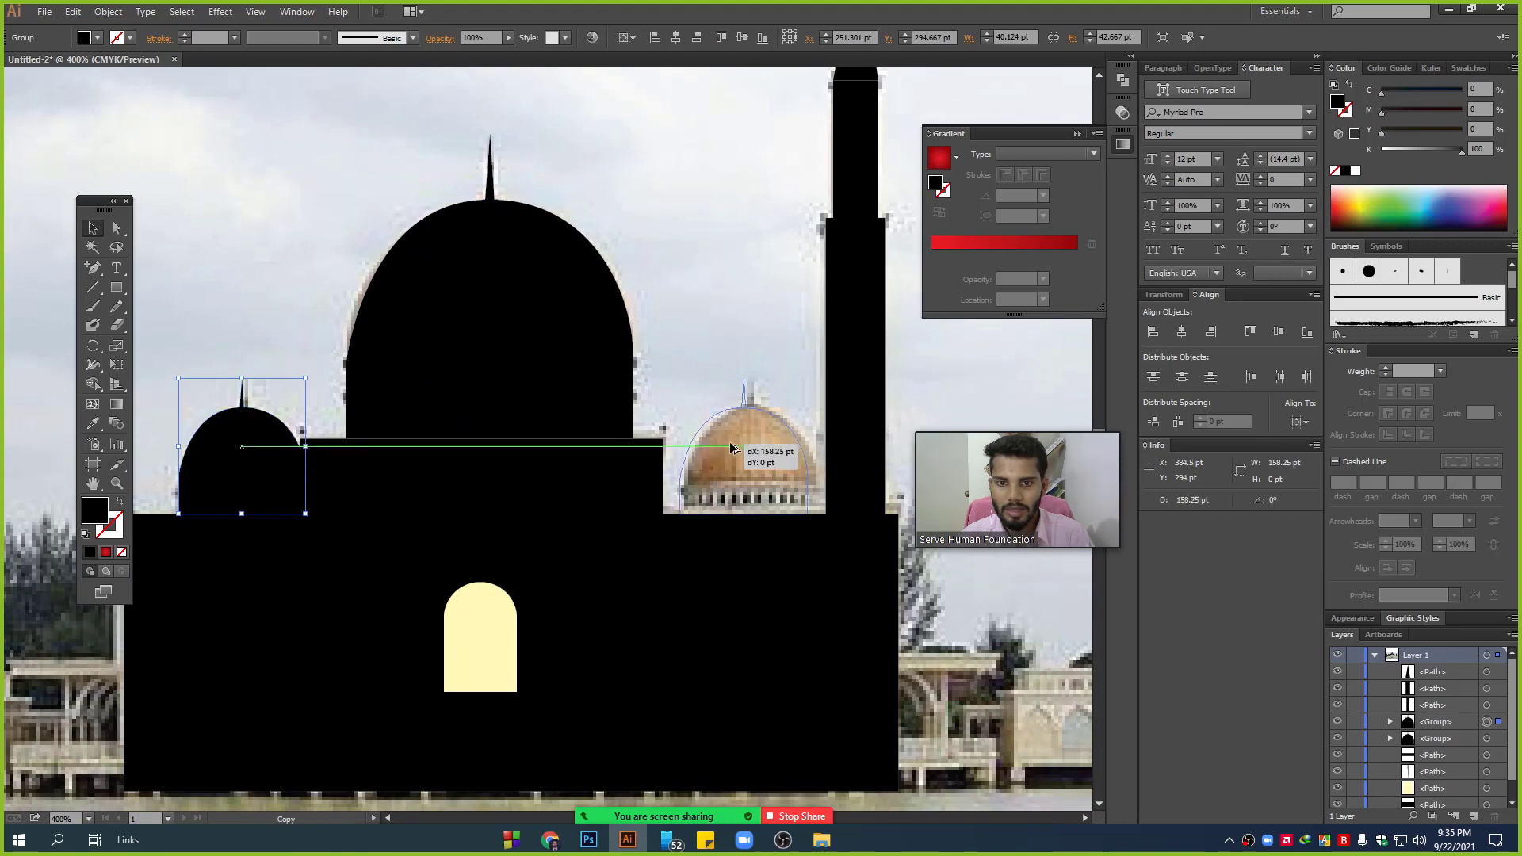
{"action": "left_click_drag", "start_coordinate": [731, 449], "coordinate": [739, 448]}
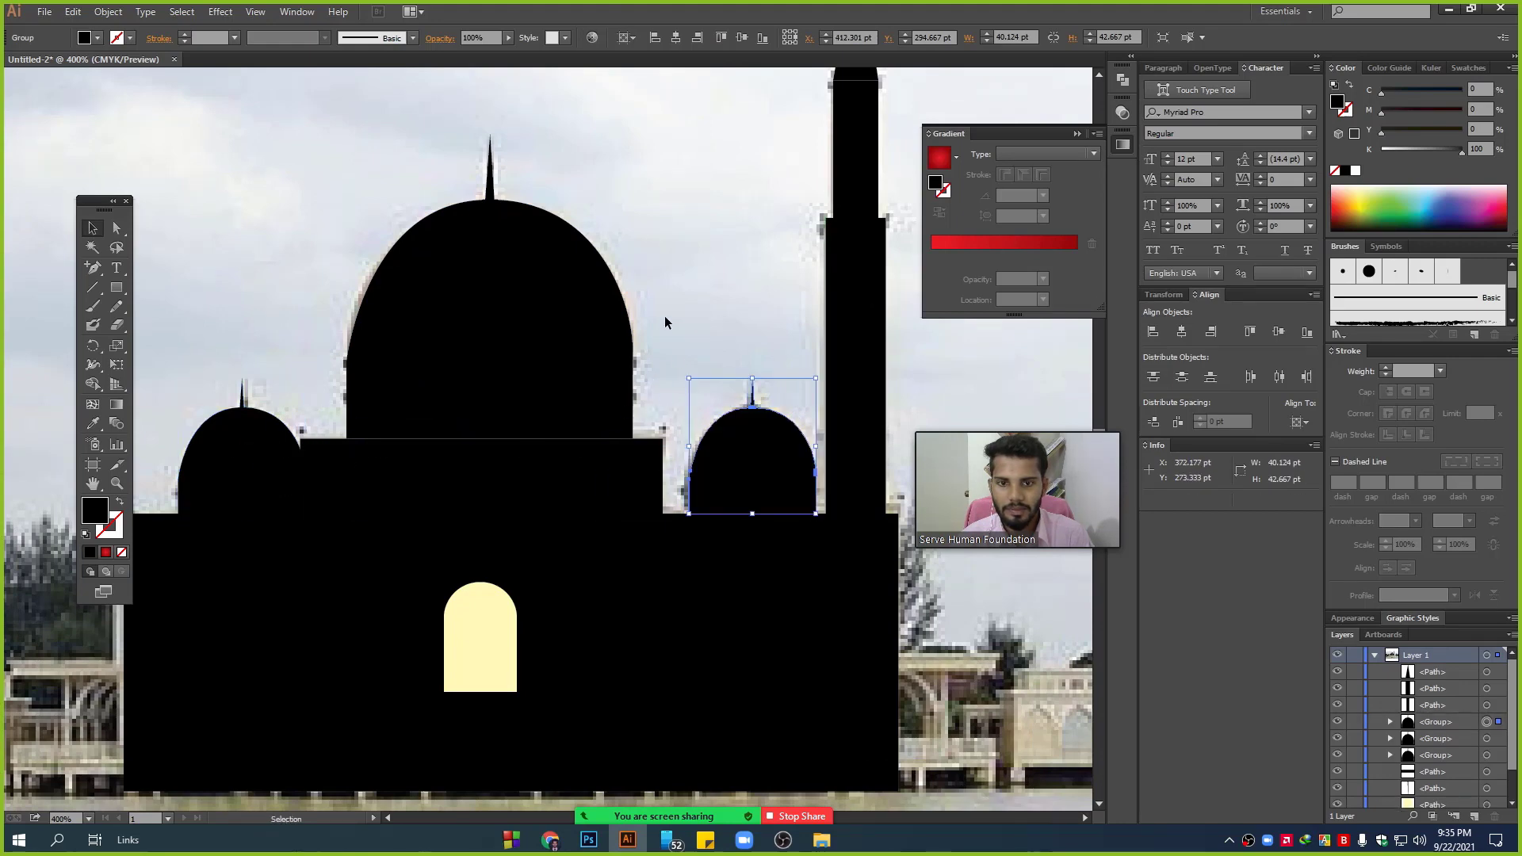
{"action": "left_click", "coordinate": [666, 321]}
{"action": "scroll", "coordinate": [646, 306], "scroll_direction": "down", "scroll_amount": 1, "text": "alt"}
{"action": "scroll", "coordinate": [643, 340], "scroll_direction": "up", "scroll_amount": 2}
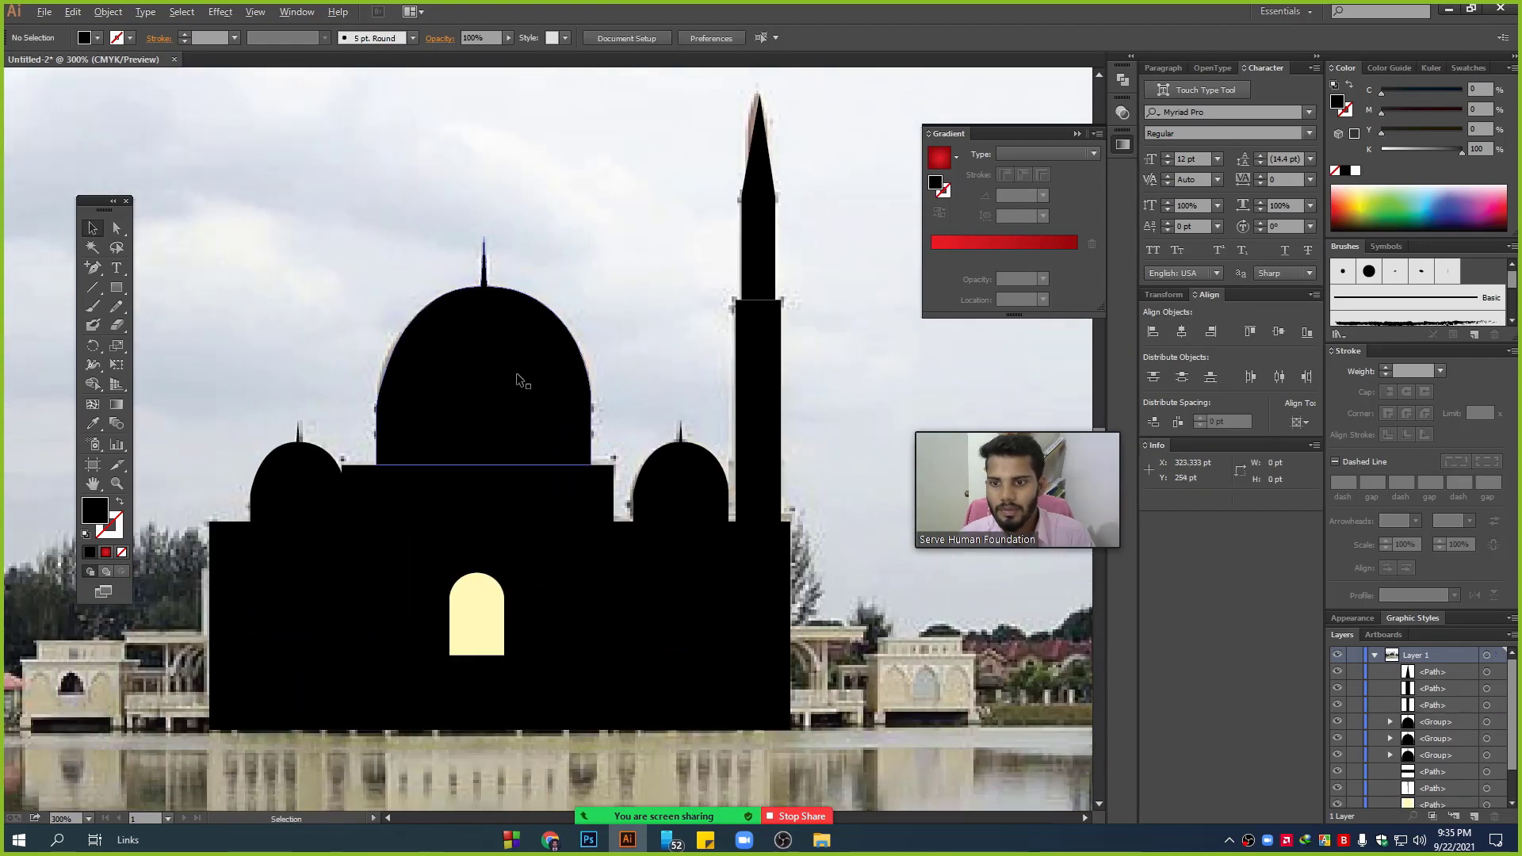
{"action": "scroll", "coordinate": [519, 379], "scroll_direction": "up", "scroll_amount": 1, "text": "alt"}
{"action": "scroll", "coordinate": [754, 374], "scroll_direction": "up", "scroll_amount": 1, "text": "alt"}
{"action": "scroll", "coordinate": [555, 357], "scroll_direction": "down", "scroll_amount": 2, "text": "alt"}
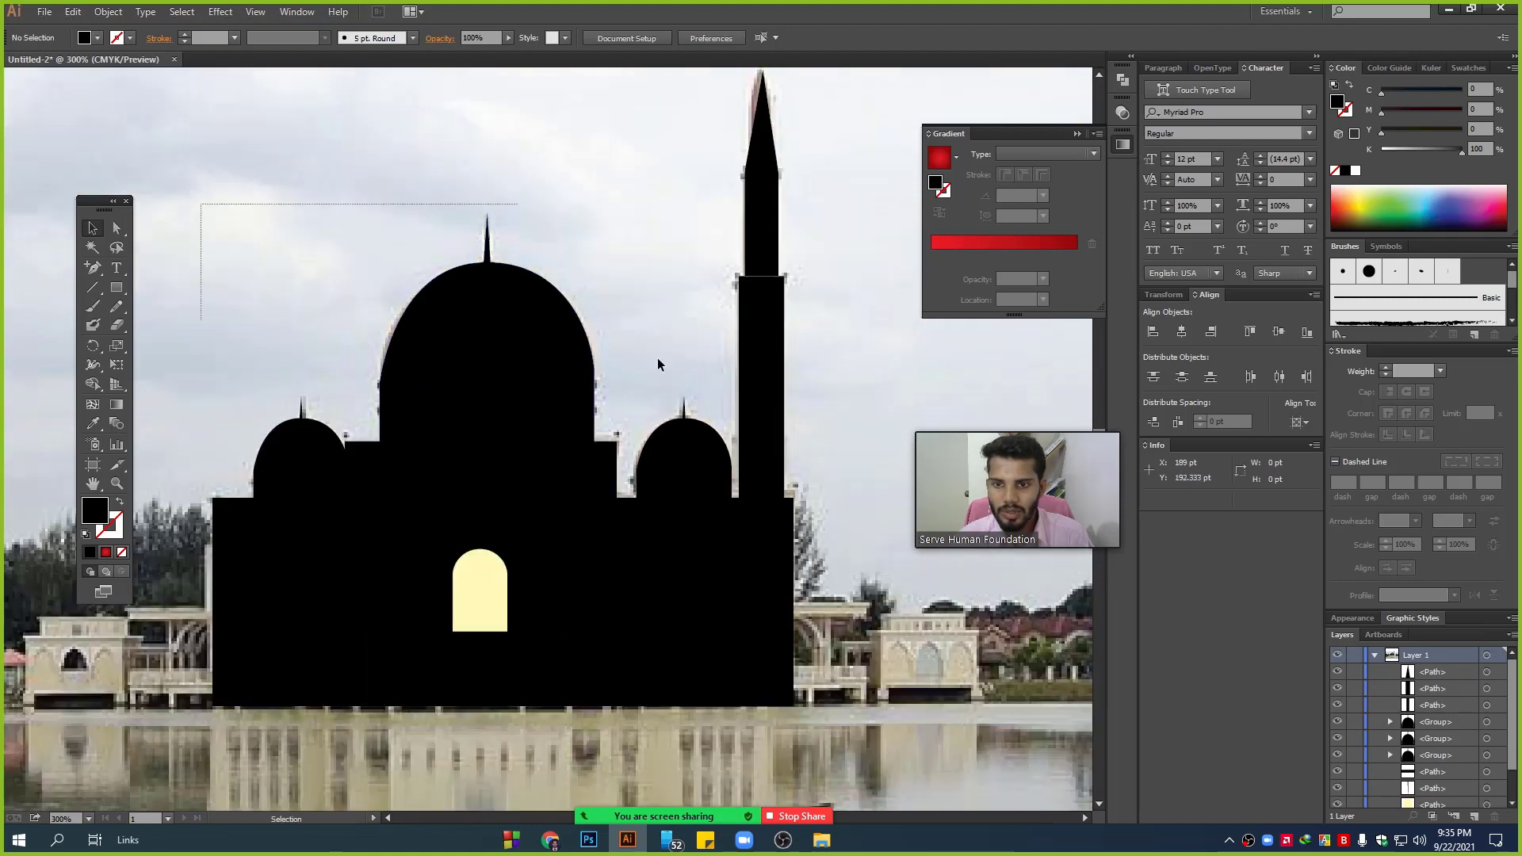
{"action": "left_click_drag", "start_coordinate": [658, 364], "coordinate": [847, 507]}
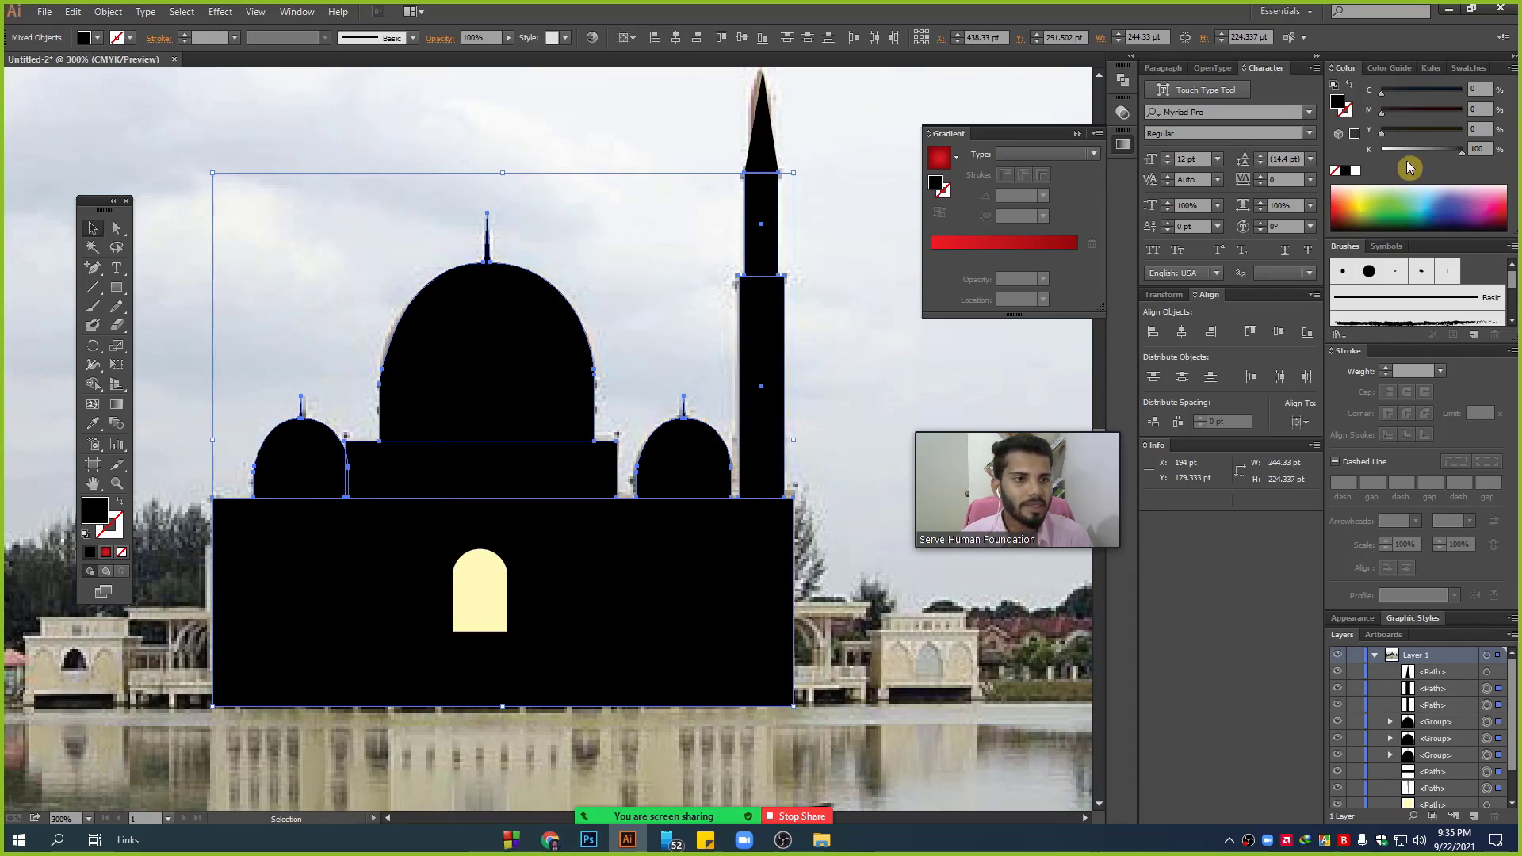
- Replace the right small dome with a new scaled-down copy over the right golden dome
{"action": "left_click", "coordinate": [188, 165]}
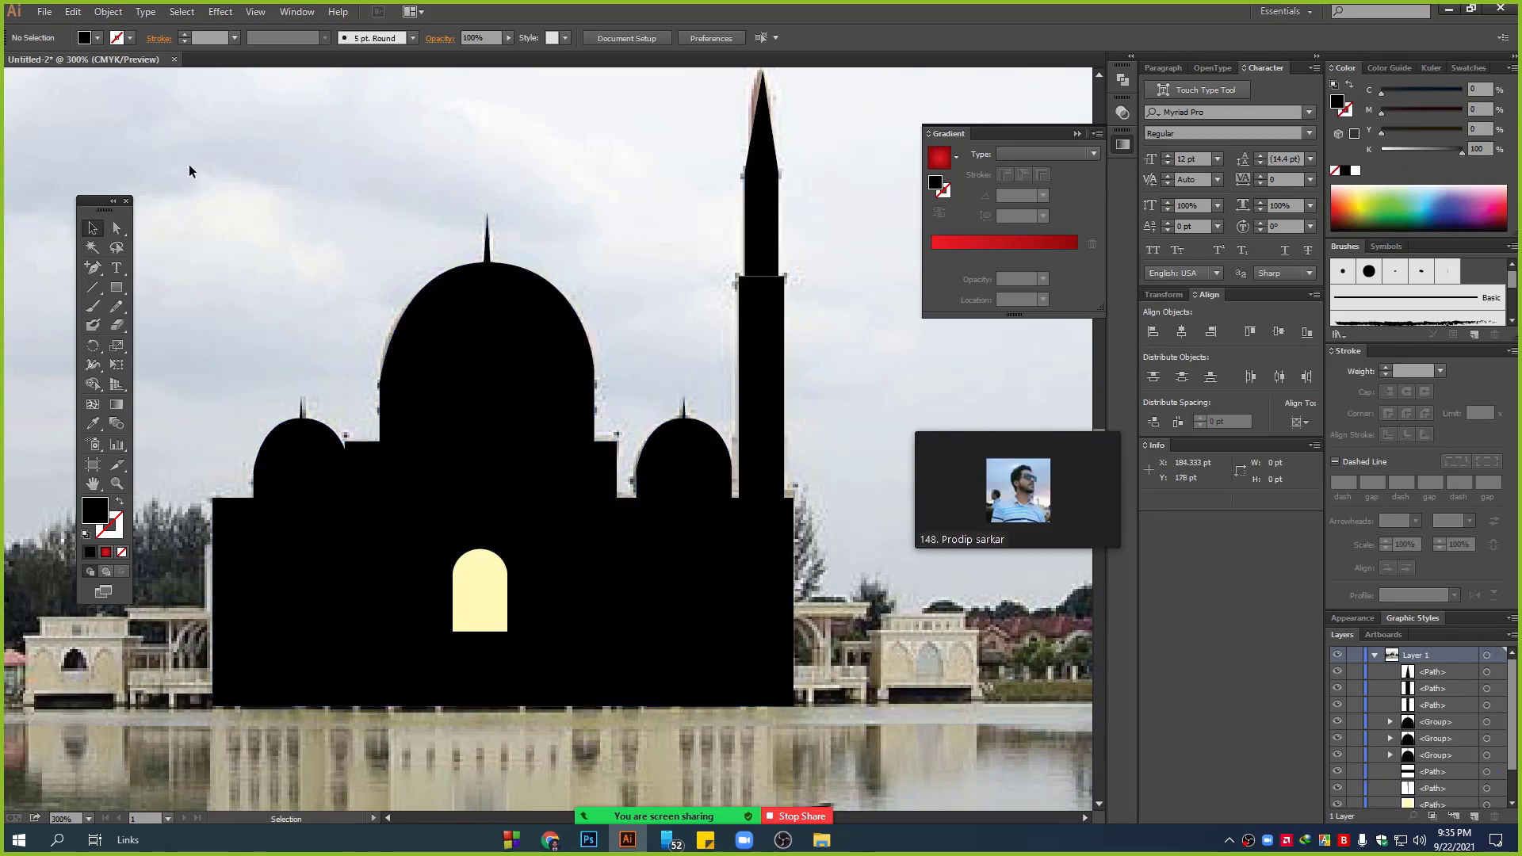
{"action": "left_click_drag", "start_coordinate": [204, 155], "coordinate": [839, 533]}
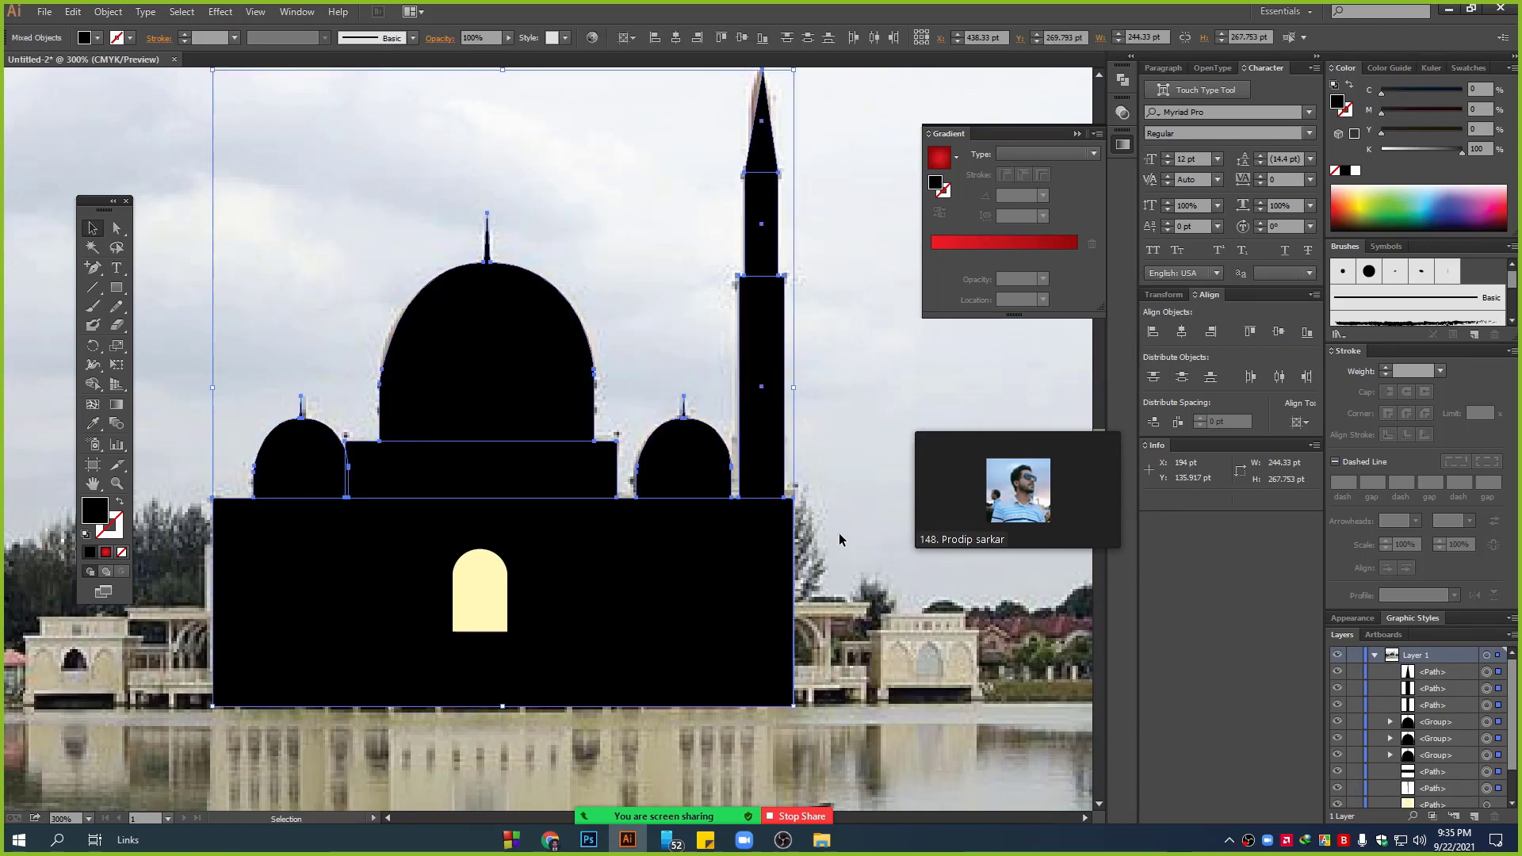
{"action": "key", "text": "ctrl+z"}
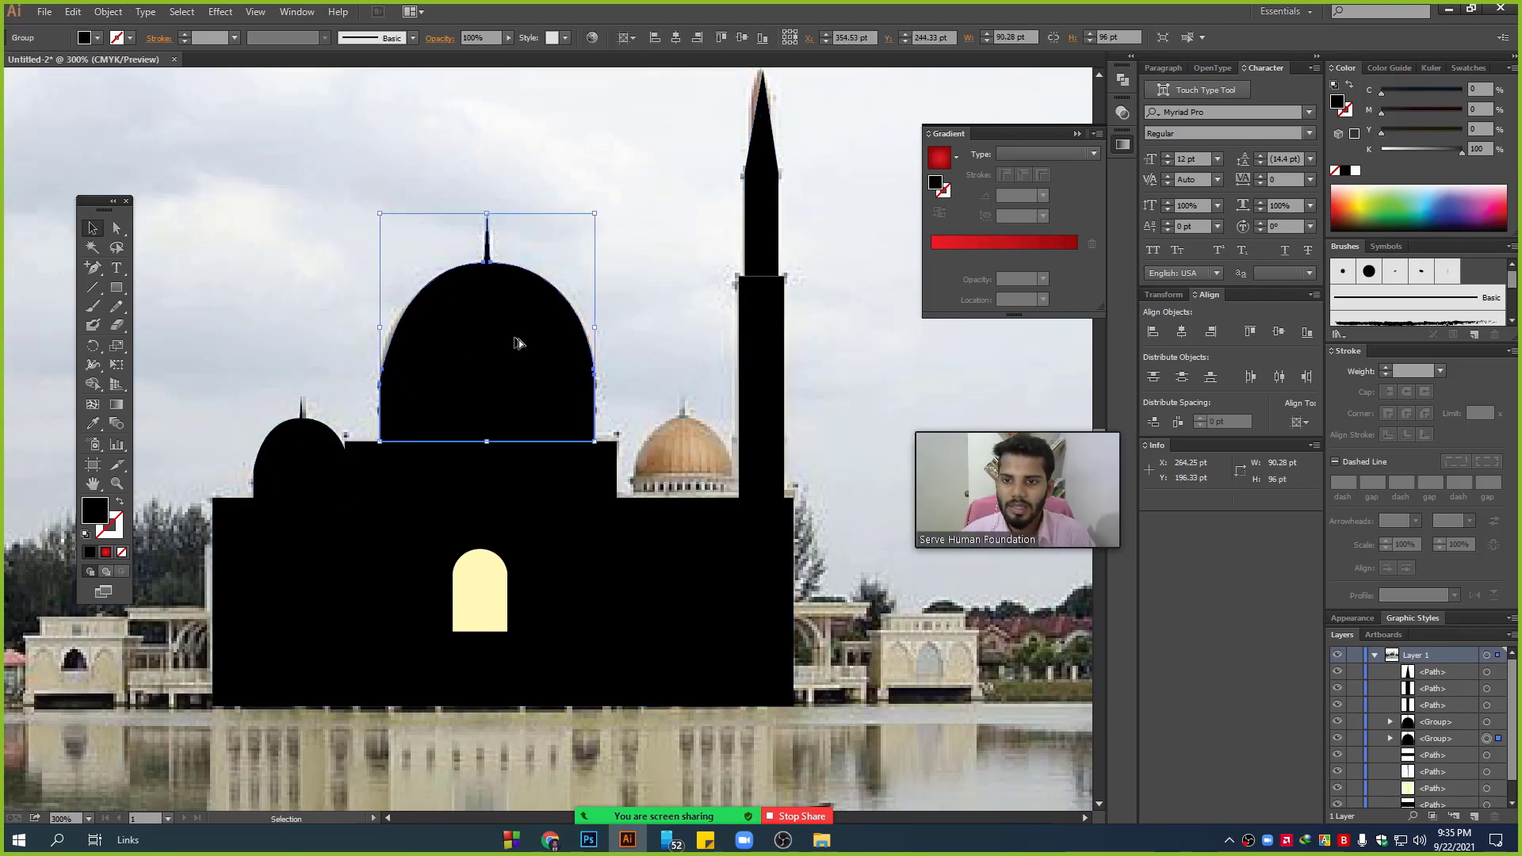
{"action": "left_click_drag", "start_coordinate": [516, 340], "coordinate": [261, 244]}
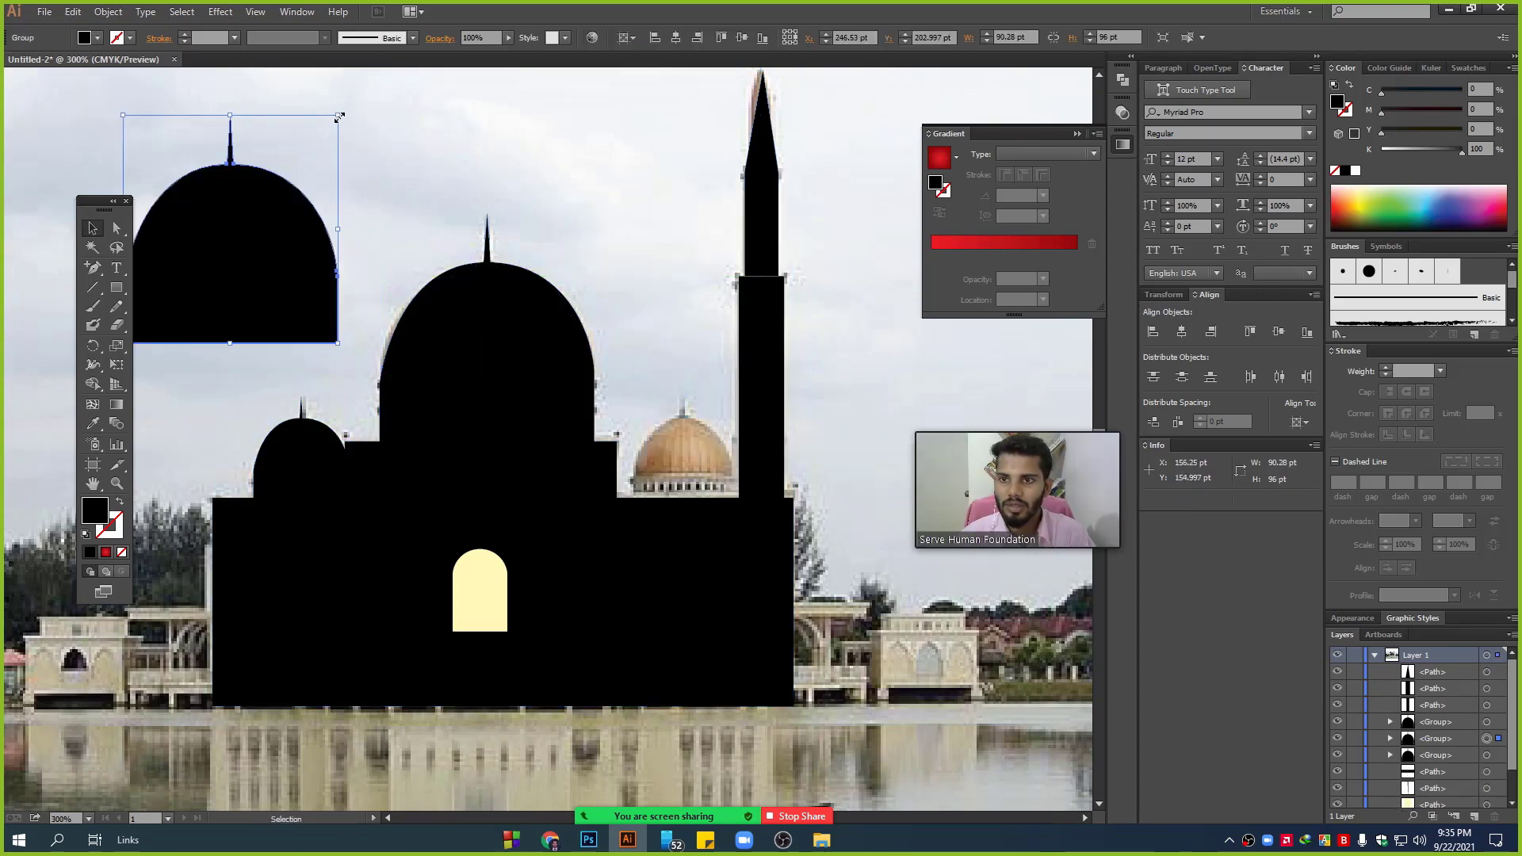
{"action": "mouse_move", "coordinate": [338, 116]}
{"action": "left_mouse_down"}
{"action": "mouse_move", "coordinate": [181, 282]}
{"action": "mouse_move", "coordinate": [255, 302]}
{"action": "mouse_move", "coordinate": [270, 280]}
{"action": "mouse_move", "coordinate": [311, 460]}
{"action": "mouse_move", "coordinate": [403, 460]}
{"action": "left_mouse_up"}
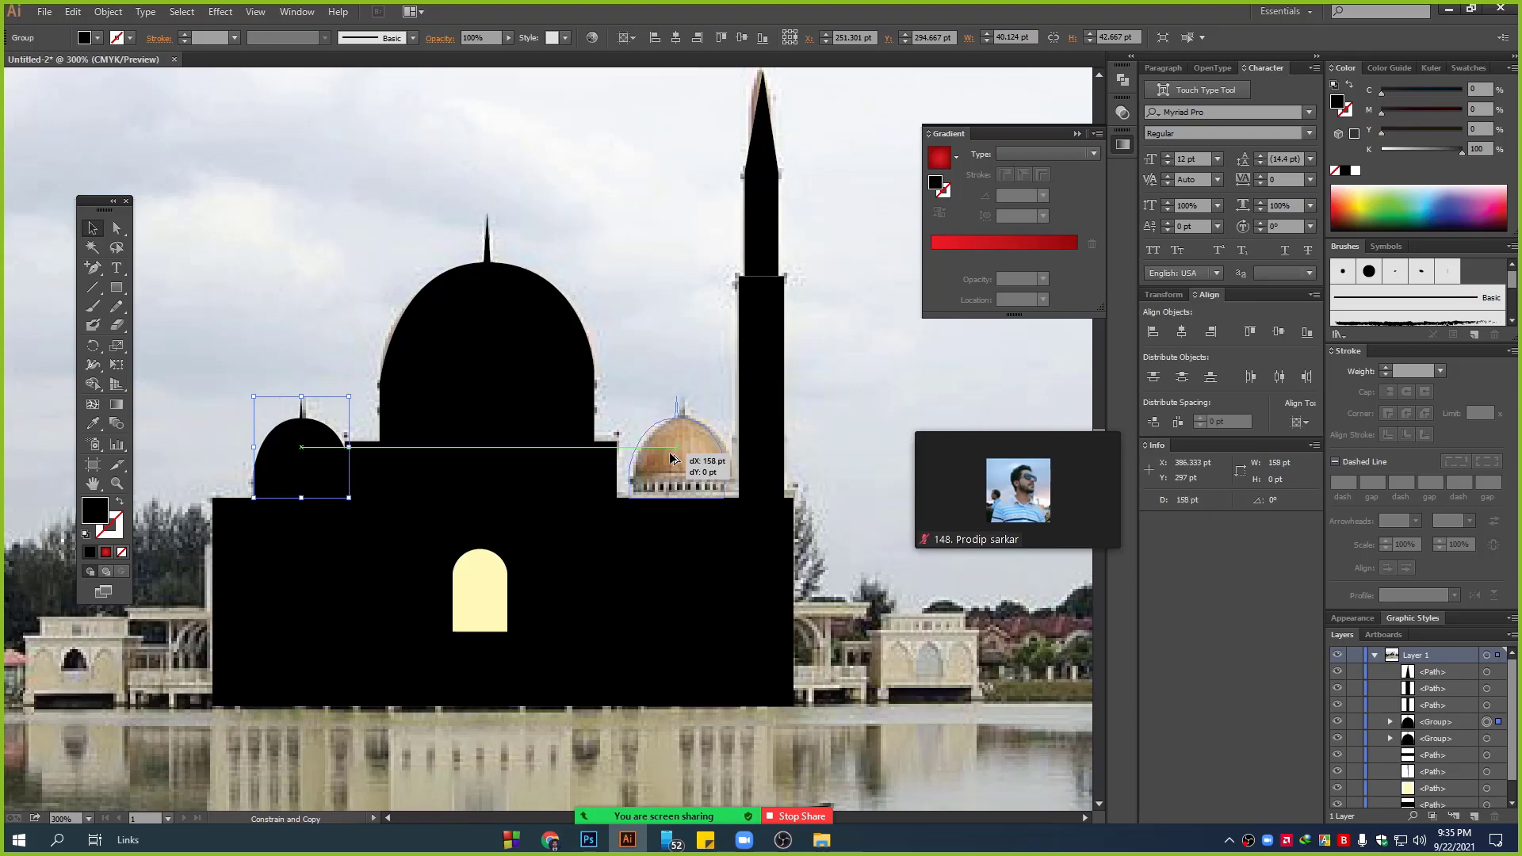
{"action": "left_click_drag", "start_coordinate": [573, 458], "coordinate": [664, 433]}
{"action": "left_click", "coordinate": [632, 362]}
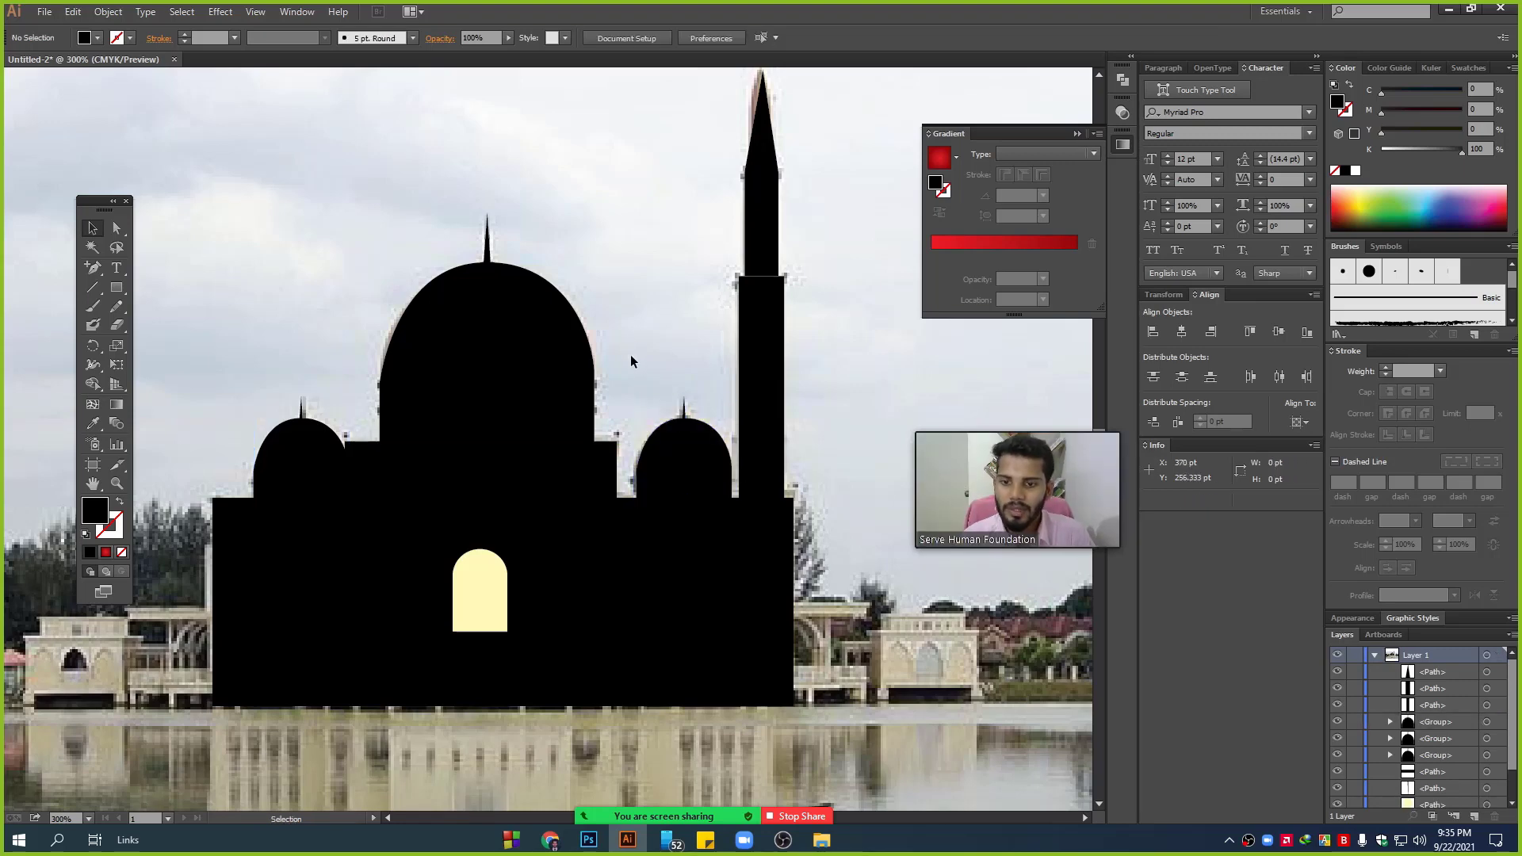
- Merge the minaret's separate pieces into one shape with Shape Builder
{"action": "scroll", "coordinate": [632, 362], "scroll_direction": "down", "scroll_amount": 3}
{"action": "scroll", "coordinate": [350, 245], "scroll_direction": "up", "scroll_amount": 2}
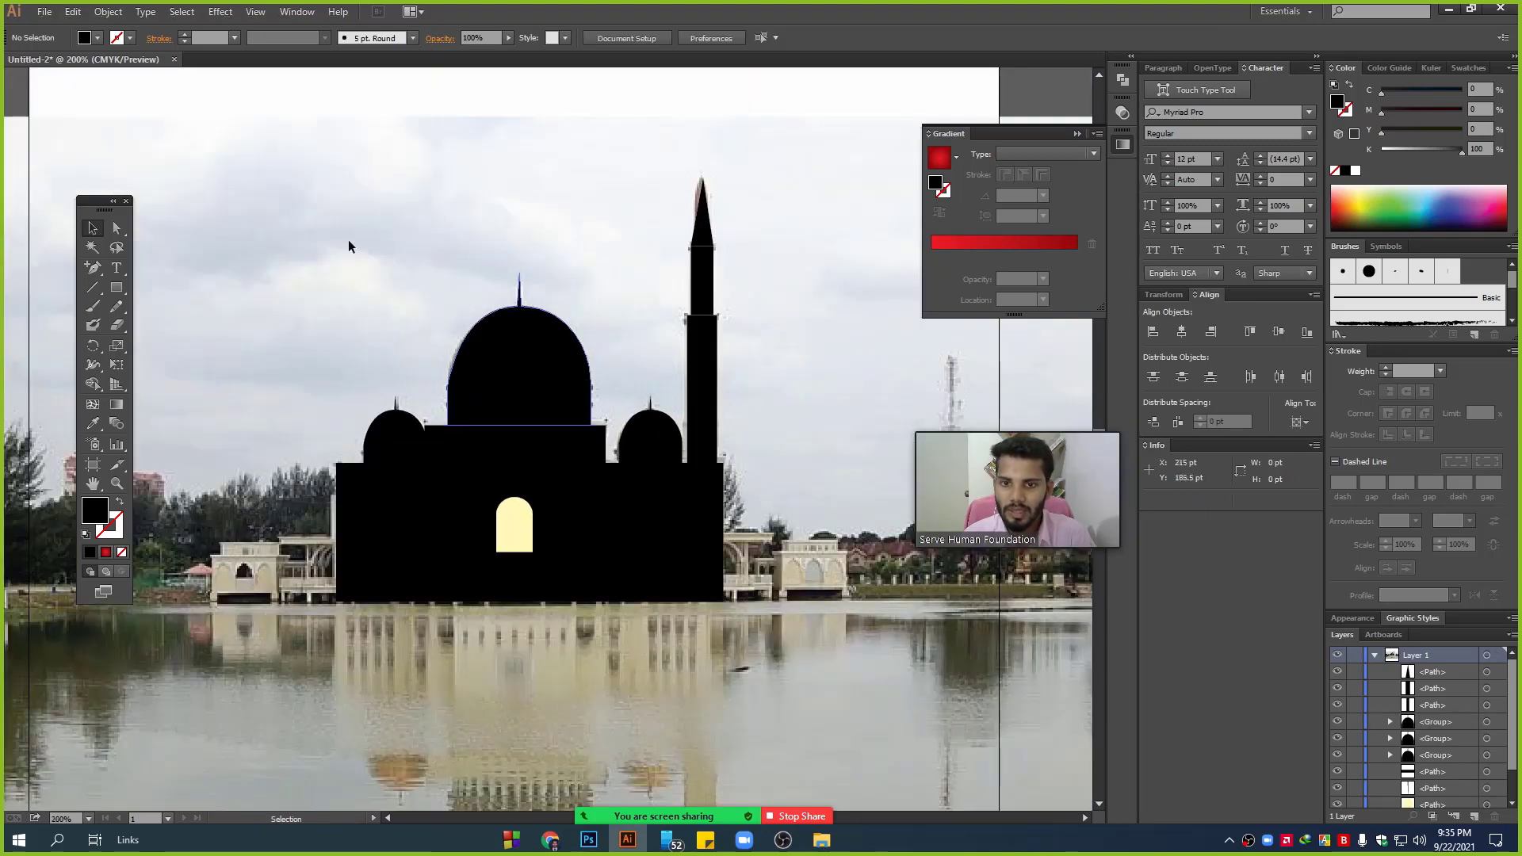
{"action": "scroll", "coordinate": [761, 261], "scroll_direction": "up", "scroll_amount": 2}
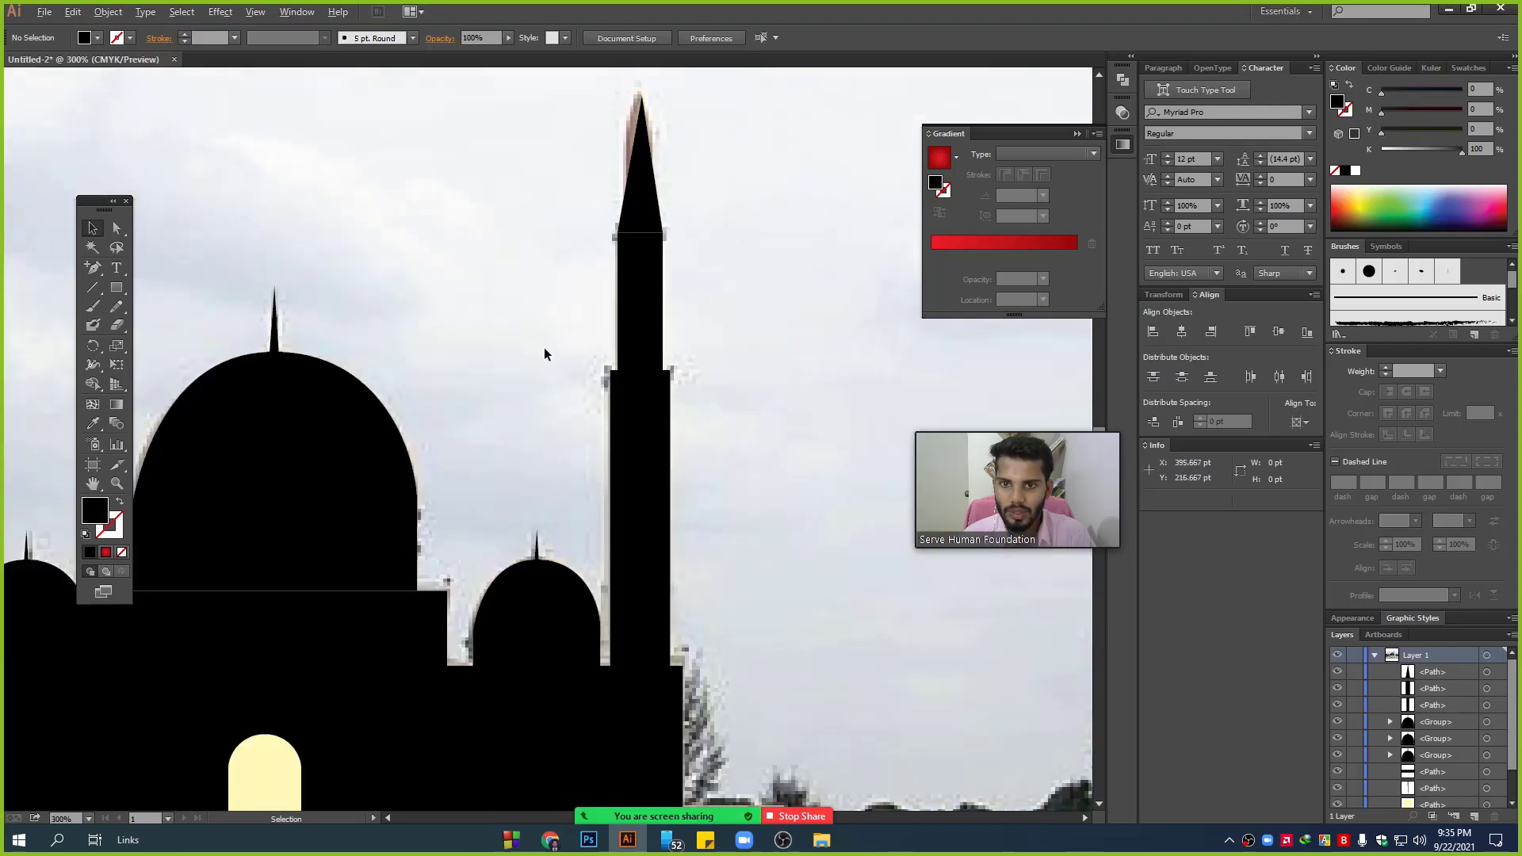
{"action": "left_click_drag", "start_coordinate": [710, 459], "coordinate": [605, 231]}
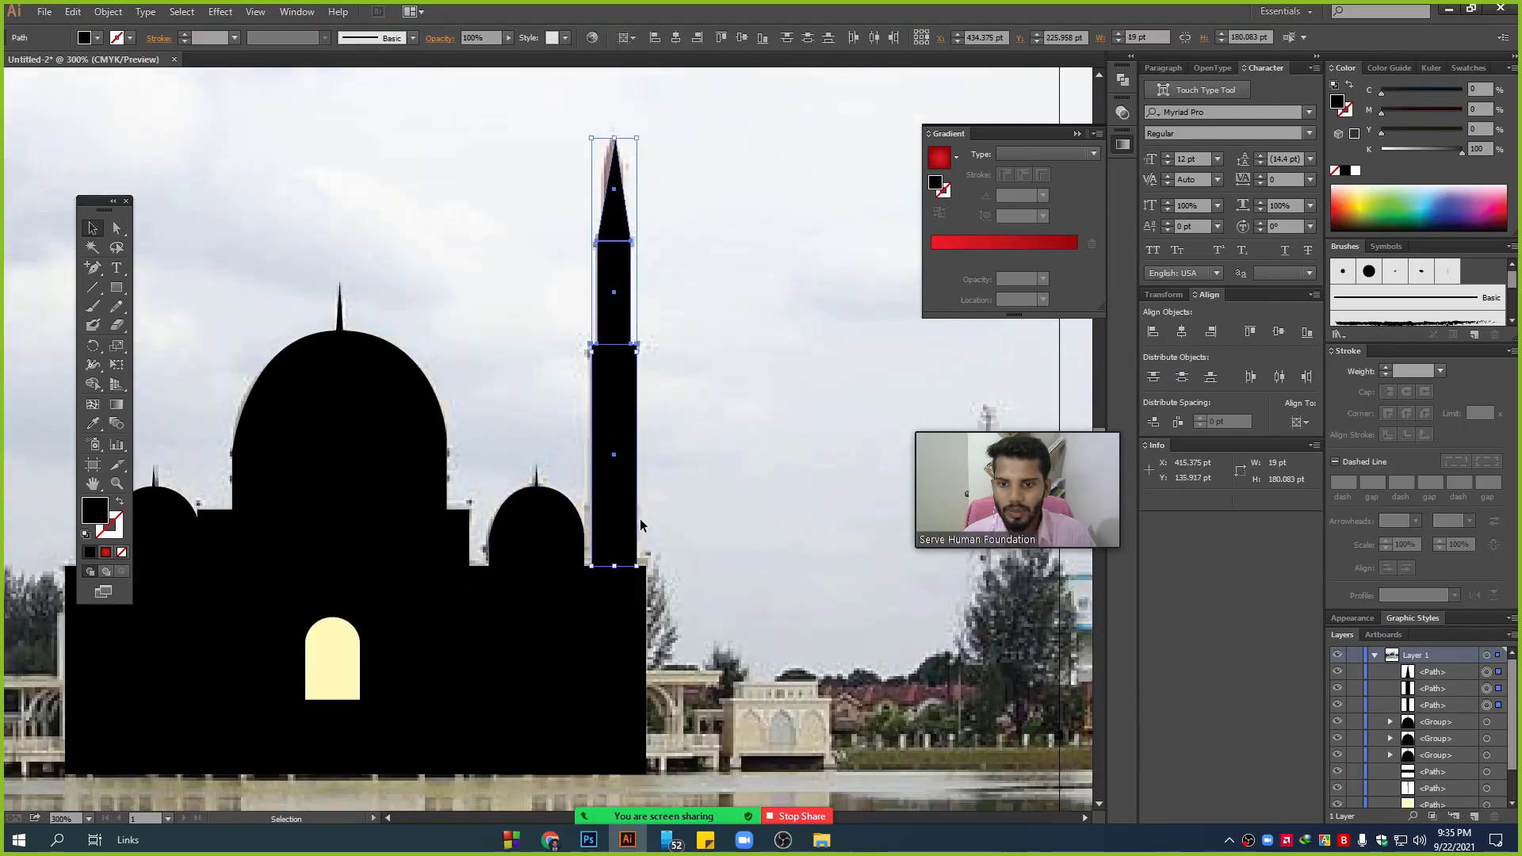
{"action": "scroll", "coordinate": [643, 525], "scroll_direction": "down", "scroll_amount": 1}
{"action": "left_click", "coordinate": [92, 384]}
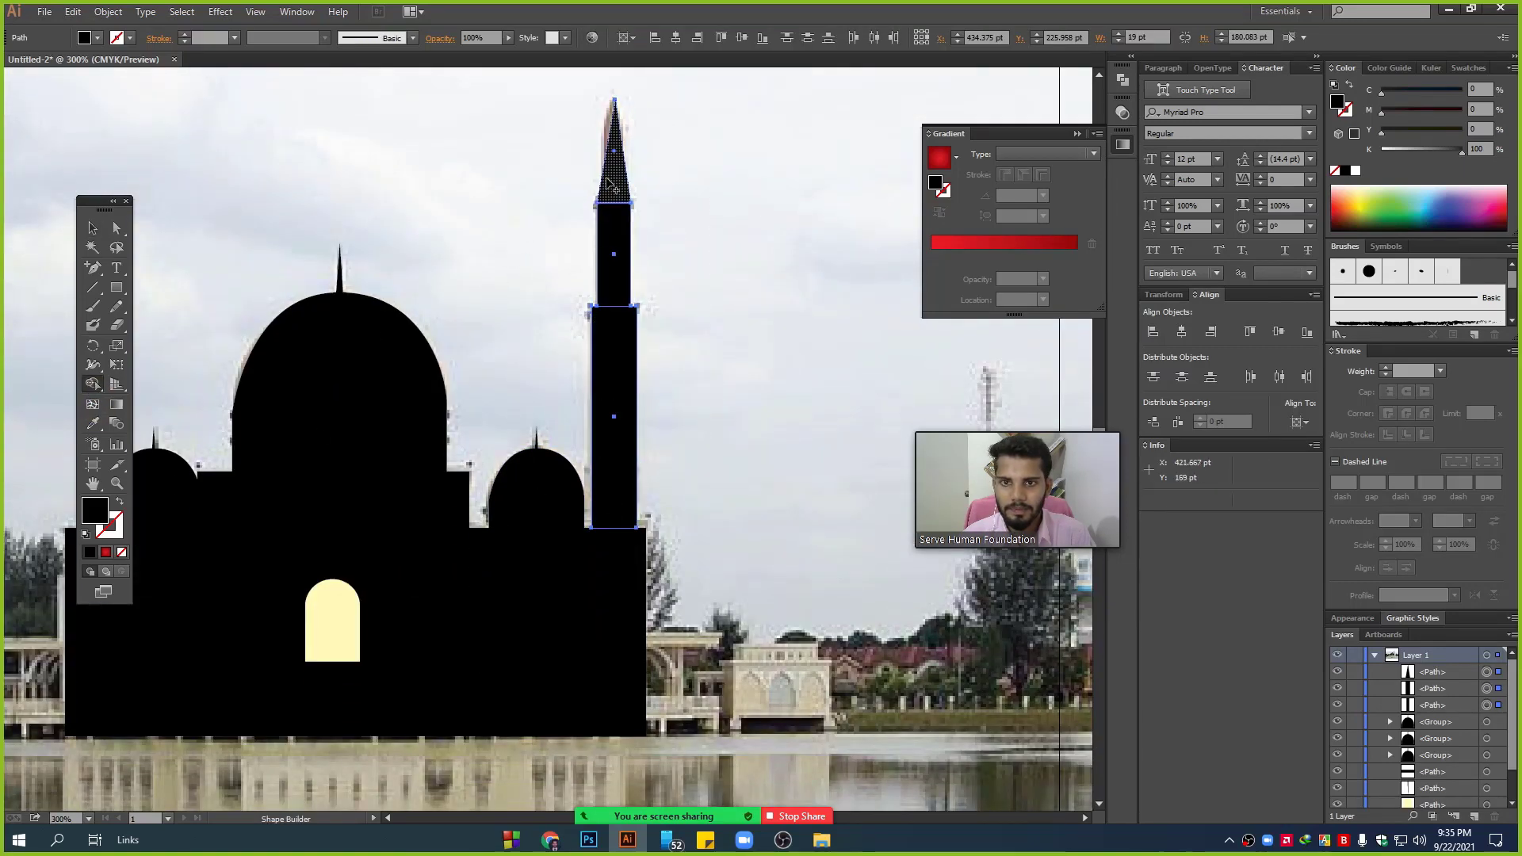
{"action": "left_click_drag", "start_coordinate": [608, 184], "coordinate": [624, 392]}
{"action": "left_click", "coordinate": [93, 227]}
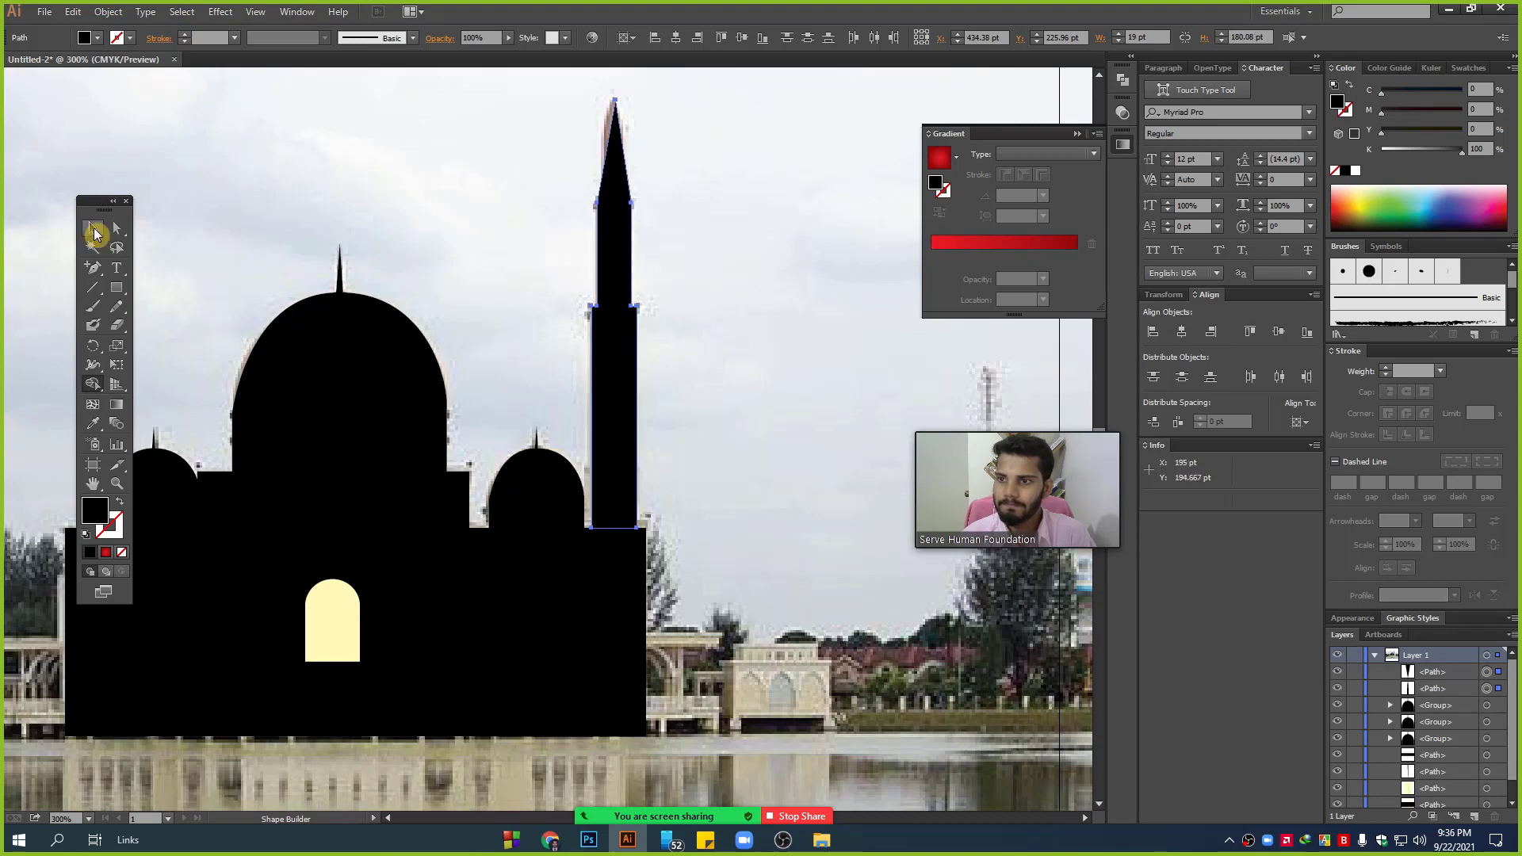
- Marquee-select all the mosque paths
{"action": "left_click", "coordinate": [418, 220]}
{"action": "scroll", "coordinate": [418, 220], "scroll_direction": "down", "scroll_amount": 2}
{"action": "scroll", "coordinate": [272, 210], "scroll_direction": "left", "scroll_amount": 2}
{"action": "left_click_drag", "start_coordinate": [272, 210], "coordinate": [701, 421]}
{"action": "scroll", "coordinate": [569, 425], "scroll_direction": "up", "scroll_amount": 1}
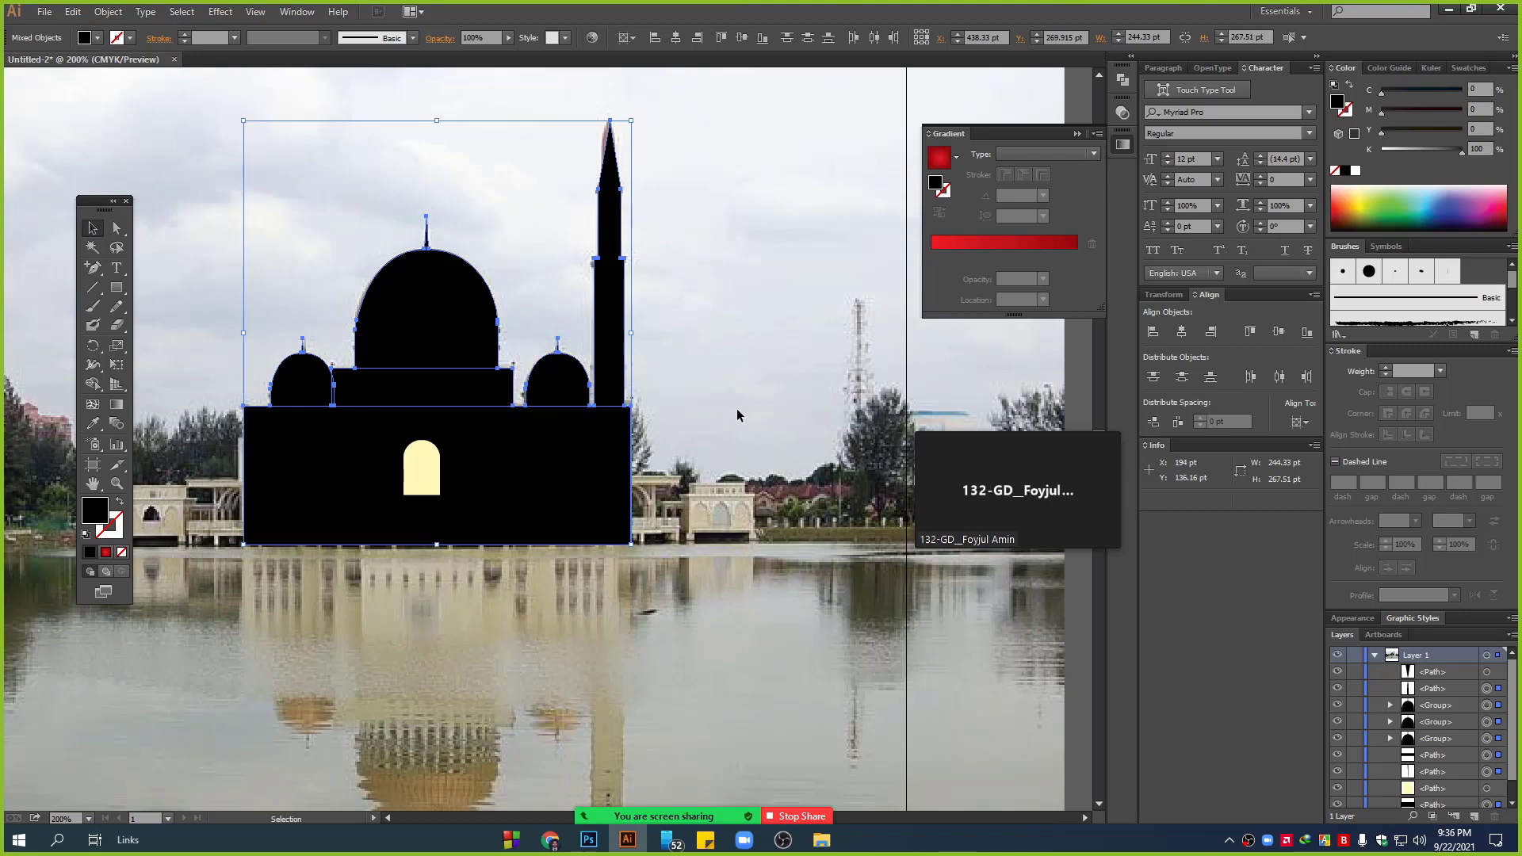
{"action": "key", "text": "ctrl+g"}
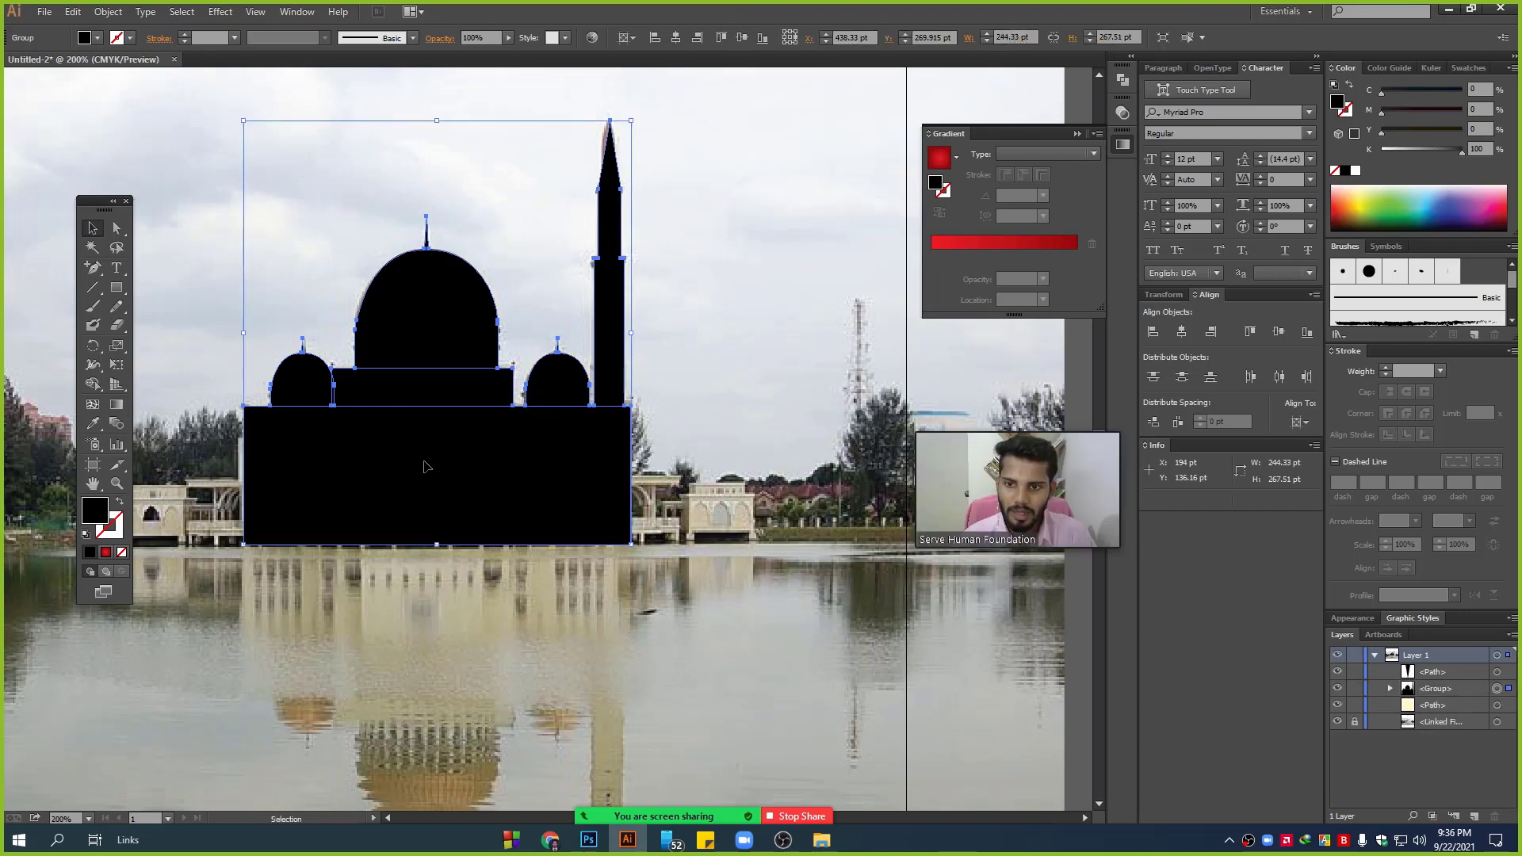
{"action": "key", "text": "ctrl+bracketleft"}
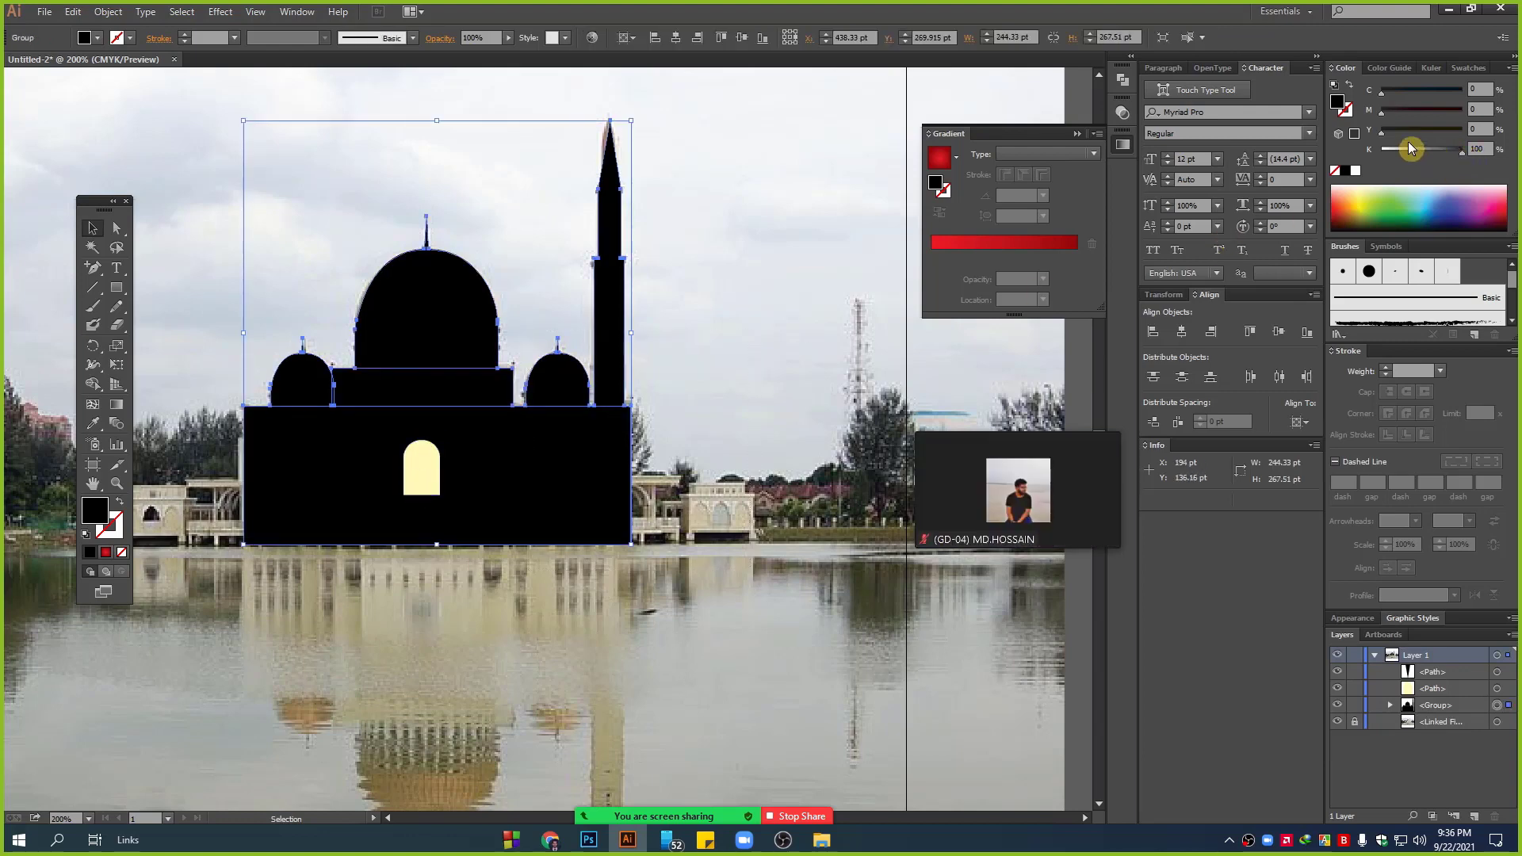
{"action": "left_click_drag", "start_coordinate": [1454, 154], "coordinate": [1419, 152]}
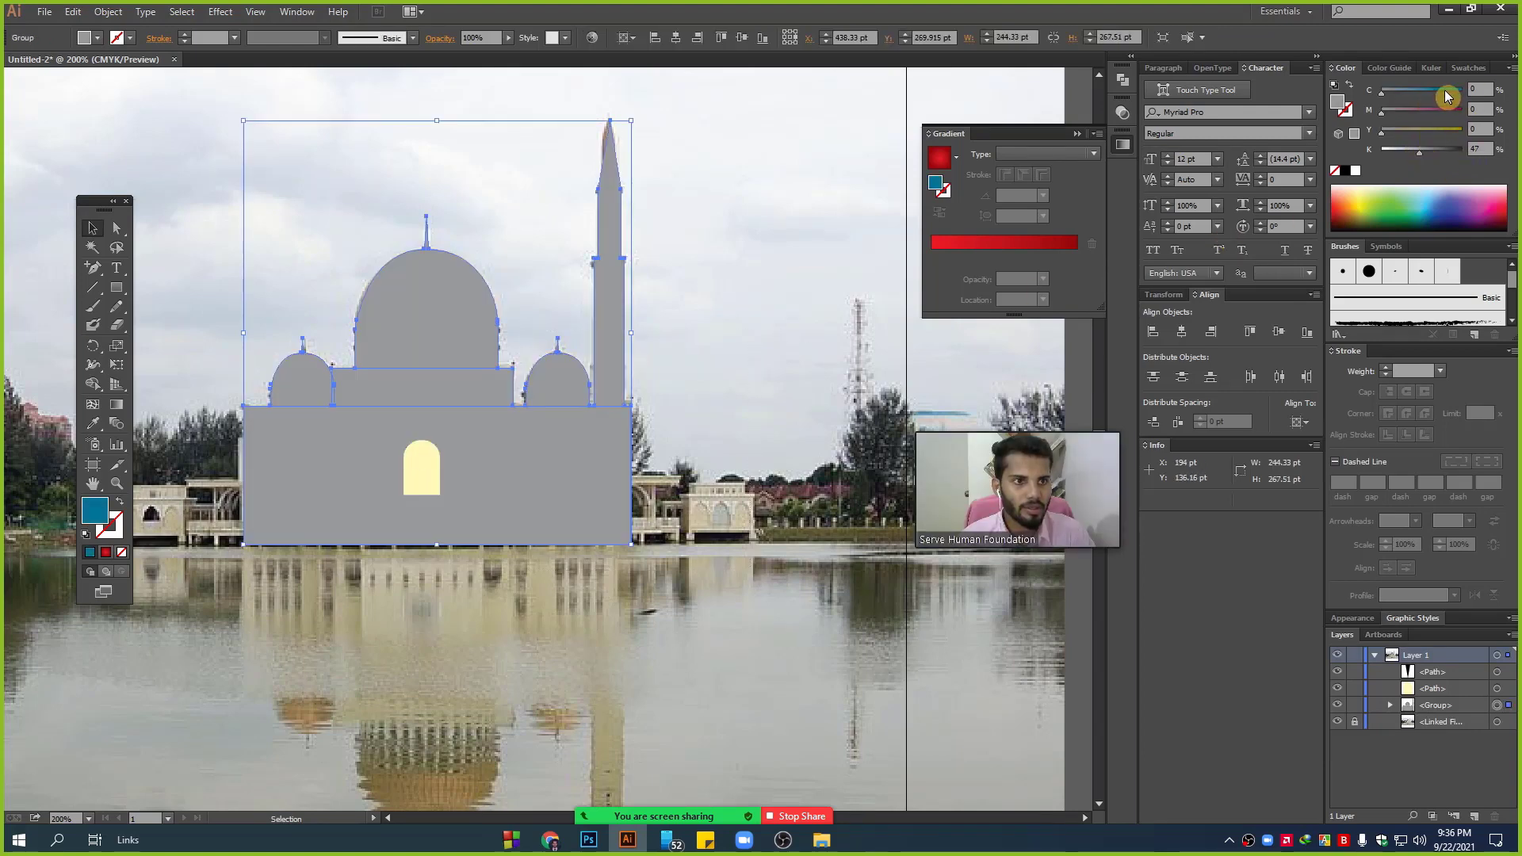
{"action": "left_click", "coordinate": [1463, 89]}
{"action": "left_click_drag", "start_coordinate": [1445, 156], "coordinate": [1463, 154]}
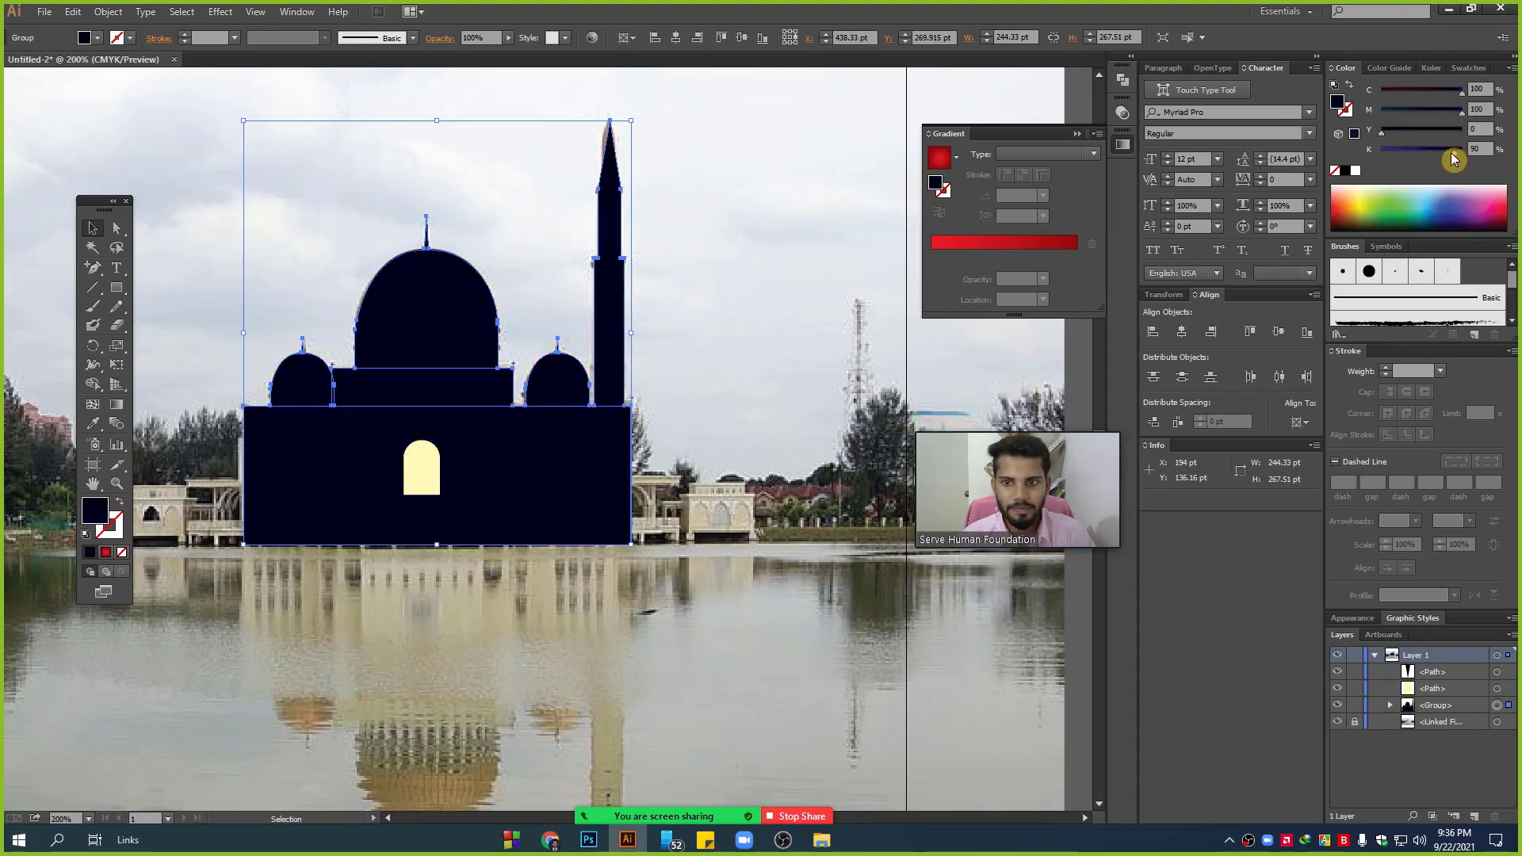
{"action": "left_click", "coordinate": [692, 557]}
{"action": "key", "text": "ctrl+minus"}
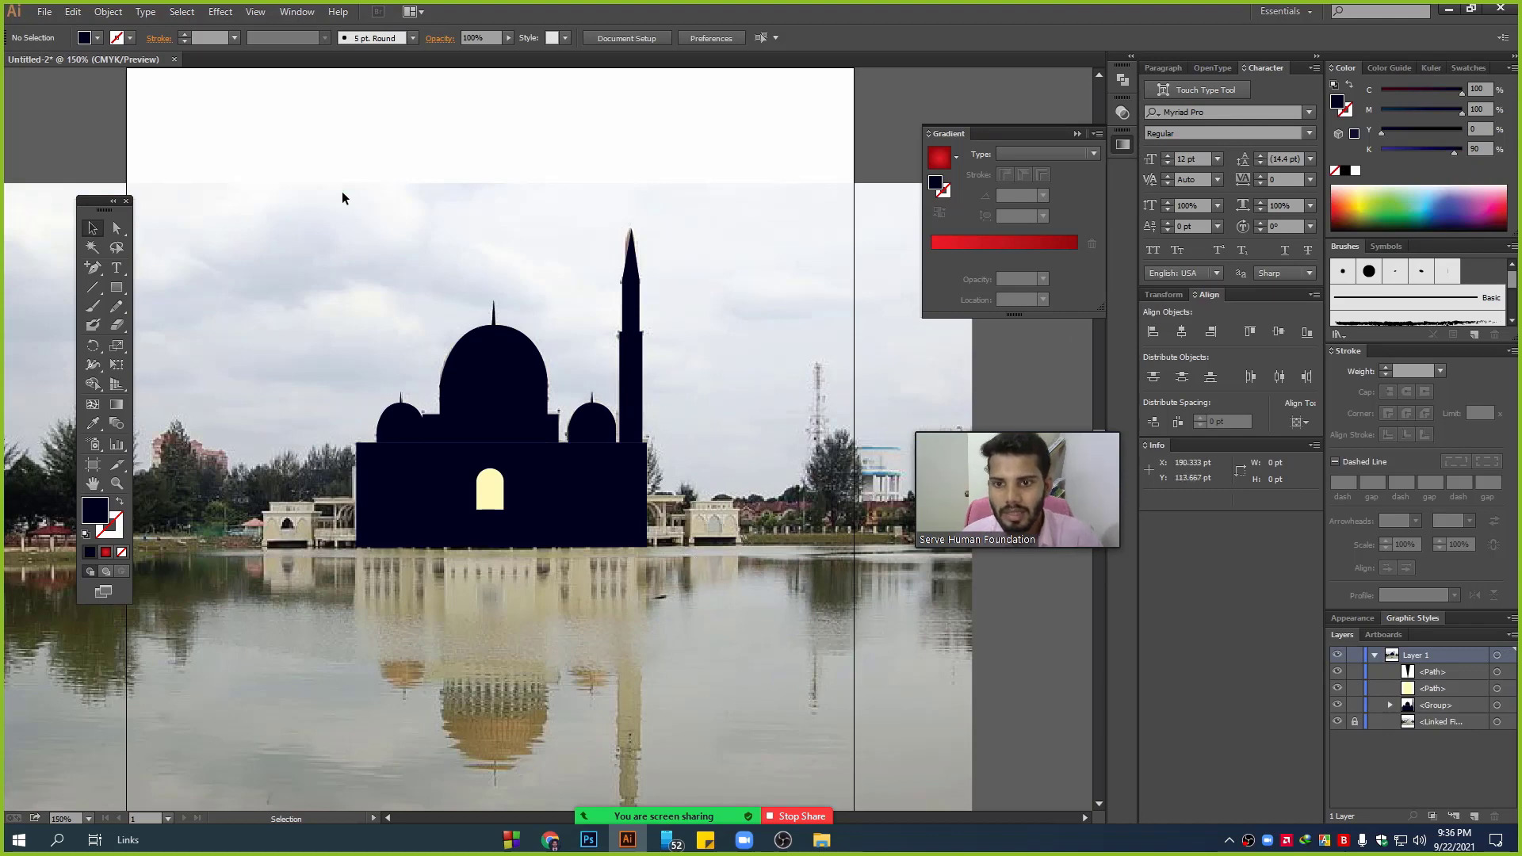
- Group the mosque silhouette pieces and move the group left off the artboard
{"action": "left_click_drag", "start_coordinate": [338, 187], "coordinate": [760, 574]}
{"action": "key", "text": "ctrl+g"}
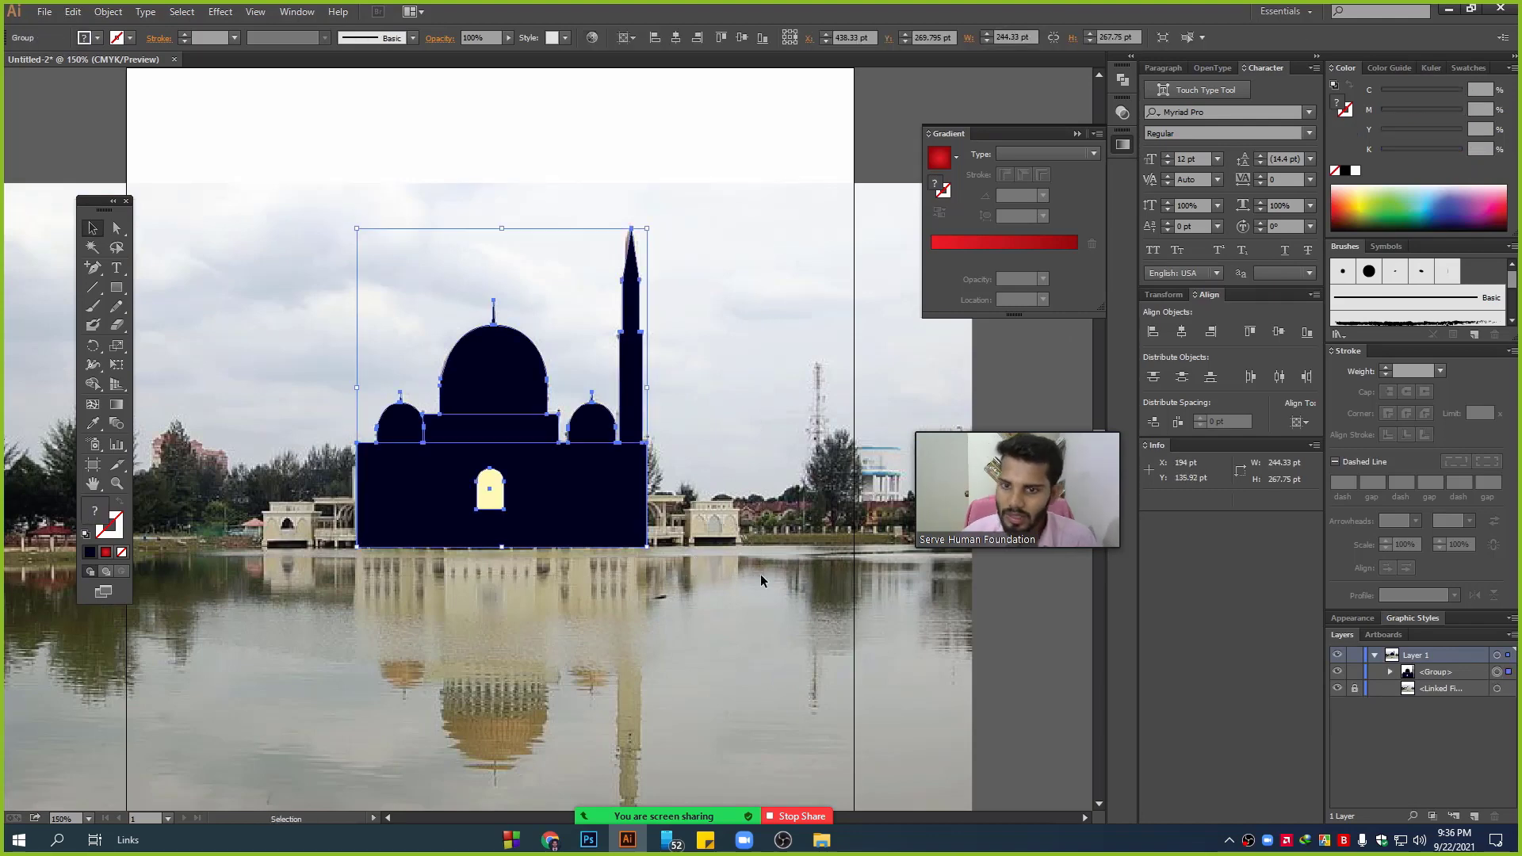
{"action": "key", "text": "ctrl+minus"}
{"action": "key", "text": "ctrl+minus"}
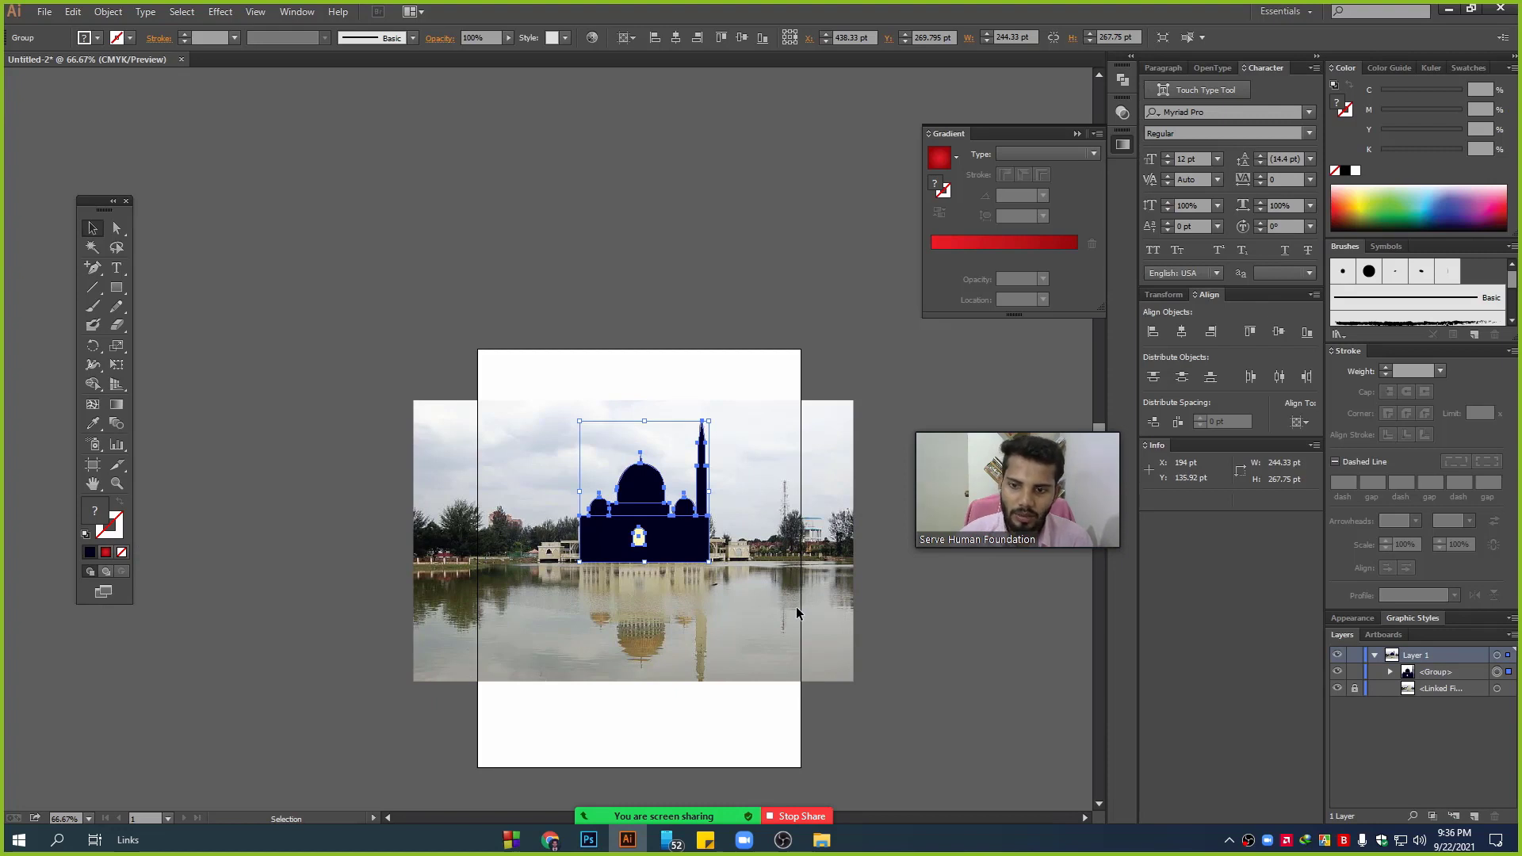
{"action": "left_click_drag", "start_coordinate": [690, 540], "coordinate": [315, 541]}
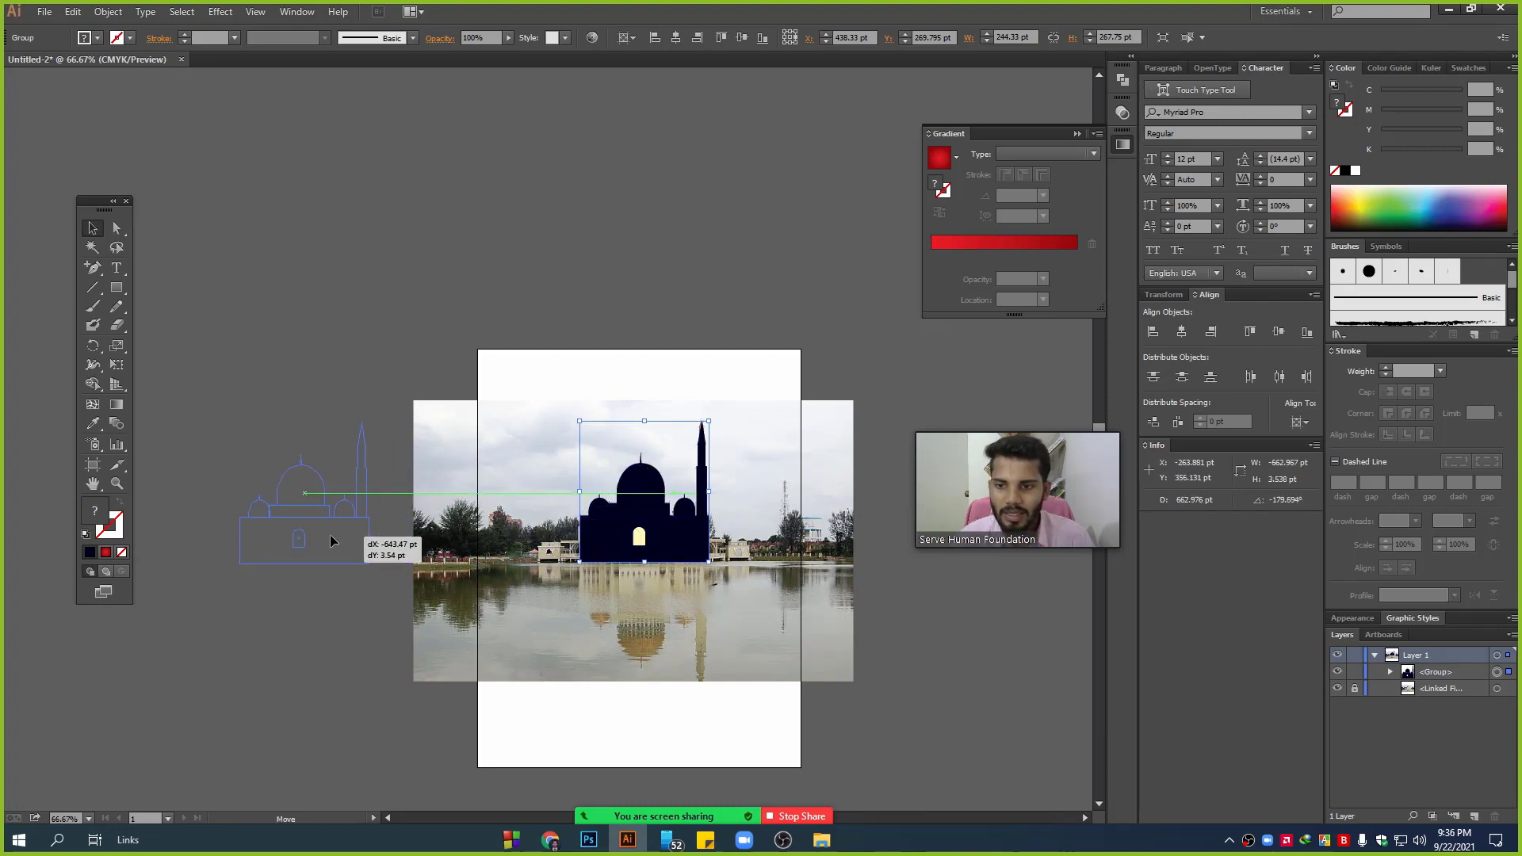
{"action": "left_click", "coordinate": [431, 346]}
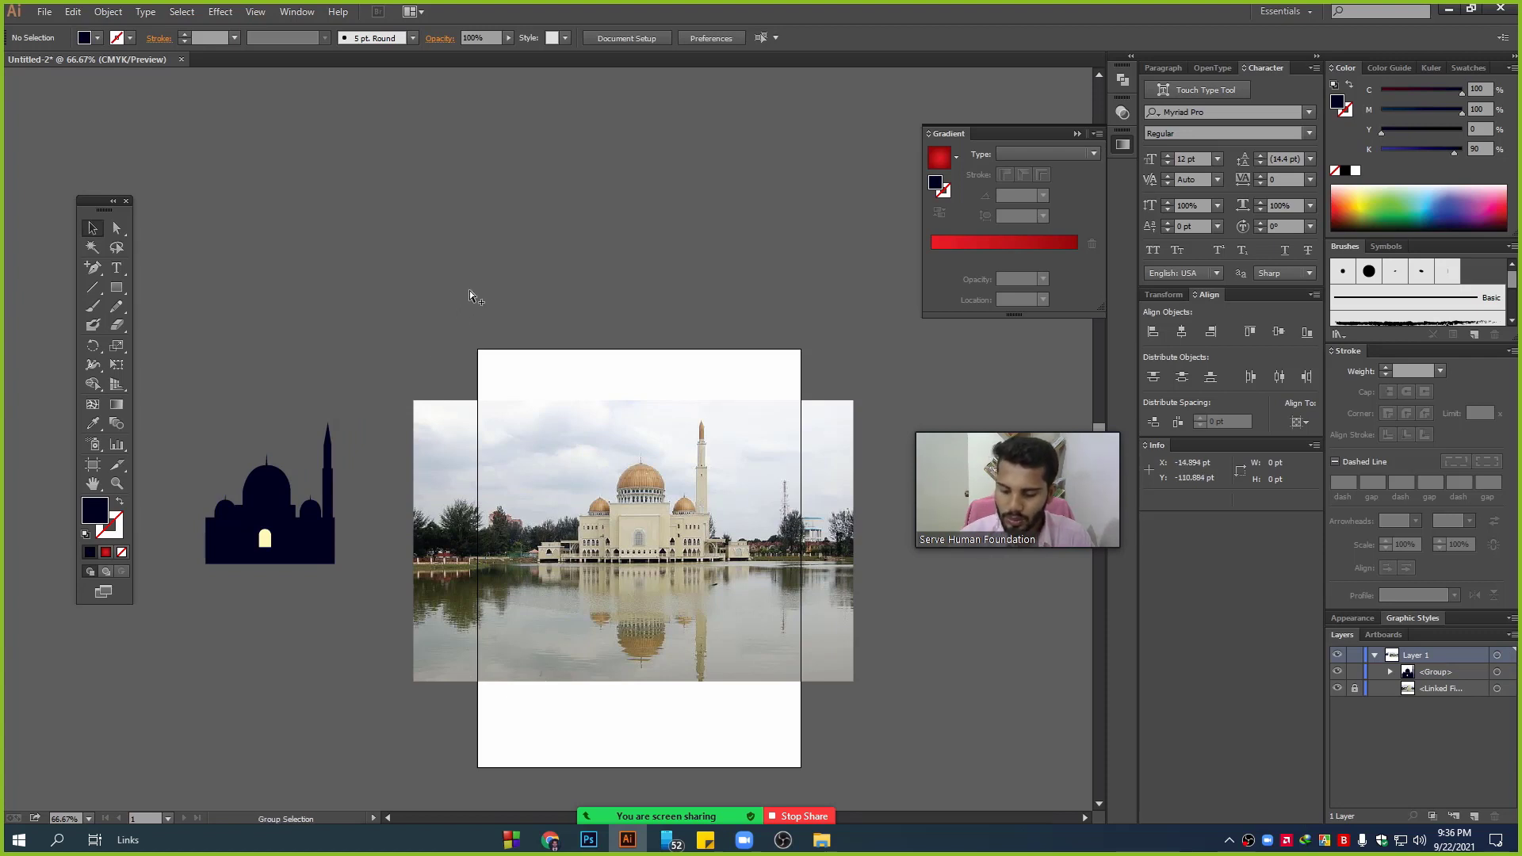
- Delete the mosque photo and nudge the silhouette slightly right and up
{"action": "left_click", "coordinate": [627, 408]}
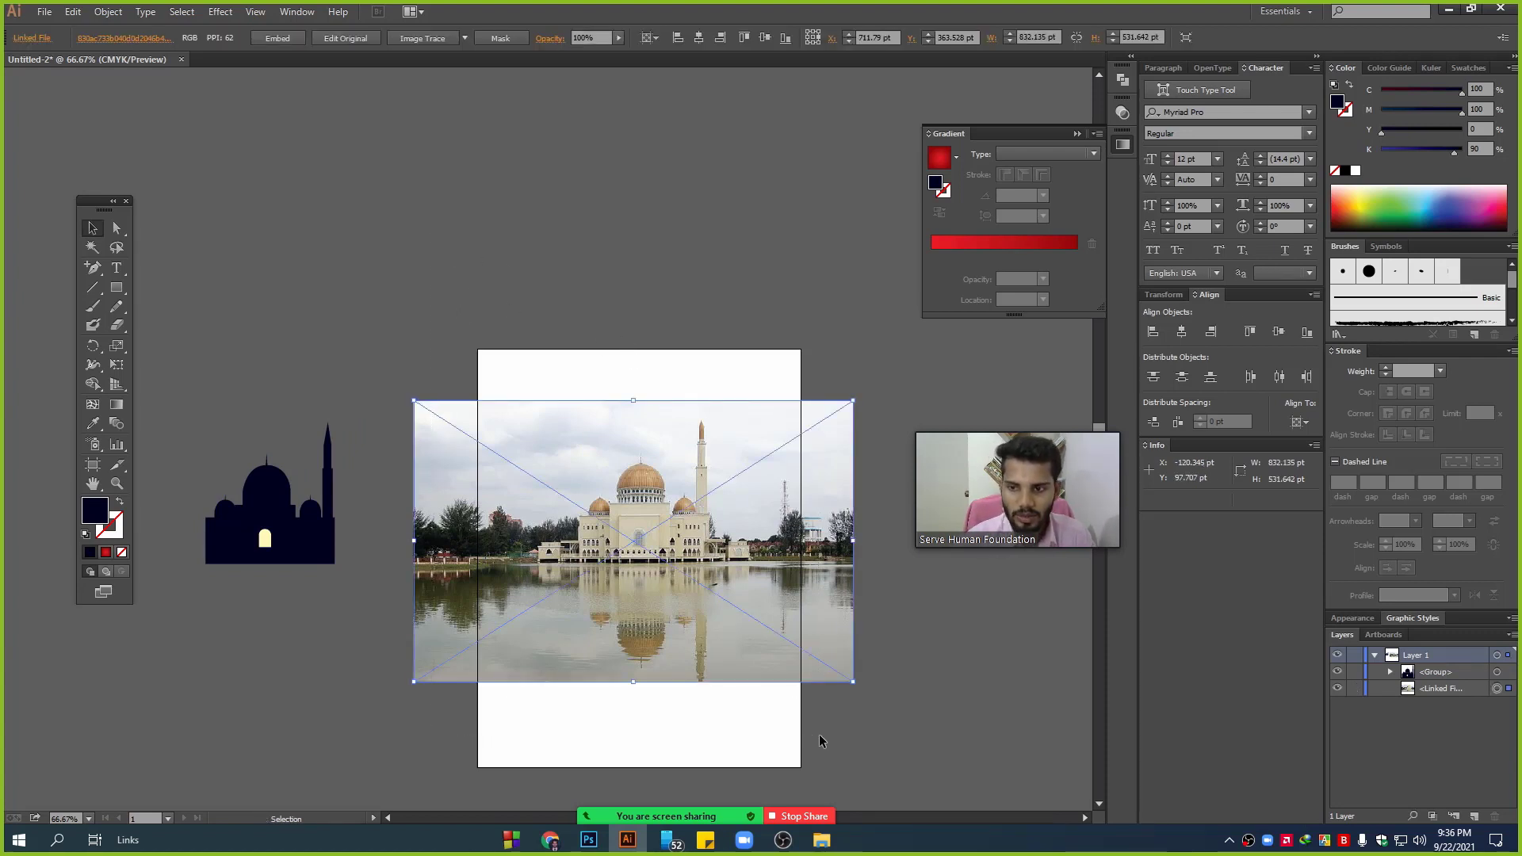
{"action": "key", "text": "Delete"}
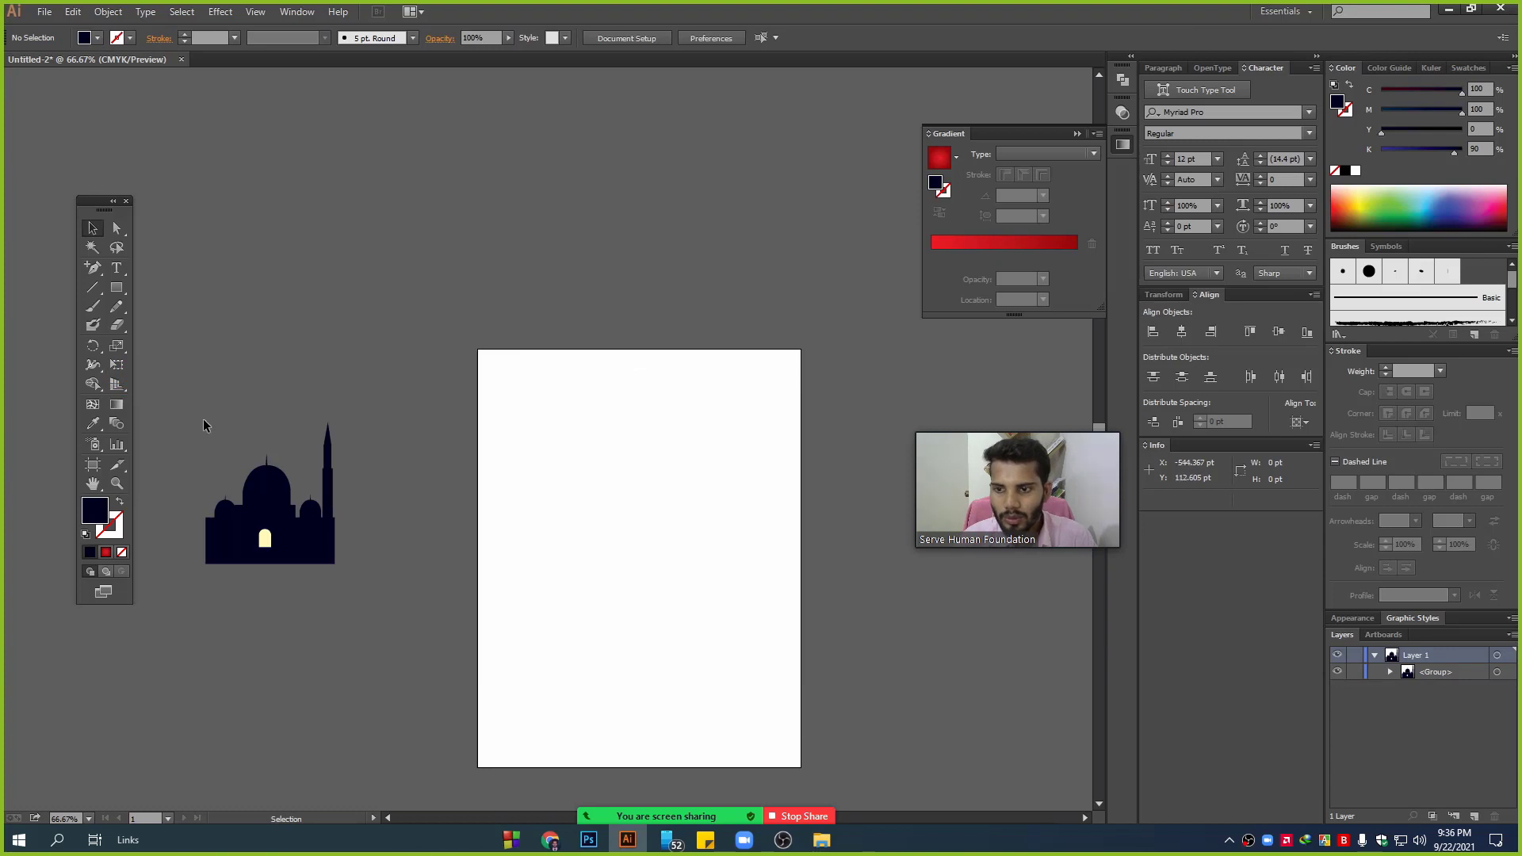
{"action": "left_click_drag", "start_coordinate": [407, 664], "coordinate": [406, 664]}
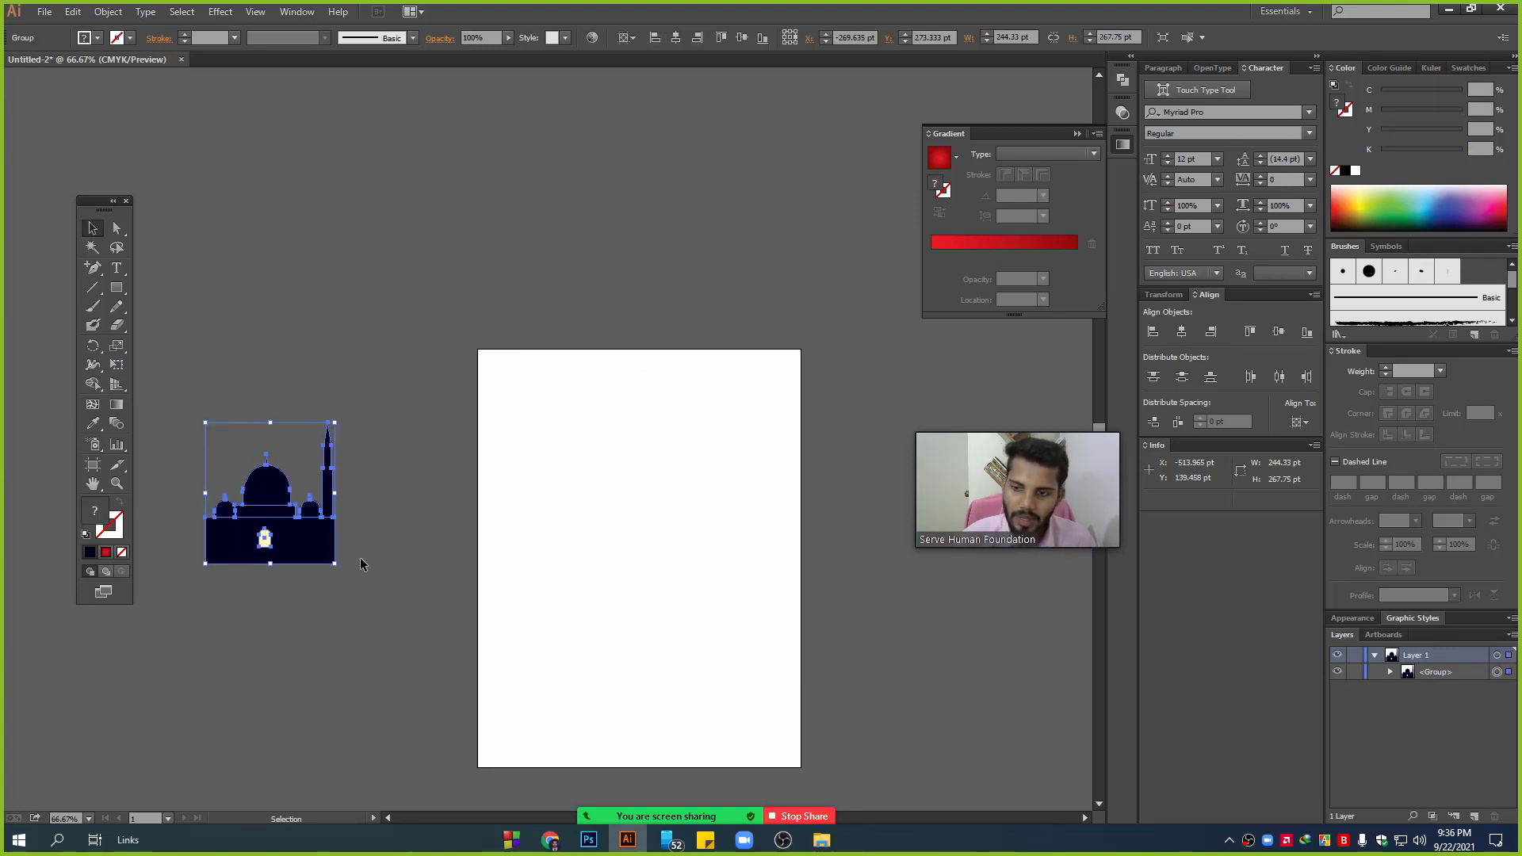
{"action": "left_click_drag", "start_coordinate": [310, 553], "coordinate": [360, 539]}
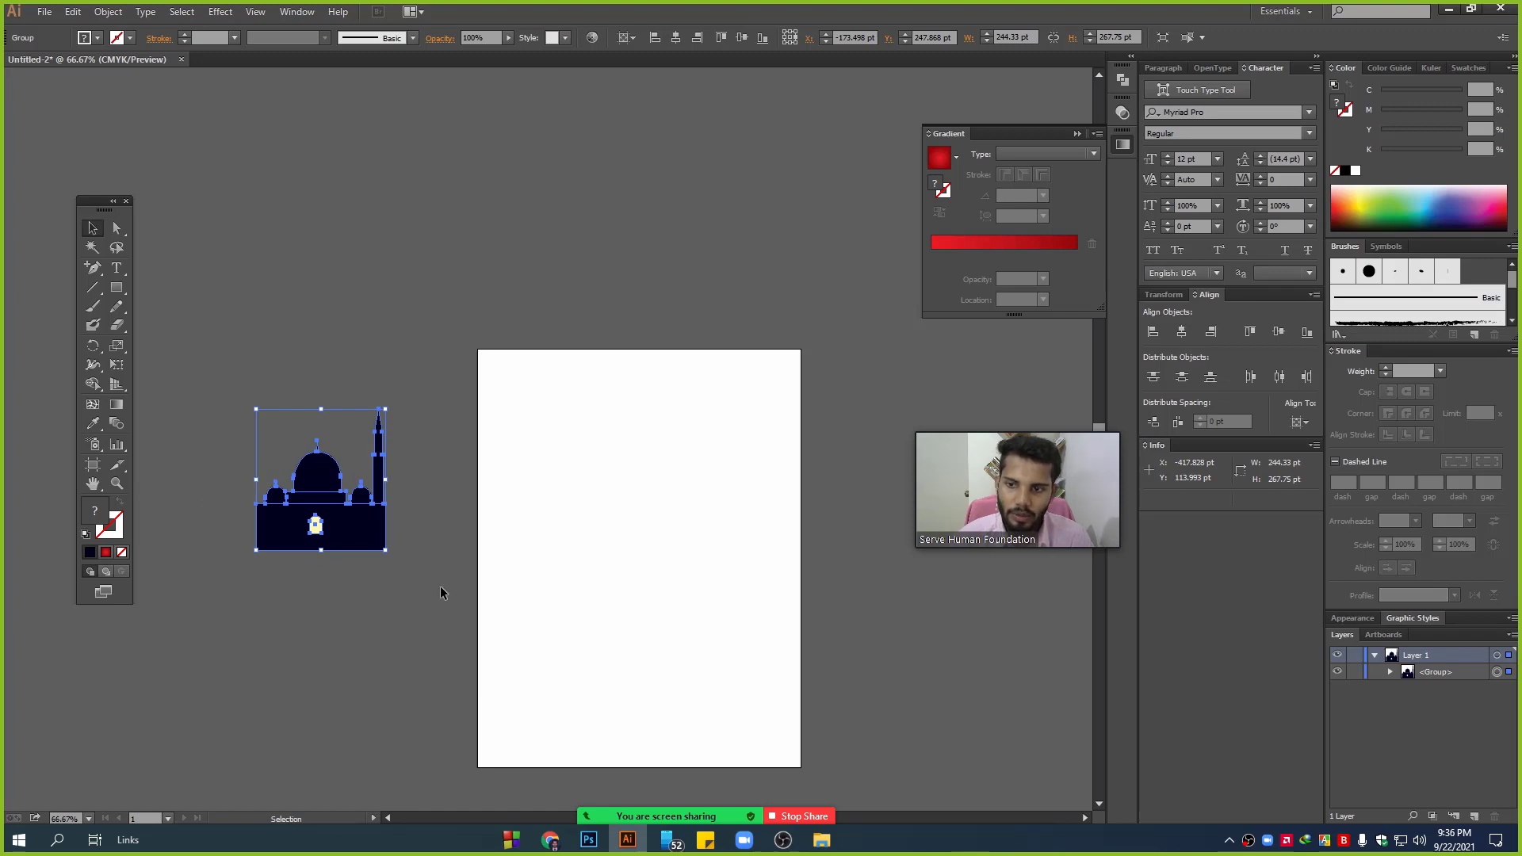
- Search Google for 'camel' in Chrome and show the image results
{"action": "left_click", "coordinate": [550, 840]}
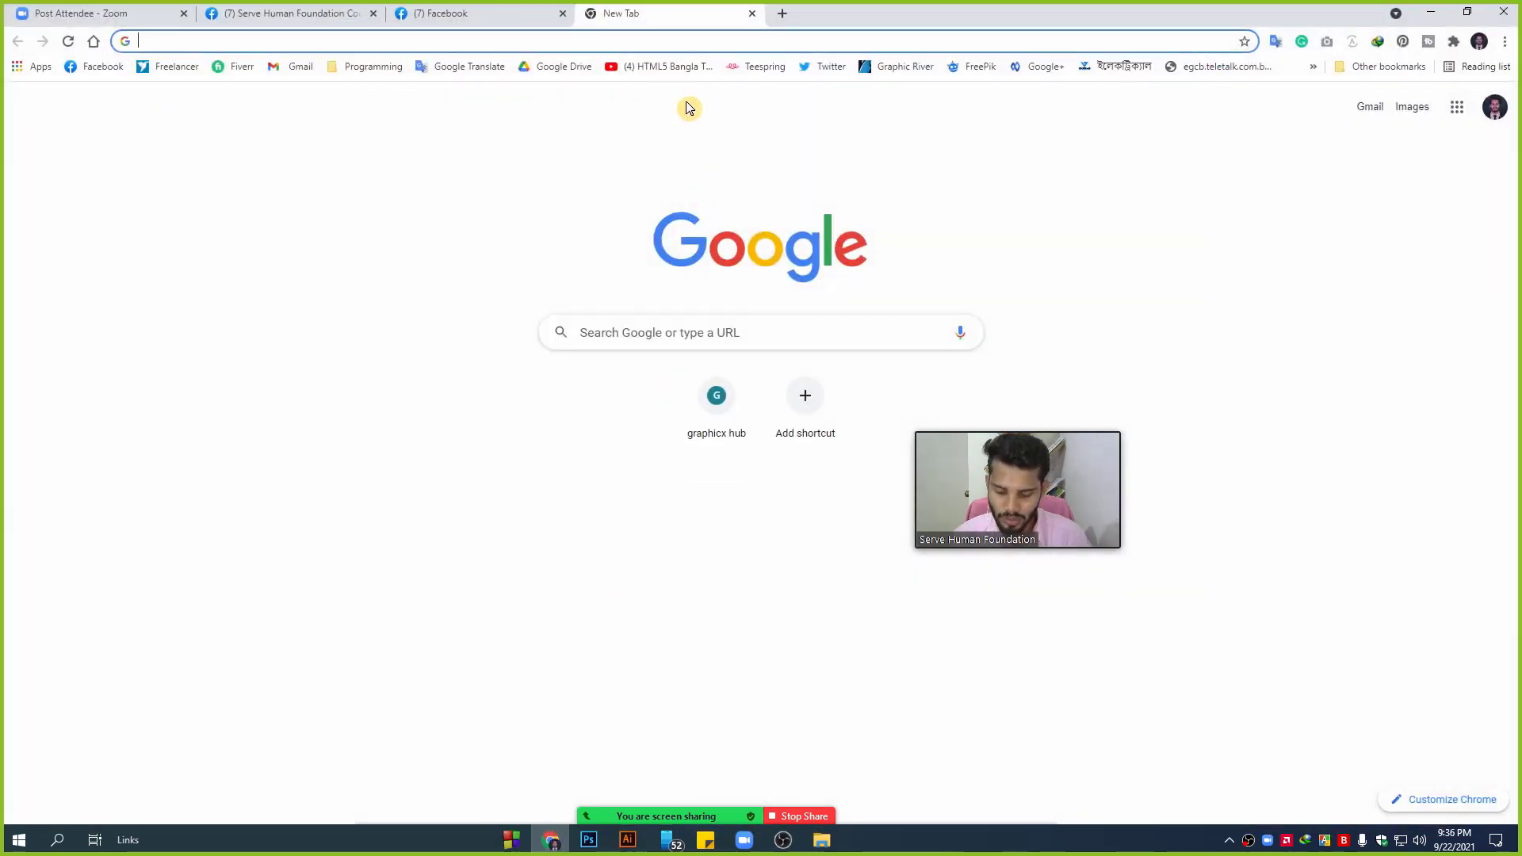
{"action": "type", "text": "ca"}
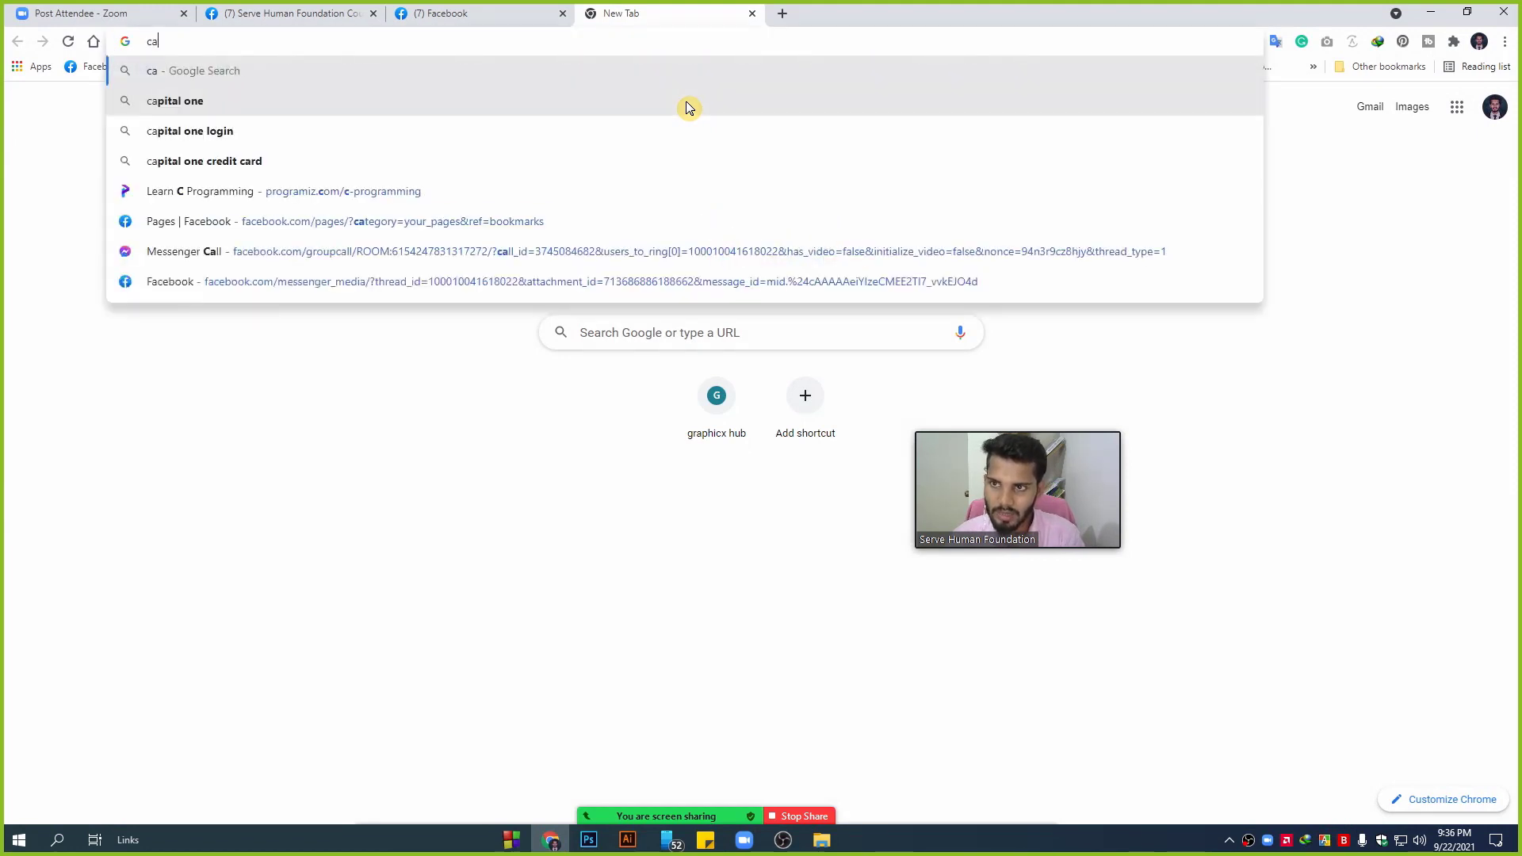
{"action": "type", "text": "mel"}
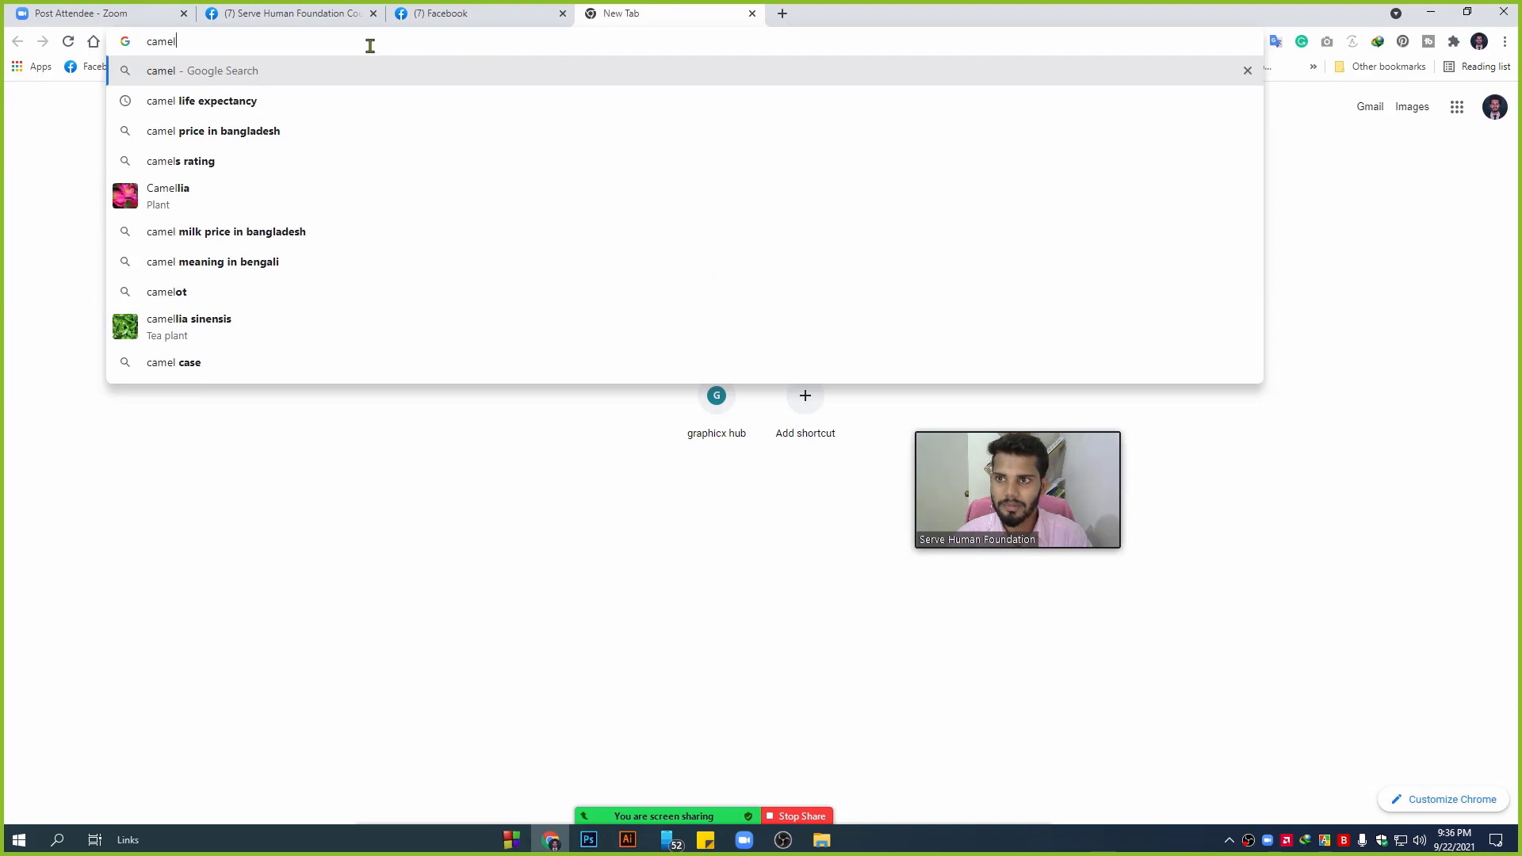
{"action": "left_click", "coordinate": [8, 206]}
{"action": "left_click", "coordinate": [228, 42]}
{"action": "key", "text": "Return"}
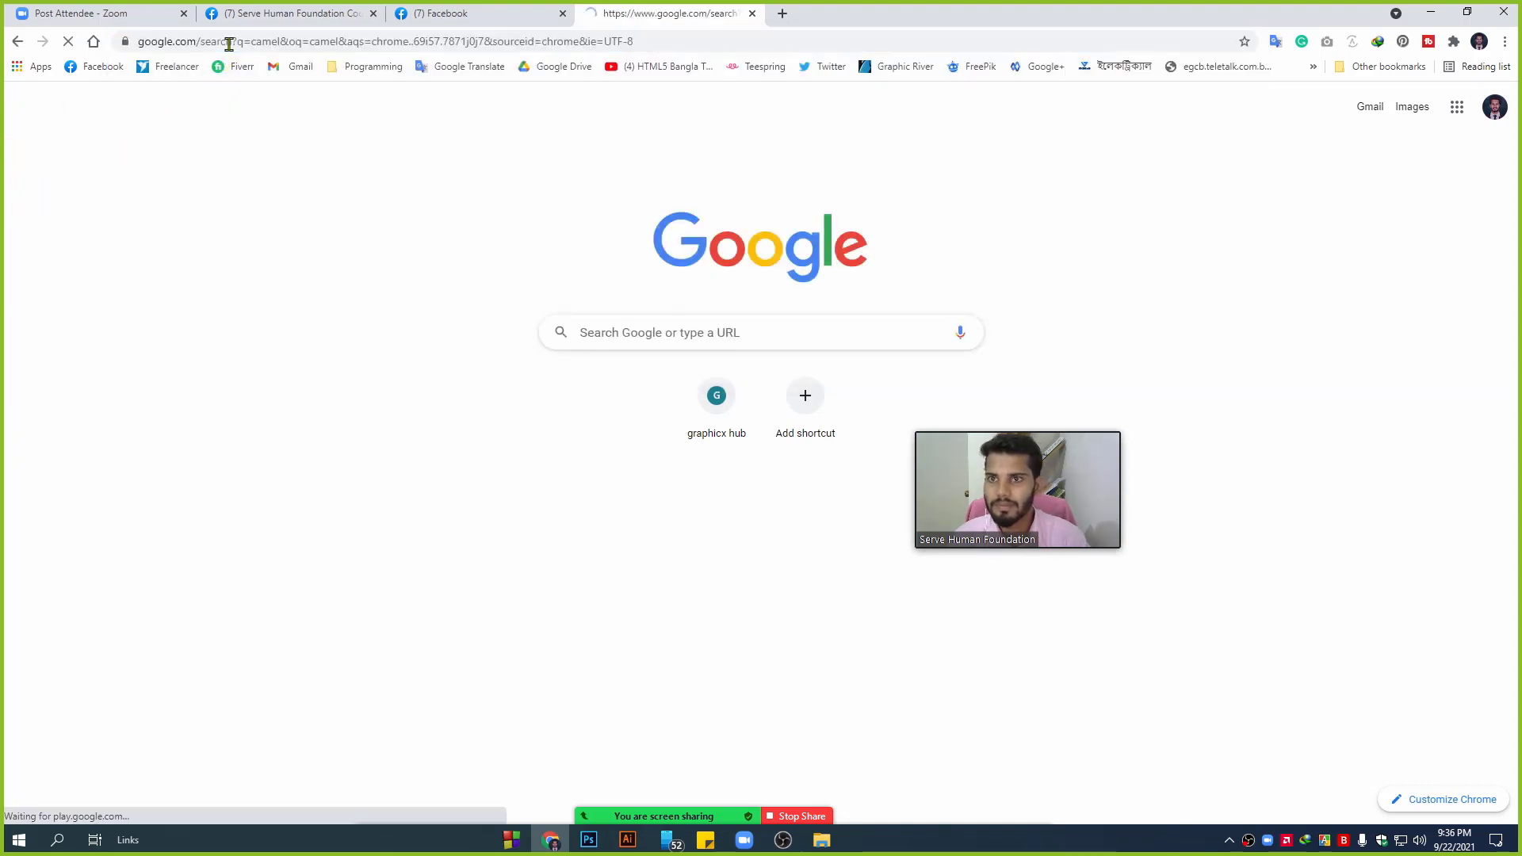
{"action": "left_click", "coordinate": [201, 162]}
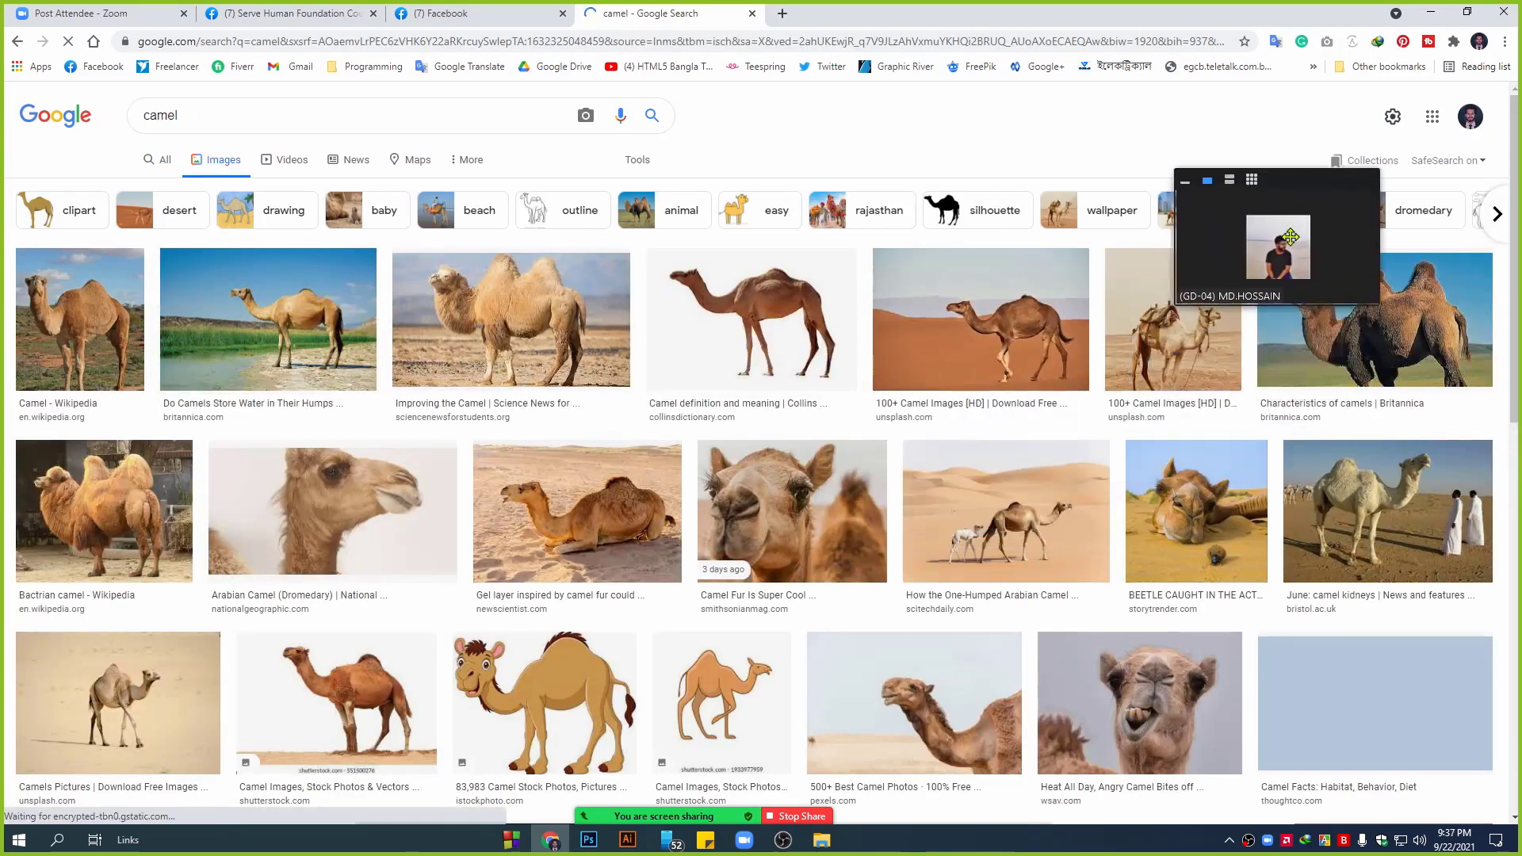
- Copy the photo of the camel walking across desert sand
{"action": "left_click", "coordinate": [1010, 342]}
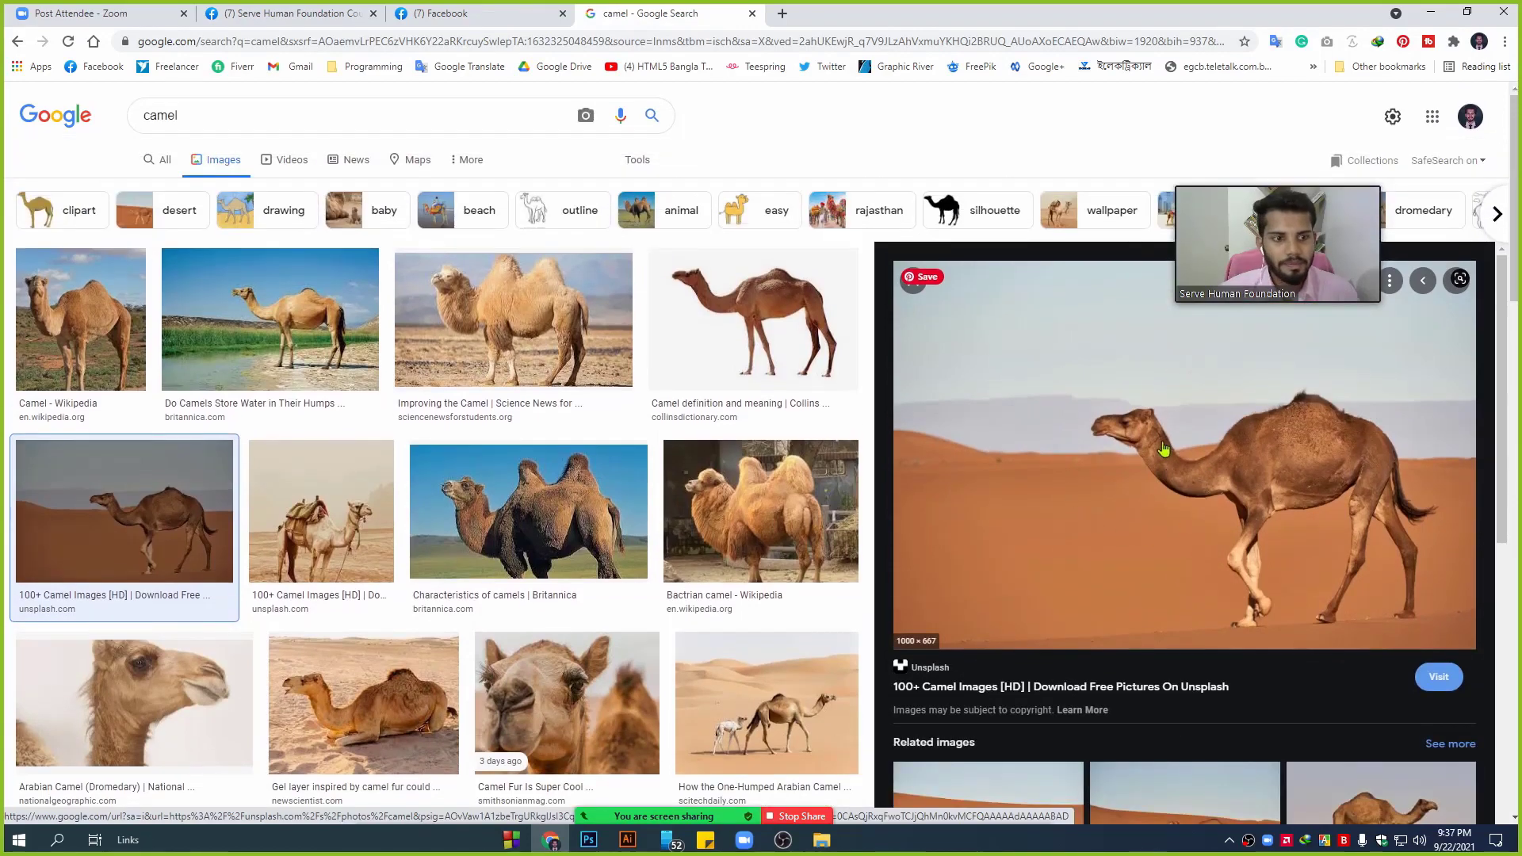
{"action": "right_click", "coordinate": [1164, 449]}
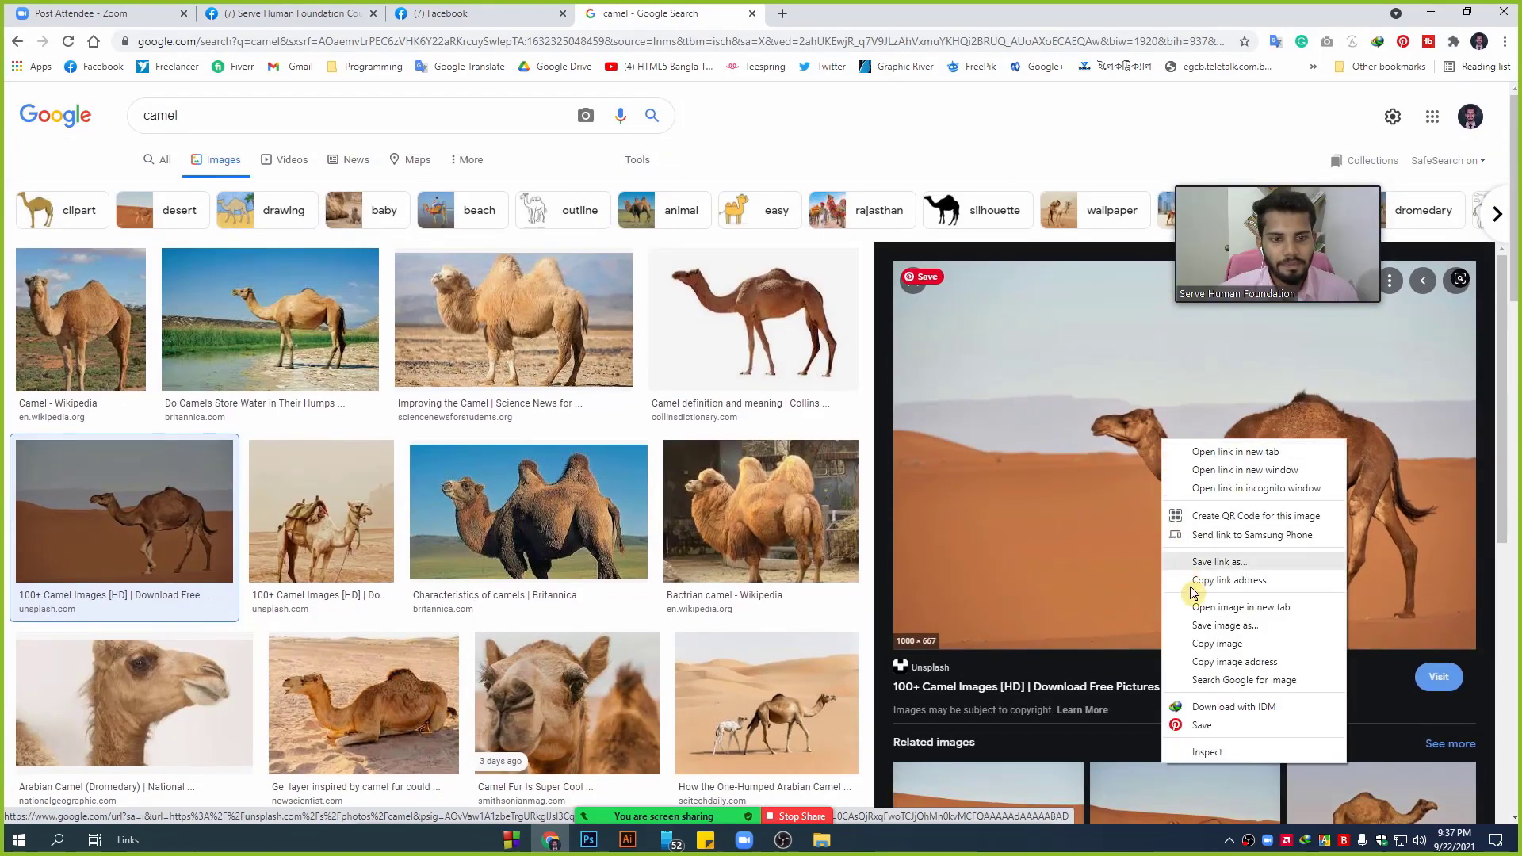
{"action": "left_click", "coordinate": [1201, 644]}
{"action": "scroll", "coordinate": [524, 714], "scroll_direction": "down", "scroll_amount": 4}
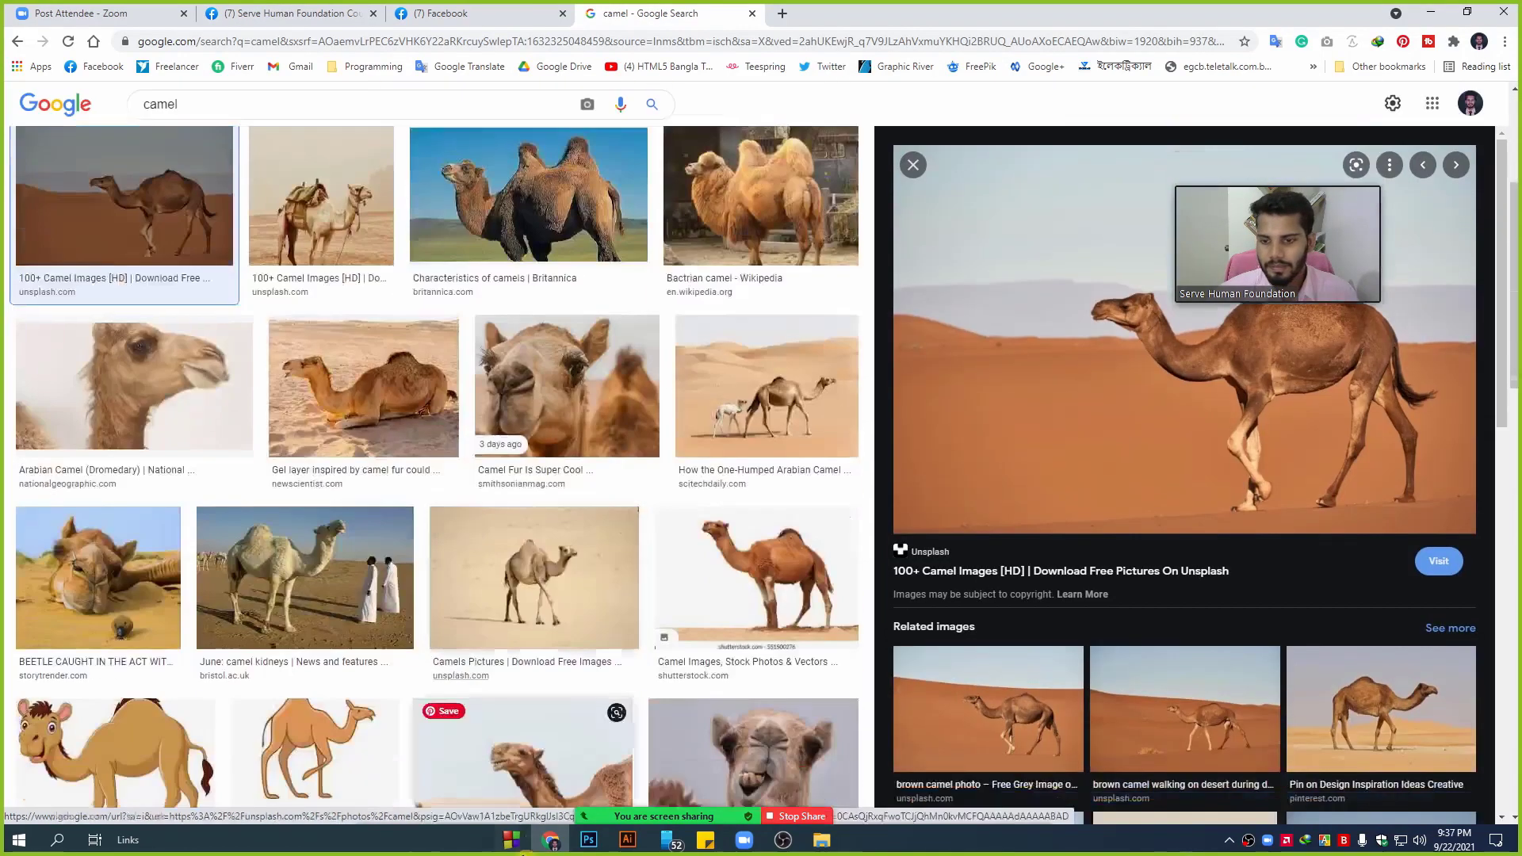
{"action": "left_click", "coordinate": [627, 839]}
- Paste the camel photo, shrink it to about the artboard's width, and lock it
{"action": "key", "text": "ctrl+v"}
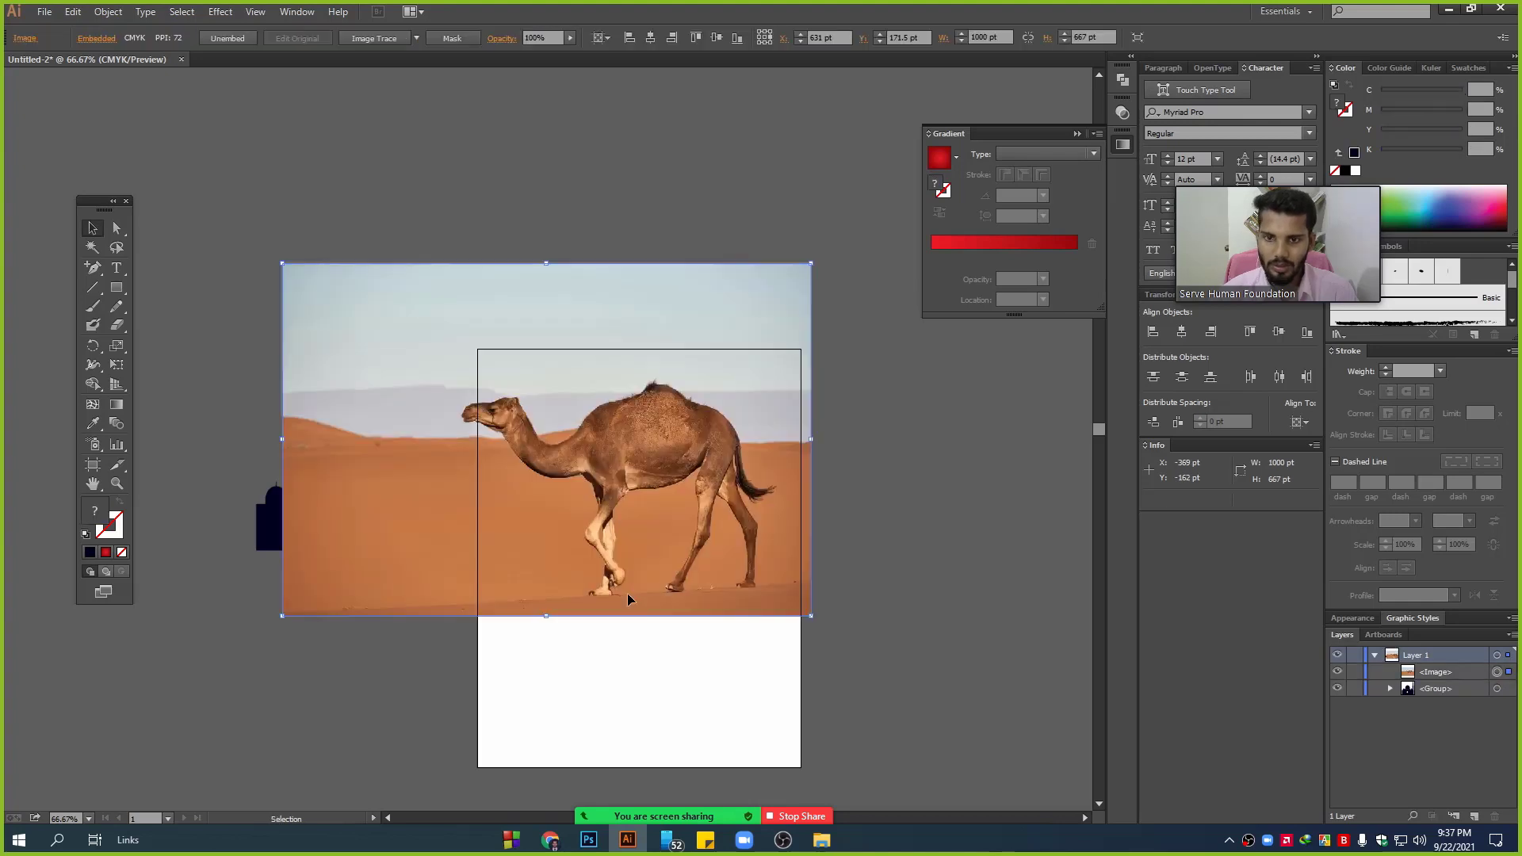
{"action": "left_click_drag", "start_coordinate": [283, 265], "coordinate": [517, 424]}
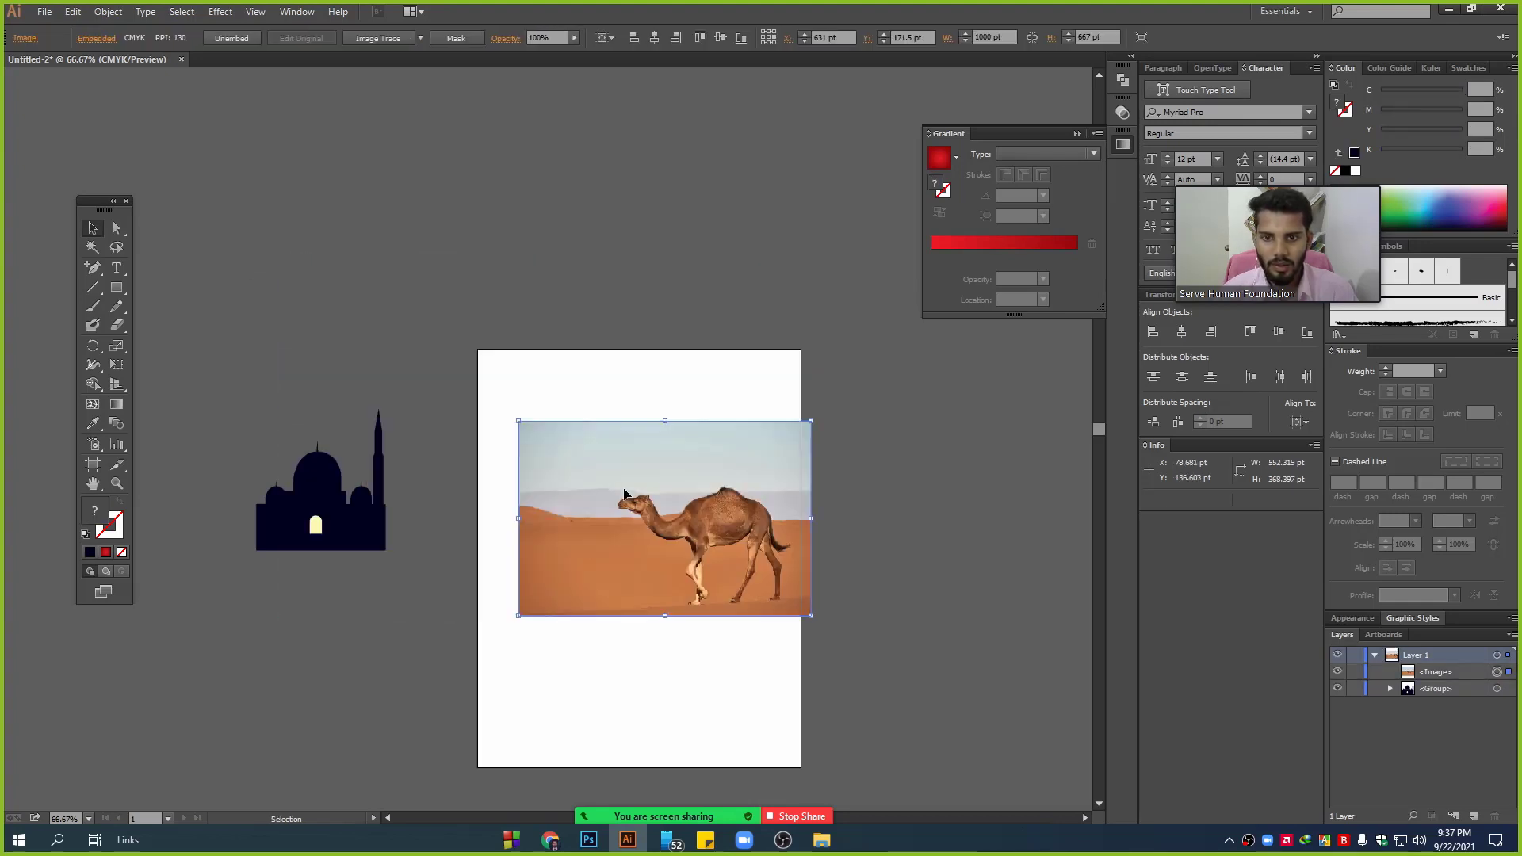
{"action": "scroll", "coordinate": [655, 519], "scroll_direction": "up", "scroll_amount": 2}
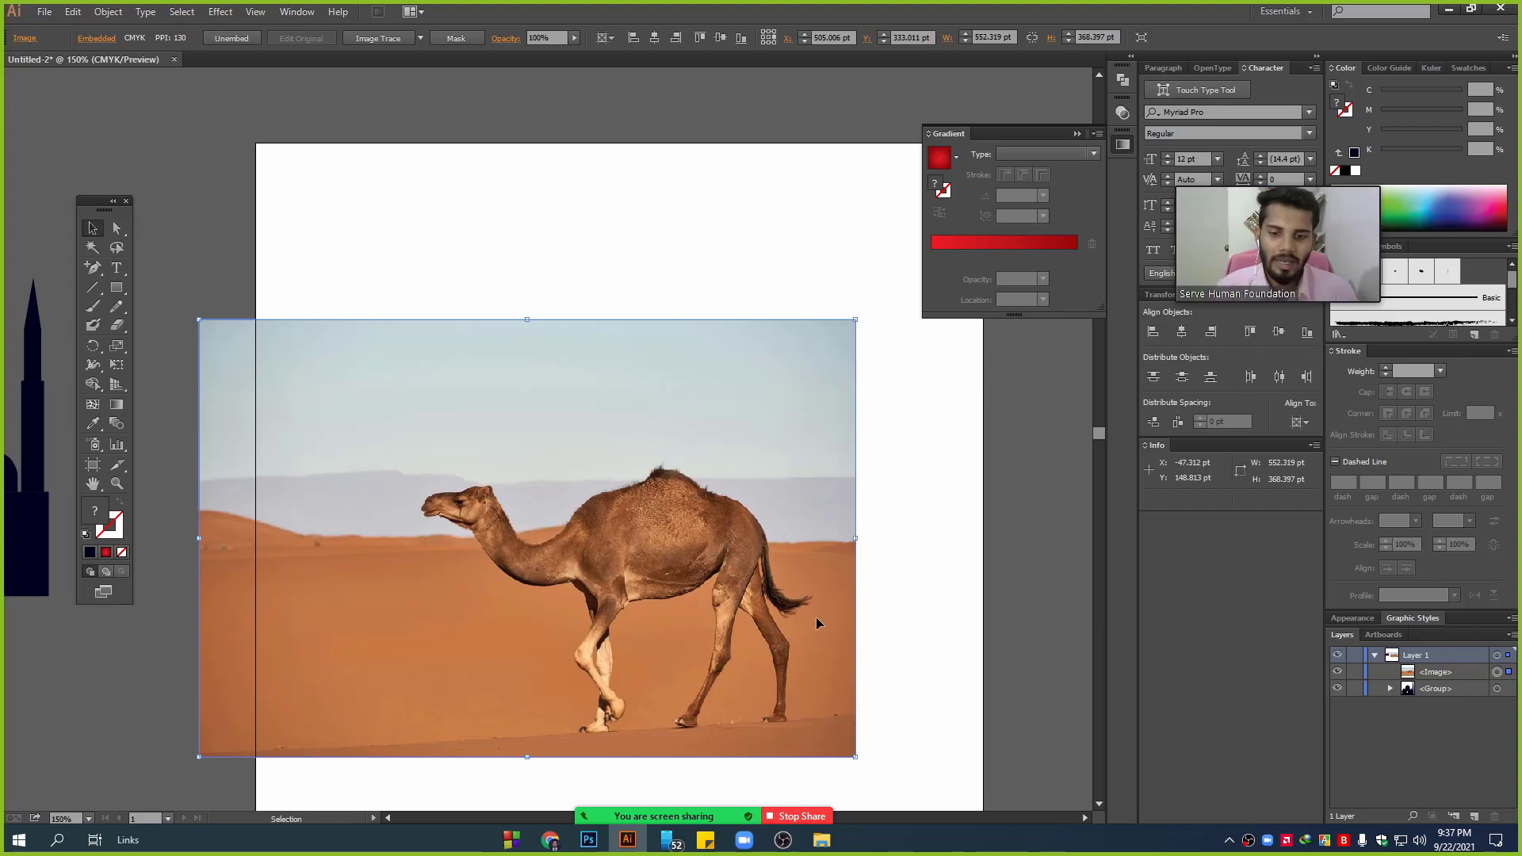
{"action": "scroll", "coordinate": [776, 628], "scroll_direction": "up", "scroll_amount": 1}
{"action": "scroll", "coordinate": [776, 628], "scroll_direction": "down", "scroll_amount": 1}
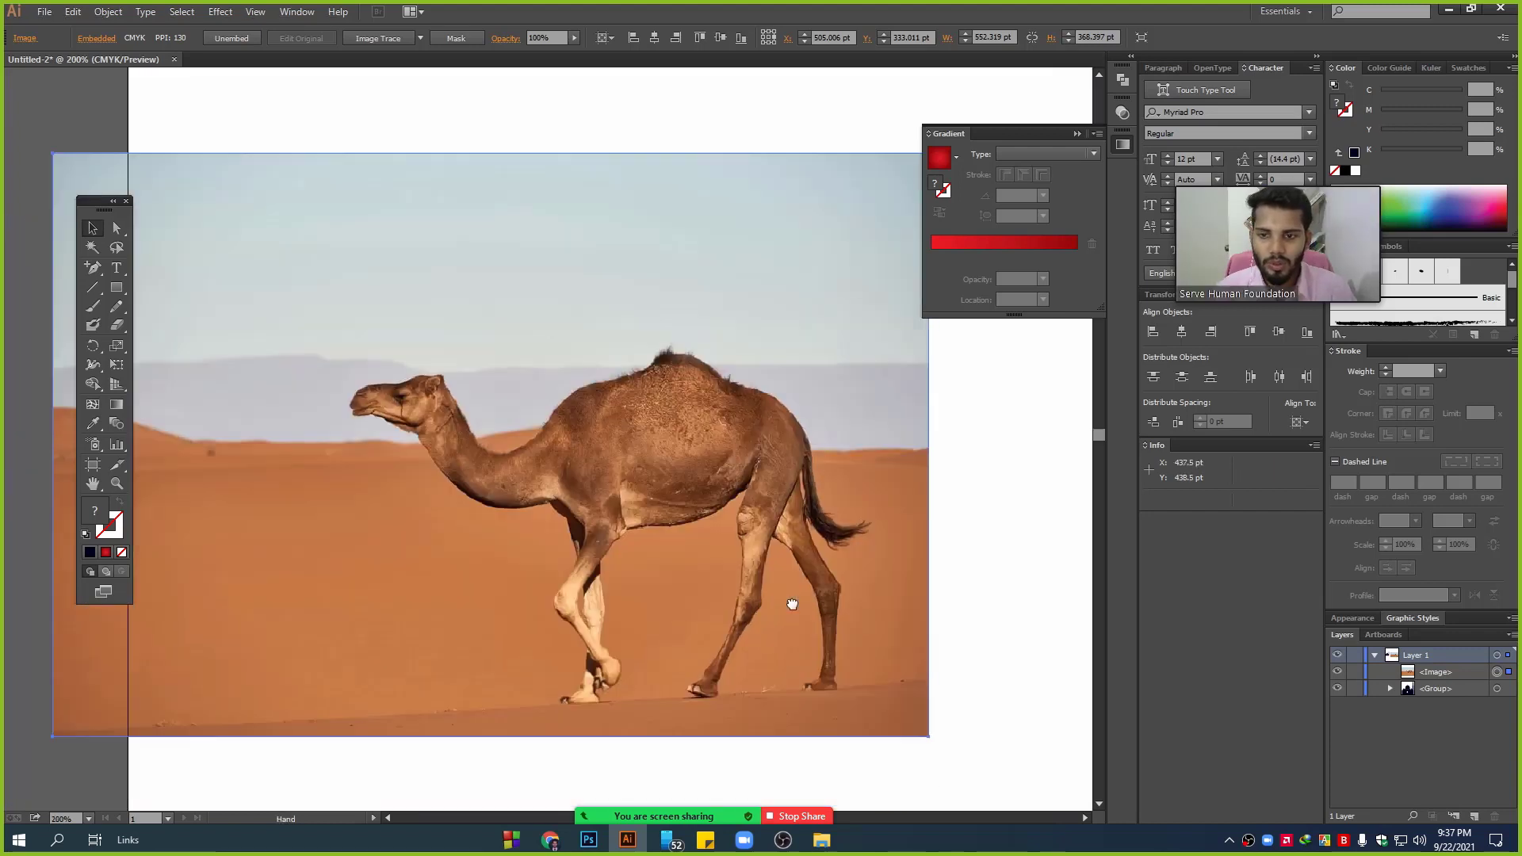
{"action": "key", "text": "ctrl+2"}
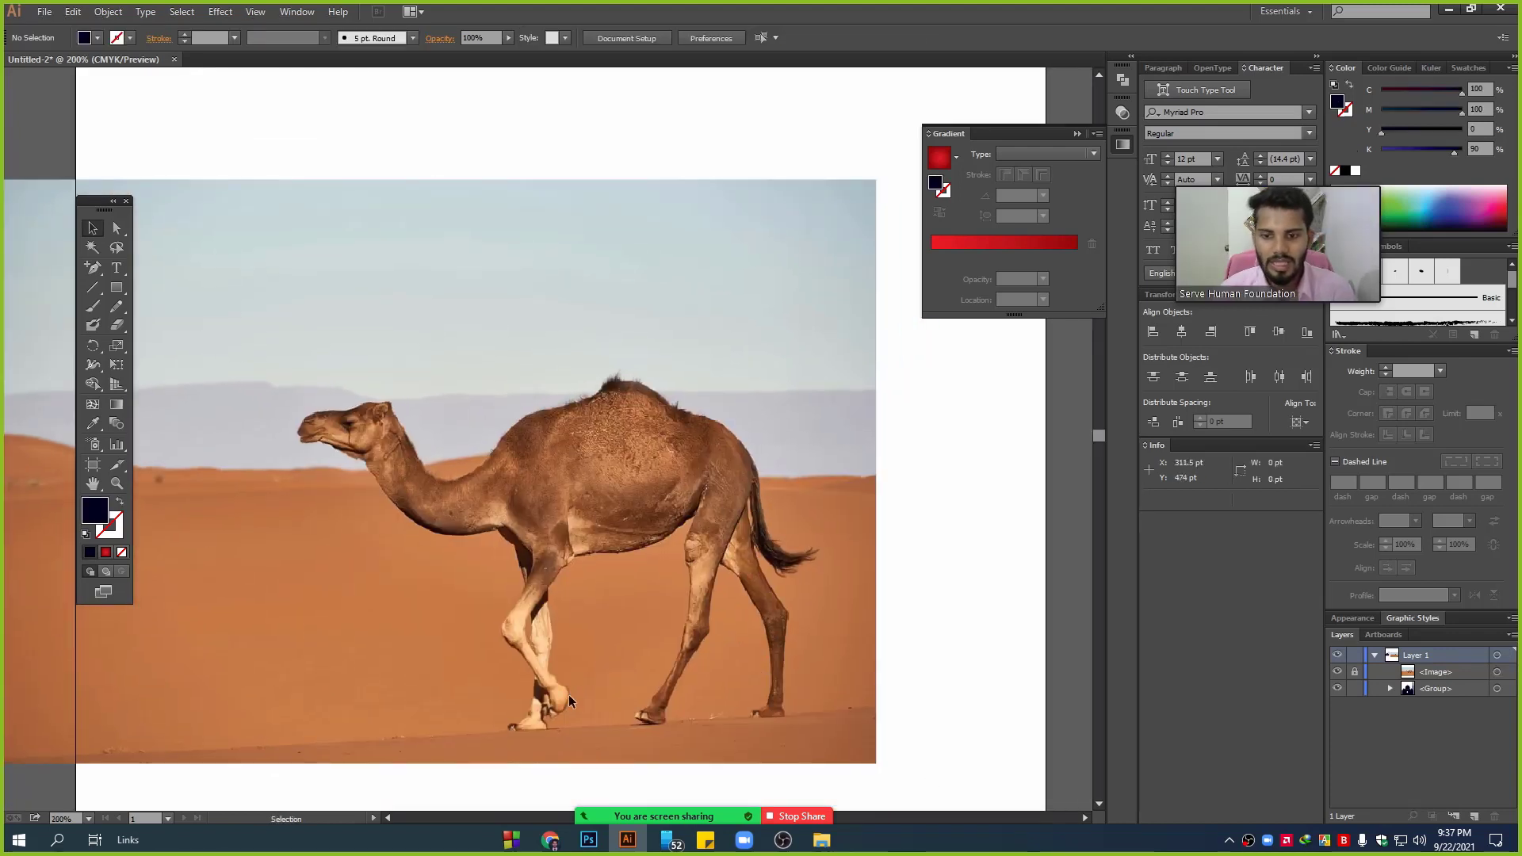
- Pin the host's video in the meeting's video strip and collapse it to one thumbnail
{"action": "scroll", "coordinate": [549, 718], "scroll_direction": "up", "scroll_amount": 1}
{"action": "scroll", "coordinate": [549, 718], "scroll_direction": "up", "scroll_amount": 1}
{"action": "left_click_drag", "start_coordinate": [510, 503], "coordinate": [669, 701]}
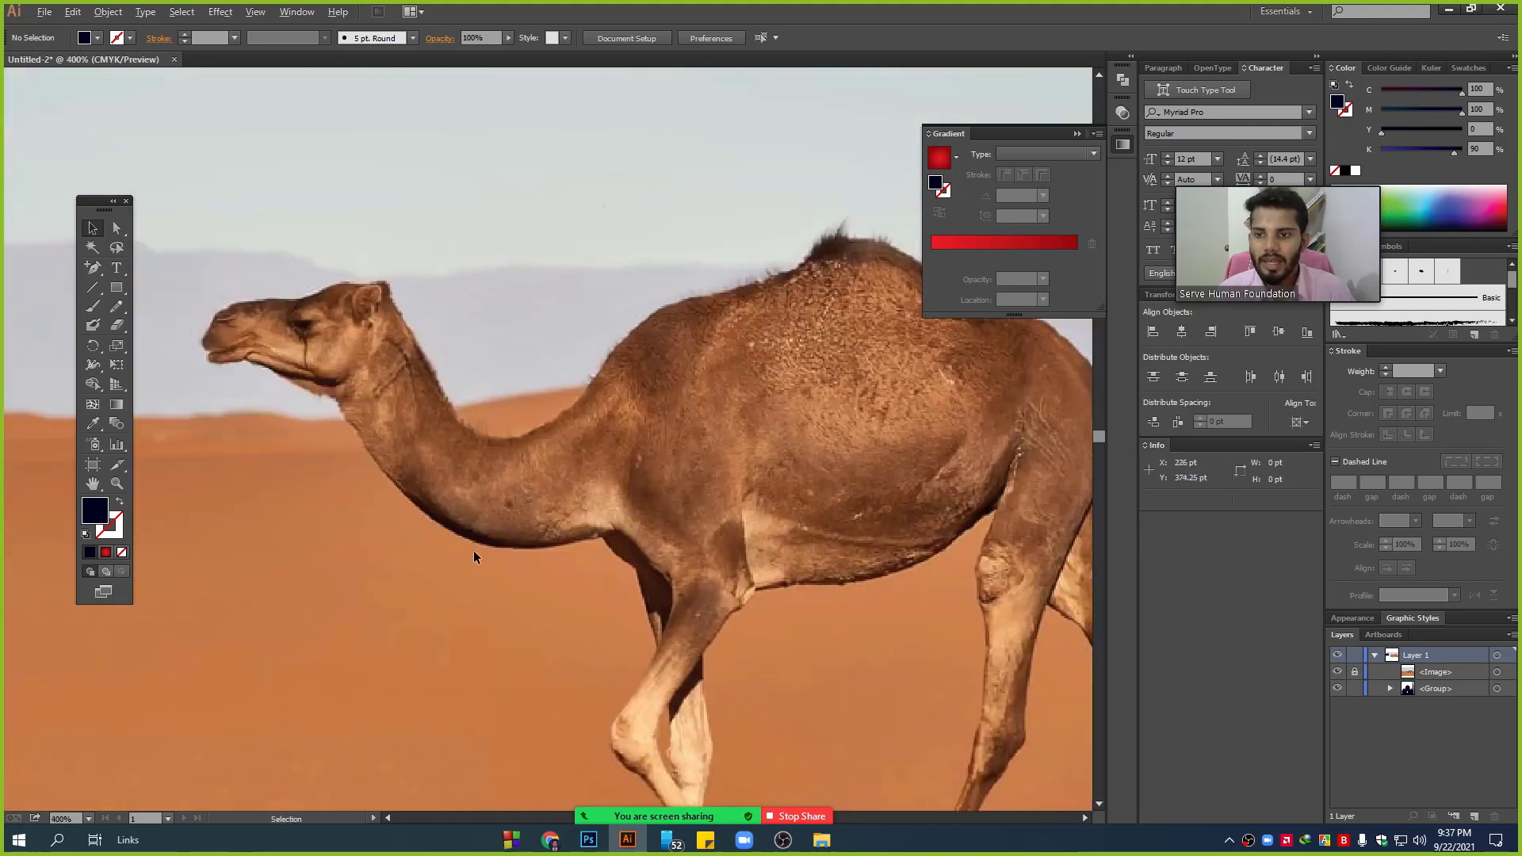
{"action": "scroll", "coordinate": [477, 550], "scroll_direction": "down", "scroll_amount": 1}
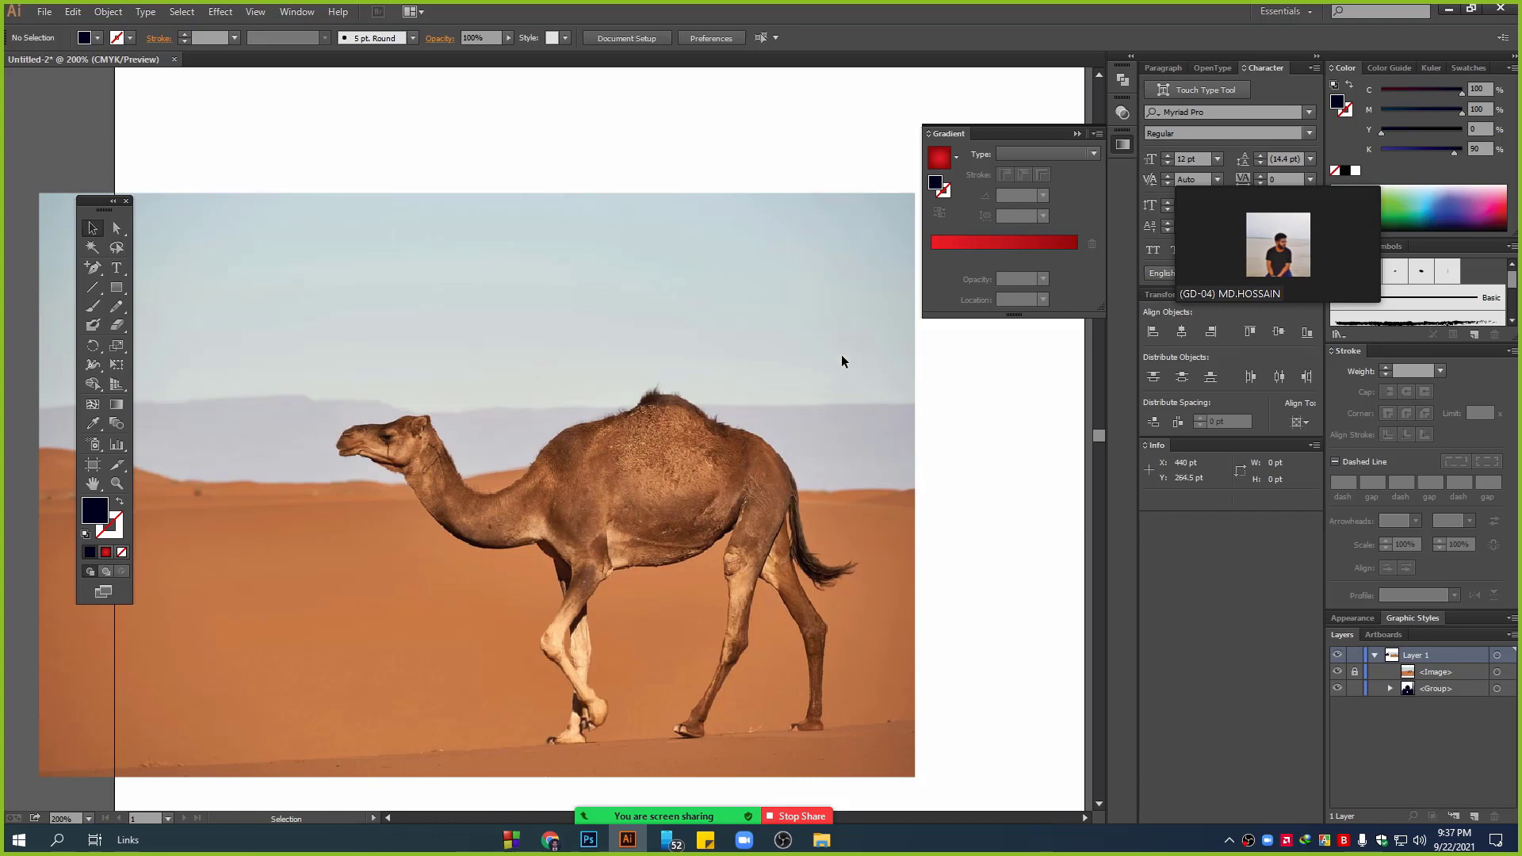
{"action": "left_click", "coordinate": [1230, 176]}
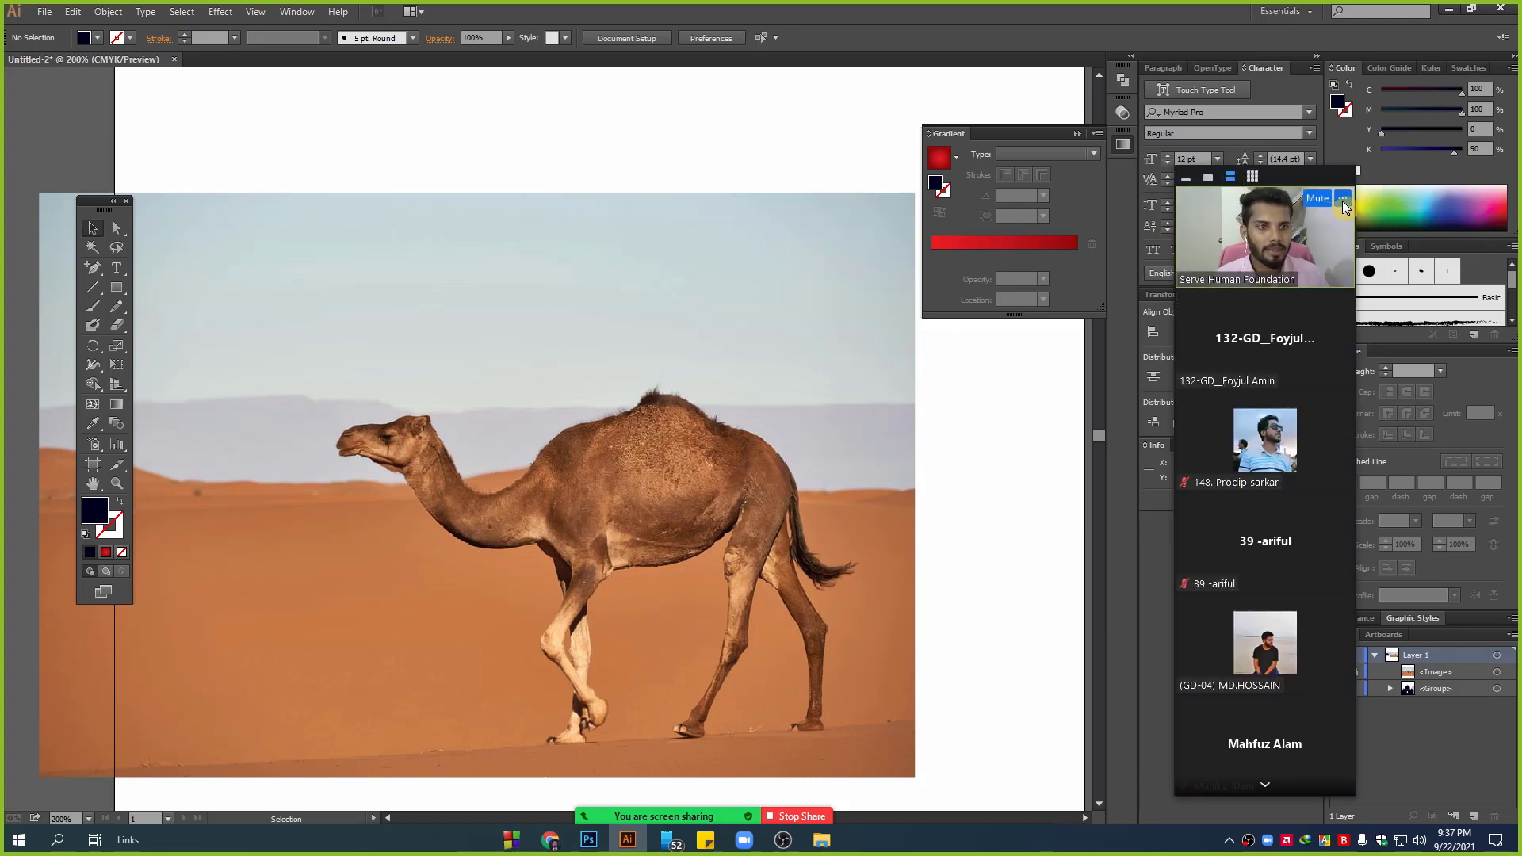
{"action": "left_click", "coordinate": [1343, 201]}
{"action": "left_click", "coordinate": [1362, 327]}
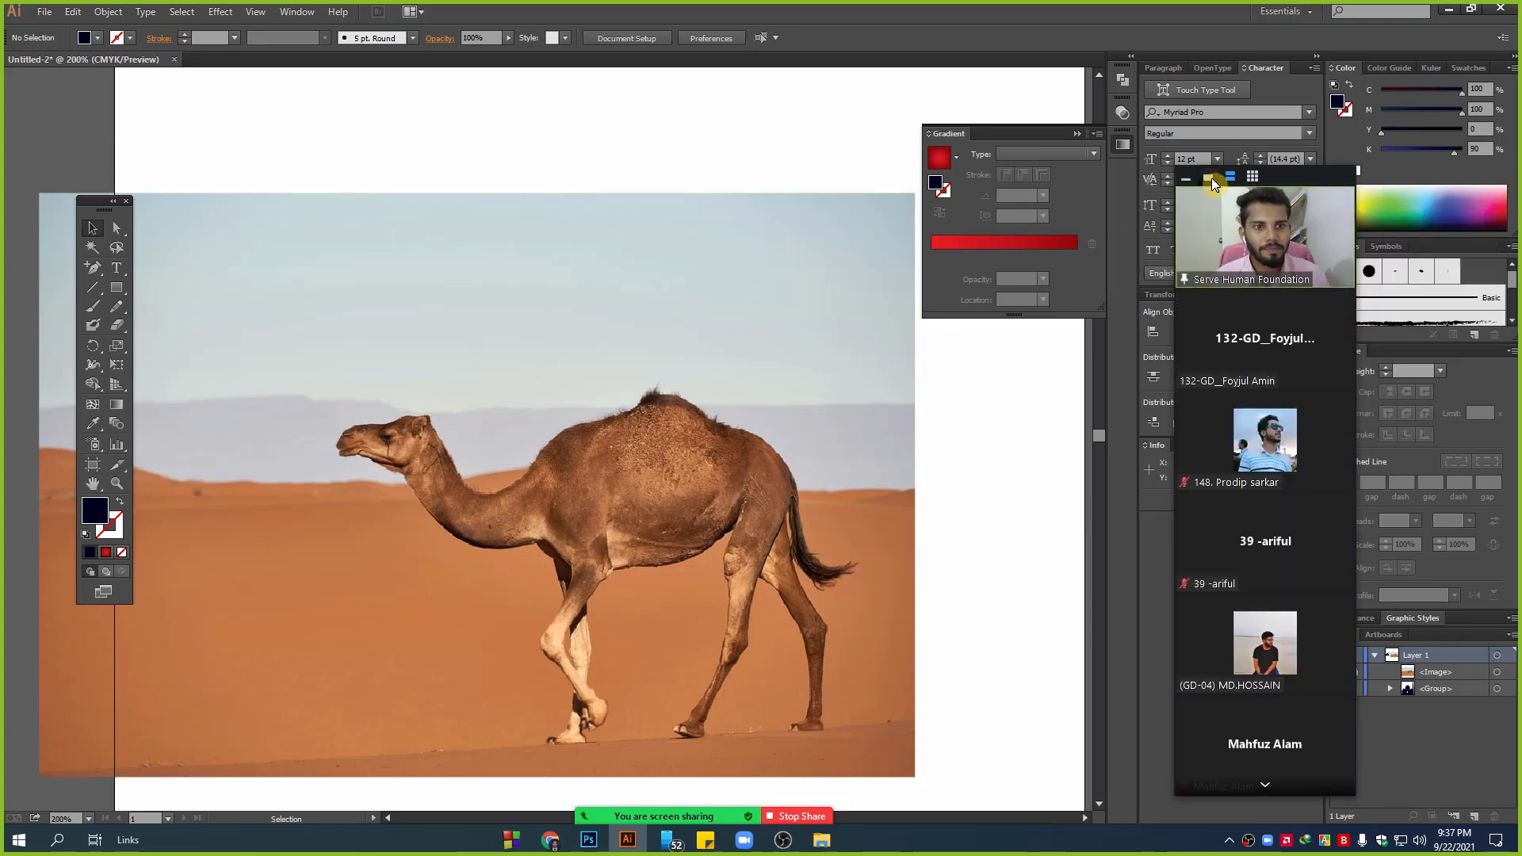
{"action": "left_click", "coordinate": [1211, 177]}
- Select the Pen tool and zoom in close on the camel's head
{"action": "left_click_drag", "start_coordinate": [828, 523], "coordinate": [809, 613]}
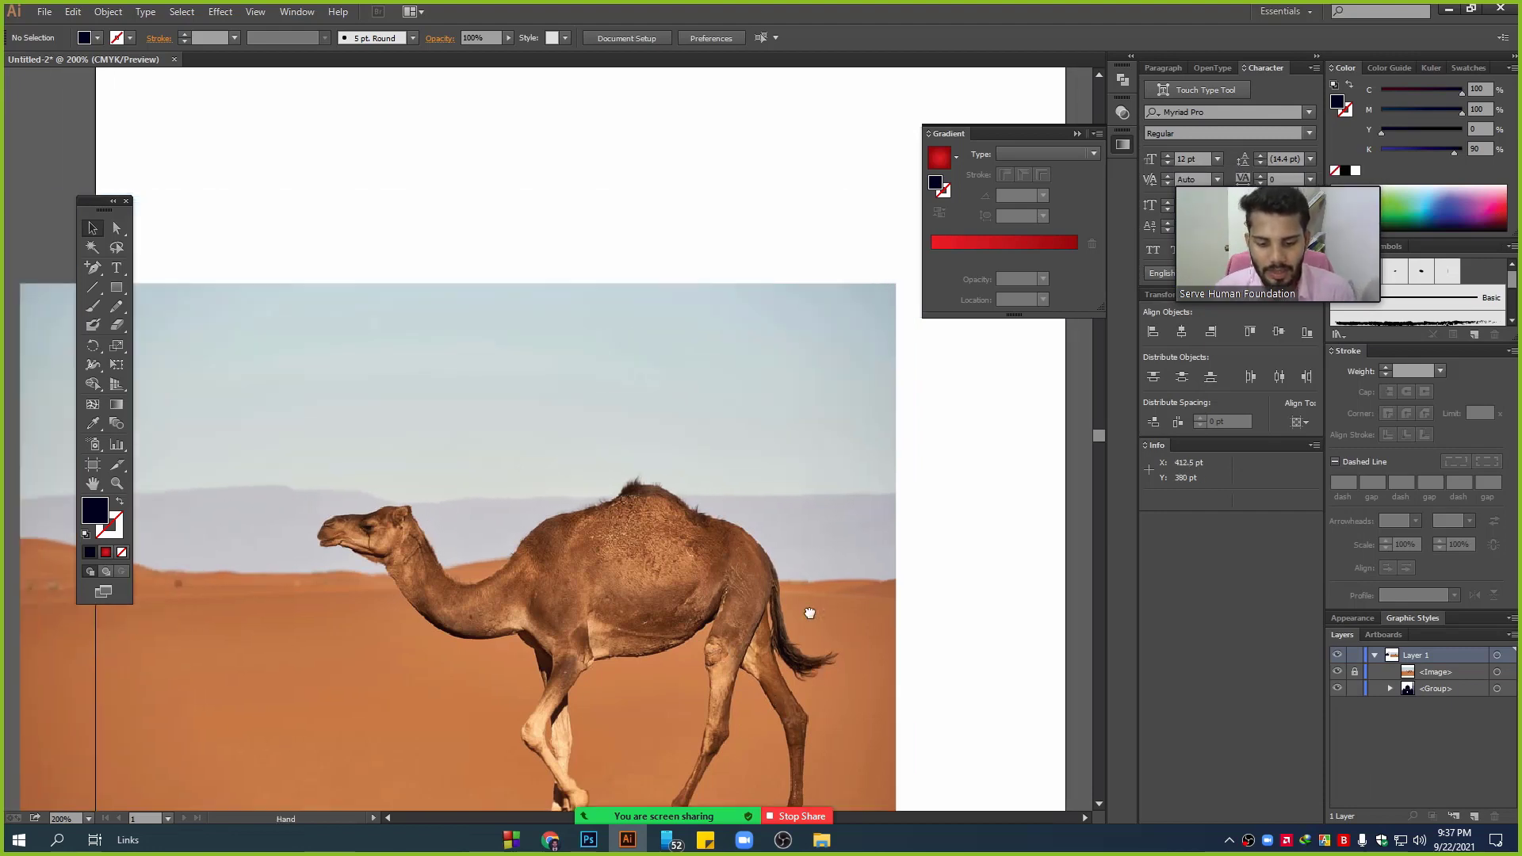
{"action": "scroll", "coordinate": [508, 591], "scroll_direction": "up", "scroll_amount": 3}
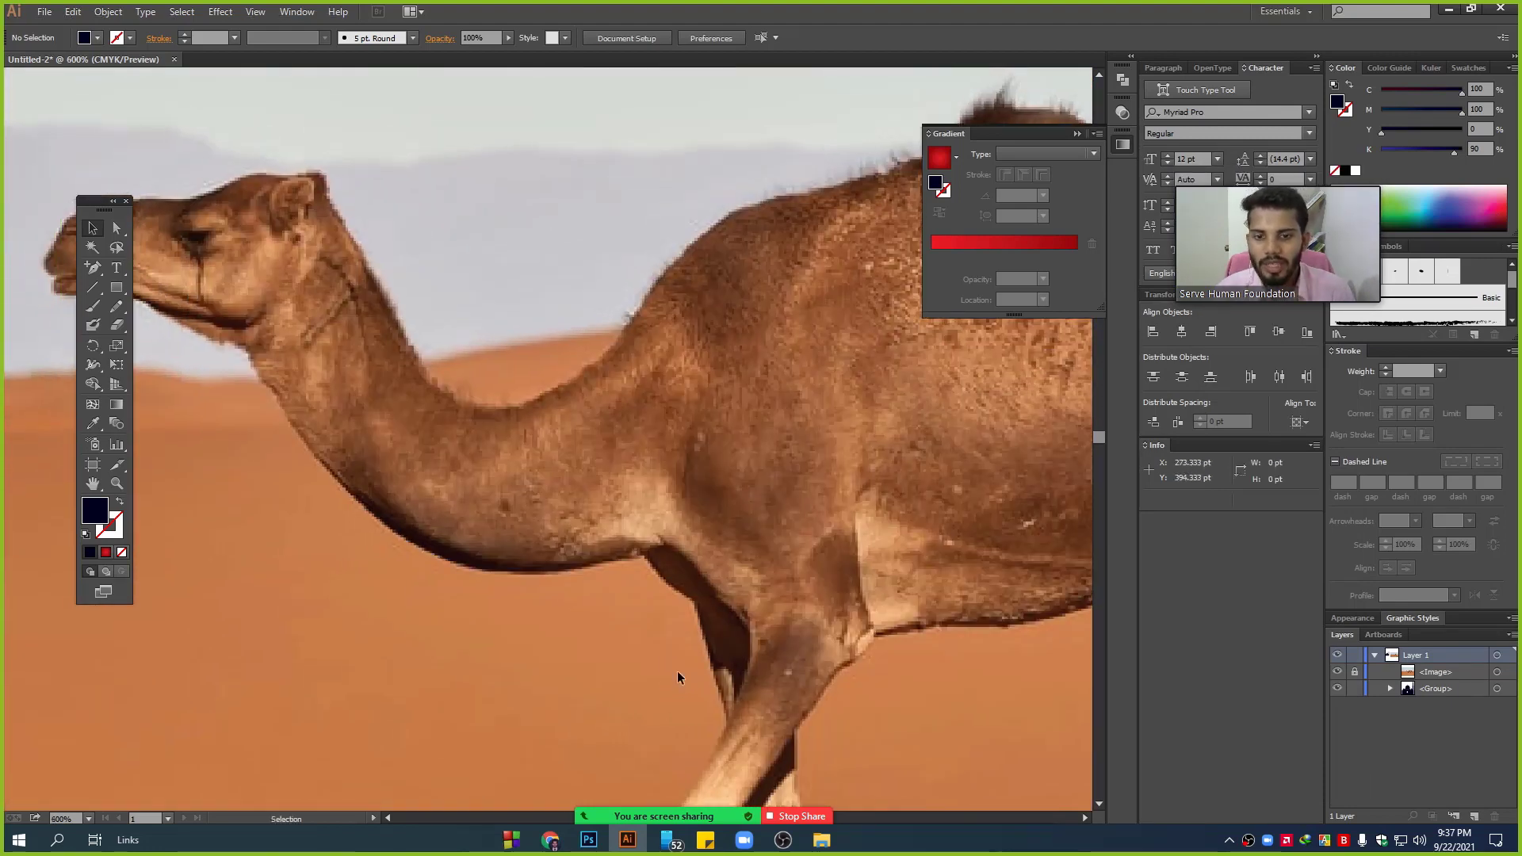
{"action": "left_click", "coordinate": [93, 268]}
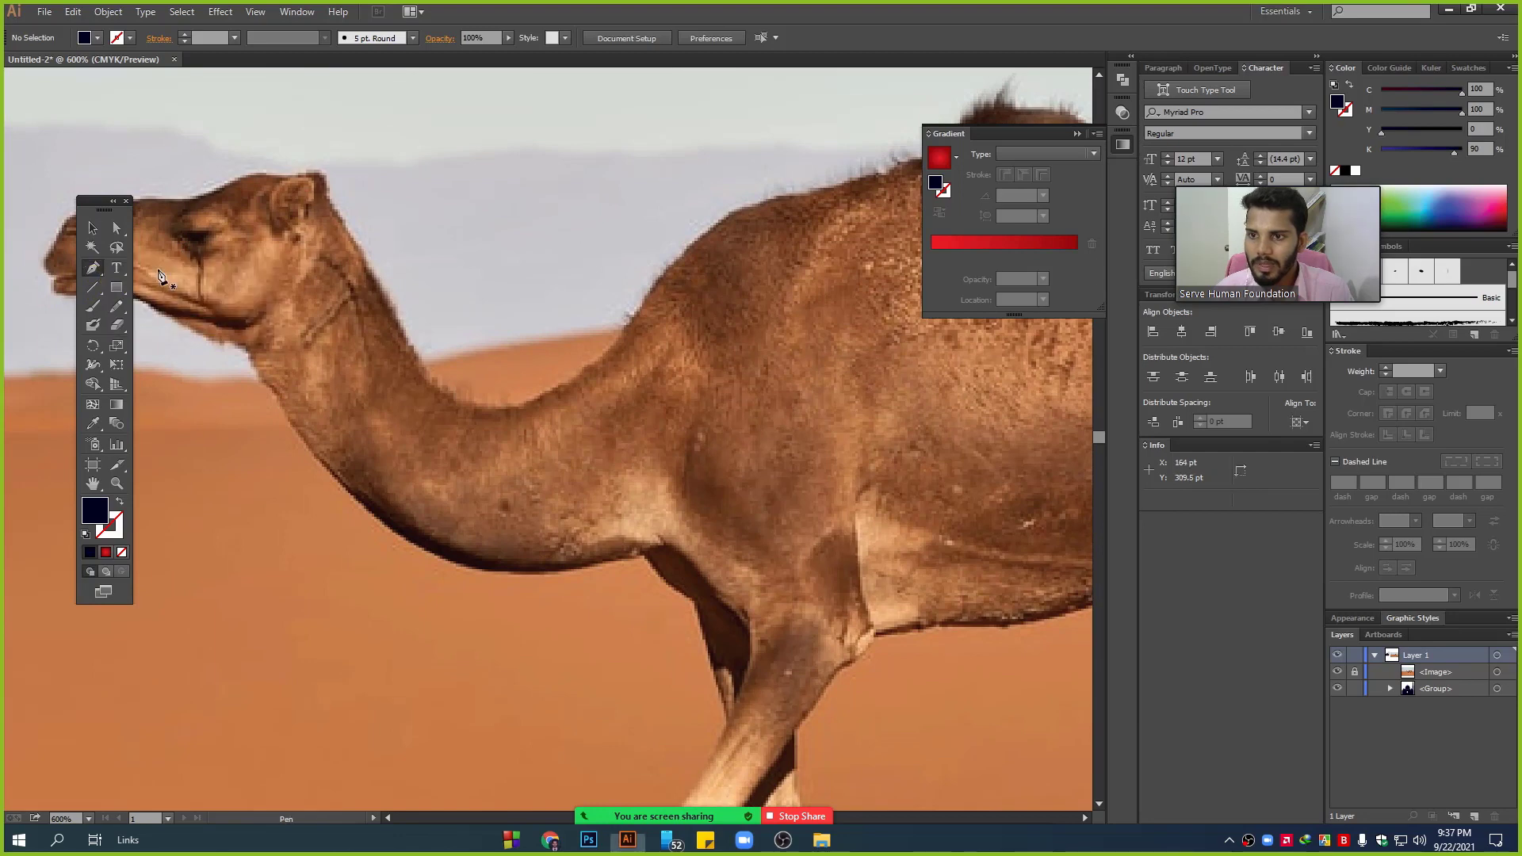
{"action": "left_click_drag", "start_coordinate": [159, 275], "coordinate": [381, 428]}
{"action": "scroll", "coordinate": [377, 476], "scroll_direction": "up", "scroll_amount": 2}
- Start the pen path at the camel's muzzle and trace over the nose along the head top
{"action": "scroll", "coordinate": [377, 488], "scroll_direction": "up", "scroll_amount": 2}
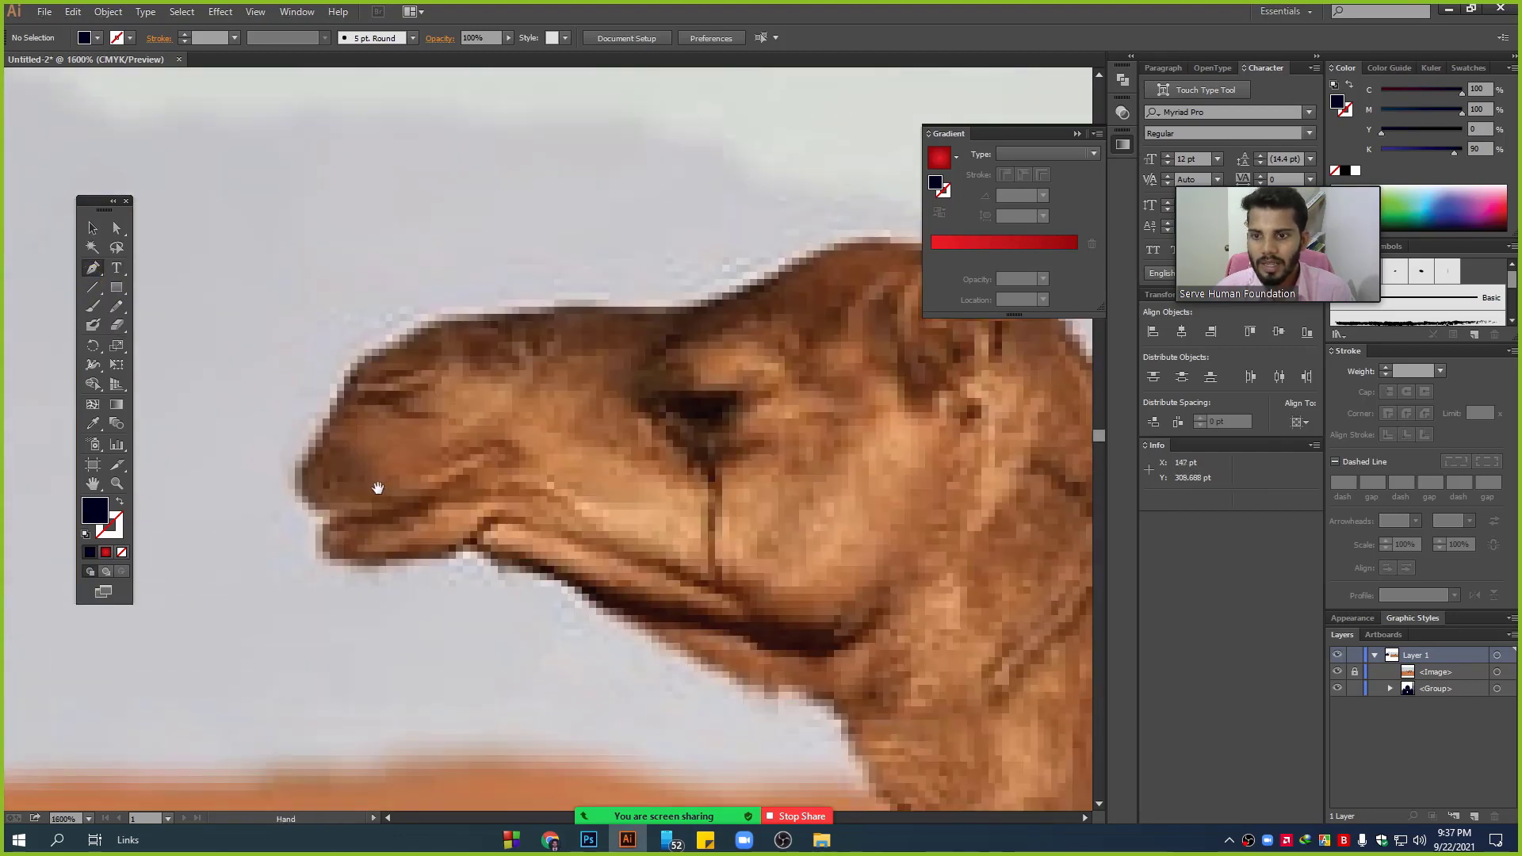
{"action": "left_click", "coordinate": [331, 519]}
{"action": "left_click", "coordinate": [345, 404]}
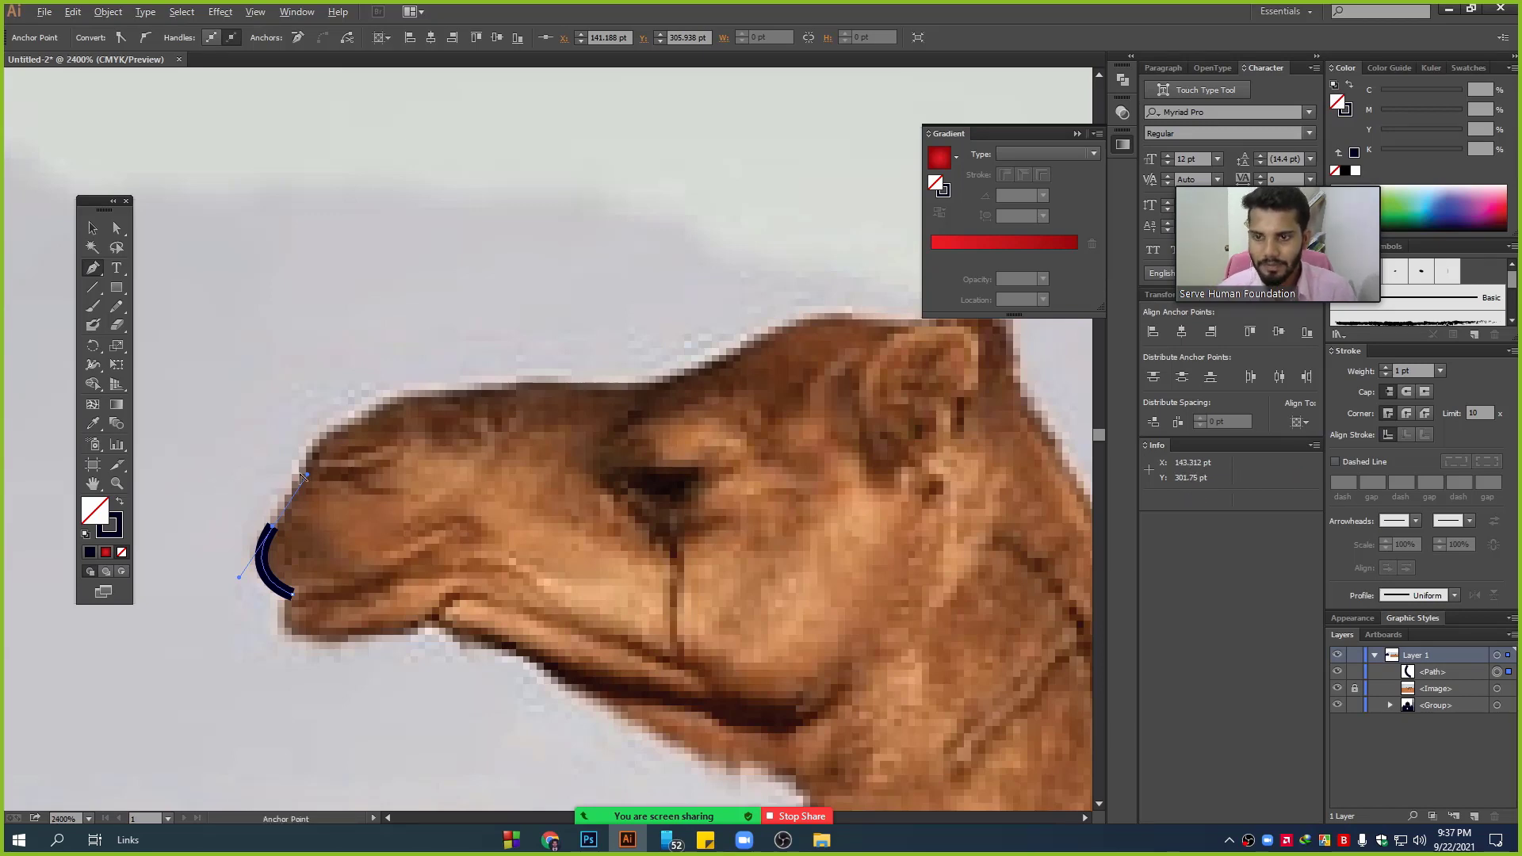
{"action": "scroll", "coordinate": [325, 471], "scroll_direction": "up", "scroll_amount": 1}
{"action": "left_click_drag", "start_coordinate": [434, 360], "coordinate": [578, 341]}
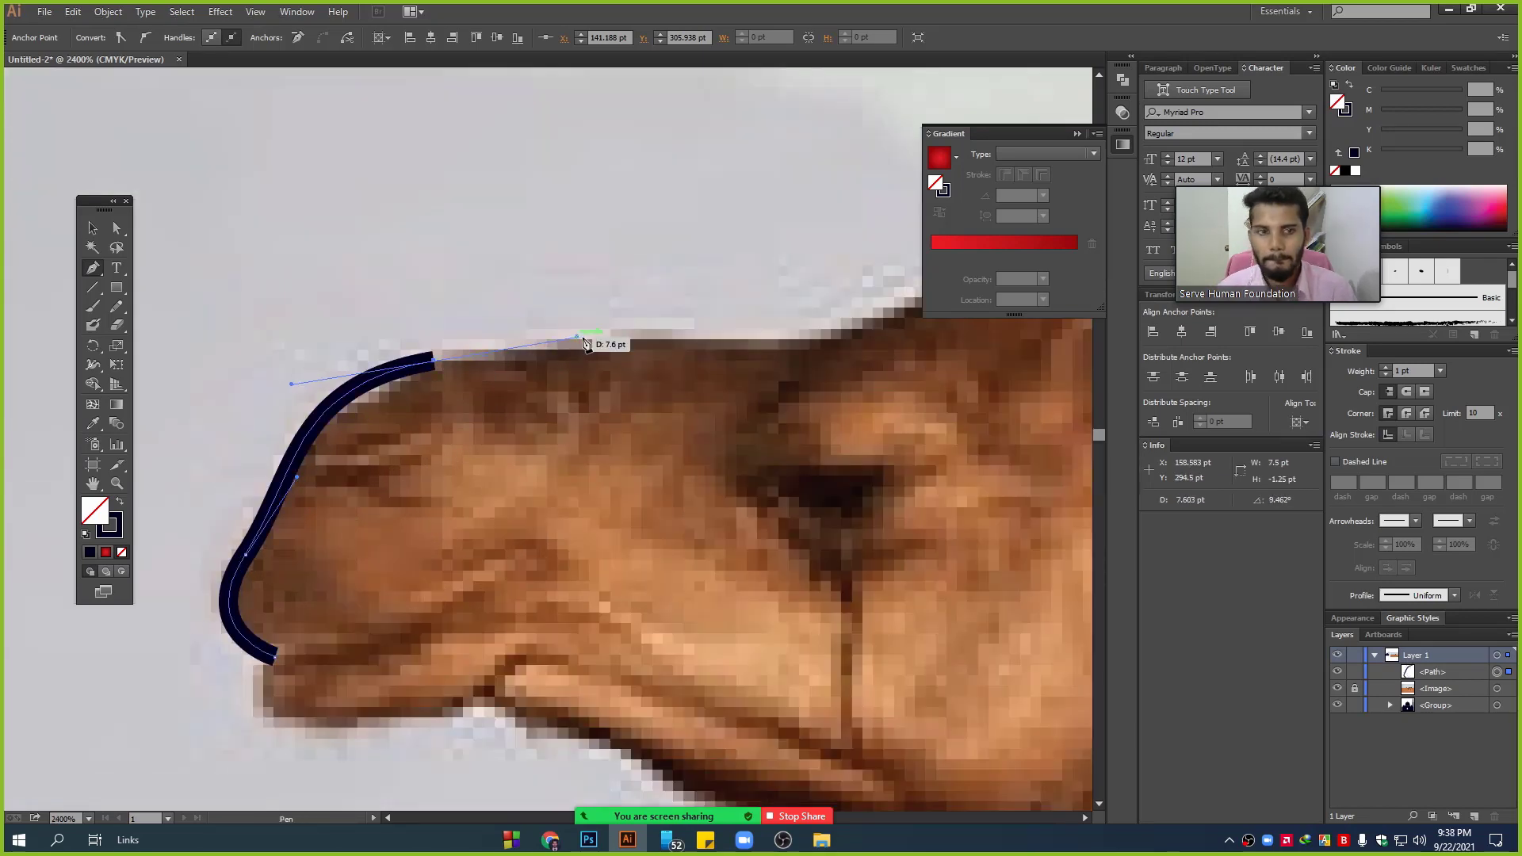
{"action": "left_click_drag", "start_coordinate": [692, 400], "coordinate": [616, 464]}
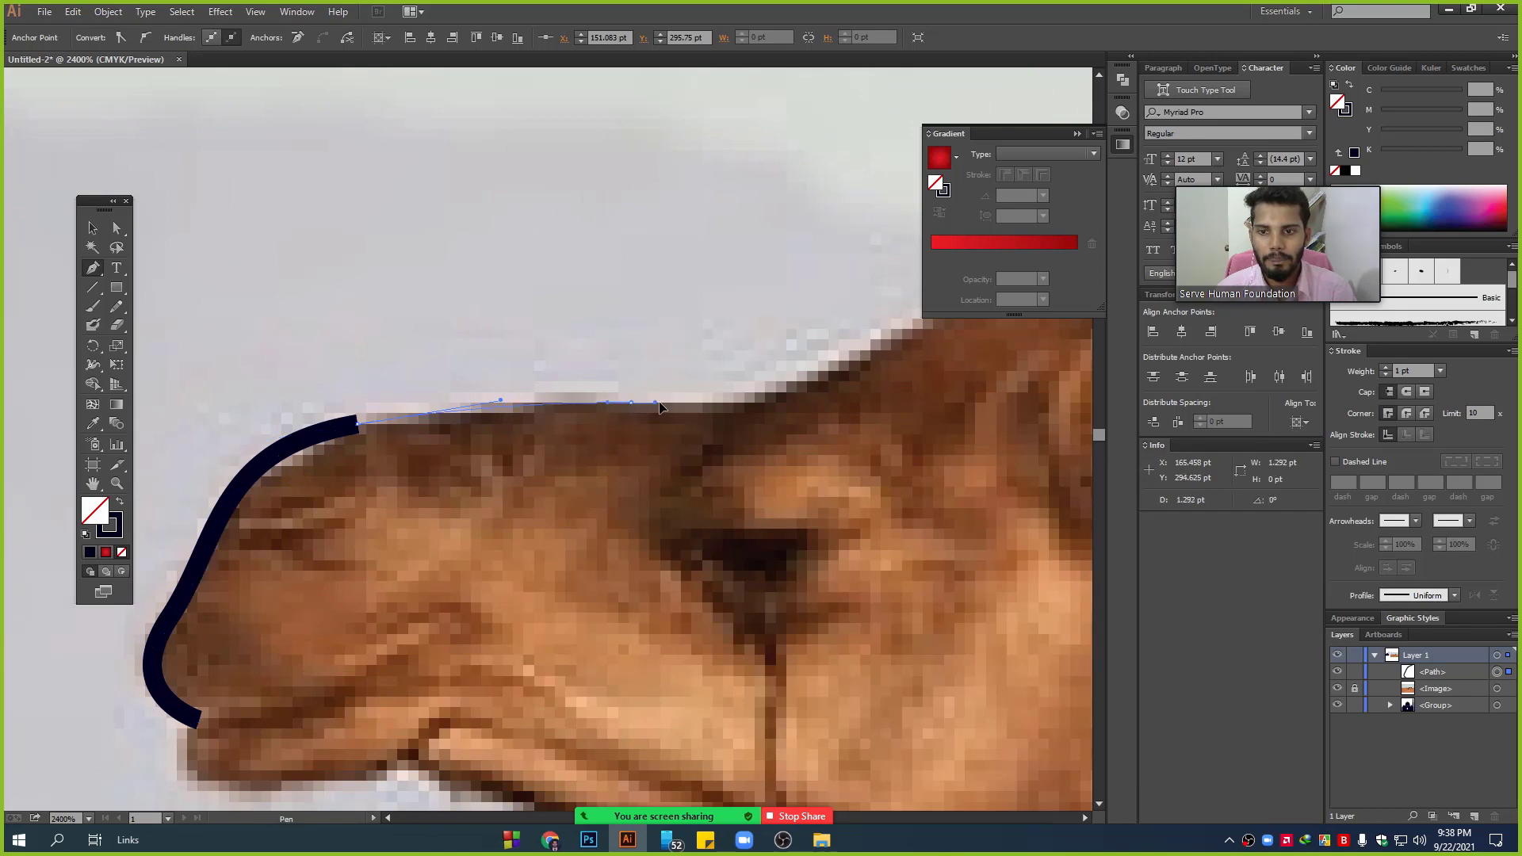
{"action": "left_click_drag", "start_coordinate": [631, 403], "coordinate": [712, 420]}
- Pan and zoom the view toward the camel's forehead and ears
{"action": "scroll", "coordinate": [652, 469], "scroll_direction": "down", "scroll_amount": 2}
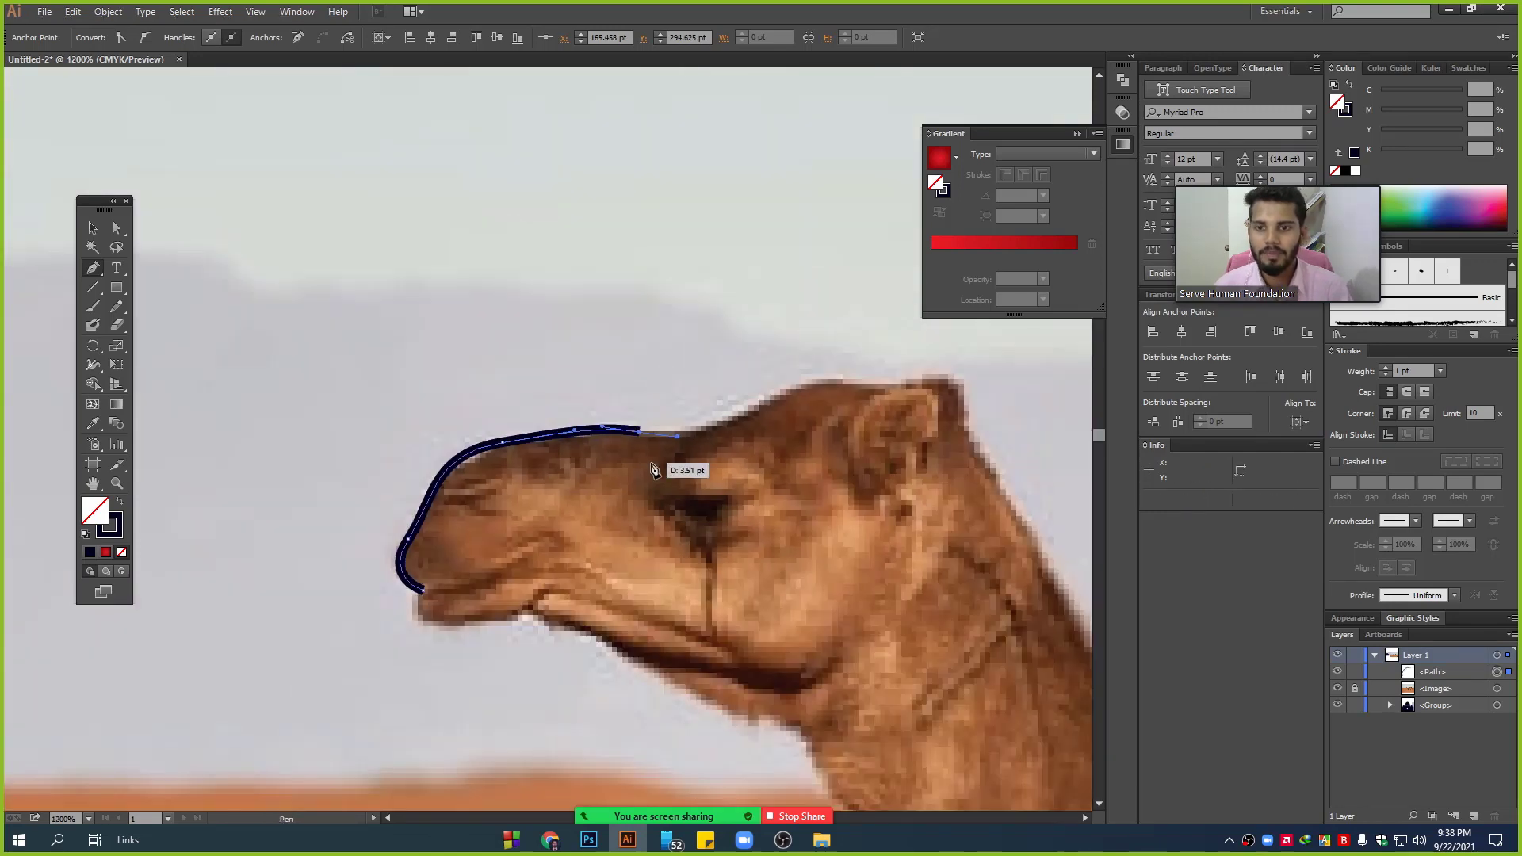
{"action": "key", "text": "space"}
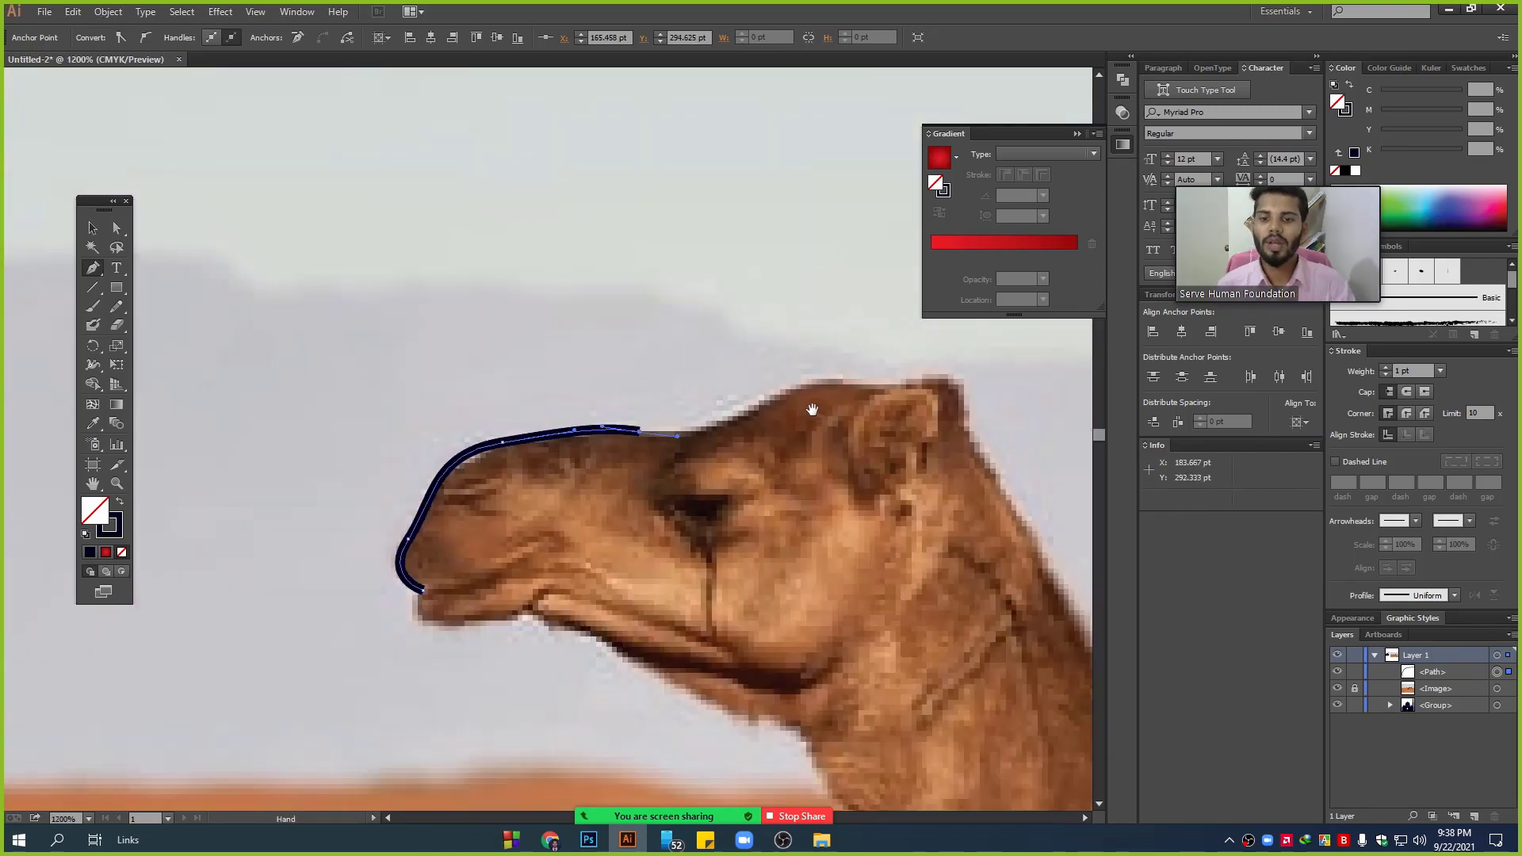
{"action": "left_click_drag", "start_coordinate": [812, 409], "coordinate": [618, 482]}
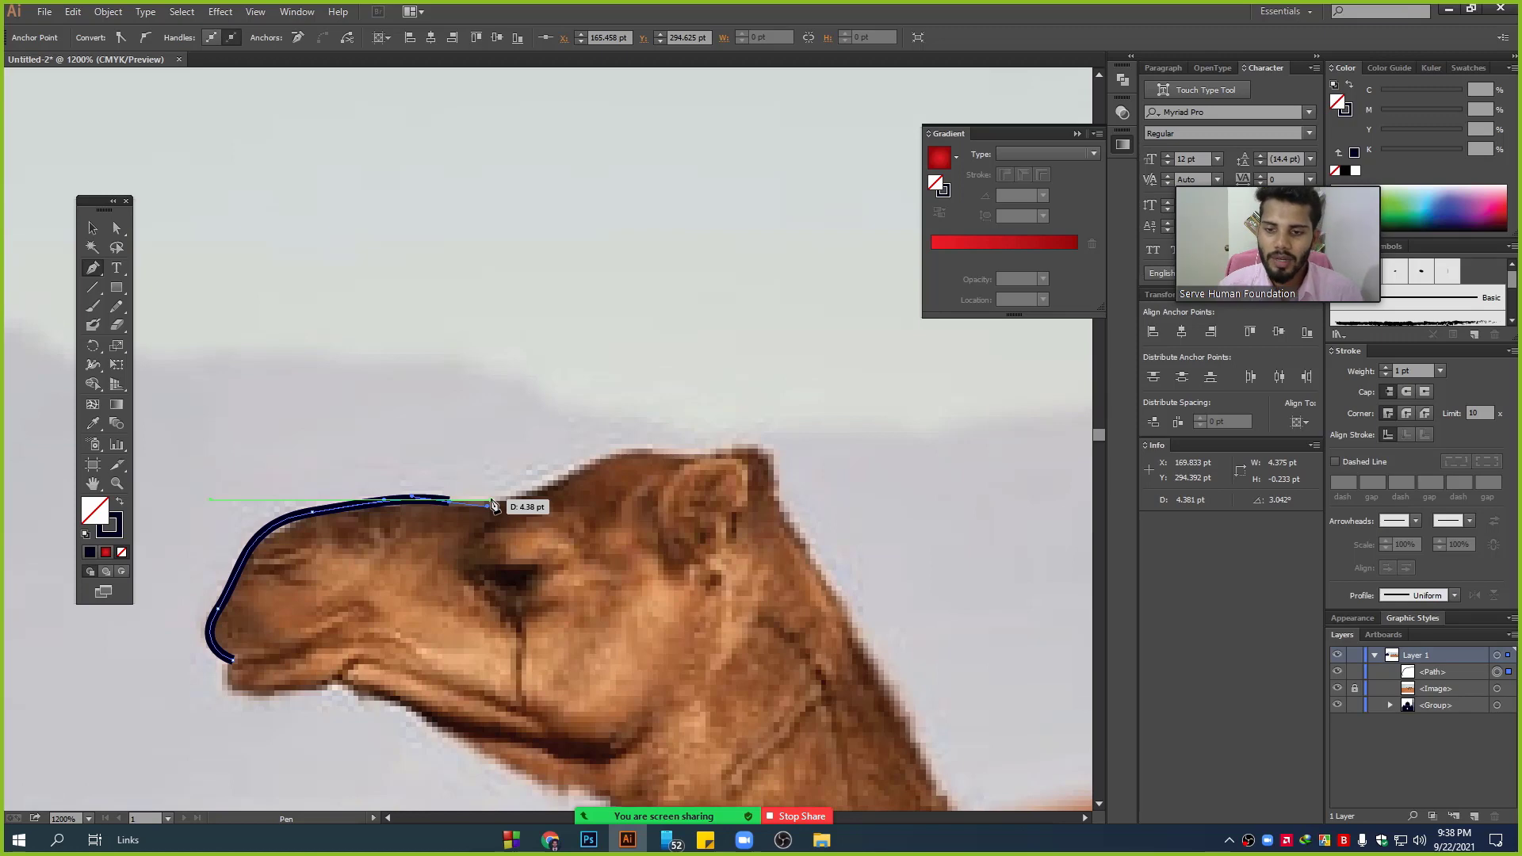
{"action": "scroll", "coordinate": [520, 513], "scroll_direction": "up", "scroll_amount": 1}
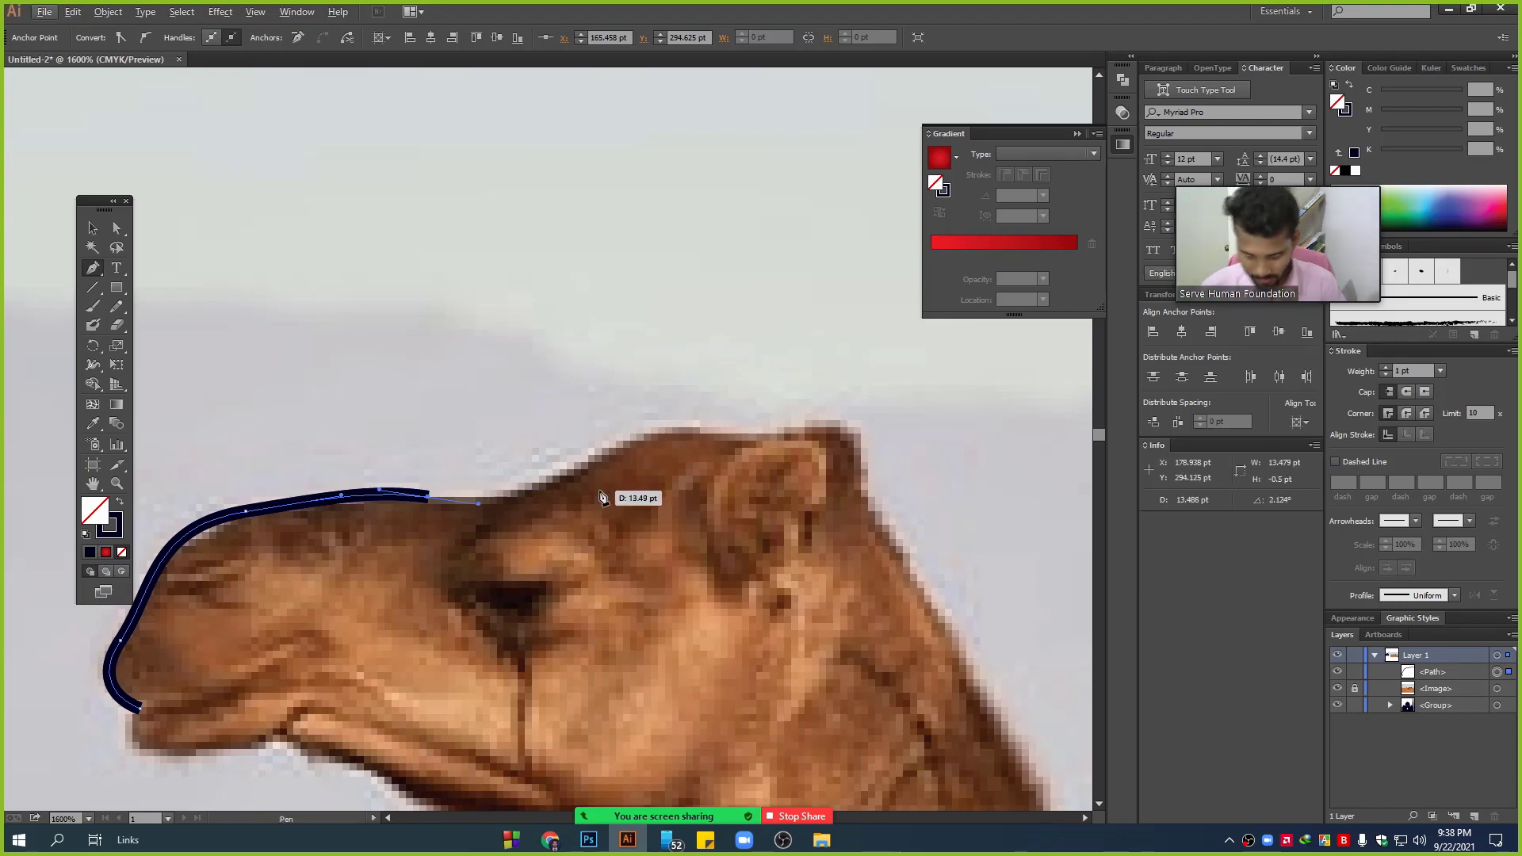
{"action": "left_click_drag", "start_coordinate": [716, 523], "coordinate": [773, 567]}
- Trace the outline along the forehead and over the ear to where it meets the neck
{"action": "scroll", "coordinate": [737, 547], "scroll_direction": "up", "scroll_amount": 1}
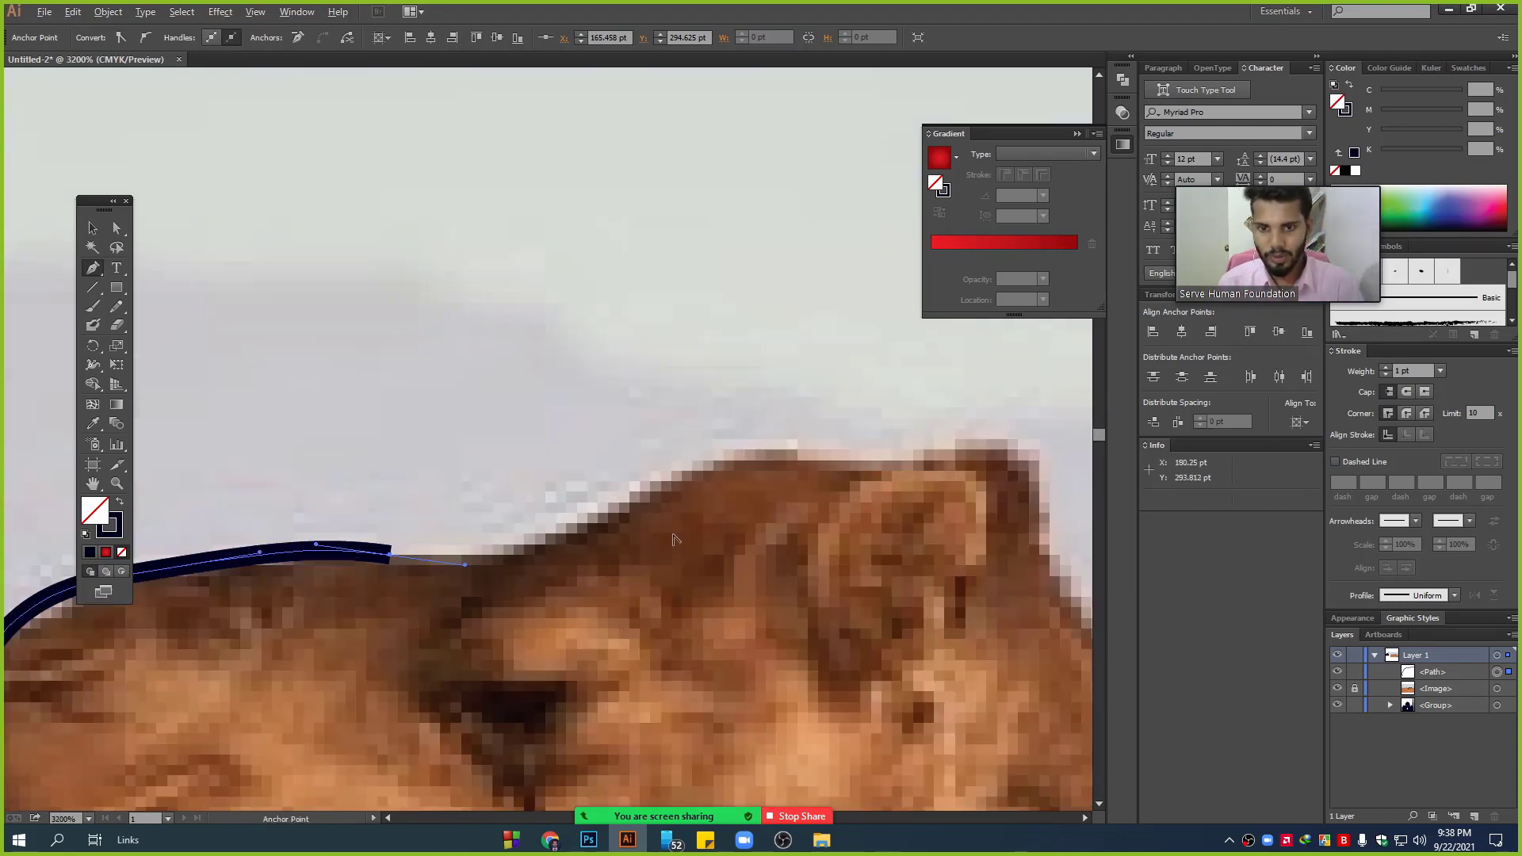
{"action": "scroll", "coordinate": [690, 571], "scroll_direction": "up", "scroll_amount": 1}
{"action": "scroll", "coordinate": [674, 554], "scroll_direction": "down", "scroll_amount": 1}
{"action": "left_click_drag", "start_coordinate": [640, 498], "coordinate": [765, 431]}
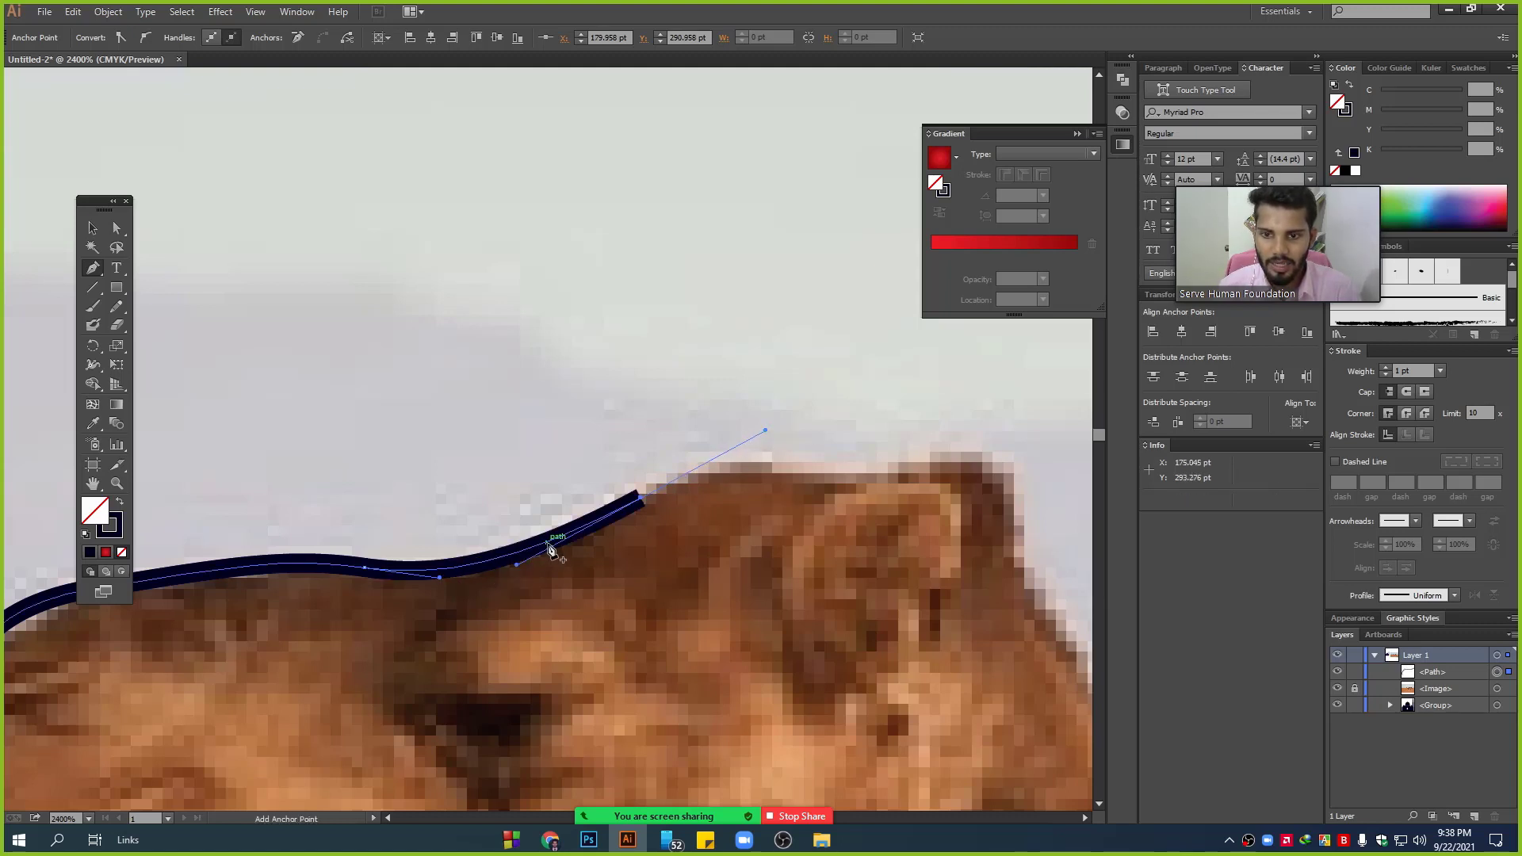
{"action": "scroll", "coordinate": [834, 544], "scroll_direction": "right", "scroll_amount": 2}
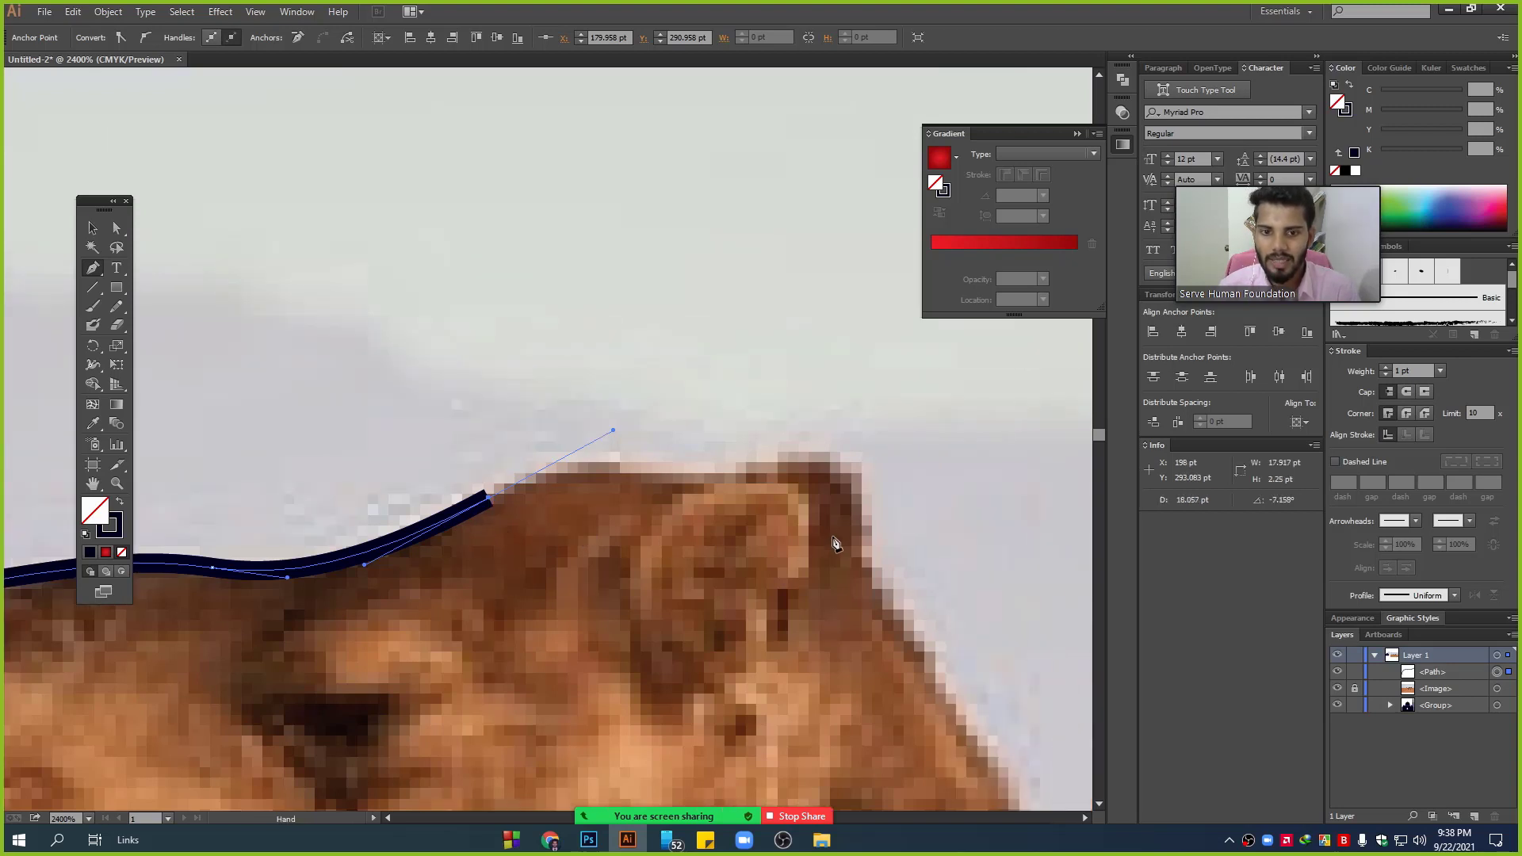
{"action": "left_click_drag", "start_coordinate": [773, 468], "coordinate": [796, 474]}
{"action": "scroll", "coordinate": [879, 539], "scroll_direction": "down", "scroll_amount": 1}
{"action": "scroll", "coordinate": [878, 539], "scroll_direction": "right", "scroll_amount": 2}
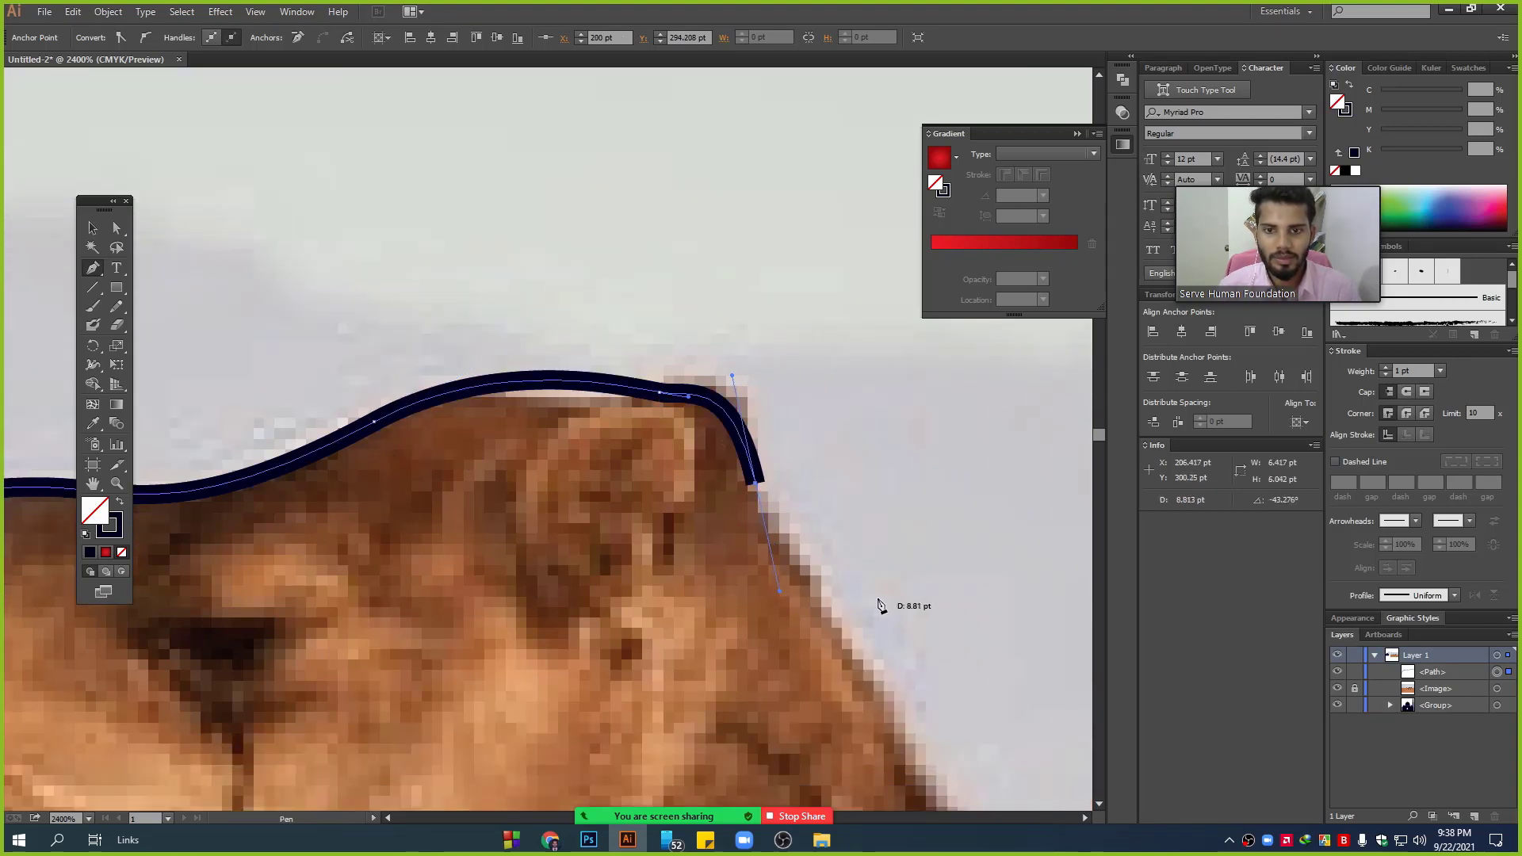
{"action": "scroll", "coordinate": [872, 605], "scroll_direction": "down", "scroll_amount": 1}
{"action": "left_click_drag", "start_coordinate": [869, 604], "coordinate": [541, 307]}
{"action": "left_click", "coordinate": [614, 481]}
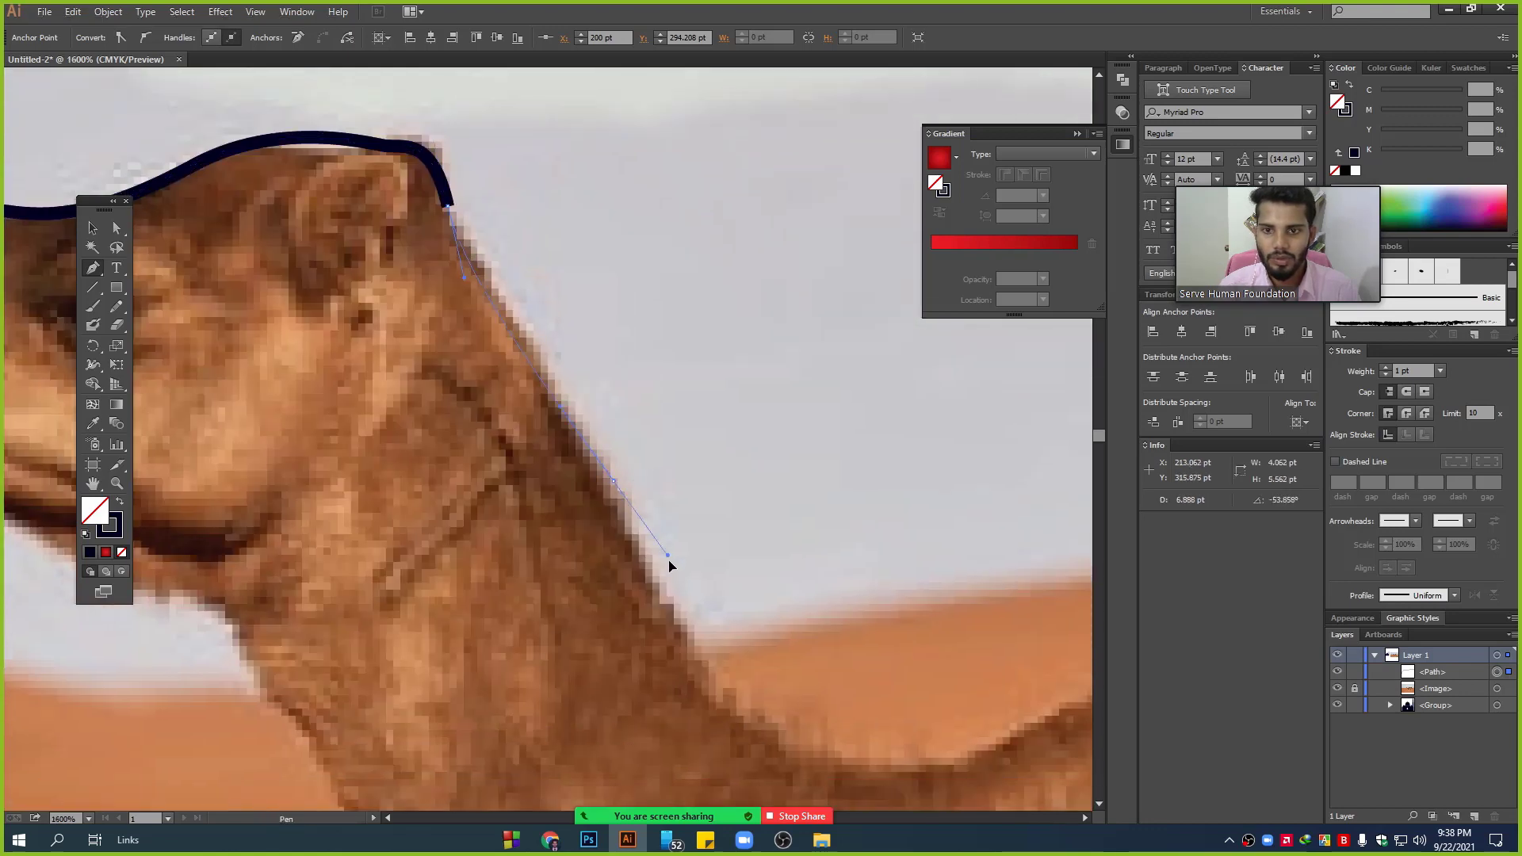
- Trace down the back of the neck to its dip, undoing and redrawing a misplaced segment
{"action": "mouse_move", "coordinate": [707, 606]}
{"action": "left_mouse_down"}
{"action": "mouse_move", "coordinate": [520, 531]}
{"action": "mouse_move", "coordinate": [539, 538]}
{"action": "left_mouse_up"}
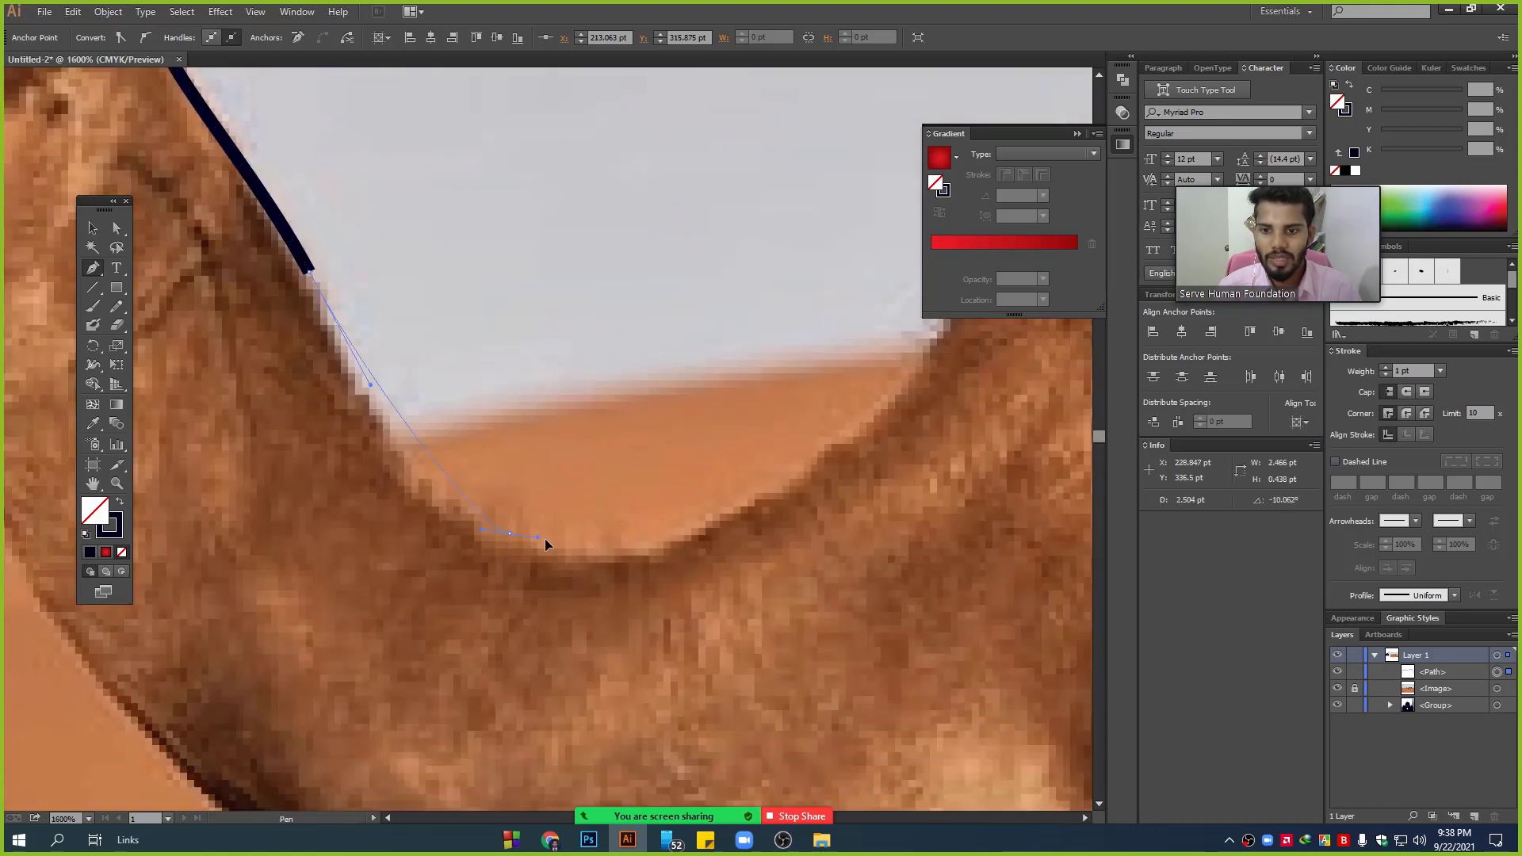
{"action": "left_click_drag", "start_coordinate": [731, 503], "coordinate": [430, 535]}
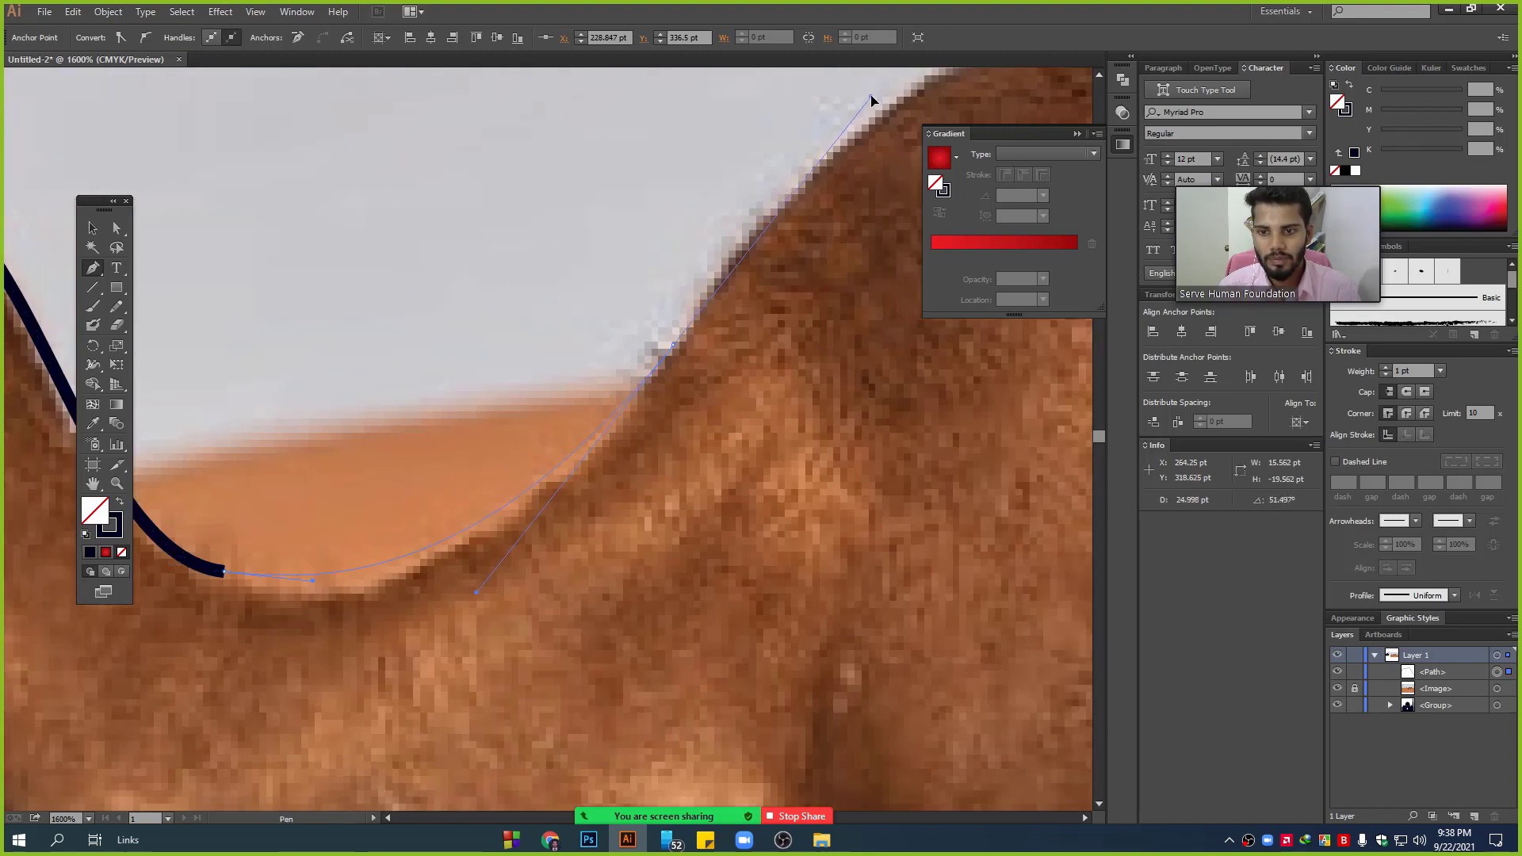
{"action": "left_click_drag", "start_coordinate": [757, 296], "coordinate": [635, 393]}
{"action": "key", "text": "ctrl+minus"}
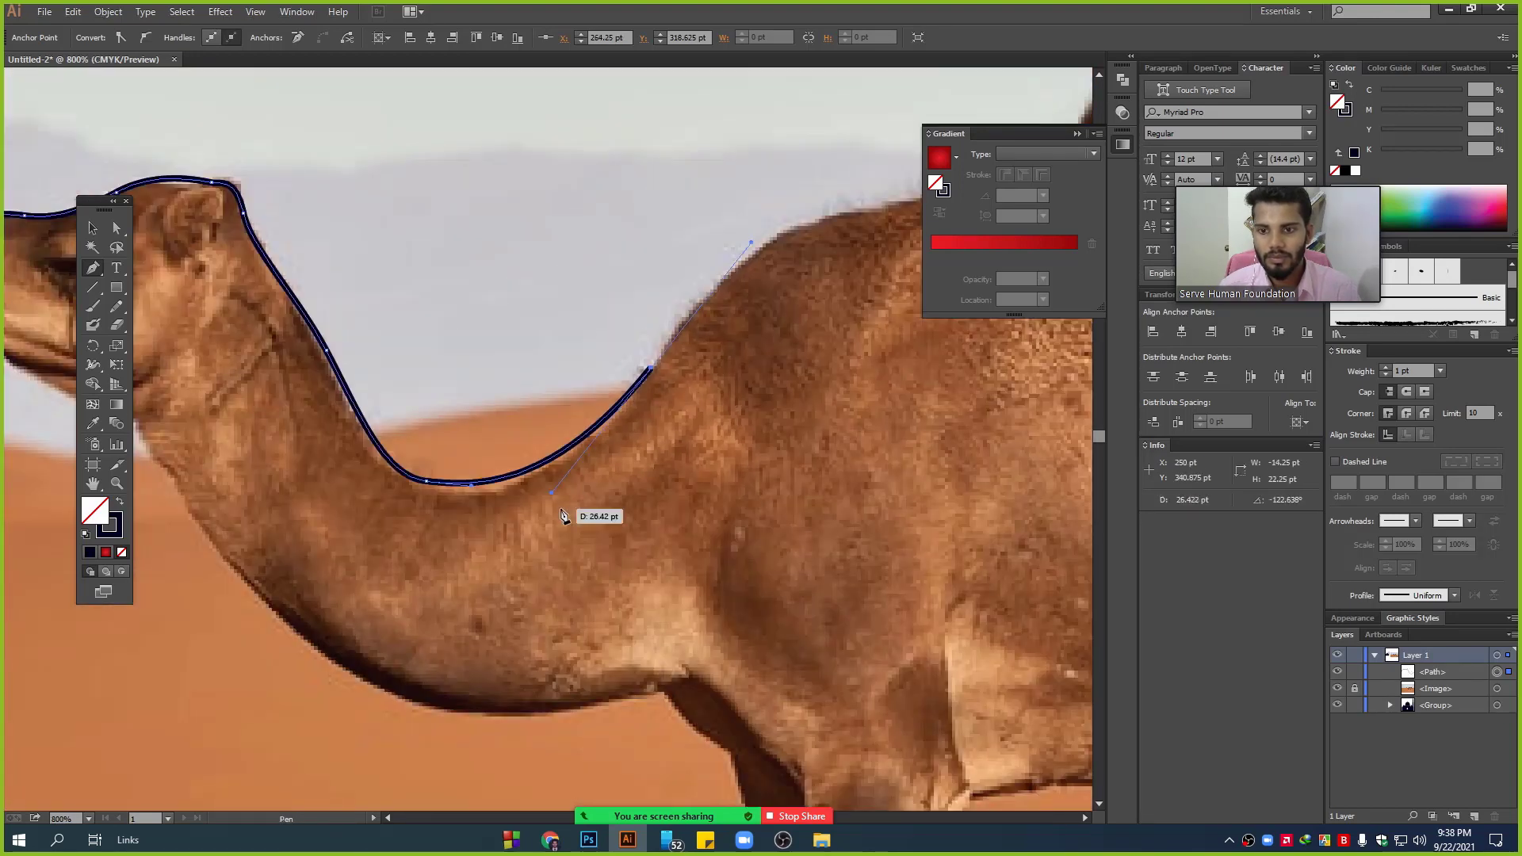
{"action": "key", "text": "ctrl+z"}
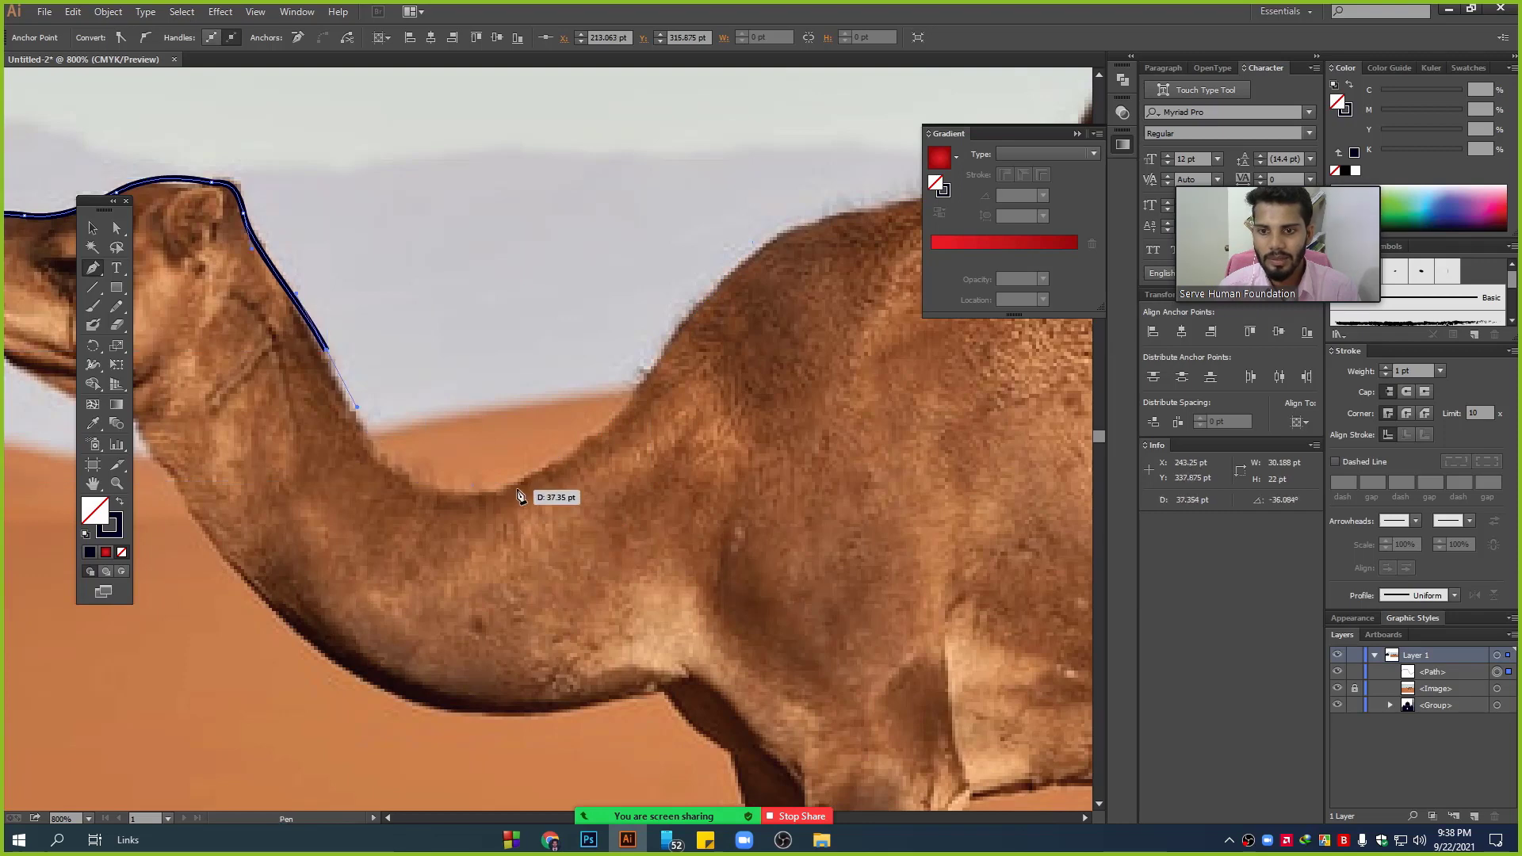
{"action": "left_click_drag", "start_coordinate": [618, 456], "coordinate": [644, 444]}
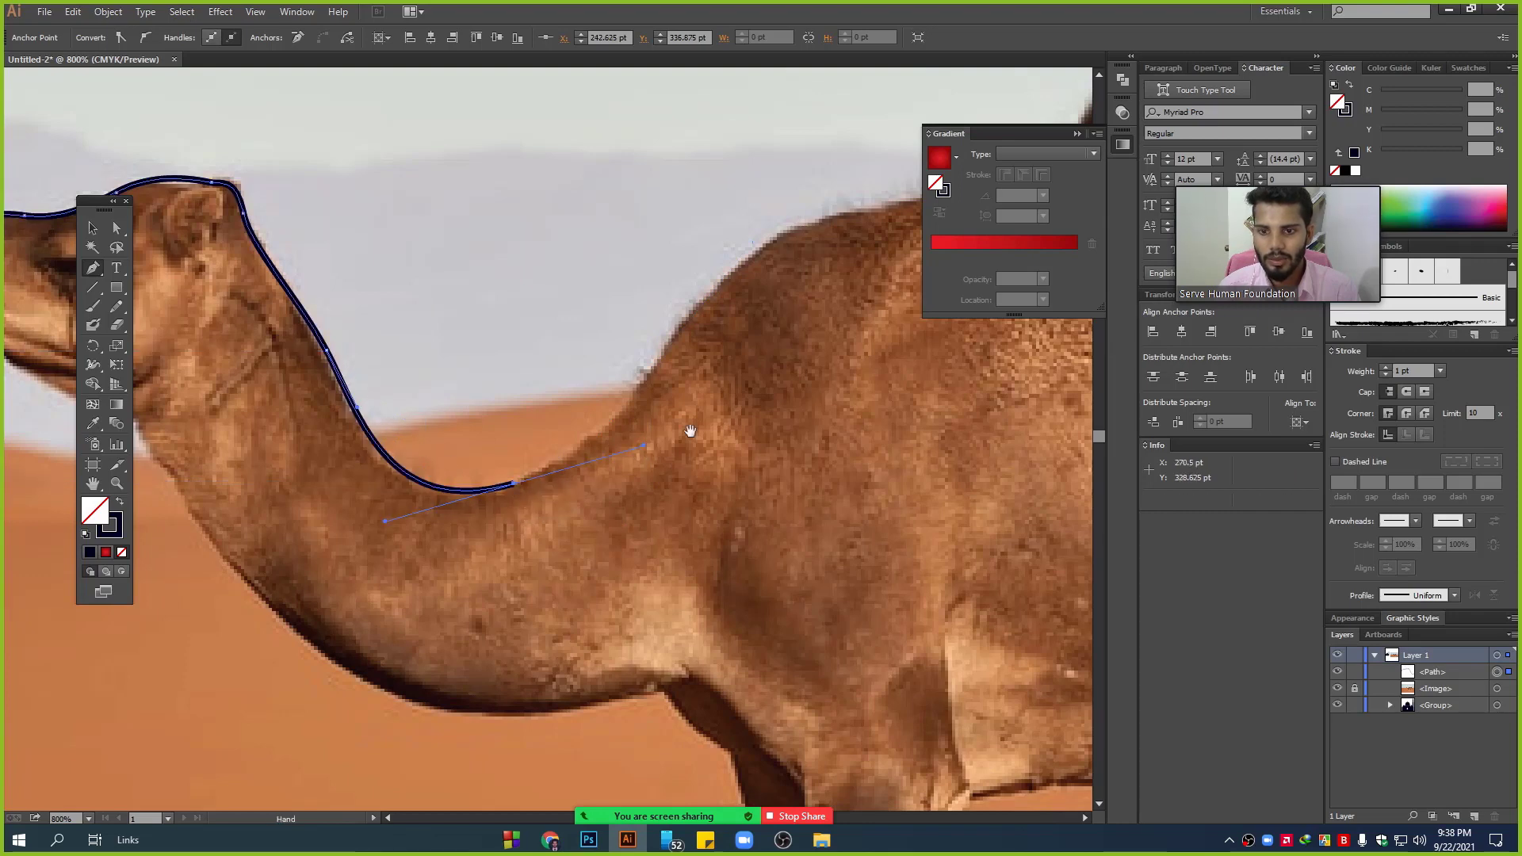
- Curve the outline up the front of the hump and over its peak
{"action": "mouse_move", "coordinate": [734, 342]}
{"action": "left_mouse_down"}
{"action": "mouse_move", "coordinate": [587, 448]}
{"action": "mouse_move", "coordinate": [623, 353]}
{"action": "left_mouse_up"}
{"action": "left_click_drag", "start_coordinate": [691, 418], "coordinate": [480, 586]}
{"action": "left_click_drag", "start_coordinate": [578, 471], "coordinate": [712, 454]}
{"action": "left_click_drag", "start_coordinate": [663, 521], "coordinate": [476, 606]}
{"action": "left_click_drag", "start_coordinate": [581, 457], "coordinate": [600, 454]}
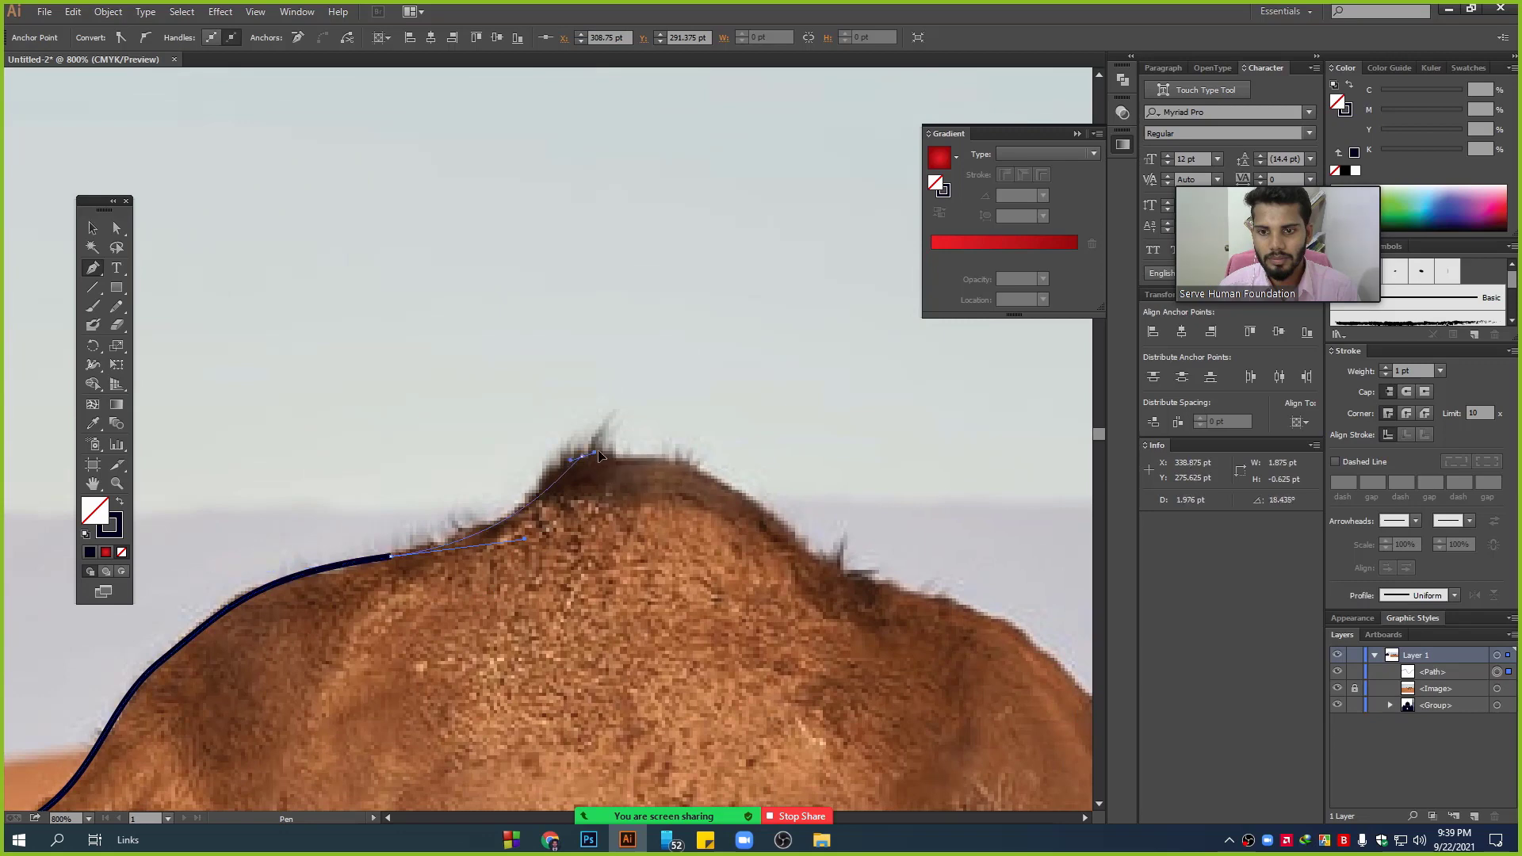
{"action": "mouse_move", "coordinate": [713, 531]}
{"action": "left_mouse_down"}
{"action": "mouse_move", "coordinate": [543, 434]}
{"action": "mouse_move", "coordinate": [631, 444]}
{"action": "mouse_move", "coordinate": [668, 486]}
{"action": "mouse_move", "coordinate": [506, 406]}
{"action": "left_mouse_up"}
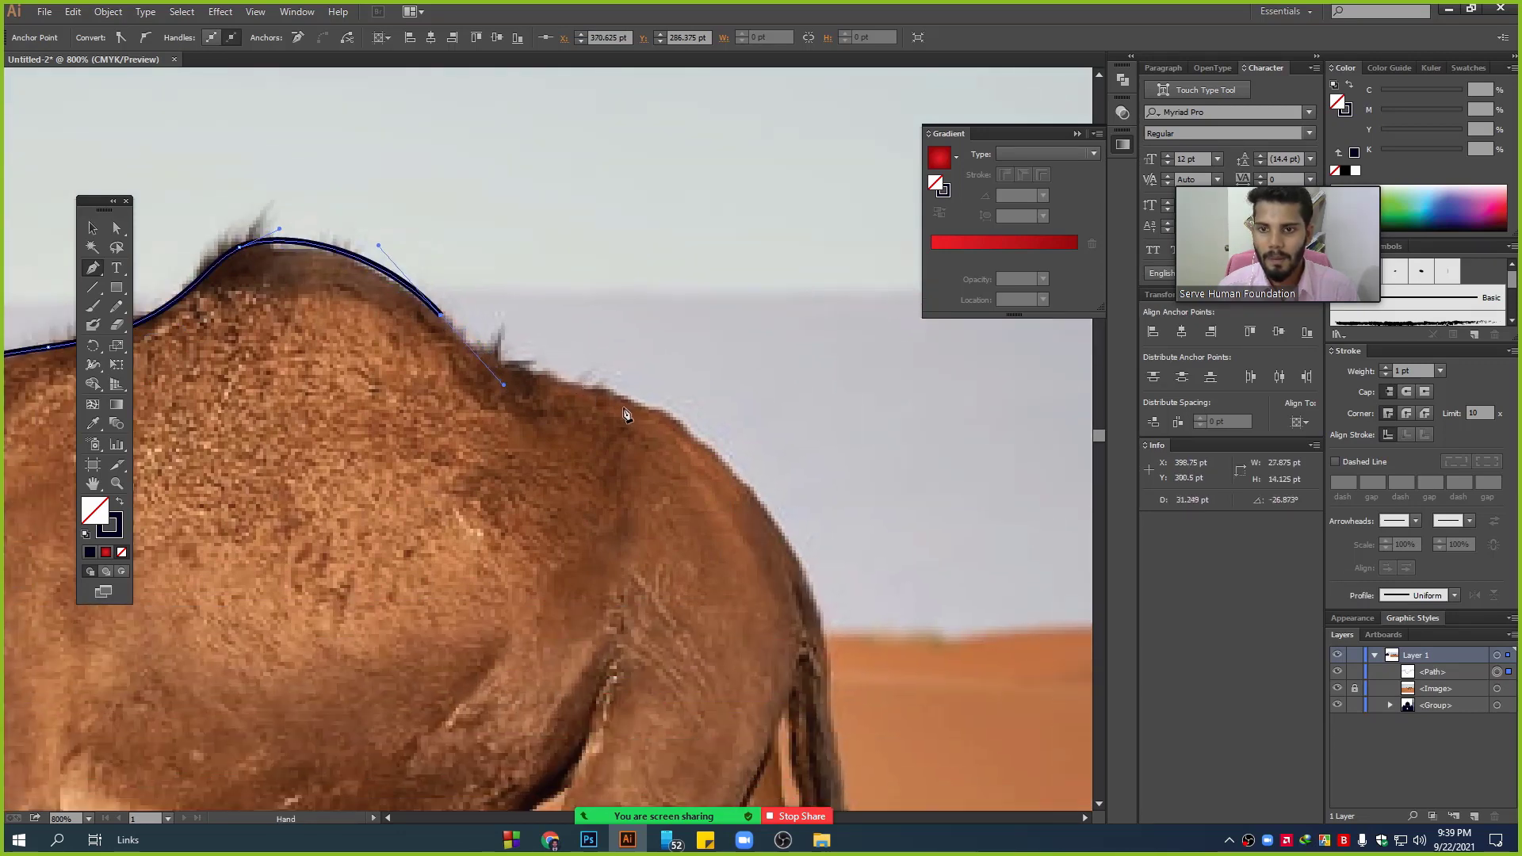
- Trace down the back and haunch to a sharp corner at the tail tip, undoing one stray point
{"action": "mouse_move", "coordinate": [657, 409]}
{"action": "left_mouse_down"}
{"action": "mouse_move", "coordinate": [723, 446]}
{"action": "mouse_move", "coordinate": [454, 175]}
{"action": "left_mouse_up"}
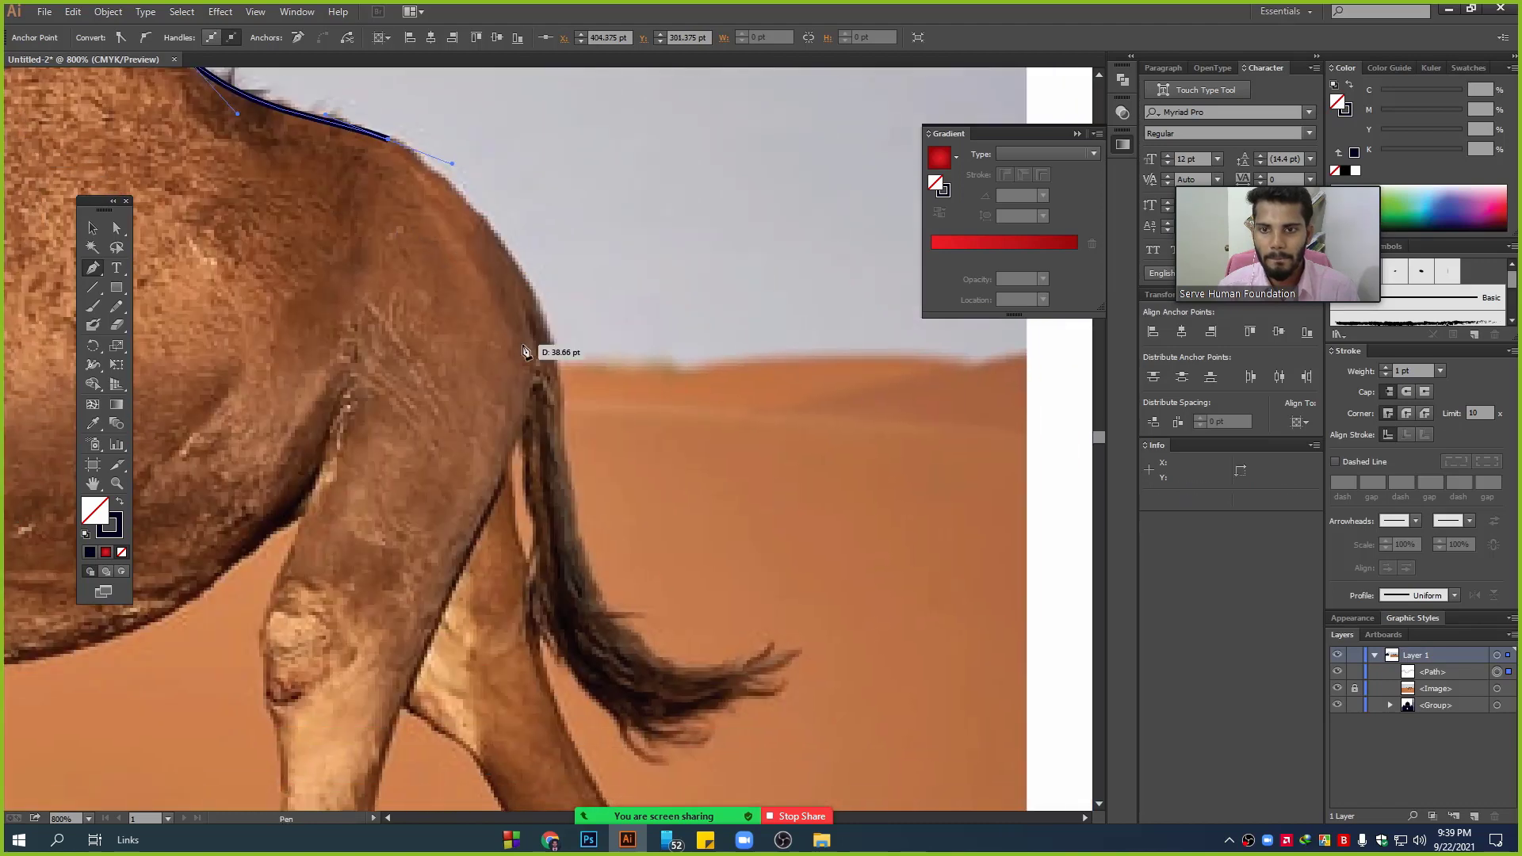
{"action": "left_click_drag", "start_coordinate": [560, 393], "coordinate": [579, 521]}
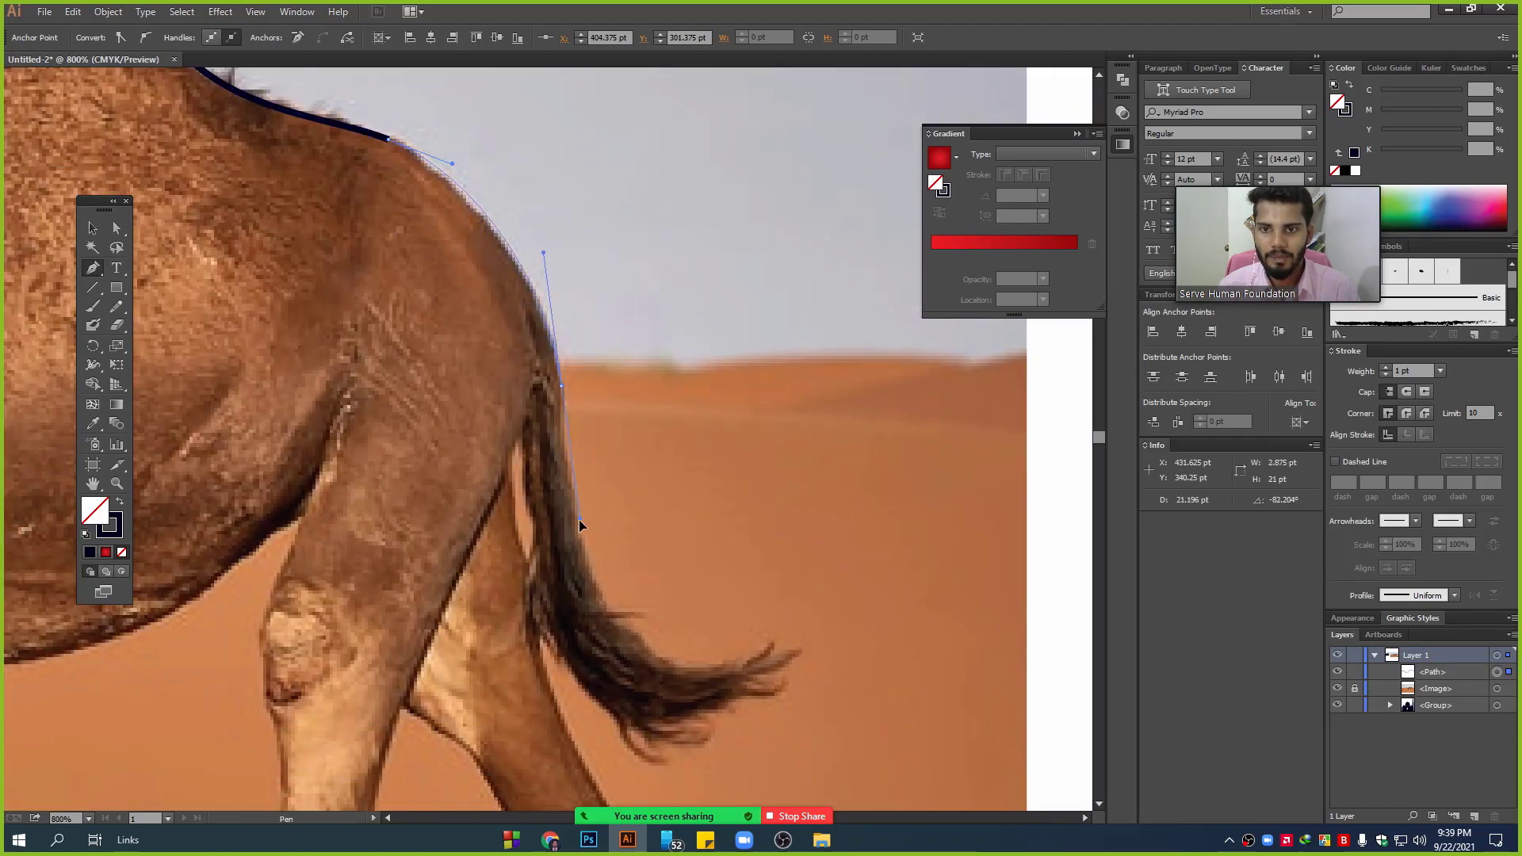
{"action": "mouse_move", "coordinate": [737, 635]}
{"action": "left_mouse_down"}
{"action": "mouse_move", "coordinate": [574, 456]}
{"action": "mouse_move", "coordinate": [714, 458]}
{"action": "left_mouse_up"}
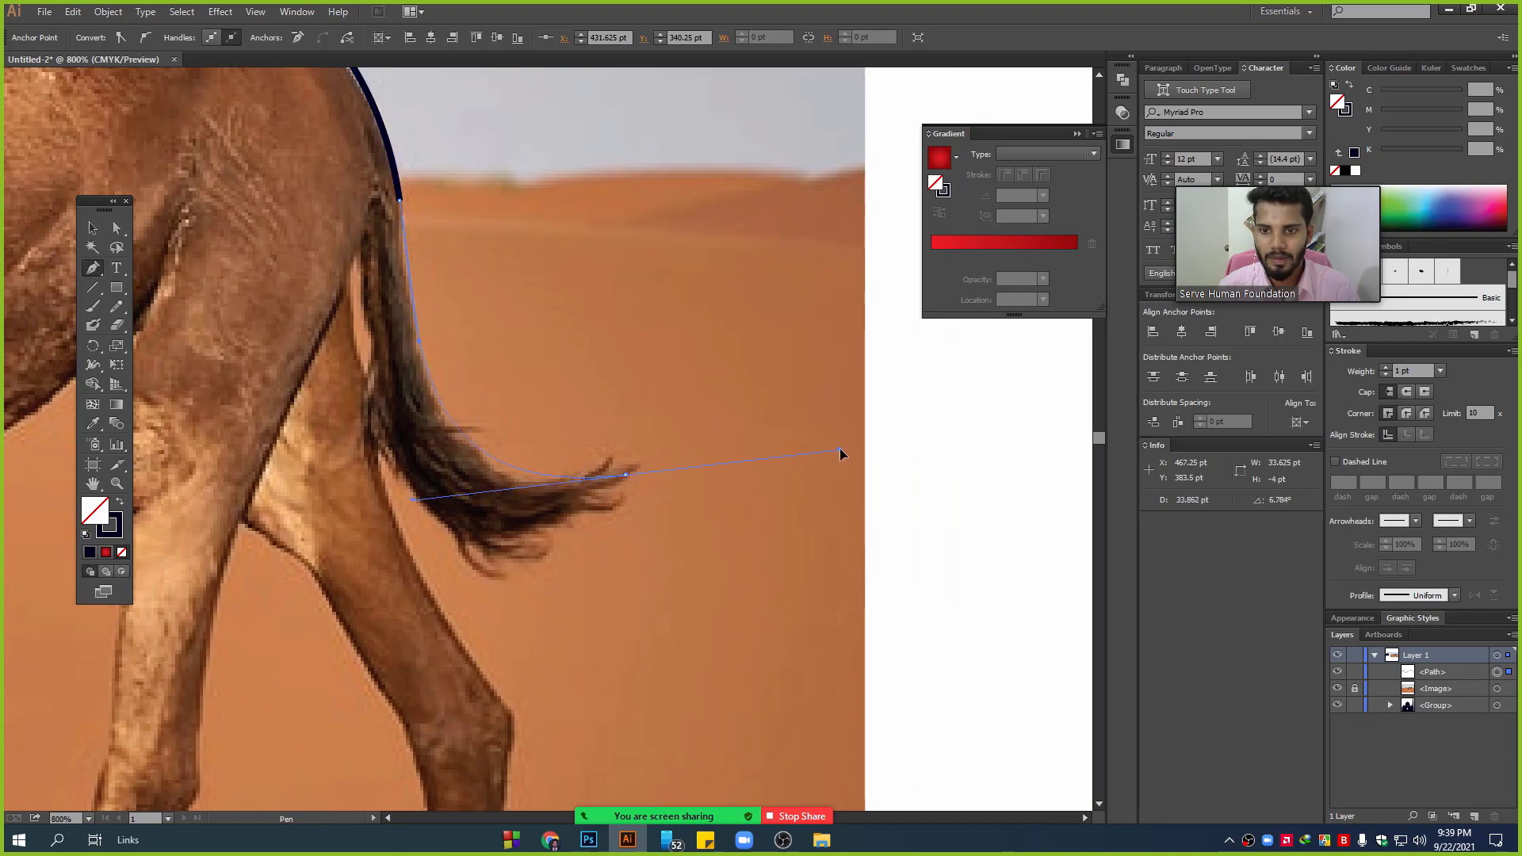
{"action": "left_click", "coordinate": [626, 475]}
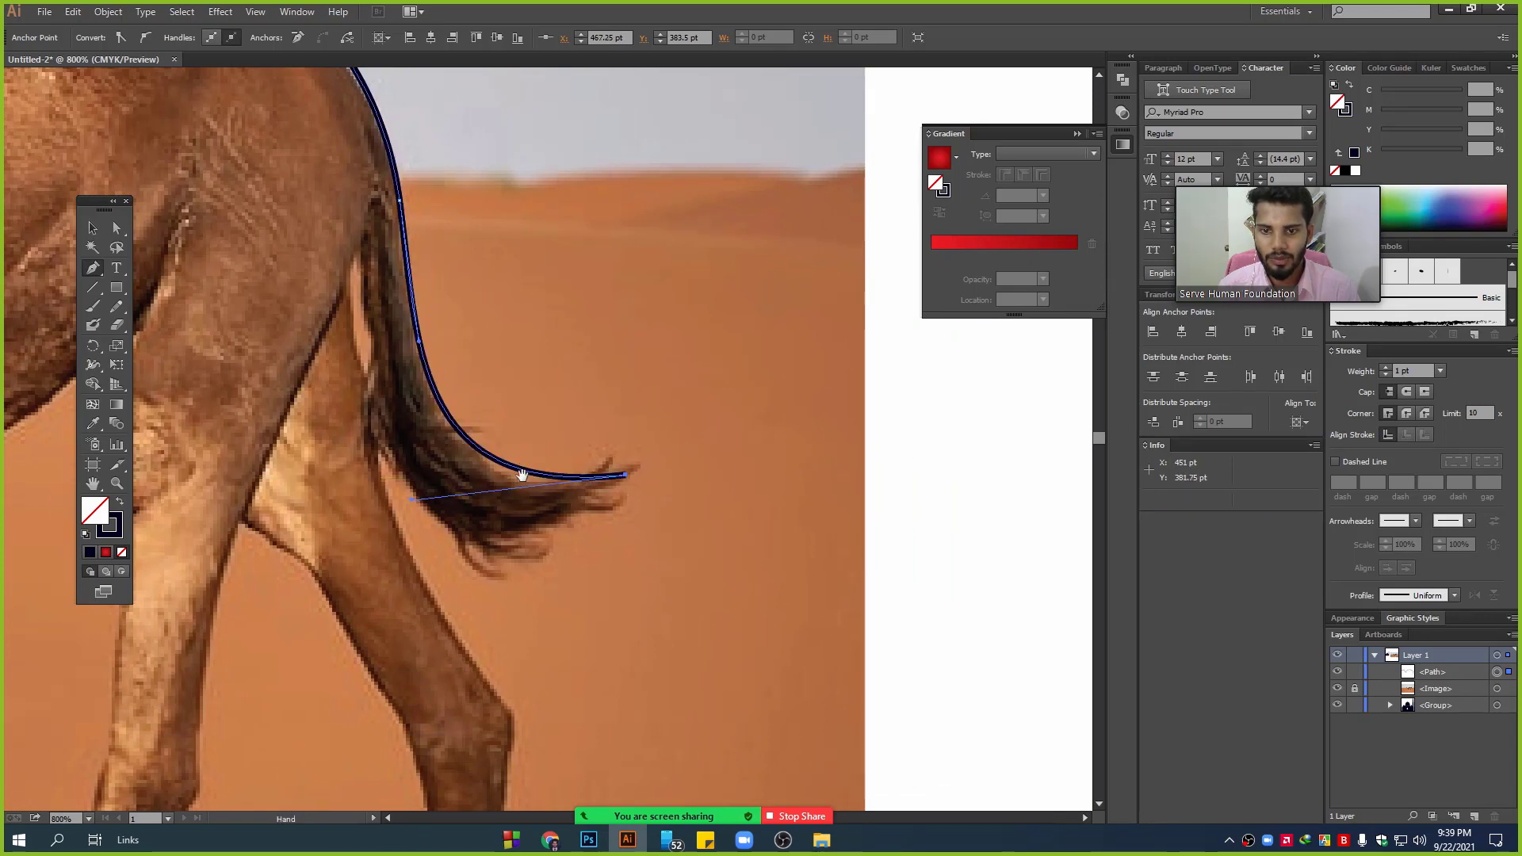
{"action": "left_click_drag", "start_coordinate": [522, 475], "coordinate": [721, 408]}
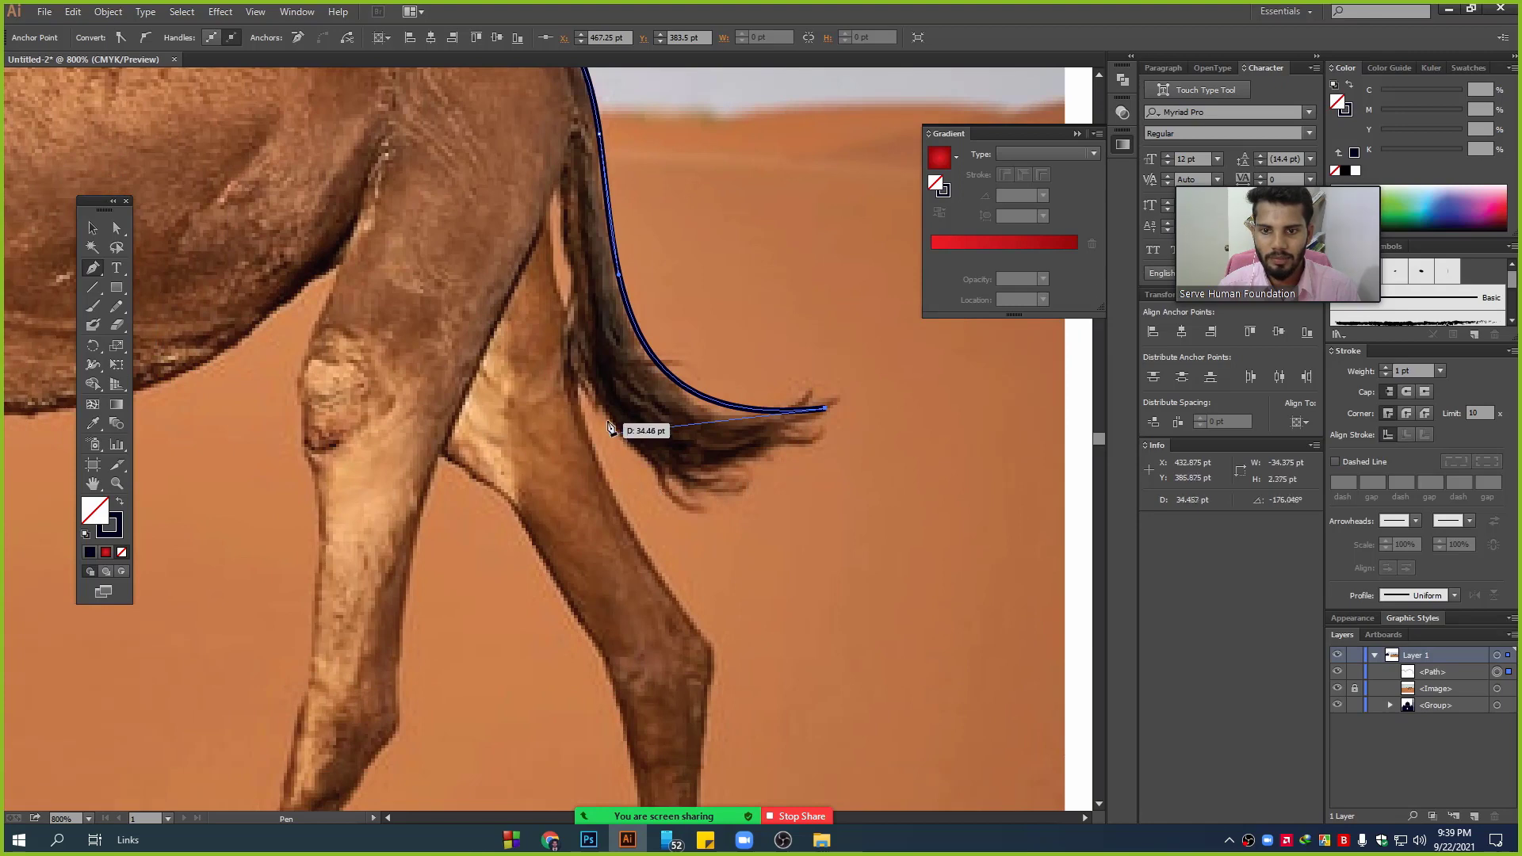
{"action": "scroll", "coordinate": [753, 474], "scroll_direction": "up", "scroll_amount": 1}
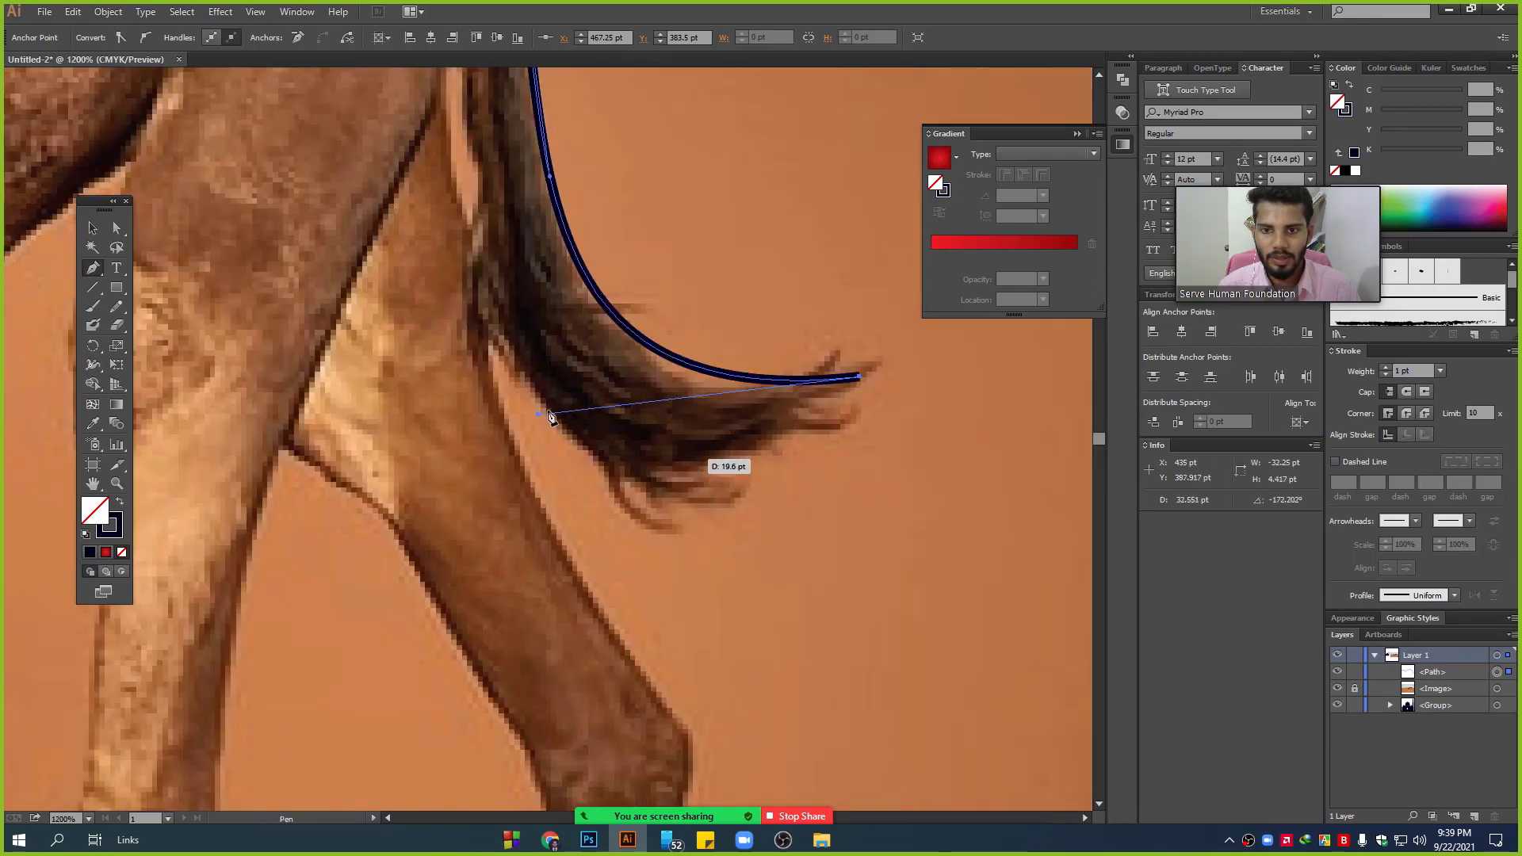
{"action": "left_click_drag", "start_coordinate": [524, 385], "coordinate": [301, 230]}
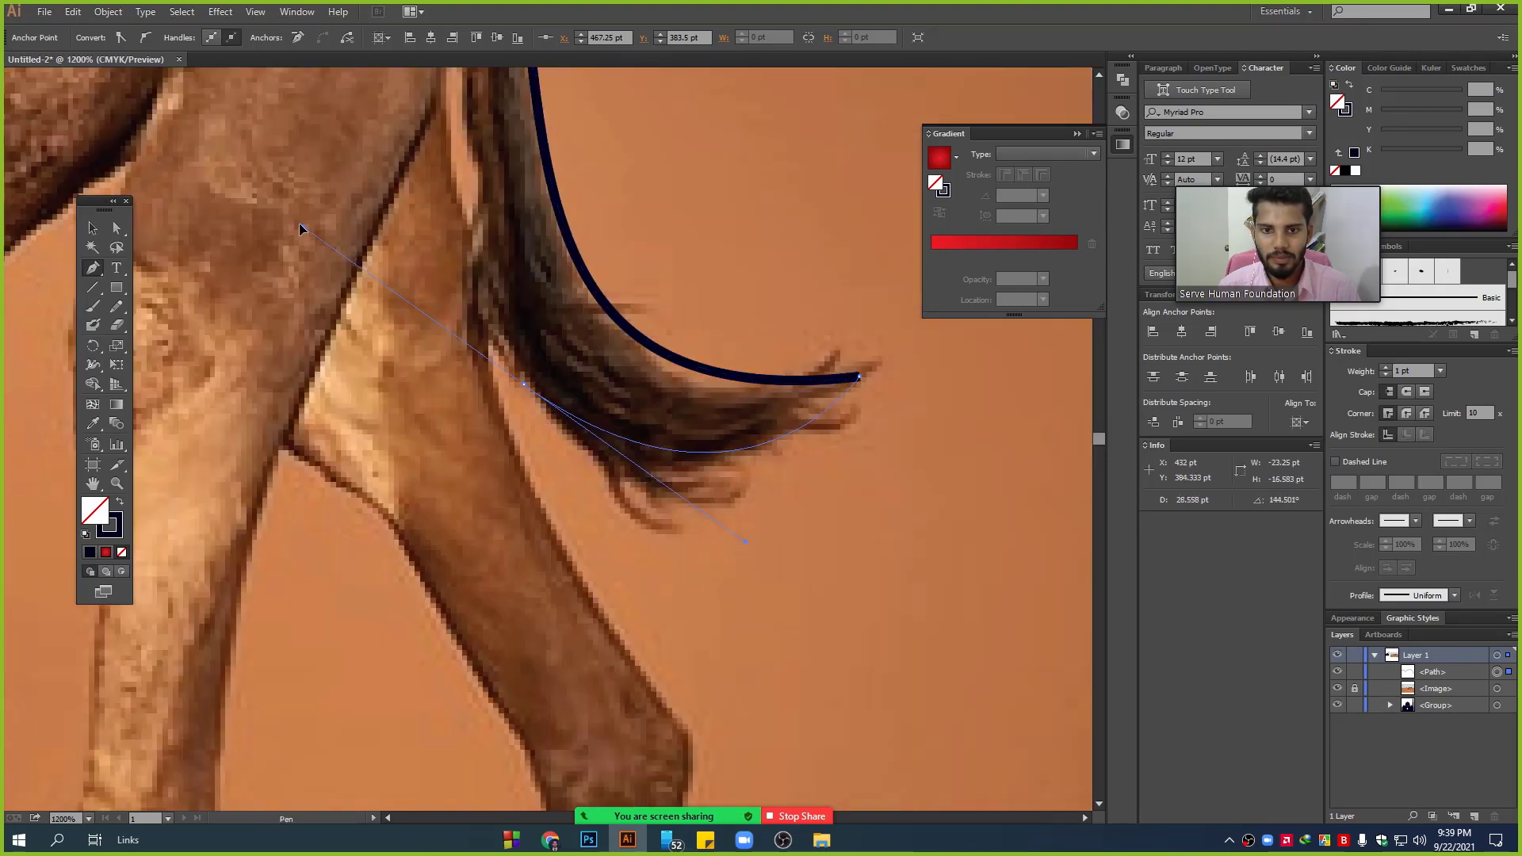
{"action": "key", "text": "ctrl+z"}
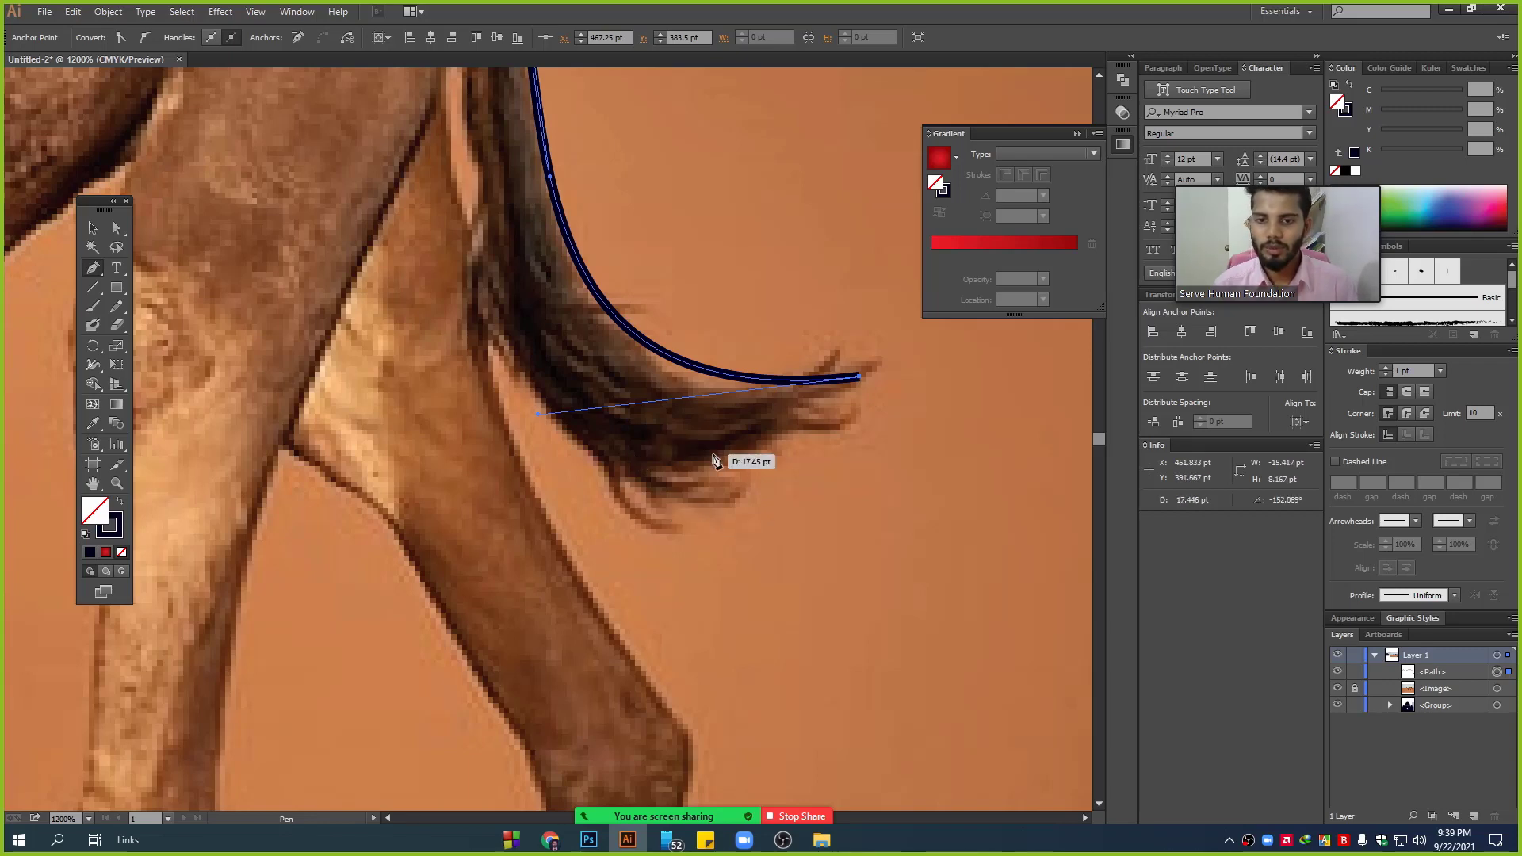
- Trace the tail's underside back to the hind leg, anchoring where tail meets leg
{"action": "left_click_drag", "start_coordinate": [745, 492], "coordinate": [809, 559]}
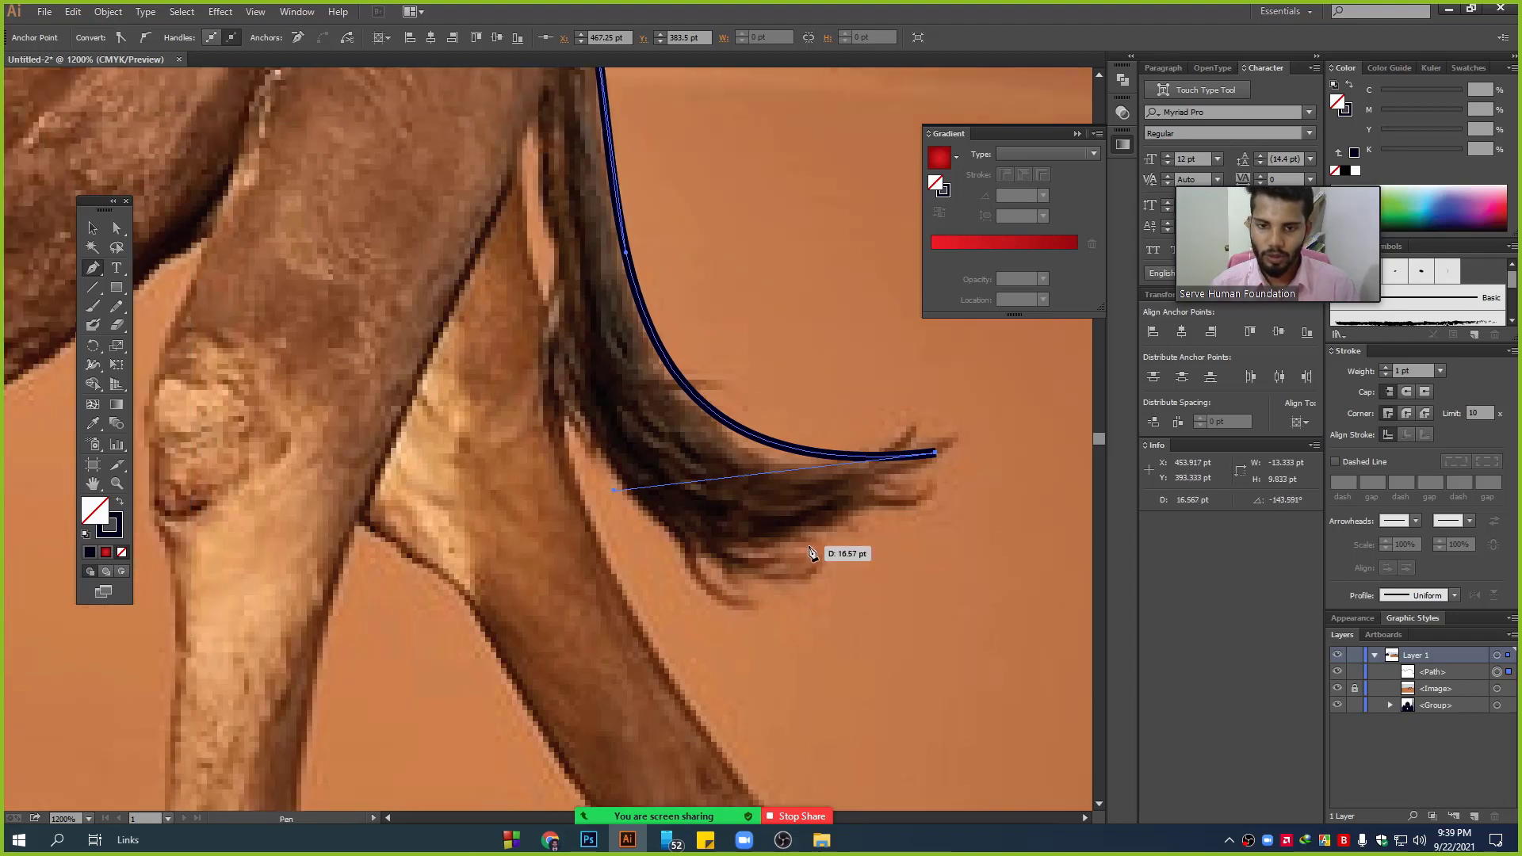
{"action": "left_click_drag", "start_coordinate": [662, 527], "coordinate": [523, 438]}
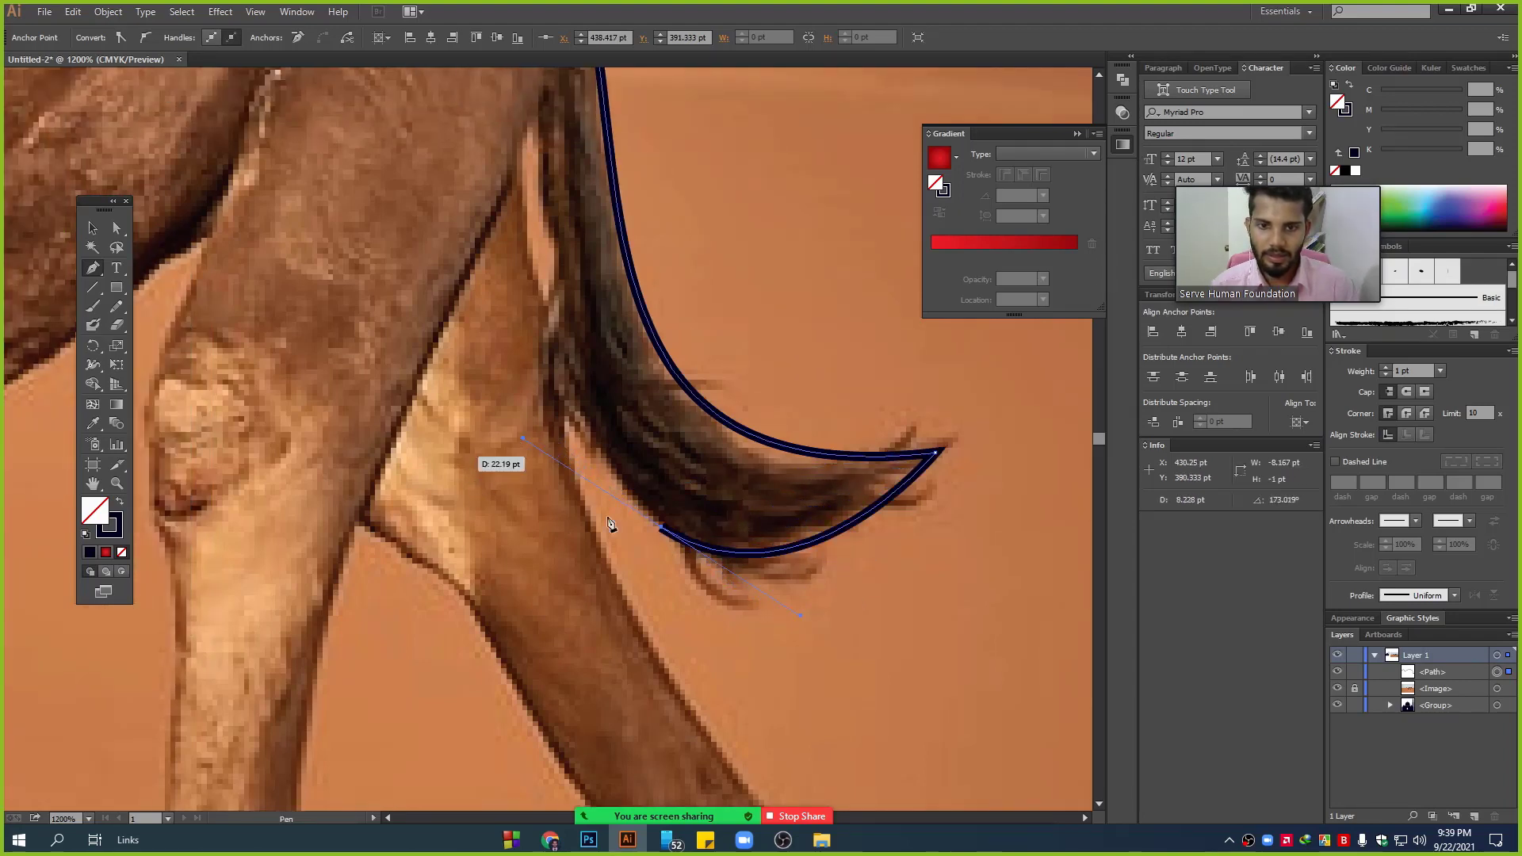
{"action": "left_click_drag", "start_coordinate": [644, 473], "coordinate": [535, 626]}
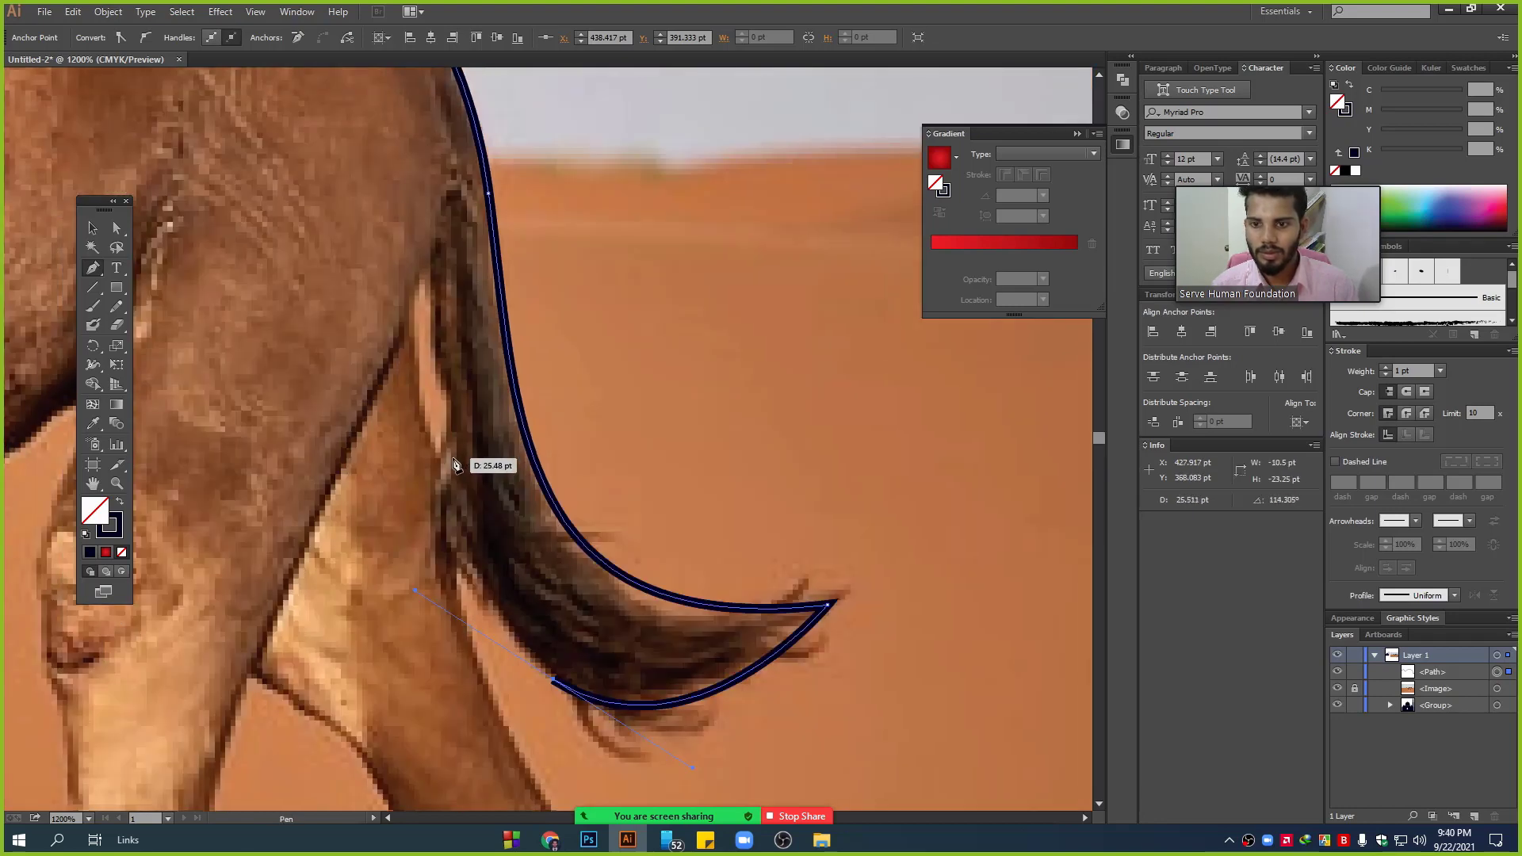
{"action": "left_click_drag", "start_coordinate": [442, 420], "coordinate": [444, 371]}
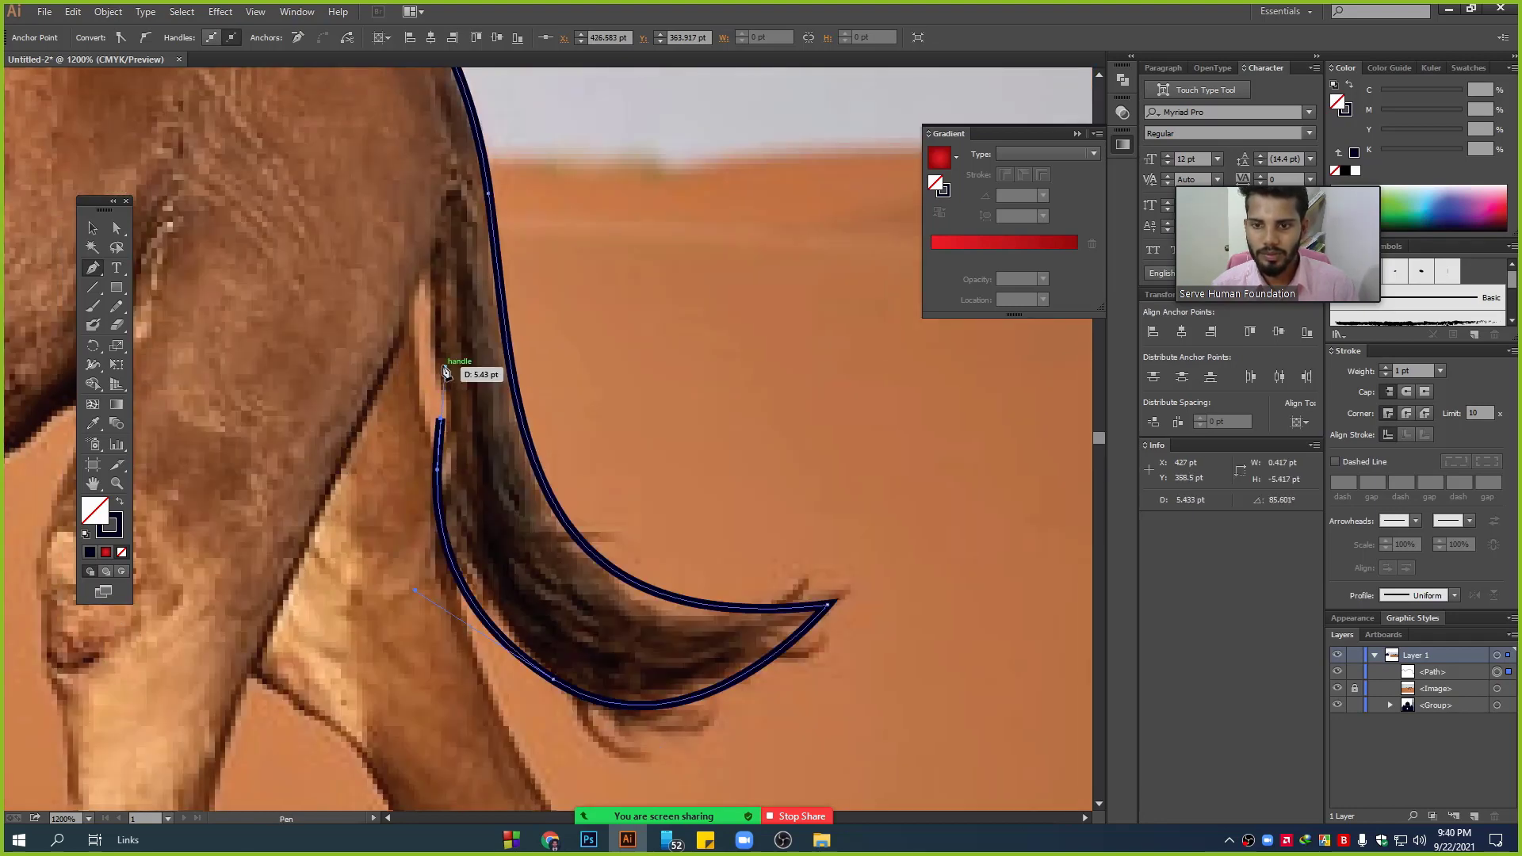
{"action": "mouse_move", "coordinate": [432, 291]}
{"action": "left_mouse_down"}
{"action": "mouse_move", "coordinate": [427, 259]}
{"action": "mouse_move", "coordinate": [404, 376]}
{"action": "mouse_move", "coordinate": [712, 463]}
{"action": "left_mouse_up"}
{"action": "left_click_drag", "start_coordinate": [609, 499], "coordinate": [764, 380]}
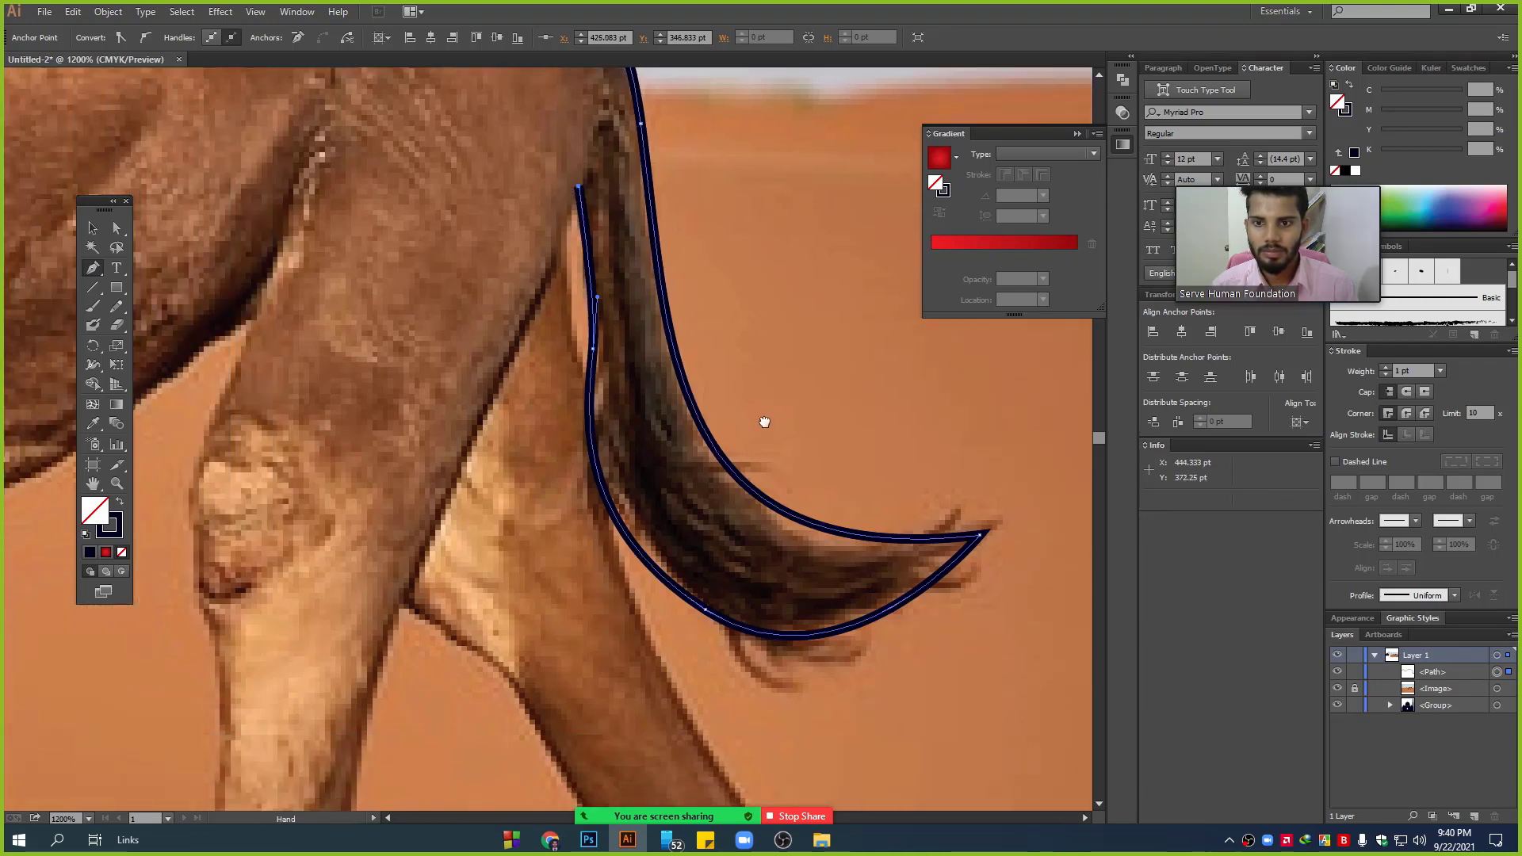
{"action": "left_click_drag", "start_coordinate": [567, 330], "coordinate": [604, 449]}
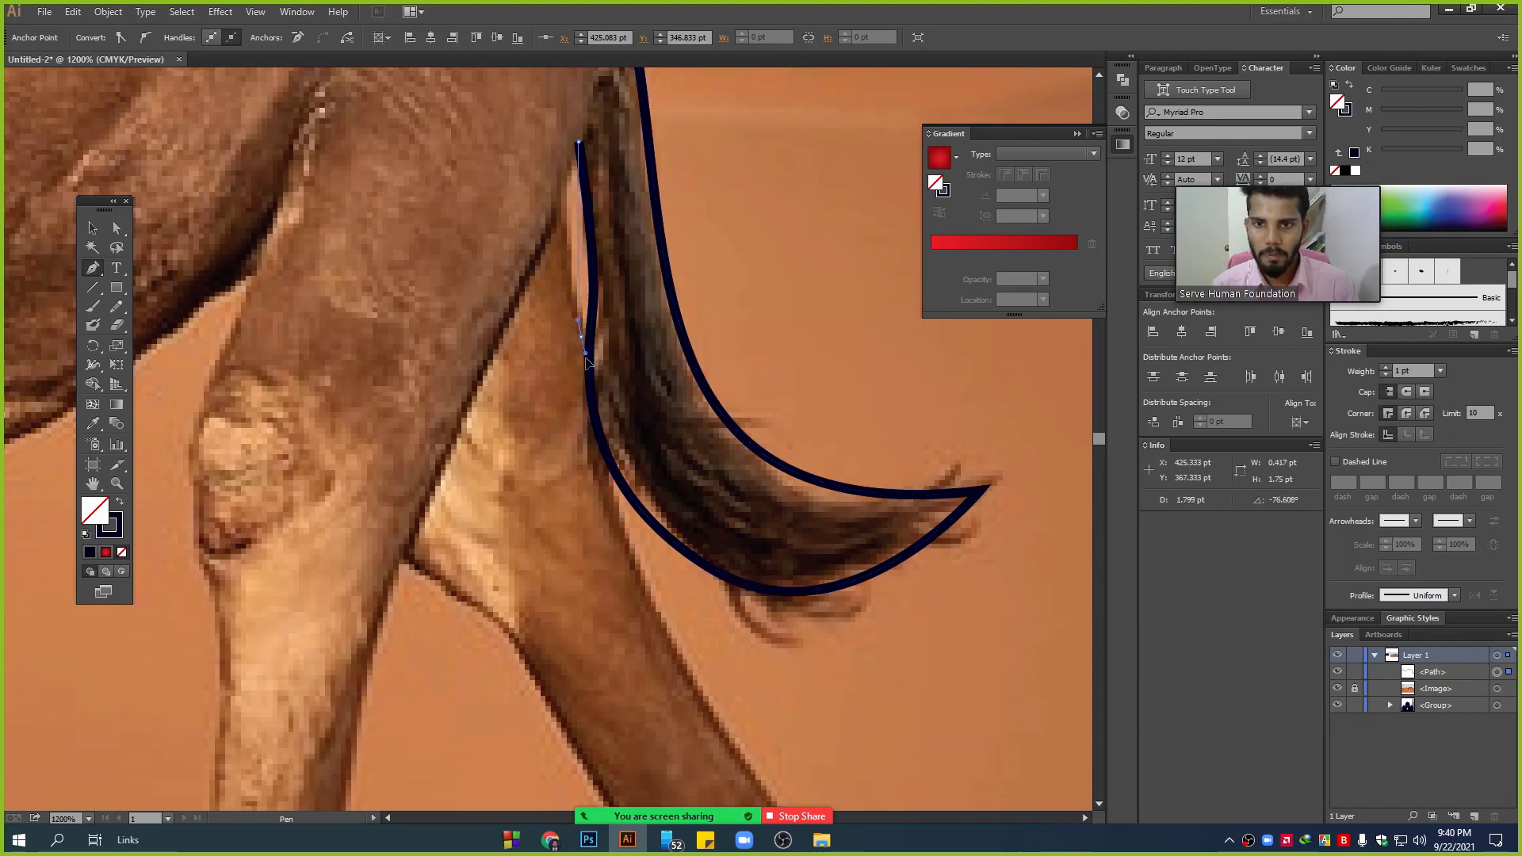
{"action": "left_click", "coordinate": [607, 452]}
{"action": "mouse_move", "coordinate": [646, 602]}
{"action": "left_mouse_down"}
{"action": "mouse_move", "coordinate": [612, 416]}
{"action": "mouse_move", "coordinate": [693, 538]}
{"action": "left_mouse_up"}
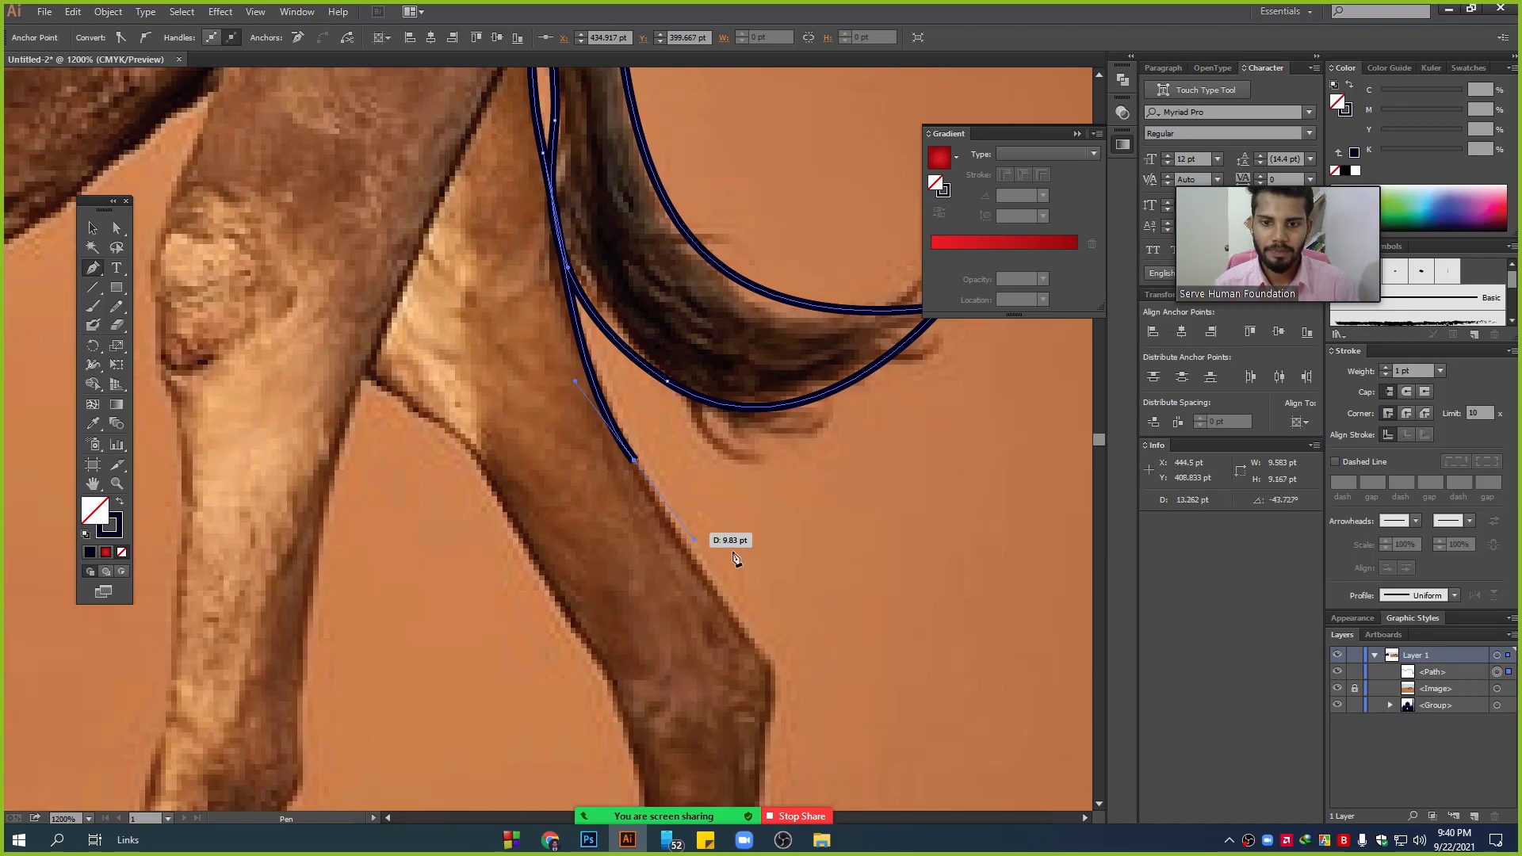
{"action": "left_click_drag", "start_coordinate": [821, 683], "coordinate": [764, 544]}
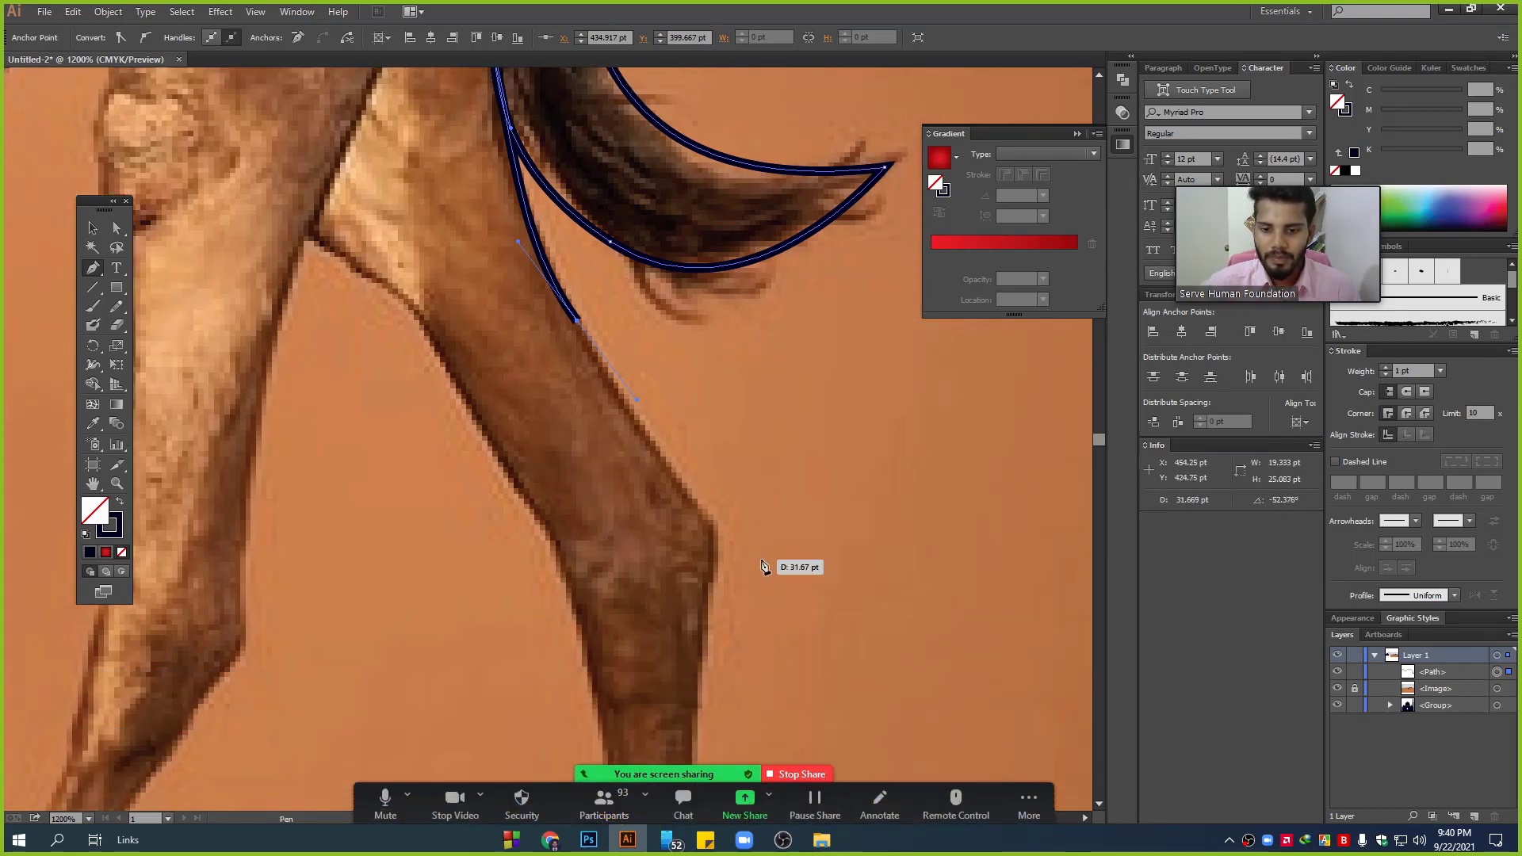
- Stop screen sharing and page through the meeting's participant gallery
{"action": "left_click", "coordinate": [605, 807]}
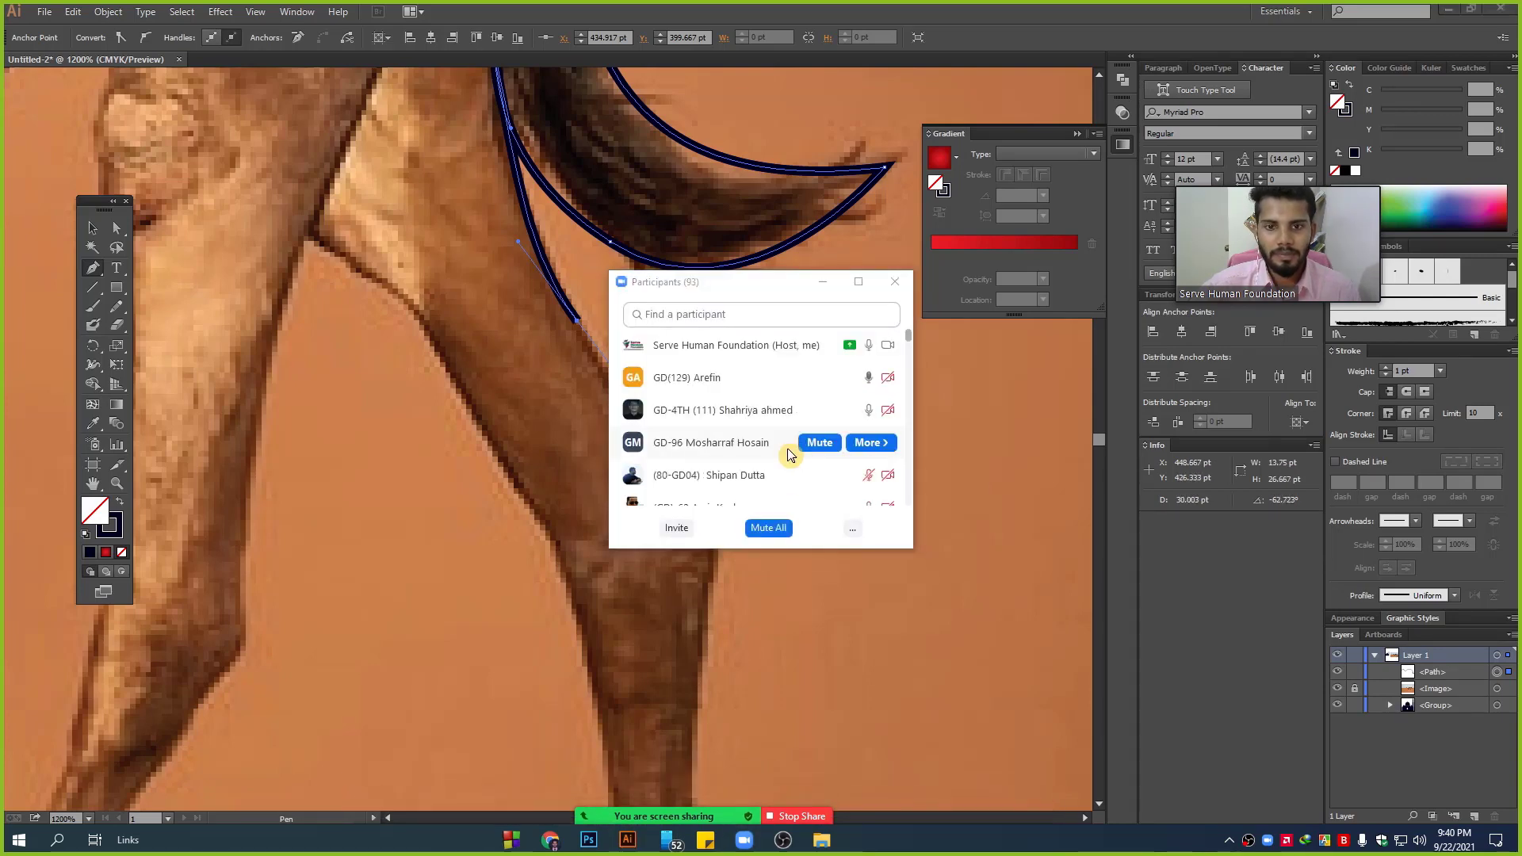
{"action": "left_click", "coordinate": [806, 811]}
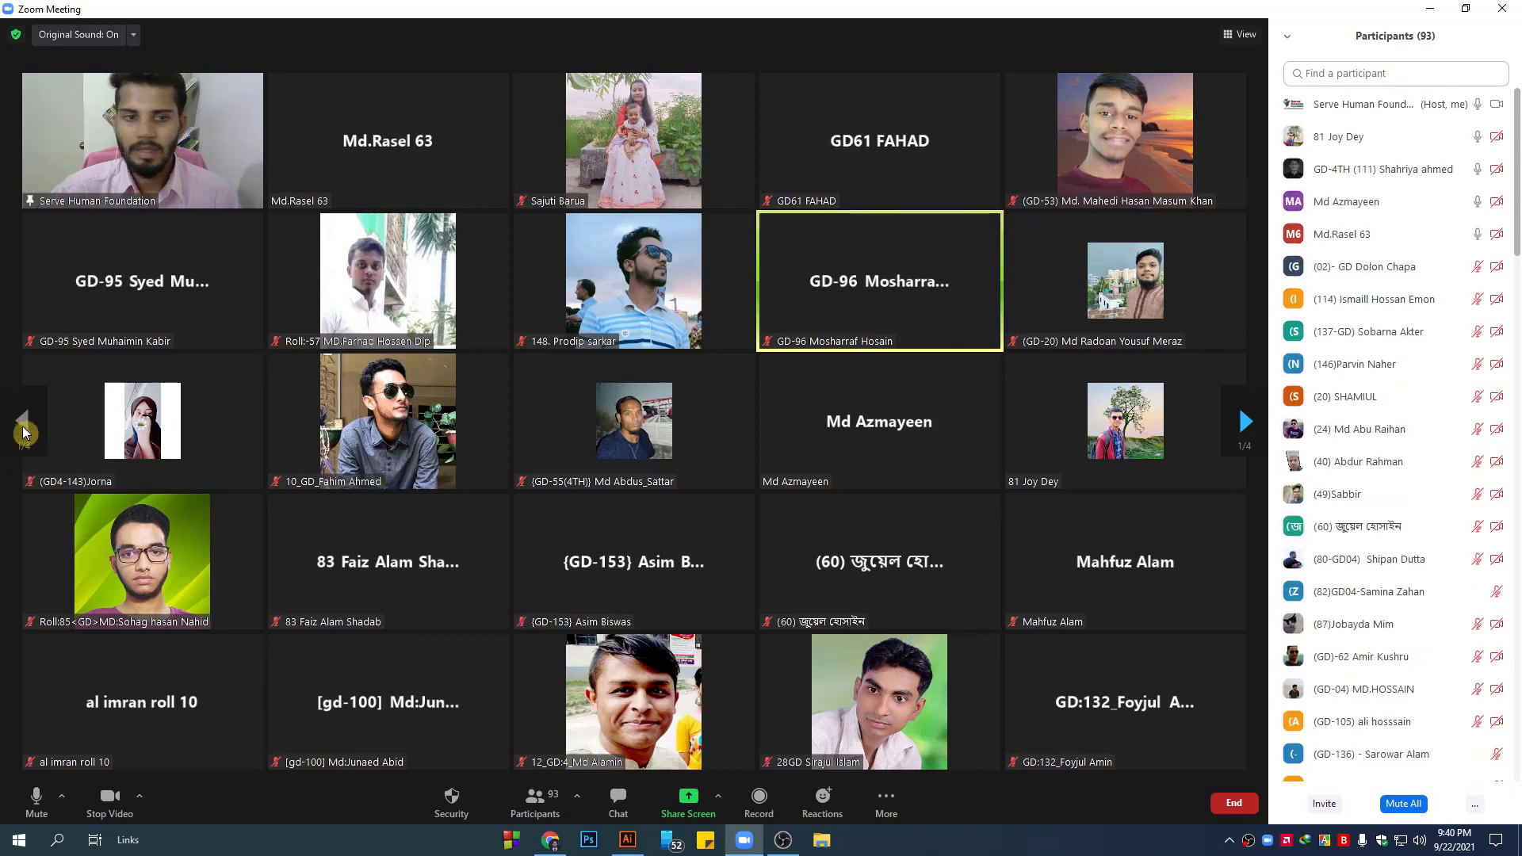
{"action": "left_click", "coordinate": [1260, 428]}
{"action": "left_click", "coordinate": [1244, 428]}
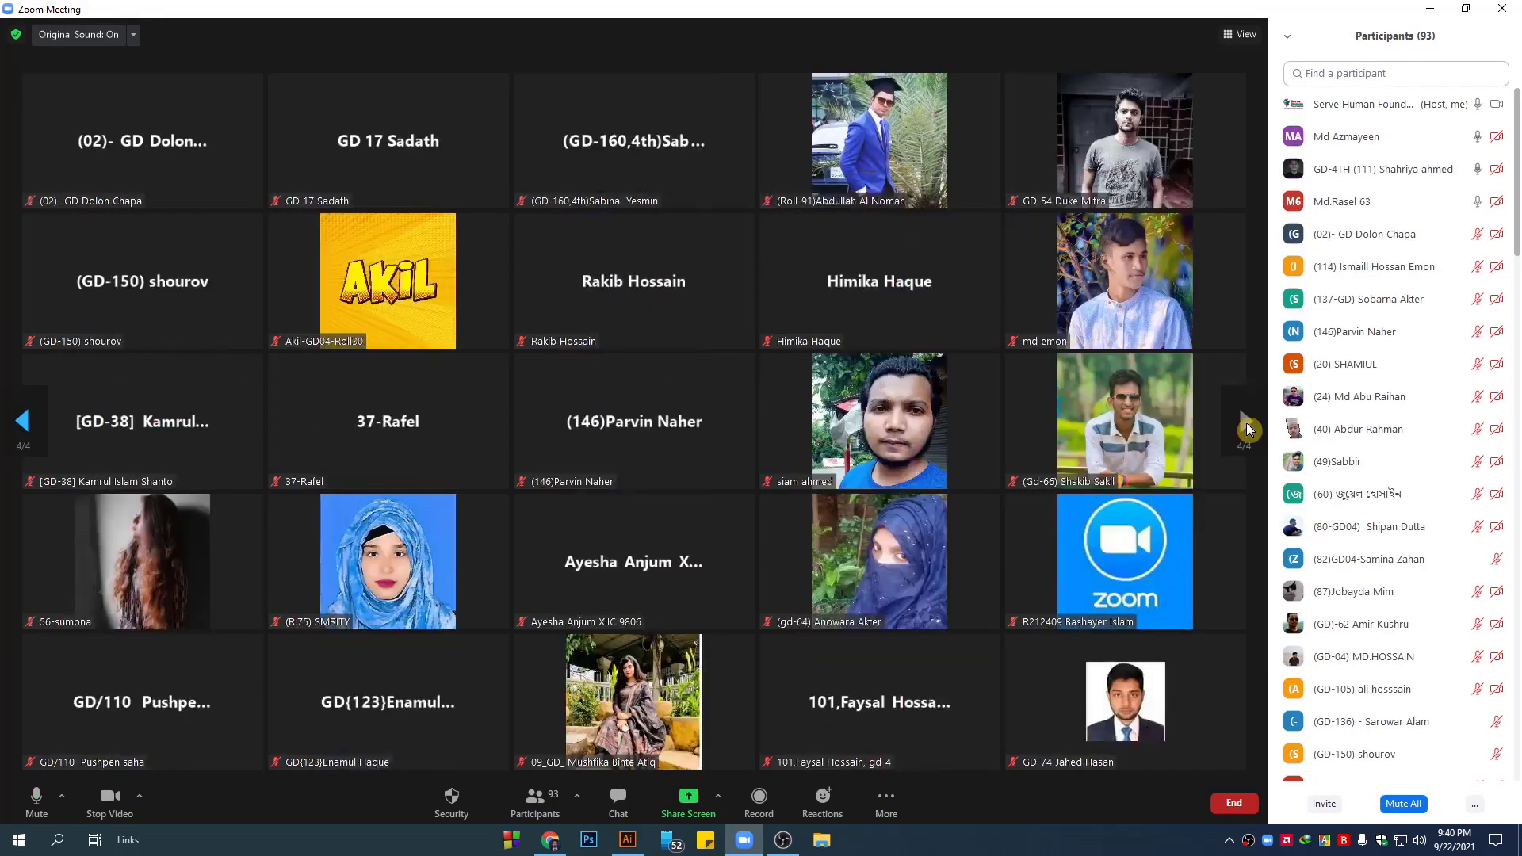
{"action": "key", "text": "Page_Up"}
{"action": "key", "text": "Page_Up"}
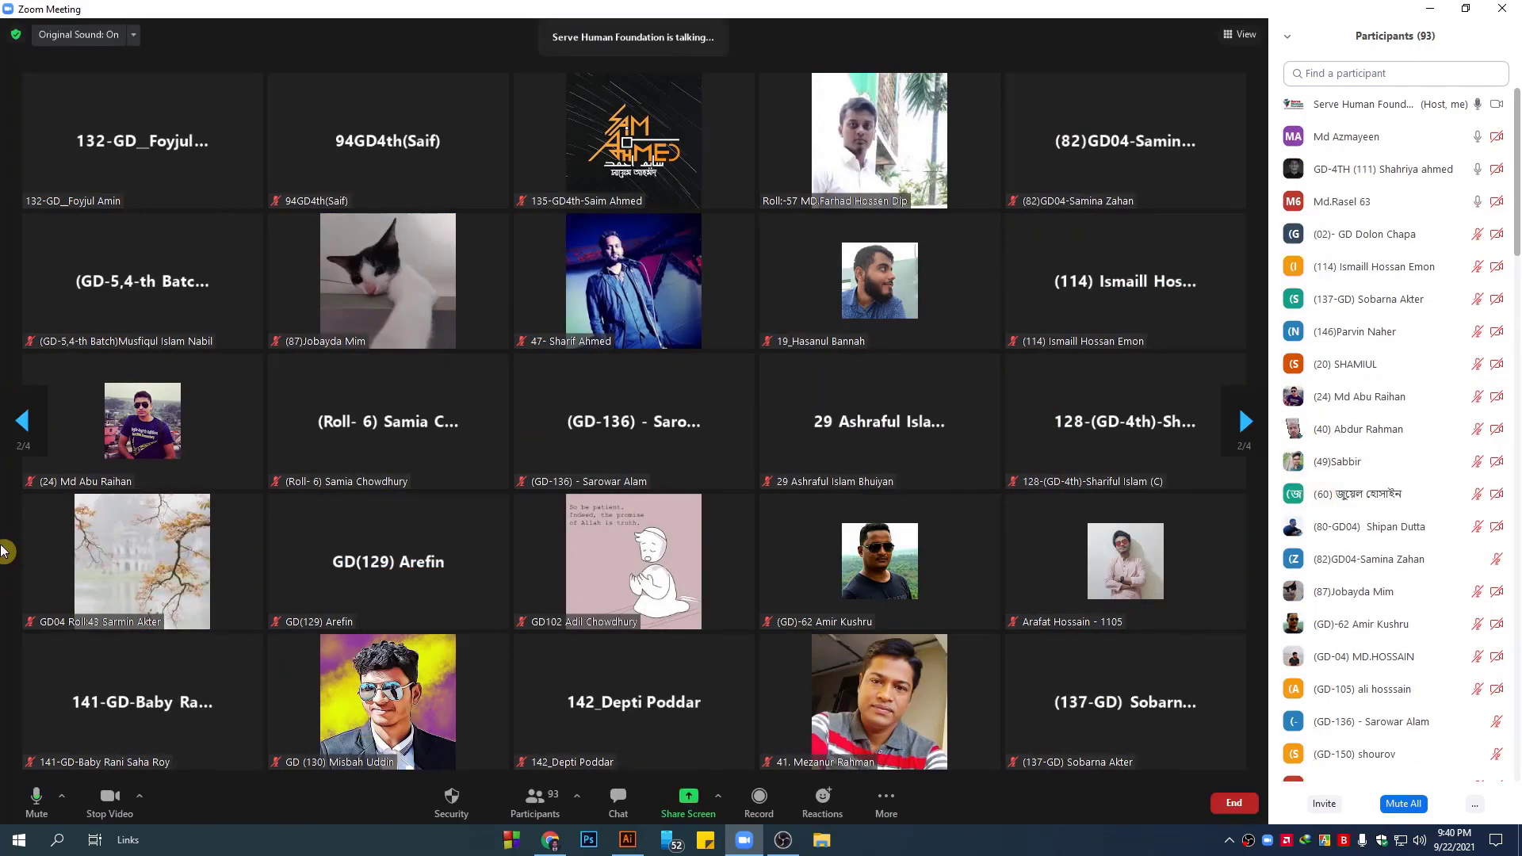
{"action": "left_click", "coordinate": [23, 433]}
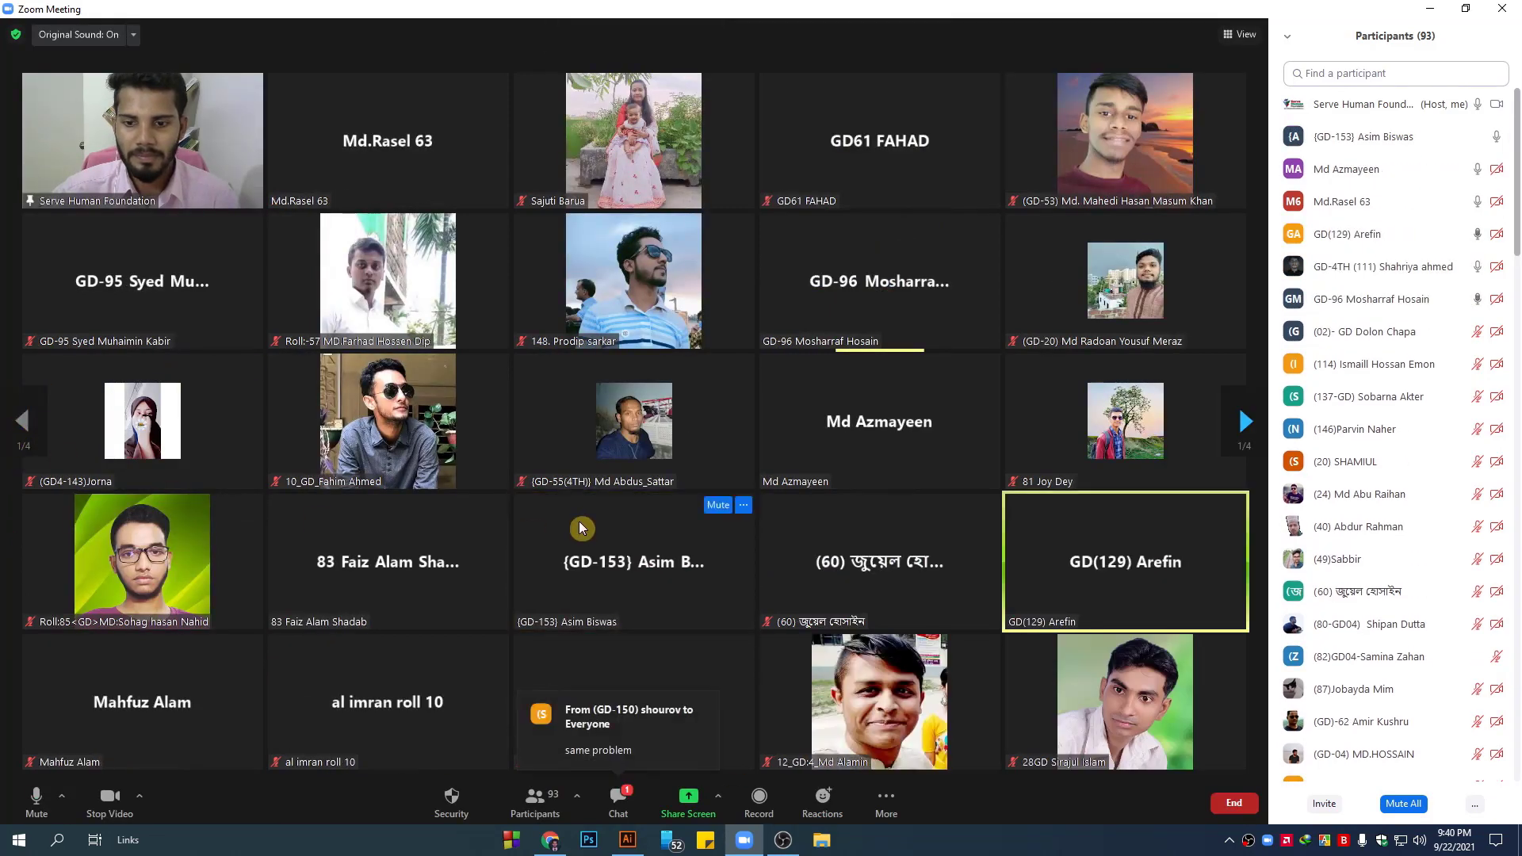
- Set the meeting chat to send to Everyone and resume sharing the whole screen
{"action": "left_click", "coordinate": [619, 795]}
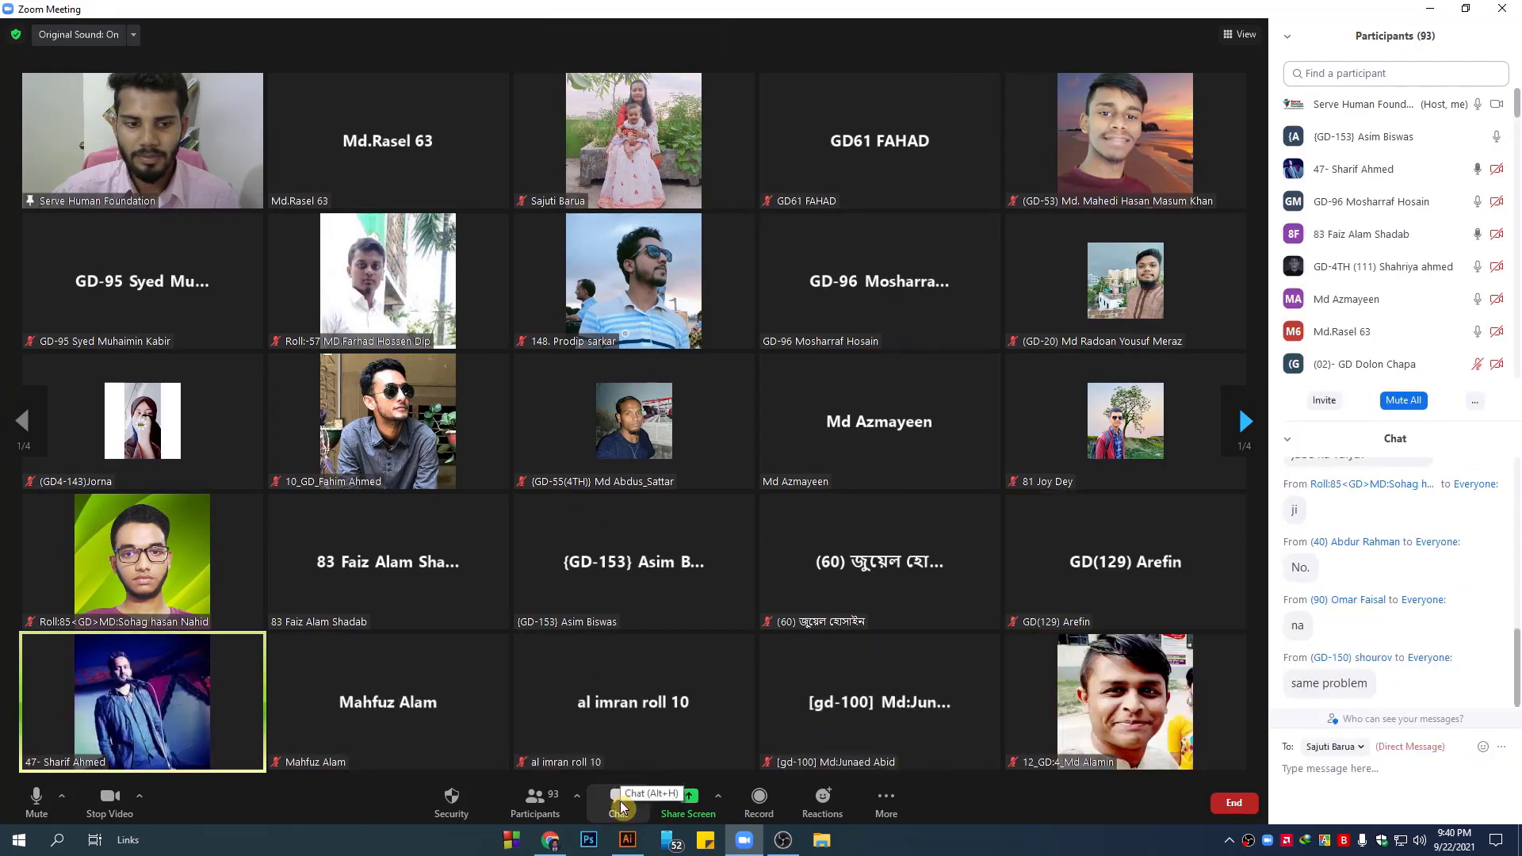
{"action": "left_click", "coordinate": [1333, 747]}
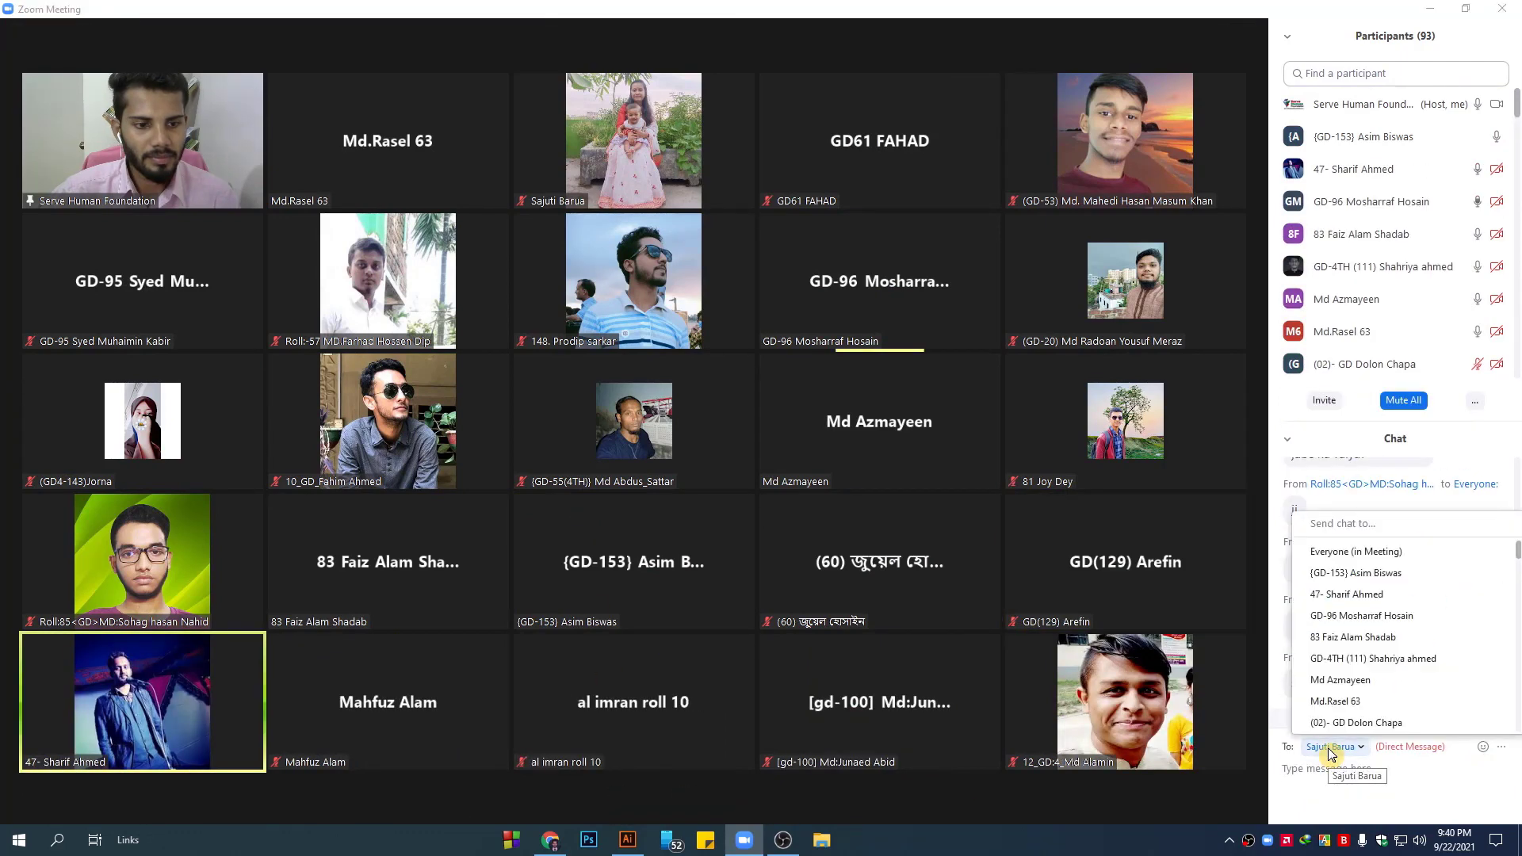
{"action": "left_click", "coordinate": [1340, 552]}
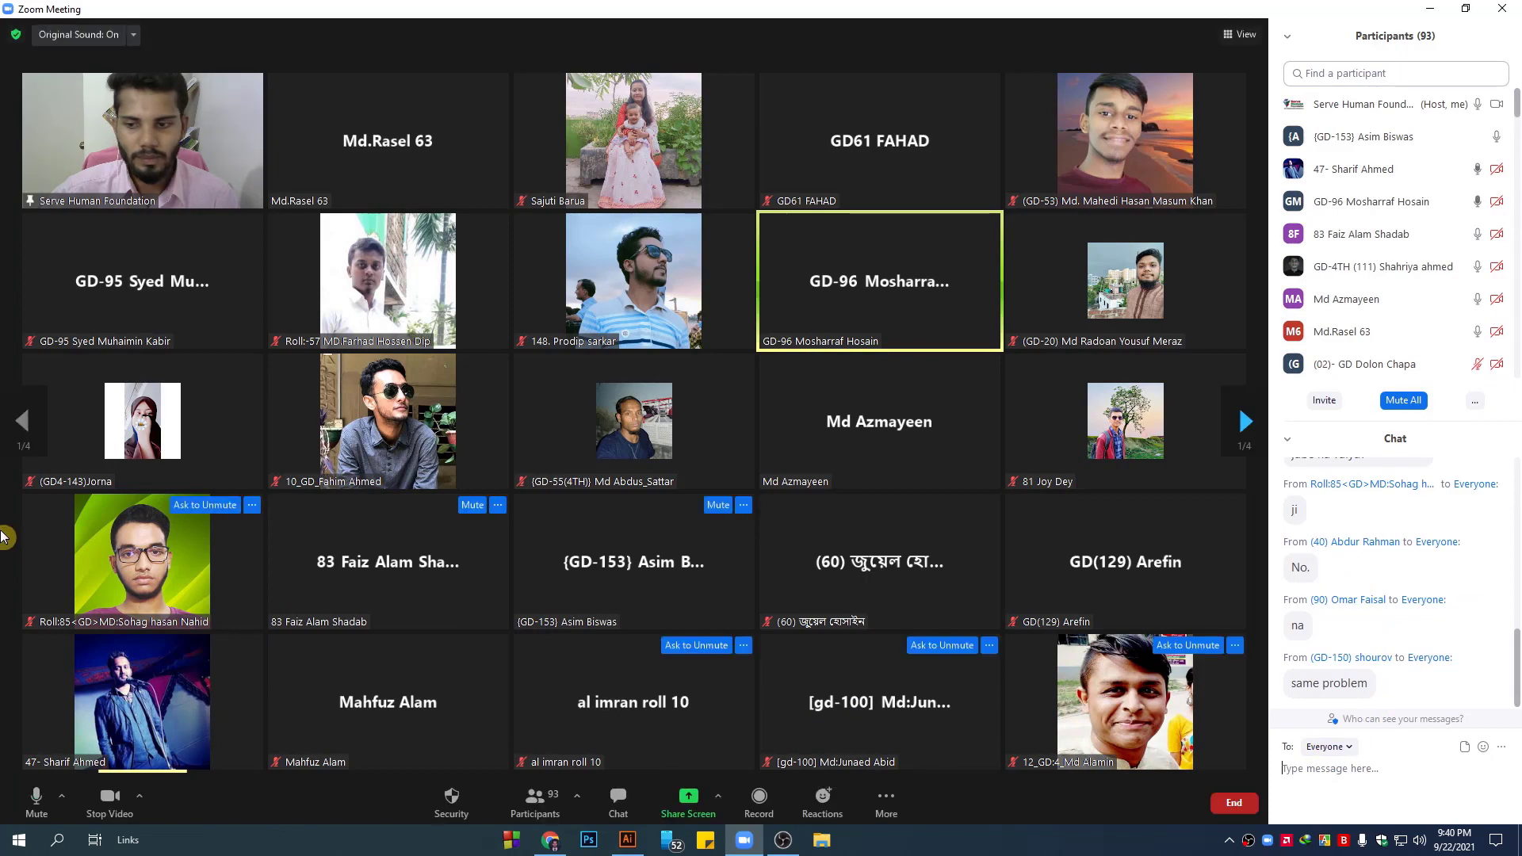
{"action": "mouse_move", "coordinate": [631, 688]}
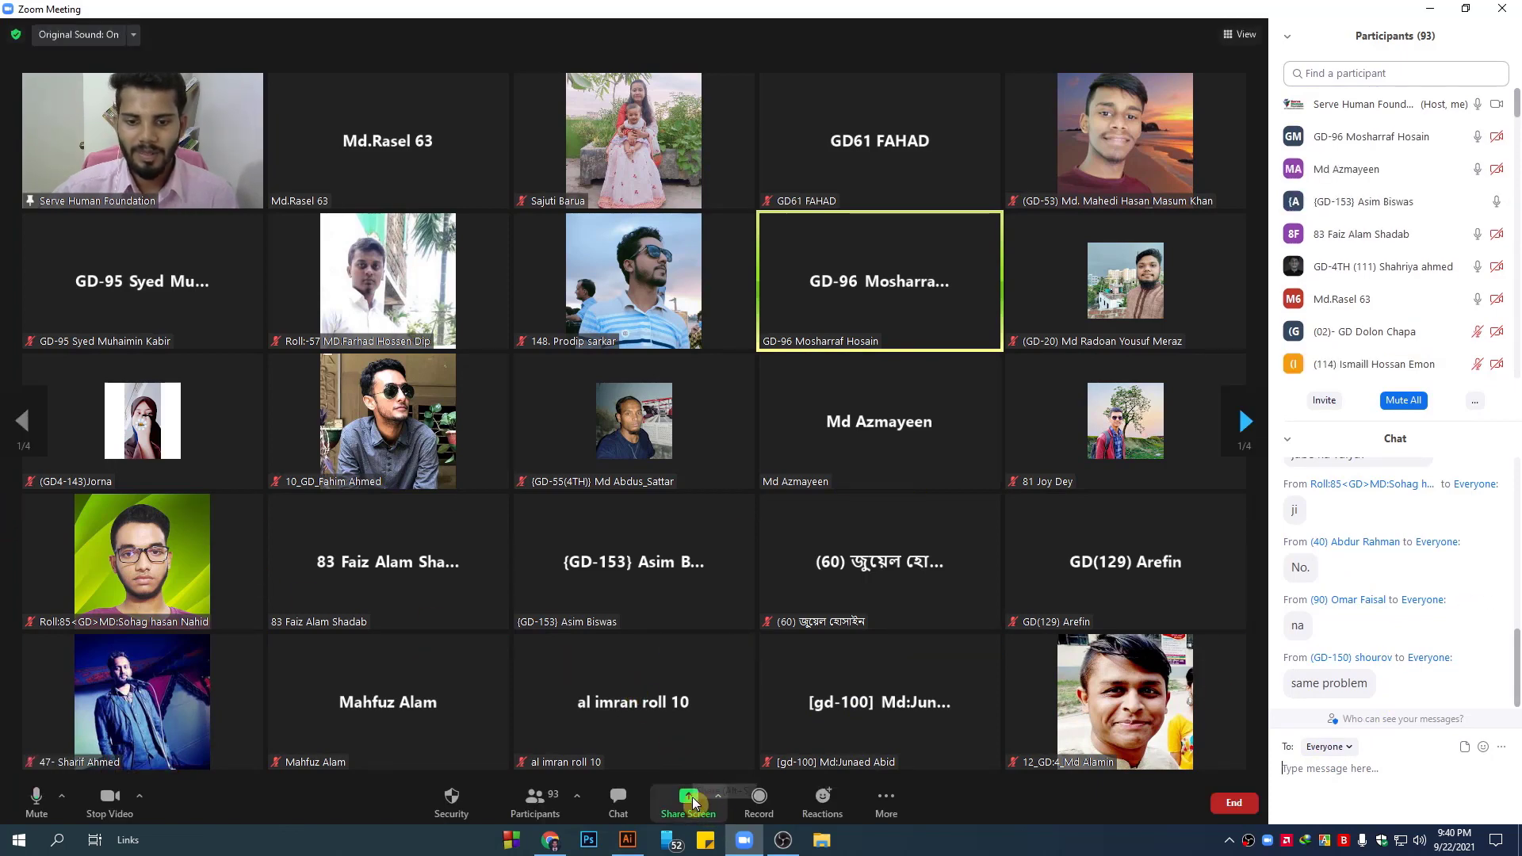
{"action": "left_click", "coordinate": [689, 799]}
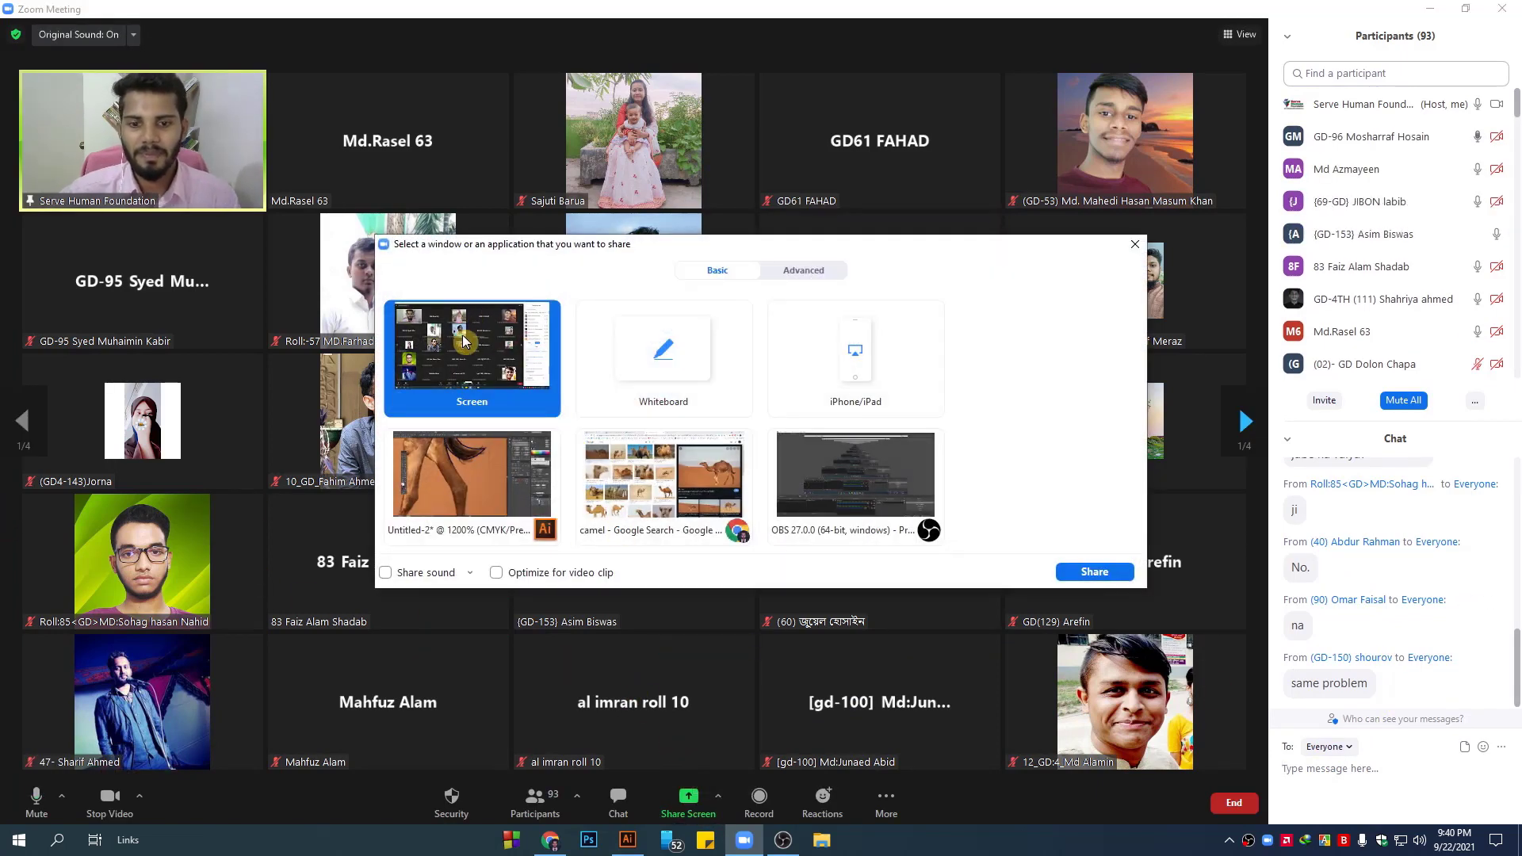
{"action": "left_click", "coordinate": [1094, 572]}
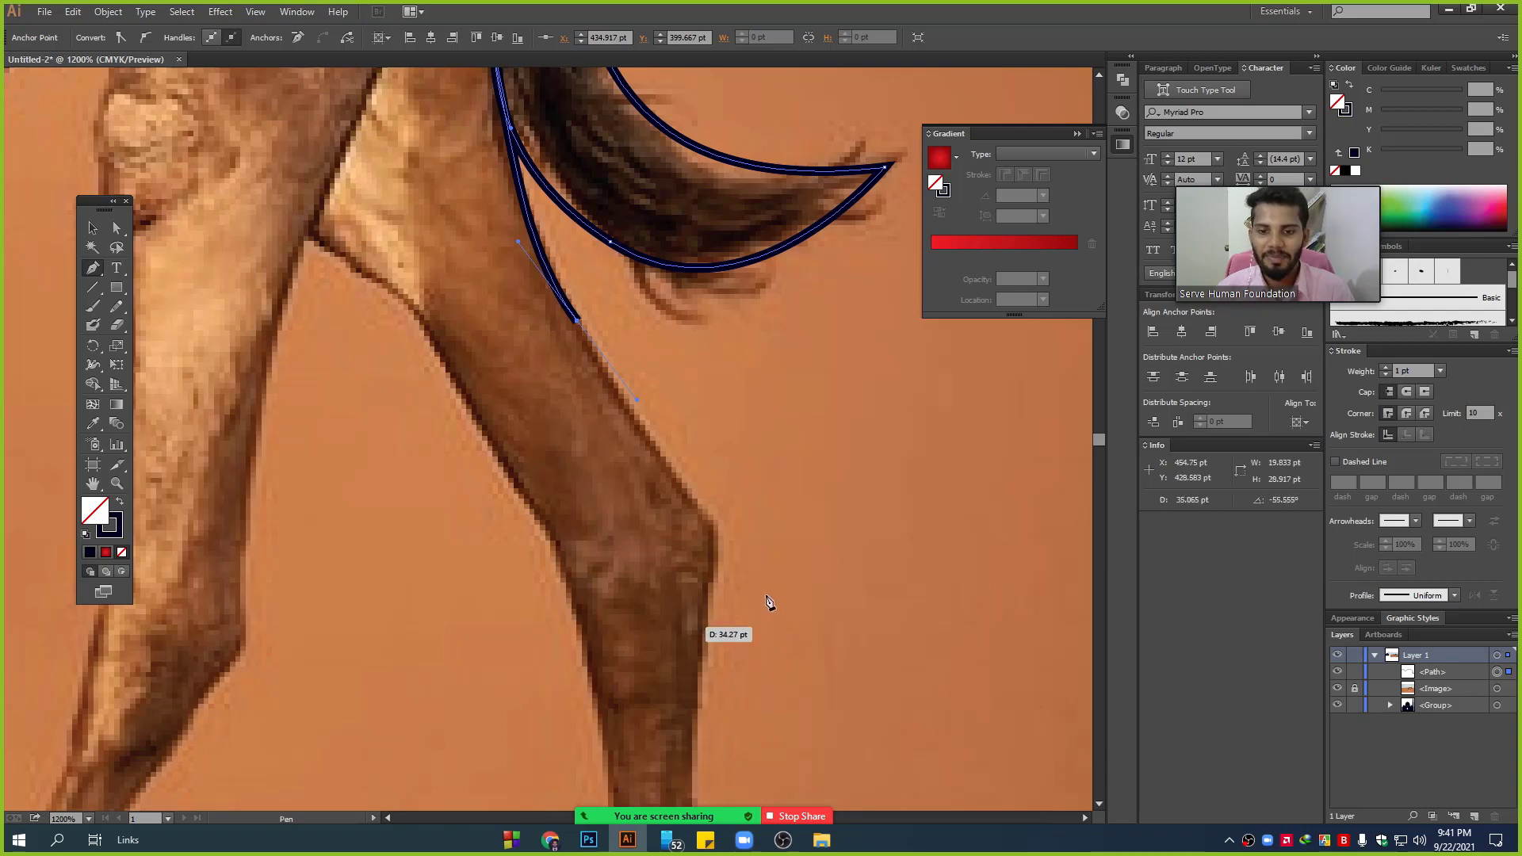
- Open and minimize the meeting chat, then centre the view on the hind leg's knee
{"action": "left_click_drag", "start_coordinate": [839, 563], "coordinate": [775, 564]}
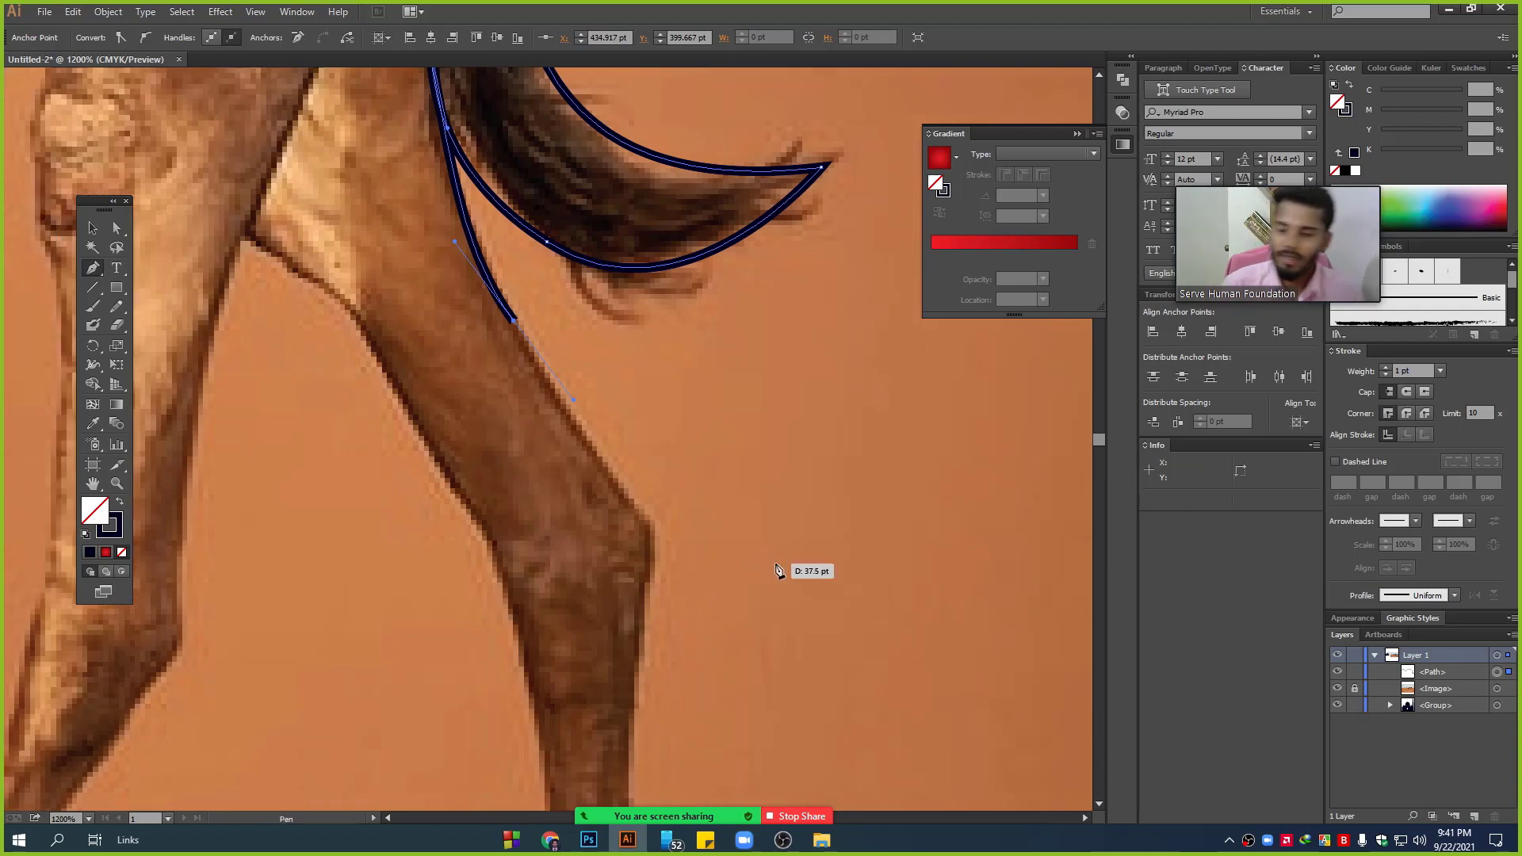
{"action": "left_click_drag", "start_coordinate": [687, 516], "coordinate": [720, 533]}
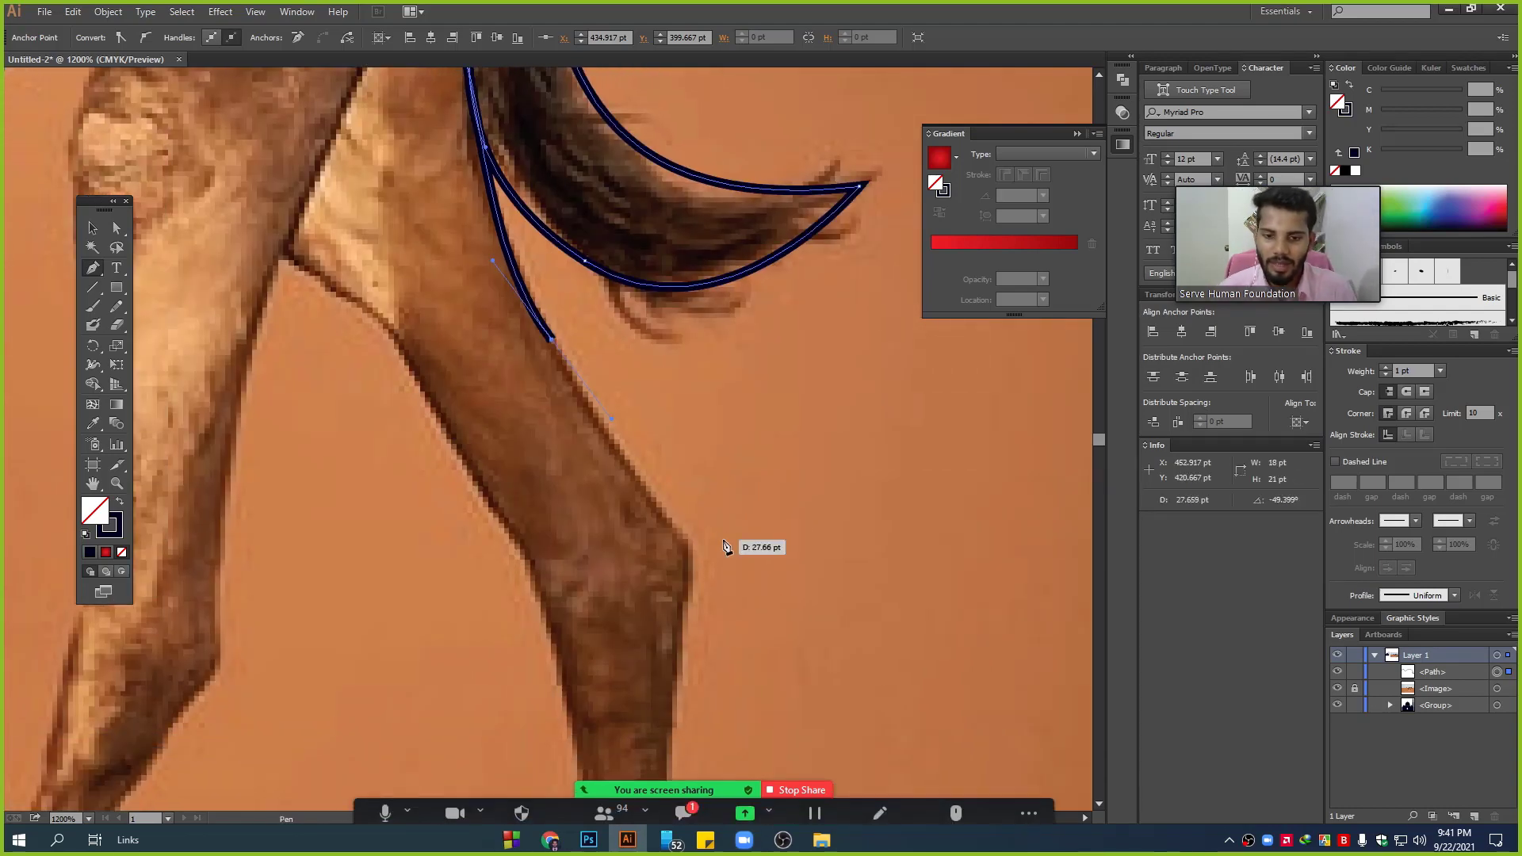
{"action": "left_click", "coordinate": [683, 801]}
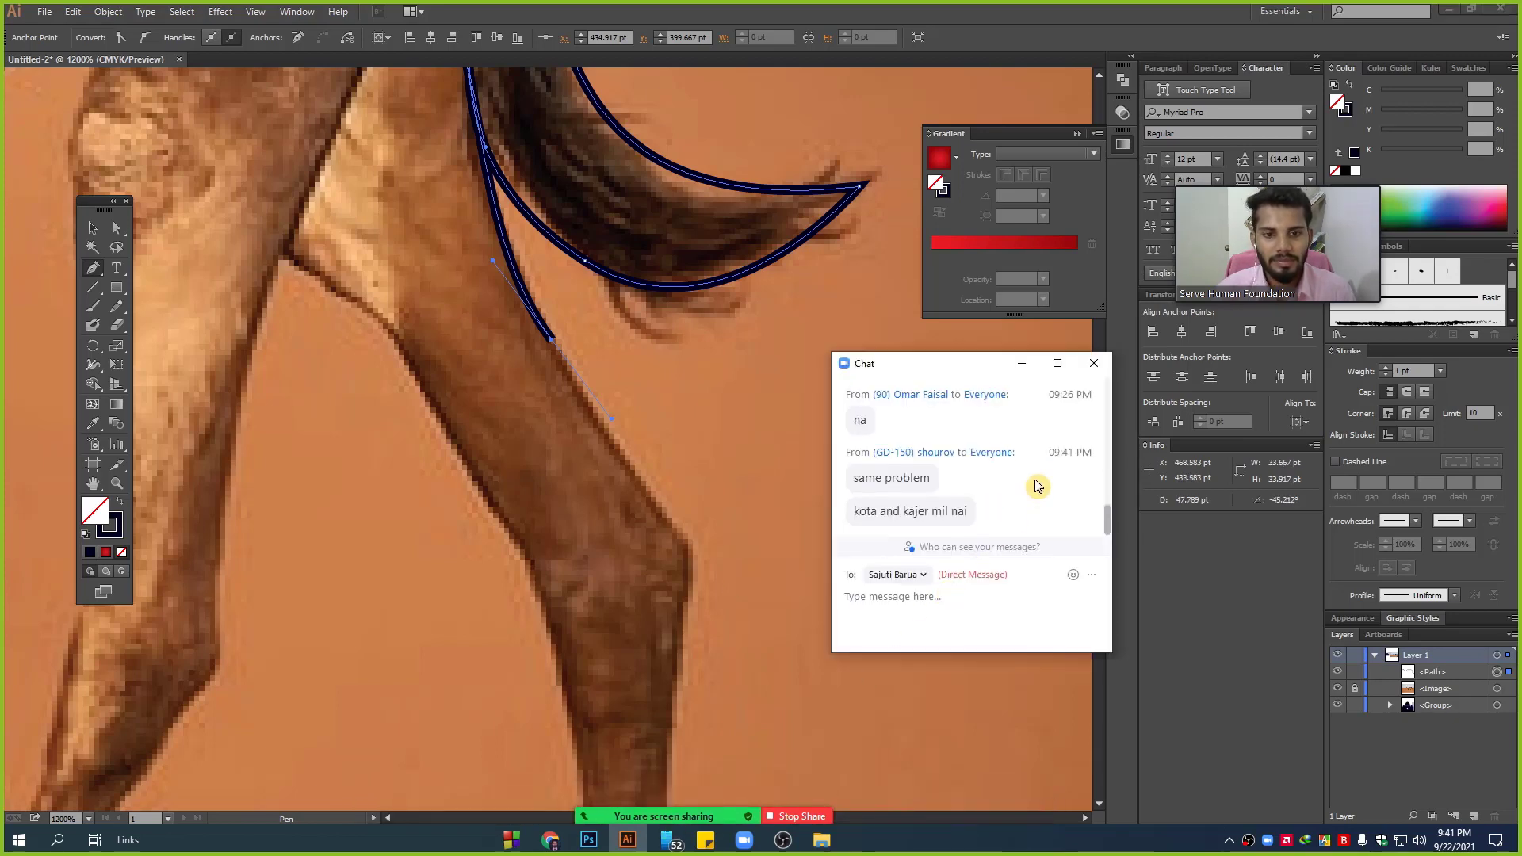
{"action": "left_click", "coordinate": [1024, 368]}
{"action": "scroll", "coordinate": [713, 547], "scroll_direction": "up", "scroll_amount": 1}
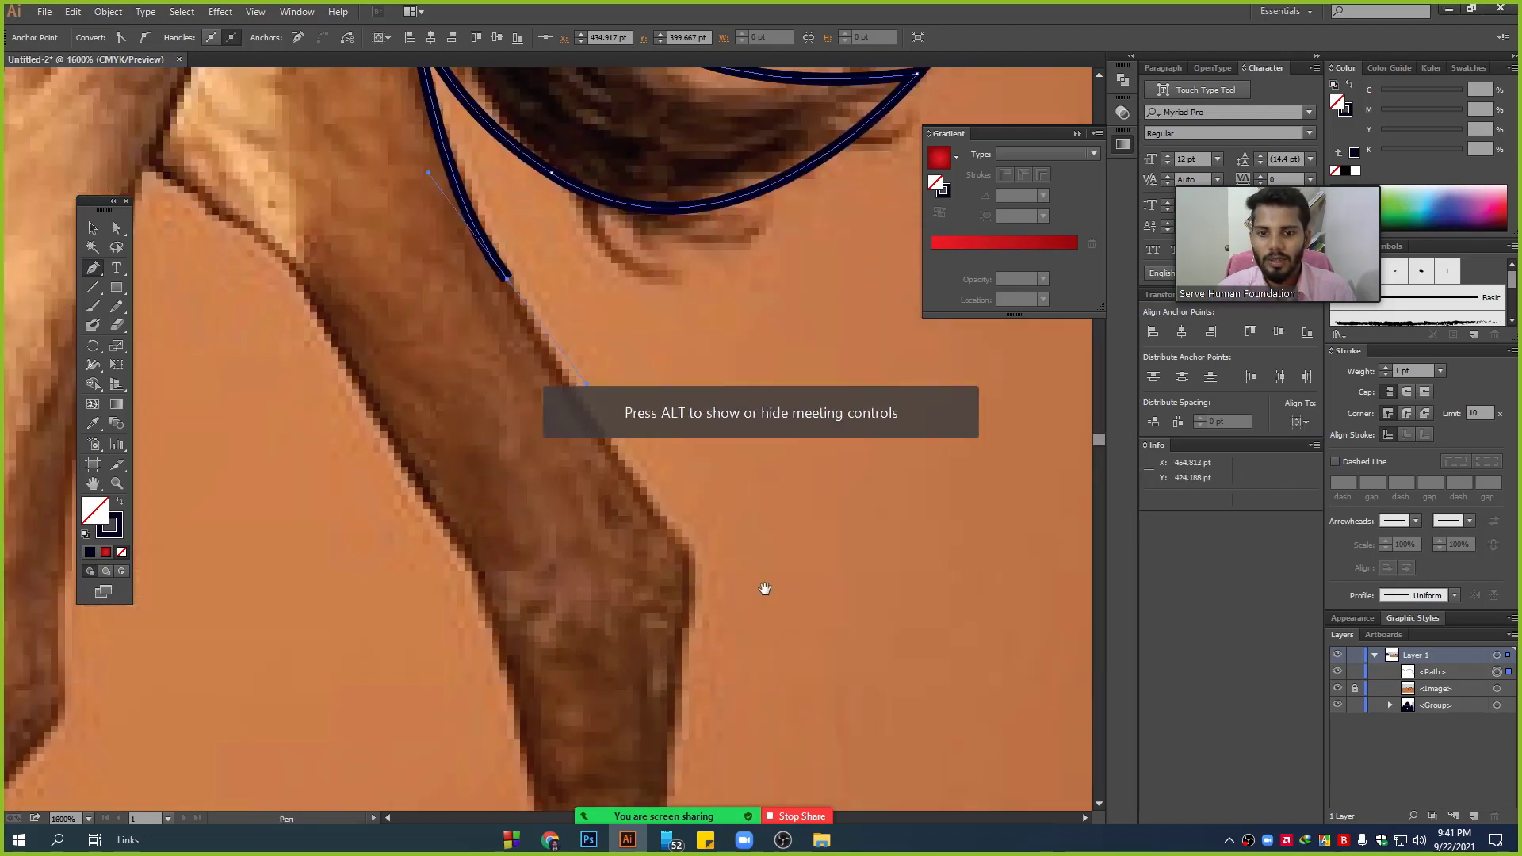
{"action": "left_click_drag", "start_coordinate": [765, 589], "coordinate": [623, 579]}
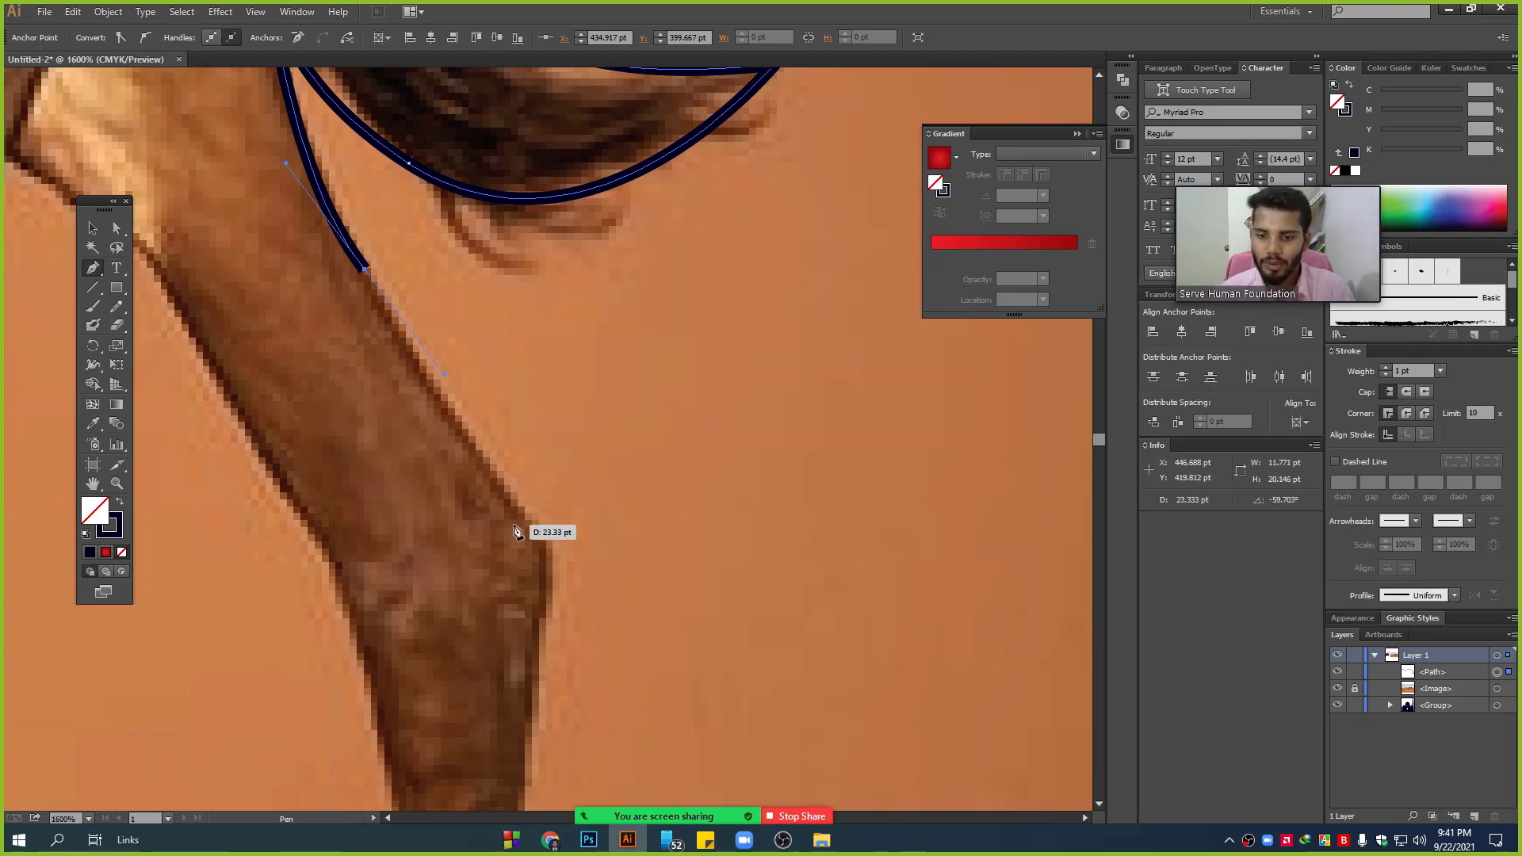
{"action": "left_click_drag", "start_coordinate": [676, 636], "coordinate": [706, 606]}
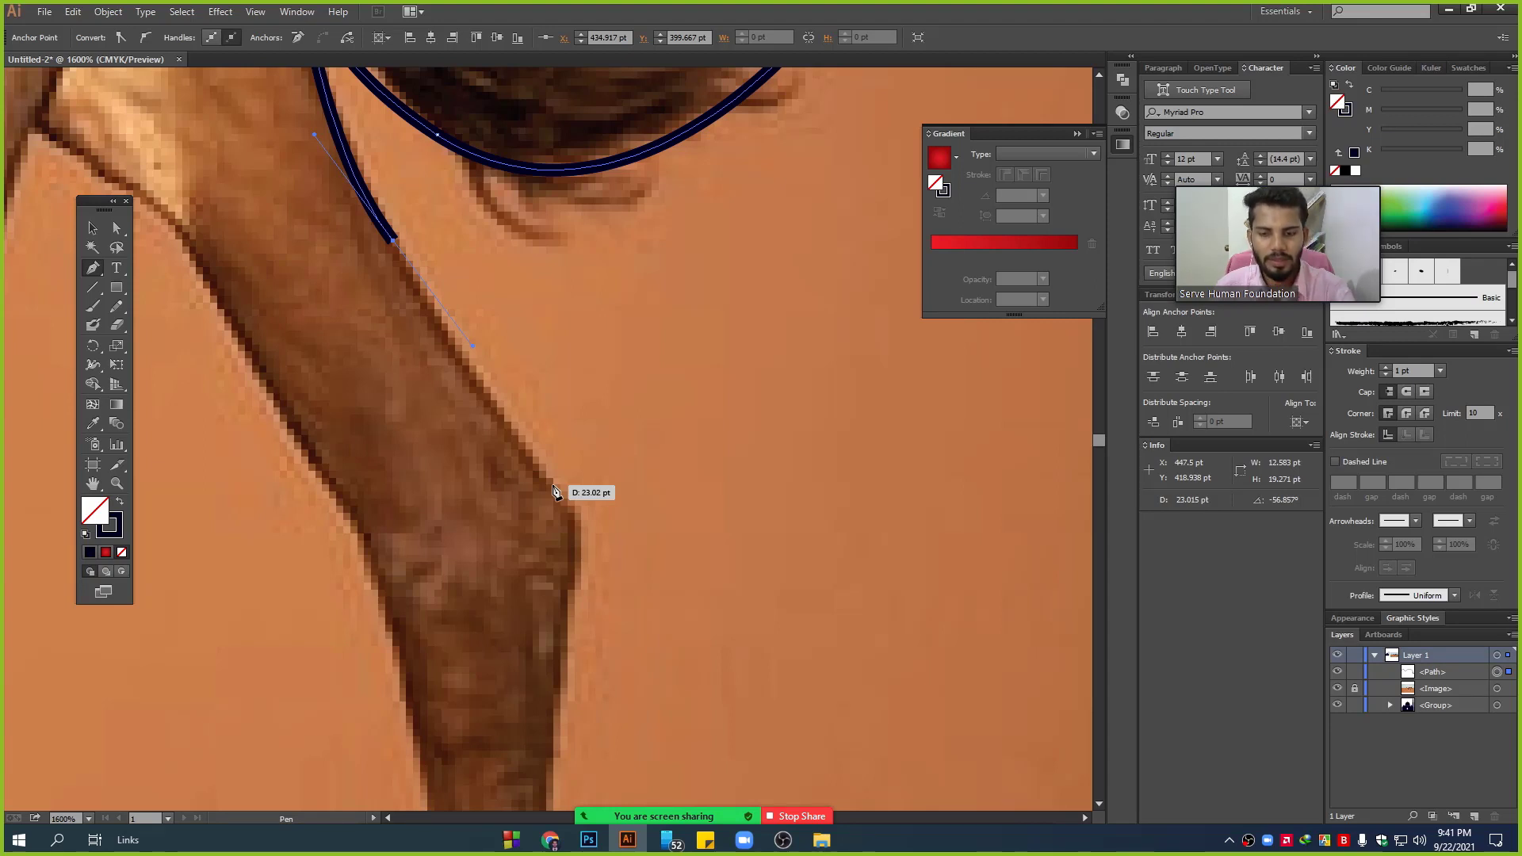
- Mute all meeting participants and close the participants list
{"action": "left_click", "coordinate": [604, 801]}
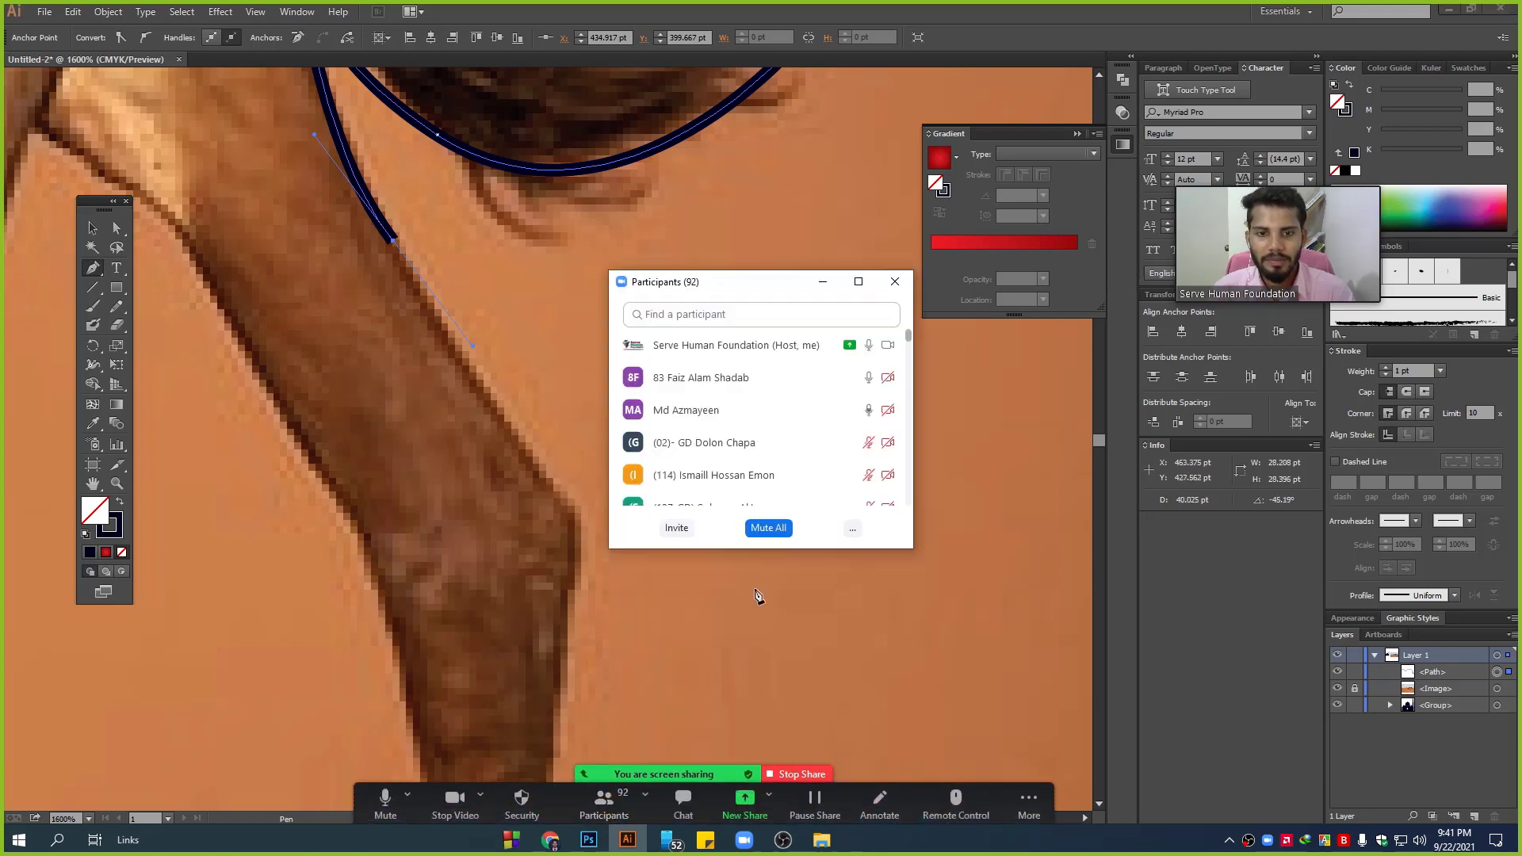
{"action": "left_click", "coordinate": [768, 528]}
{"action": "left_click", "coordinate": [848, 456]}
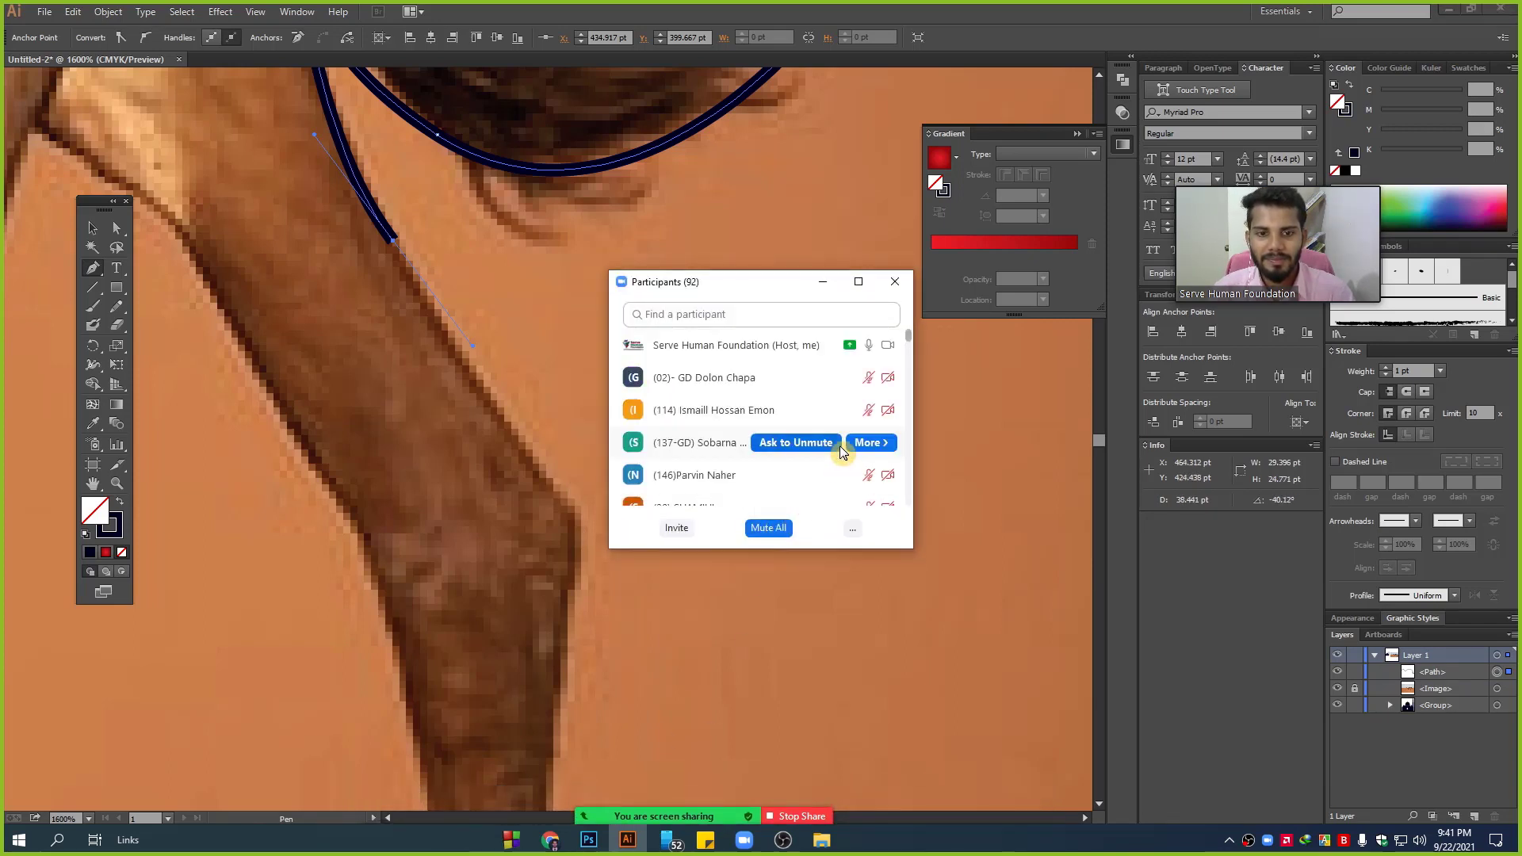
{"action": "left_click", "coordinate": [895, 281]}
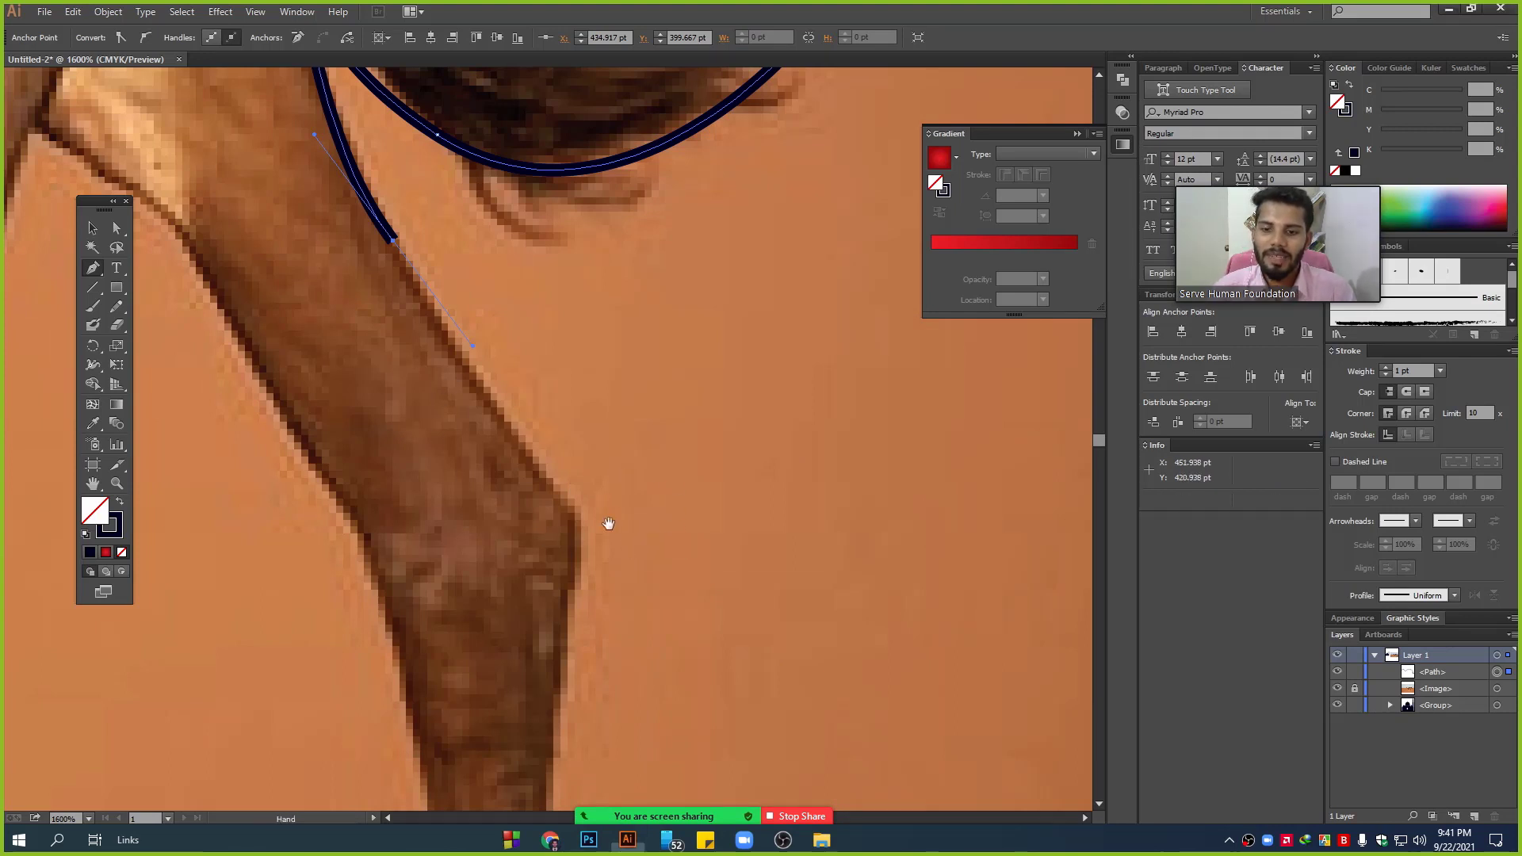
- Trace the outline from the knee down the hind leg toward the foot
{"action": "scroll", "coordinate": [682, 558], "scroll_direction": "up", "scroll_amount": 2}
{"action": "scroll", "coordinate": [674, 567], "scroll_direction": "left", "scroll_amount": 1}
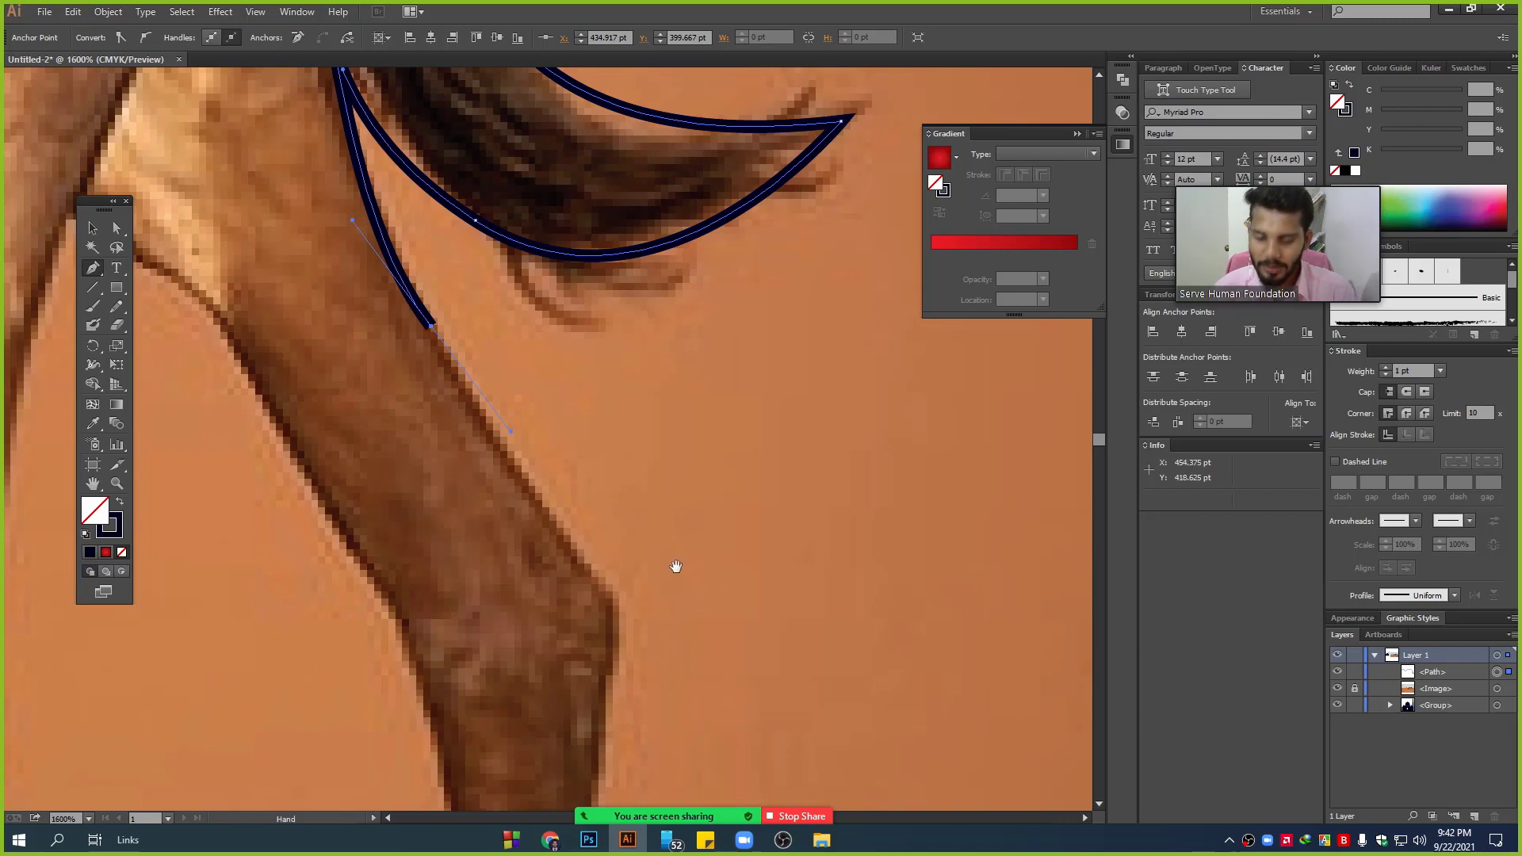
{"action": "left_click_drag", "start_coordinate": [673, 567], "coordinate": [703, 526]}
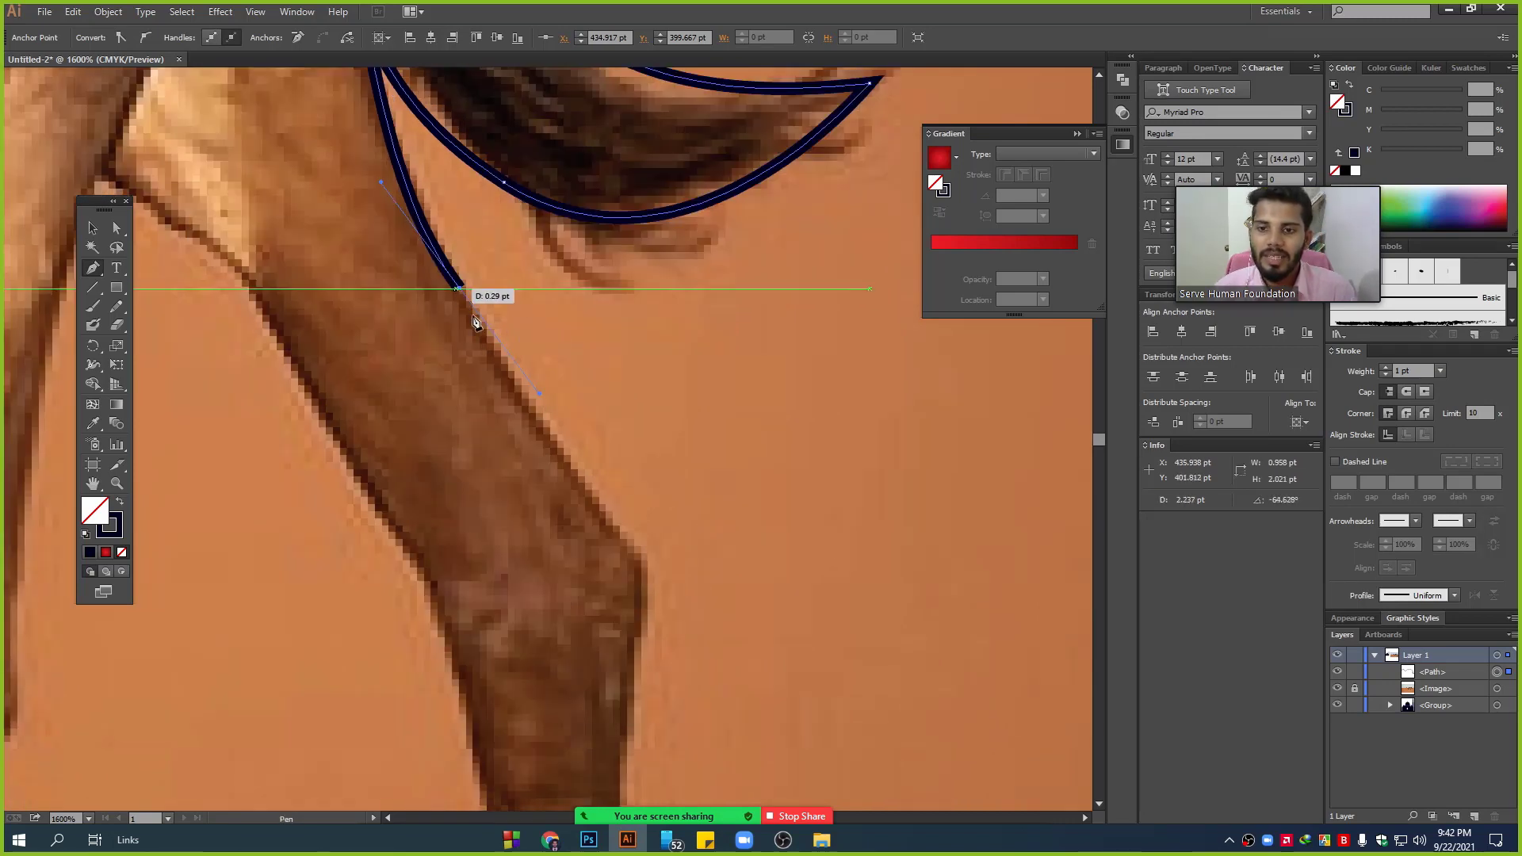
{"action": "left_click", "coordinate": [619, 528]}
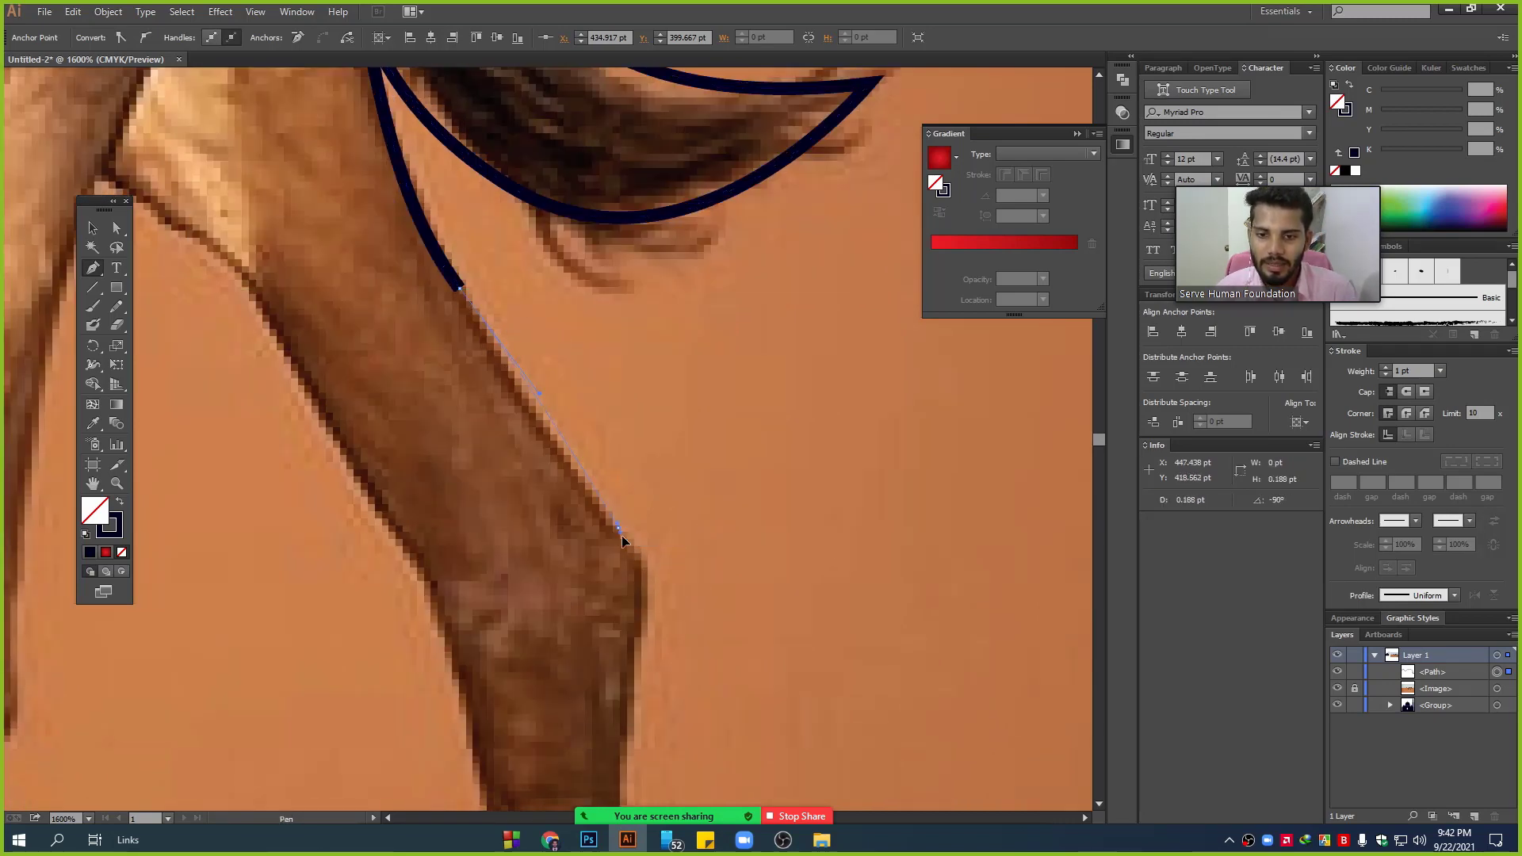
{"action": "scroll", "coordinate": [658, 492], "scroll_direction": "down", "scroll_amount": 3}
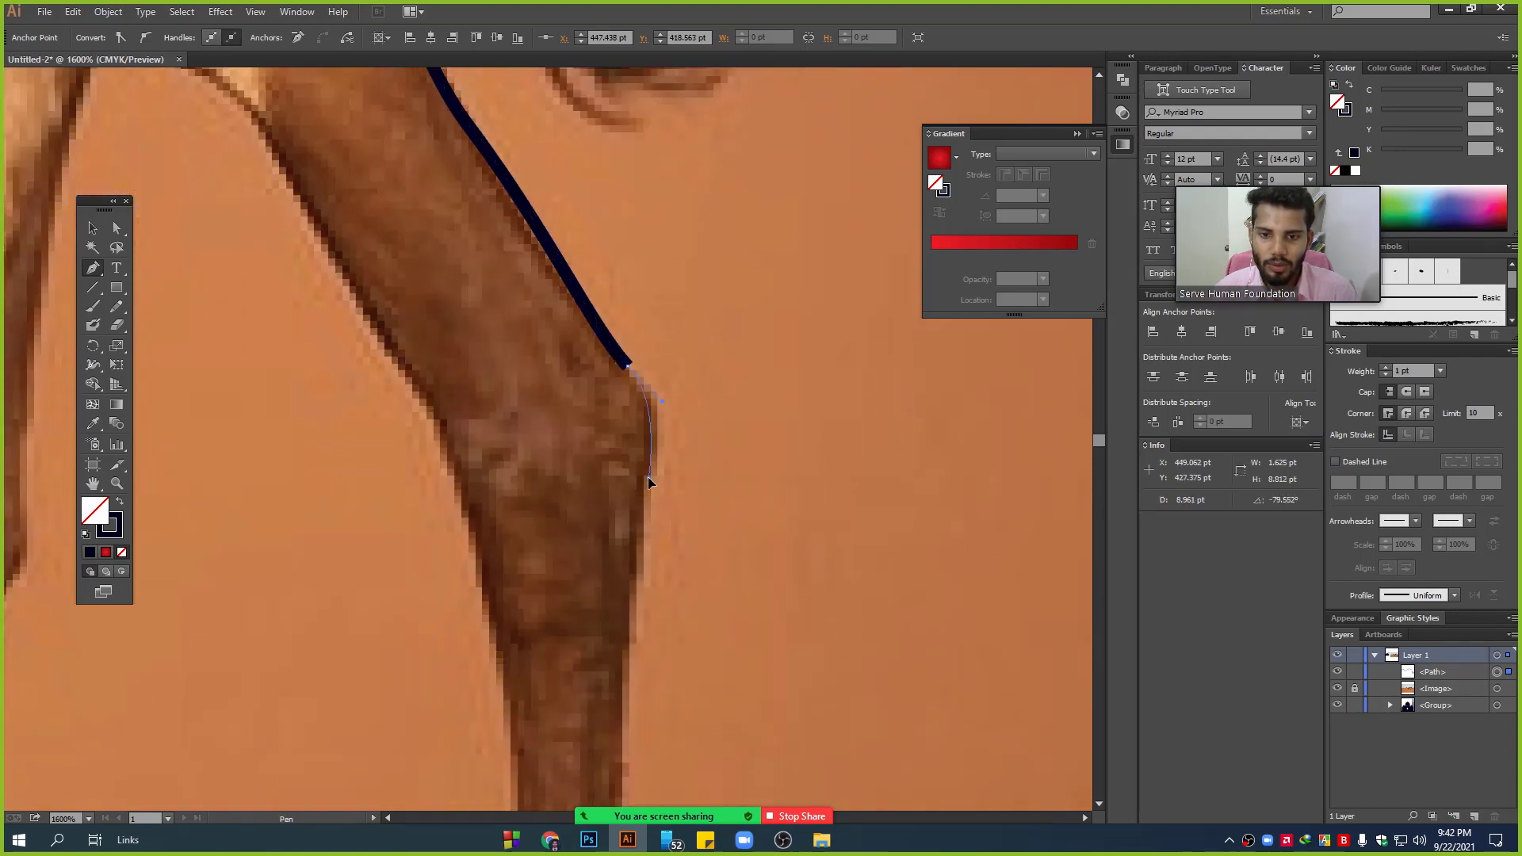
{"action": "left_click", "coordinate": [640, 528]}
{"action": "left_click_drag", "start_coordinate": [731, 596], "coordinate": [699, 304]}
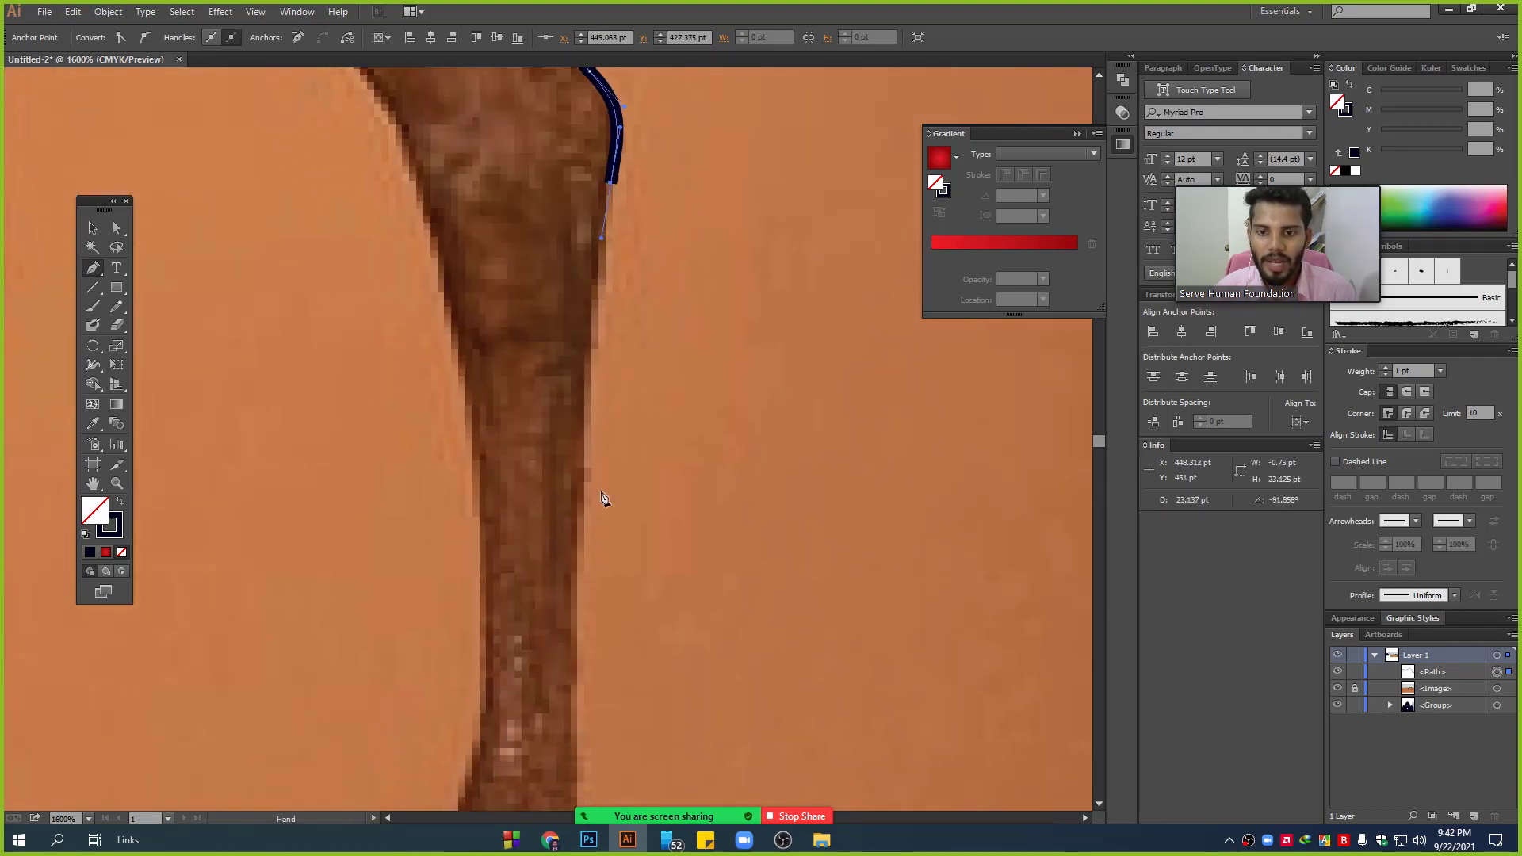
{"action": "mouse_move", "coordinate": [571, 590]}
{"action": "left_mouse_down"}
{"action": "mouse_move", "coordinate": [577, 651]}
{"action": "mouse_move", "coordinate": [588, 343]}
{"action": "left_mouse_up"}
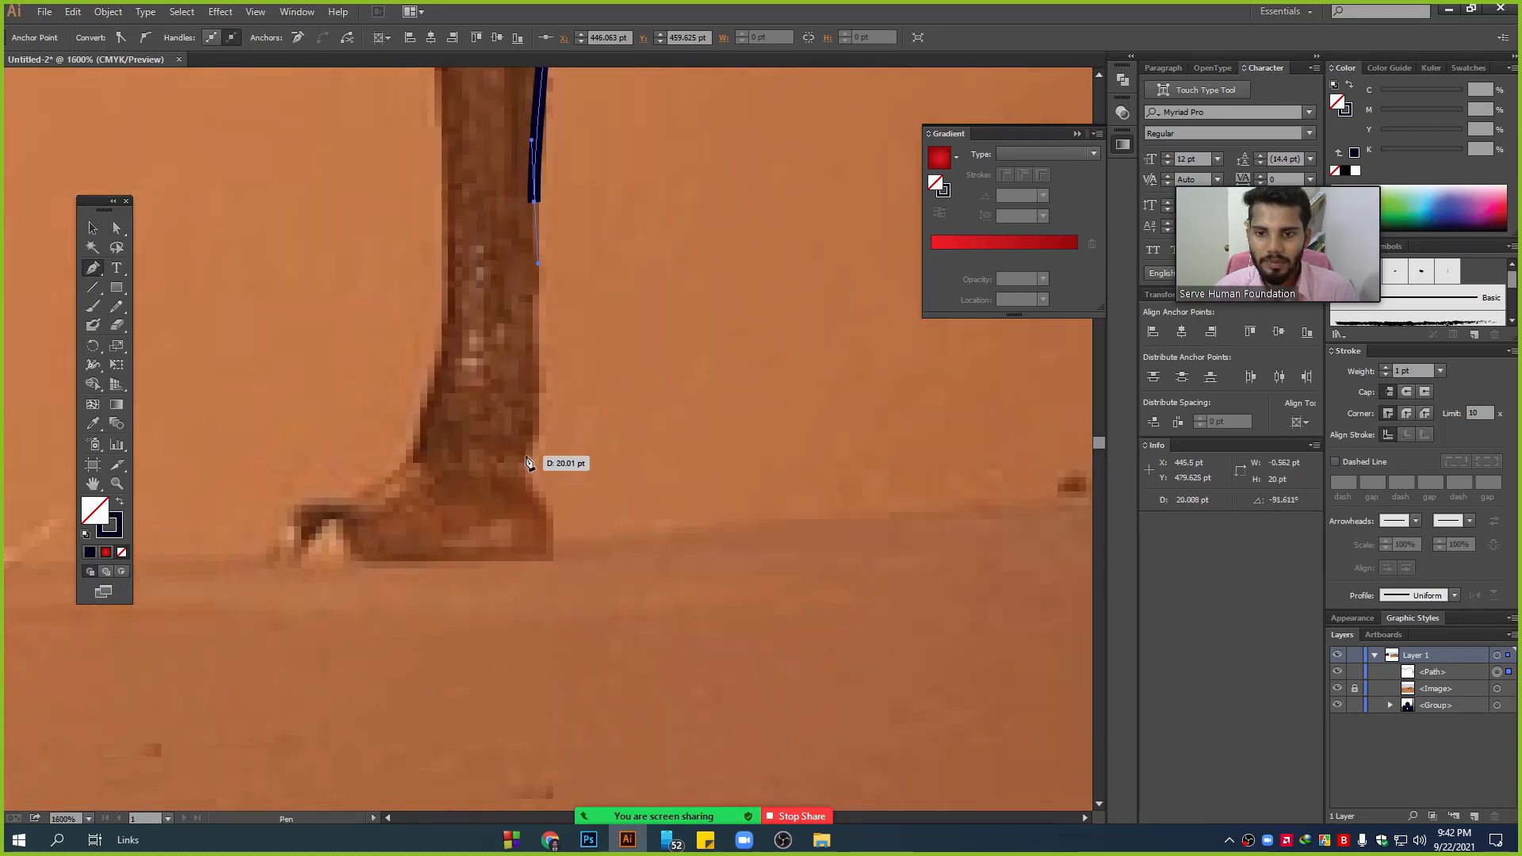
{"action": "mouse_move", "coordinate": [526, 463]}
{"action": "left_mouse_down"}
{"action": "mouse_move", "coordinate": [495, 513]}
{"action": "mouse_move", "coordinate": [547, 508]}
{"action": "left_mouse_up"}
- Wrap the outline around the foot's base and up its front edge, then zoom out
{"action": "scroll", "coordinate": [547, 522], "scroll_direction": "up", "scroll_amount": 1}
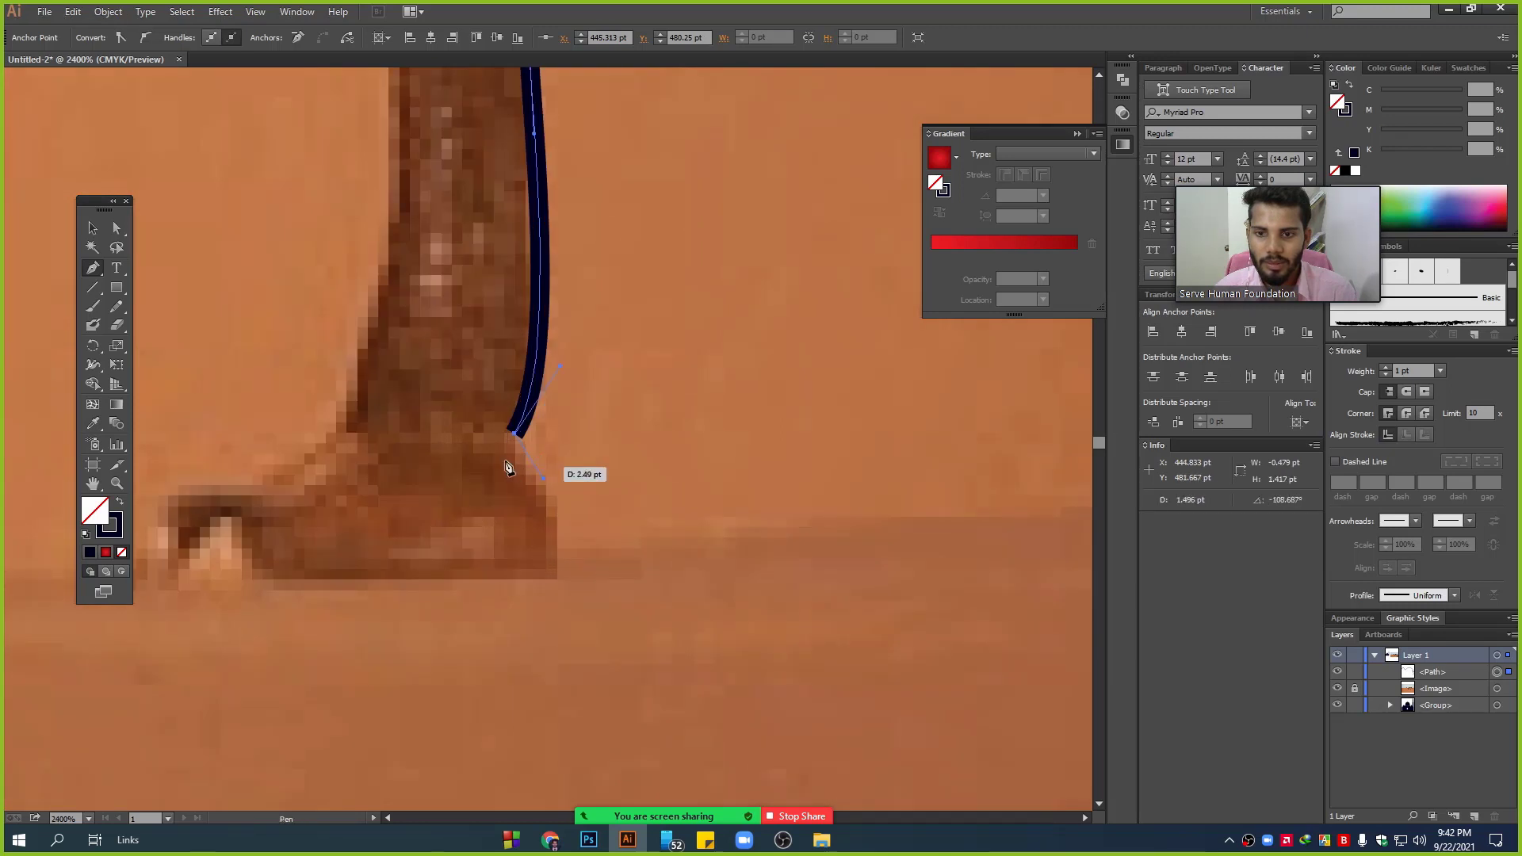
{"action": "left_click_drag", "start_coordinate": [552, 573], "coordinate": [518, 600]}
{"action": "scroll", "coordinate": [491, 594], "scroll_direction": "left", "scroll_amount": 2}
{"action": "left_click", "coordinate": [370, 573]}
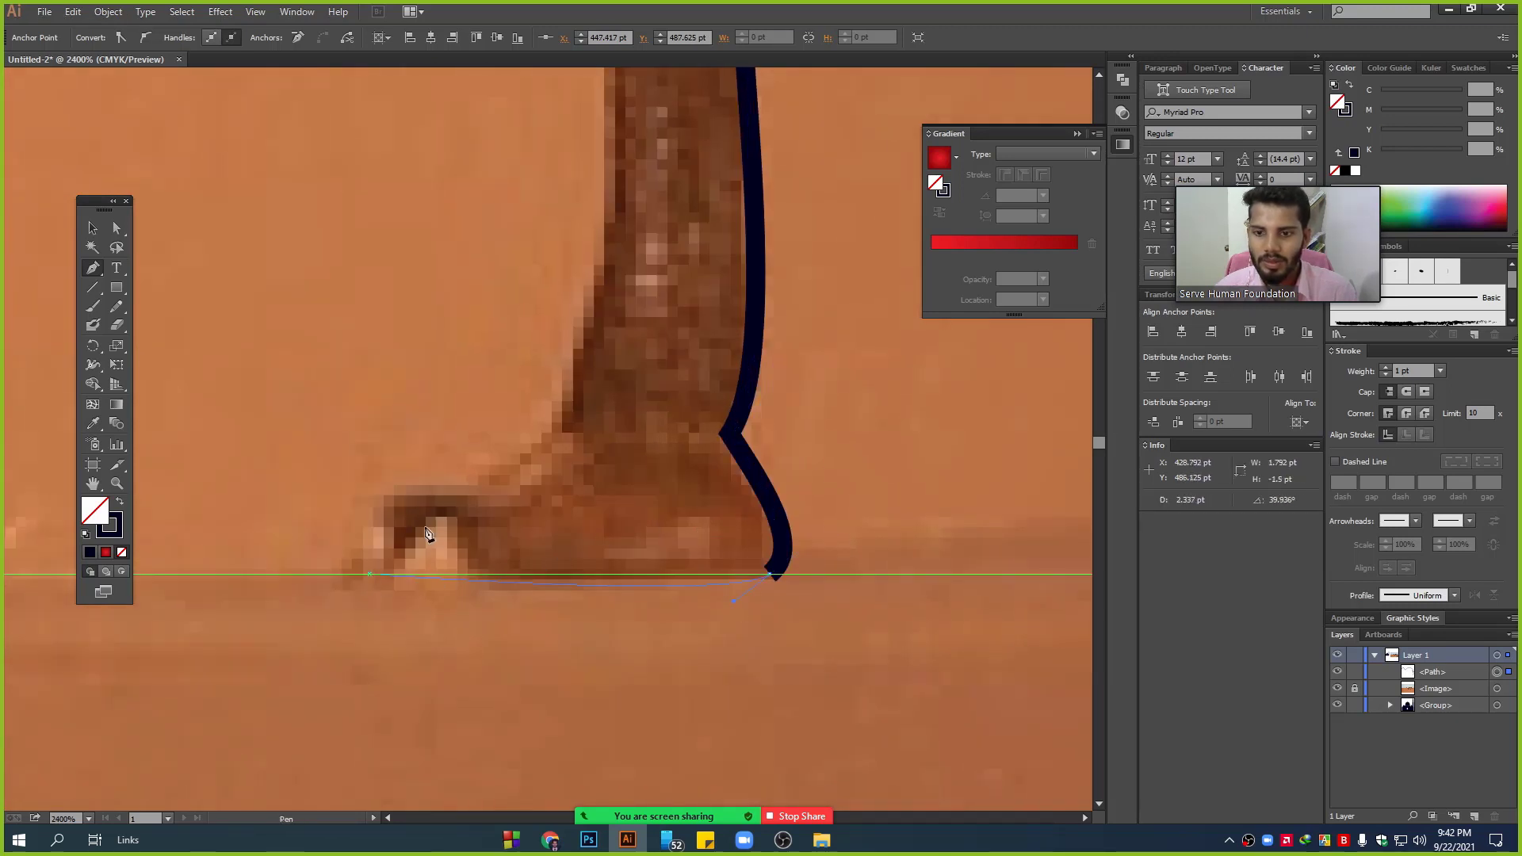
{"action": "mouse_move", "coordinate": [454, 489]}
{"action": "left_mouse_down"}
{"action": "mouse_move", "coordinate": [508, 515]}
{"action": "mouse_move", "coordinate": [523, 467]}
{"action": "left_mouse_up"}
{"action": "scroll", "coordinate": [492, 527], "scroll_direction": "up", "scroll_amount": 2}
{"action": "scroll", "coordinate": [492, 527], "scroll_direction": "up", "scroll_amount": 2}
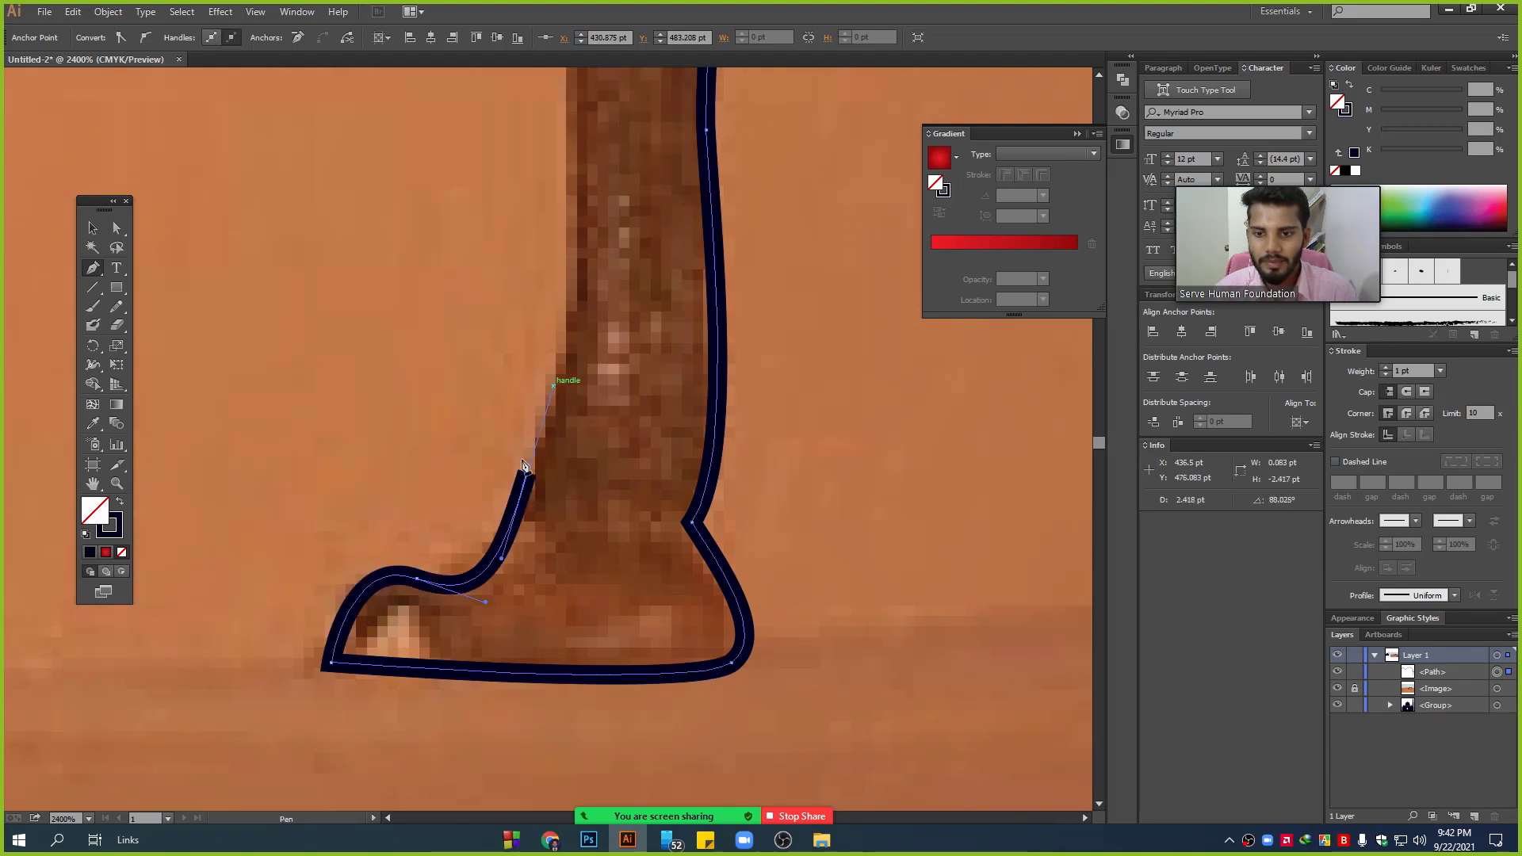
{"action": "key", "text": "ctrl+minus"}
{"action": "key", "text": "ctrl+minus"}
{"action": "scroll", "coordinate": [560, 605], "scroll_direction": "up", "scroll_amount": 3}
{"action": "scroll", "coordinate": [527, 381], "scroll_direction": "up", "scroll_amount": 2}
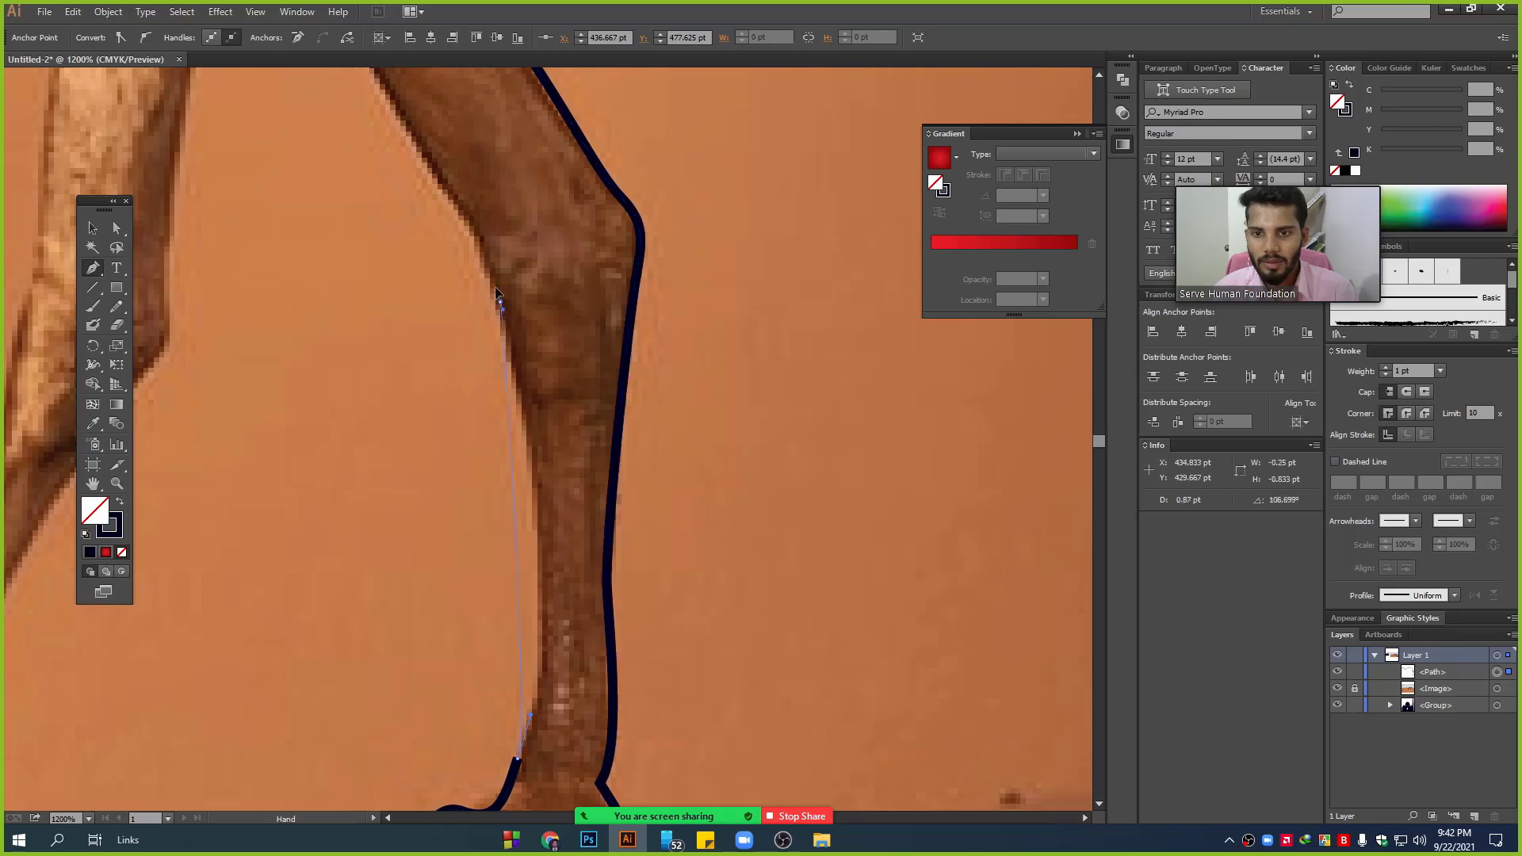
- Finish tracing the current leg's left edge upward toward the body
{"action": "left_click", "coordinate": [438, 184]}
{"action": "left_click_drag", "start_coordinate": [575, 310], "coordinate": [770, 563]}
{"action": "left_click_drag", "start_coordinate": [600, 332], "coordinate": [559, 302]}
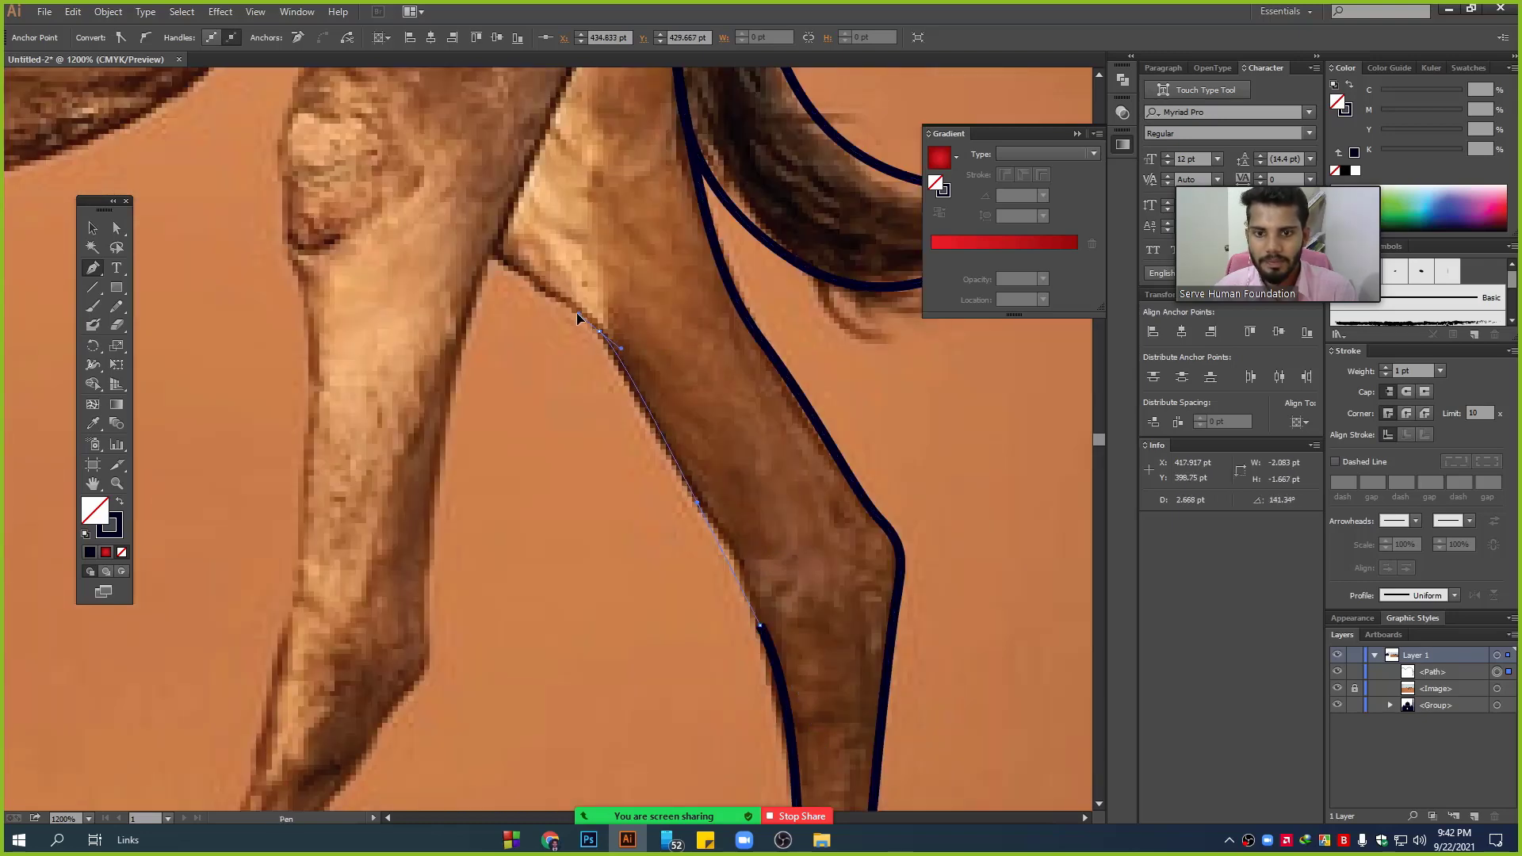
{"action": "left_click", "coordinate": [497, 262]}
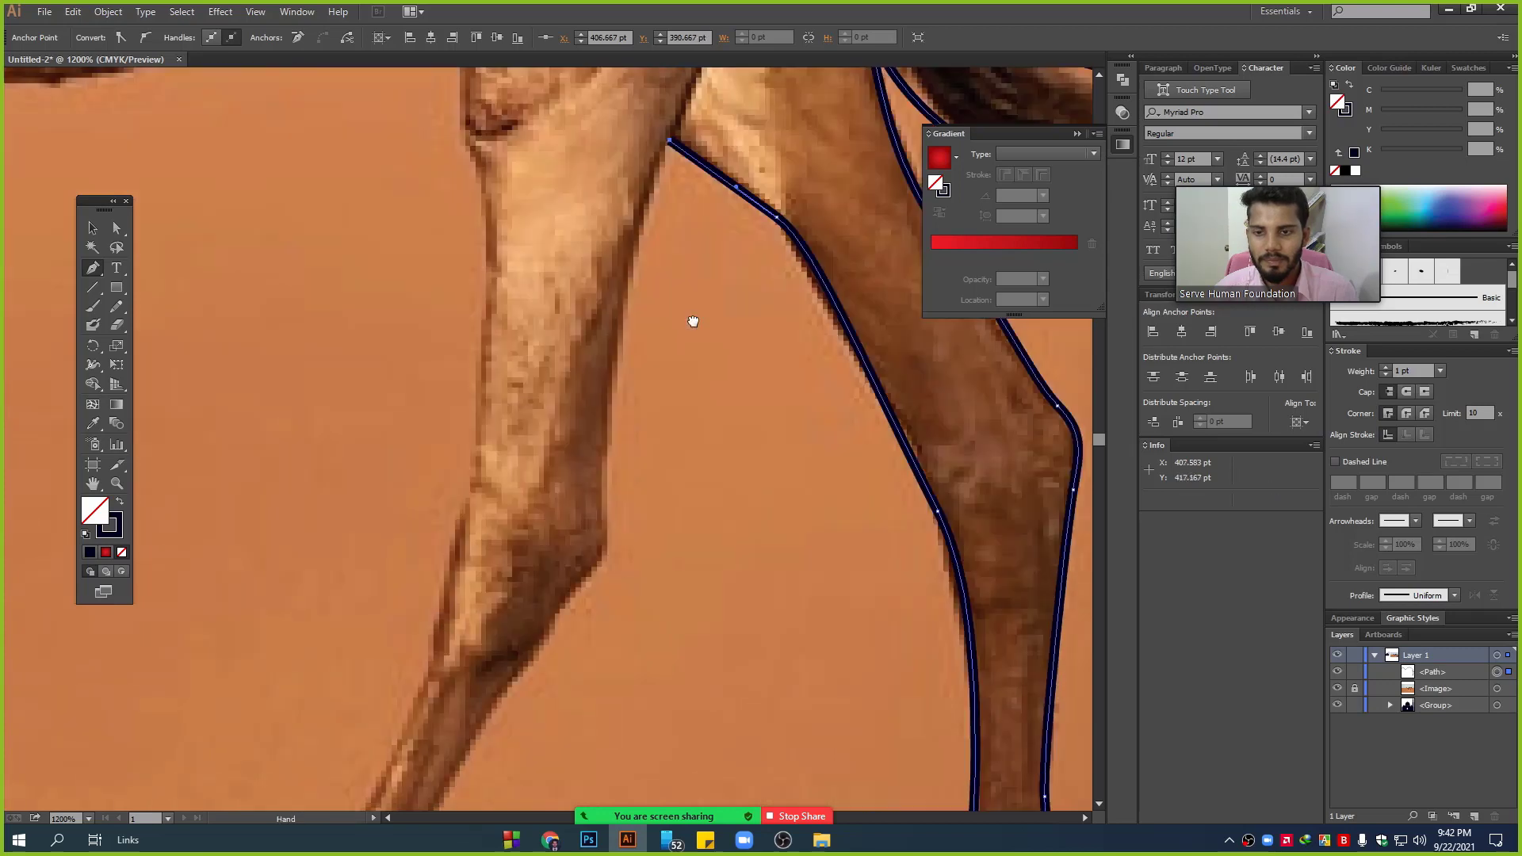
- Trace the neighbouring leg's right edge down to the back of the hoof
{"action": "left_click_drag", "start_coordinate": [555, 444], "coordinate": [743, 253]}
{"action": "left_click", "coordinate": [617, 404]}
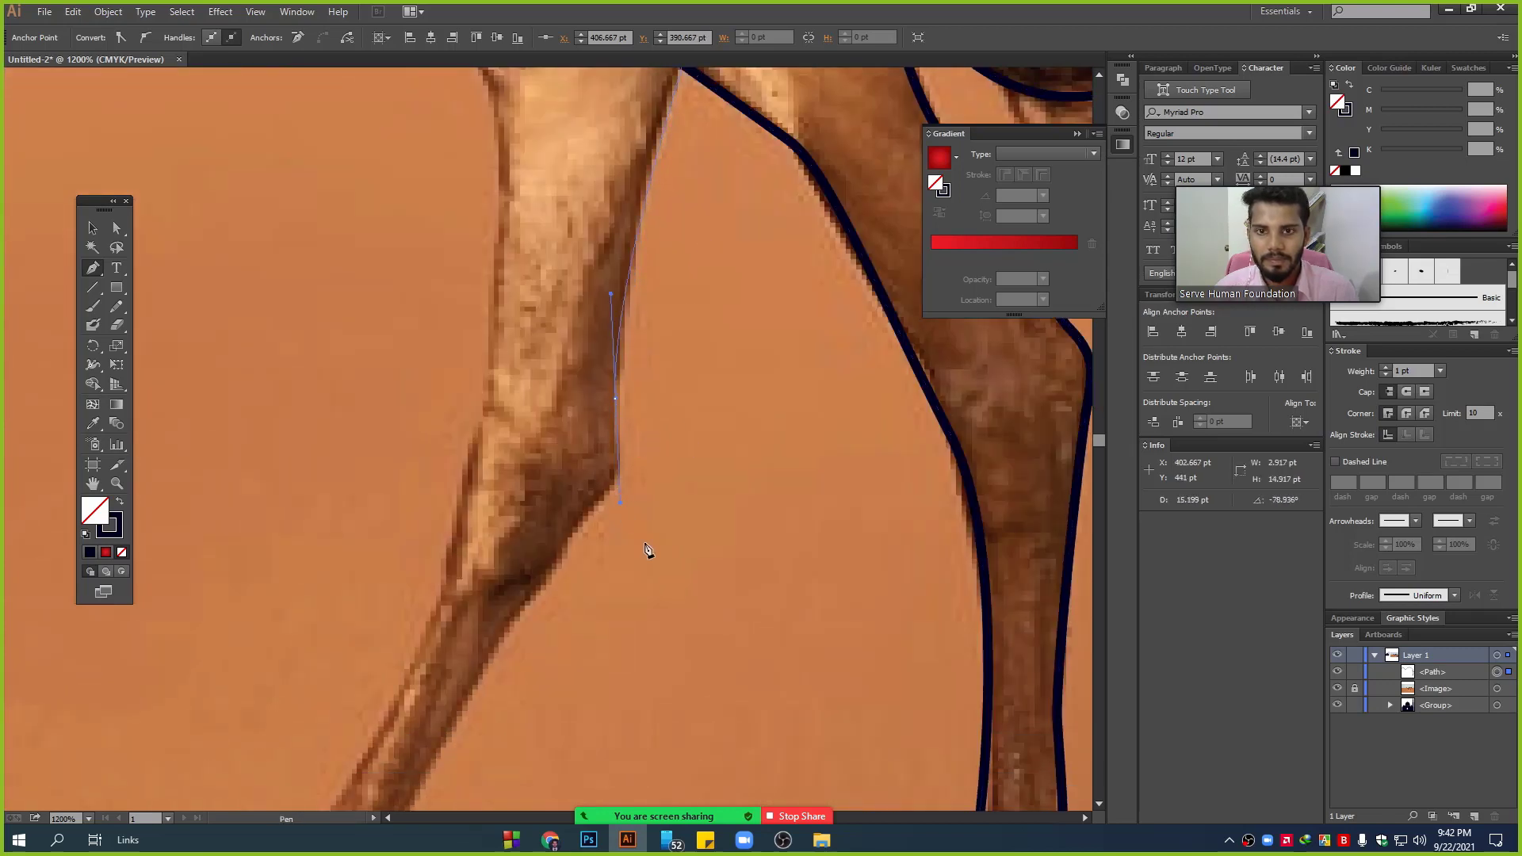
{"action": "left_click_drag", "start_coordinate": [649, 552], "coordinate": [715, 447]}
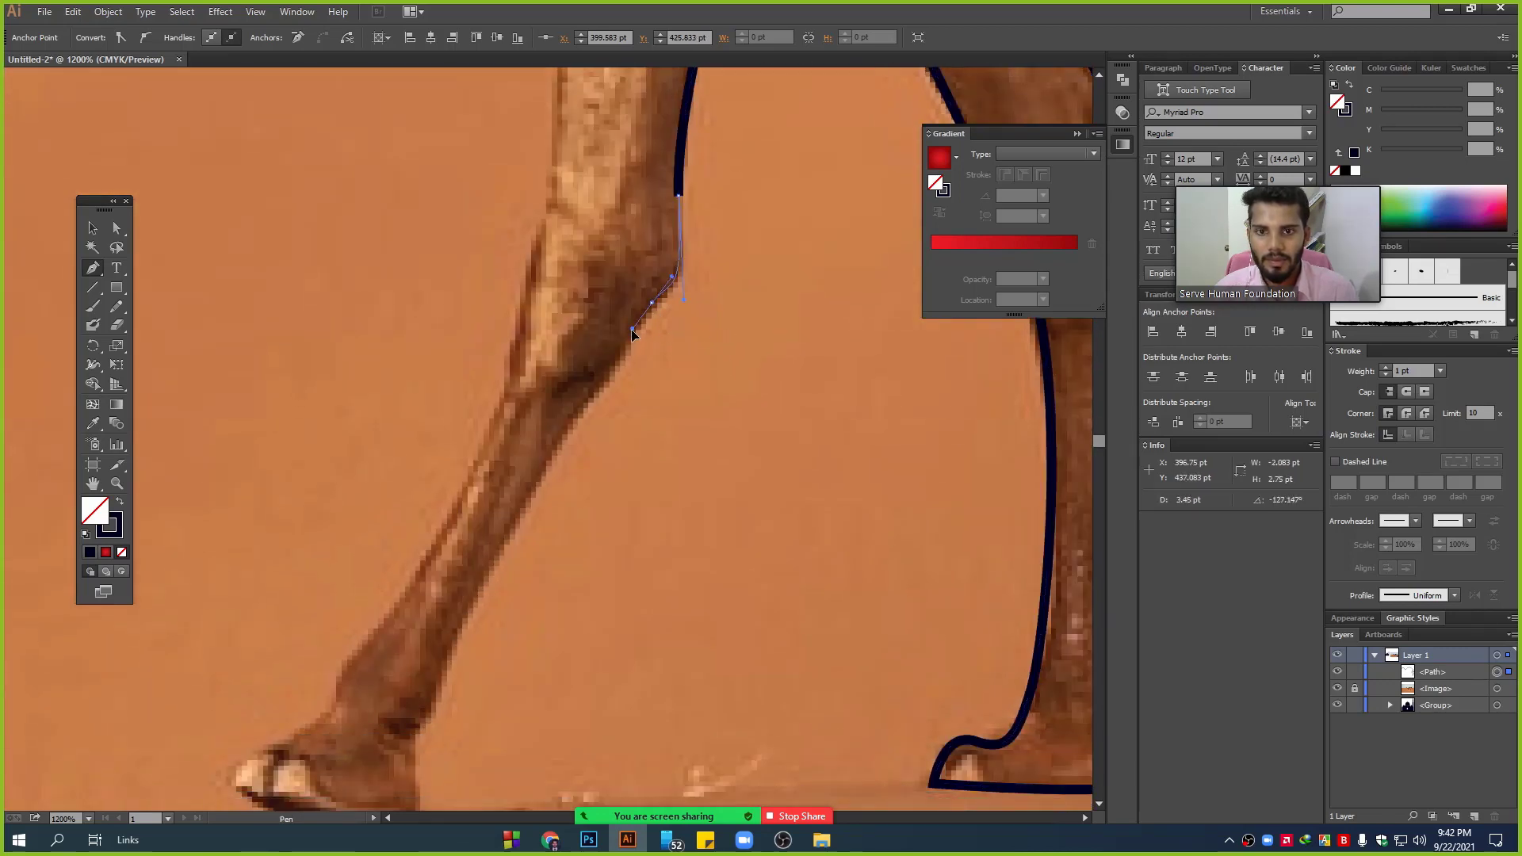
{"action": "left_click_drag", "start_coordinate": [664, 295], "coordinate": [644, 323]}
{"action": "left_click_drag", "start_coordinate": [547, 464], "coordinate": [626, 274]}
{"action": "left_click", "coordinate": [656, 226]}
{"action": "left_click", "coordinate": [625, 290]}
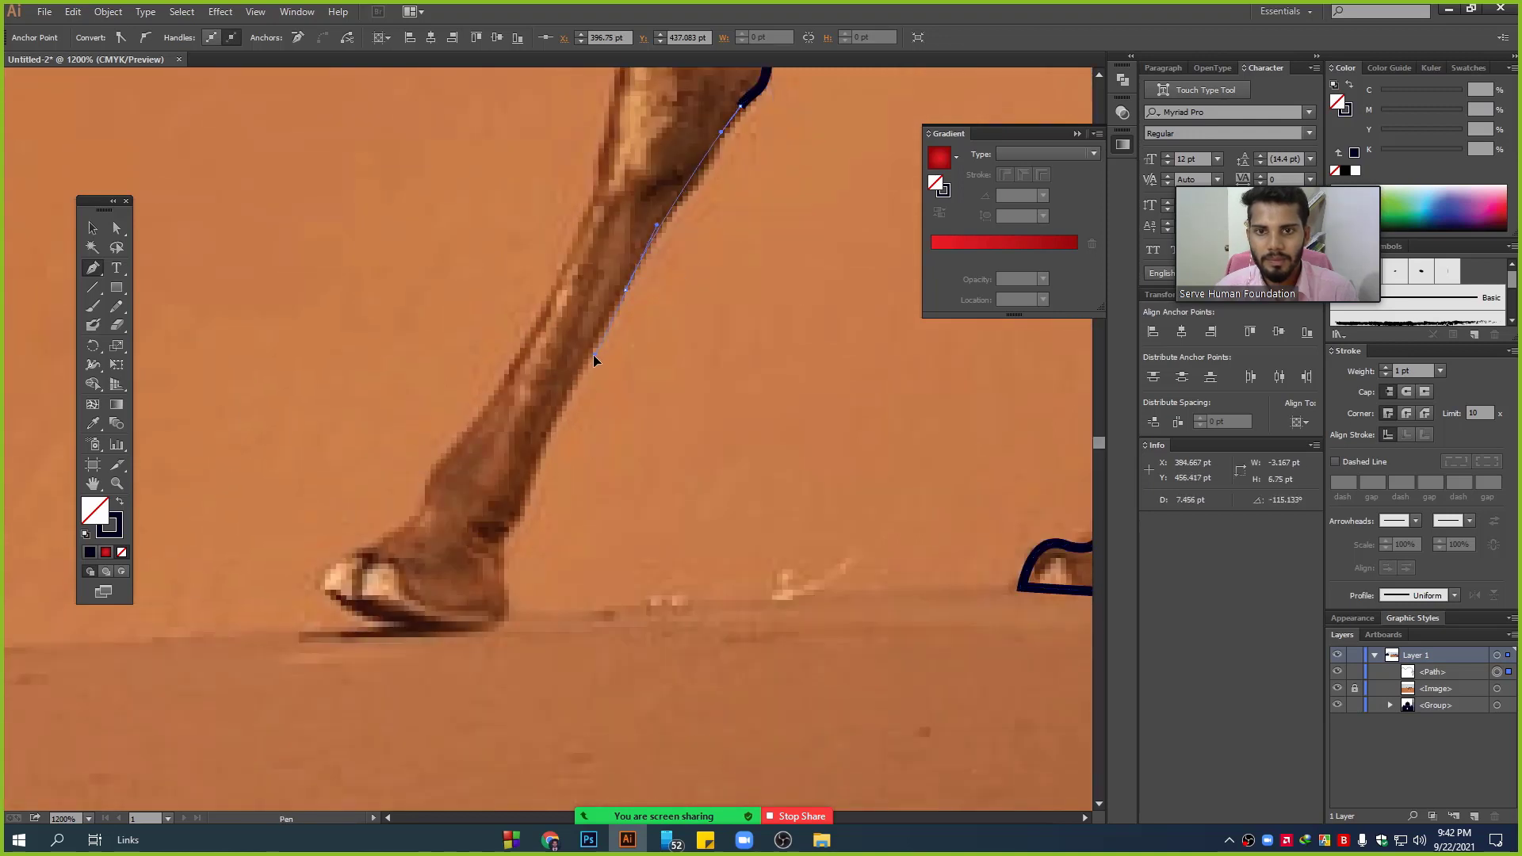
{"action": "left_click", "coordinate": [541, 423]}
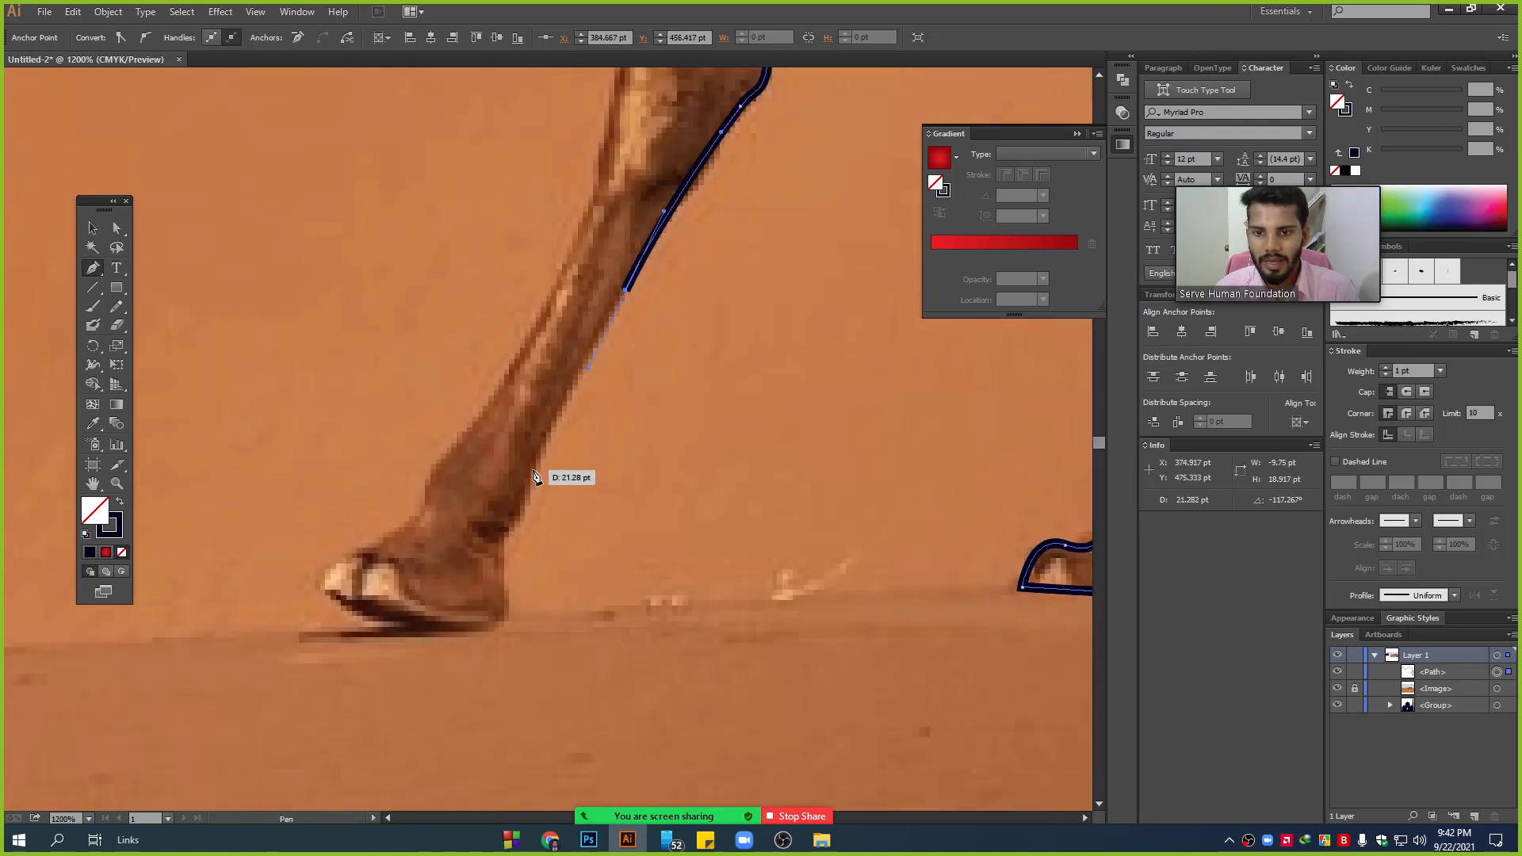
{"action": "left_click", "coordinate": [533, 469]}
{"action": "left_click", "coordinate": [524, 518]}
{"action": "left_click", "coordinate": [505, 545]}
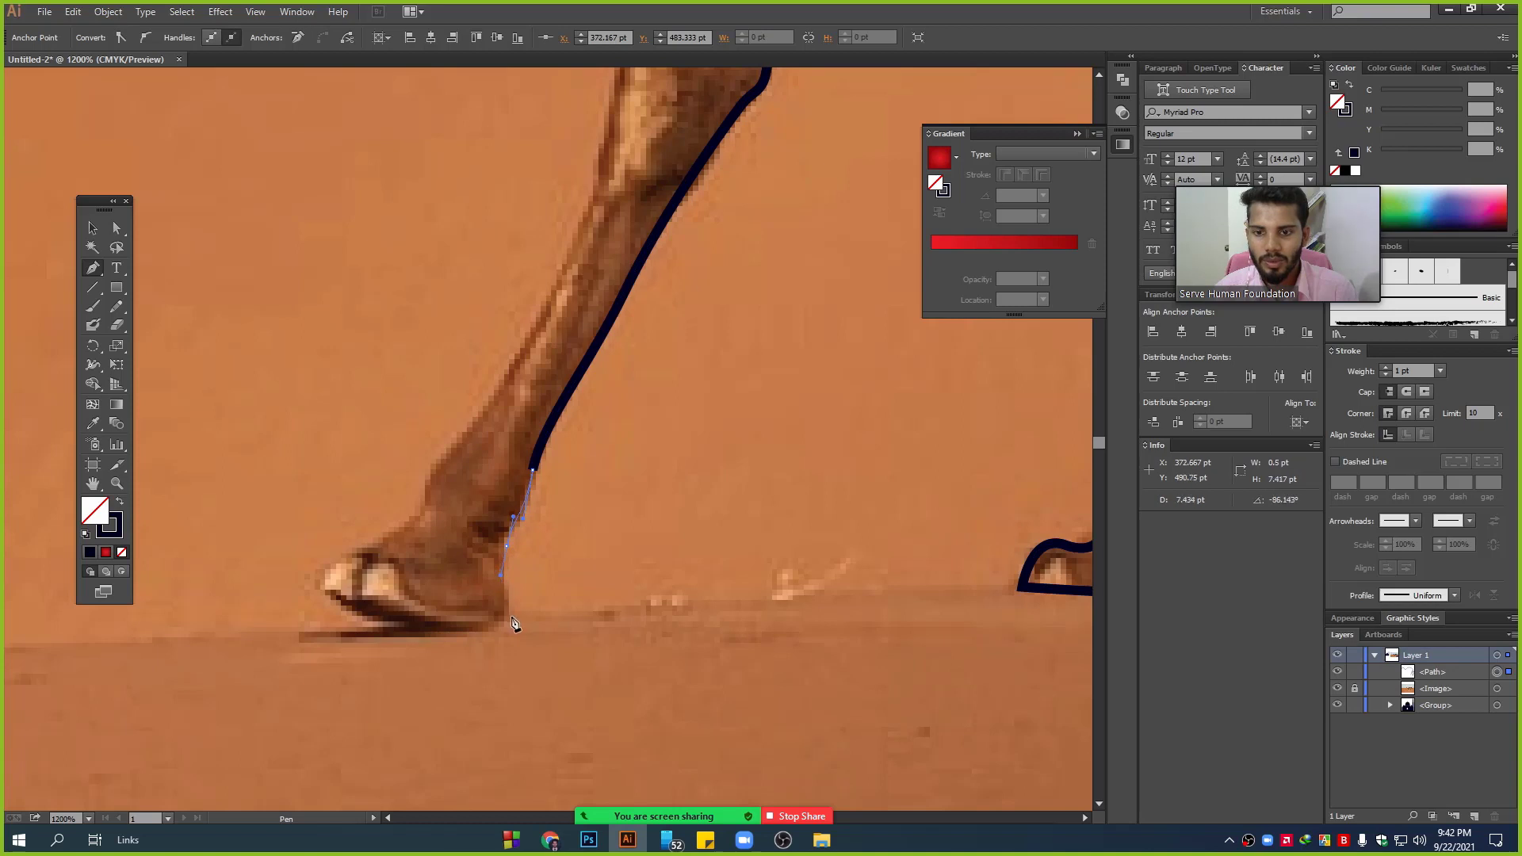
- Zoom in and curve the outline around the hoof's back, base, front tip and front
{"action": "key", "text": "ctrl+plus"}
{"action": "mouse_move", "coordinate": [452, 646]}
{"action": "left_mouse_down"}
{"action": "mouse_move", "coordinate": [394, 644]}
{"action": "mouse_move", "coordinate": [570, 693]}
{"action": "left_mouse_up"}
{"action": "left_click", "coordinate": [351, 642]}
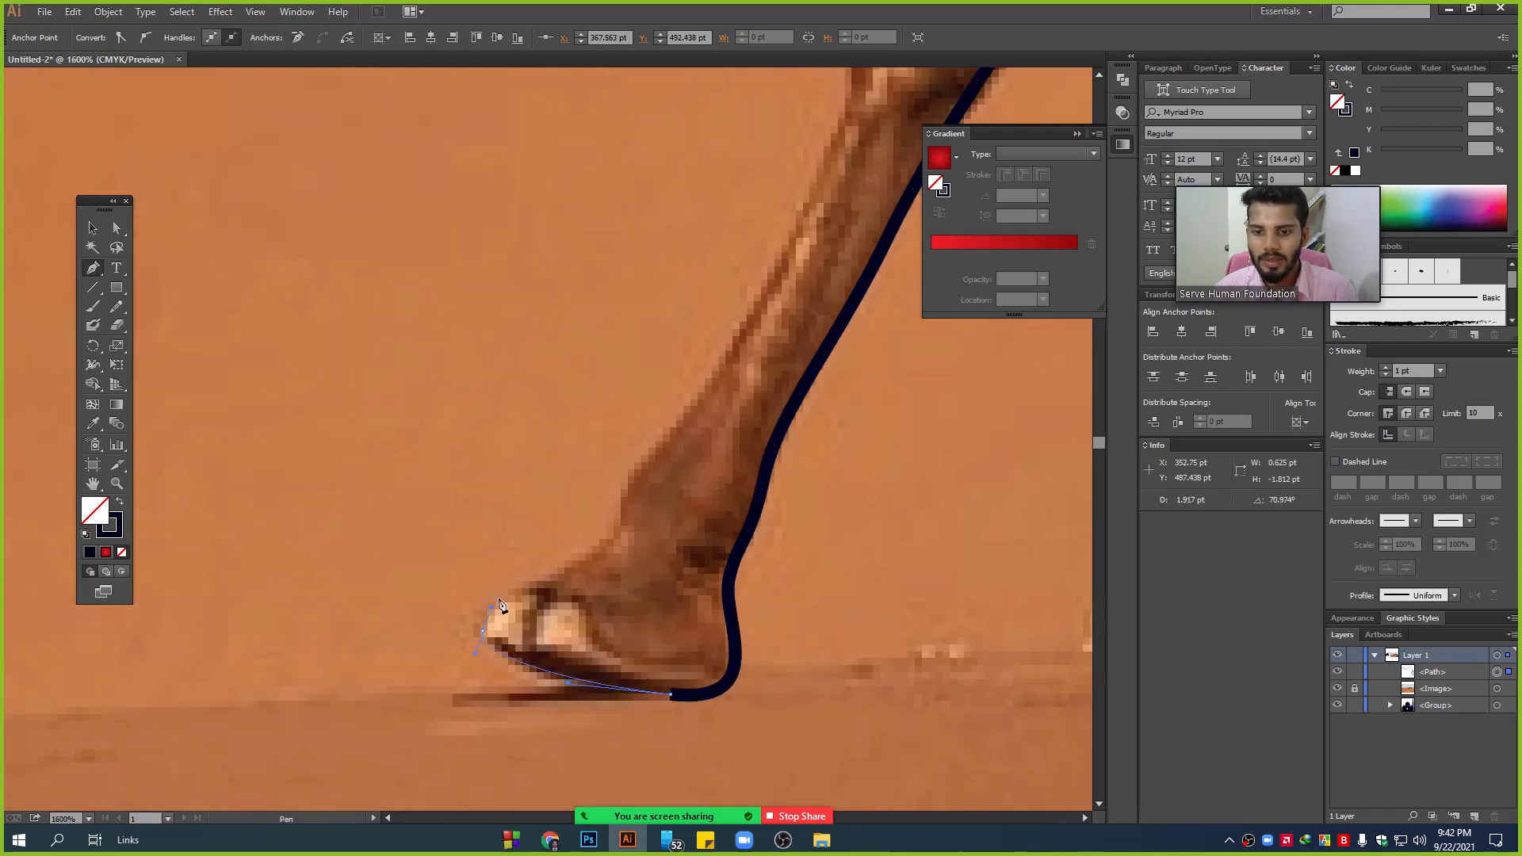
{"action": "left_click", "coordinate": [500, 604]}
{"action": "left_click", "coordinate": [549, 568]}
{"action": "left_click_drag", "start_coordinate": [592, 568], "coordinate": [533, 616]}
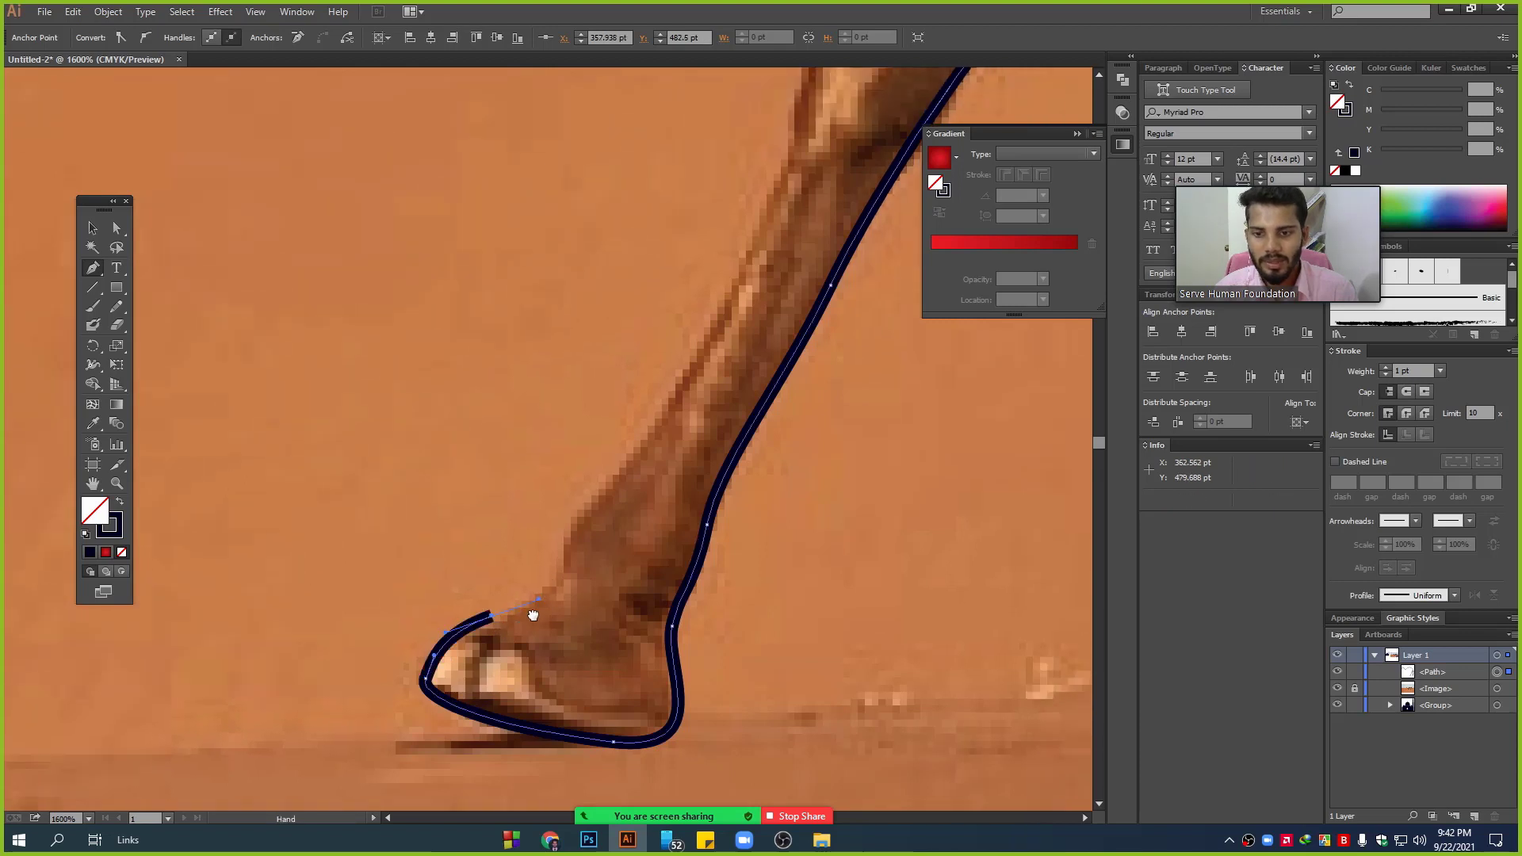
{"action": "left_click_drag", "start_coordinate": [566, 551], "coordinate": [579, 523]}
- Climb the leg's left edge with anchors up toward the knee
{"action": "left_click_drag", "start_coordinate": [652, 486], "coordinate": [500, 639]}
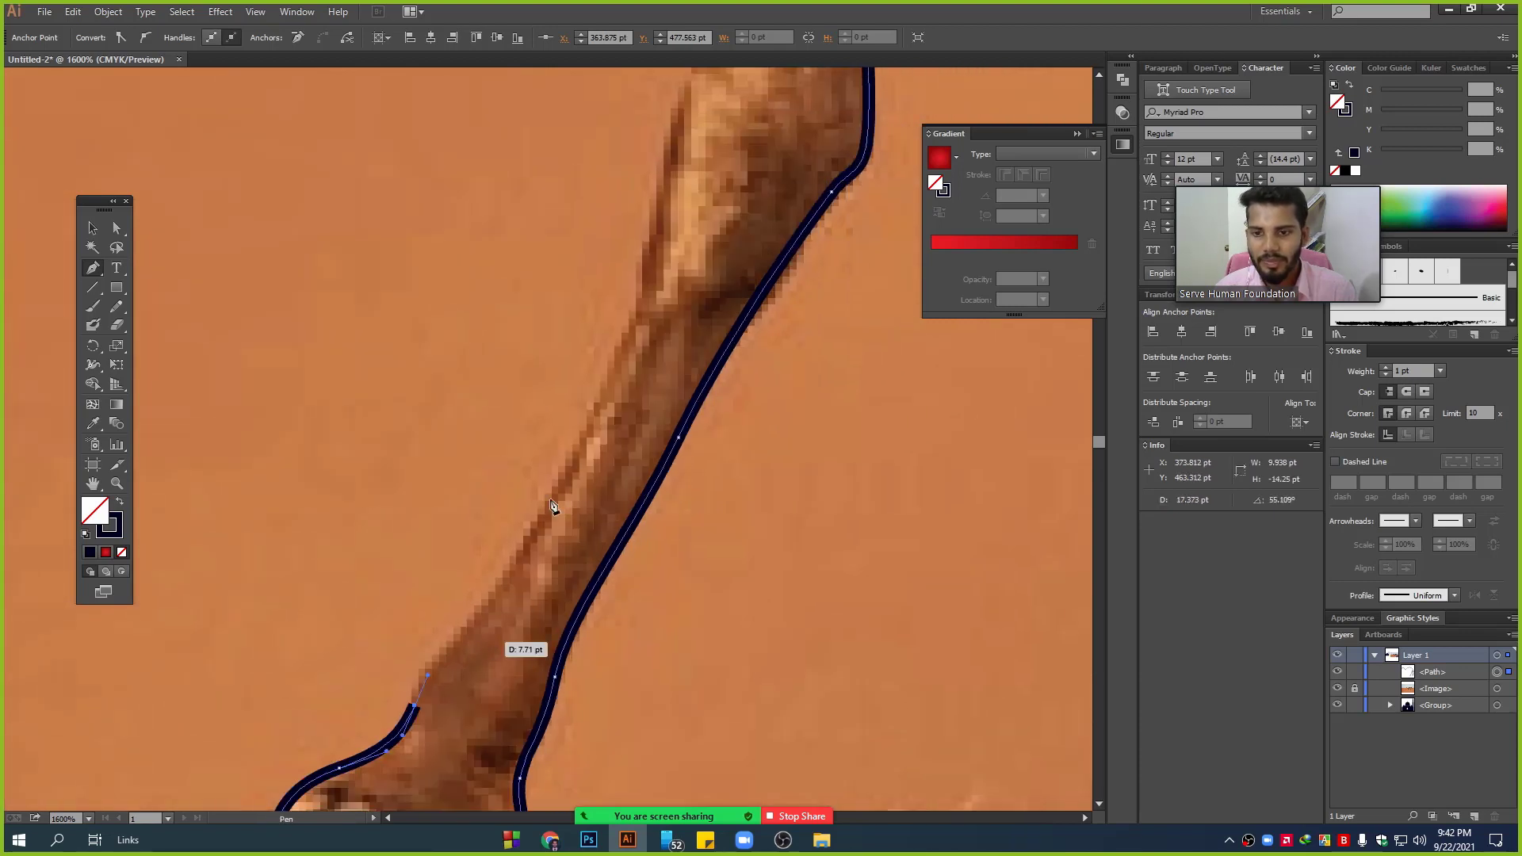
{"action": "left_click_drag", "start_coordinate": [593, 406], "coordinate": [618, 345]}
{"action": "left_click", "coordinate": [652, 237]}
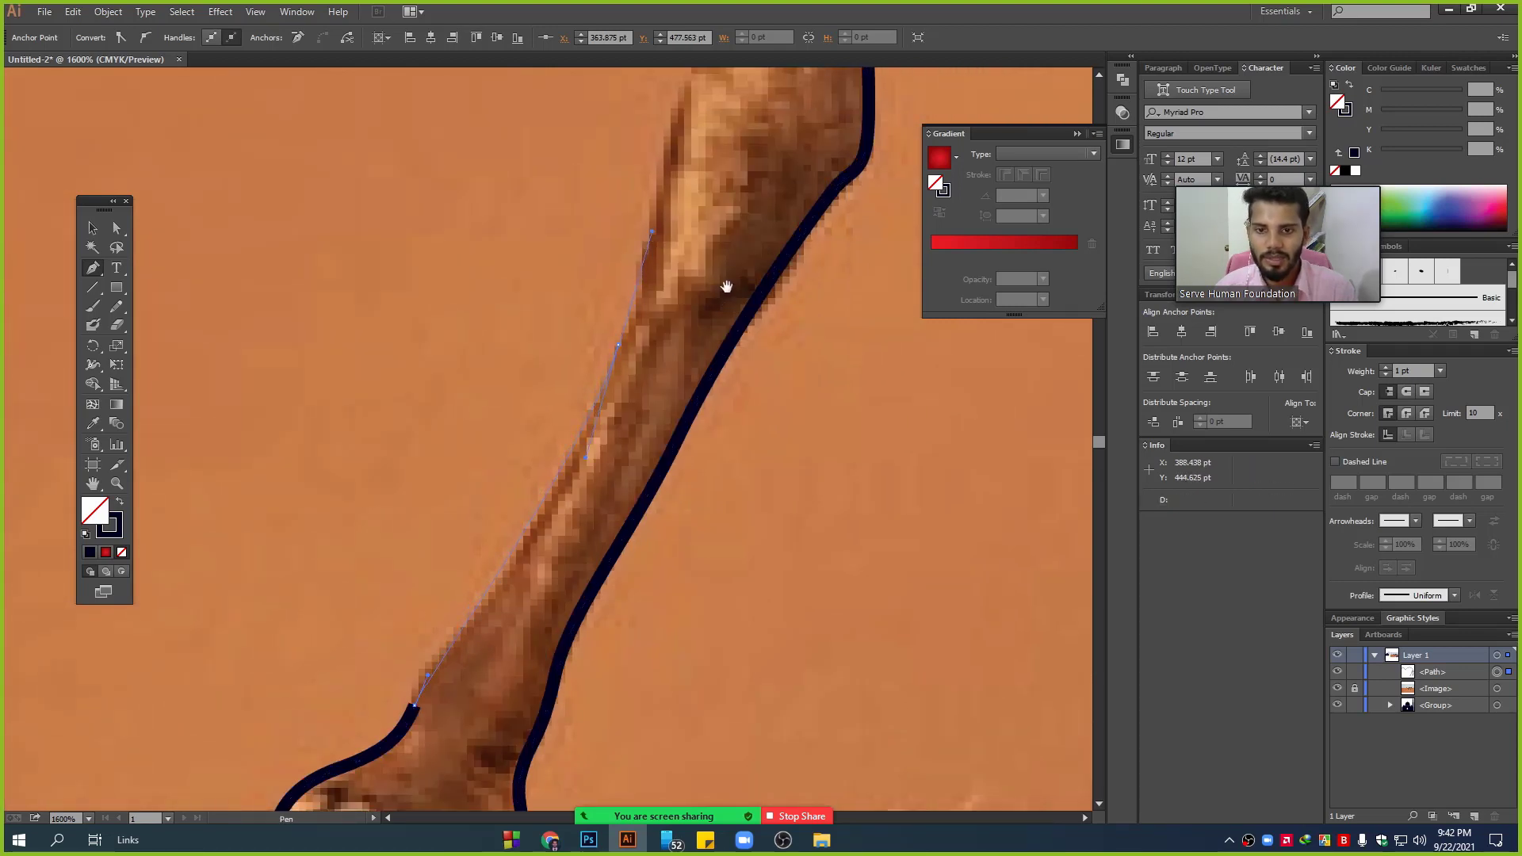
{"action": "left_click_drag", "start_coordinate": [724, 285], "coordinate": [513, 544]}
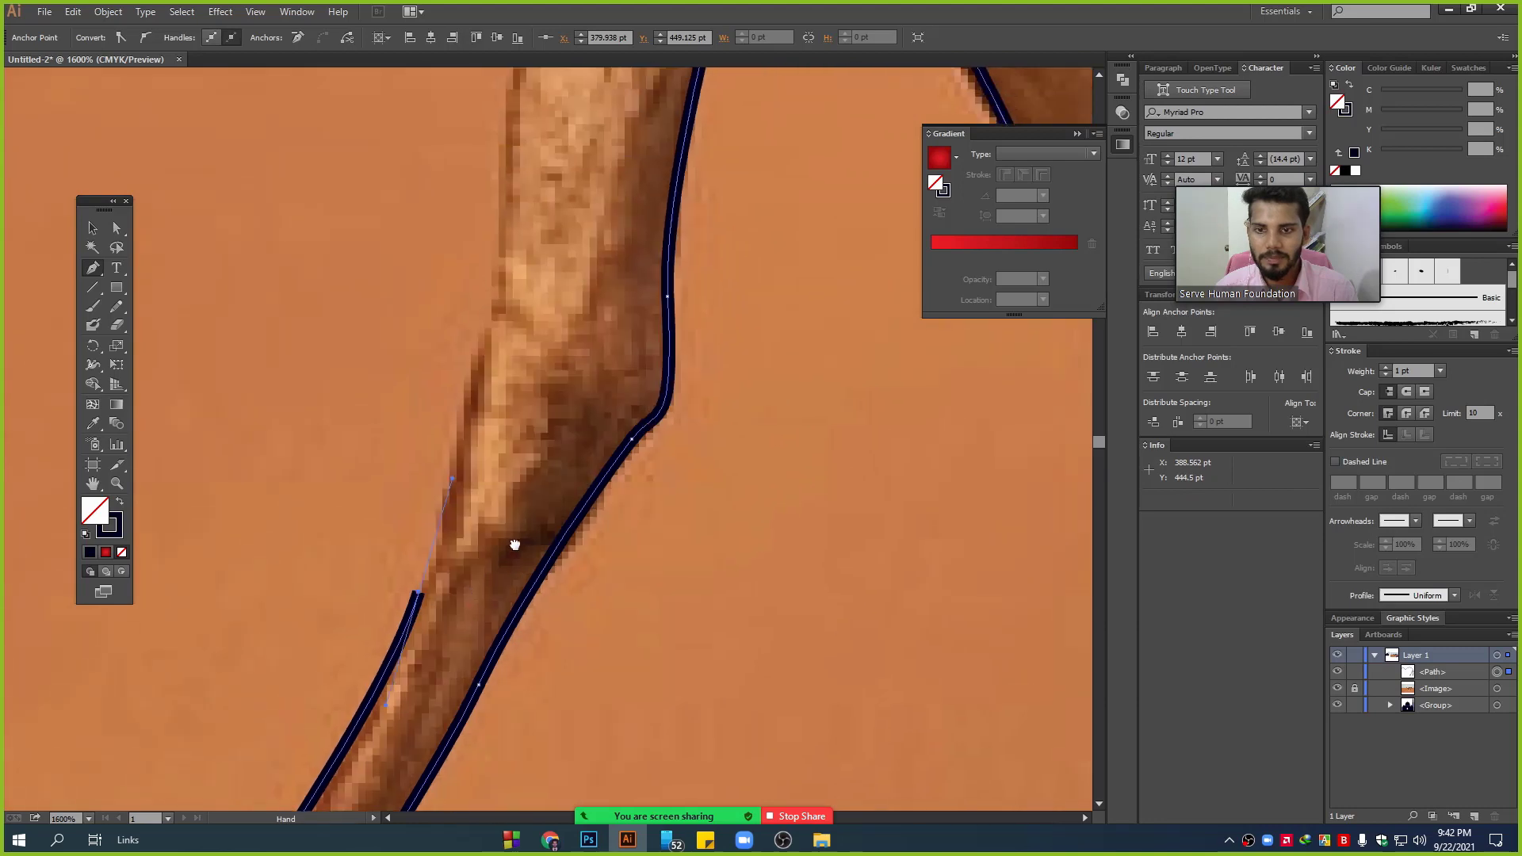
{"action": "left_click", "coordinate": [493, 154]}
{"action": "left_click_drag", "start_coordinate": [555, 206], "coordinate": [596, 625]}
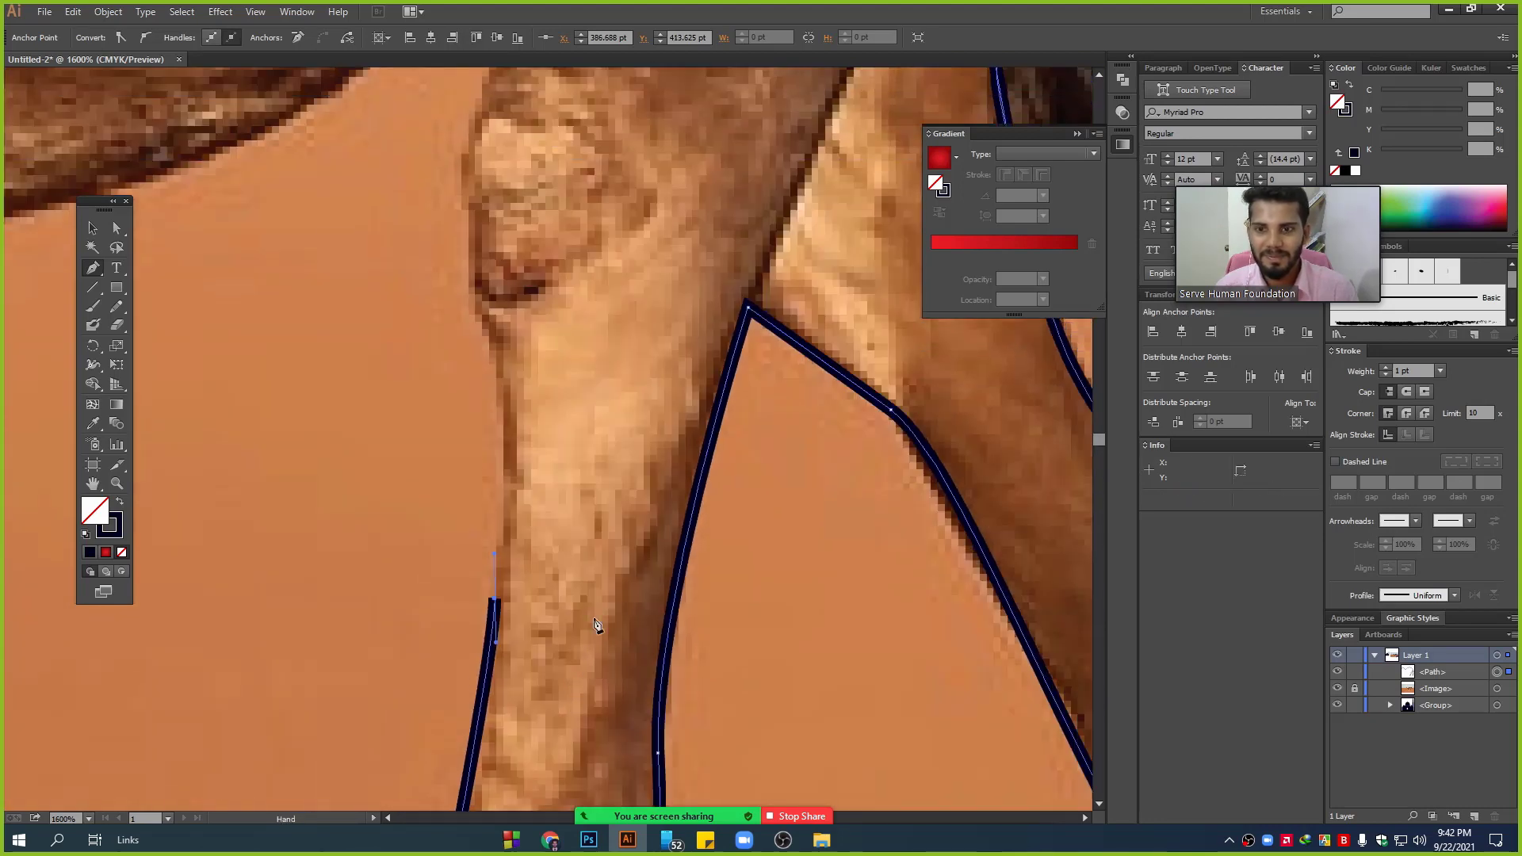
- Curve the outline up the leg's left edge and around the knee
{"action": "left_click_drag", "start_coordinate": [489, 325], "coordinate": [472, 266]}
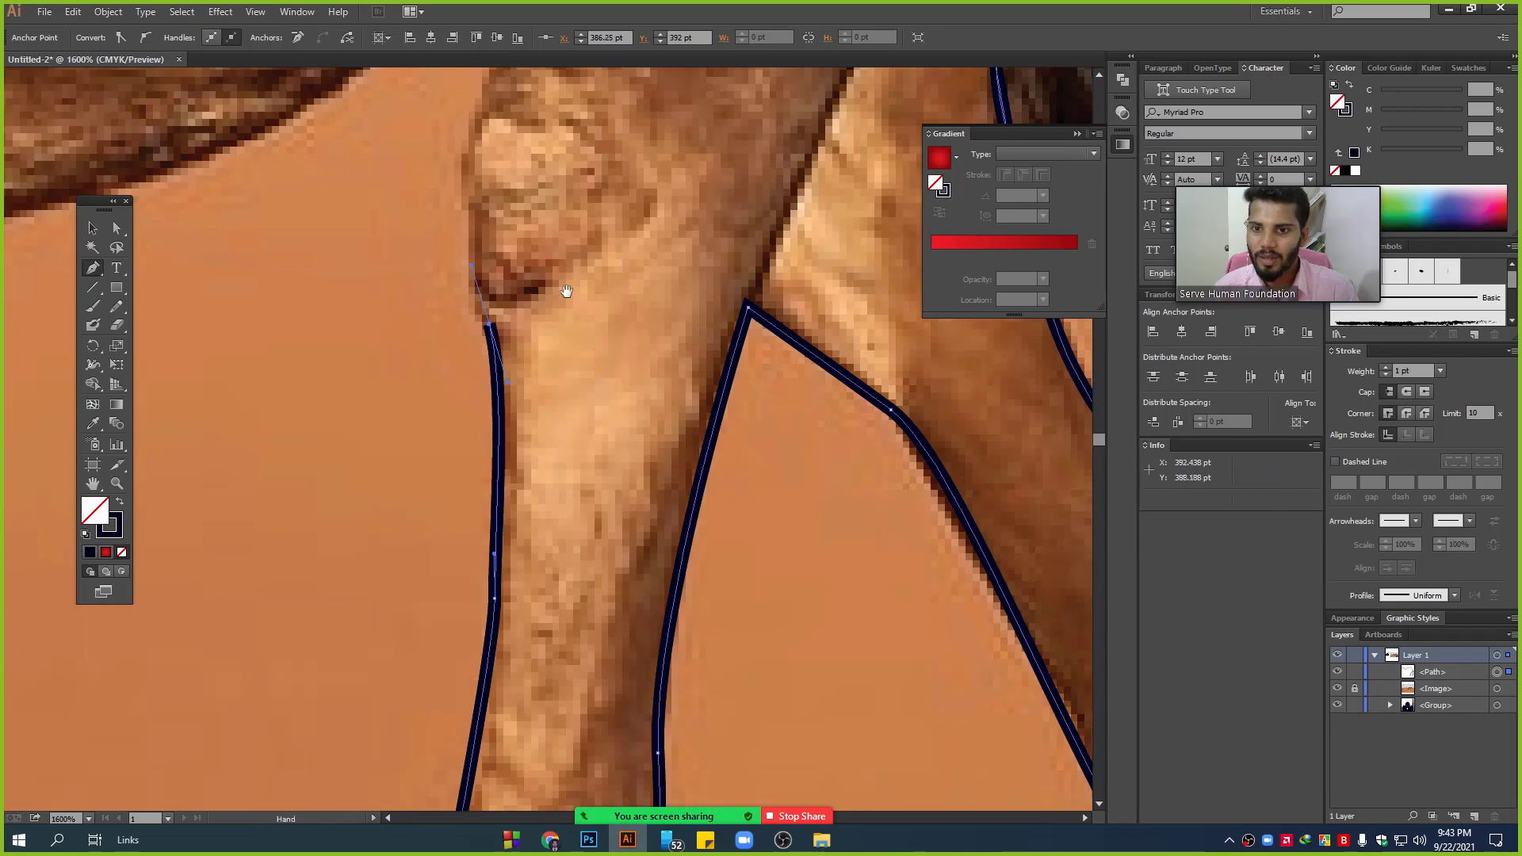
{"action": "left_click_drag", "start_coordinate": [566, 291], "coordinate": [529, 482]}
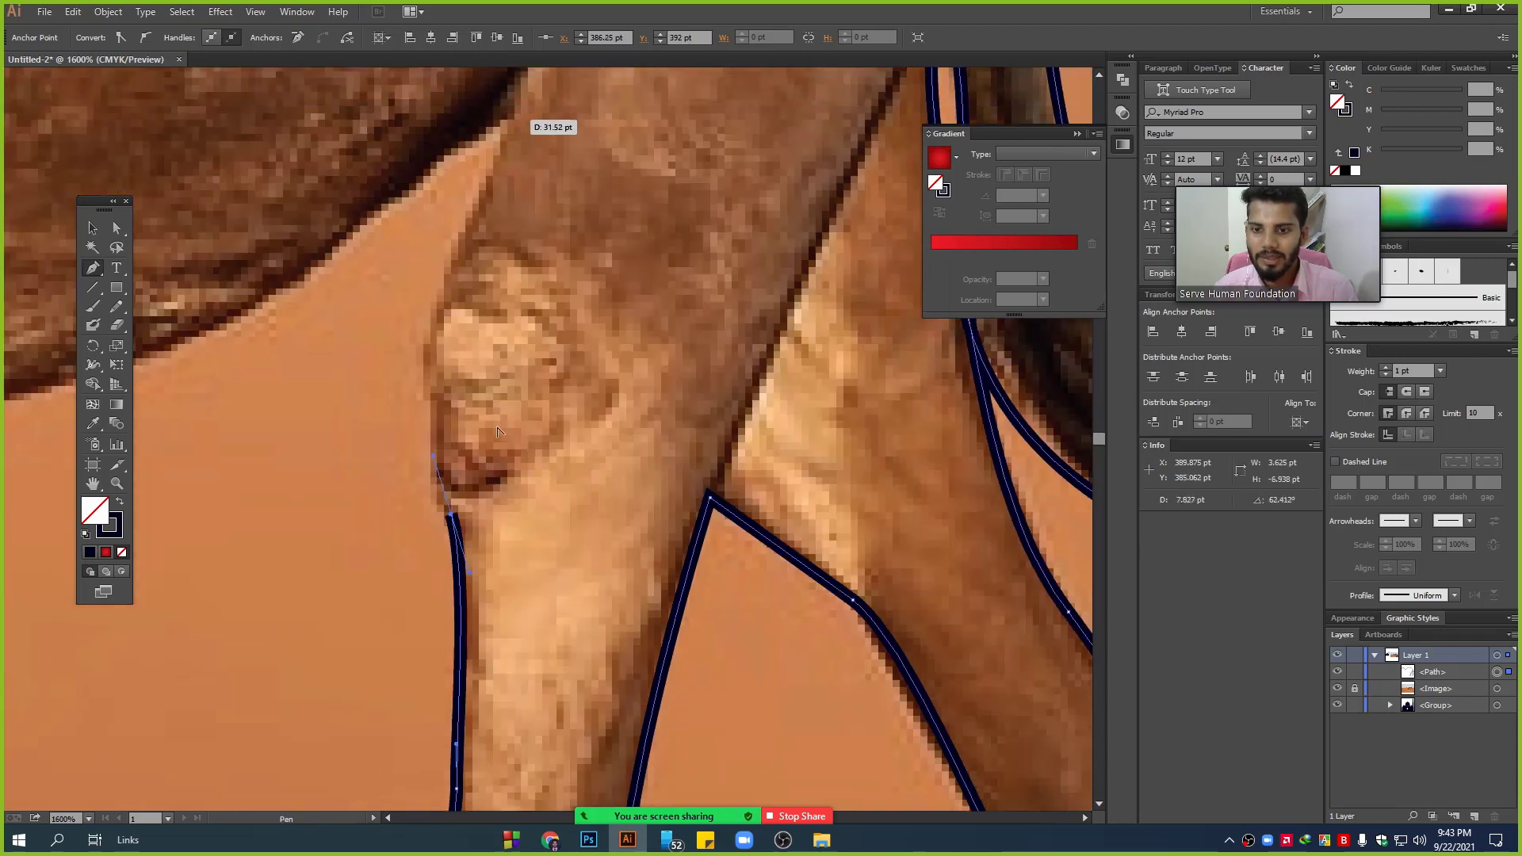
{"action": "scroll", "coordinate": [500, 432], "scroll_direction": "down", "scroll_amount": 2}
{"action": "scroll", "coordinate": [501, 428], "scroll_direction": "up", "scroll_amount": 1}
{"action": "left_click_drag", "start_coordinate": [497, 263], "coordinate": [551, 213]}
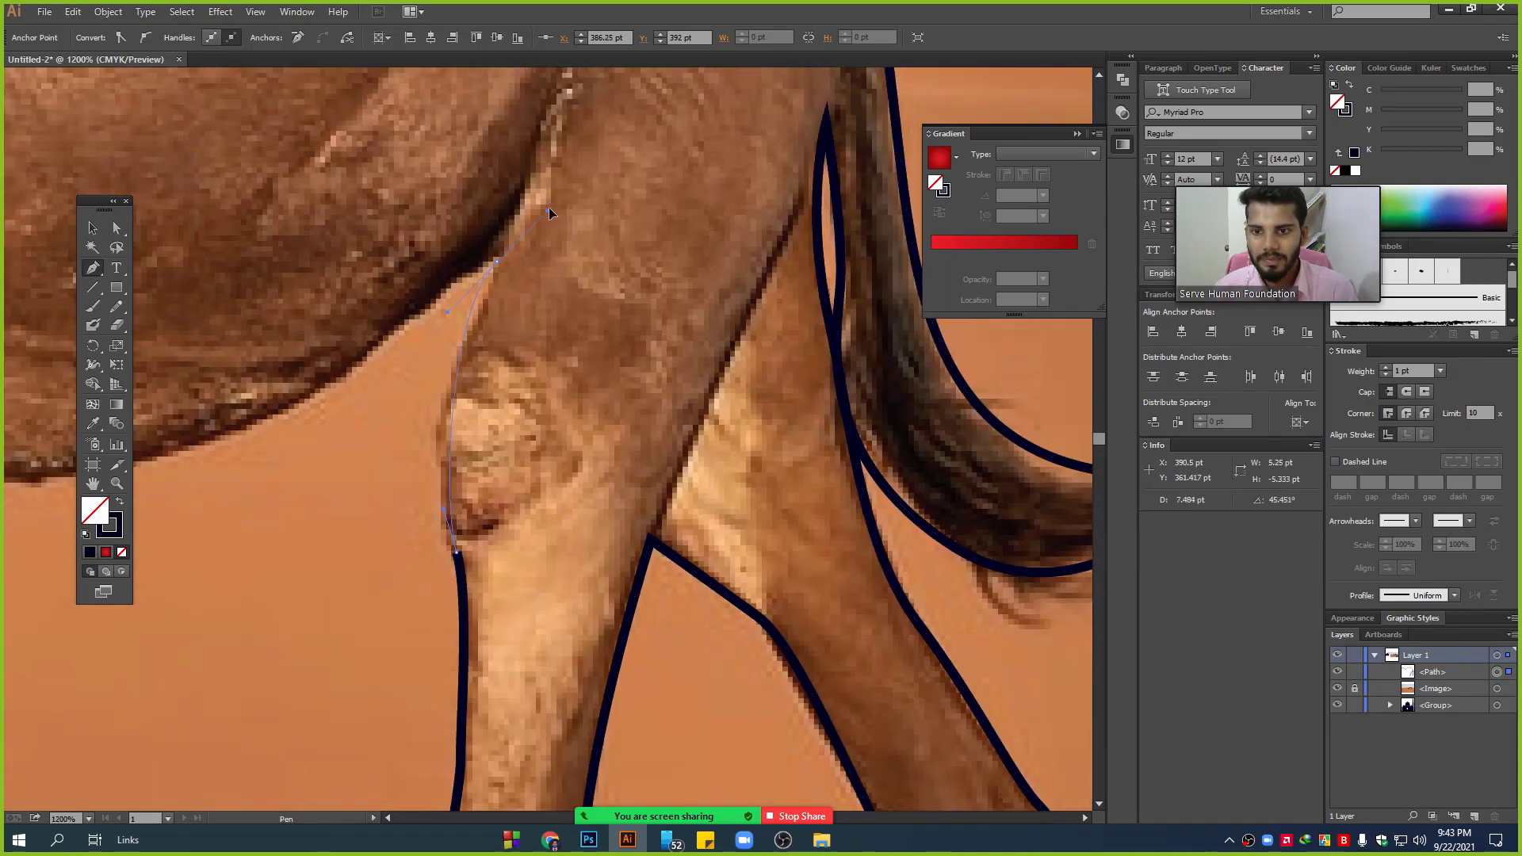
{"action": "mouse_move", "coordinate": [446, 271]}
{"action": "left_mouse_down"}
{"action": "mouse_move", "coordinate": [437, 304]}
{"action": "mouse_move", "coordinate": [753, 401]}
{"action": "left_mouse_up"}
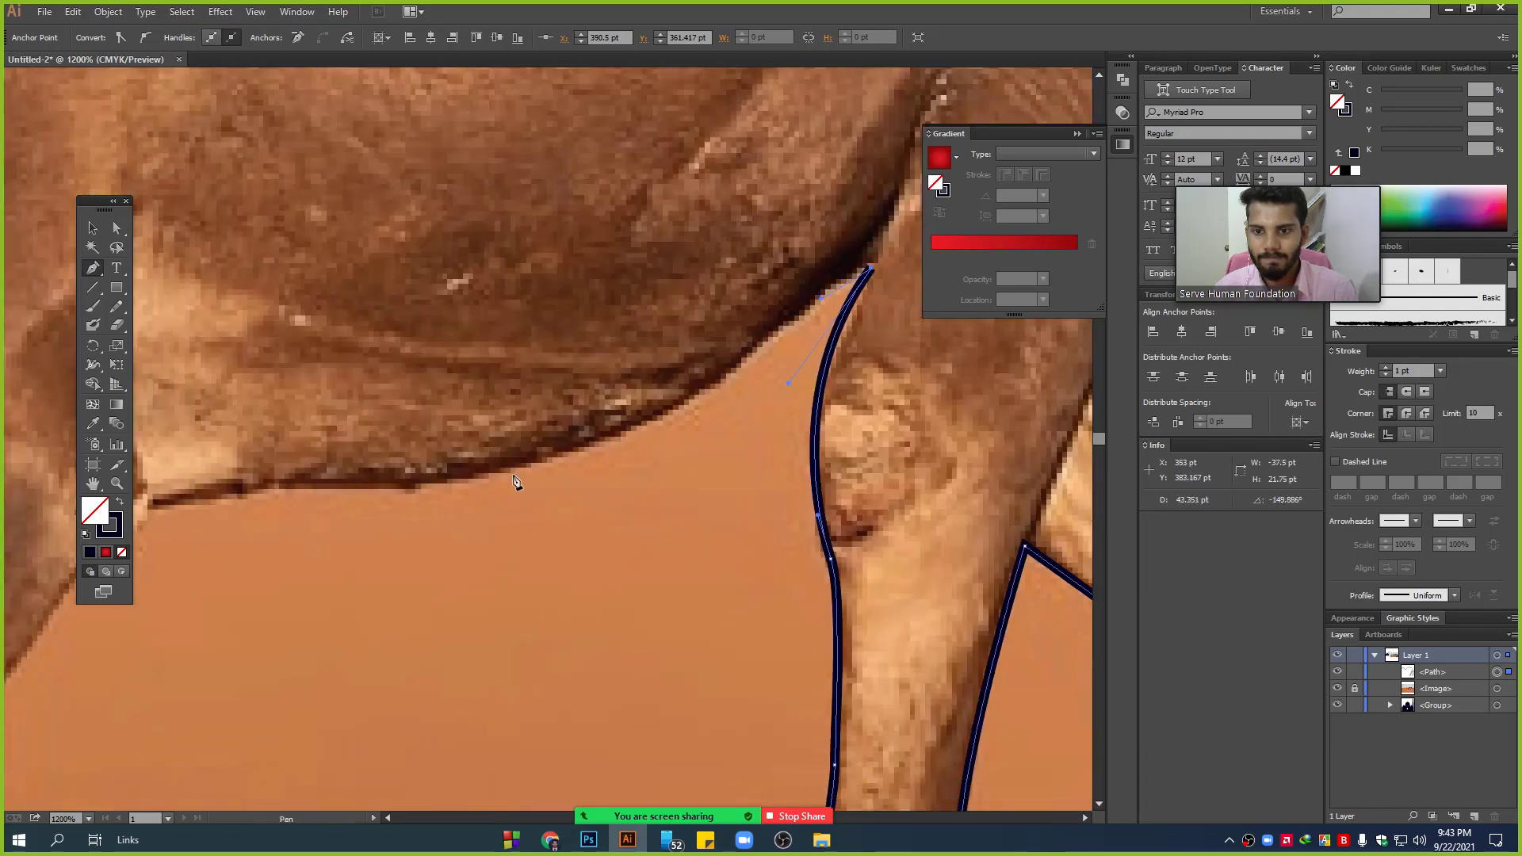
- Trace the belly's underside with curved anchors and continue down the front leg's edge
{"action": "left_click_drag", "start_coordinate": [499, 473], "coordinate": [295, 515]}
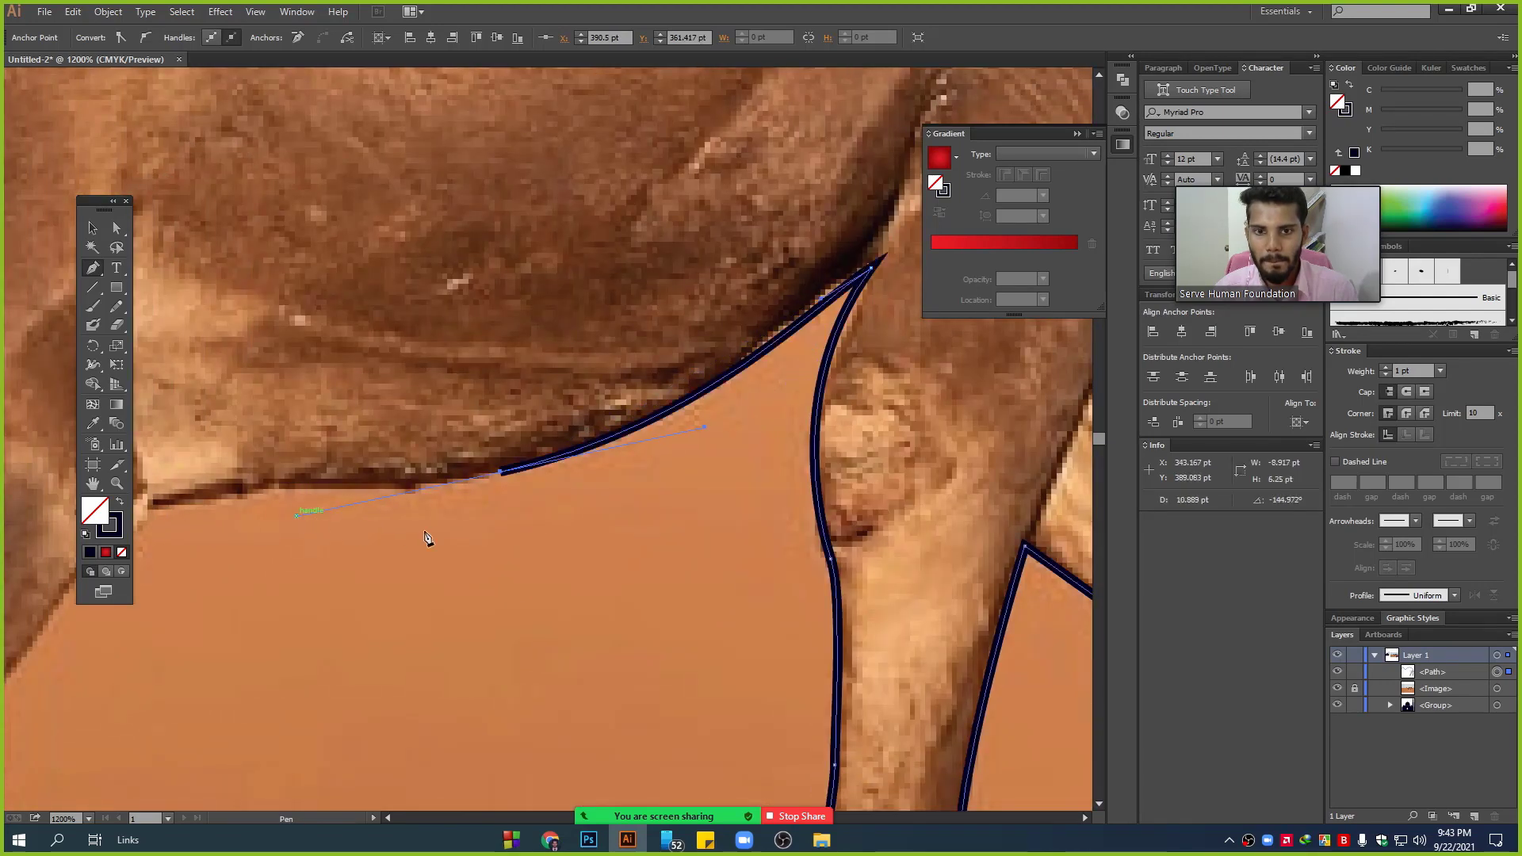
{"action": "left_click_drag", "start_coordinate": [426, 539], "coordinate": [769, 501]}
{"action": "left_click_drag", "start_coordinate": [491, 465], "coordinate": [458, 491]}
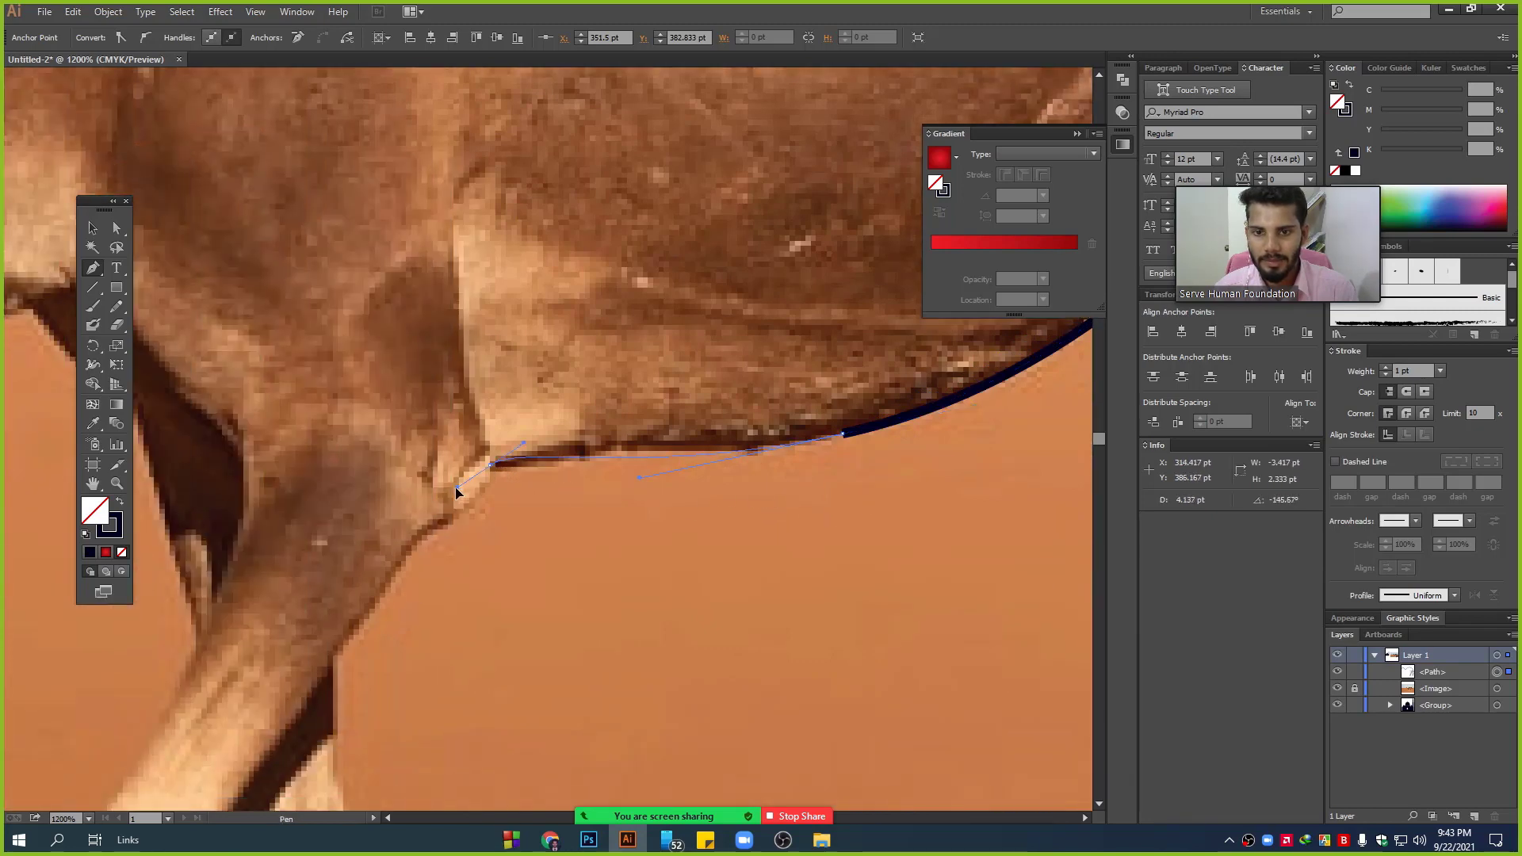
{"action": "left_click_drag", "start_coordinate": [502, 572], "coordinate": [602, 384]}
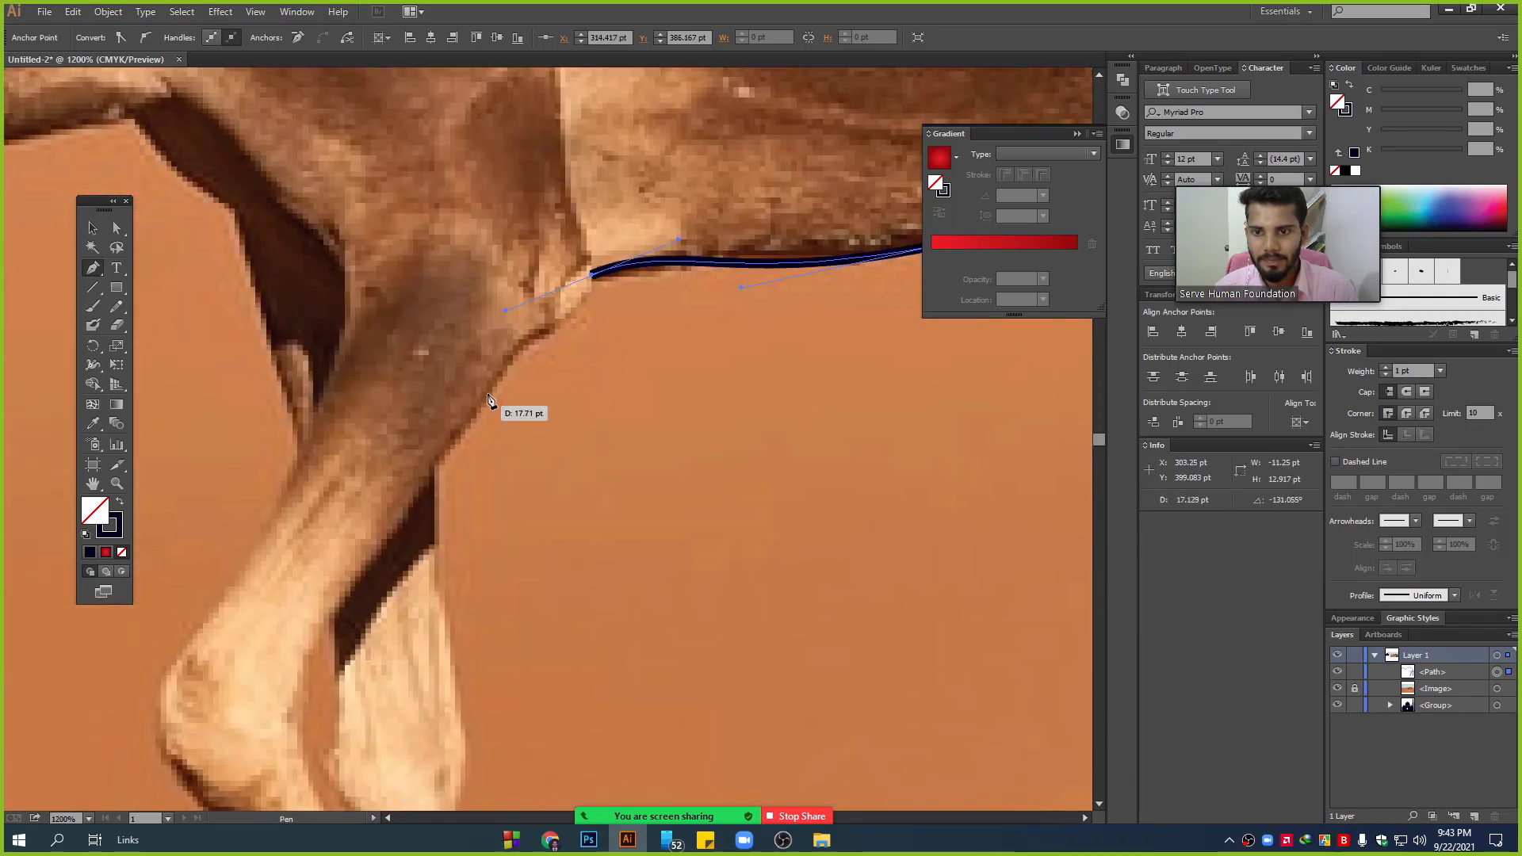
{"action": "mouse_move", "coordinate": [486, 395]}
{"action": "left_mouse_down"}
{"action": "mouse_move", "coordinate": [473, 412]}
{"action": "mouse_move", "coordinate": [543, 219]}
{"action": "left_mouse_up"}
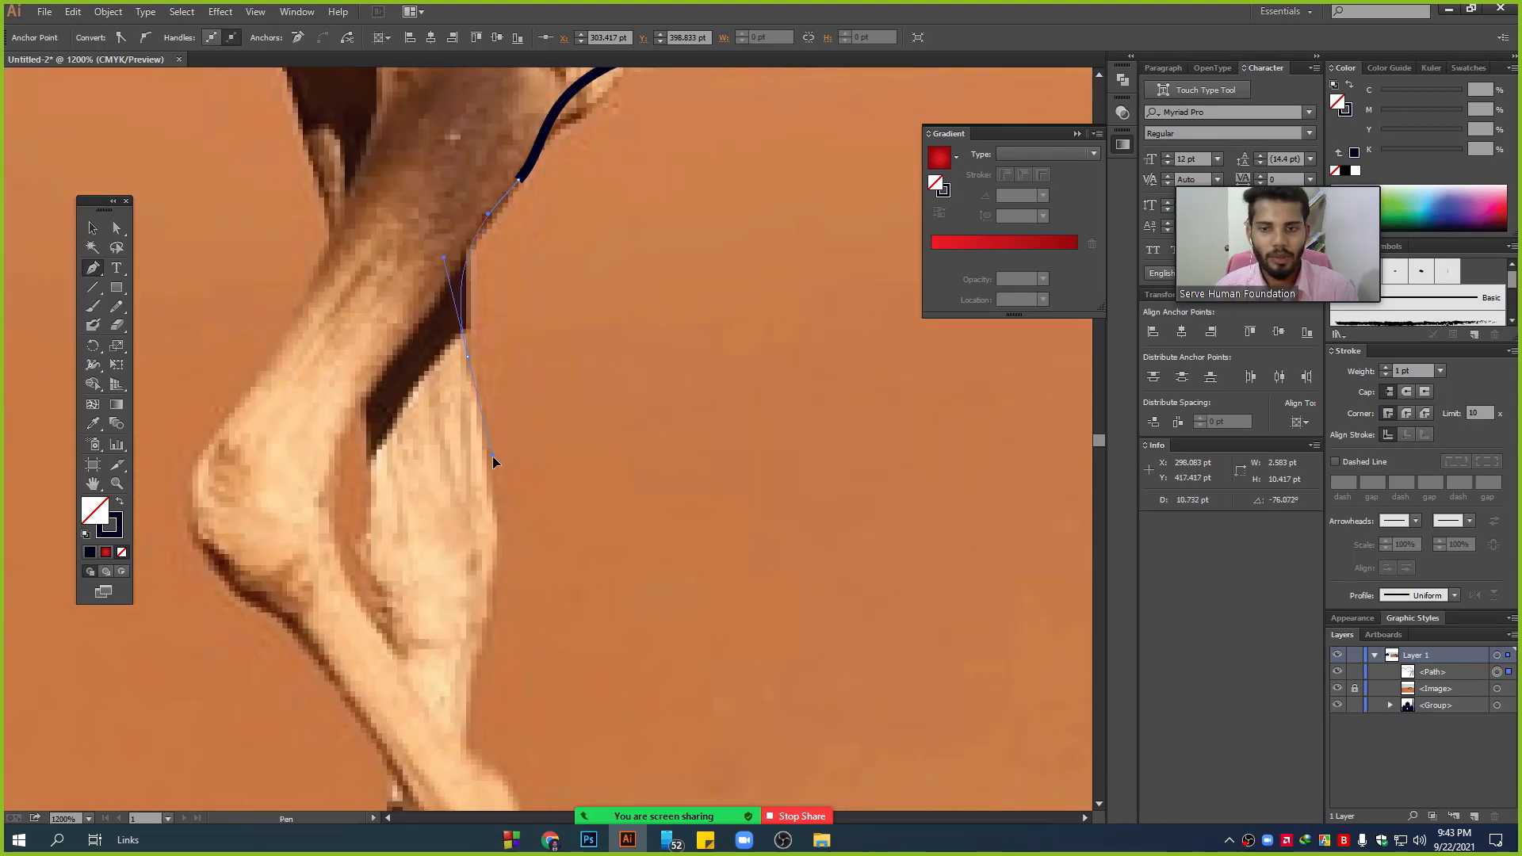
{"action": "left_click_drag", "start_coordinate": [472, 346], "coordinate": [500, 444]}
{"action": "left_click_drag", "start_coordinate": [519, 519], "coordinate": [576, 336]}
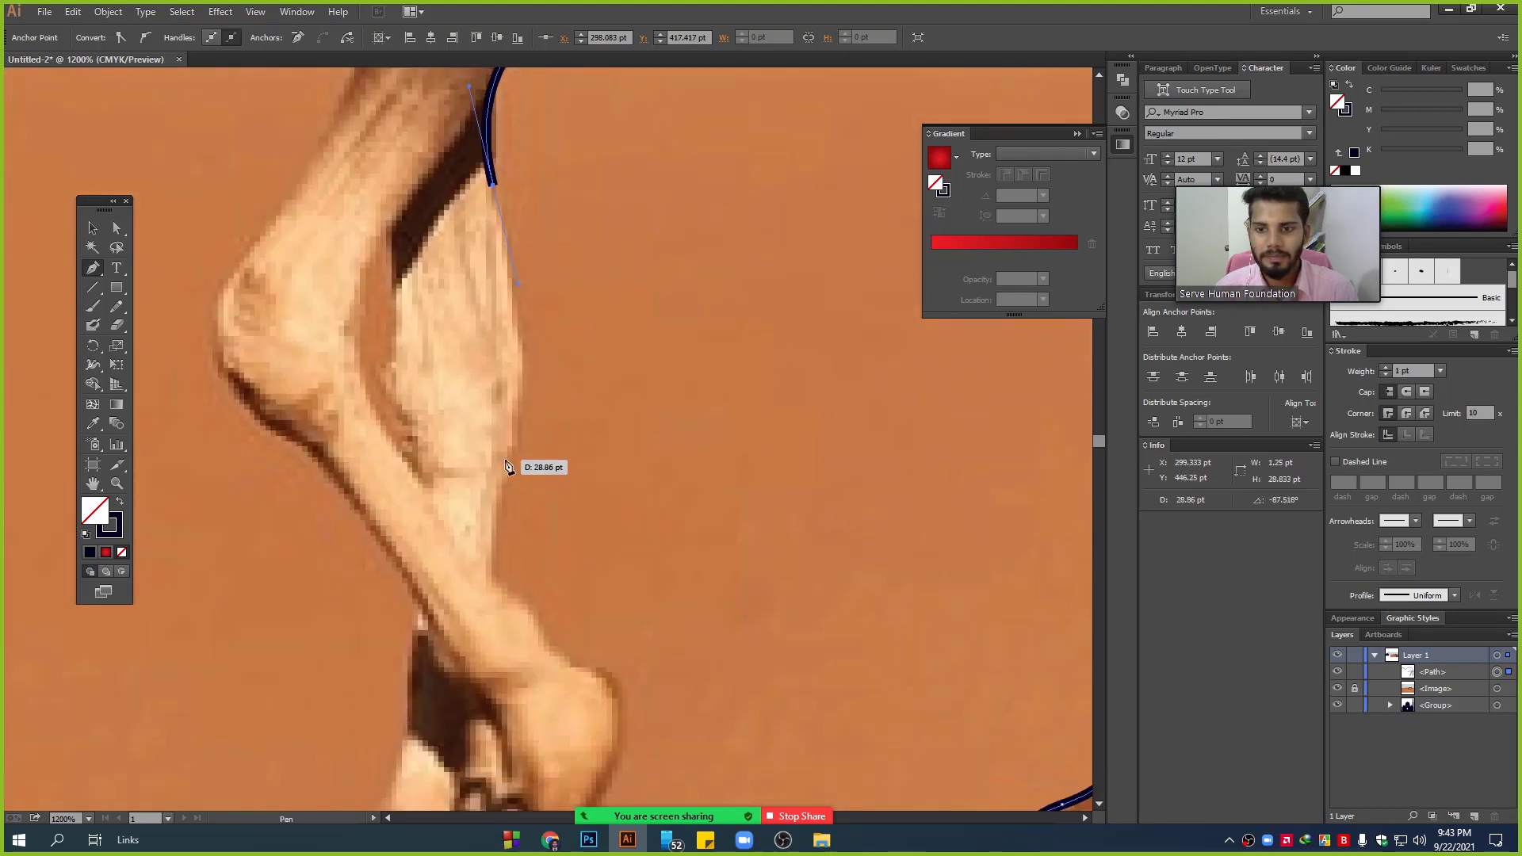
{"action": "mouse_move", "coordinate": [516, 394]}
{"action": "left_mouse_down"}
{"action": "mouse_move", "coordinate": [493, 581]}
{"action": "mouse_move", "coordinate": [584, 621]}
{"action": "left_mouse_up"}
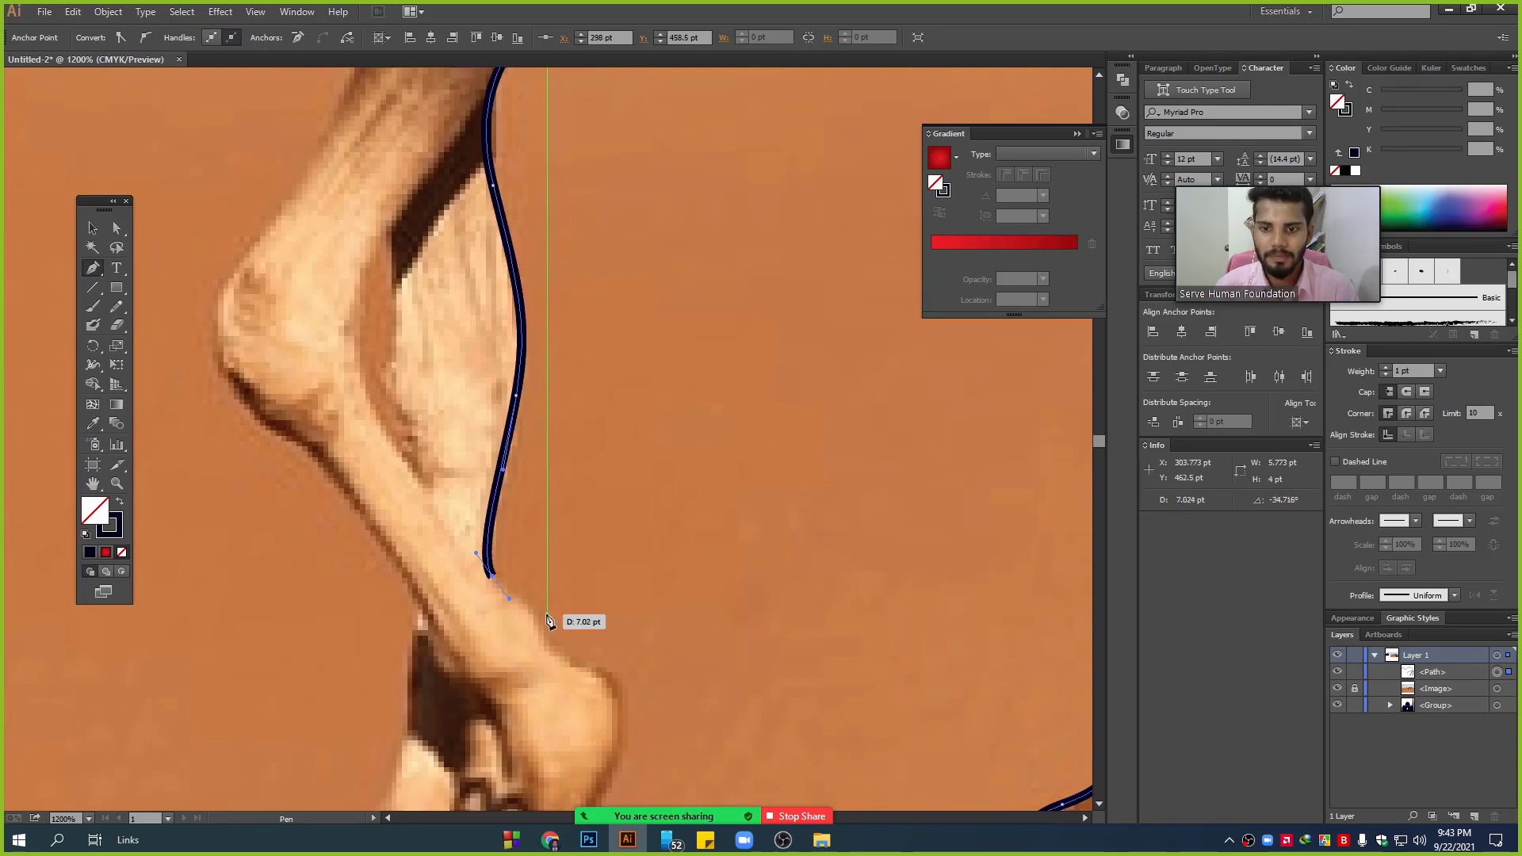
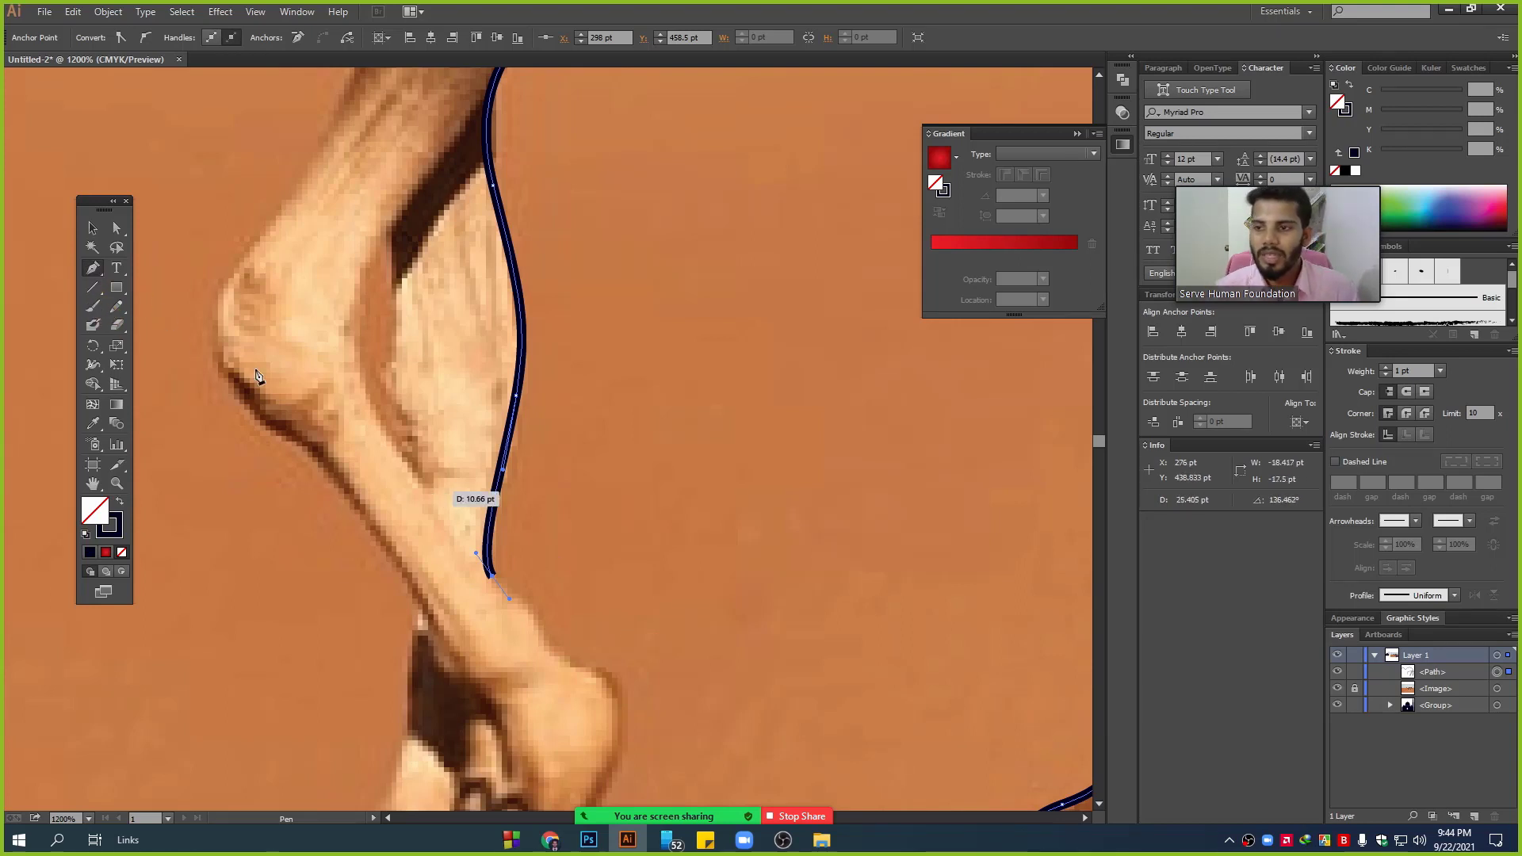
- Delete a stray U-shaped curve accidentally drawn in the sand beside the leg
{"action": "left_click", "coordinate": [92, 228]}
{"action": "left_click", "coordinate": [159, 272]}
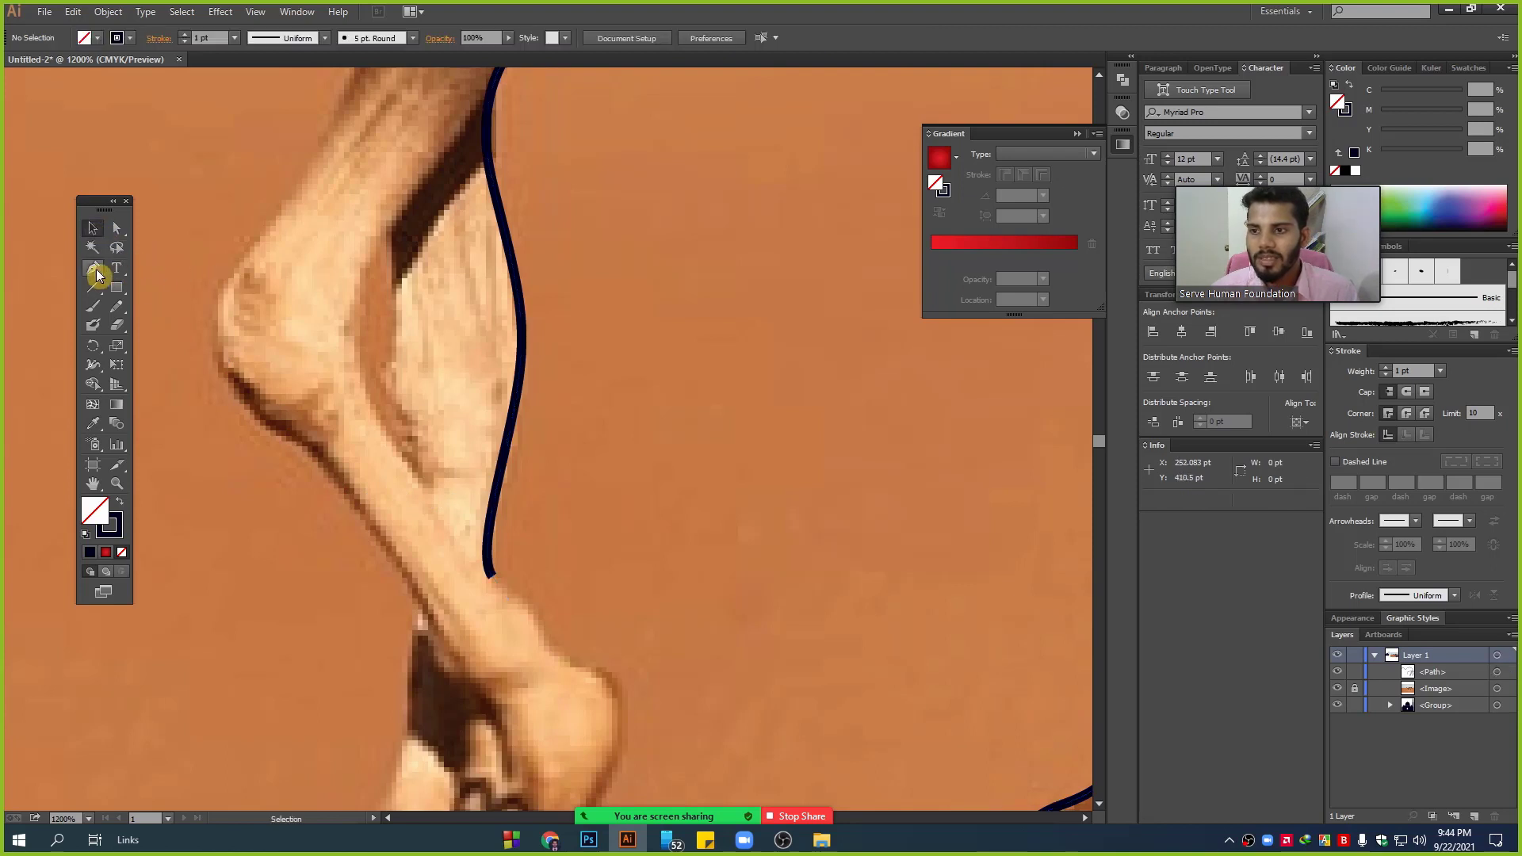
{"action": "left_click", "coordinate": [93, 268]}
{"action": "left_click", "coordinate": [640, 325]}
{"action": "left_click_drag", "start_coordinate": [784, 411], "coordinate": [760, 544]}
{"action": "left_click_drag", "start_coordinate": [639, 555], "coordinate": [570, 387]}
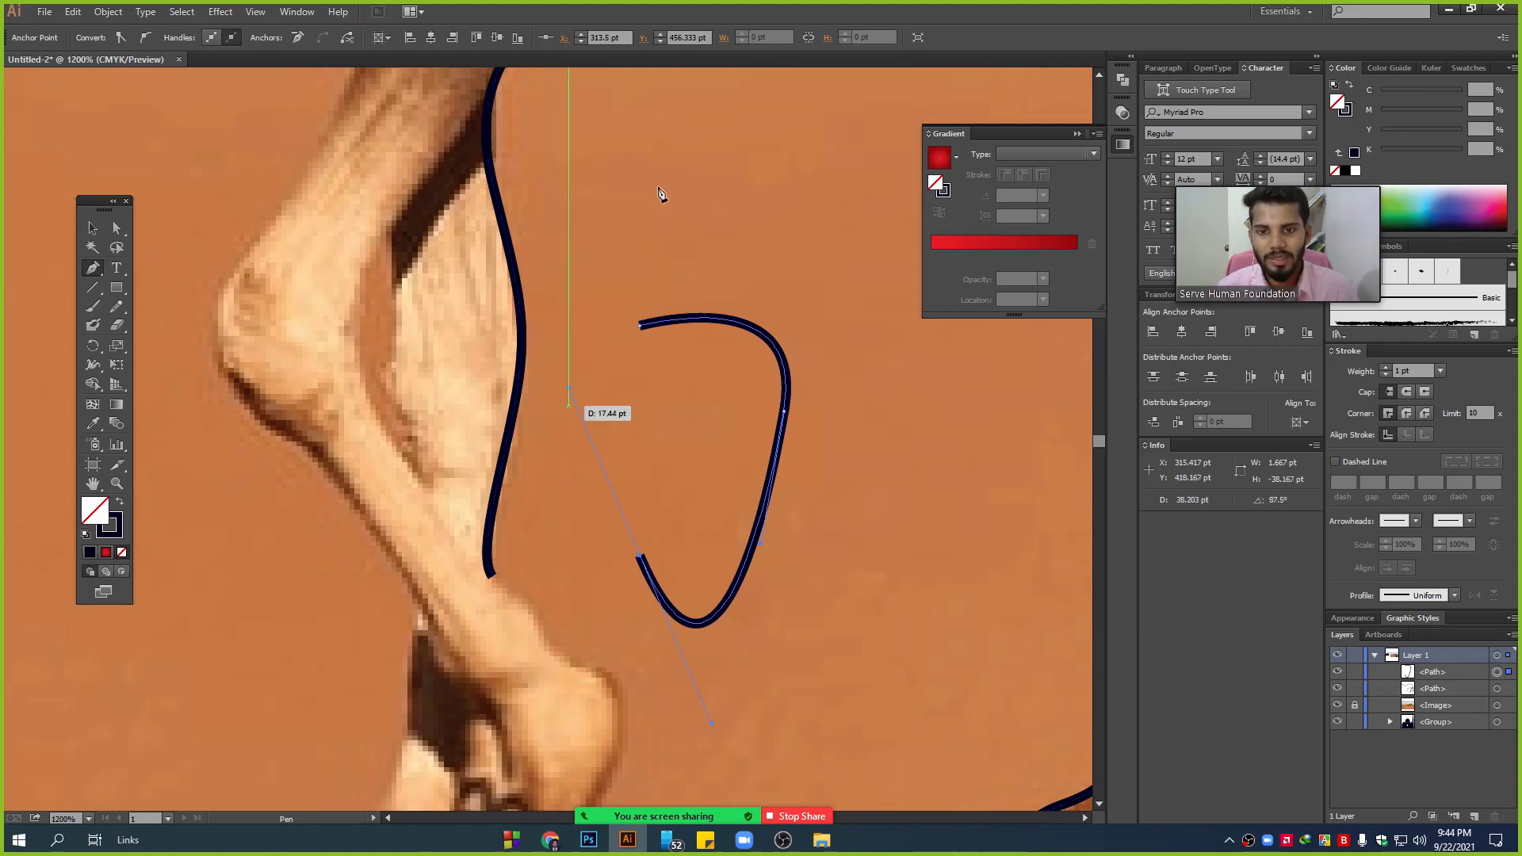
{"action": "left_click_drag", "start_coordinate": [660, 181], "coordinate": [812, 175]}
{"action": "left_click", "coordinate": [93, 228]}
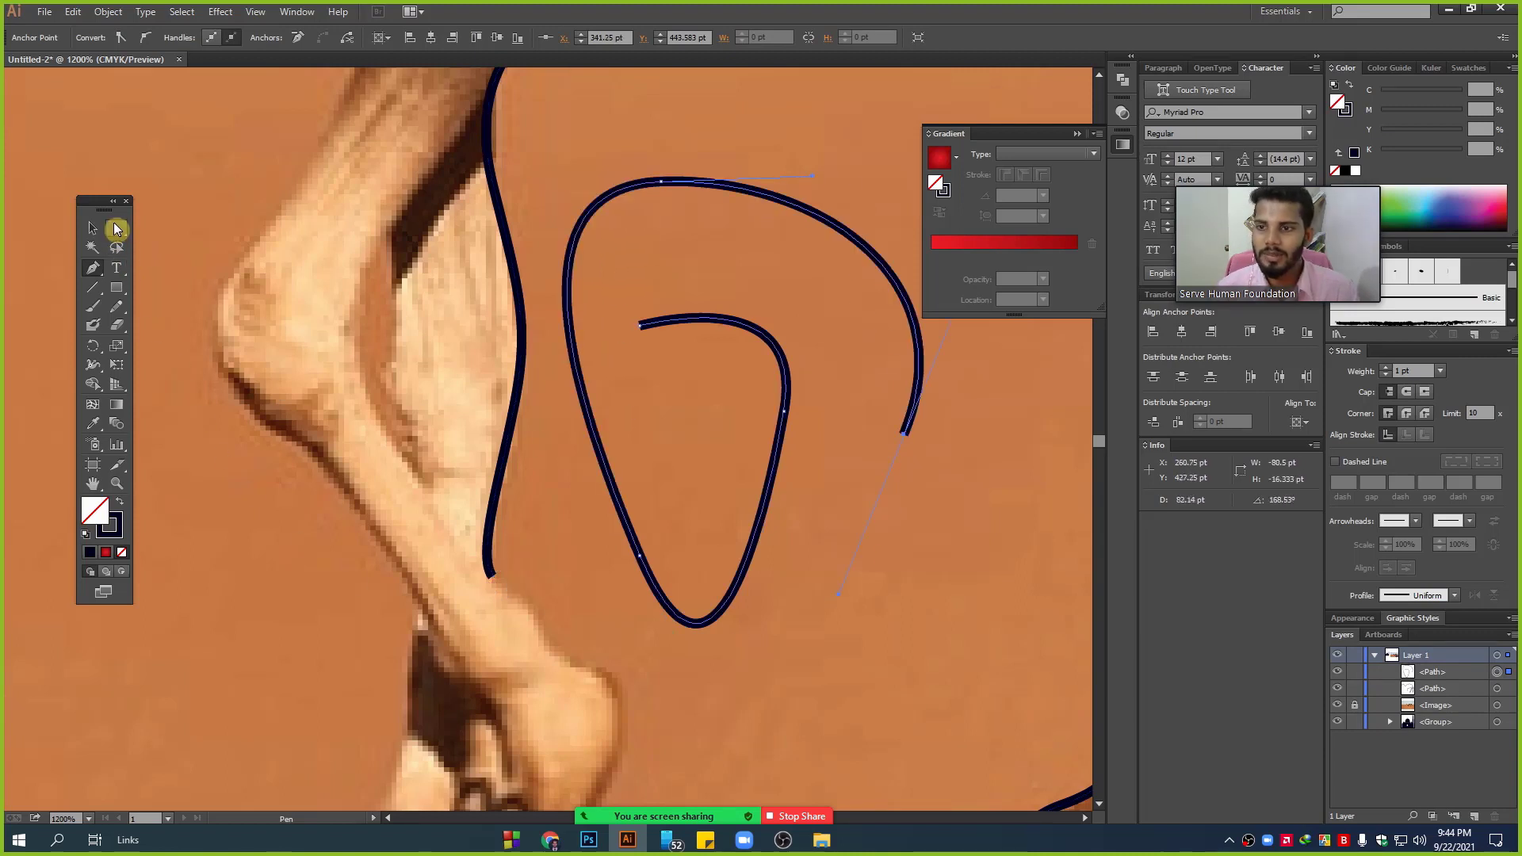
{"action": "left_click", "coordinate": [998, 569]}
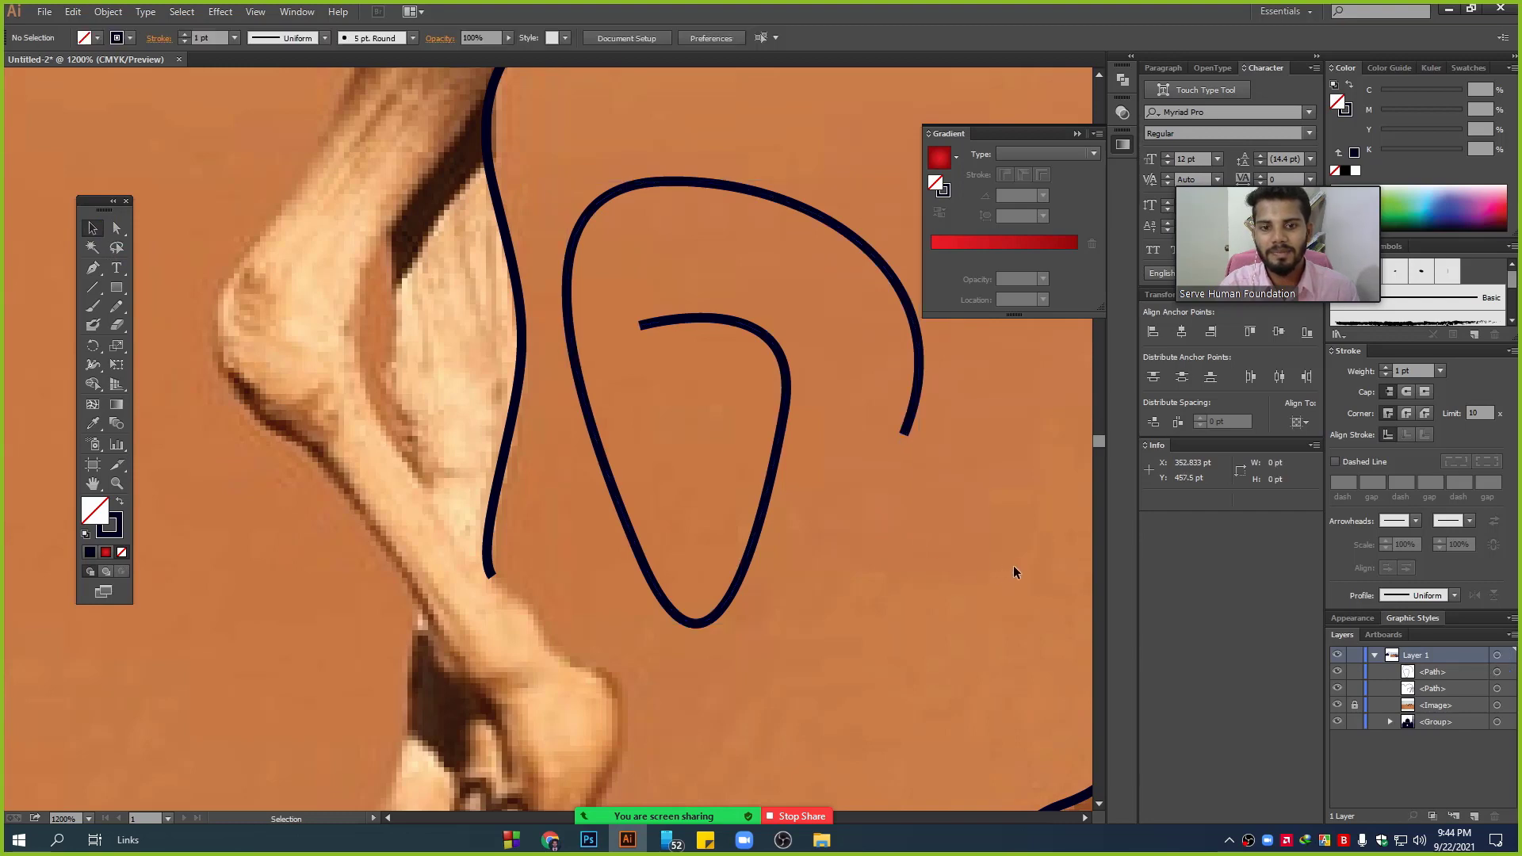
{"action": "left_click", "coordinate": [722, 316]}
{"action": "key", "text": "Delete"}
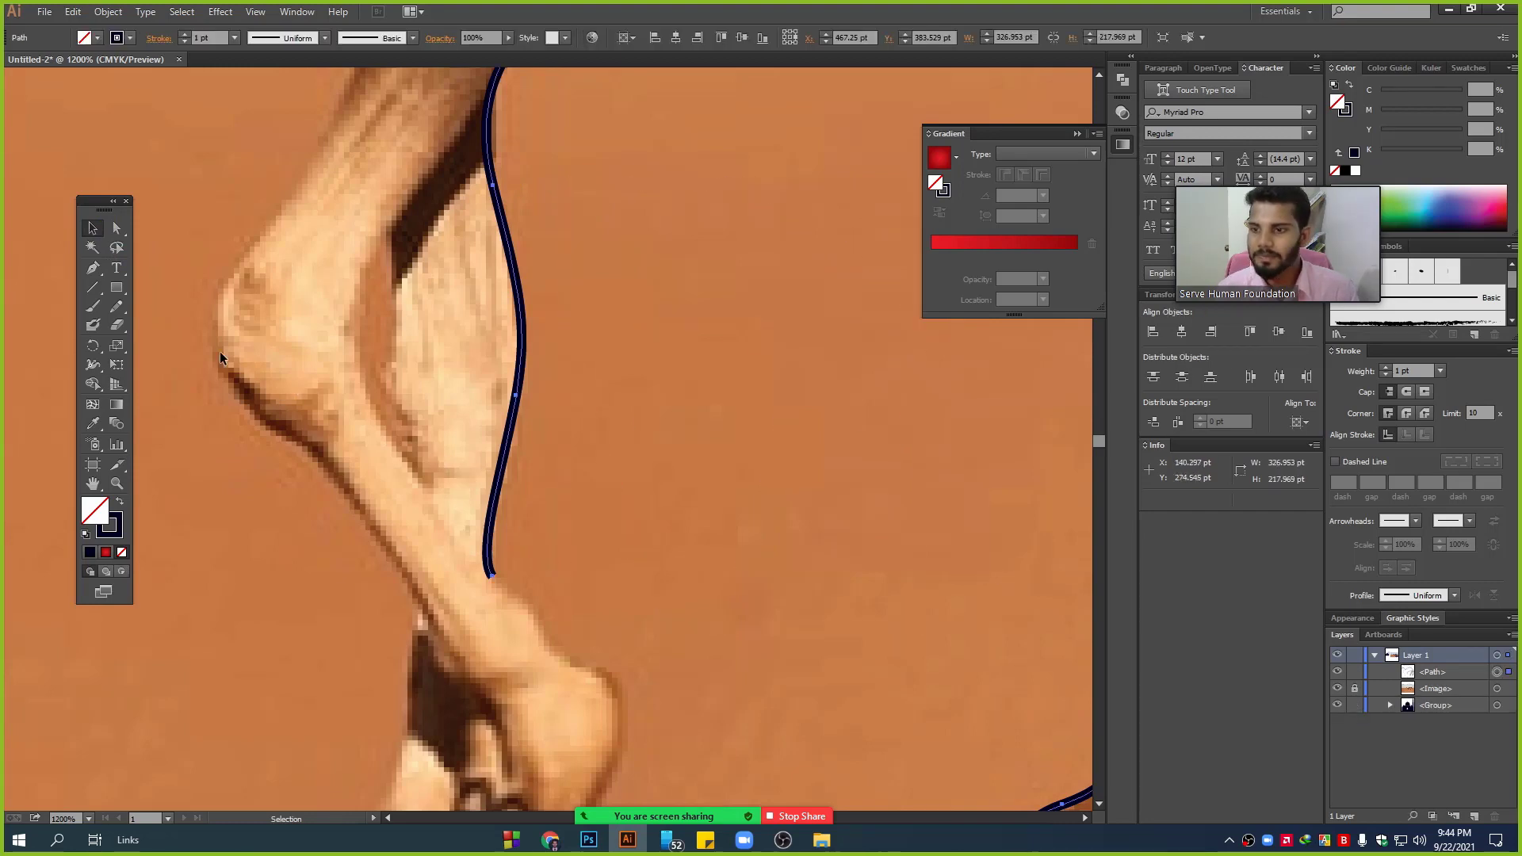
- Resume the camel outline with the Pen, curving down the front leg to the hoof
{"action": "left_click", "coordinate": [93, 384]}
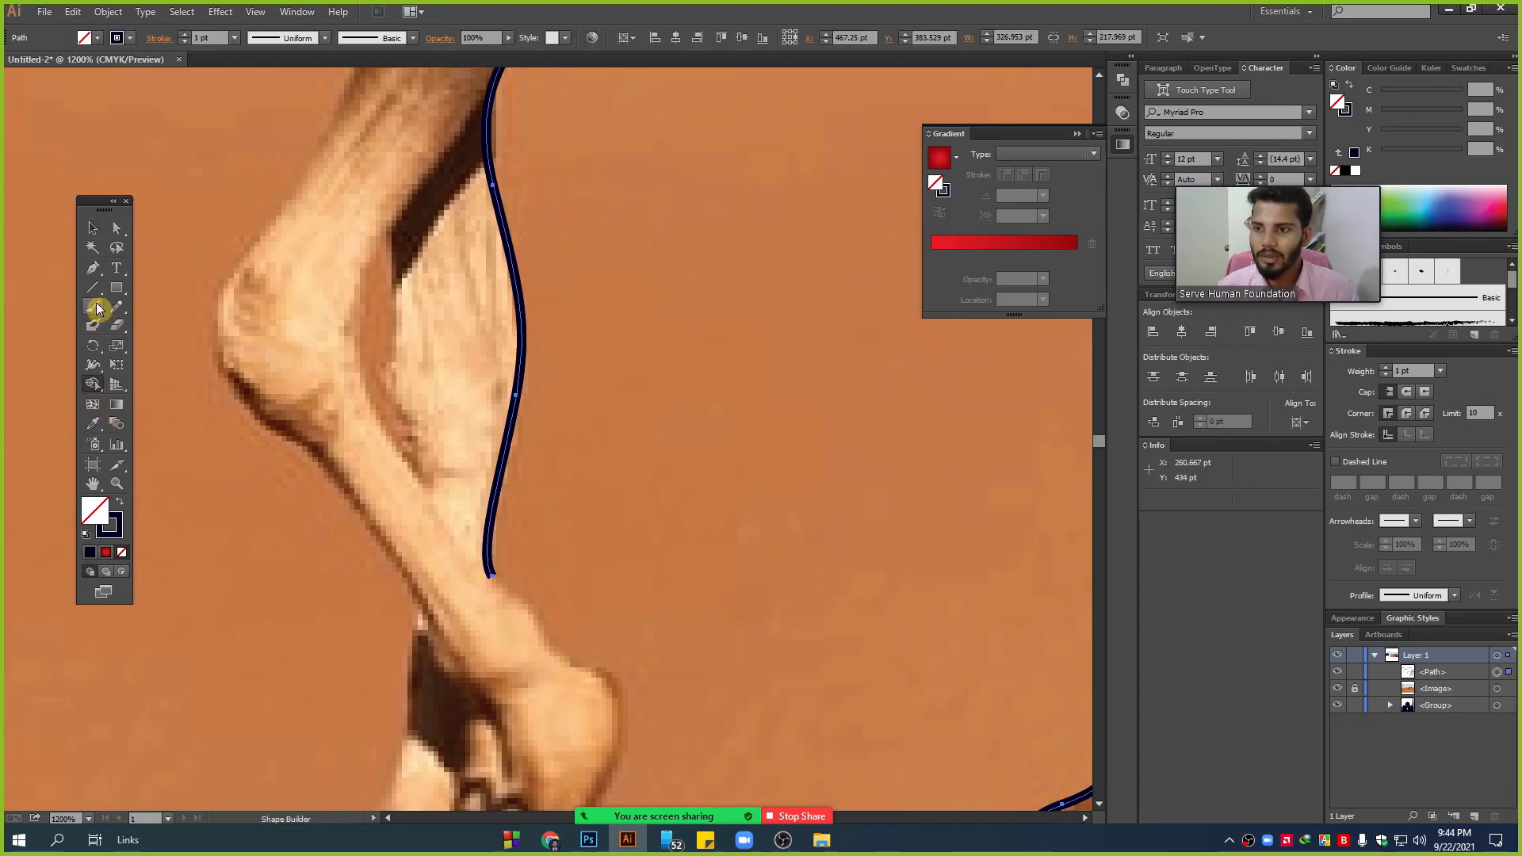
{"action": "key", "text": "p"}
{"action": "left_click", "coordinate": [492, 577]}
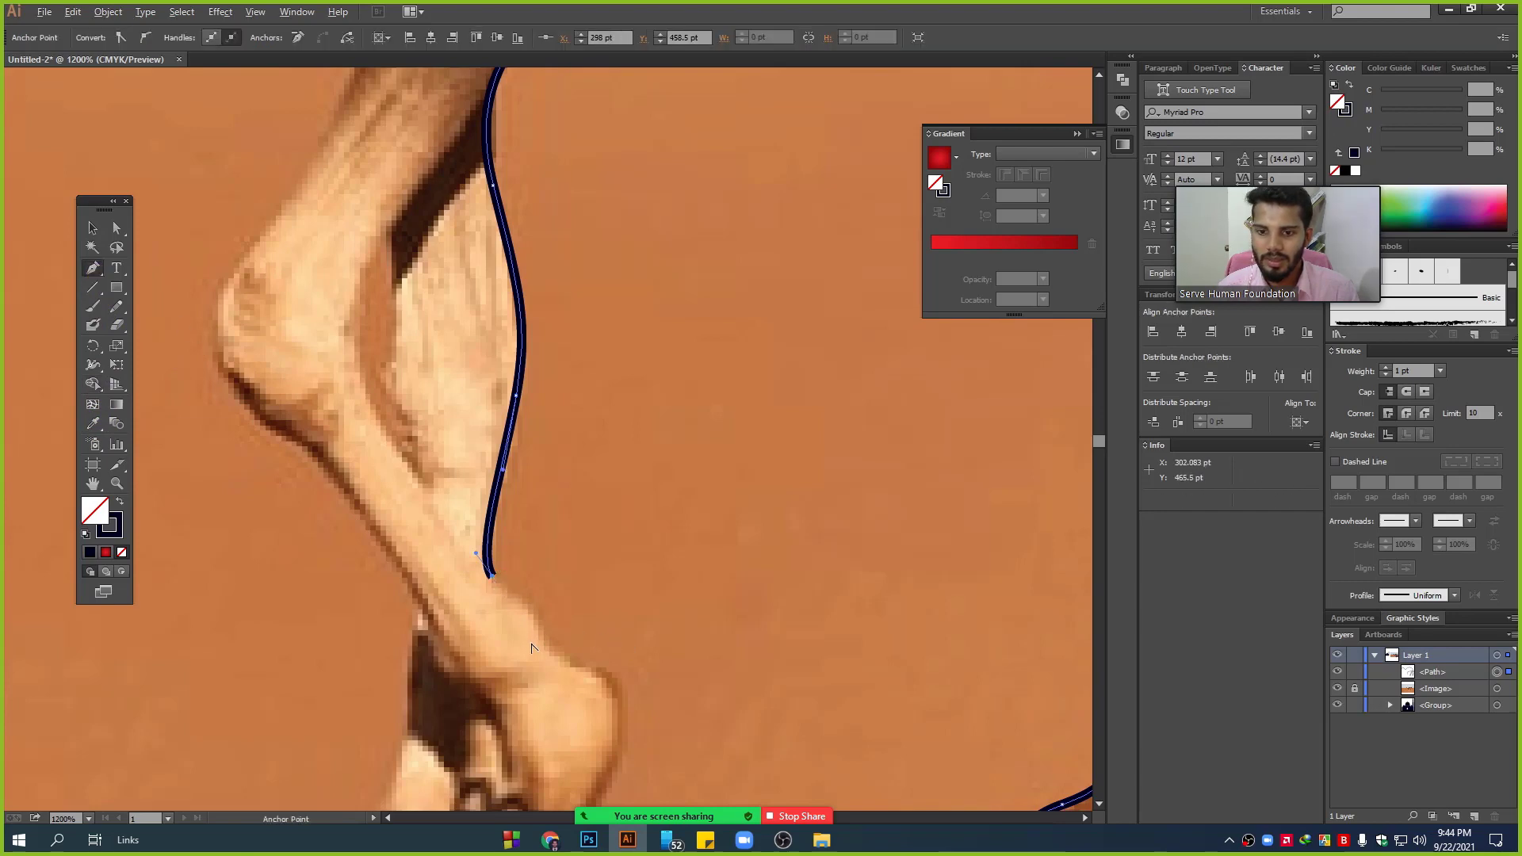
{"action": "scroll", "coordinate": [534, 641], "scroll_direction": "up", "scroll_amount": 1}
{"action": "left_click_drag", "start_coordinate": [557, 644], "coordinate": [559, 688]}
{"action": "mouse_move", "coordinate": [658, 730]}
{"action": "left_mouse_down"}
{"action": "mouse_move", "coordinate": [539, 507]}
{"action": "mouse_move", "coordinate": [590, 531]}
{"action": "left_mouse_up"}
{"action": "scroll", "coordinate": [595, 547], "scroll_direction": "down", "scroll_amount": 1}
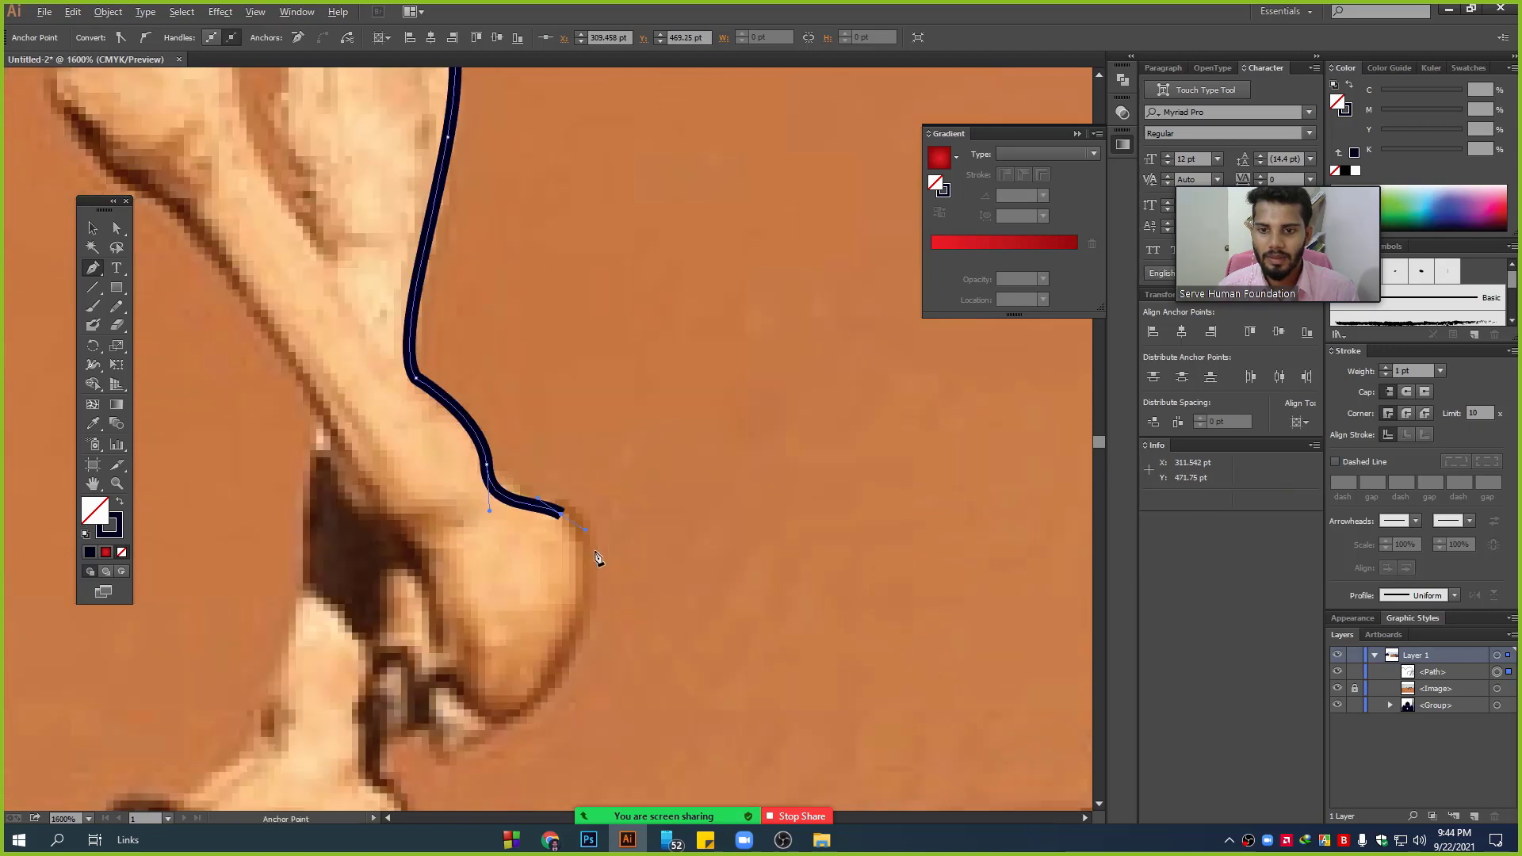
{"action": "left_click_drag", "start_coordinate": [662, 608], "coordinate": [661, 432]}
{"action": "left_click_drag", "start_coordinate": [550, 522], "coordinate": [498, 559]}
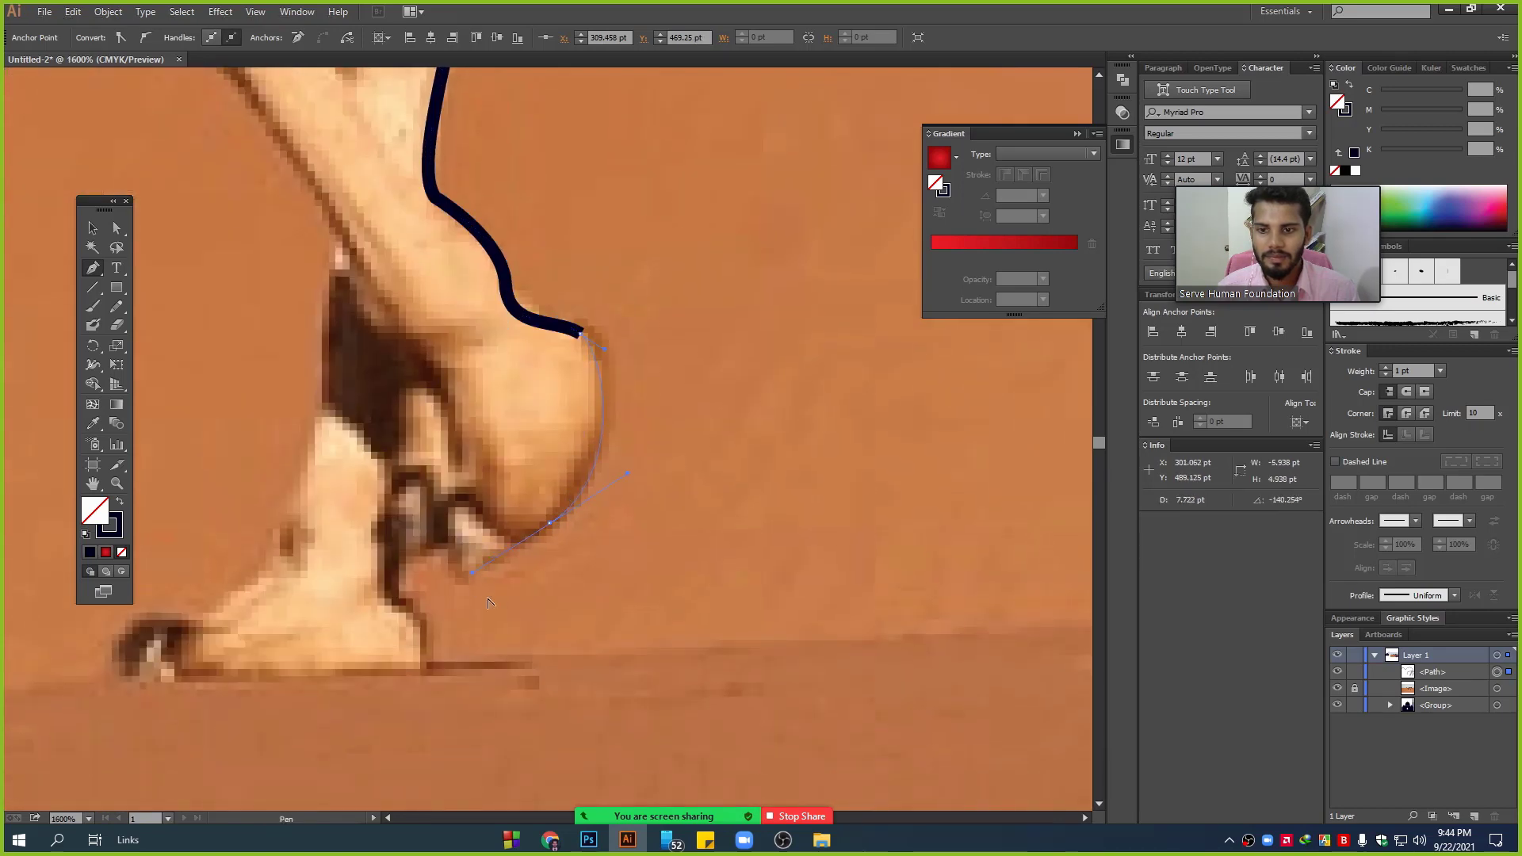
- Trace the outline under the hoof, along the foot bottom and up its back
{"action": "scroll", "coordinate": [489, 602], "scroll_direction": "down", "scroll_amount": 3}
{"action": "scroll", "coordinate": [467, 616], "scroll_direction": "up", "scroll_amount": 3}
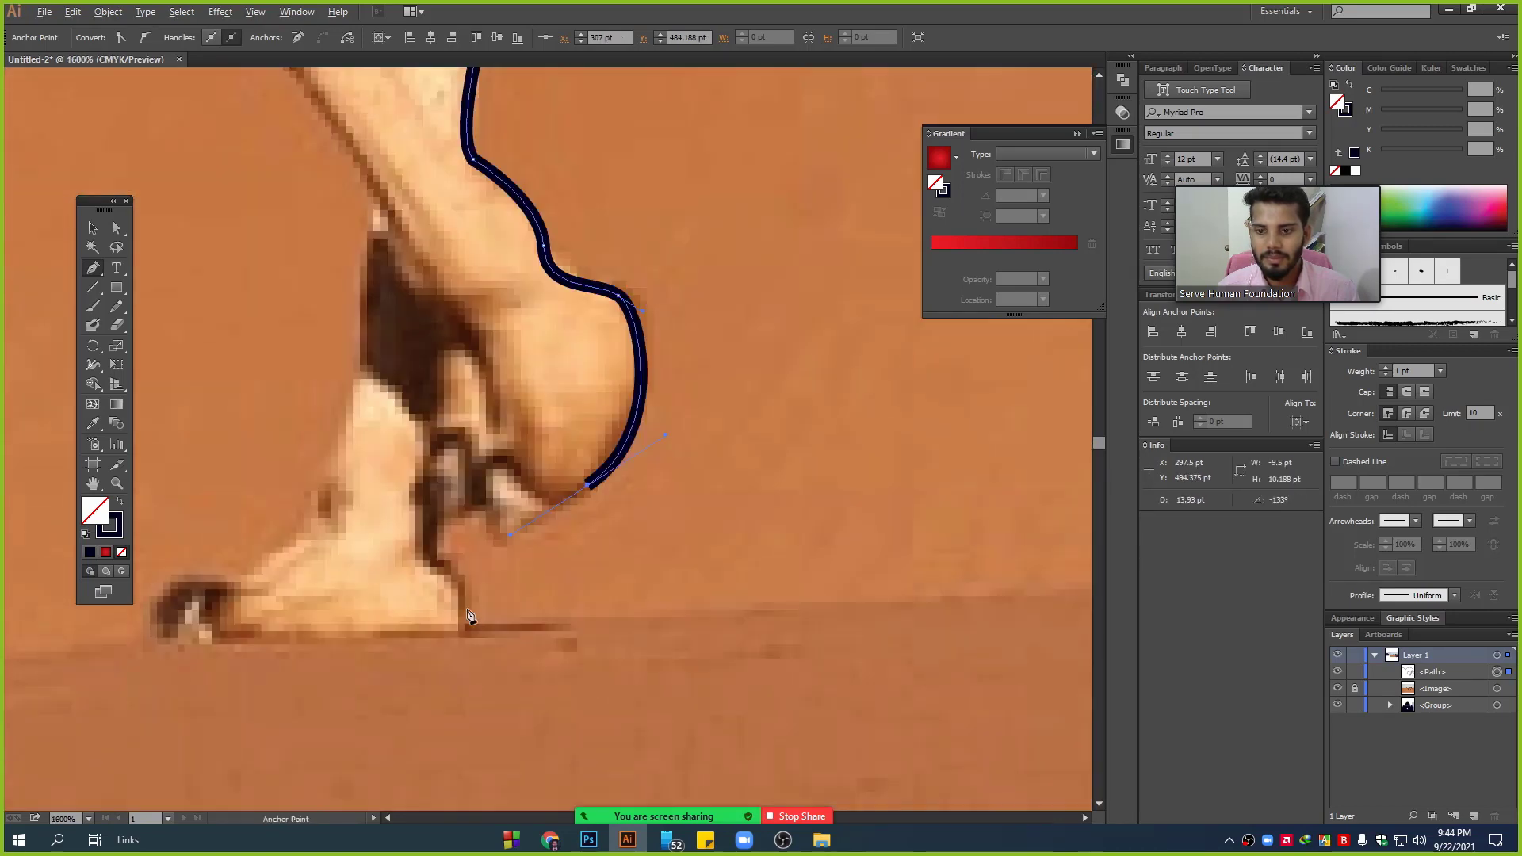
{"action": "left_click_drag", "start_coordinate": [436, 531], "coordinate": [422, 565]}
{"action": "left_click", "coordinate": [462, 631]}
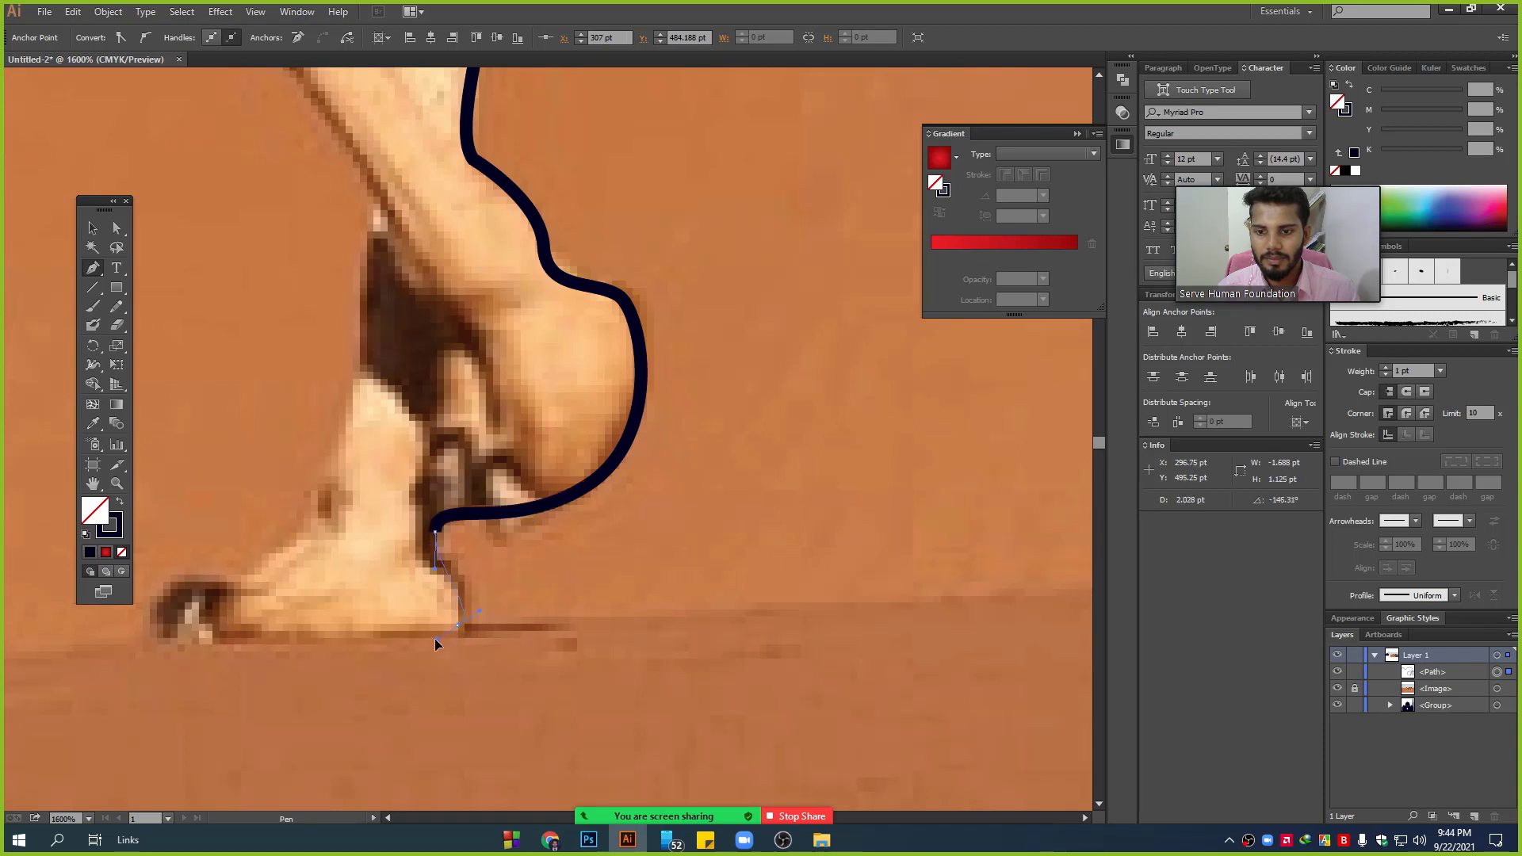
{"action": "left_click_drag", "start_coordinate": [435, 639], "coordinate": [602, 634]}
{"action": "left_click_drag", "start_coordinate": [333, 626], "coordinate": [436, 597]}
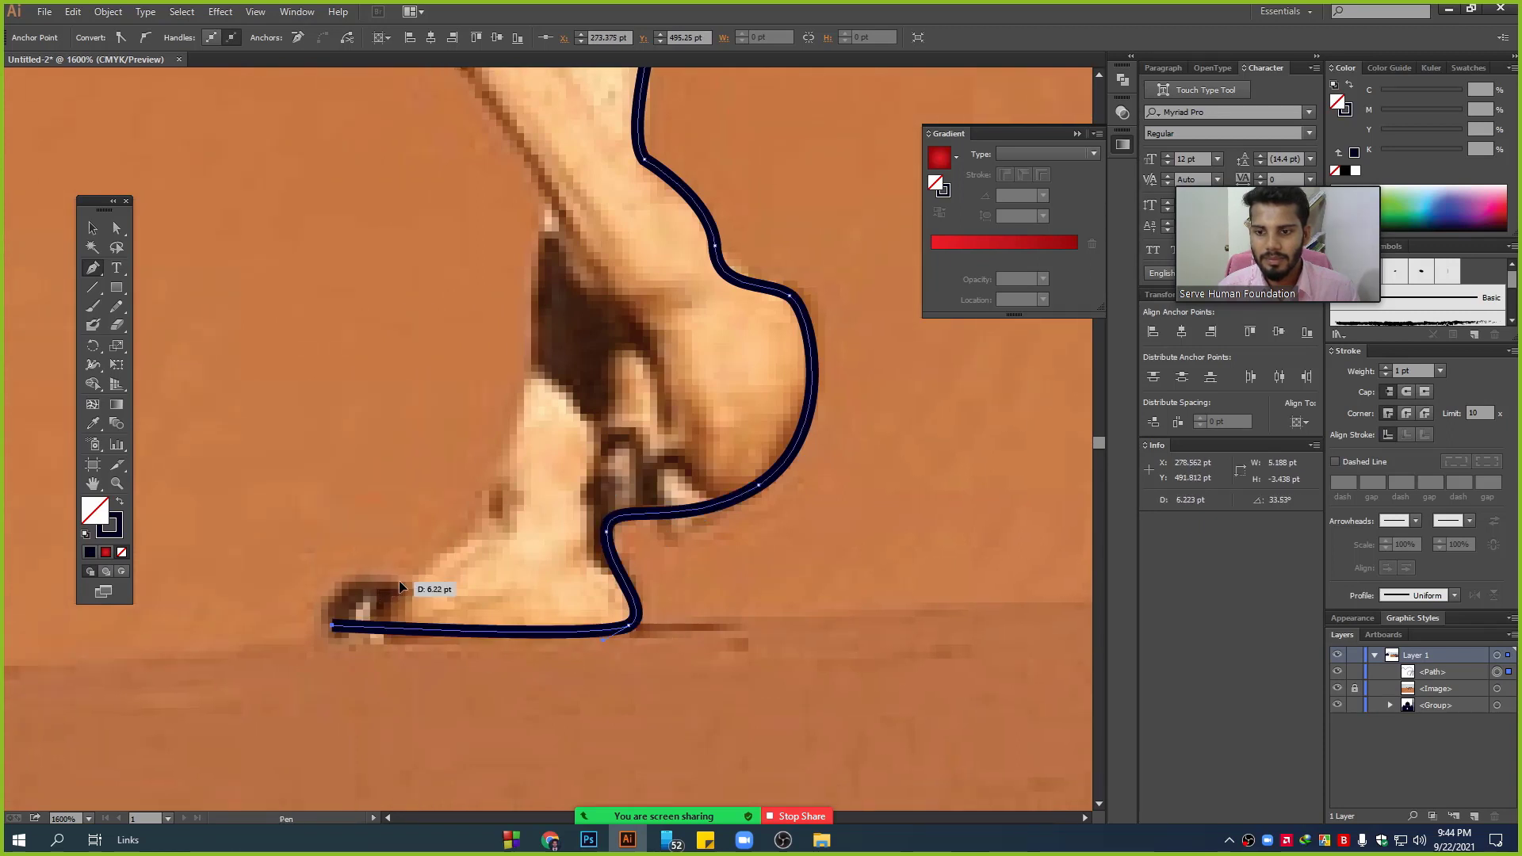
{"action": "left_click_drag", "start_coordinate": [473, 502], "coordinate": [500, 459]}
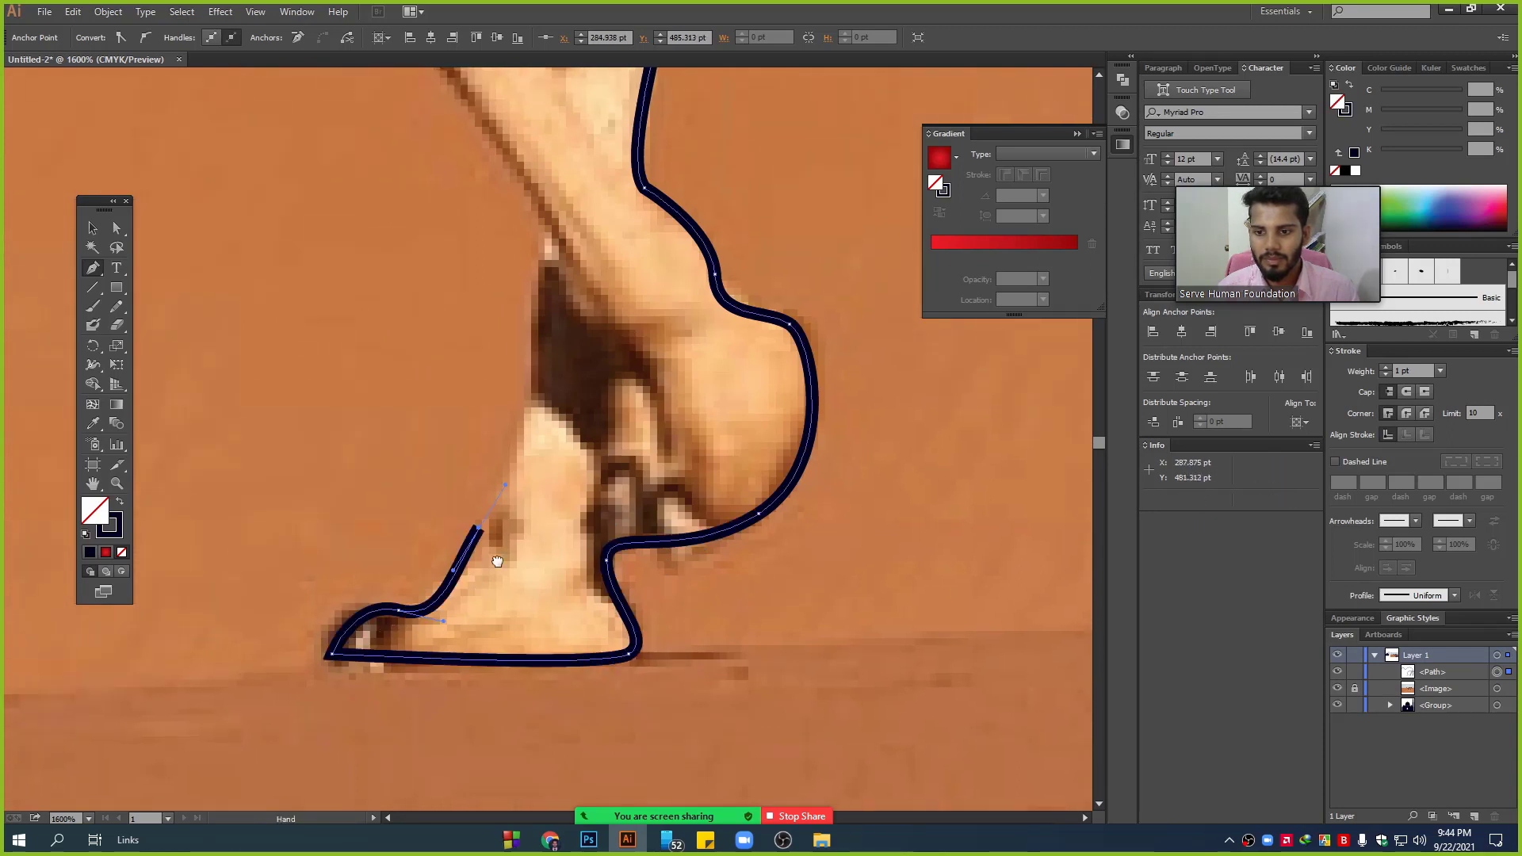
- Continue the outline up the rear of the leg, around the knee, to the chest
{"action": "scroll", "coordinate": [507, 476], "scroll_direction": "up", "scroll_amount": 5}
{"action": "left_click", "coordinate": [514, 464]}
{"action": "scroll", "coordinate": [510, 502], "scroll_direction": "up", "scroll_amount": 4}
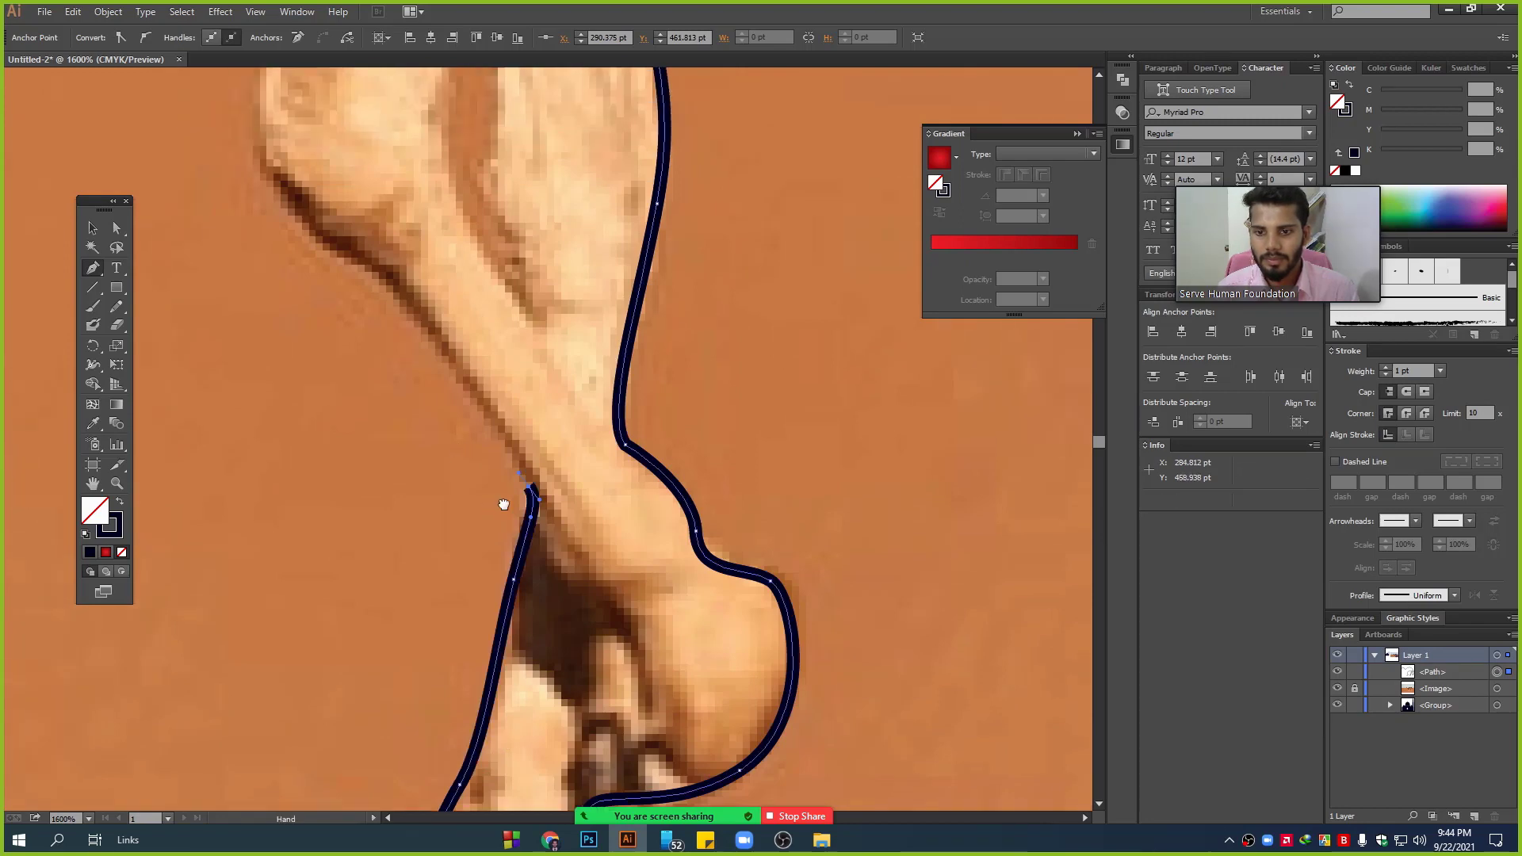
{"action": "scroll", "coordinate": [555, 539], "scroll_direction": "left", "scroll_amount": 3}
{"action": "mouse_move", "coordinate": [486, 391]}
{"action": "left_mouse_down"}
{"action": "mouse_move", "coordinate": [411, 358]}
{"action": "mouse_move", "coordinate": [467, 485]}
{"action": "left_mouse_up"}
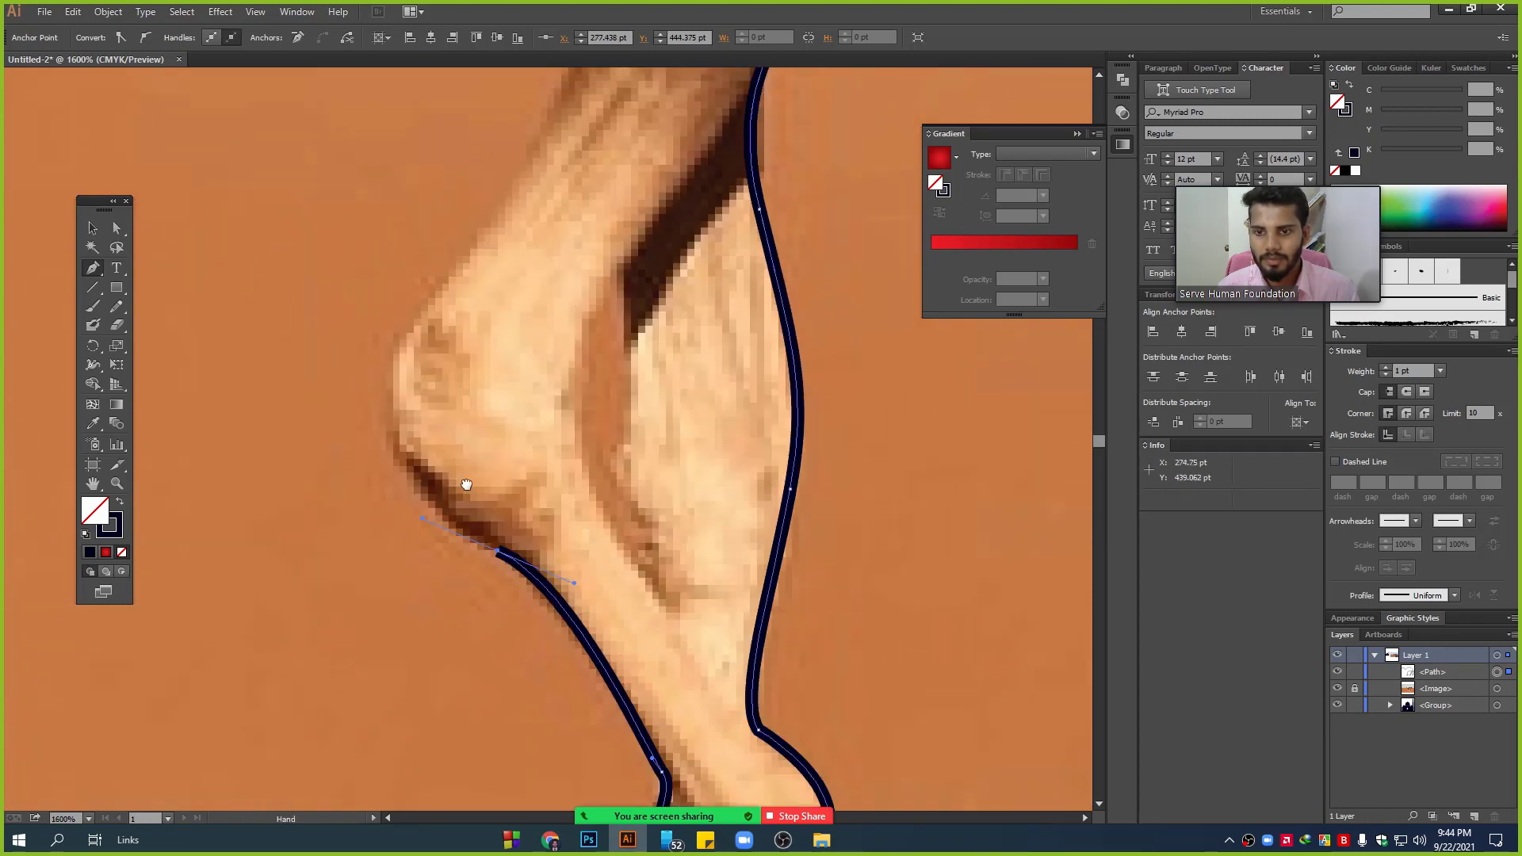
{"action": "mouse_move", "coordinate": [432, 312]}
{"action": "left_mouse_down"}
{"action": "mouse_move", "coordinate": [510, 245]}
{"action": "mouse_move", "coordinate": [347, 579]}
{"action": "left_mouse_up"}
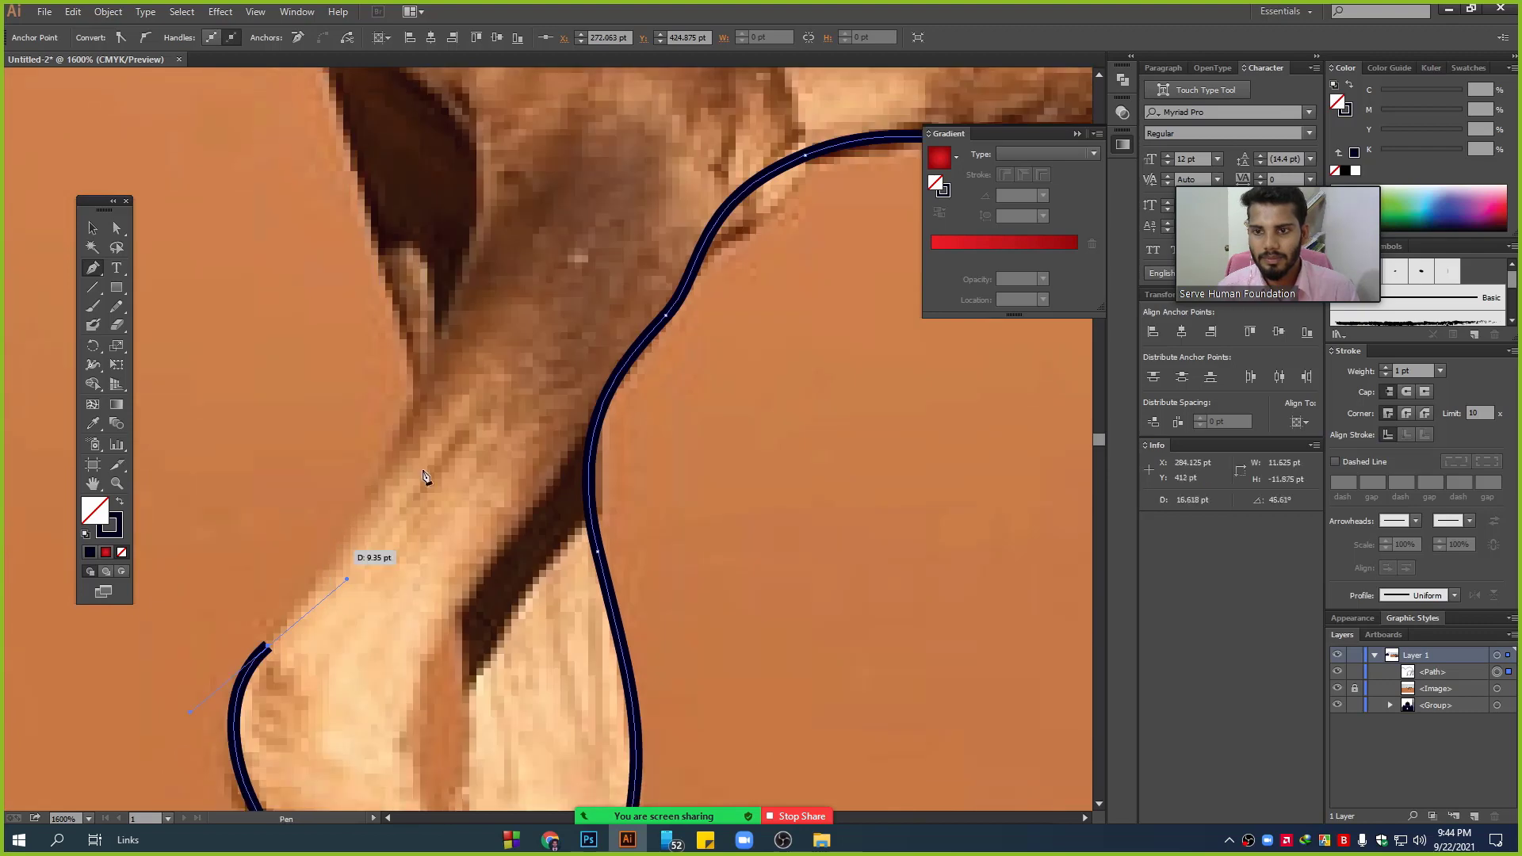
{"action": "left_click", "coordinate": [411, 384]}
{"action": "left_click_drag", "start_coordinate": [411, 383], "coordinate": [516, 608]}
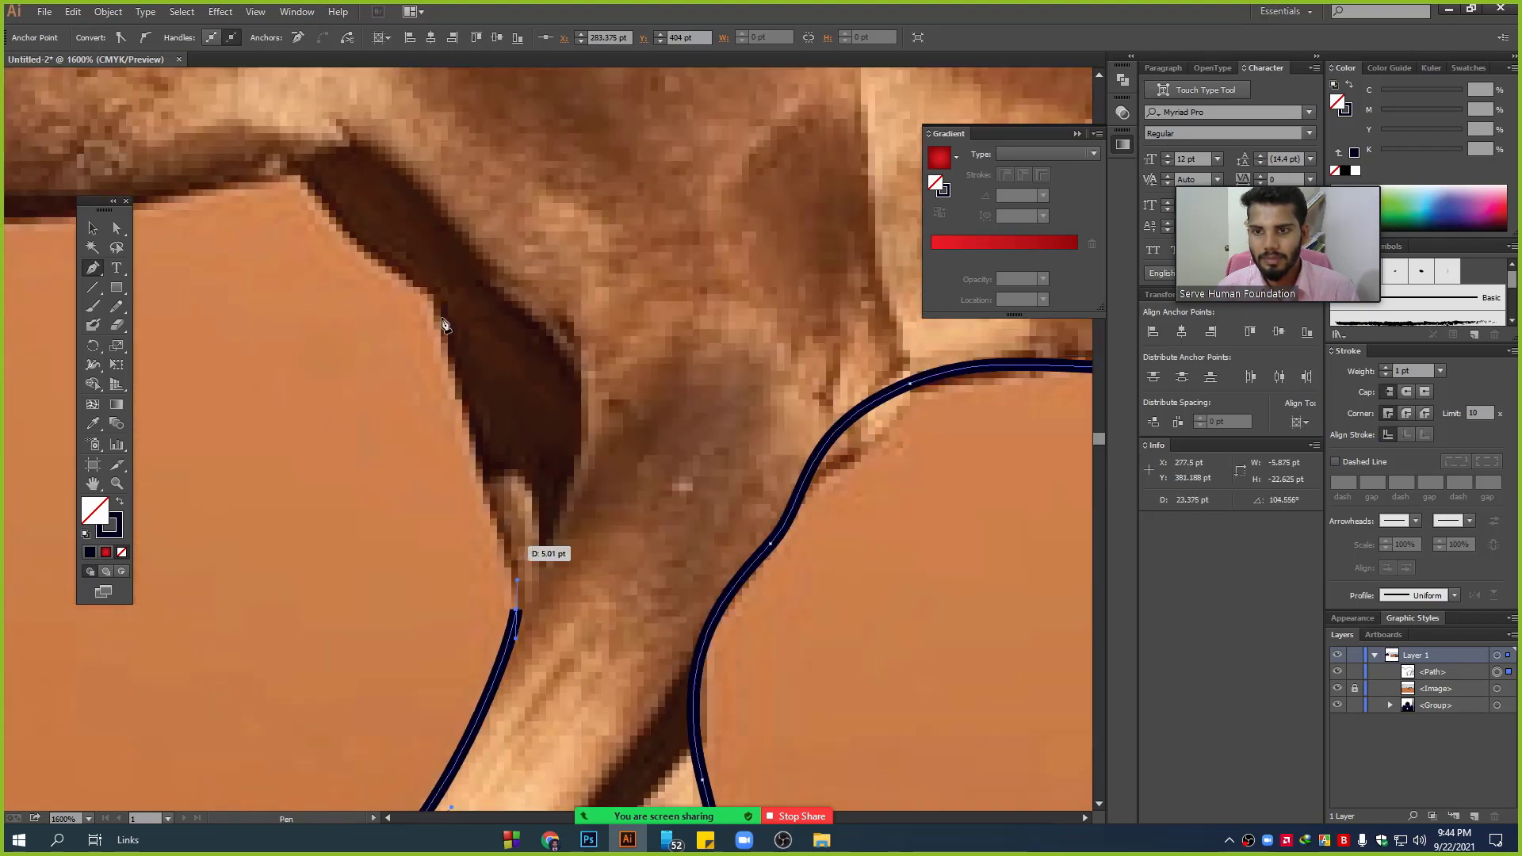
{"action": "mouse_move", "coordinate": [436, 302]}
{"action": "left_mouse_down"}
{"action": "mouse_move", "coordinate": [427, 292]}
{"action": "mouse_move", "coordinate": [699, 536]}
{"action": "left_mouse_up"}
{"action": "left_click_drag", "start_coordinate": [571, 426], "coordinate": [571, 376]}
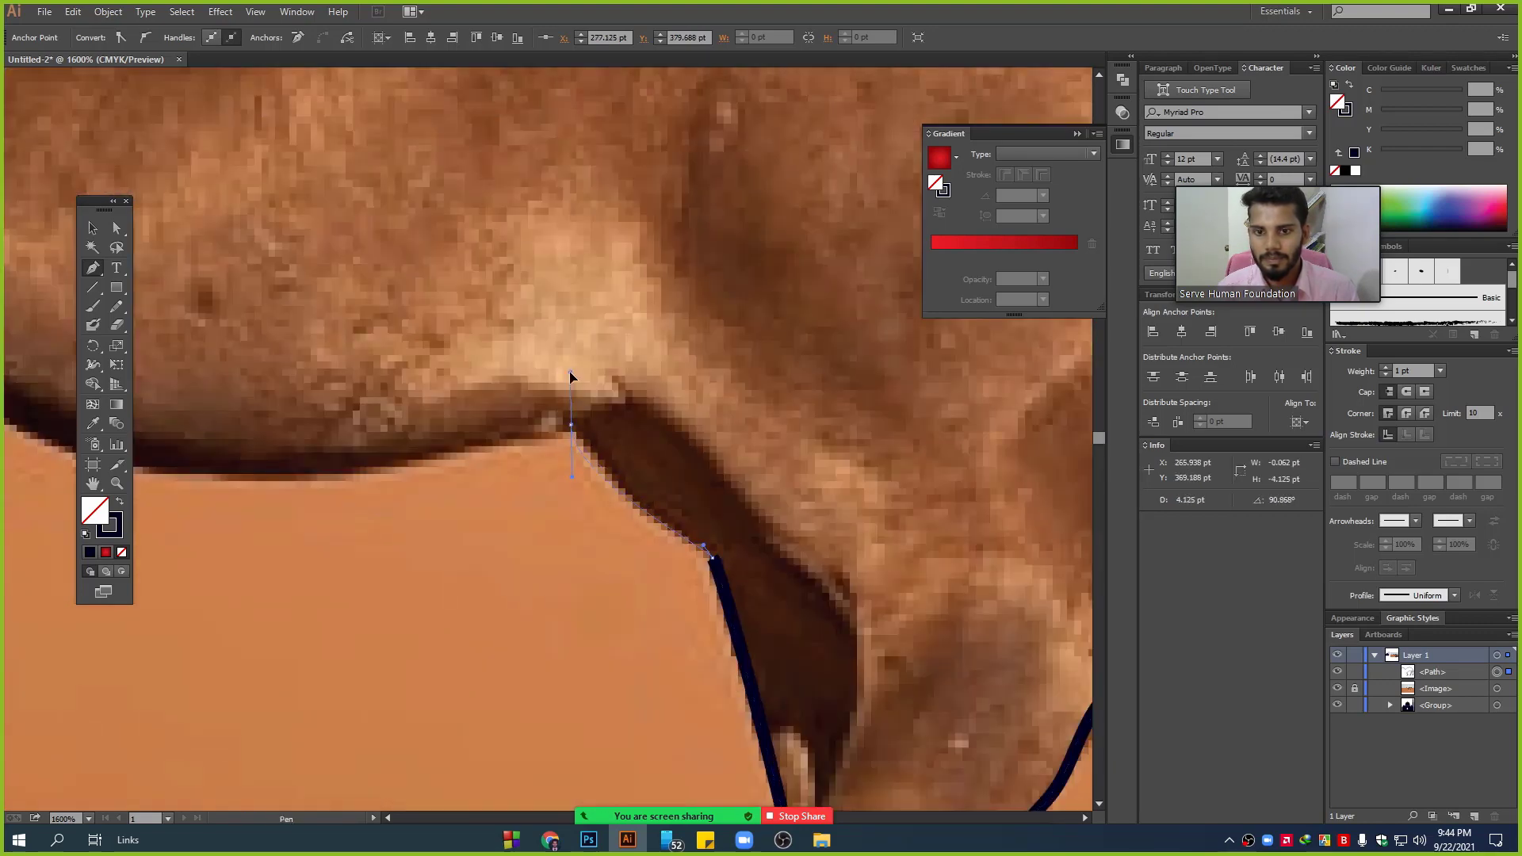
- Trace along the underside of the neck to the jaw line, then switch to Selection
{"action": "scroll", "coordinate": [505, 451], "scroll_direction": "down", "scroll_amount": 1}
{"action": "left_click_drag", "start_coordinate": [605, 493], "coordinate": [476, 398]}
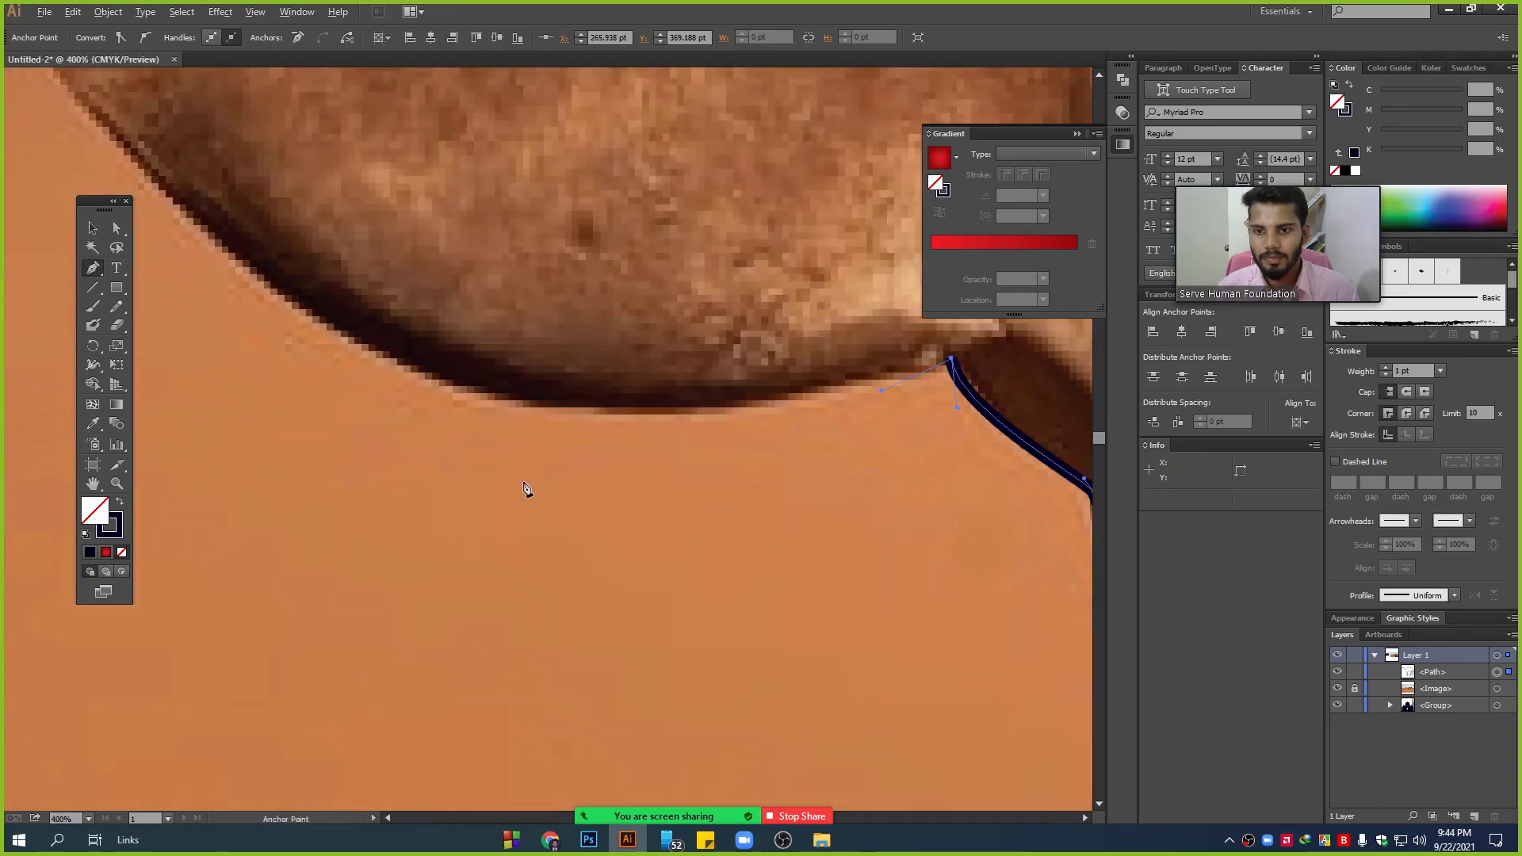
{"action": "scroll", "coordinate": [527, 486], "scroll_direction": "down", "scroll_amount": 1}
{"action": "scroll", "coordinate": [592, 458], "scroll_direction": "up", "scroll_amount": 1}
{"action": "mouse_move", "coordinate": [460, 467]}
{"action": "left_mouse_down"}
{"action": "mouse_move", "coordinate": [334, 308]}
{"action": "mouse_move", "coordinate": [399, 398]}
{"action": "left_mouse_up"}
{"action": "scroll", "coordinate": [403, 405], "scroll_direction": "up", "scroll_amount": 1}
{"action": "scroll", "coordinate": [403, 404], "scroll_direction": "up", "scroll_amount": 2}
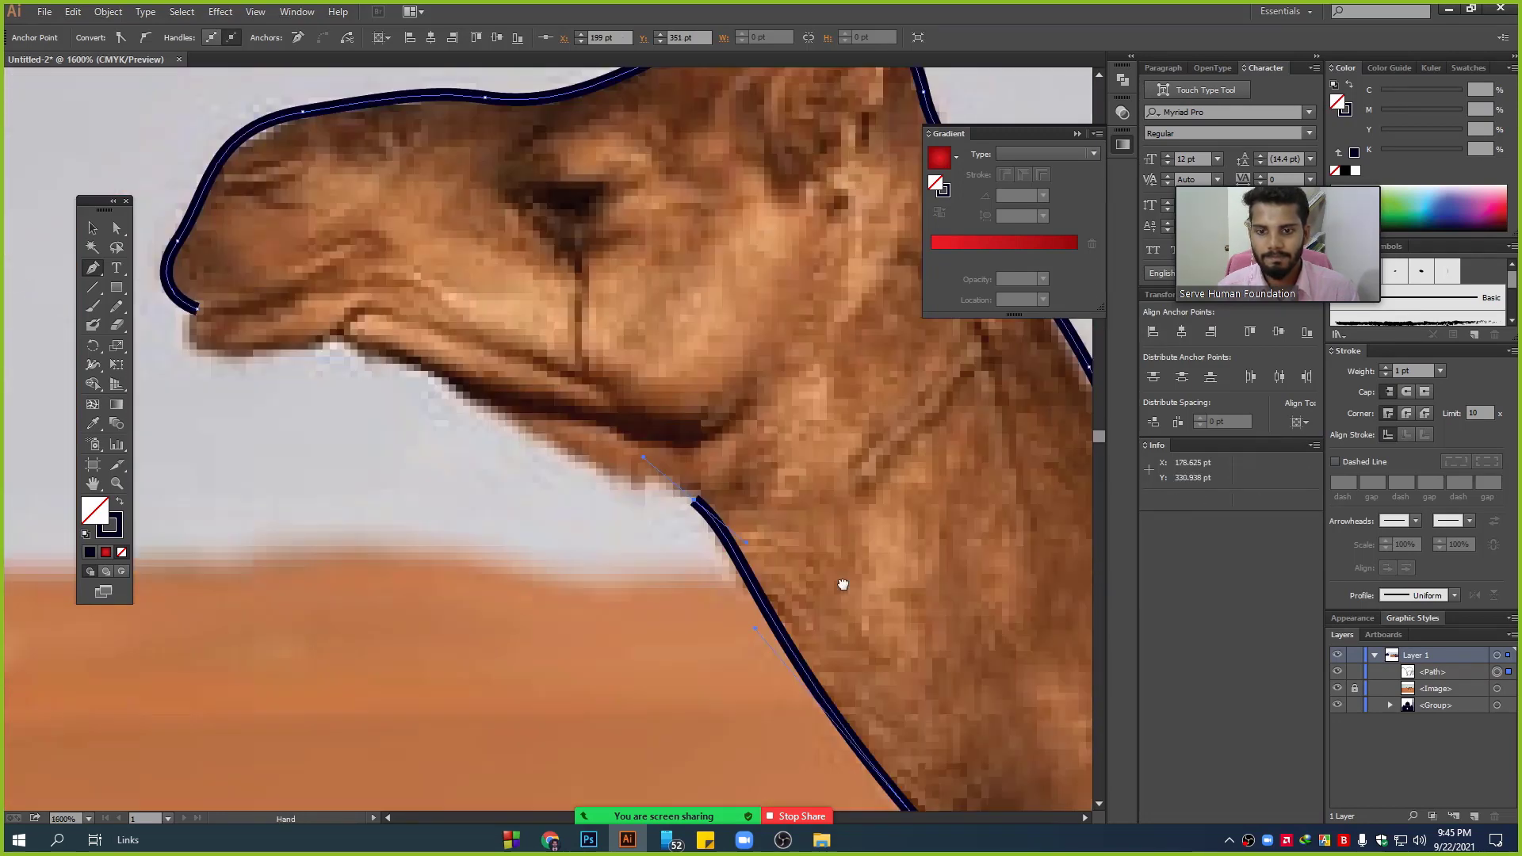
{"action": "mouse_move", "coordinate": [450, 370]}
{"action": "left_mouse_down"}
{"action": "mouse_move", "coordinate": [644, 423]}
{"action": "mouse_move", "coordinate": [650, 442]}
{"action": "left_mouse_up"}
{"action": "mouse_move", "coordinate": [545, 413]}
{"action": "left_mouse_down"}
{"action": "mouse_move", "coordinate": [451, 416]}
{"action": "mouse_move", "coordinate": [476, 335]}
{"action": "left_mouse_up"}
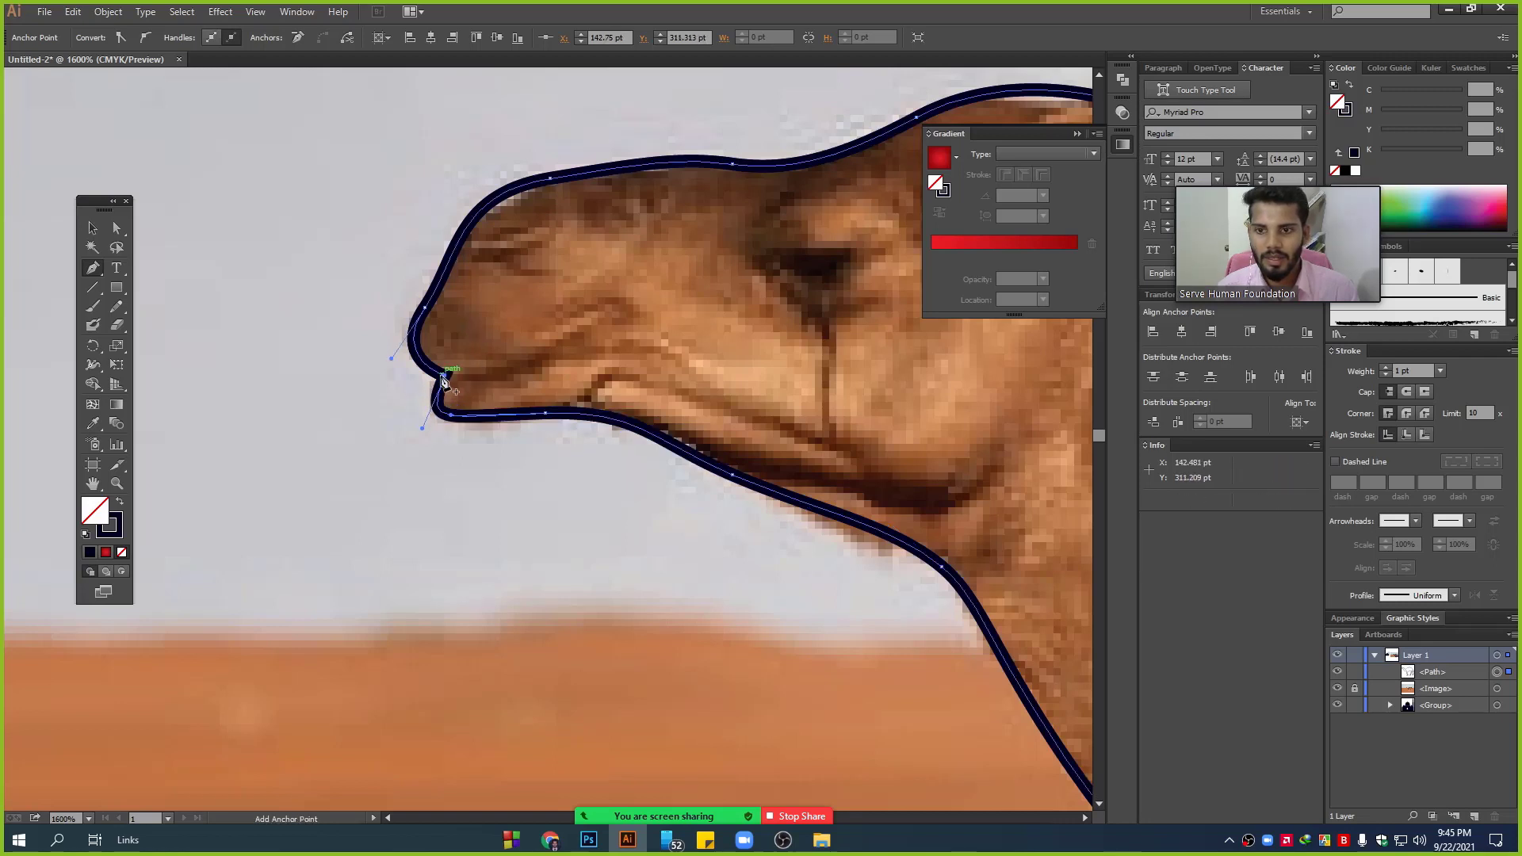
{"action": "key", "text": "v"}
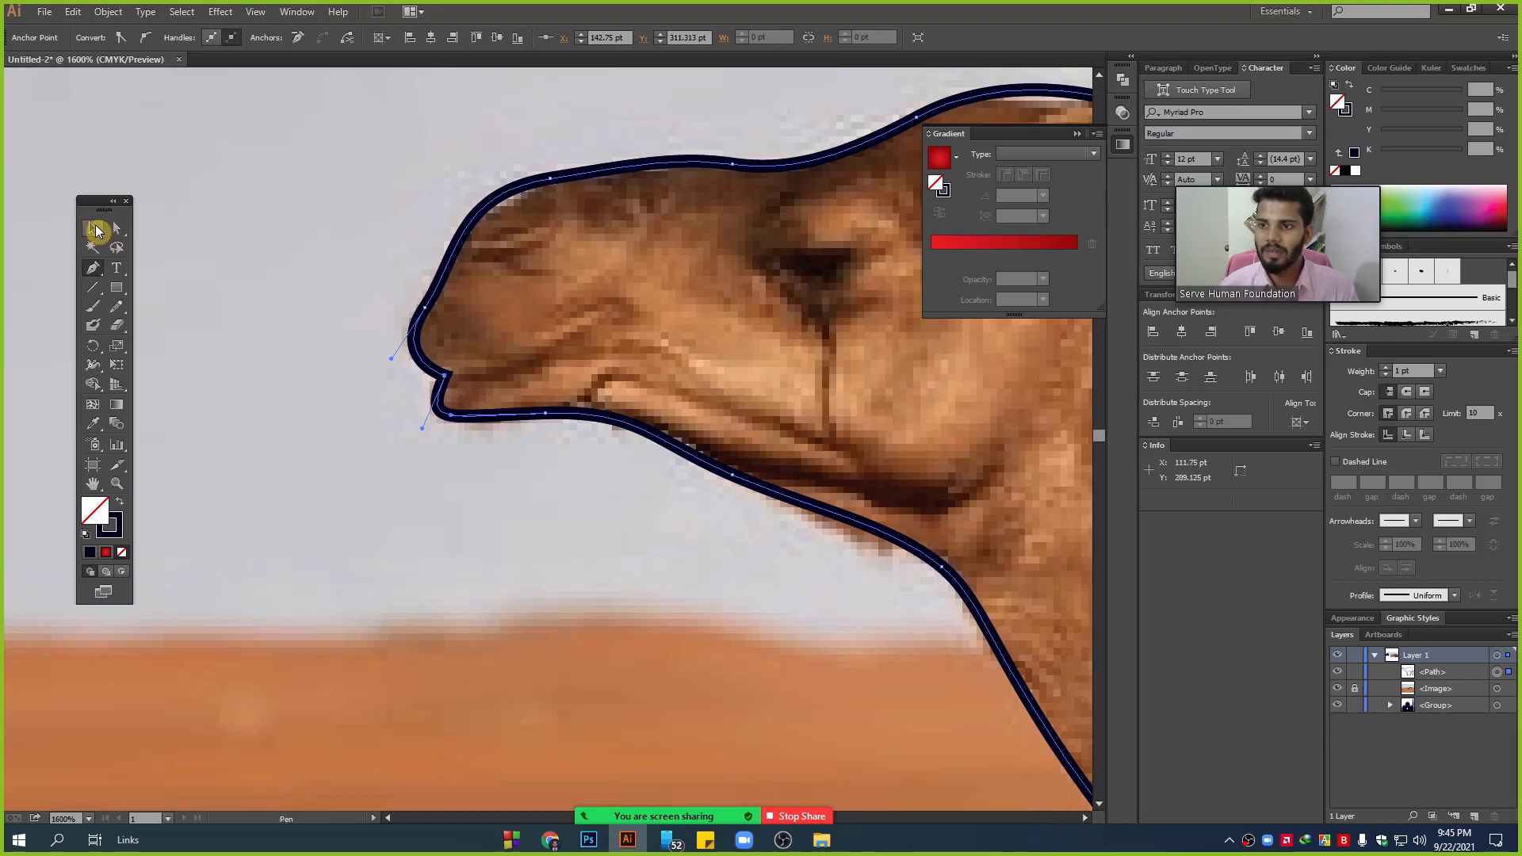
{"action": "scroll", "coordinate": [436, 526], "scroll_direction": "down", "scroll_amount": 5}
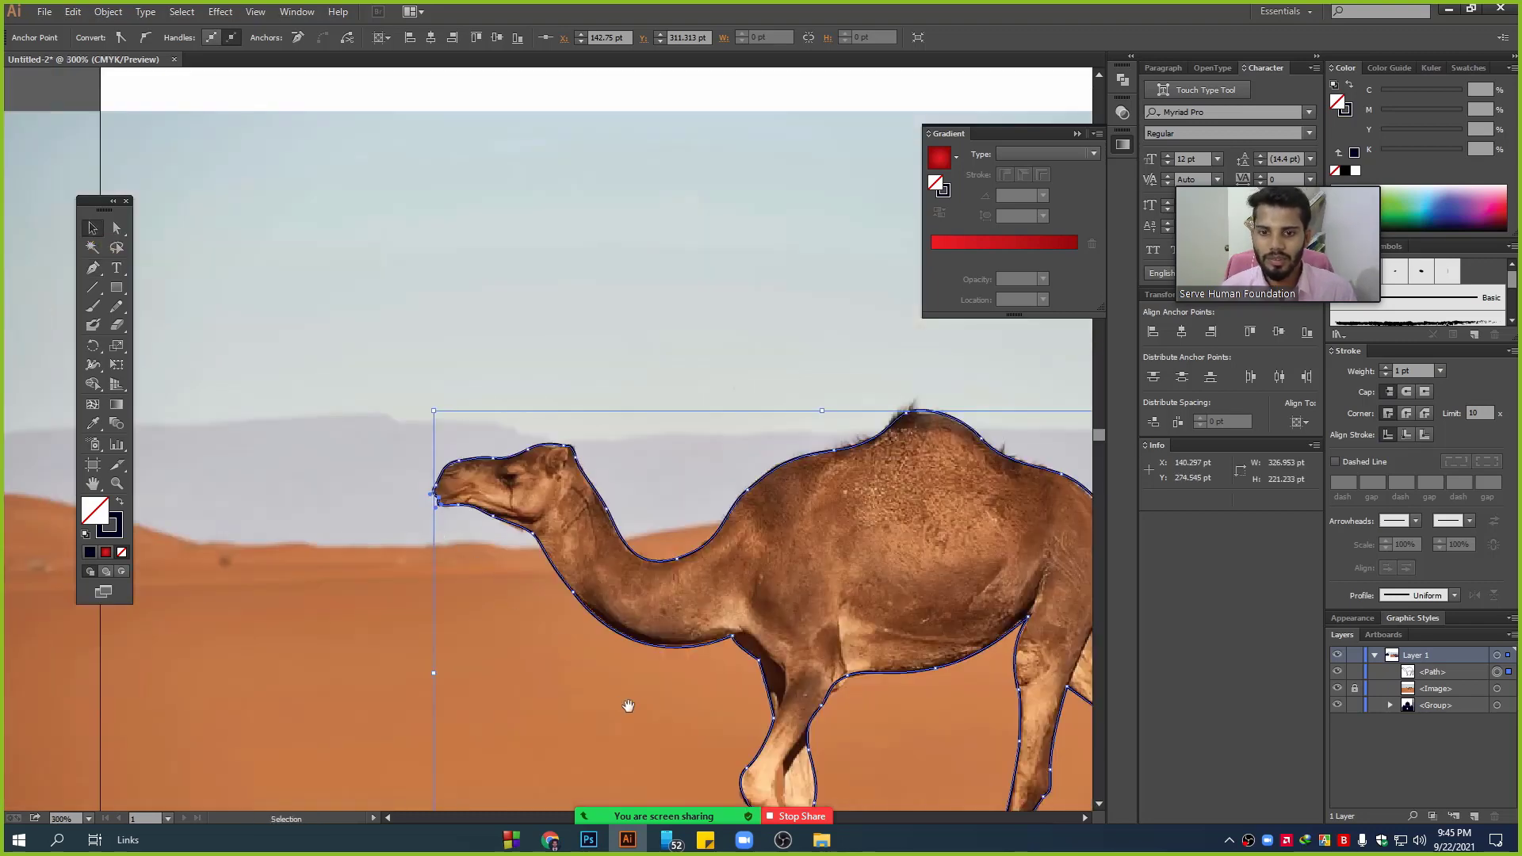
- Draw a closed Pen path around the narrow gap inside the front leg
{"action": "left_click_drag", "start_coordinate": [626, 703], "coordinate": [380, 425]}
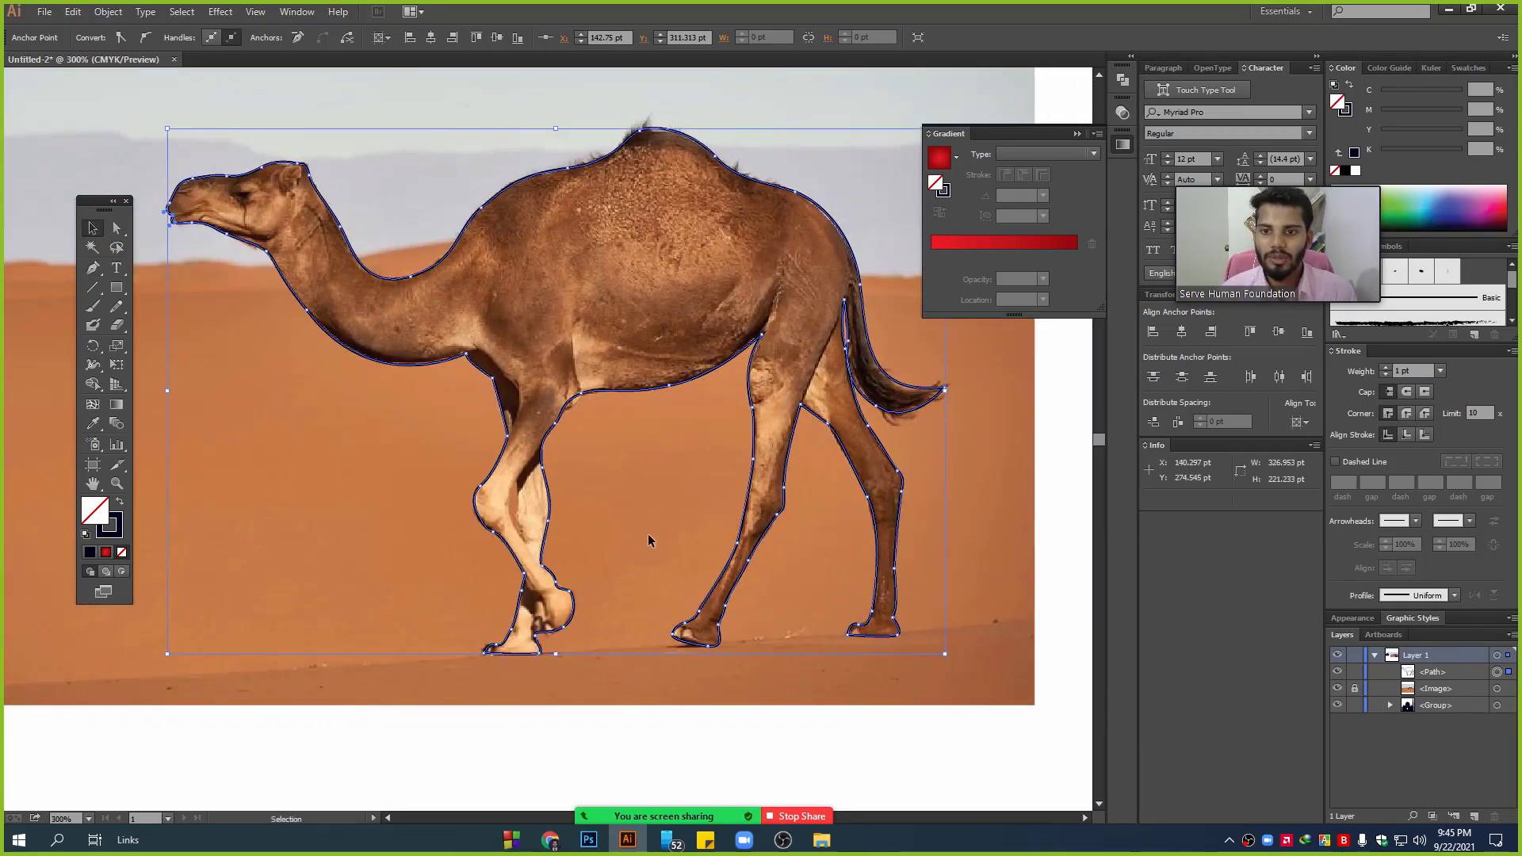
{"action": "scroll", "coordinate": [621, 545], "scroll_direction": "up", "scroll_amount": 2}
{"action": "scroll", "coordinate": [420, 501], "scroll_direction": "up", "scroll_amount": 2}
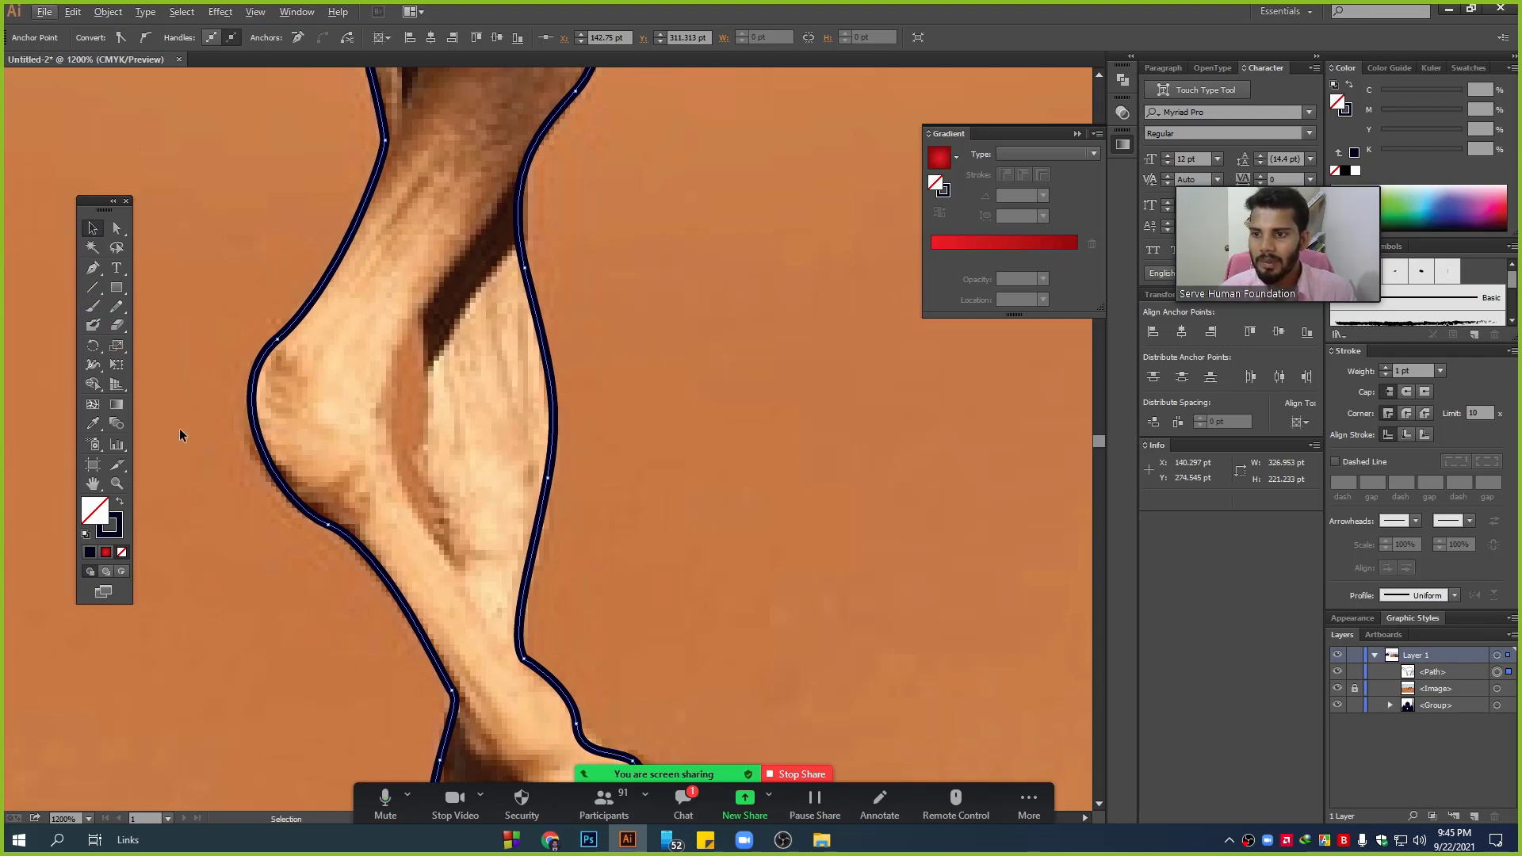
{"action": "left_click", "coordinate": [93, 268]}
{"action": "scroll", "coordinate": [389, 441], "scroll_direction": "up", "scroll_amount": 1}
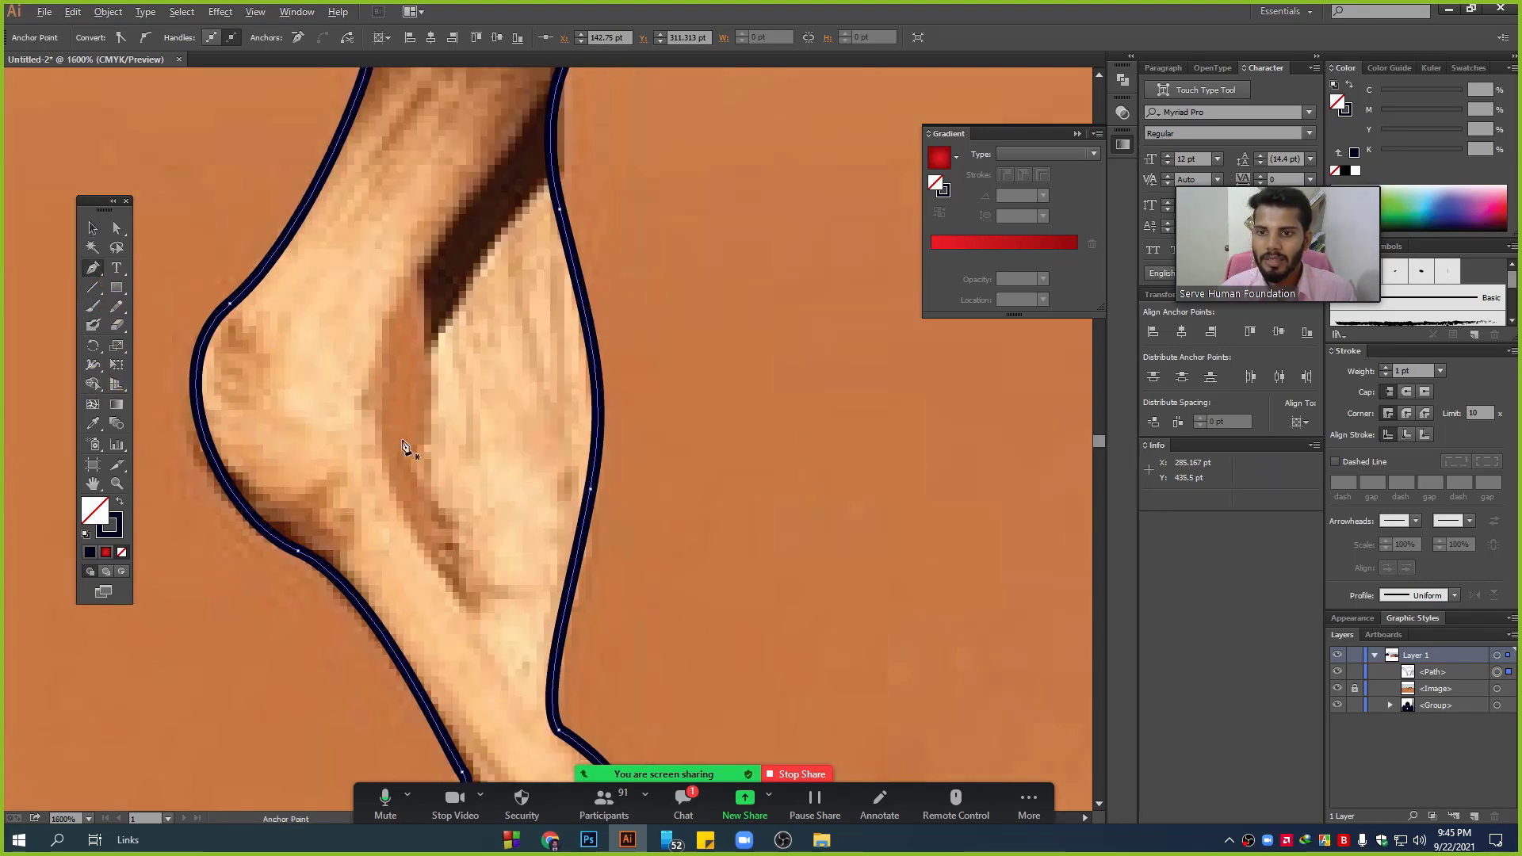
{"action": "left_click_drag", "start_coordinate": [415, 277], "coordinate": [405, 507]}
{"action": "left_click_drag", "start_coordinate": [385, 456], "coordinate": [402, 496]}
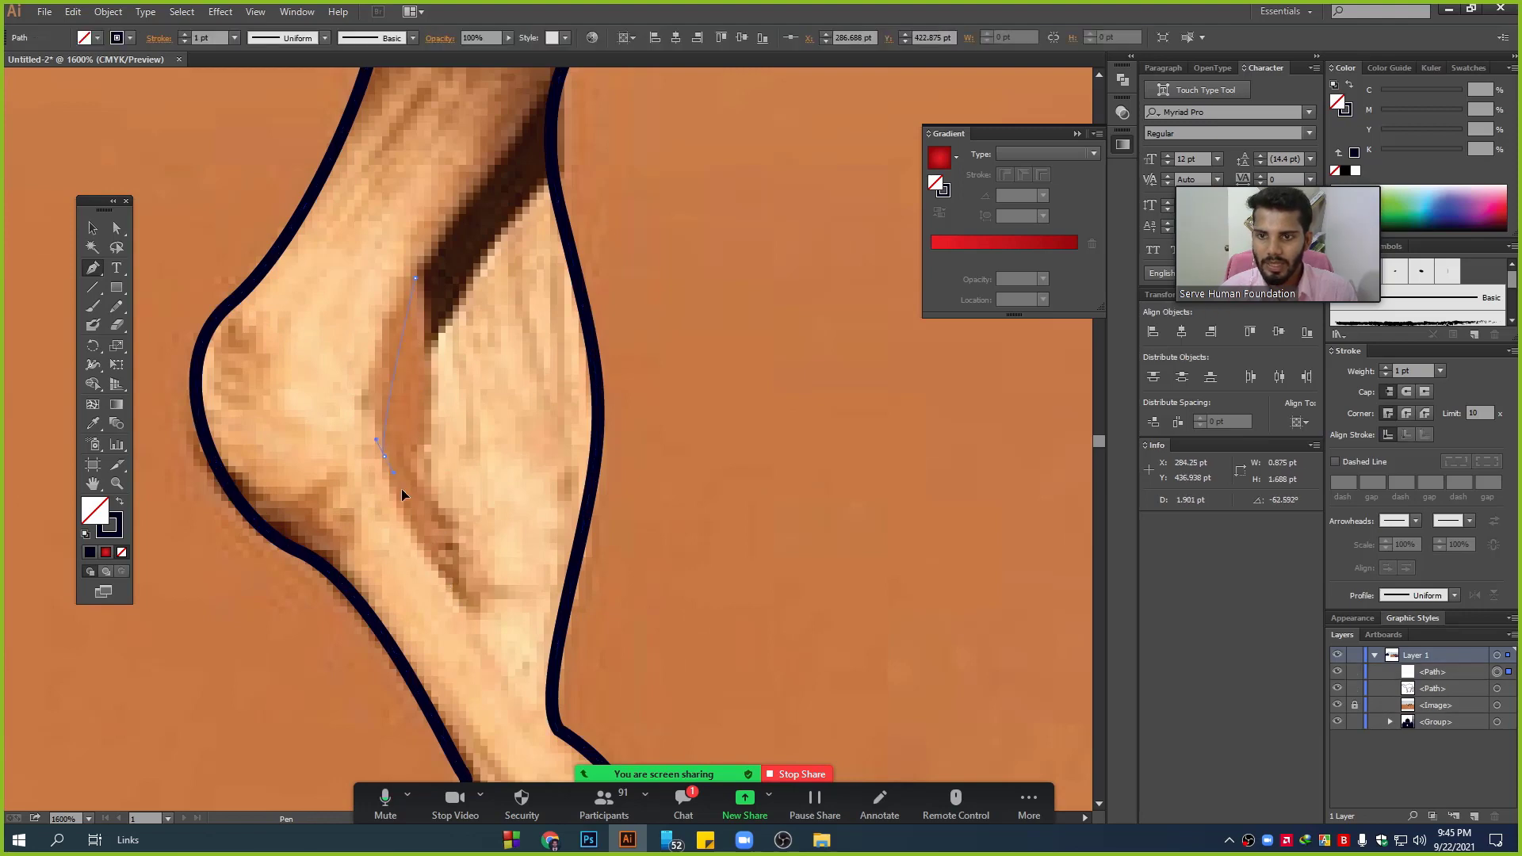
{"action": "mouse_move", "coordinate": [432, 556]}
{"action": "left_mouse_down"}
{"action": "mouse_move", "coordinate": [435, 409]}
{"action": "mouse_move", "coordinate": [424, 420]}
{"action": "left_mouse_up"}
{"action": "left_click_drag", "start_coordinate": [433, 339], "coordinate": [433, 313]}
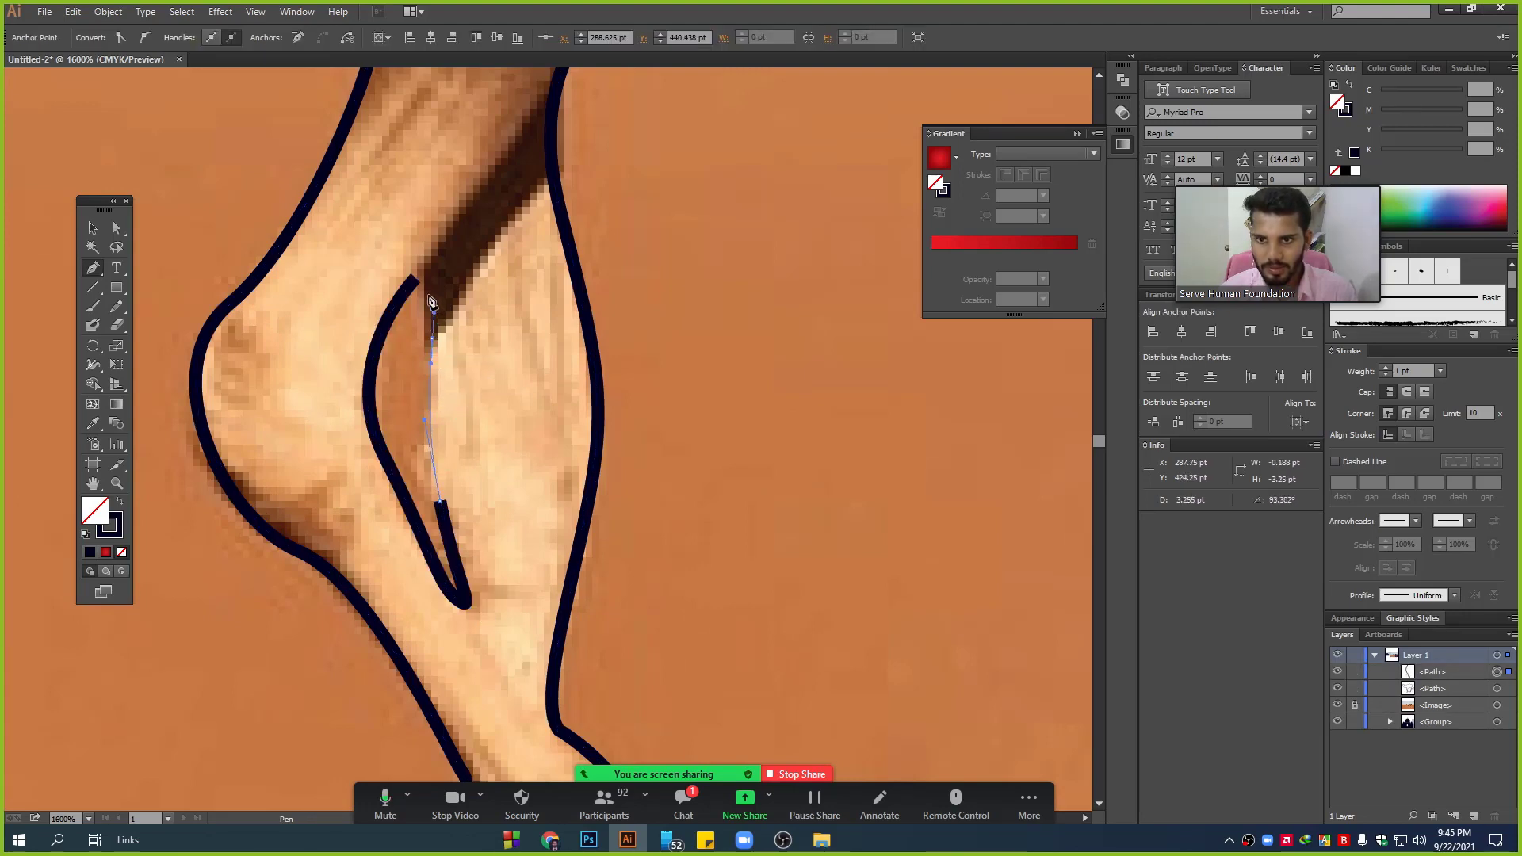
{"action": "left_click", "coordinate": [415, 279]}
{"action": "left_click", "coordinate": [414, 279]}
- Marquee-select the camel outline path with the Selection tool
{"action": "scroll", "coordinate": [486, 464], "scroll_direction": "down", "scroll_amount": 3}
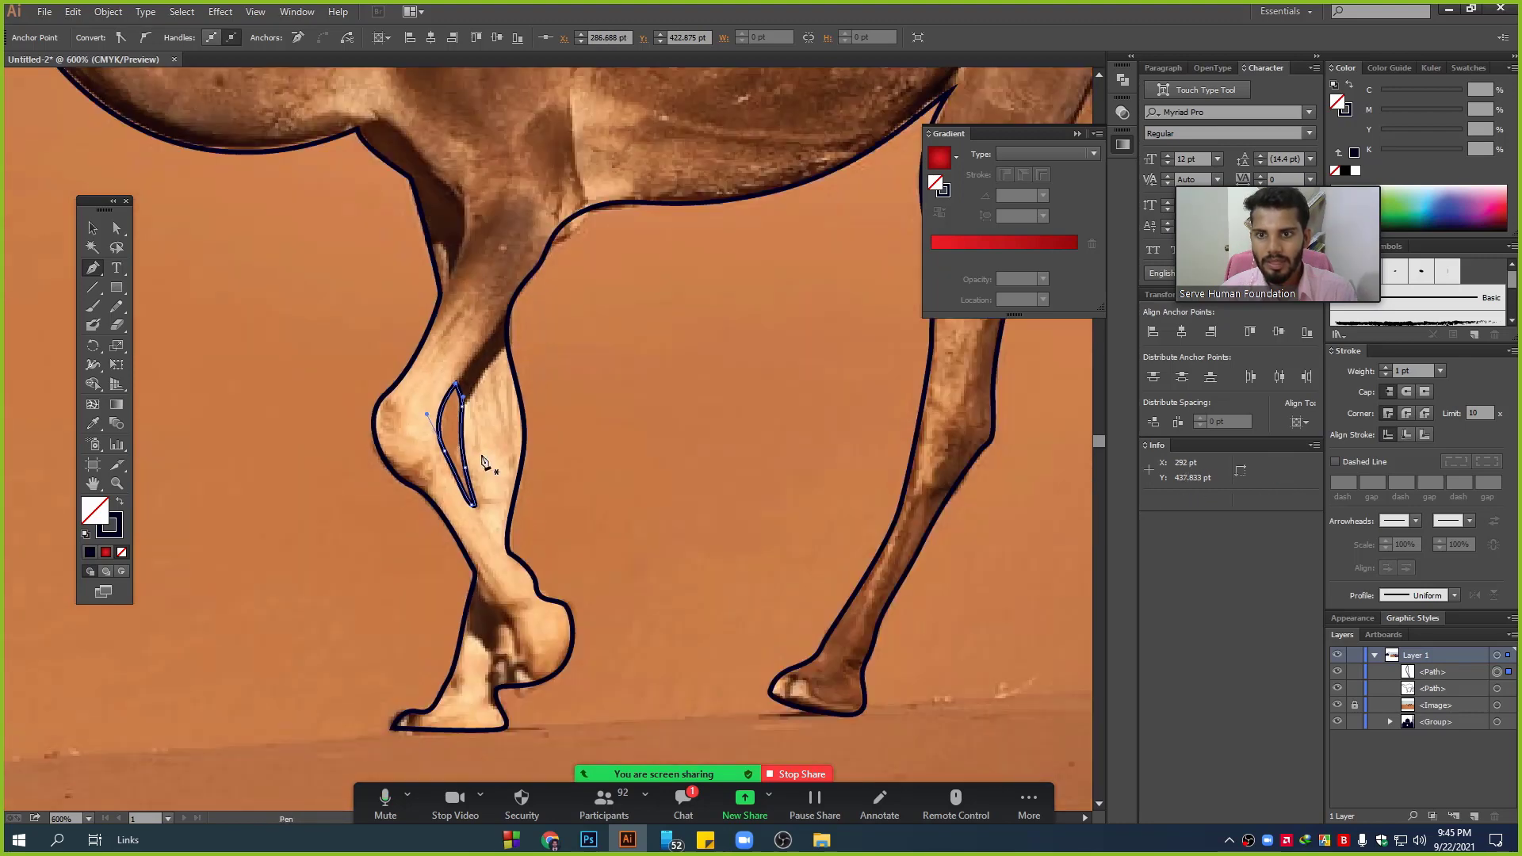
{"action": "scroll", "coordinate": [465, 470], "scroll_direction": "down", "scroll_amount": 3}
{"action": "left_click", "coordinate": [92, 227]}
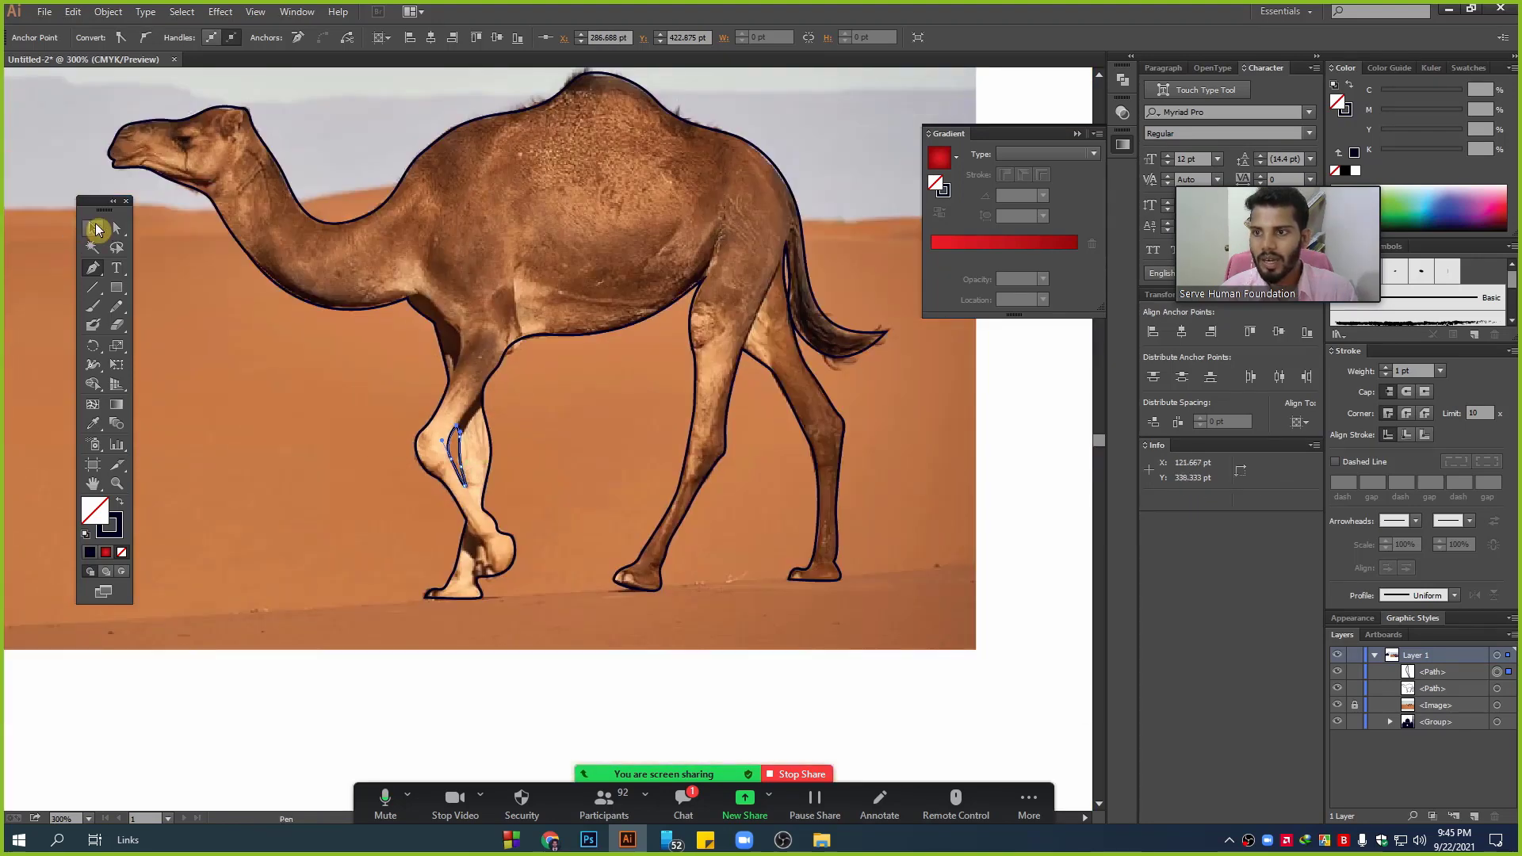
{"action": "left_click", "coordinate": [444, 448]}
{"action": "scroll", "coordinate": [444, 448], "scroll_direction": "up", "scroll_amount": 3}
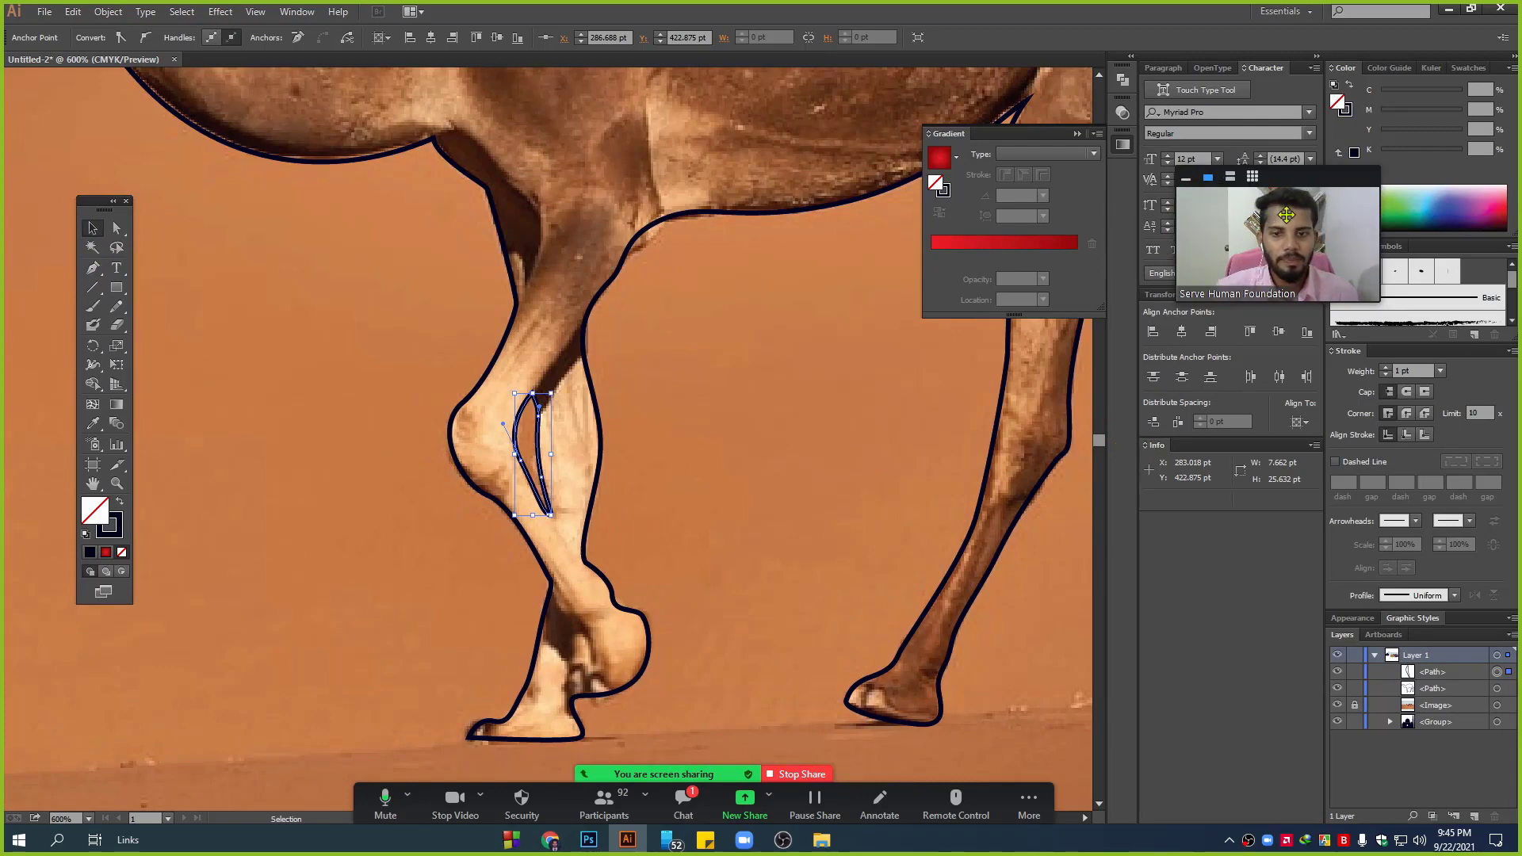
{"action": "left_click_drag", "start_coordinate": [1287, 215], "coordinate": [1231, 588]}
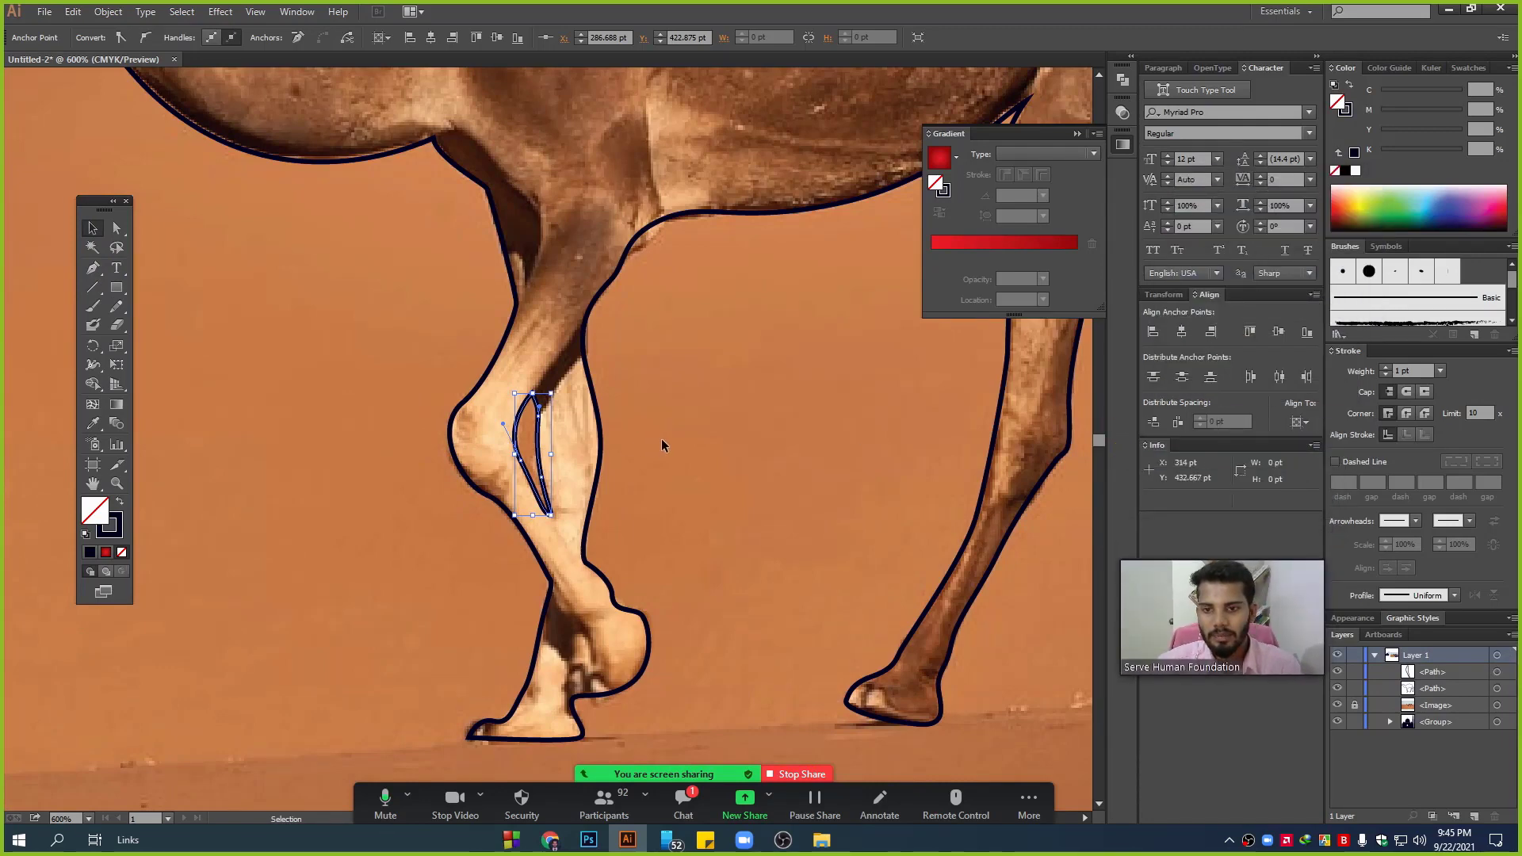
{"action": "mouse_move", "coordinate": [701, 531]}
{"action": "left_mouse_down"}
{"action": "mouse_move", "coordinate": [440, 363]}
{"action": "mouse_move", "coordinate": [605, 339]}
{"action": "left_mouse_up"}
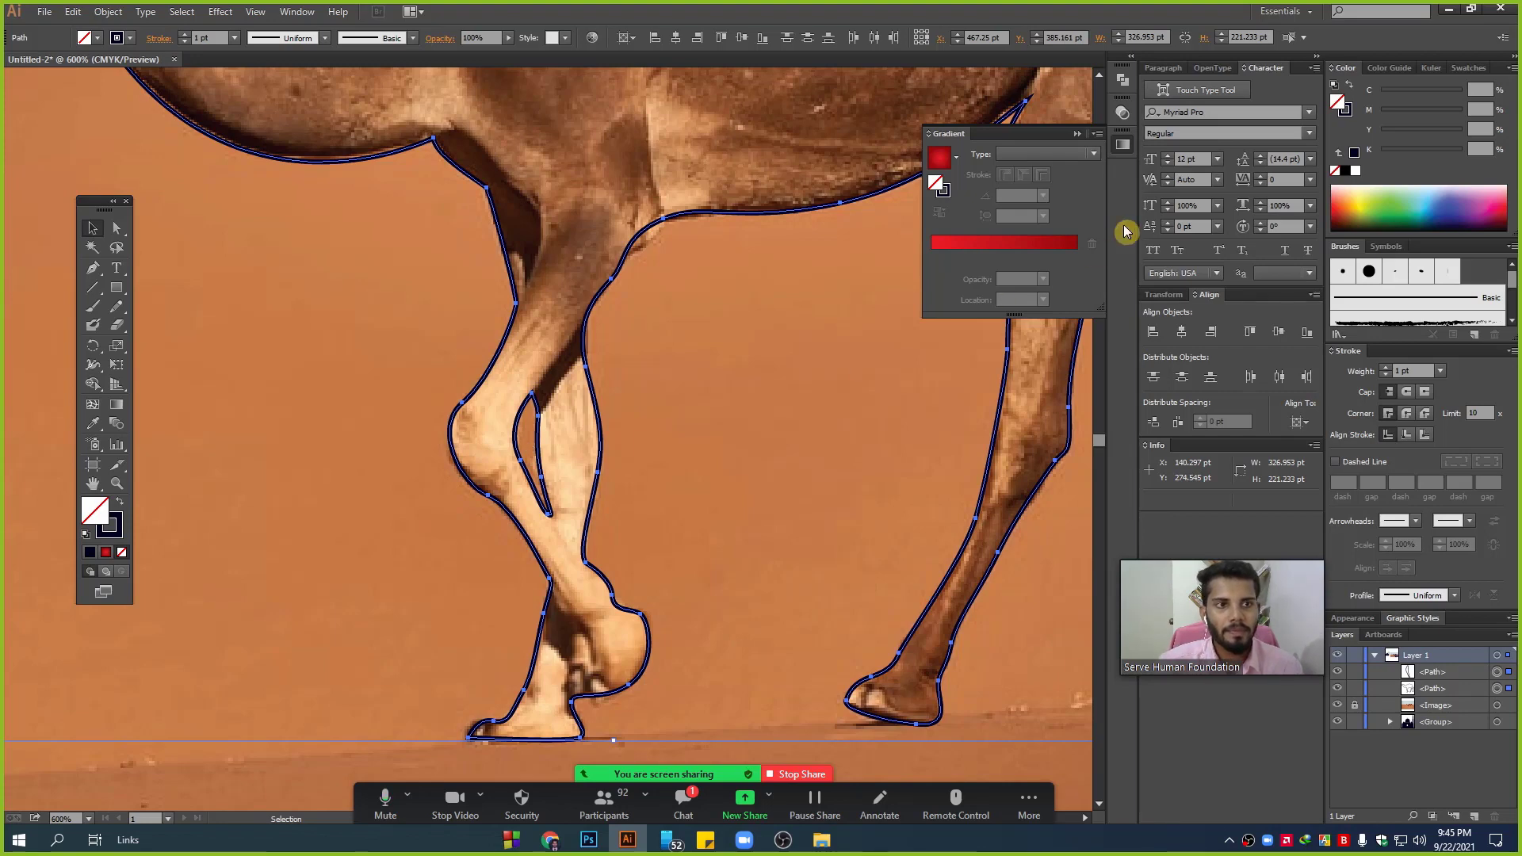
- Show the Pathfinder panel and draw a tall navy rectangle plus an offset duplicate
{"action": "left_click", "coordinate": [298, 12]}
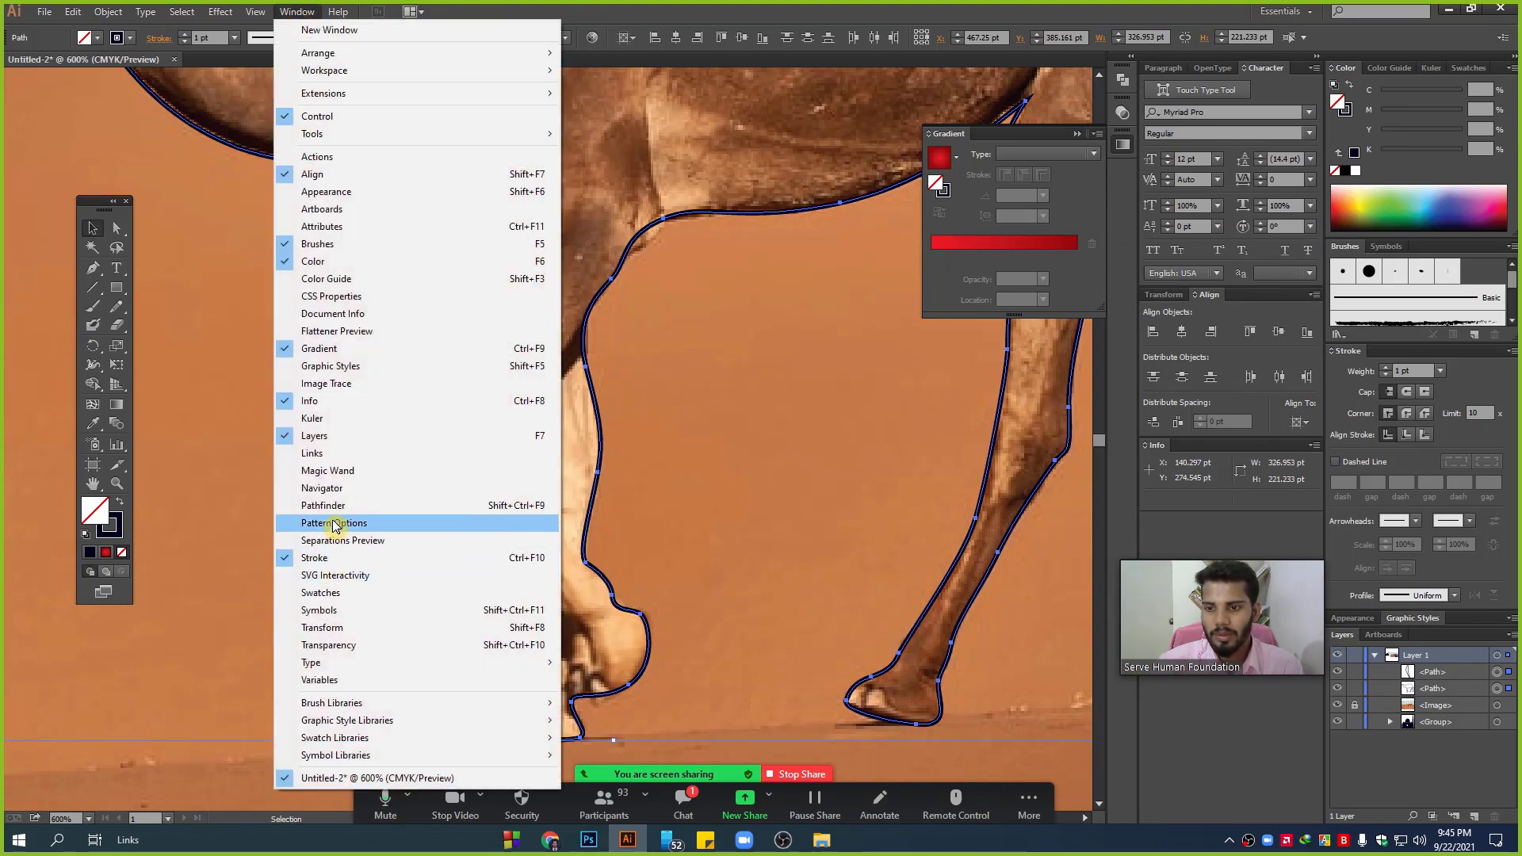
{"action": "left_click", "coordinate": [329, 505]}
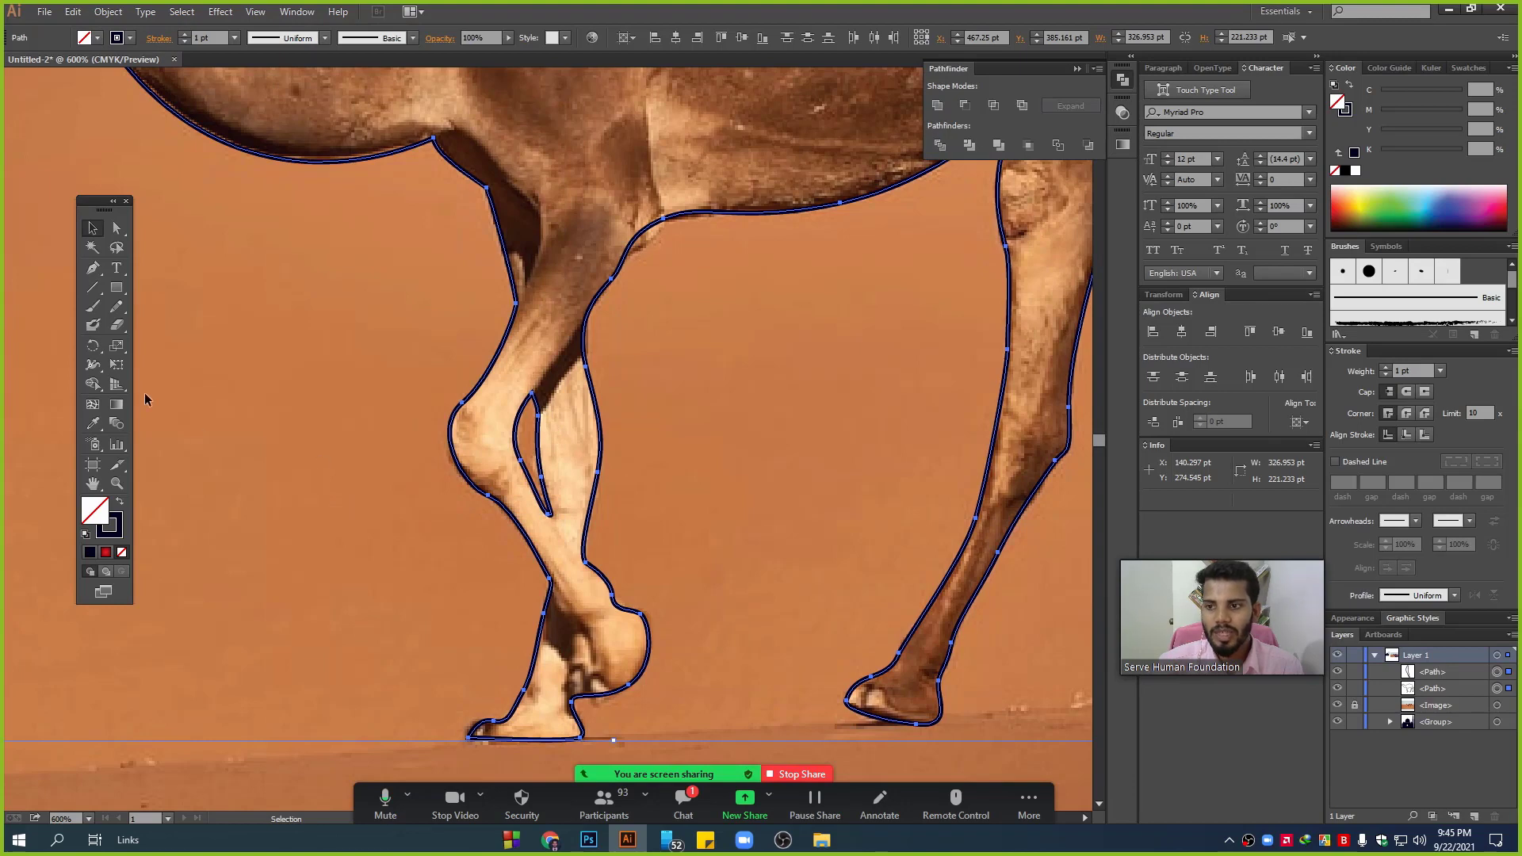
{"action": "left_click", "coordinate": [145, 399]}
{"action": "left_click", "coordinate": [117, 287]}
{"action": "left_click_drag", "start_coordinate": [183, 304], "coordinate": [291, 489]}
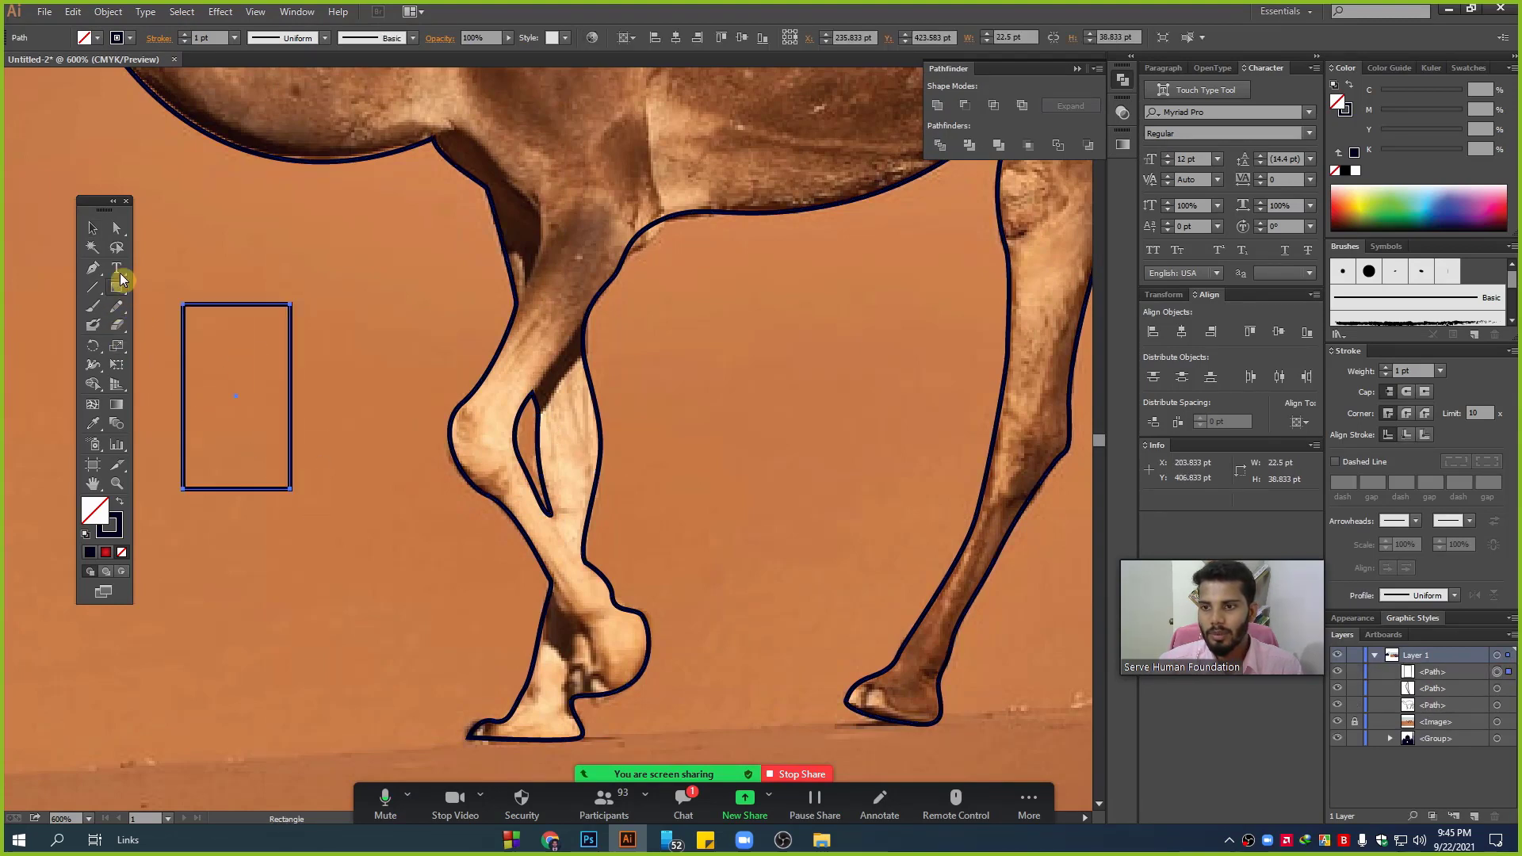
{"action": "left_click", "coordinate": [92, 228]}
{"action": "left_click", "coordinate": [120, 501]}
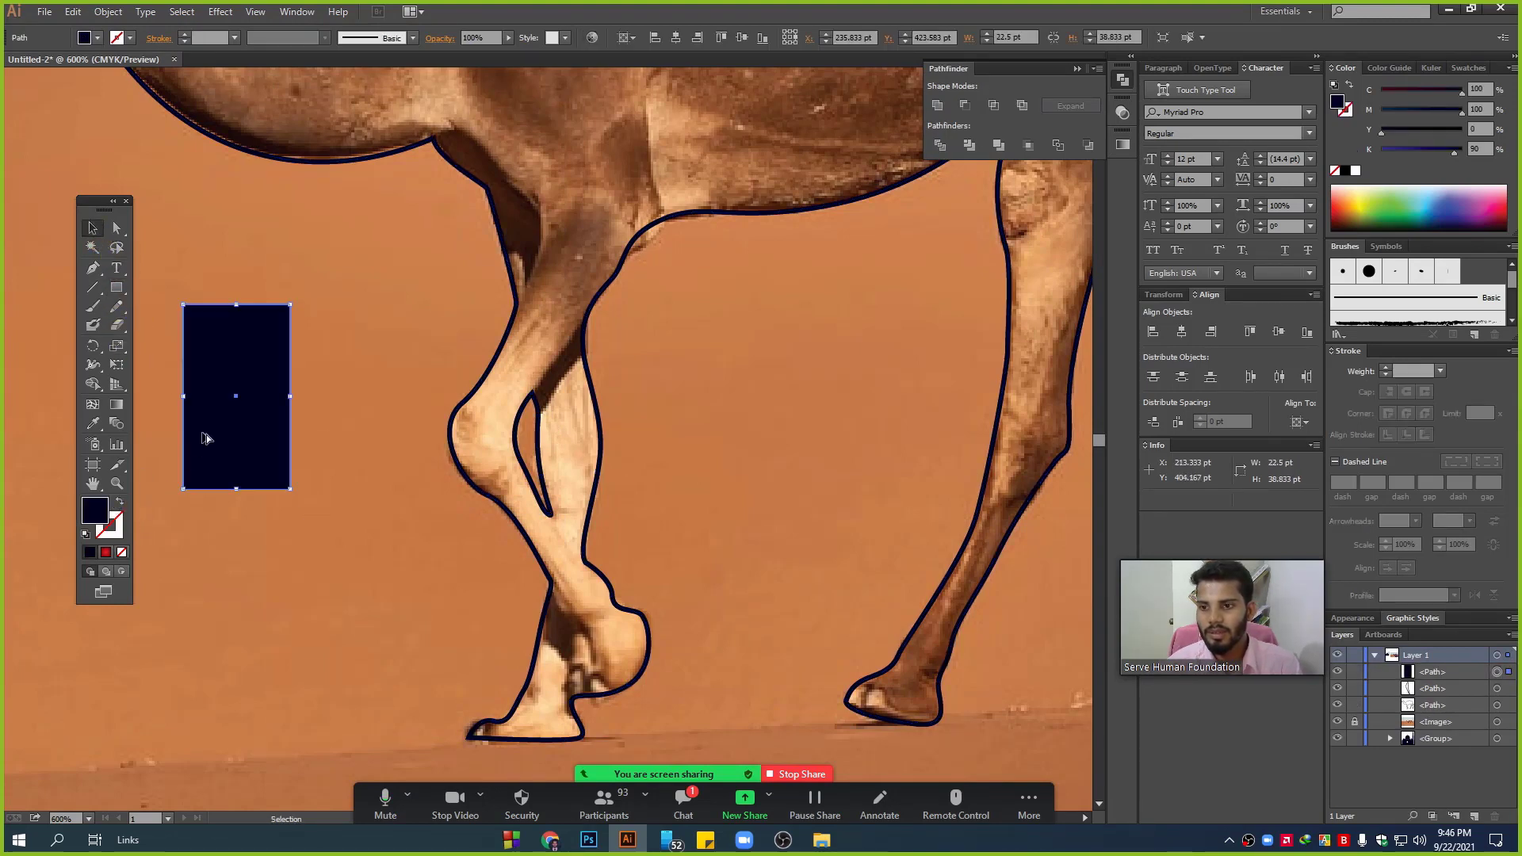
{"action": "left_click_drag", "start_coordinate": [204, 439], "coordinate": [239, 497]}
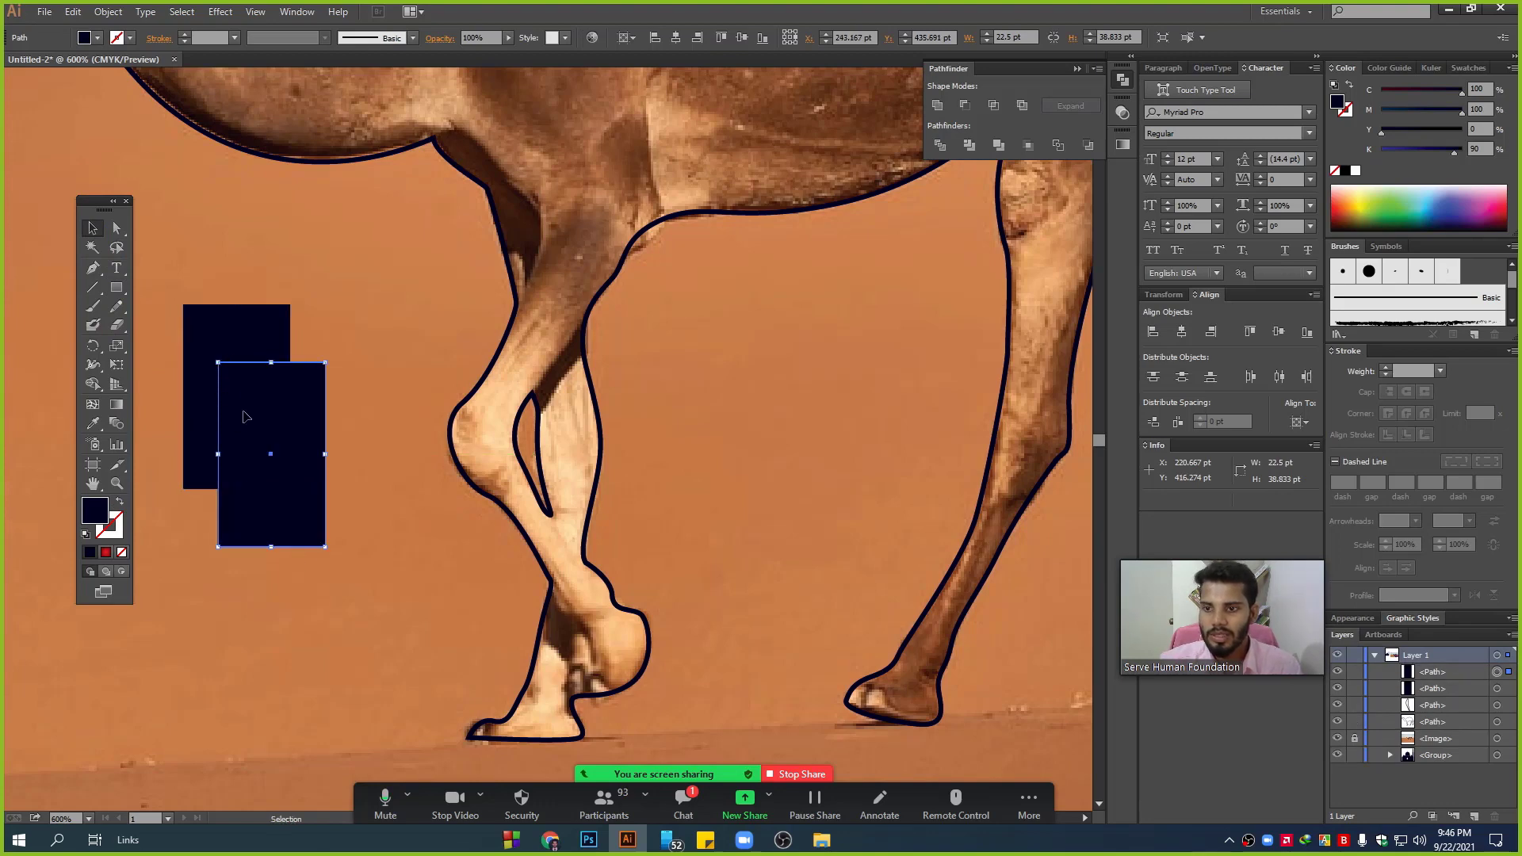
- Cut the rectangles into an L-shape with Minus Front, then fill the camel navy
{"action": "left_click_drag", "start_coordinate": [238, 555], "coordinate": [161, 310]}
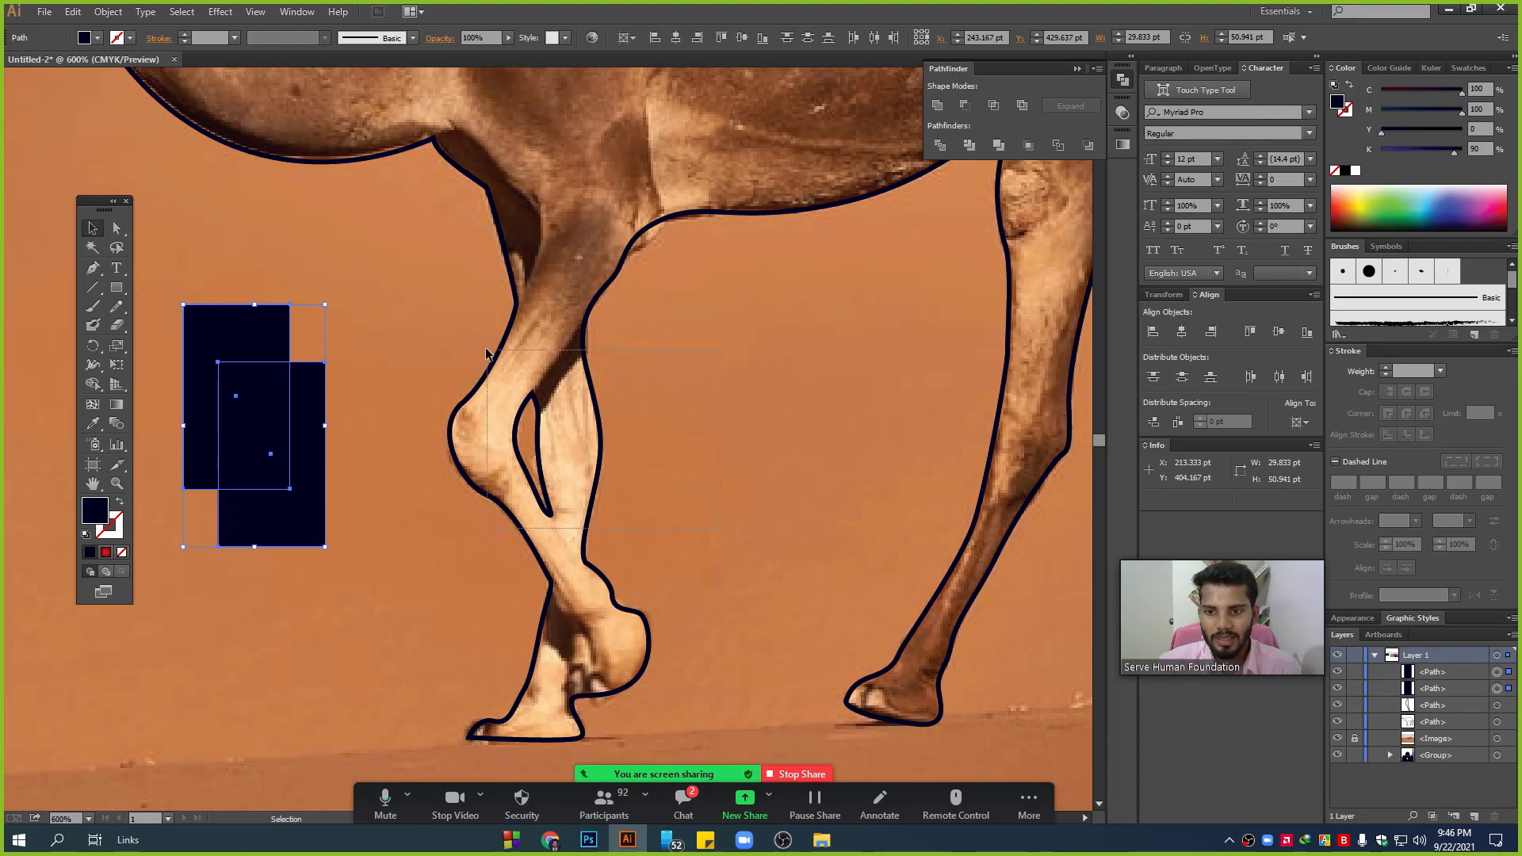
{"action": "left_click", "coordinate": [517, 376]}
{"action": "left_click", "coordinate": [252, 376]}
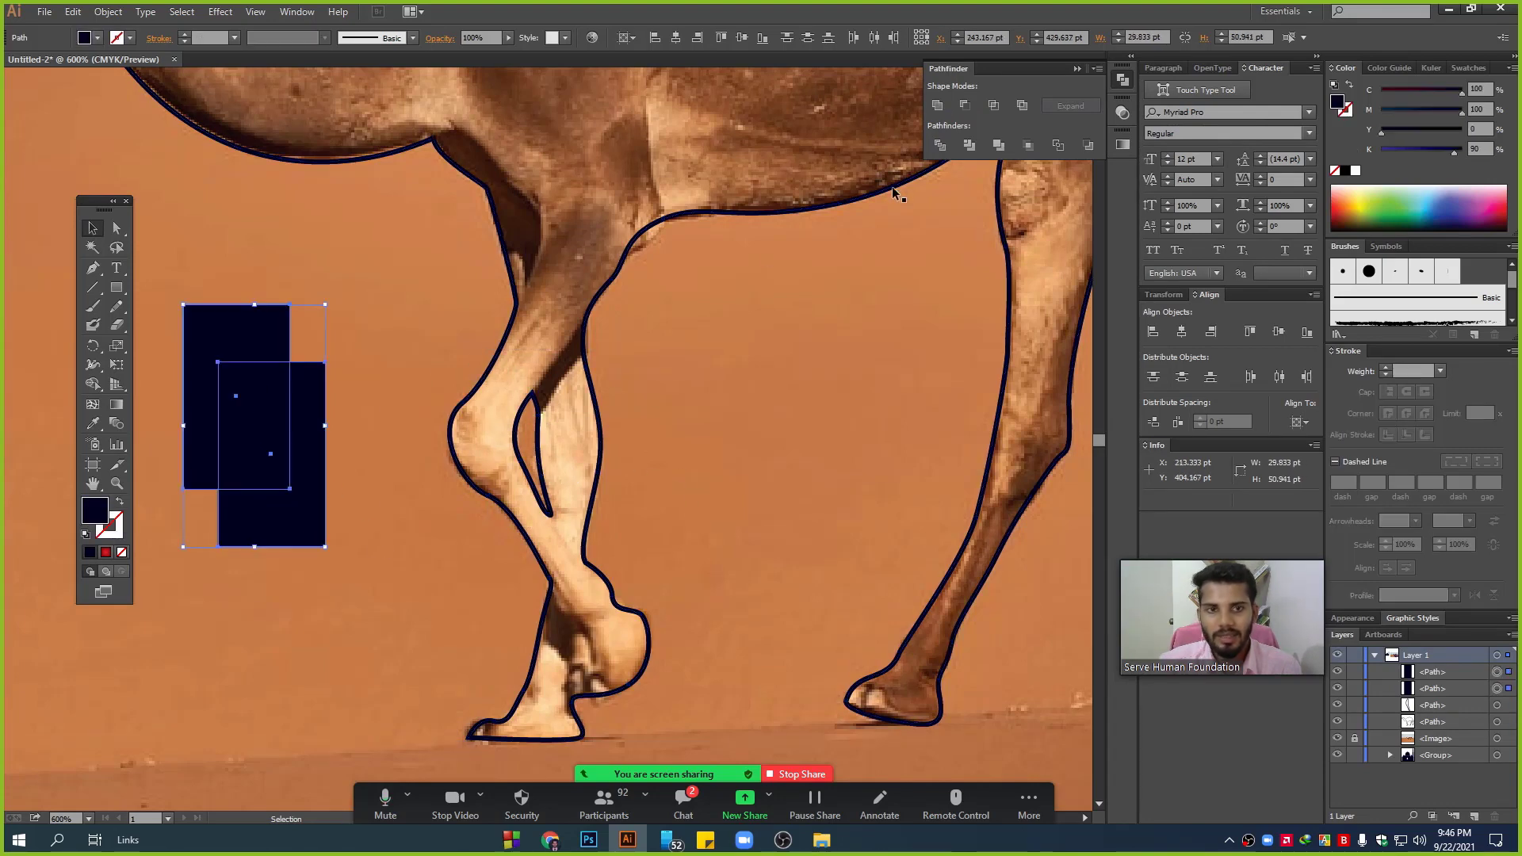
{"action": "left_click", "coordinate": [972, 106]}
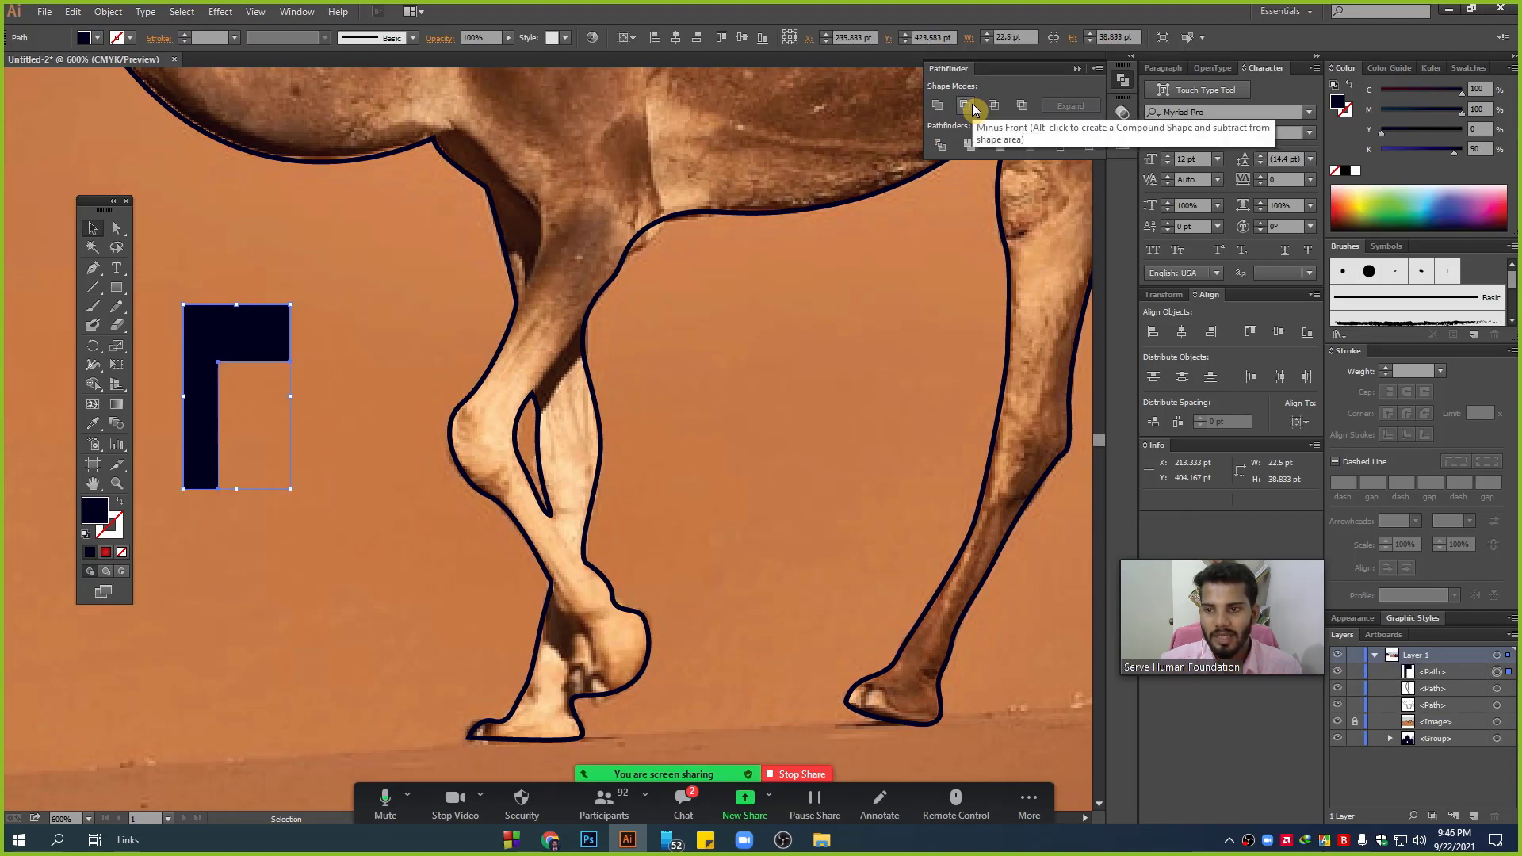
{"action": "left_click", "coordinate": [266, 378]}
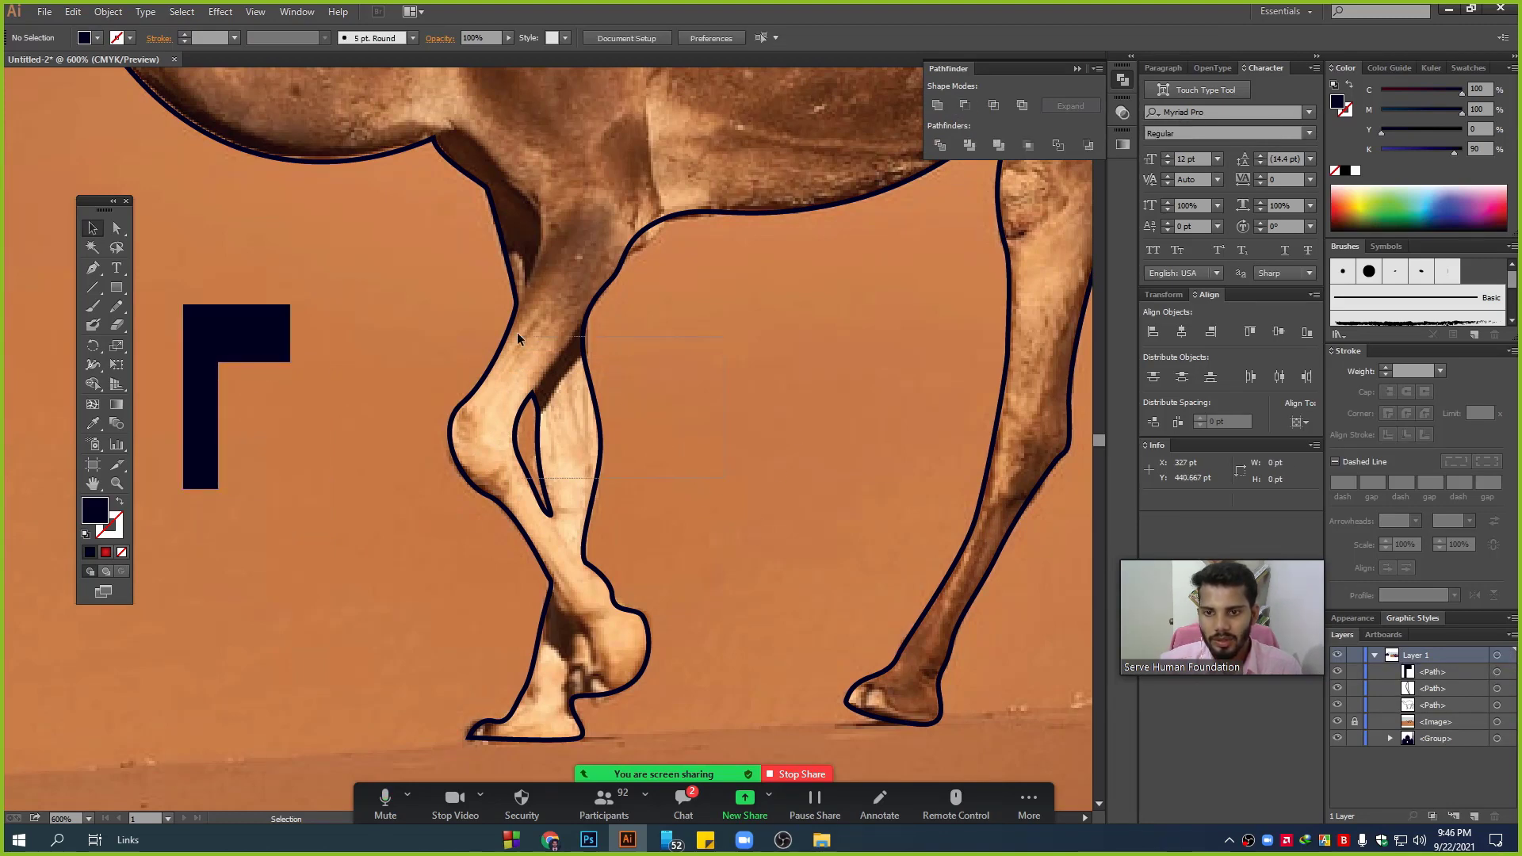
{"action": "left_click_drag", "start_coordinate": [594, 479], "coordinate": [479, 311]}
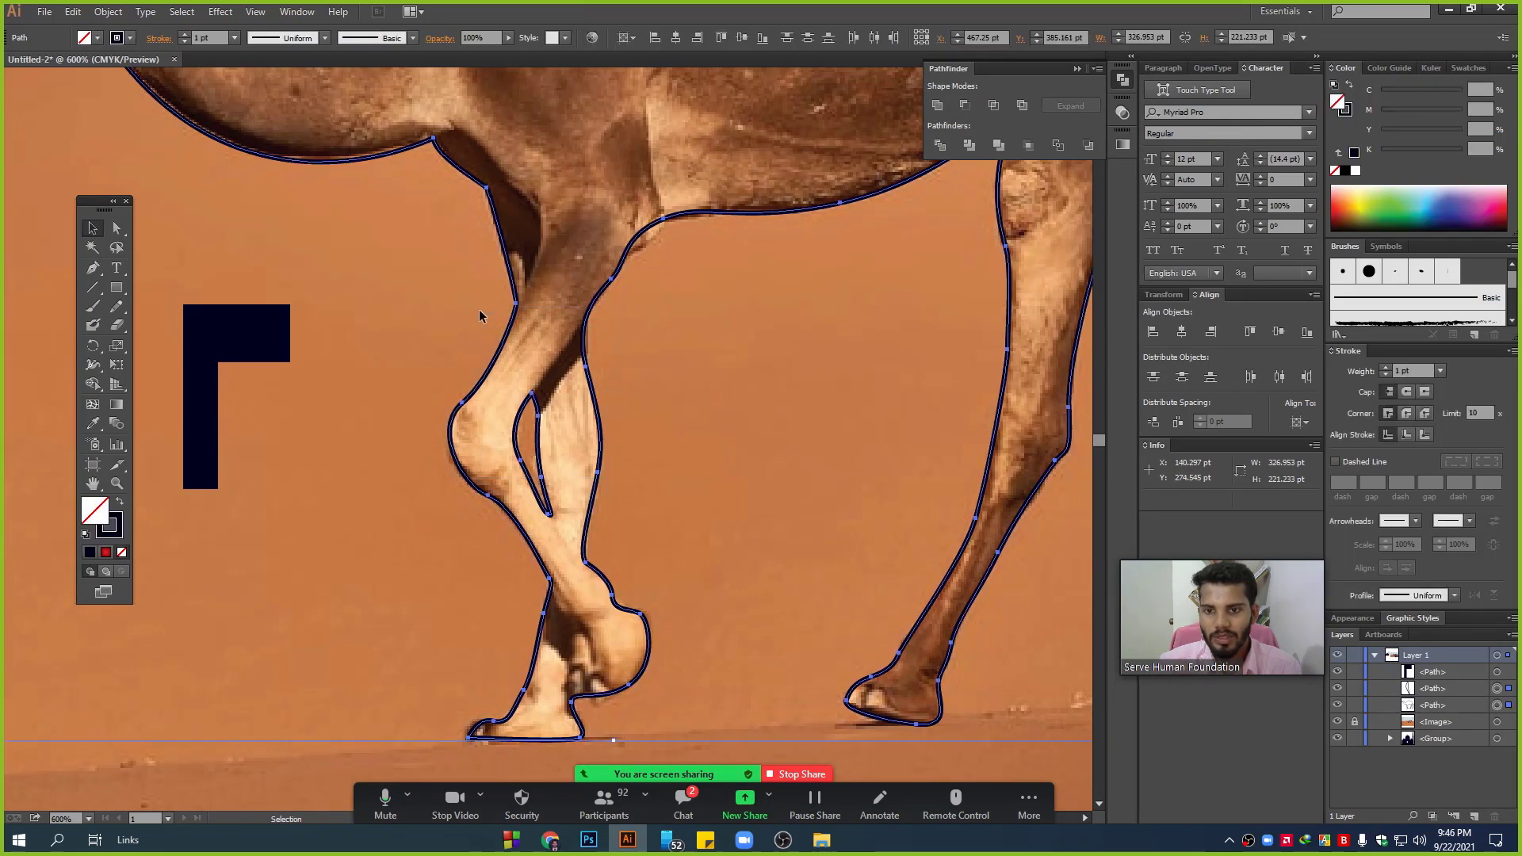
{"action": "left_click", "coordinate": [119, 503]}
- Cut the leg-gap shape out of the camel outline with Minus Front
{"action": "left_click", "coordinate": [768, 387]}
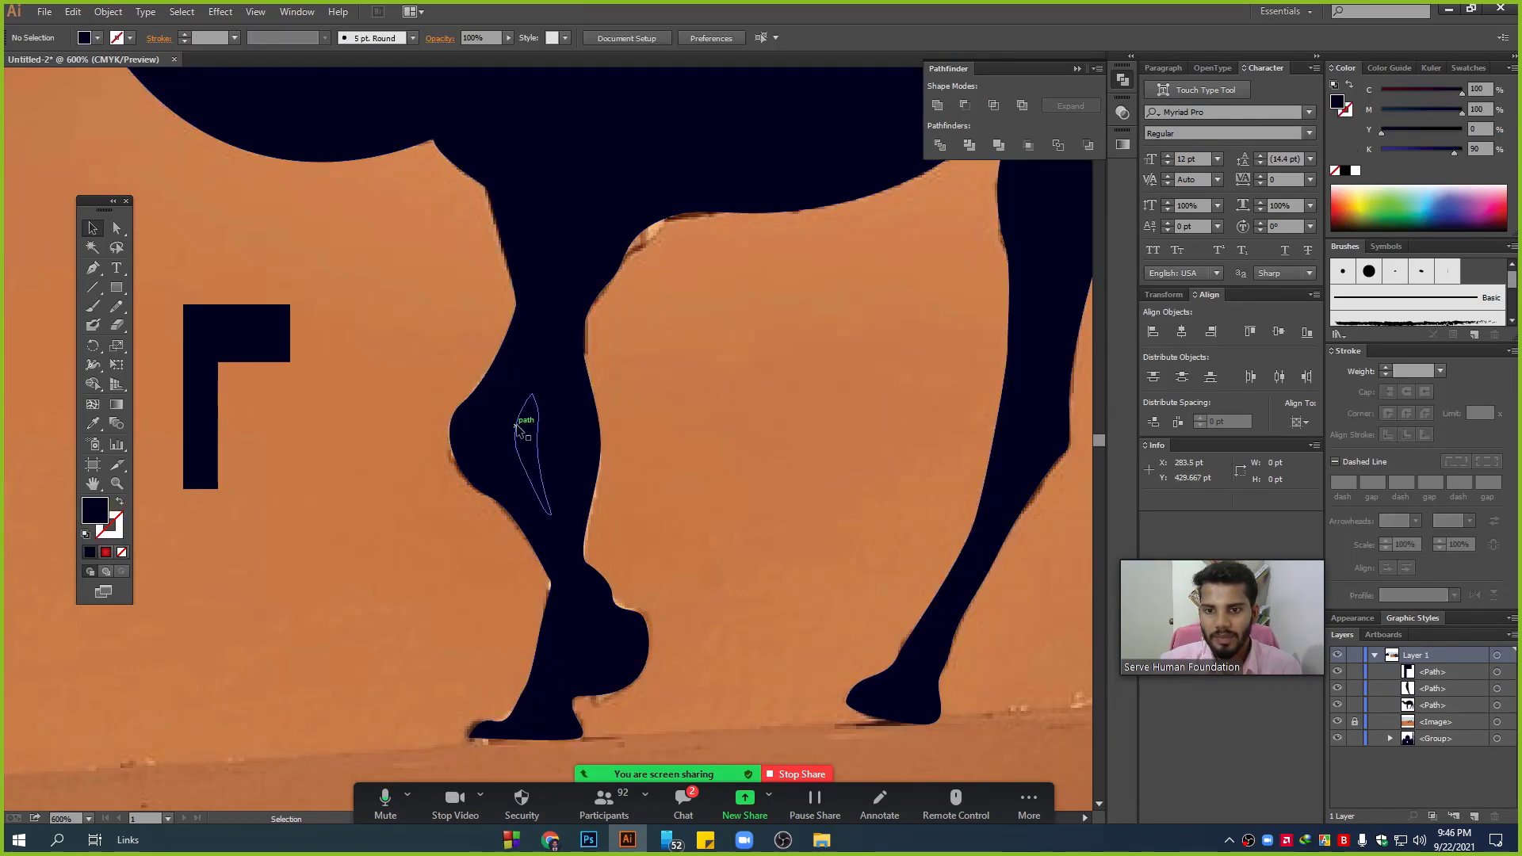
{"action": "left_click", "coordinate": [531, 425]}
{"action": "left_click", "coordinate": [642, 493]}
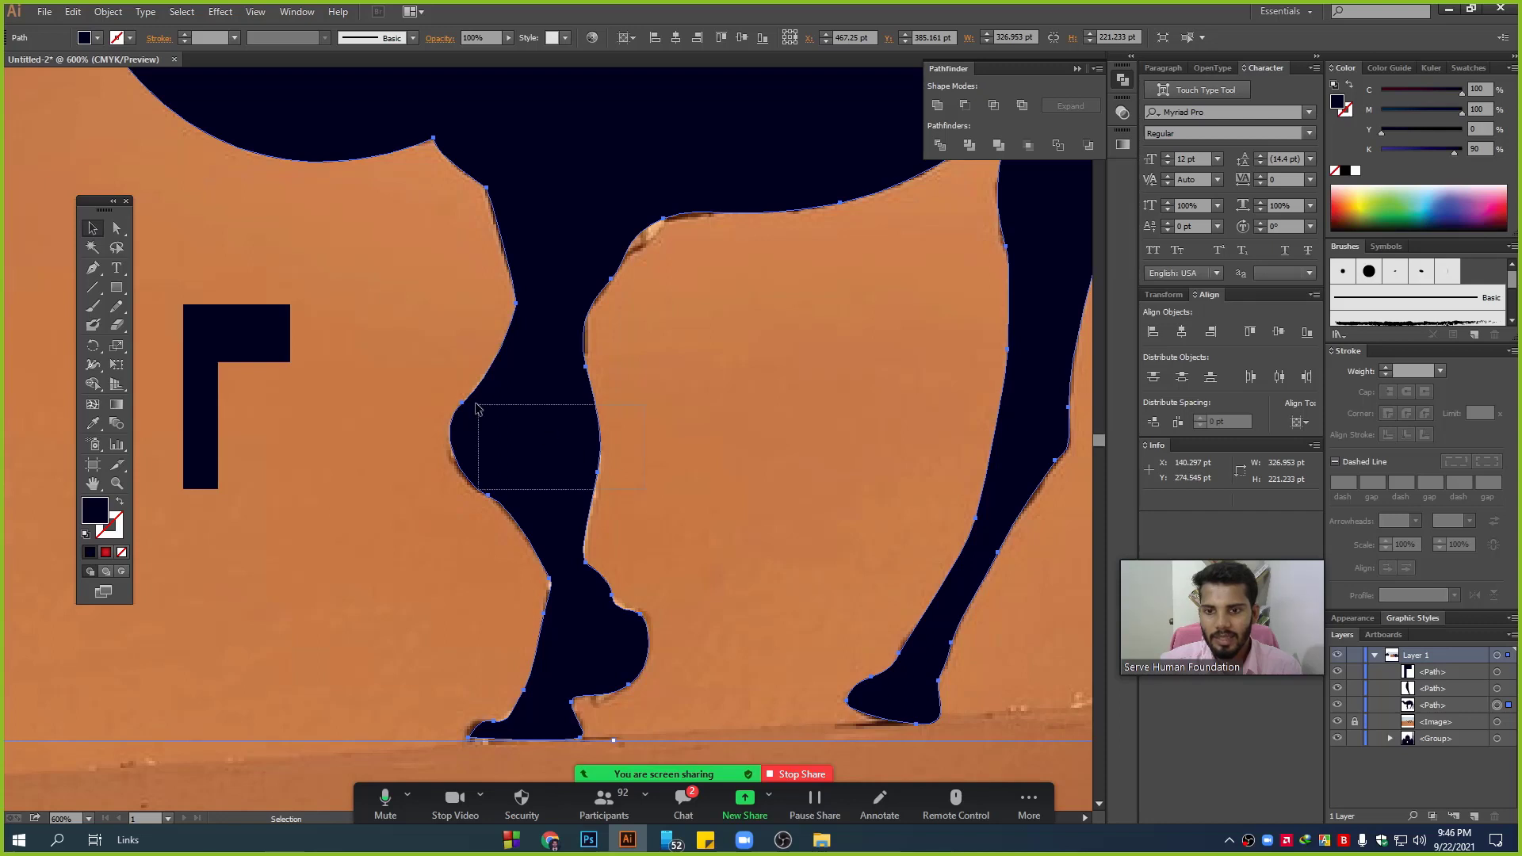
{"action": "left_click_drag", "start_coordinate": [595, 491], "coordinate": [476, 403]}
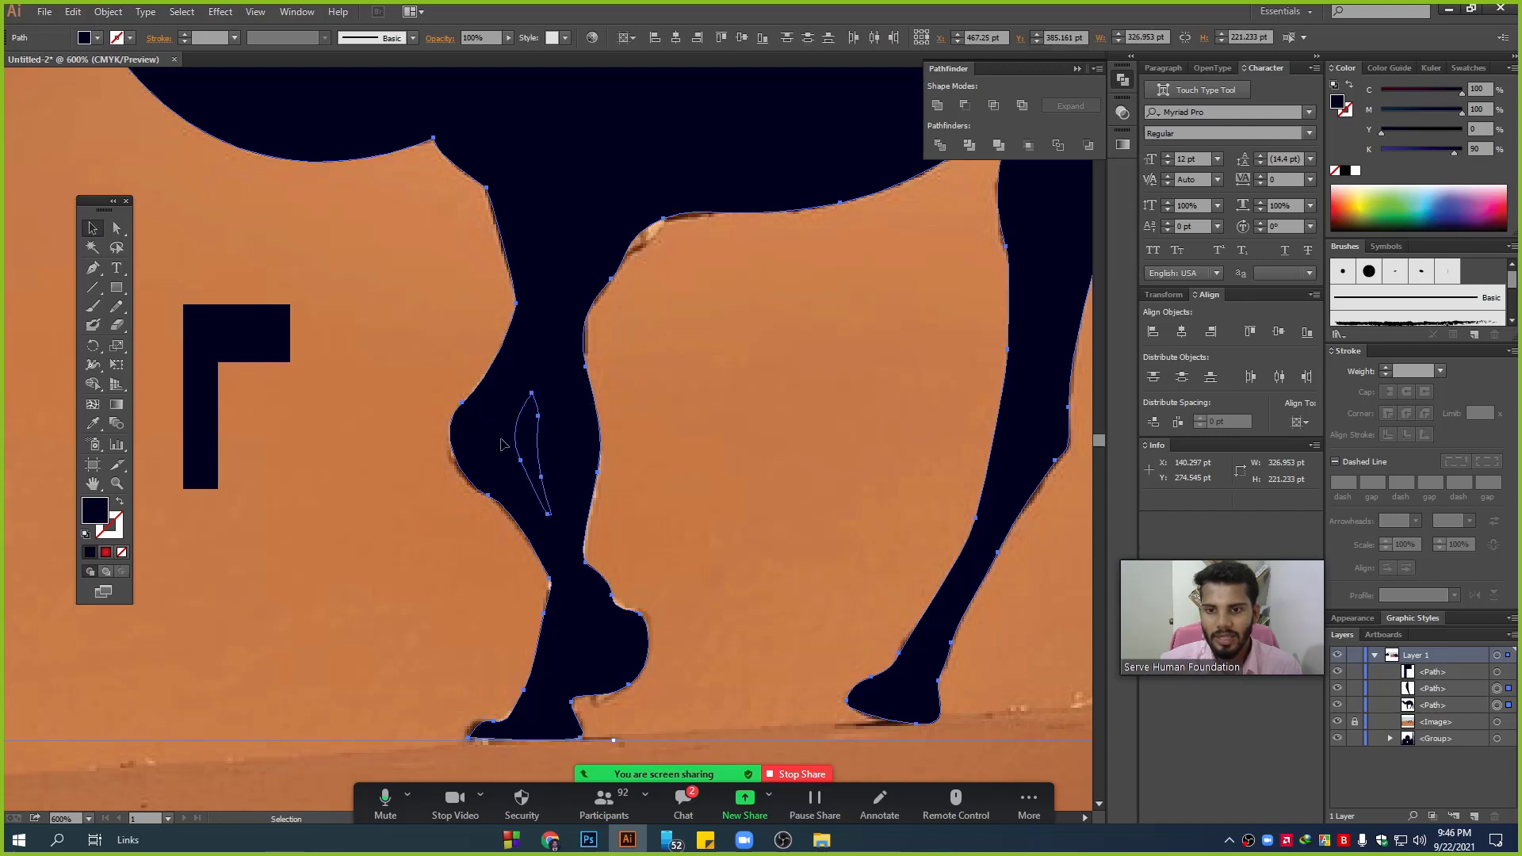
{"action": "left_click", "coordinate": [966, 105]}
- Delete the practice L-shape and zoom out to see the whole artboard
{"action": "left_click", "coordinate": [782, 425]}
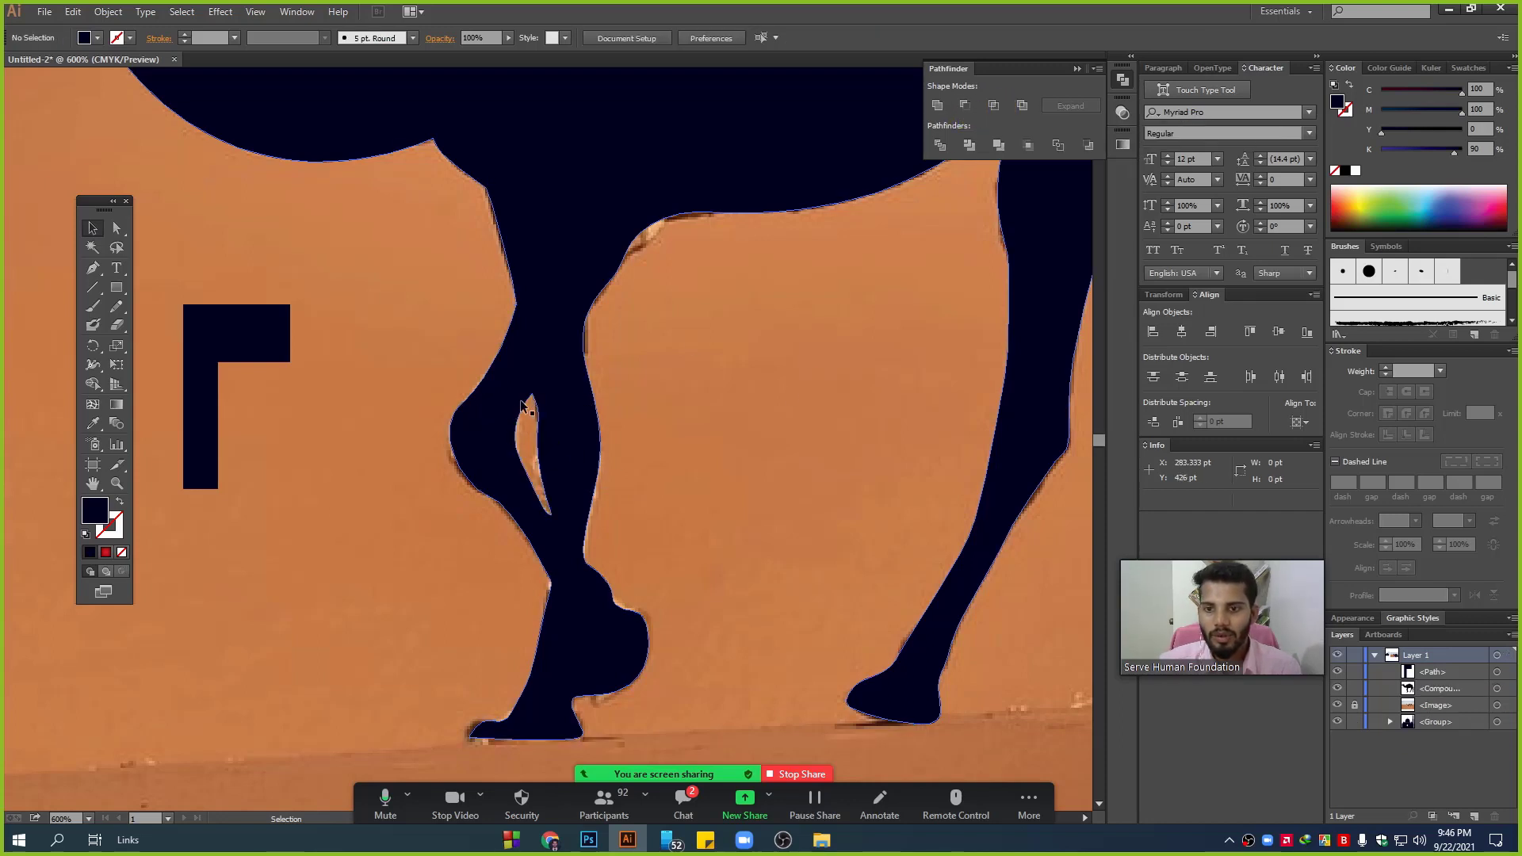
{"action": "left_click_drag", "start_coordinate": [307, 486], "coordinate": [180, 250]}
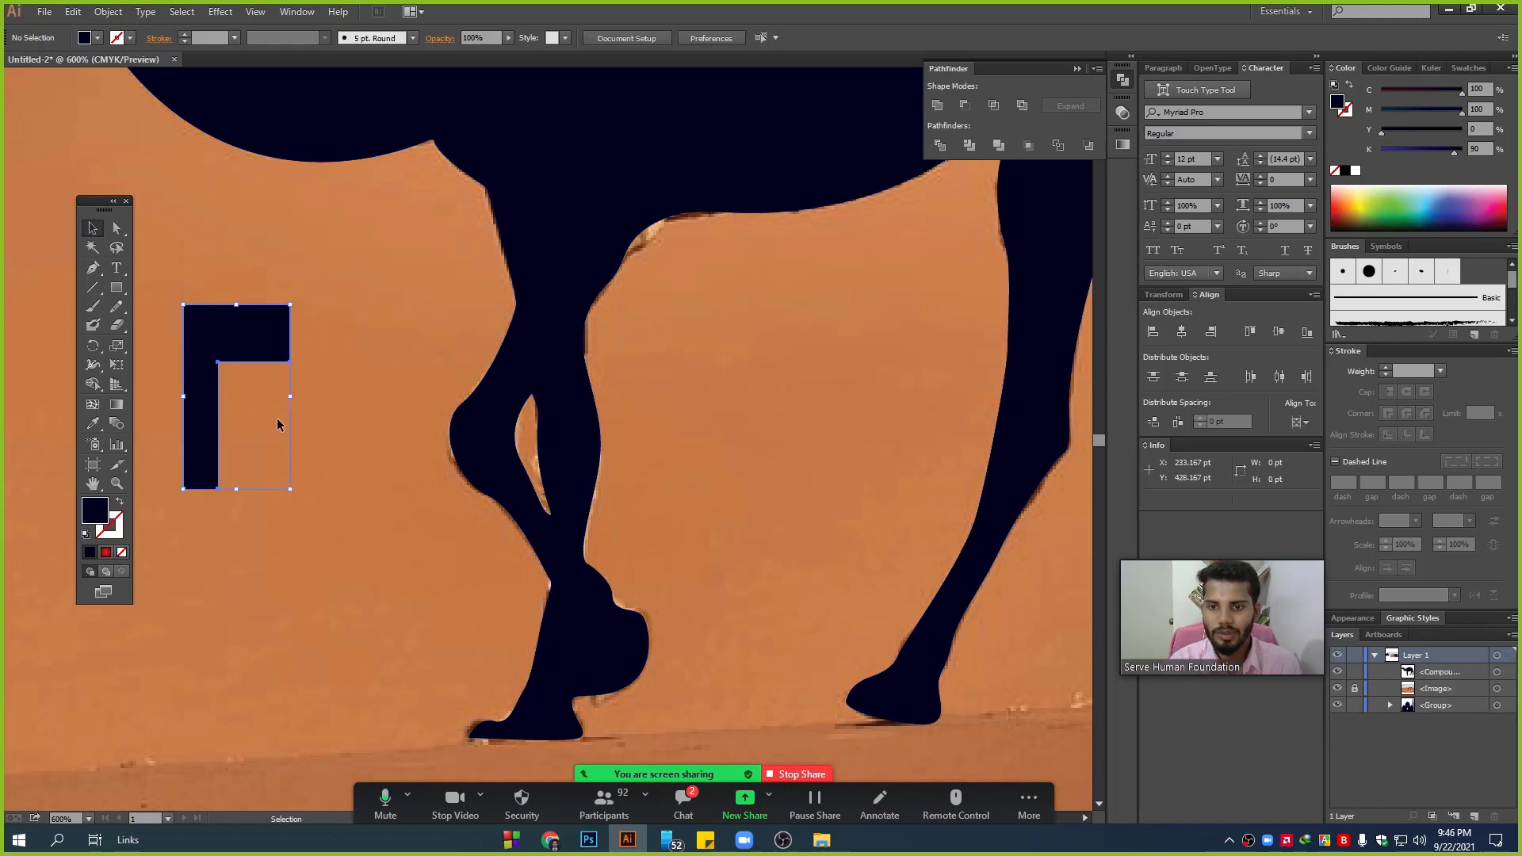
{"action": "key", "text": "Delete"}
{"action": "key", "text": "ctrl+minus"}
{"action": "key", "text": "ctrl+minus"}
{"action": "key", "text": "ctrl+minus"}
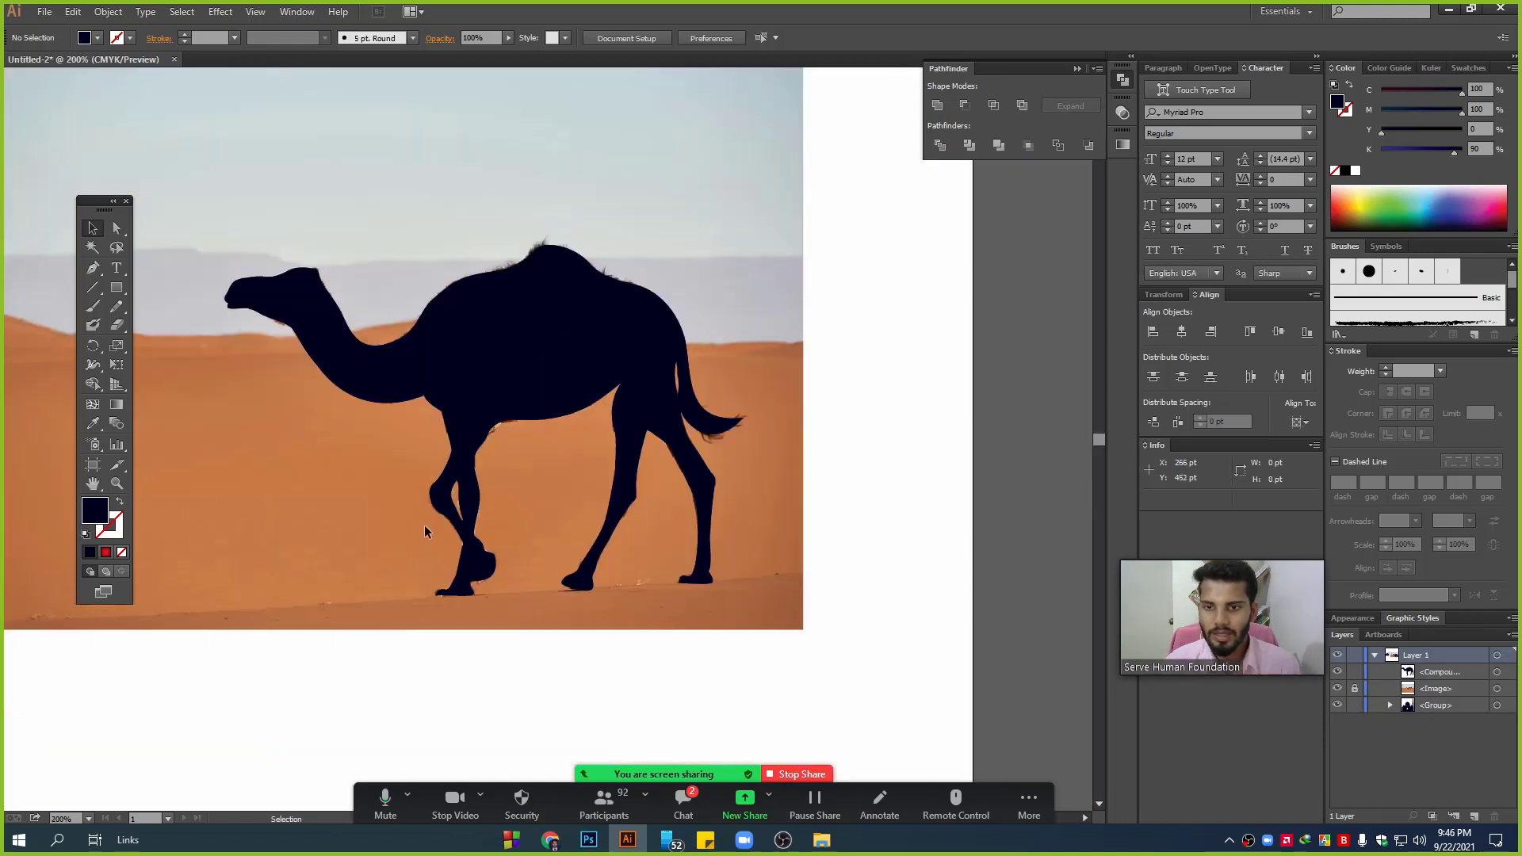
{"action": "key", "text": "ctrl+minus"}
{"action": "key", "text": "ctrl+minus"}
{"action": "key", "text": "ctrl+minus"}
- Unlock the desert photo (Ctrl+Alt+2) and move it up off the artboard
{"action": "left_click_drag", "start_coordinate": [527, 560], "coordinate": [567, 572]}
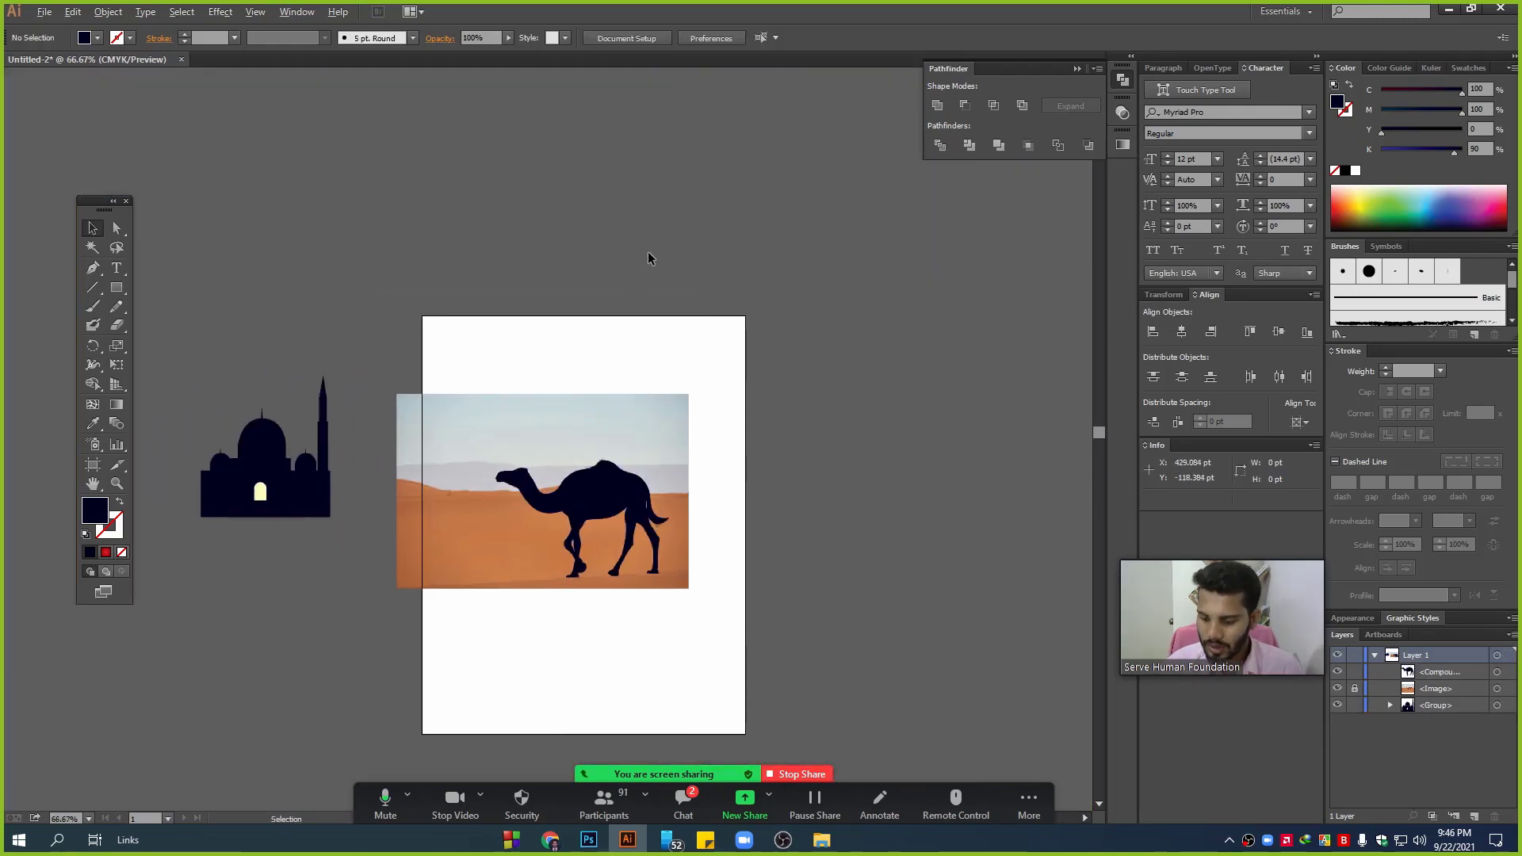
{"action": "key", "text": "ctrl+alt+2"}
{"action": "left_click_drag", "start_coordinate": [575, 413], "coordinate": [757, 63]}
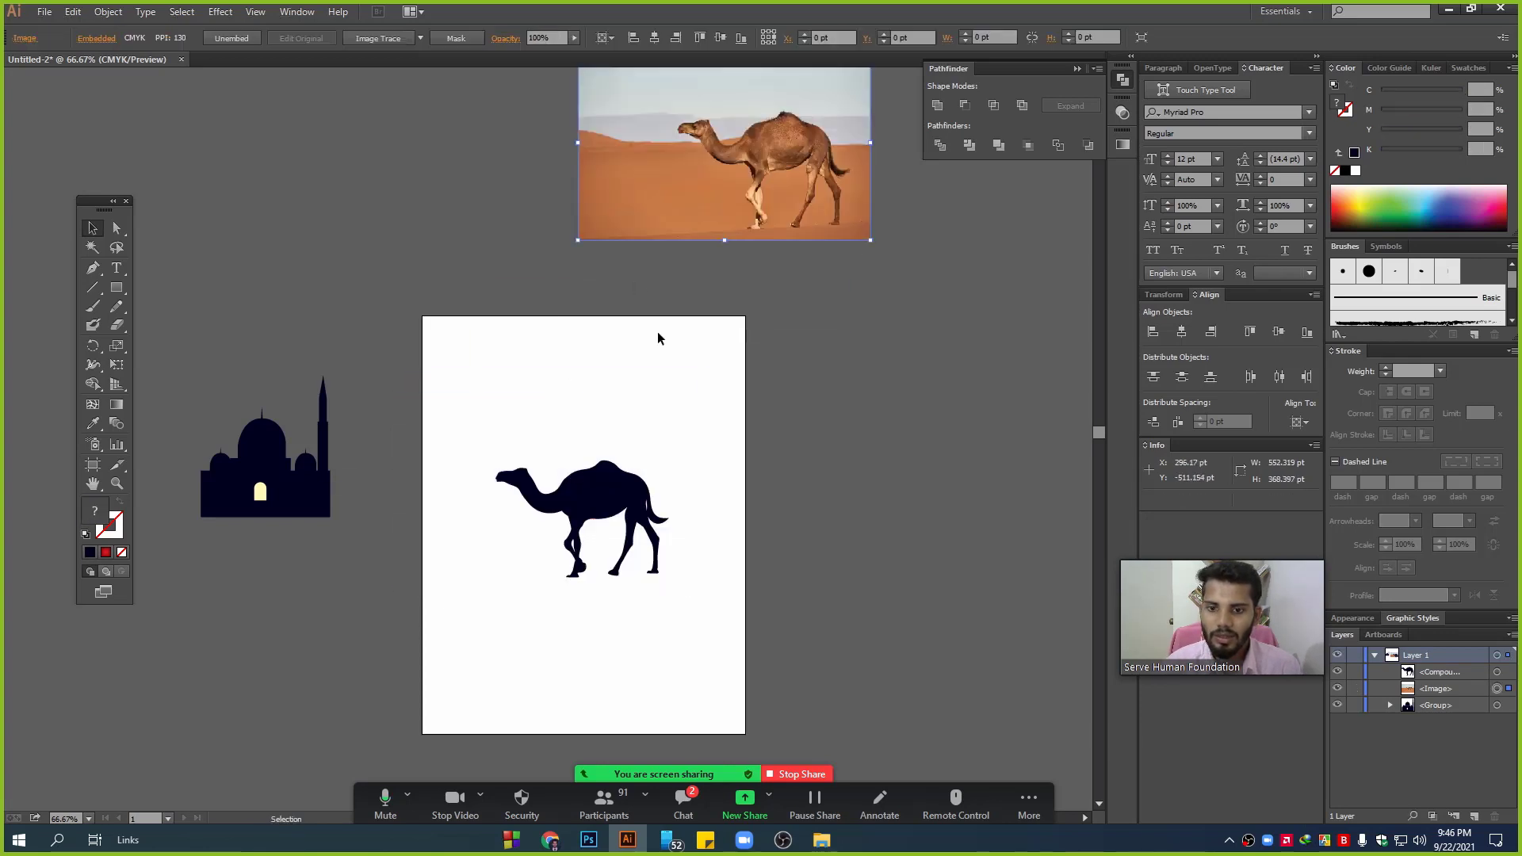
{"action": "scroll", "coordinate": [666, 519], "scroll_direction": "up", "scroll_amount": 2}
{"action": "scroll", "coordinate": [723, 296], "scroll_direction": "down", "scroll_amount": 2}
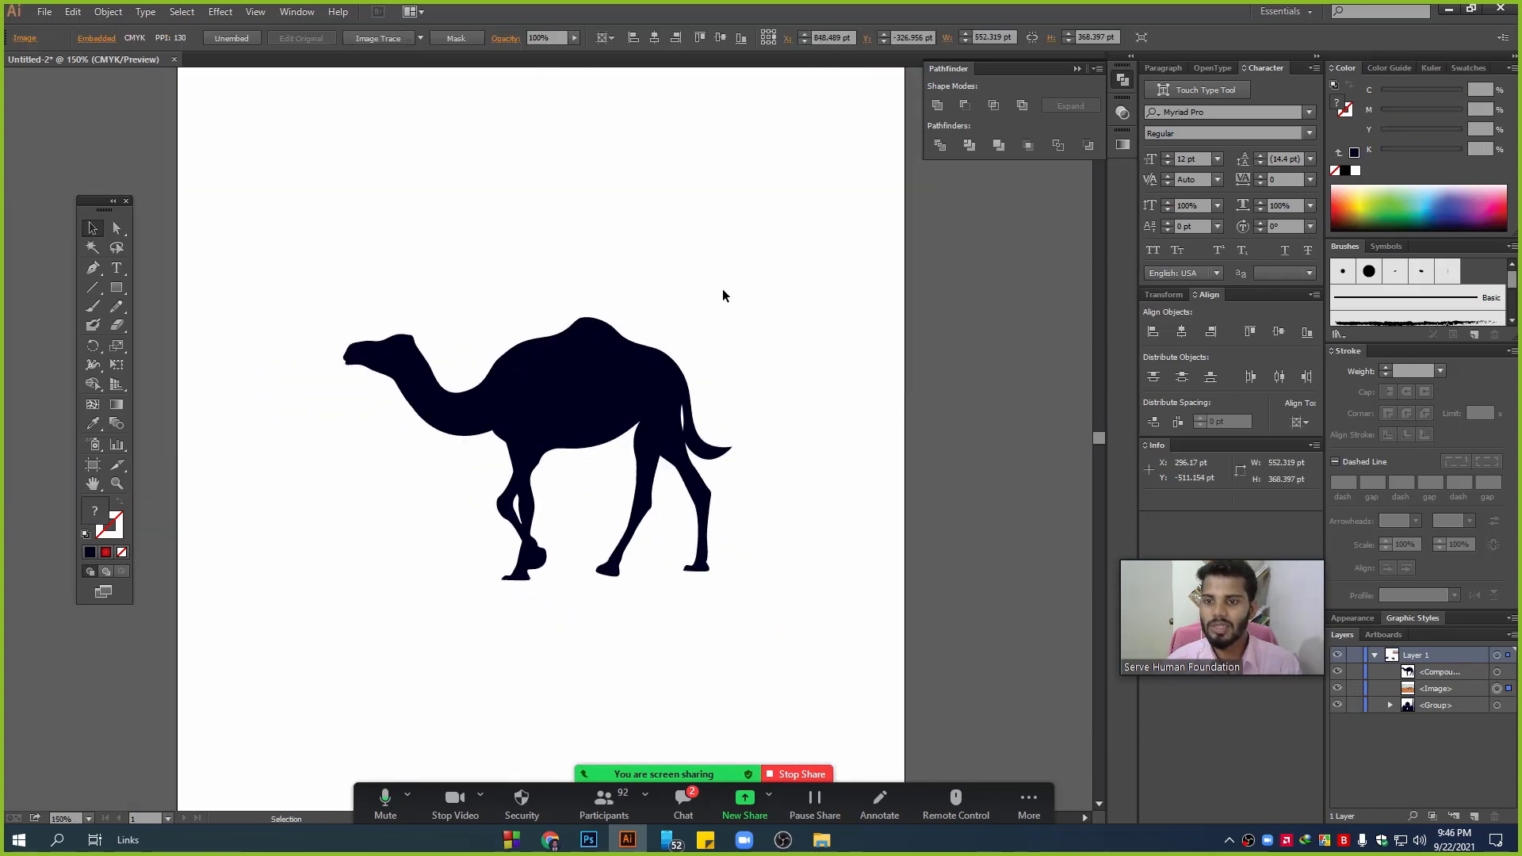
{"action": "scroll", "coordinate": [707, 378], "scroll_direction": "up", "scroll_amount": 2}
{"action": "scroll", "coordinate": [702, 378], "scroll_direction": "down", "scroll_amount": 3}
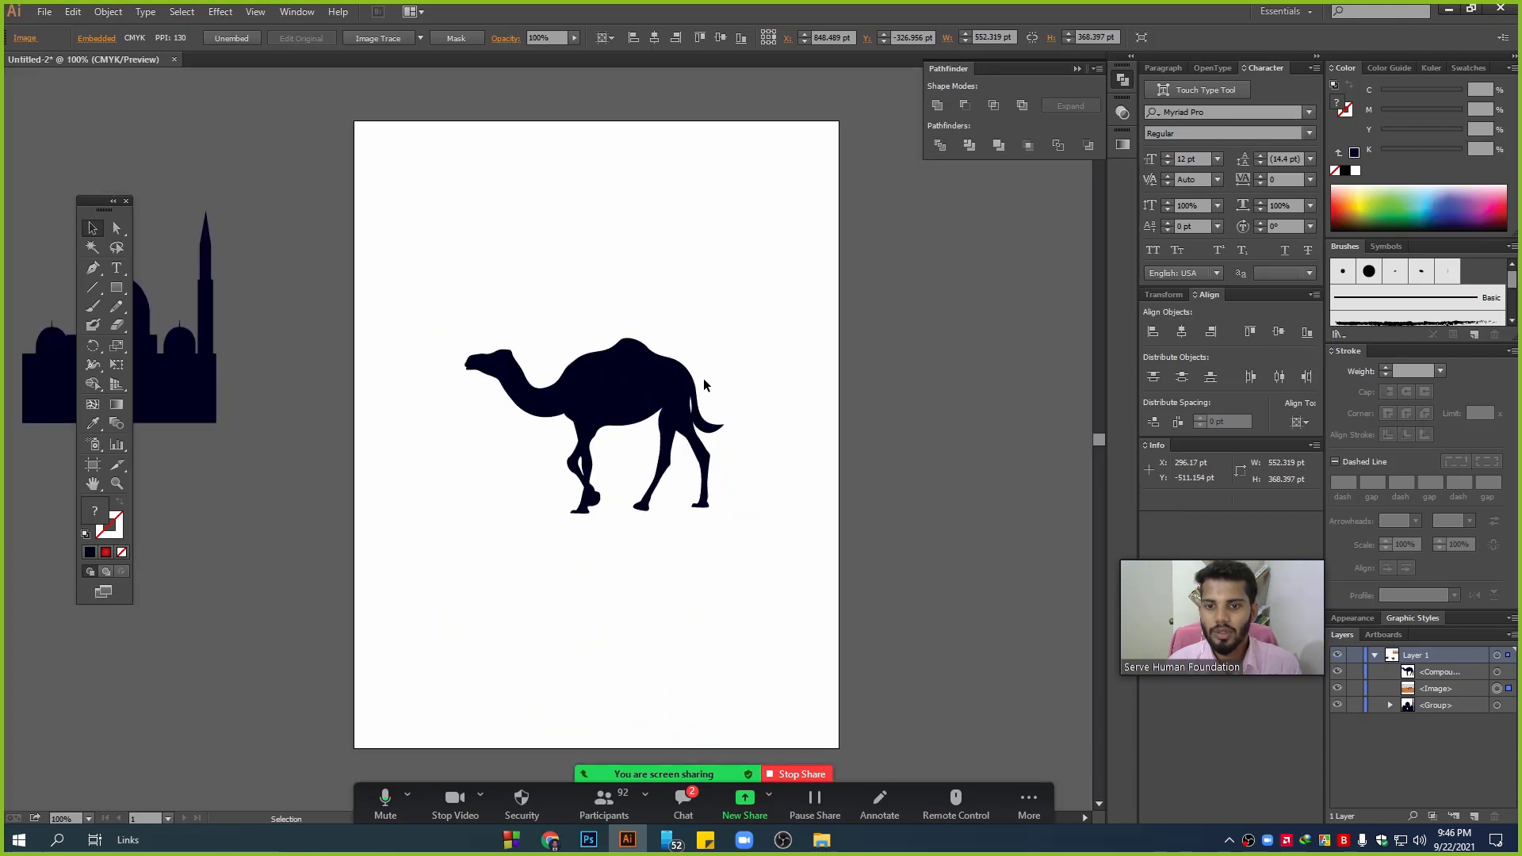
- Select the camel silhouette, then briefly check and hide the meeting chat window
{"action": "left_click", "coordinate": [648, 376]}
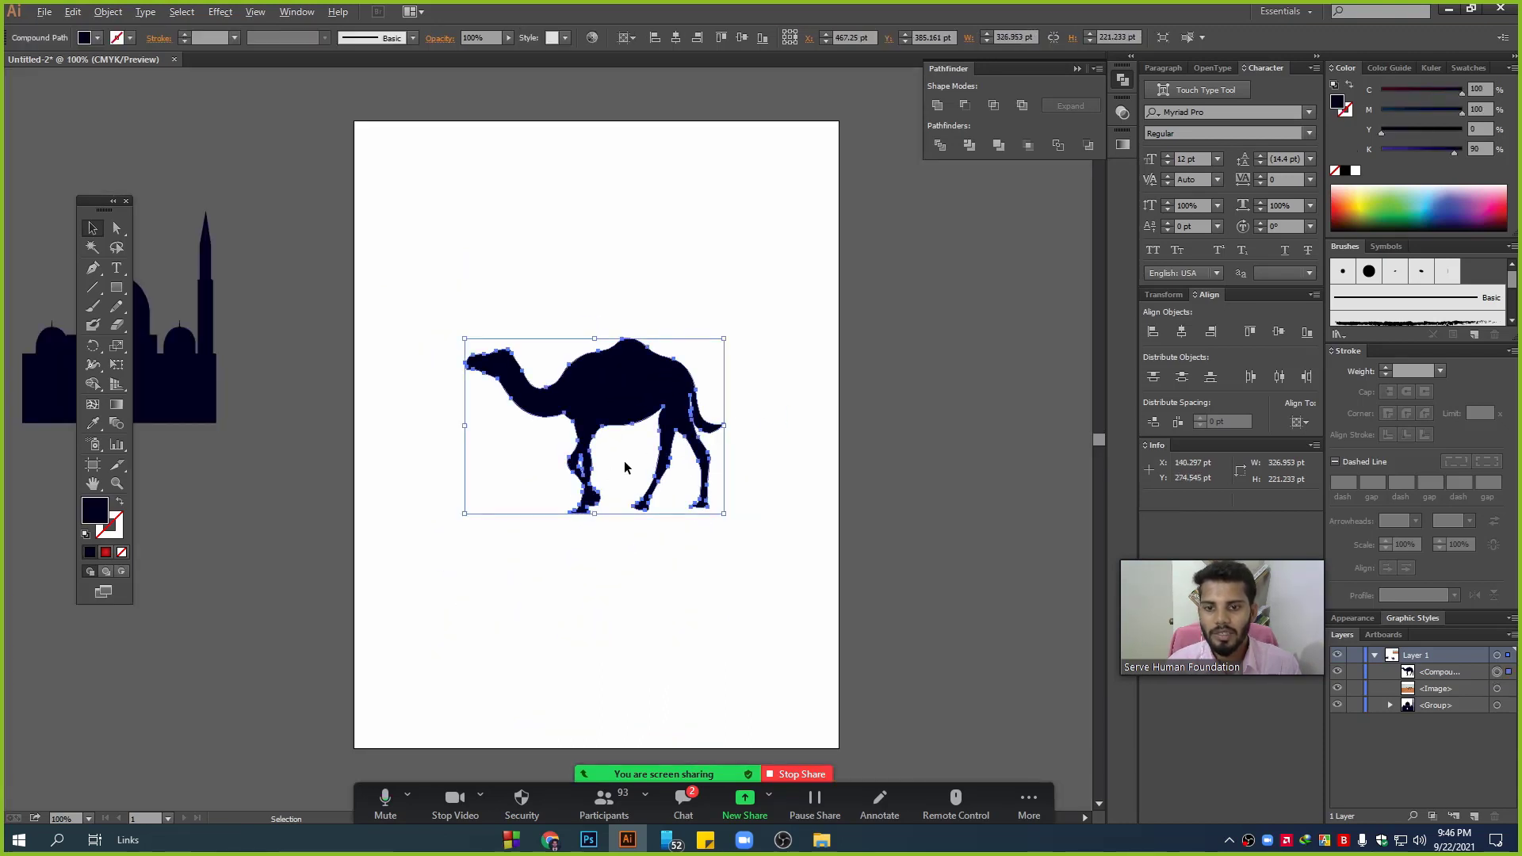
{"action": "scroll", "coordinate": [603, 492], "scroll_direction": "up", "scroll_amount": 3}
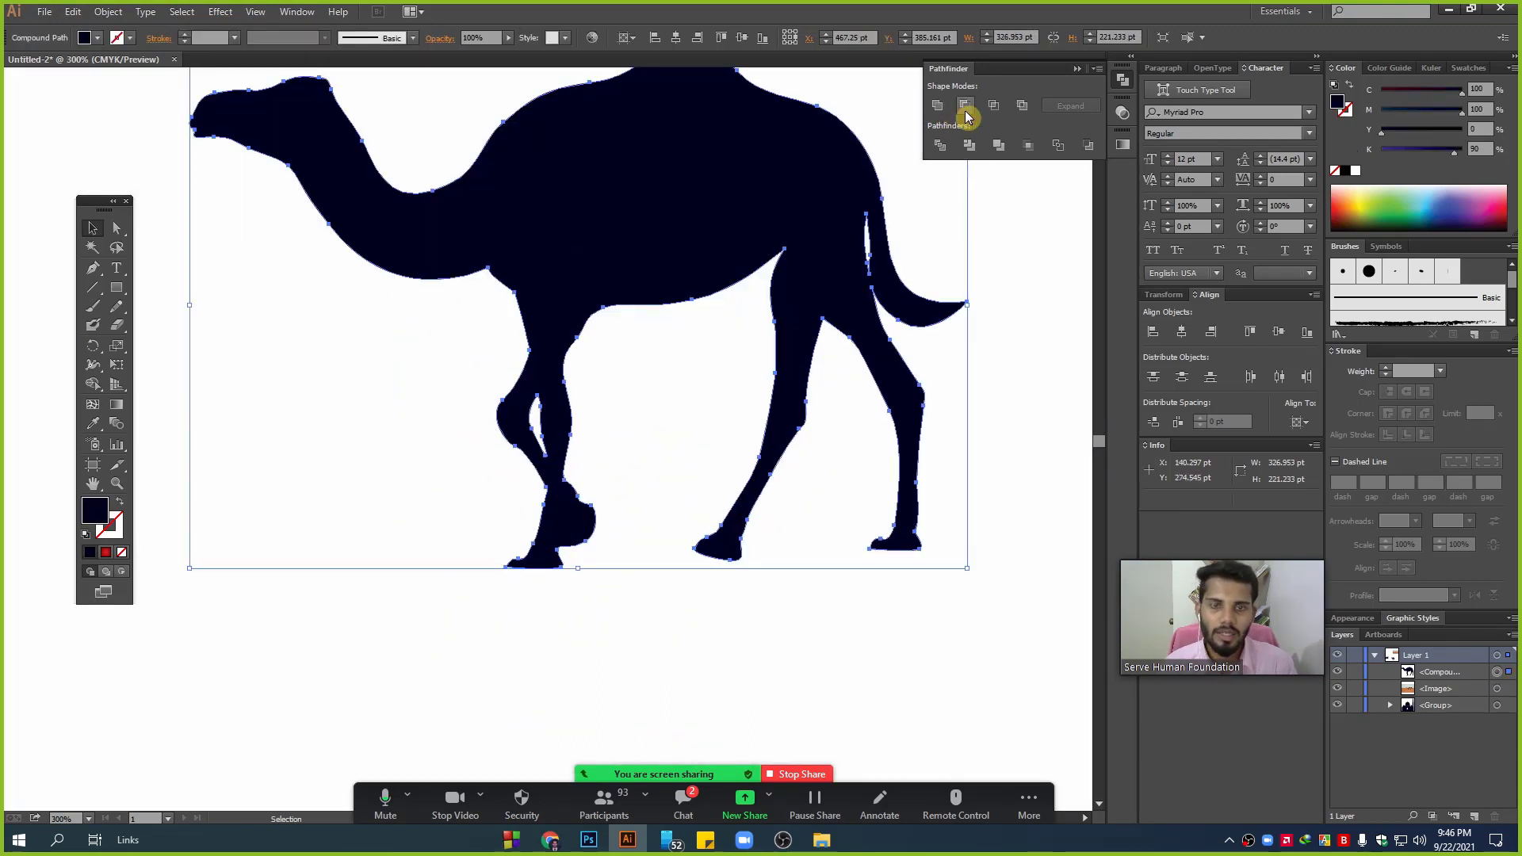
{"action": "scroll", "coordinate": [650, 488], "scroll_direction": "down", "scroll_amount": 2}
{"action": "left_click_drag", "start_coordinate": [678, 456], "coordinate": [623, 484]}
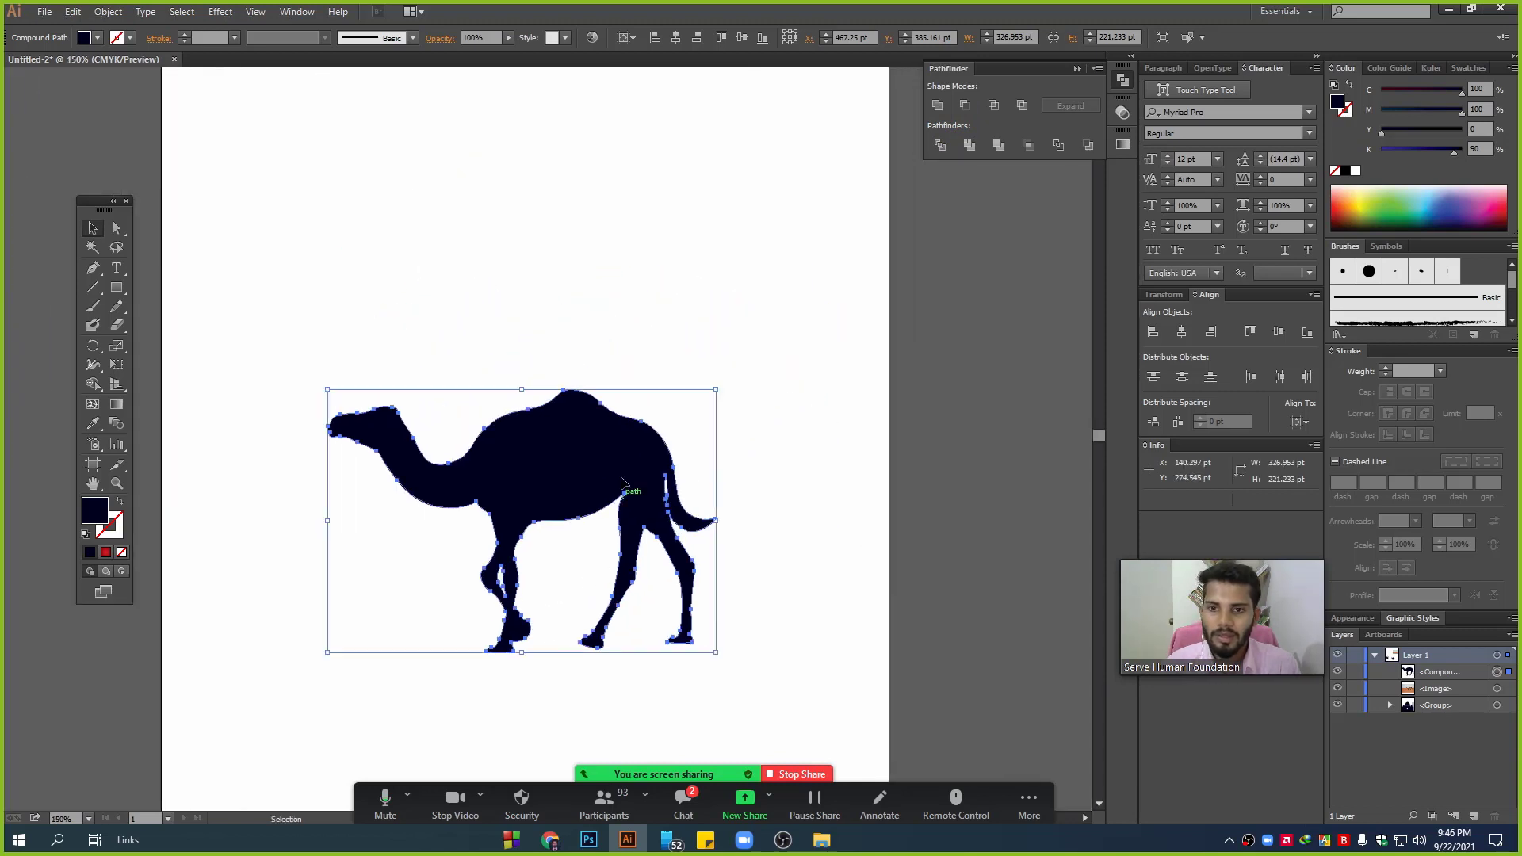
{"action": "left_click", "coordinate": [683, 803]}
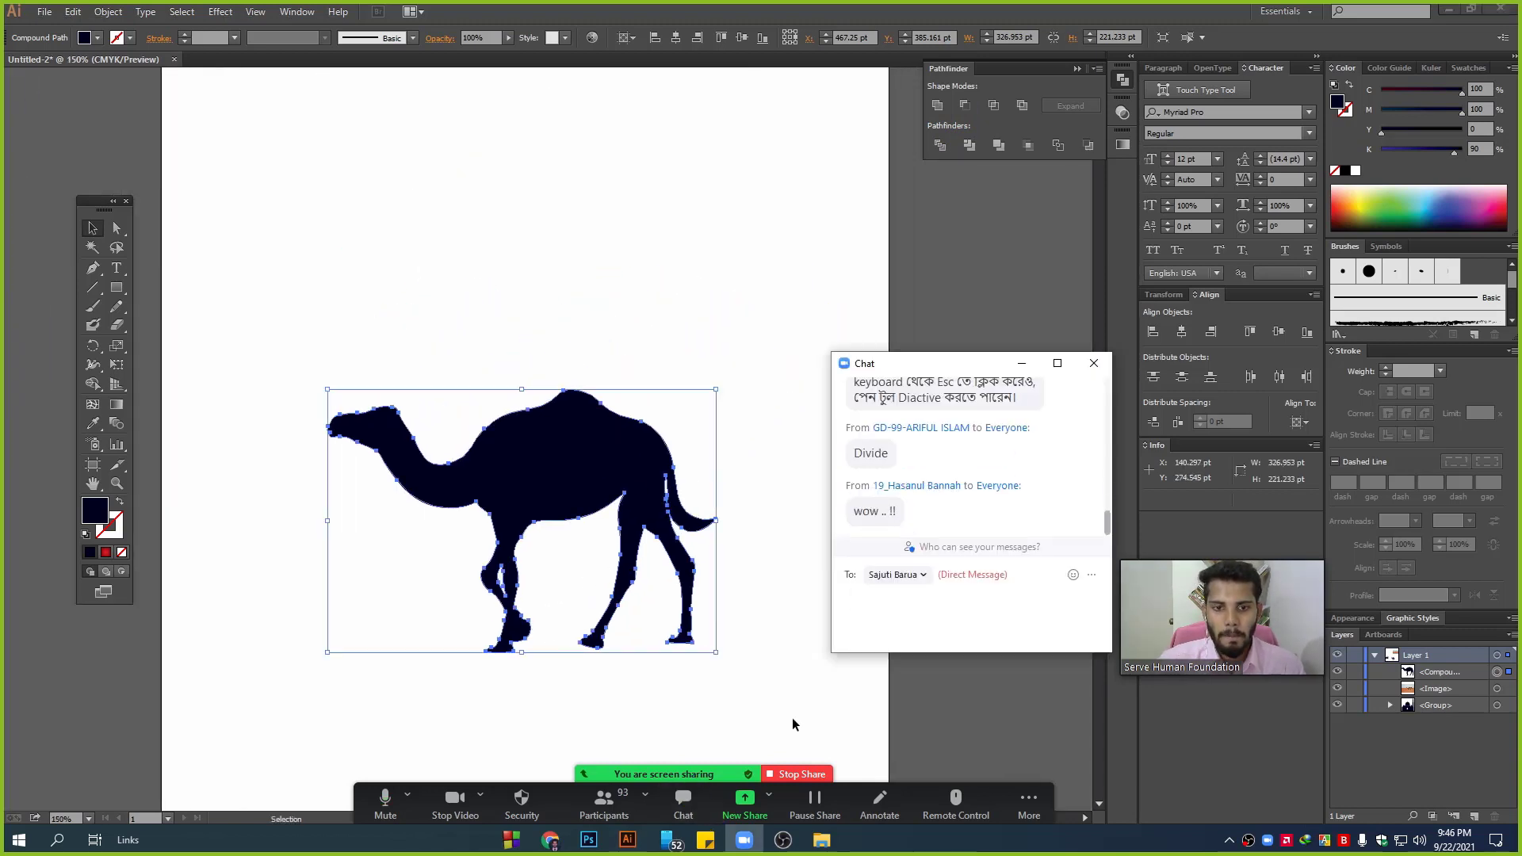
{"action": "left_click_drag", "start_coordinate": [961, 655], "coordinate": [947, 741]}
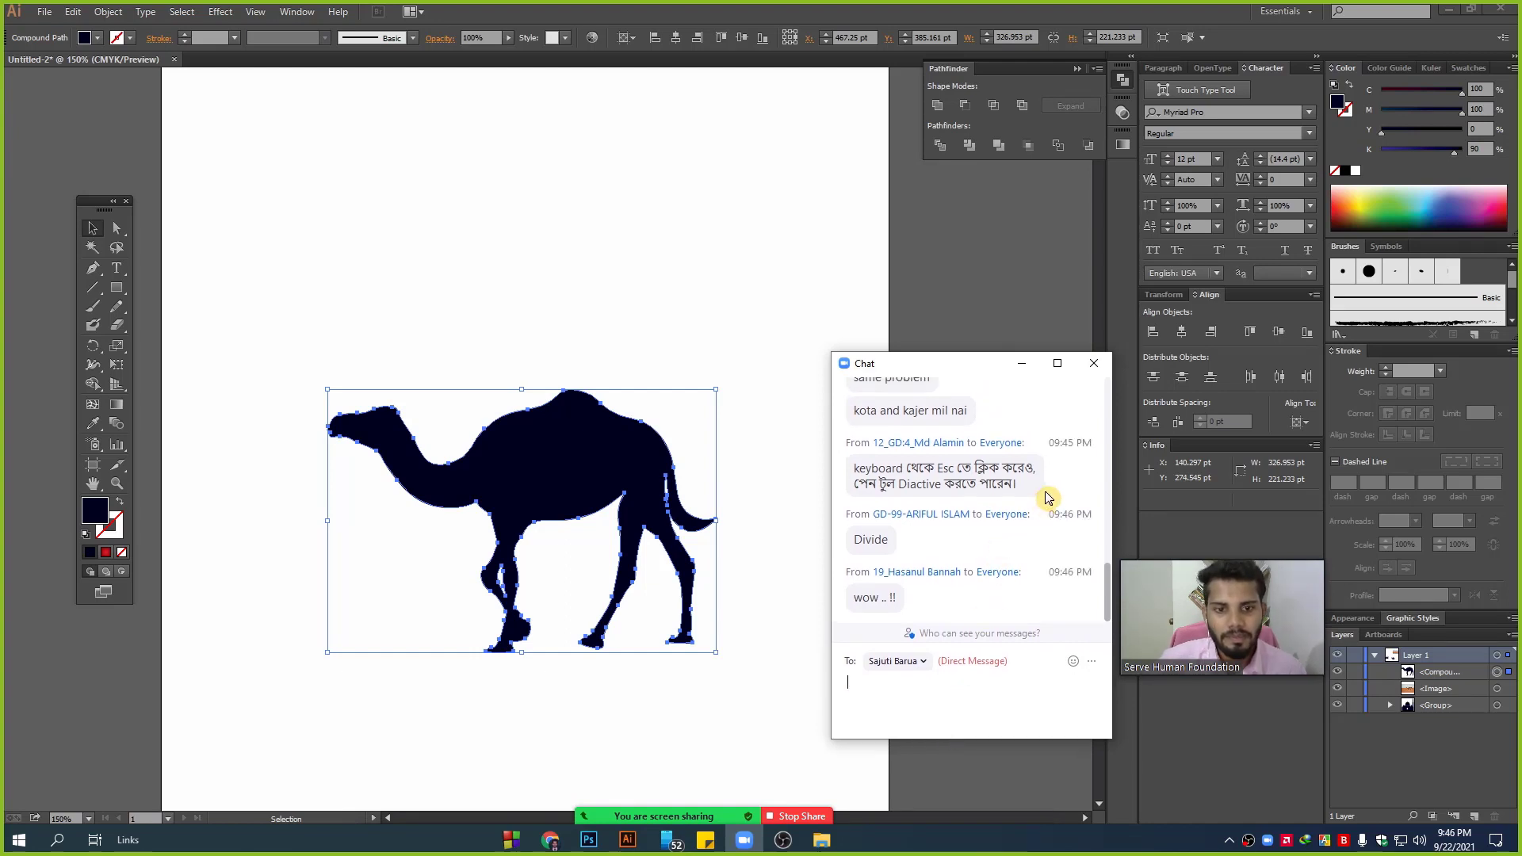
{"action": "left_click", "coordinate": [1022, 363]}
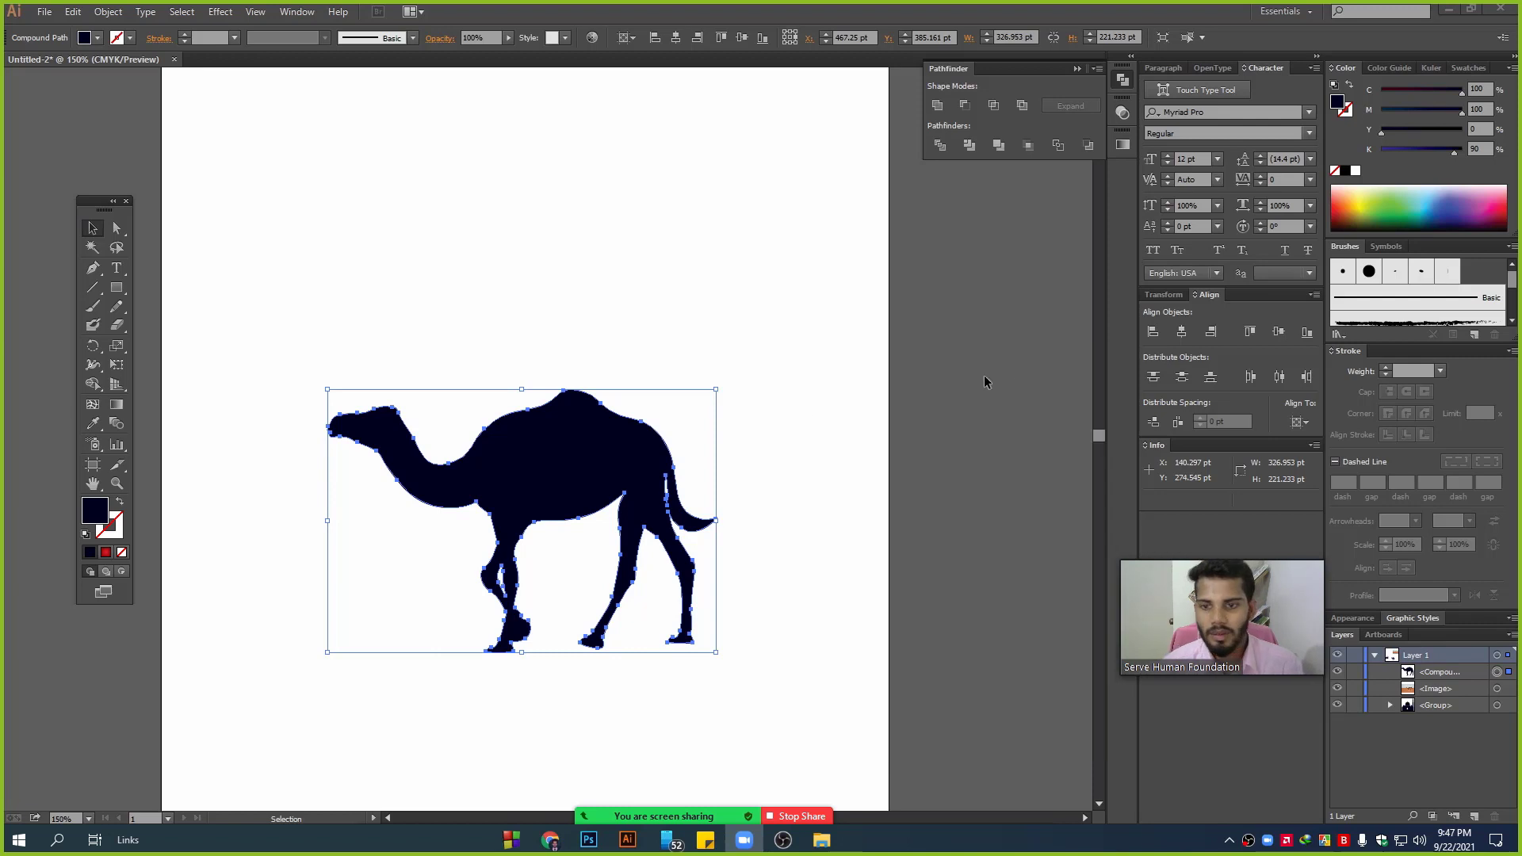
- Enlarge the camel silhouette proportionally and move it up and left on the page
{"action": "left_click_drag", "start_coordinate": [220, 271], "coordinate": [749, 666]}
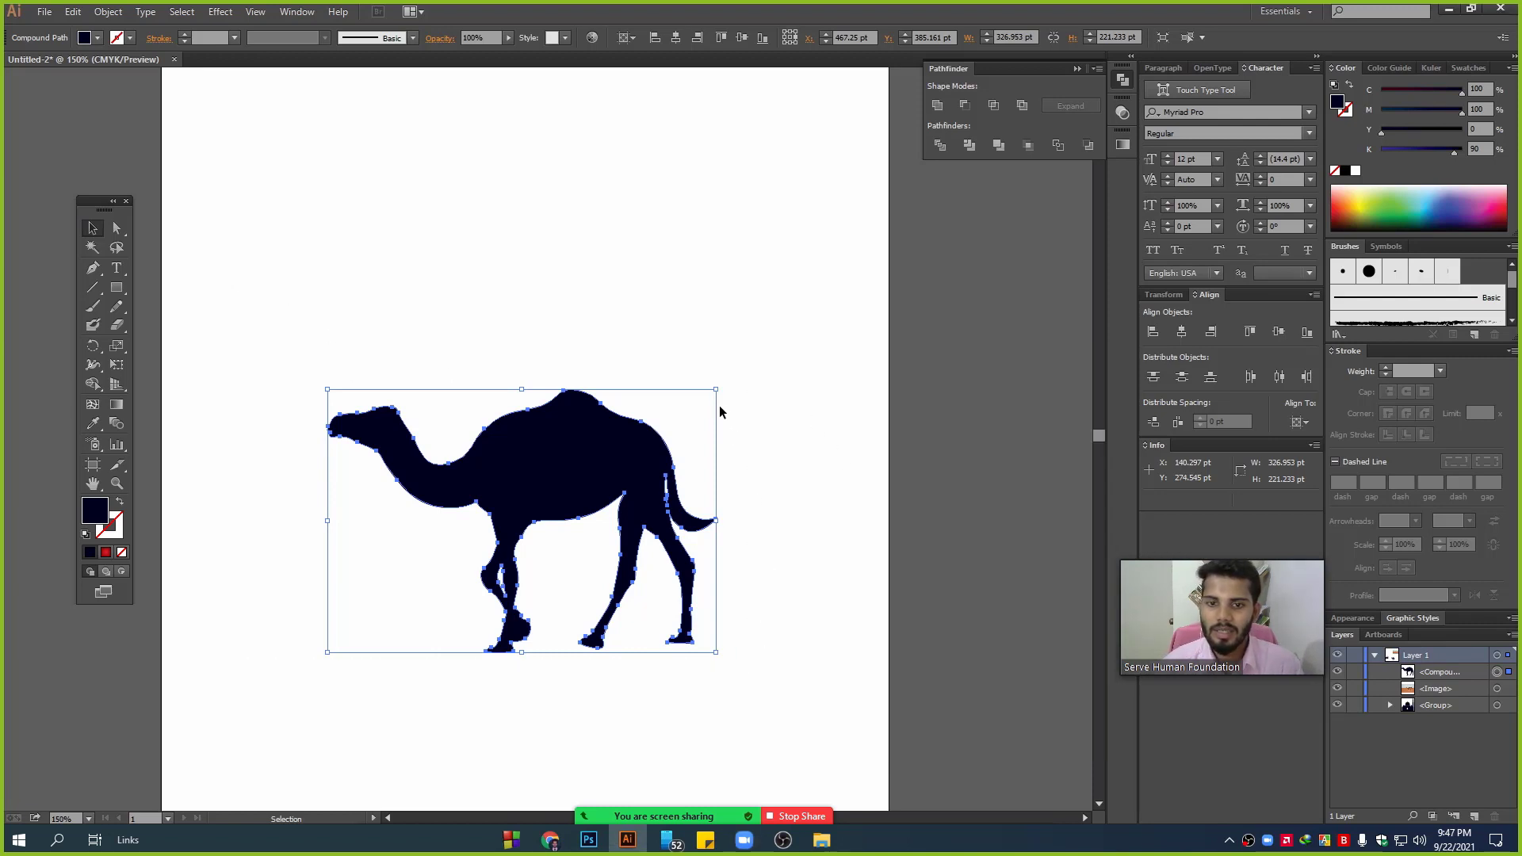
{"action": "left_click_drag", "start_coordinate": [715, 392], "coordinate": [831, 312]}
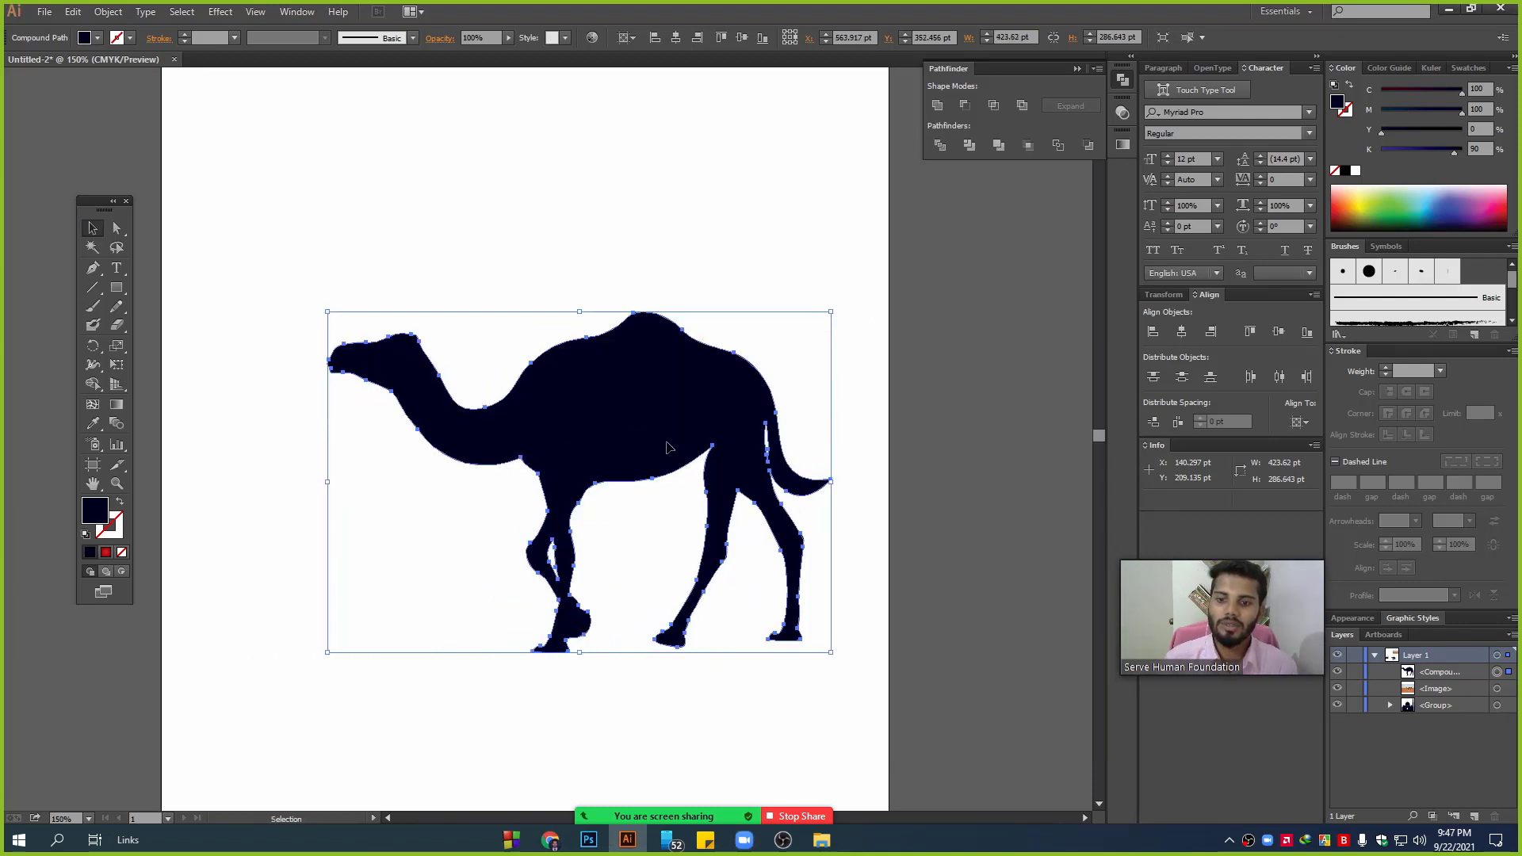
{"action": "mouse_move", "coordinate": [668, 448]}
{"action": "left_mouse_down"}
{"action": "mouse_move", "coordinate": [558, 396]}
{"action": "mouse_move", "coordinate": [568, 345]}
{"action": "left_mouse_up"}
{"action": "left_click_drag", "start_coordinate": [363, 276], "coordinate": [826, 655]}
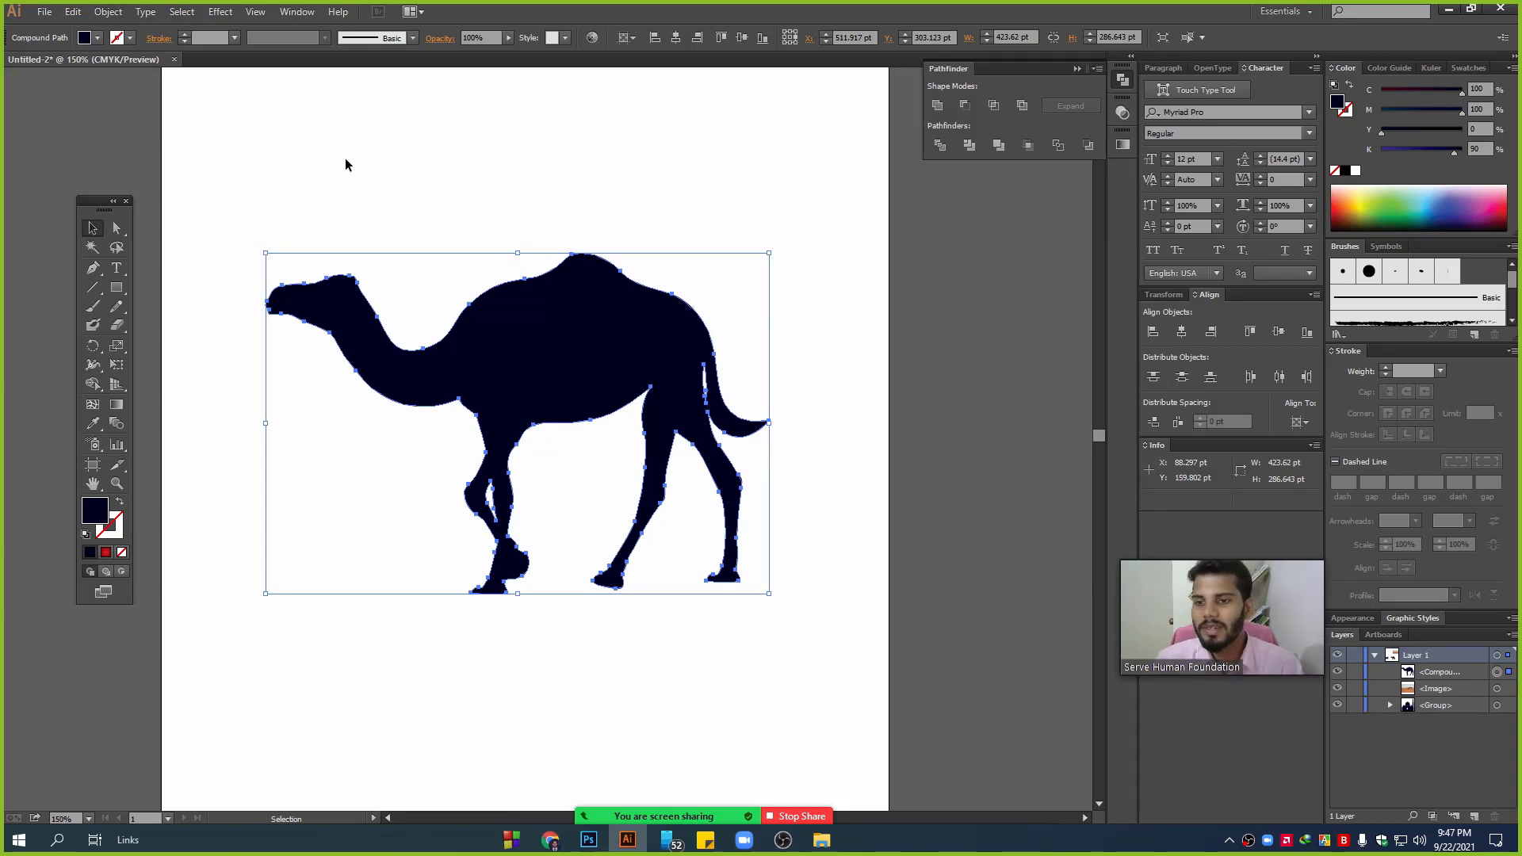
{"action": "left_click", "coordinate": [307, 189]}
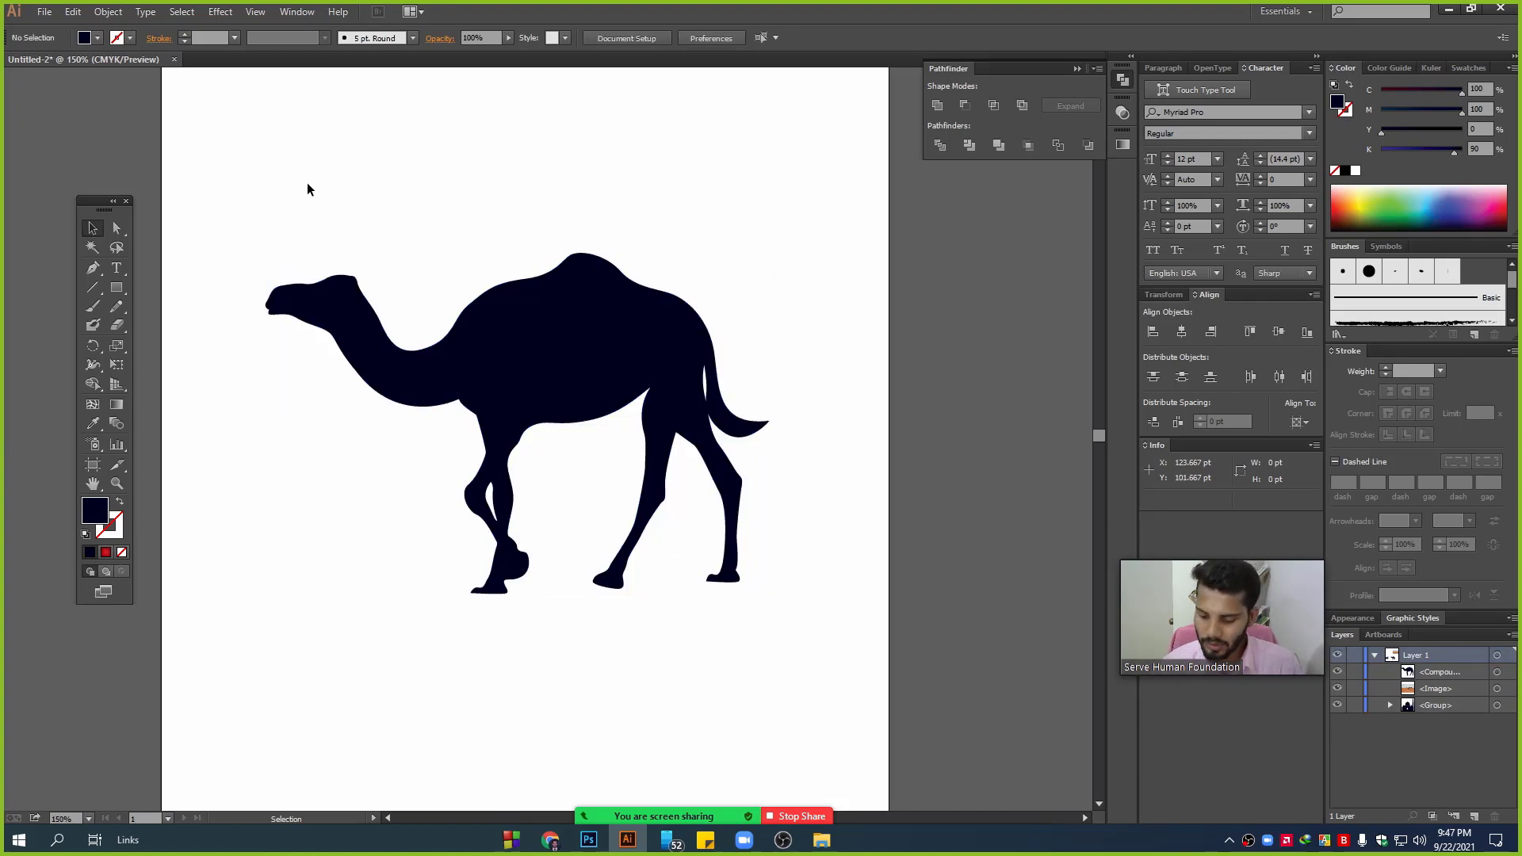
- Set the artboard height to 612 pt to make it square
{"action": "scroll", "coordinate": [379, 298], "scroll_direction": "down", "scroll_amount": 2}
{"action": "mouse_move", "coordinate": [501, 311]}
{"action": "left_mouse_down"}
{"action": "mouse_move", "coordinate": [436, 501]}
{"action": "mouse_move", "coordinate": [466, 449]}
{"action": "left_mouse_up"}
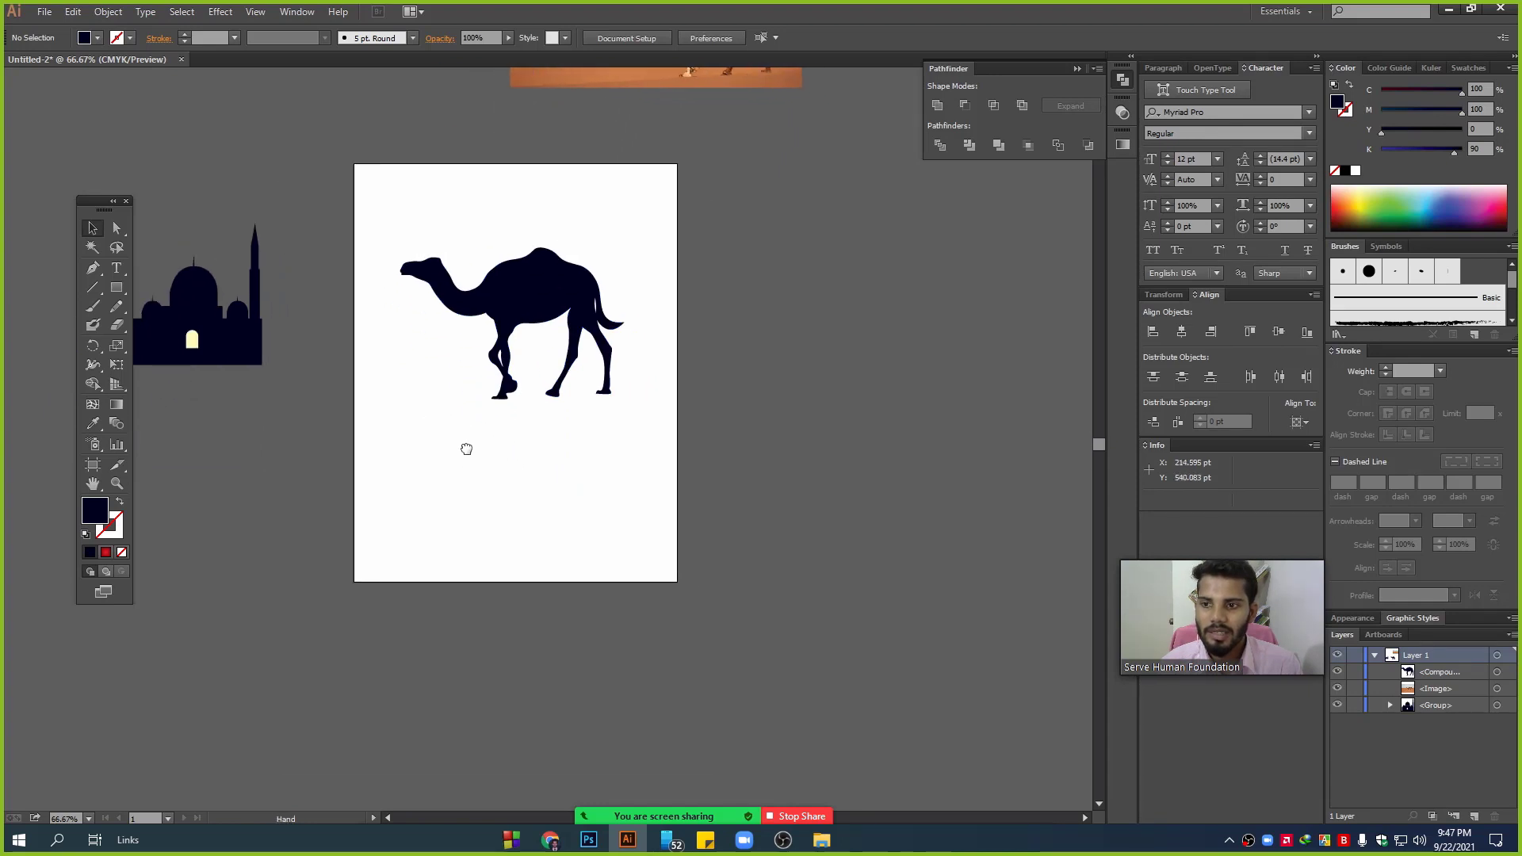
{"action": "scroll", "coordinate": [560, 452], "scroll_direction": "up", "scroll_amount": 1}
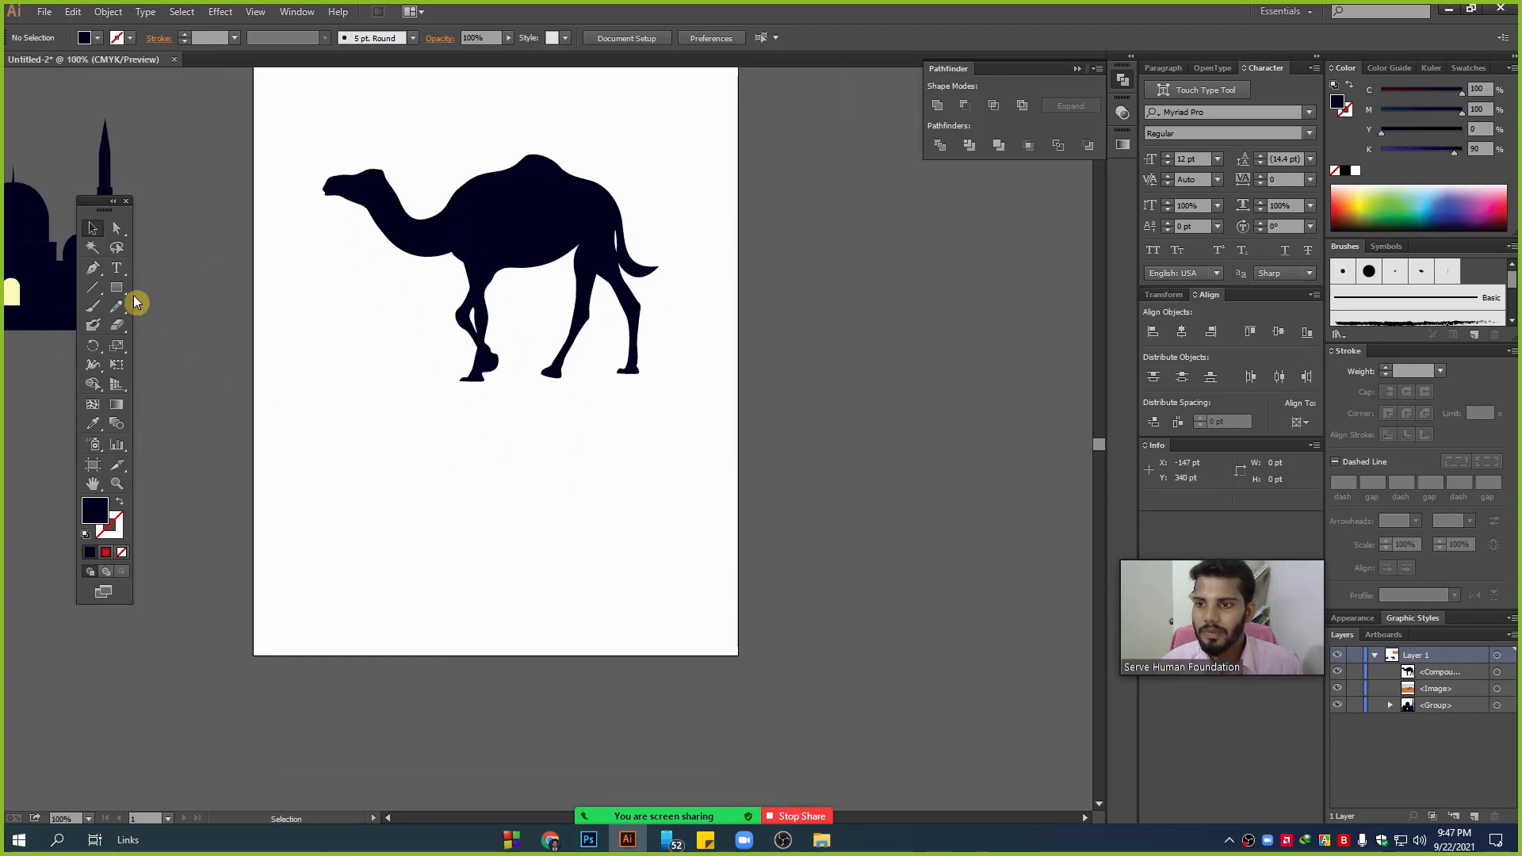
{"action": "scroll", "coordinate": [413, 434], "scroll_direction": "down", "scroll_amount": 1}
{"action": "left_click", "coordinate": [92, 465]}
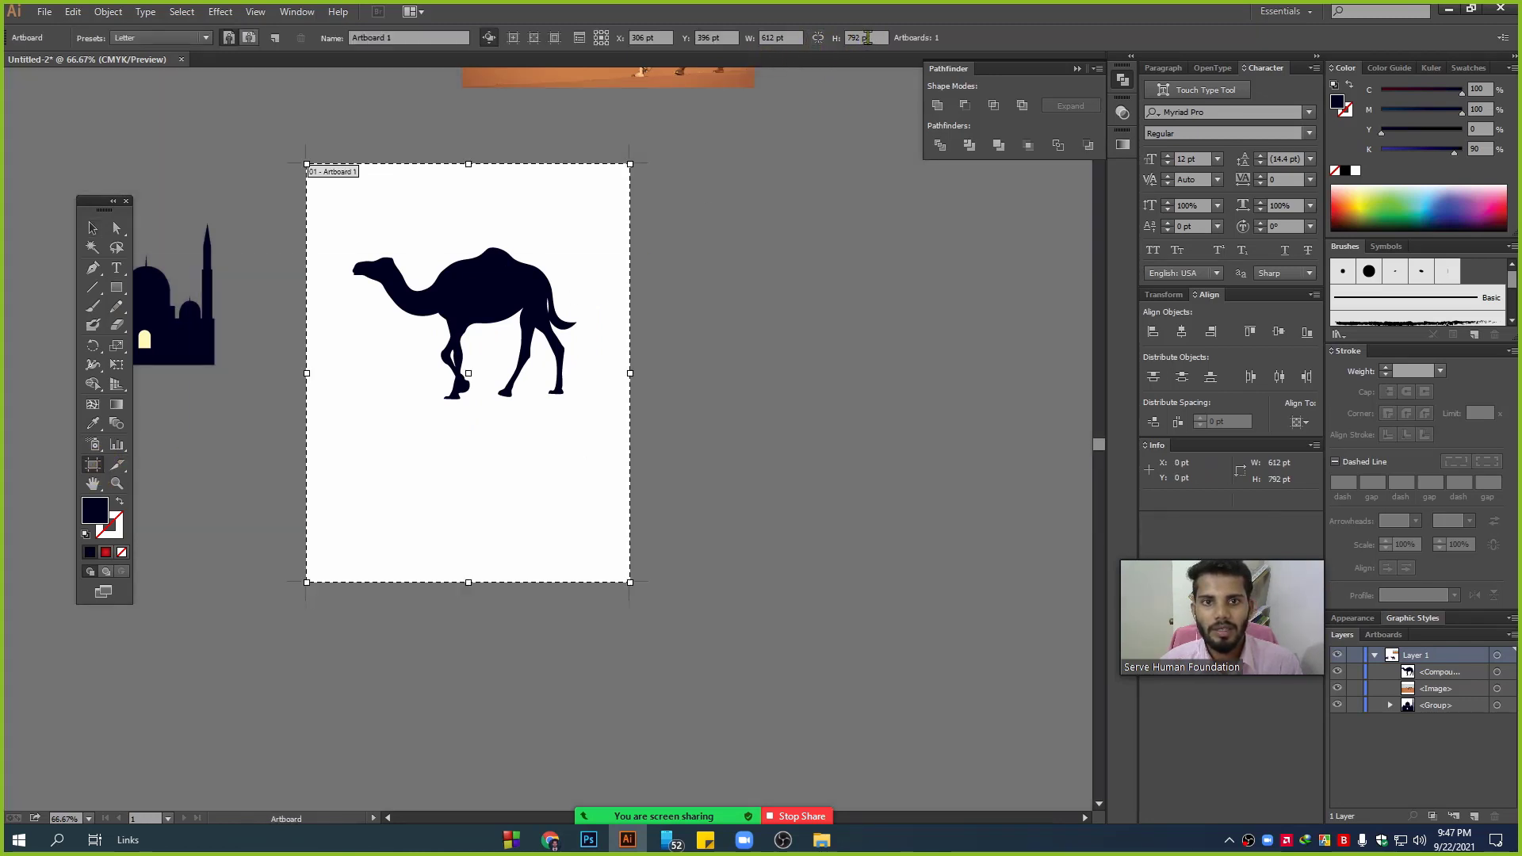
{"action": "left_click", "coordinate": [867, 38]}
{"action": "type", "text": "60"}
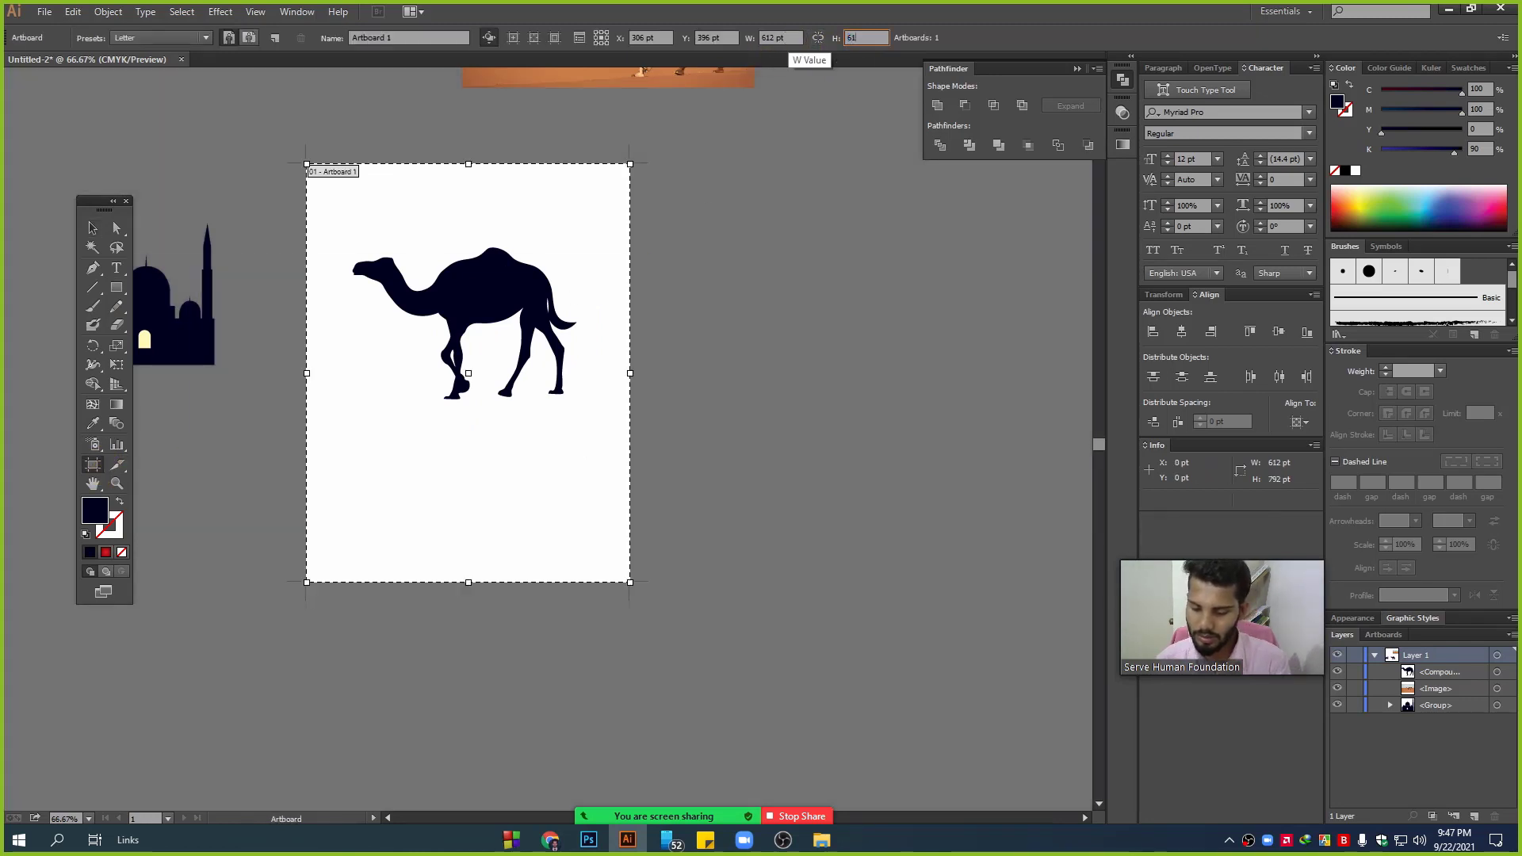
{"action": "type", "text": "2"}
{"action": "key", "text": "Return"}
{"action": "left_click", "coordinate": [92, 228]}
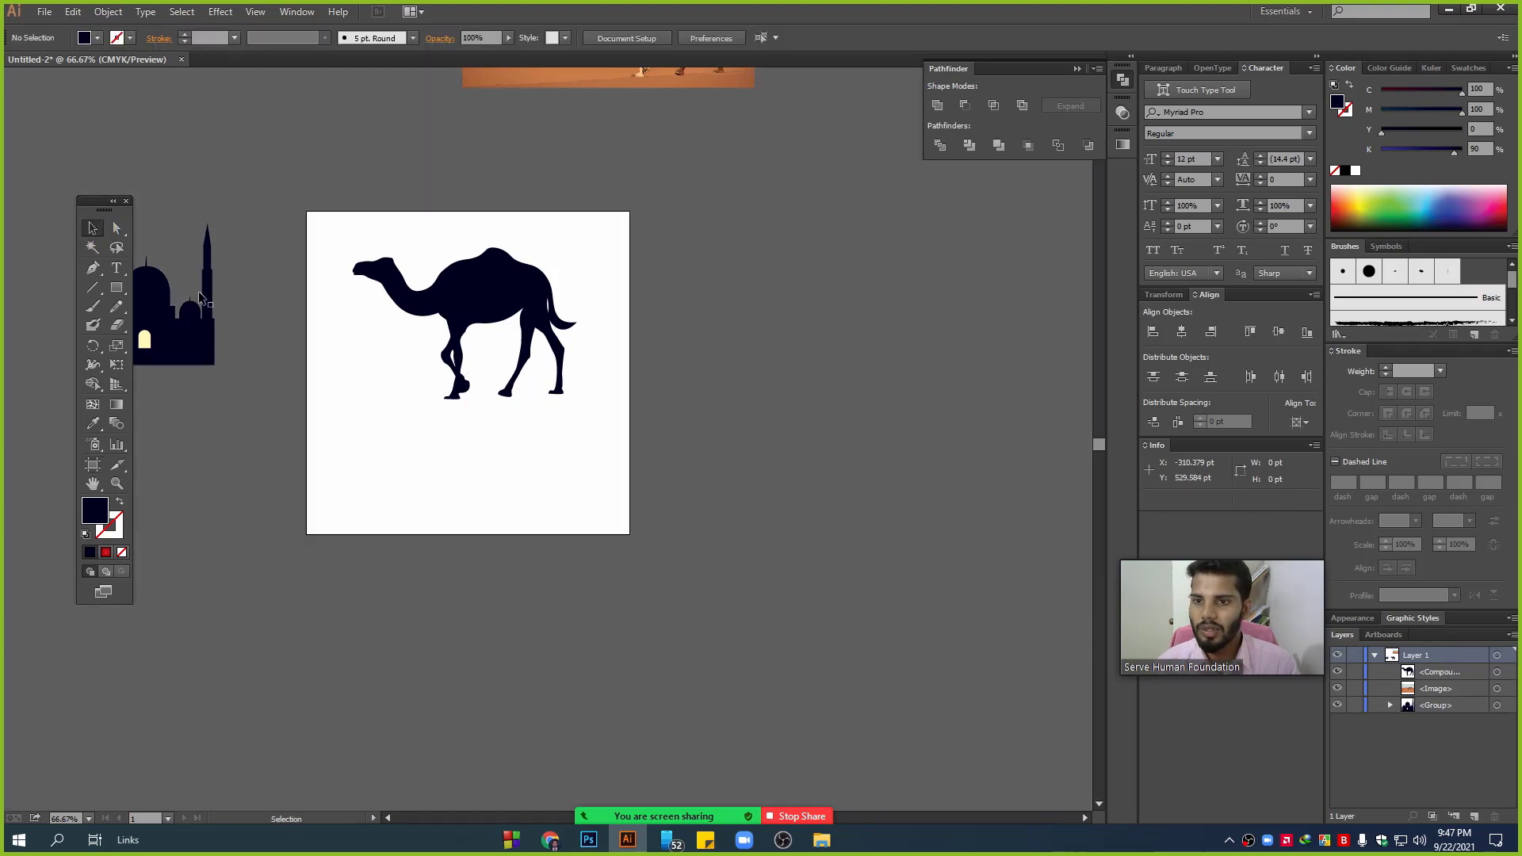
- Centre the camel horizontally on the artboard with Horizontal Align Center
{"action": "left_click_drag", "start_coordinate": [508, 272], "coordinate": [492, 330]}
{"action": "left_click_drag", "start_coordinate": [599, 329], "coordinate": [651, 305]}
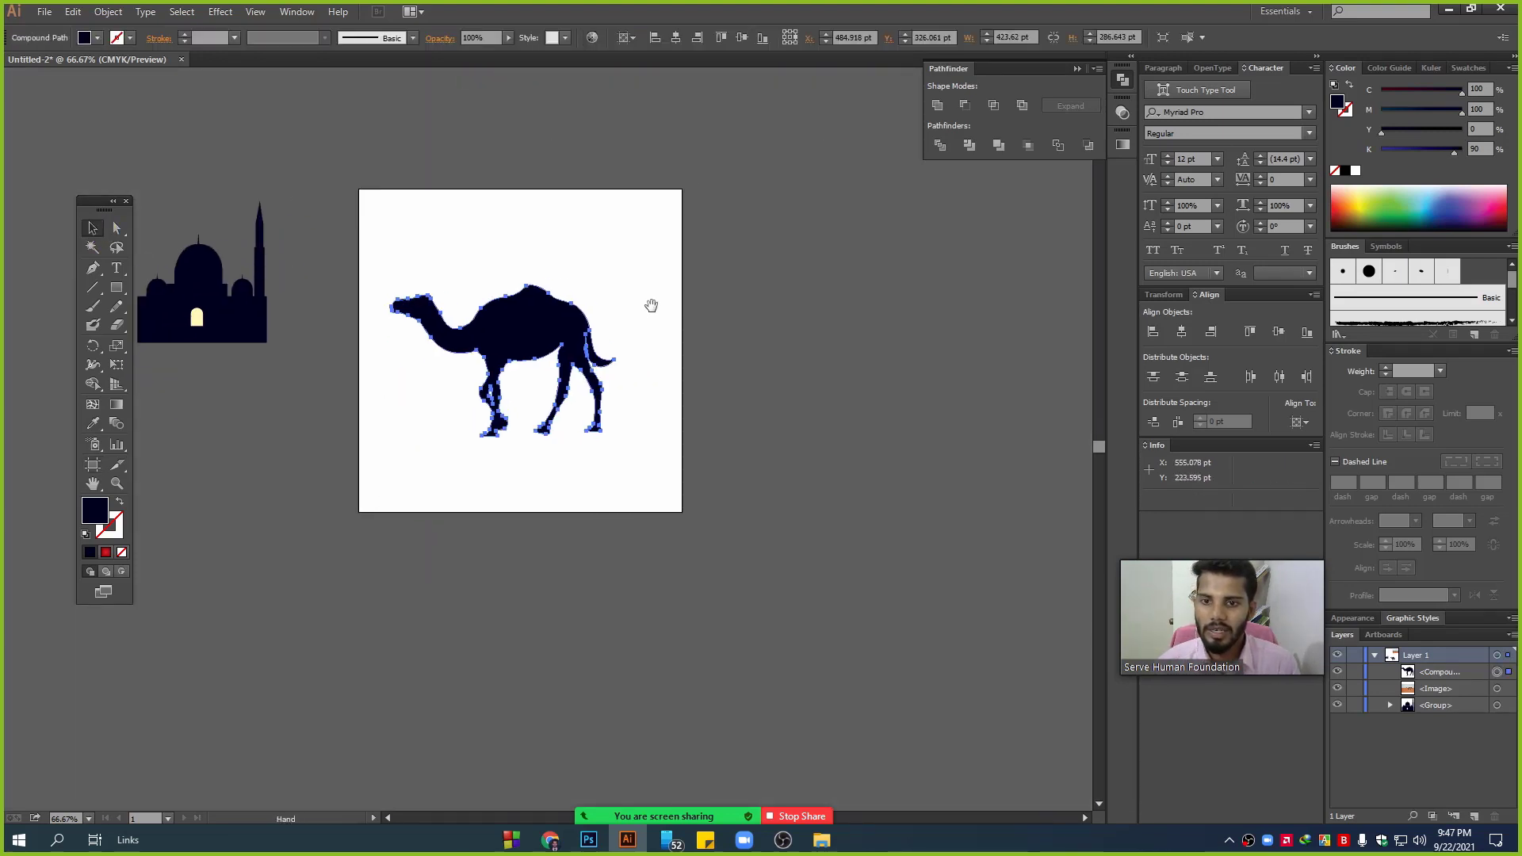
{"action": "scroll", "coordinate": [624, 342], "scroll_direction": "up", "scroll_amount": 1}
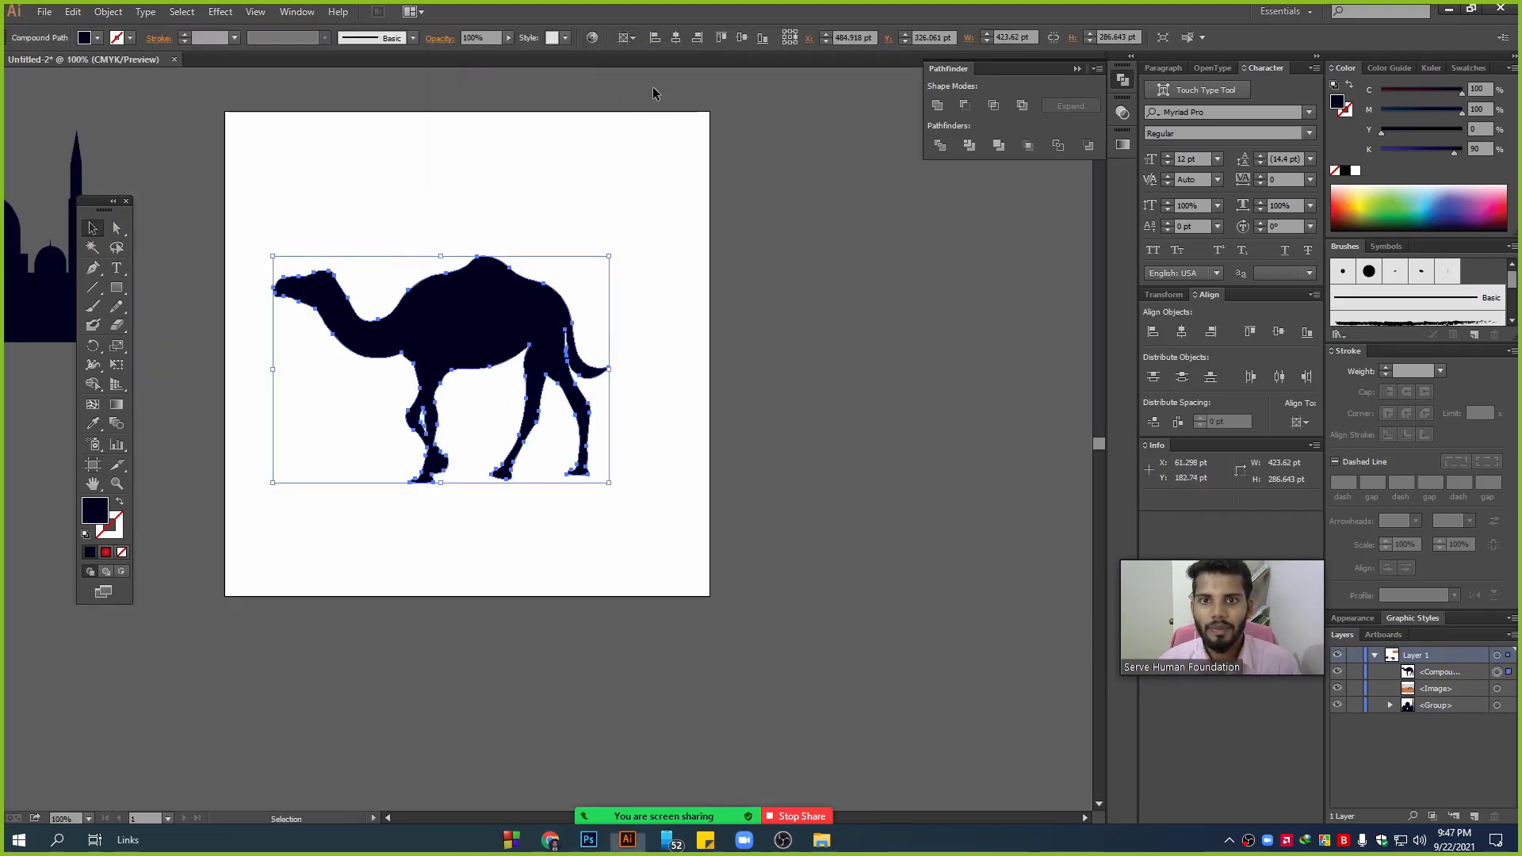
{"action": "left_click", "coordinate": [675, 37]}
{"action": "left_click", "coordinate": [182, 313]}
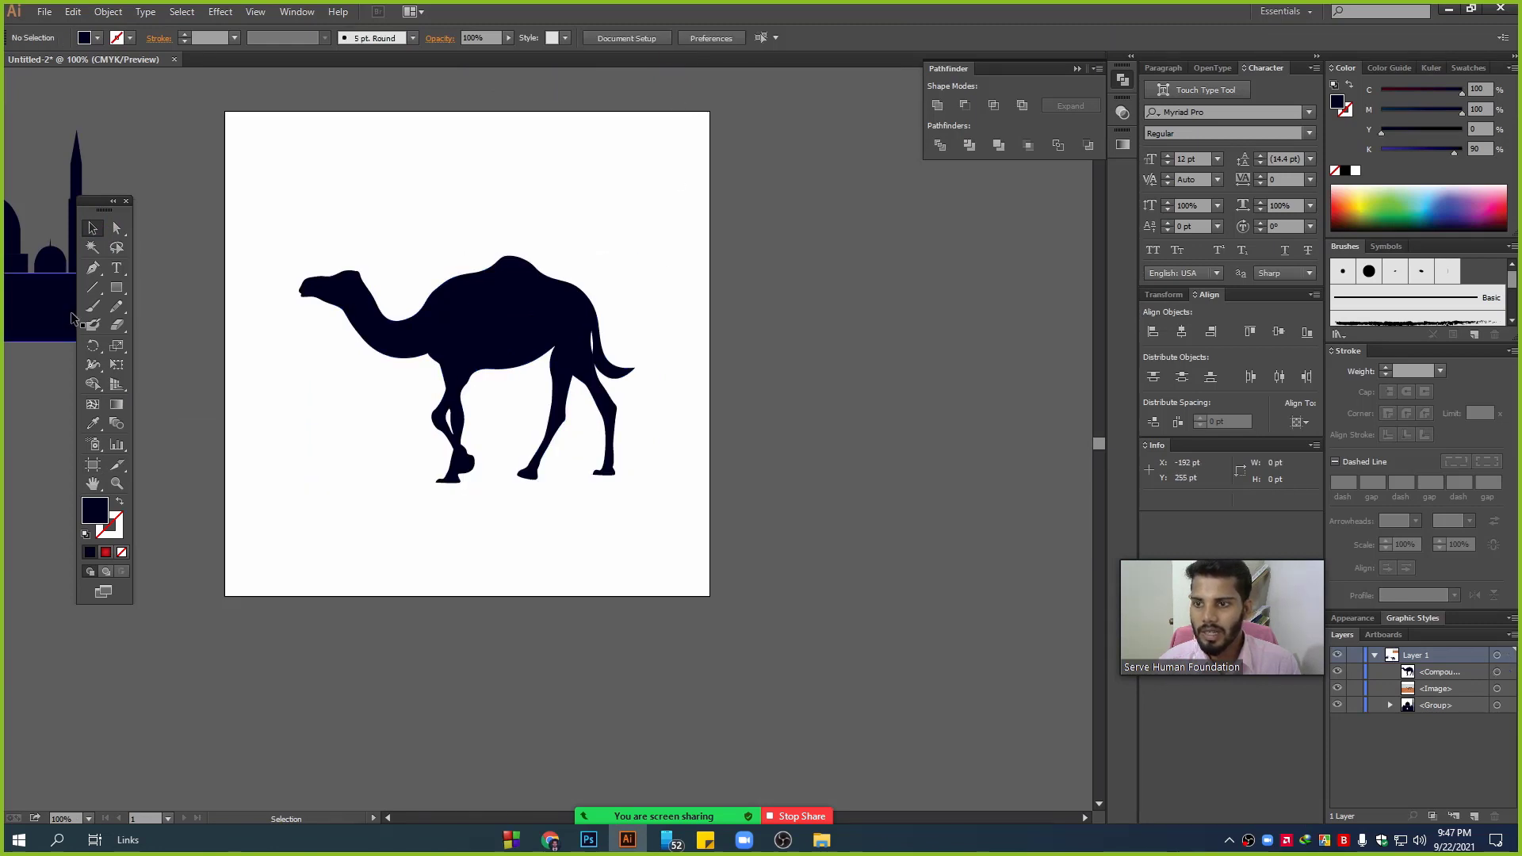
- Draw an artboard-sized rectangle, send it behind the camel and lighten its fill to blue
{"action": "left_click", "coordinate": [120, 290]}
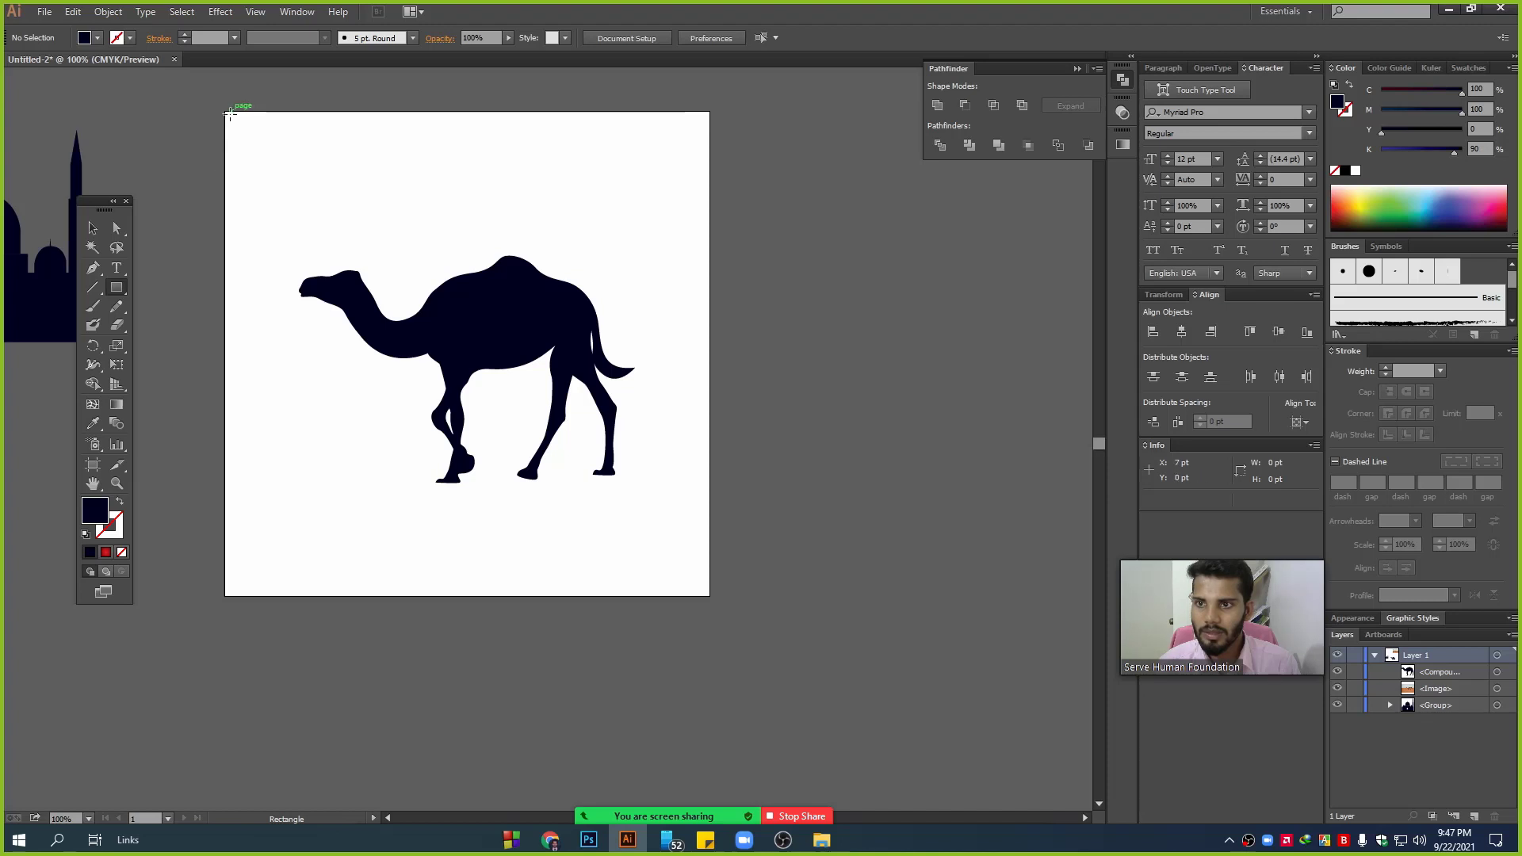
{"action": "left_click_drag", "start_coordinate": [223, 111], "coordinate": [708, 590]}
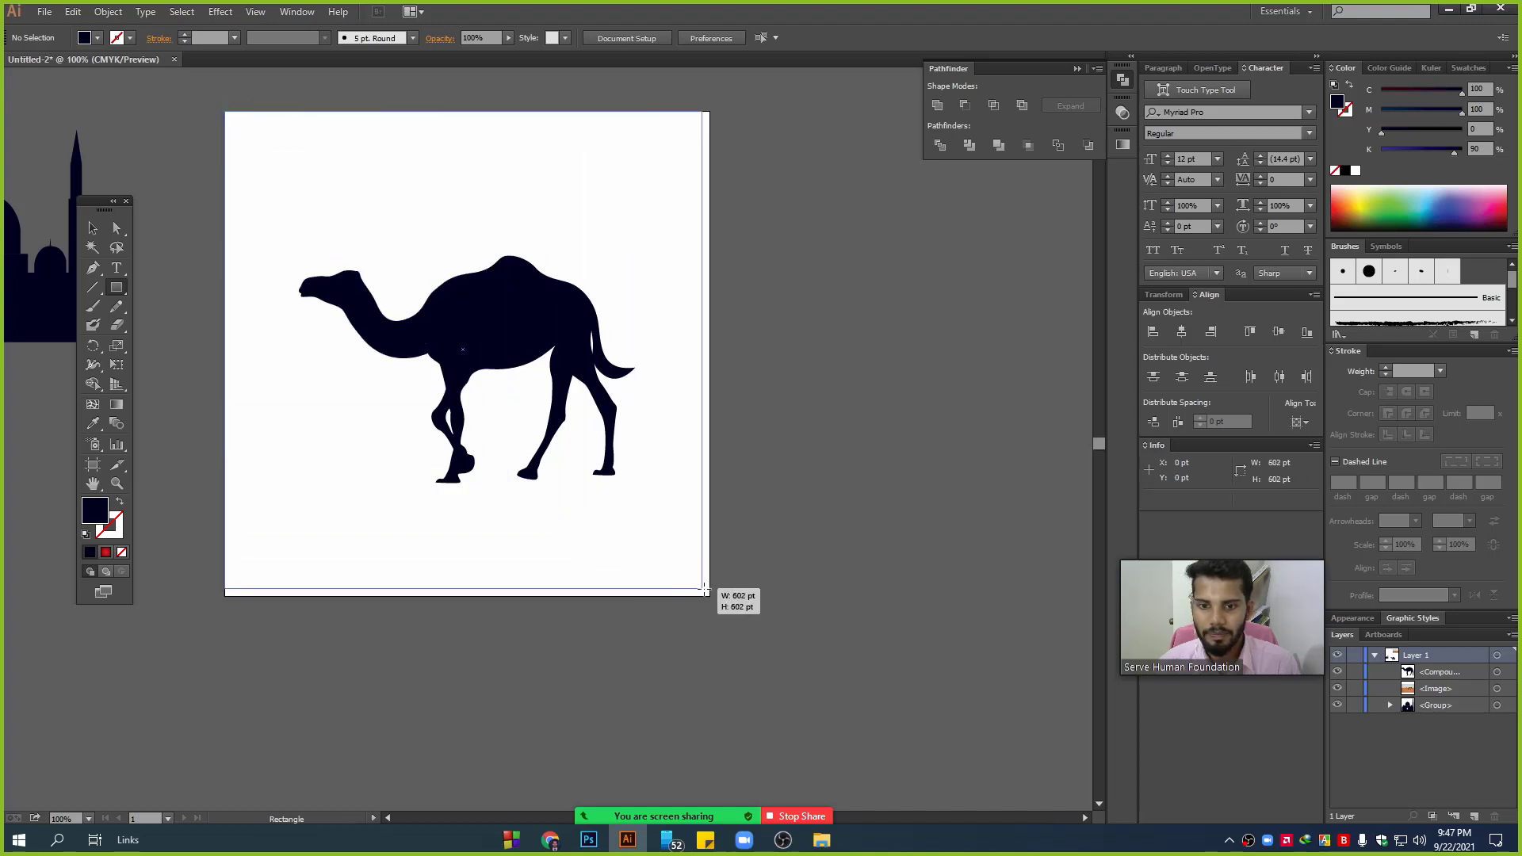
{"action": "left_click_drag", "start_coordinate": [708, 591], "coordinate": [709, 595]}
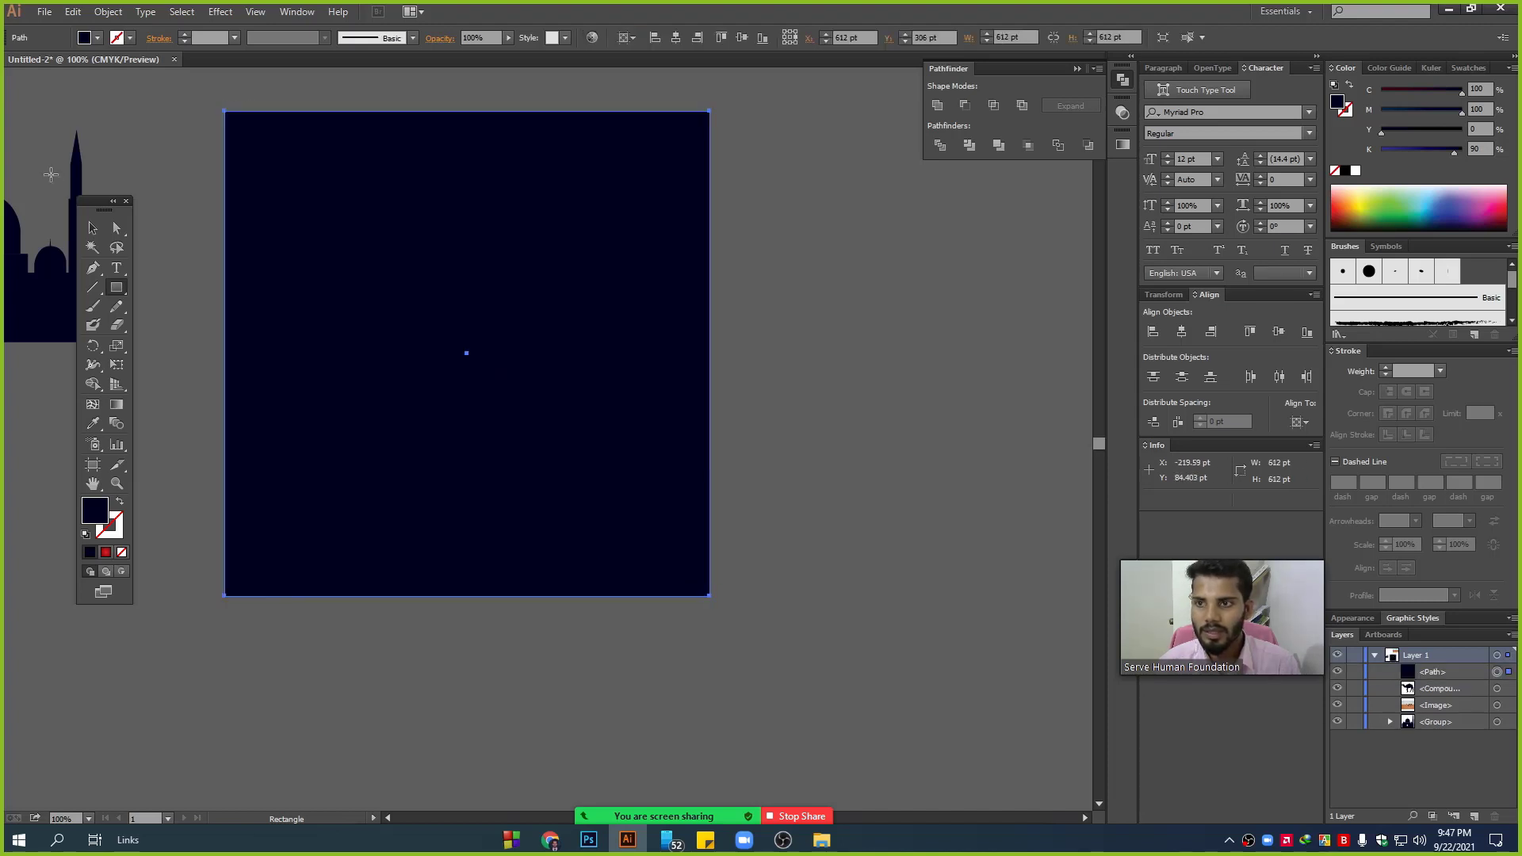
{"action": "left_click", "coordinate": [101, 229]}
{"action": "right_click", "coordinate": [363, 235]}
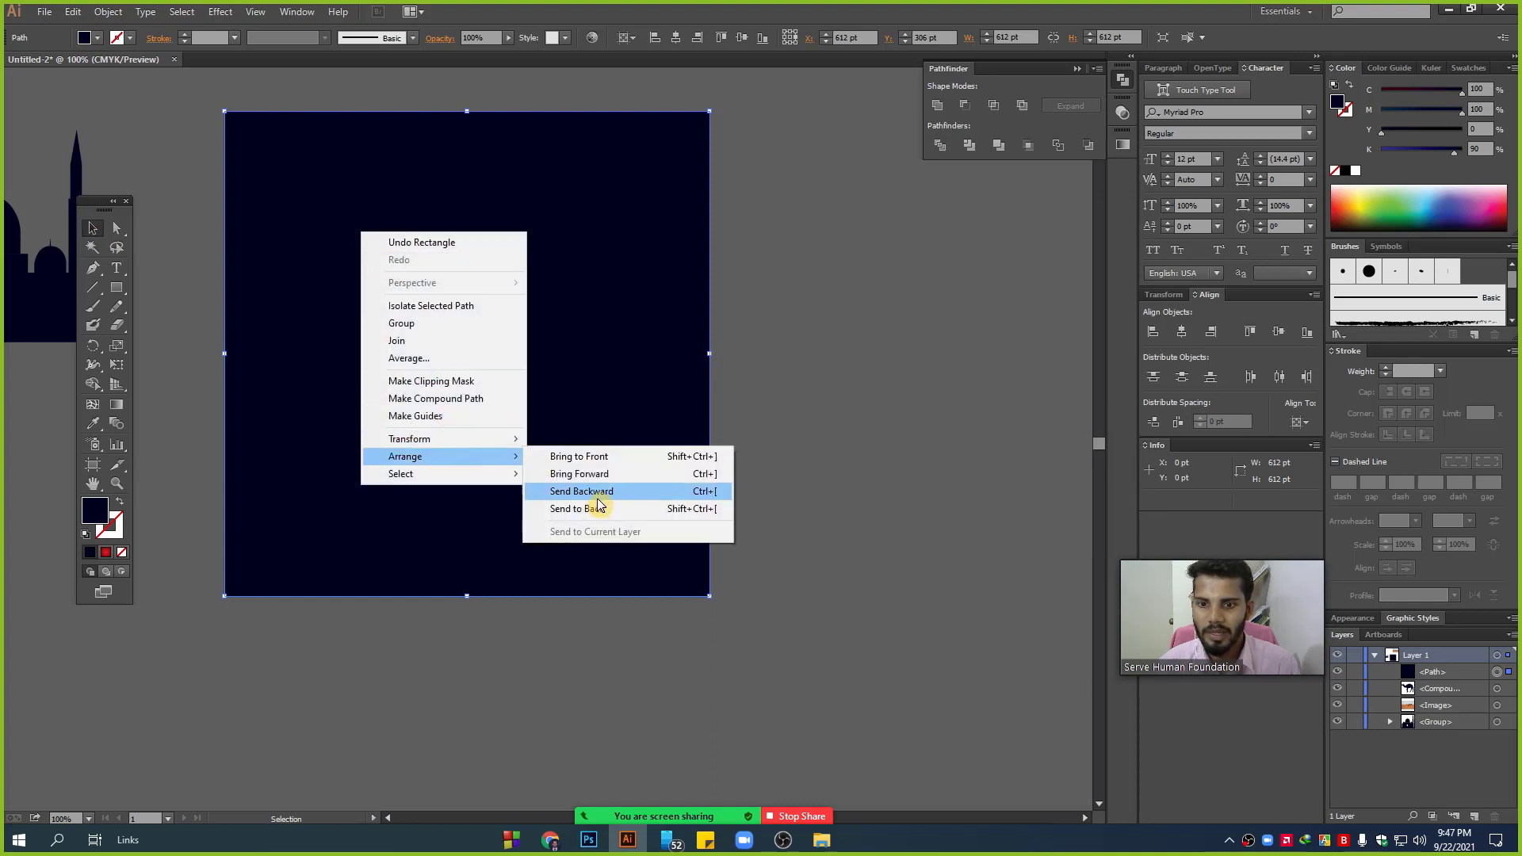
{"action": "left_click", "coordinate": [599, 509]}
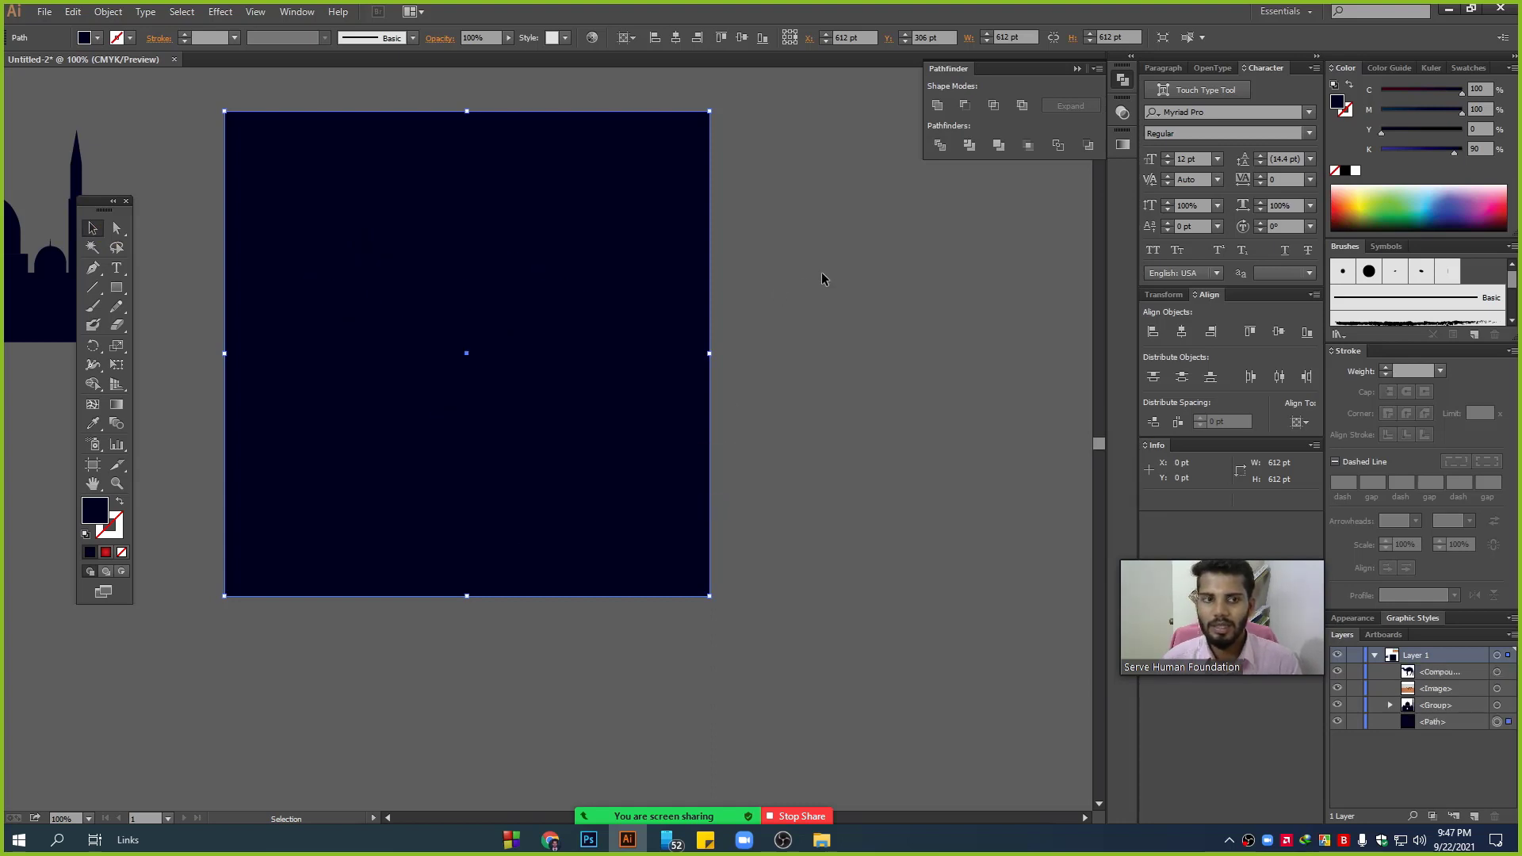
{"action": "left_click_drag", "start_coordinate": [1454, 151], "coordinate": [1381, 151]}
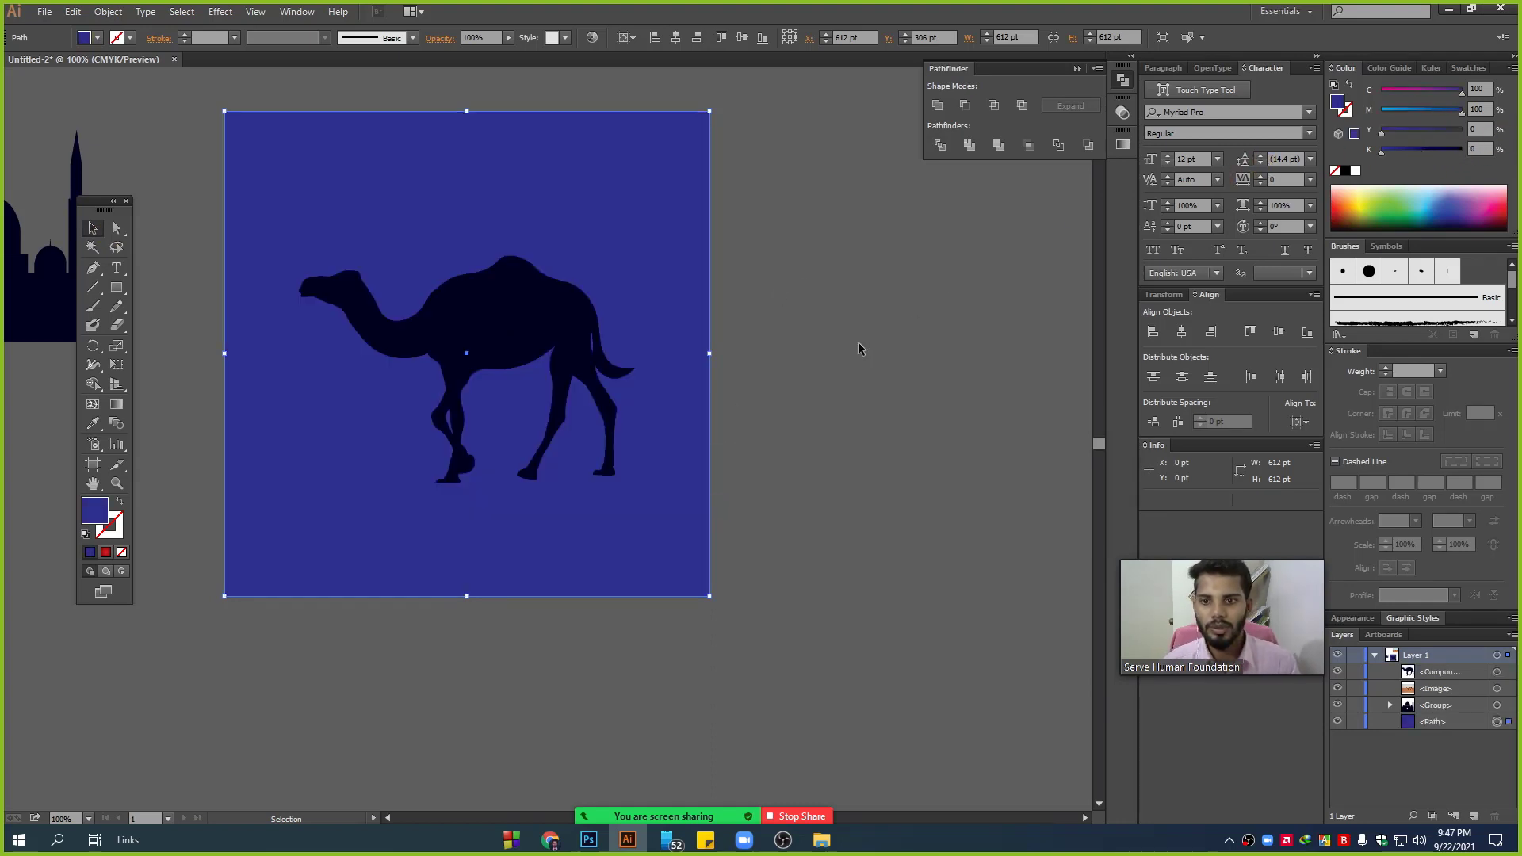
{"action": "left_click", "coordinate": [858, 341]}
{"action": "left_click_drag", "start_coordinate": [861, 289], "coordinate": [907, 315]}
{"action": "left_click", "coordinate": [683, 207]}
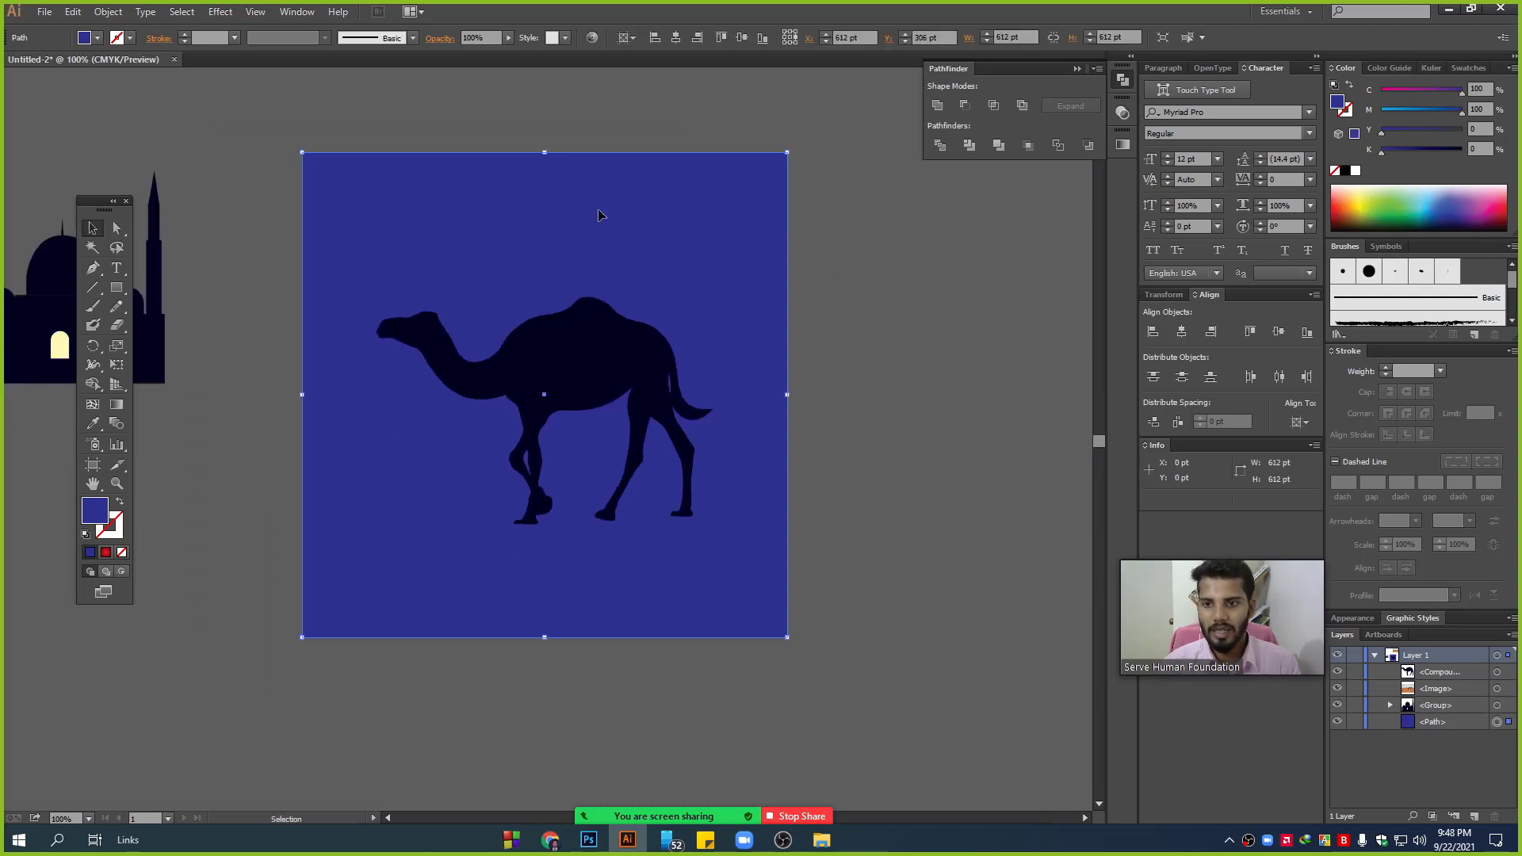
- Draw a large ellipse under the camel's feet and fill it with the camel's dark navy
{"action": "left_click_drag", "start_coordinate": [112, 295], "coordinate": [920, 742]}
{"action": "scroll", "coordinate": [346, 451], "scroll_direction": "down", "scroll_amount": 3}
{"action": "left_click", "coordinate": [92, 228]}
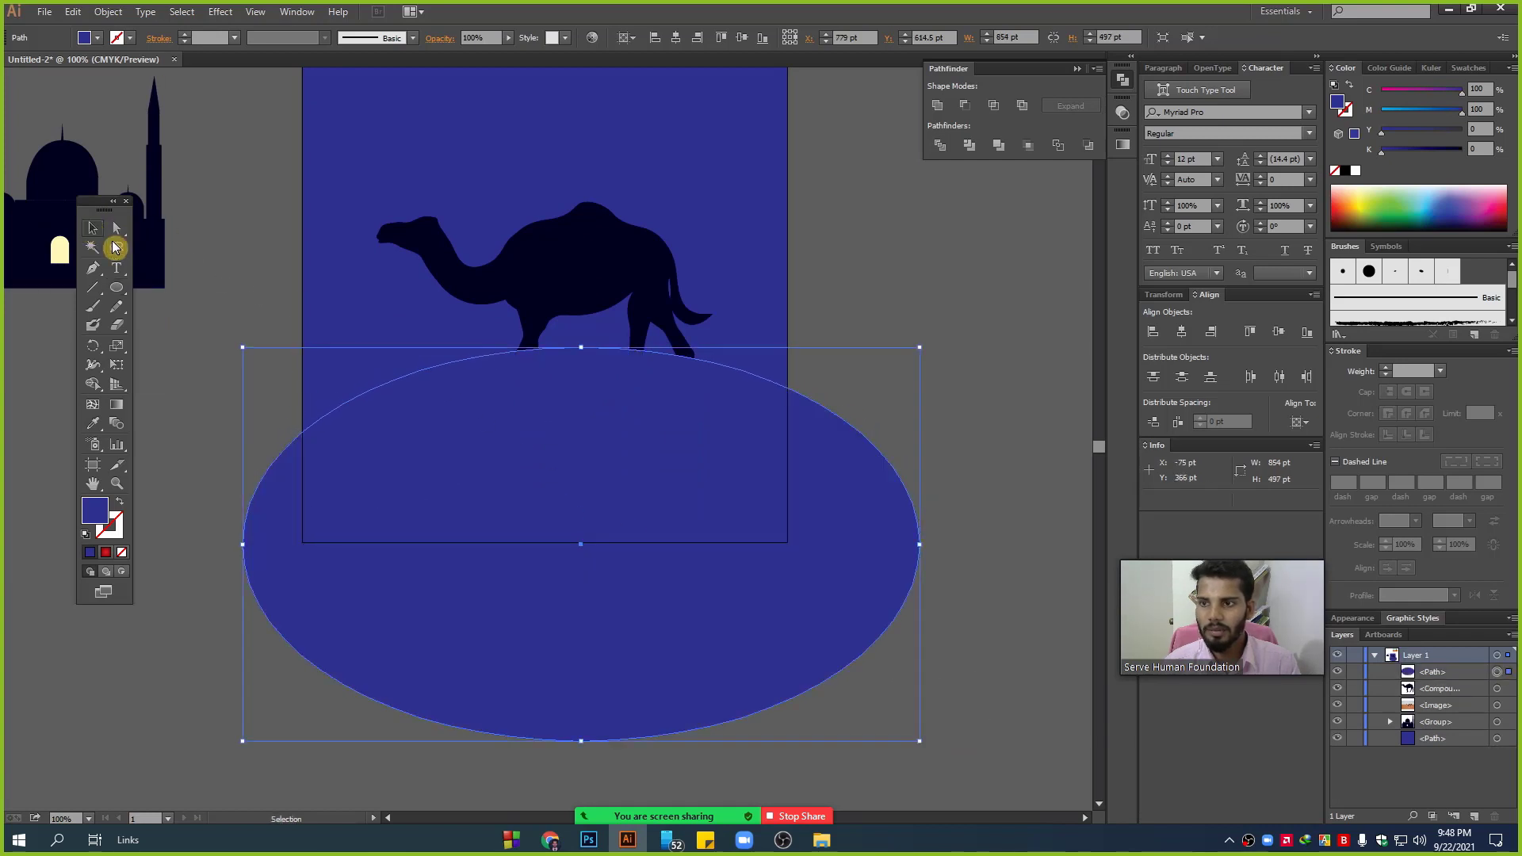
{"action": "left_click_drag", "start_coordinate": [800, 474], "coordinate": [764, 461]}
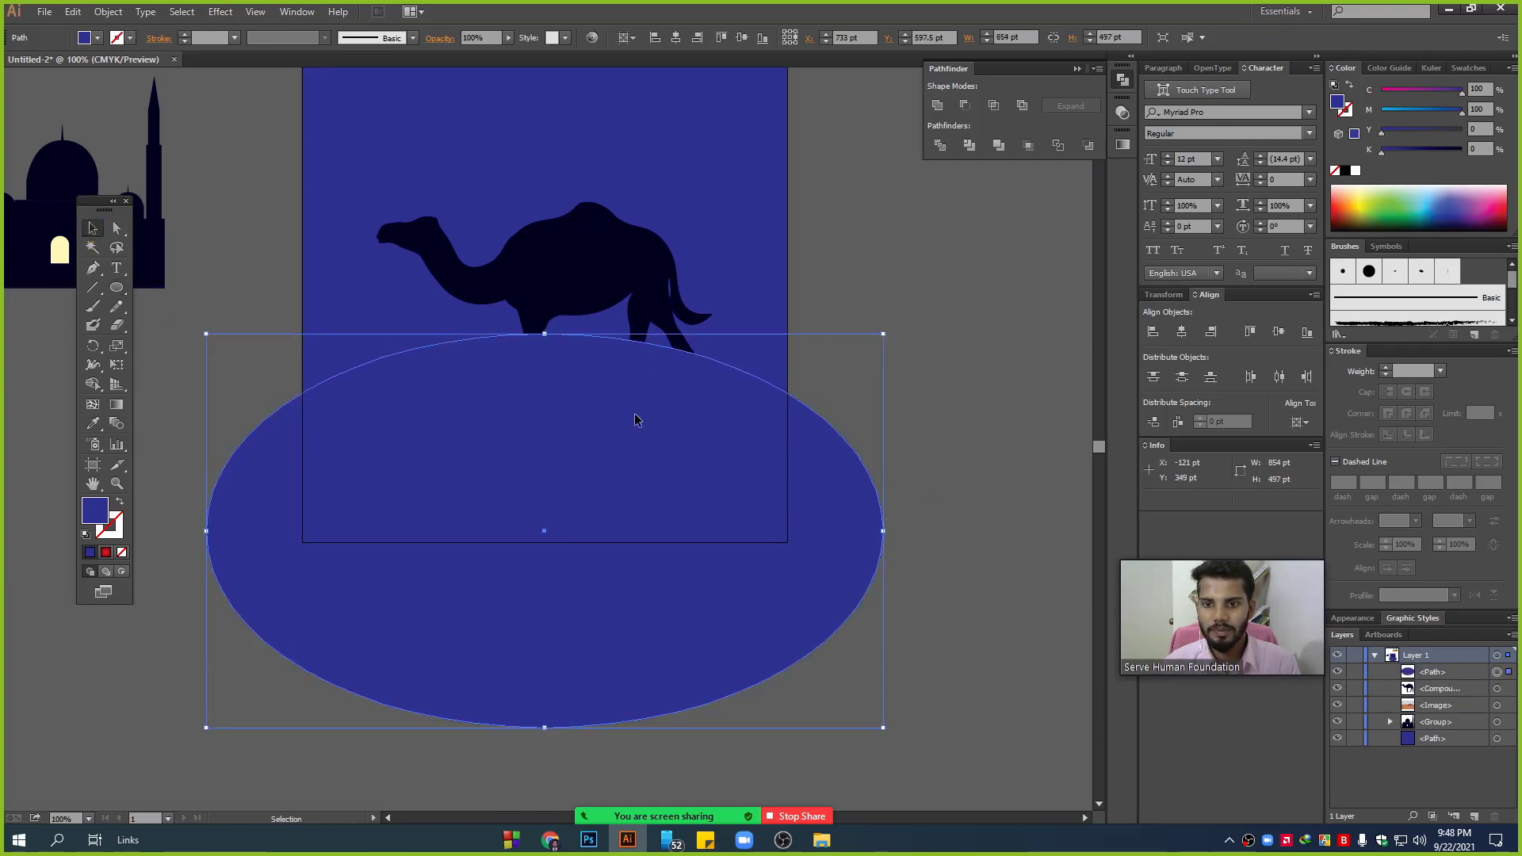
{"action": "left_click_drag", "start_coordinate": [636, 419], "coordinate": [641, 449]}
{"action": "scroll", "coordinate": [870, 377], "scroll_direction": "up", "scroll_amount": 3}
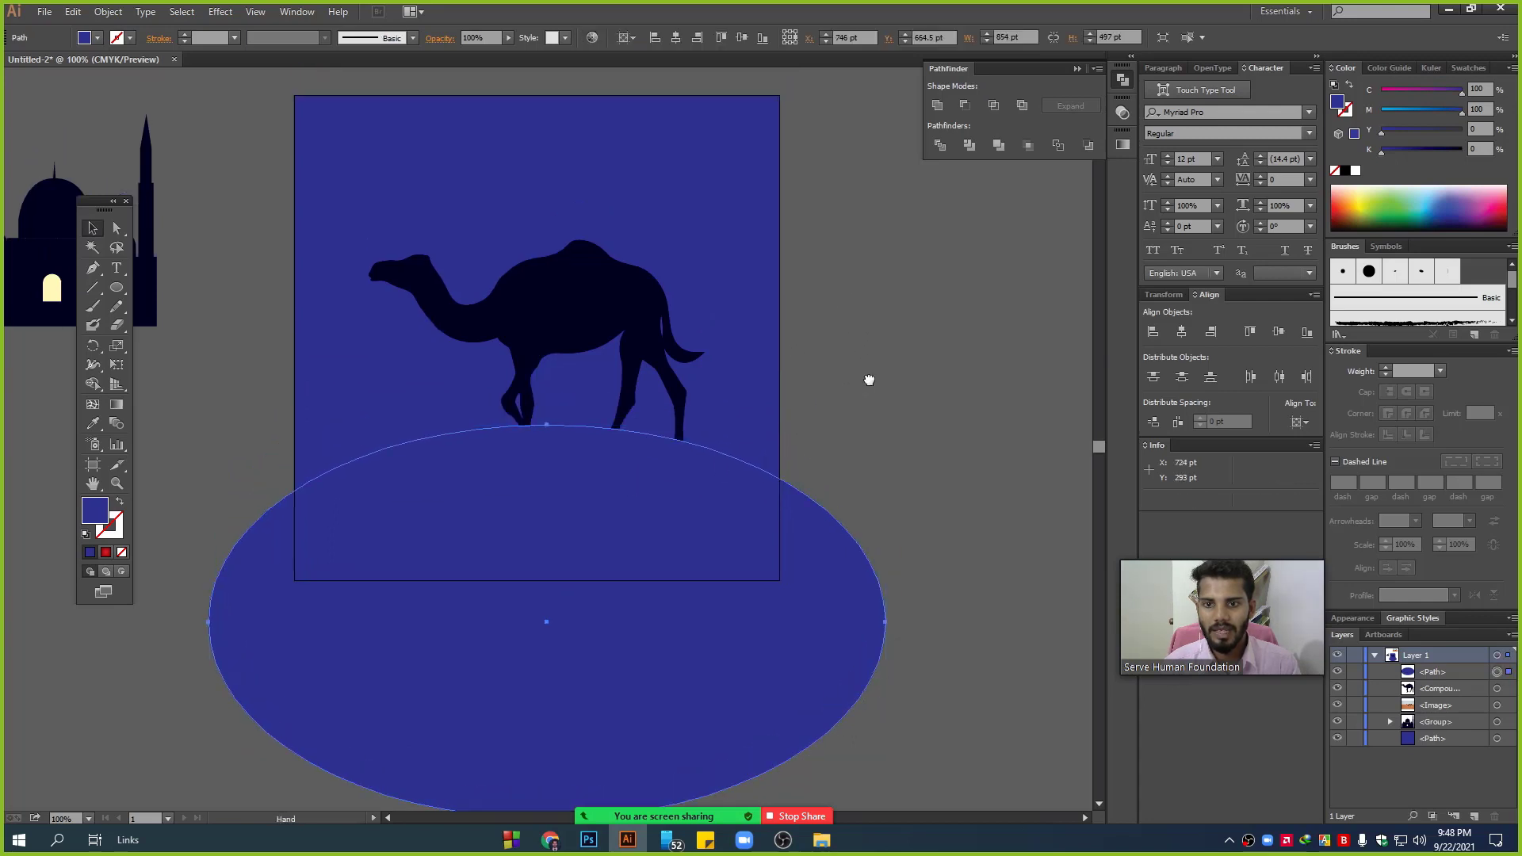
{"action": "left_click", "coordinate": [93, 426]}
{"action": "left_click", "coordinate": [697, 350]}
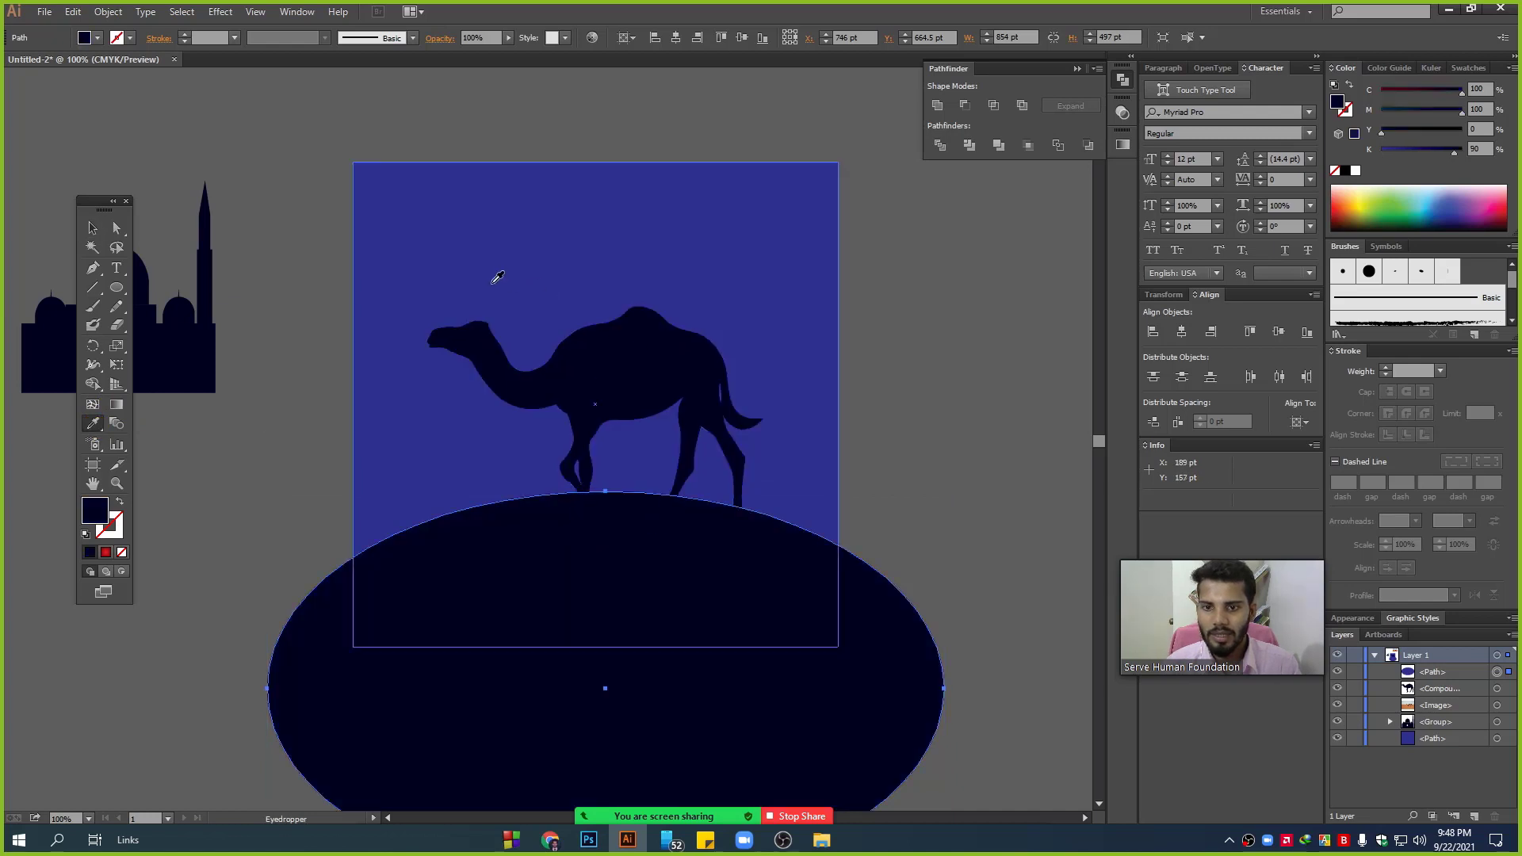
{"action": "left_click", "coordinate": [90, 238]}
{"action": "left_click", "coordinate": [519, 198]}
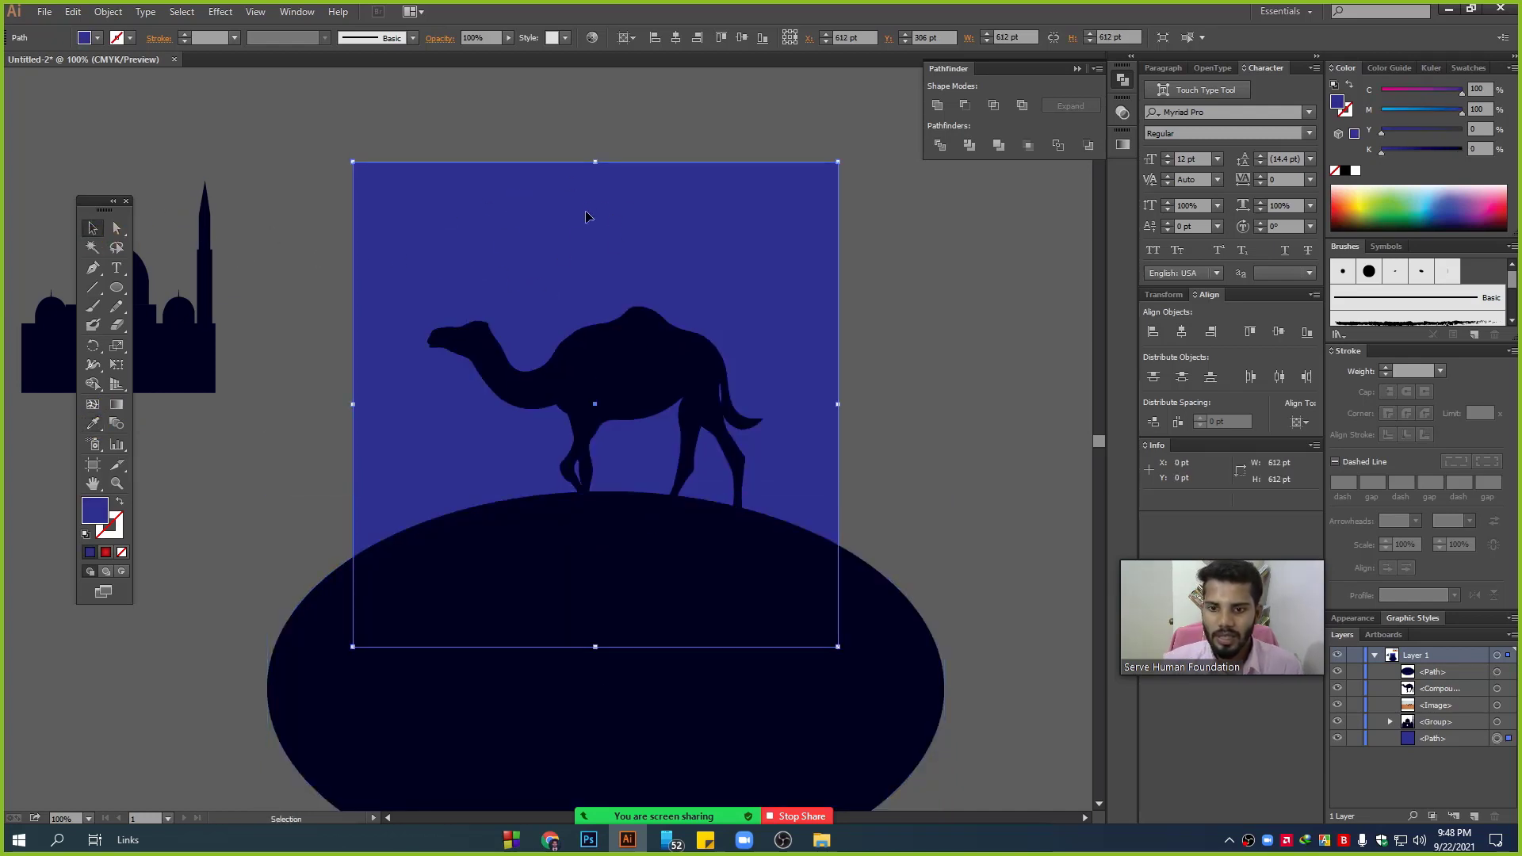
- Give the background a linear gradient fill with an orange left stop and a red right stop
{"action": "left_click", "coordinate": [107, 558]}
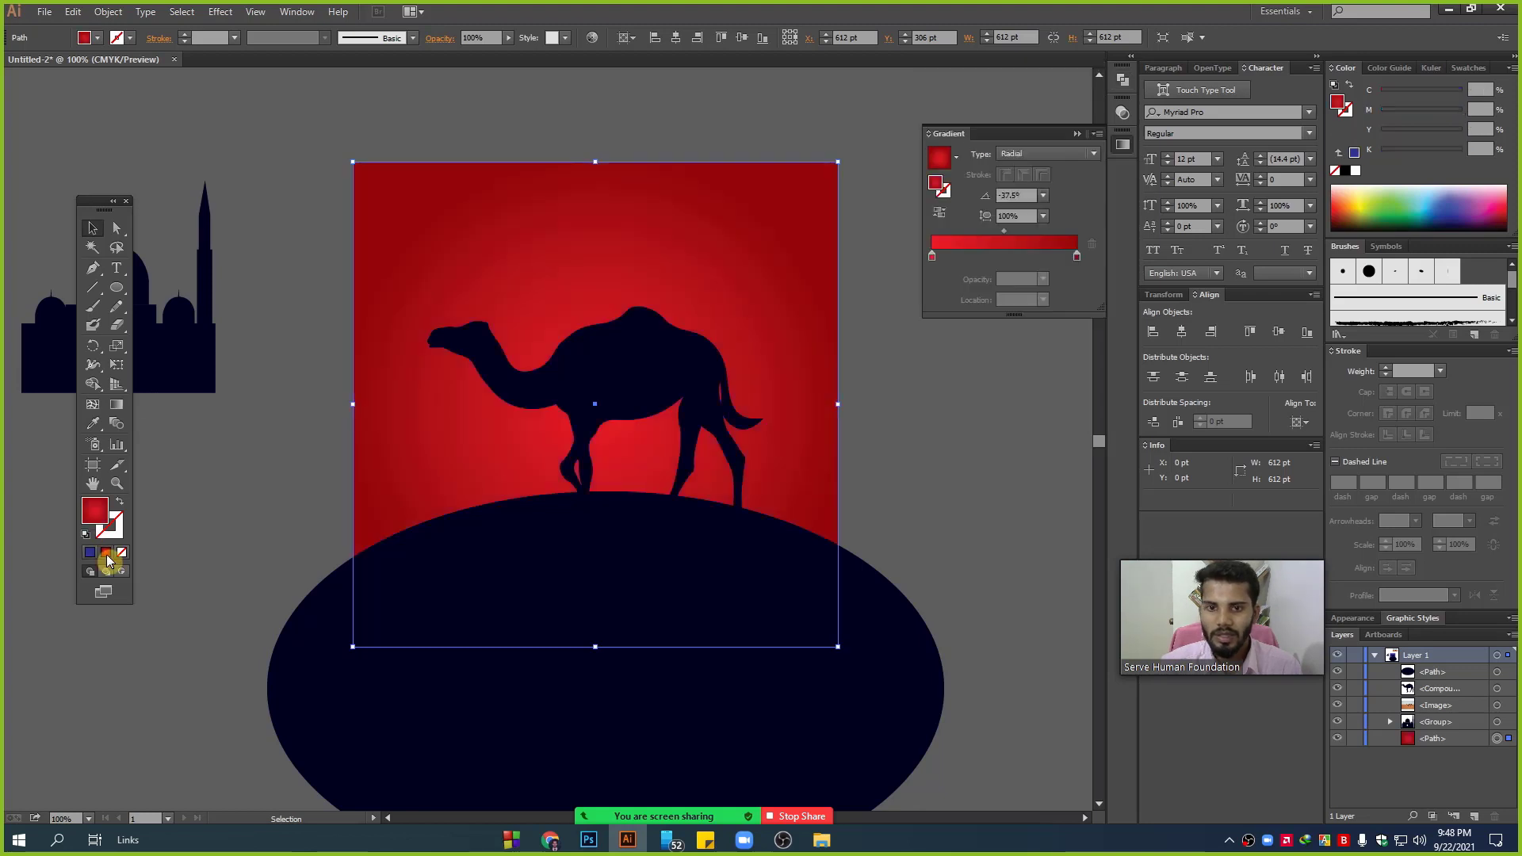
{"action": "left_click", "coordinate": [933, 257]}
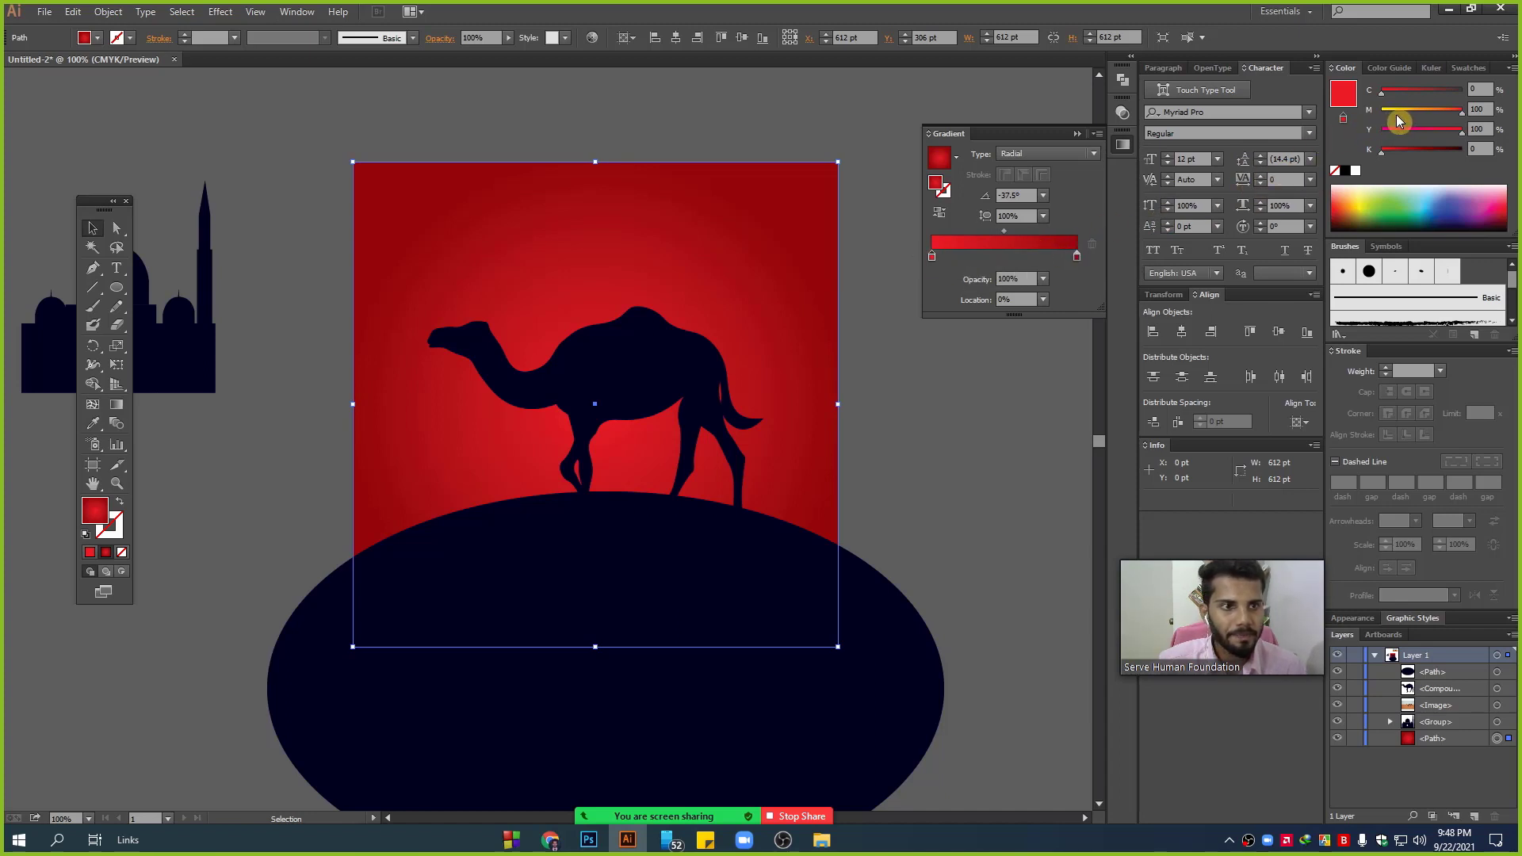
{"action": "left_click", "coordinate": [1067, 154]}
{"action": "left_click", "coordinate": [1022, 166]}
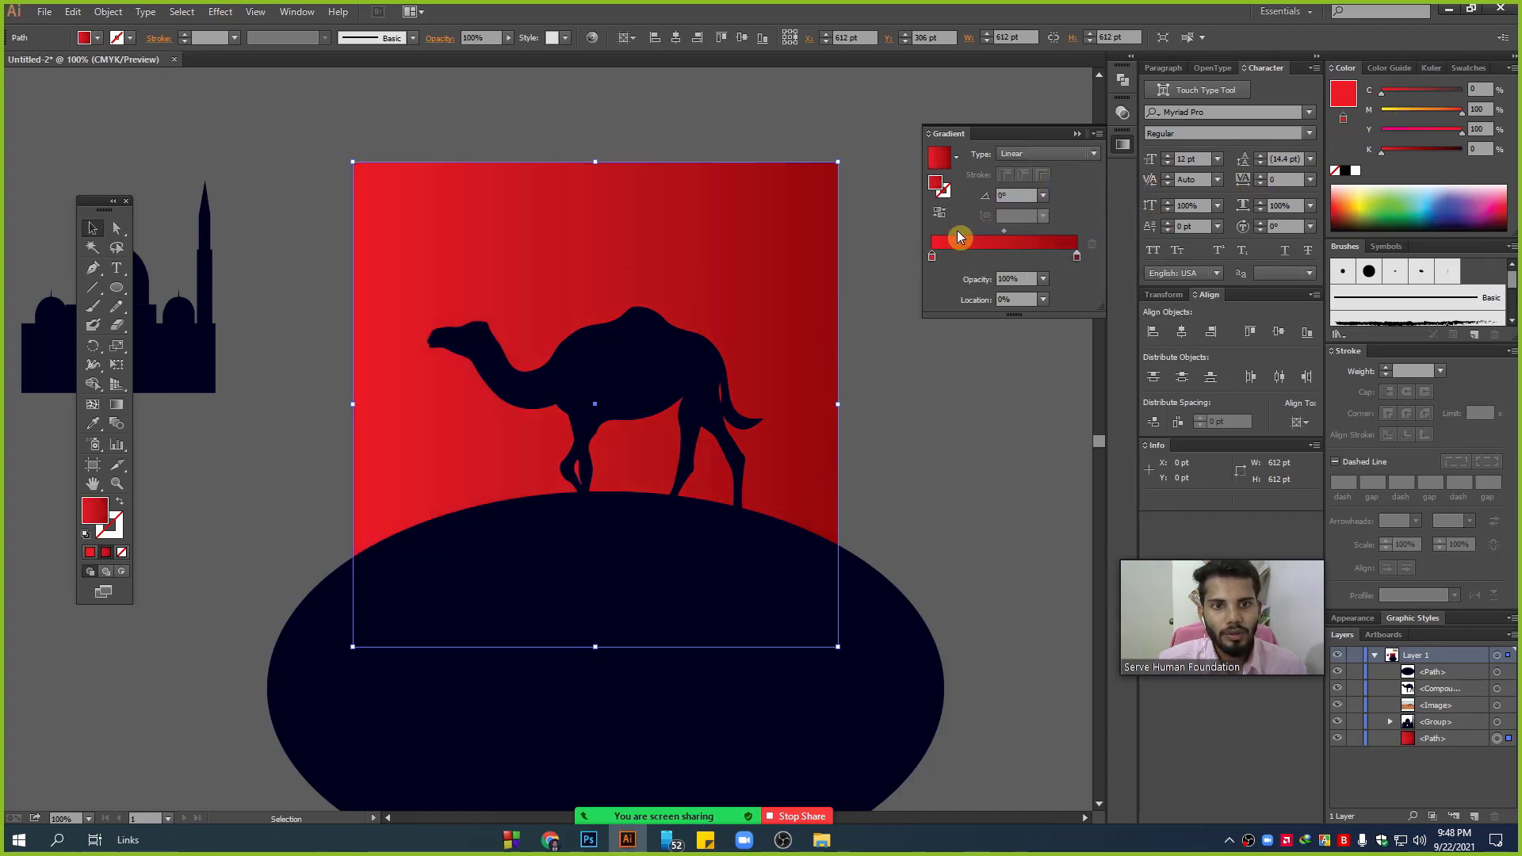
{"action": "left_click_drag", "start_coordinate": [1463, 112], "coordinate": [1420, 113]}
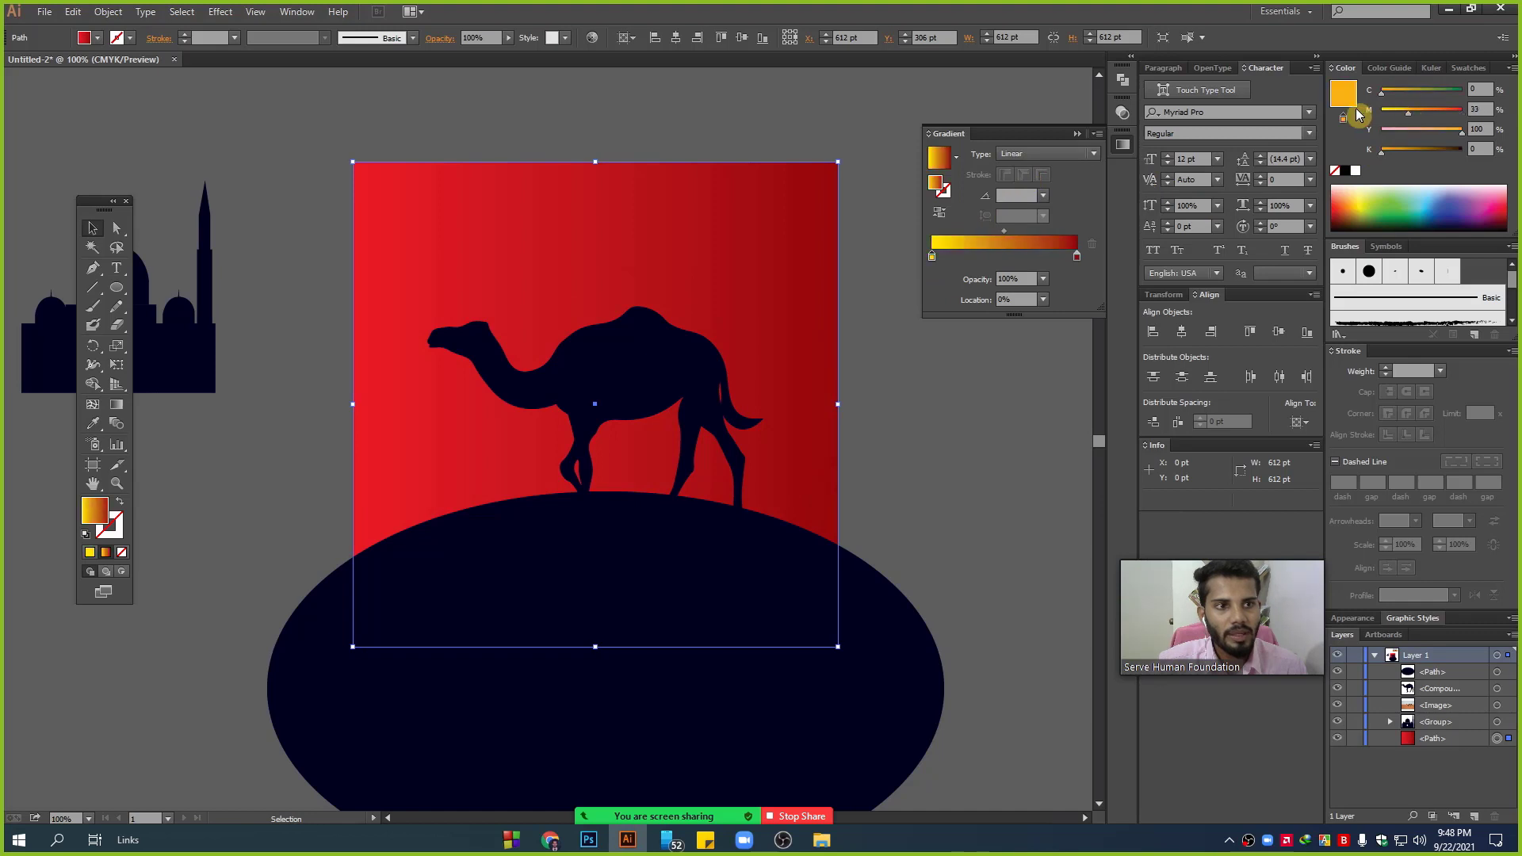
{"action": "left_click", "coordinate": [1076, 257]}
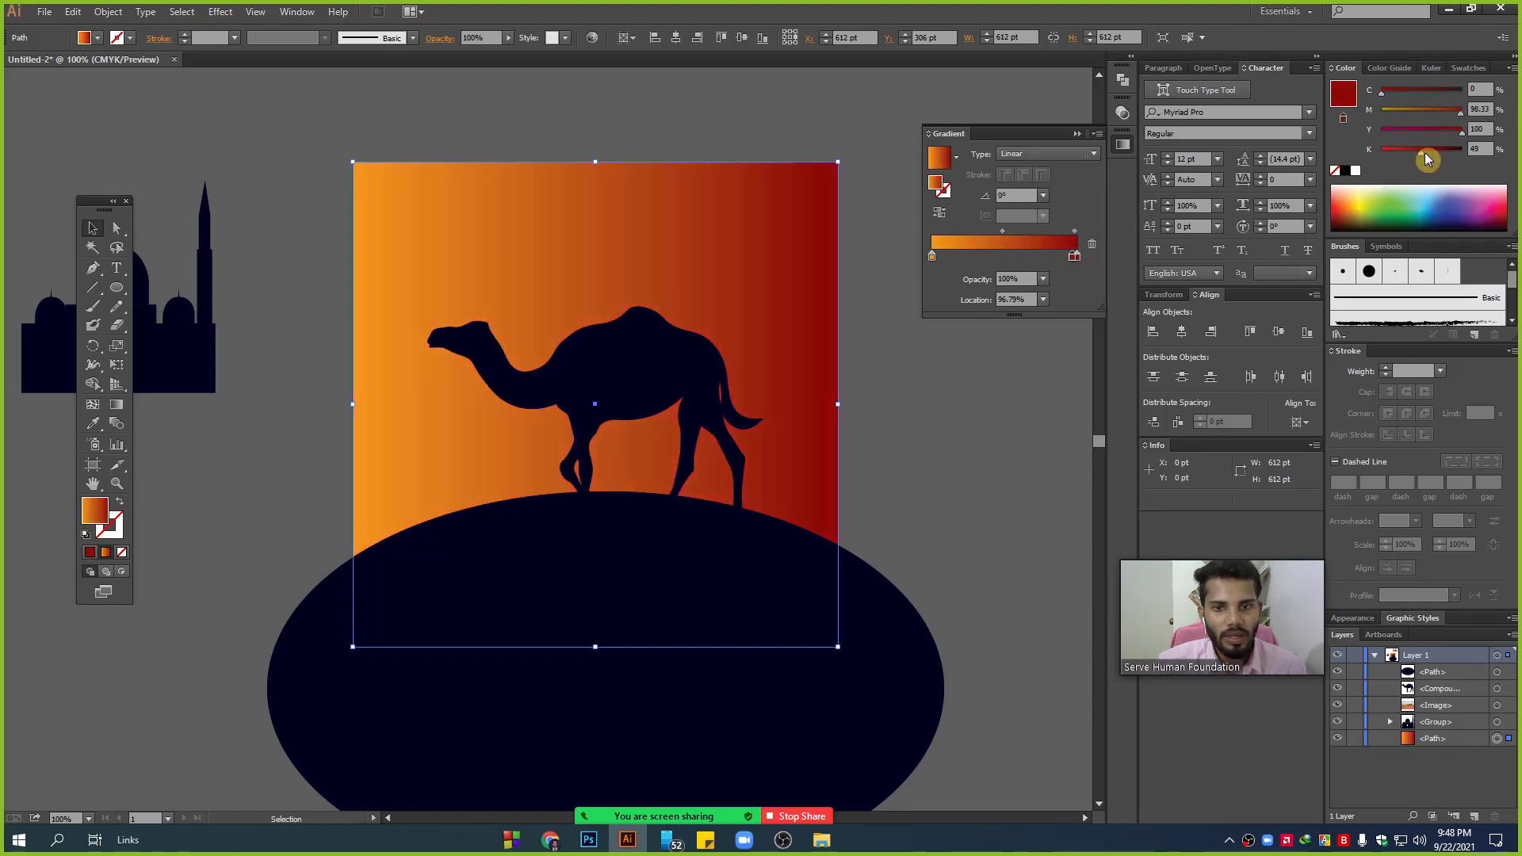
- Drag the gradient line at several angles across the sky to test its direction
{"action": "left_click", "coordinate": [117, 405]}
{"action": "left_click_drag", "start_coordinate": [671, 185], "coordinate": [578, 632]}
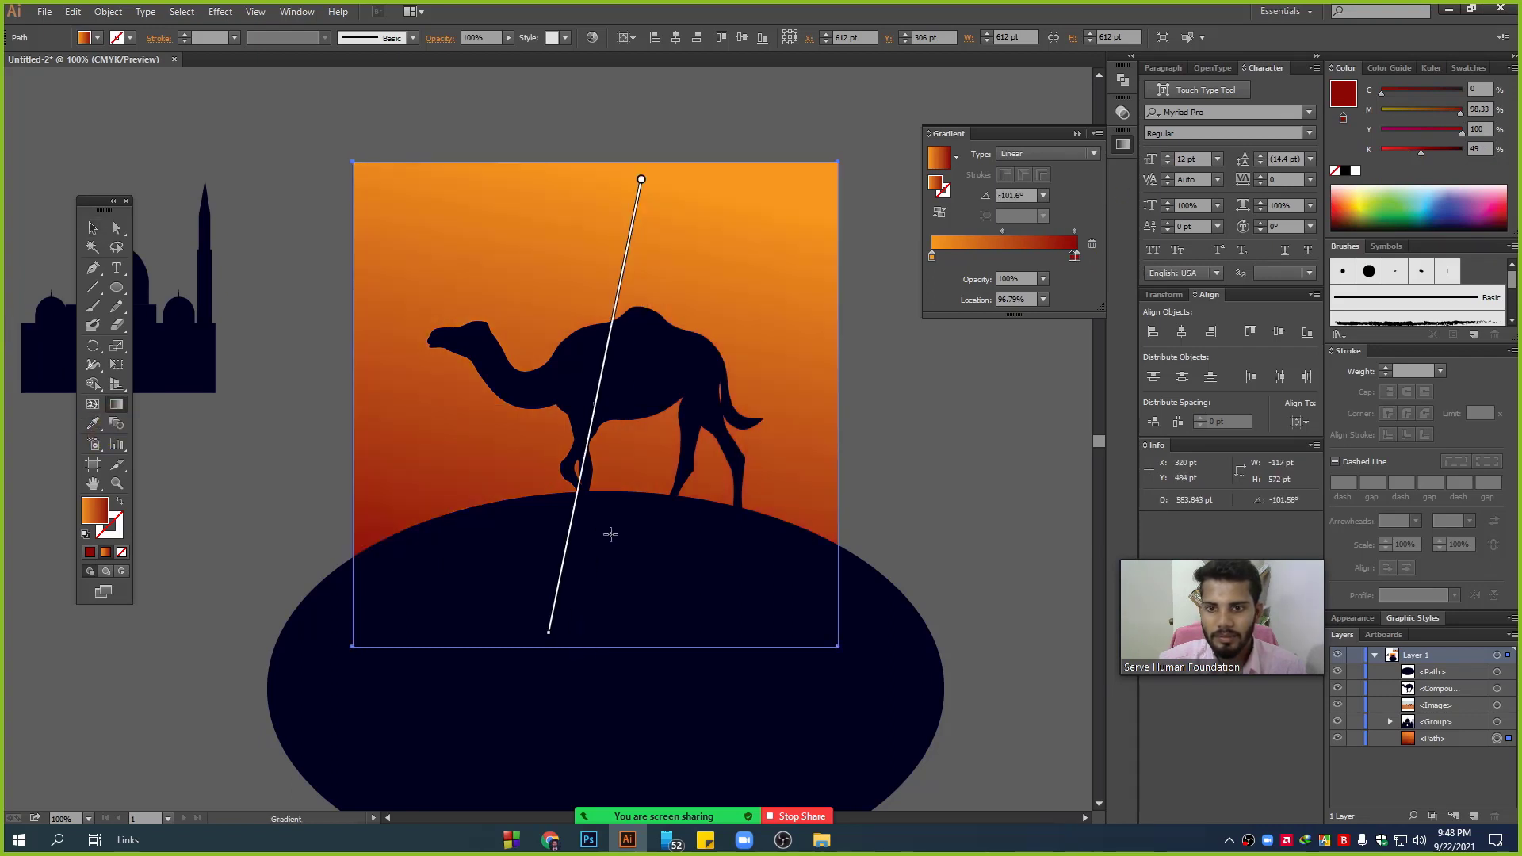
{"action": "left_click_drag", "start_coordinate": [590, 688], "coordinate": [710, 214]}
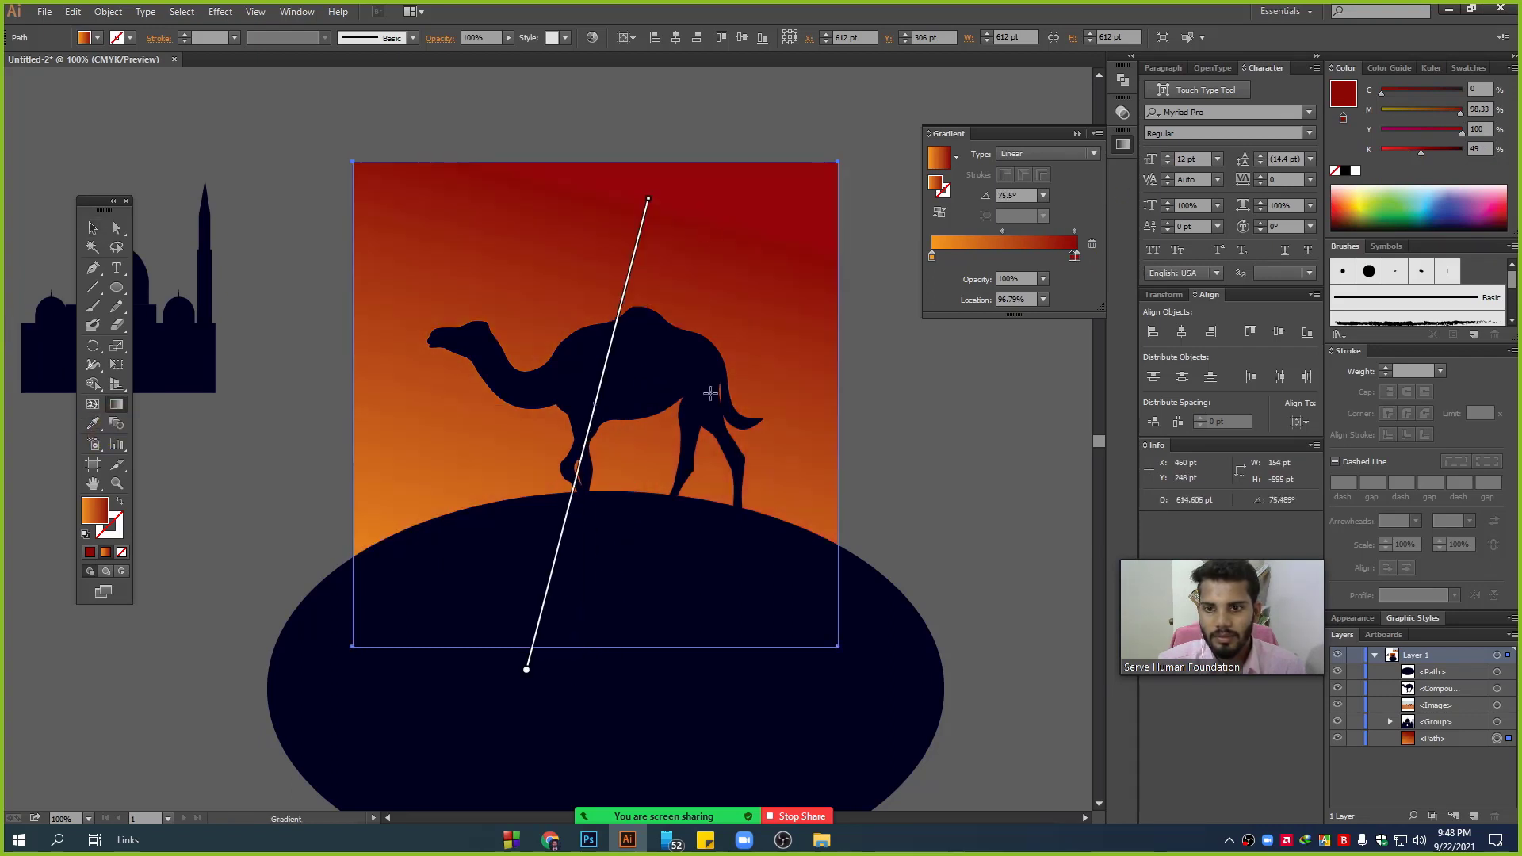
{"action": "left_click_drag", "start_coordinate": [584, 596], "coordinate": [773, 117]}
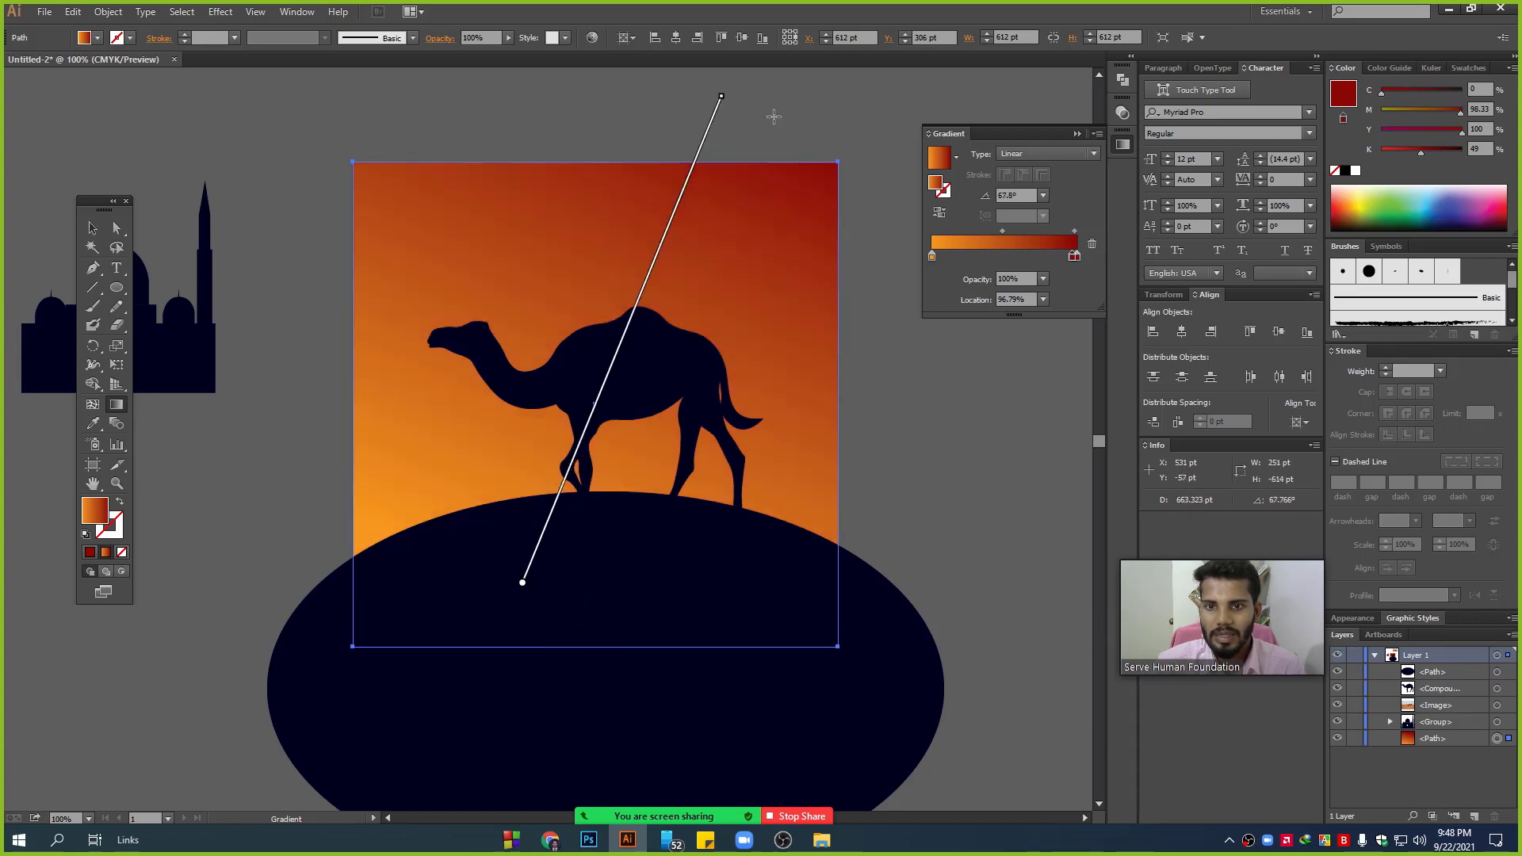
{"action": "scroll", "coordinate": [770, 178], "scroll_direction": "down", "scroll_amount": 3}
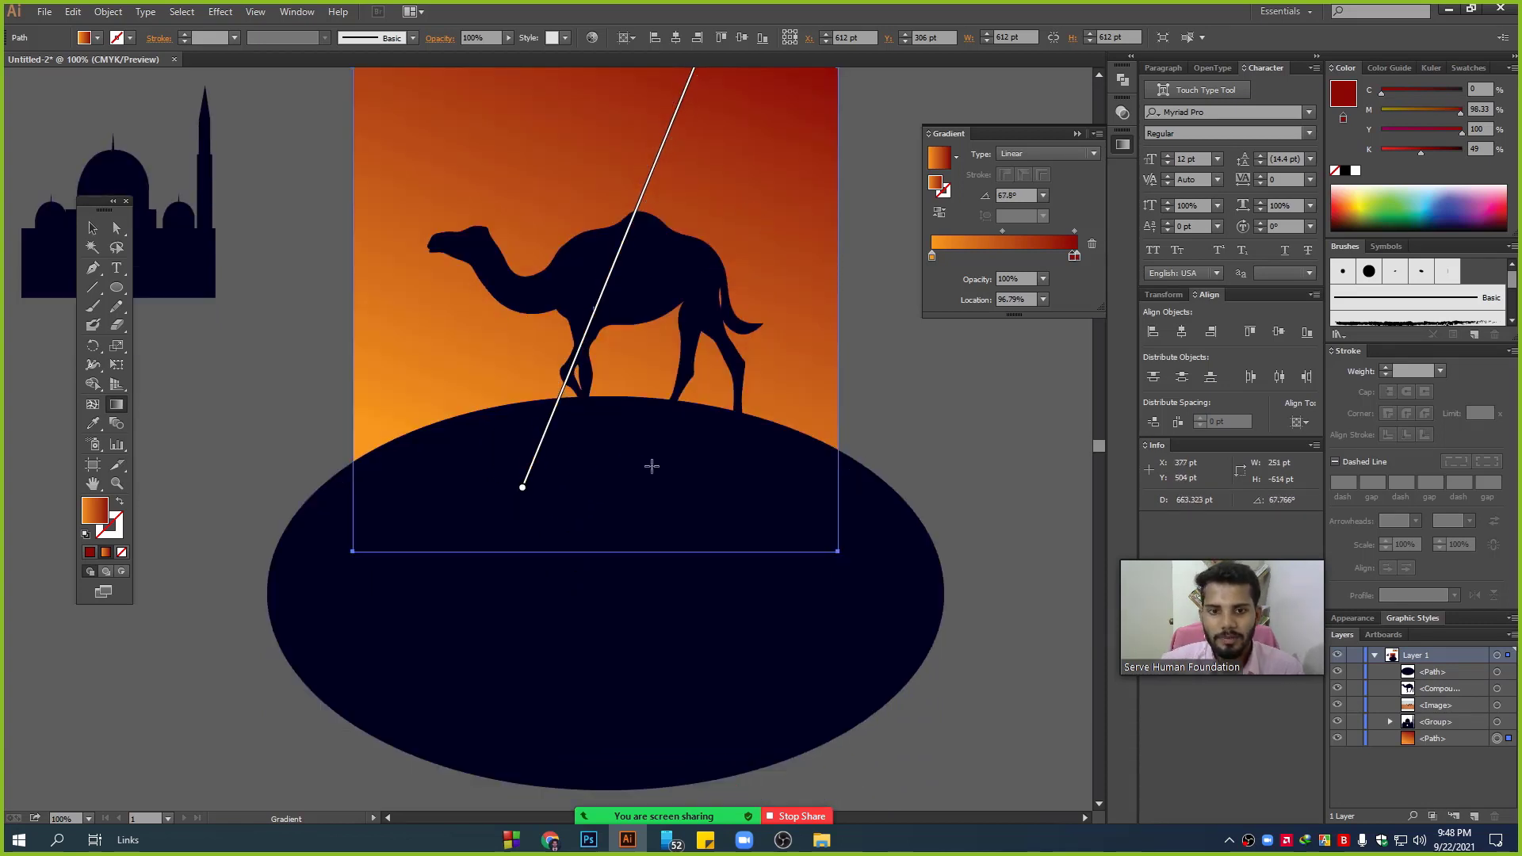
{"action": "scroll", "coordinate": [663, 443], "scroll_direction": "up", "scroll_amount": 2}
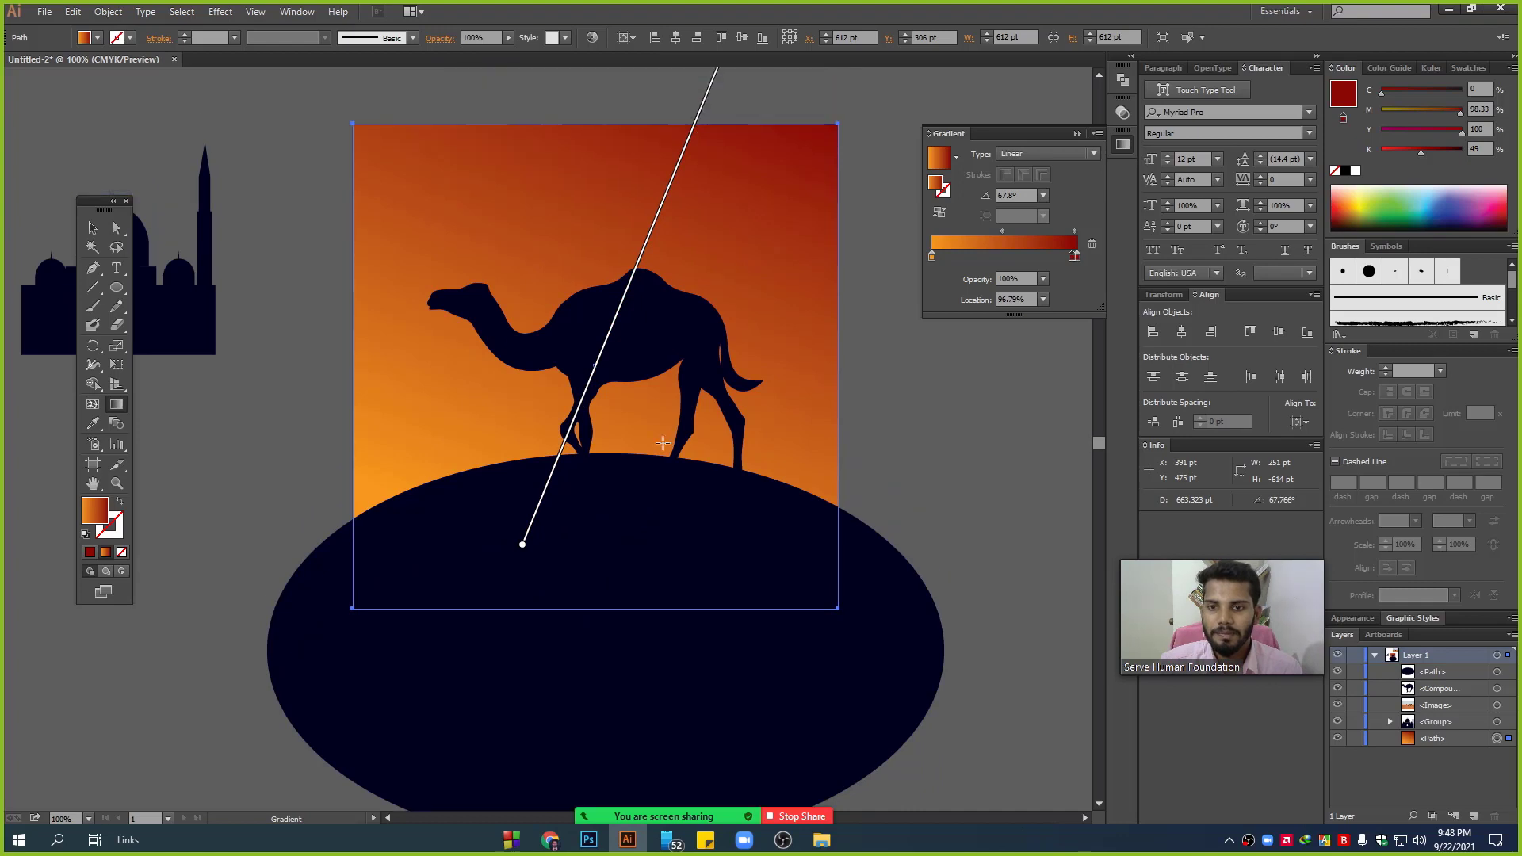
{"action": "scroll", "coordinate": [663, 443], "scroll_direction": "up", "scroll_amount": 2}
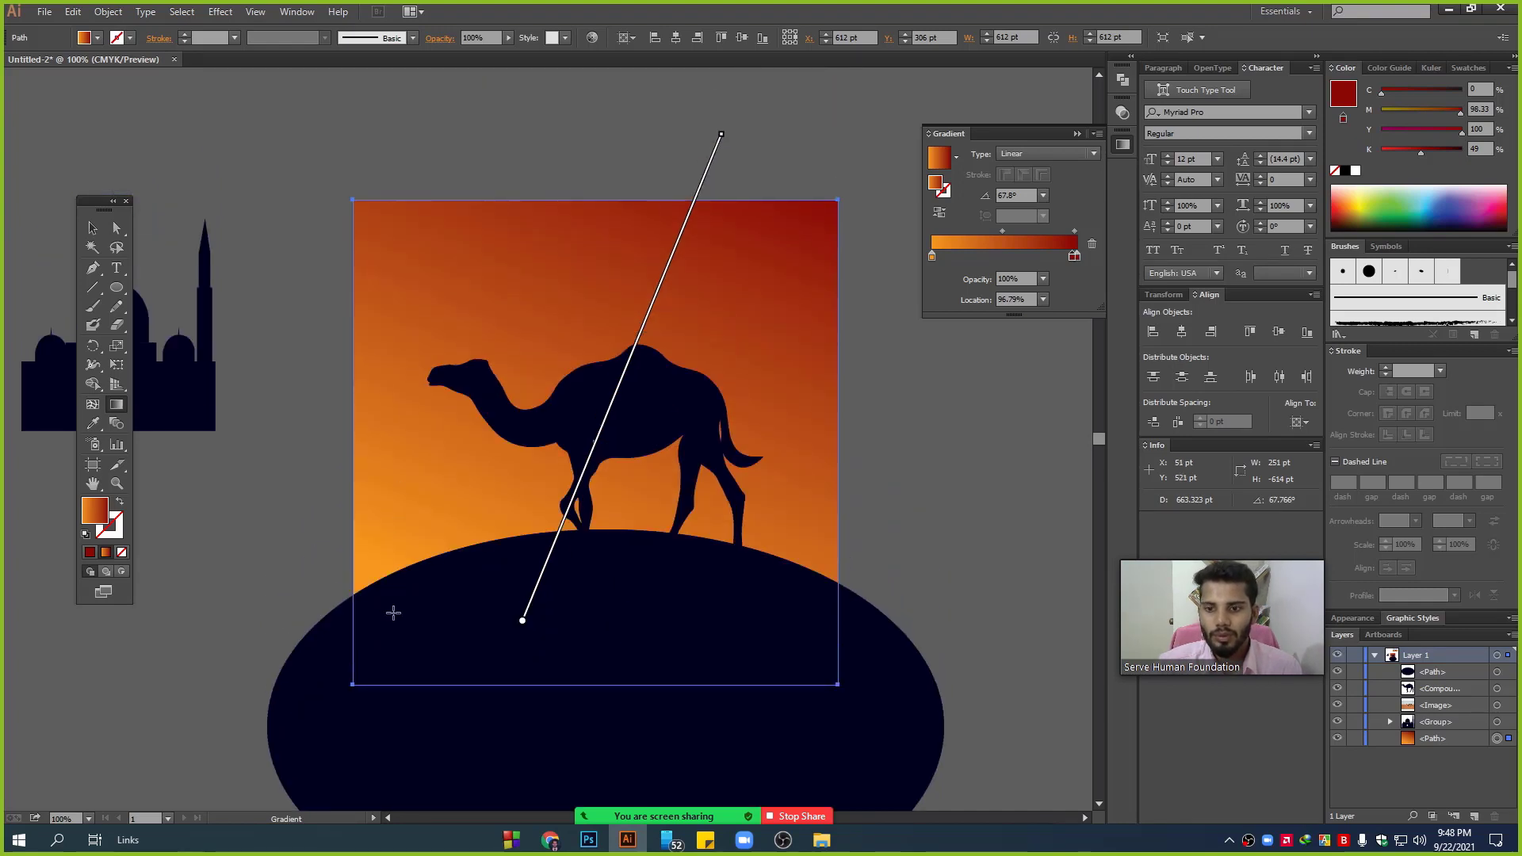
{"action": "left_click_drag", "start_coordinate": [816, 119], "coordinate": [570, 697]}
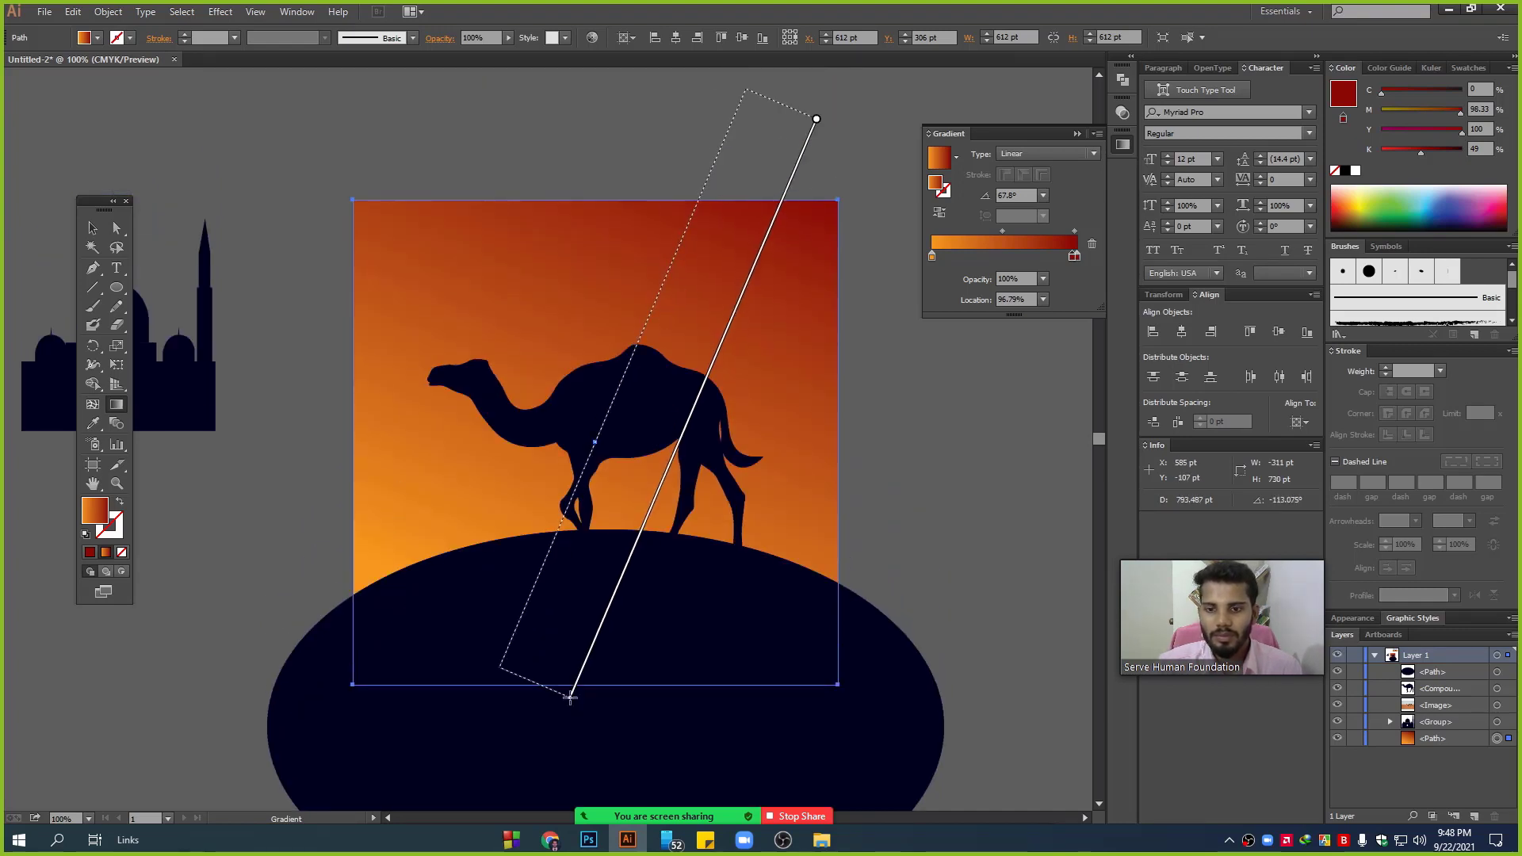
{"action": "left_click_drag", "start_coordinate": [799, 151], "coordinate": [579, 650]}
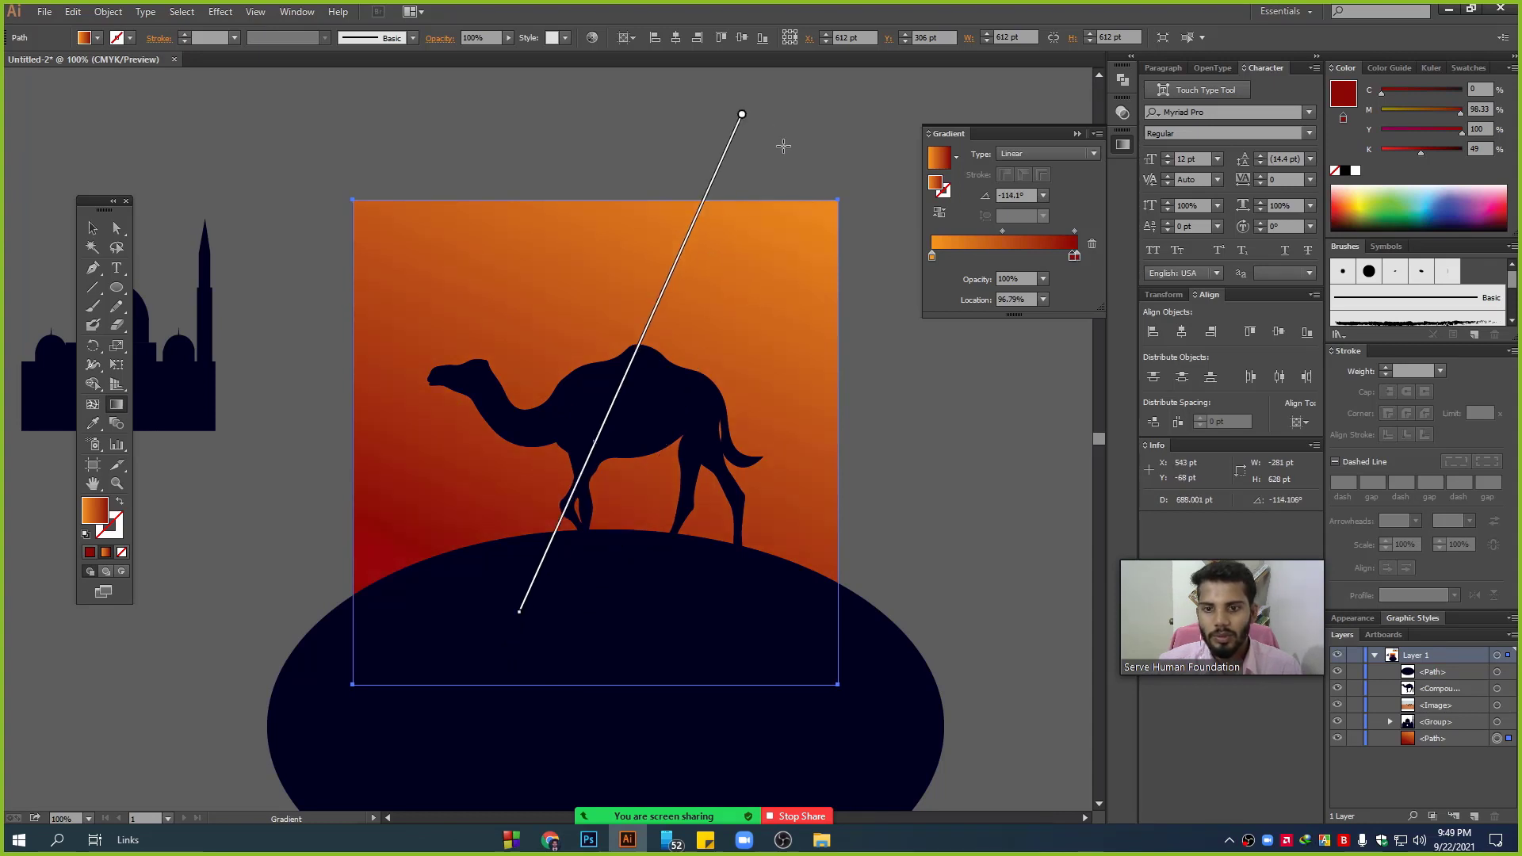
{"action": "left_click_drag", "start_coordinate": [783, 146], "coordinate": [601, 609]}
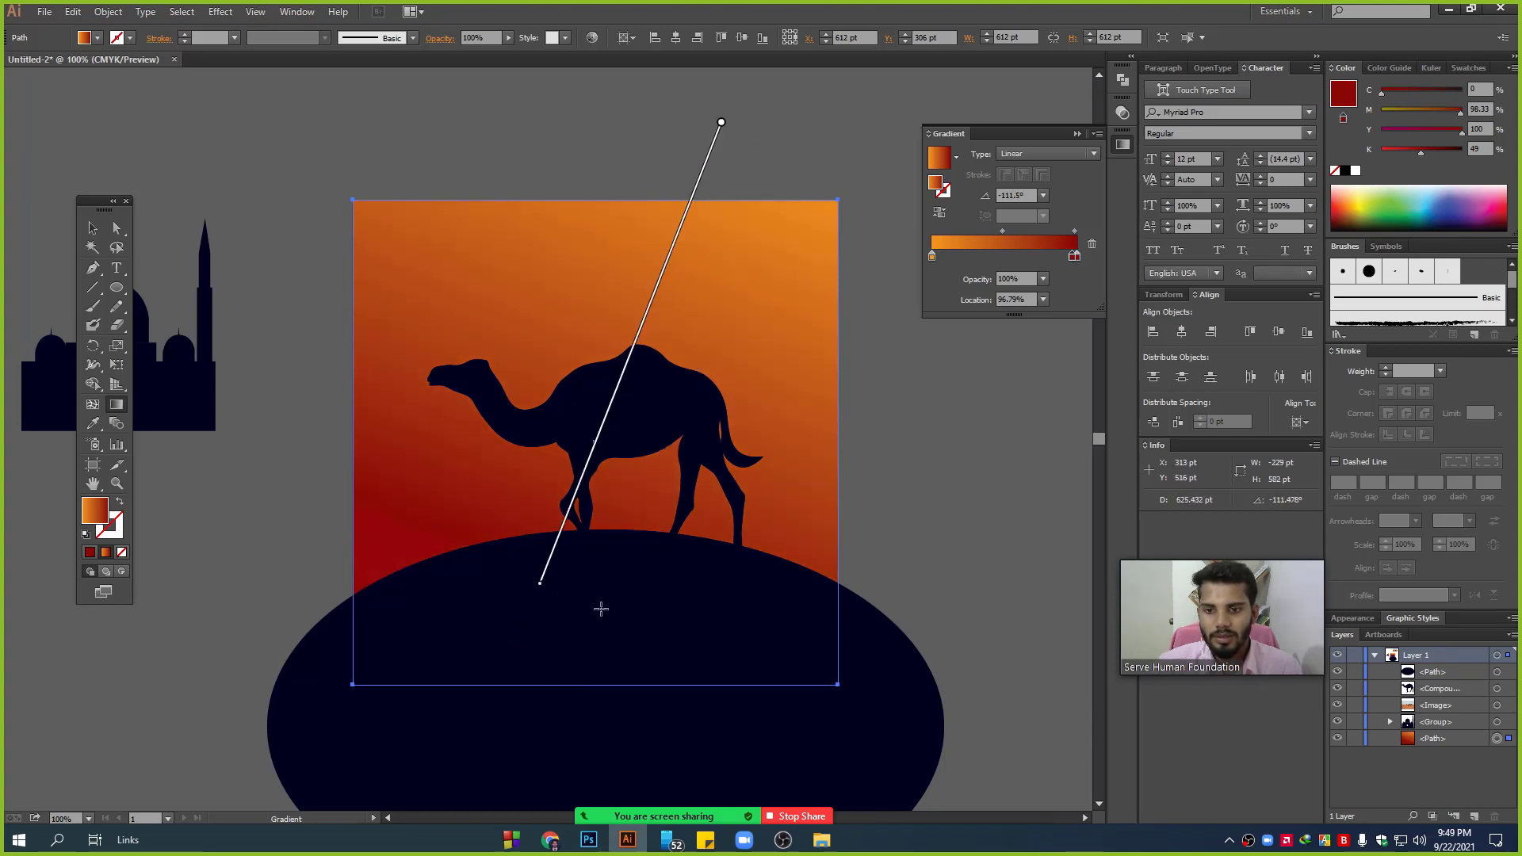
{"action": "scroll", "coordinate": [600, 609], "scroll_direction": "down", "scroll_amount": 2}
{"action": "left_click_drag", "start_coordinate": [402, 683], "coordinate": [635, 238]}
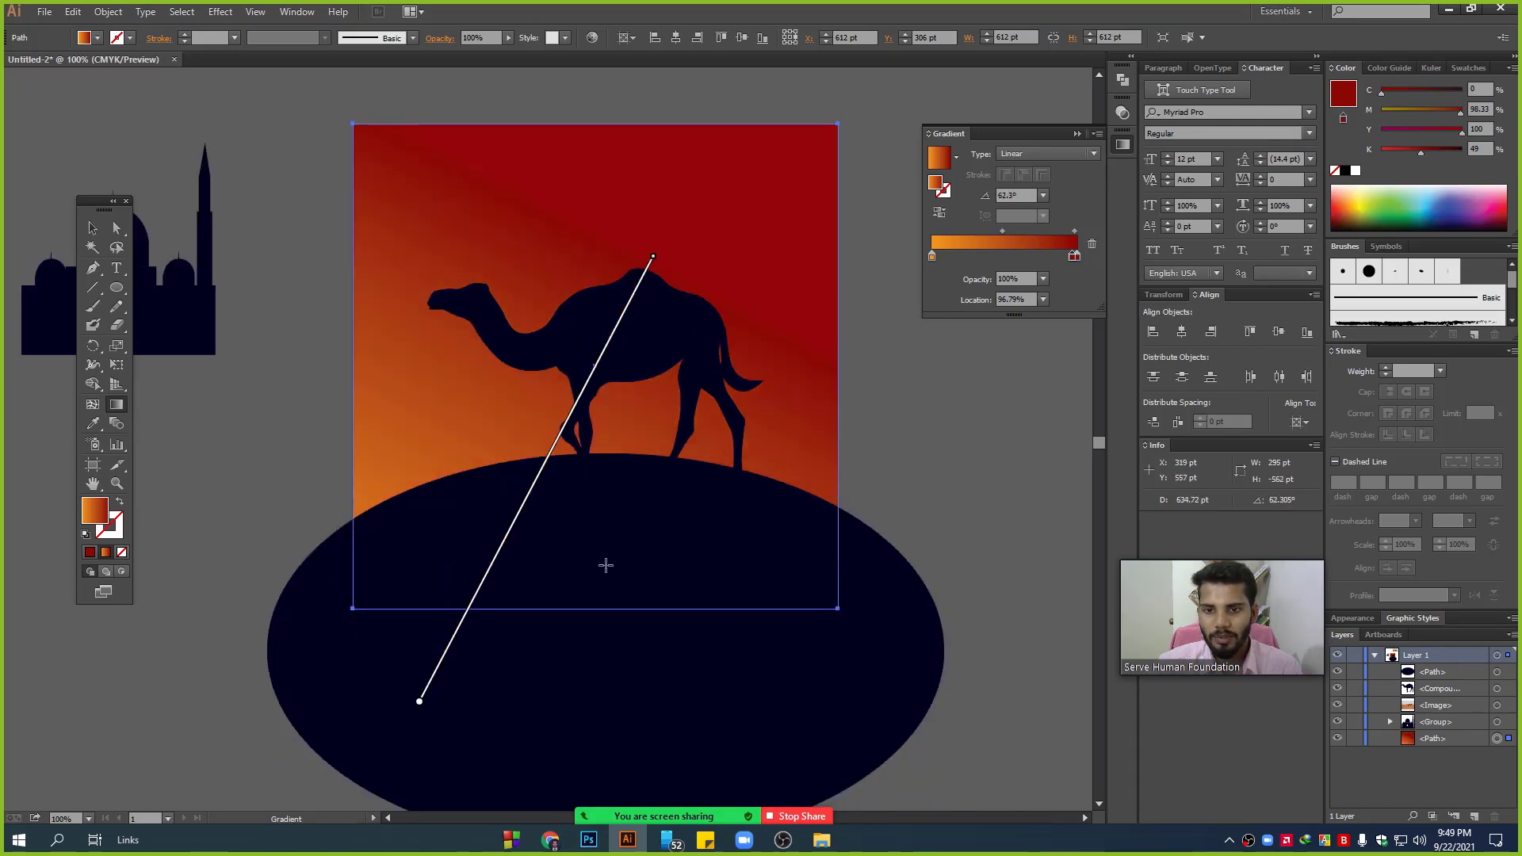
{"action": "left_click_drag", "start_coordinate": [478, 659], "coordinate": [683, 145]}
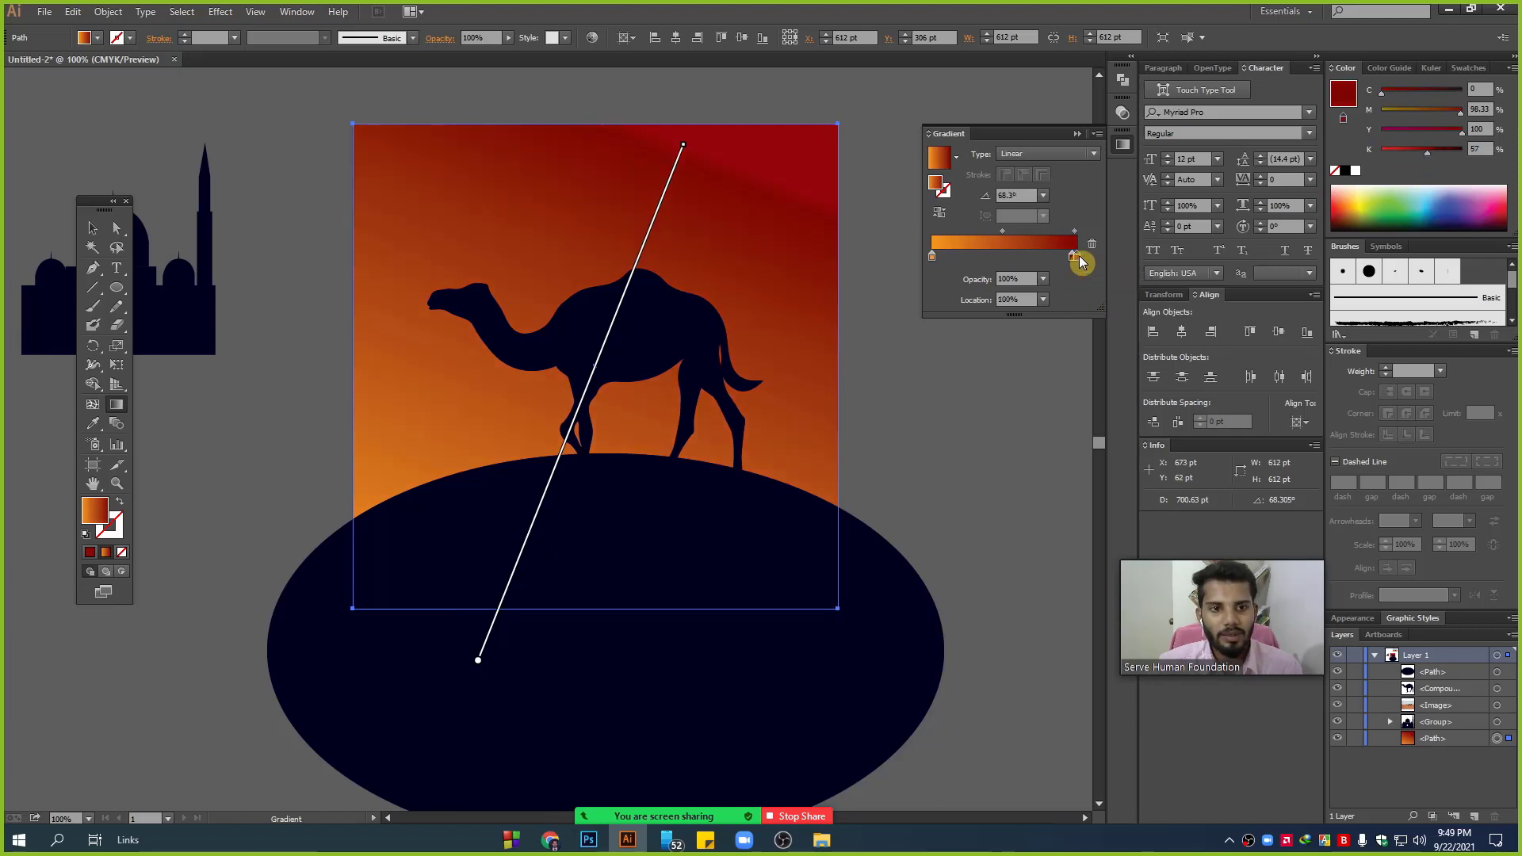
- Settle the gradient nearly vertical, with orange at the top and red at the hill
{"action": "left_click_drag", "start_coordinate": [1080, 260], "coordinate": [1074, 261]}
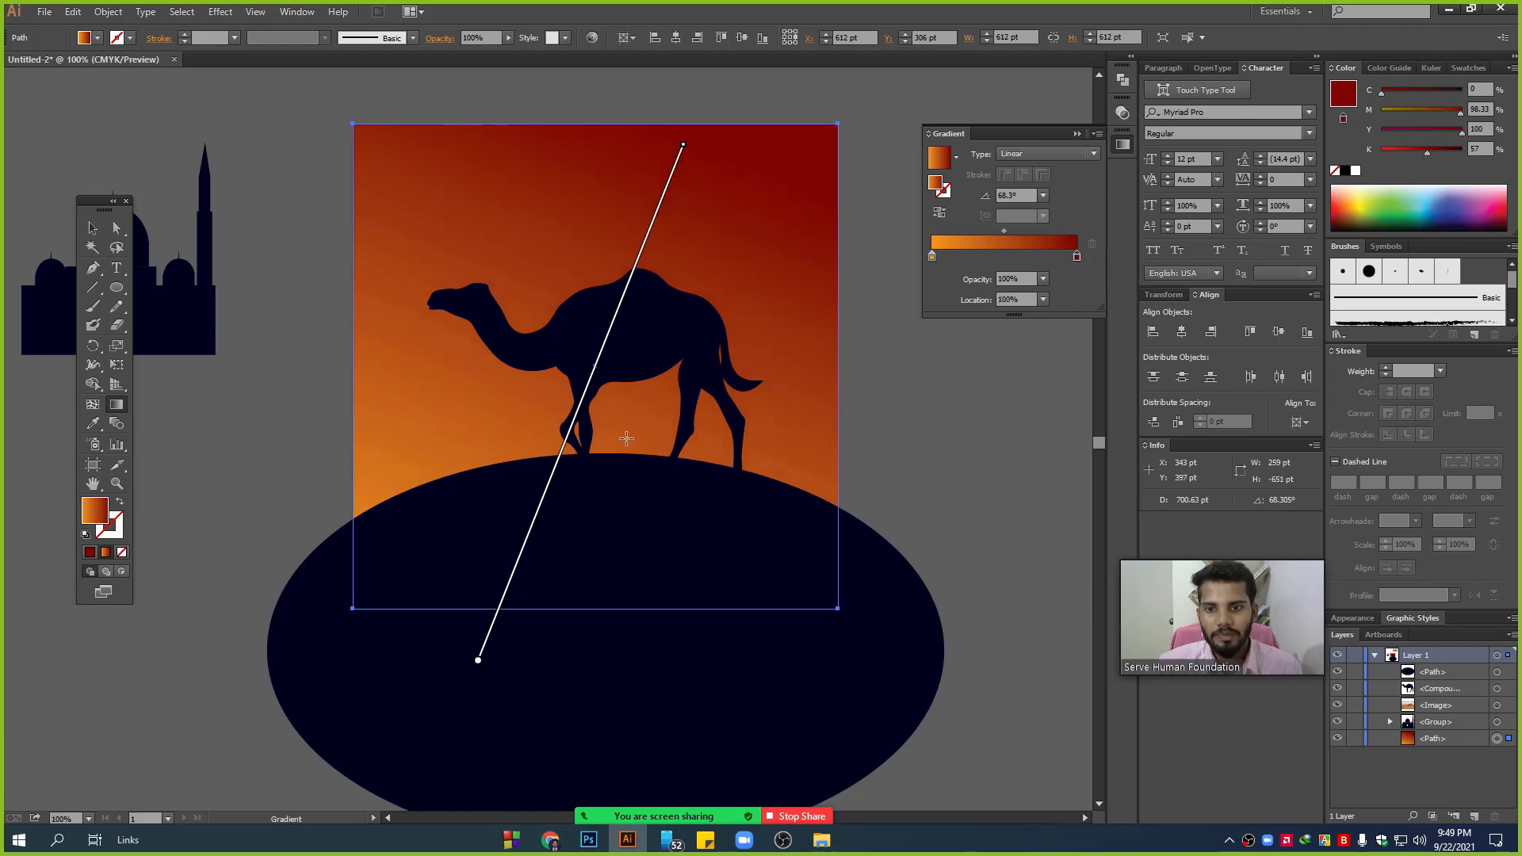
{"action": "left_click_drag", "start_coordinate": [777, 69], "coordinate": [514, 500]}
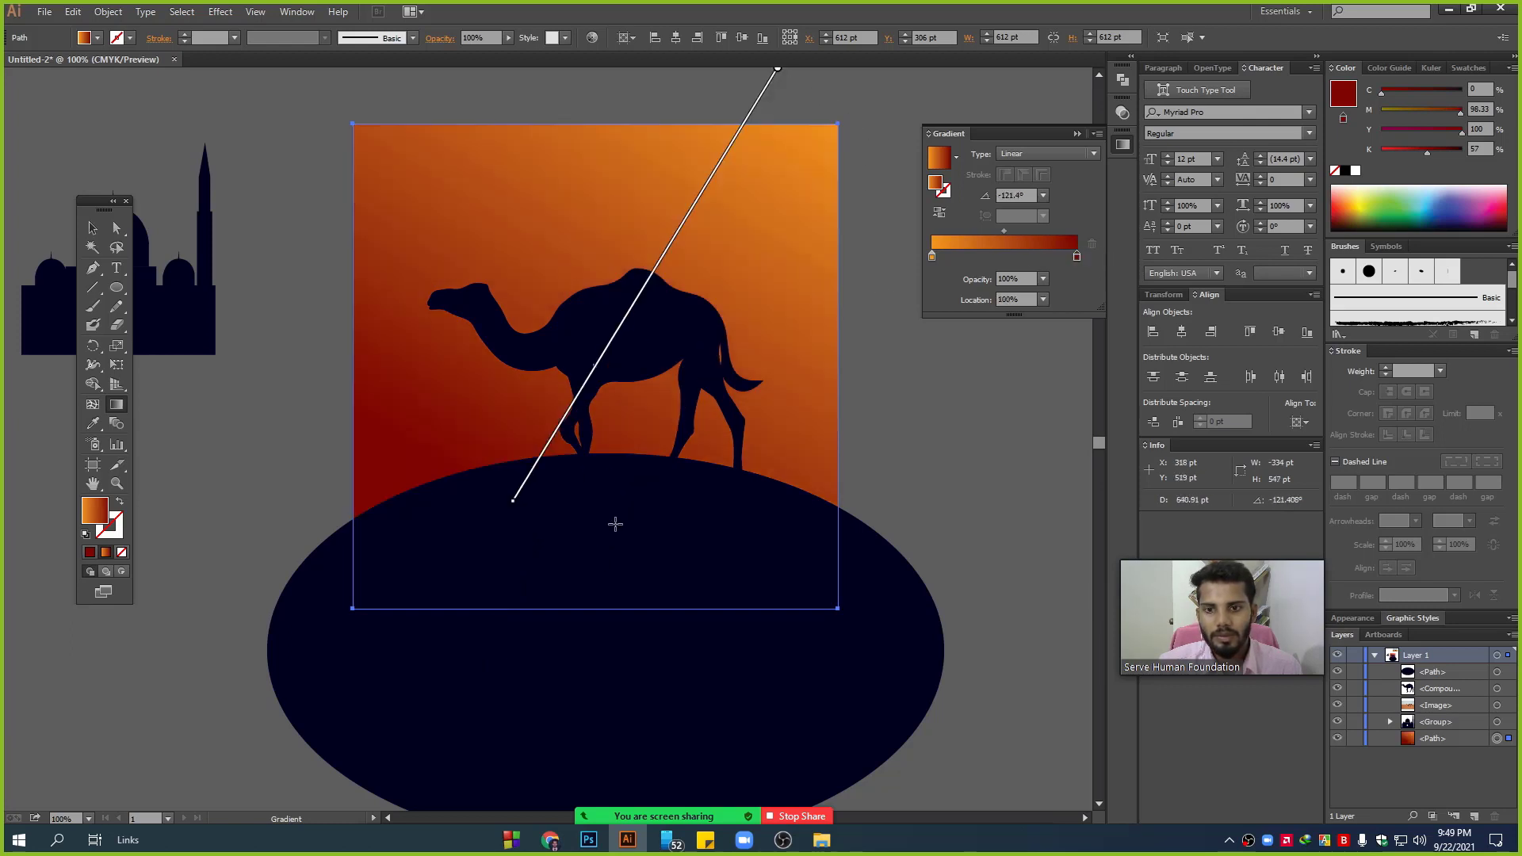
{"action": "left_click_drag", "start_coordinate": [803, 118], "coordinate": [401, 698]}
{"action": "scroll", "coordinate": [612, 456], "scroll_direction": "up", "scroll_amount": 2}
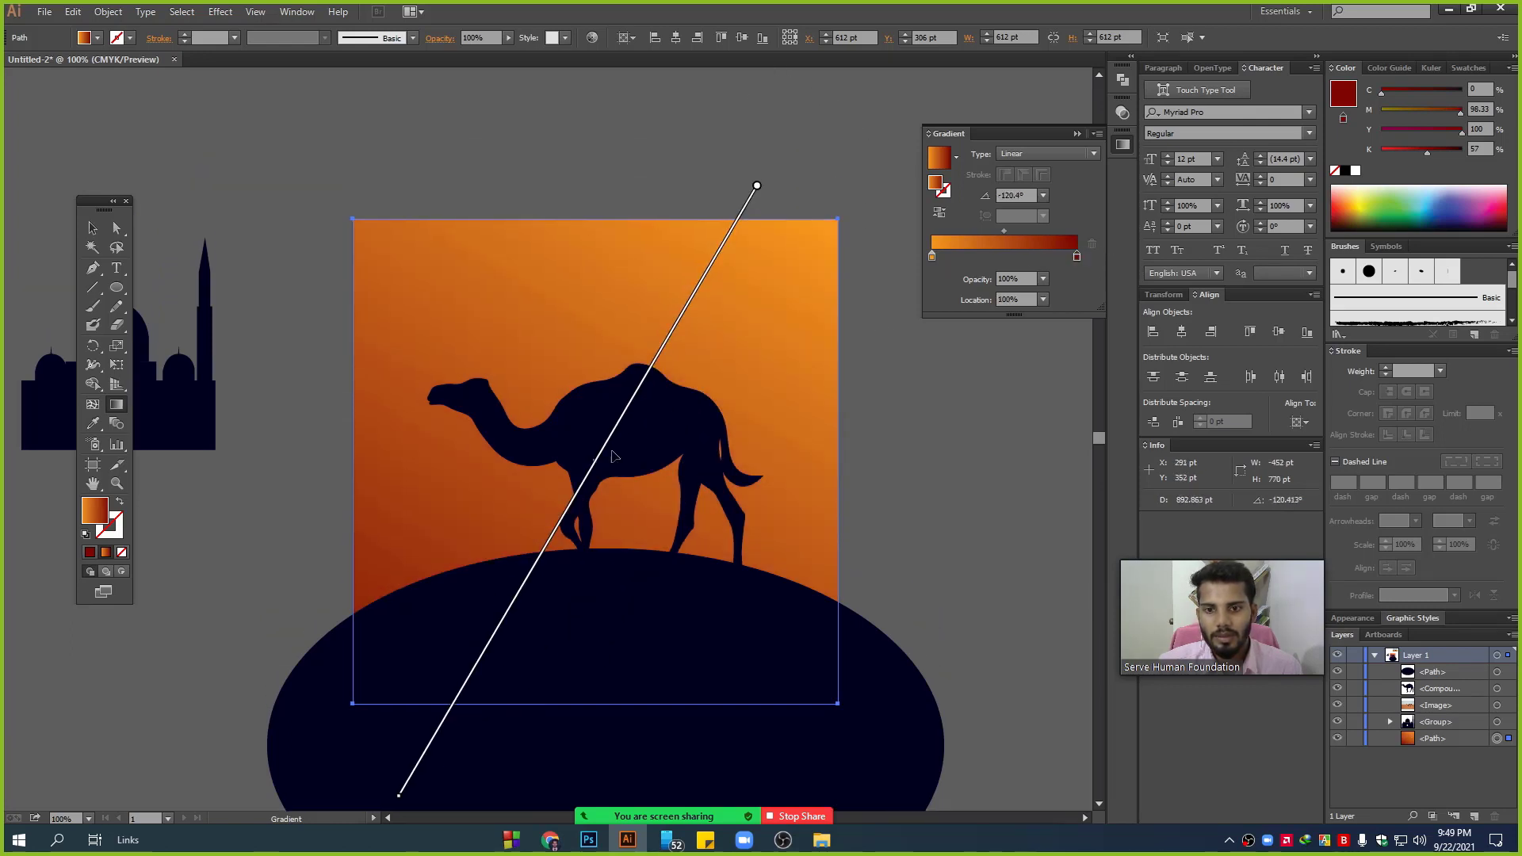
{"action": "left_click_drag", "start_coordinate": [428, 795], "coordinate": [753, 148]}
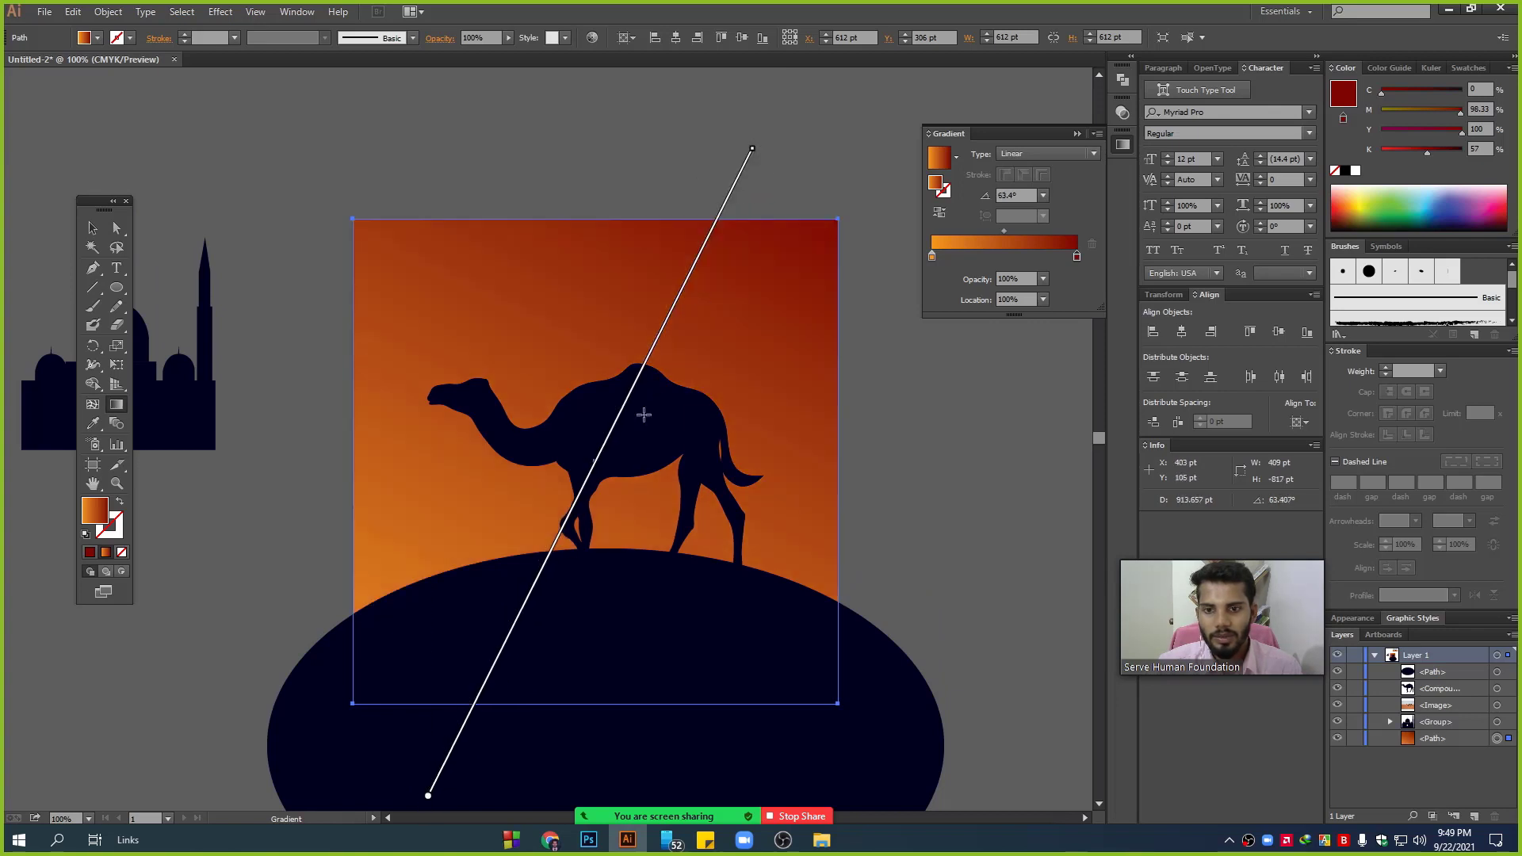
{"action": "left_click_drag", "start_coordinate": [412, 685], "coordinate": [834, 123]}
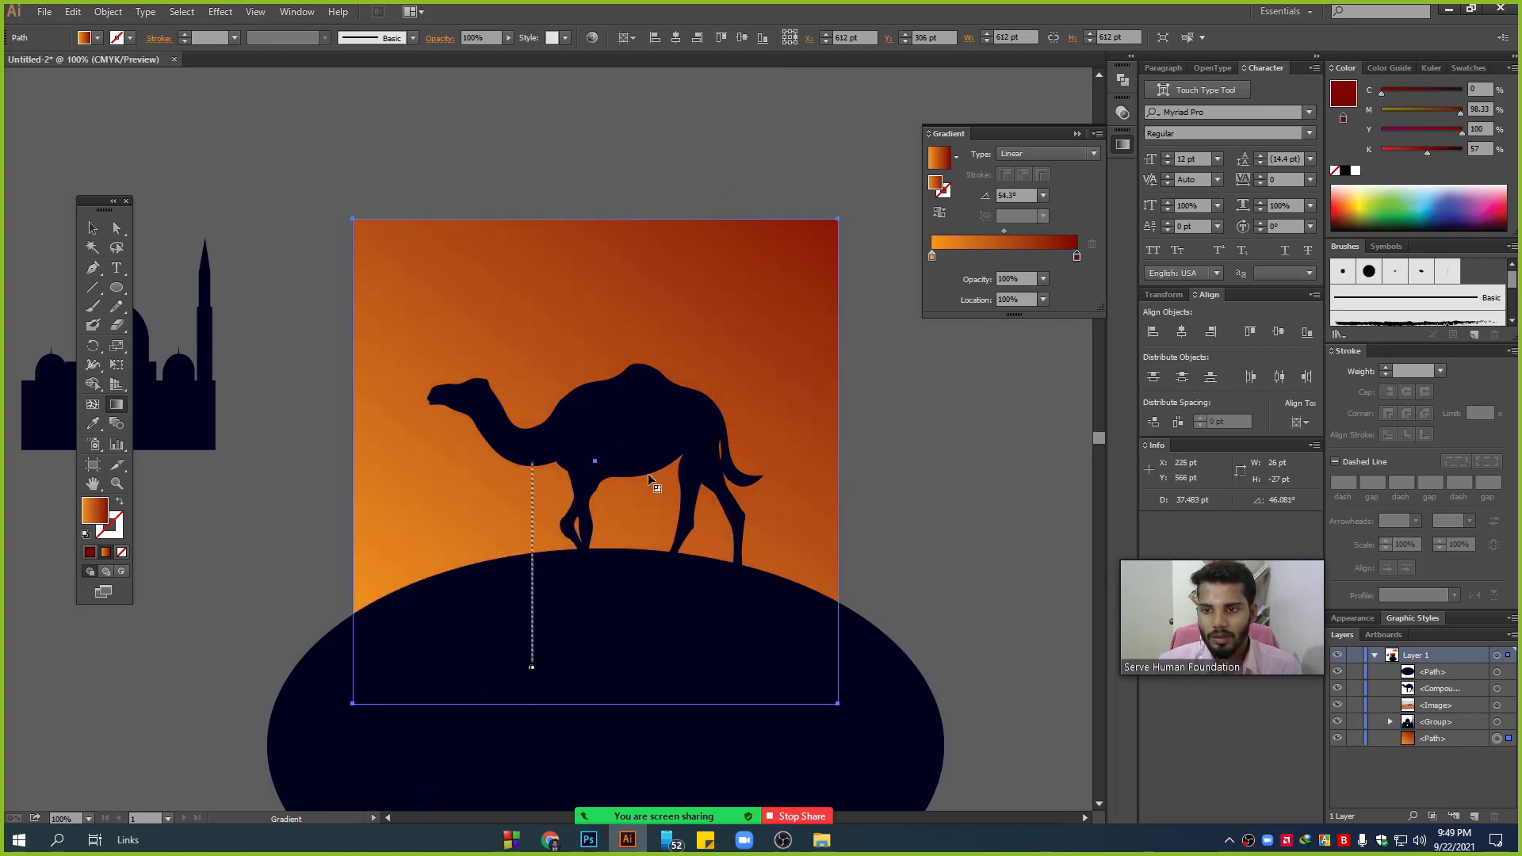
{"action": "left_click_drag", "start_coordinate": [494, 645], "coordinate": [758, 165]}
{"action": "left_click_drag", "start_coordinate": [520, 715], "coordinate": [796, 170]}
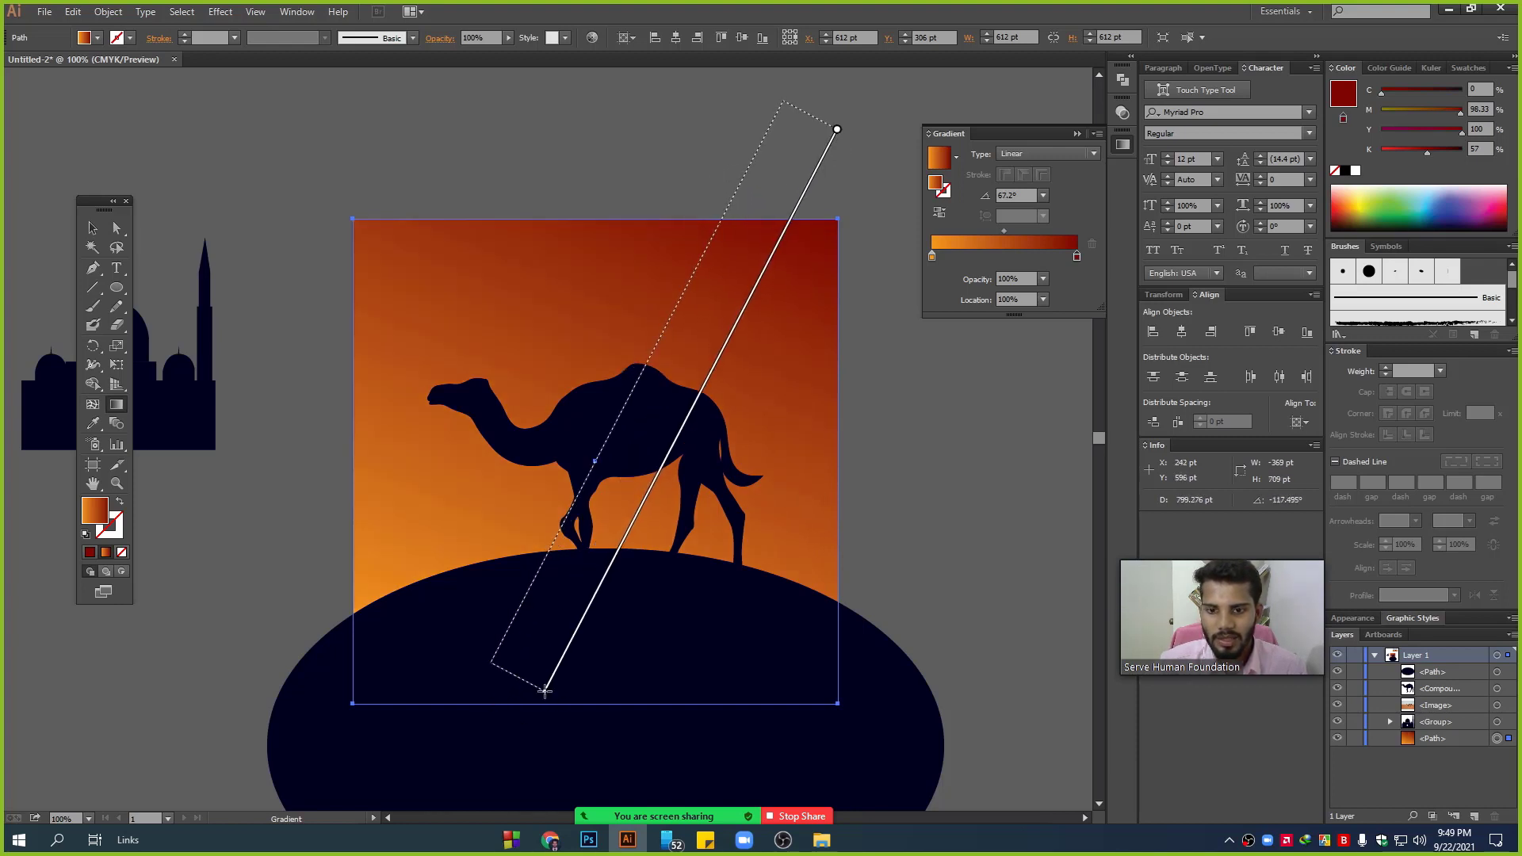
{"action": "left_click_drag", "start_coordinate": [783, 100], "coordinate": [491, 662]}
{"action": "left_click_drag", "start_coordinate": [821, 133], "coordinate": [615, 612]}
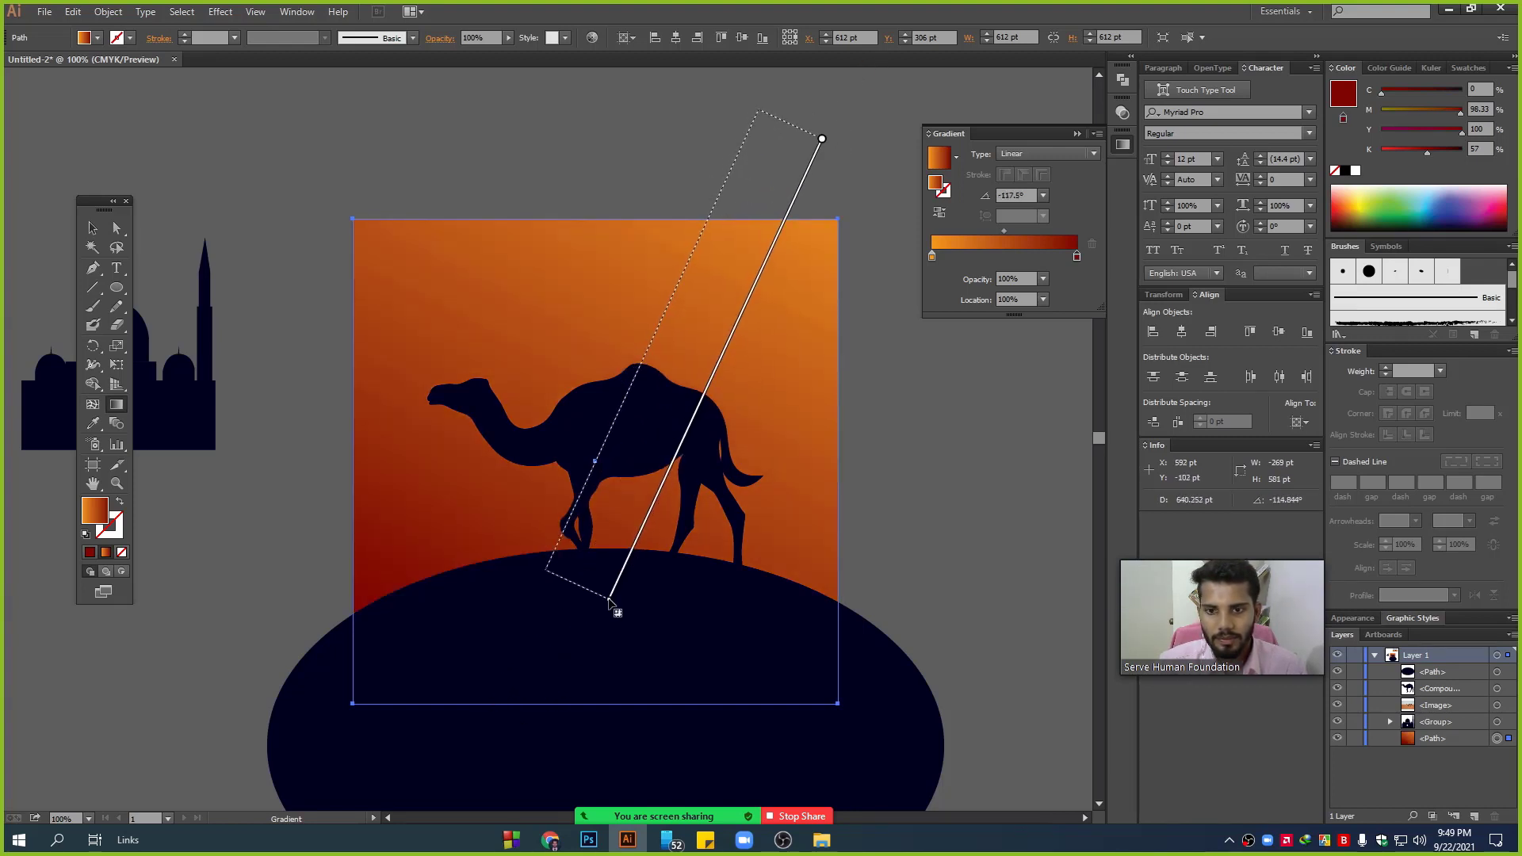
{"action": "left_click_drag", "start_coordinate": [635, 111], "coordinate": [632, 145]}
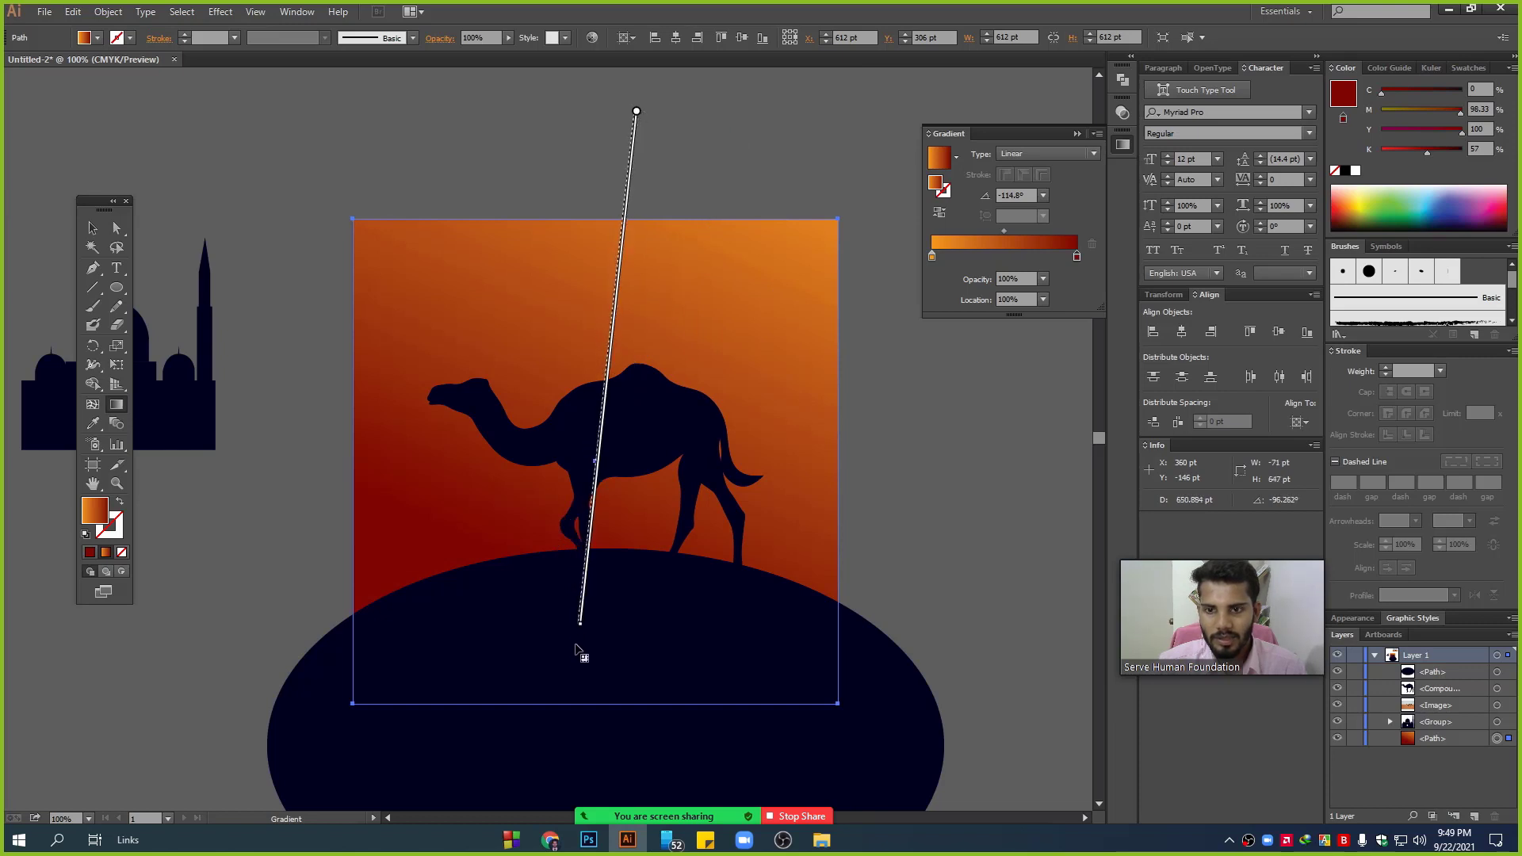
{"action": "left_click_drag", "start_coordinate": [619, 251], "coordinate": [572, 672]}
- Scale the camel down to a small silhouette on the hill
{"action": "left_click", "coordinate": [88, 230]}
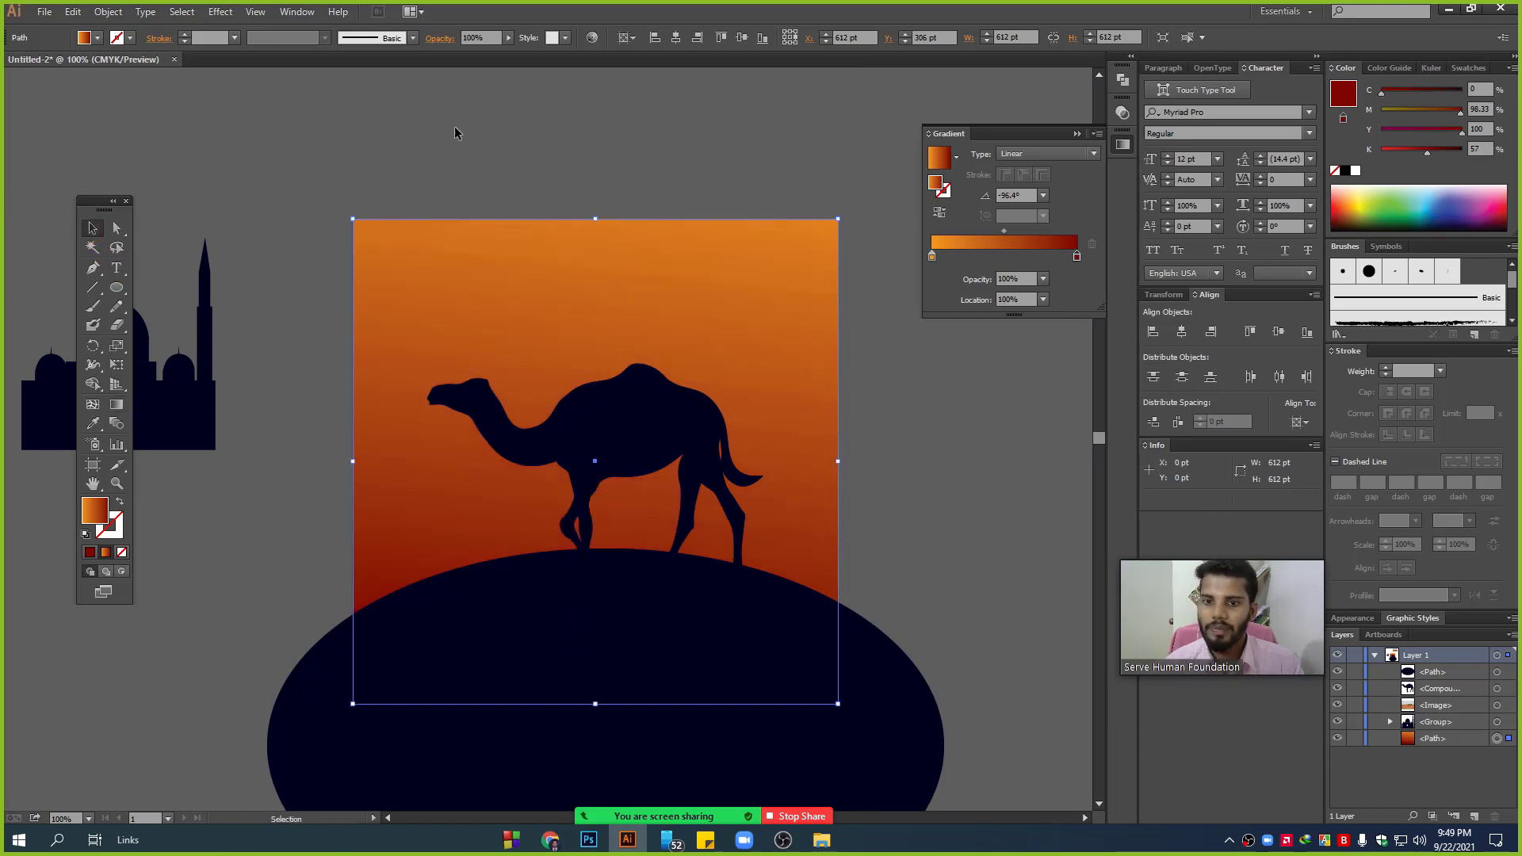
{"action": "left_click", "coordinate": [632, 412]}
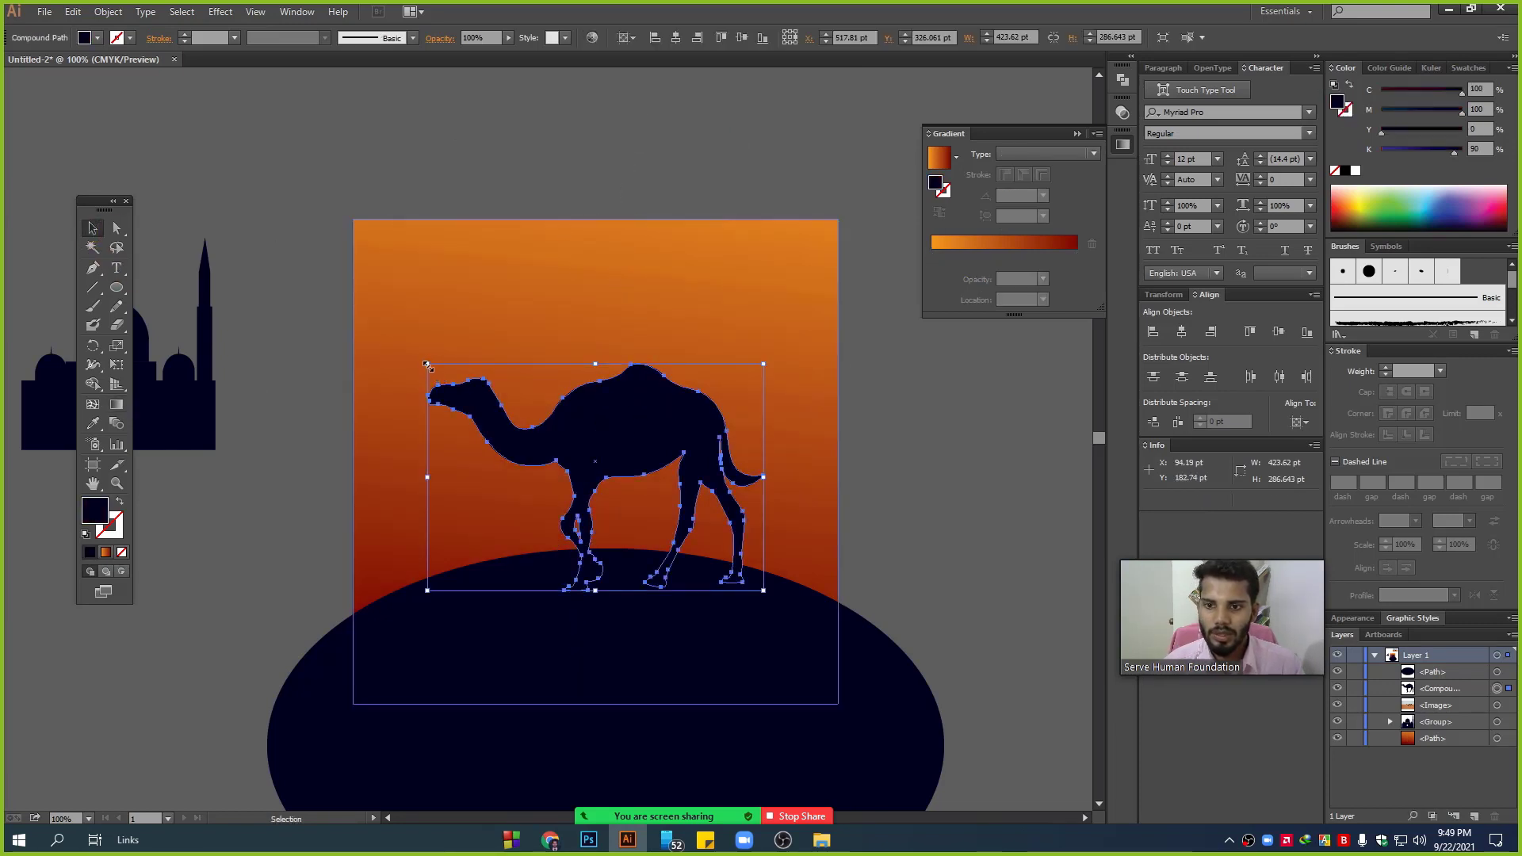
{"action": "left_click_drag", "start_coordinate": [427, 366], "coordinate": [639, 507]}
- Move the mosque group onto the hill beside the camel, shrink it and nudge it down
{"action": "left_click", "coordinate": [179, 414]}
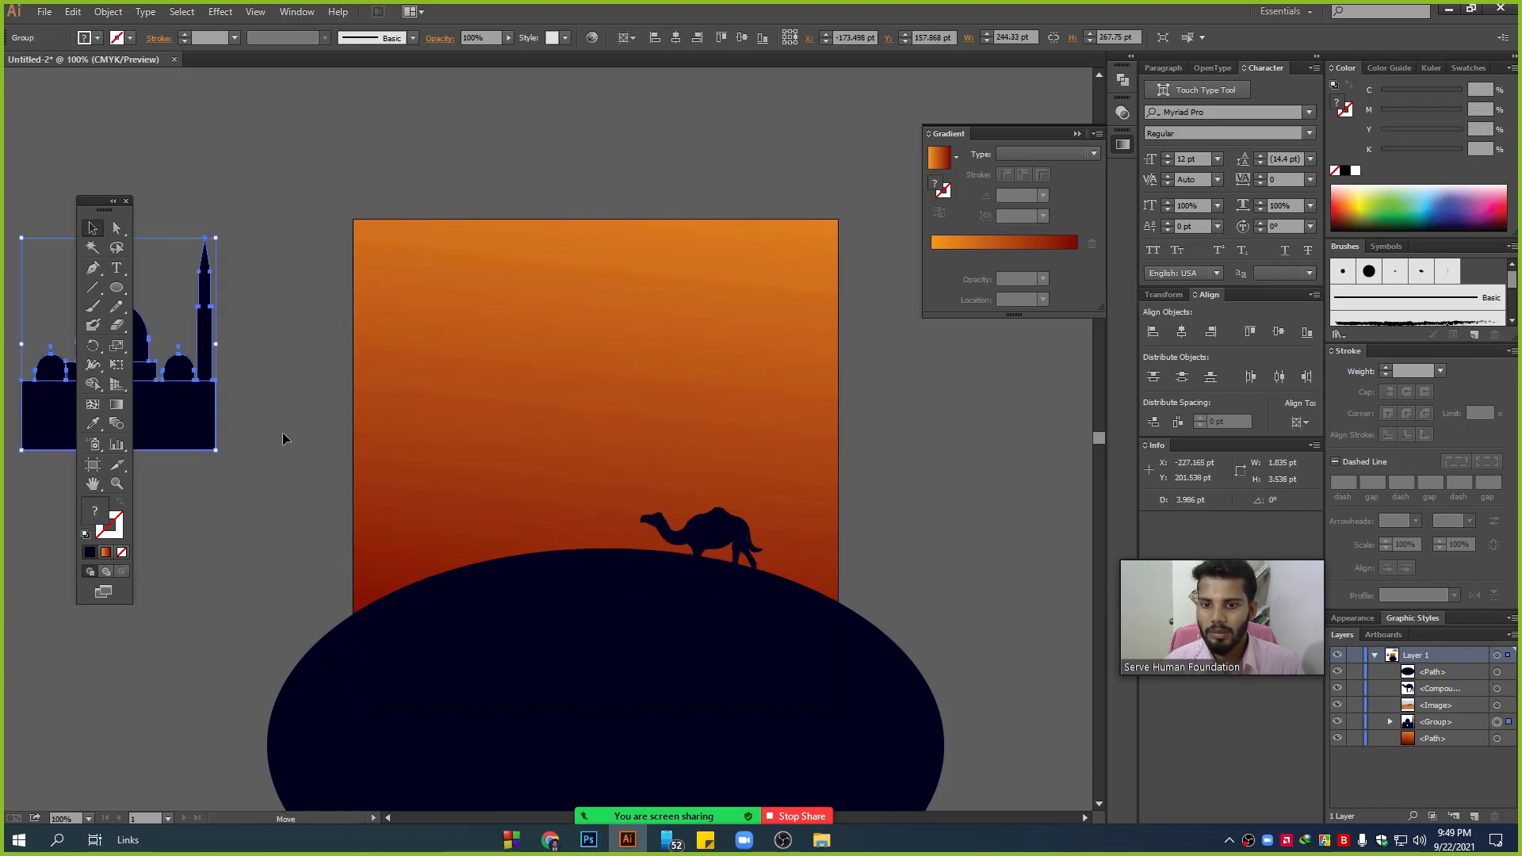
{"action": "left_click_drag", "start_coordinate": [184, 386], "coordinate": [646, 499]}
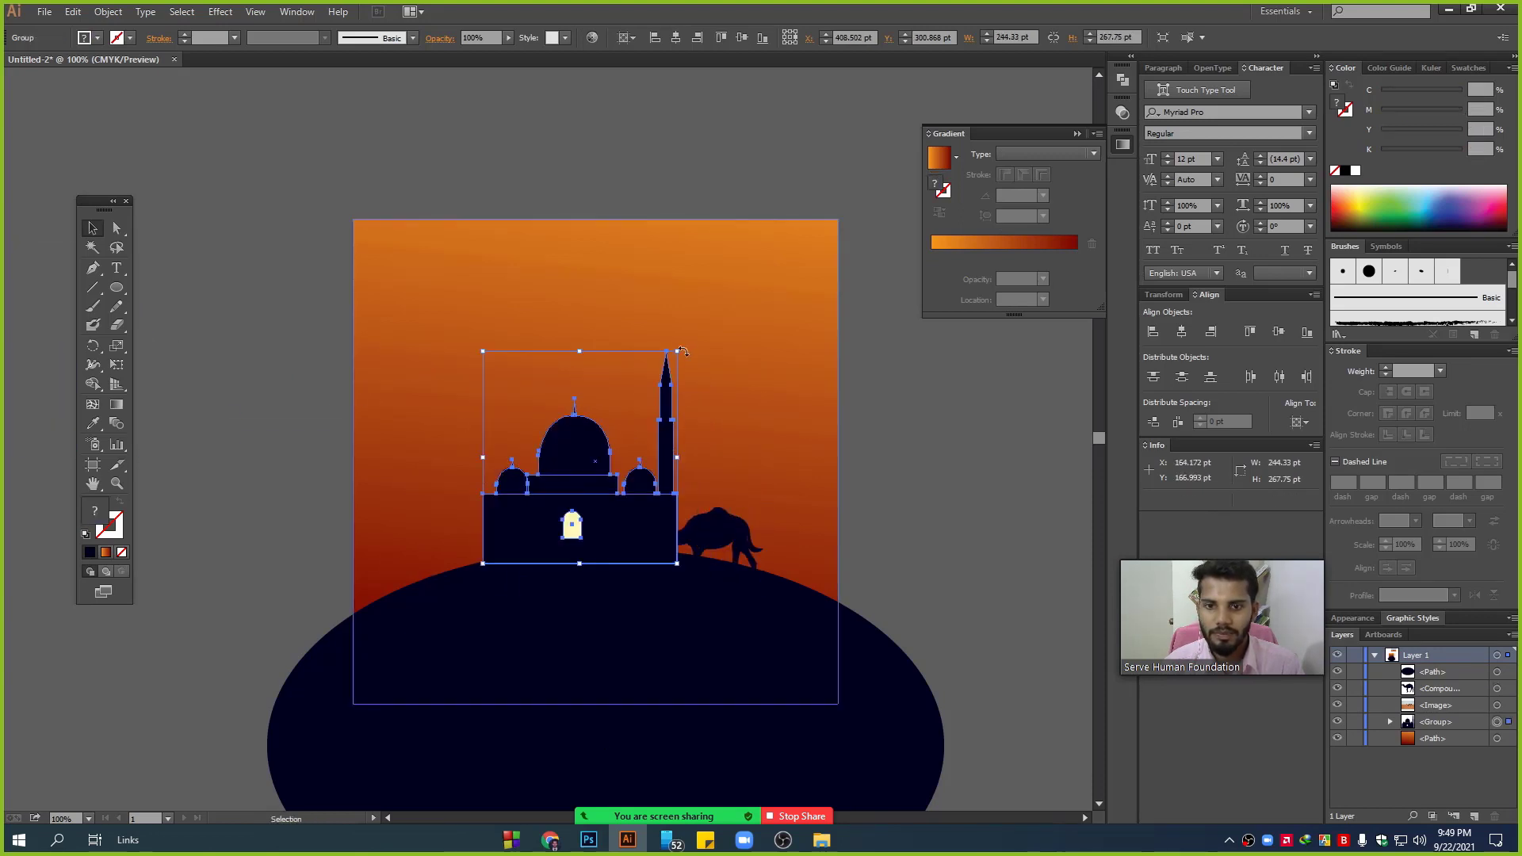
{"action": "left_click_drag", "start_coordinate": [679, 350], "coordinate": [639, 391]}
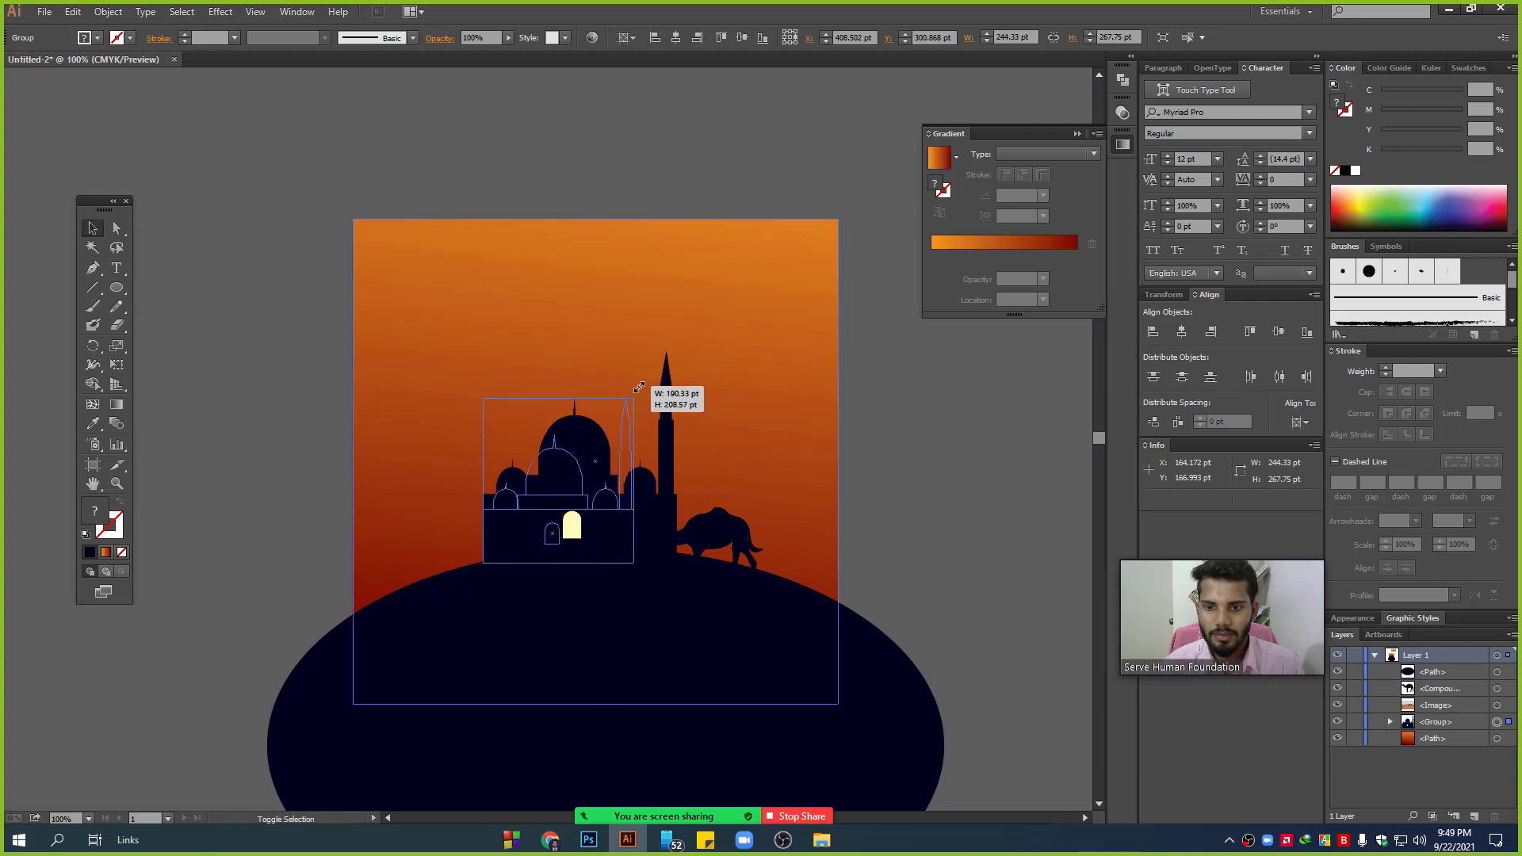
{"action": "left_click", "coordinate": [901, 475]}
{"action": "mouse_move", "coordinate": [901, 476]}
{"action": "left_mouse_down"}
{"action": "mouse_move", "coordinate": [792, 400]}
{"action": "mouse_move", "coordinate": [753, 425]}
{"action": "left_mouse_up"}
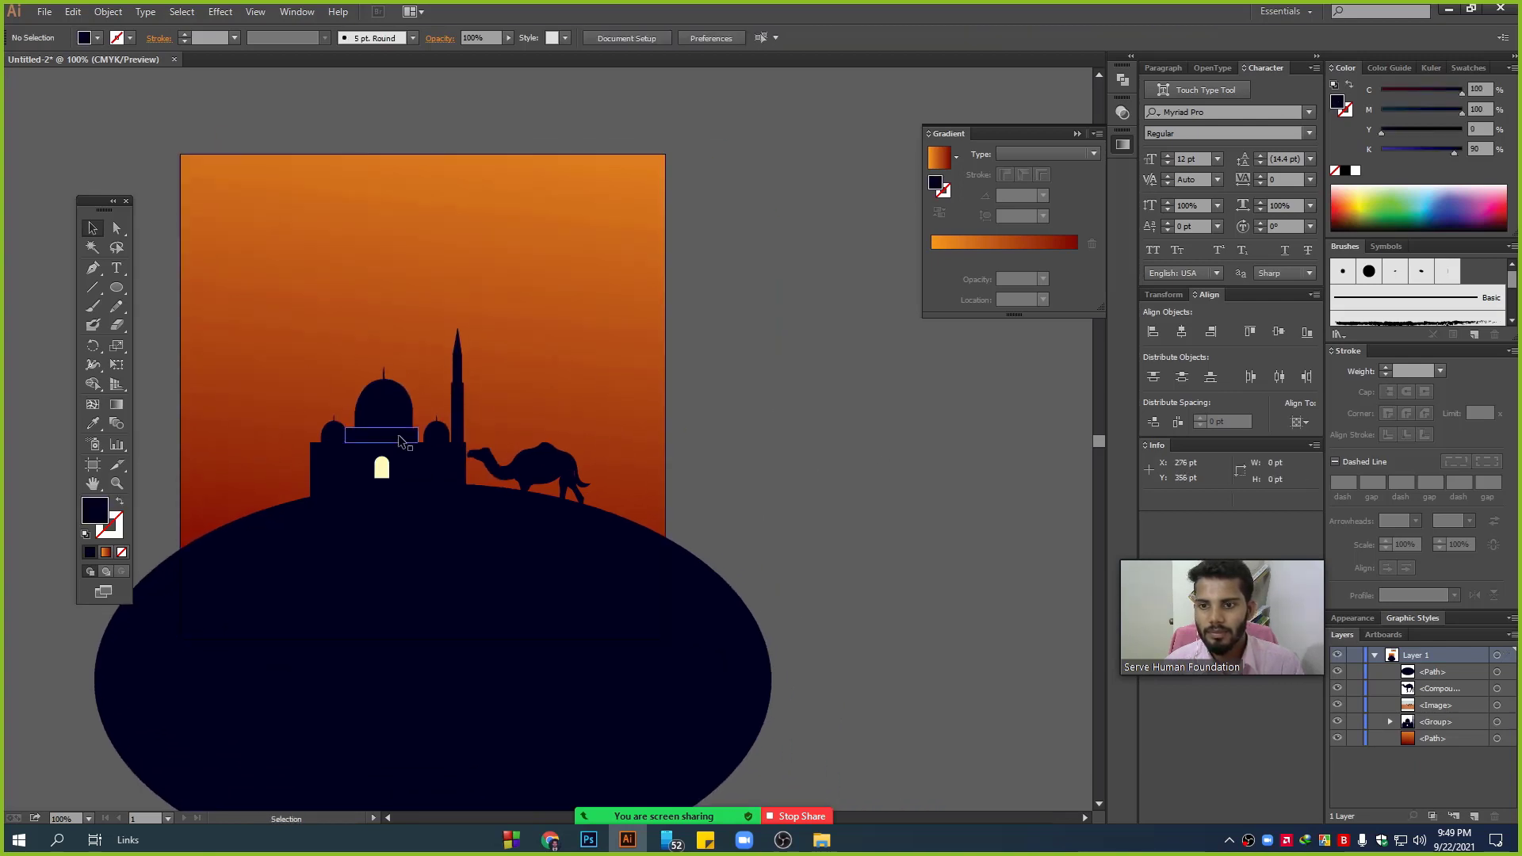
{"action": "left_click_drag", "start_coordinate": [400, 441], "coordinate": [430, 444]}
{"action": "left_click", "coordinate": [872, 461]}
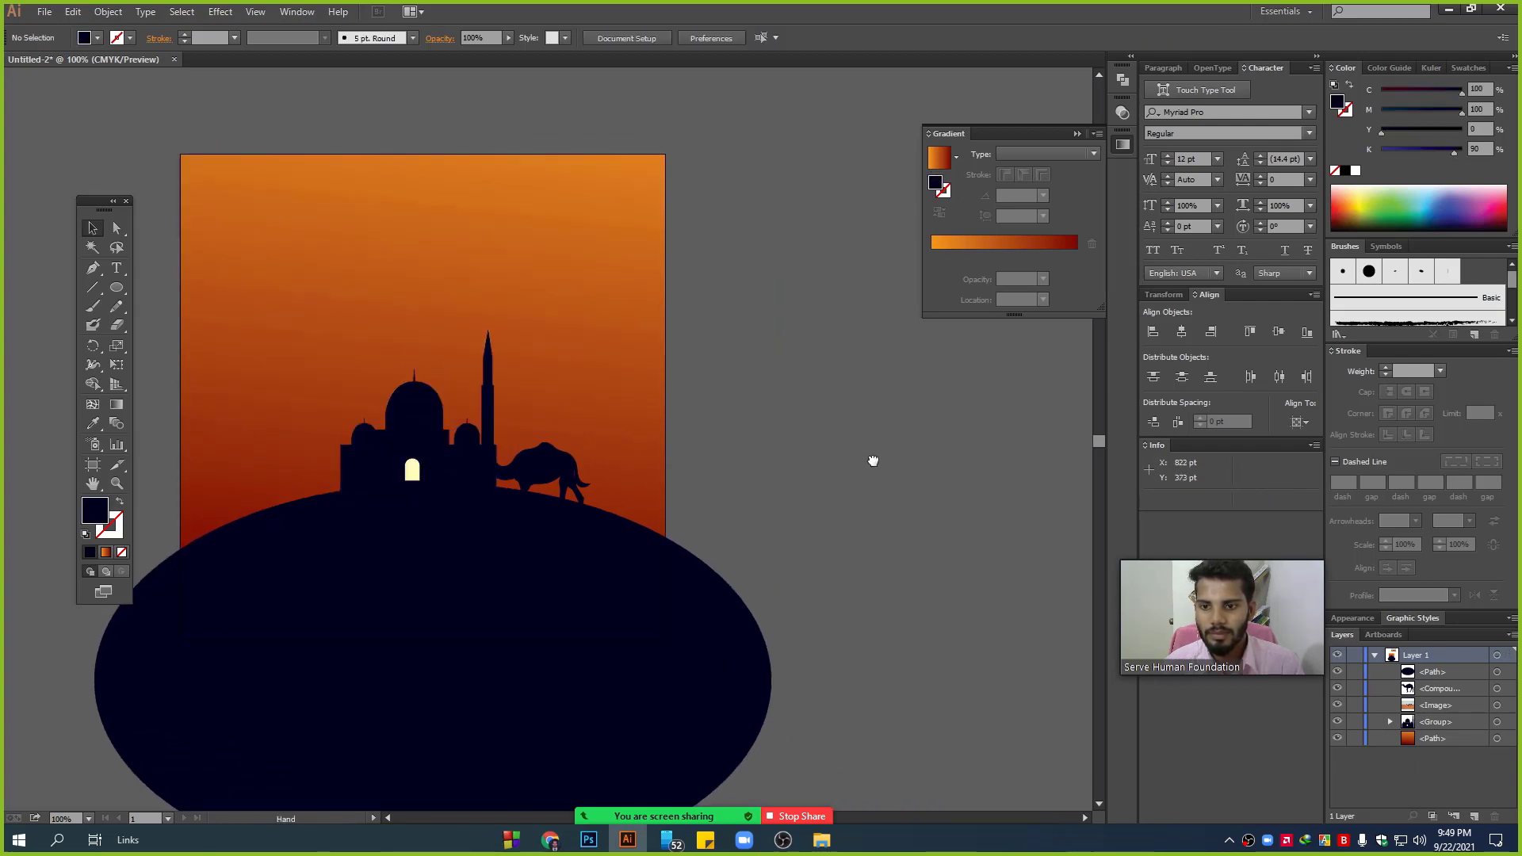
{"action": "left_click_drag", "start_coordinate": [873, 461], "coordinate": [1030, 385]}
- Select the mosque's lit window and shift its fill toward teal
{"action": "scroll", "coordinate": [582, 434], "scroll_direction": "up", "scroll_amount": 3}
{"action": "left_click", "coordinate": [546, 324]}
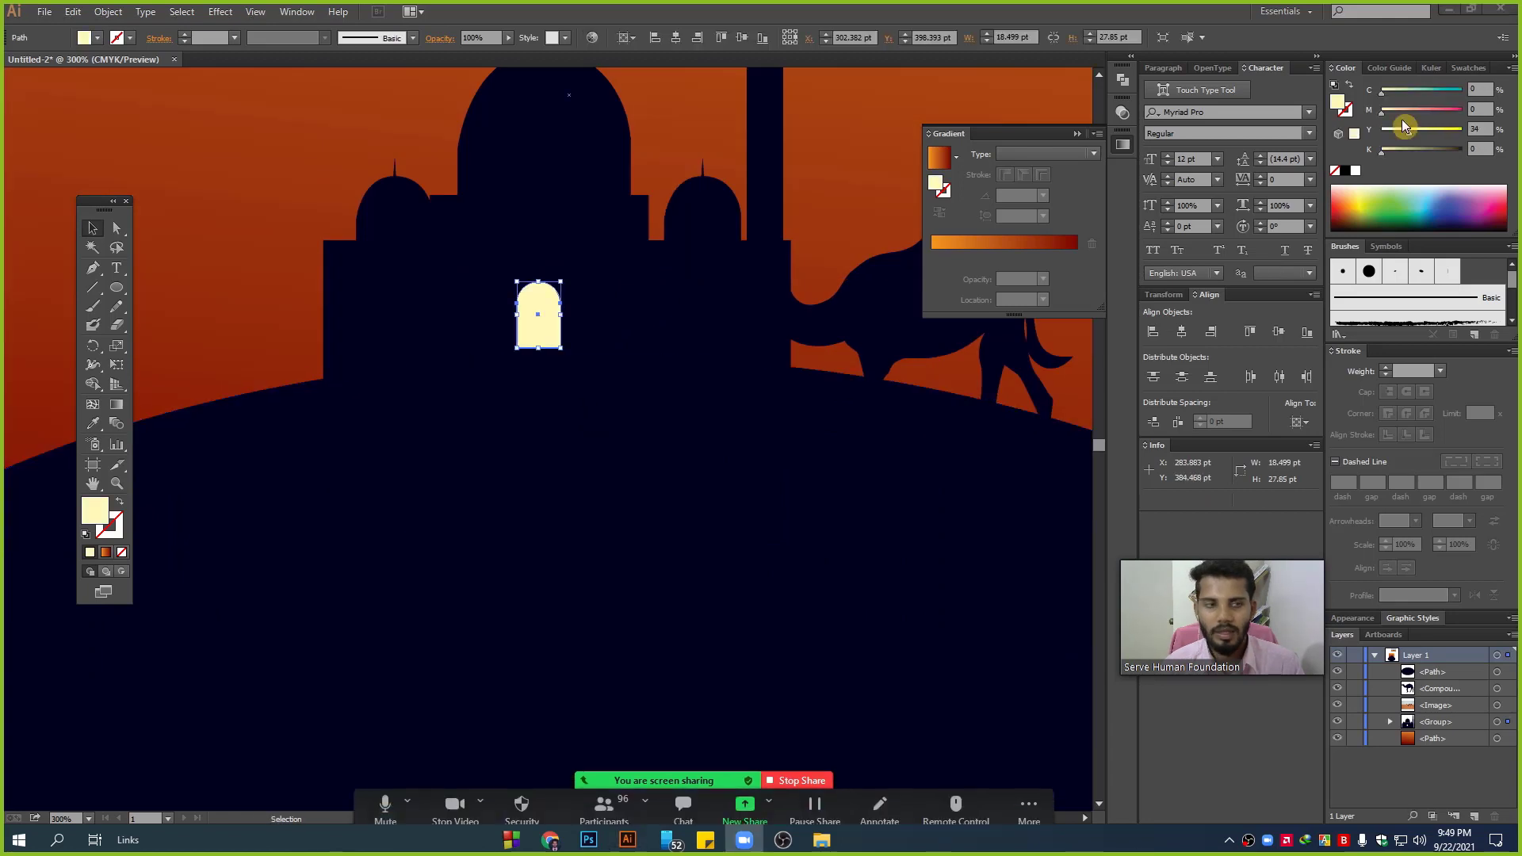
{"action": "left_click_drag", "start_coordinate": [1413, 90], "coordinate": [1424, 91]}
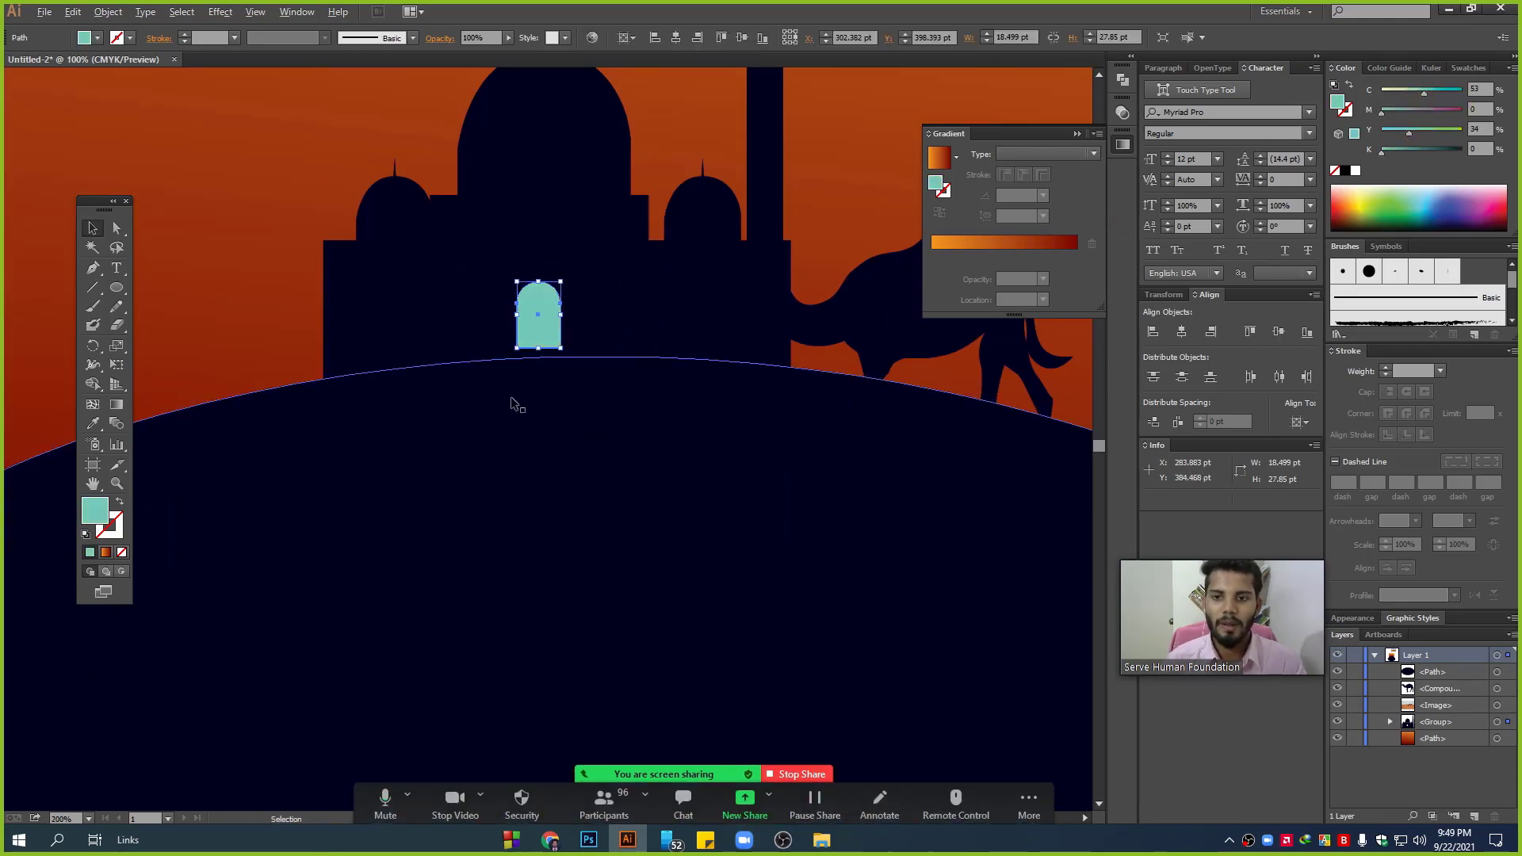
{"action": "scroll", "coordinate": [513, 401], "scroll_direction": "down", "scroll_amount": 4}
{"action": "left_click", "coordinate": [758, 421]}
- Adjust the window's CMYK sliders to a muted beige, then tilt the camel along the slope
{"action": "scroll", "coordinate": [708, 426], "scroll_direction": "up", "scroll_amount": 2}
{"action": "scroll", "coordinate": [707, 425], "scroll_direction": "up", "scroll_amount": 2}
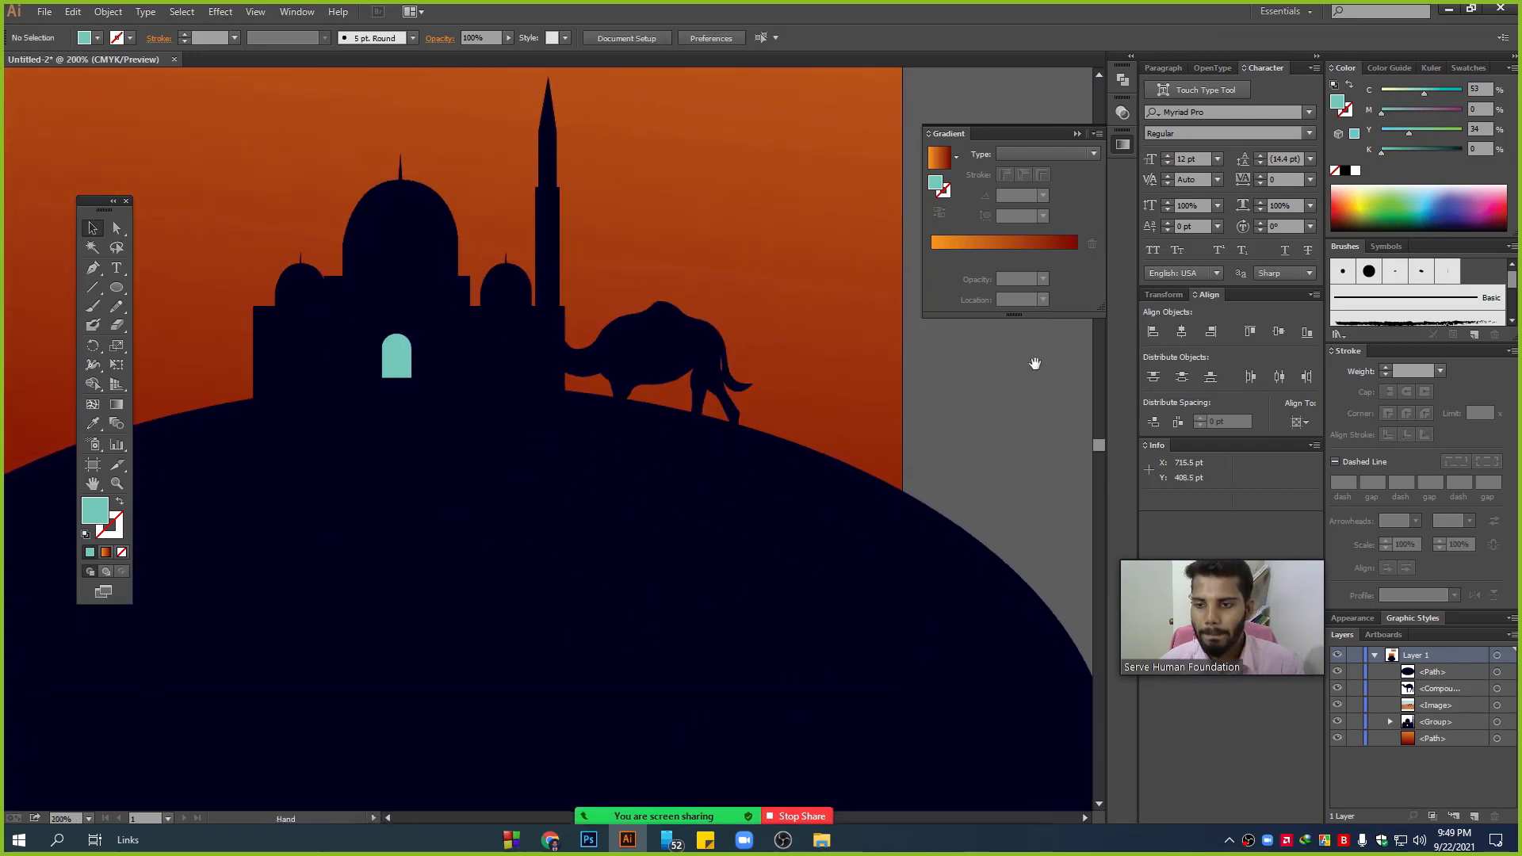
{"action": "left_click", "coordinate": [419, 346]}
{"action": "left_click", "coordinate": [409, 352], "text": "ctrl"}
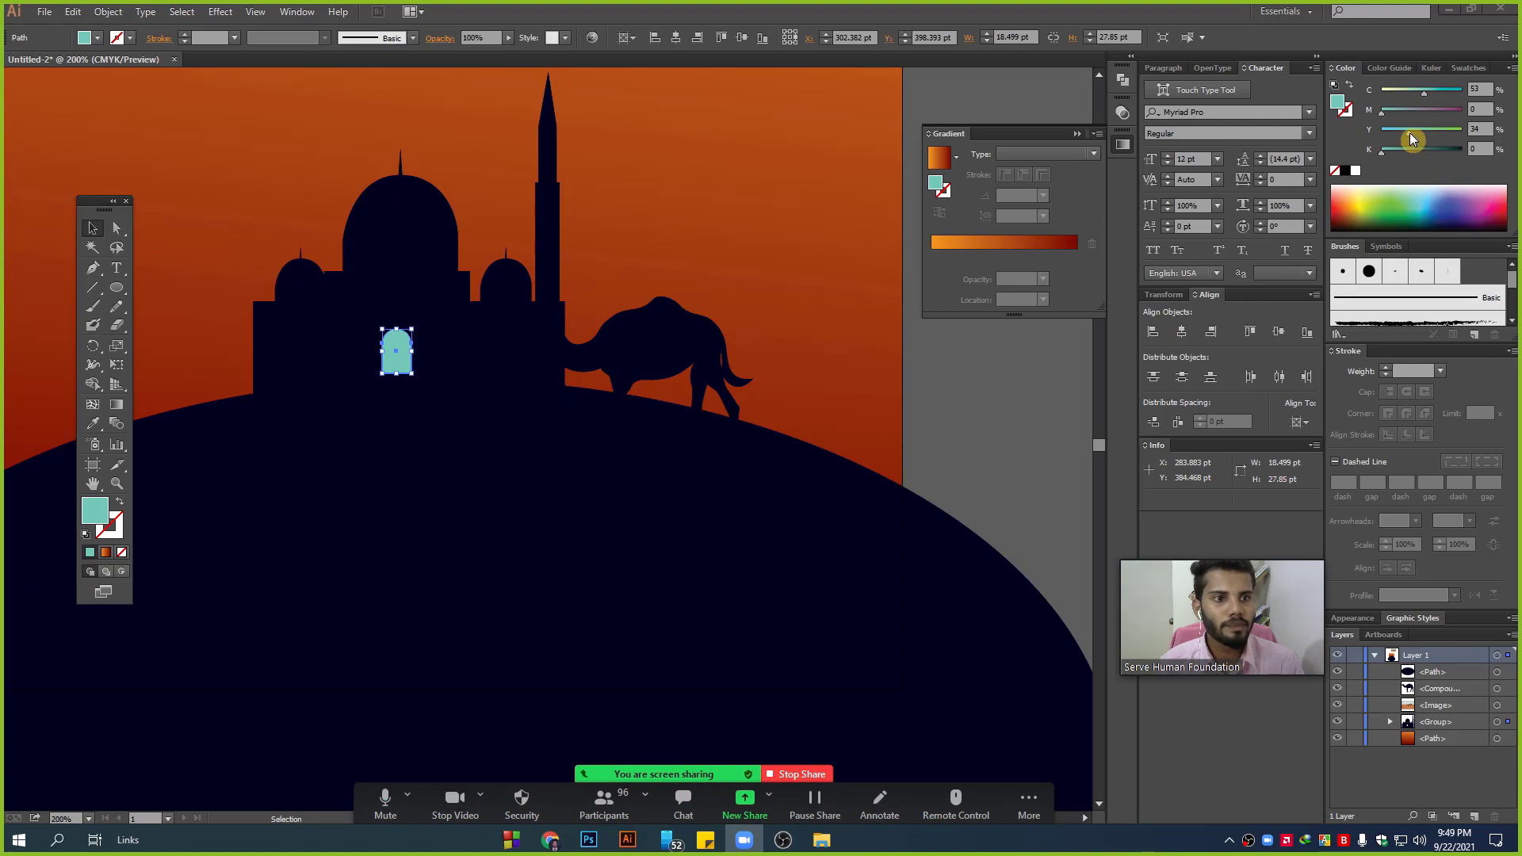
{"action": "mouse_move", "coordinate": [1412, 148]}
{"action": "left_mouse_down"}
{"action": "mouse_move", "coordinate": [1435, 149]}
{"action": "mouse_move", "coordinate": [1381, 94]}
{"action": "left_mouse_up"}
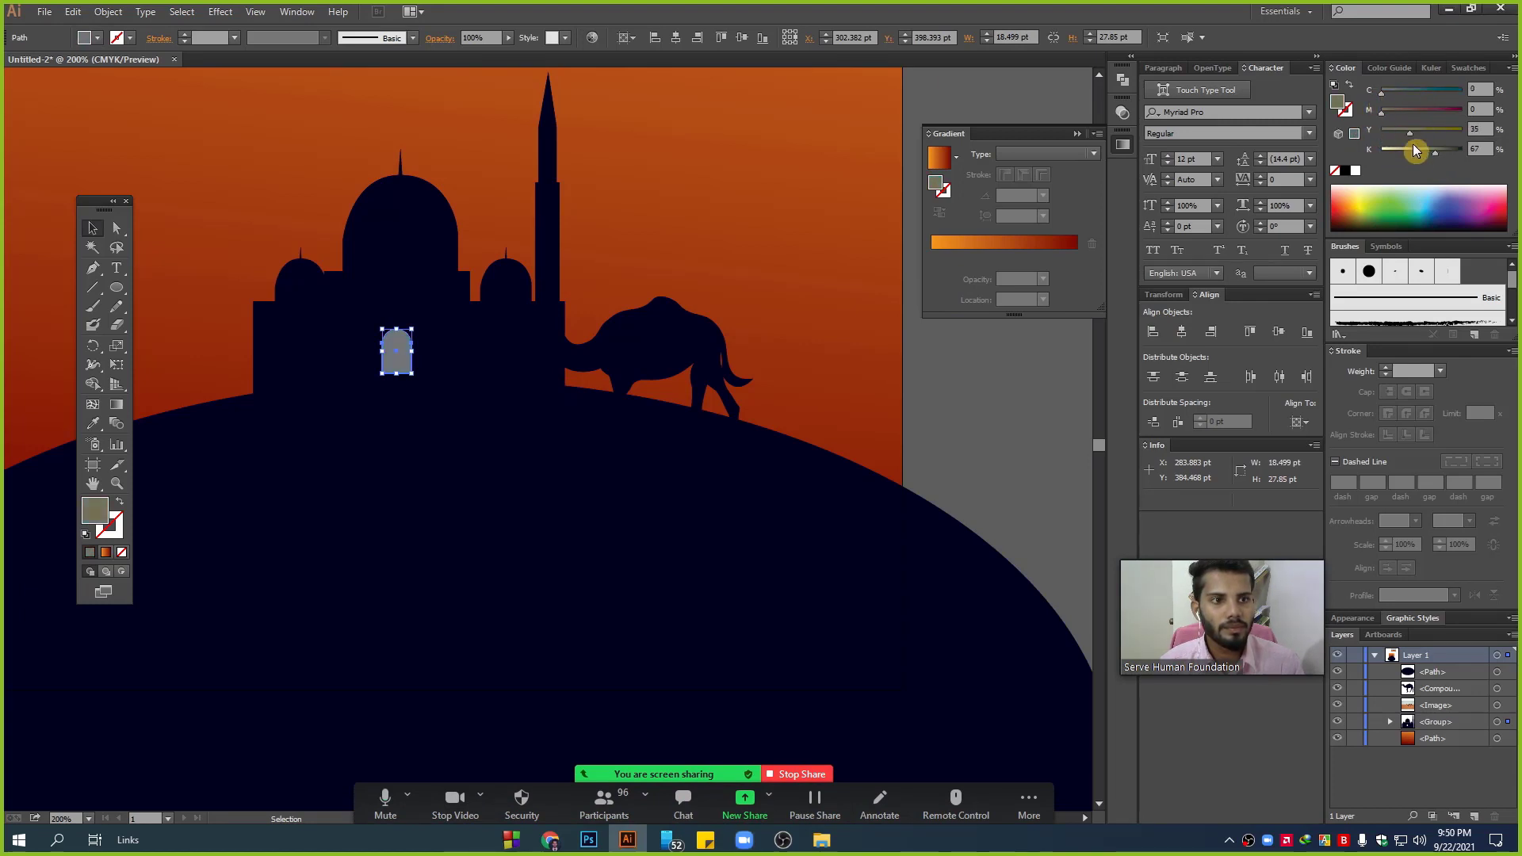
{"action": "left_click_drag", "start_coordinate": [1417, 150], "coordinate": [1408, 159]}
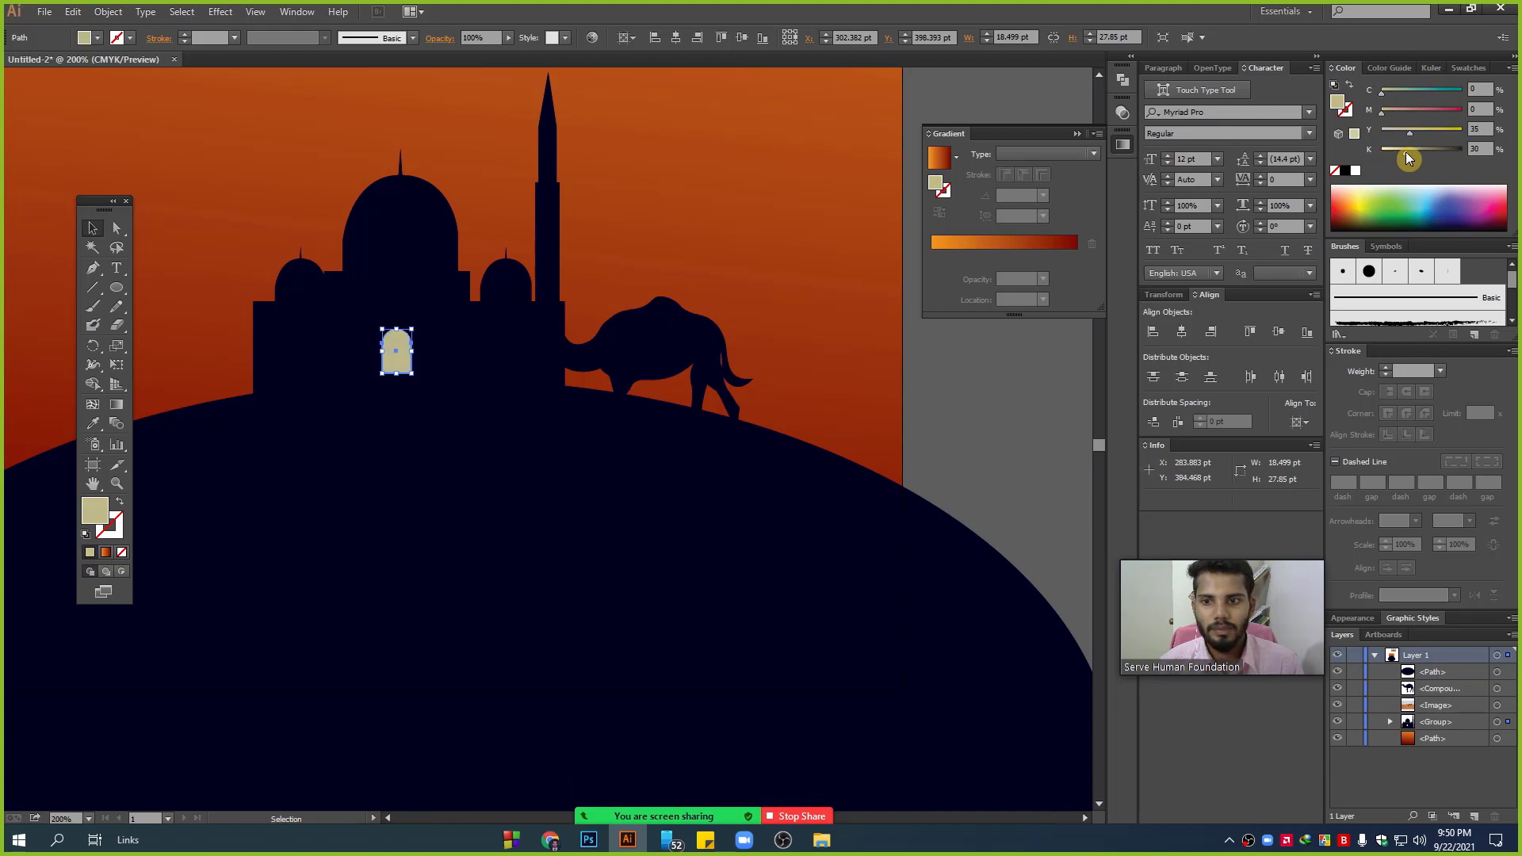
{"action": "mouse_move", "coordinate": [682, 333]}
{"action": "left_mouse_down"}
{"action": "mouse_move", "coordinate": [813, 353]}
{"action": "mouse_move", "coordinate": [864, 284]}
{"action": "mouse_move", "coordinate": [873, 313]}
{"action": "mouse_move", "coordinate": [791, 325]}
{"action": "mouse_move", "coordinate": [739, 355]}
{"action": "mouse_move", "coordinate": [761, 361]}
{"action": "left_mouse_up"}
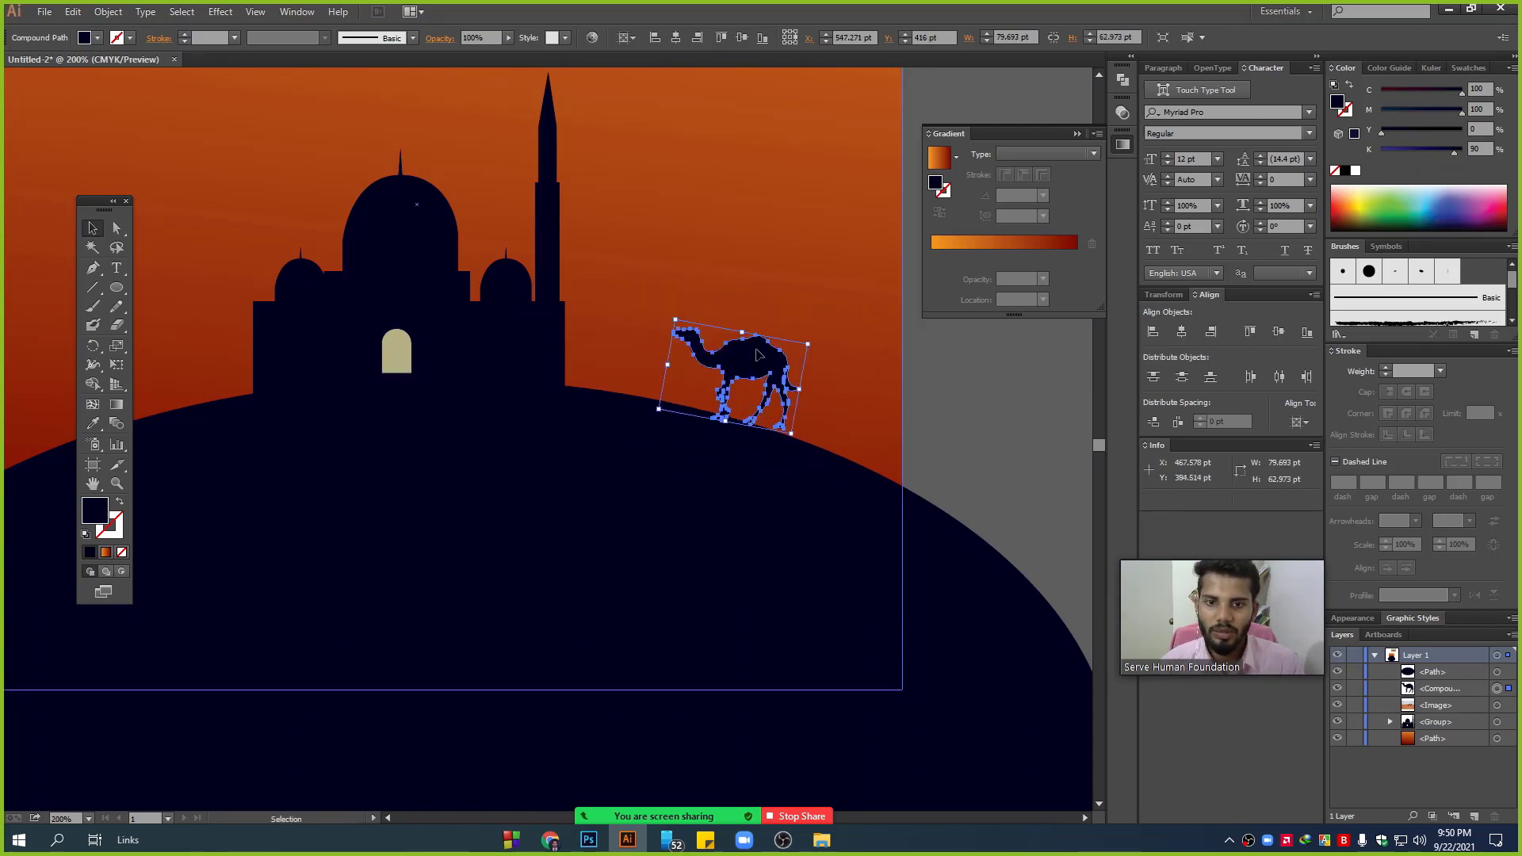
- Enlarge the camel slightly and delete the mosque silhouette
{"action": "left_click_drag", "start_coordinate": [676, 319], "coordinate": [586, 232]}
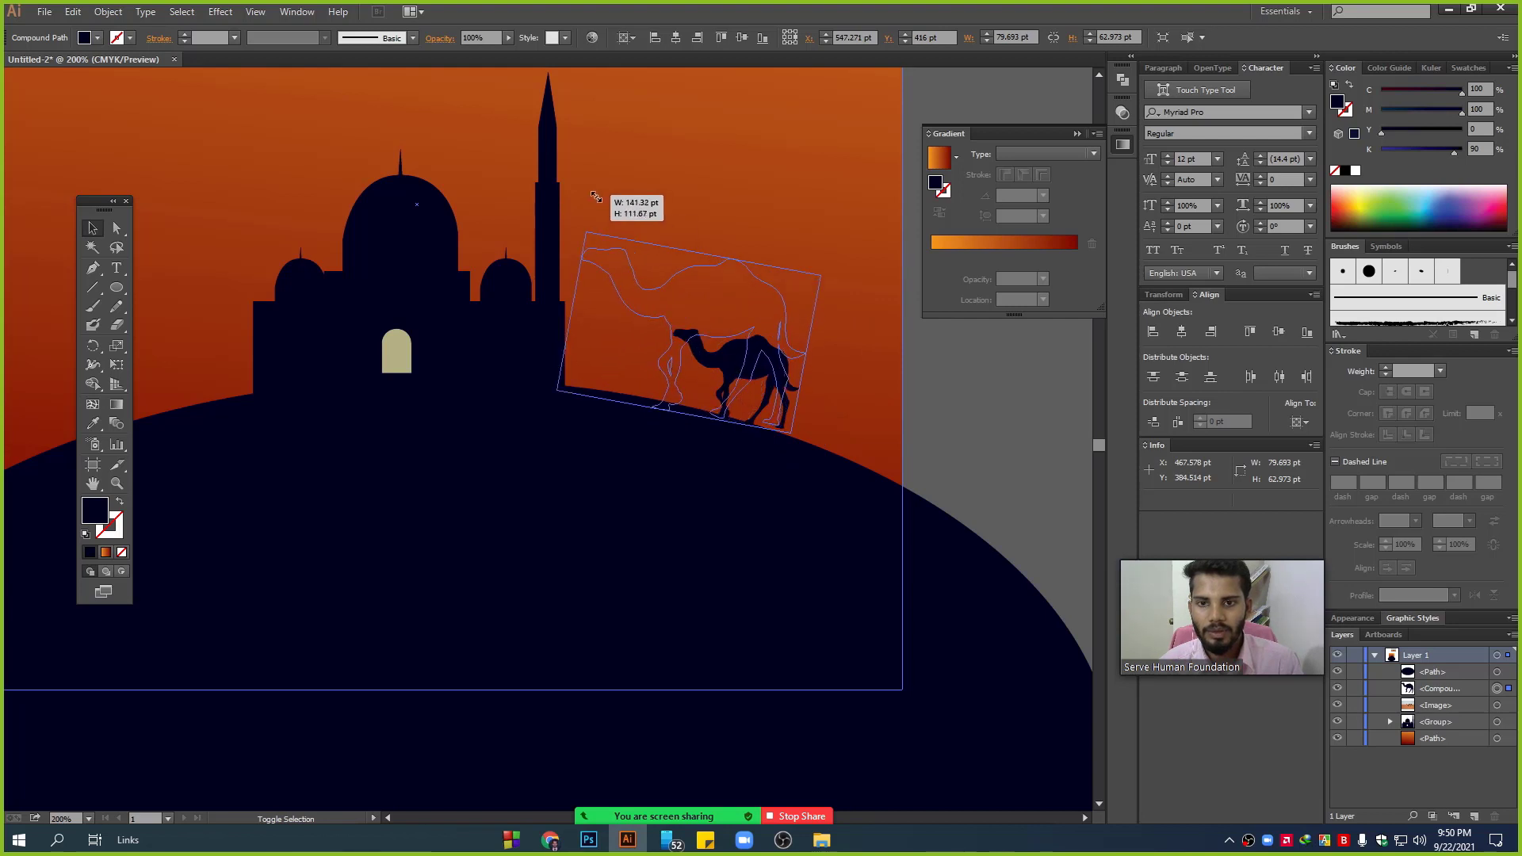
{"action": "left_click", "coordinate": [474, 335]}
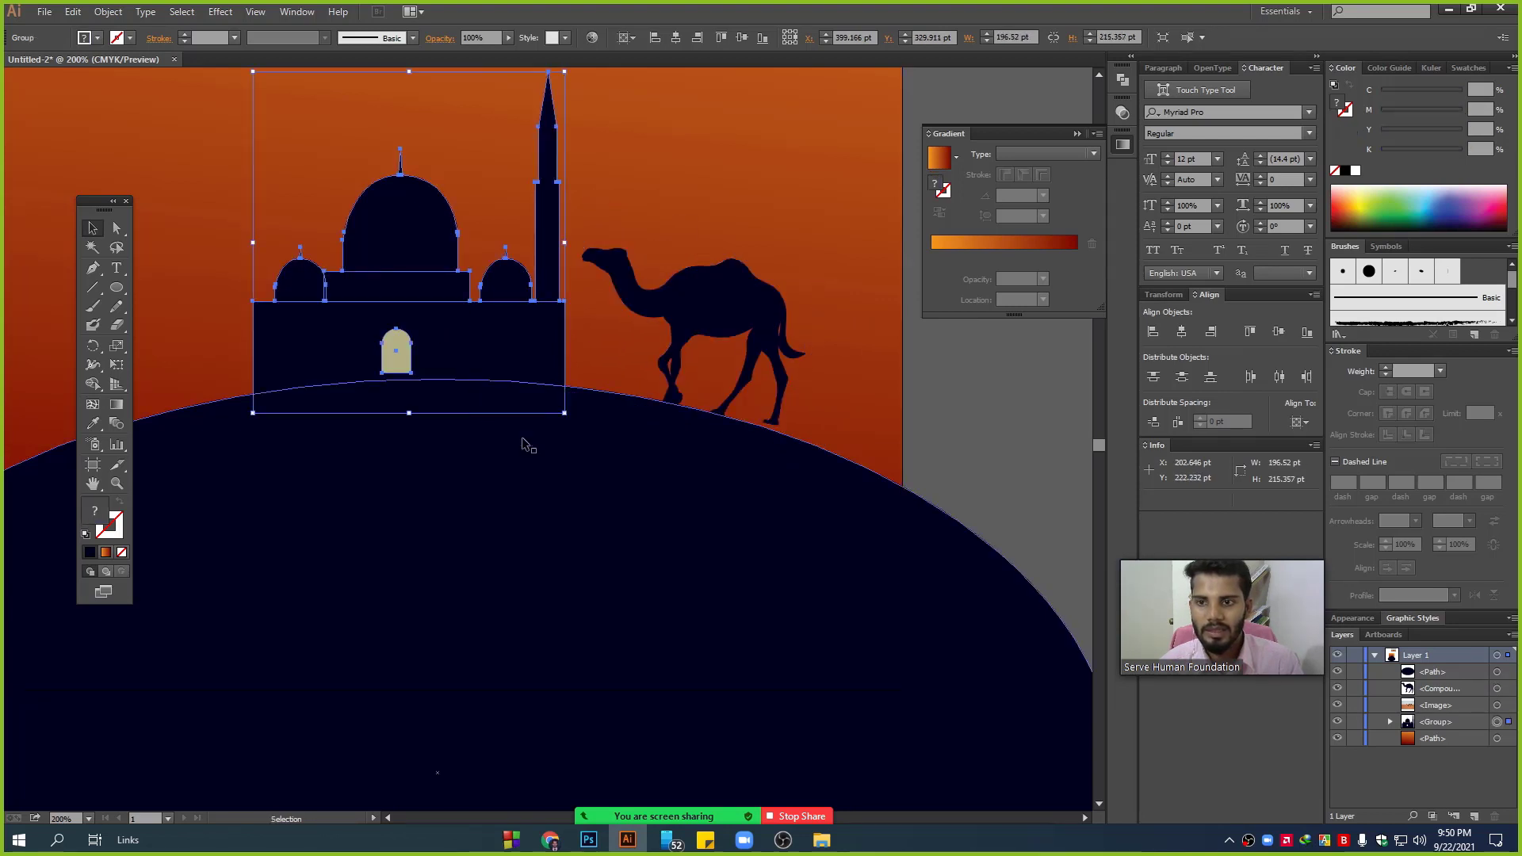
{"action": "left_click", "coordinate": [985, 425]}
{"action": "key", "text": "ctrl+minus"}
{"action": "key", "text": "ctrl+minus"}
{"action": "key", "text": "ctrl+minus"}
{"action": "left_click_drag", "start_coordinate": [997, 441], "coordinate": [877, 477]}
{"action": "scroll", "coordinate": [877, 477], "scroll_direction": "up", "scroll_amount": 1}
{"action": "scroll", "coordinate": [876, 477], "scroll_direction": "up", "scroll_amount": 1}
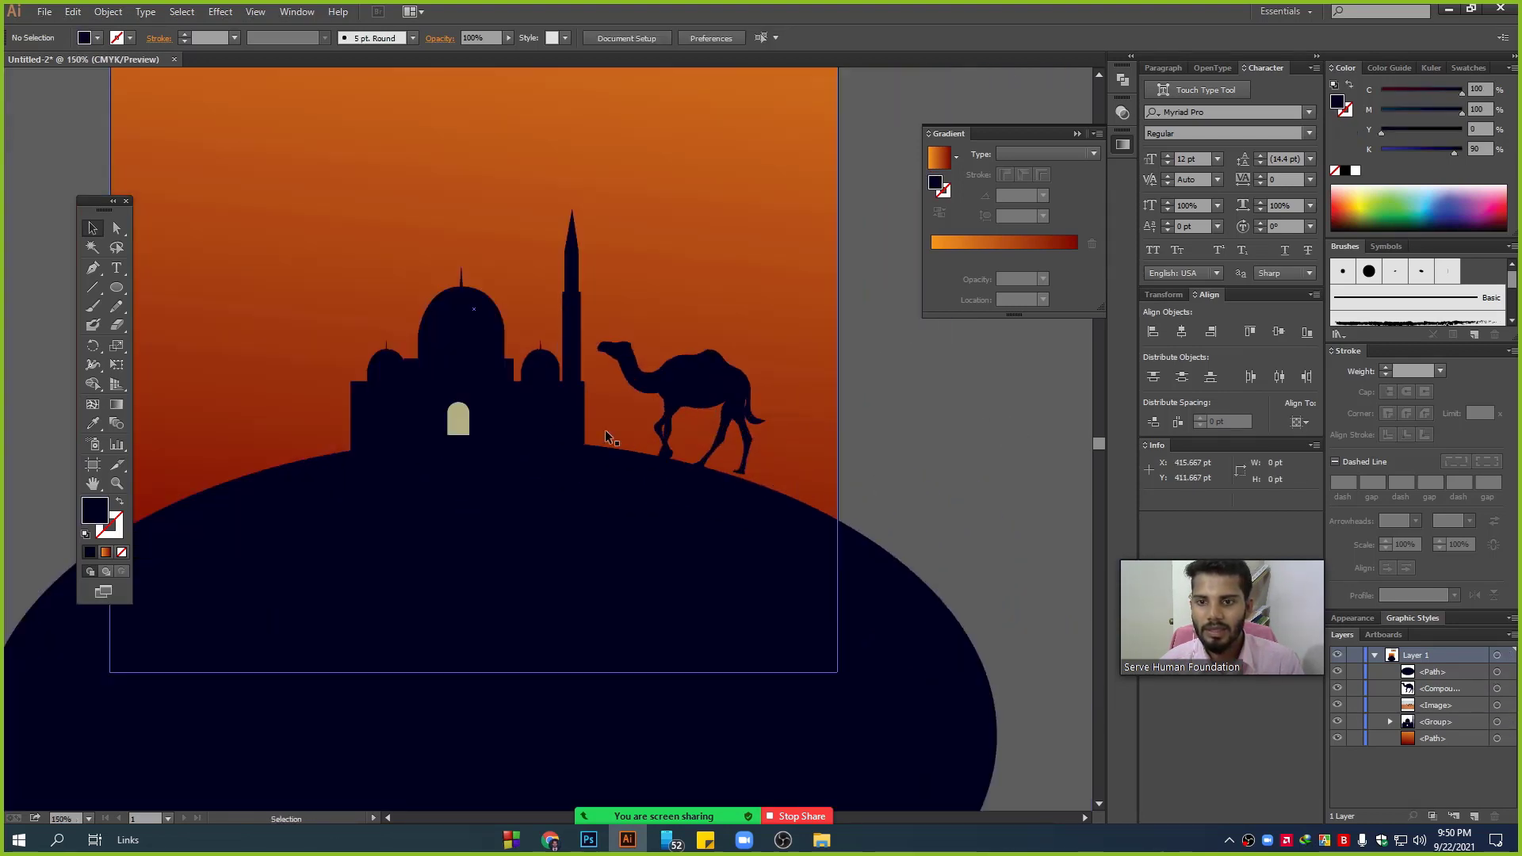
{"action": "scroll", "coordinate": [721, 426], "scroll_direction": "down", "scroll_amount": 3}
{"action": "key", "text": "ctrl+z"}
{"action": "key", "text": "Delete"}
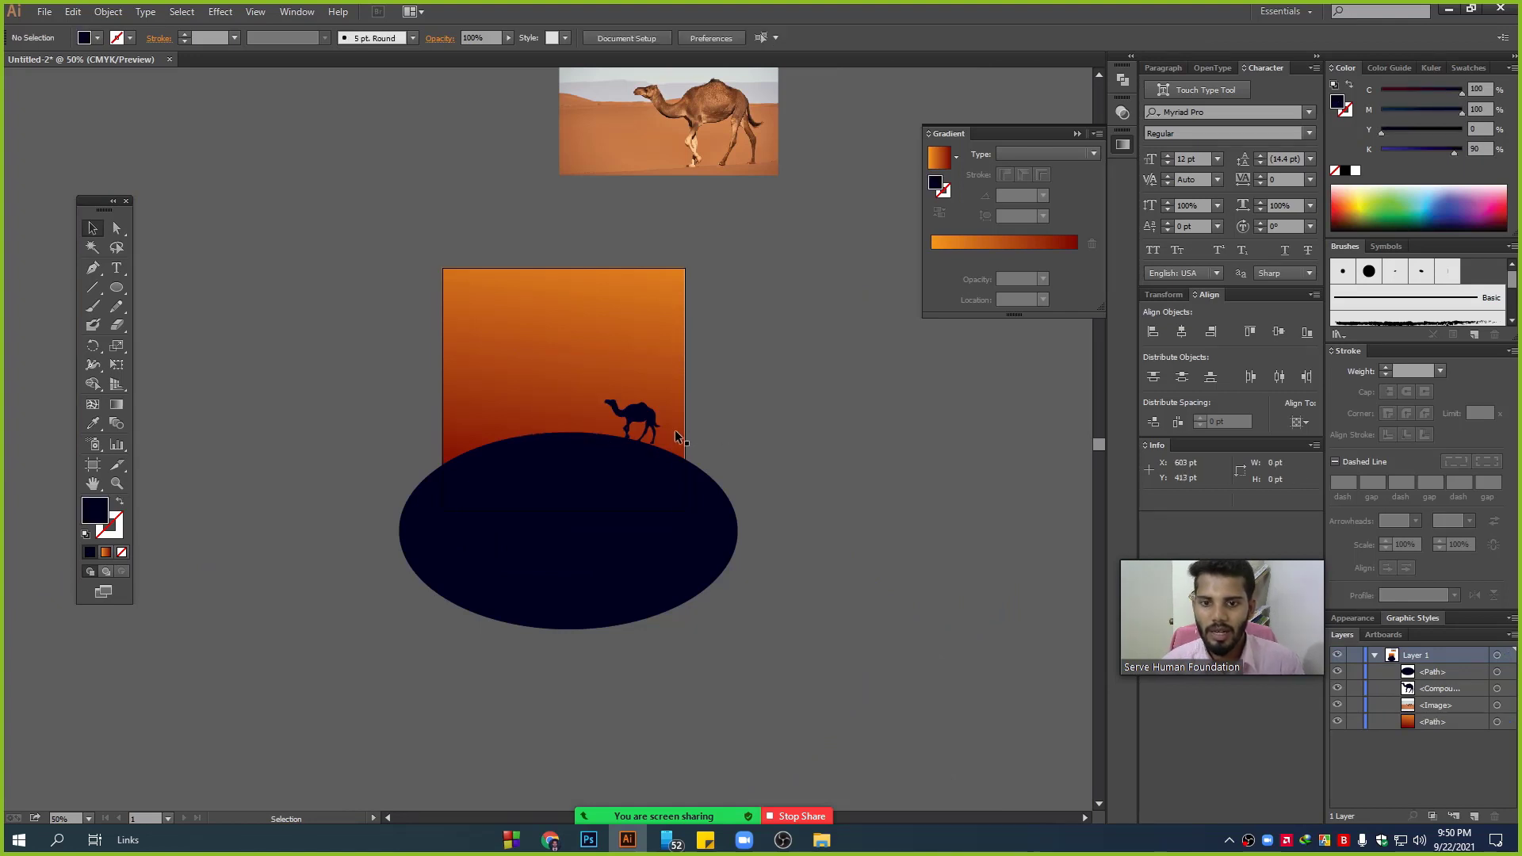
- Select only the camel and enlarge it proportionally
{"action": "left_click", "coordinate": [635, 414]}
{"action": "scroll", "coordinate": [626, 412], "scroll_direction": "up", "scroll_amount": 3}
{"action": "left_click", "coordinate": [623, 398]}
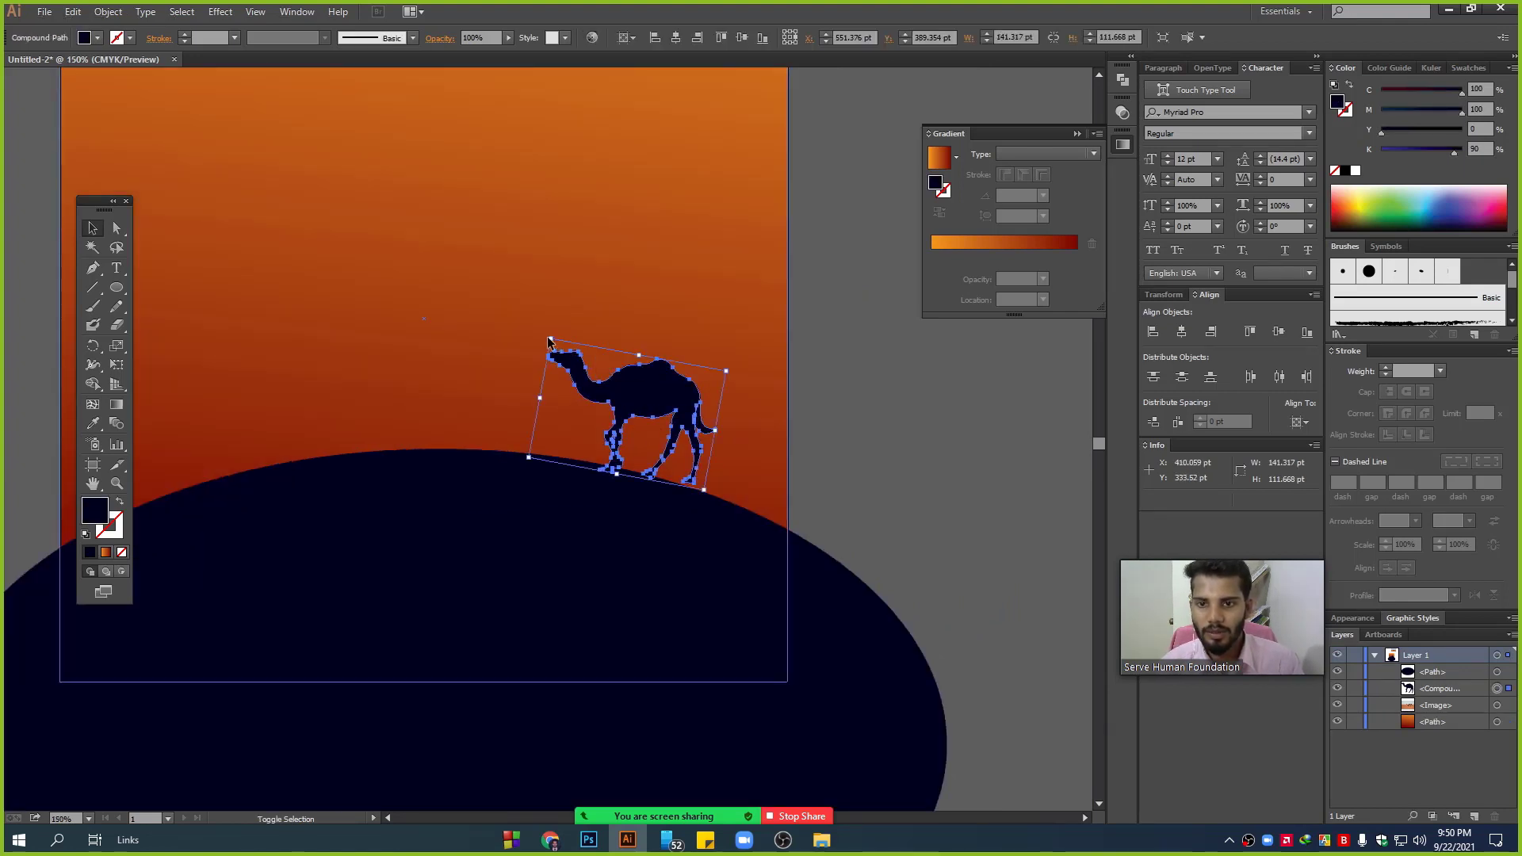
{"action": "left_click", "coordinate": [549, 342], "text": "shift"}
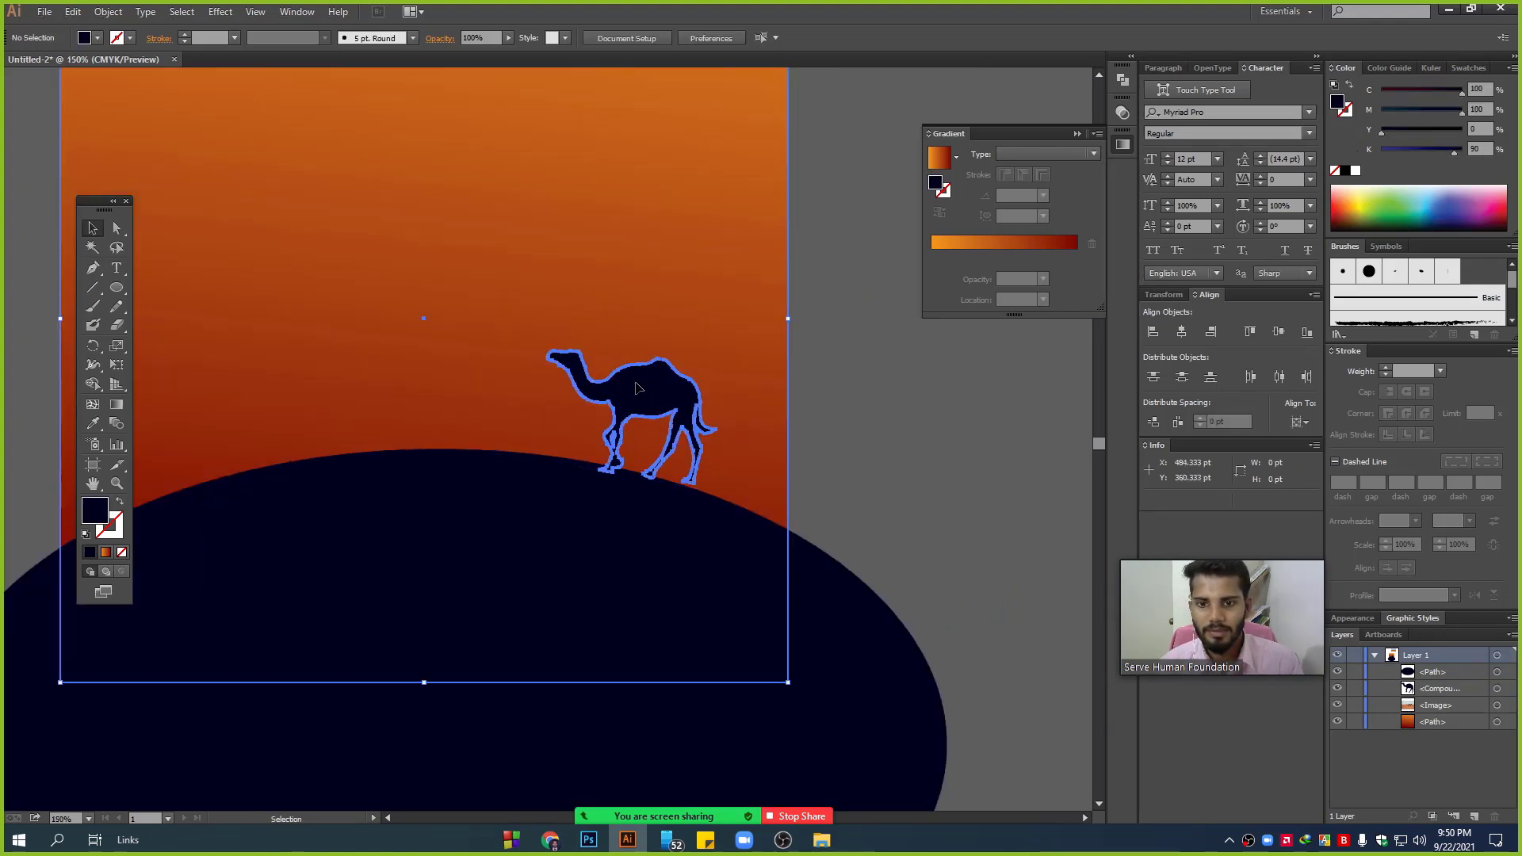
{"action": "left_click", "coordinate": [557, 347], "text": "shift"}
{"action": "left_click_drag", "start_coordinate": [552, 338], "coordinate": [482, 272]}
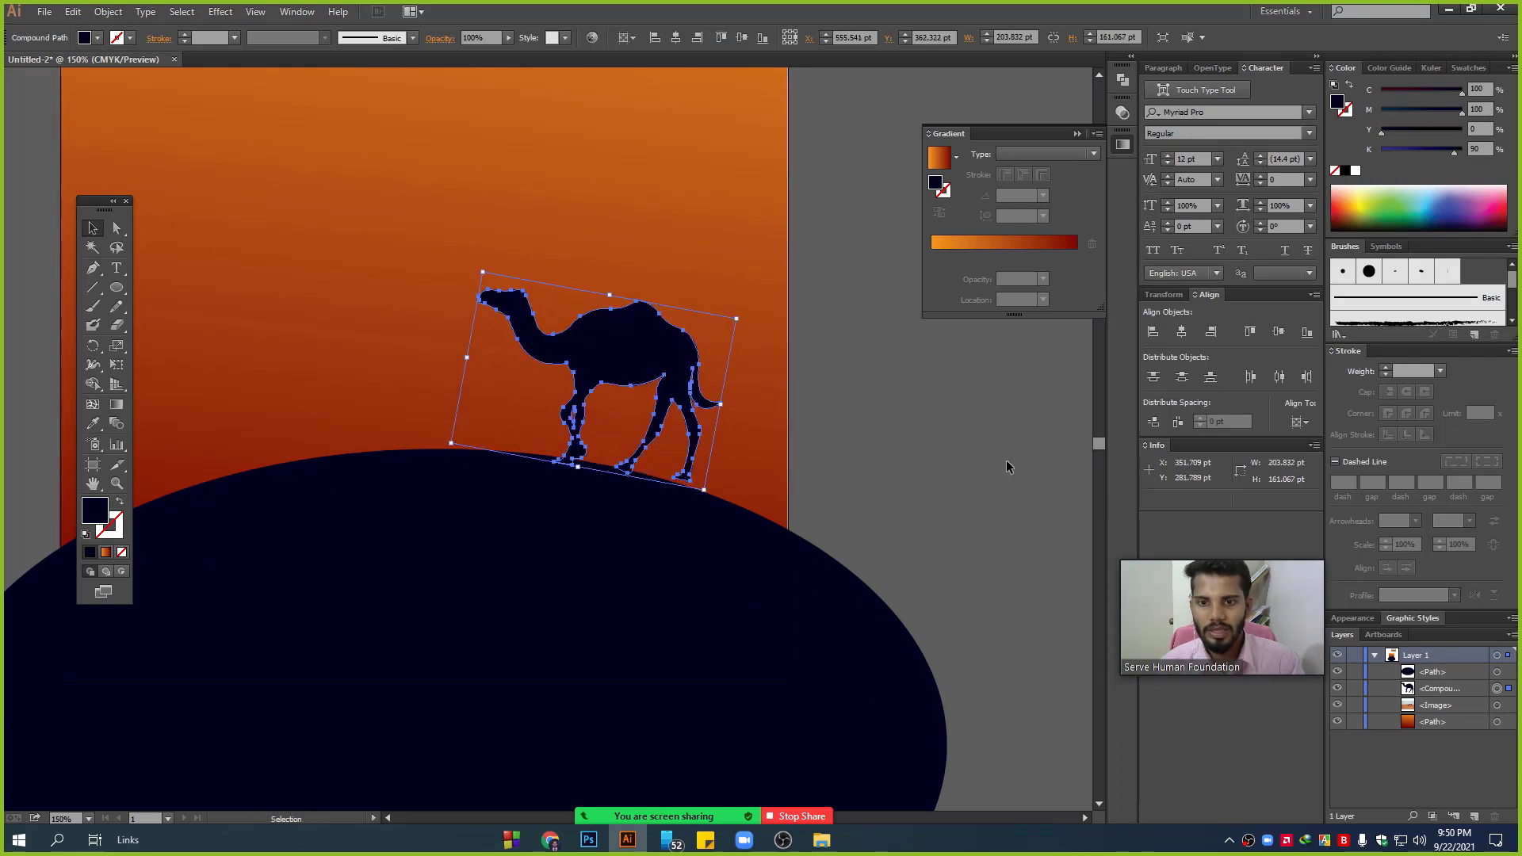
{"action": "scroll", "coordinate": [1011, 479], "scroll_direction": "down", "scroll_amount": 2}
- Alt-drag a copy of the camel to its left, shrink it and tilt it to the slope
{"action": "left_click_drag", "start_coordinate": [847, 422], "coordinate": [741, 416]}
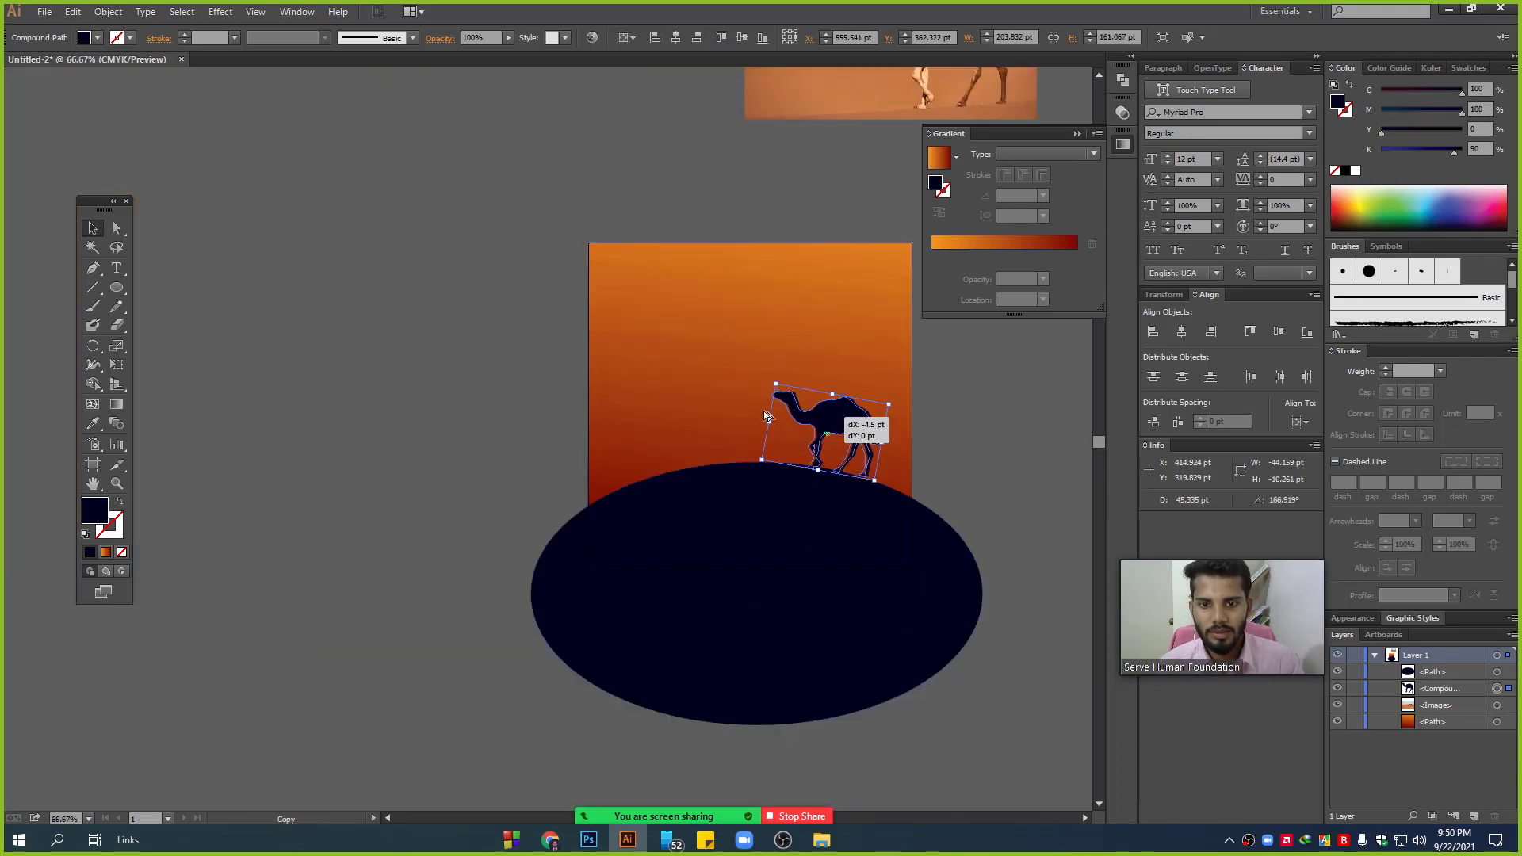
{"action": "scroll", "coordinate": [740, 418], "scroll_direction": "up", "scroll_amount": 3}
{"action": "left_click_drag", "start_coordinate": [523, 308], "coordinate": [637, 415]}
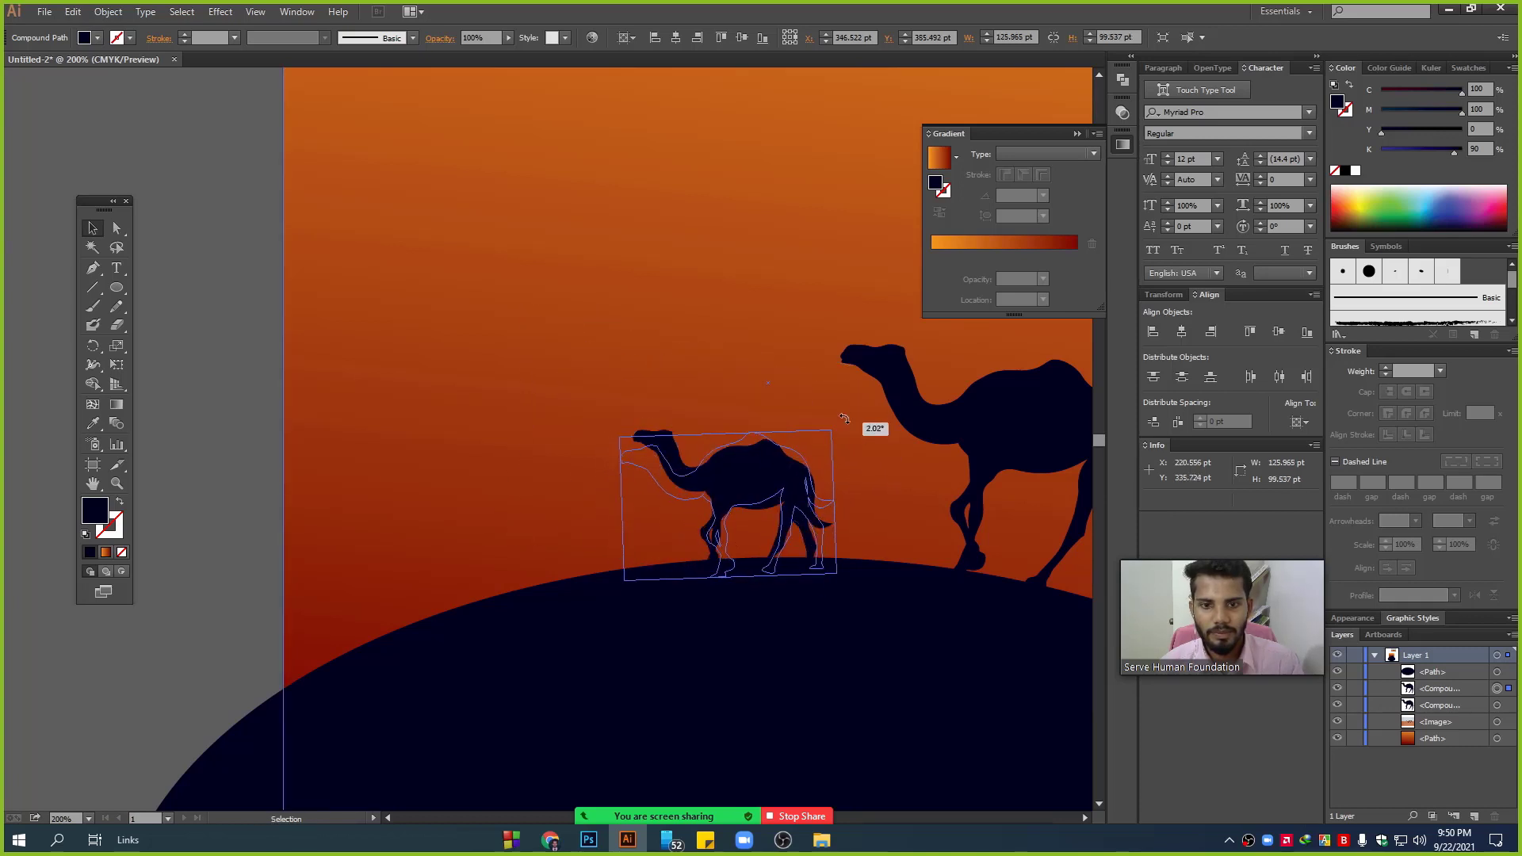
{"action": "mouse_move", "coordinate": [852, 455]}
{"action": "left_mouse_down"}
{"action": "mouse_move", "coordinate": [776, 466]}
{"action": "mouse_move", "coordinate": [836, 455]}
{"action": "left_mouse_up"}
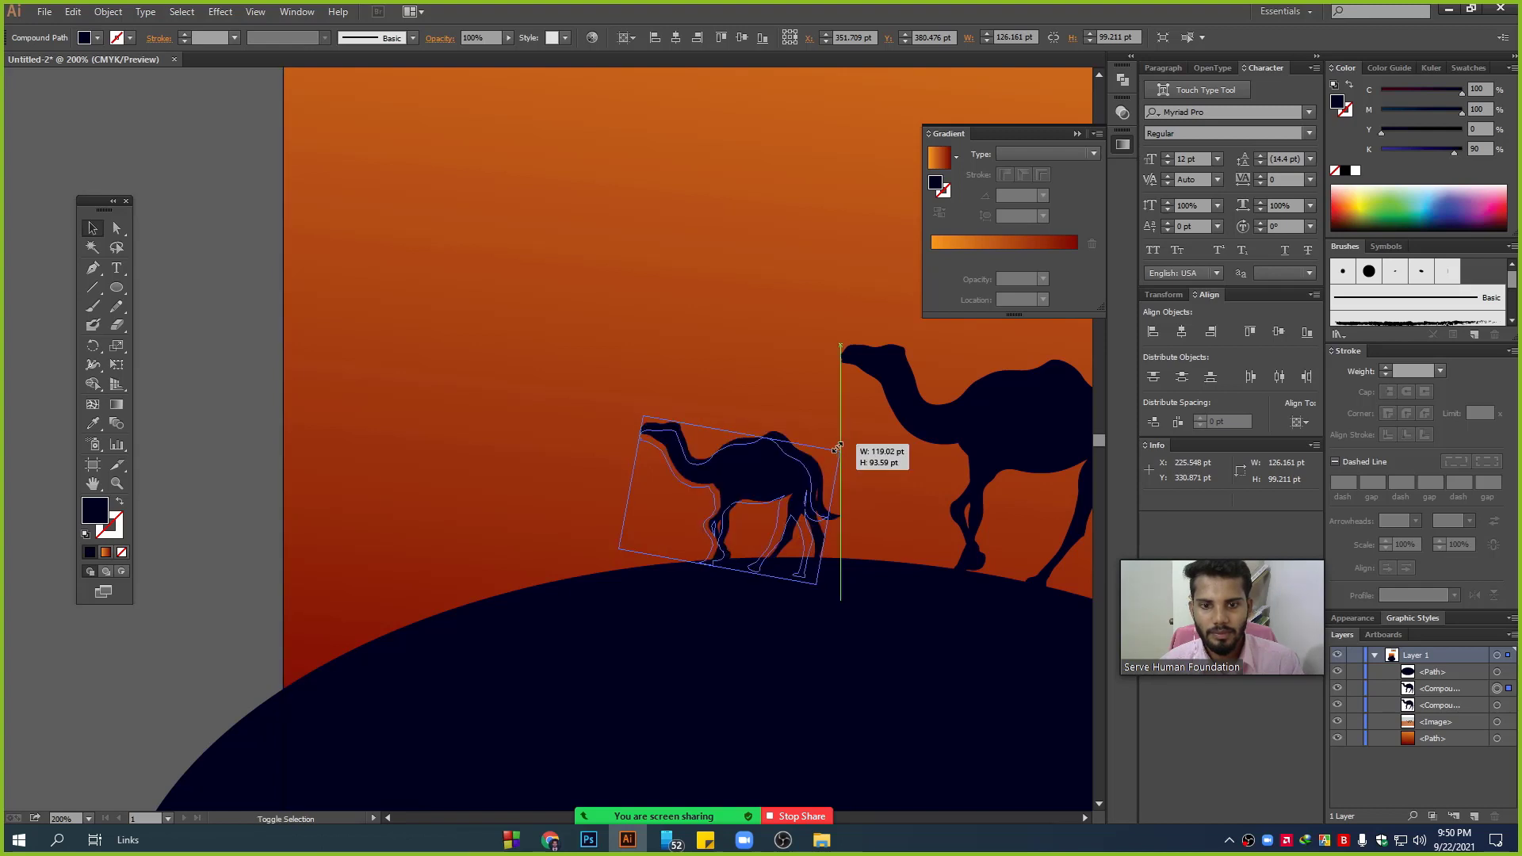
{"action": "left_click_drag", "start_coordinate": [740, 489], "coordinate": [758, 483]}
{"action": "key", "text": "ctrl+minus"}
{"action": "key", "text": "ctrl+minus"}
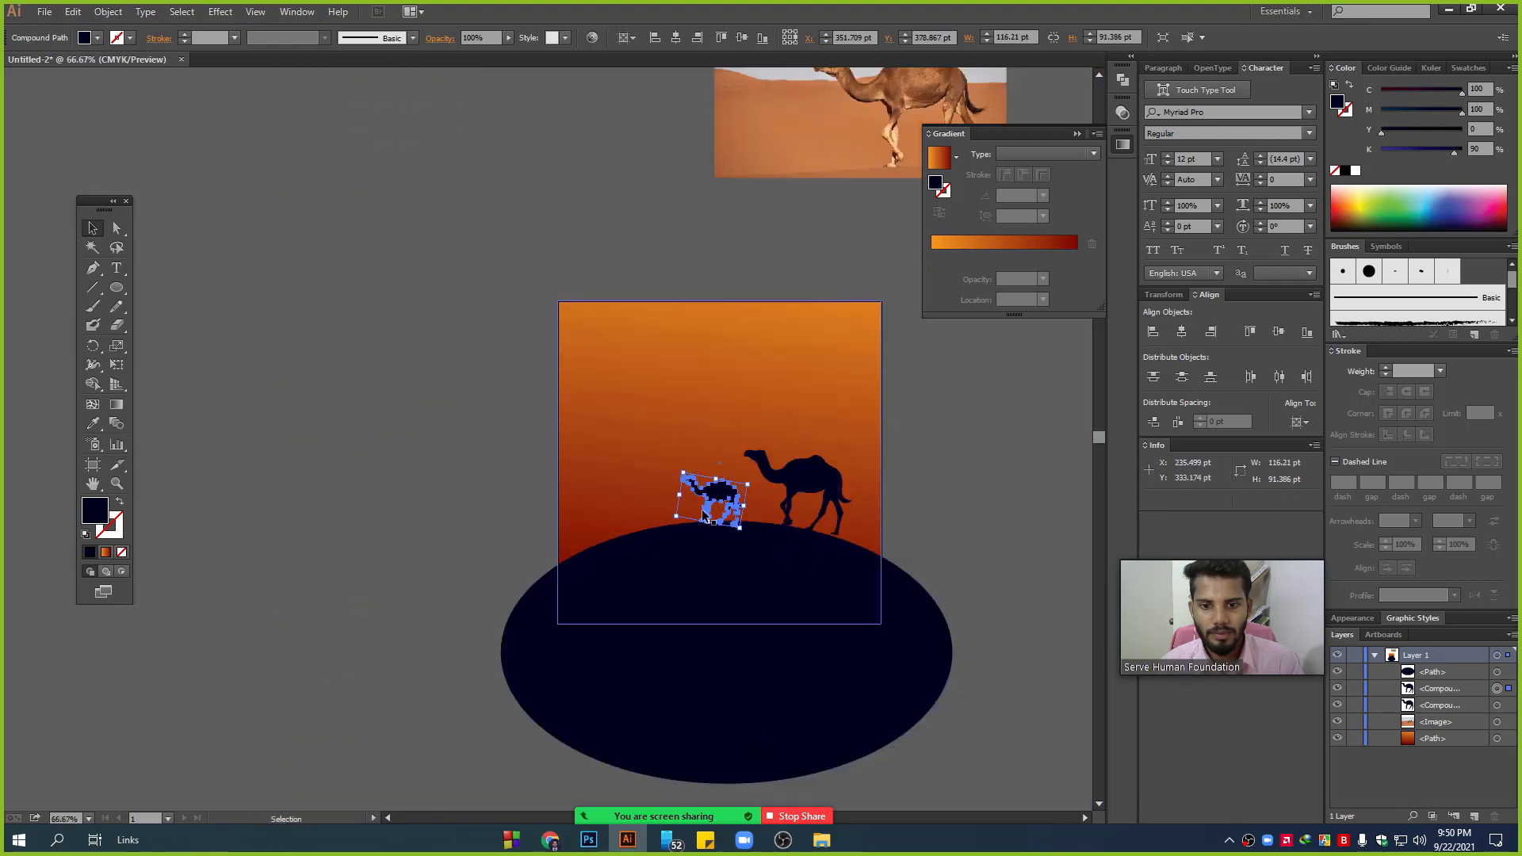
{"action": "left_click", "coordinate": [858, 486]}
{"action": "key", "text": "ctrl+equal"}
{"action": "key", "text": "ctrl+equal"}
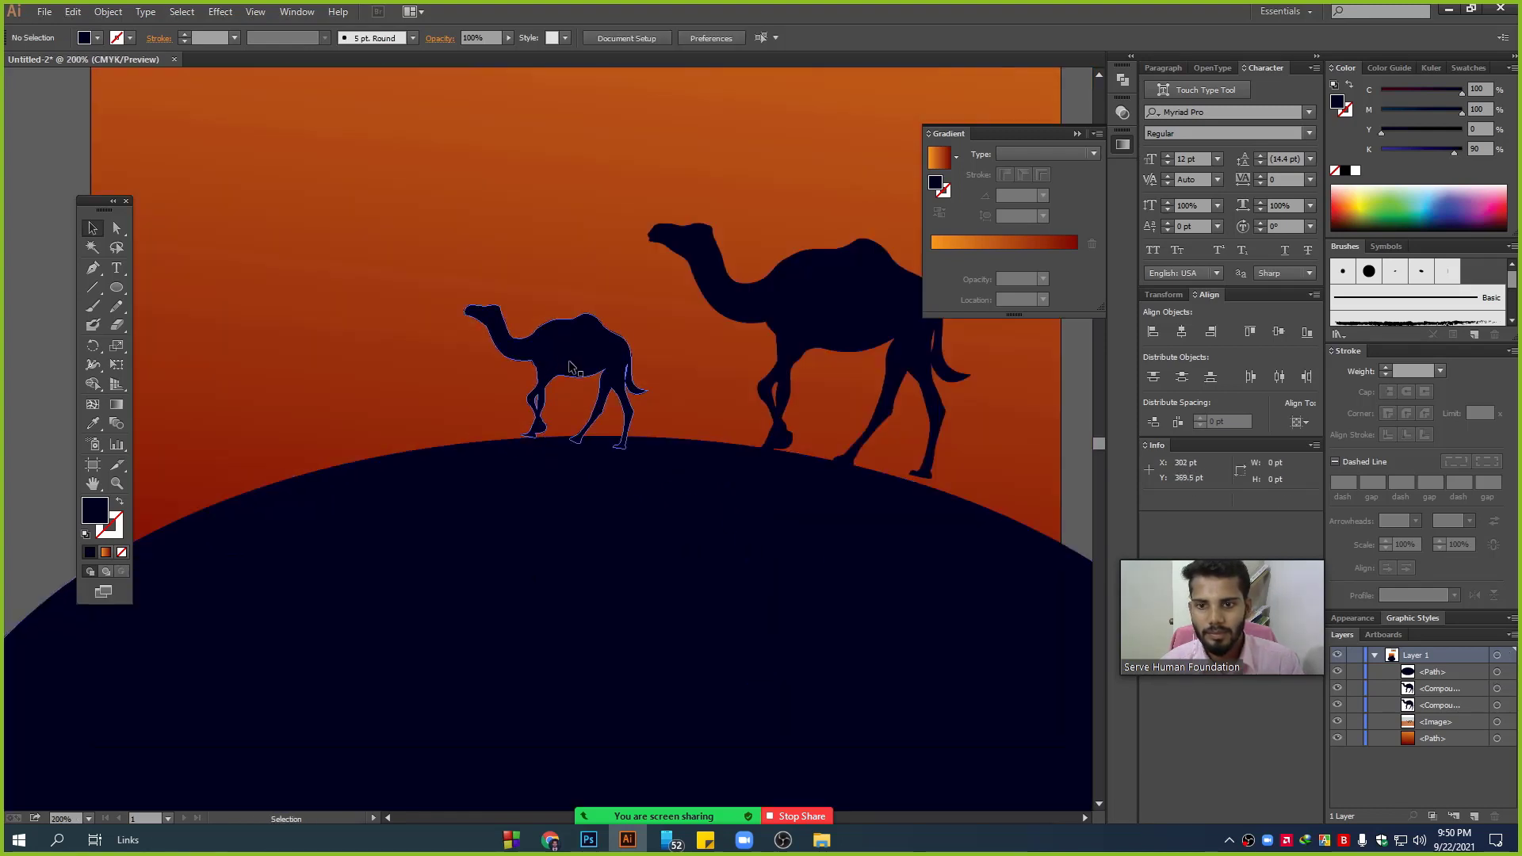
- Widen the medium camel and duplicate it into a tiny calf on the right
{"action": "left_click", "coordinate": [591, 373]}
{"action": "key", "text": "ctrl+equal"}
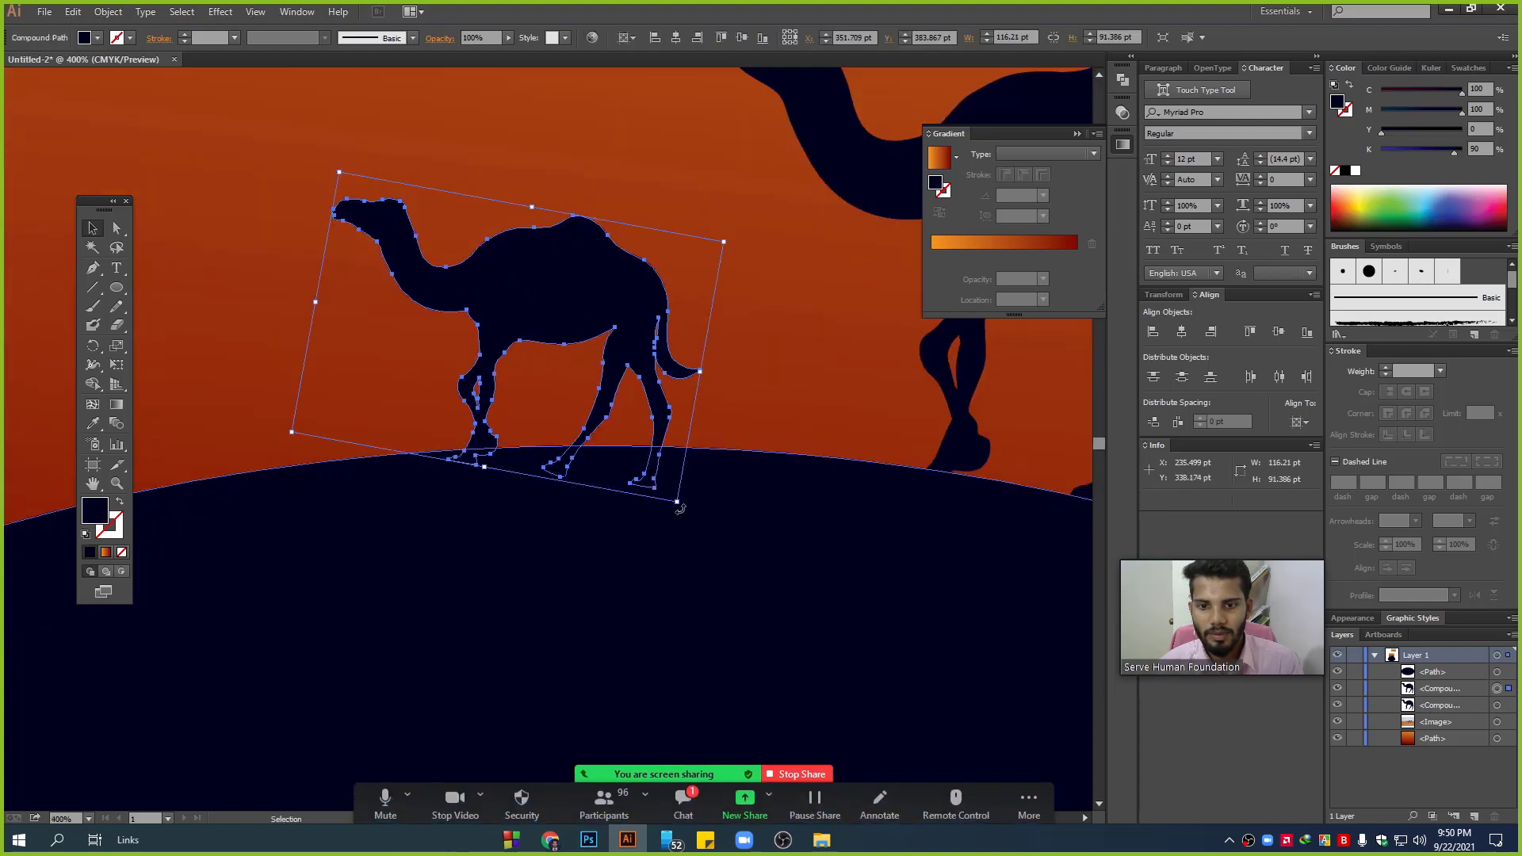
{"action": "left_click_drag", "start_coordinate": [677, 501], "coordinate": [690, 486]}
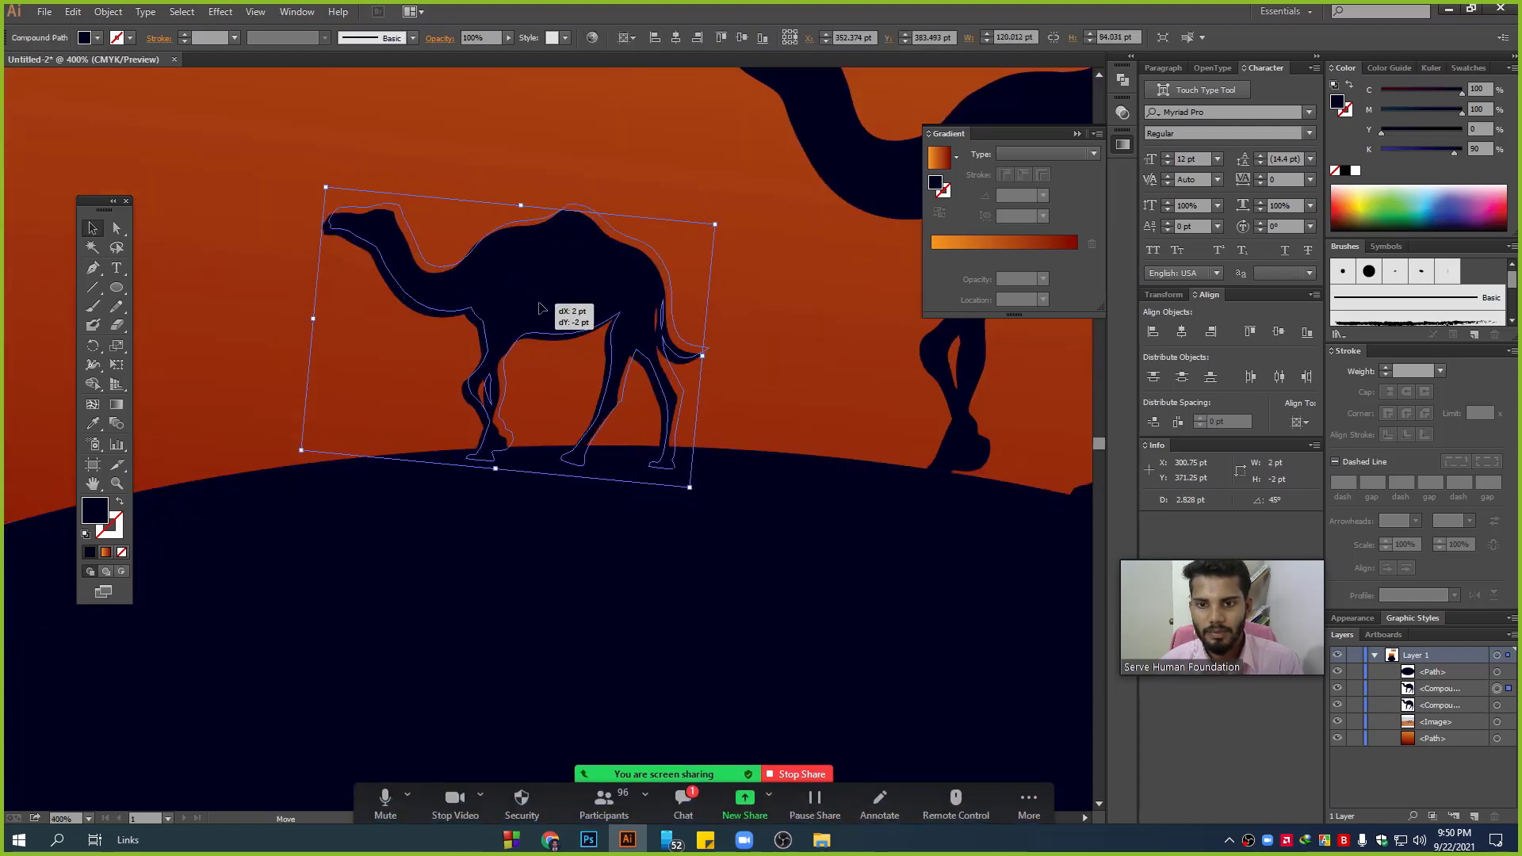
{"action": "left_click_drag", "start_coordinate": [535, 329], "coordinate": [764, 347]}
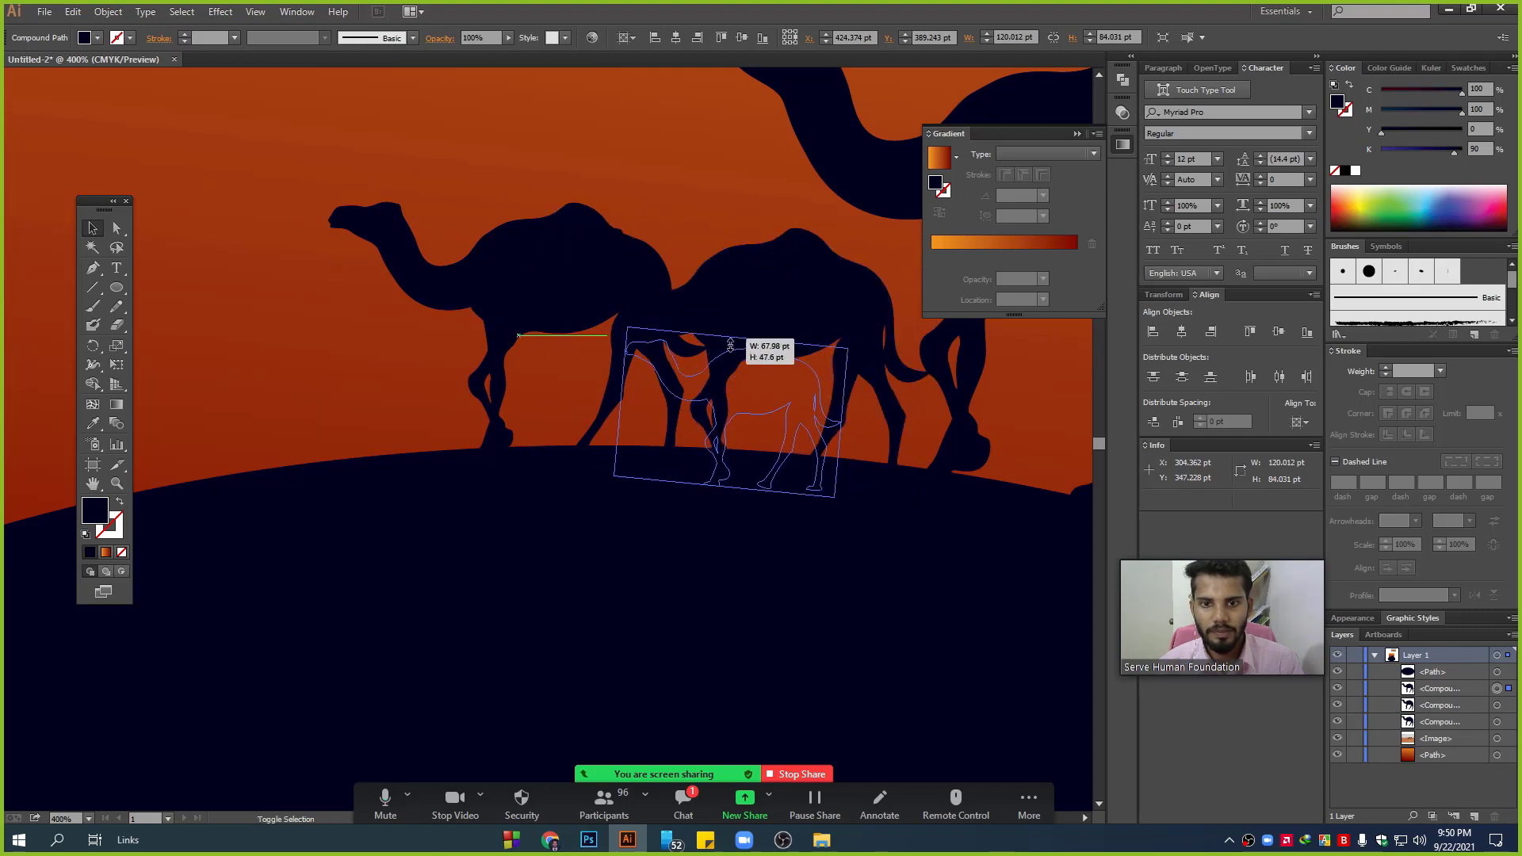
{"action": "mouse_move", "coordinate": [751, 226]}
{"action": "left_mouse_down"}
{"action": "mouse_move", "coordinate": [733, 387]}
{"action": "mouse_move", "coordinate": [796, 390]}
{"action": "left_mouse_up"}
{"action": "key", "text": "ctrl+minus"}
{"action": "key", "text": "ctrl+minus"}
{"action": "key", "text": "ctrl+minus"}
{"action": "left_click_drag", "start_coordinate": [764, 472], "coordinate": [646, 527]}
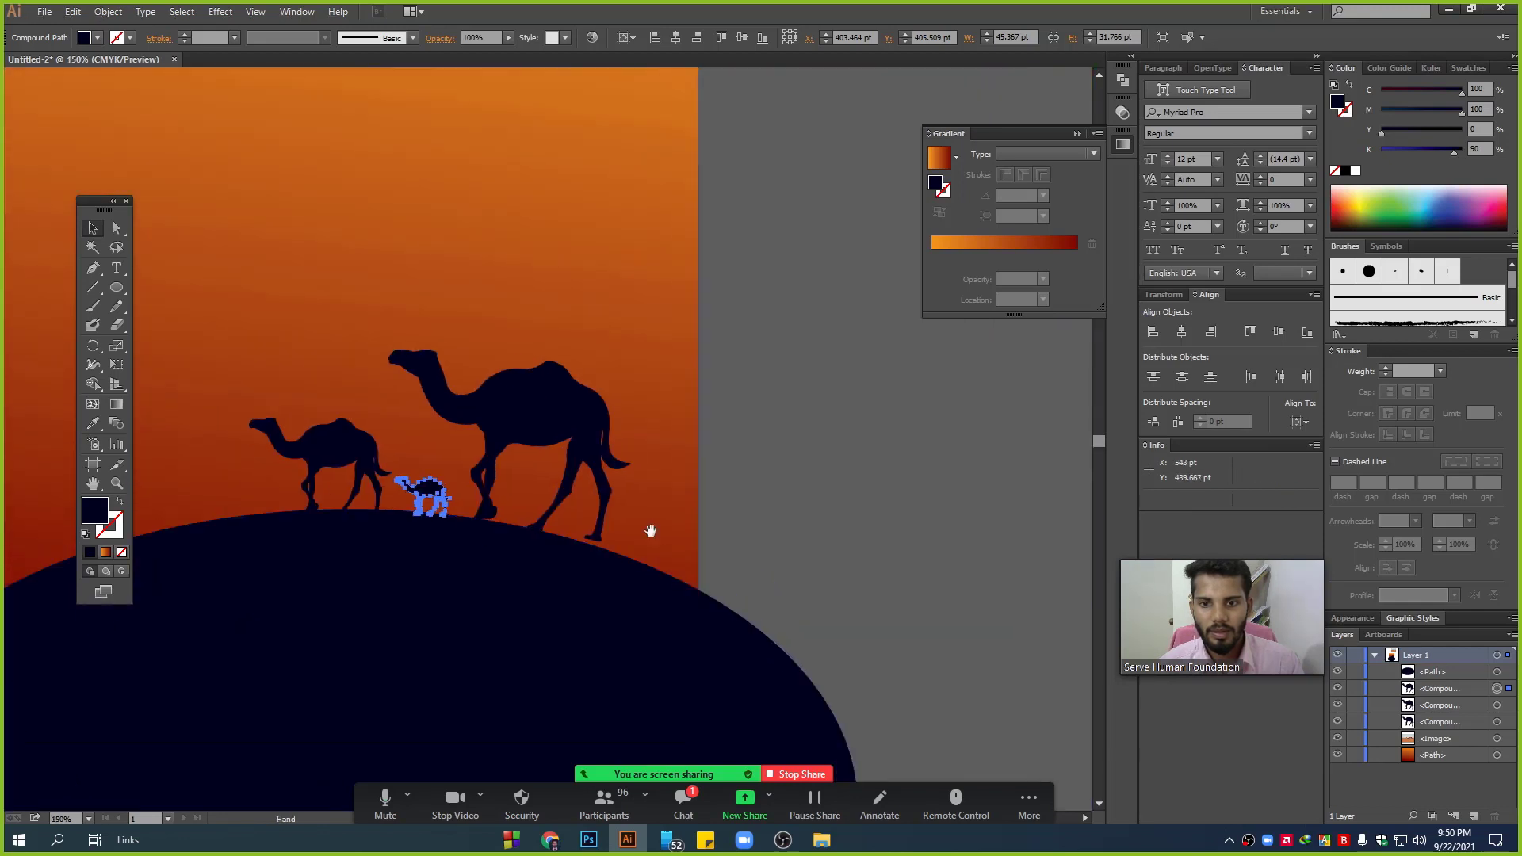
{"action": "left_click", "coordinate": [833, 476]}
{"action": "key", "text": "ctrl+minus"}
{"action": "key", "text": "ctrl+minus"}
- Centre the dark hill and move the hill with all three camels up together
{"action": "left_click_drag", "start_coordinate": [546, 526], "coordinate": [539, 525]}
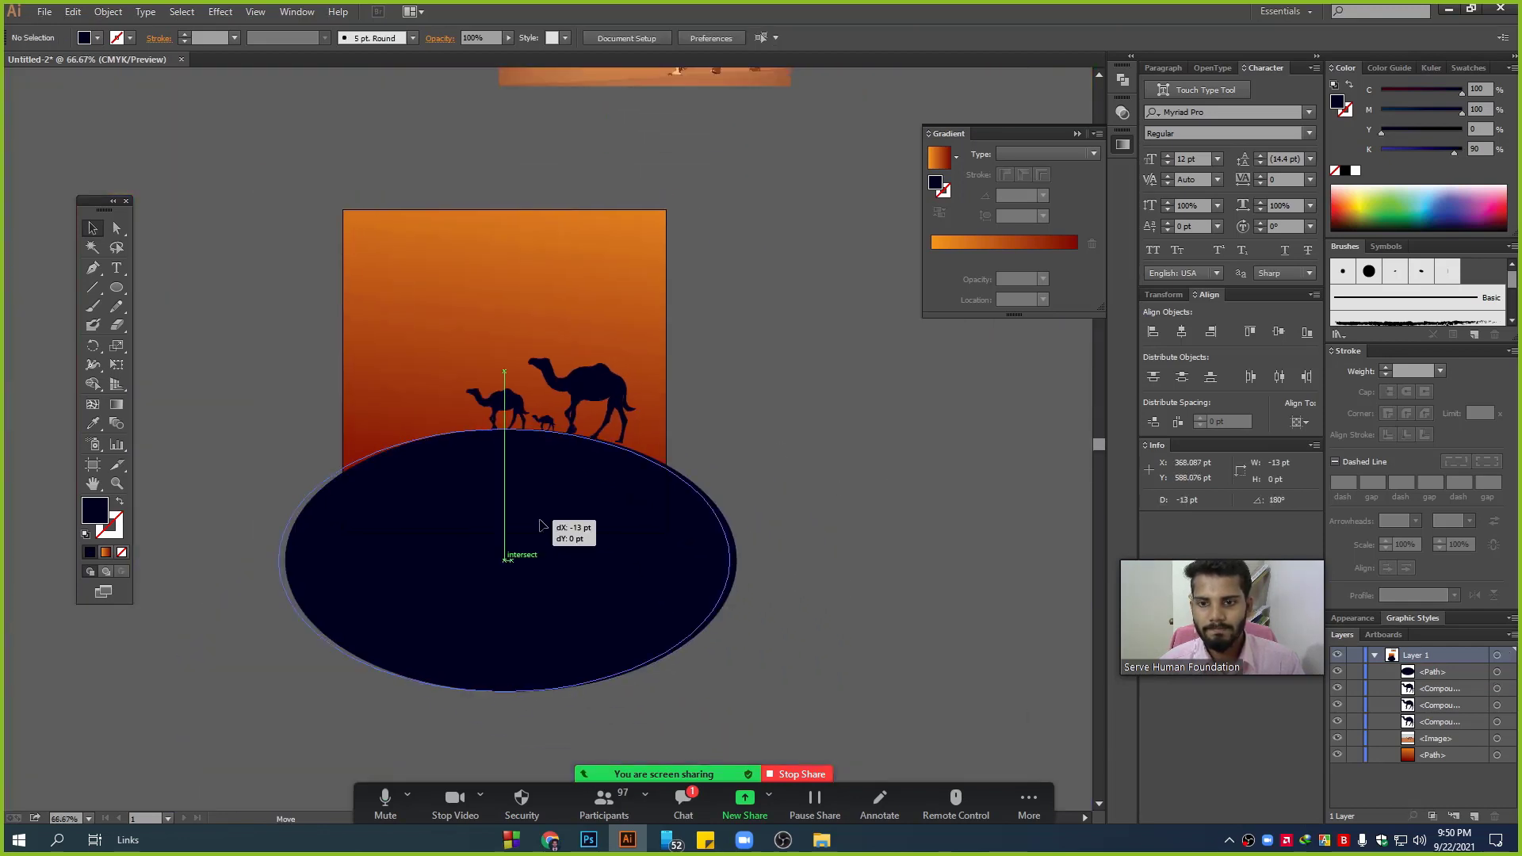
{"action": "left_click", "coordinate": [782, 425]}
{"action": "left_click_drag", "start_coordinate": [753, 405], "coordinate": [846, 401]}
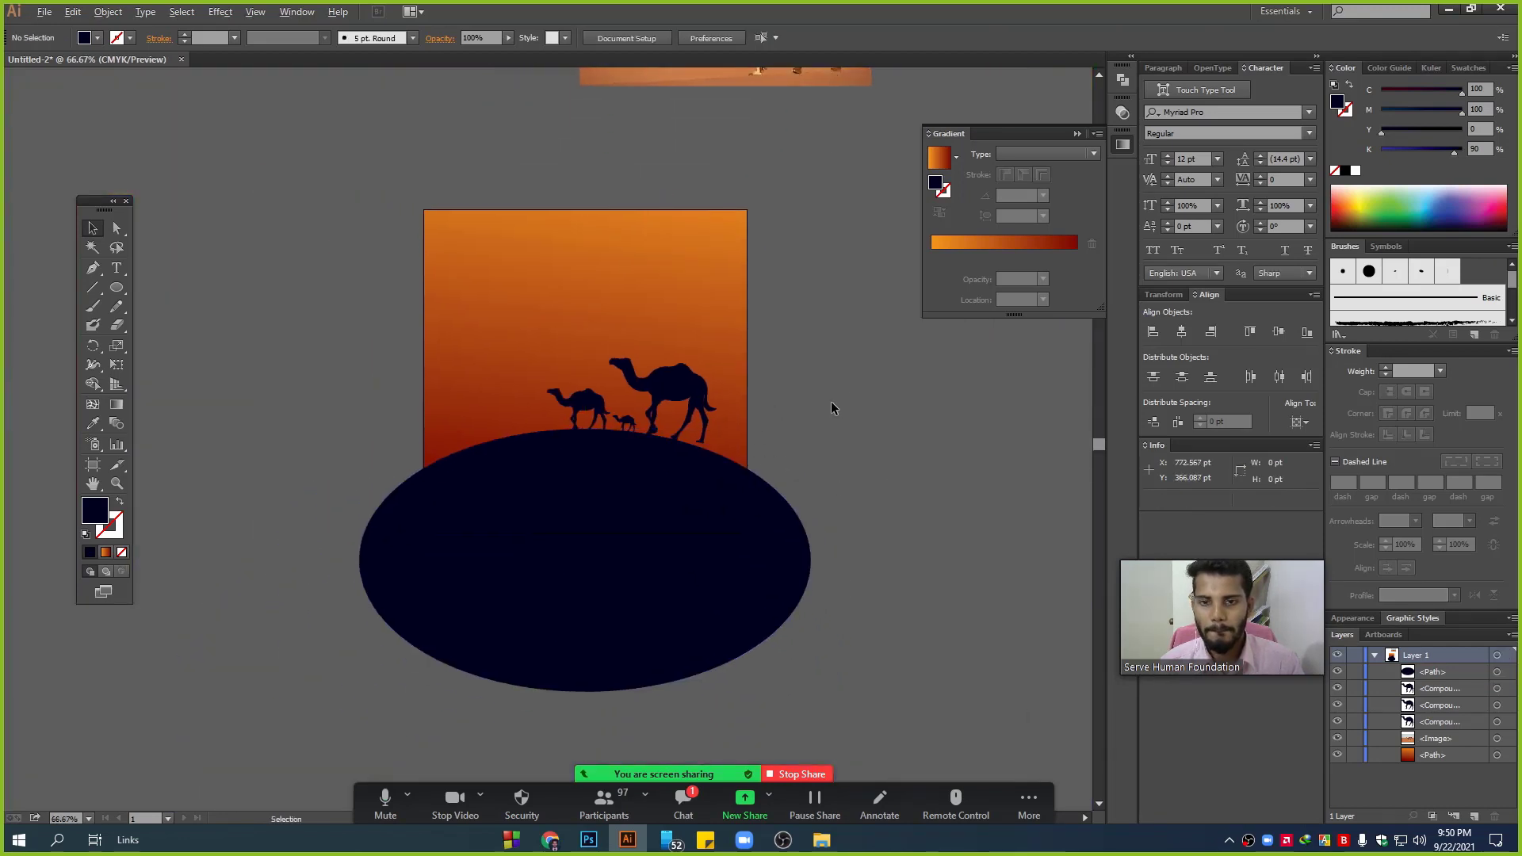
{"action": "key", "text": "ctrl+plus"}
{"action": "left_click_drag", "start_coordinate": [825, 550], "coordinate": [465, 299]}
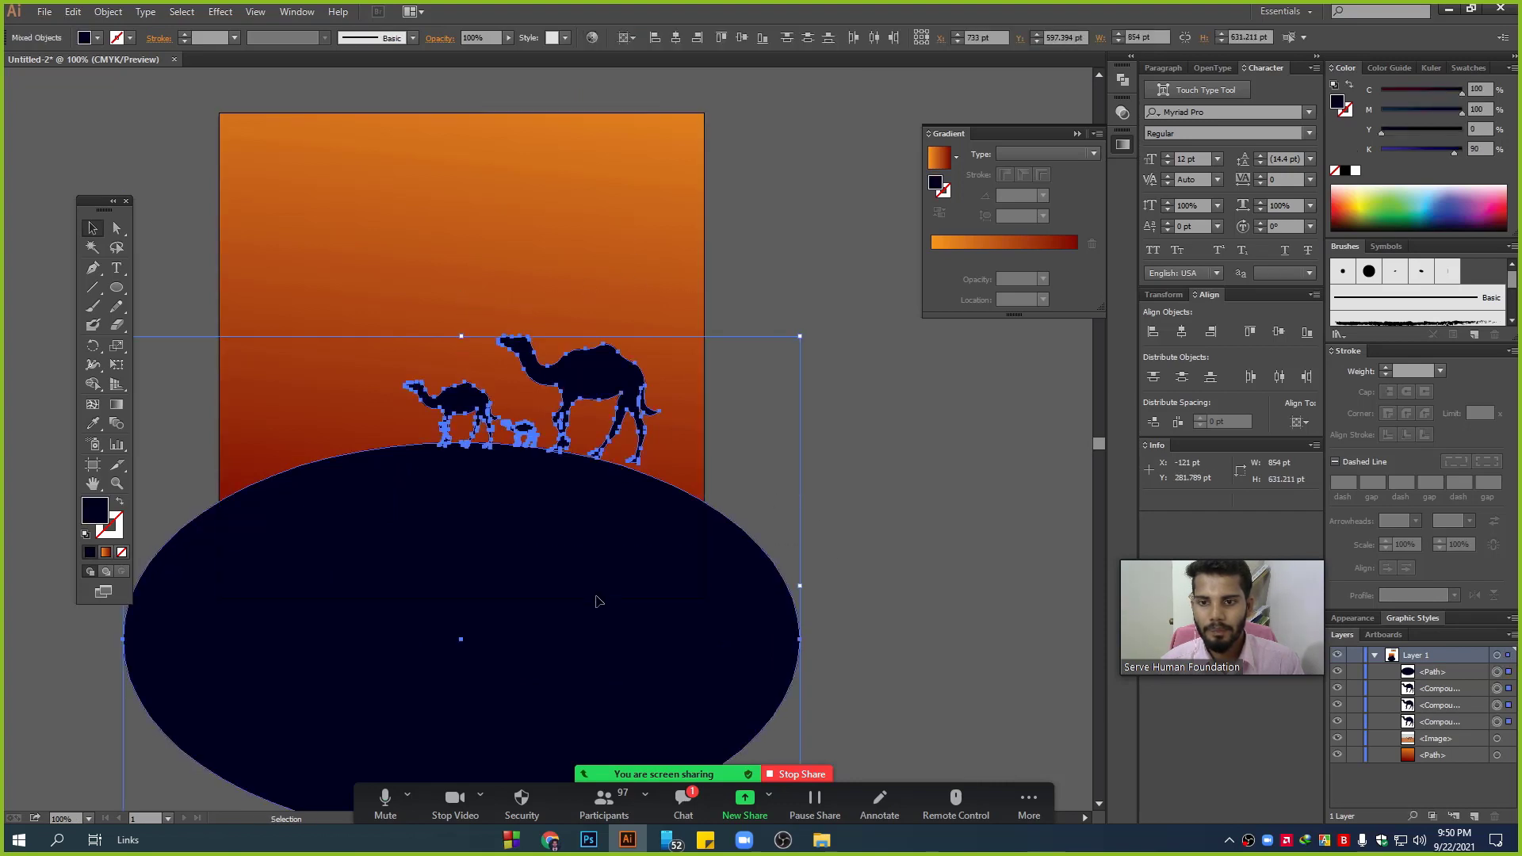
{"action": "left_click_drag", "start_coordinate": [599, 601], "coordinate": [598, 534]}
{"action": "left_click", "coordinate": [911, 502]}
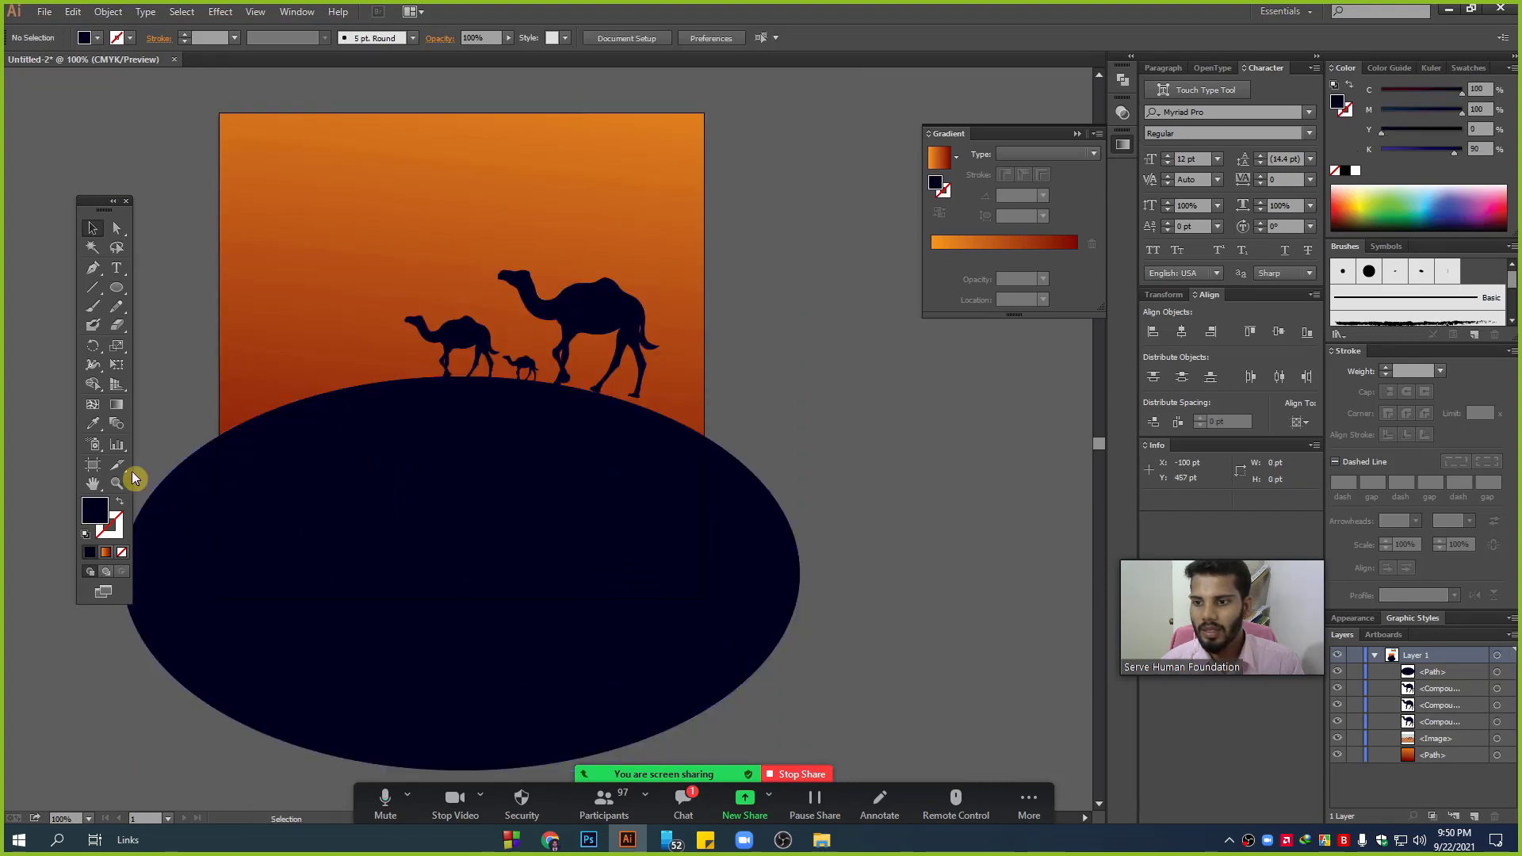
- Extend the artboard's top edge, lower the hill and camels 85 pt, and settle the medium camel
{"action": "left_click", "coordinate": [93, 465]}
{"action": "left_click_drag", "start_coordinate": [462, 113], "coordinate": [462, 212]}
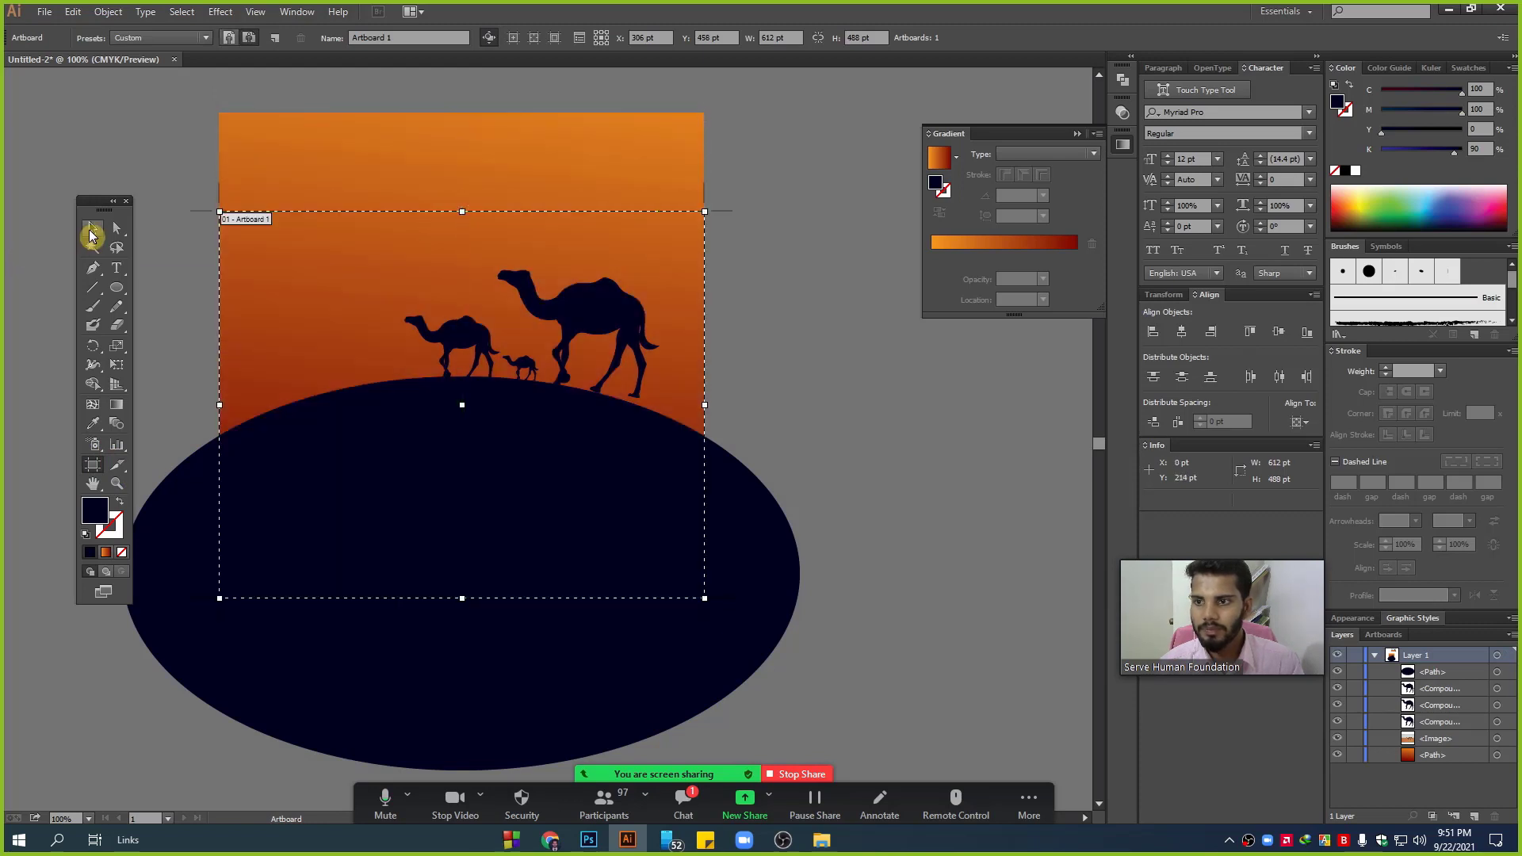
{"action": "left_click", "coordinate": [91, 233]}
{"action": "mouse_move", "coordinate": [867, 503]}
{"action": "left_mouse_down"}
{"action": "mouse_move", "coordinate": [544, 323]}
{"action": "mouse_move", "coordinate": [578, 346]}
{"action": "left_mouse_up"}
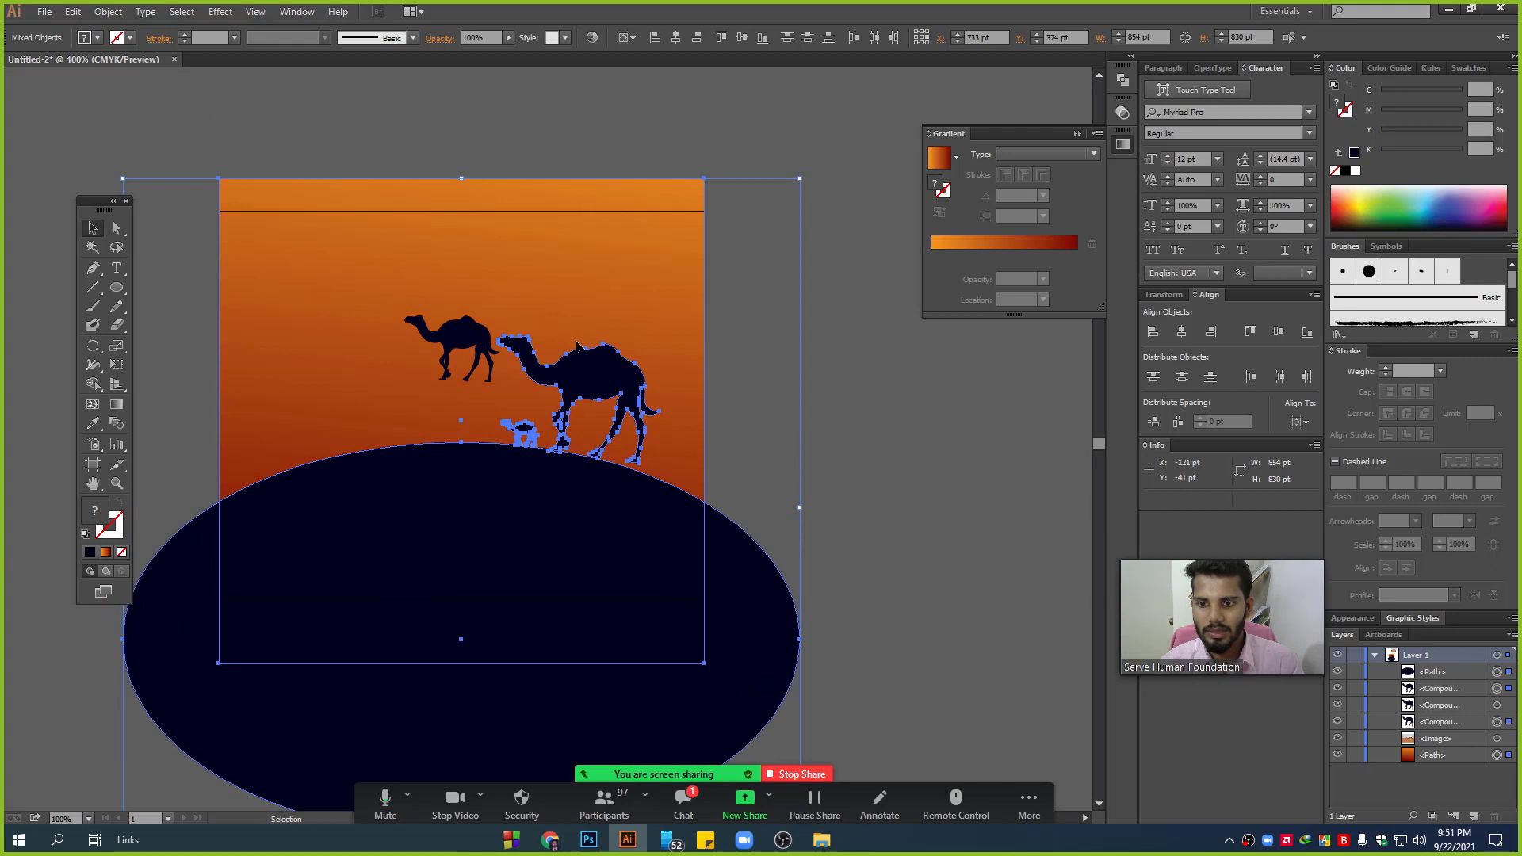
{"action": "left_click", "coordinate": [853, 400]}
{"action": "scroll", "coordinate": [459, 355], "scroll_direction": "up", "scroll_amount": 1}
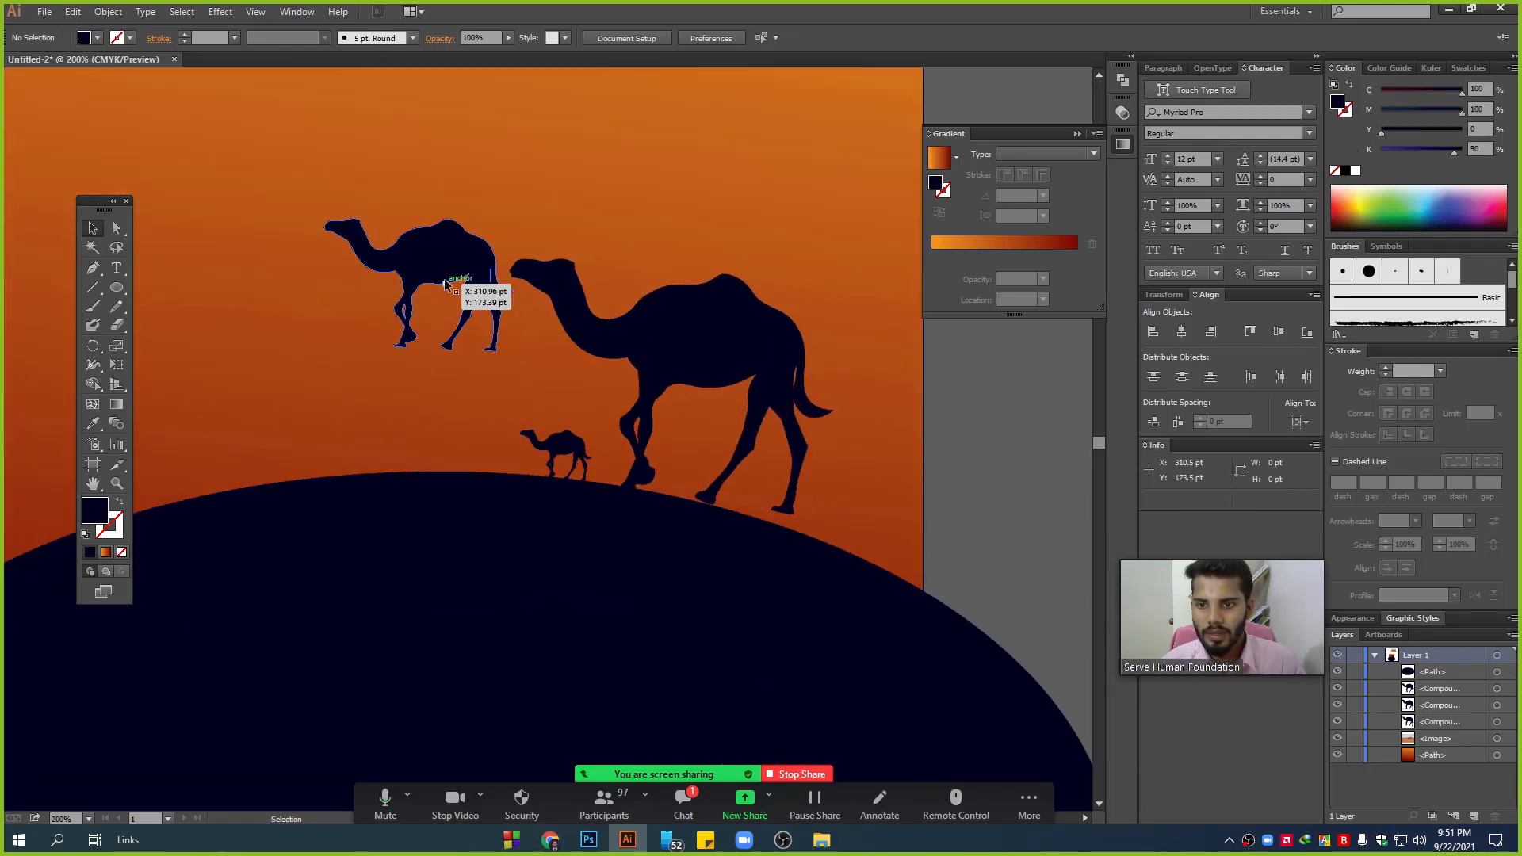
{"action": "left_click_drag", "start_coordinate": [464, 293], "coordinate": [440, 409]}
{"action": "scroll", "coordinate": [440, 409], "scroll_direction": "down", "scroll_amount": 2}
{"action": "left_click", "coordinate": [782, 421]}
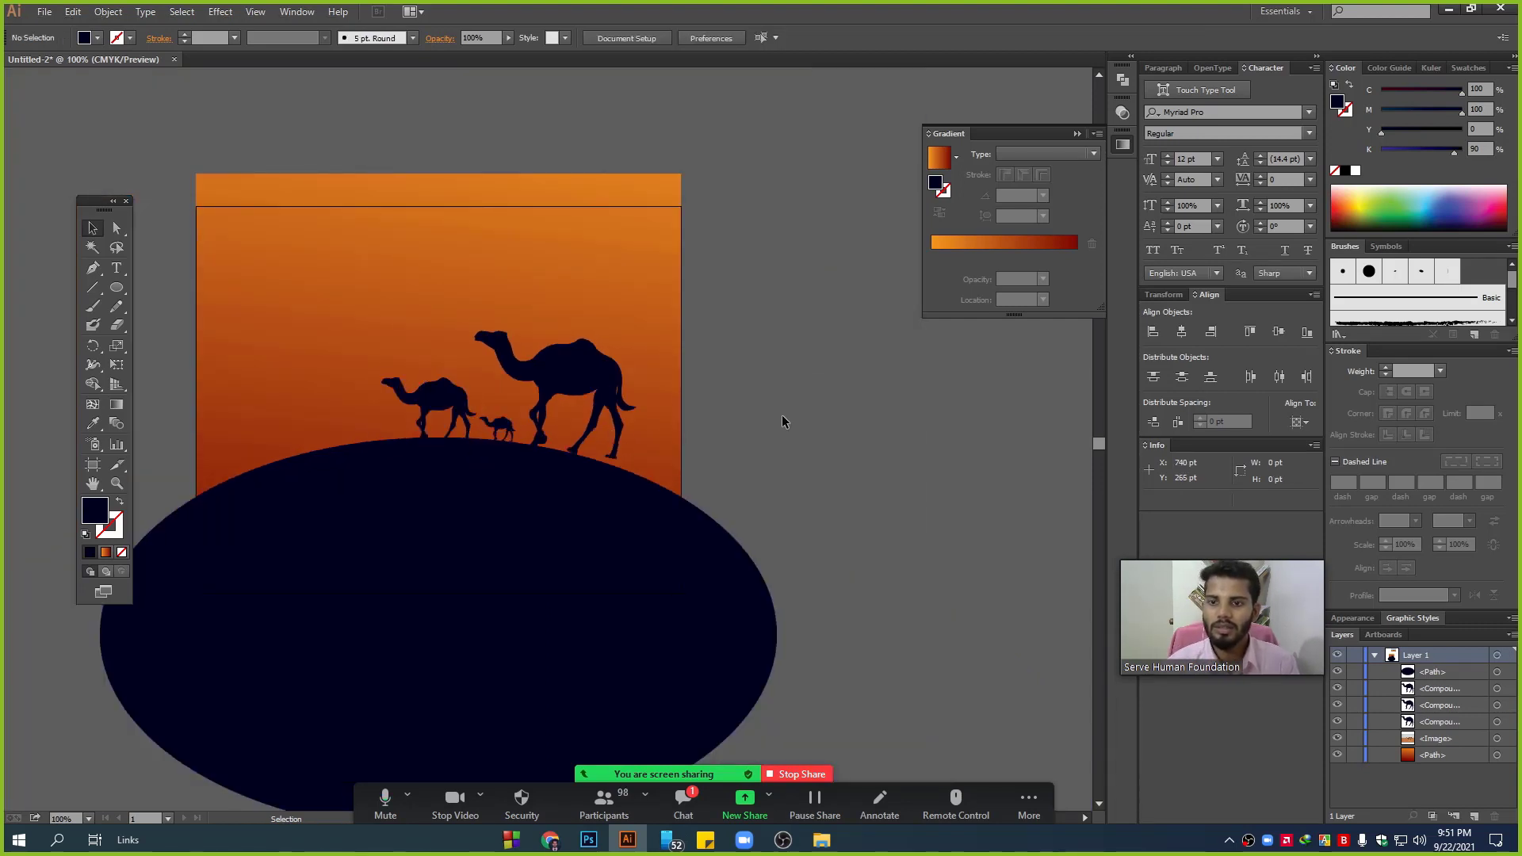
- Select all three camels and enlarge them together
{"action": "left_click", "coordinate": [432, 400]}
{"action": "left_click", "coordinate": [481, 331]}
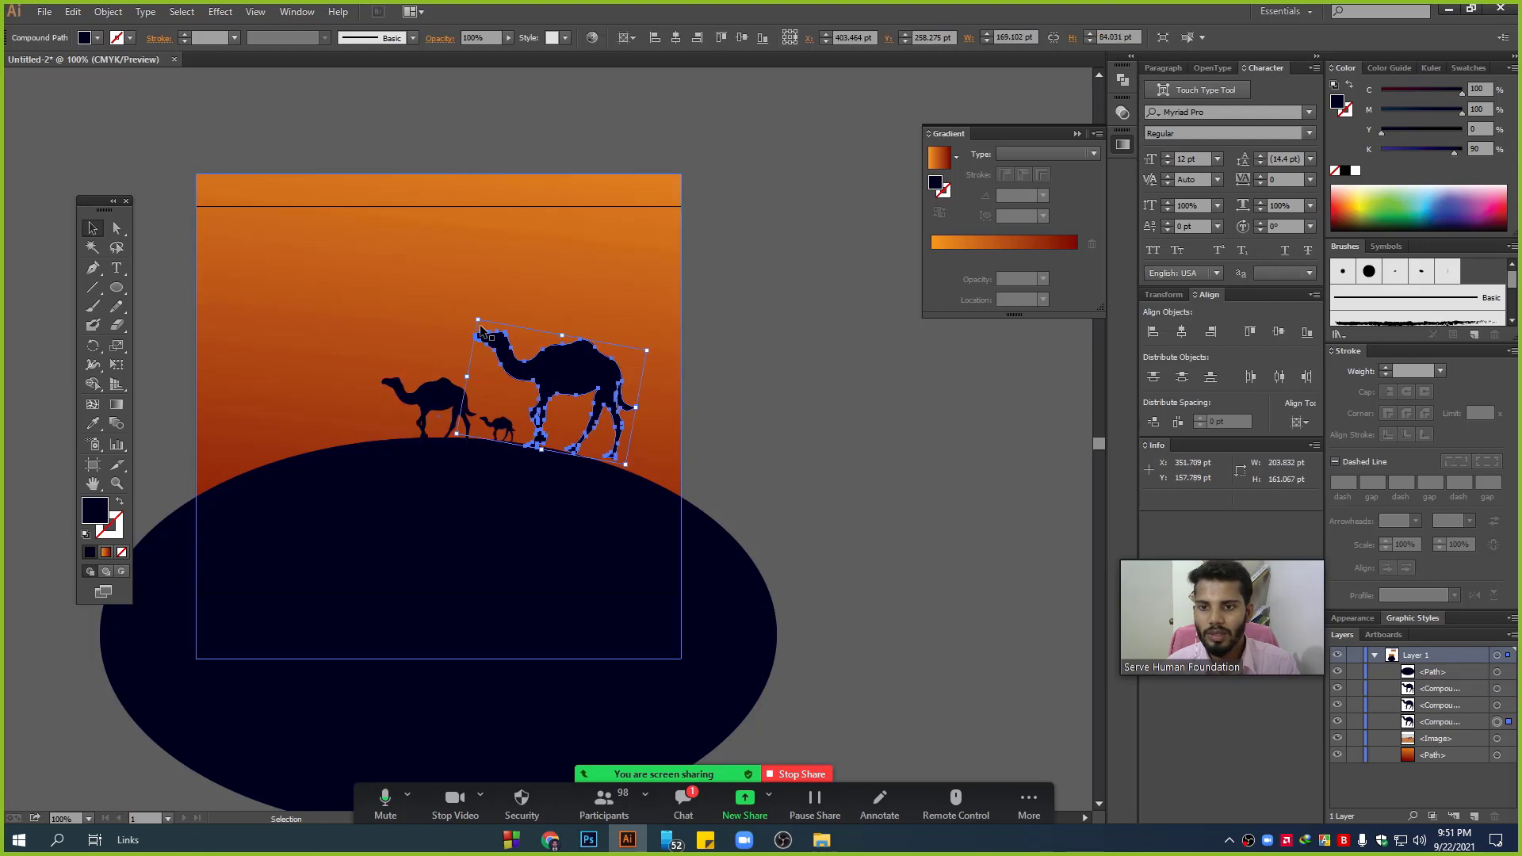
{"action": "left_click", "coordinate": [428, 396], "text": "shift"}
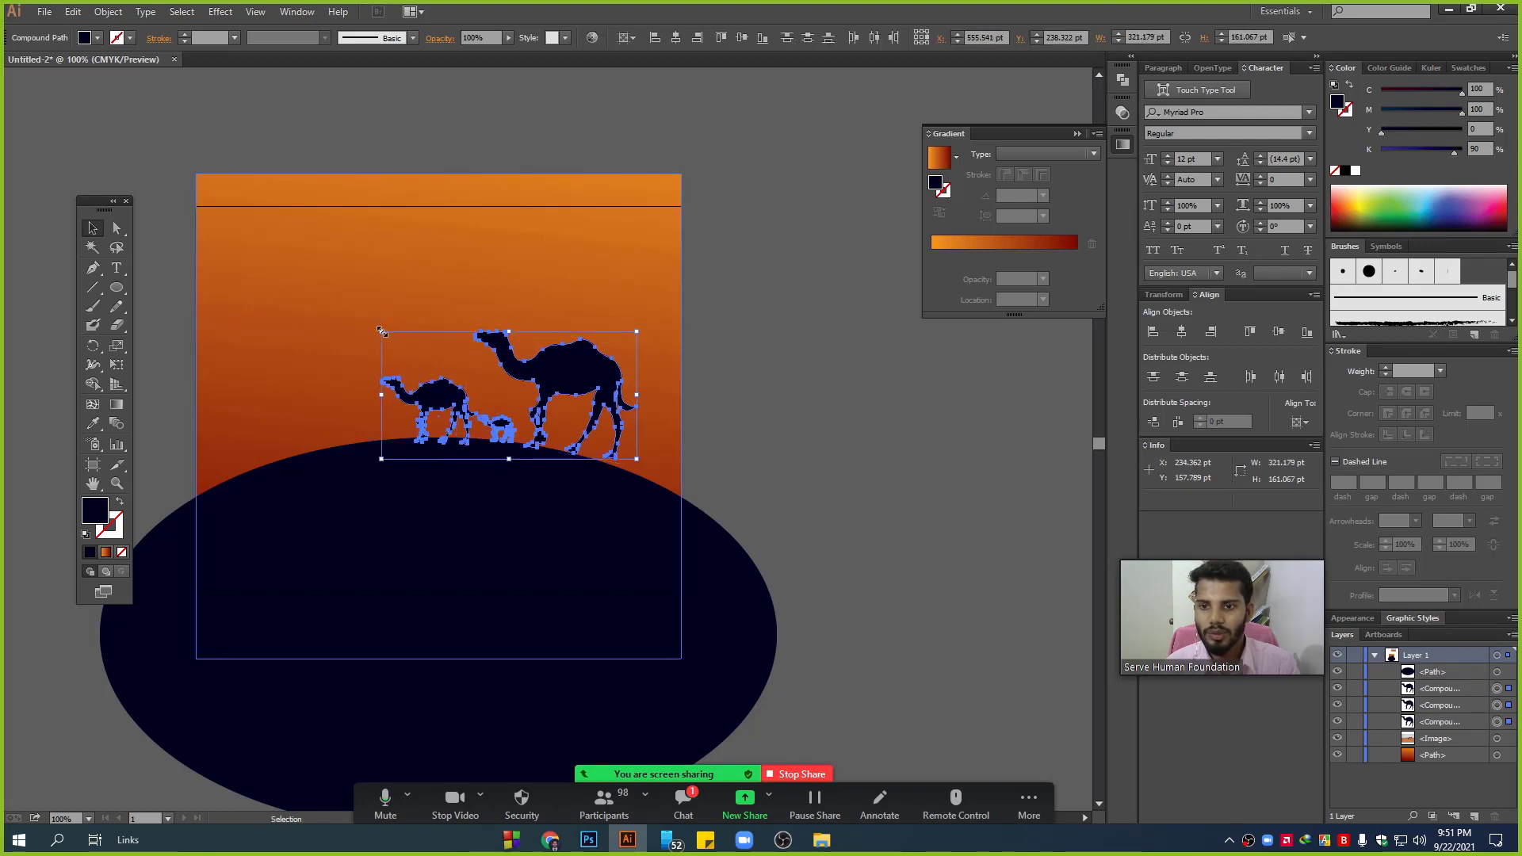
{"action": "left_click_drag", "start_coordinate": [380, 334], "coordinate": [291, 298]}
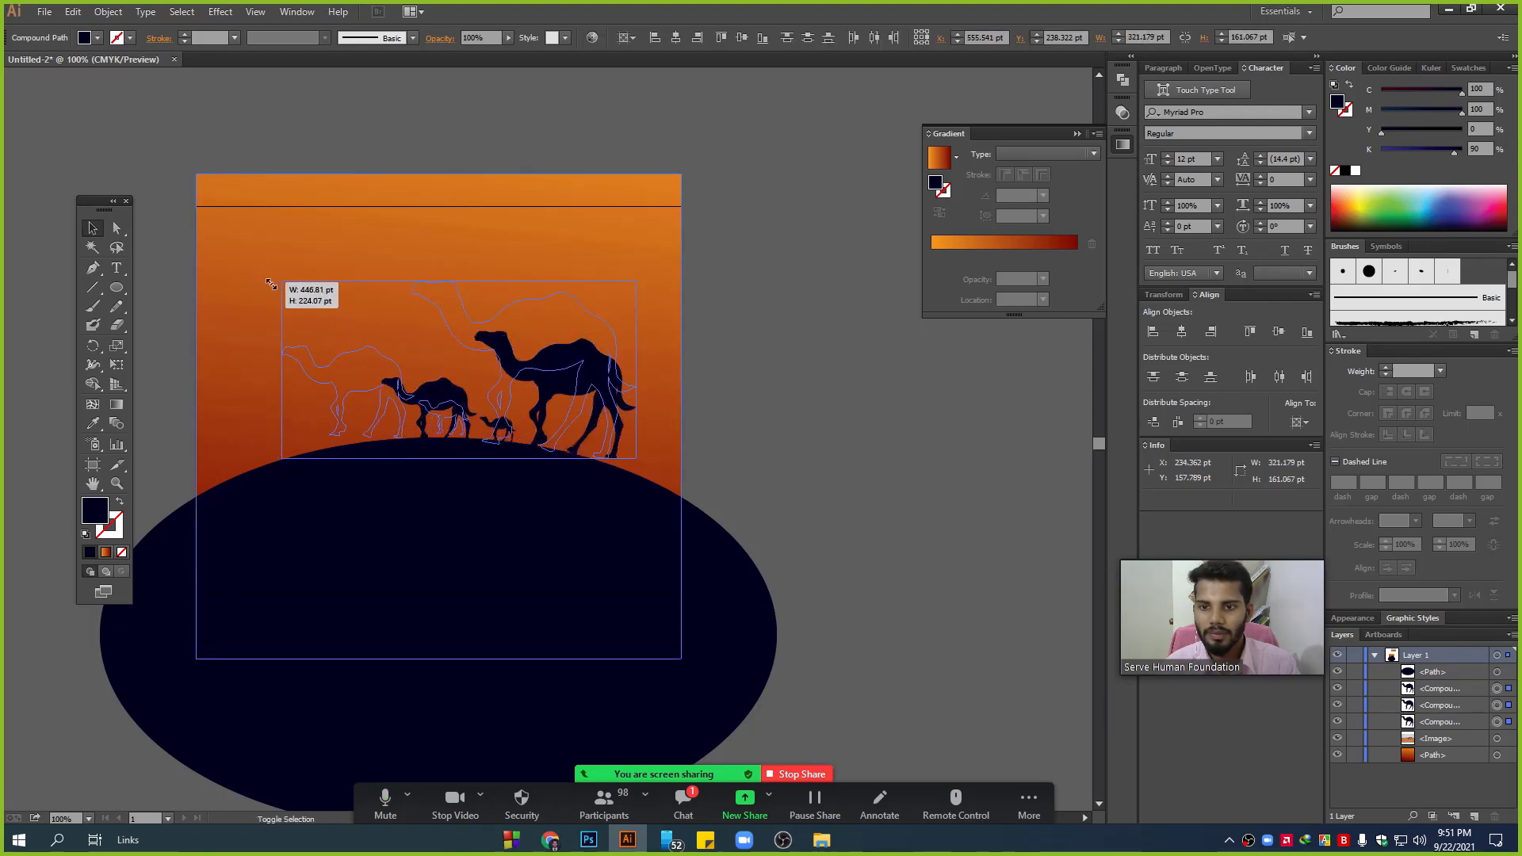
{"action": "left_click", "coordinate": [789, 445]}
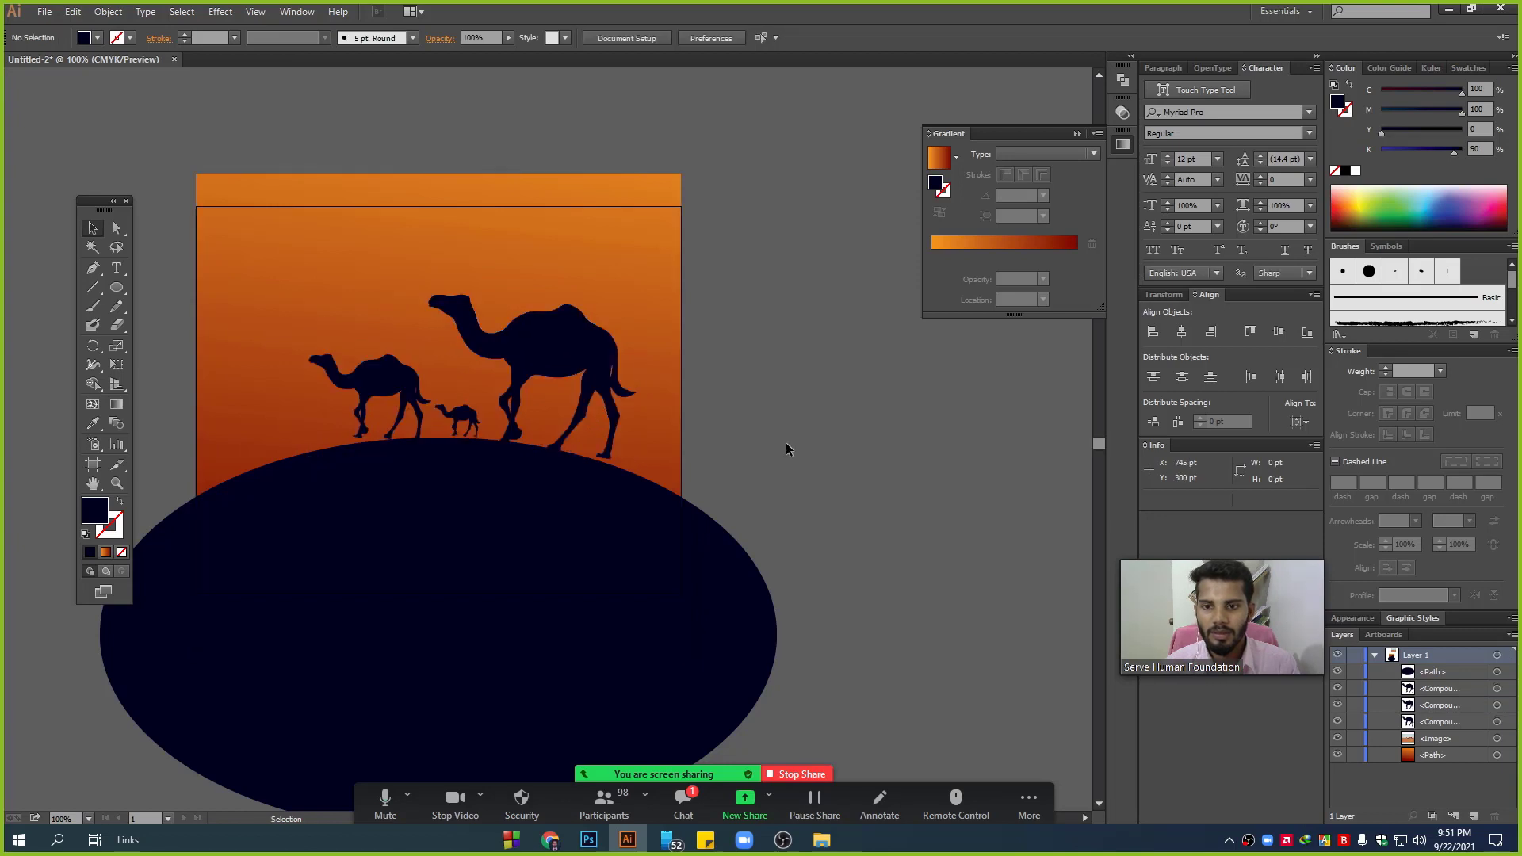
- Move the medium camel left along the hill and nudge the baby camel slightly right
{"action": "scroll", "coordinate": [740, 457], "scroll_direction": "up", "scroll_amount": 1}
{"action": "left_click_drag", "start_coordinate": [740, 457], "coordinate": [891, 426]}
{"action": "left_click", "coordinate": [665, 279]}
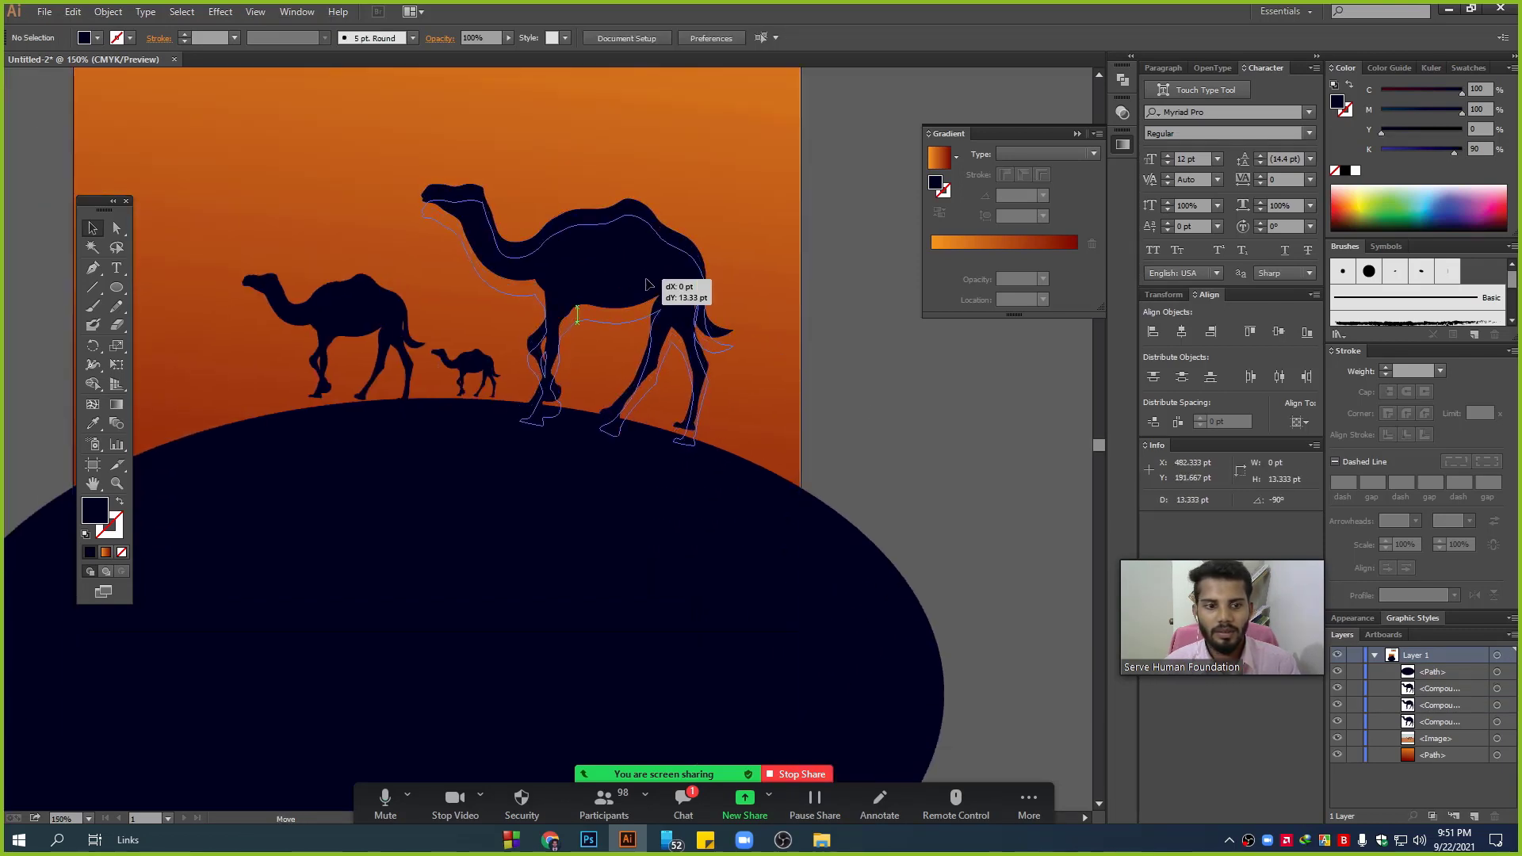
{"action": "left_click", "coordinate": [385, 357]}
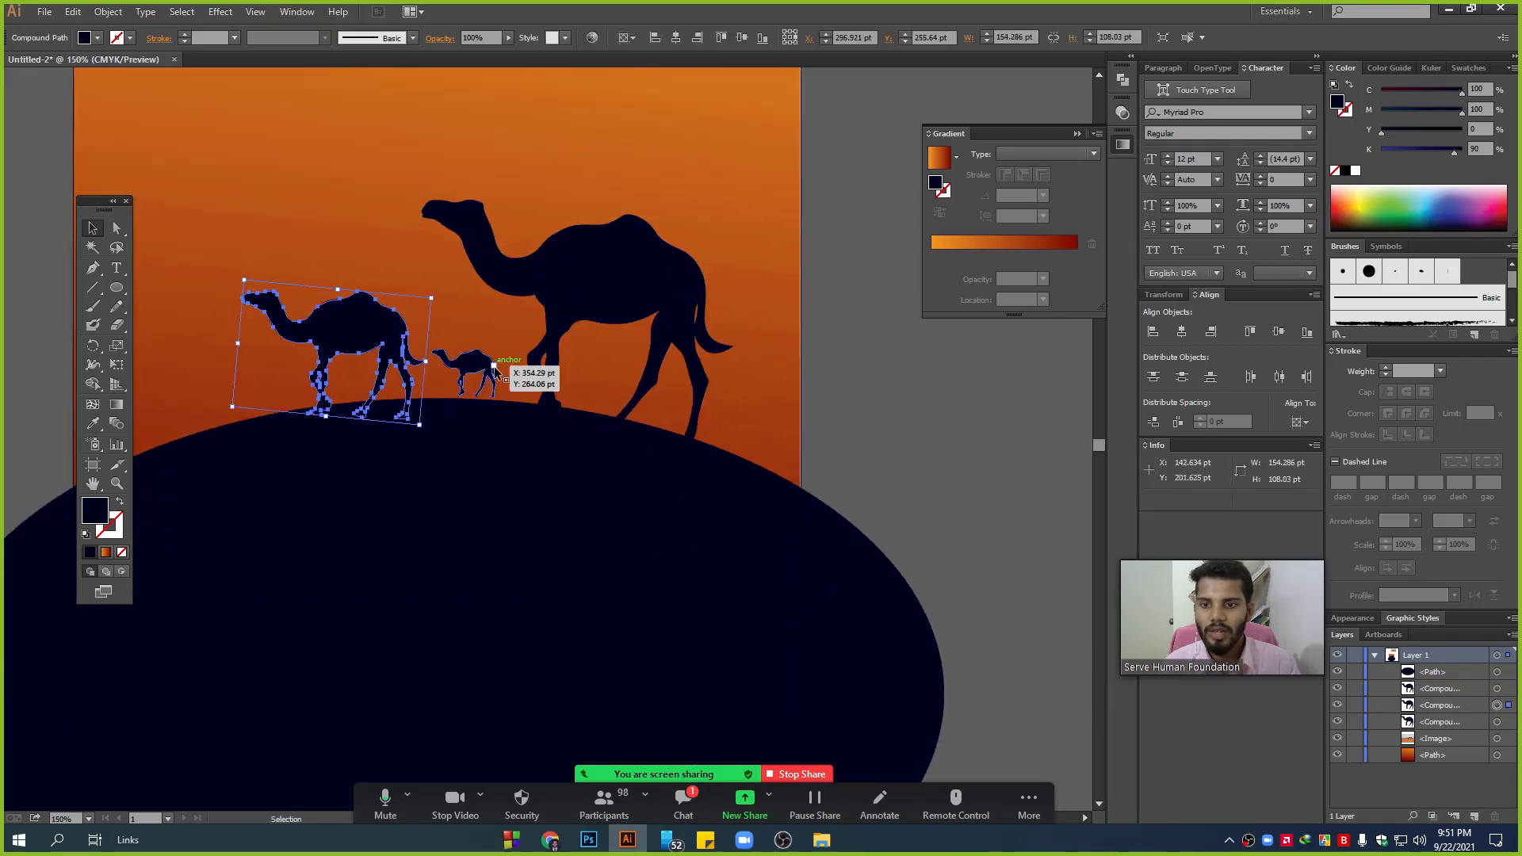
{"action": "left_click_drag", "start_coordinate": [489, 379], "coordinate": [486, 384]}
{"action": "left_click", "coordinate": [911, 391]}
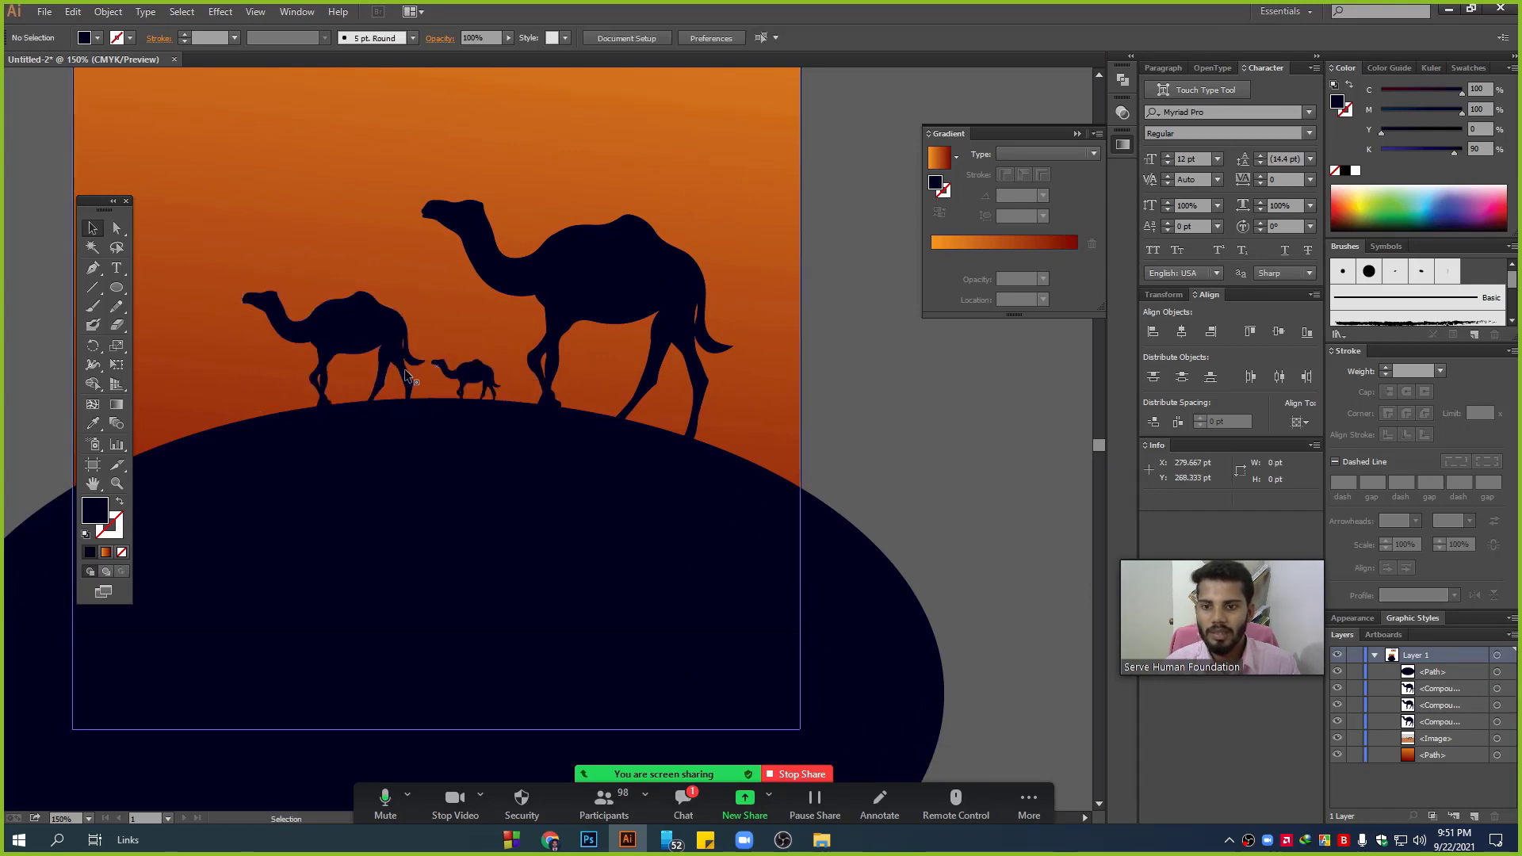
{"action": "scroll", "coordinate": [498, 388], "scroll_direction": "up", "scroll_amount": 2}
{"action": "left_click", "coordinate": [498, 388]}
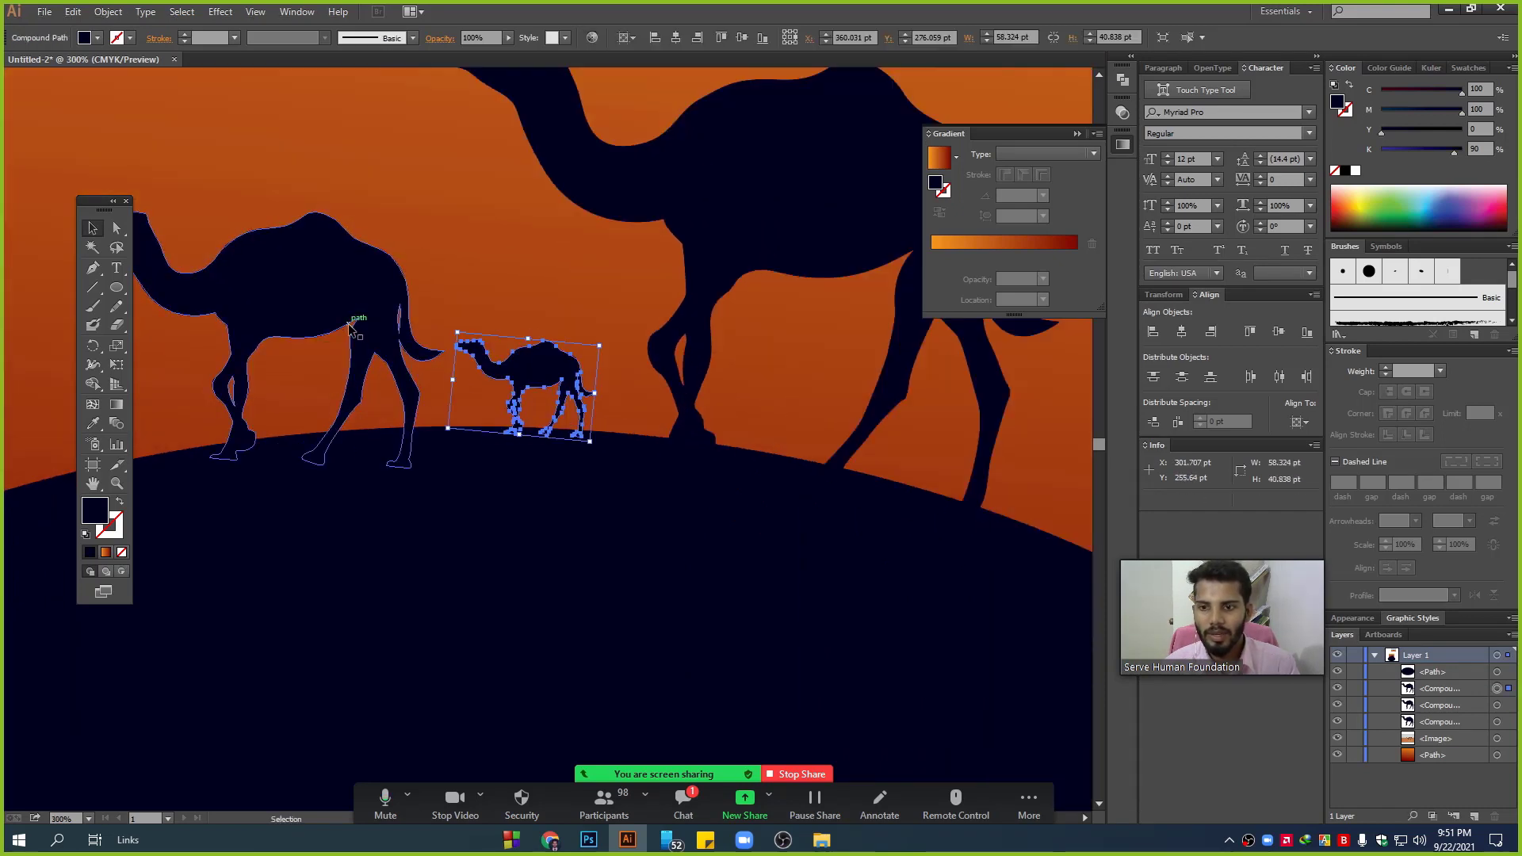
{"action": "left_click_drag", "start_coordinate": [350, 320], "coordinate": [357, 319]}
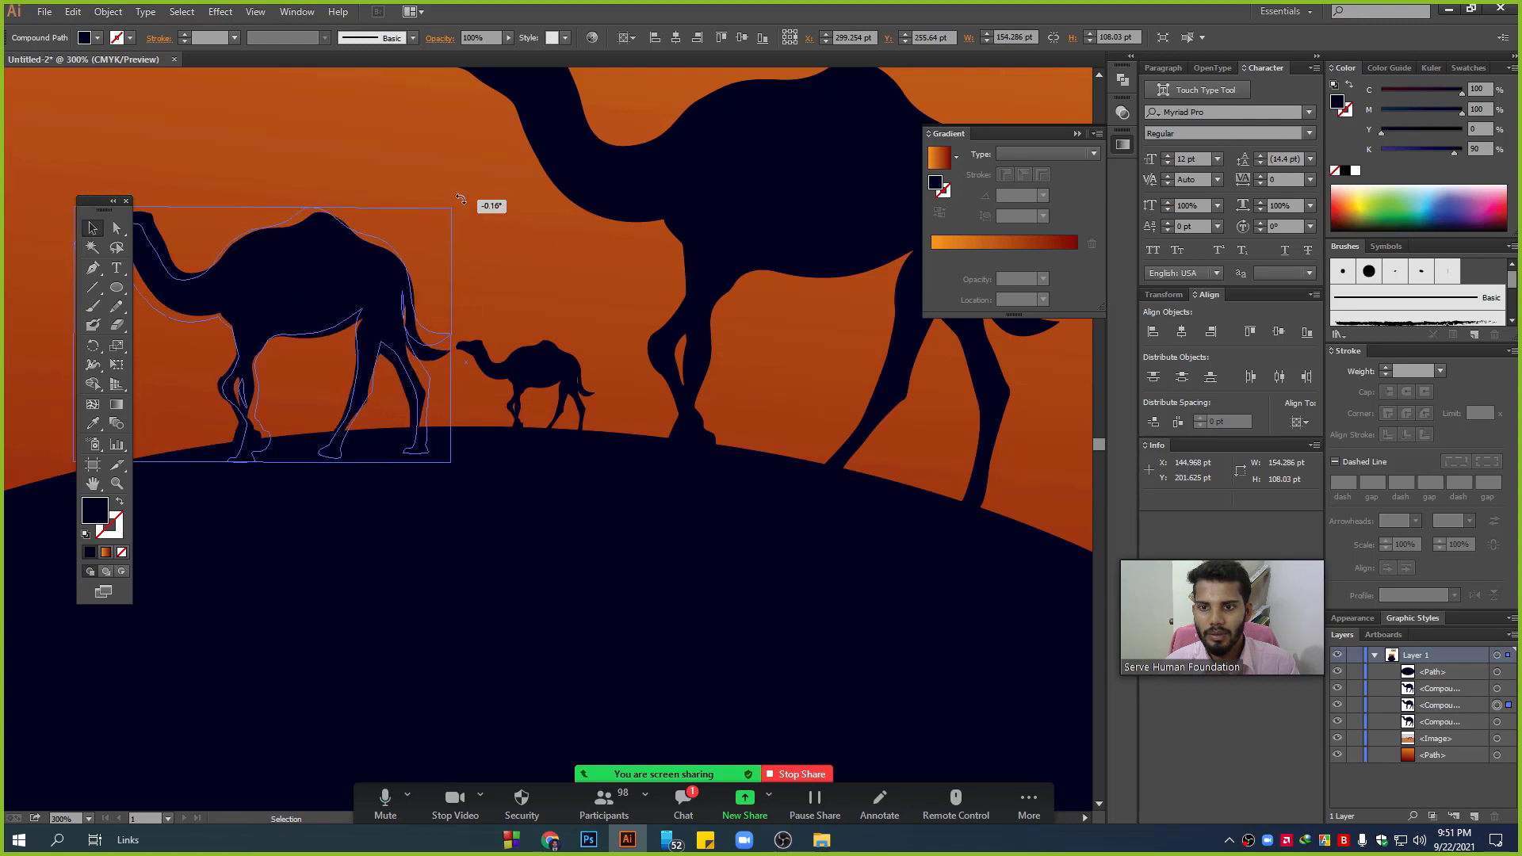
{"action": "left_click_drag", "start_coordinate": [343, 247], "coordinate": [294, 241]}
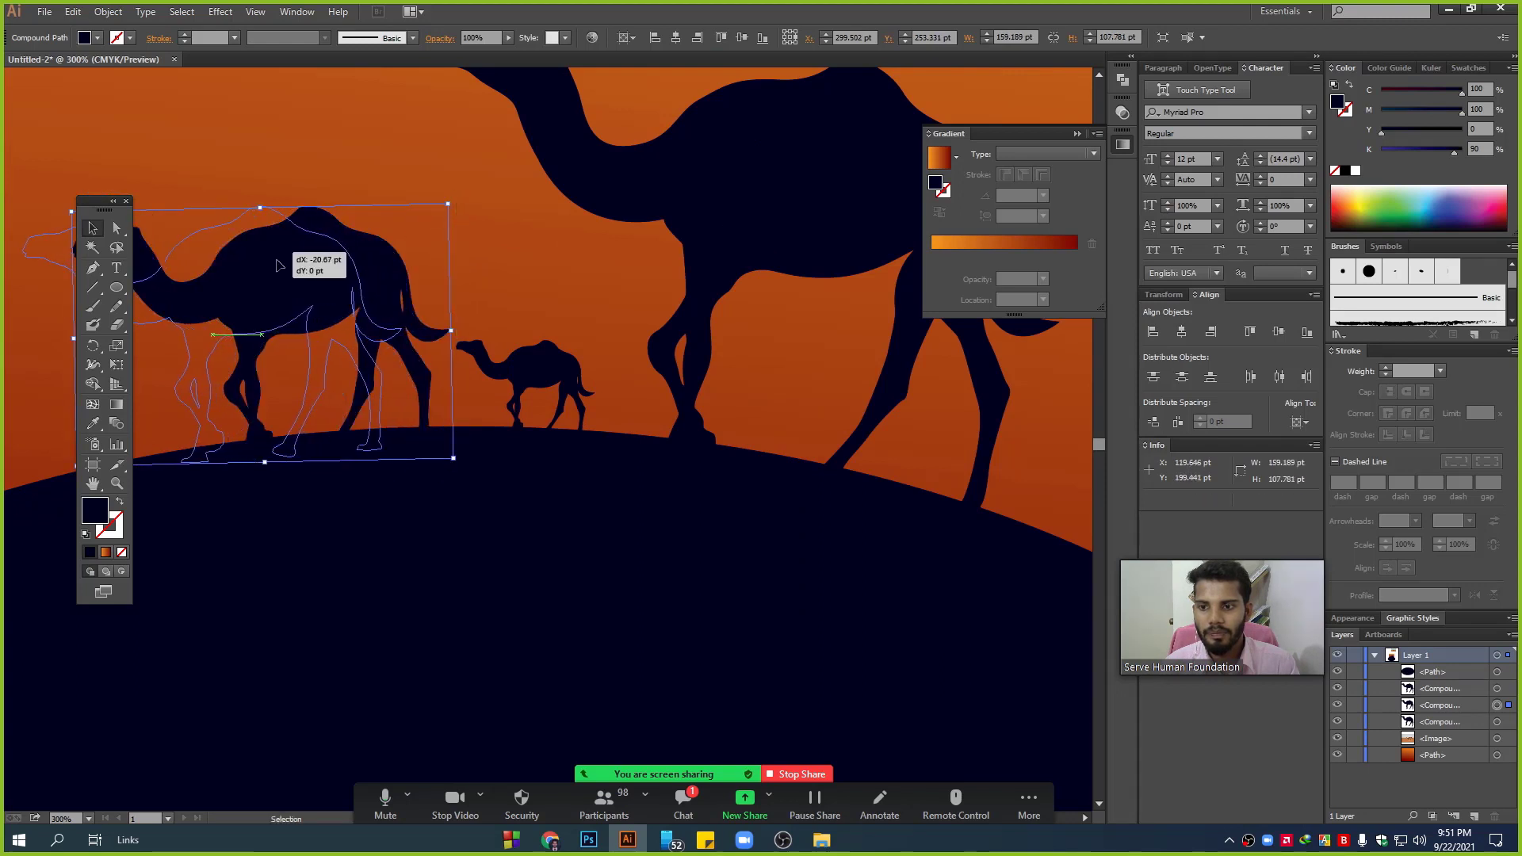
- Place the small camel on the hill between the medium and large camels
{"action": "scroll", "coordinate": [246, 422], "scroll_direction": "down", "scroll_amount": 1}
{"action": "scroll", "coordinate": [246, 422], "scroll_direction": "down", "scroll_amount": 2}
{"action": "left_click", "coordinate": [656, 418]}
{"action": "left_click_drag", "start_coordinate": [656, 418], "coordinate": [786, 444]}
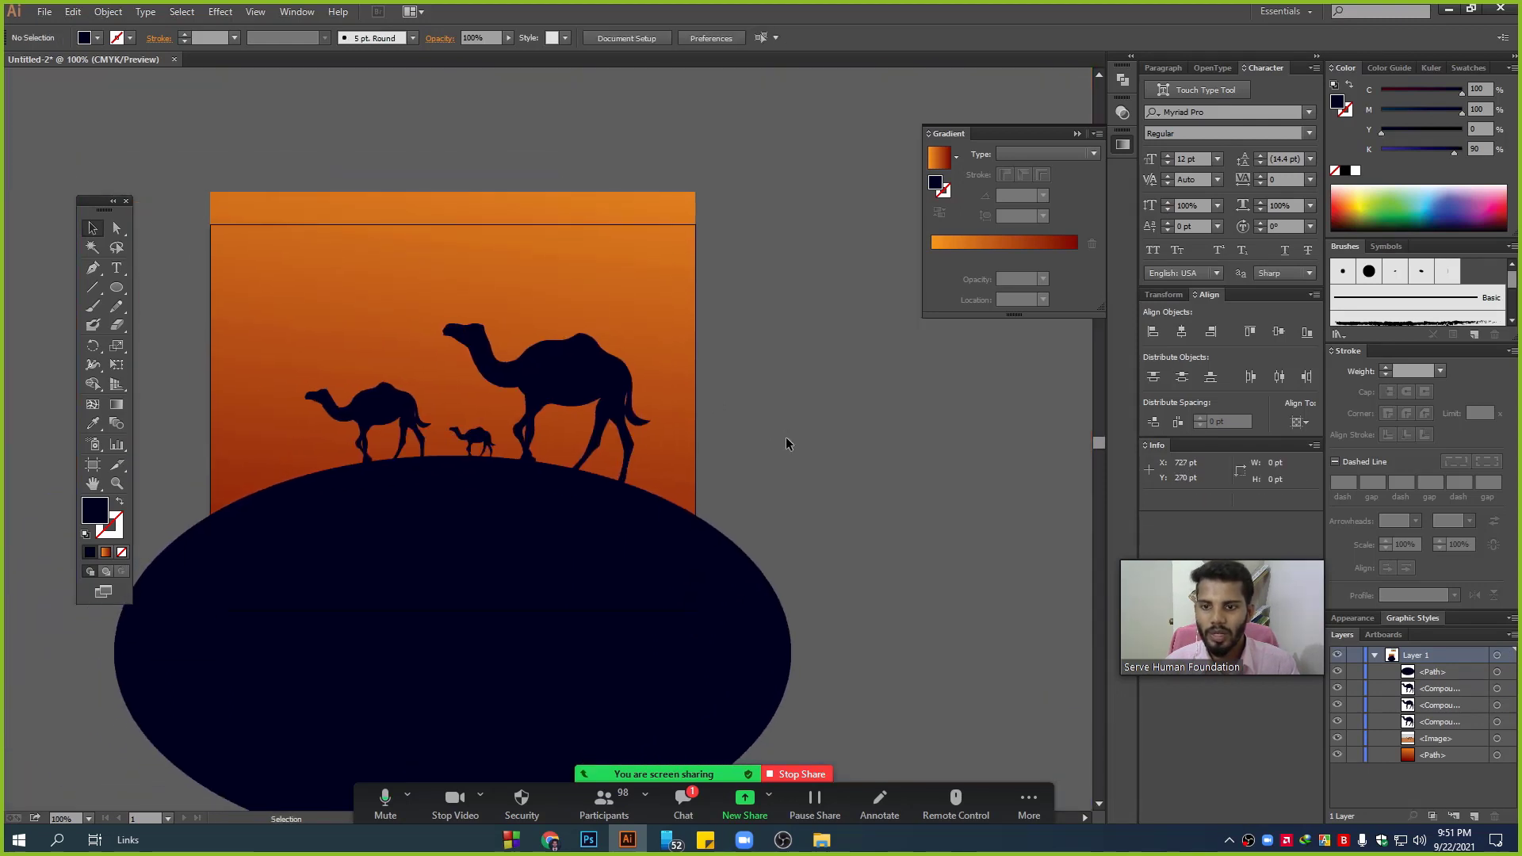
{"action": "scroll", "coordinate": [716, 445], "scroll_direction": "down", "scroll_amount": 2}
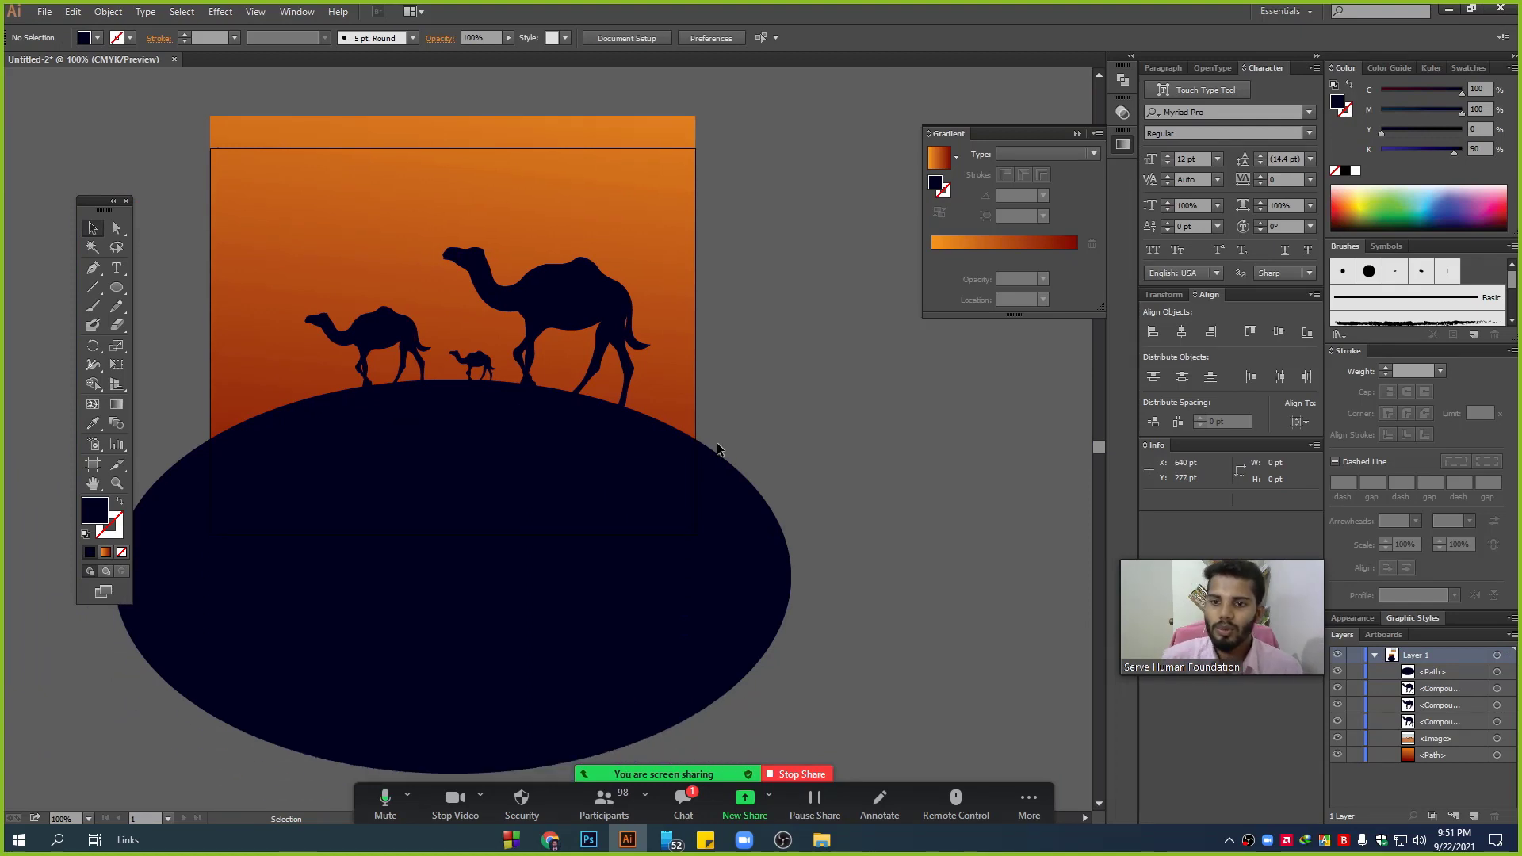
{"action": "left_click_drag", "start_coordinate": [487, 362], "coordinate": [479, 362]}
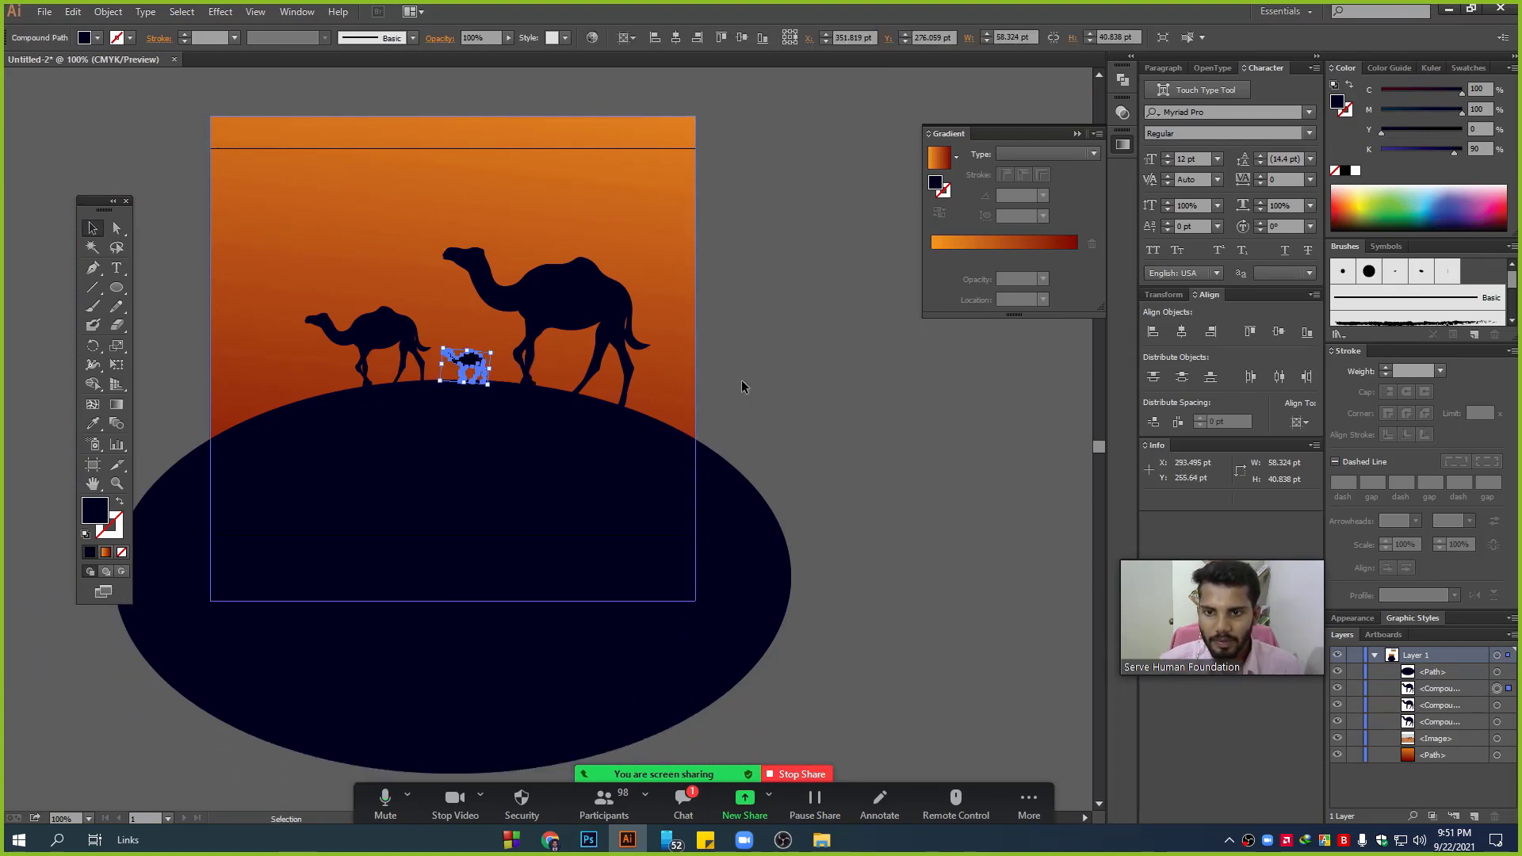
{"action": "left_click", "coordinate": [865, 384]}
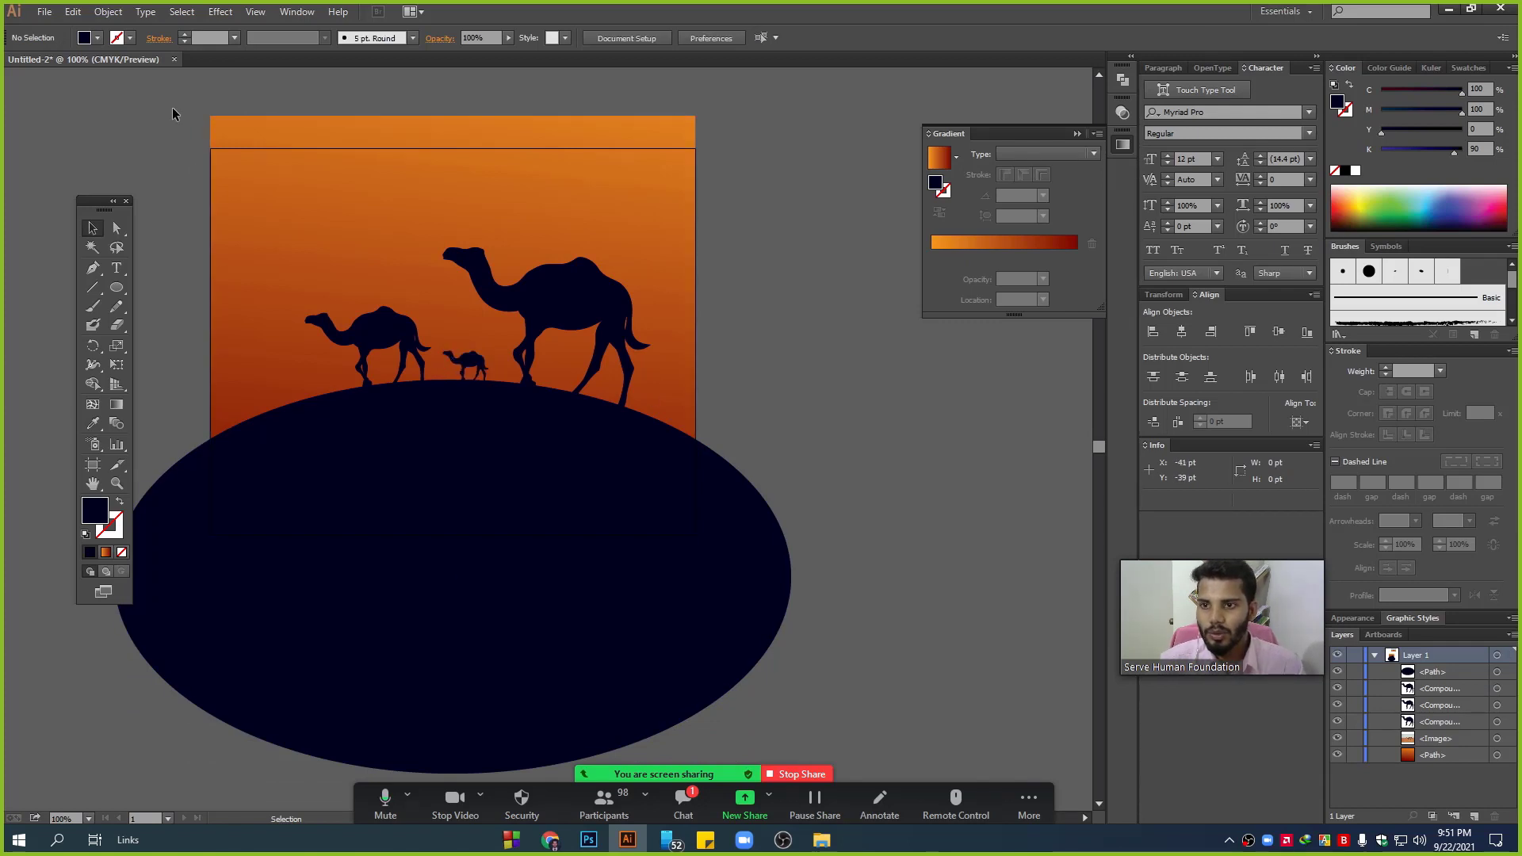
{"action": "mouse_move", "coordinate": [172, 113]}
{"action": "left_mouse_down"}
{"action": "mouse_move", "coordinate": [209, 642]}
{"action": "mouse_move", "coordinate": [113, 246]}
{"action": "left_mouse_up"}
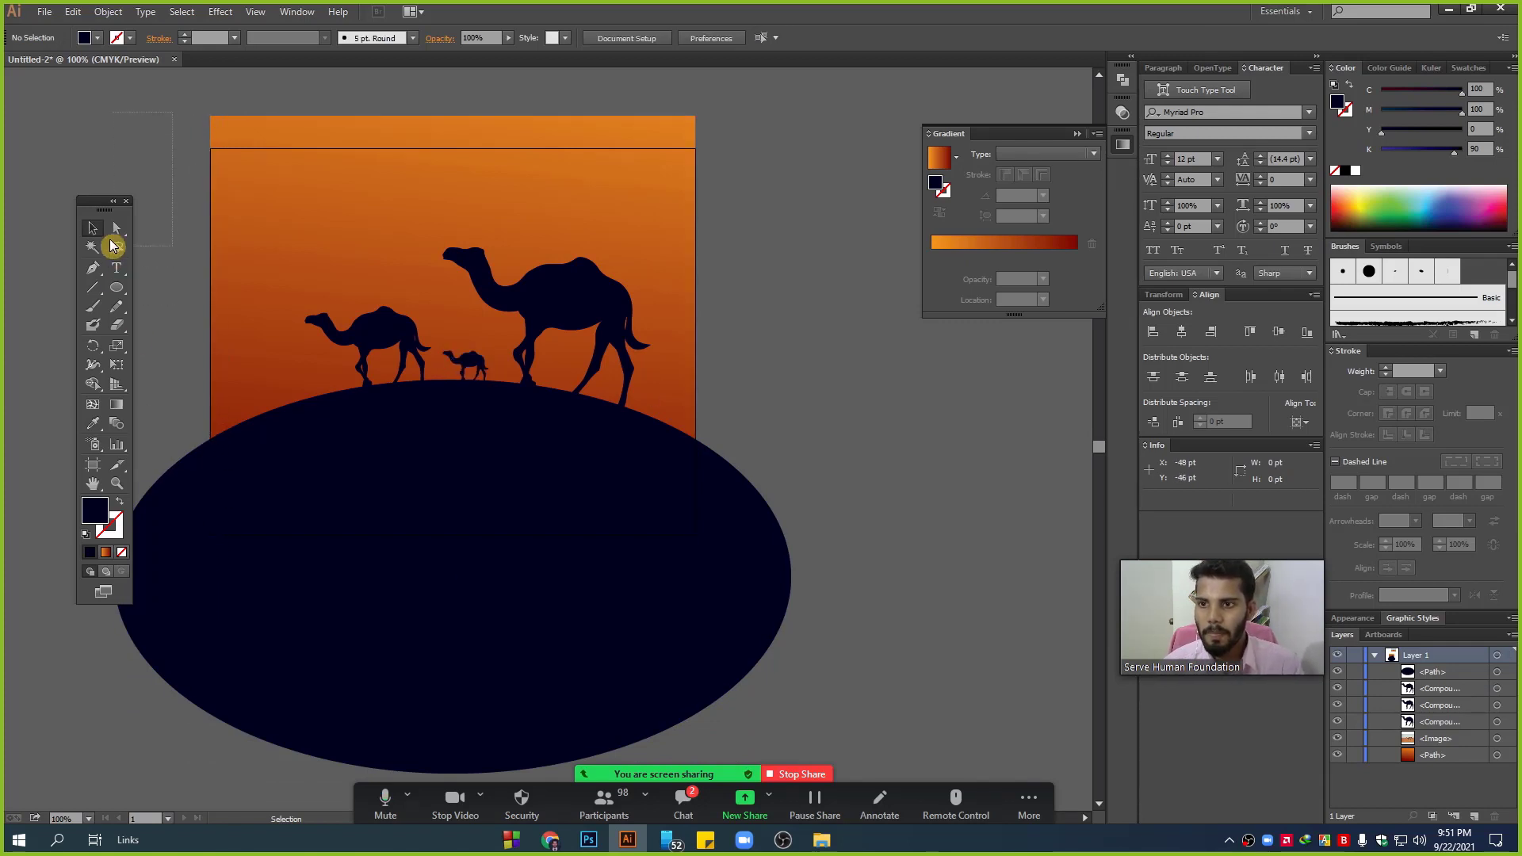
- Lower the sky rectangle's top edge slightly, then select the sky and dark hill together
{"action": "left_click", "coordinate": [269, 146]}
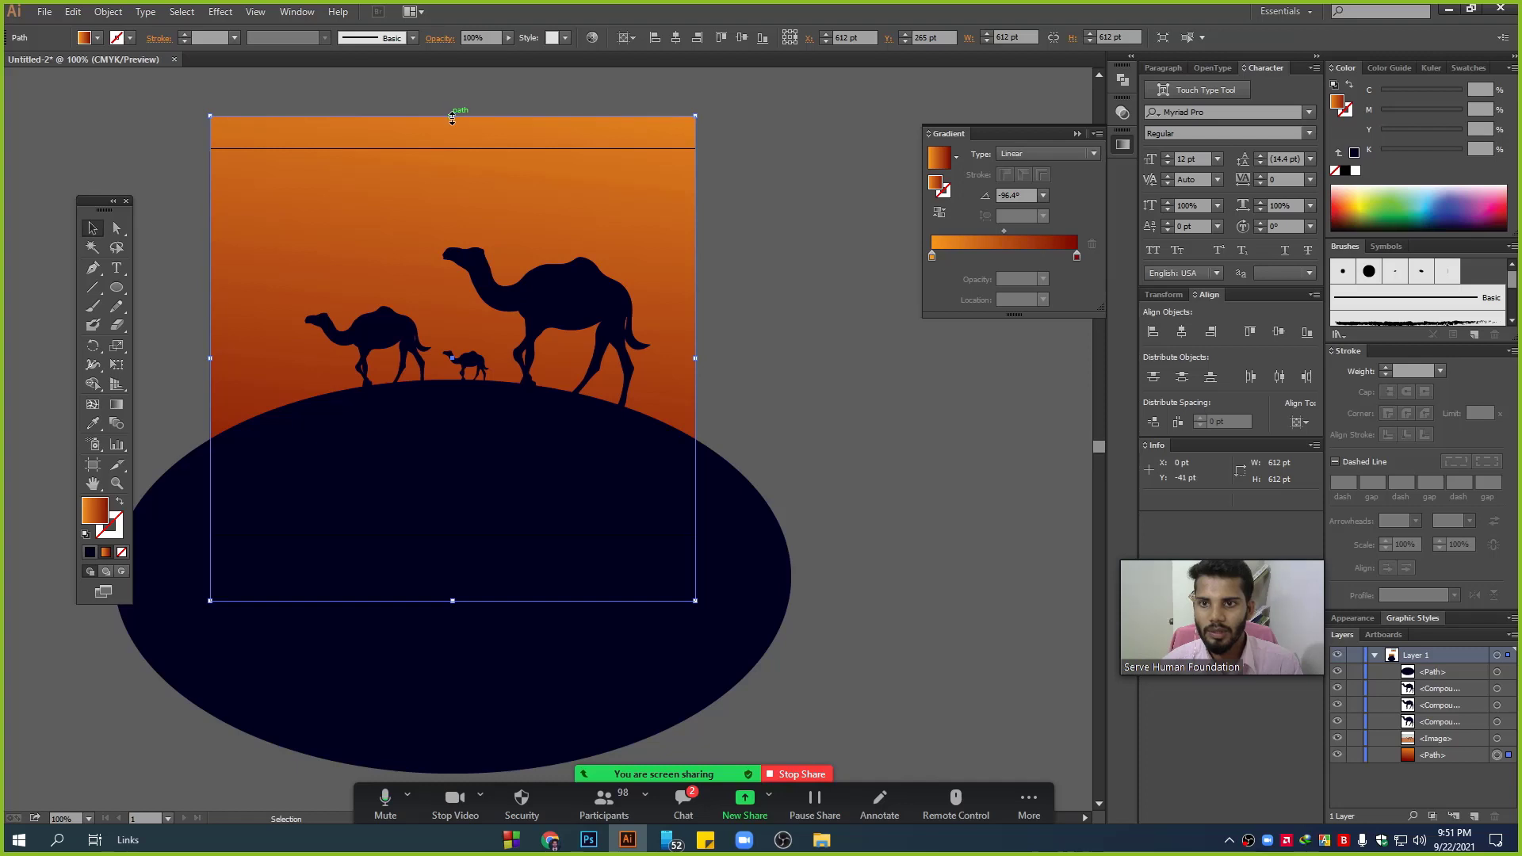
{"action": "left_click_drag", "start_coordinate": [453, 116], "coordinate": [453, 148]}
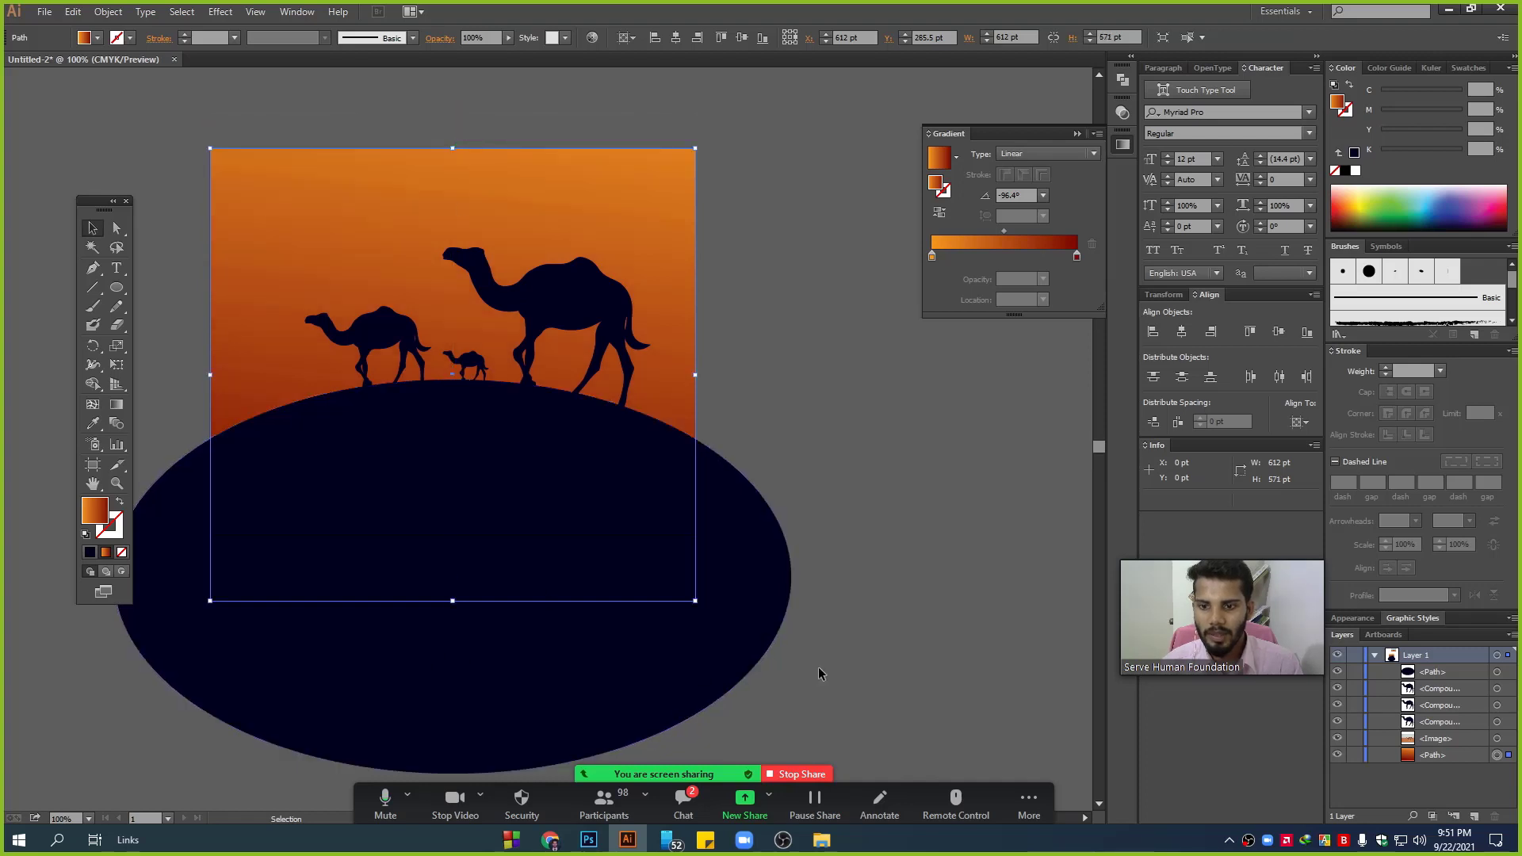
{"action": "mouse_move", "coordinate": [820, 668]}
{"action": "left_mouse_down"}
{"action": "mouse_move", "coordinate": [638, 514]}
{"action": "mouse_move", "coordinate": [164, 485]}
{"action": "left_mouse_up"}
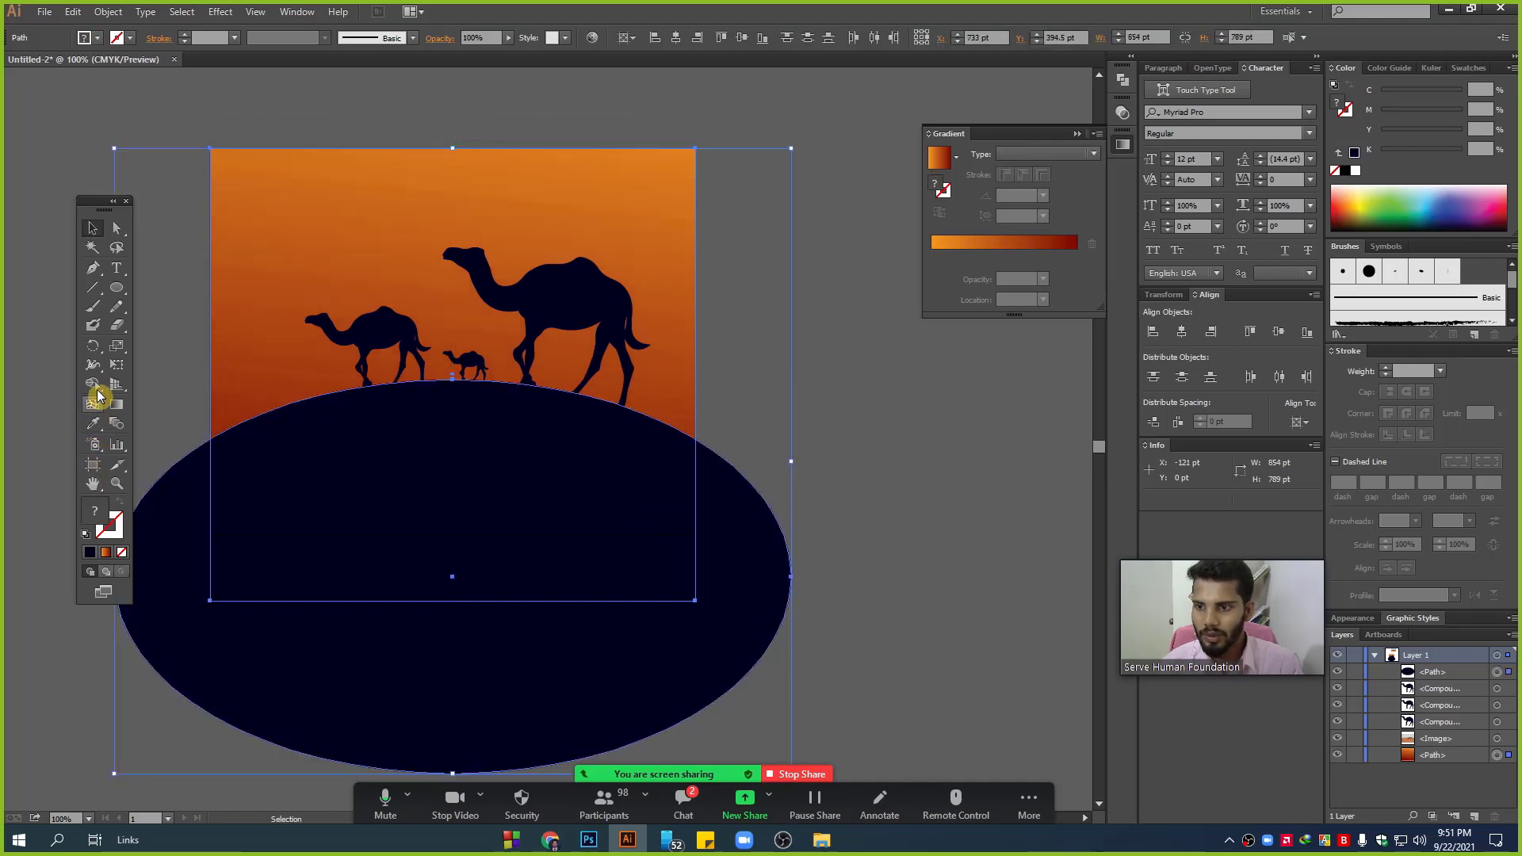
- Trim away the dark hill's parts outside the sky using Shape Builder, then deselect
{"action": "left_click", "coordinate": [93, 384]}
{"action": "left_click", "coordinate": [321, 661], "text": "alt"}
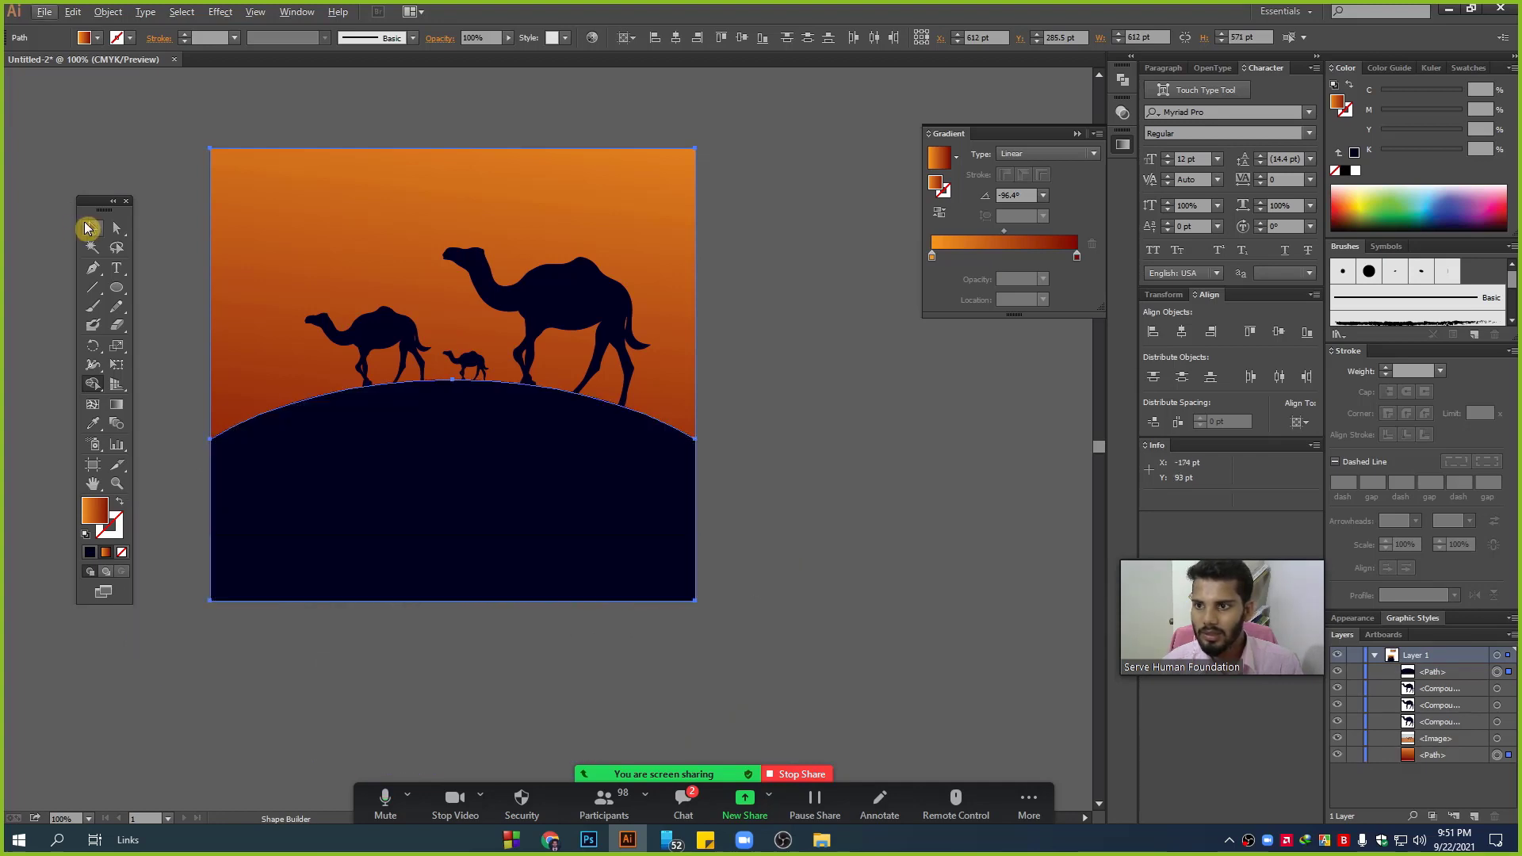
{"action": "left_click", "coordinate": [88, 228]}
{"action": "scroll", "coordinate": [382, 674], "scroll_direction": "up", "scroll_amount": 1}
{"action": "scroll", "coordinate": [383, 674], "scroll_direction": "up", "scroll_amount": 1}
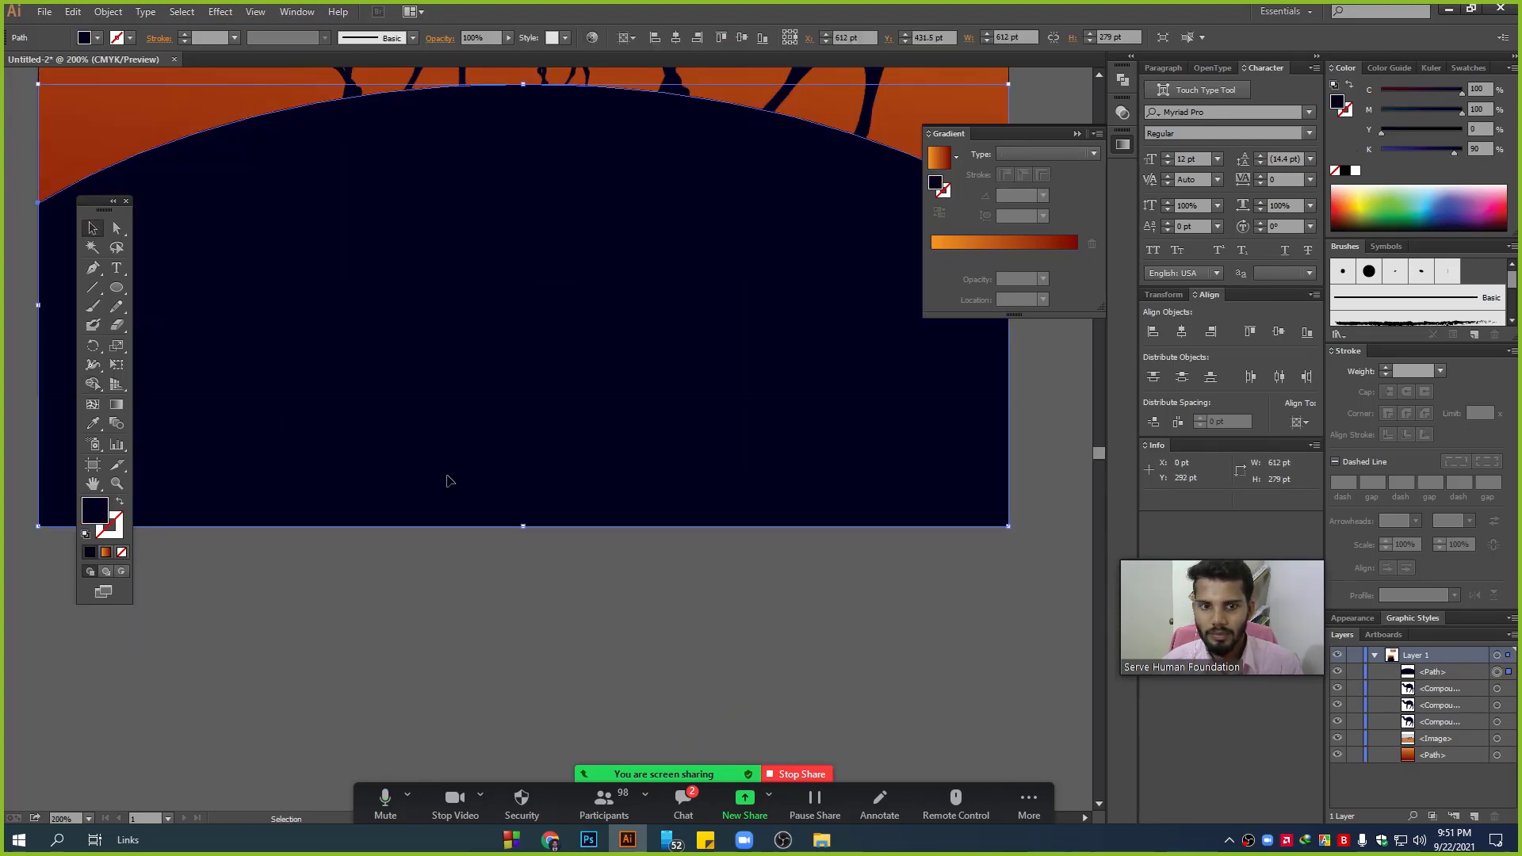
{"action": "scroll", "coordinate": [448, 481], "scroll_direction": "down", "scroll_amount": 1}
{"action": "scroll", "coordinate": [396, 521], "scroll_direction": "down", "scroll_amount": 1}
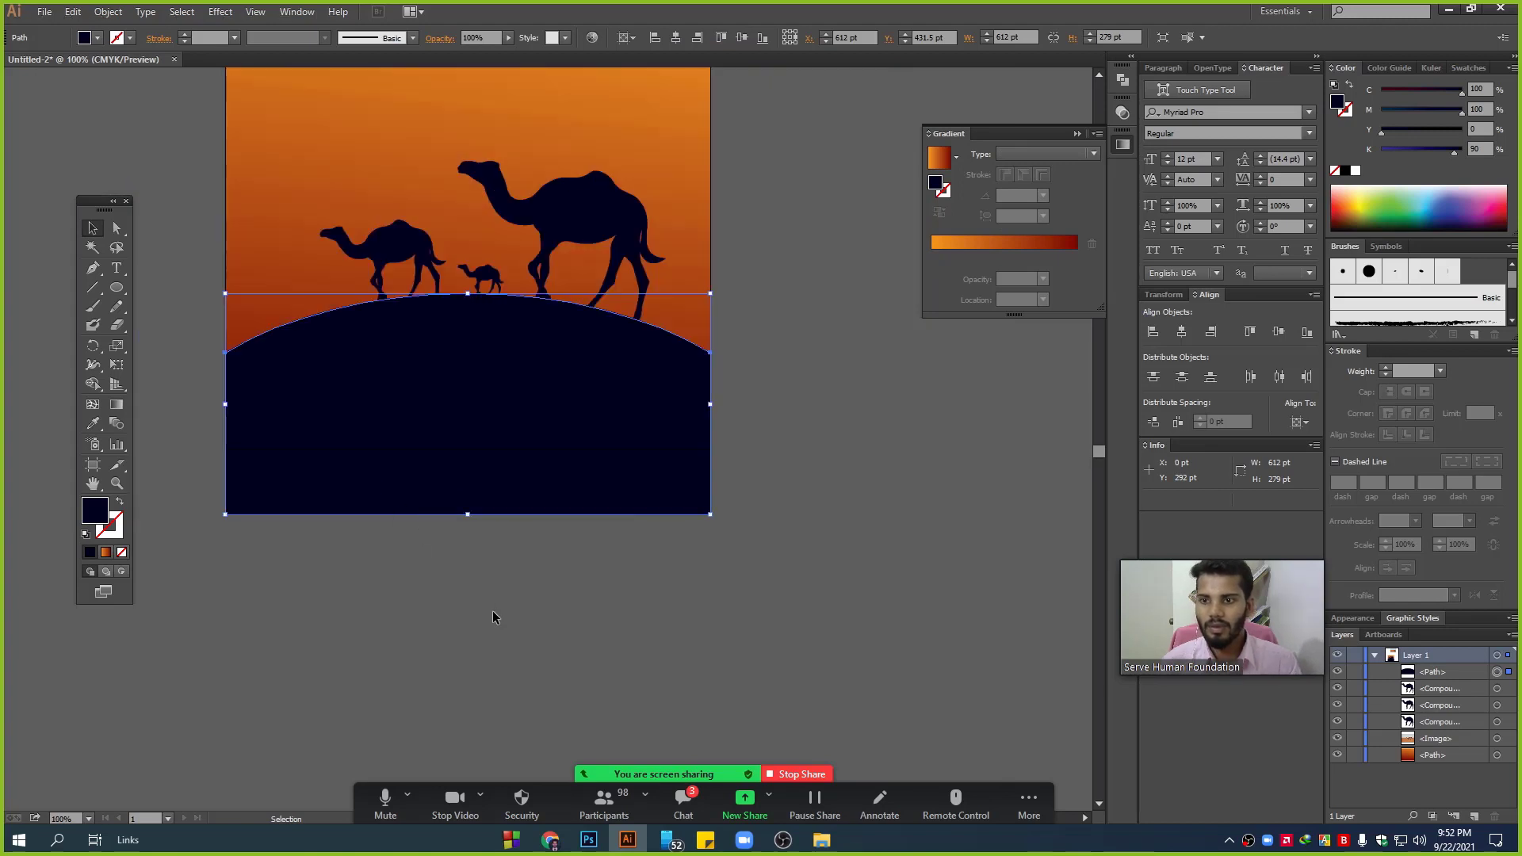
{"action": "scroll", "coordinate": [492, 618], "scroll_direction": "down", "scroll_amount": 1}
{"action": "scroll", "coordinate": [636, 669], "scroll_direction": "up", "scroll_amount": 1}
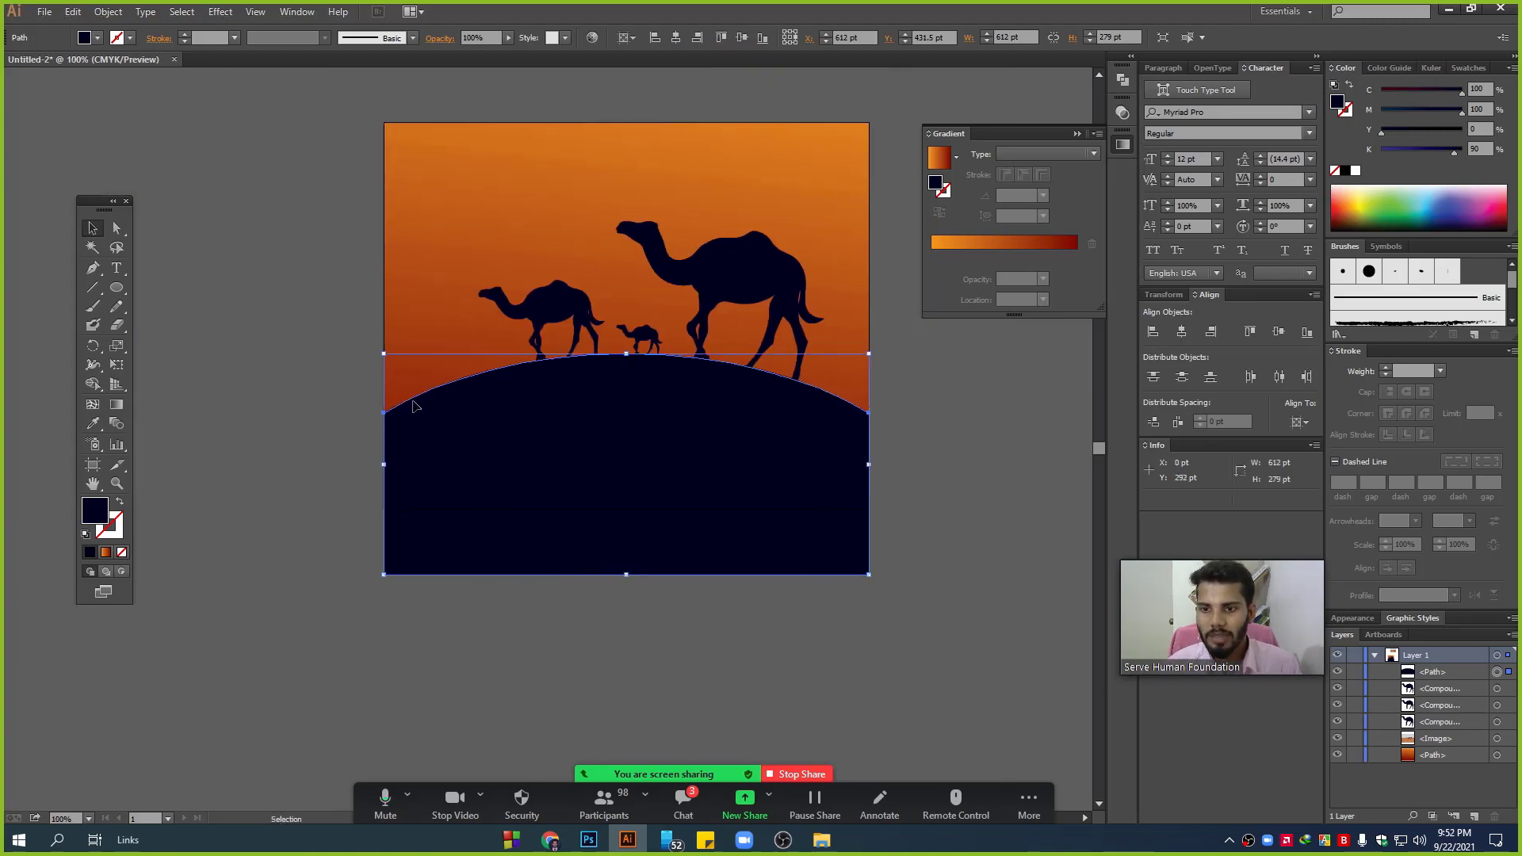
{"action": "key", "text": "ctrl+shift+a"}
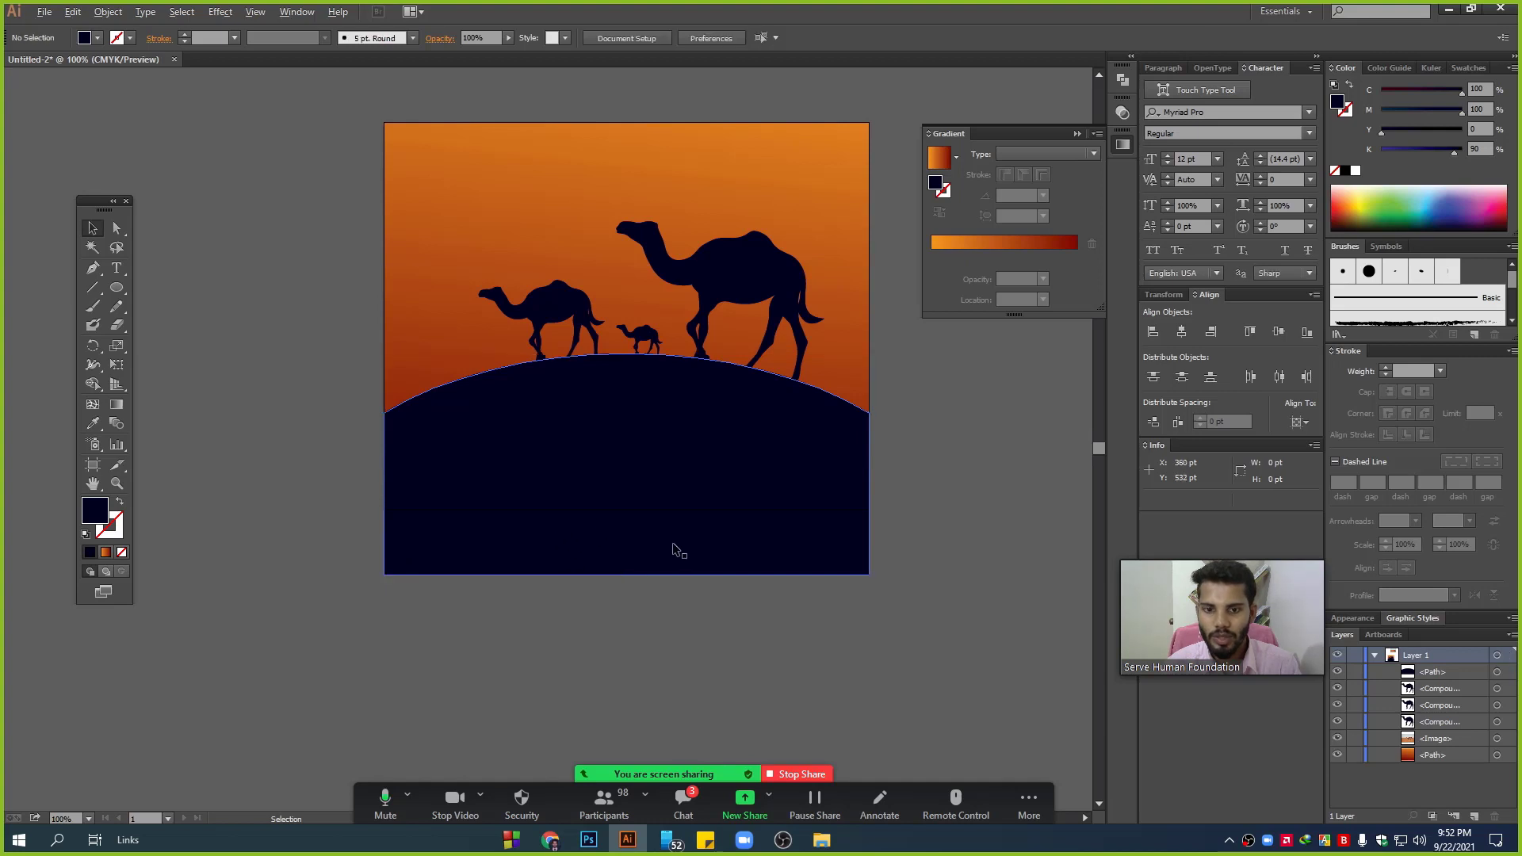
{"action": "scroll", "coordinate": [678, 543], "scroll_direction": "up", "scroll_amount": 2}
{"action": "scroll", "coordinate": [673, 547], "scroll_direction": "down", "scroll_amount": 1}
{"action": "scroll", "coordinate": [547, 543], "scroll_direction": "down", "scroll_amount": 1}
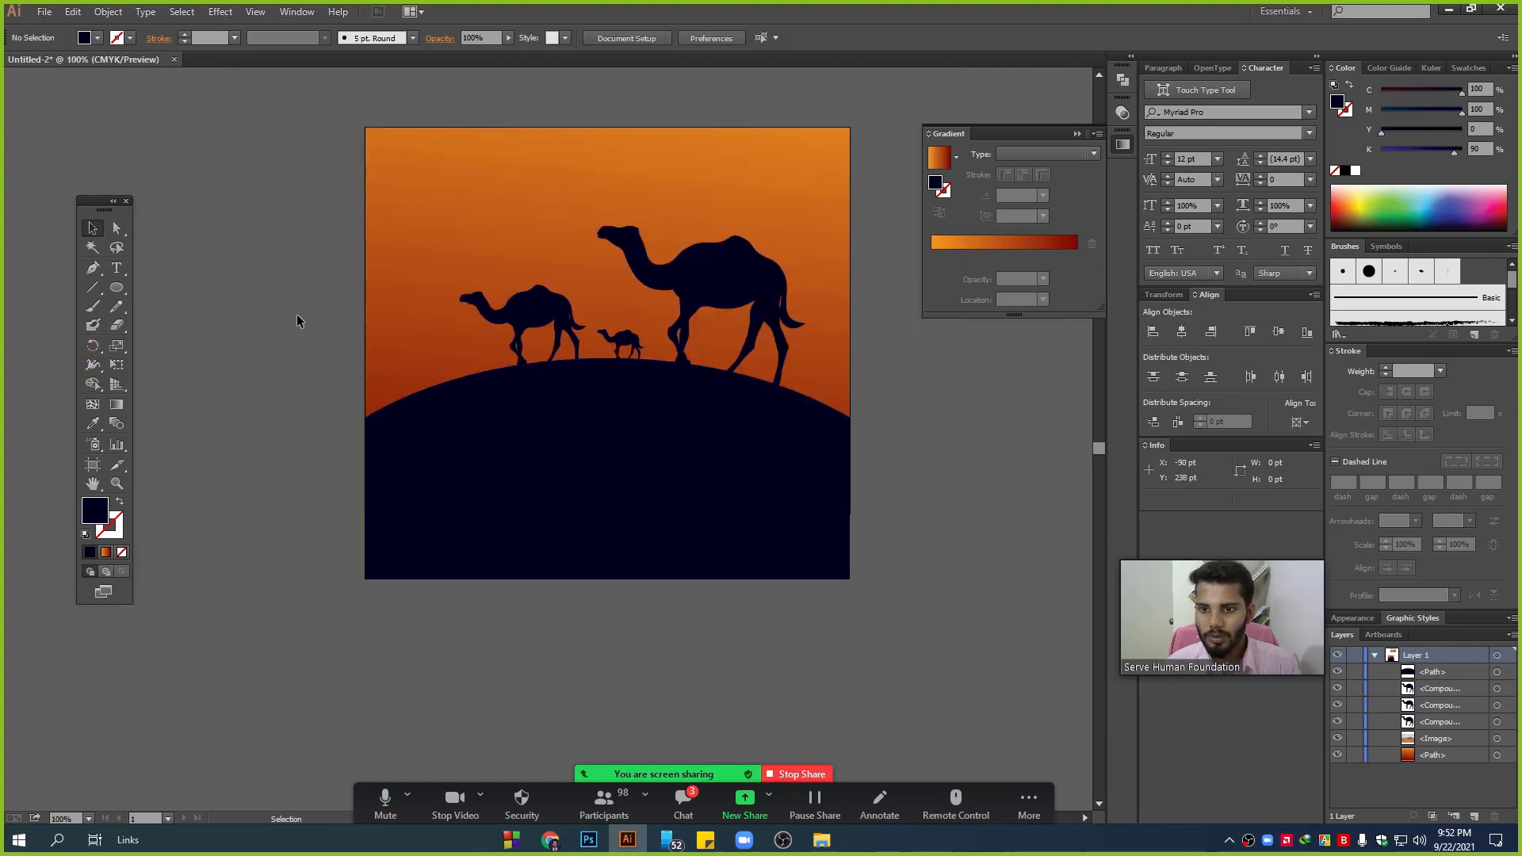
- Raise the sky rectangle's bottom edge to a 492 pt height
{"action": "left_click_drag", "start_coordinate": [400, 460], "coordinate": [374, 323]}
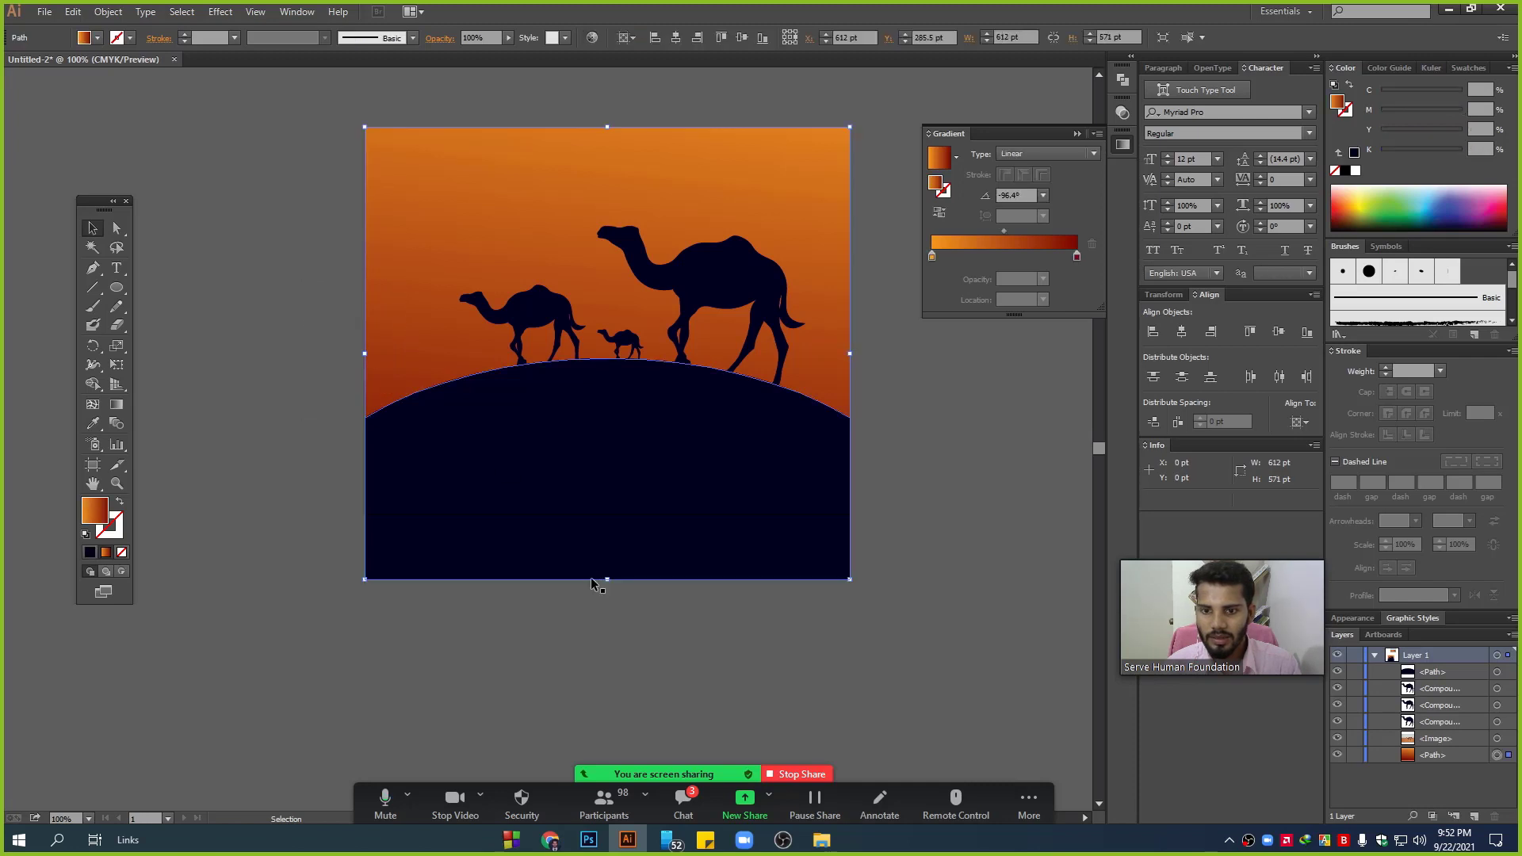
{"action": "scroll", "coordinate": [616, 585], "scroll_direction": "up", "scroll_amount": 2}
{"action": "left_click_drag", "start_coordinate": [623, 580], "coordinate": [622, 455]}
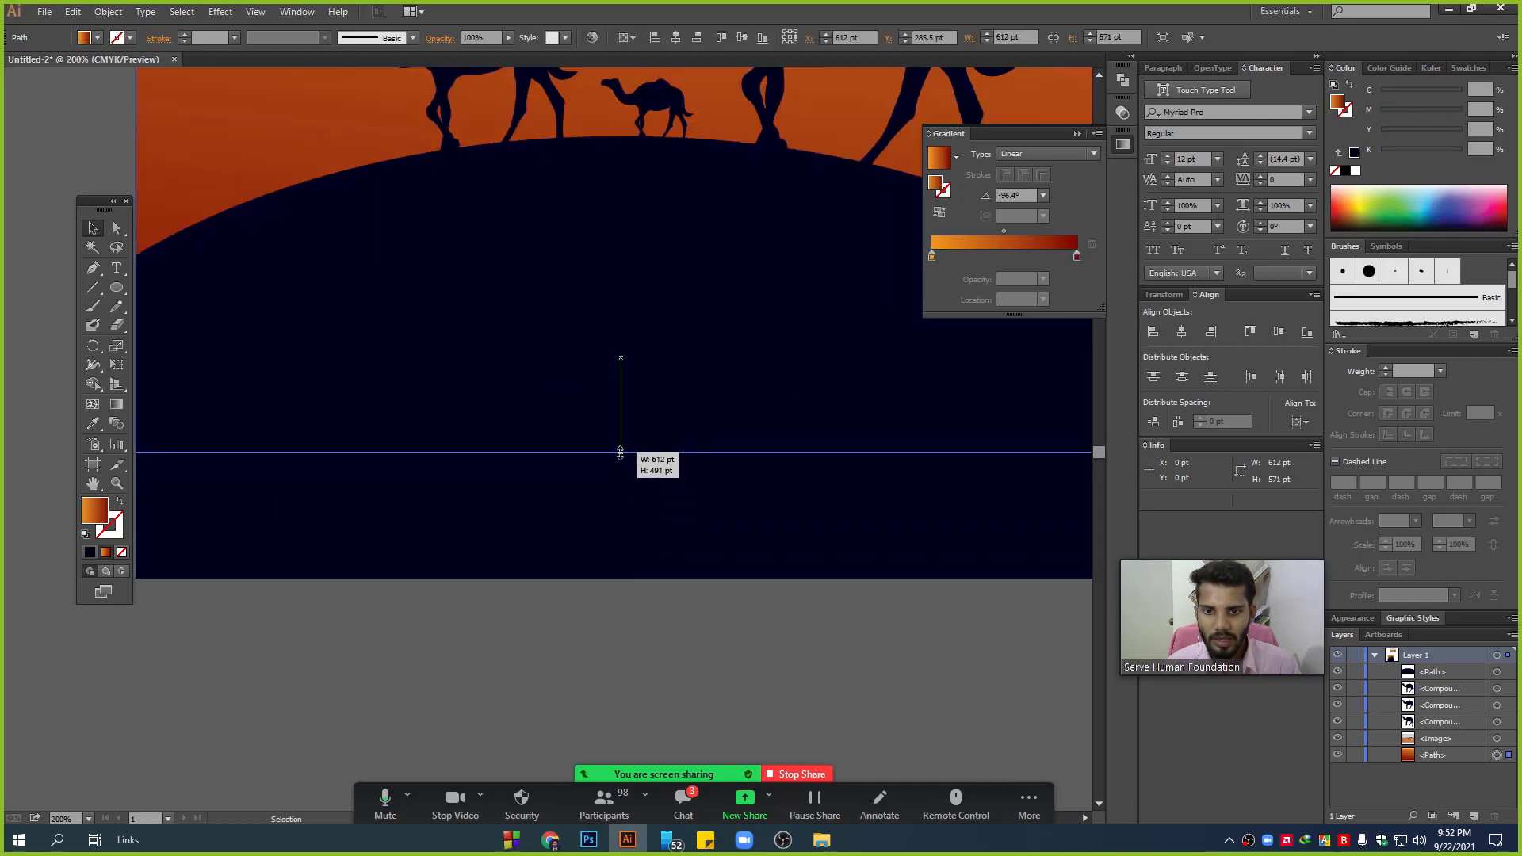
{"action": "scroll", "coordinate": [496, 516], "scroll_direction": "down", "scroll_amount": 2}
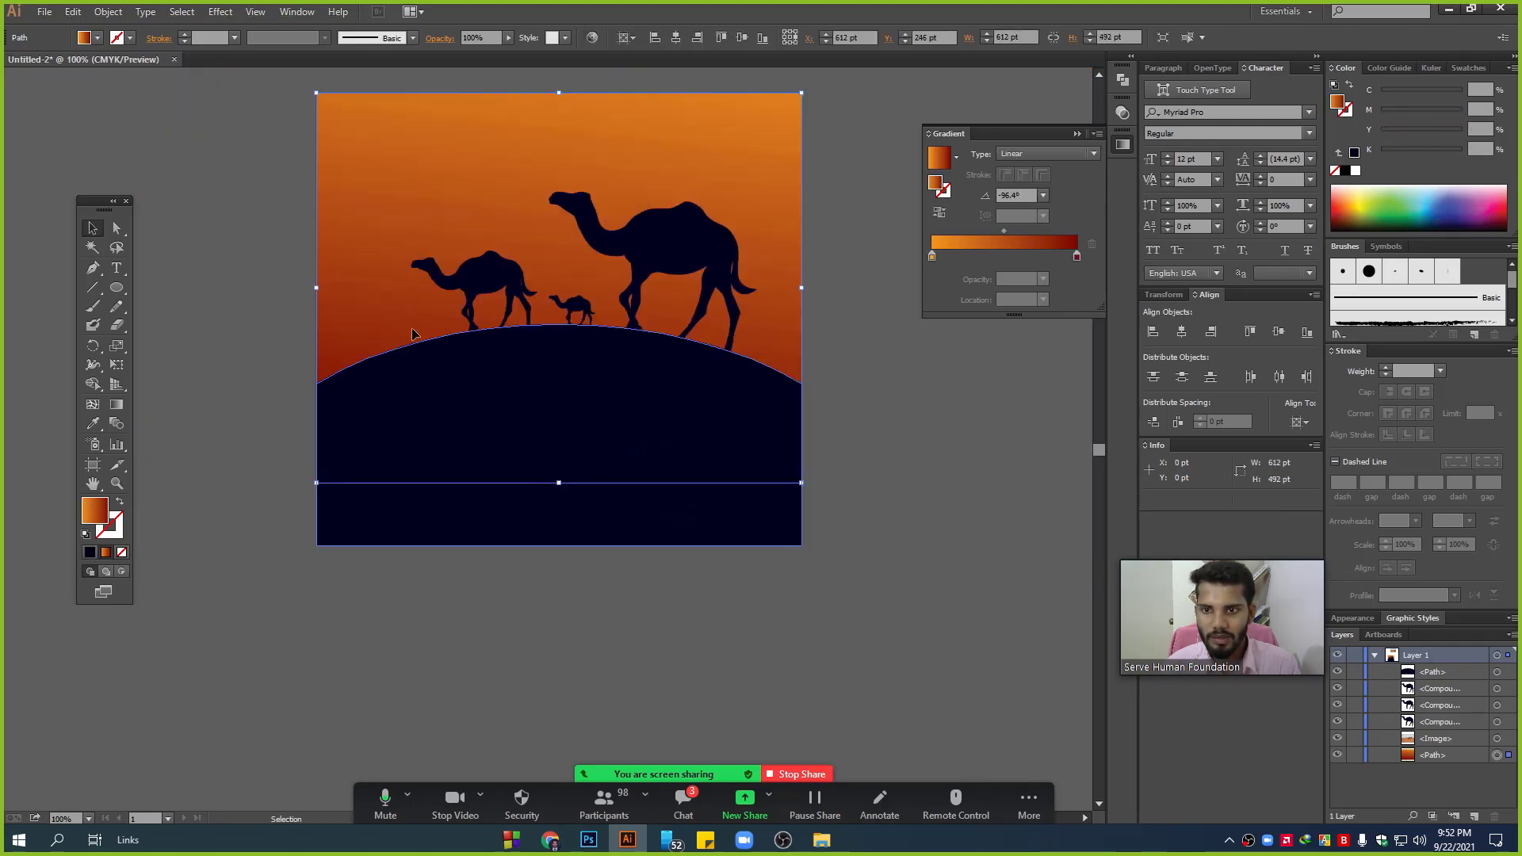
- Split the bottom strip off the hill with Shape Builder and delete it
{"action": "left_click", "coordinate": [371, 523], "text": "shift"}
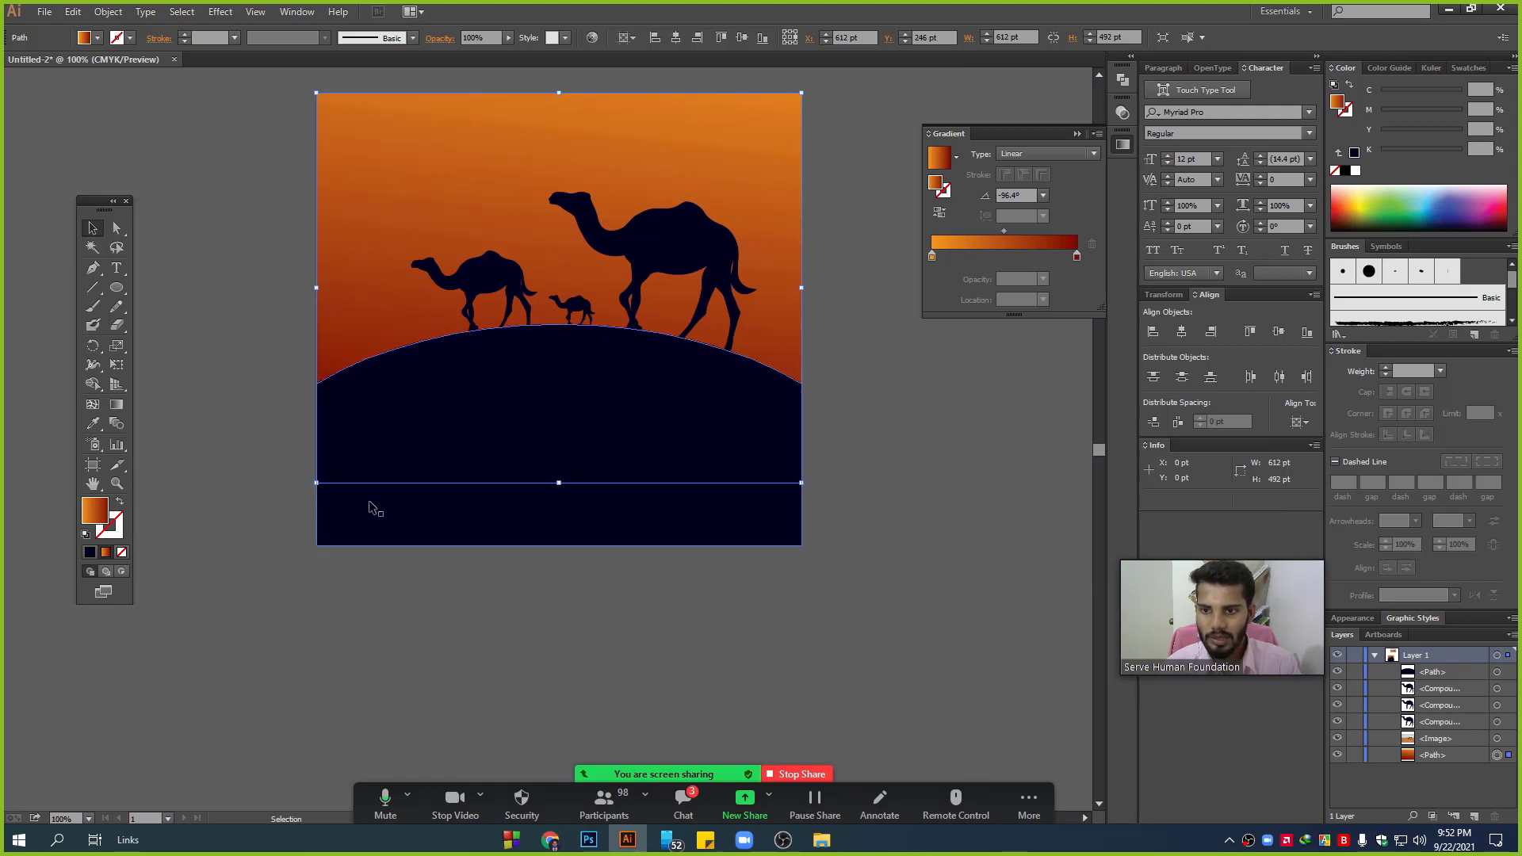
{"action": "left_click", "coordinate": [93, 383]}
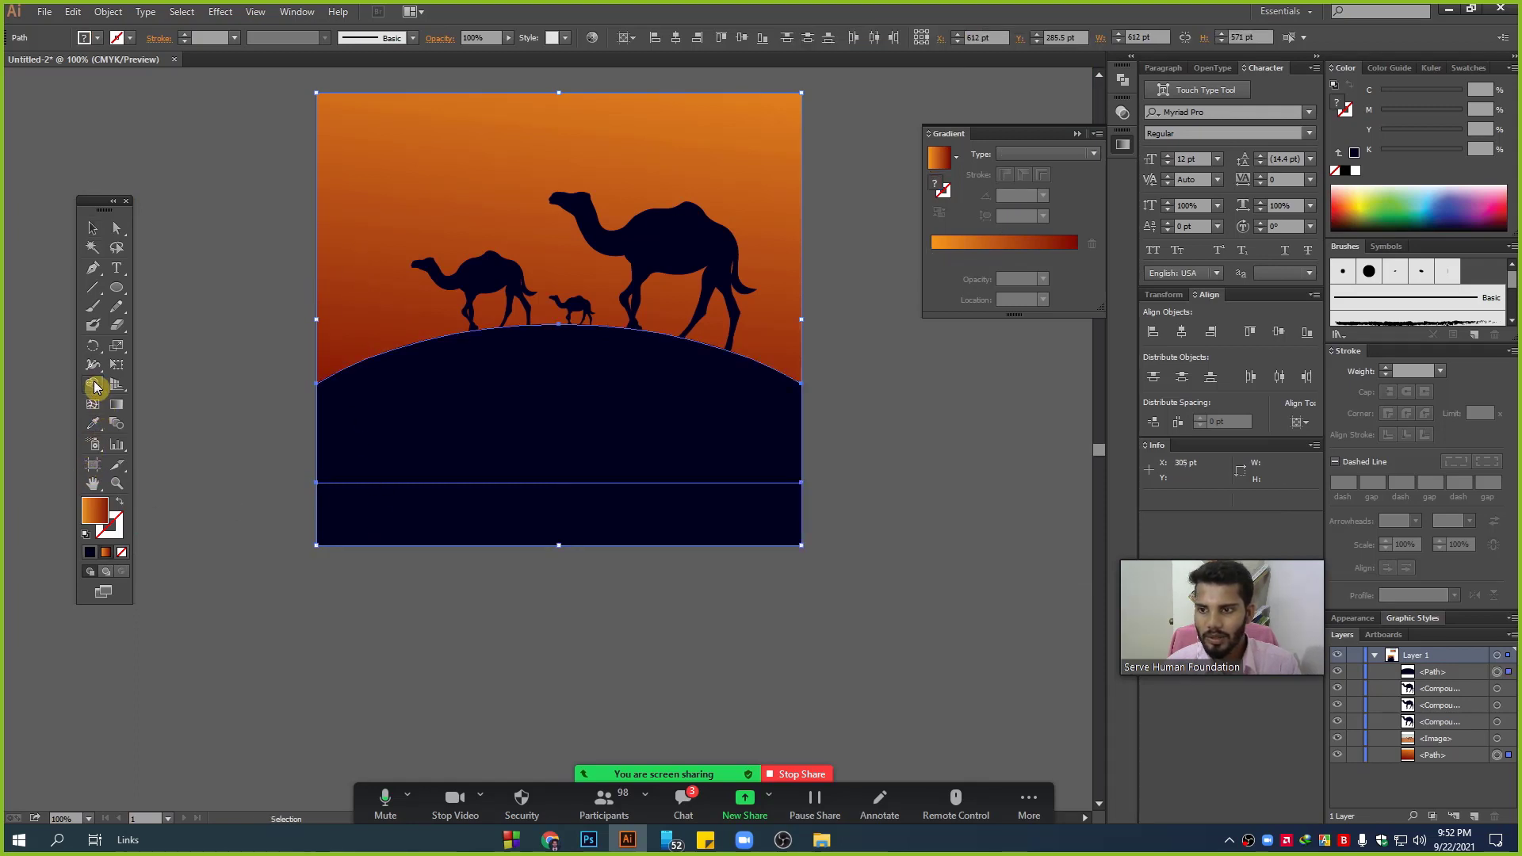
{"action": "left_click", "coordinate": [350, 517]}
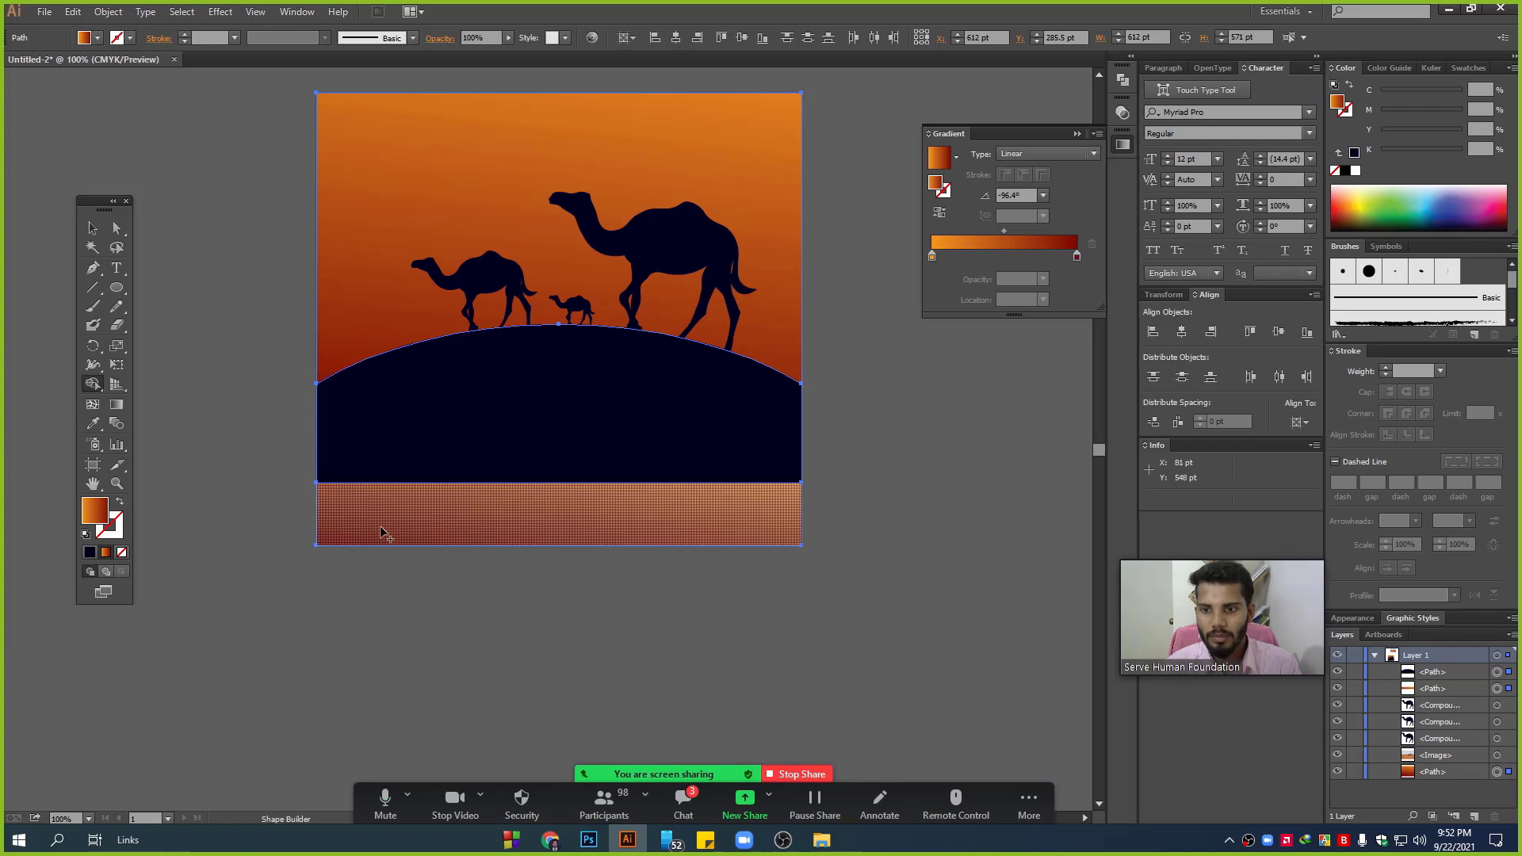
{"action": "left_click", "coordinate": [382, 533]}
{"action": "left_click", "coordinate": [92, 232]}
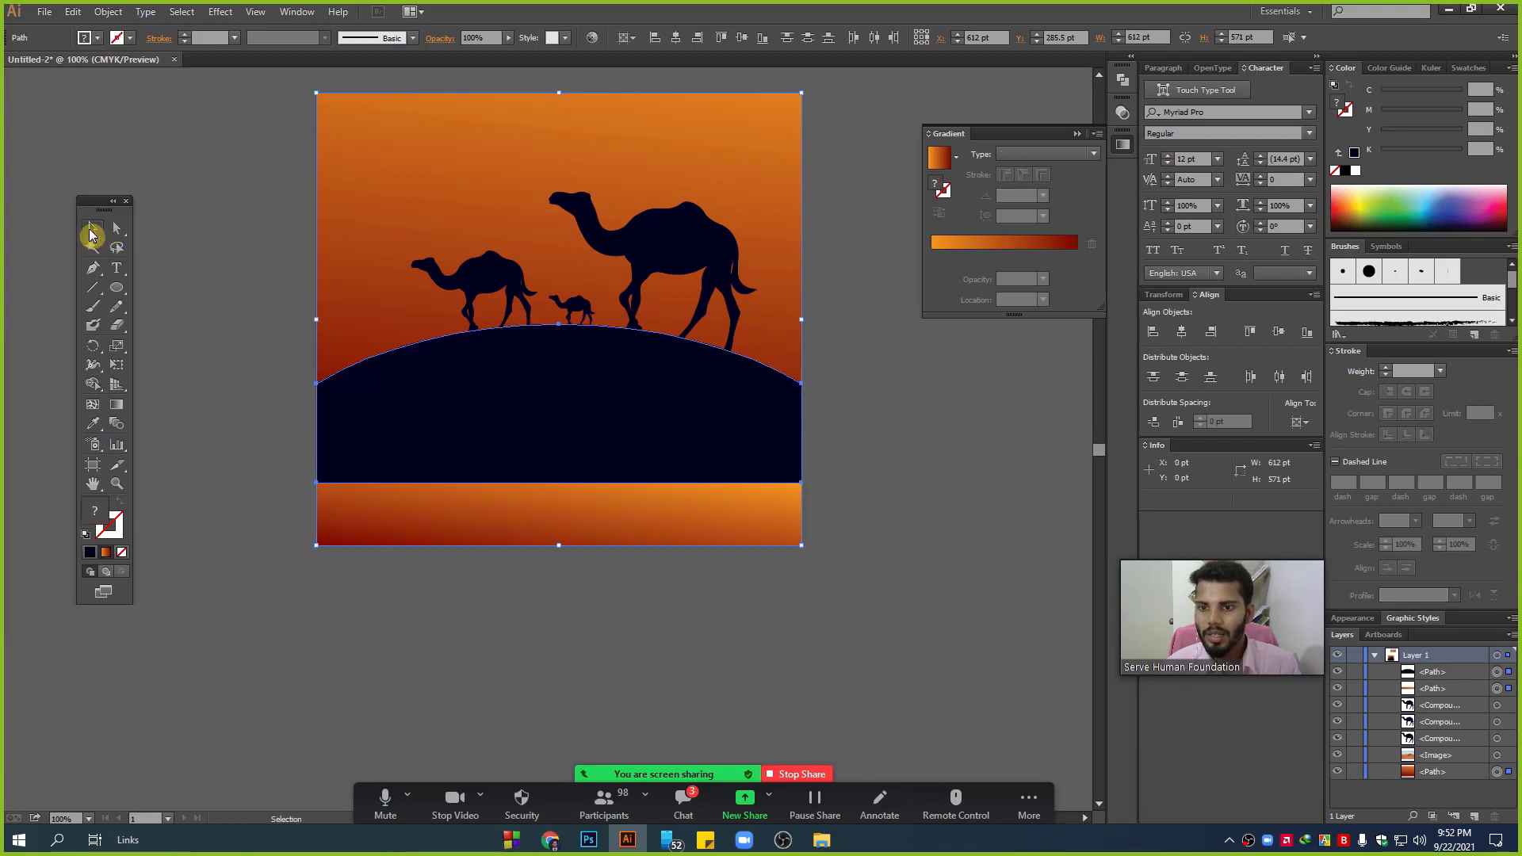
{"action": "left_click", "coordinate": [444, 521]}
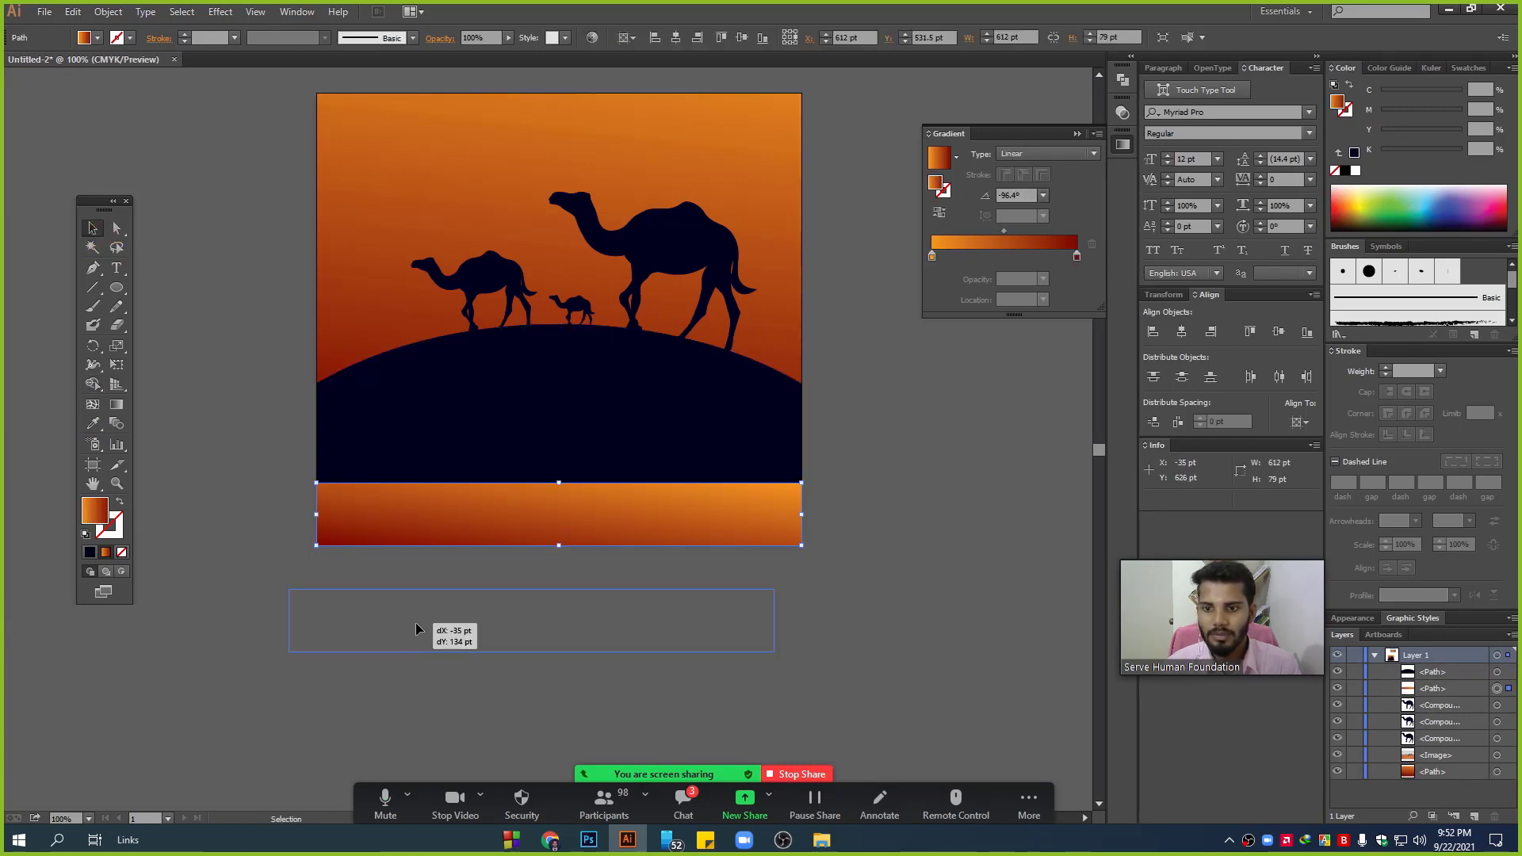
{"action": "left_click_drag", "start_coordinate": [444, 520], "coordinate": [416, 629]}
{"action": "key", "text": "Delete"}
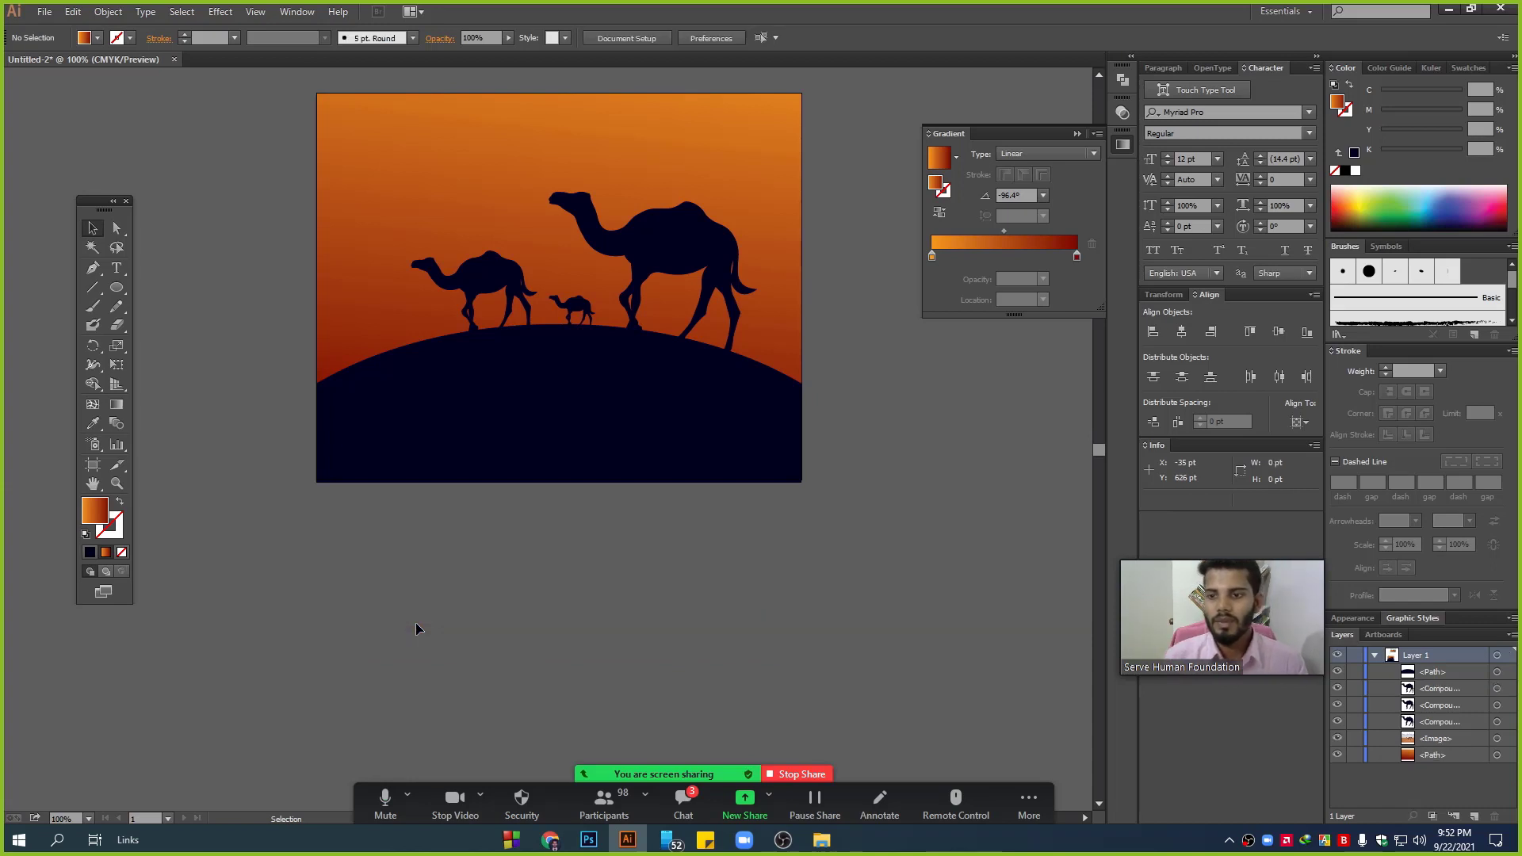
- Draw a circle below the camel scene and a rectangle over its top part
{"action": "left_click", "coordinate": [117, 287]}
{"action": "left_click_drag", "start_coordinate": [549, 540], "coordinate": [776, 752]}
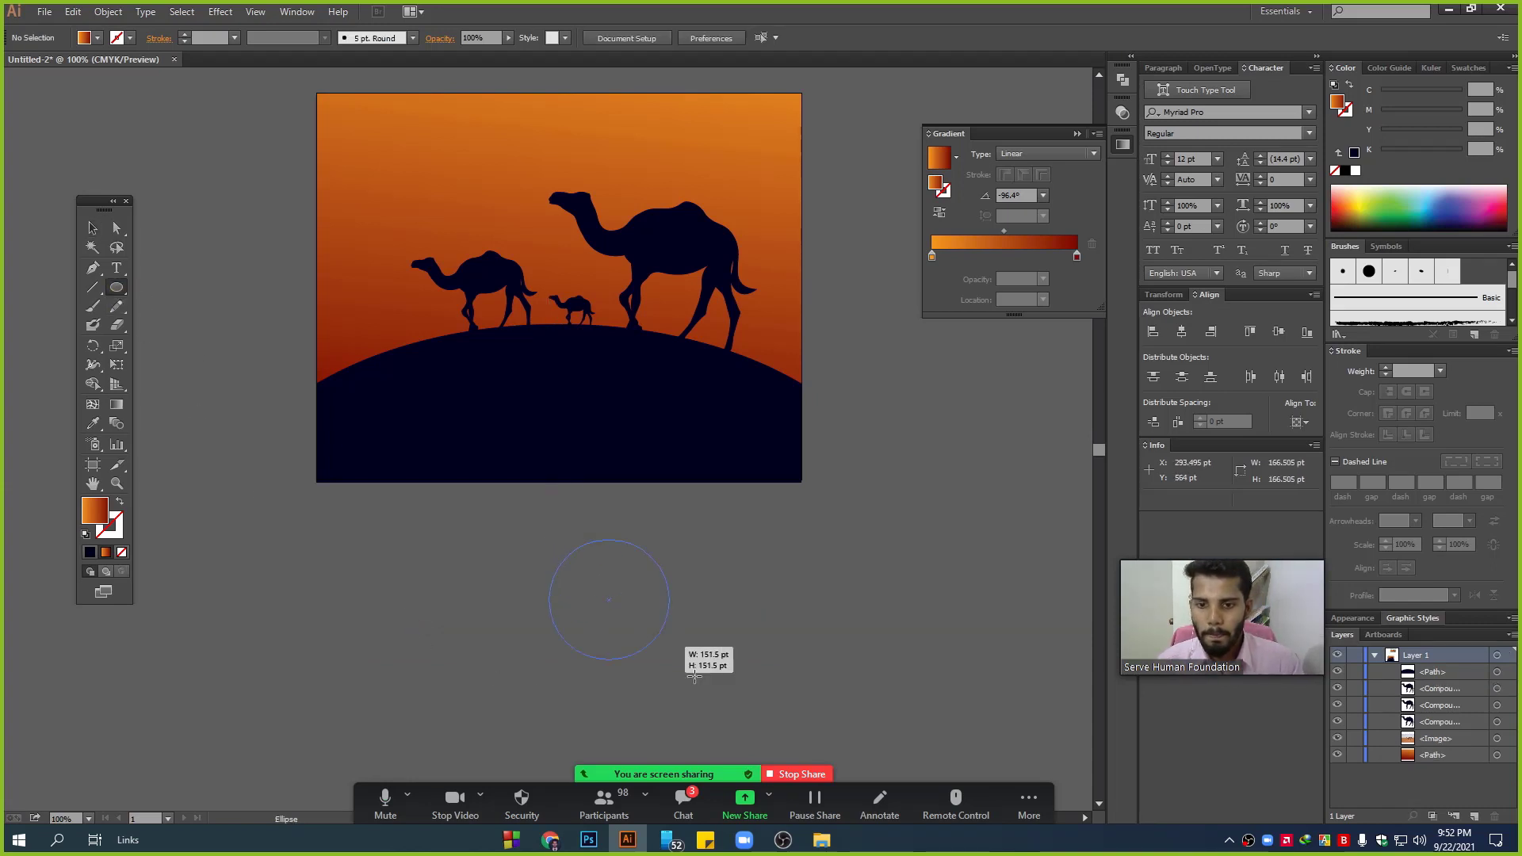
{"action": "scroll", "coordinate": [781, 741], "scroll_direction": "down", "scroll_amount": 3}
{"action": "scroll", "coordinate": [781, 742], "scroll_direction": "down", "scroll_amount": 2}
{"action": "left_click", "coordinate": [92, 229]}
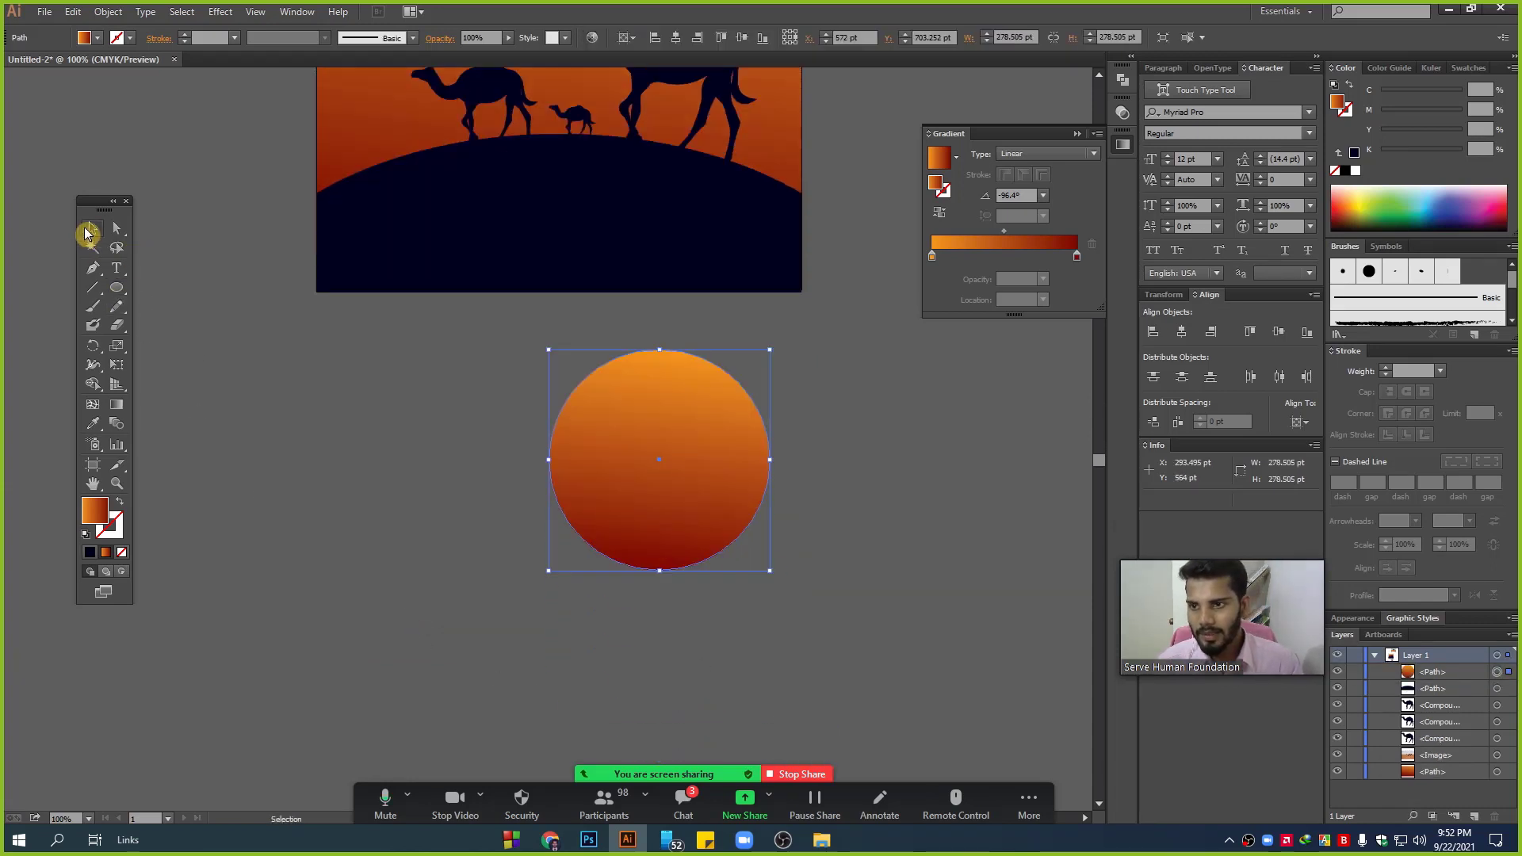
{"action": "left_click_drag", "start_coordinate": [117, 294], "coordinate": [174, 291]}
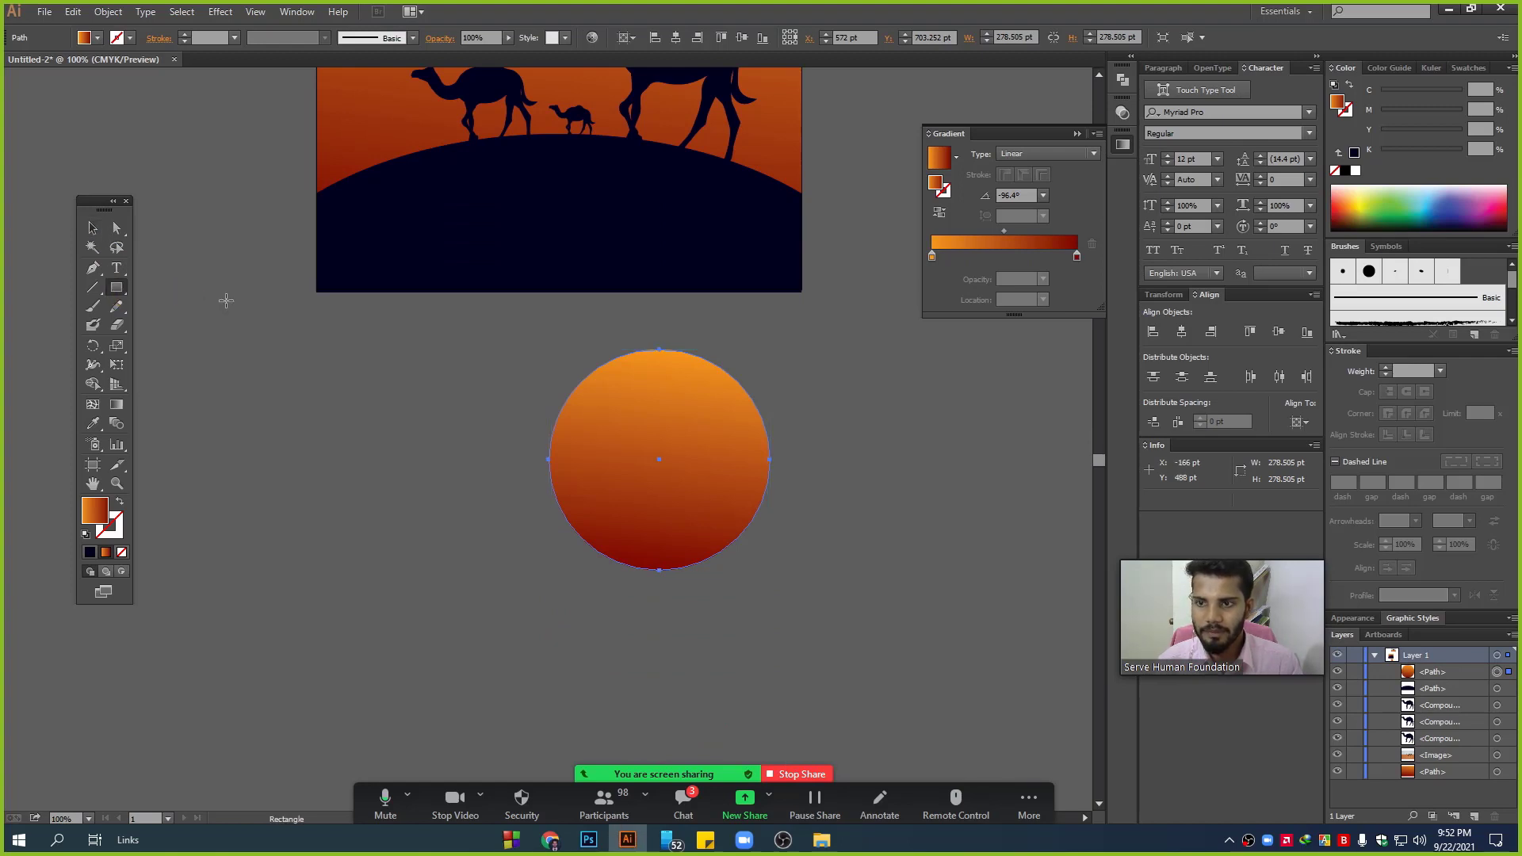
{"action": "left_click_drag", "start_coordinate": [508, 334], "coordinate": [815, 490]}
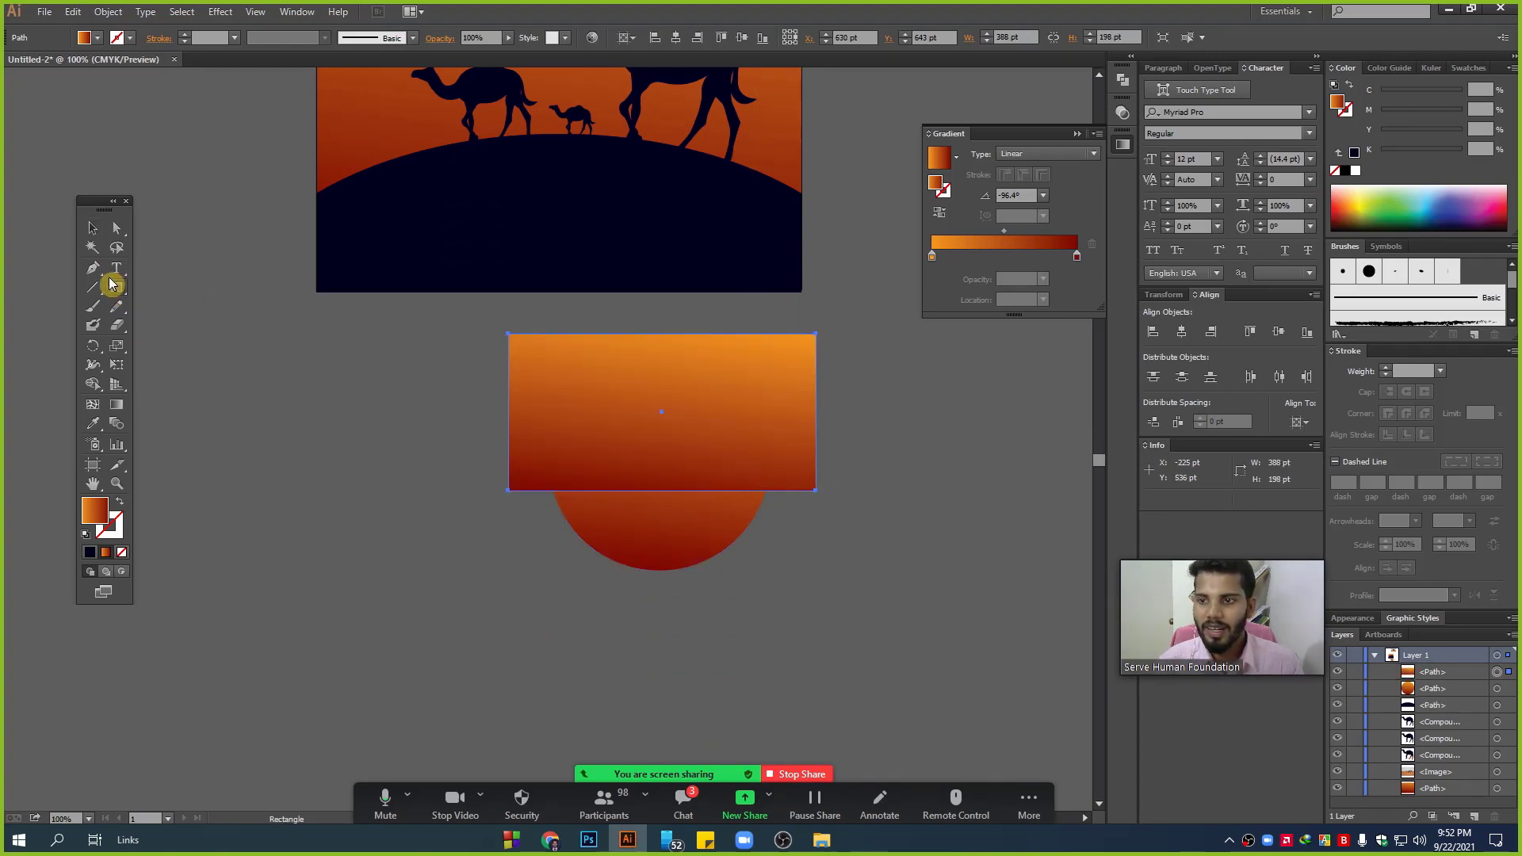
{"action": "left_click", "coordinate": [93, 229]}
- Zoom in and select the new rectangle and circle together
{"action": "key", "text": "ctrl+plus"}
{"action": "left_click_drag", "start_coordinate": [936, 598], "coordinate": [560, 397]}
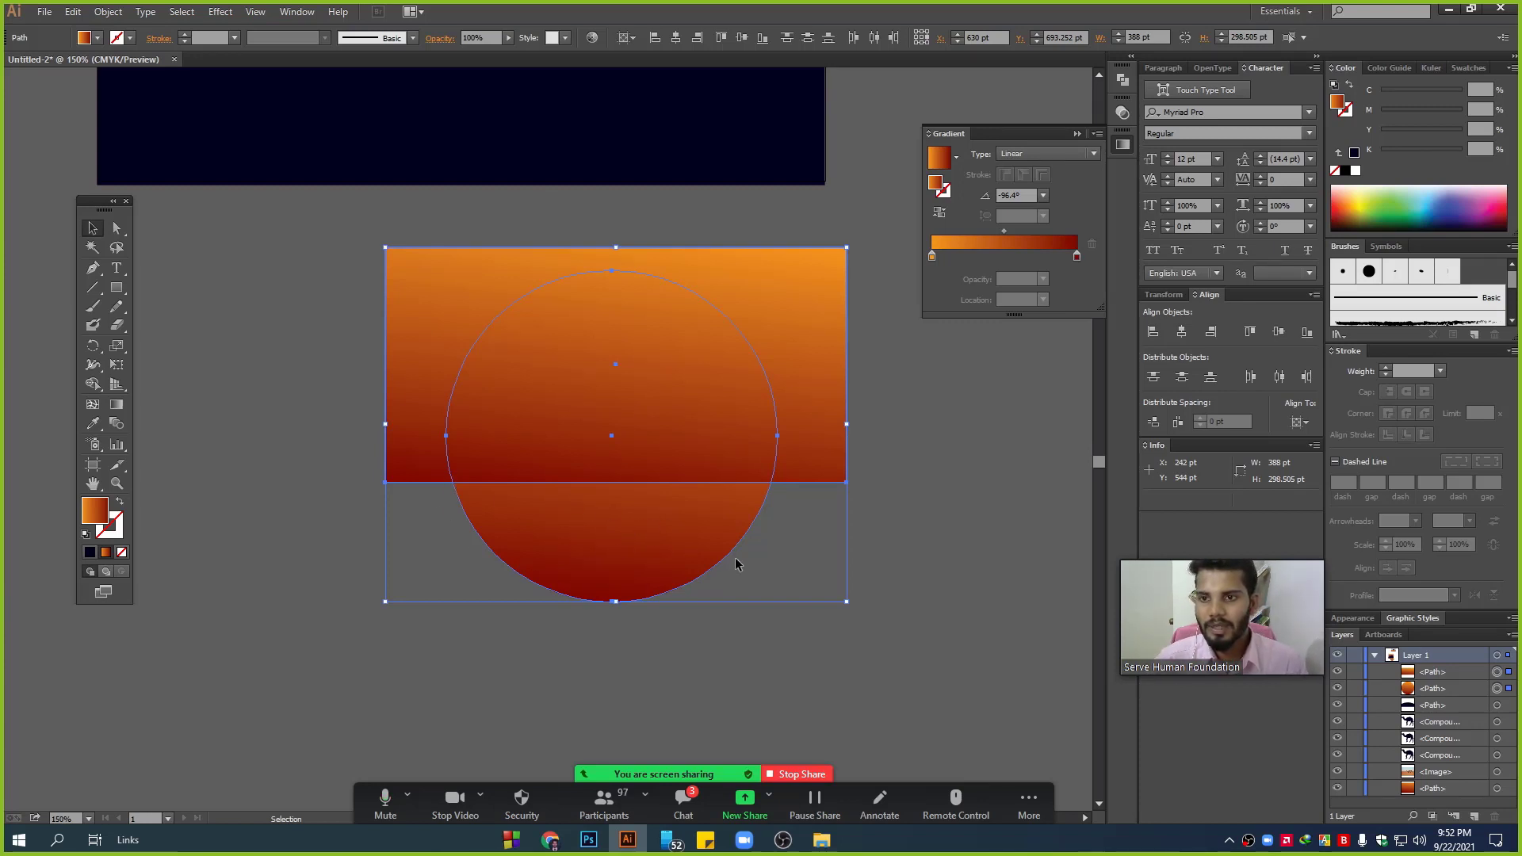
{"action": "scroll", "coordinate": [735, 559], "scroll_direction": "up", "scroll_amount": 3}
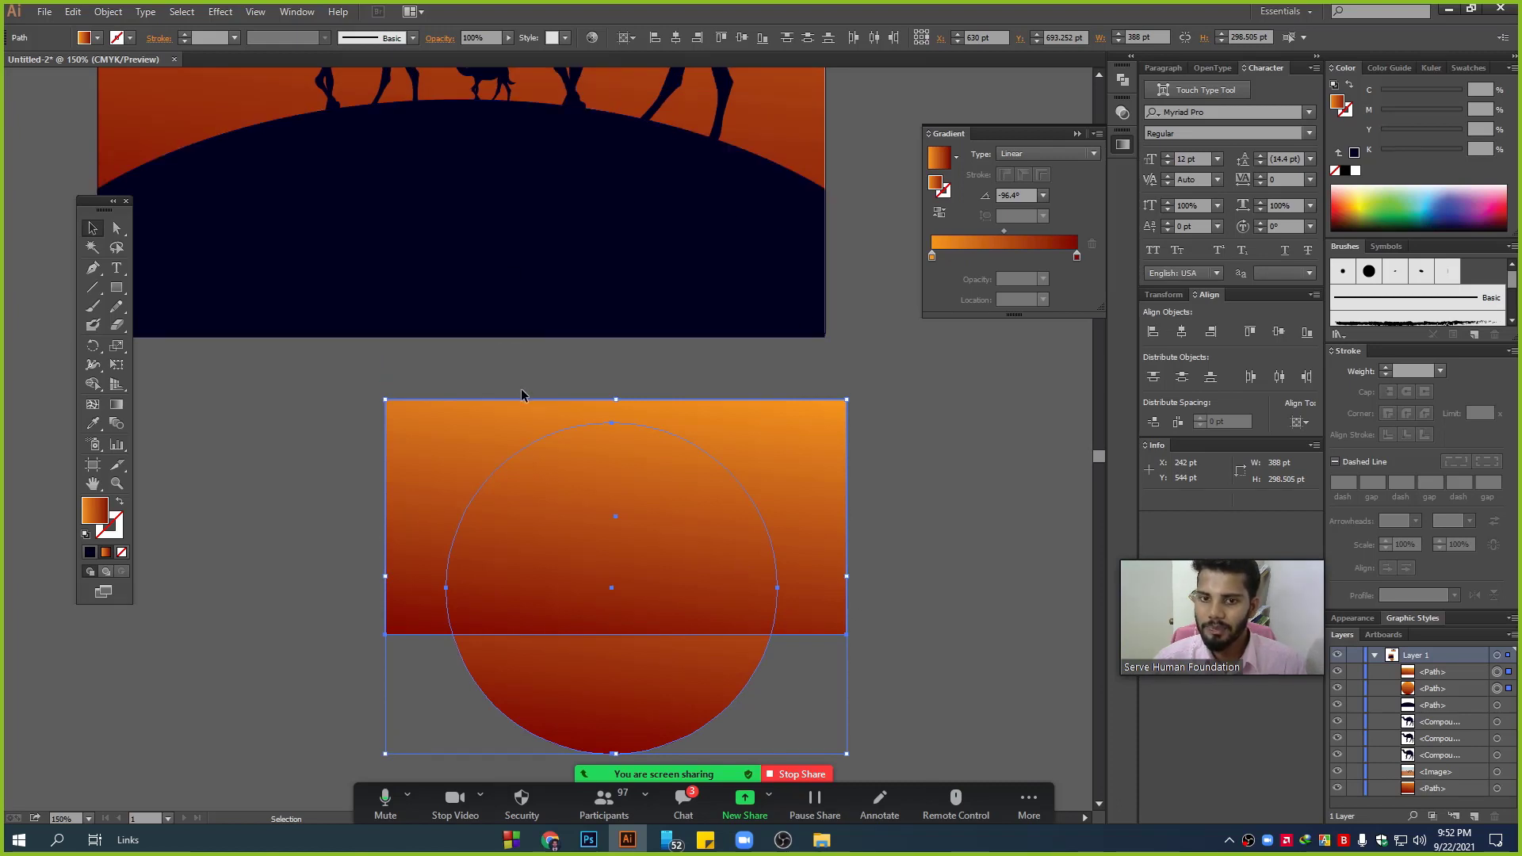
{"action": "scroll", "coordinate": [522, 394], "scroll_direction": "up", "scroll_amount": 2}
{"action": "scroll", "coordinate": [907, 435], "scroll_direction": "up", "scroll_amount": 1}
{"action": "key", "text": "ctrl+shift+a"}
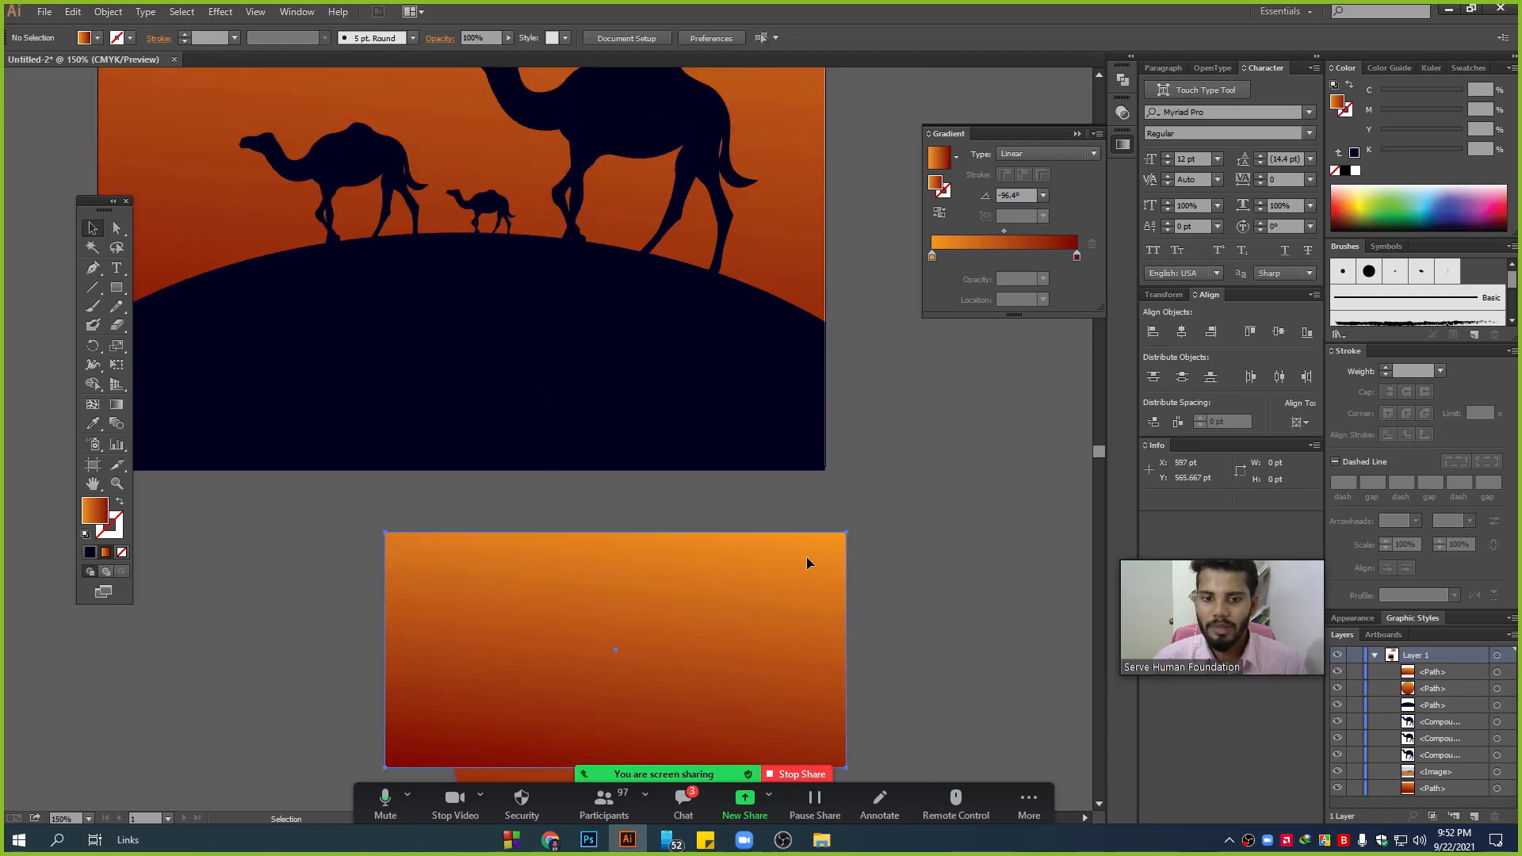
- Select the gradient rectangle, then the circle tucked behind it, and view both artworks
{"action": "left_click", "coordinate": [808, 563]}
{"action": "scroll", "coordinate": [770, 449], "scroll_direction": "down", "scroll_amount": 2}
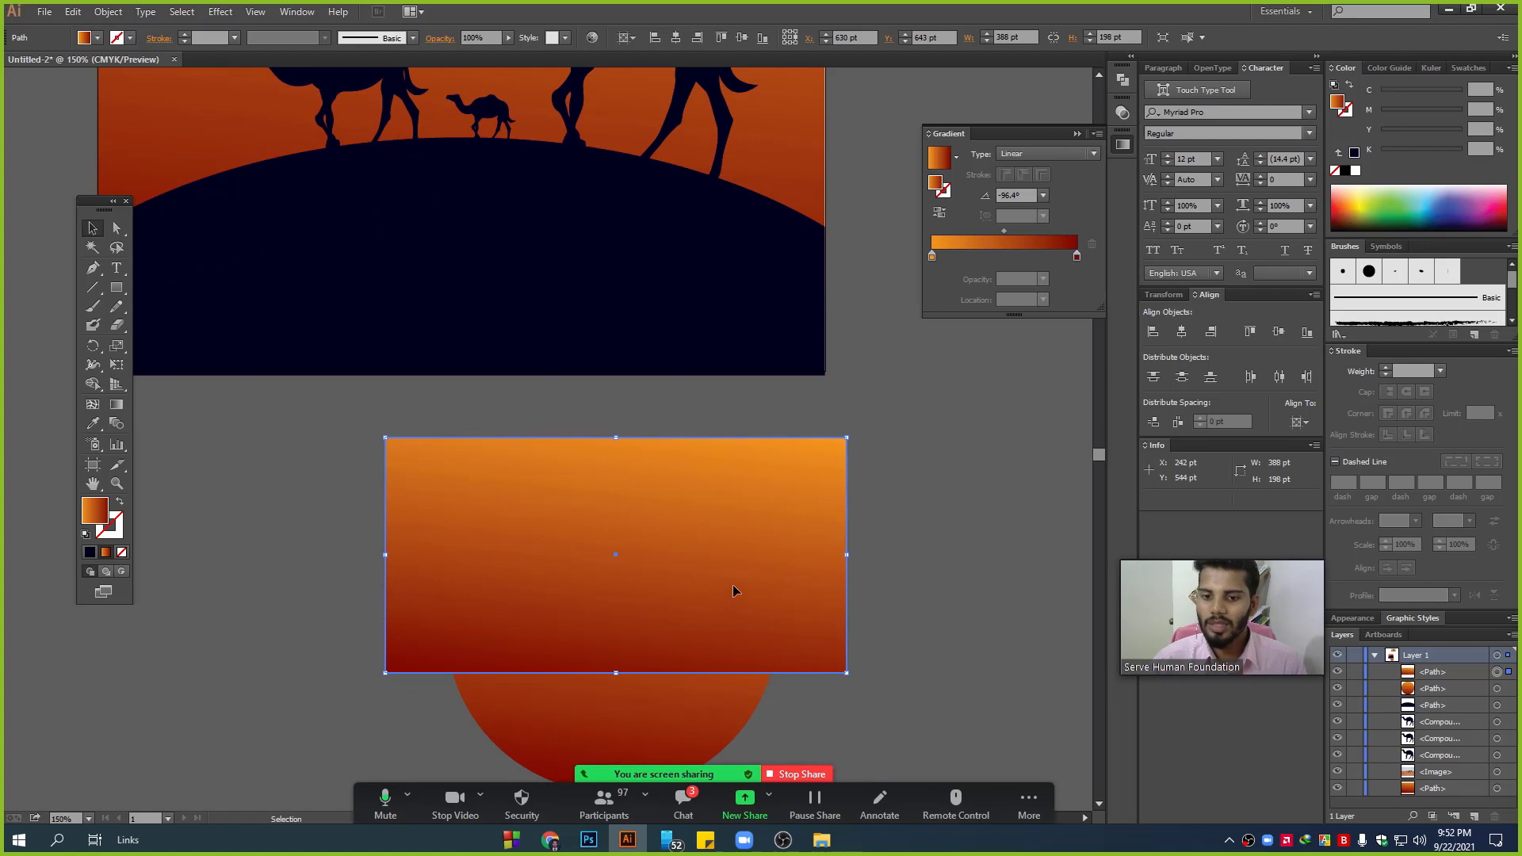
{"action": "scroll", "coordinate": [733, 591], "scroll_direction": "down", "scroll_amount": 3}
{"action": "left_click", "coordinate": [630, 604]}
{"action": "scroll", "coordinate": [596, 310], "scroll_direction": "up", "scroll_amount": 2}
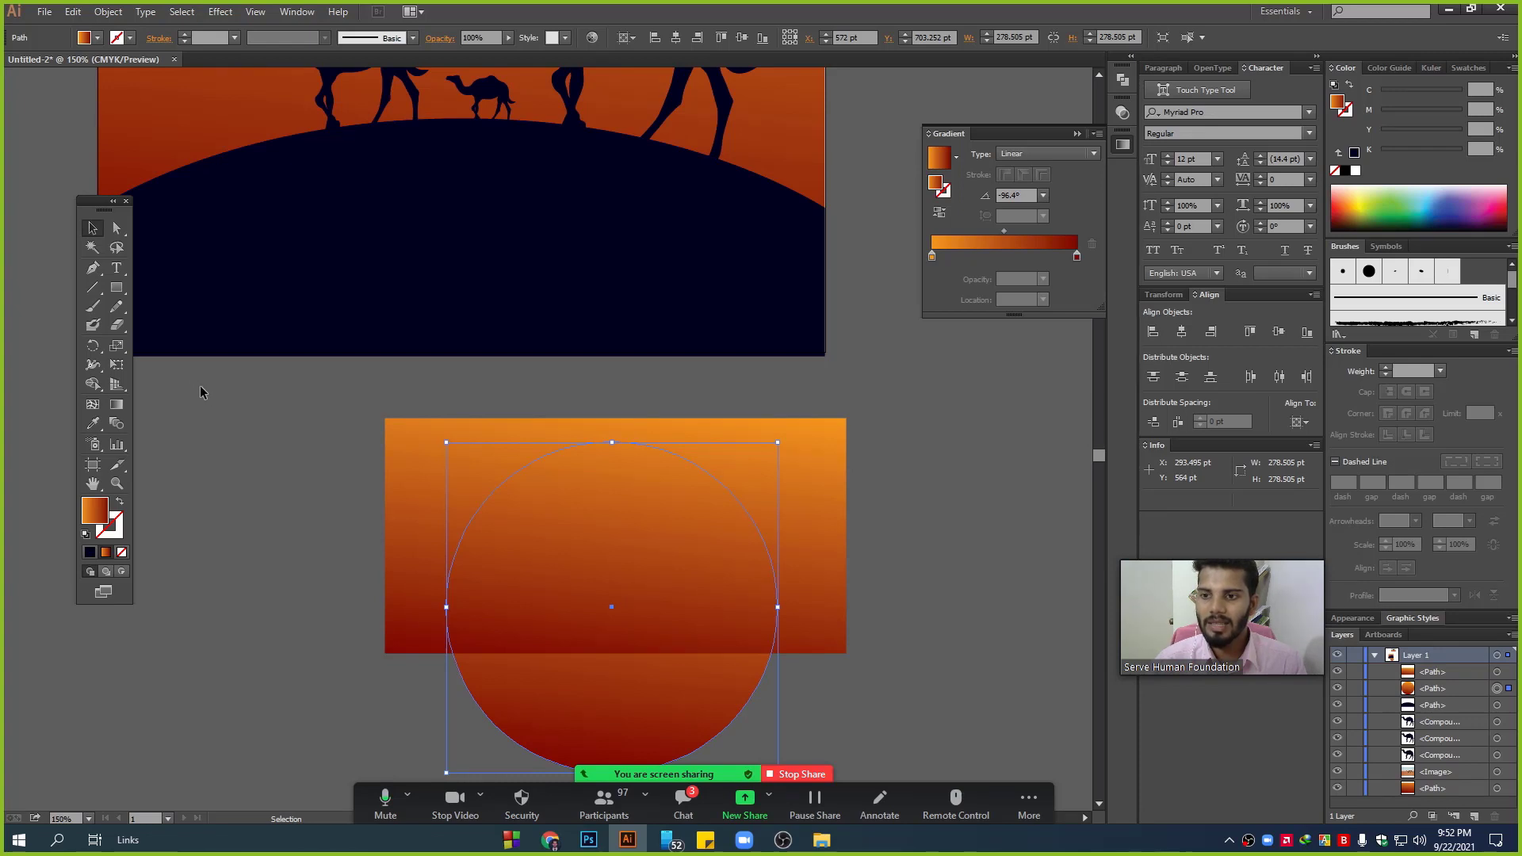
{"action": "left_click_drag", "start_coordinate": [213, 409], "coordinate": [358, 483]}
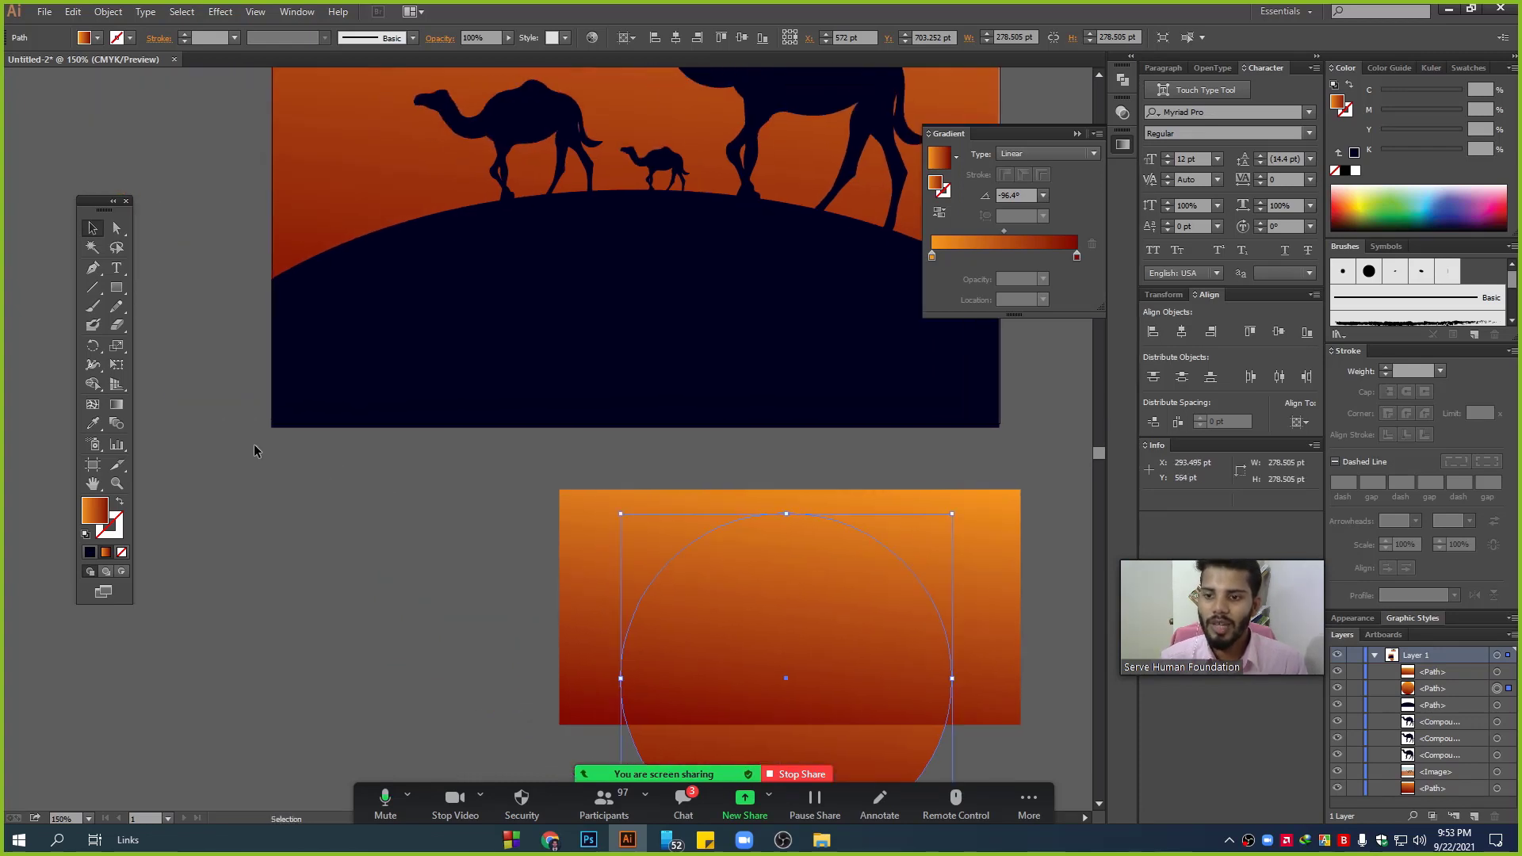
{"action": "left_click_drag", "start_coordinate": [536, 621], "coordinate": [536, 622]}
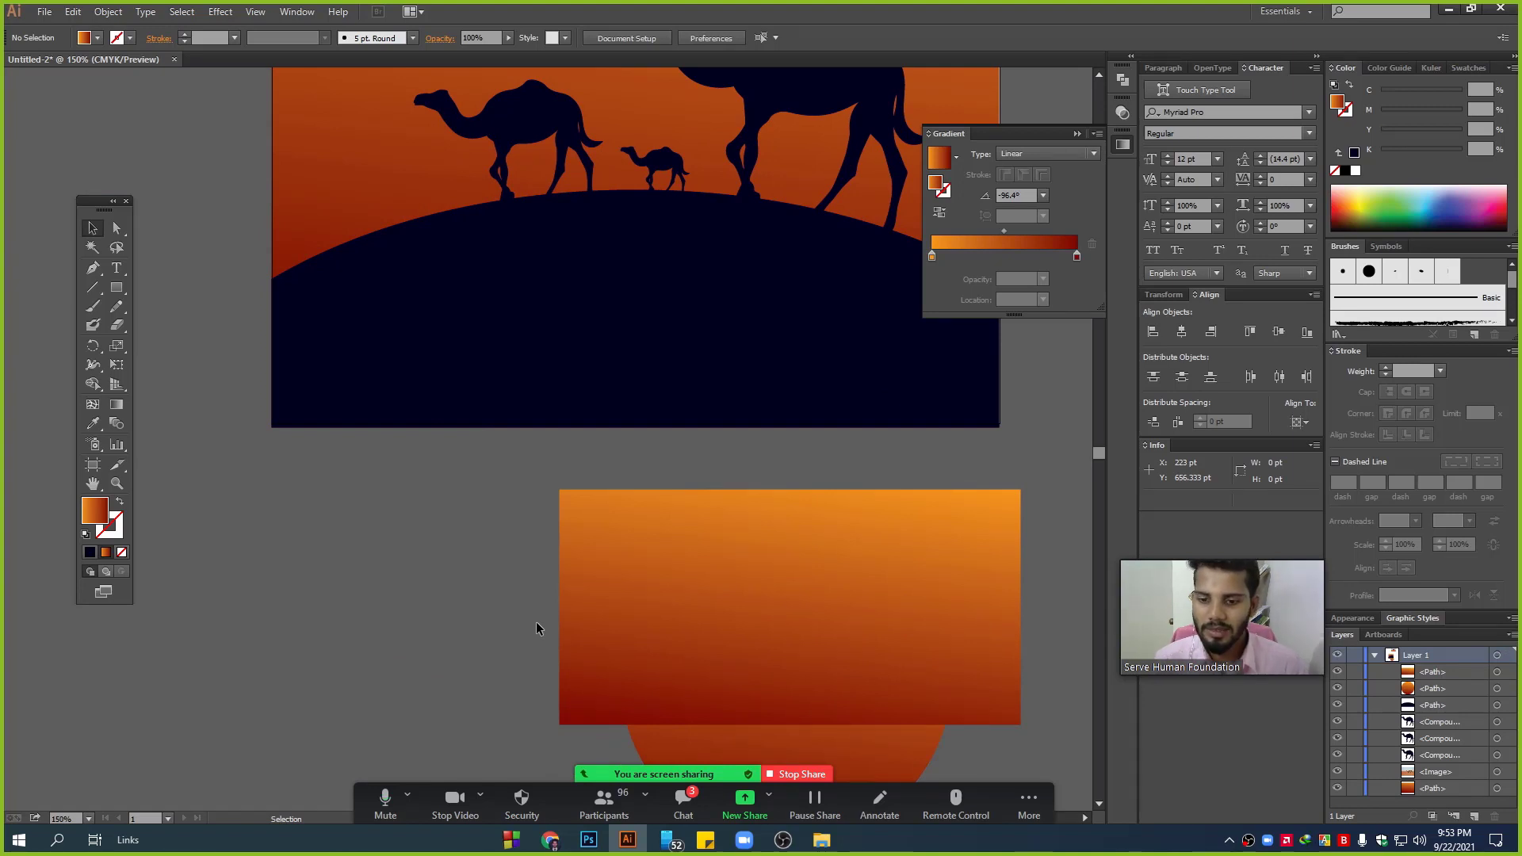
- Undo an accidental move of the navy hill shape with Ctrl+Z
{"action": "scroll", "coordinate": [536, 621], "scroll_direction": "down", "scroll_amount": 1}
{"action": "scroll", "coordinate": [413, 437], "scroll_direction": "down", "scroll_amount": 2}
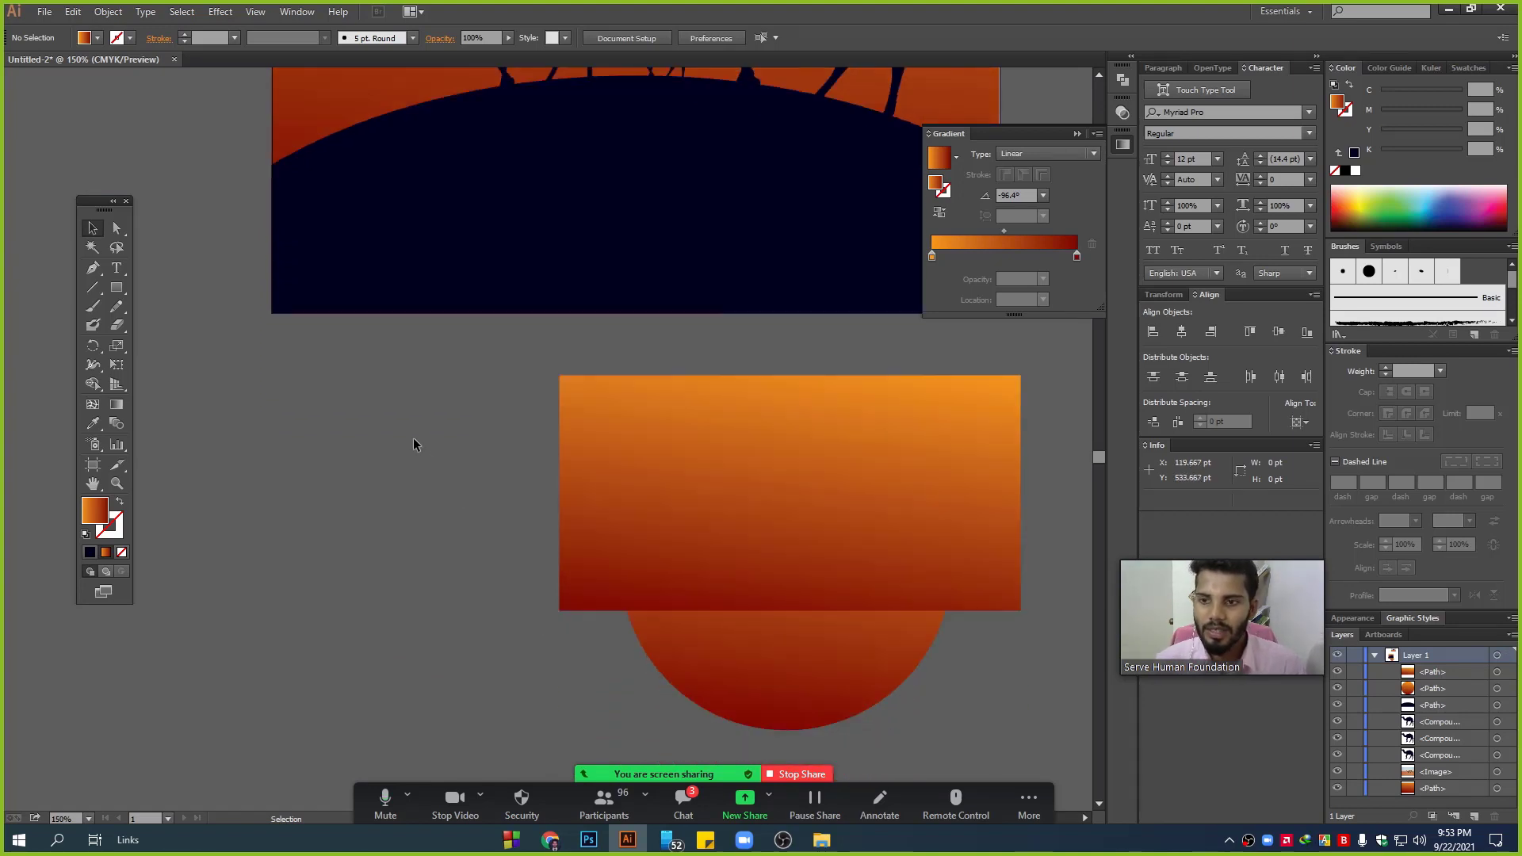
{"action": "scroll", "coordinate": [364, 409], "scroll_direction": "up", "scroll_amount": 2}
{"action": "scroll", "coordinate": [380, 518], "scroll_direction": "up", "scroll_amount": 1}
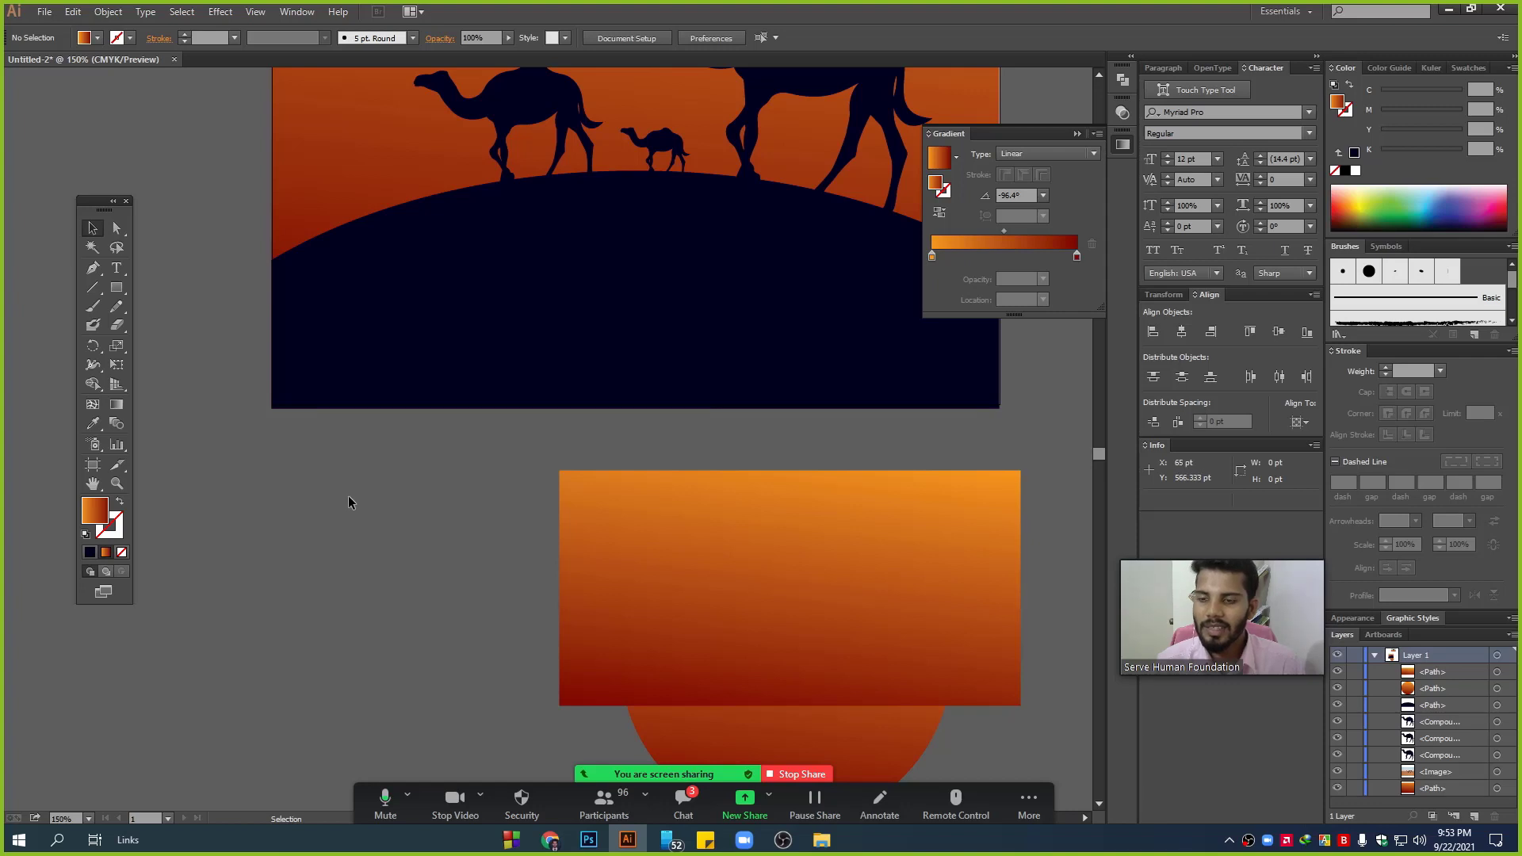
{"action": "scroll", "coordinate": [273, 432], "scroll_direction": "up", "scroll_amount": 2}
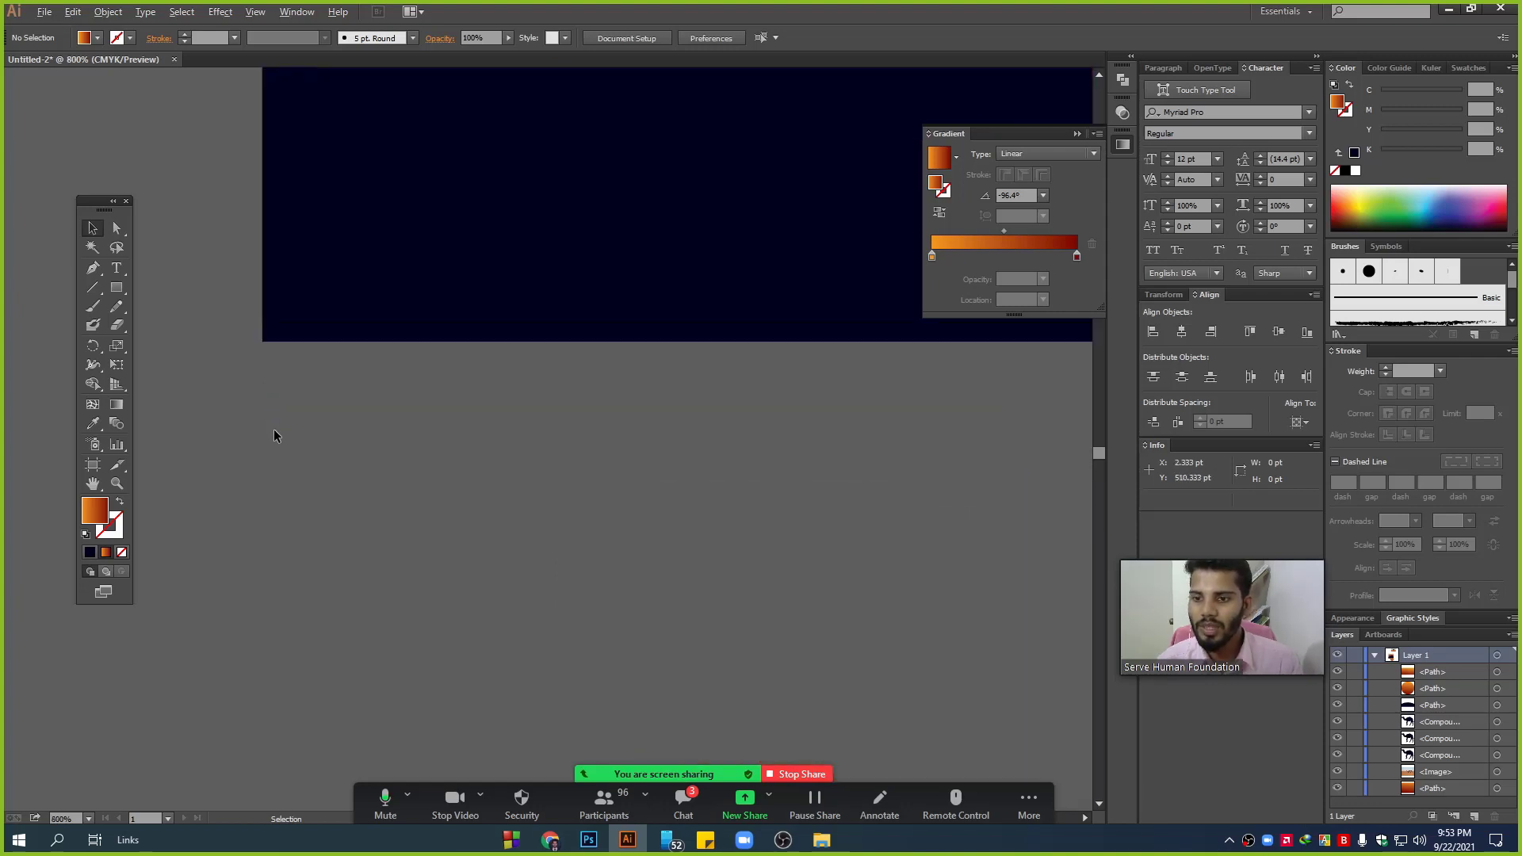
{"action": "scroll", "coordinate": [277, 432], "scroll_direction": "up", "scroll_amount": 2}
{"action": "scroll", "coordinate": [278, 476], "scroll_direction": "up", "scroll_amount": 1}
{"action": "left_click", "coordinate": [379, 476]}
{"action": "left_click_drag", "start_coordinate": [379, 476], "coordinate": [346, 548]}
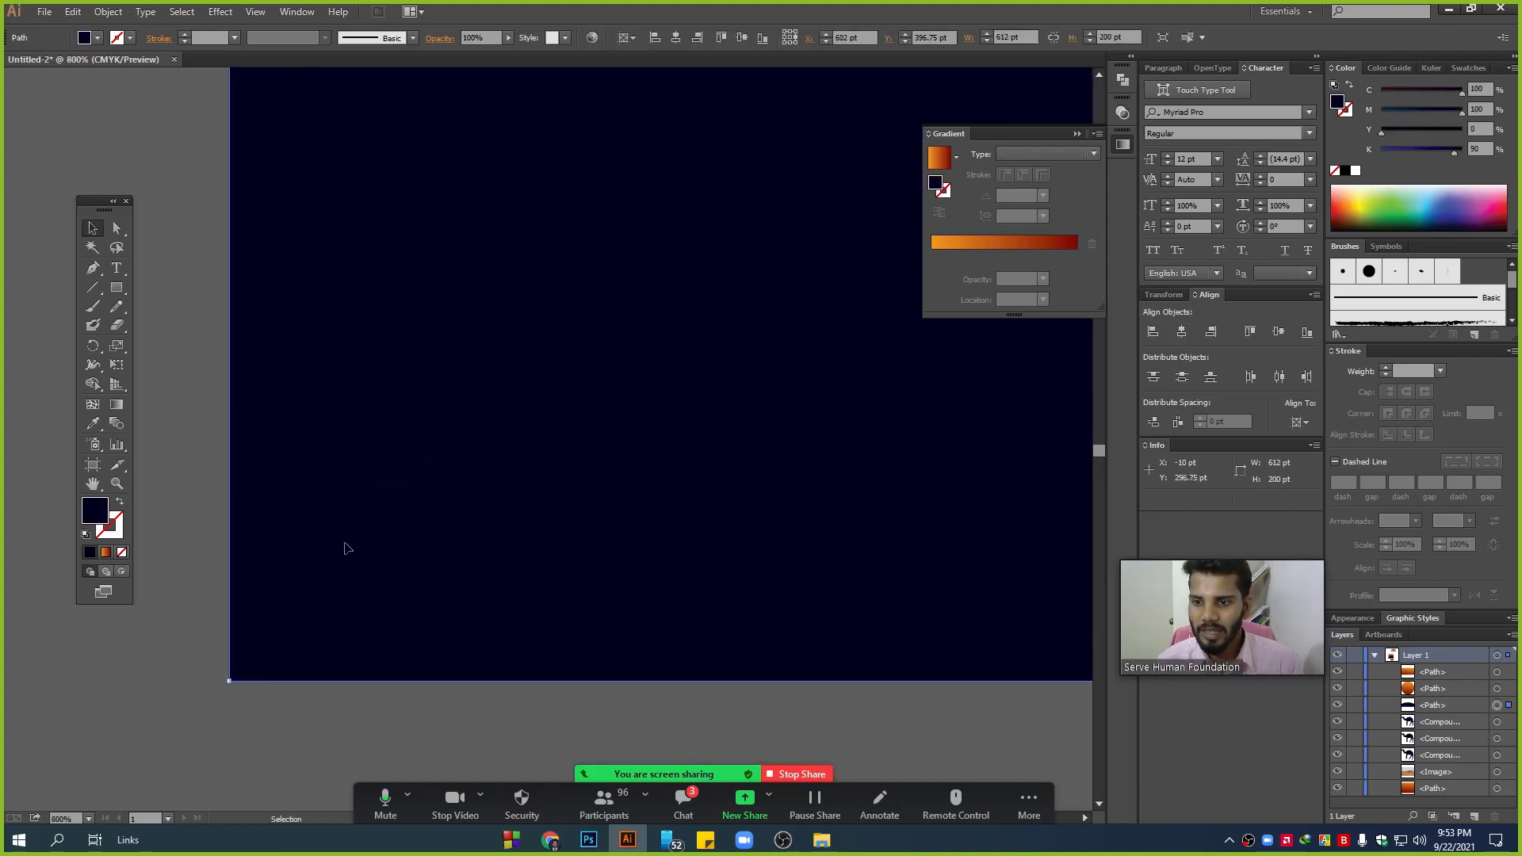
{"action": "scroll", "coordinate": [238, 666], "scroll_direction": "up", "scroll_amount": 1}
{"action": "scroll", "coordinate": [317, 627], "scroll_direction": "up", "scroll_amount": 2}
{"action": "scroll", "coordinate": [364, 592], "scroll_direction": "up", "scroll_amount": 3}
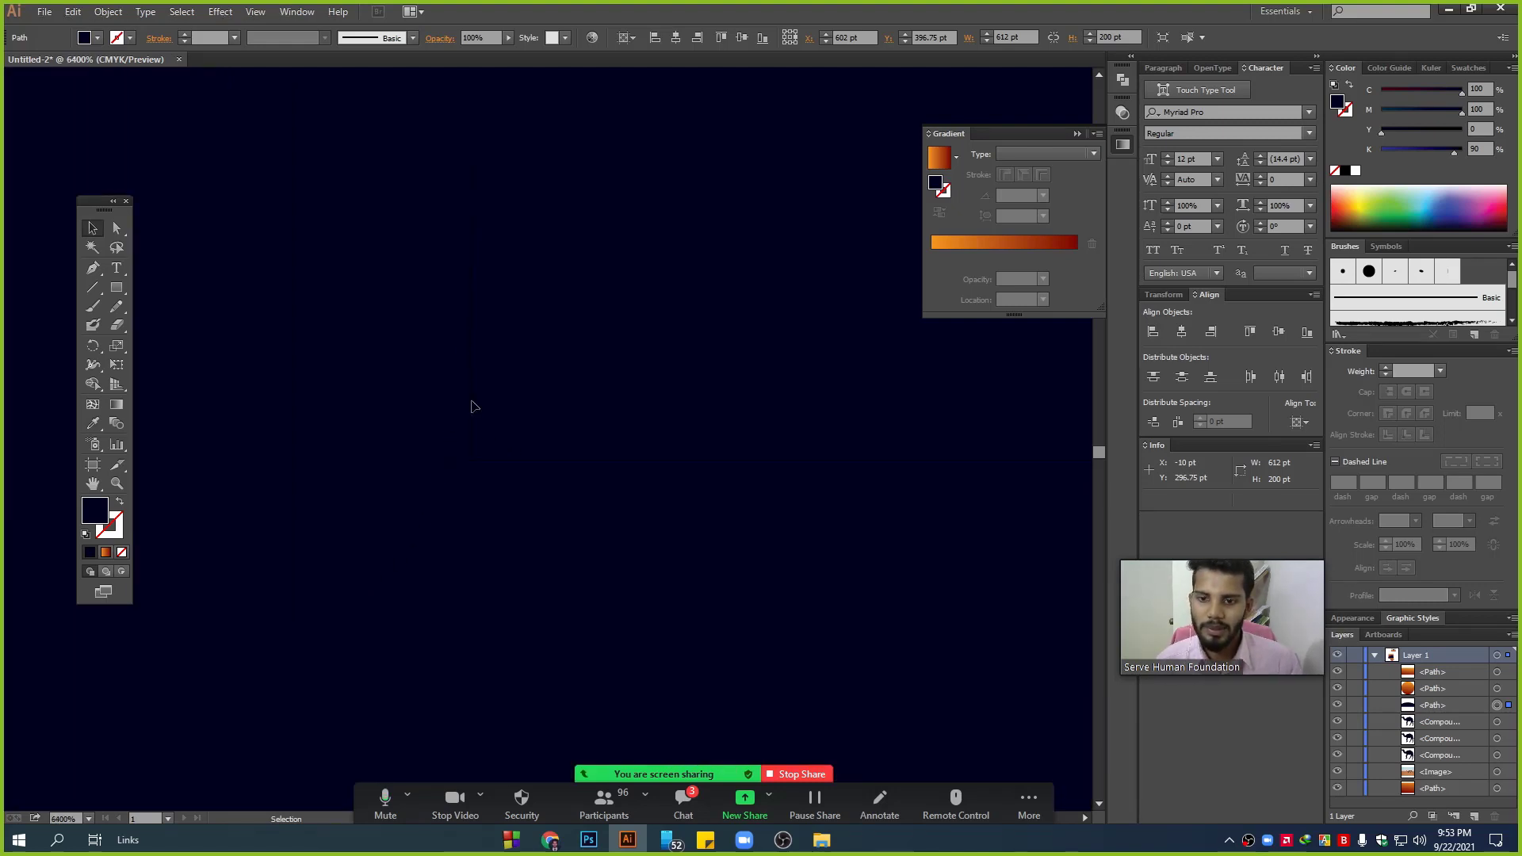
{"action": "scroll", "coordinate": [471, 406], "scroll_direction": "down", "scroll_amount": 6}
{"action": "scroll", "coordinate": [452, 504], "scroll_direction": "down", "scroll_amount": 4}
{"action": "key", "text": "ctrl+z"}
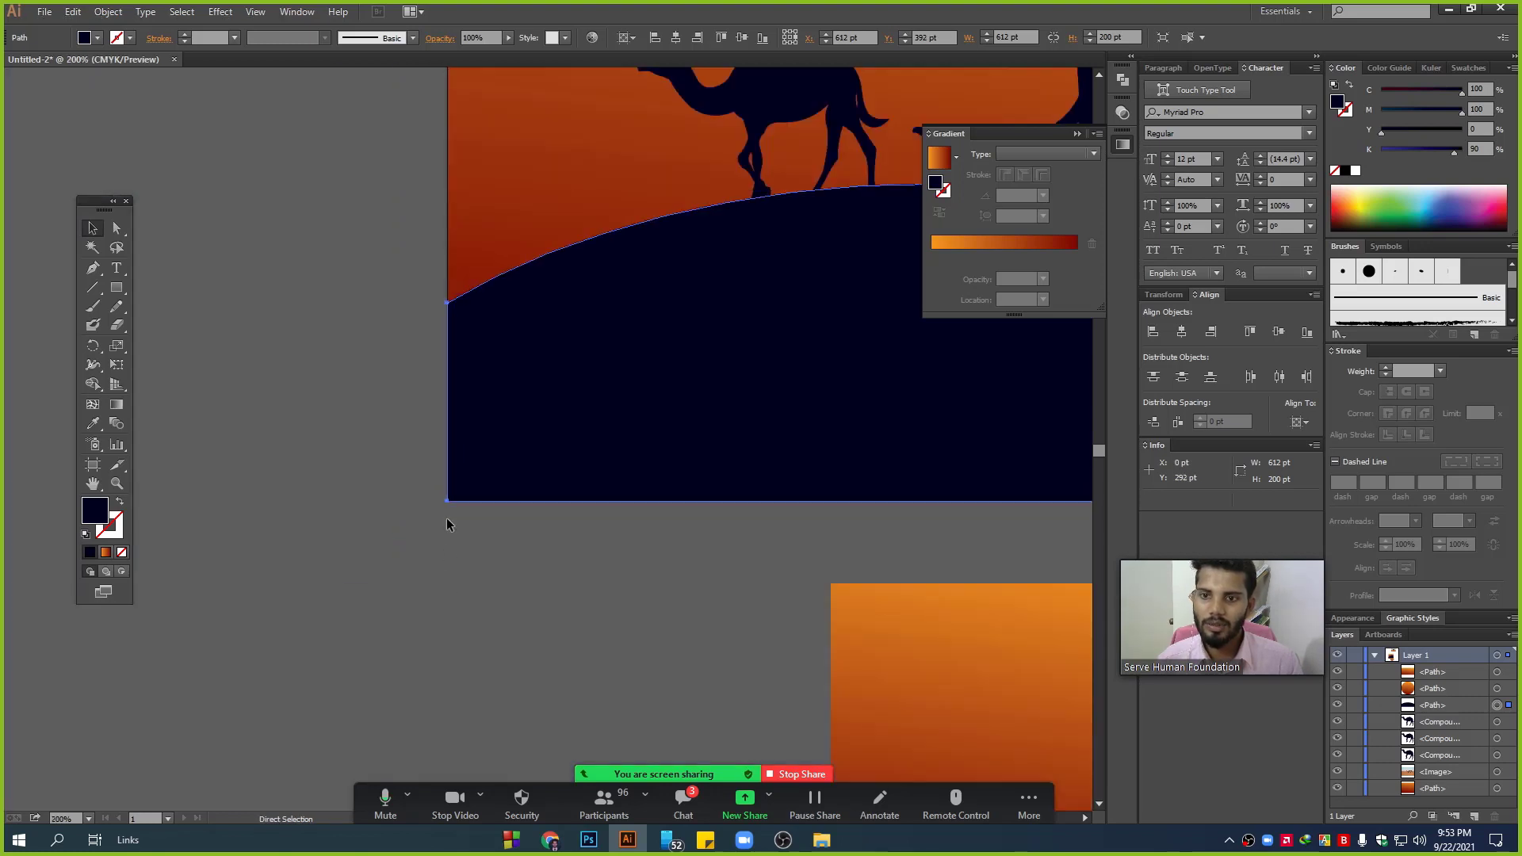
- Delete the gradient rectangle and circle below the camel scene
{"action": "scroll", "coordinate": [387, 545], "scroll_direction": "down", "scroll_amount": 3}
{"action": "left_click_drag", "start_coordinate": [896, 558], "coordinate": [807, 523]}
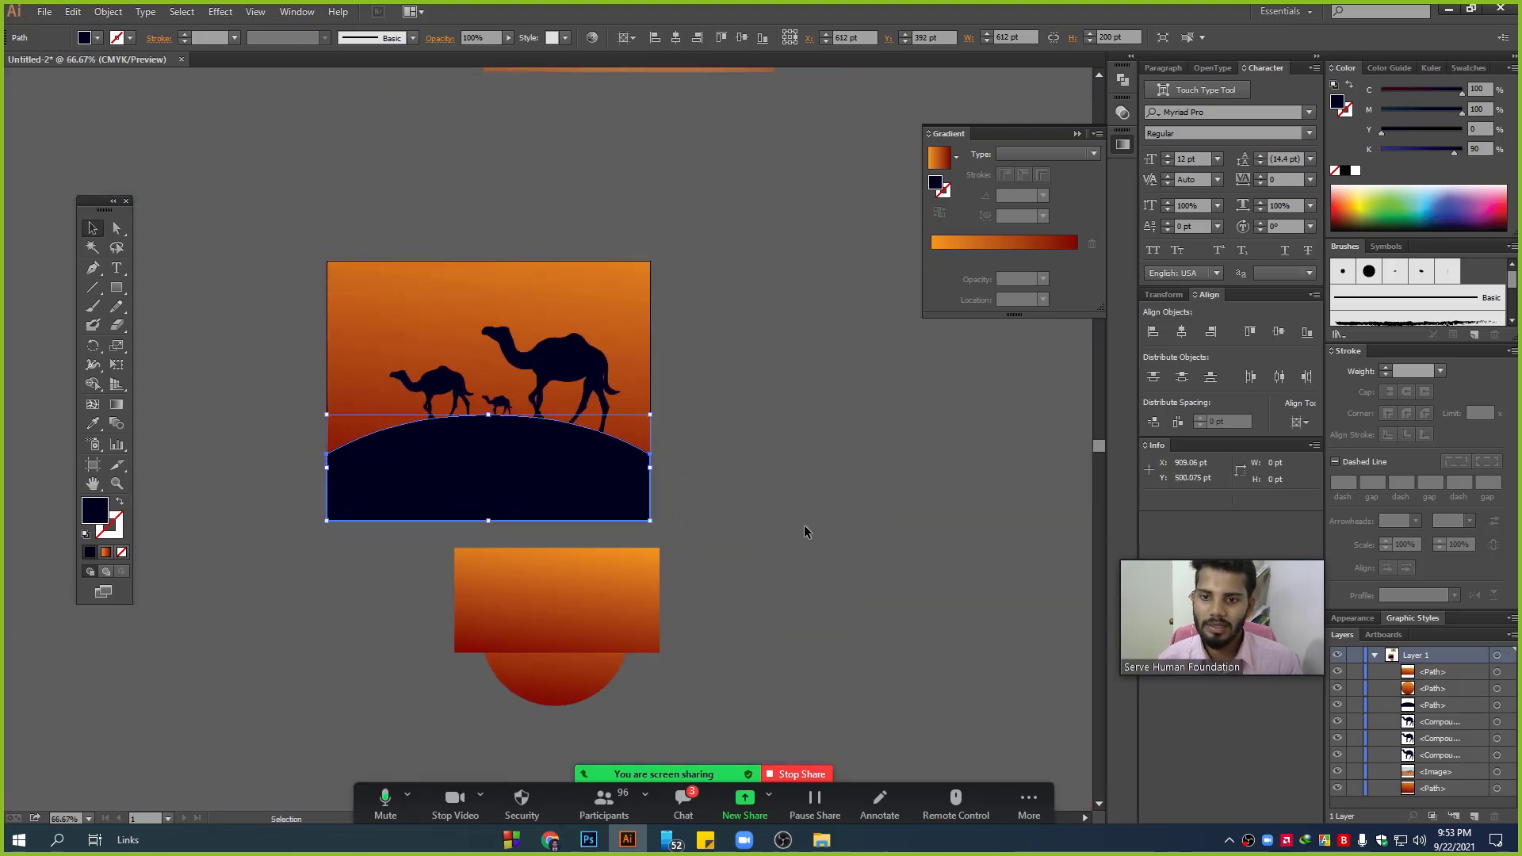
{"action": "left_click", "coordinate": [745, 577]}
{"action": "scroll", "coordinate": [687, 522], "scroll_direction": "down", "scroll_amount": 1}
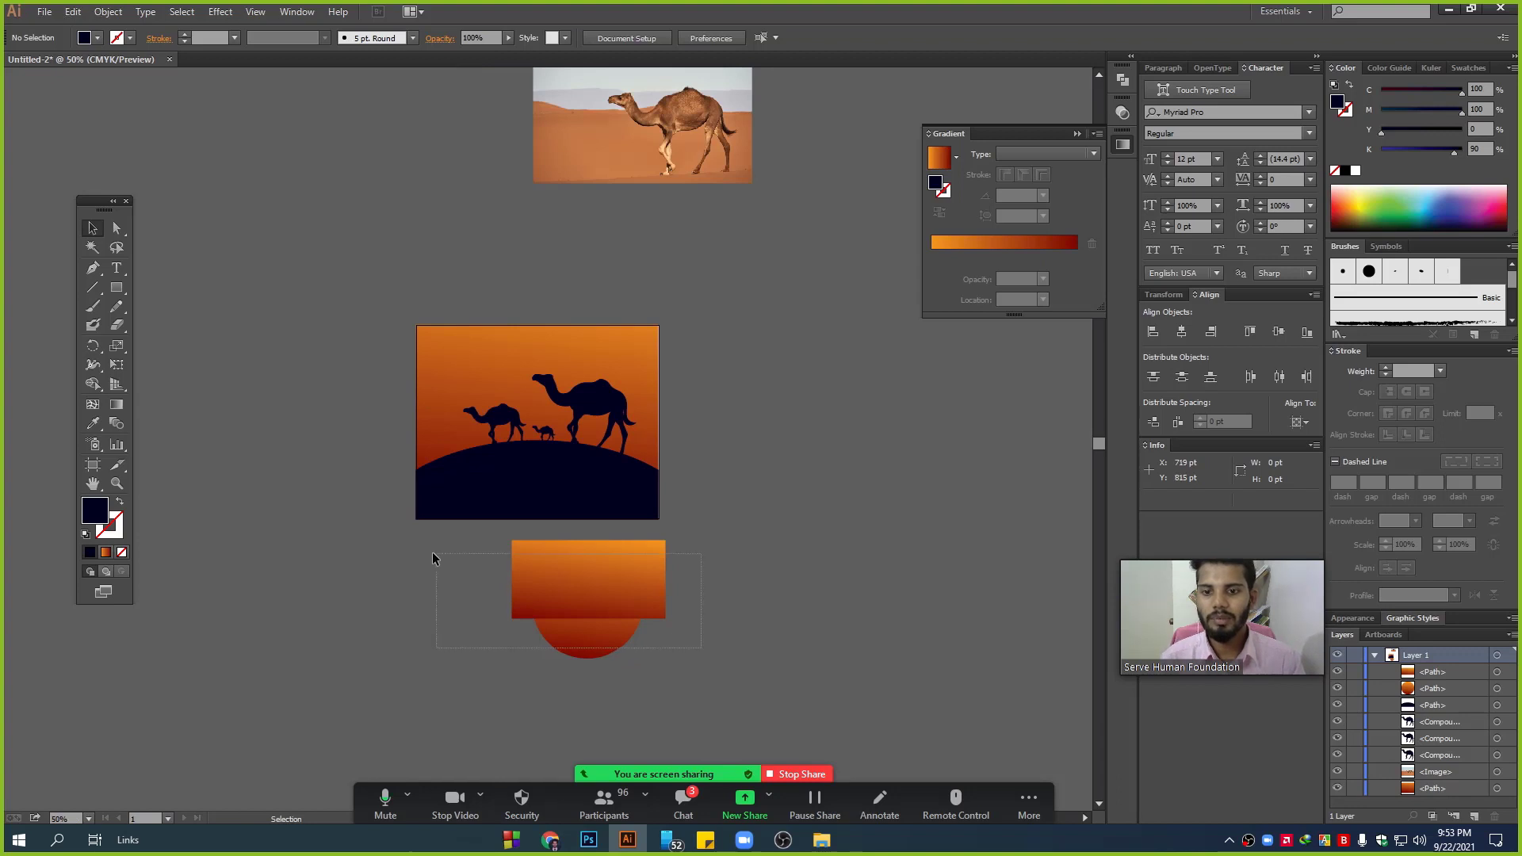
{"action": "left_click_drag", "start_coordinate": [432, 557], "coordinate": [428, 552]}
{"action": "key", "text": "Delete"}
{"action": "scroll", "coordinate": [577, 536], "scroll_direction": "up", "scroll_amount": 2}
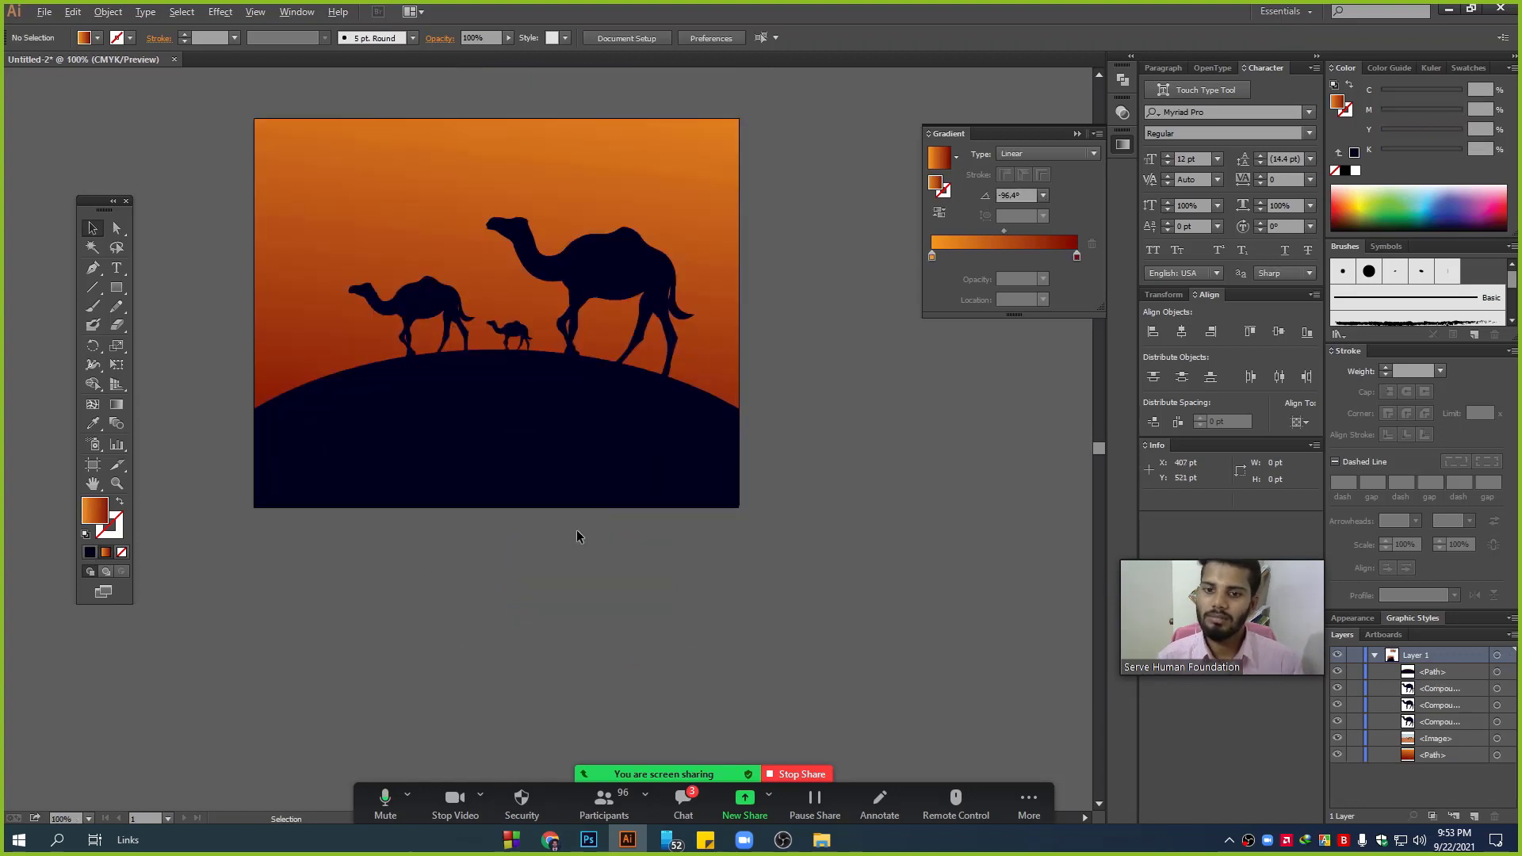
{"action": "scroll", "coordinate": [877, 490], "scroll_direction": "up", "scroll_amount": 3}
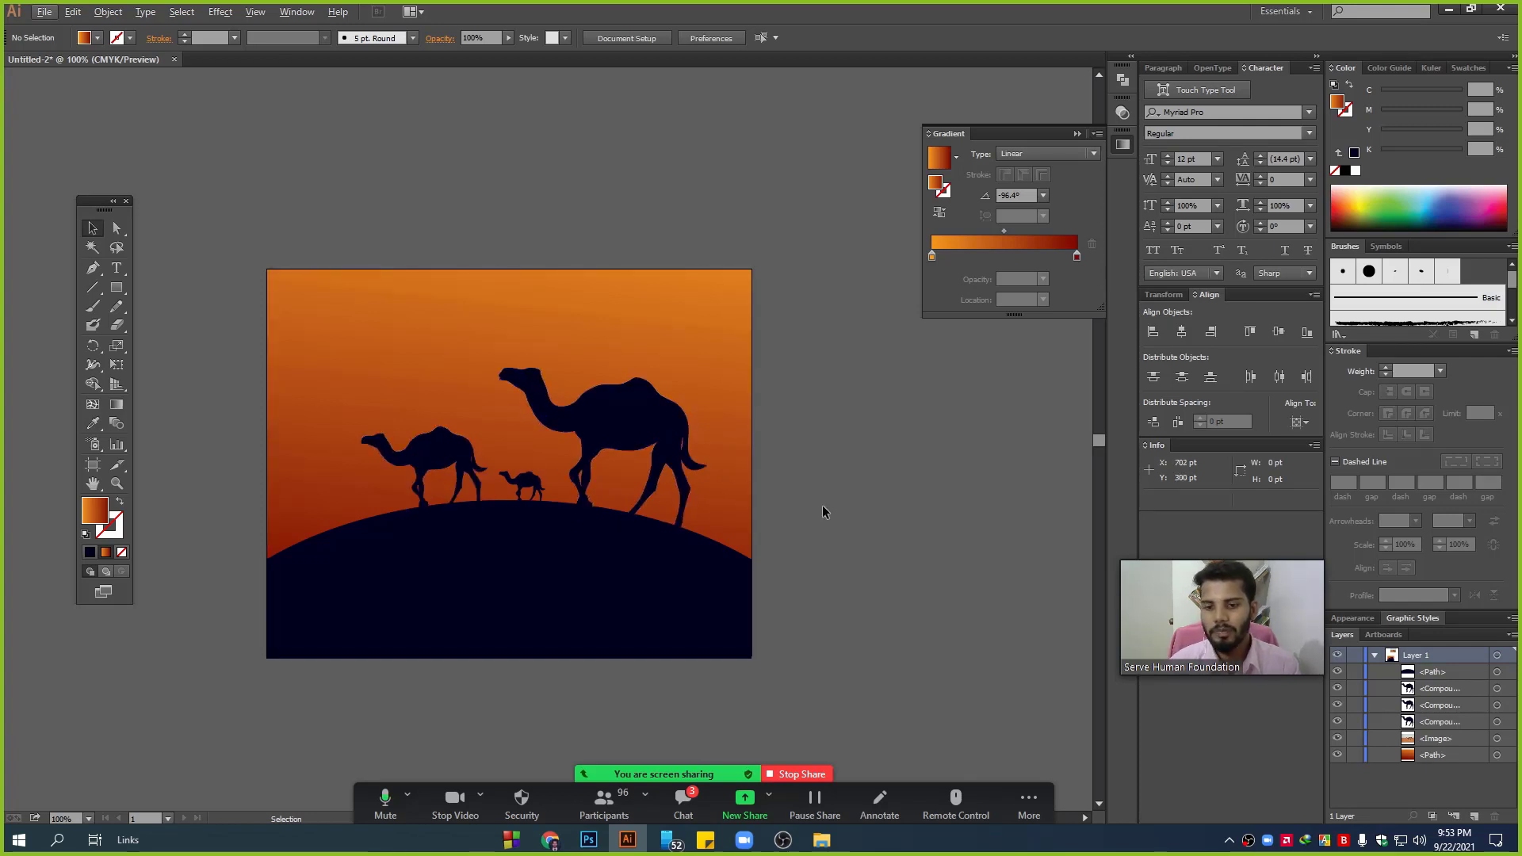
{"action": "left_click", "coordinate": [683, 801]}
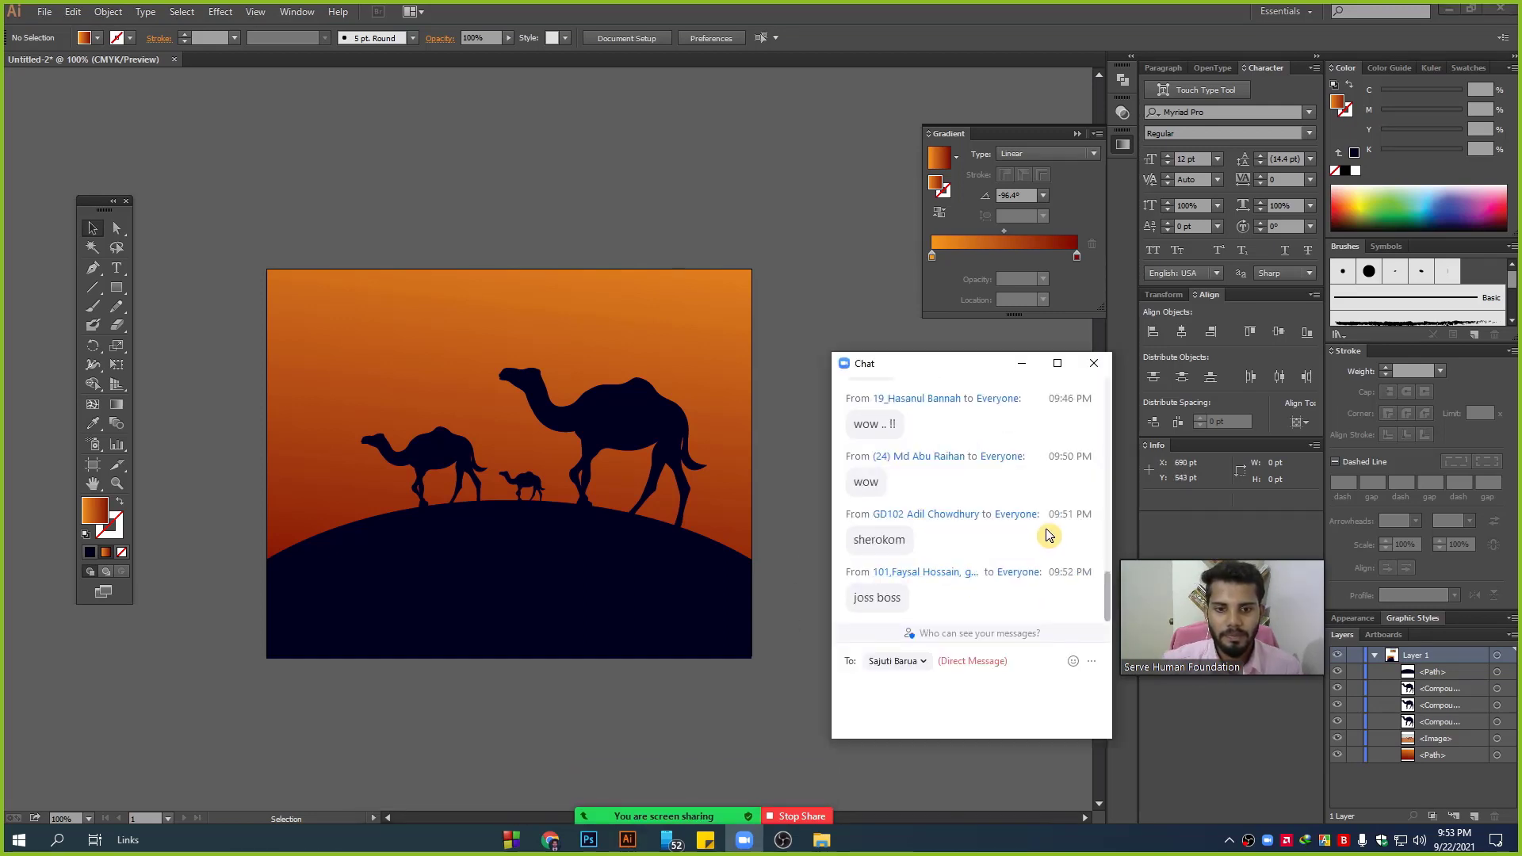
{"action": "left_click", "coordinate": [1025, 364]}
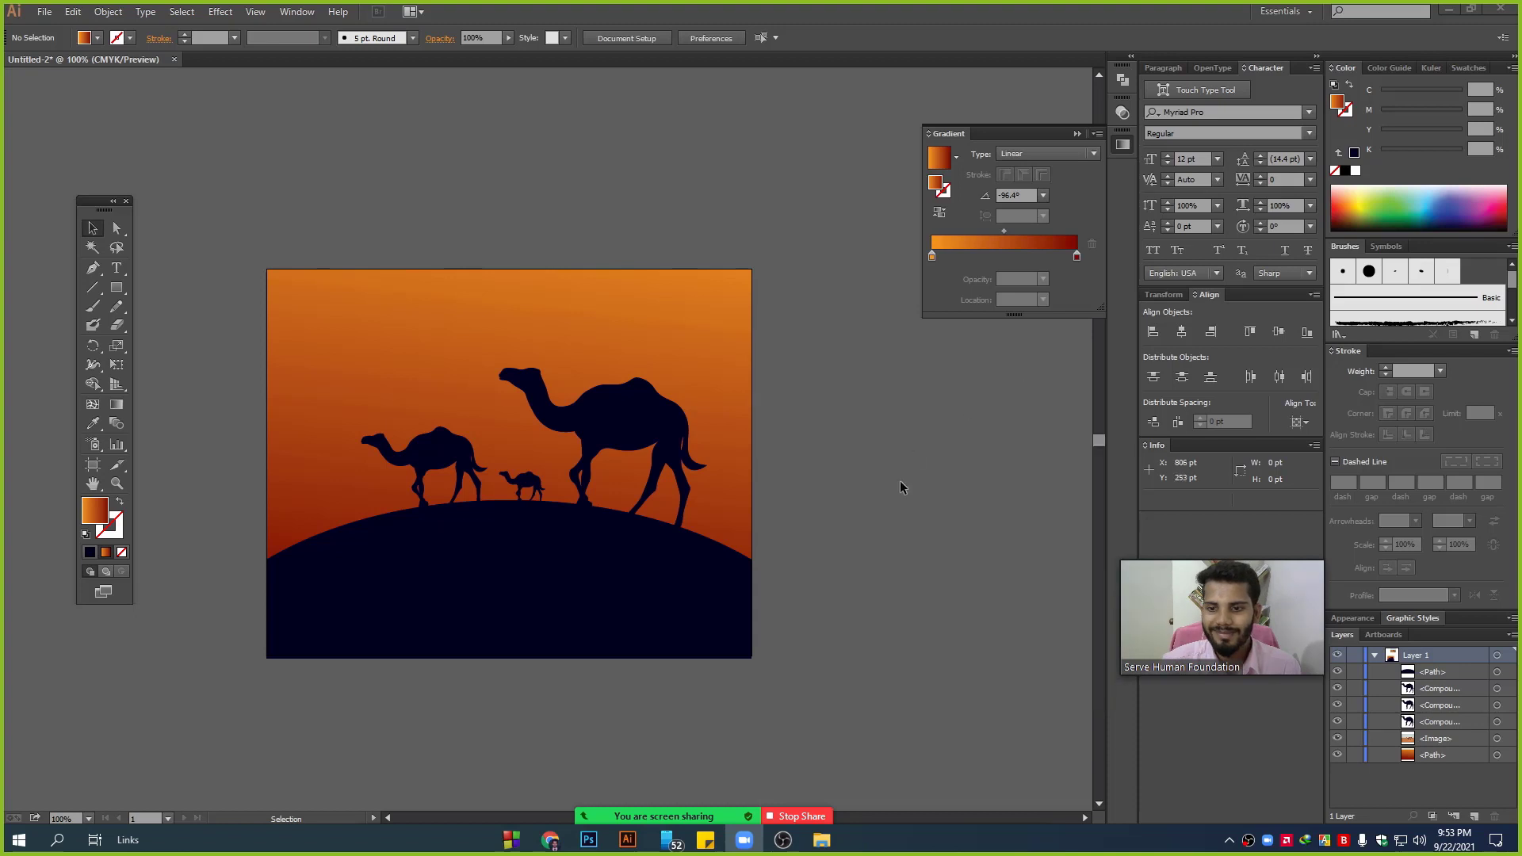
{"action": "scroll", "coordinate": [900, 488], "scroll_direction": "down", "scroll_amount": 4}
{"action": "scroll", "coordinate": [900, 501], "scroll_direction": "down", "scroll_amount": 1}
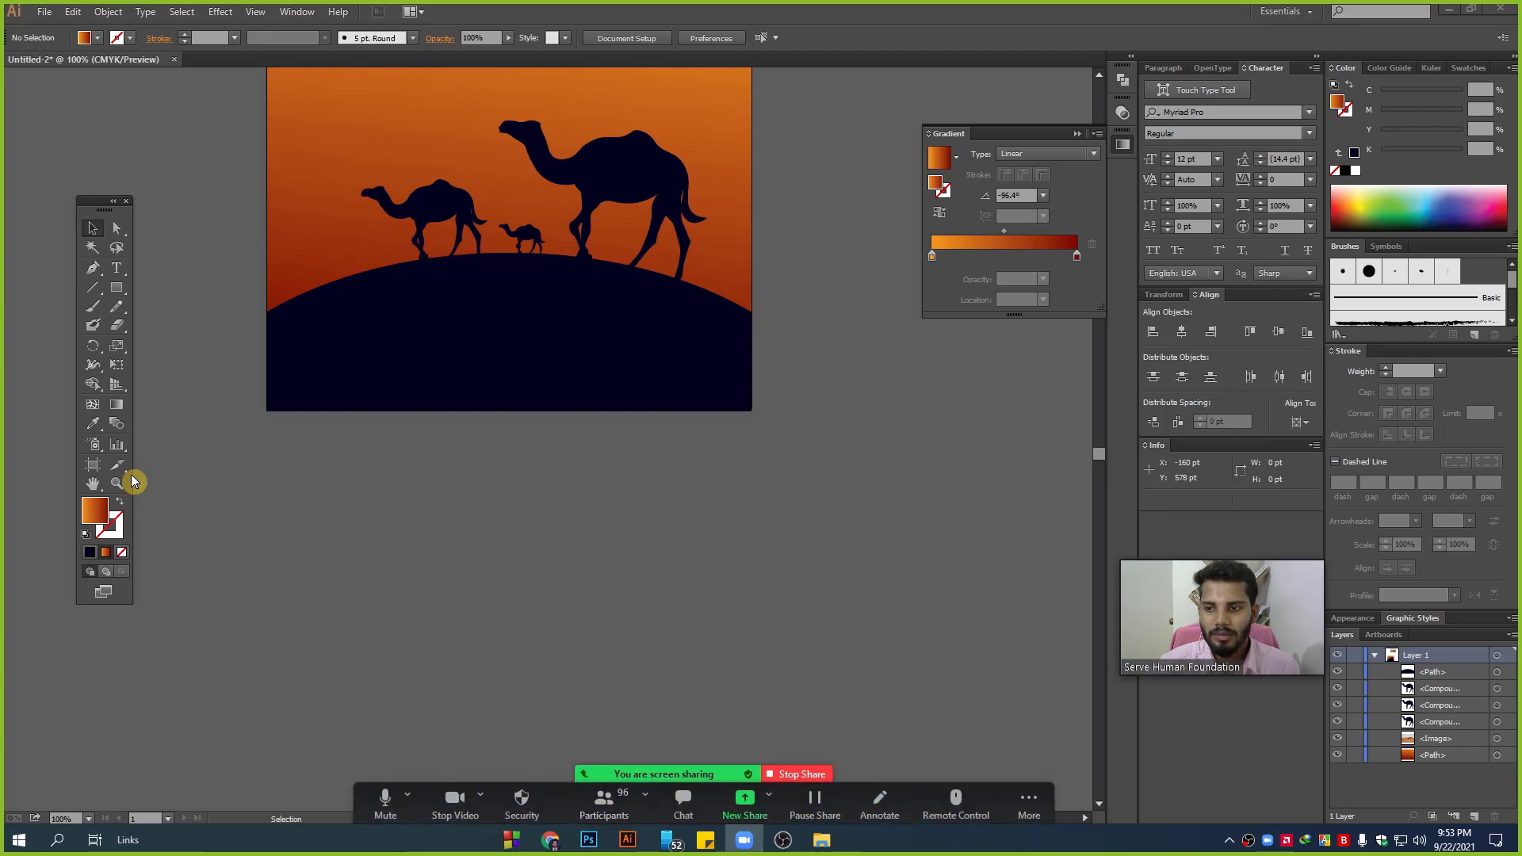
- Draw a new sky rectangle below the camel artwork
{"action": "left_click", "coordinate": [116, 287]}
{"action": "left_click_drag", "start_coordinate": [342, 462], "coordinate": [707, 689]}
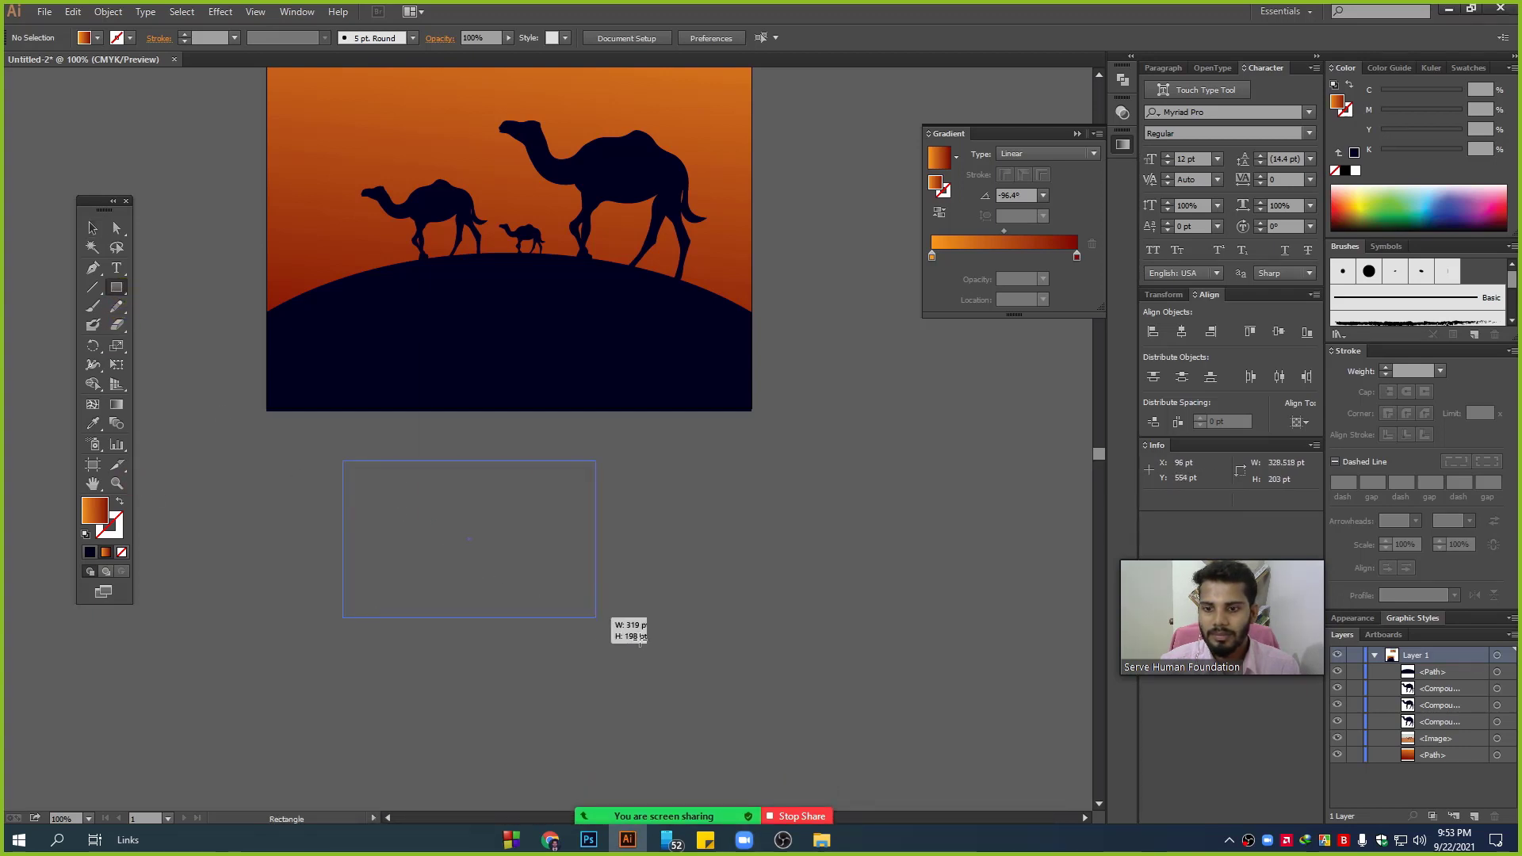
{"action": "left_click", "coordinate": [92, 228]}
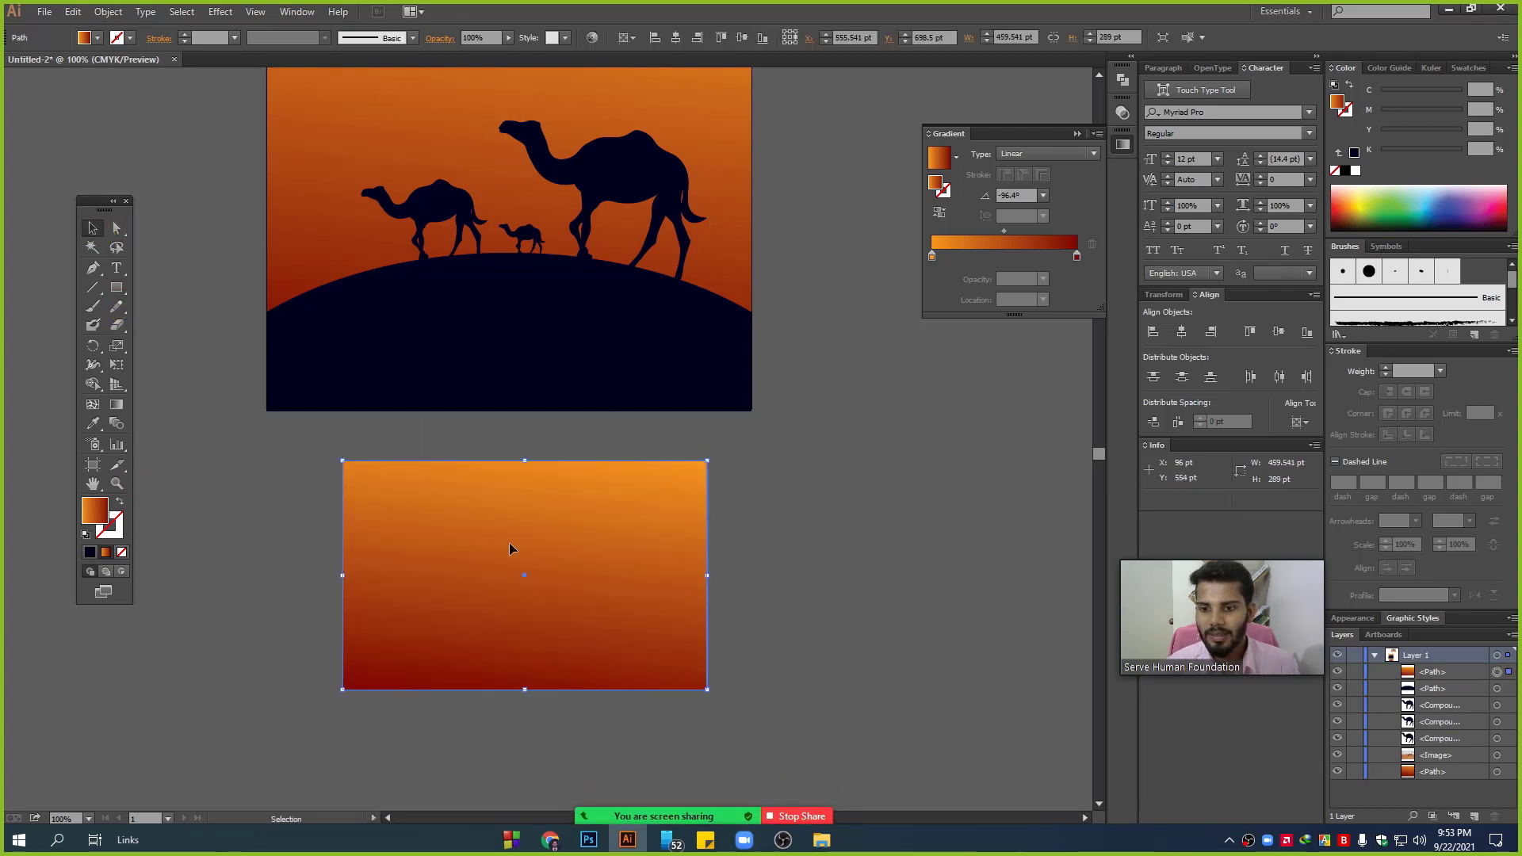
{"action": "scroll", "coordinate": [554, 481], "scroll_direction": "down", "scroll_amount": 2}
- Draw a circle across the rectangle's bottom edge and select both shapes
{"action": "left_click_drag", "start_coordinate": [117, 287], "coordinate": [184, 329]}
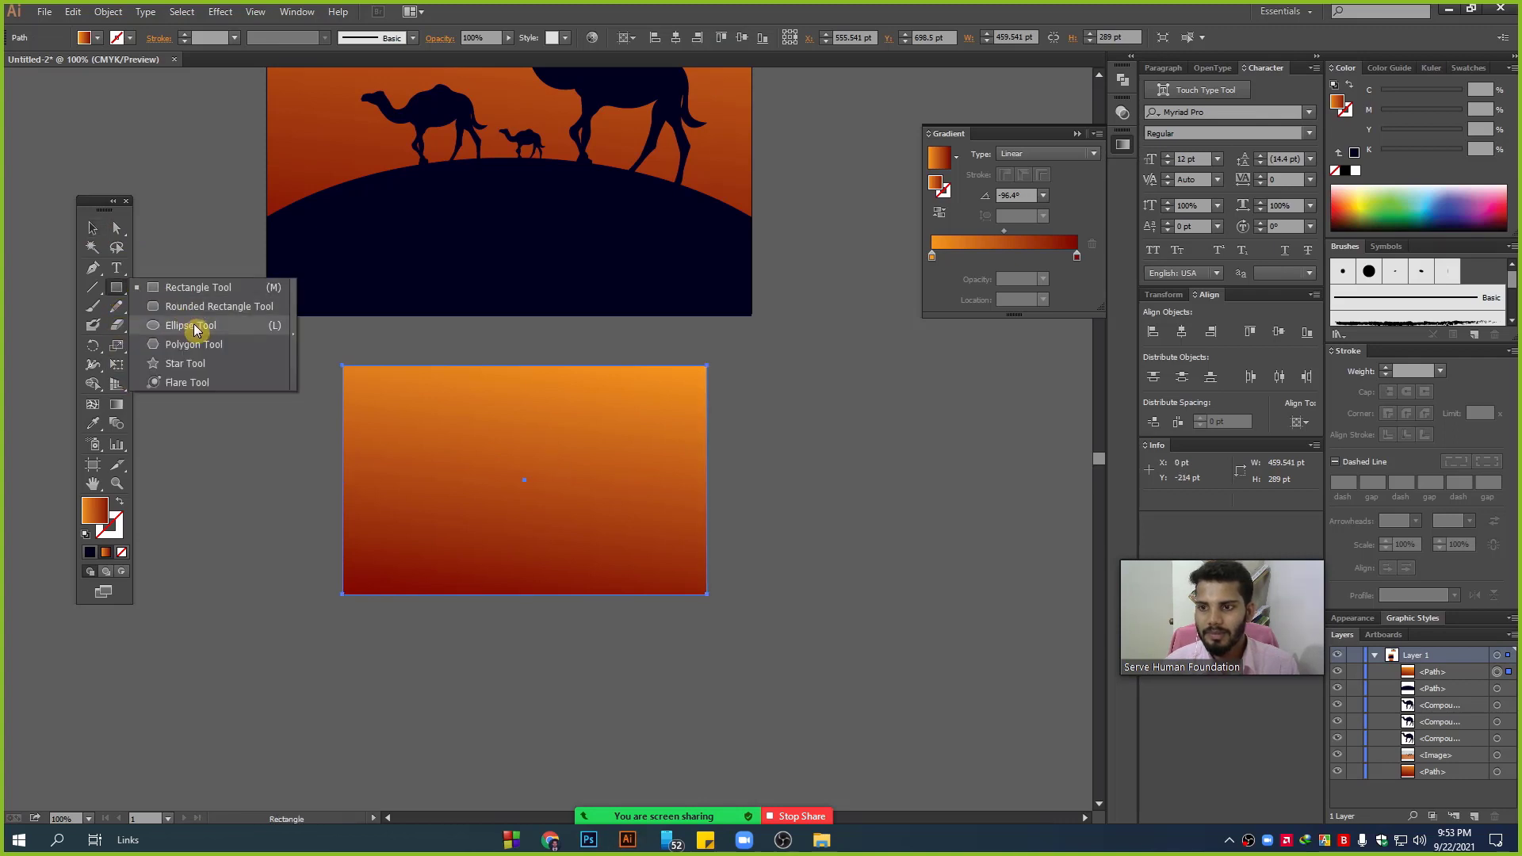
{"action": "mouse_move", "coordinate": [426, 486]}
{"action": "left_mouse_down"}
{"action": "mouse_move", "coordinate": [619, 649]}
{"action": "mouse_move", "coordinate": [637, 697]}
{"action": "left_mouse_up"}
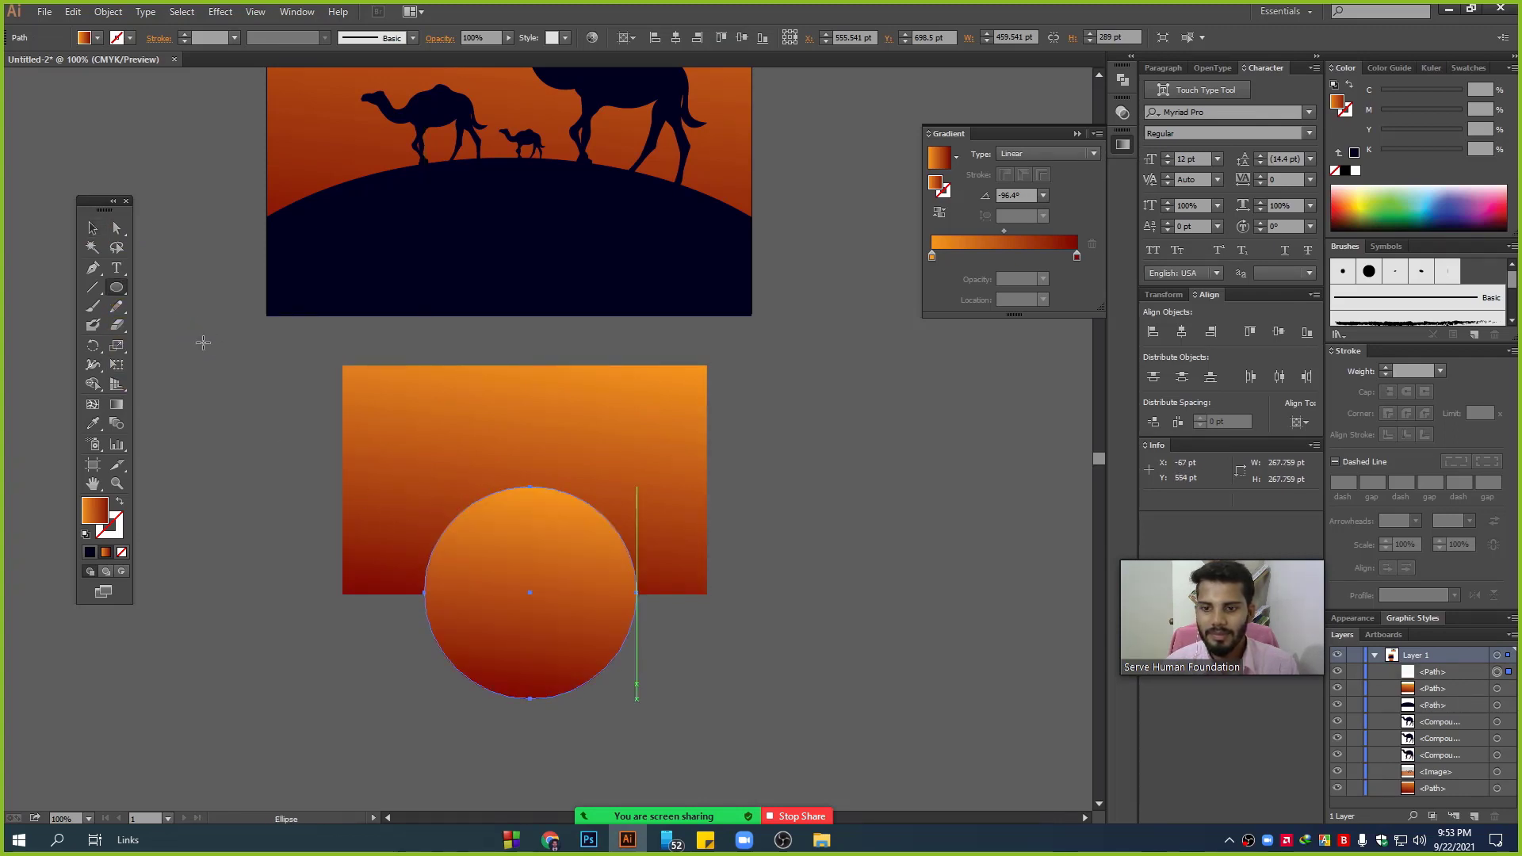
{"action": "key", "text": "v"}
{"action": "scroll", "coordinate": [645, 654], "scroll_direction": "up", "scroll_amount": 1}
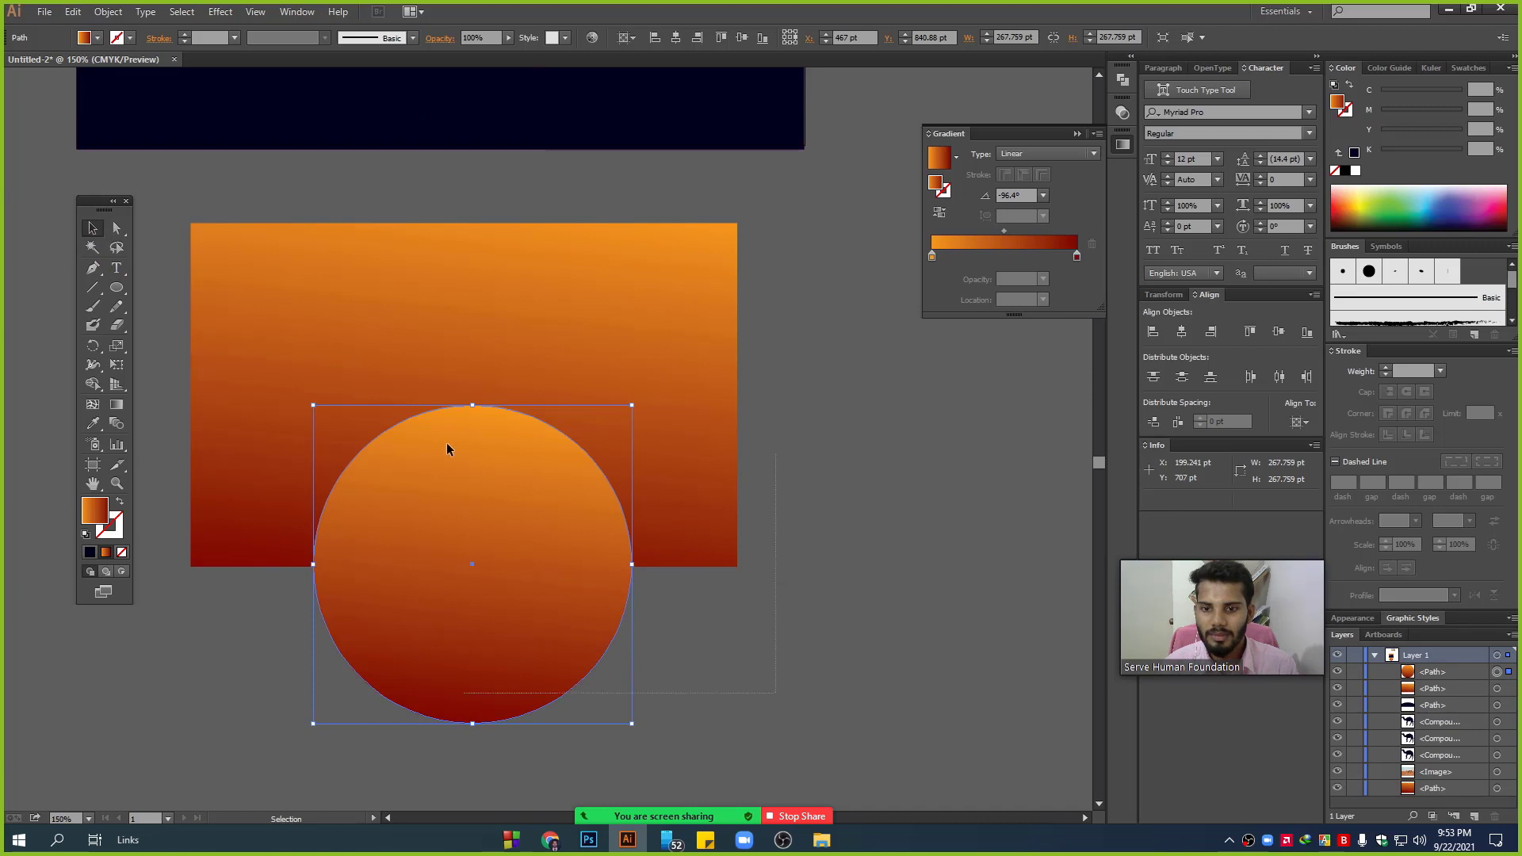
{"action": "left_click", "coordinate": [261, 444], "text": "shift"}
{"action": "left_click_drag", "start_coordinate": [428, 473], "coordinate": [602, 430]}
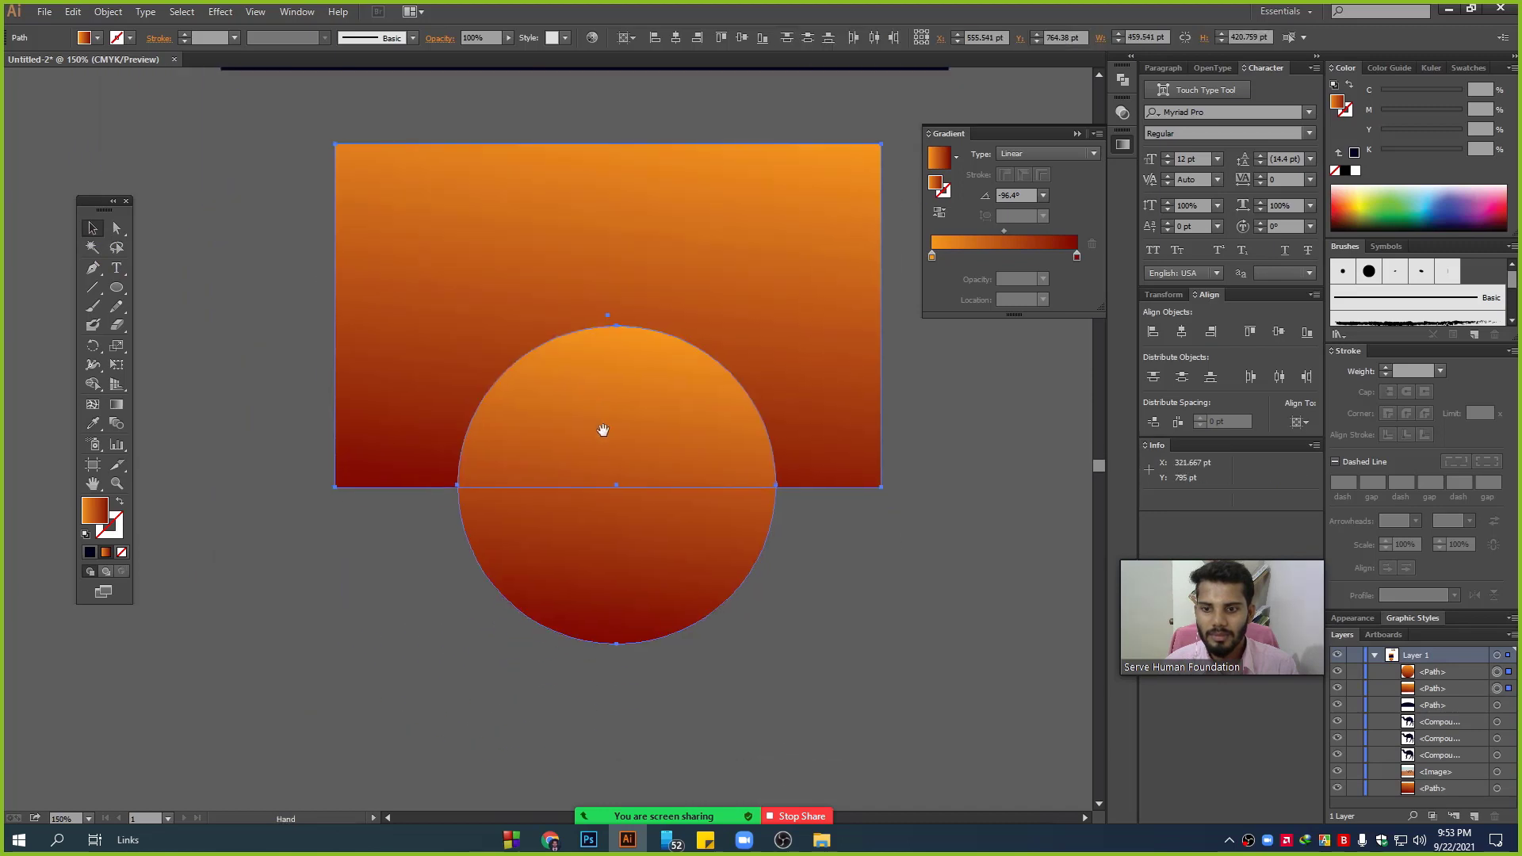
- Remove the circle's lower half below the rectangle with Shape Builder, leaving a half-sun
{"action": "left_click", "coordinate": [95, 386]}
{"action": "left_click", "coordinate": [593, 564], "text": "alt"}
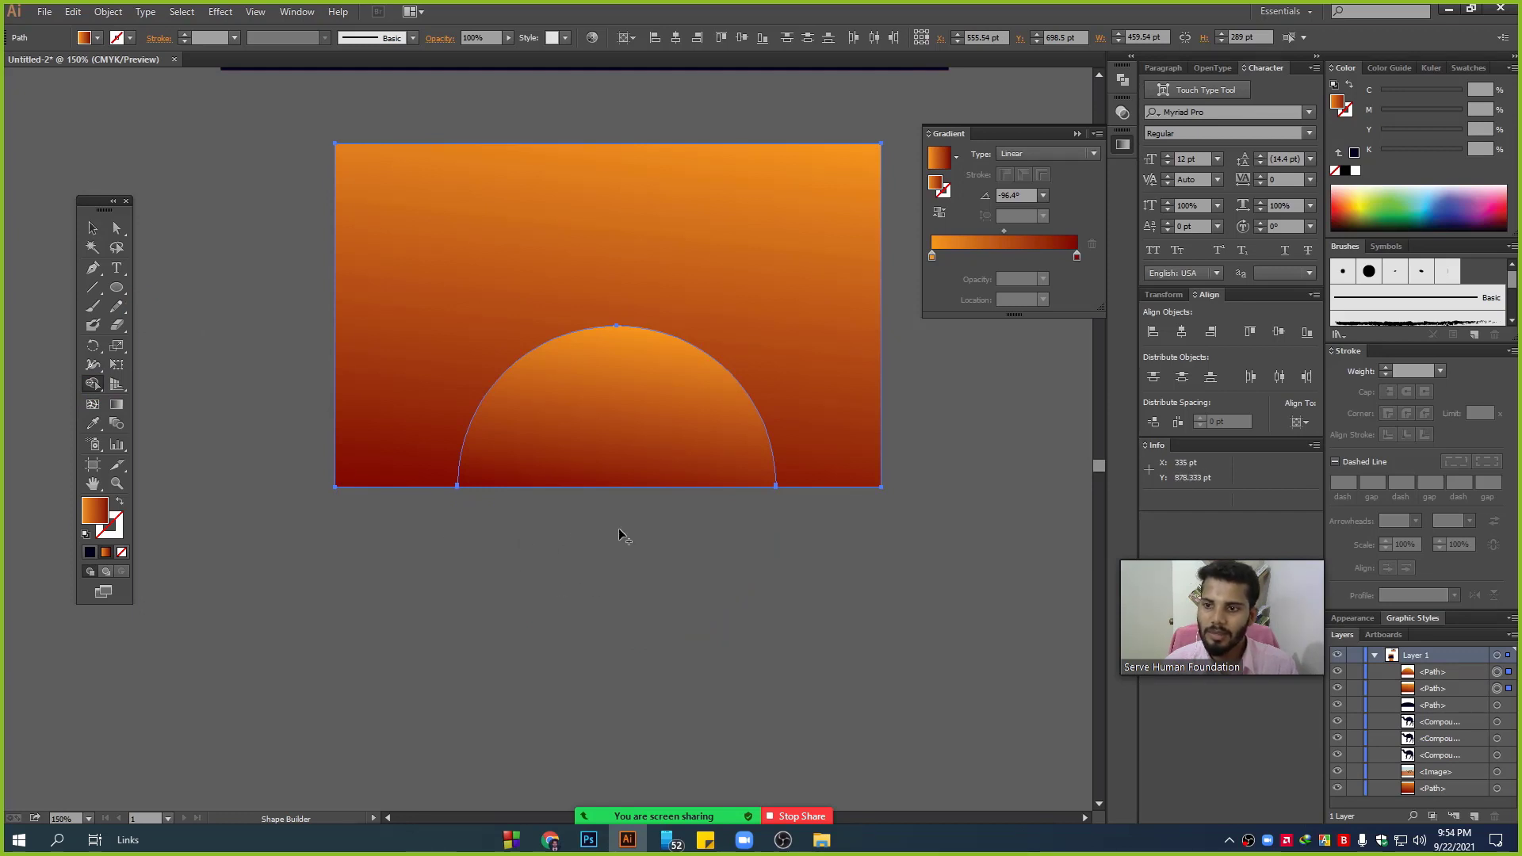
{"action": "left_click", "coordinate": [92, 229]}
{"action": "left_click", "coordinate": [475, 593]}
{"action": "scroll", "coordinate": [476, 593], "scroll_direction": "down", "scroll_amount": 1}
- Move the whole half-sun artwork to the right of the camel scene
{"action": "scroll", "coordinate": [476, 593], "scroll_direction": "down", "scroll_amount": 1}
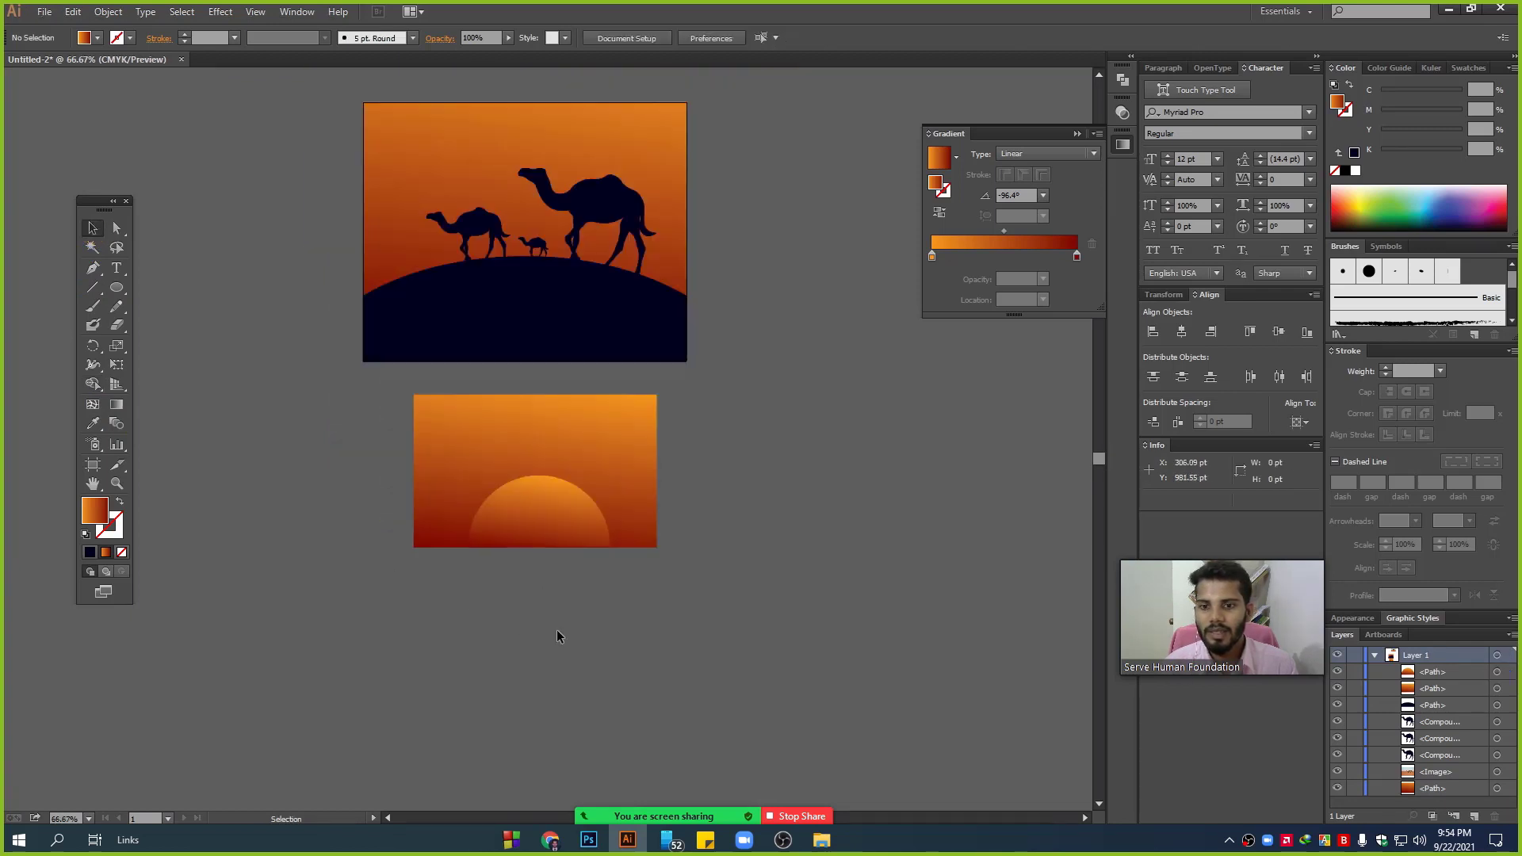
{"action": "left_click_drag", "start_coordinate": [663, 619], "coordinate": [632, 707]}
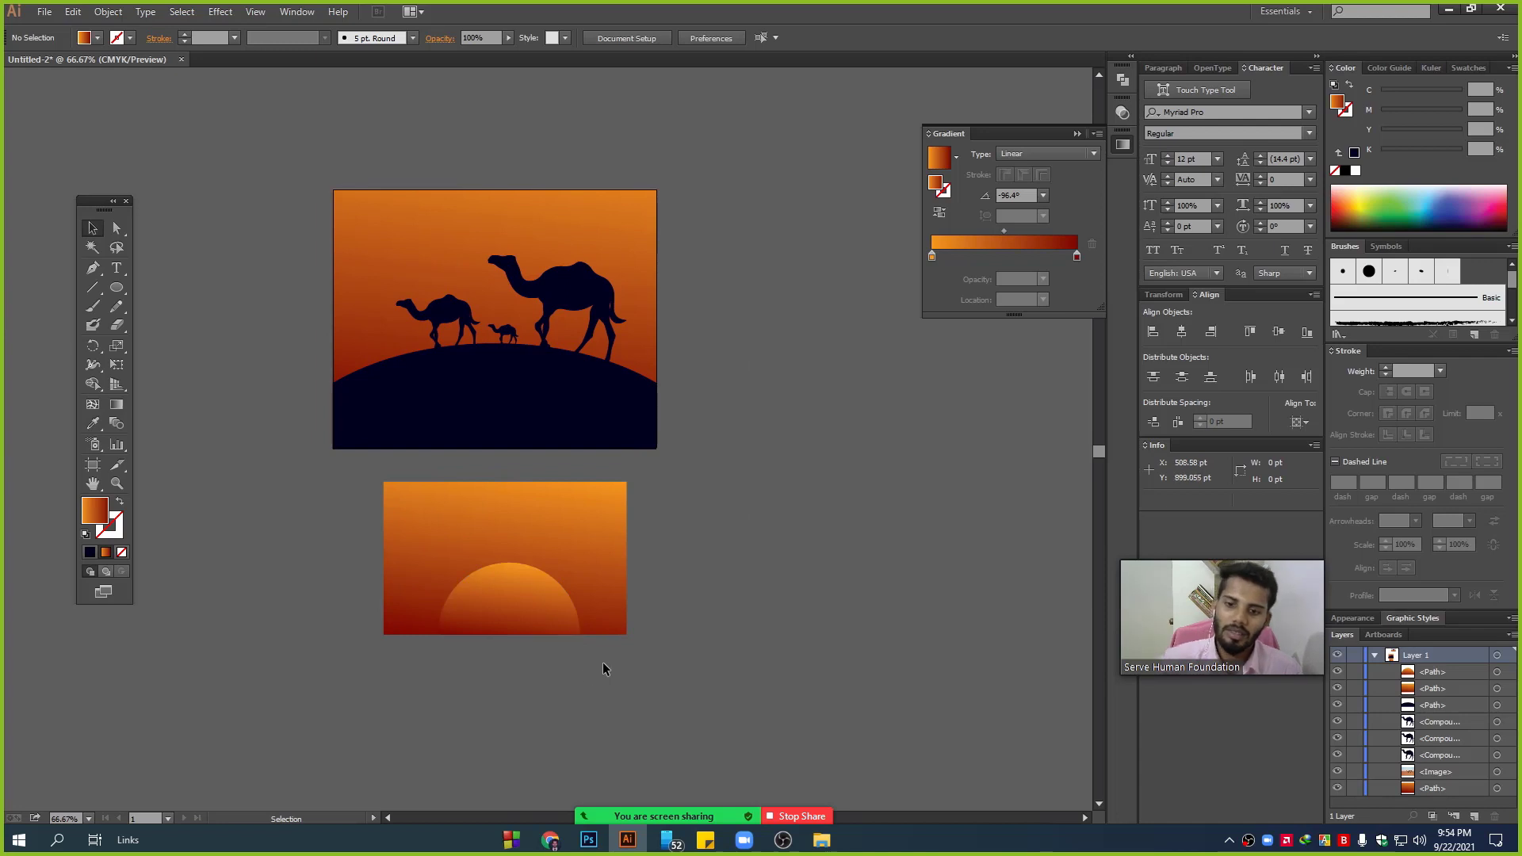
{"action": "left_click_drag", "start_coordinate": [654, 705], "coordinate": [363, 521]}
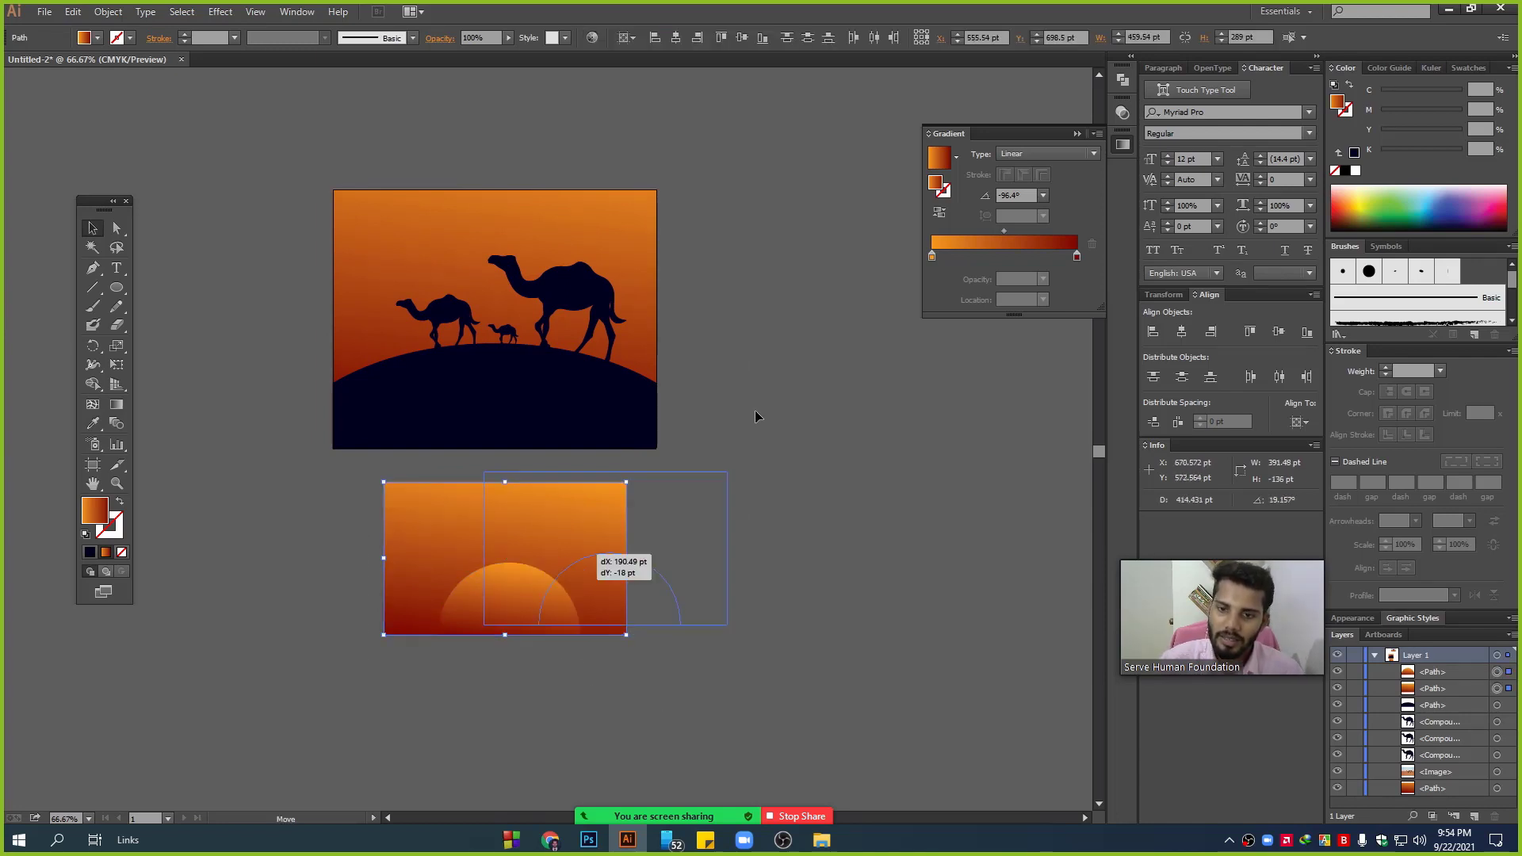
{"action": "left_click_drag", "start_coordinate": [555, 563], "coordinate": [836, 300]}
{"action": "left_click", "coordinate": [853, 586]}
- Stop screen sharing with Alt+S to show the meeting's participant gallery
{"action": "scroll", "coordinate": [854, 583], "scroll_direction": "up", "scroll_amount": 3}
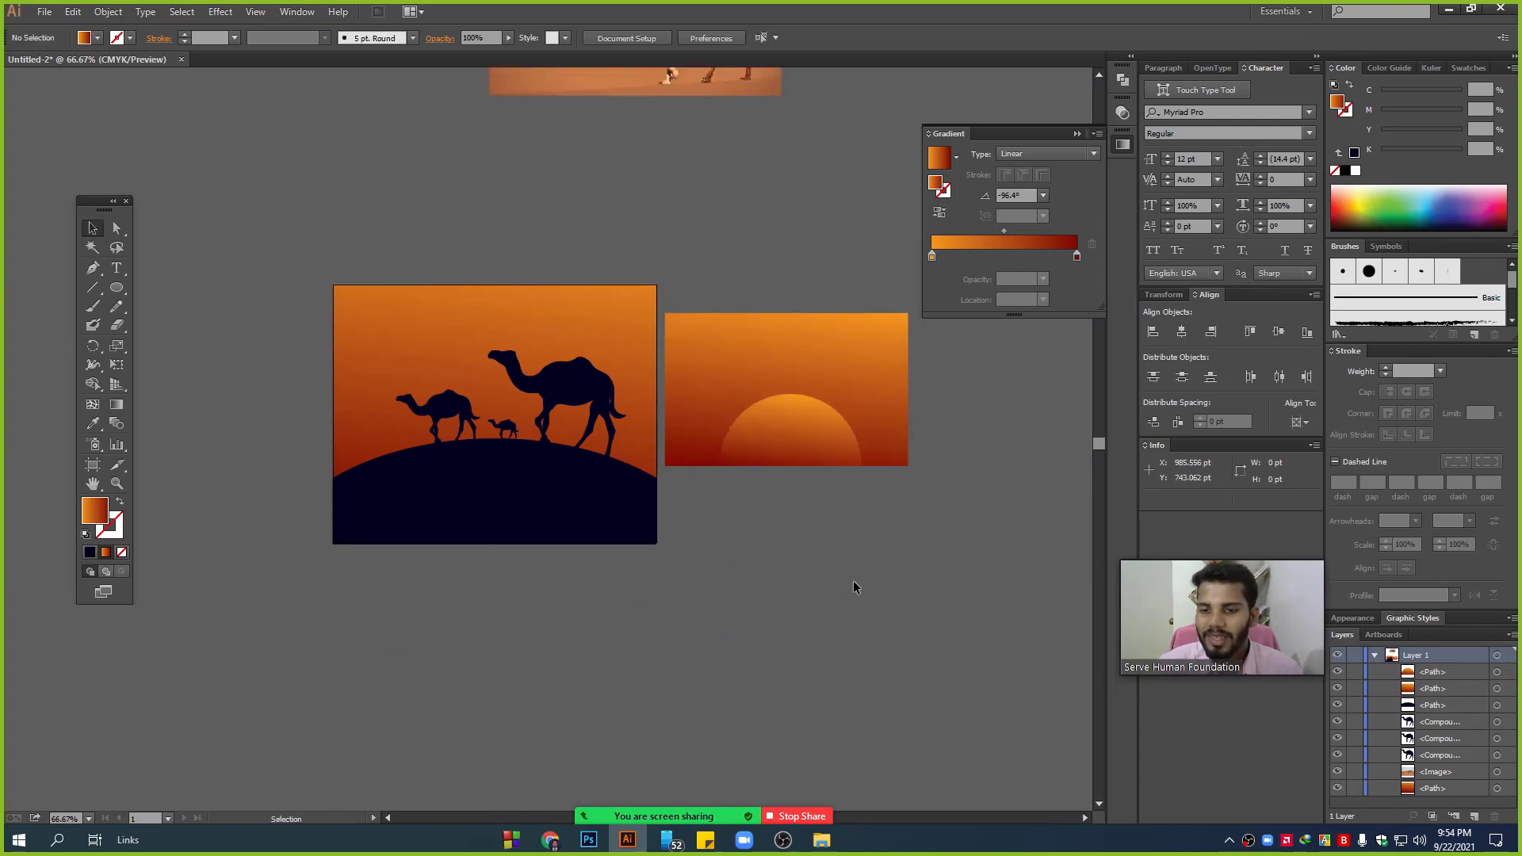
{"action": "scroll", "coordinate": [730, 650], "scroll_direction": "down", "scroll_amount": 2}
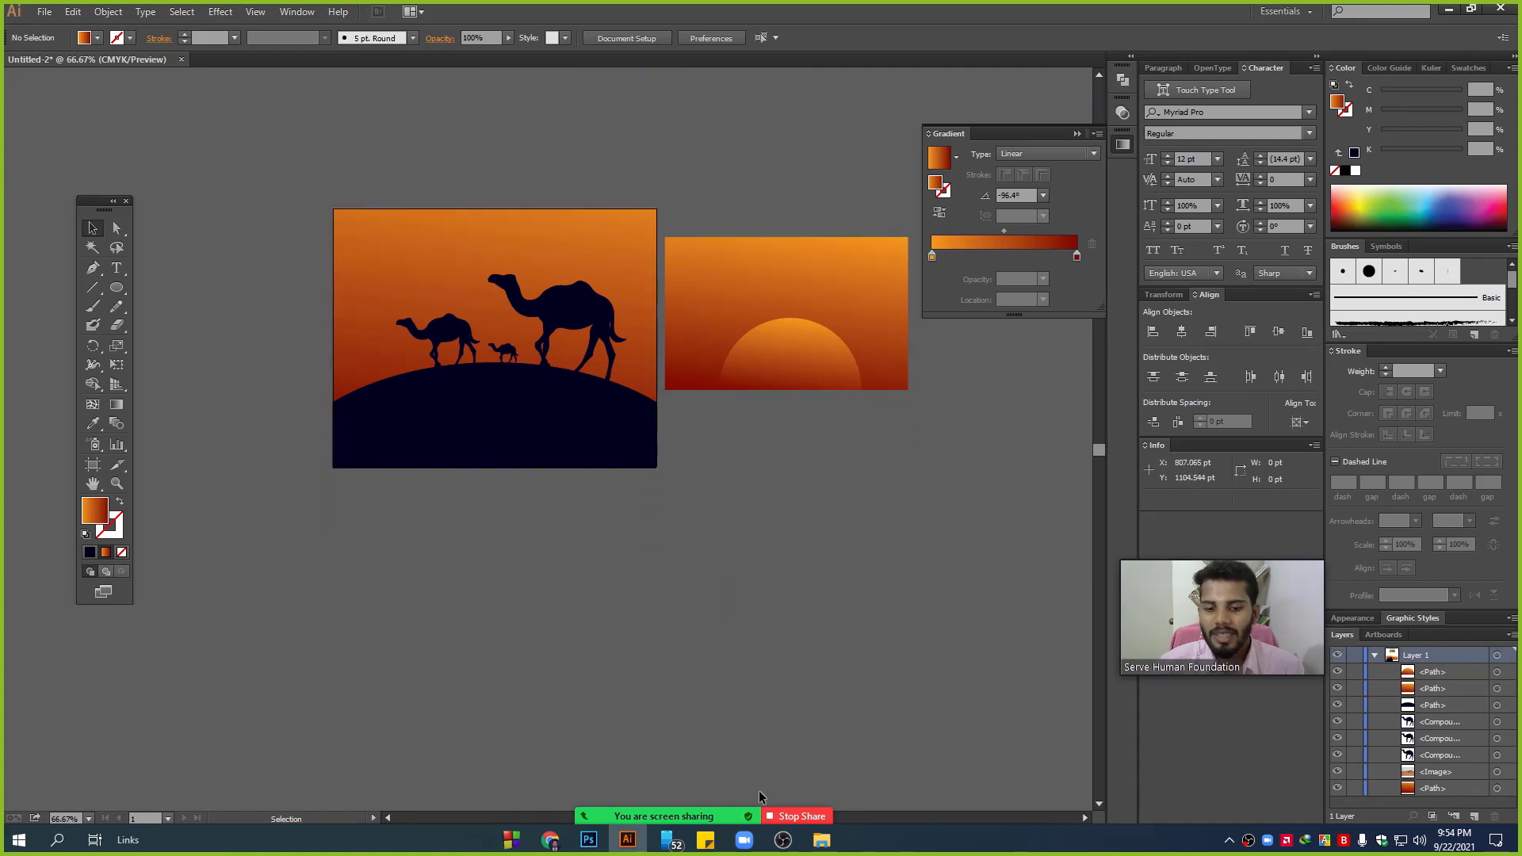
{"action": "key", "text": "alt+s"}
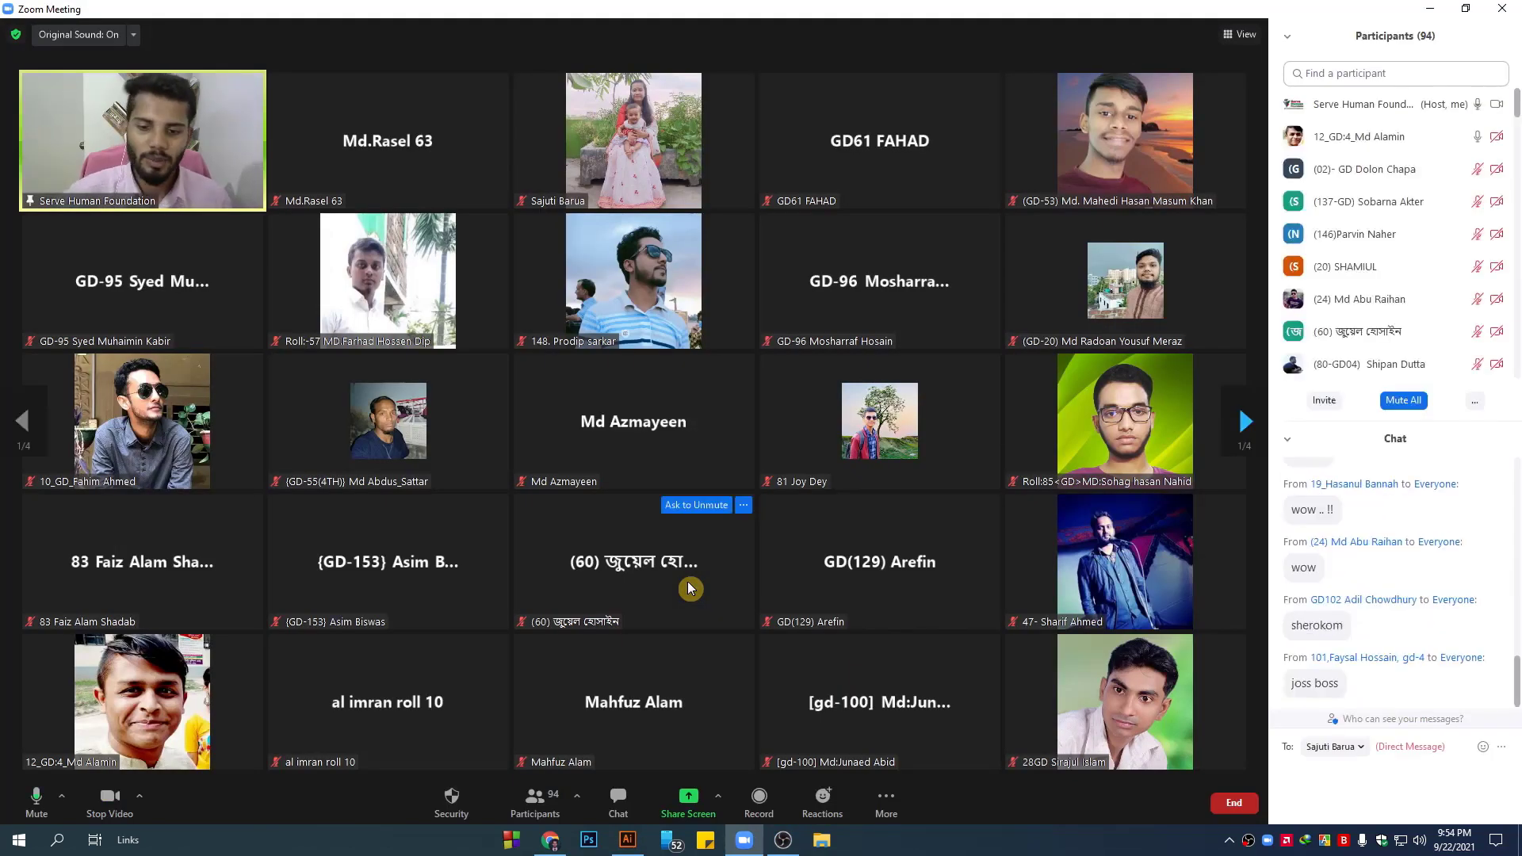